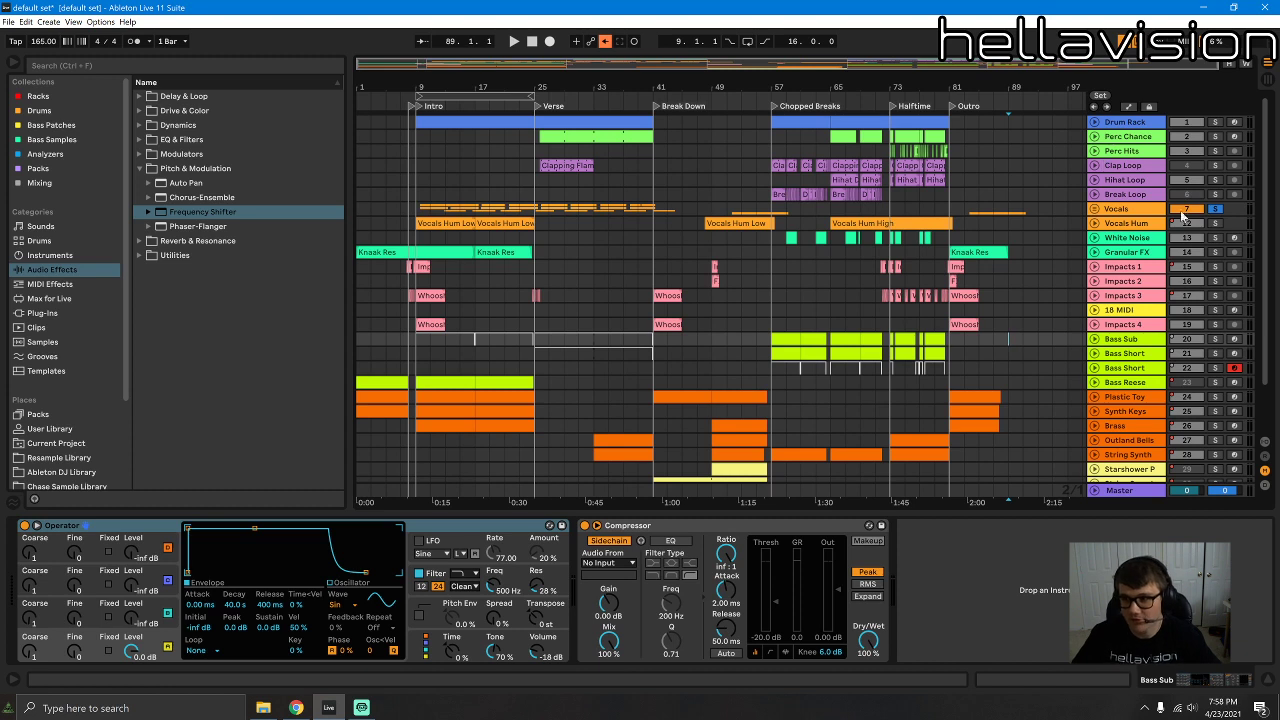
Step: Unsolo the Vocals group, play the arrangement from bar 9, and stretch the loop brace to span bars 1 to 81
click(1216, 209)
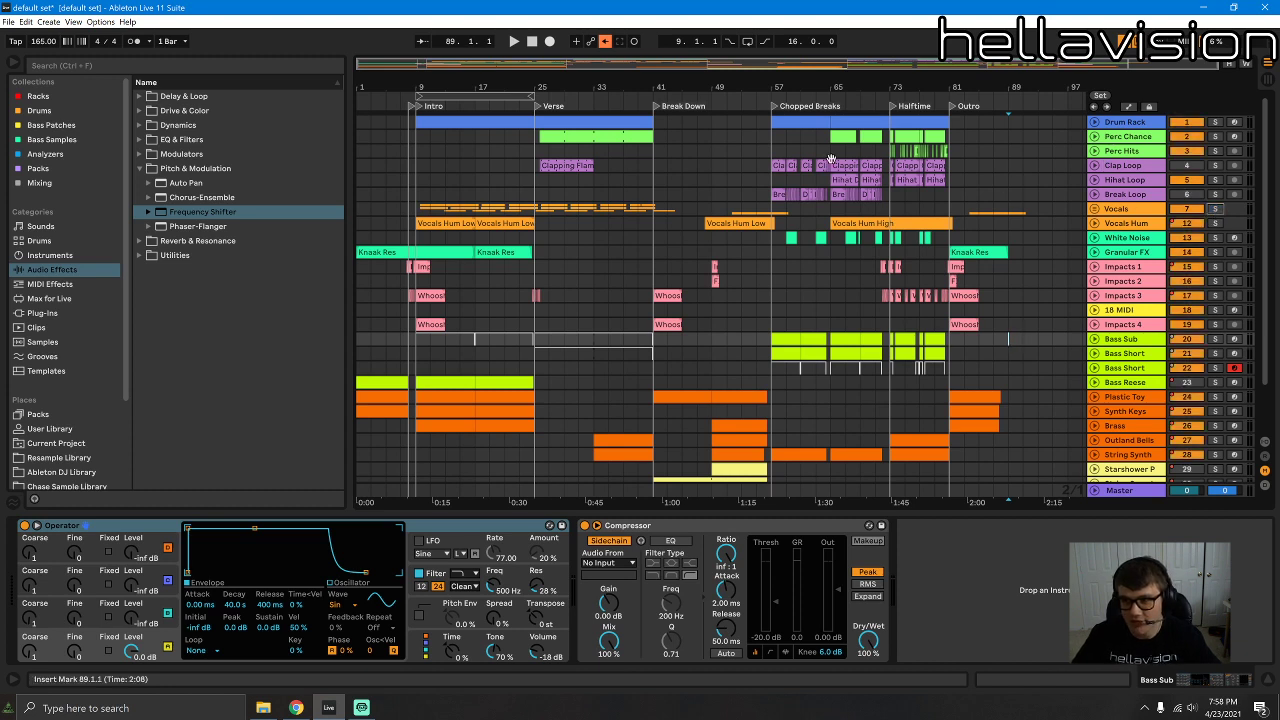
click(416, 239)
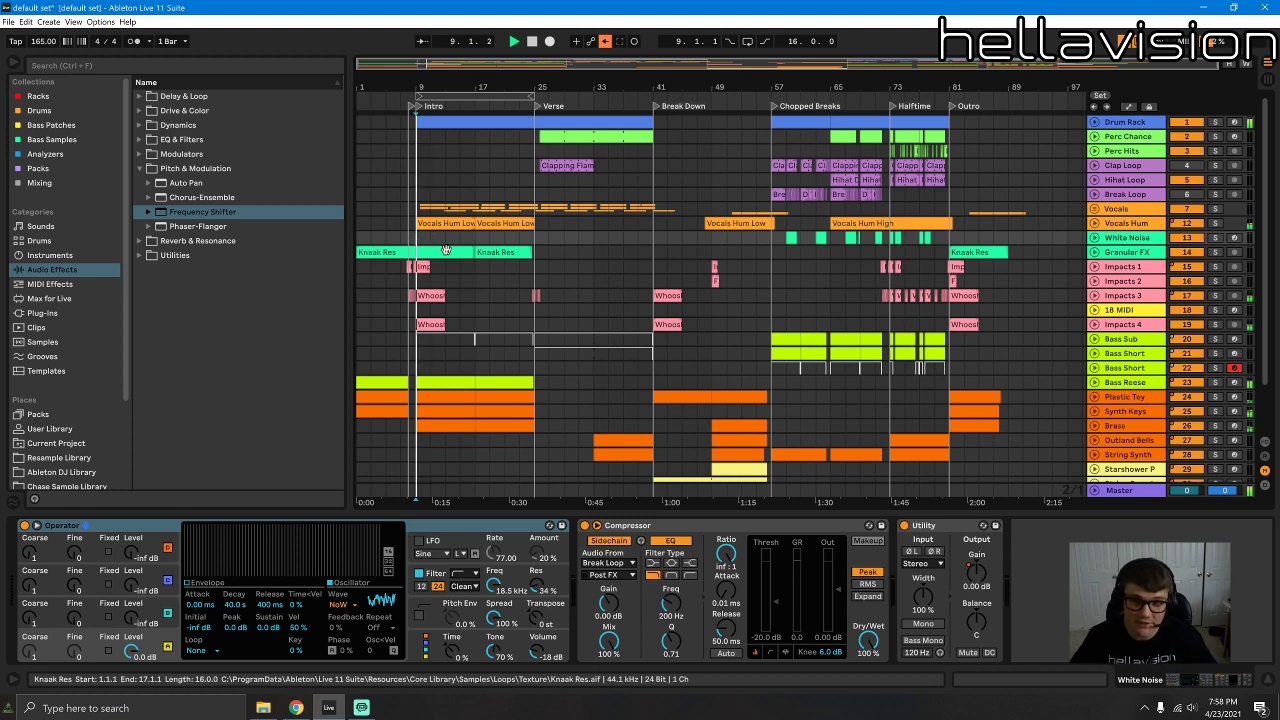
drag(532, 97, 942, 119)
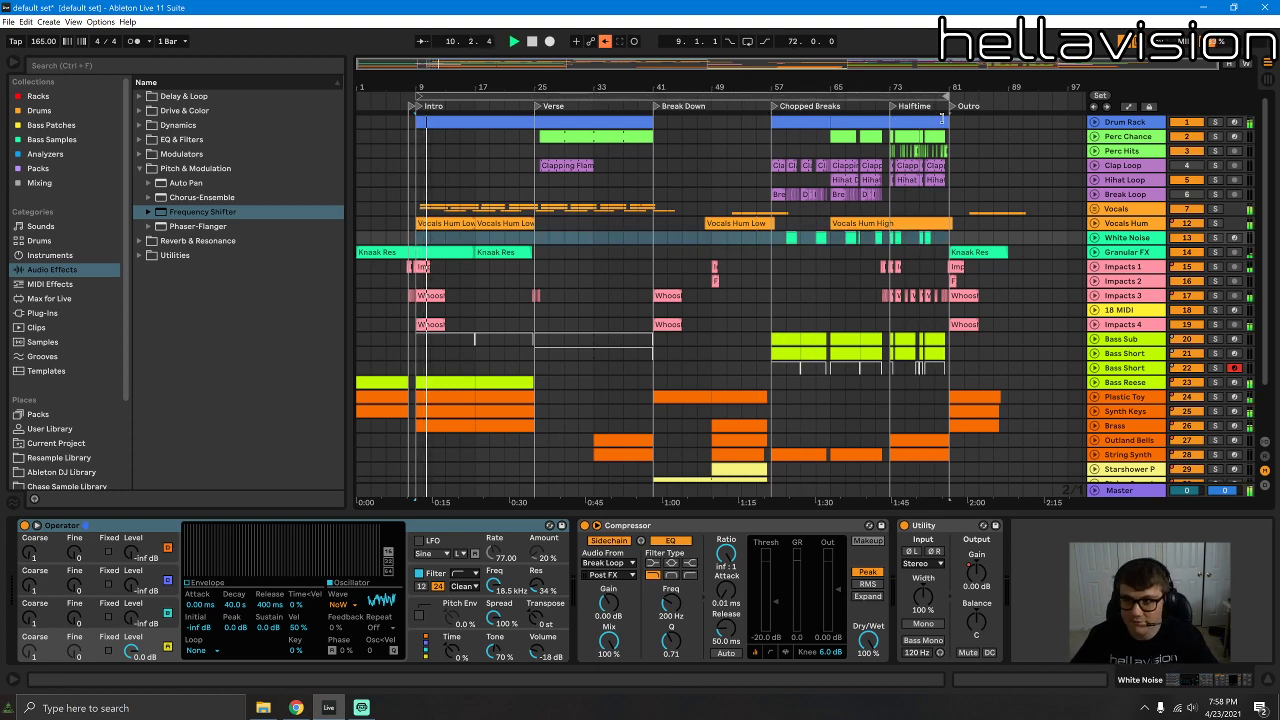
drag(418, 97, 357, 88)
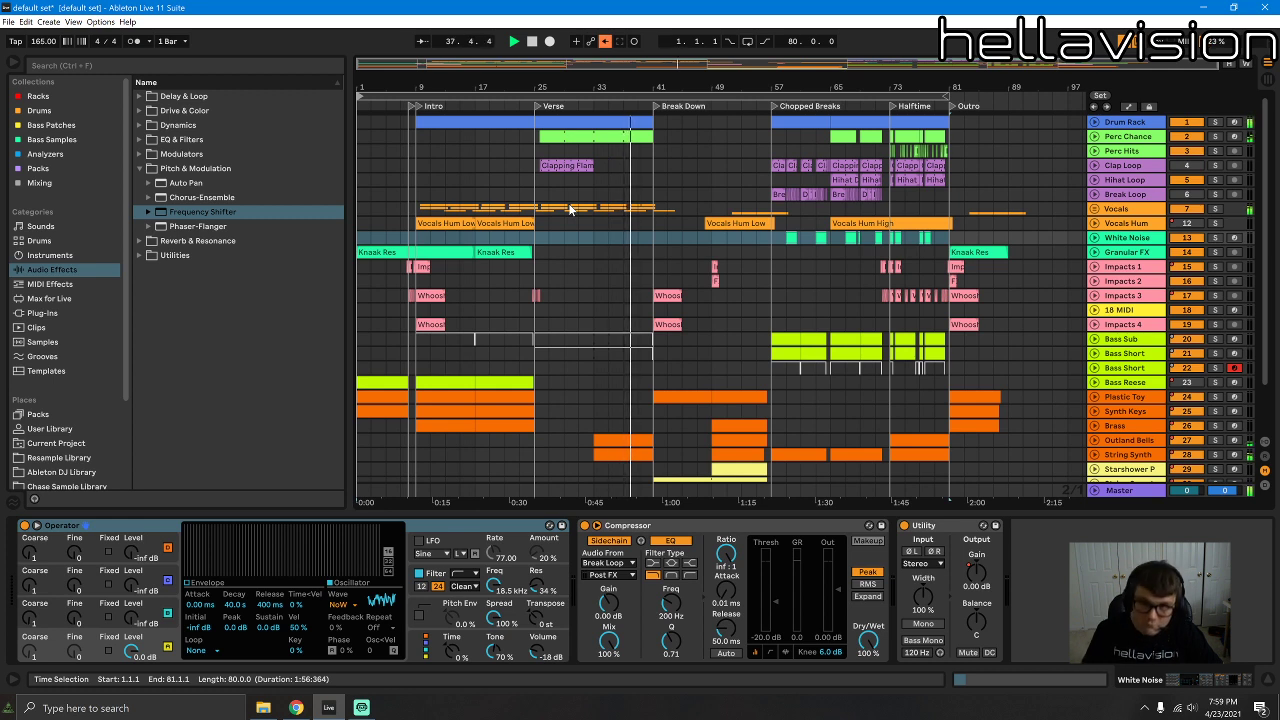
Step: Extend the end of the loop brace to bar 89 and stop playback
click(772, 243)
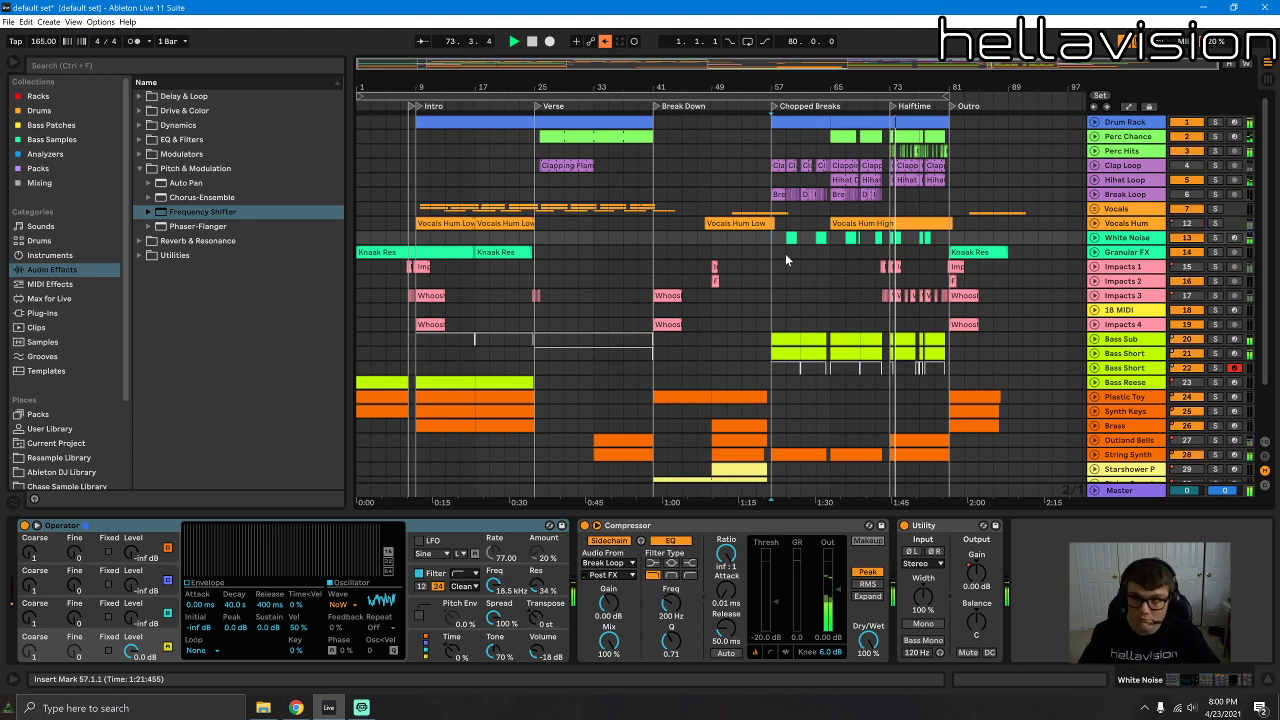
click(902, 310)
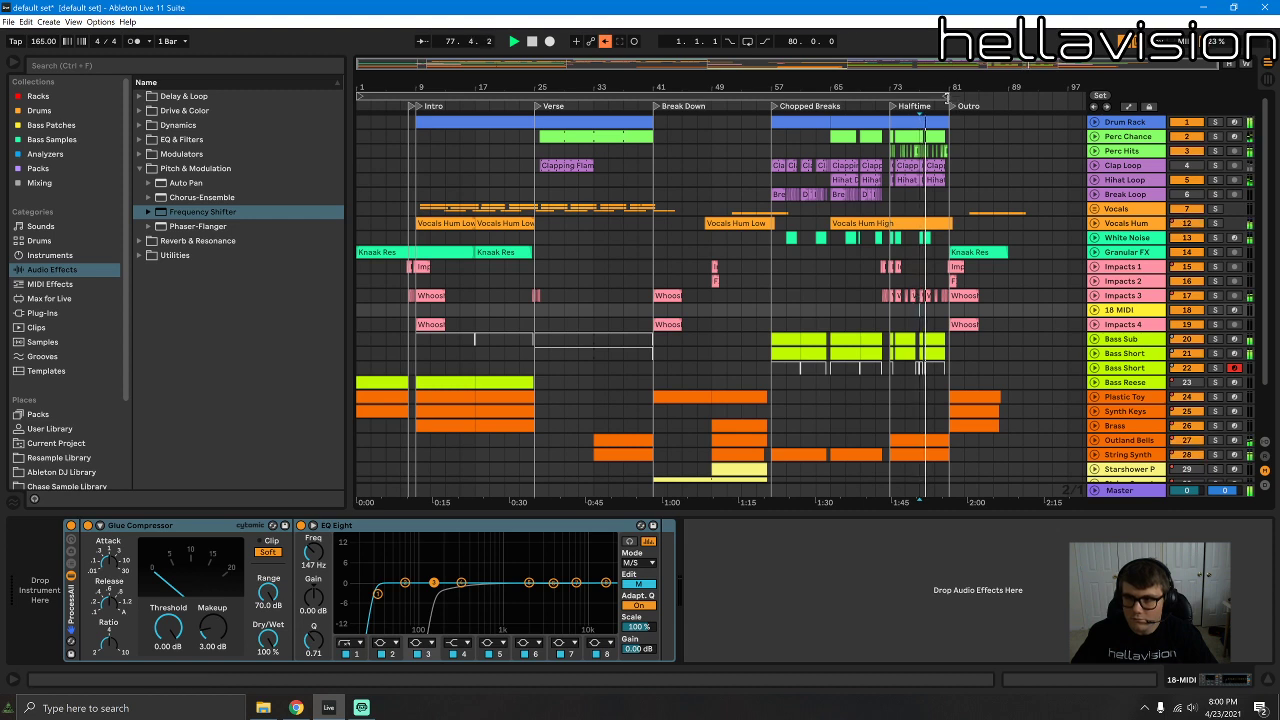
drag(946, 97, 1006, 97)
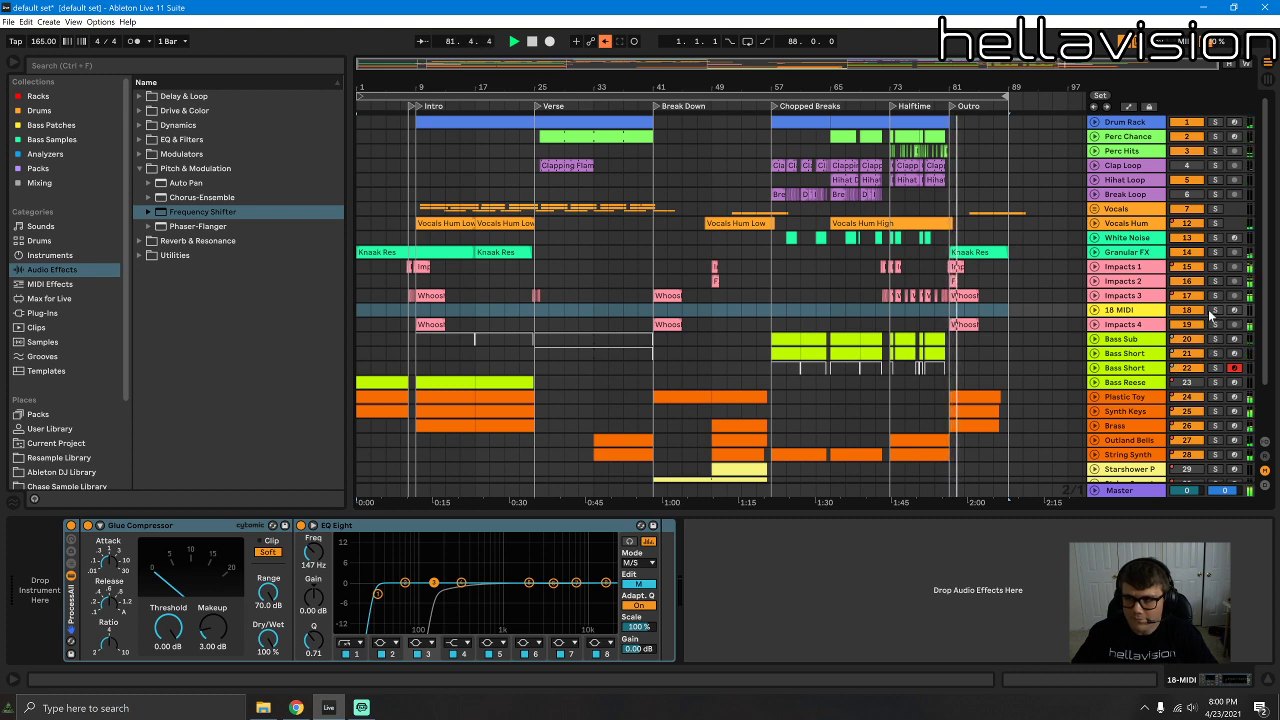
click(762, 270)
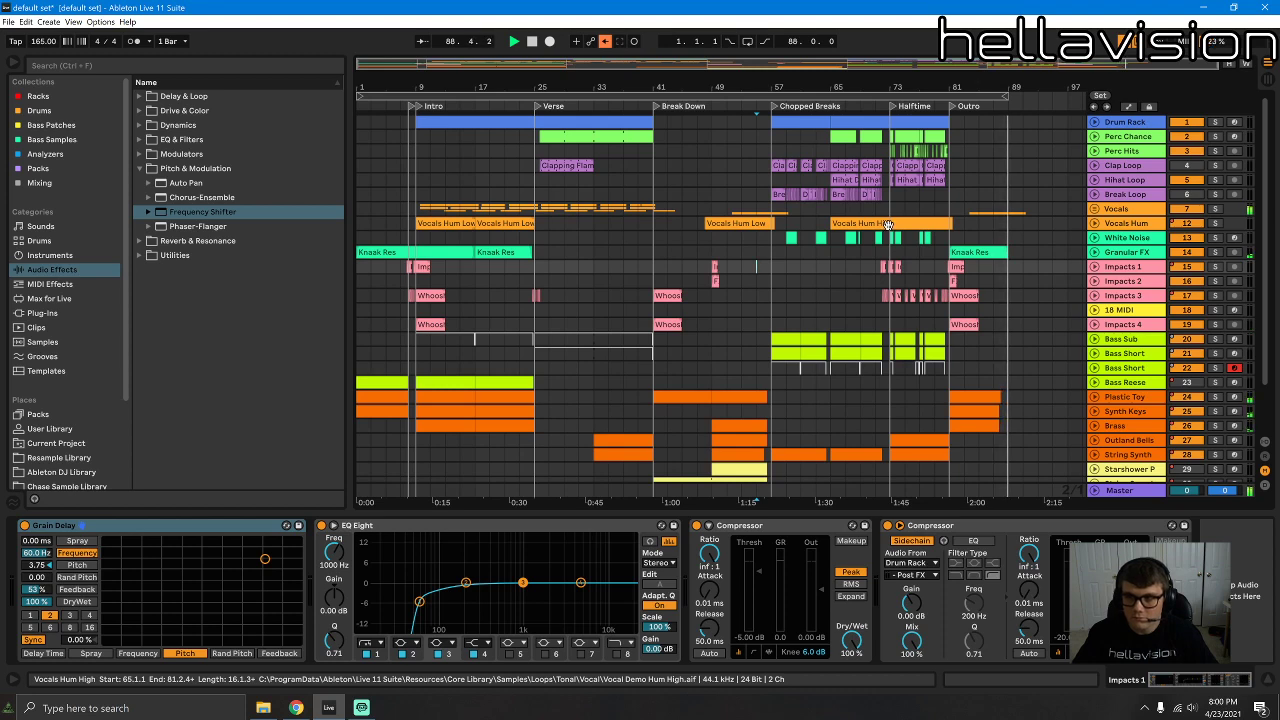
key(space)
Step: Look over the Chopped Breaks section across the vocal, White Noise, Hihat Loop and Granular FX tracks, selecting bars 57 to 65 on Granular FX
click(880, 225)
click(800, 238)
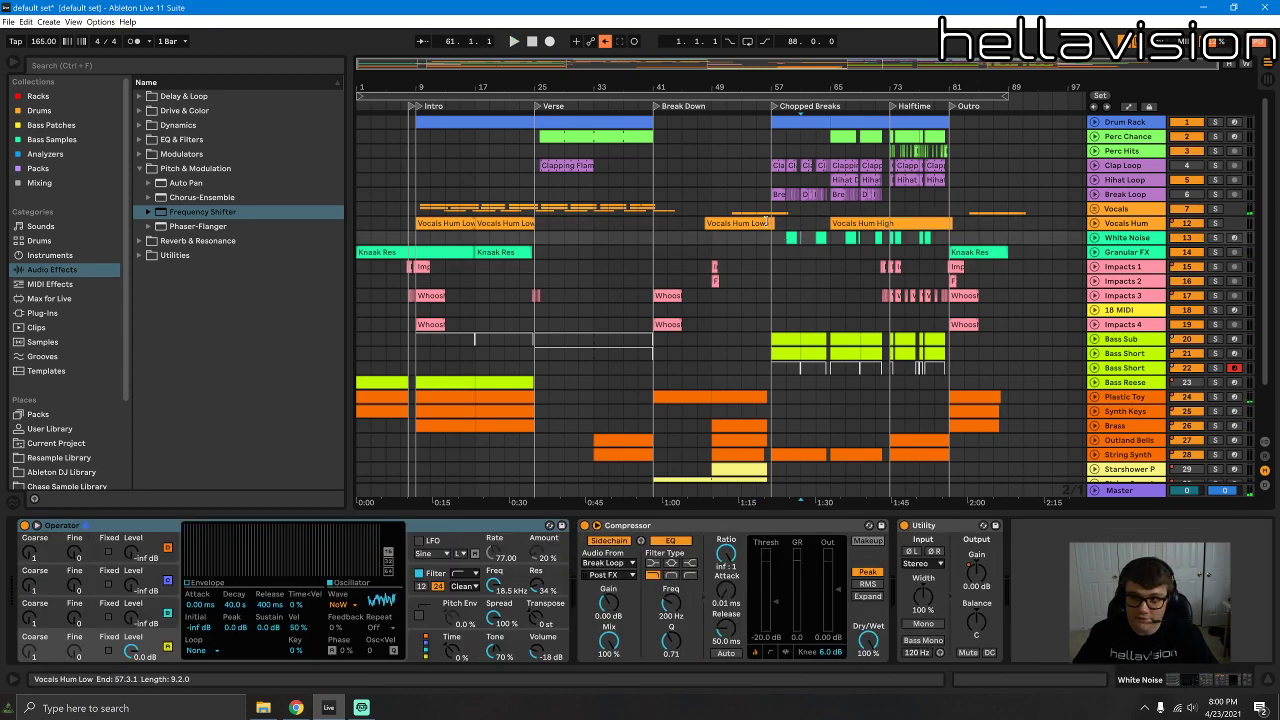
click(773, 207)
click(773, 180)
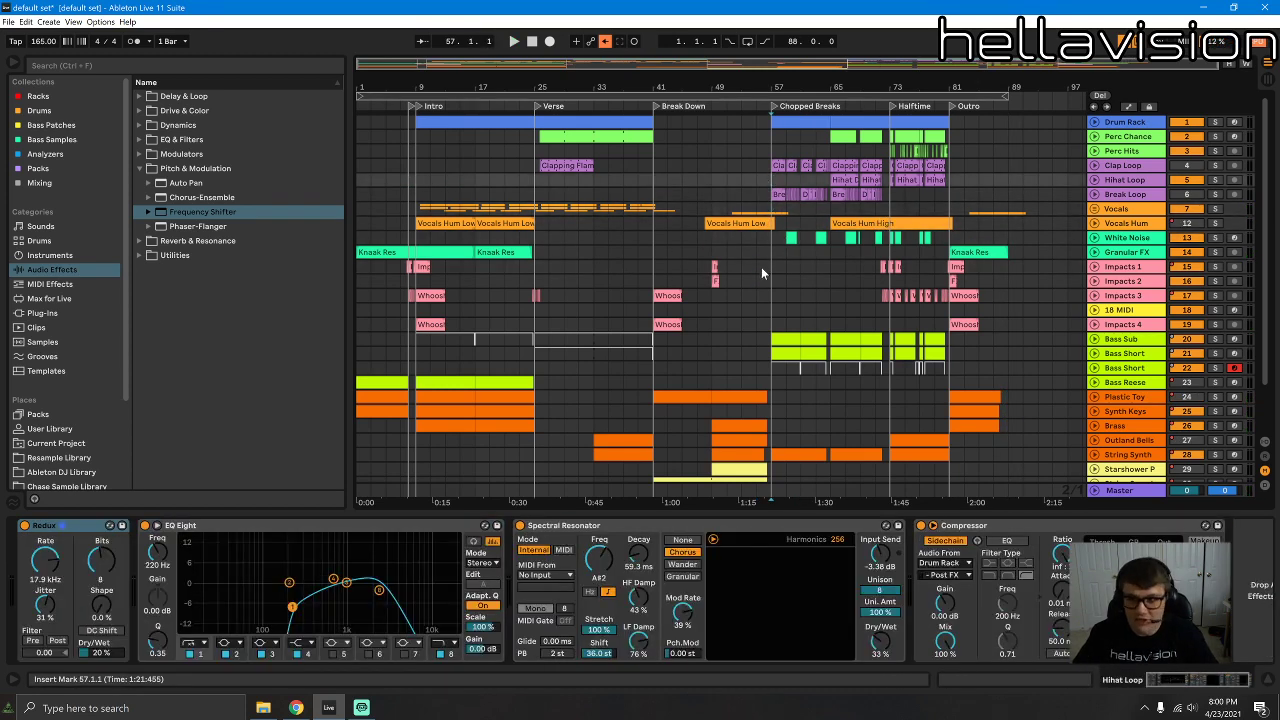
scroll(761, 267, down, 2)
scroll(771, 265, up, 2)
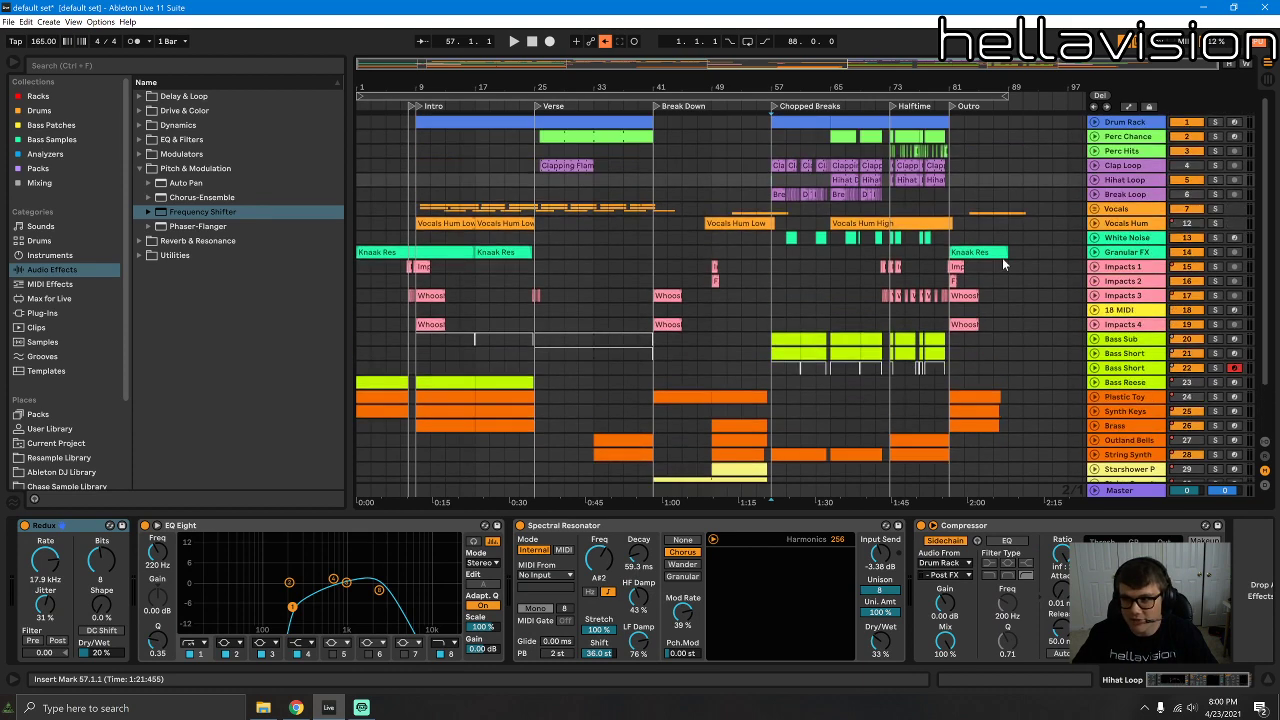
scroll(830, 258, down, 2)
scroll(830, 258, up, 2)
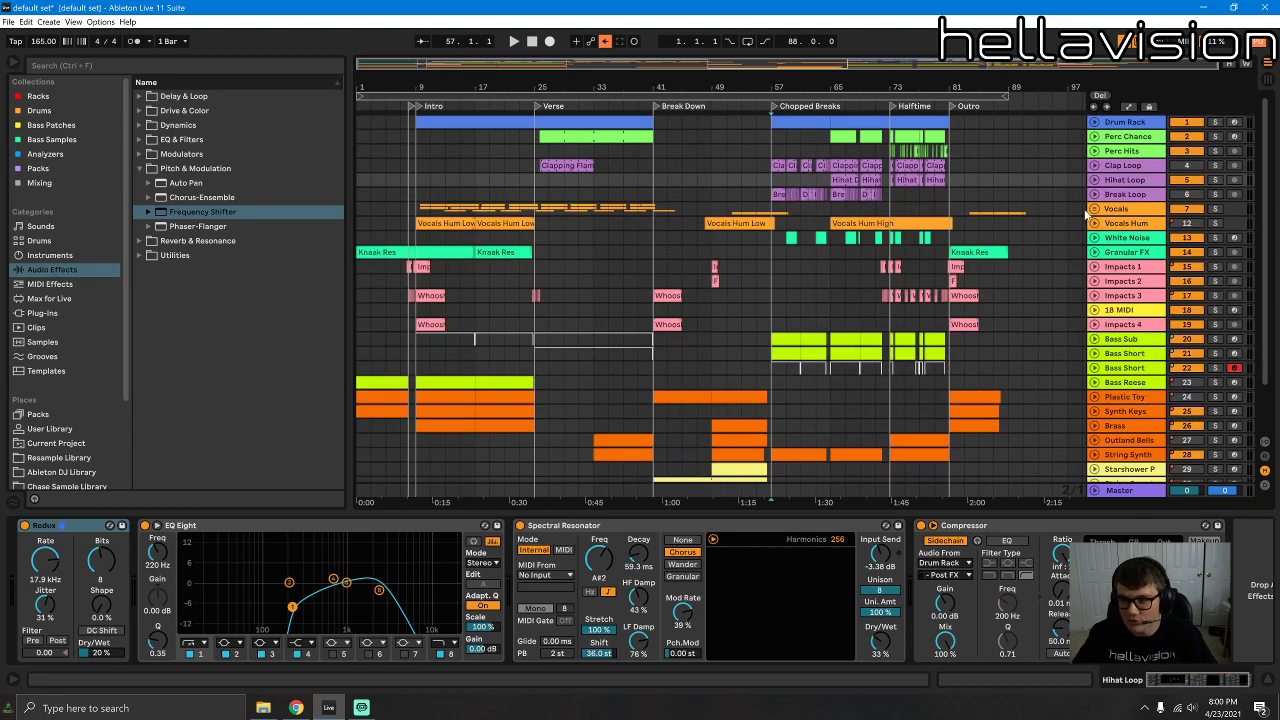
click(834, 247)
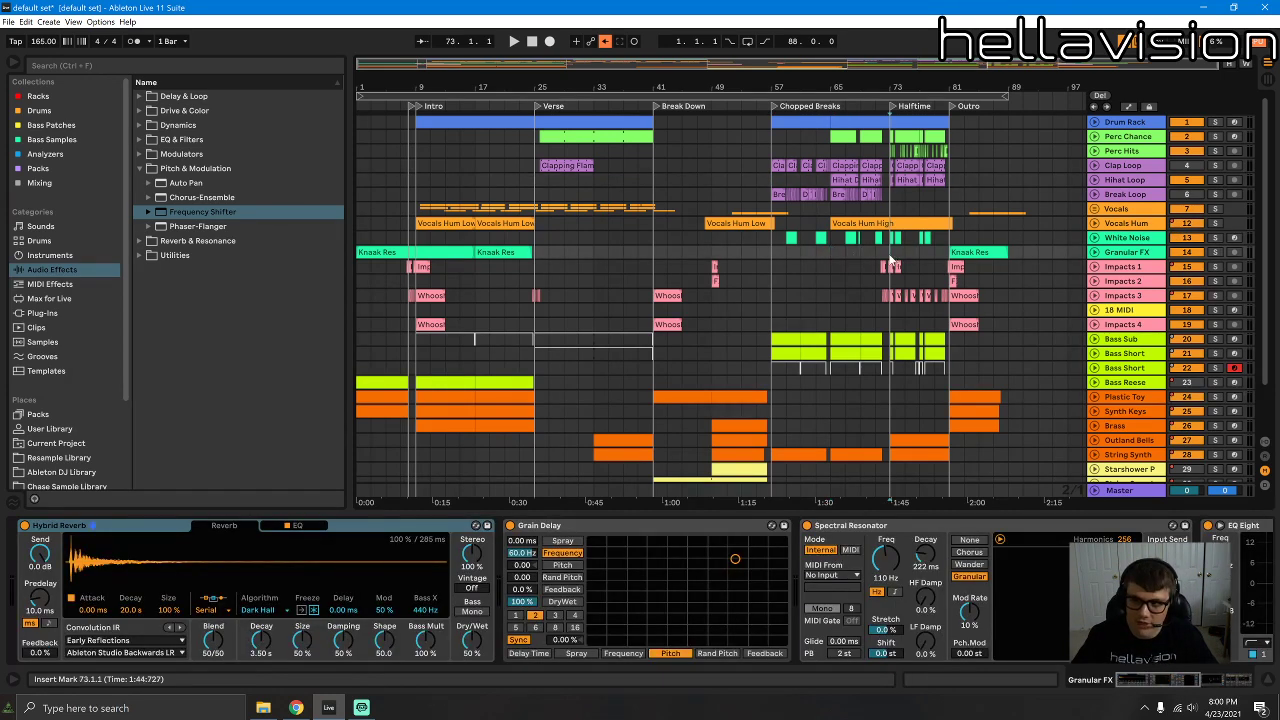
drag(890, 258, 810, 256)
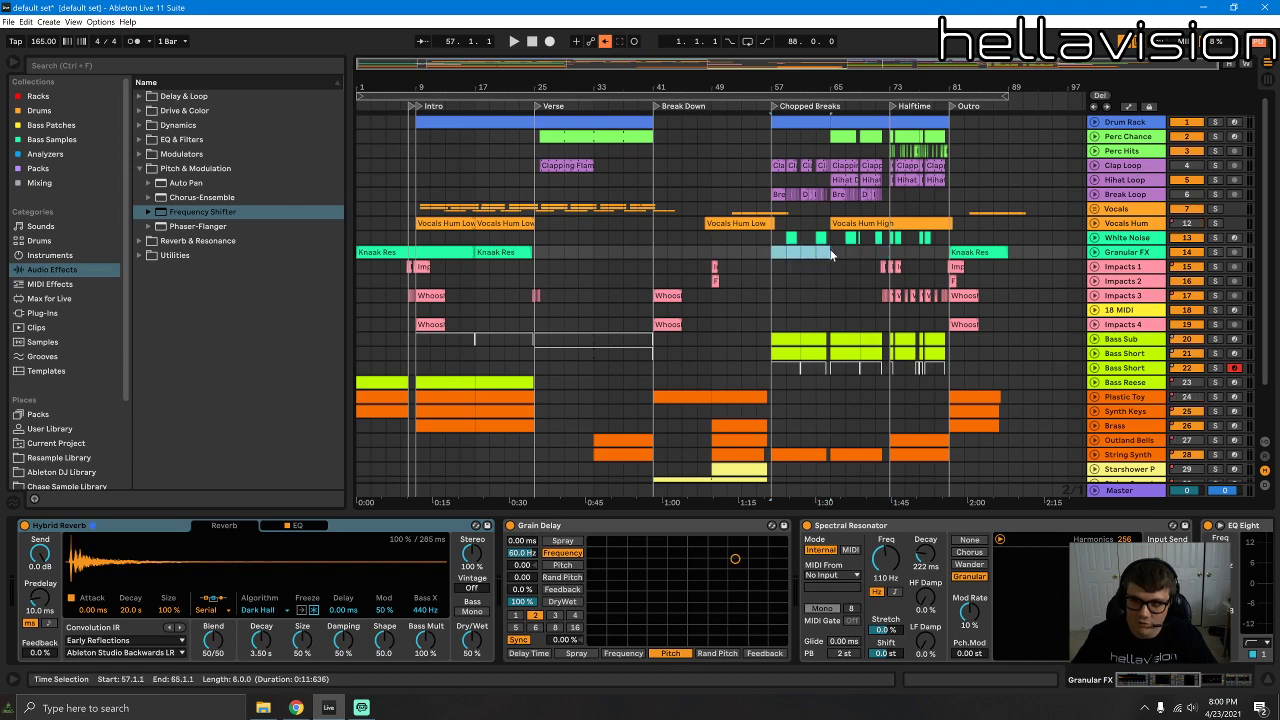
click(819, 256)
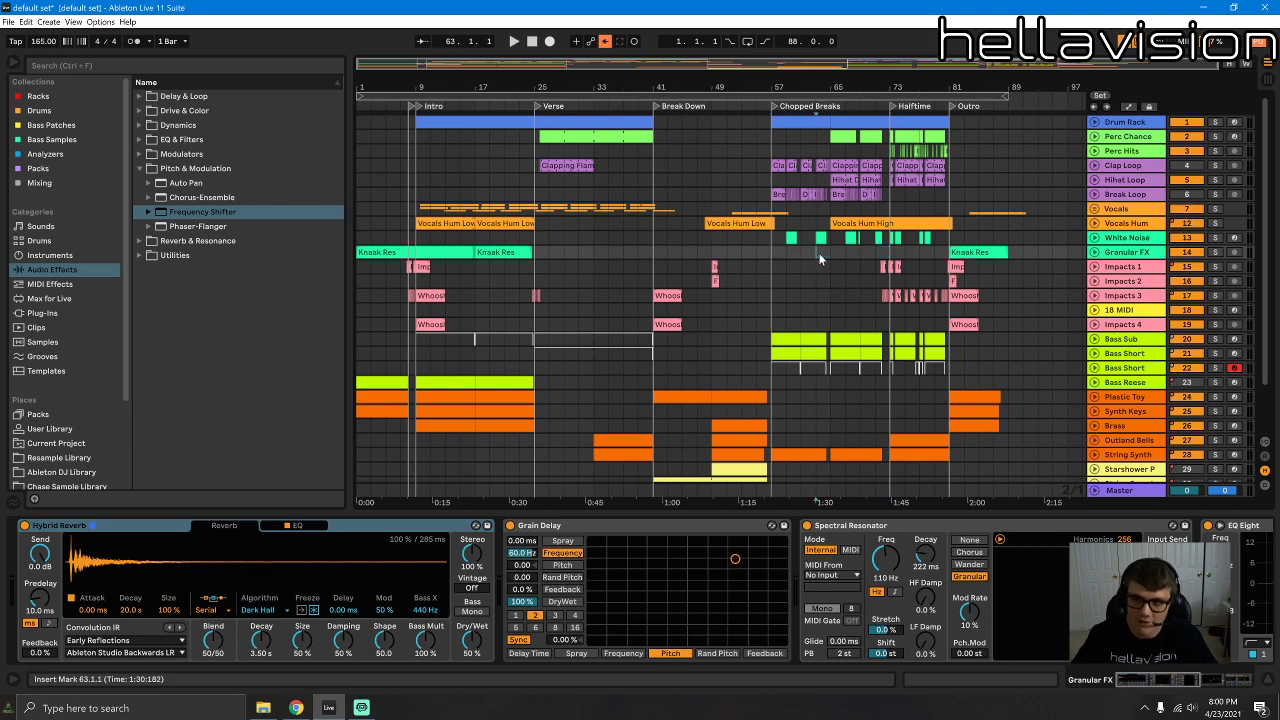
Step: Play the Halftime section from bar 73
click(889, 196)
key(space)
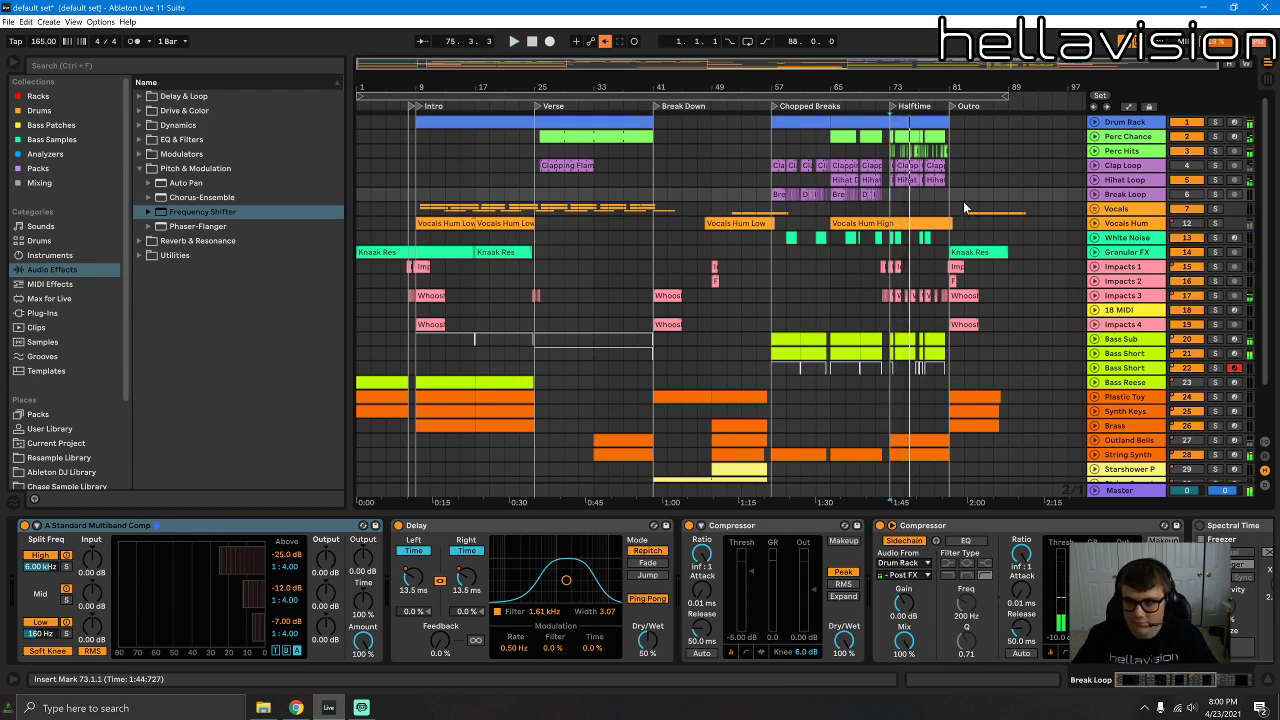
click(921, 179)
Step: Examine the Break Down section, selecting bars 49 to 56 across the Break Loop and Vocals tracks
drag(911, 88, 849, 108)
click(860, 194)
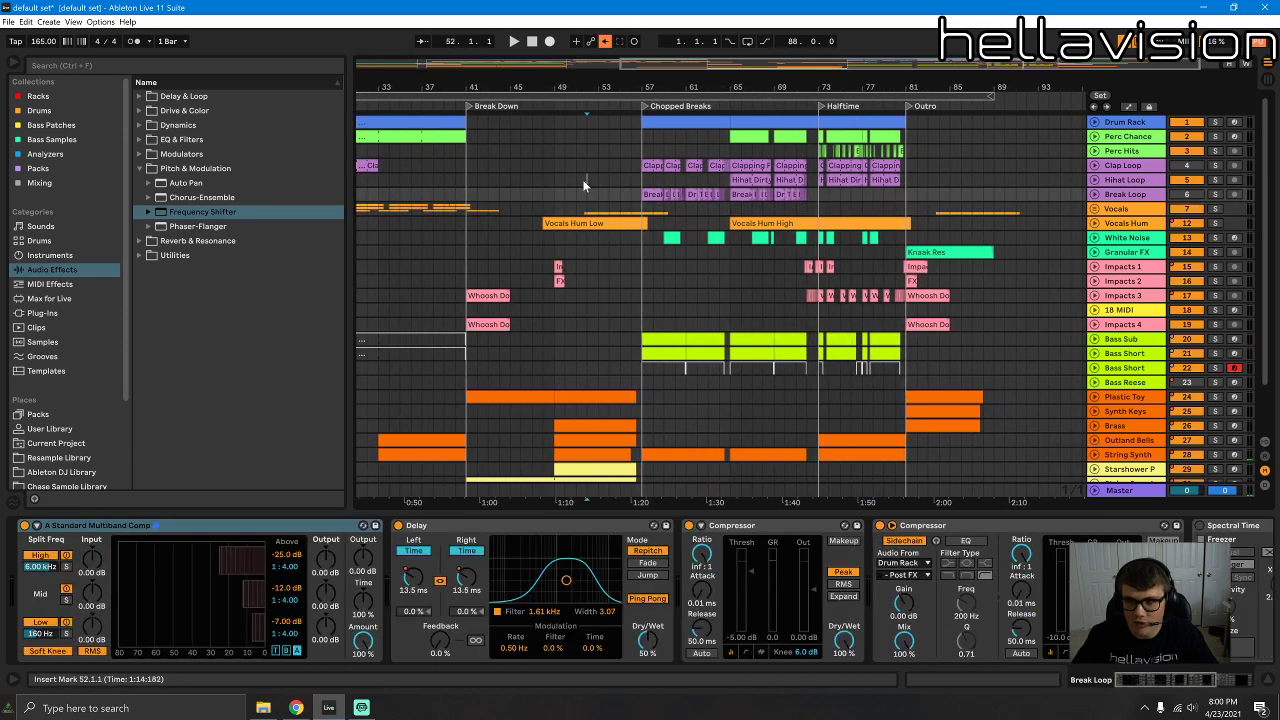
drag(556, 200, 630, 208)
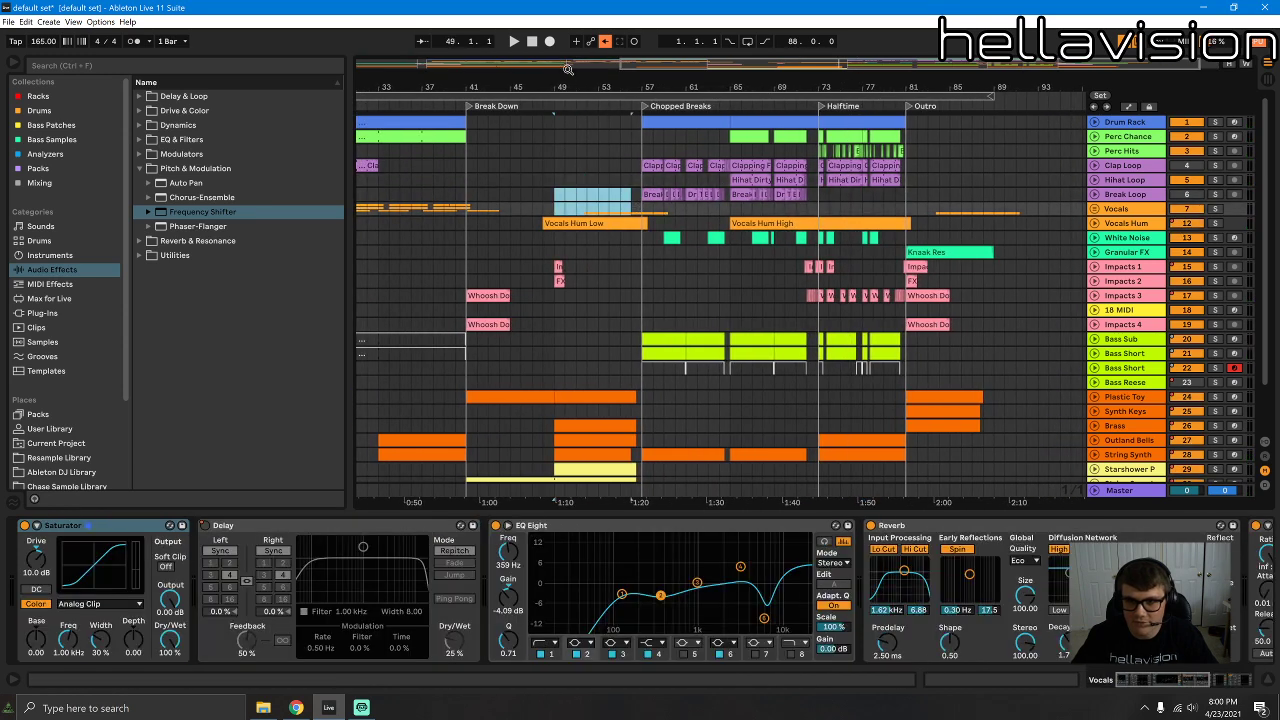
drag(567, 69, 632, 235)
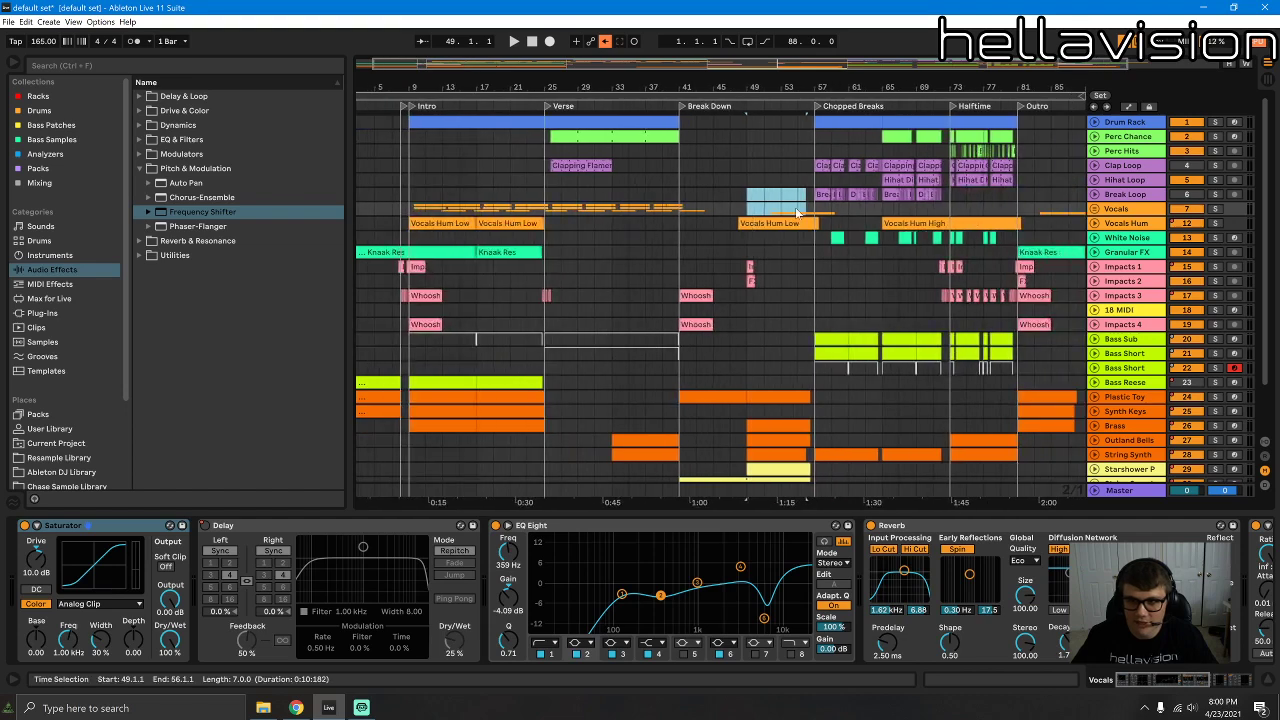
Step: Select bars 8 to 61 of the Vocals group, unfold it to inspect its Lead, Harmony, Delay Vox and Extra Line tracks, and fold it again
drag(848, 209, 403, 208)
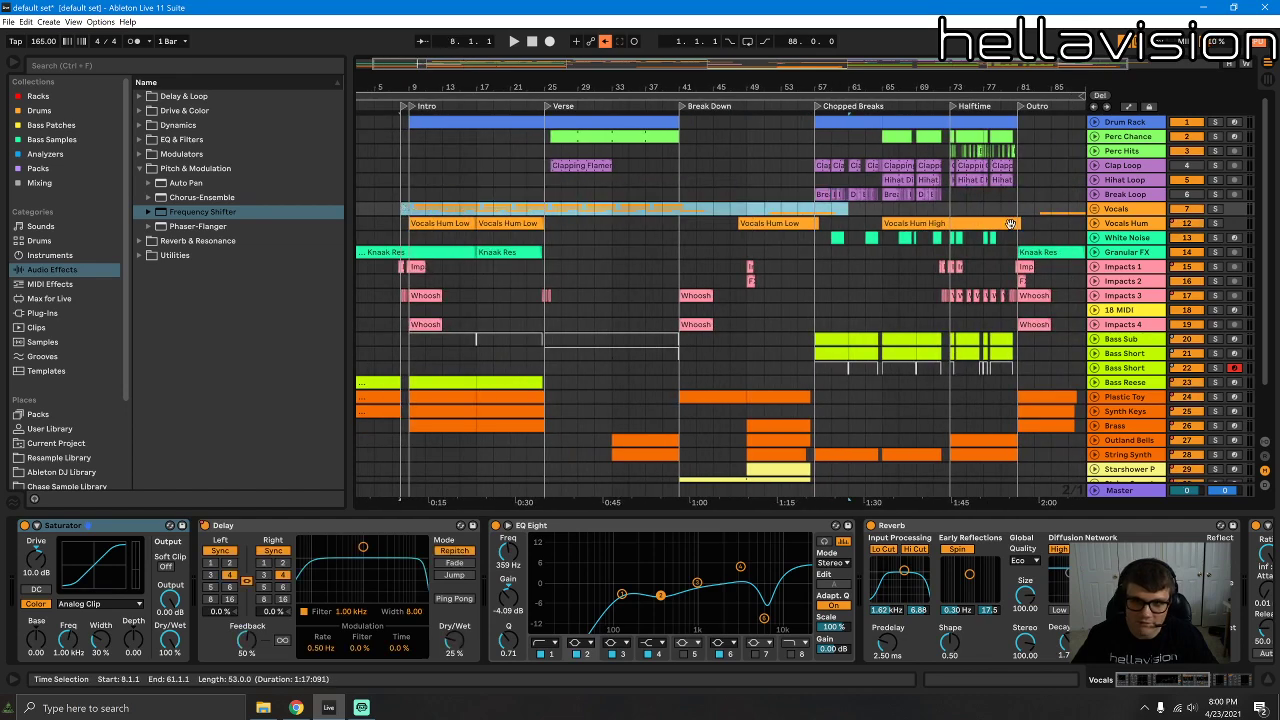
click(1094, 208)
click(898, 290)
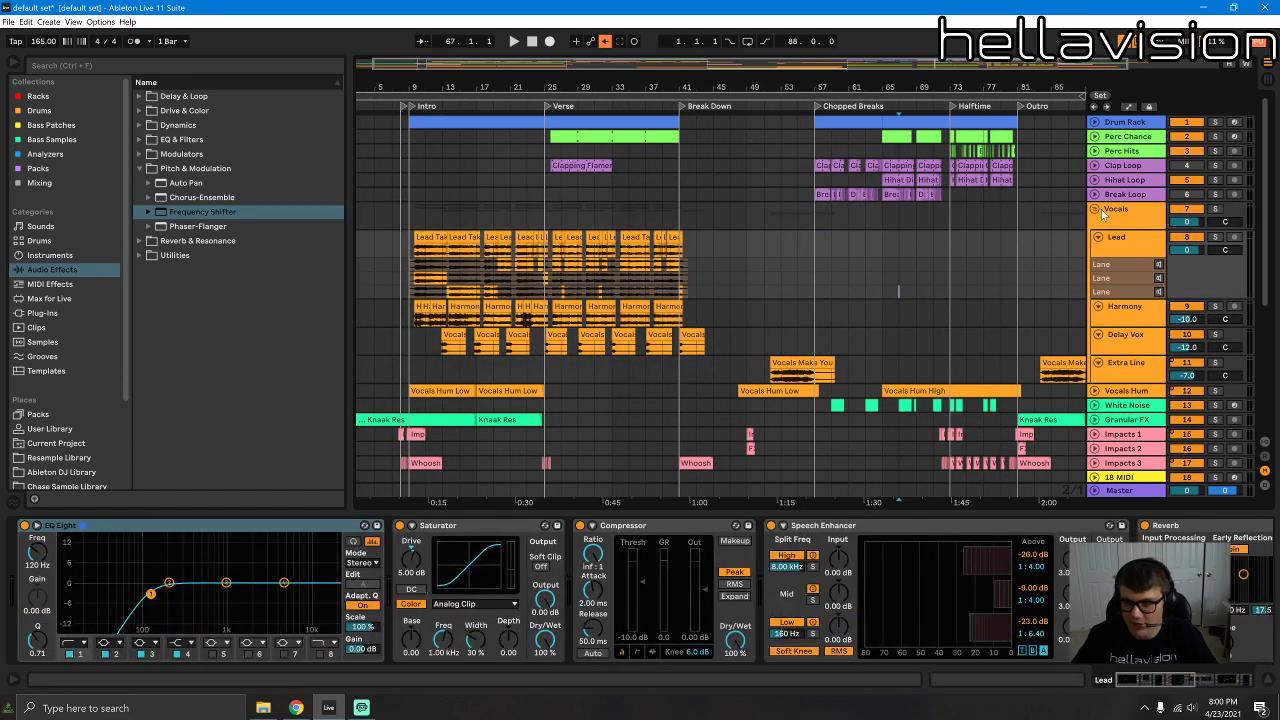
click(1098, 210)
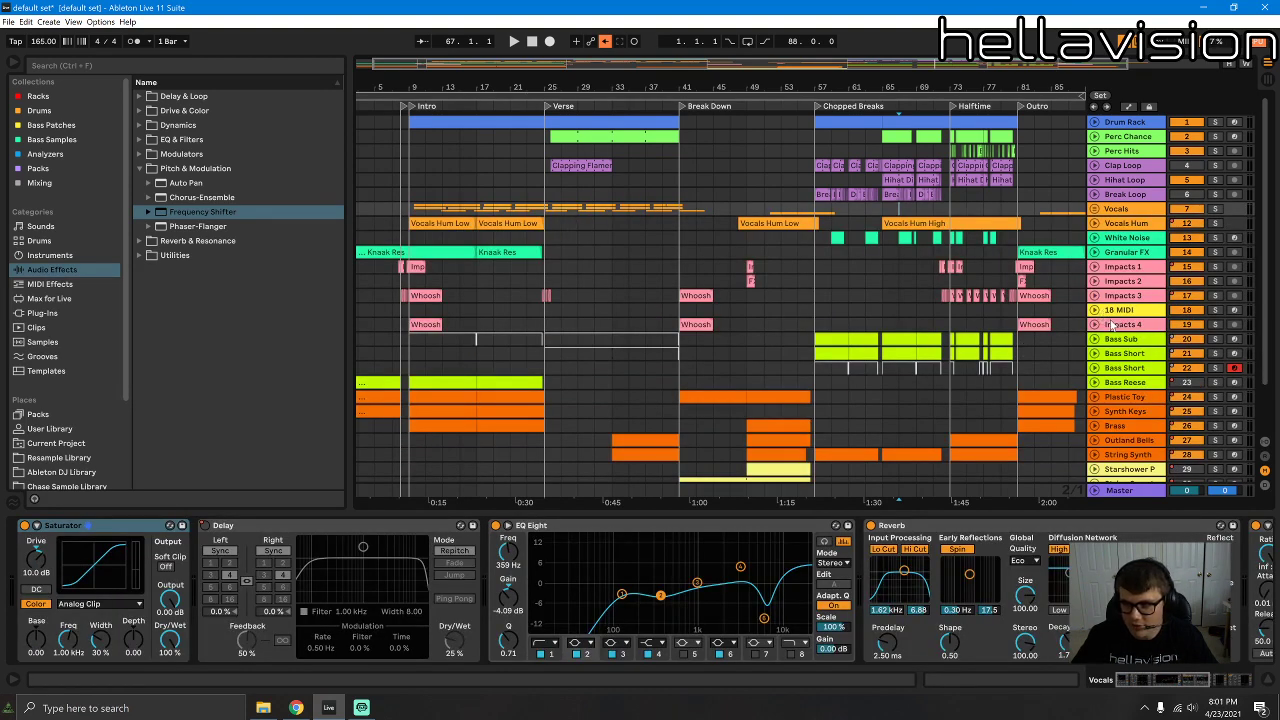
Step: Move the Impacts 4 track directly below Impacts 3, above the empty yellow MIDI track
drag(1110, 324, 1113, 297)
drag(1030, 304, 1028, 302)
drag(681, 281, 697, 281)
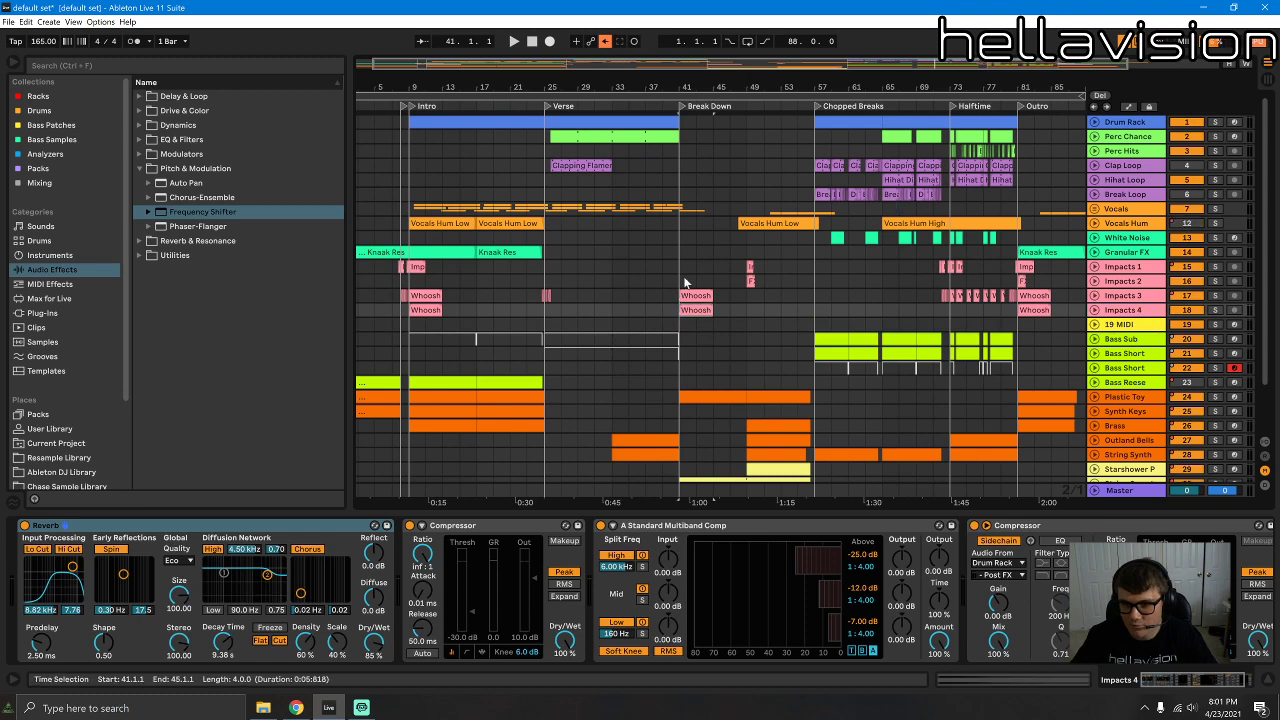
click(746, 324)
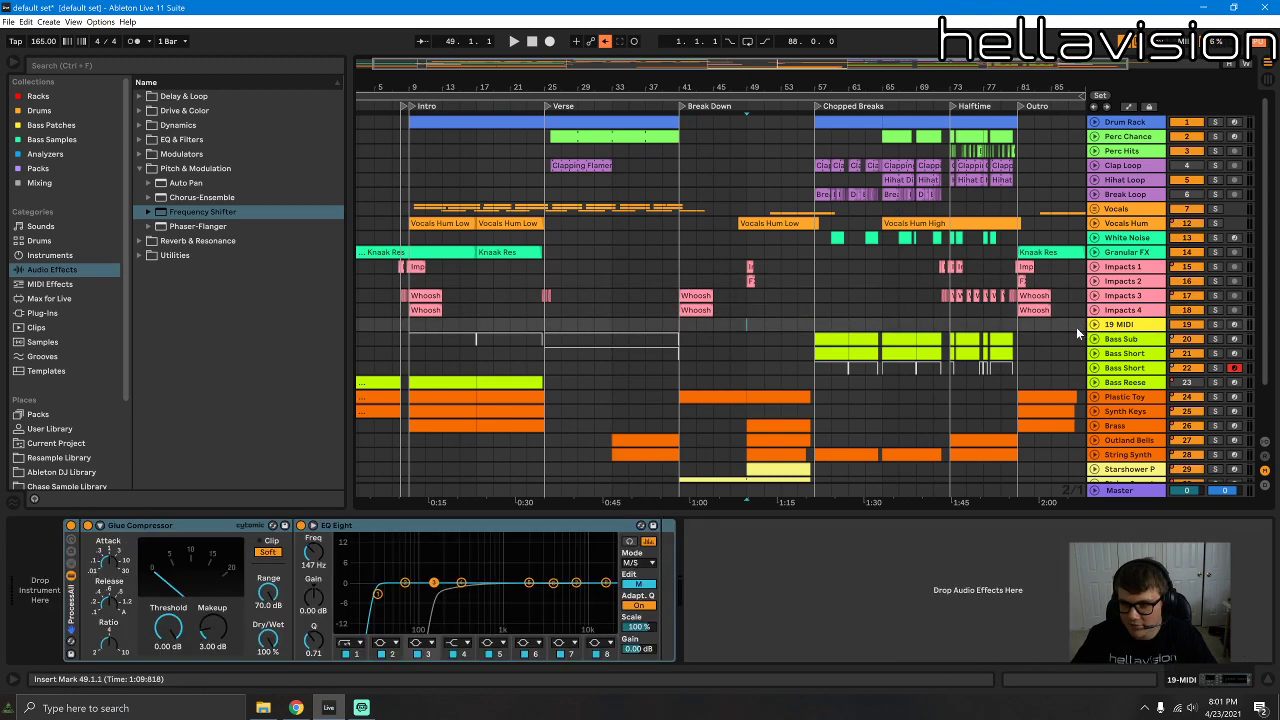
Step: Unfold the Bass Sub track and the first Bass Short track, and make that Bass Short track taller
scroll(1050, 328, down, 3)
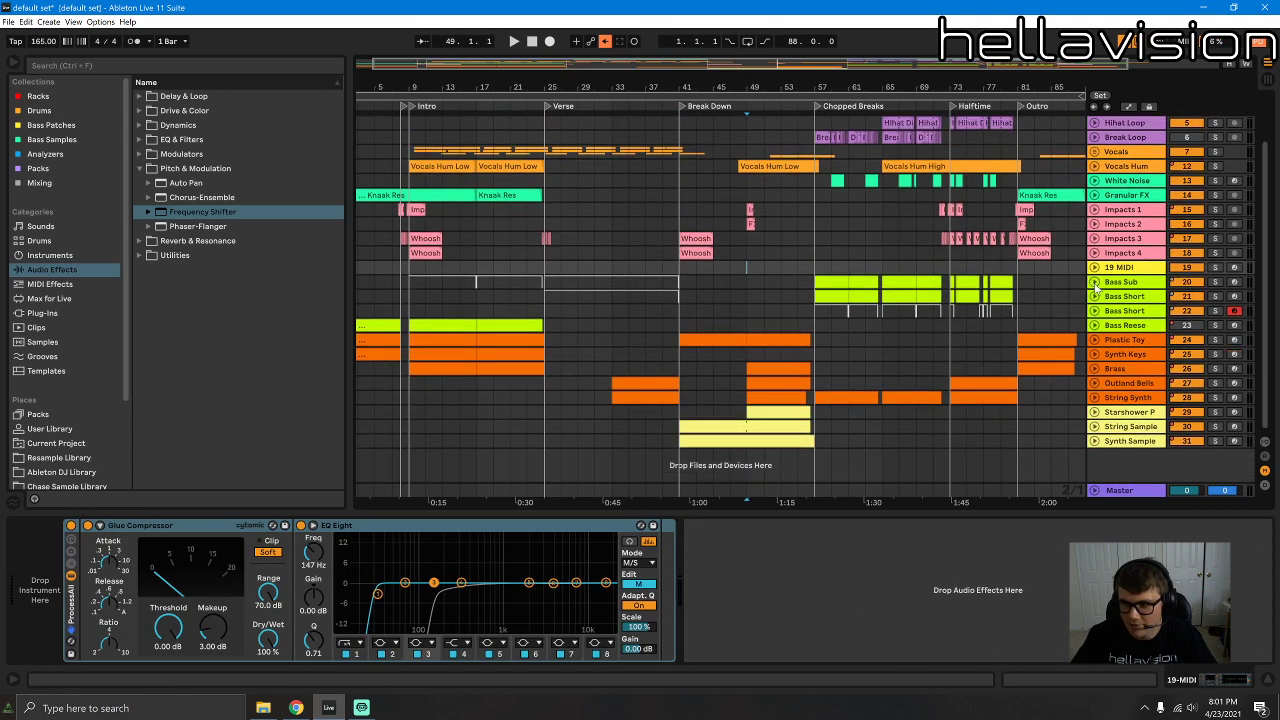
click(1094, 283)
click(1094, 311)
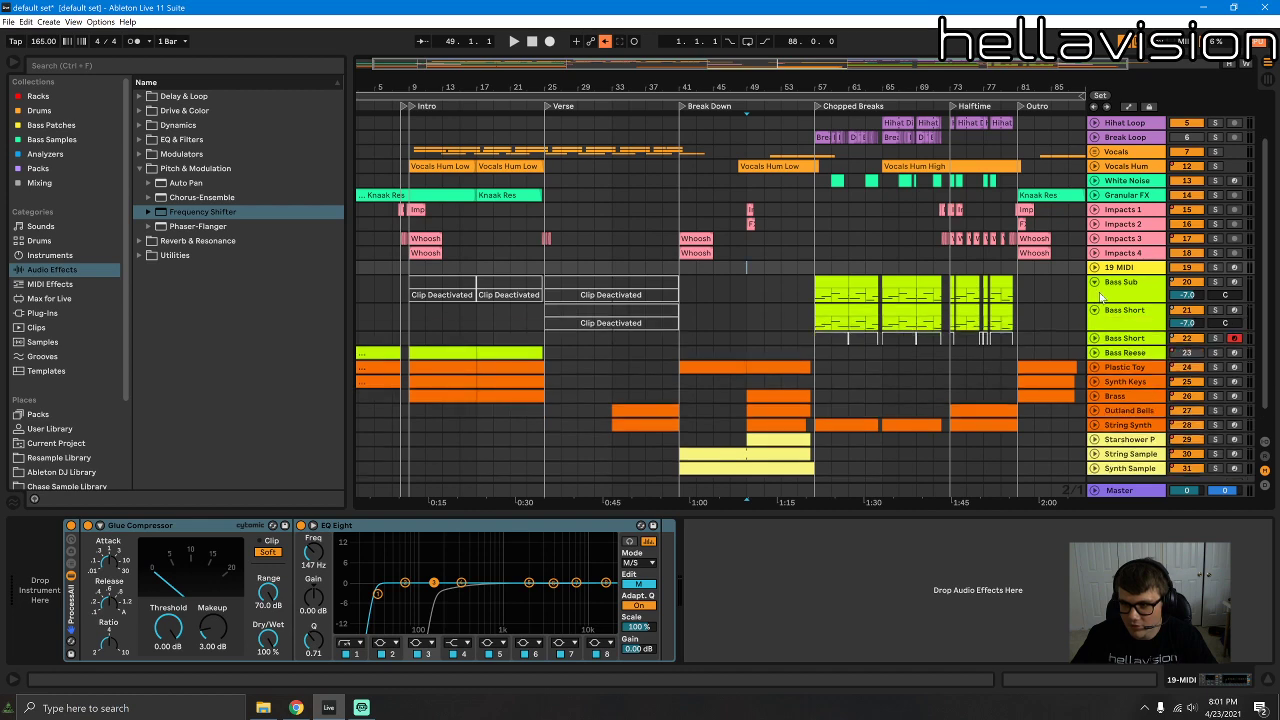
click(1118, 340)
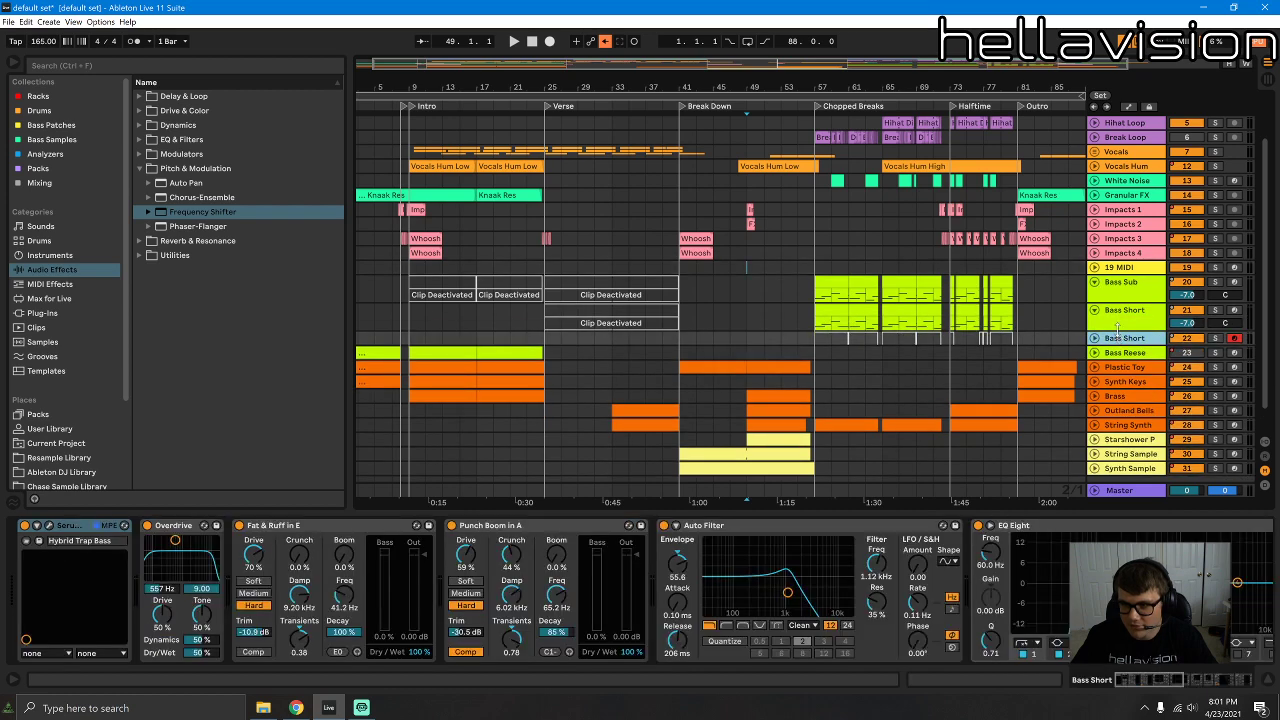
drag(1117, 331, 1128, 362)
click(1126, 380)
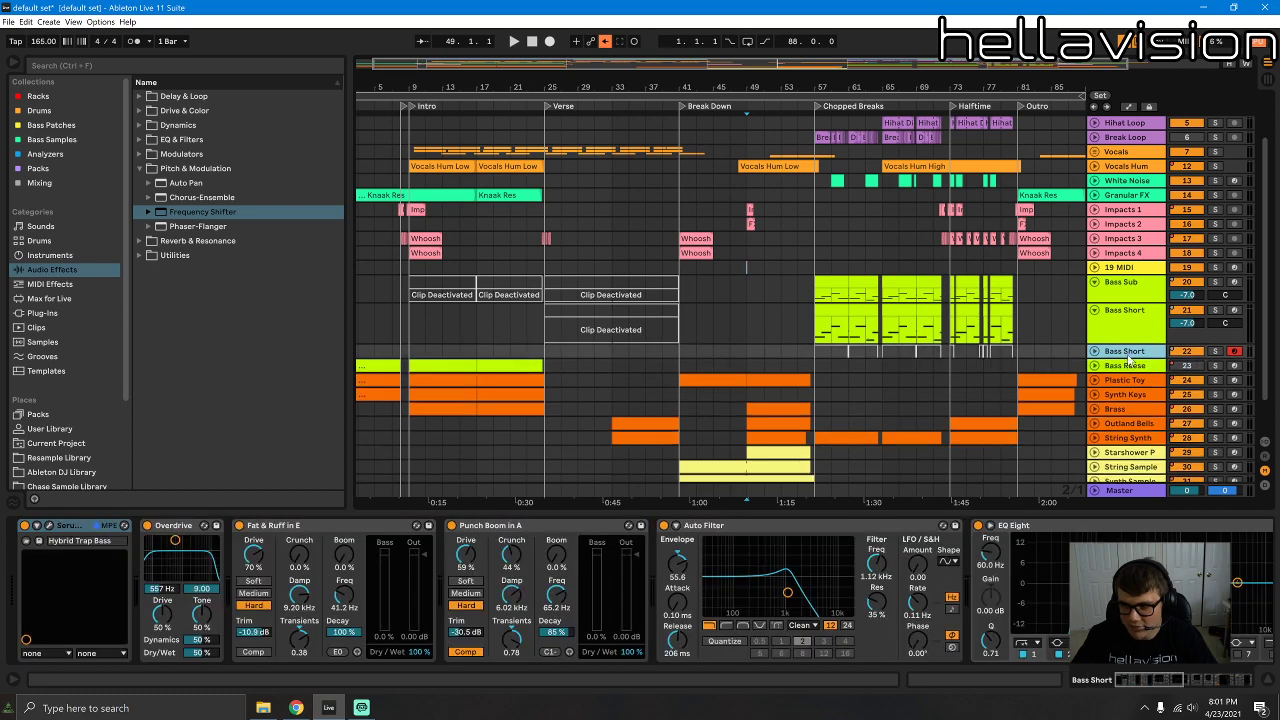
Step: Show the Drum Rack track's devices and unfold the track to display its clip contents
scroll(1108, 272, up, 3)
double_click(1114, 122)
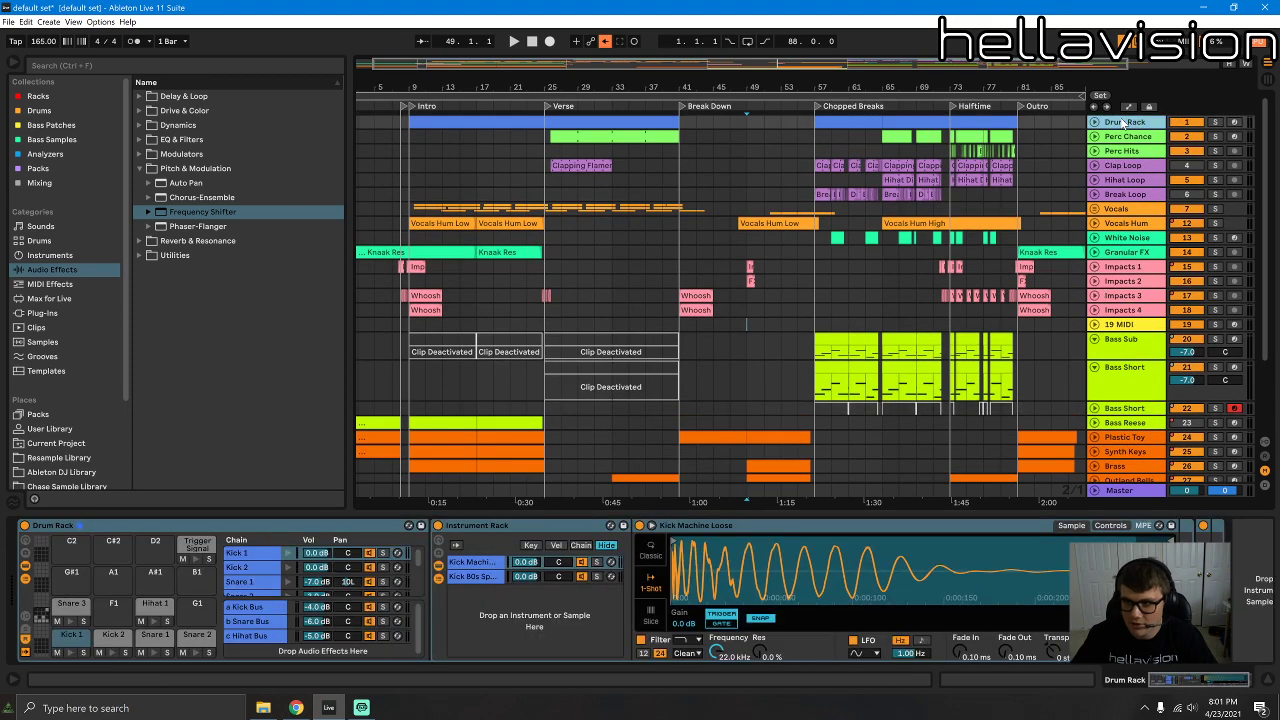
click(1095, 122)
click(926, 188)
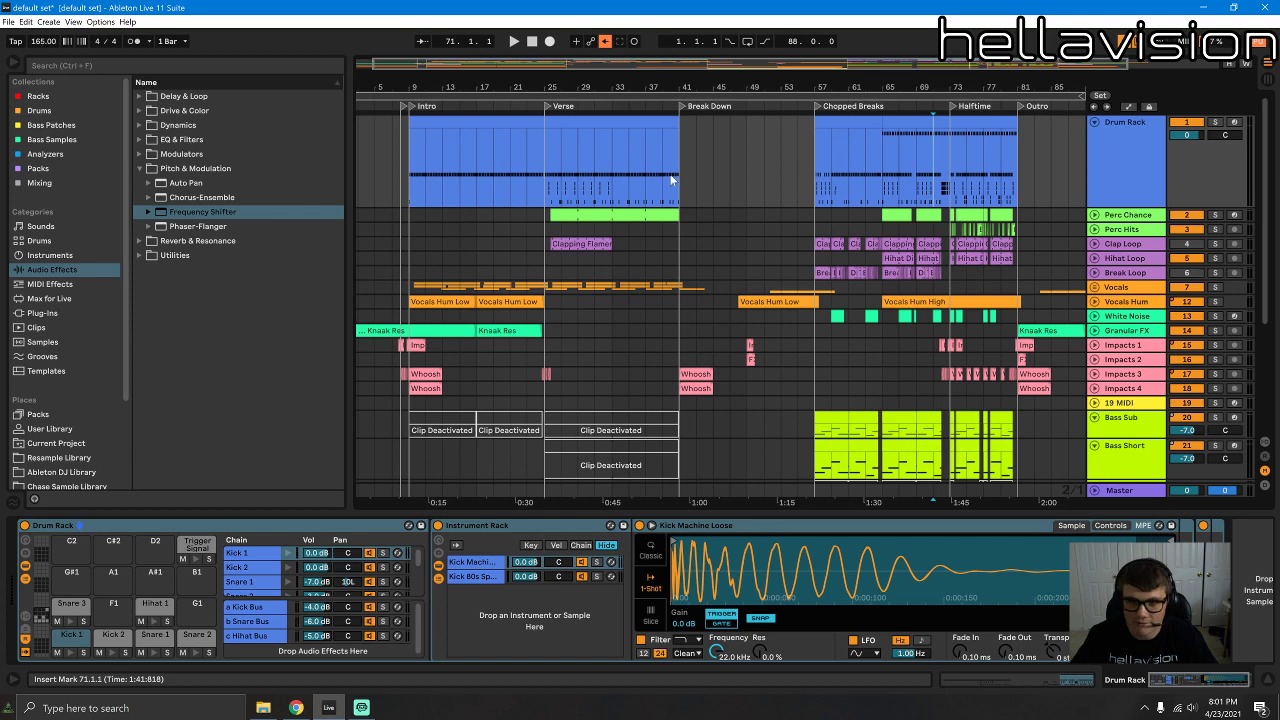
Step: Play the Intro drum clip from bar 9 with the Drum Rack track soloed and armed
click(439, 127)
key(space)
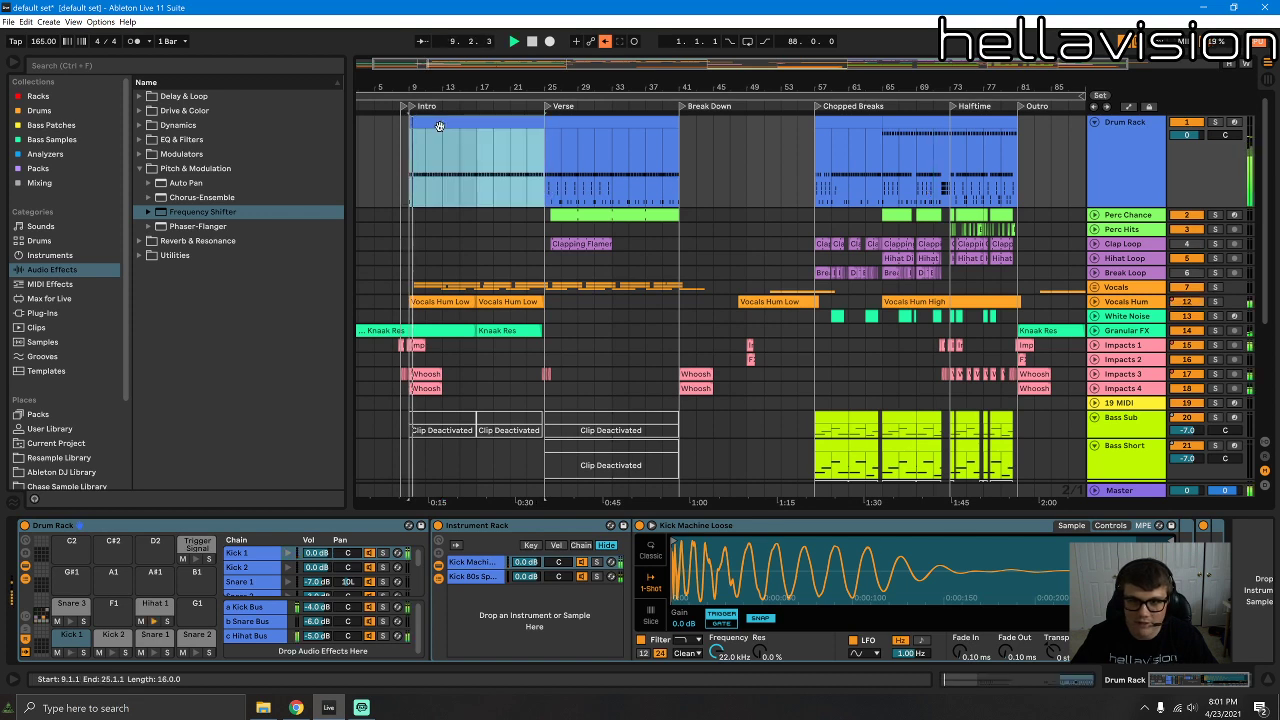
click(1234, 122)
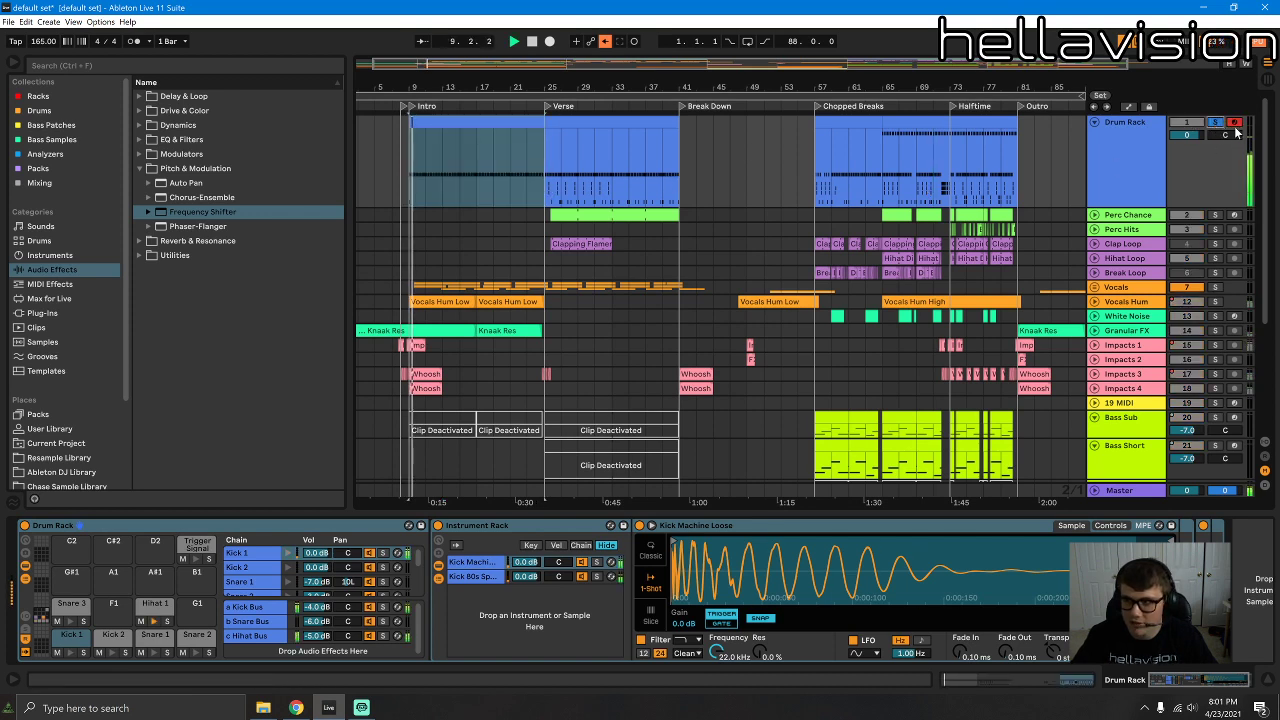
Step: Open the Intro drum clip's notes, inspect the hi-hat and kick pattern from bar 2 up close, and close the clip view
double_click(441, 128)
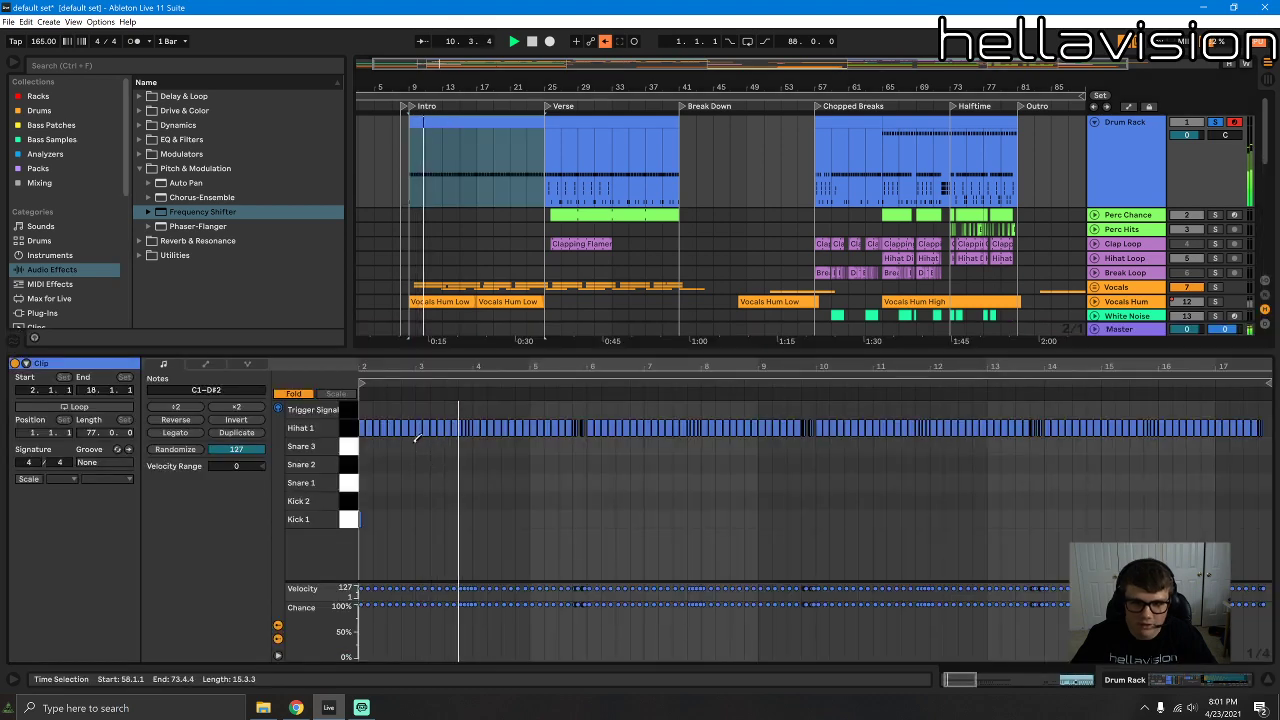
drag(399, 367, 567, 364)
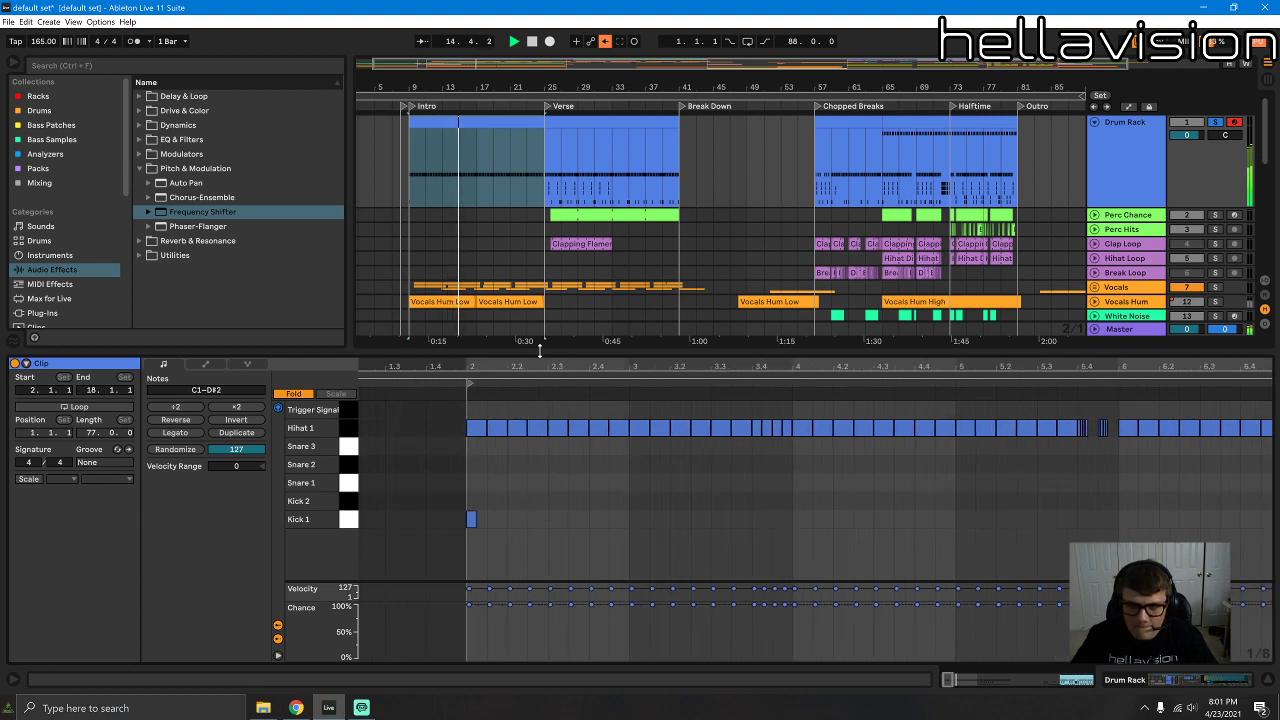
double_click(545, 352)
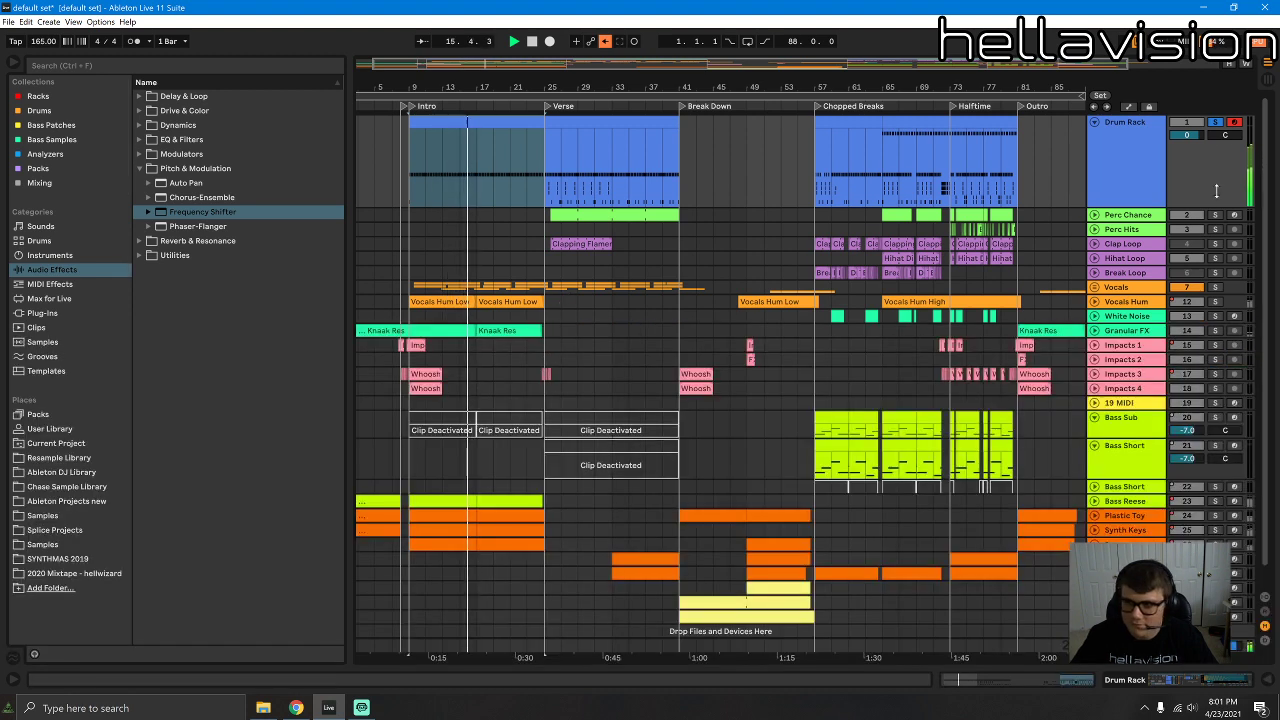
Step: Unsolo the Drum Rack track, show the Vocals group's effect devices and stop playback
click(1215, 122)
double_click(1120, 288)
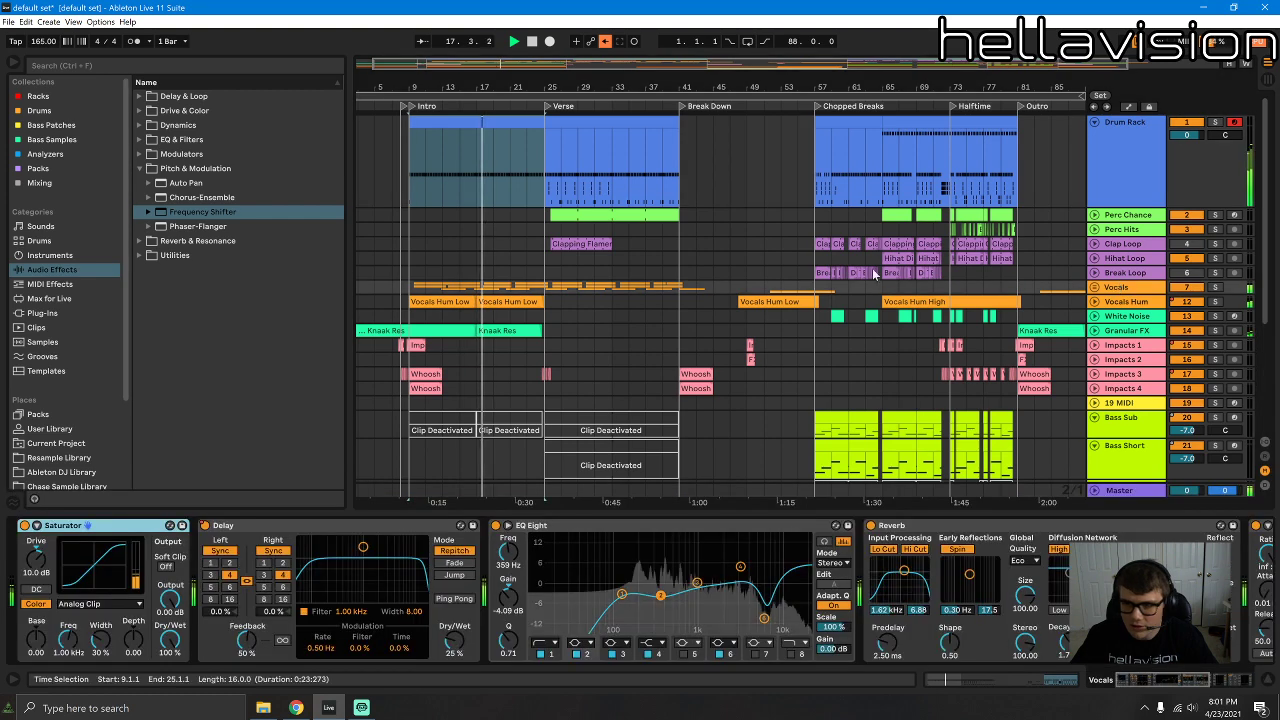
key(space)
Step: Insert the Redux effect from Drive & Color after the Reverb in the Vocals group's device chain
click(75, 266)
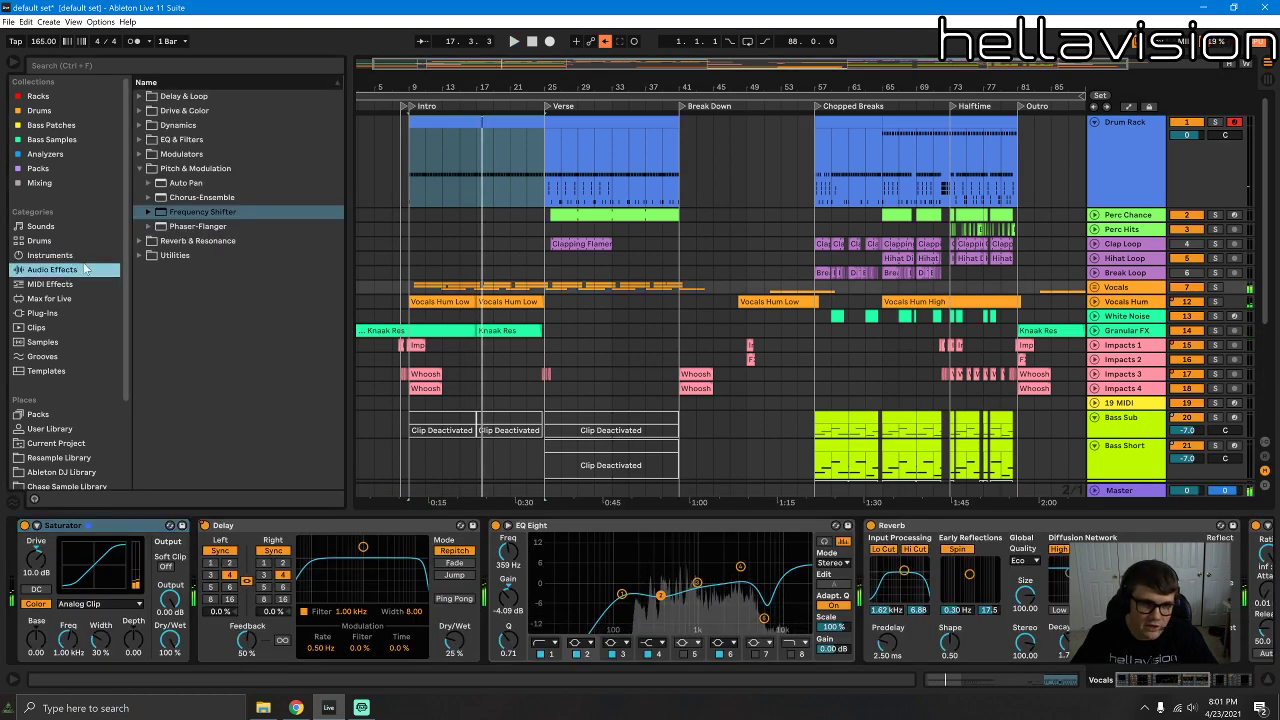
click(140, 169)
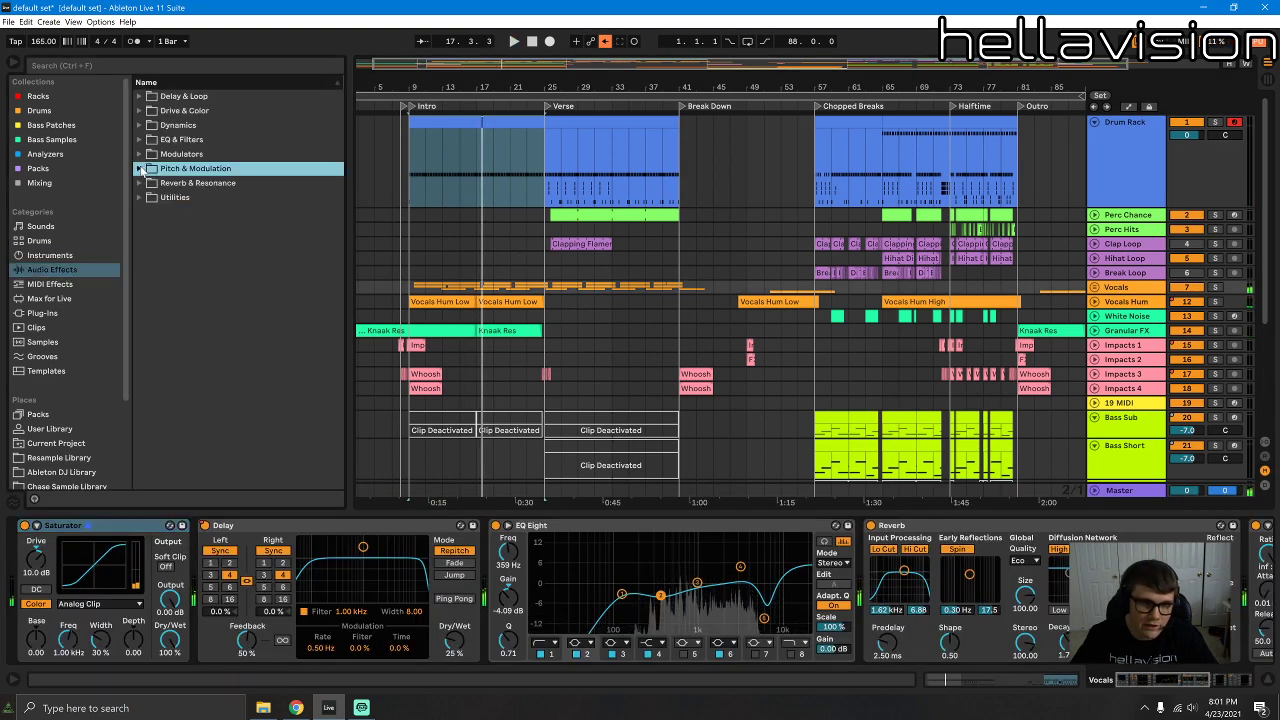
click(140, 111)
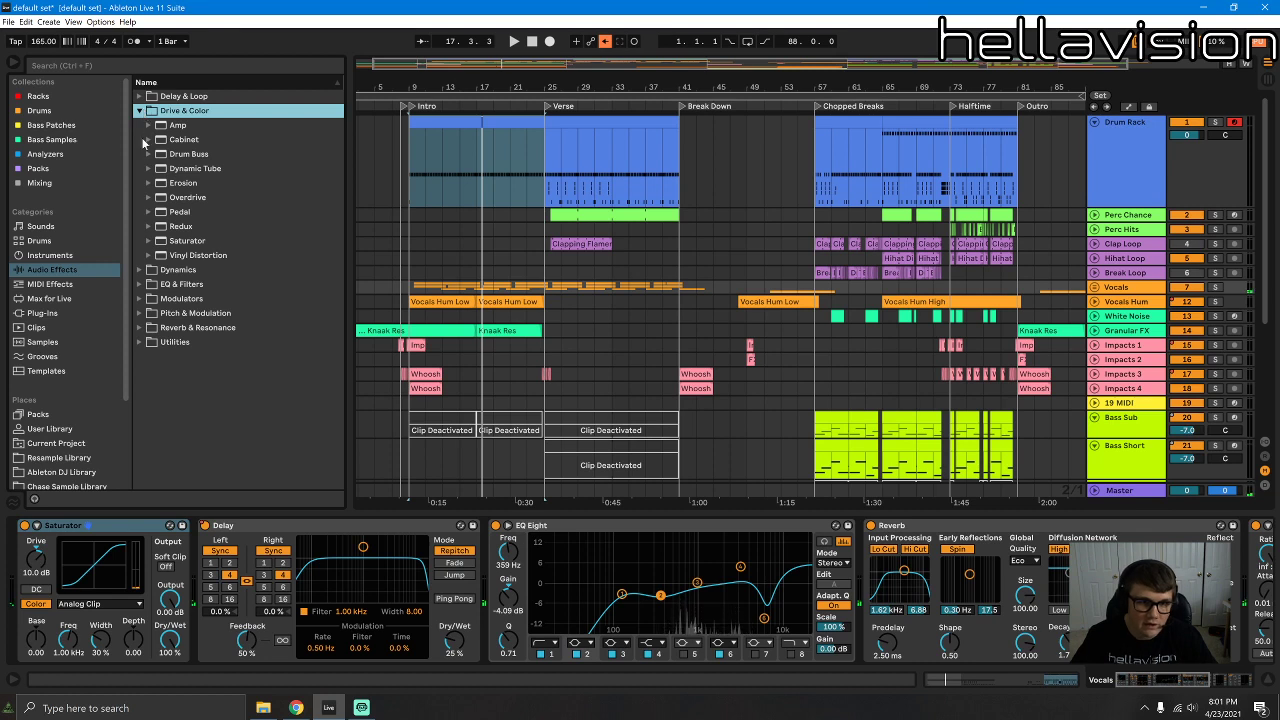
click(152, 240)
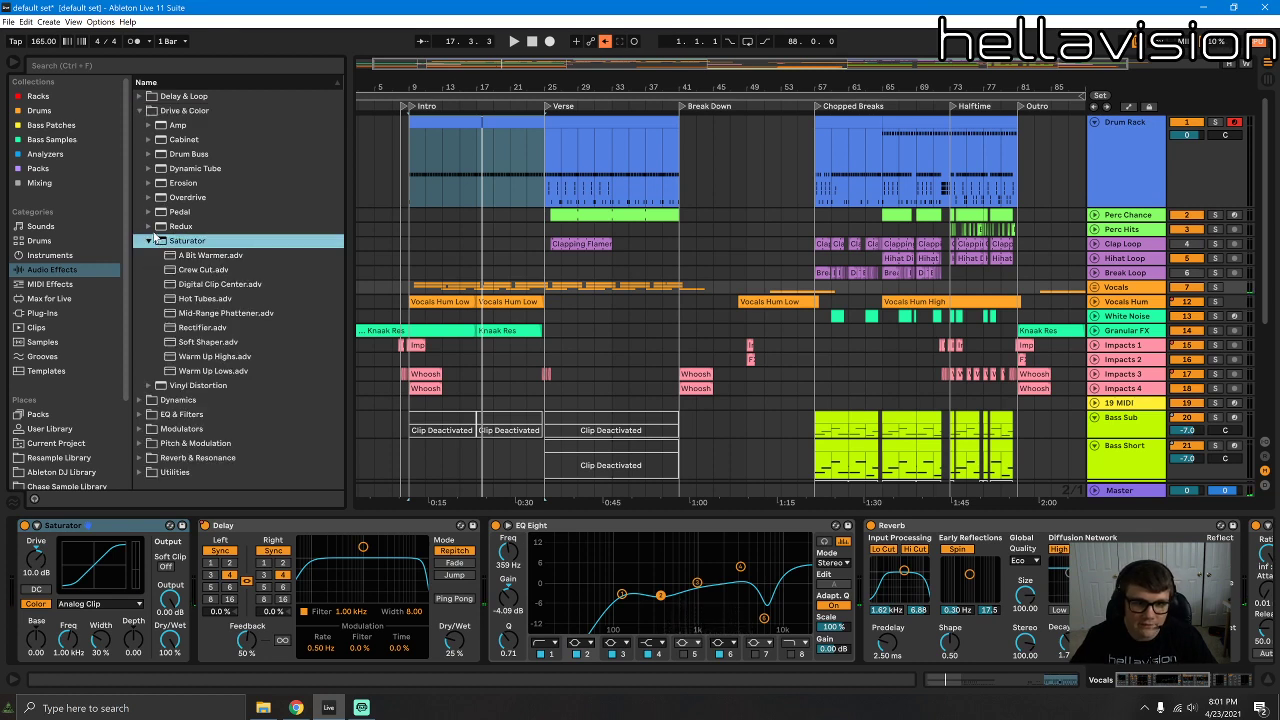
click(150, 227)
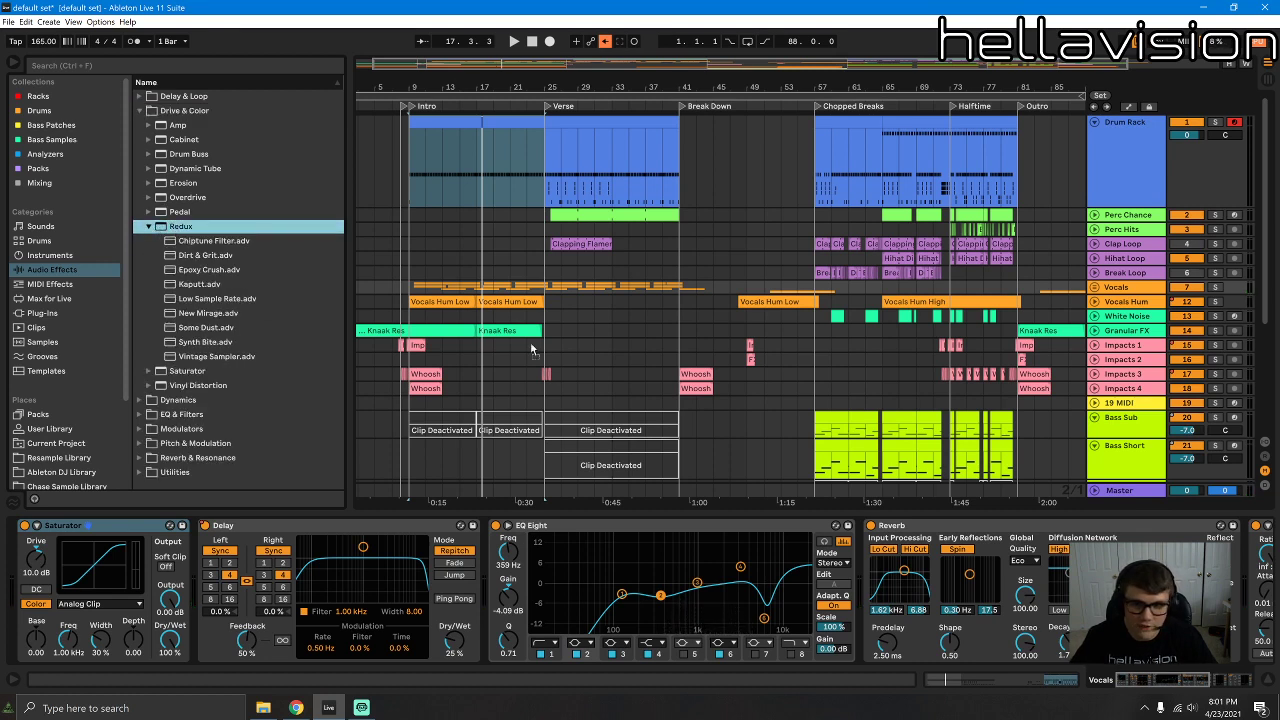
scroll(1236, 612, right, 2)
drag(181, 226, 1233, 609)
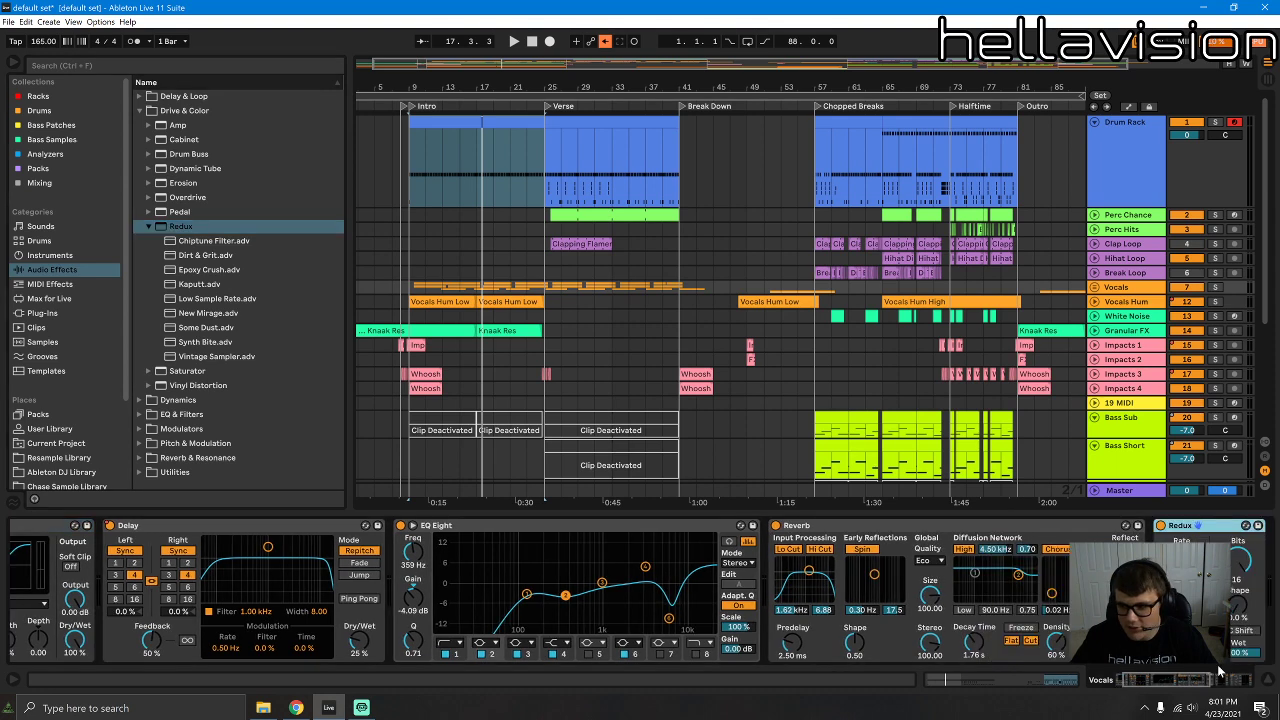
Step: Set the Vocals group's Redux to 11.7 kHz rate, 15 % jitter and 33 % shape while playing the Intro
drag(1207, 681, 1238, 683)
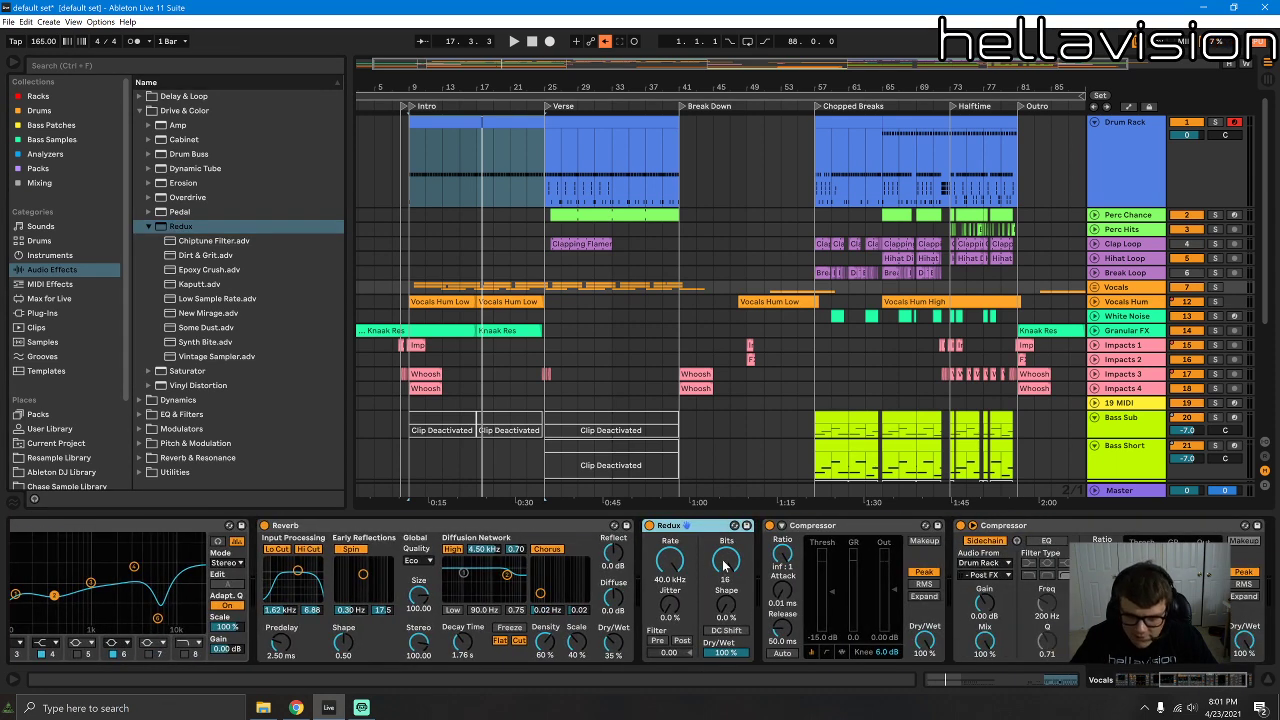
key(space)
drag(724, 566, 727, 538)
mouse_move(677, 572)
mouse_down()
mouse_move(677, 626)
mouse_move(677, 574)
mouse_up()
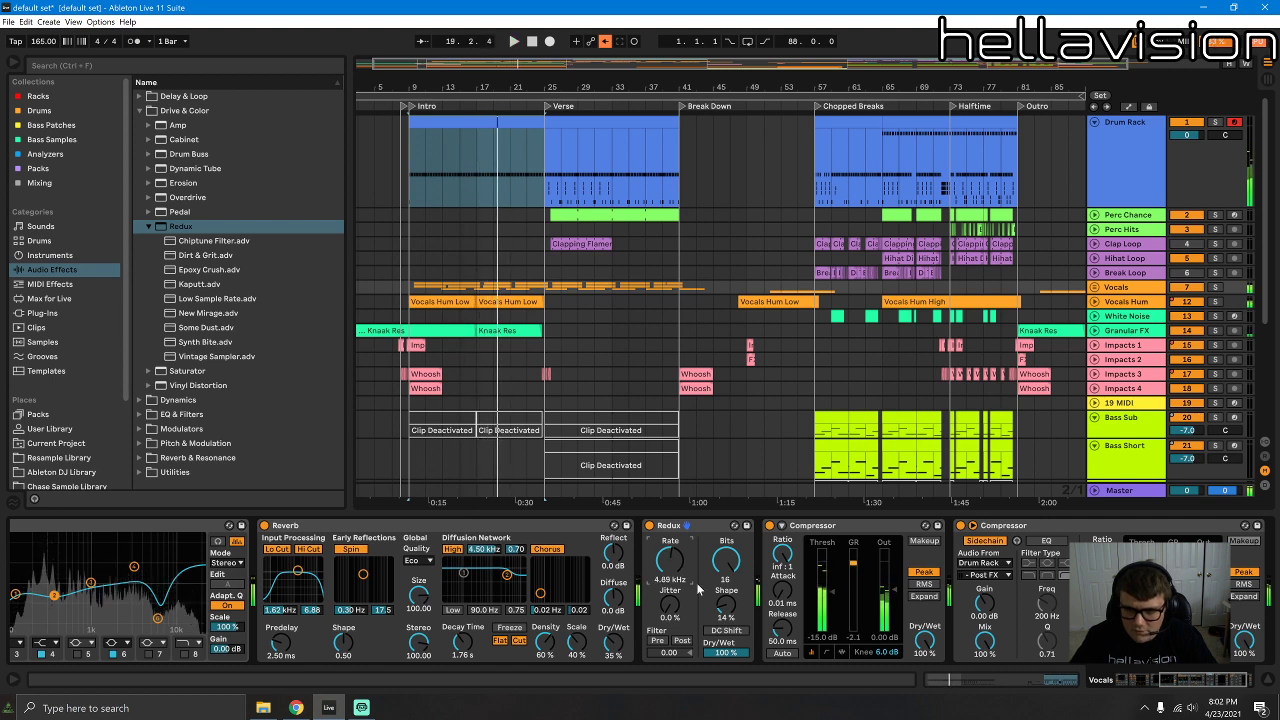
drag(670, 604, 670, 570)
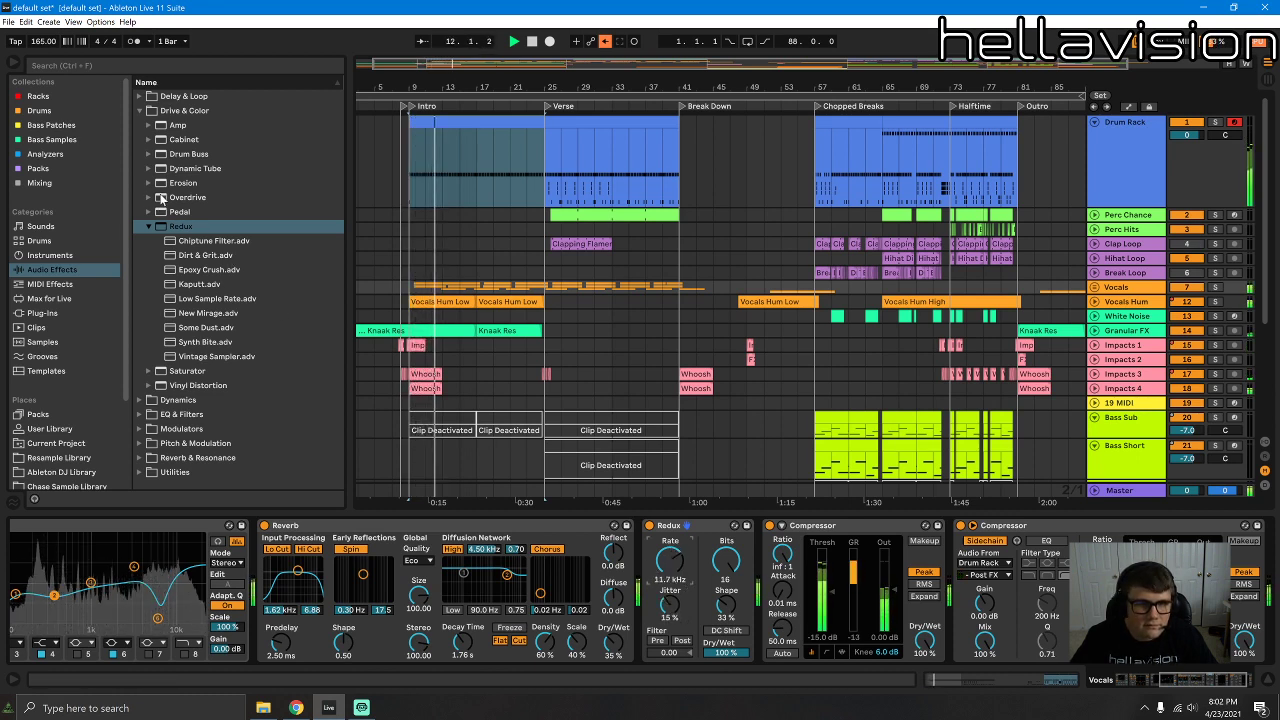
Step: Delete Redux from the Vocals chain and find Spectral Time among the Delay & Loop effects
click(148, 226)
click(139, 110)
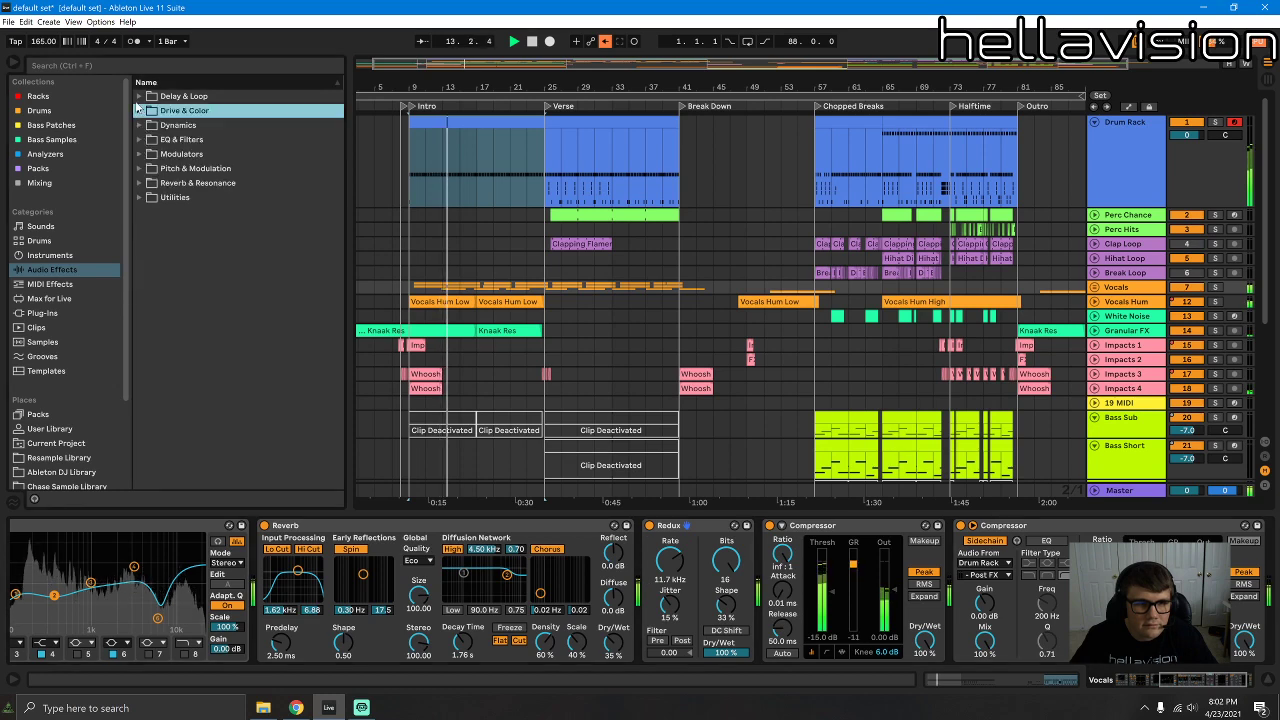
click(139, 96)
click(148, 168)
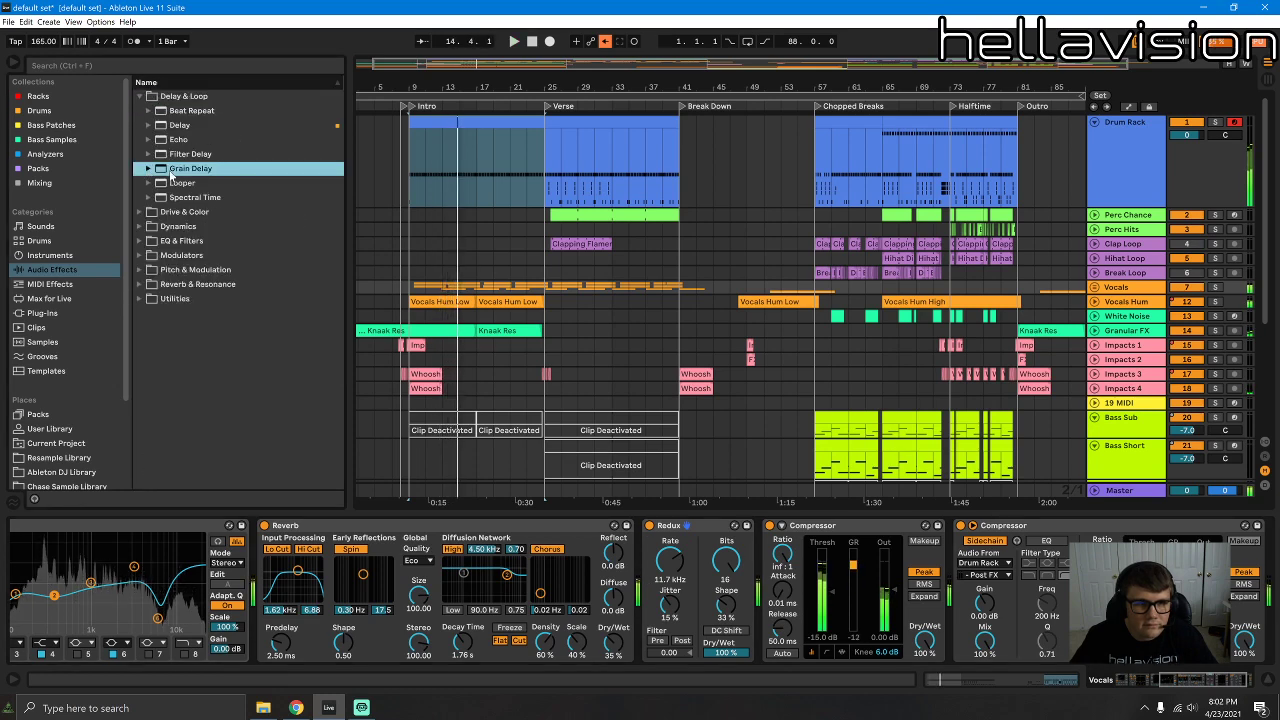
click(686, 530)
click(148, 197)
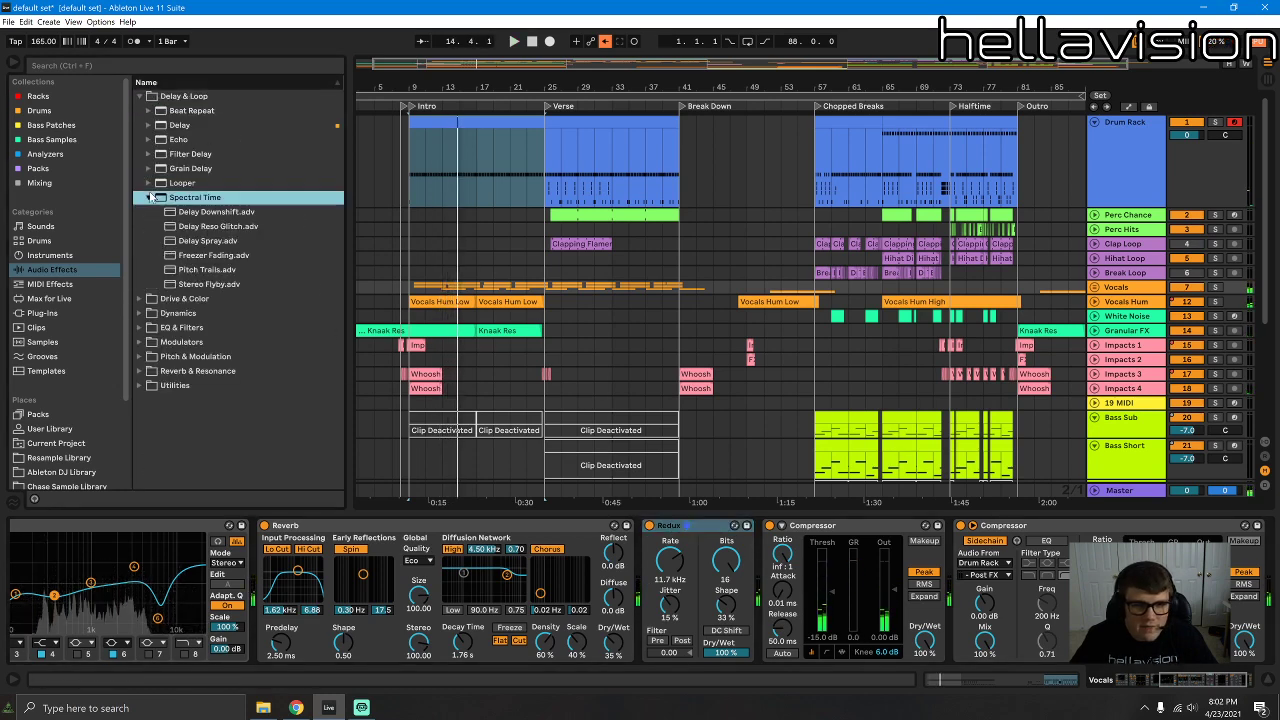
click(696, 528)
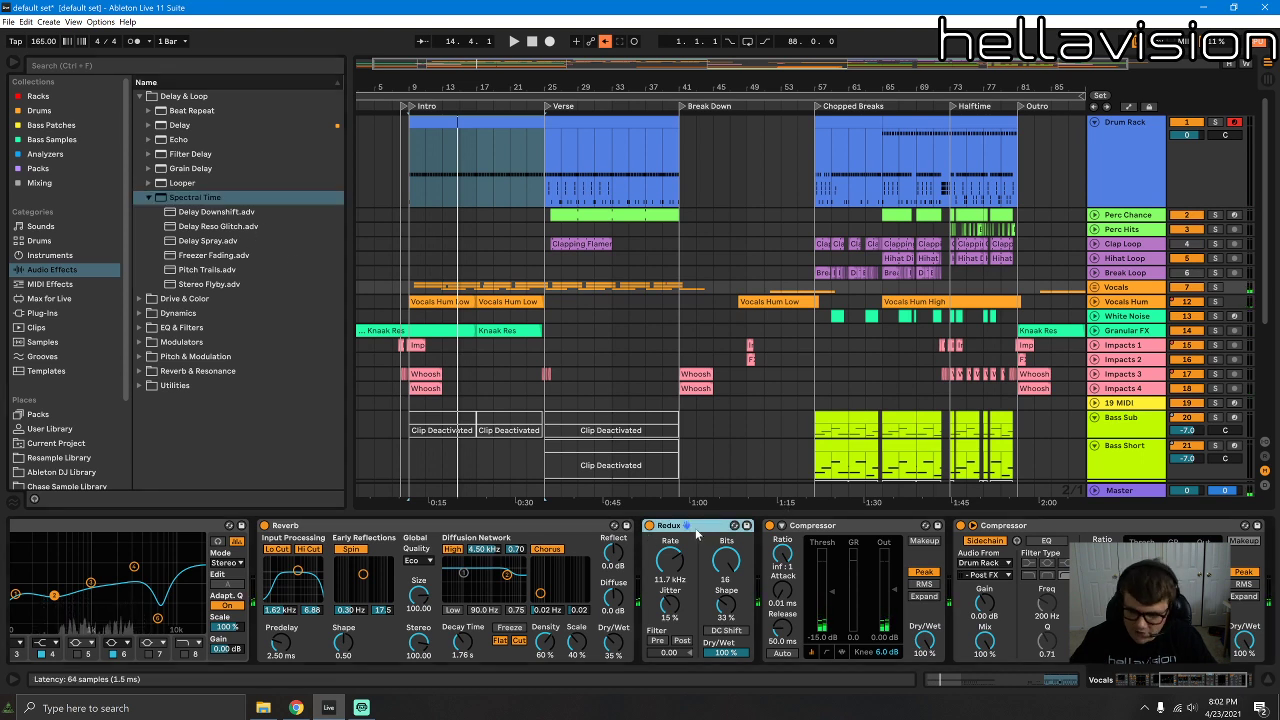
key(Delete)
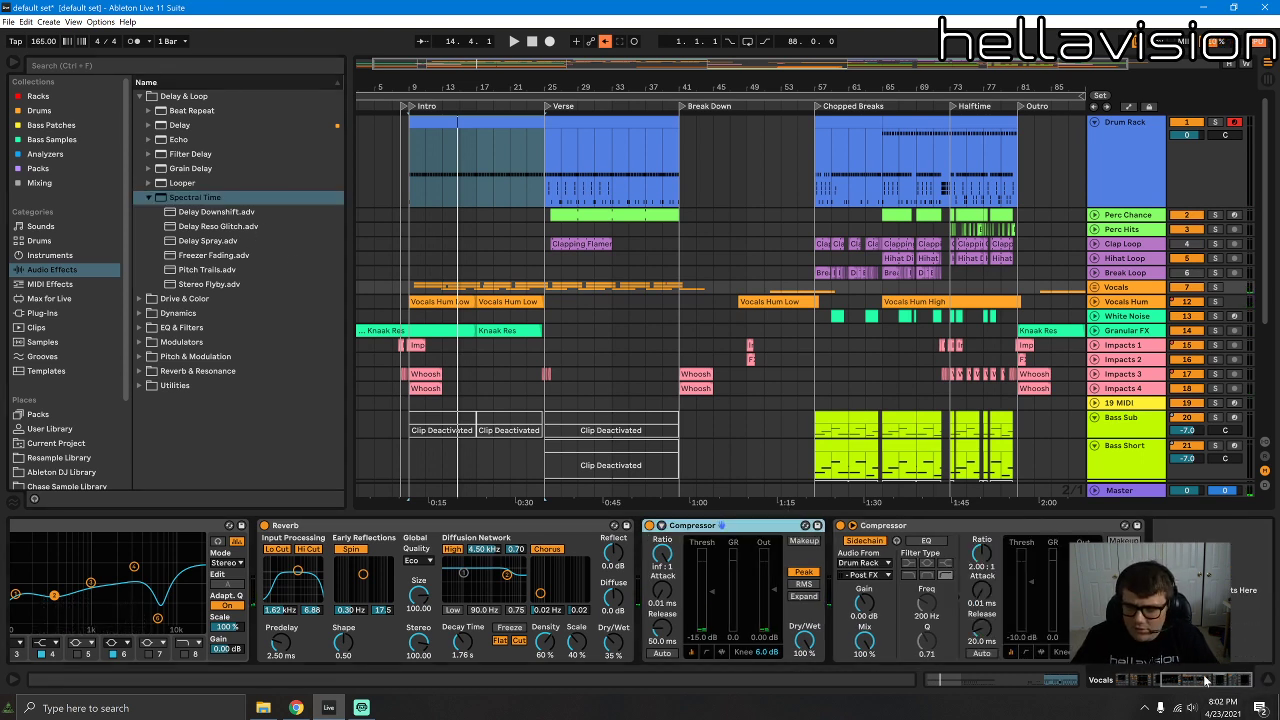
Step: Add Spectral Time after the last Compressor in the Vocals chain and briefly play the Intro
click(168, 197)
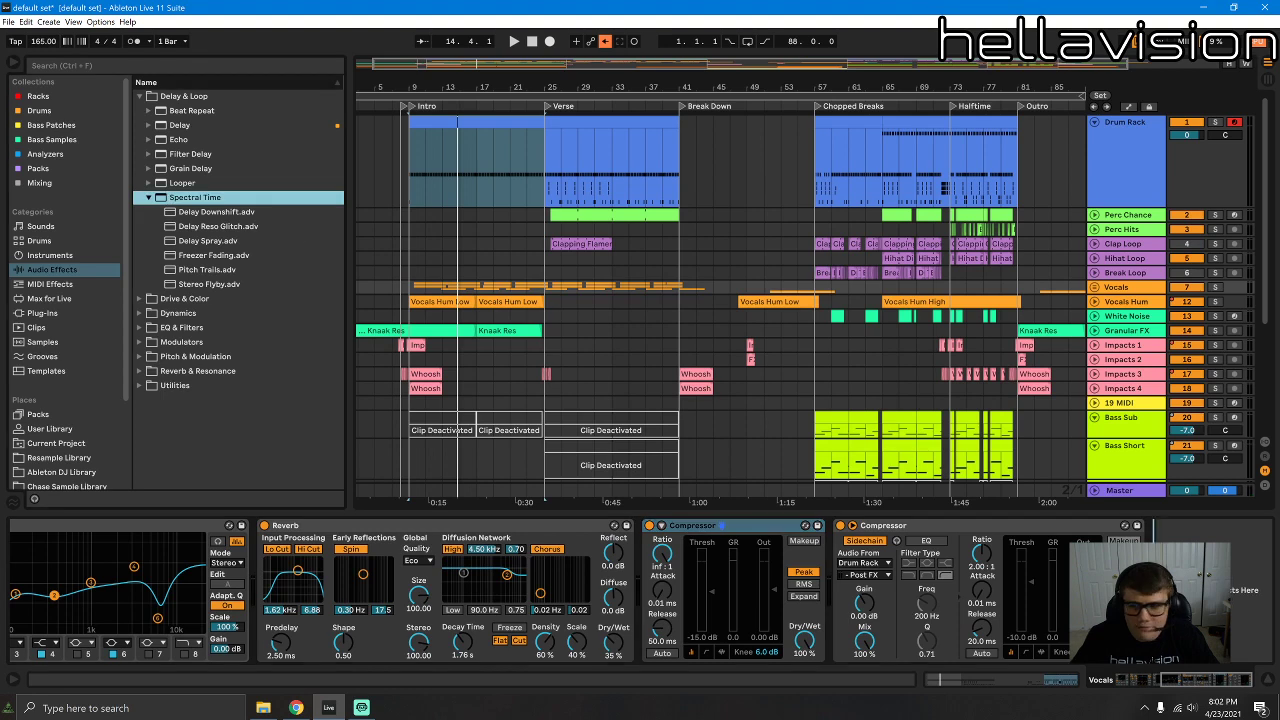
key(space)
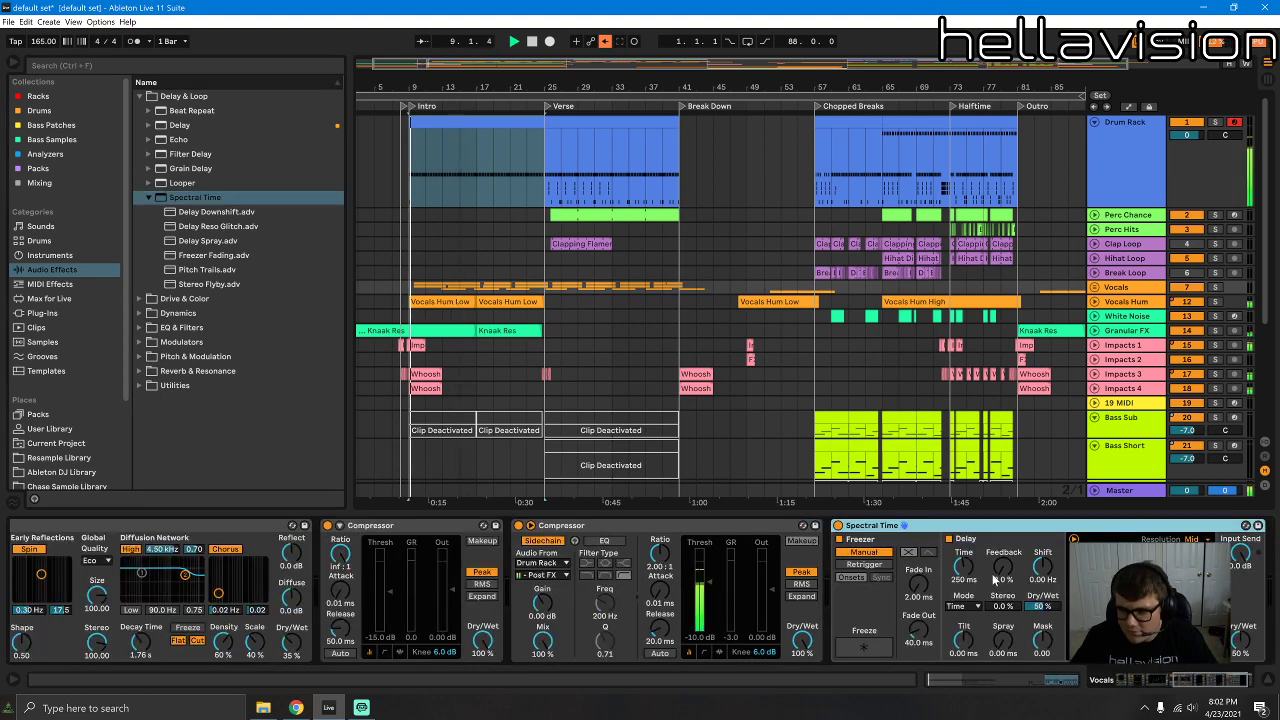
key(space)
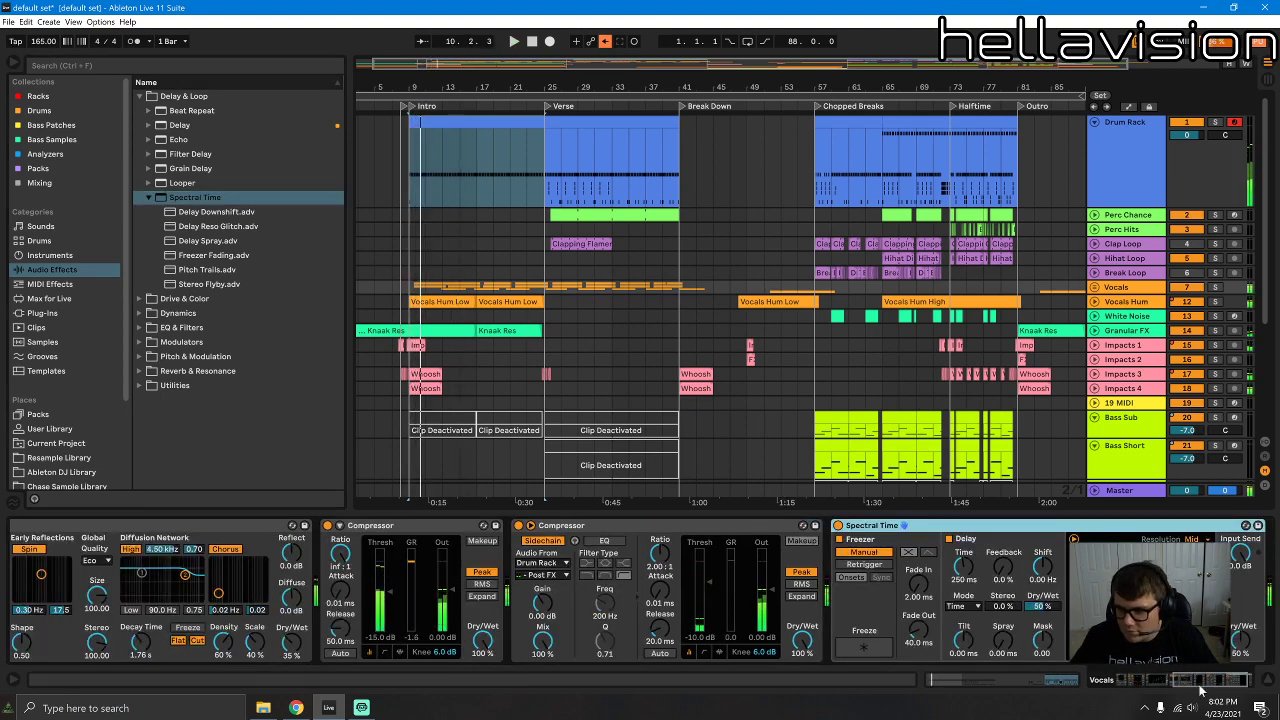
drag(1216, 681, 1235, 683)
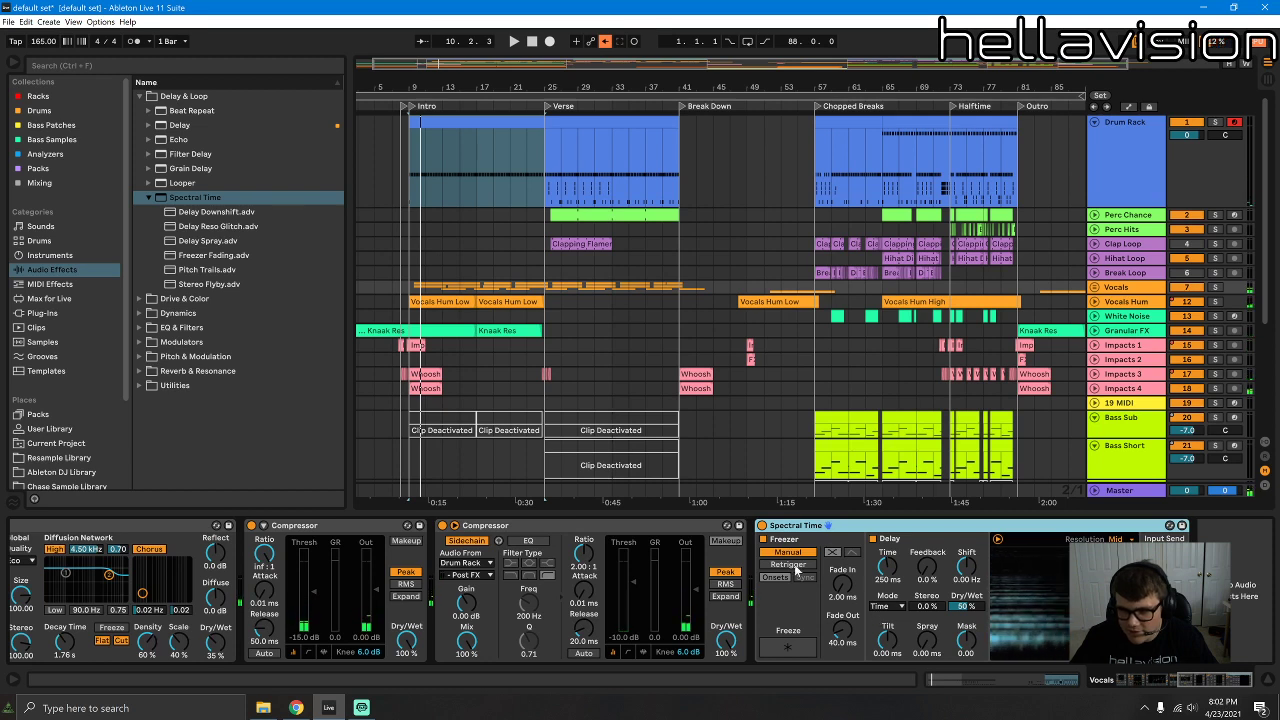
Step: Set Spectral Time to Ultra resolution, 81.9 ms spray, 21 % feedback and 1.39 s delay time while the Intro plays
drag(889, 571, 889, 600)
key(space)
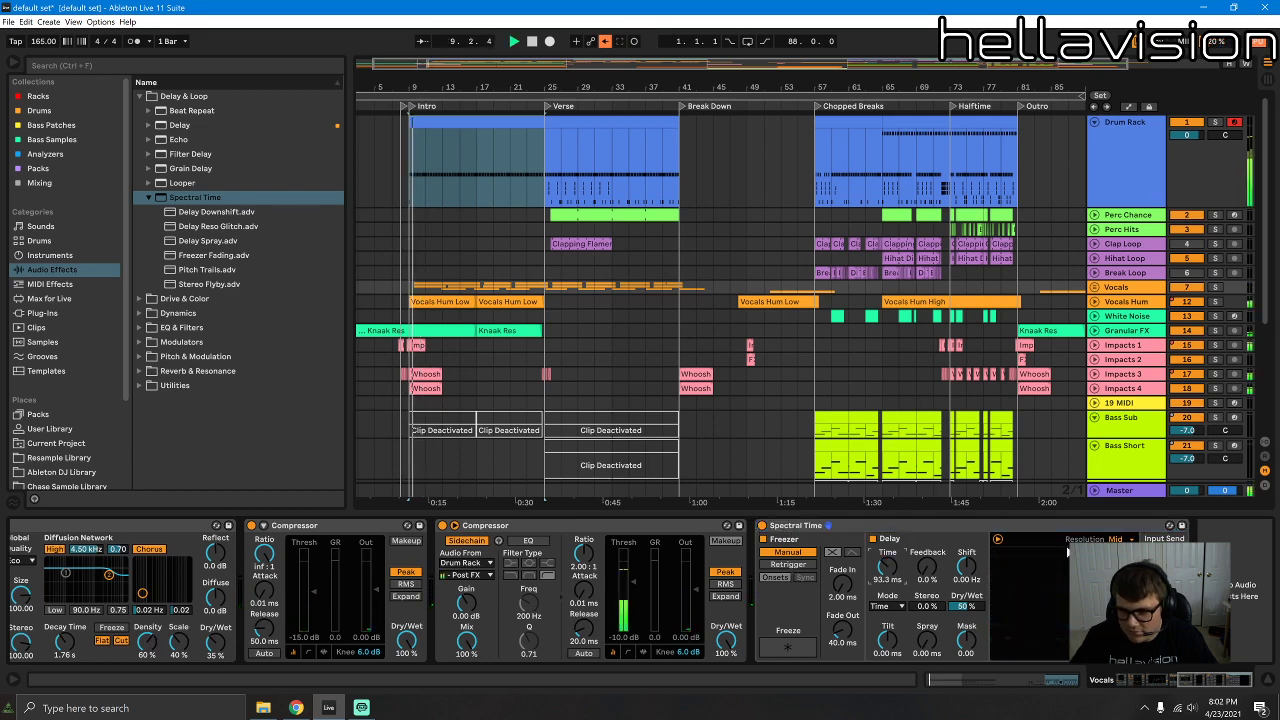
click(1119, 540)
click(1117, 591)
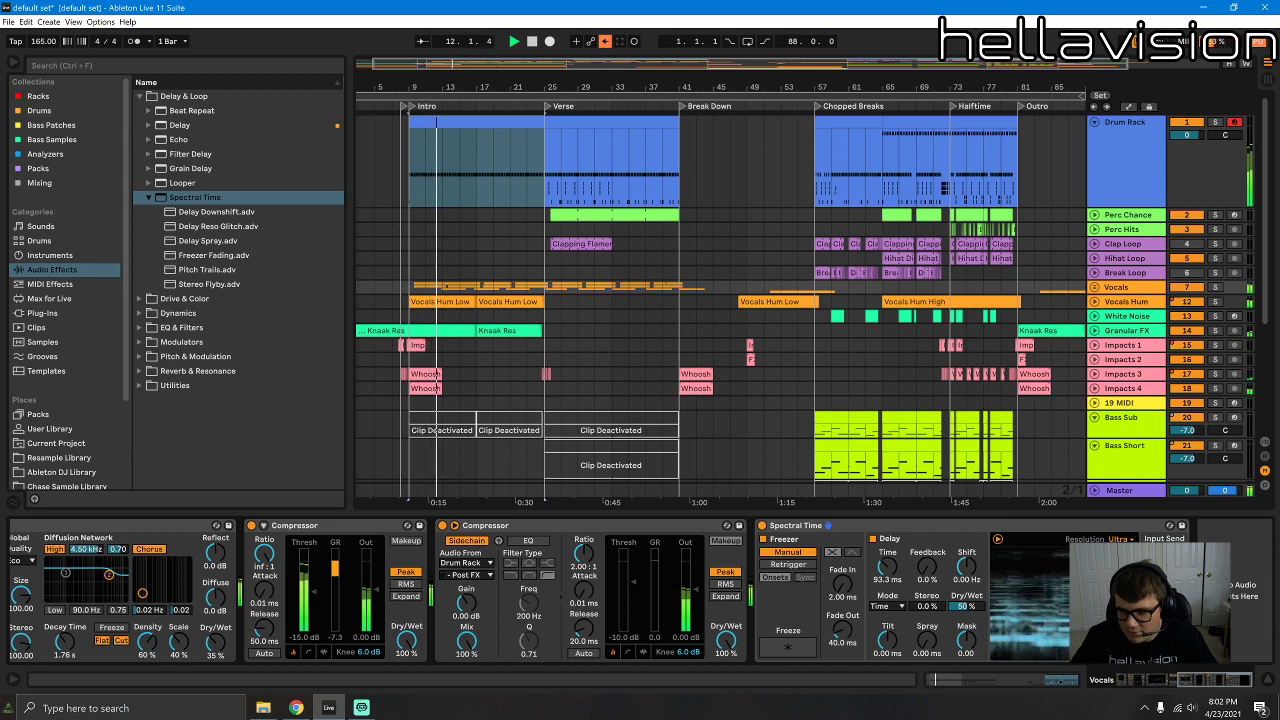
mouse_move(927, 640)
mouse_down()
mouse_move(927, 622)
mouse_move(928, 648)
mouse_up()
drag(927, 567, 927, 537)
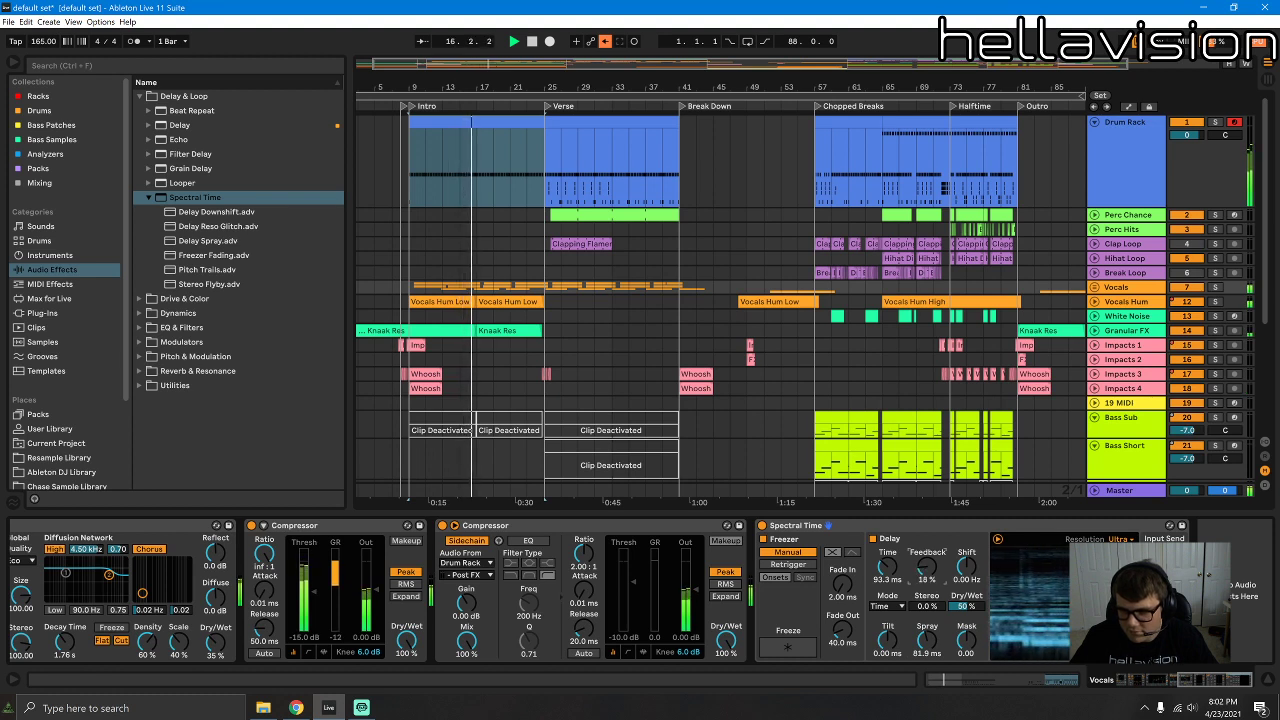
drag(905, 585, 905, 545)
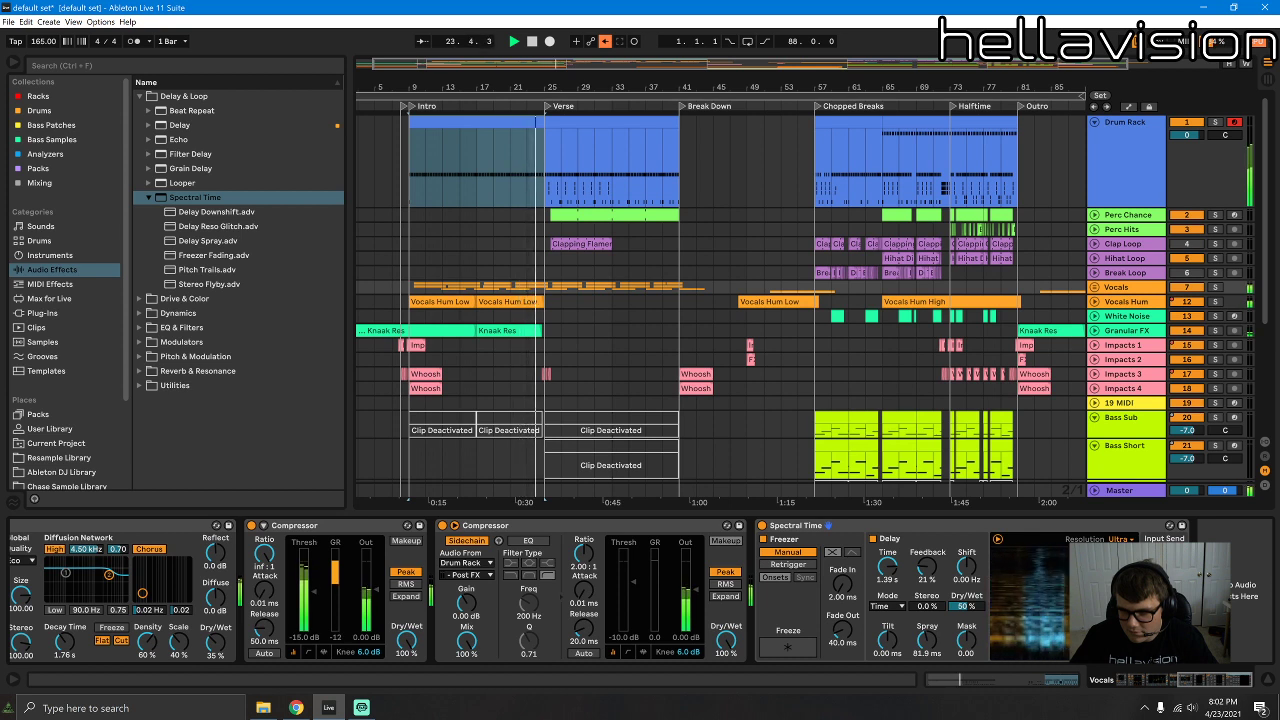
Step: Compare the vocals with Spectral Time off and on, and try its Freeze function during Intro playback
click(762, 525)
click(762, 525)
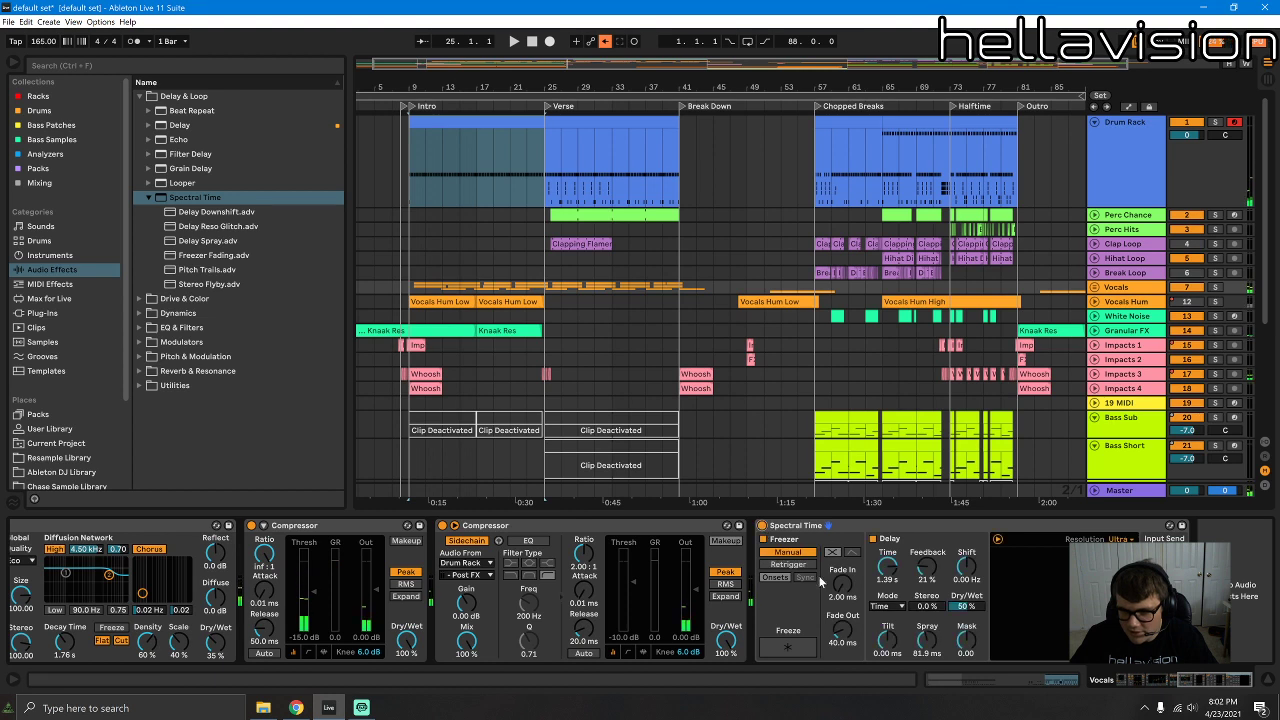
key(space)
click(790, 648)
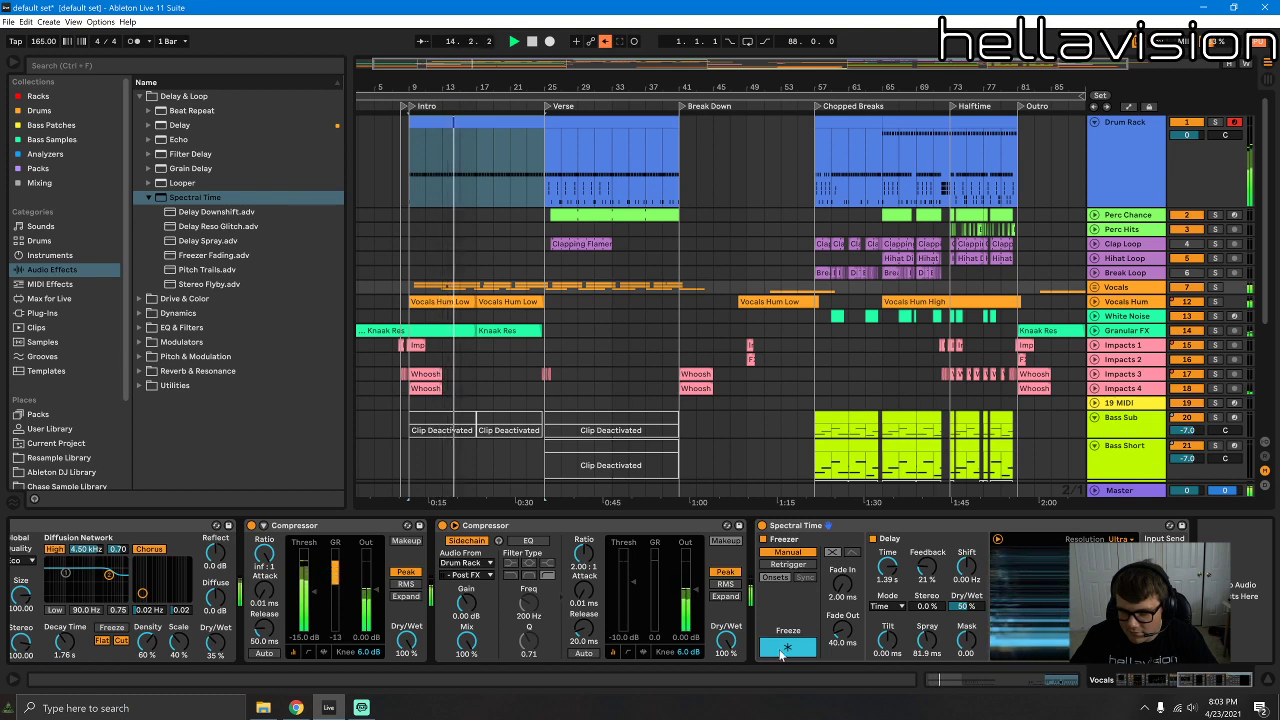
click(778, 650)
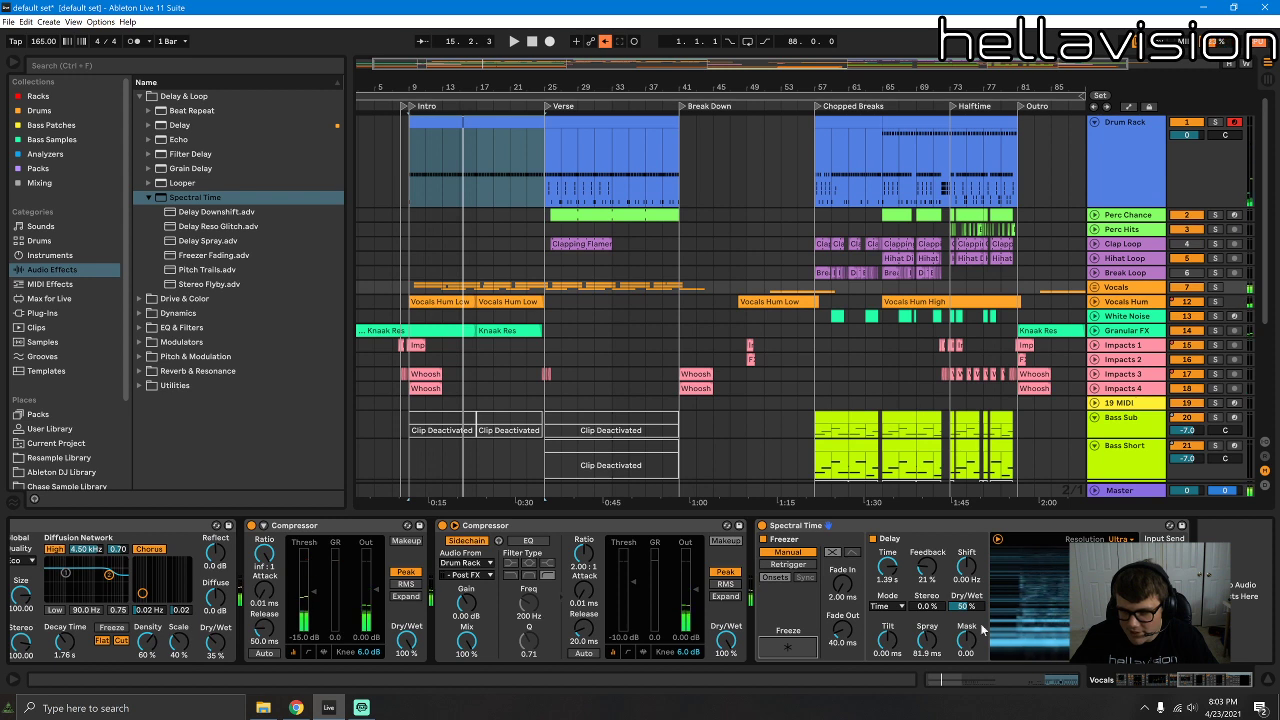
click(785, 652)
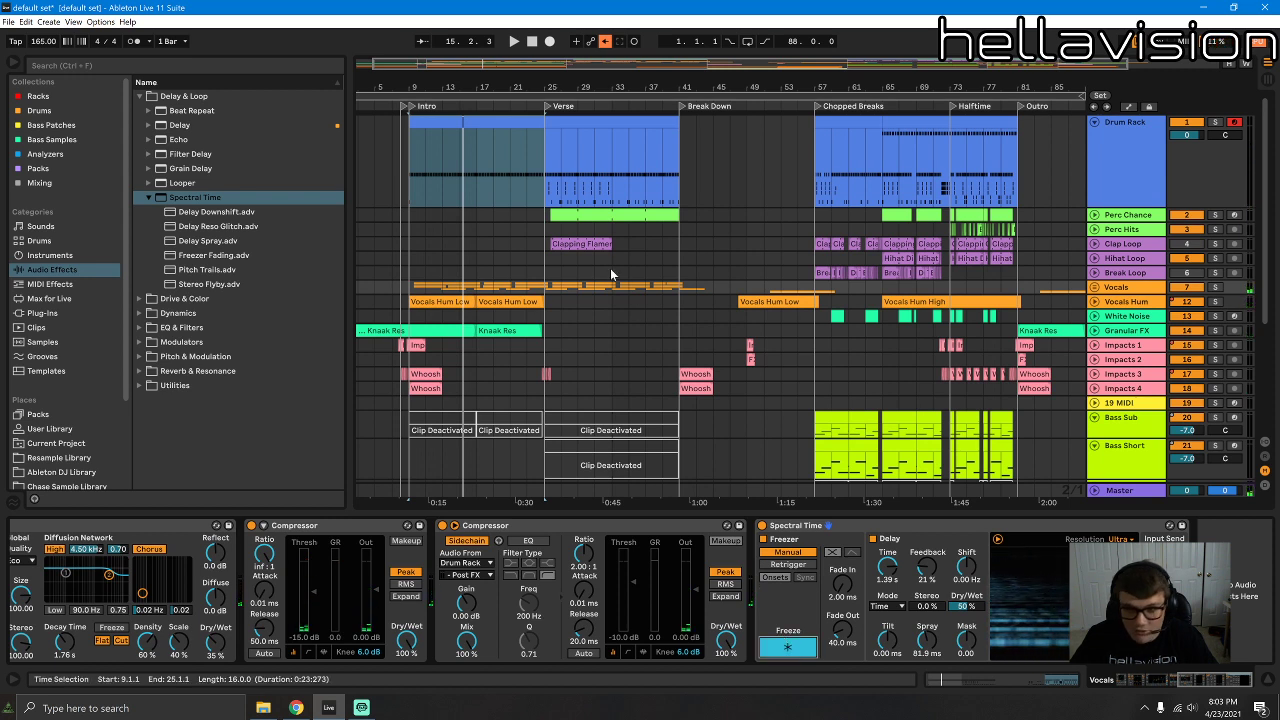
Step: Return to the Vocals group's devices and turn off Spectral Time's Freeze
click(532, 240)
click(1142, 317)
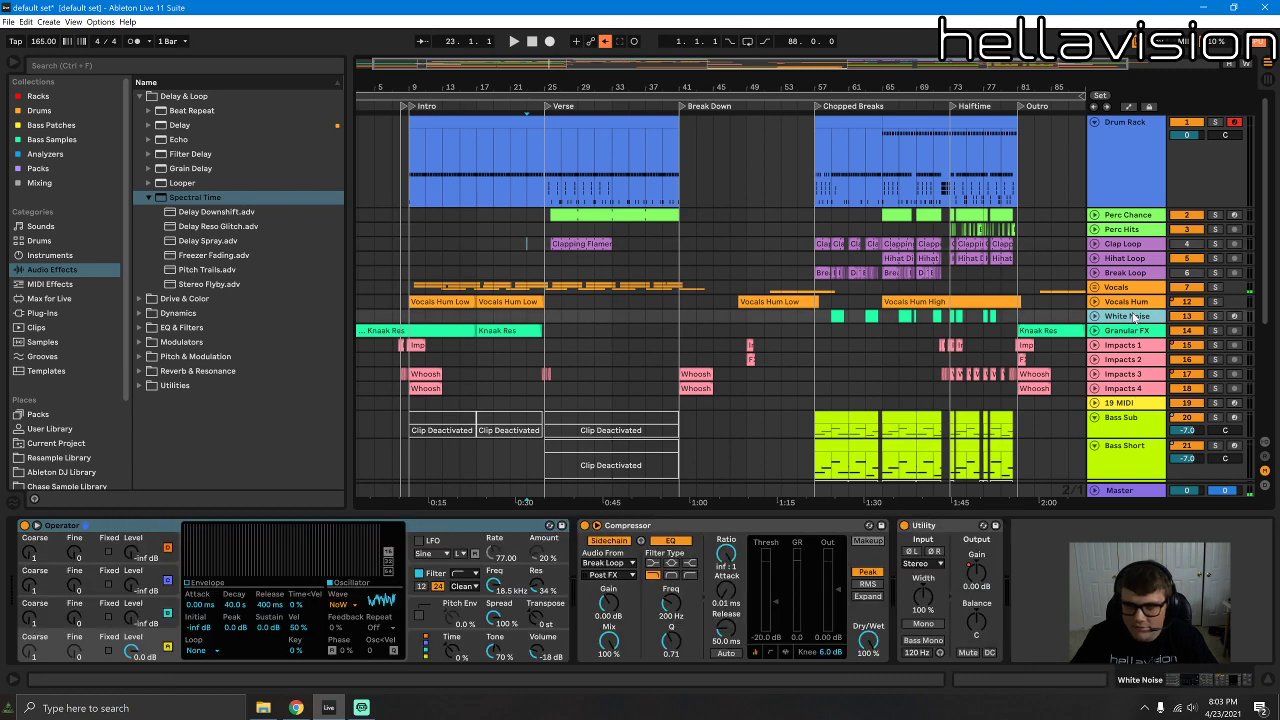
click(1145, 302)
click(1136, 289)
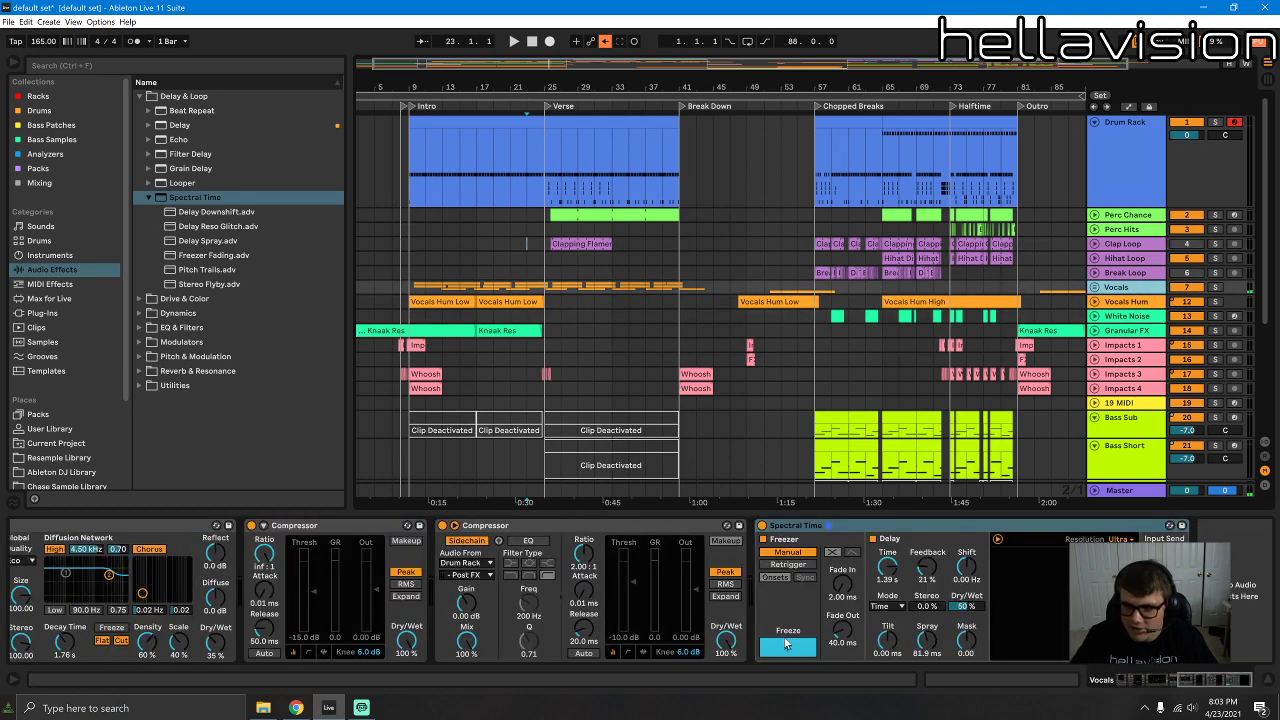
click(796, 654)
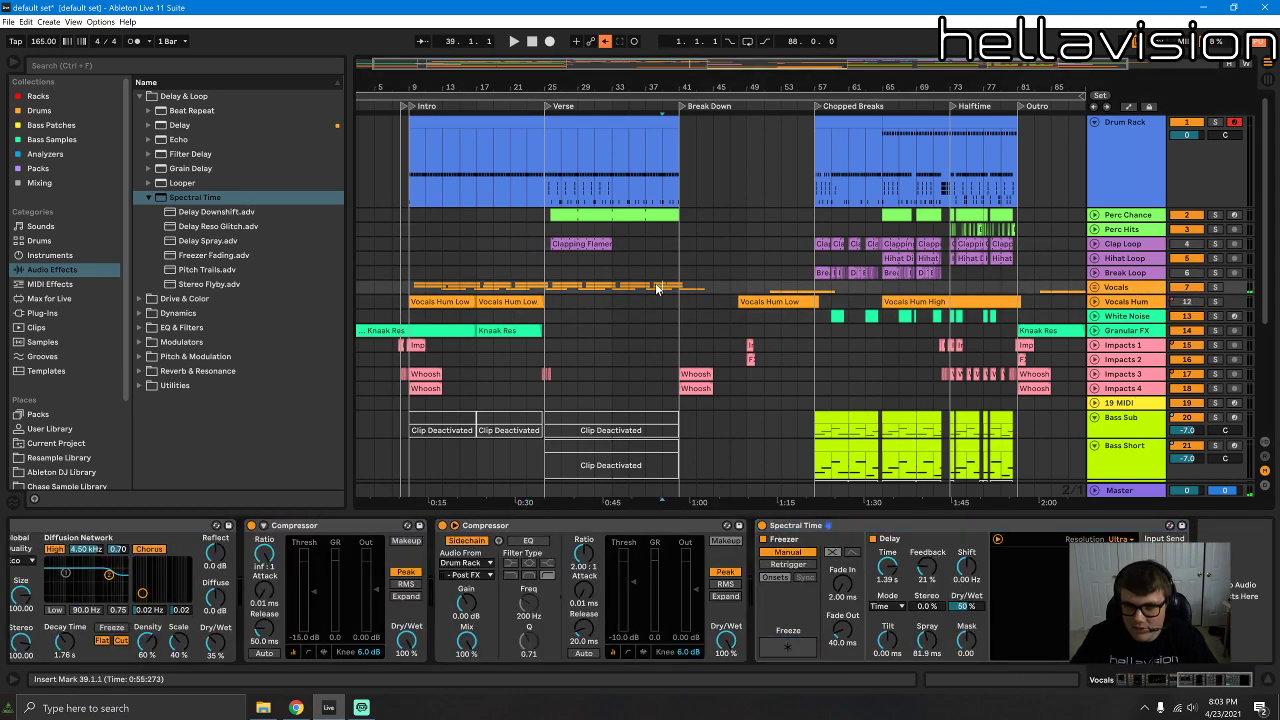
Step: Insert a new audio track below the Vocals group and play the vocals from bar 37
right_click(1120, 290)
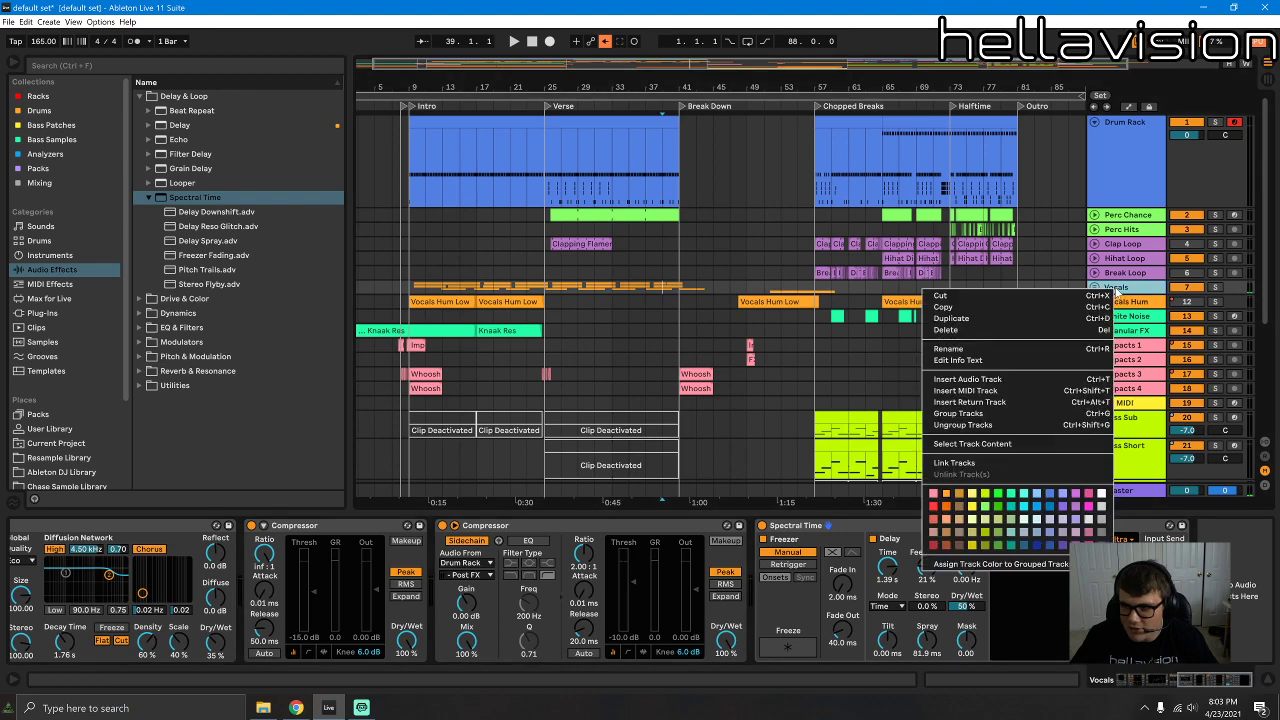
click(1035, 382)
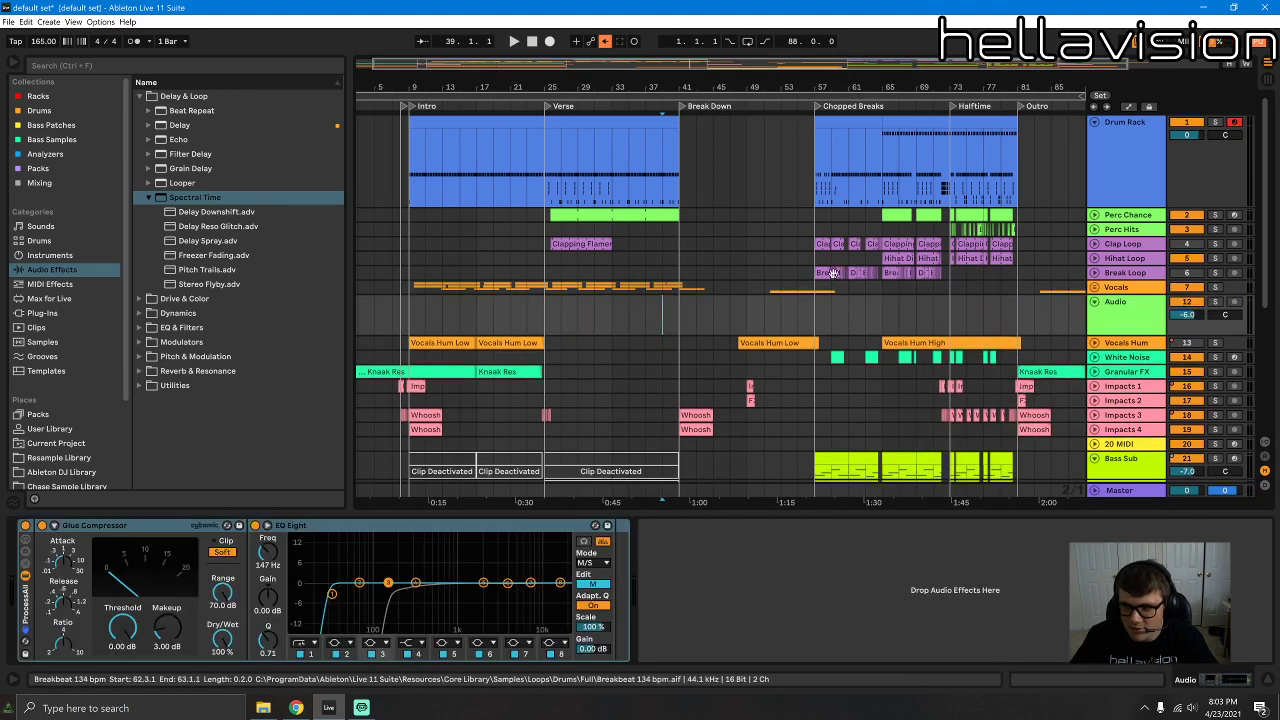
click(1130, 289)
key(space)
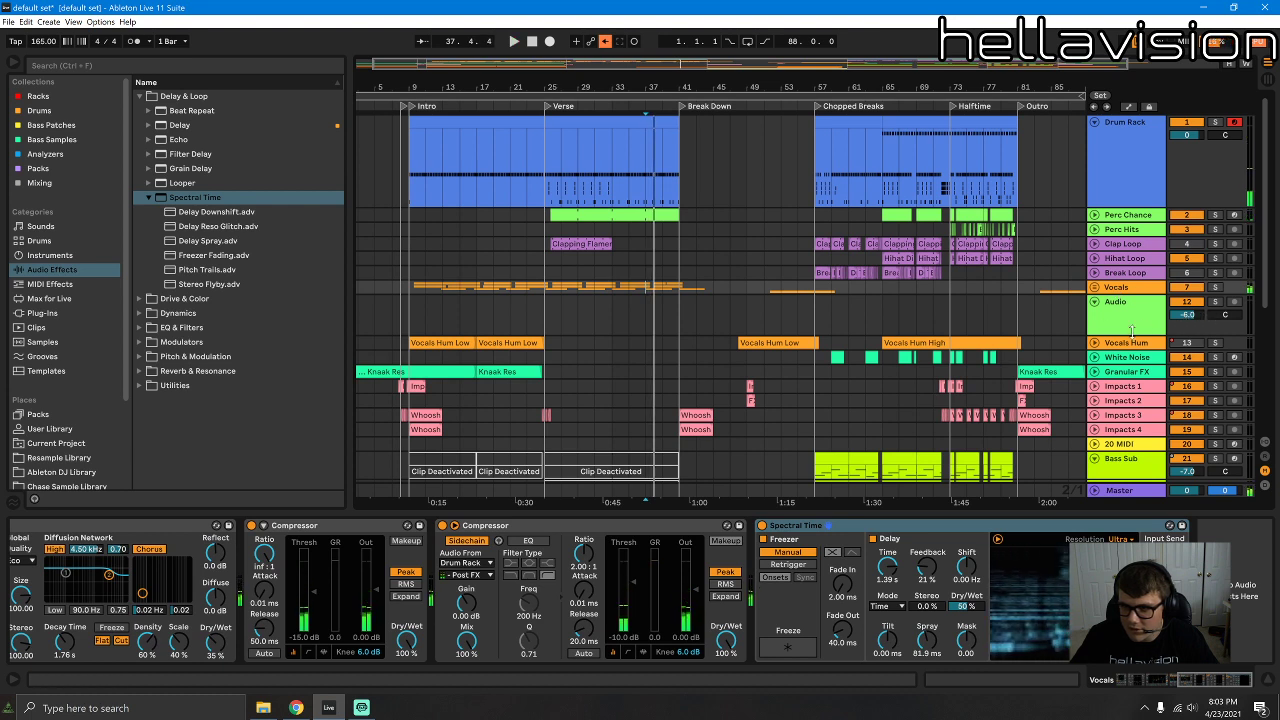
Step: Enlarge the new audio track, arm it with Resampling as its input, and solo the Vocals group
drag(1131, 331, 1131, 377)
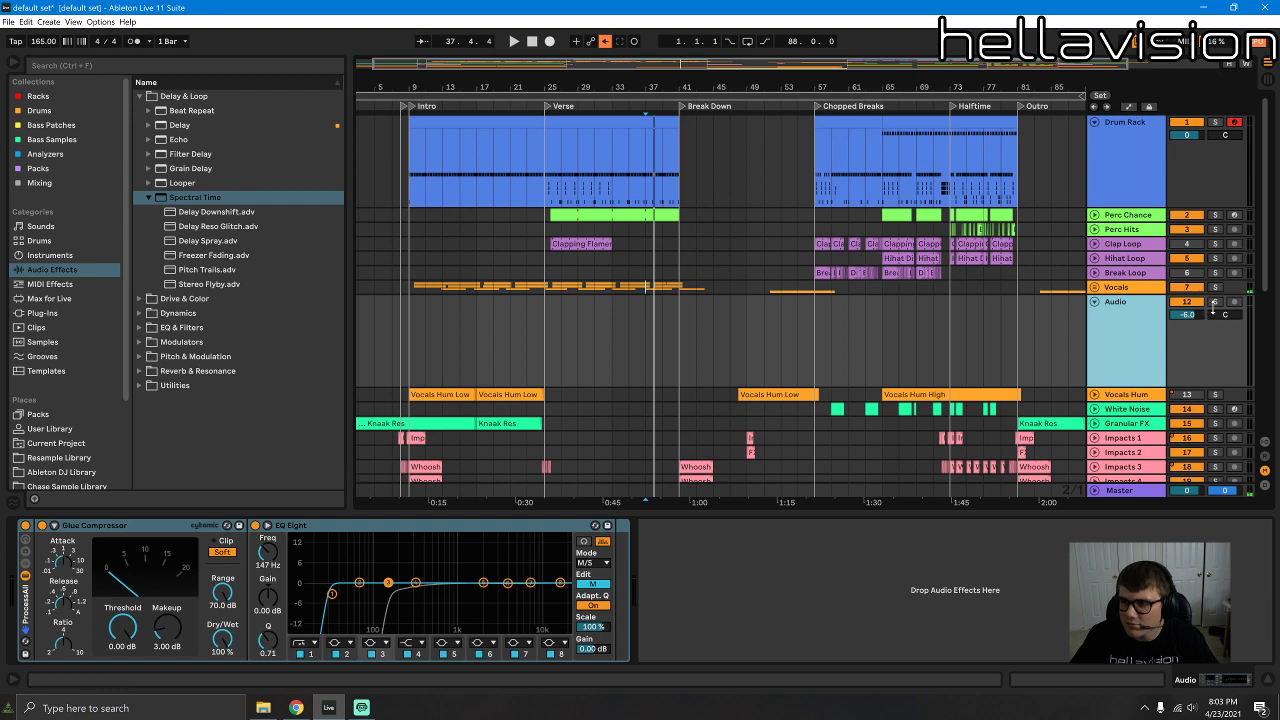
key(Tab)
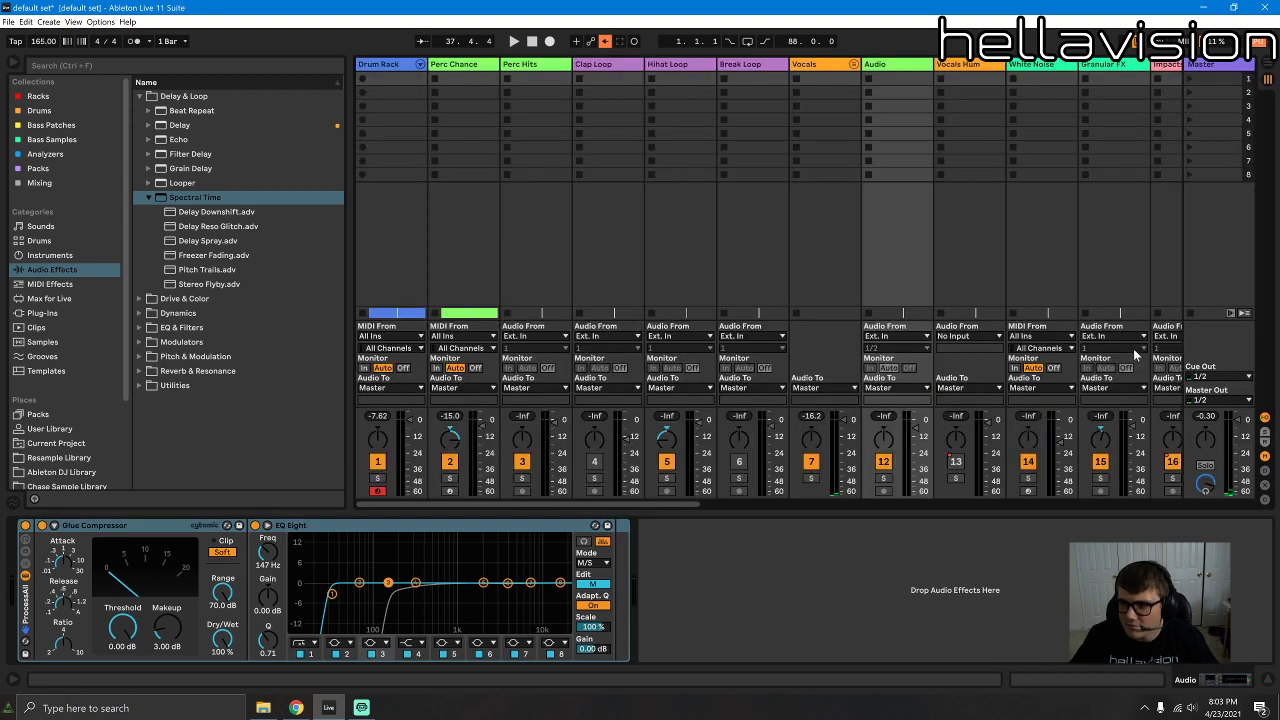
click(893, 336)
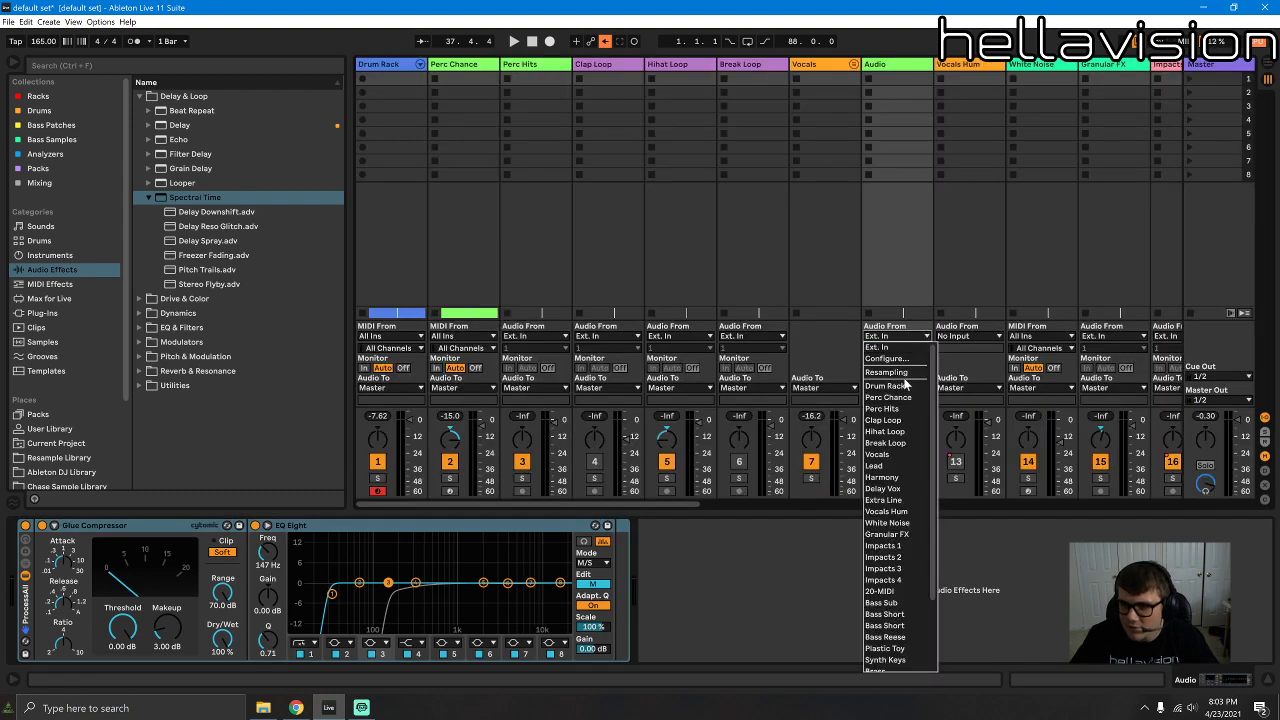
click(905, 372)
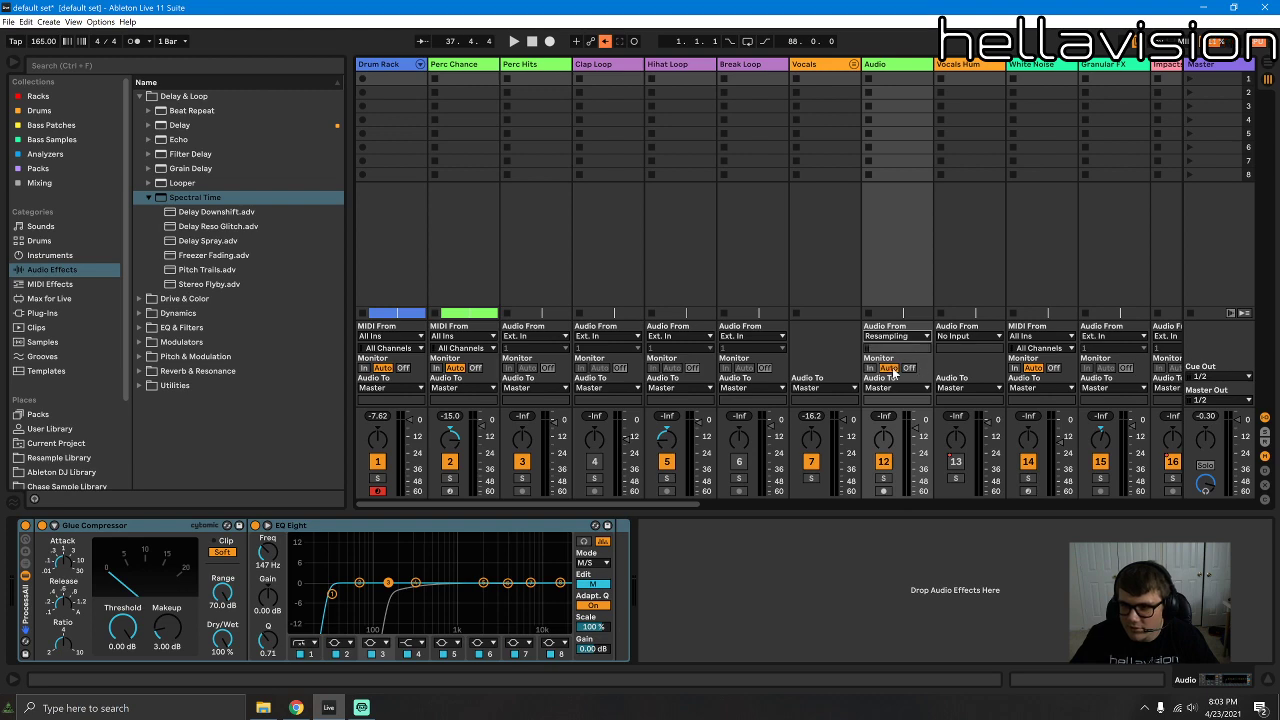
key(Tab)
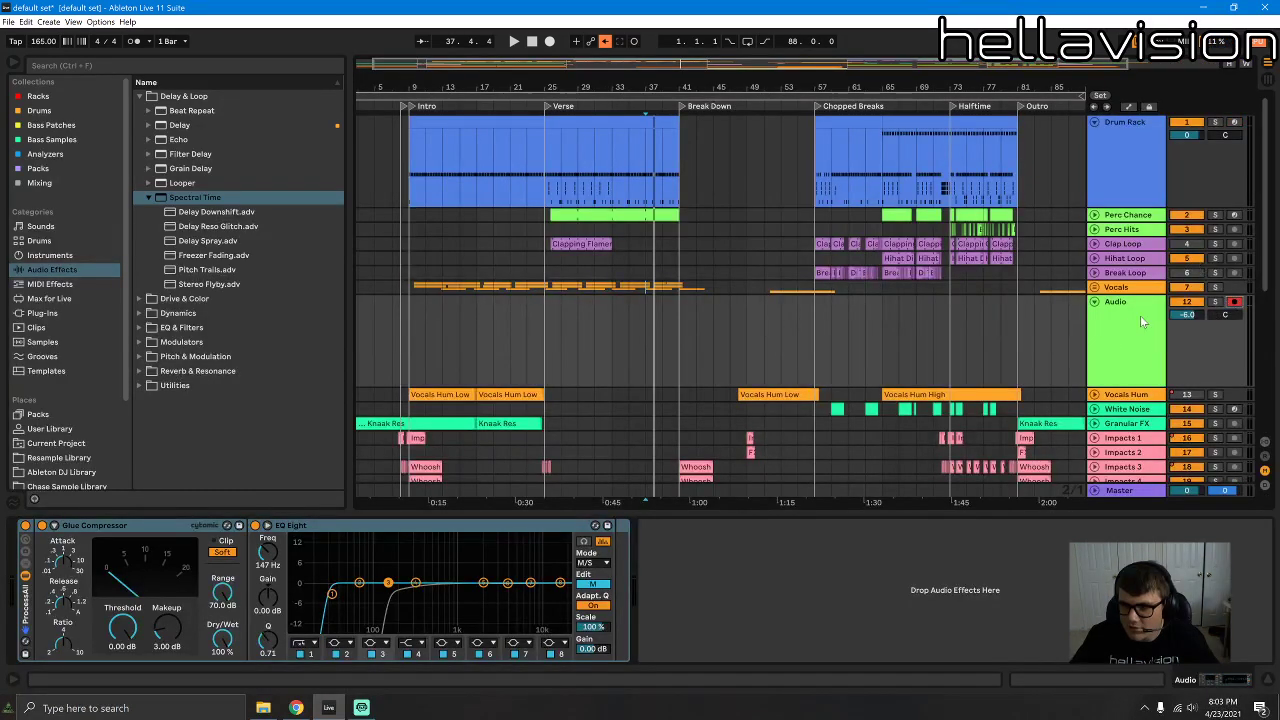
key(space)
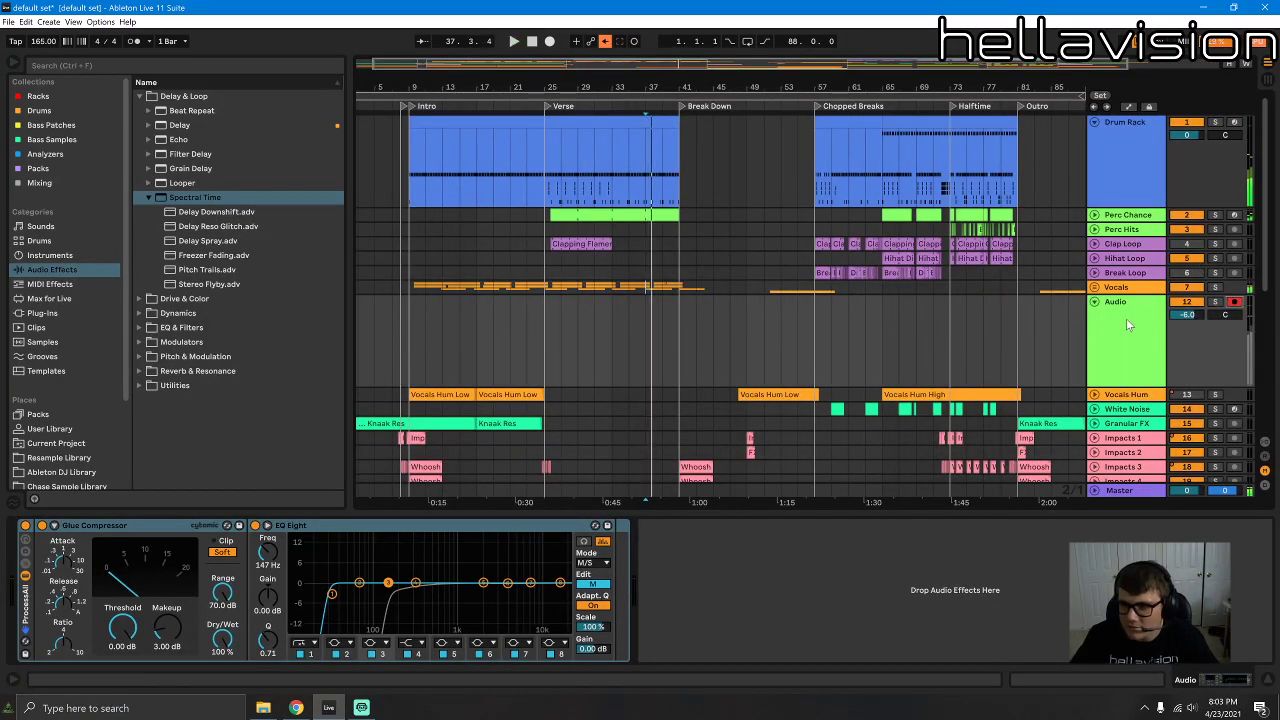
click(1214, 288)
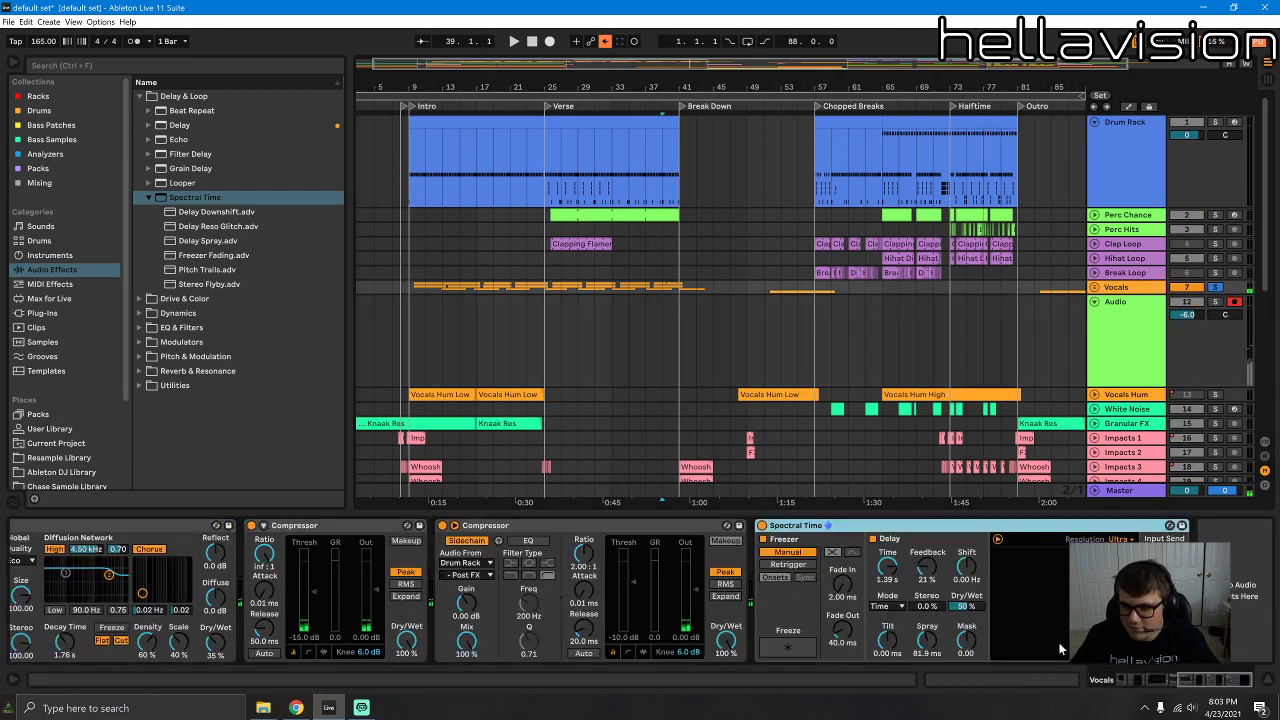
click(661, 258)
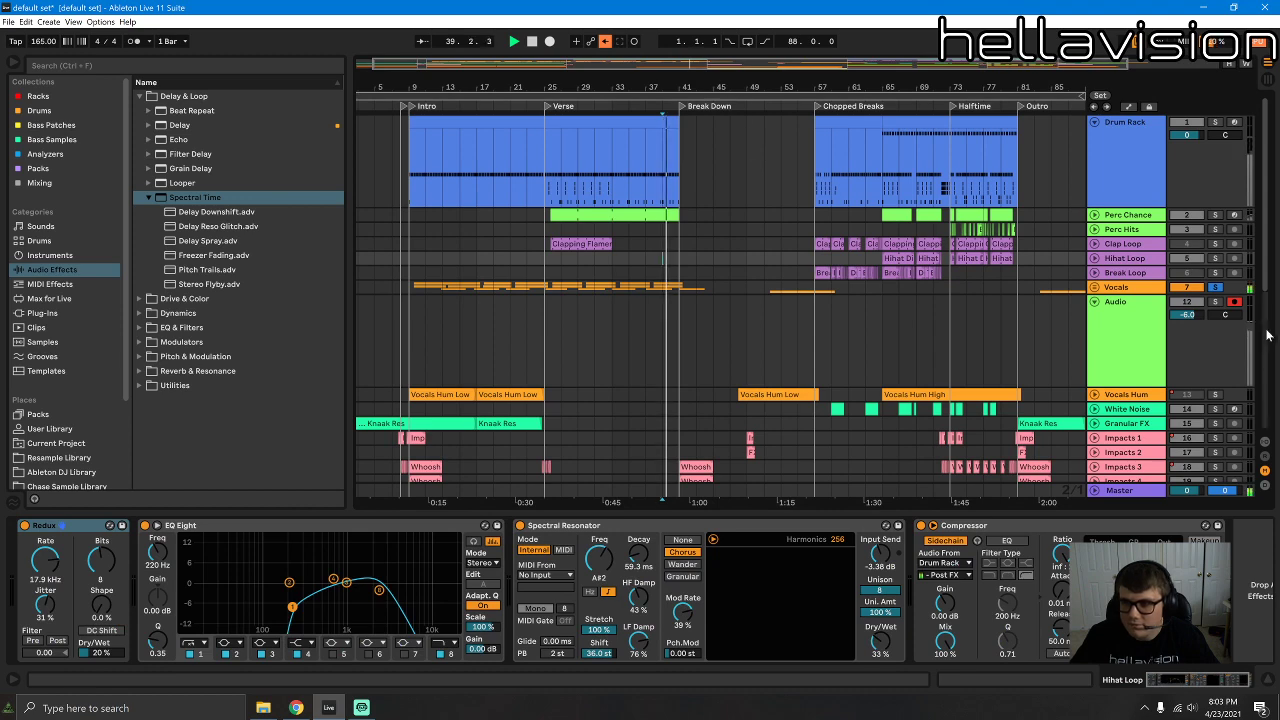
click(551, 42)
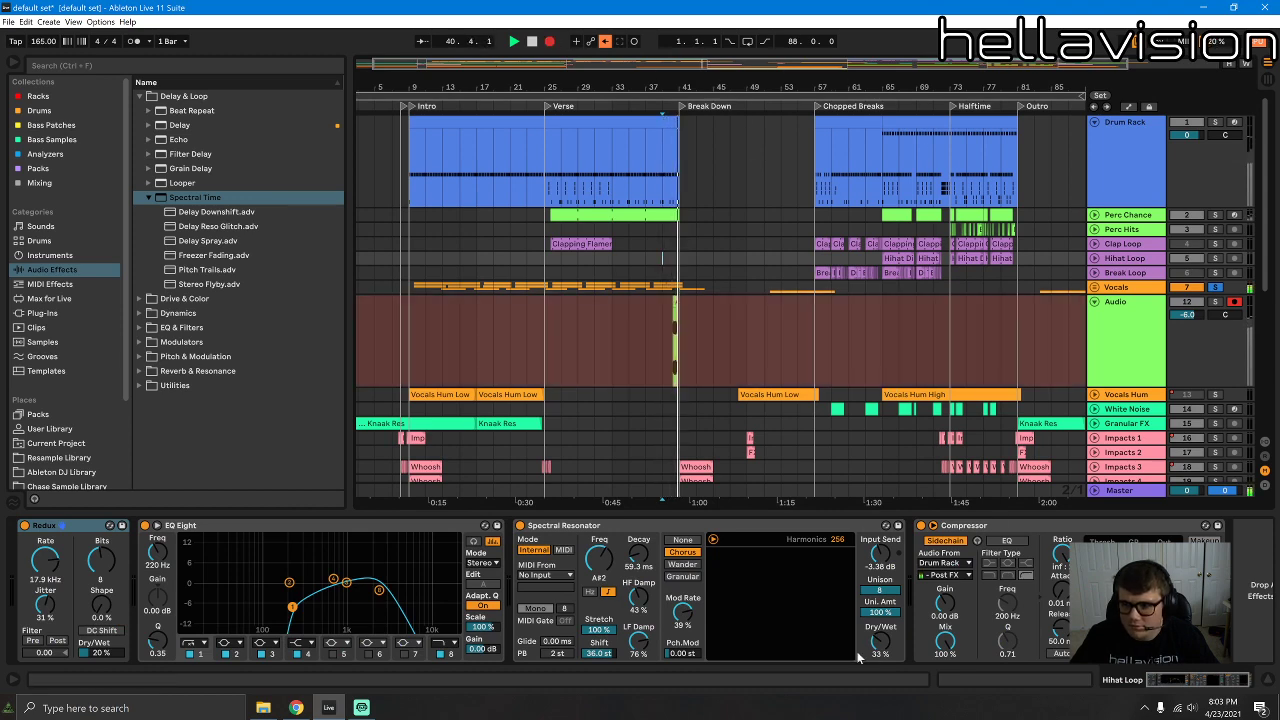
key(space)
click(1113, 287)
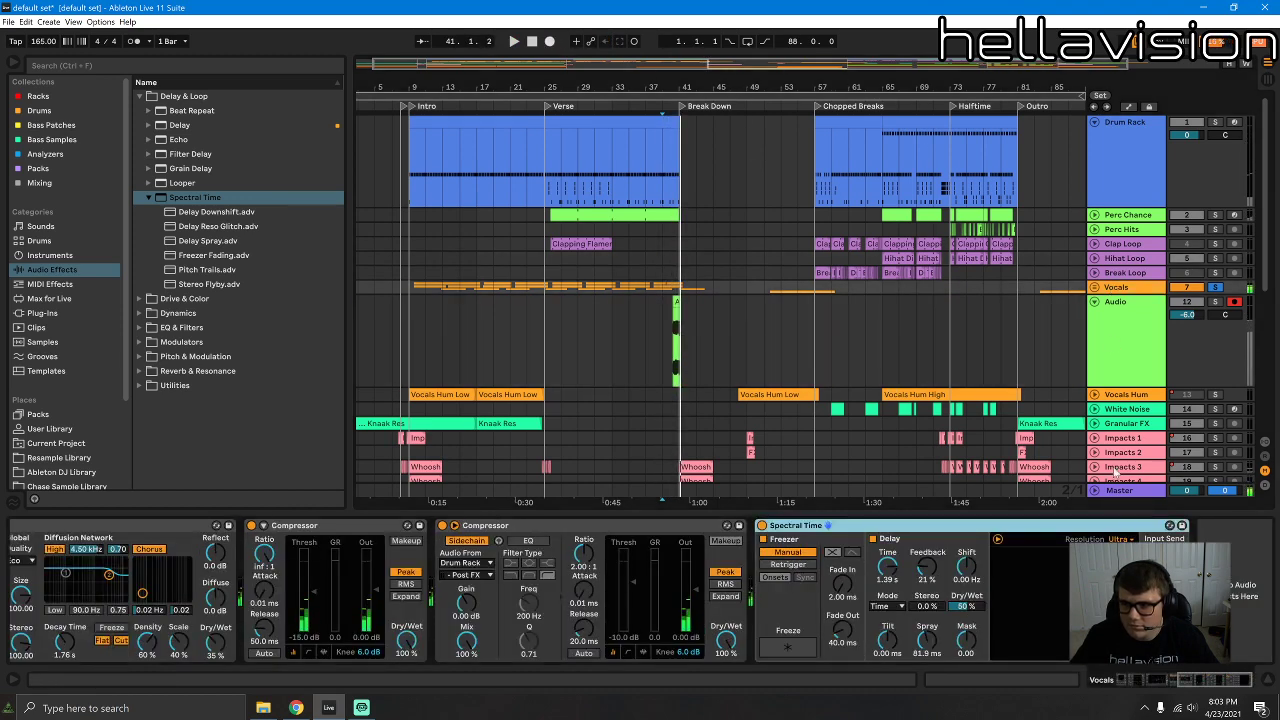
click(677, 303)
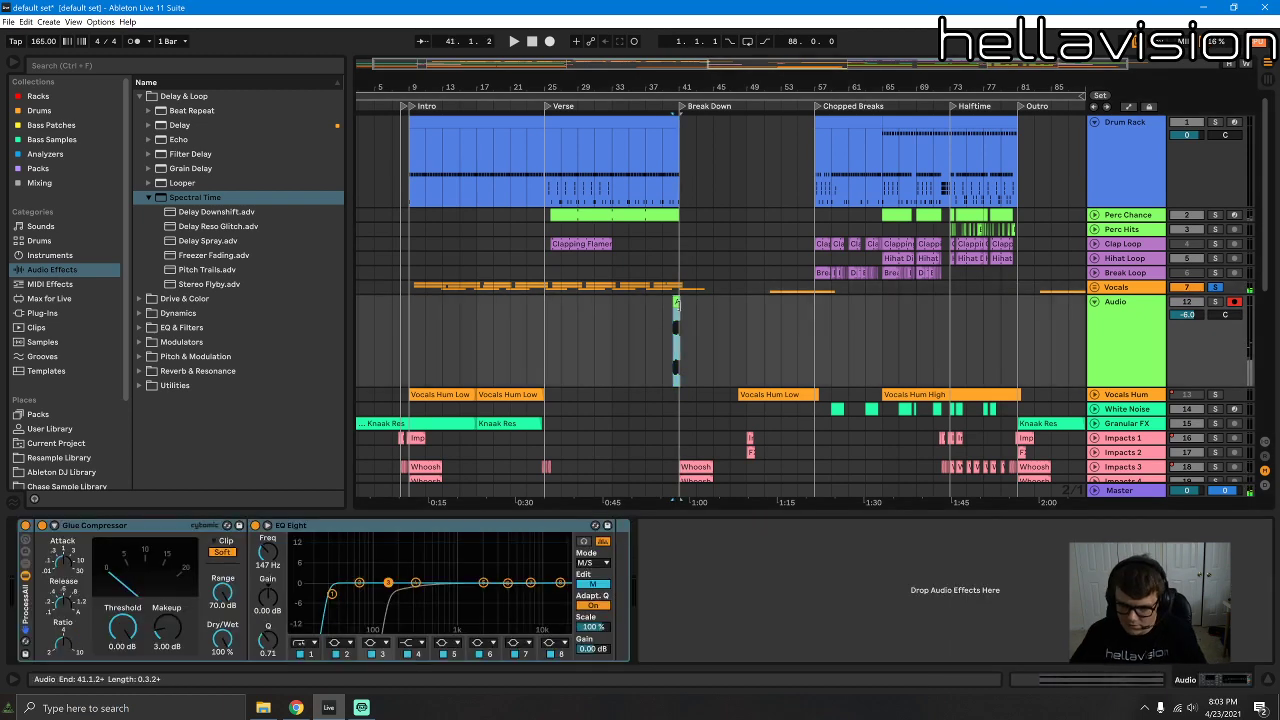
click(1157, 292)
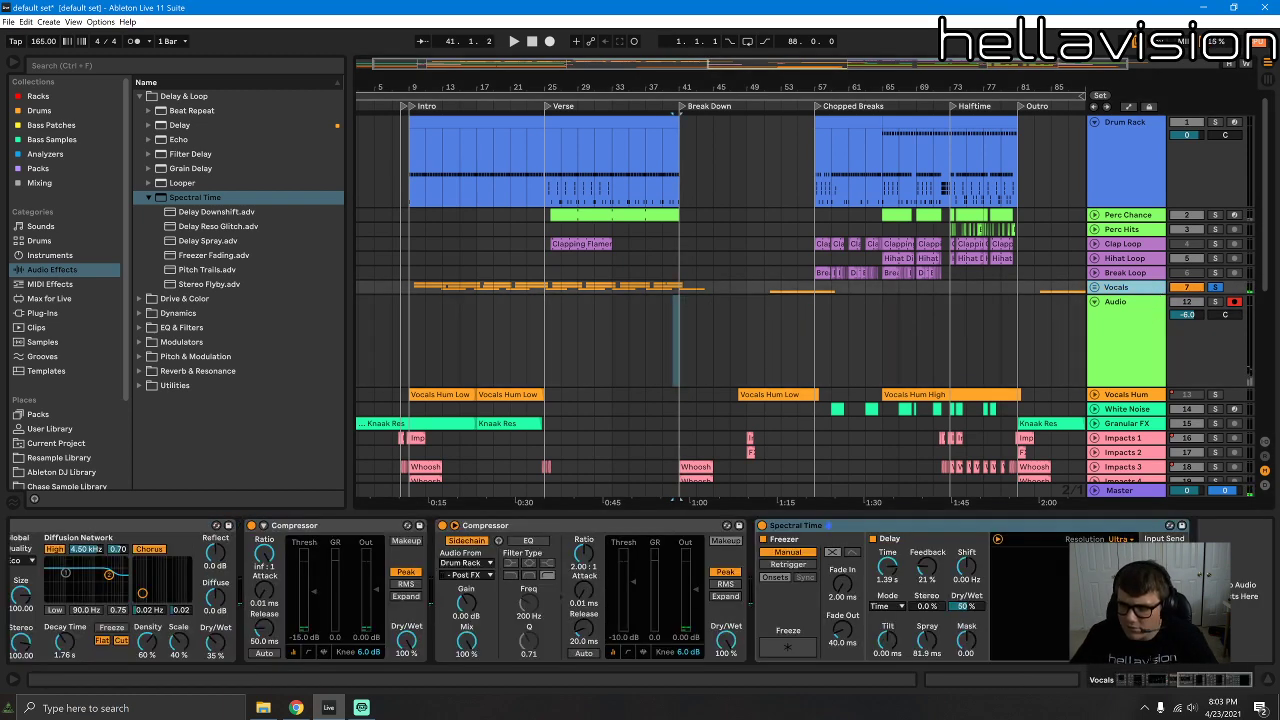
click(1164, 636)
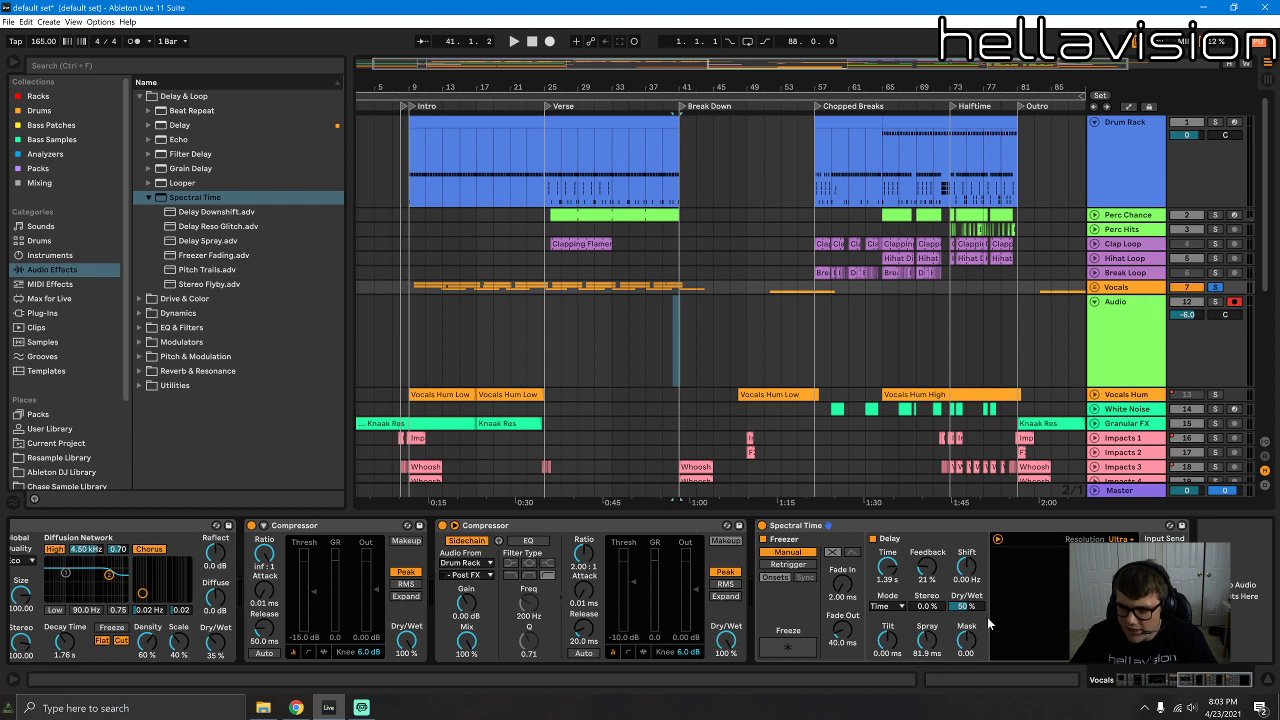
Step: Record the soloed vocals onto the Audio track from bar 39 and switch on Spectral Time's Freeze
click(664, 289)
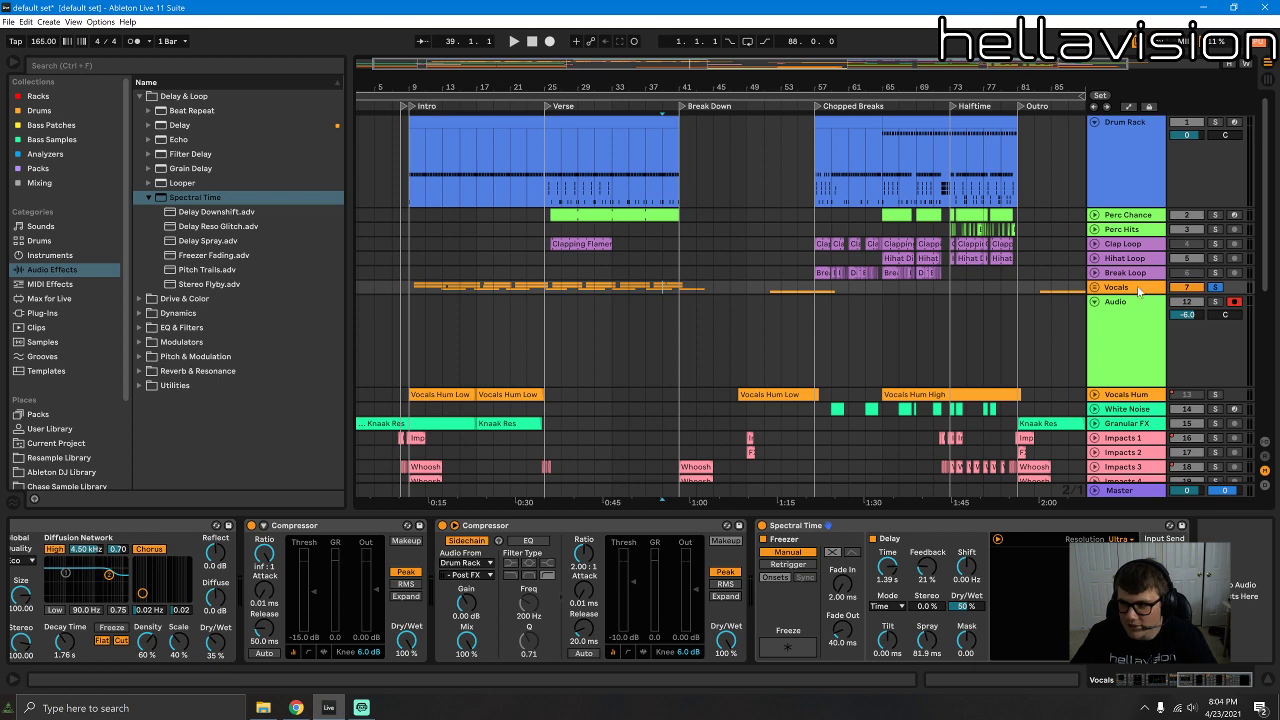
click(549, 41)
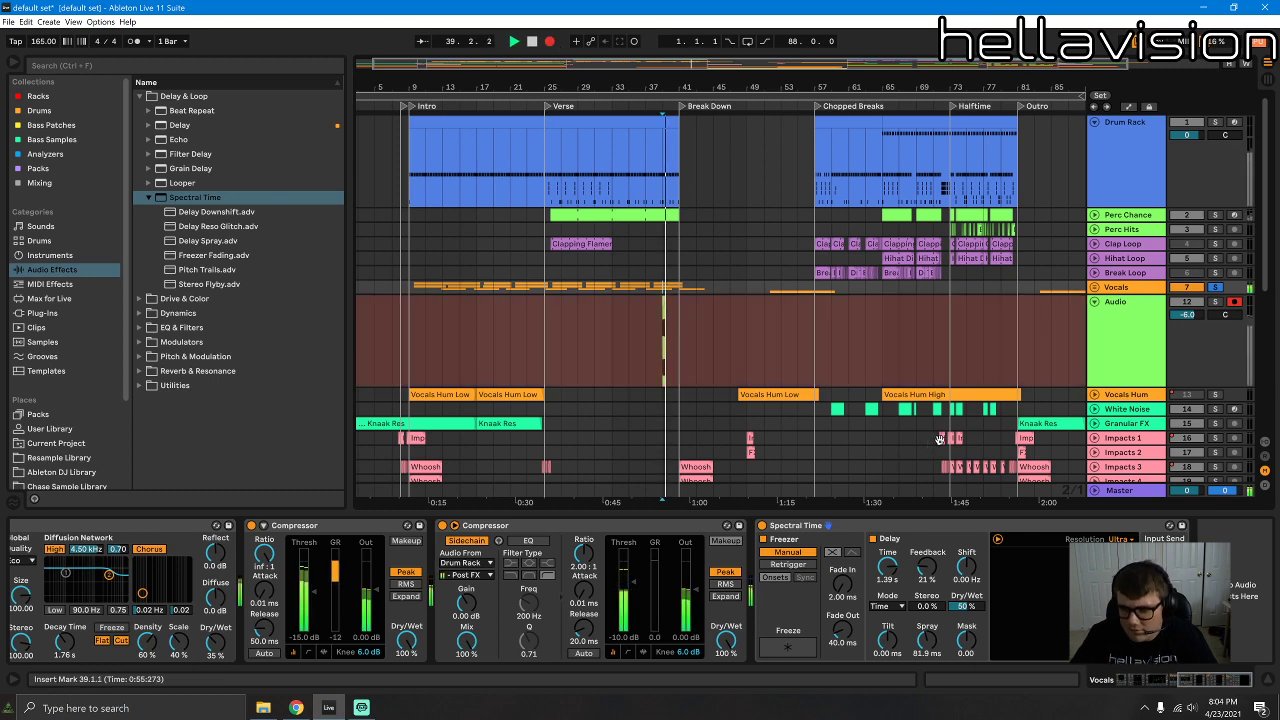
click(800, 651)
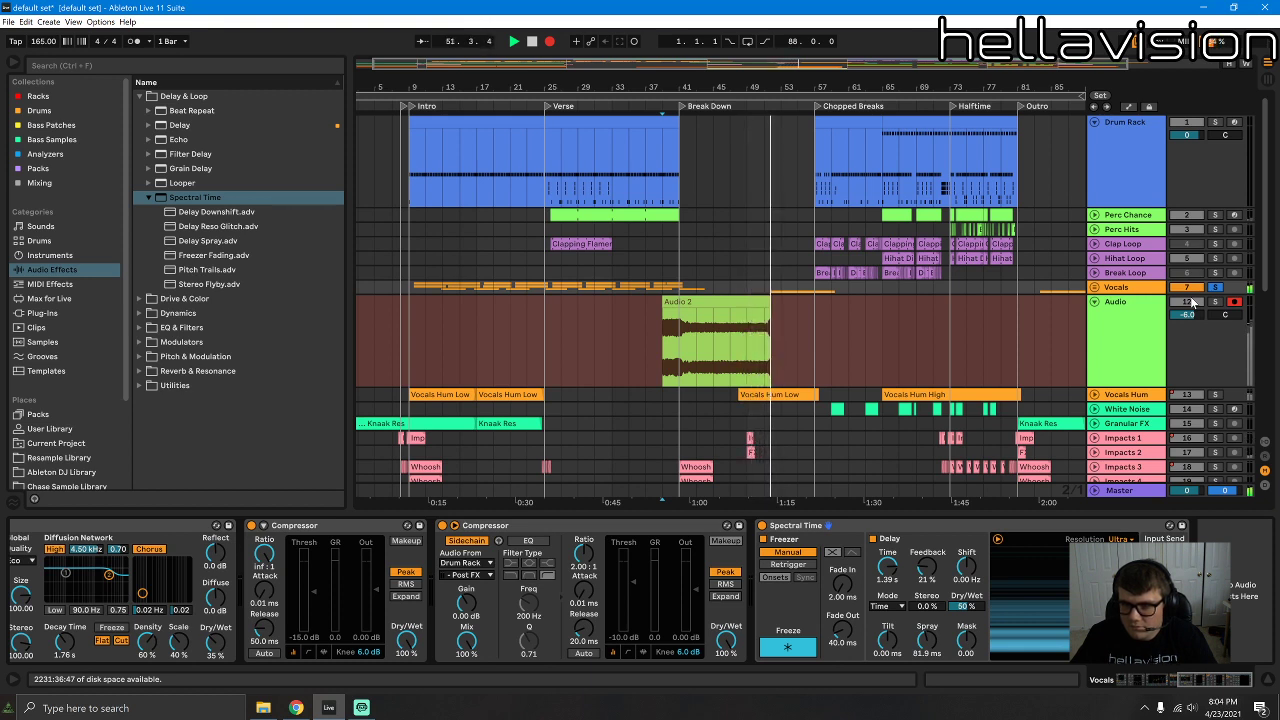
Step: While recording, set Spectral Time to 294 ms spray, 0.60 mask, 529 ms tilt, 3.00 s time, 75 % feedback and 400 Hz shift, and stop
mouse_move(927, 641)
mouse_down()
mouse_move(927, 612)
mouse_move(965, 620)
mouse_move(965, 602)
mouse_up()
drag(884, 647, 884, 622)
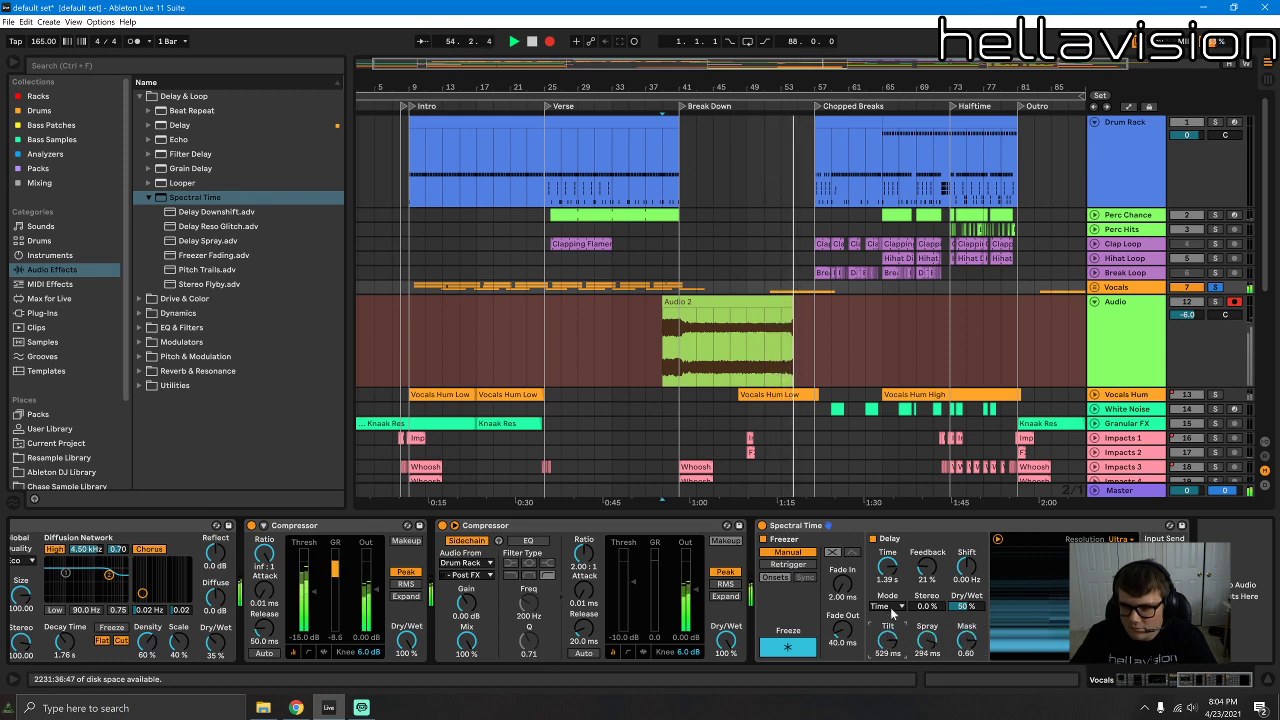
drag(886, 568, 917, 515)
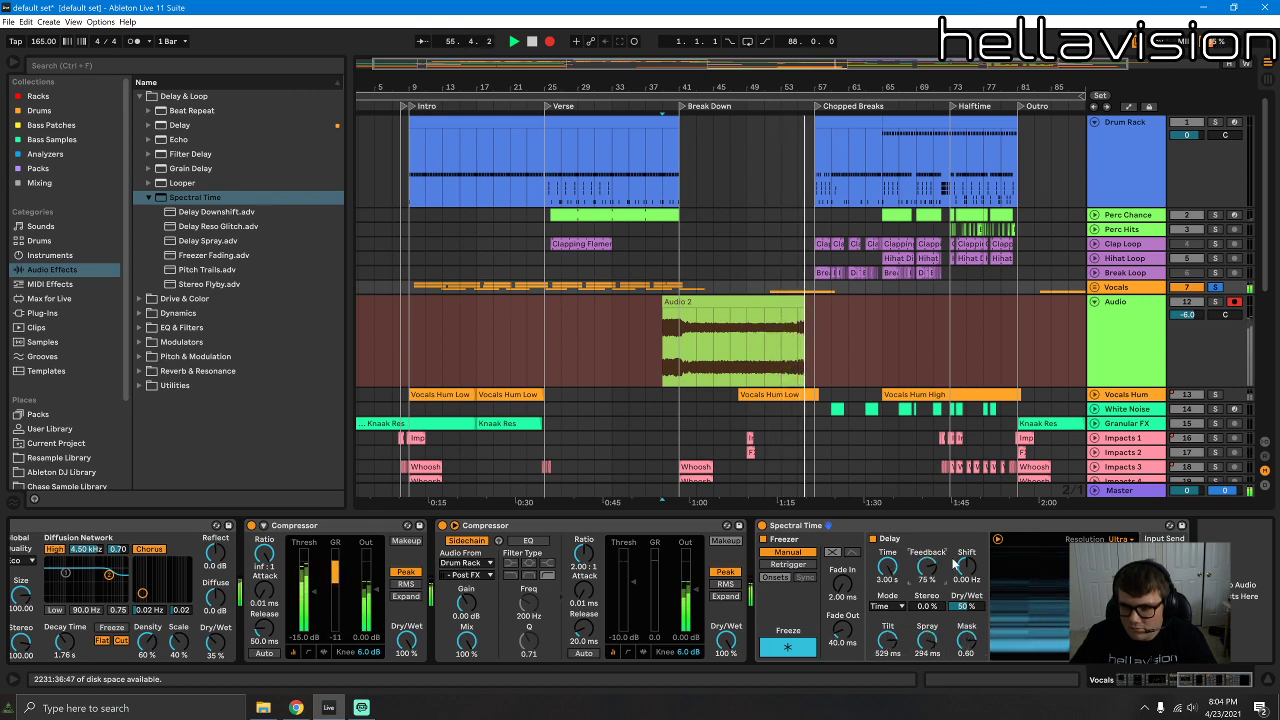
drag(955, 565, 966, 536)
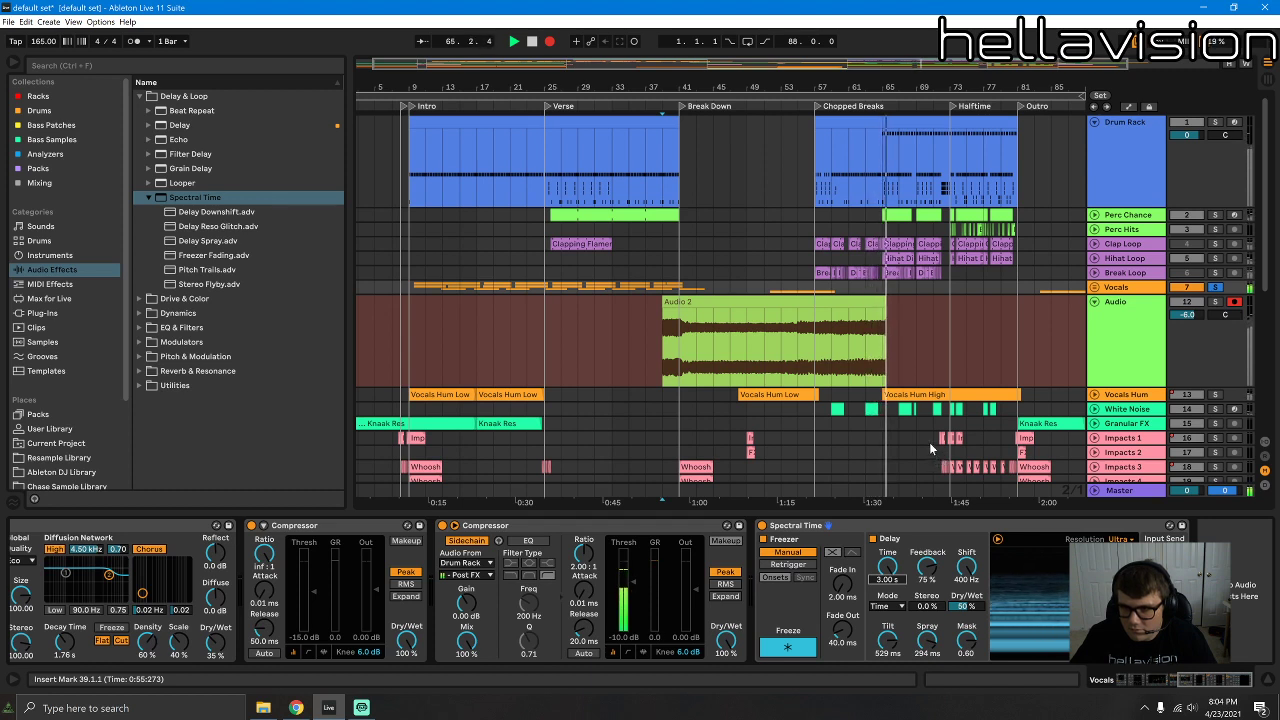
key(space)
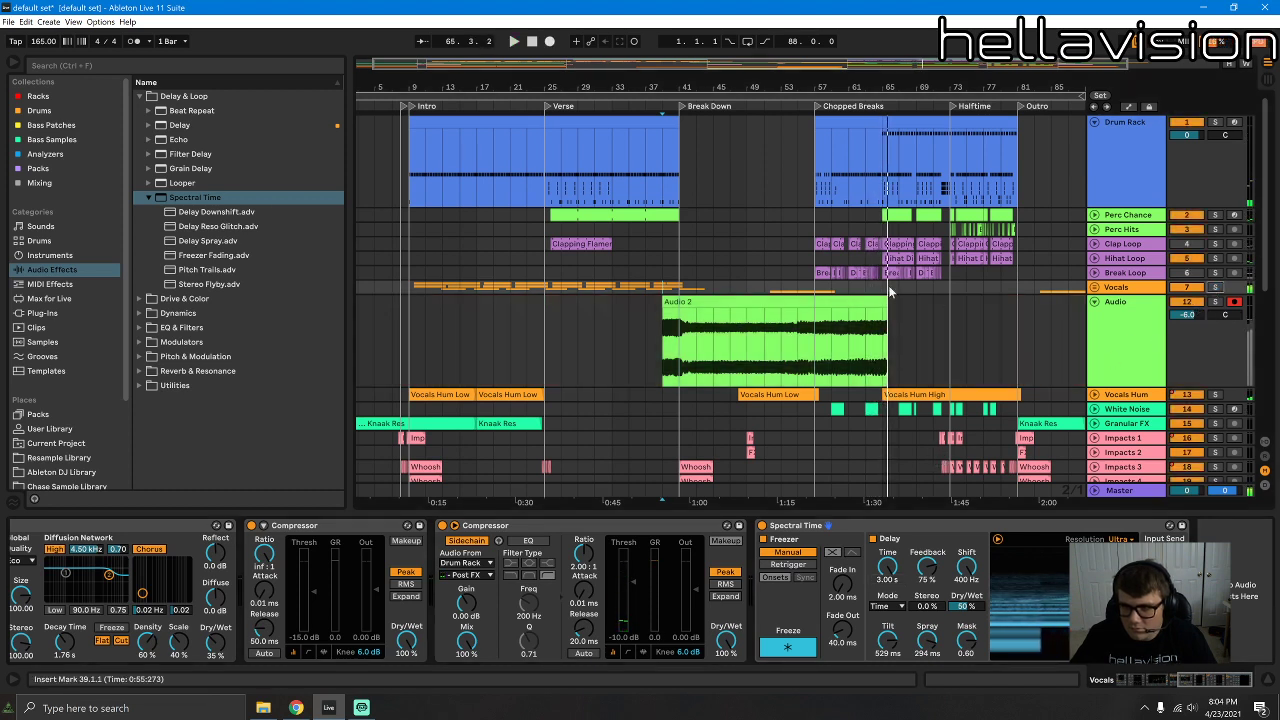
Step: Remove Spectral Time from the Vocals group's device chain
click(801, 343)
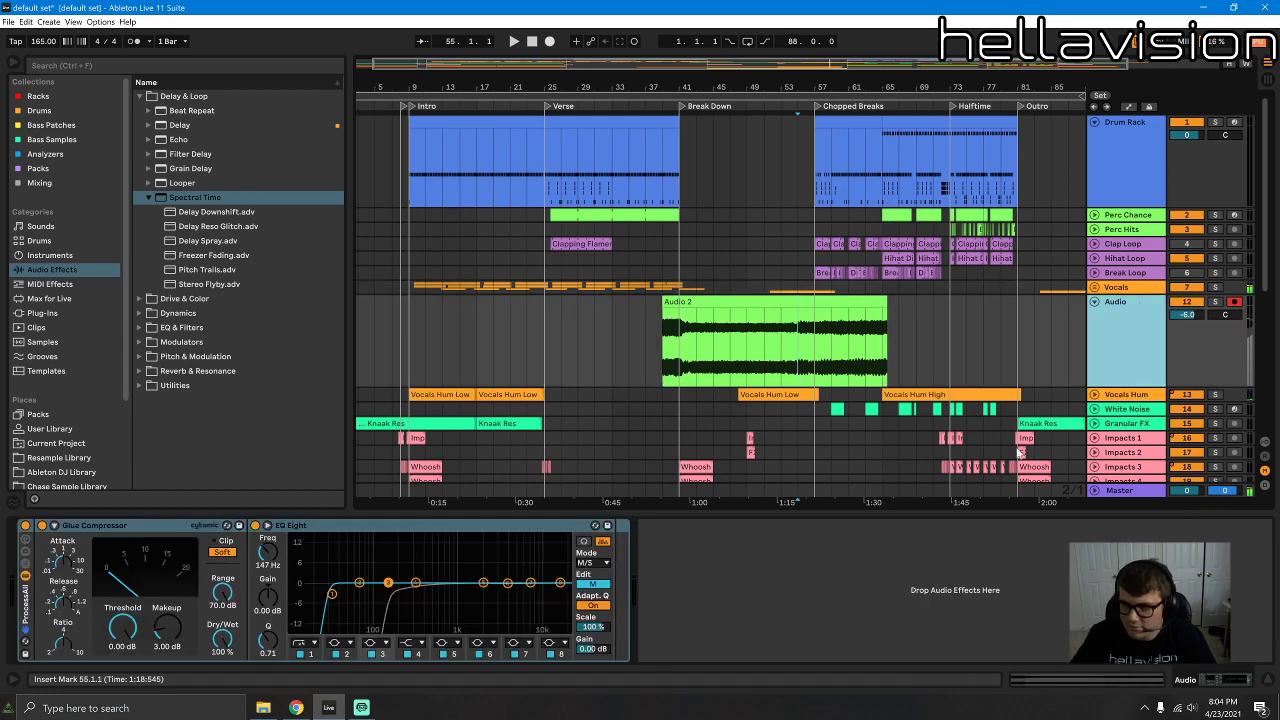
click(1130, 289)
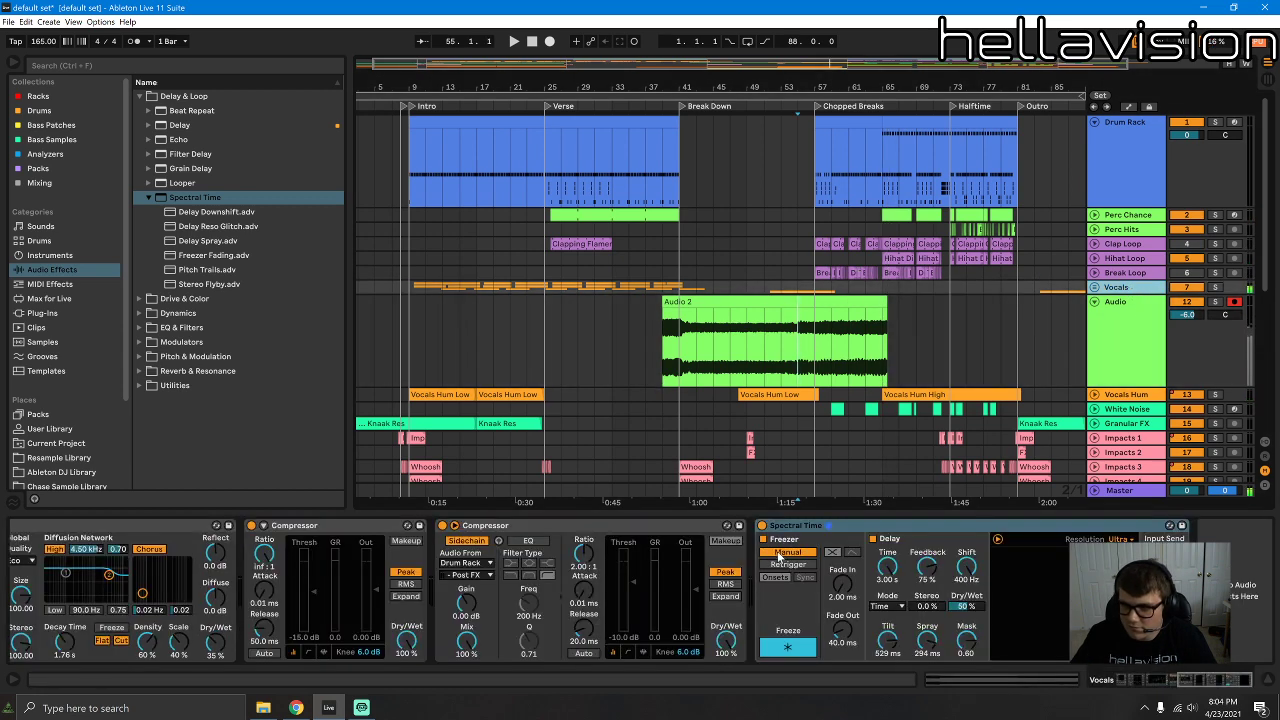
click(762, 525)
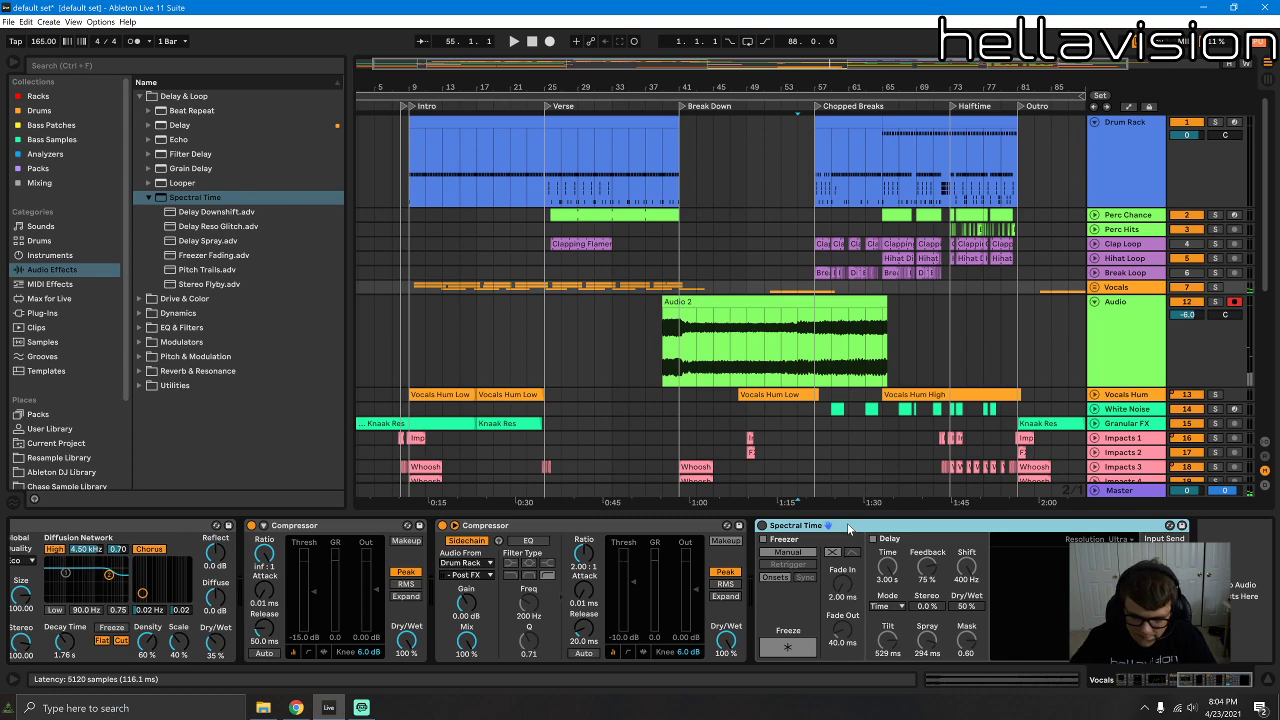
key(Delete)
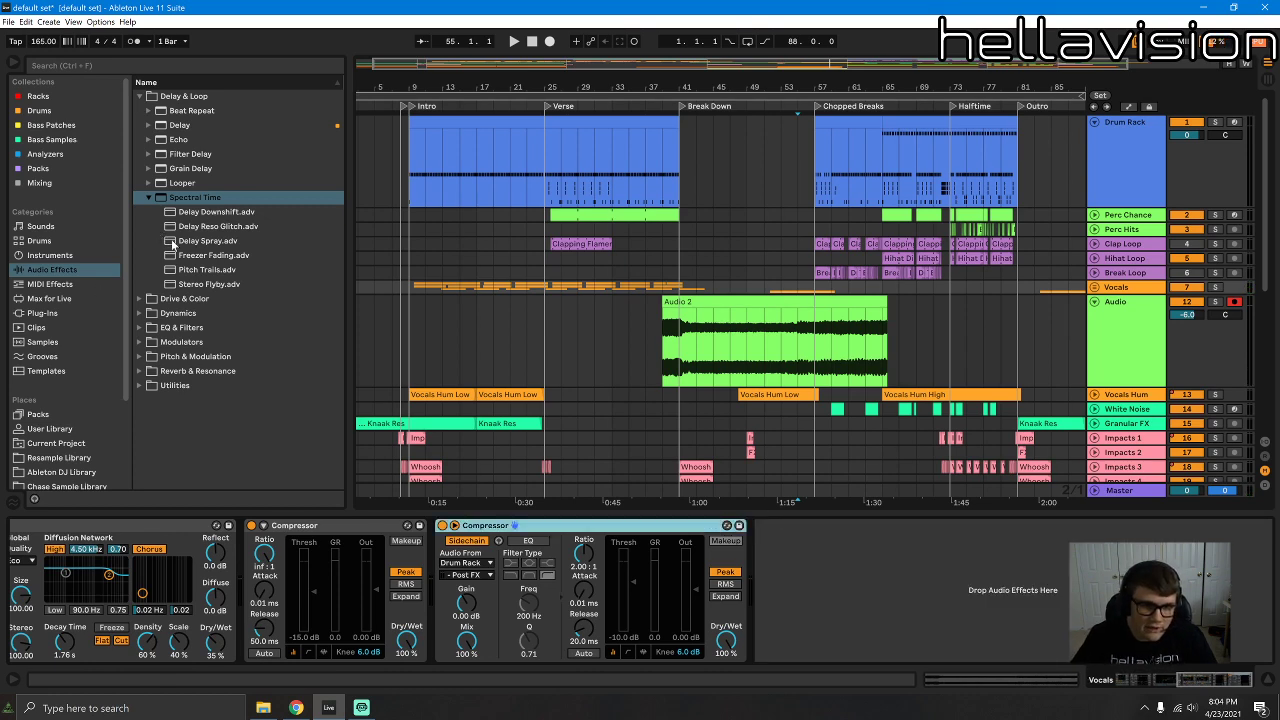
Step: Shift the recorded clip to start at bar 31, and move its collapsed track below Synth Sample
click(771, 301)
drag(702, 302, 634, 303)
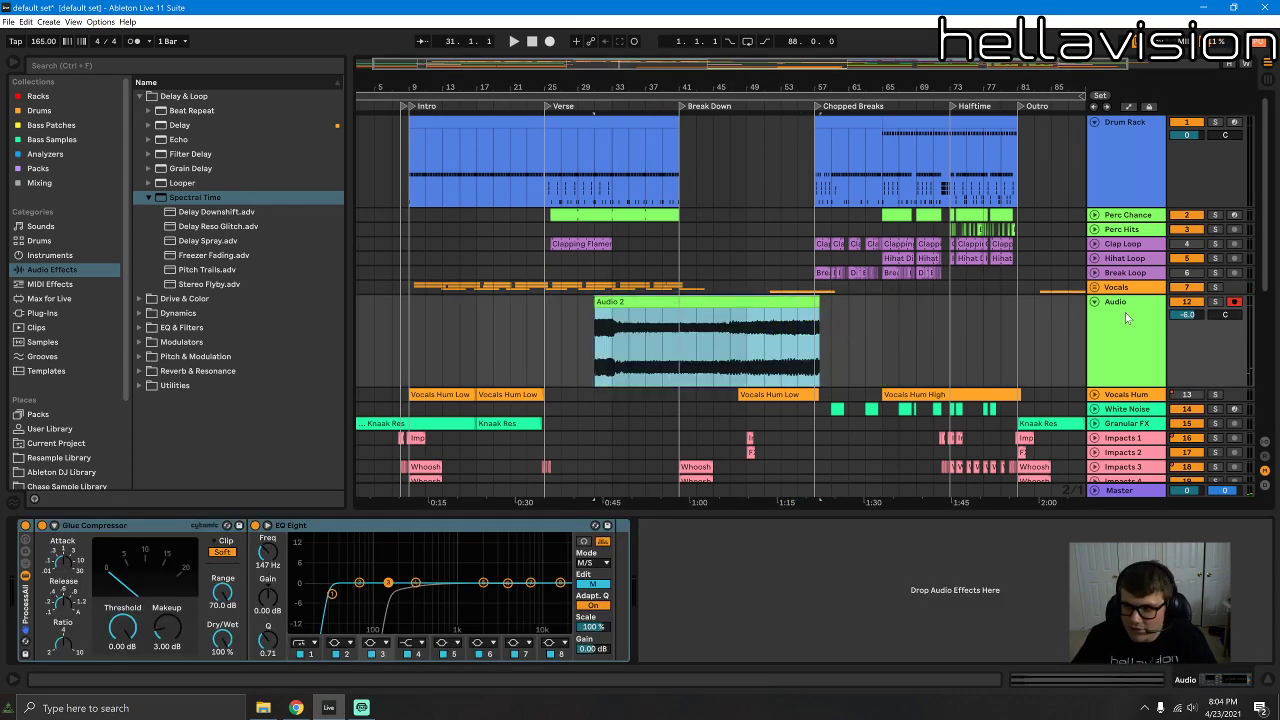
scroll(1127, 313, down, 3)
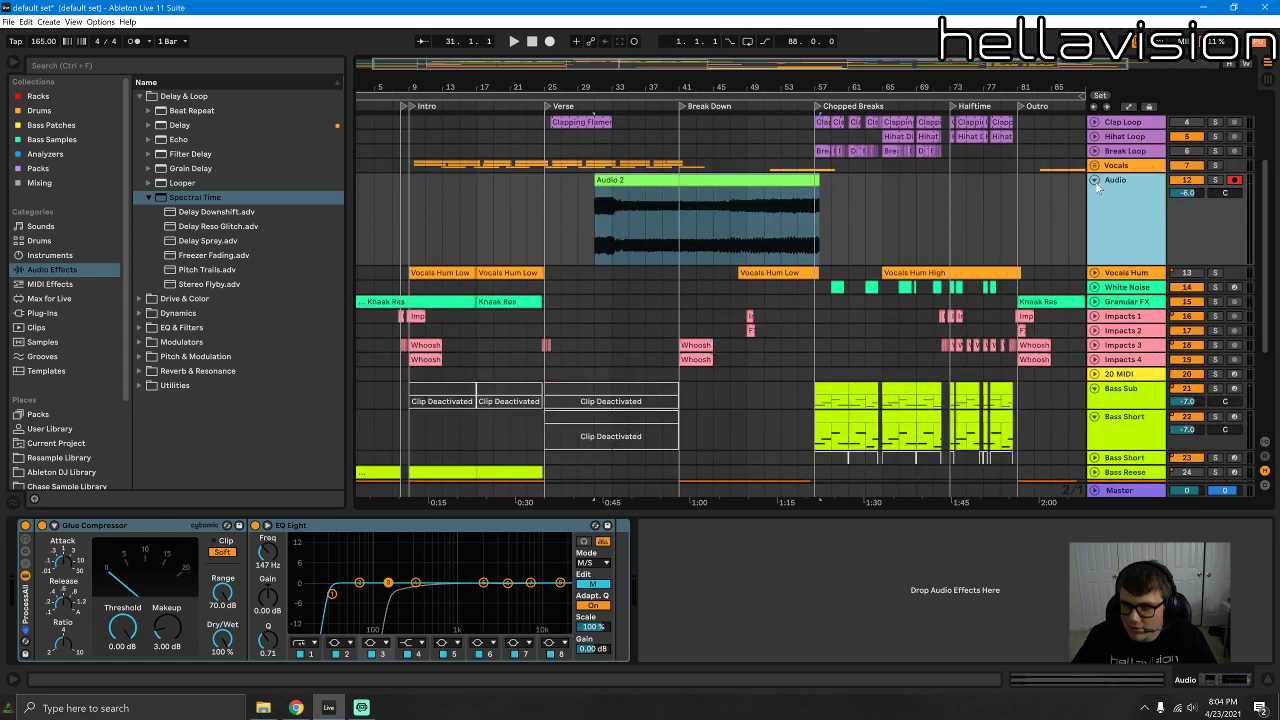
click(1095, 181)
drag(1122, 518, 1131, 473)
scroll(1130, 455, down, 2)
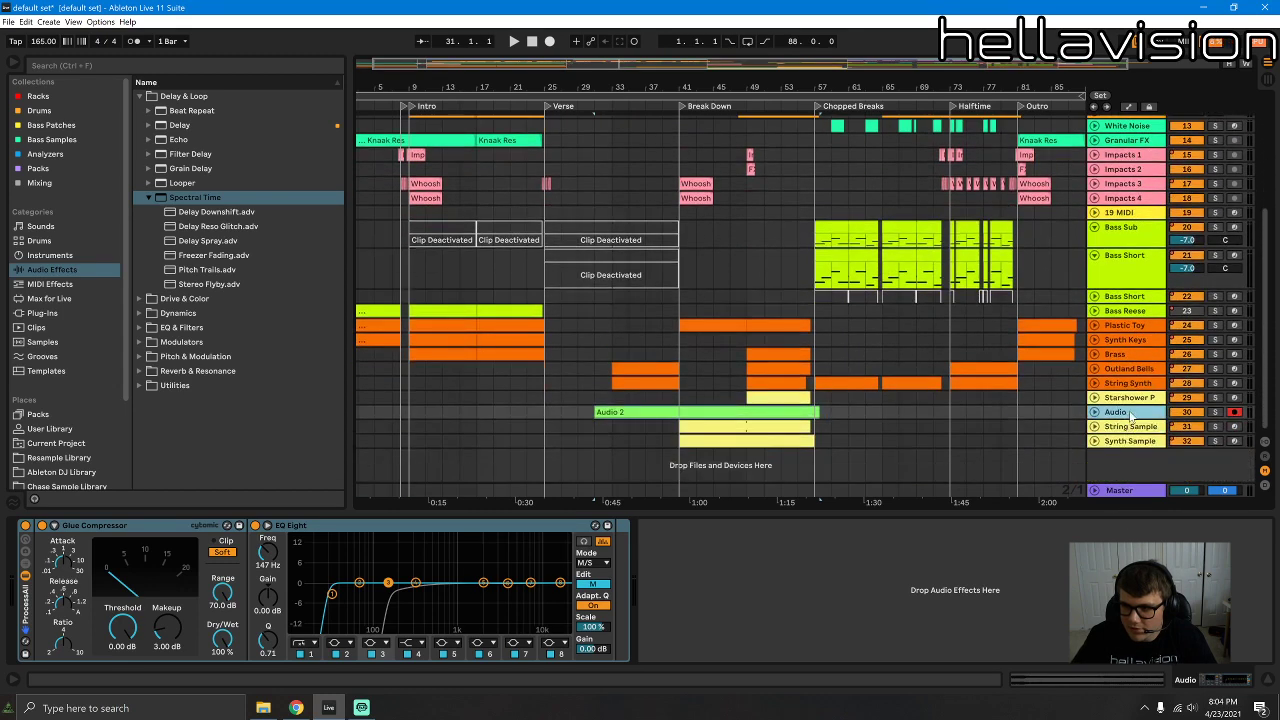
drag(1130, 416, 1127, 452)
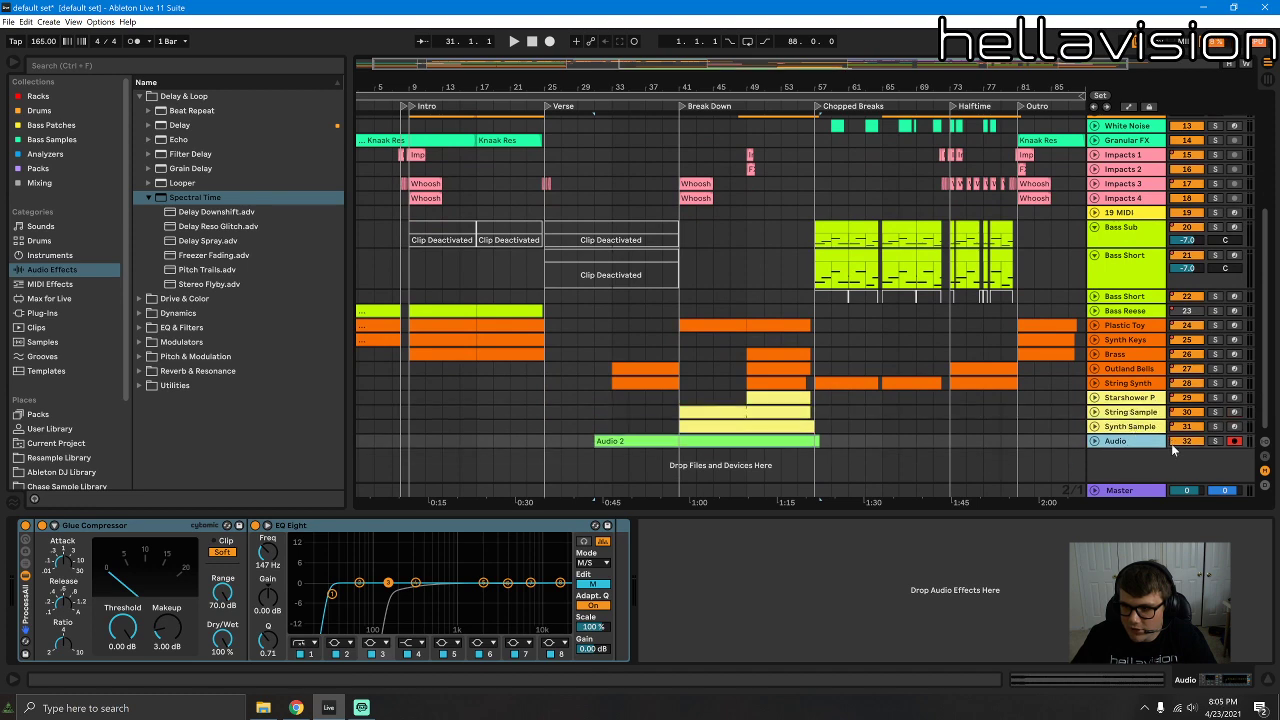
Step: Colour the Audio track and its clip bright green and rename the track Creepy Pad
right_click(1141, 443)
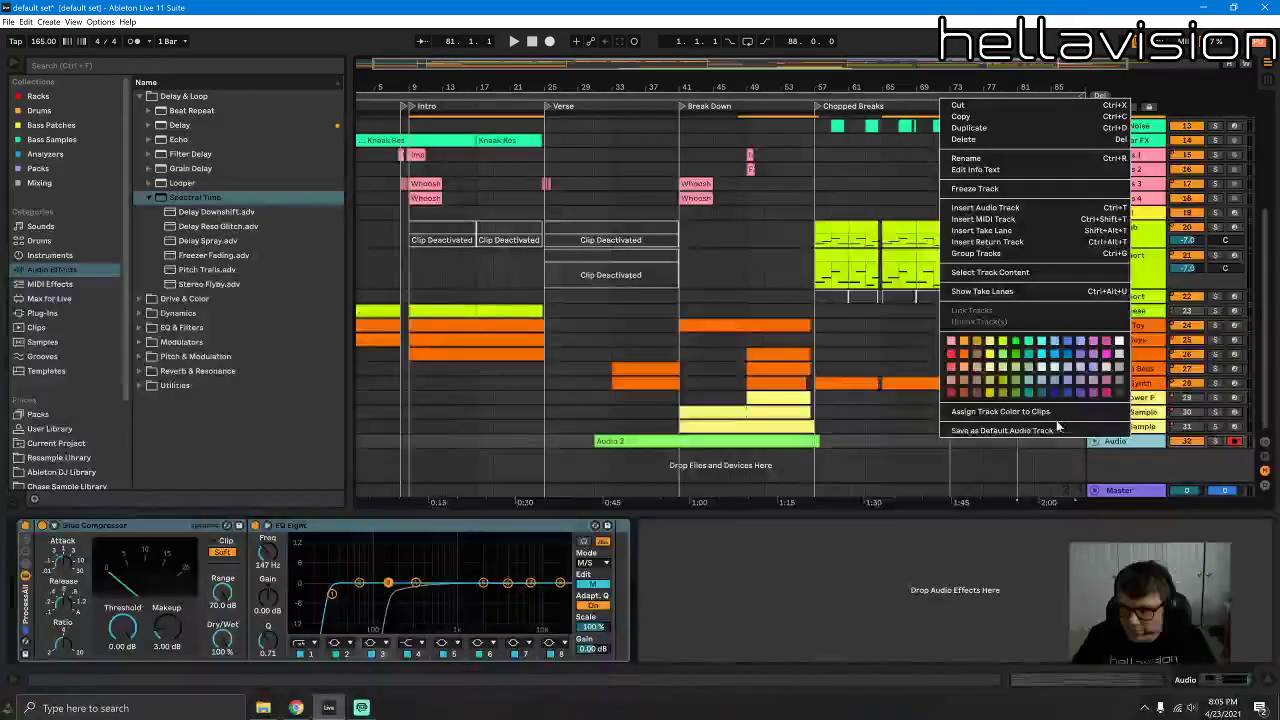
click(1053, 413)
click(791, 440)
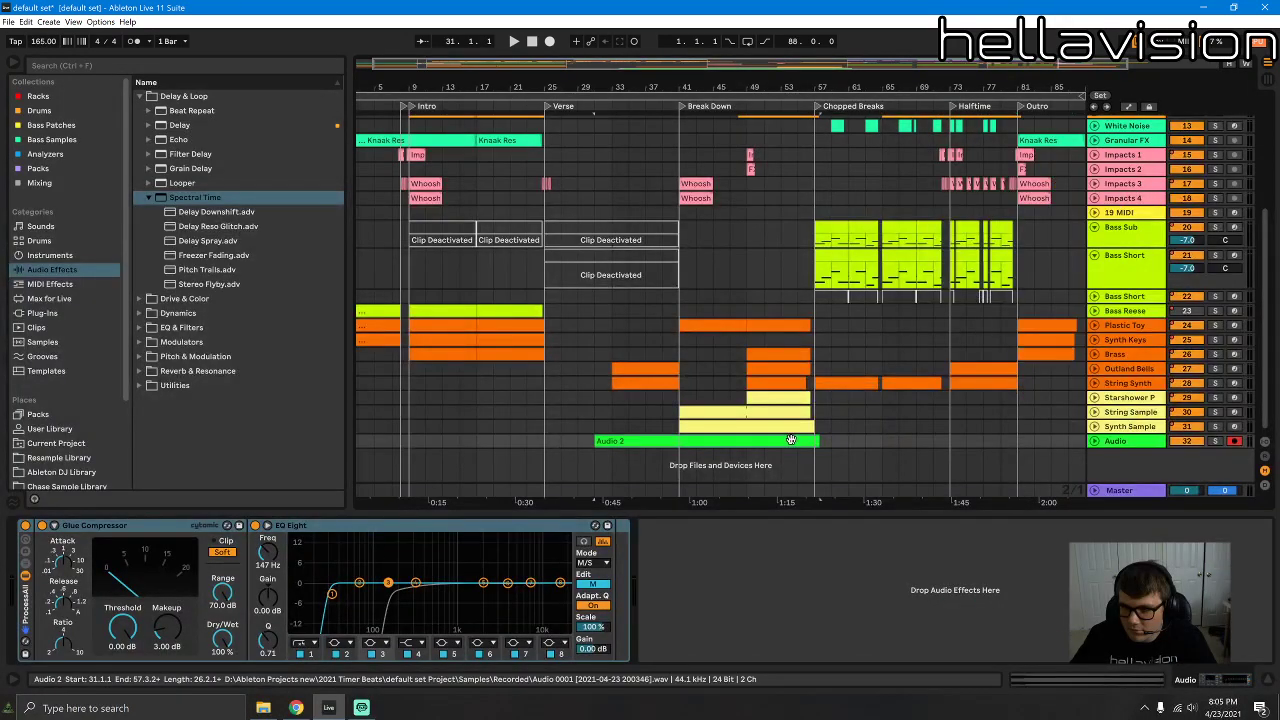
click(1118, 441)
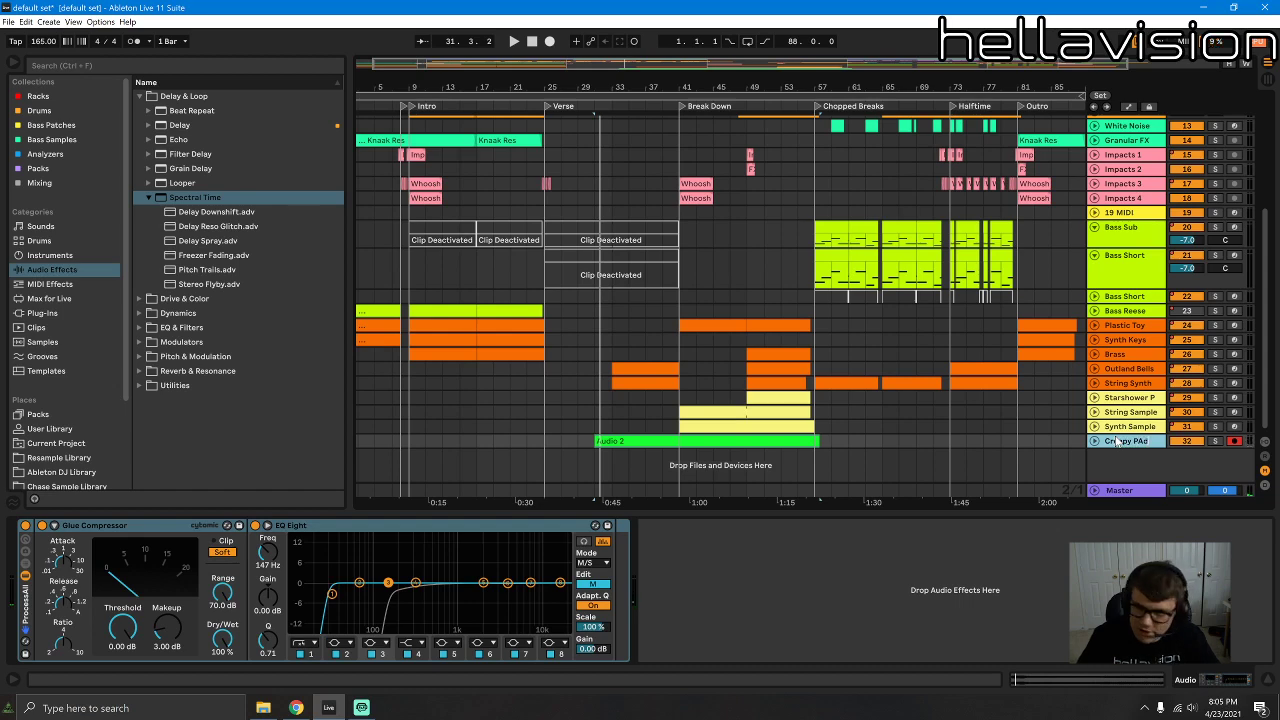
Step: Unfold the Creepy Pad track and listen to the arrangement from the Break Down at bar 41
key(space)
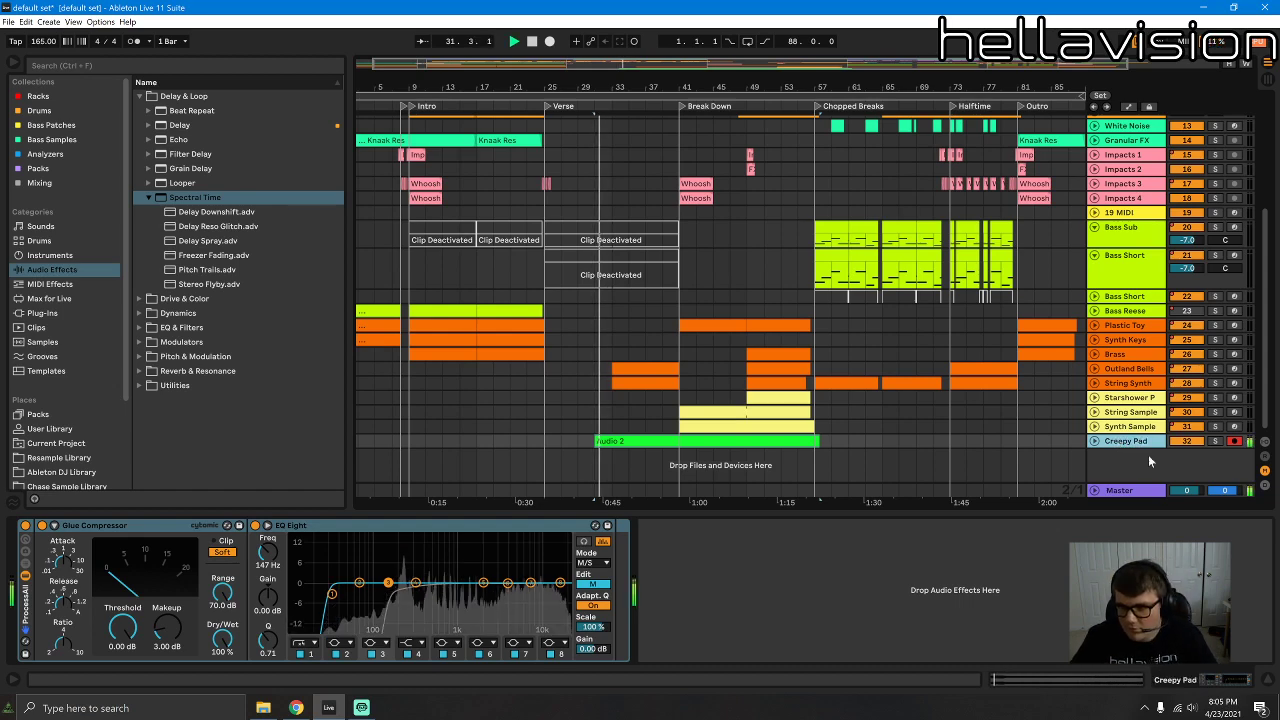
click(1095, 441)
key(space)
click(677, 240)
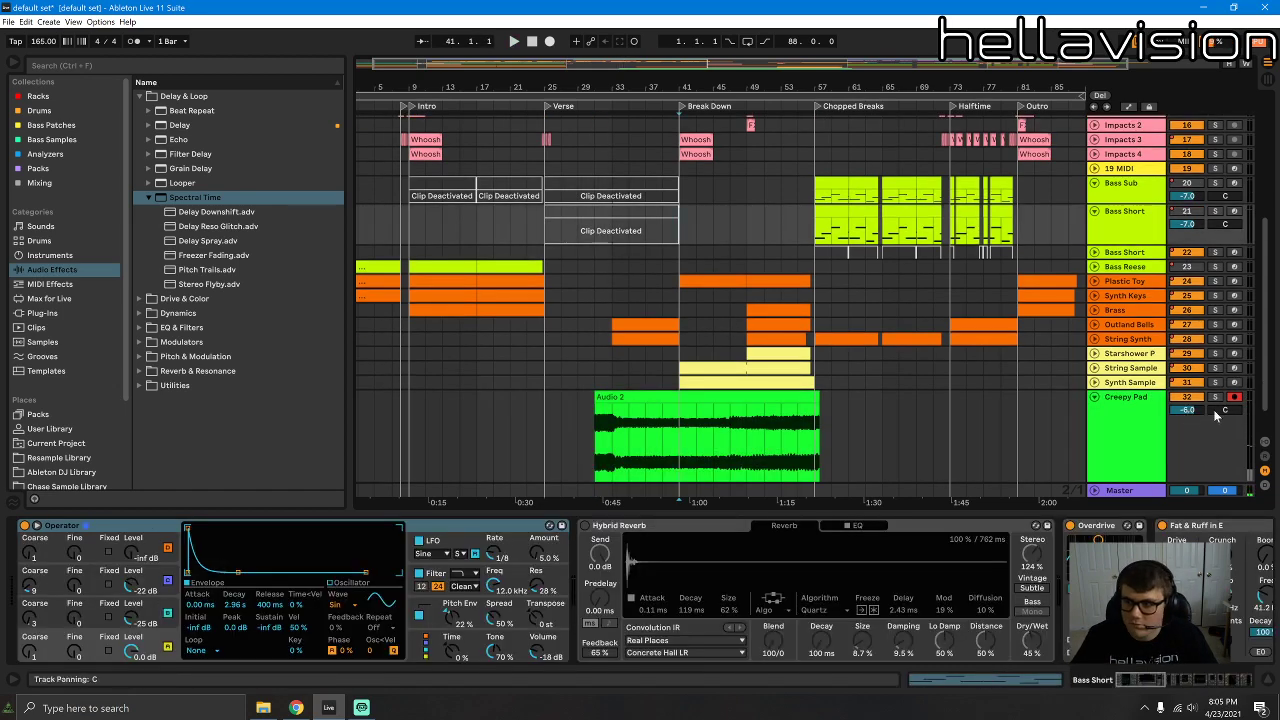
key(space)
scroll(715, 267, up, 8)
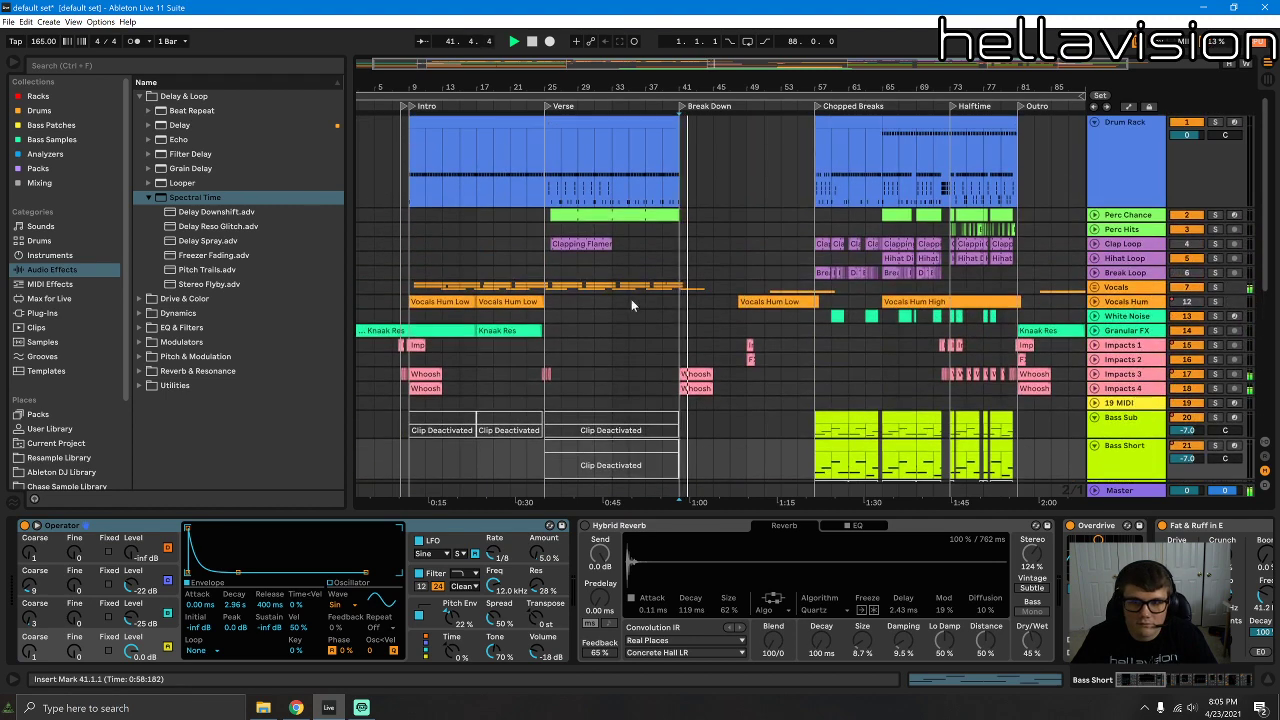
click(146, 197)
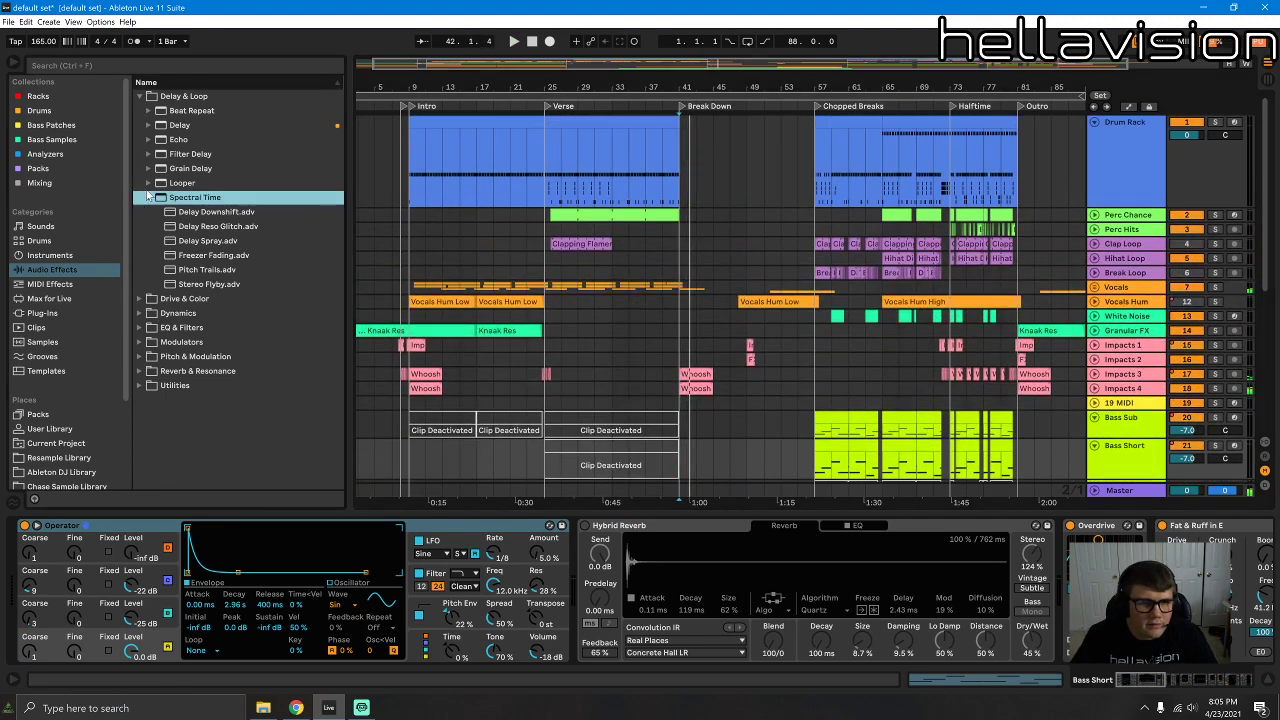
Step: Show the Beat Repeat presets in the browser, and unfold the Vocals Hum track and the Vocals group
click(147, 111)
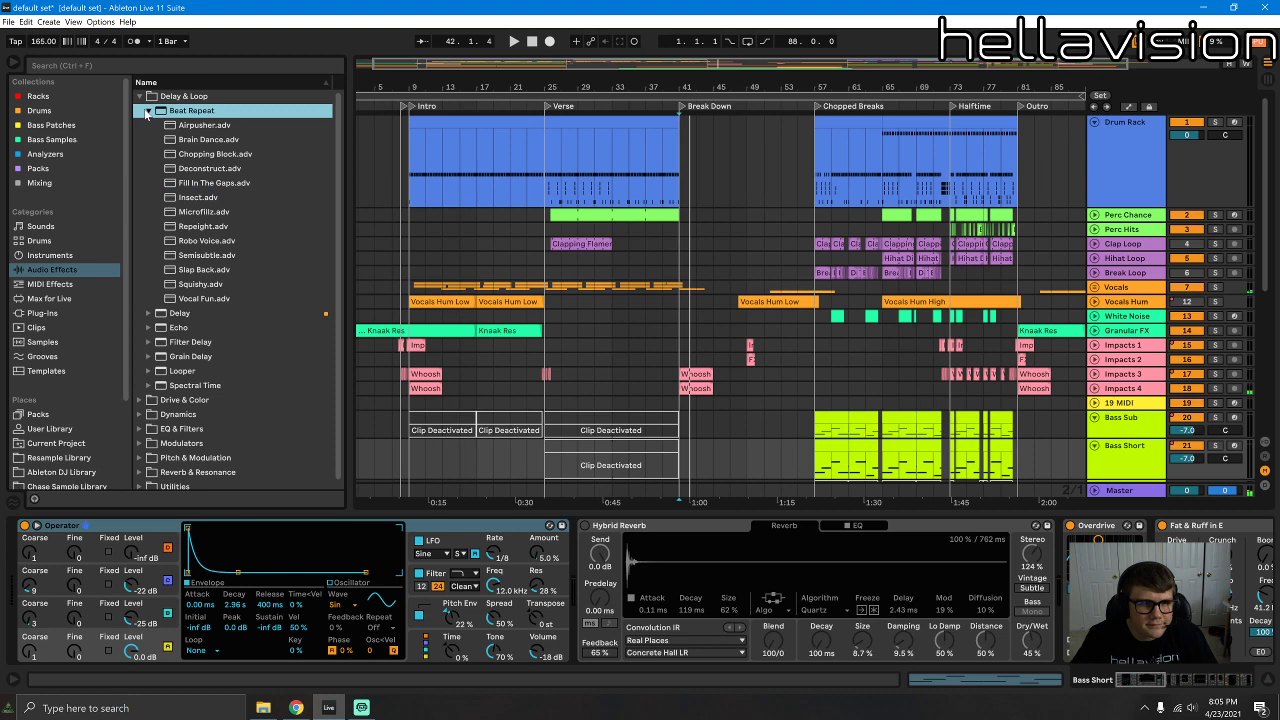
click(1094, 302)
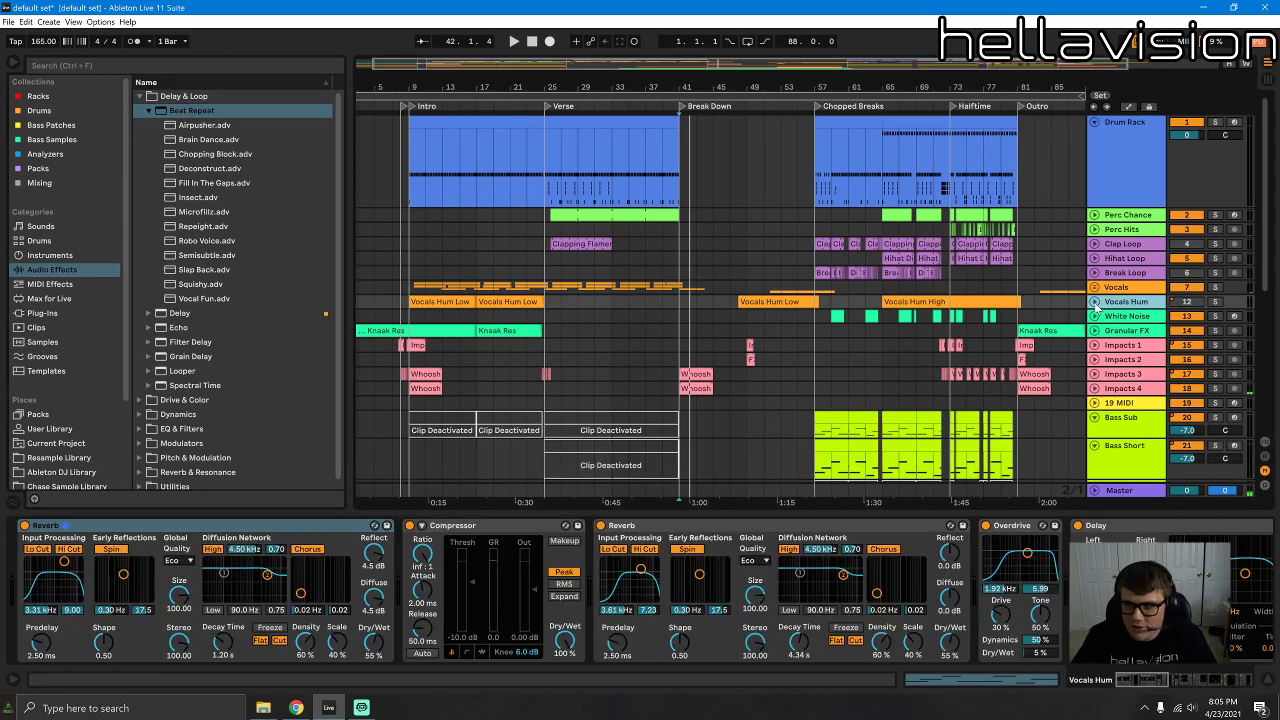
click(1094, 122)
click(1094, 211)
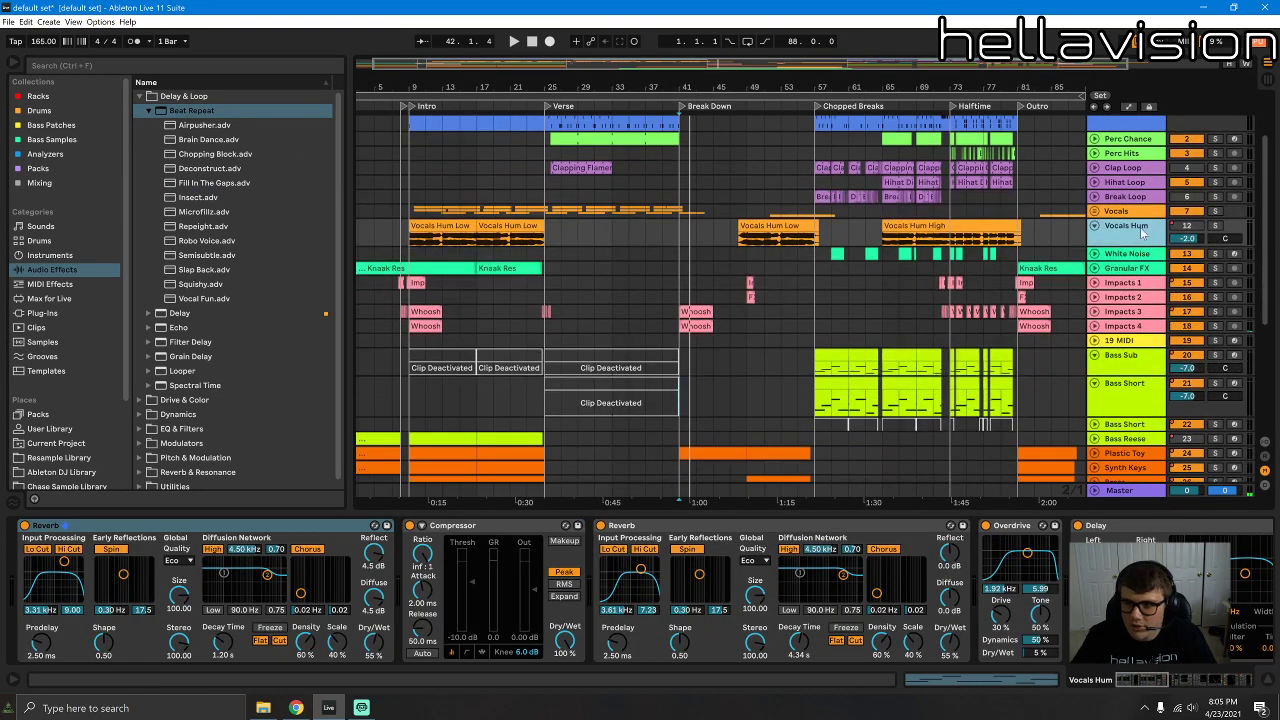
Step: Add Beat Repeat to the Vocals Hum track's device chain
click(185, 114)
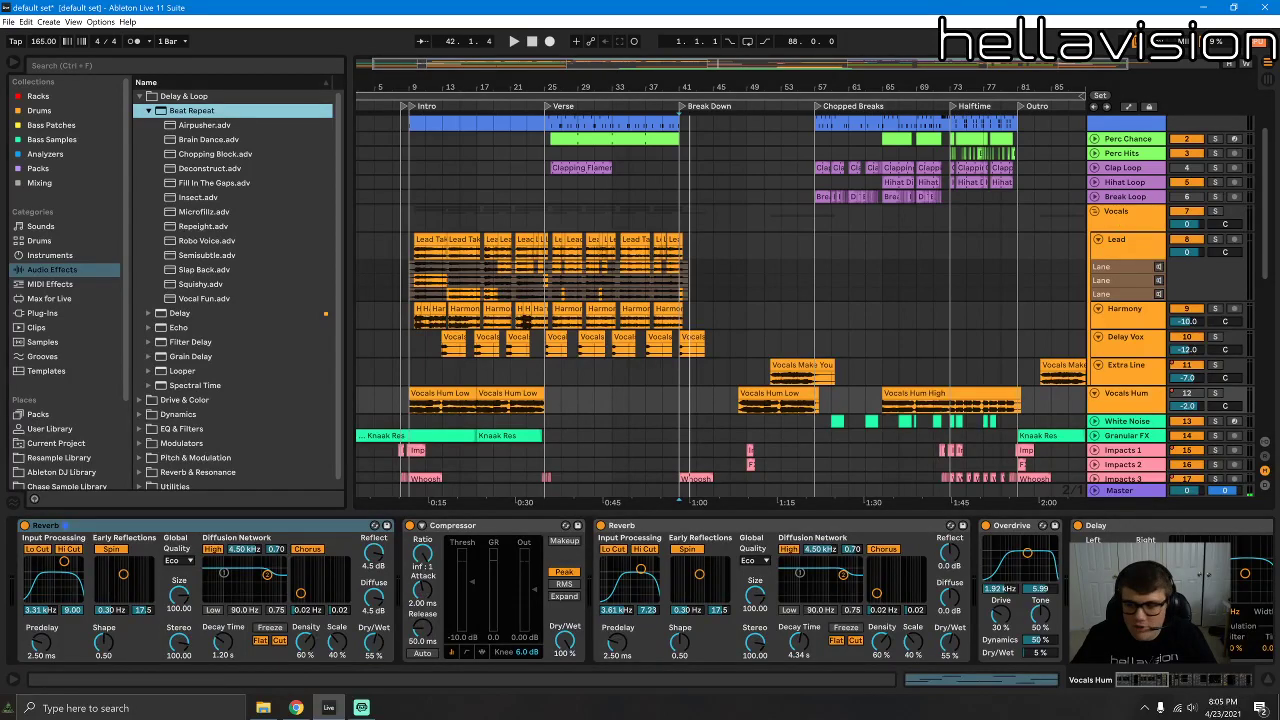
key(Return)
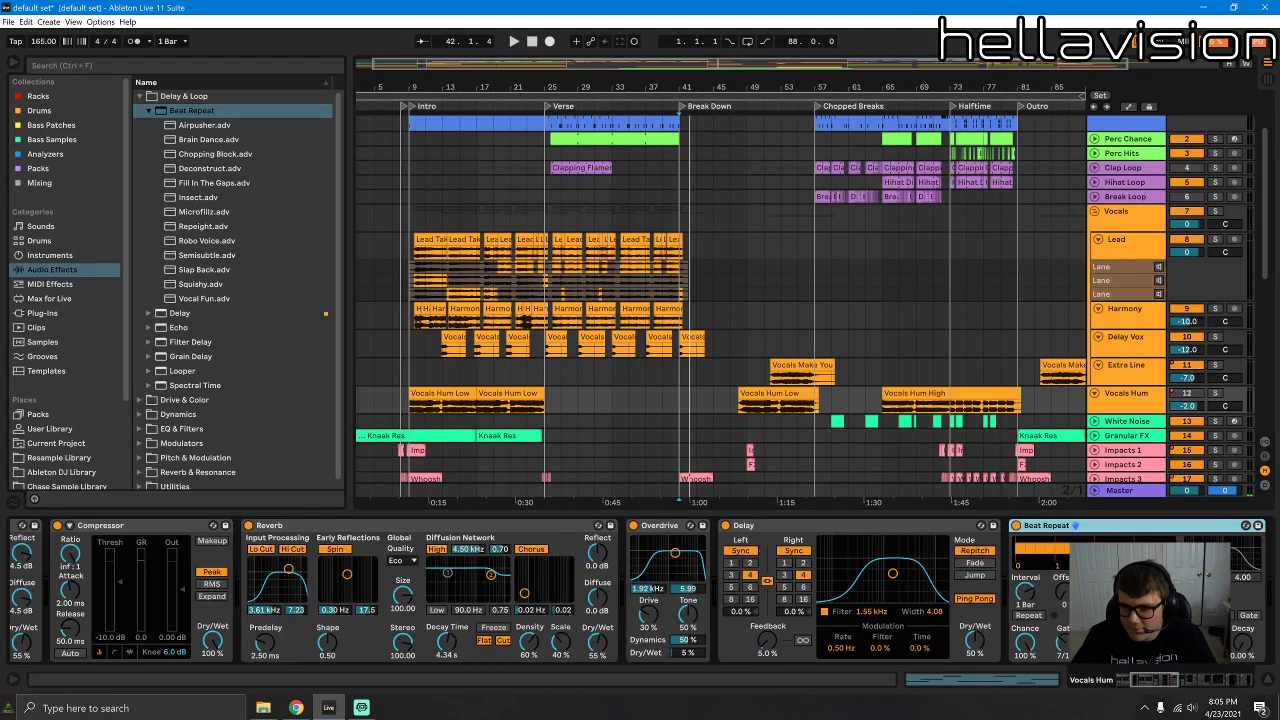
Step: Play the intro from the first Lead take and examine the effect chains of Lead, Vocals, Harmony and Vocals Hum
key(space)
click(428, 253)
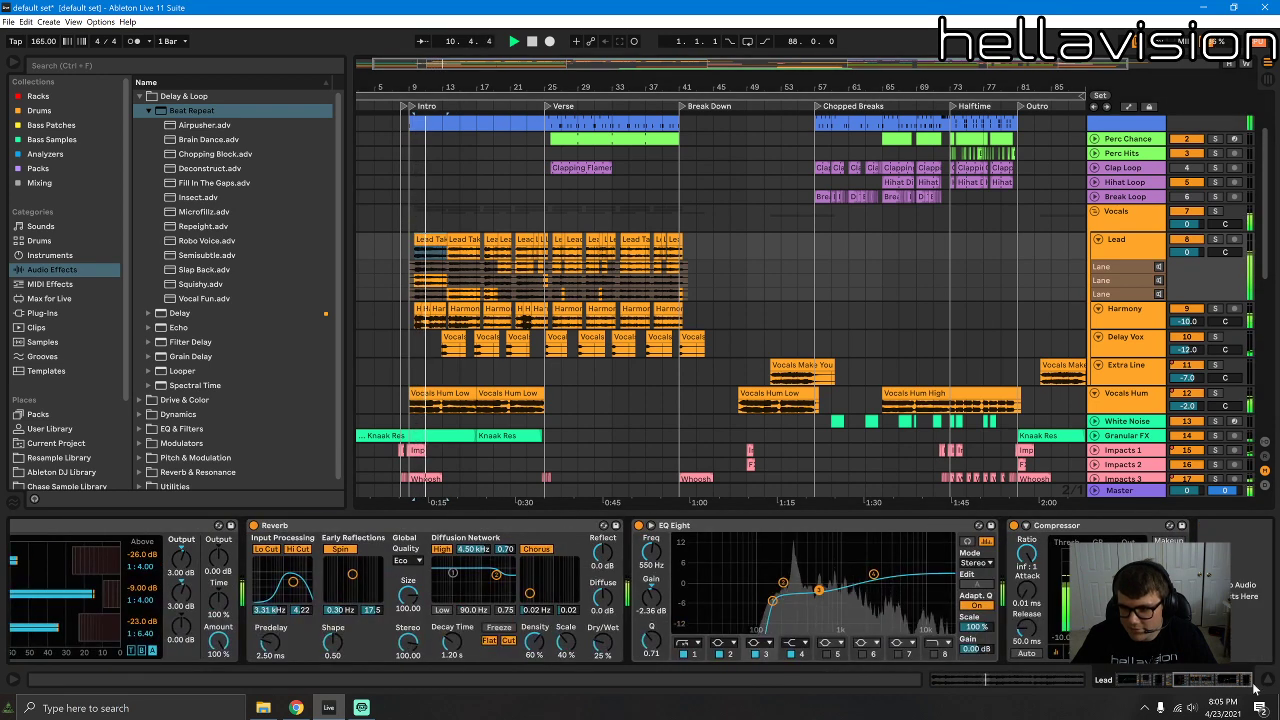
drag(1234, 684, 1138, 679)
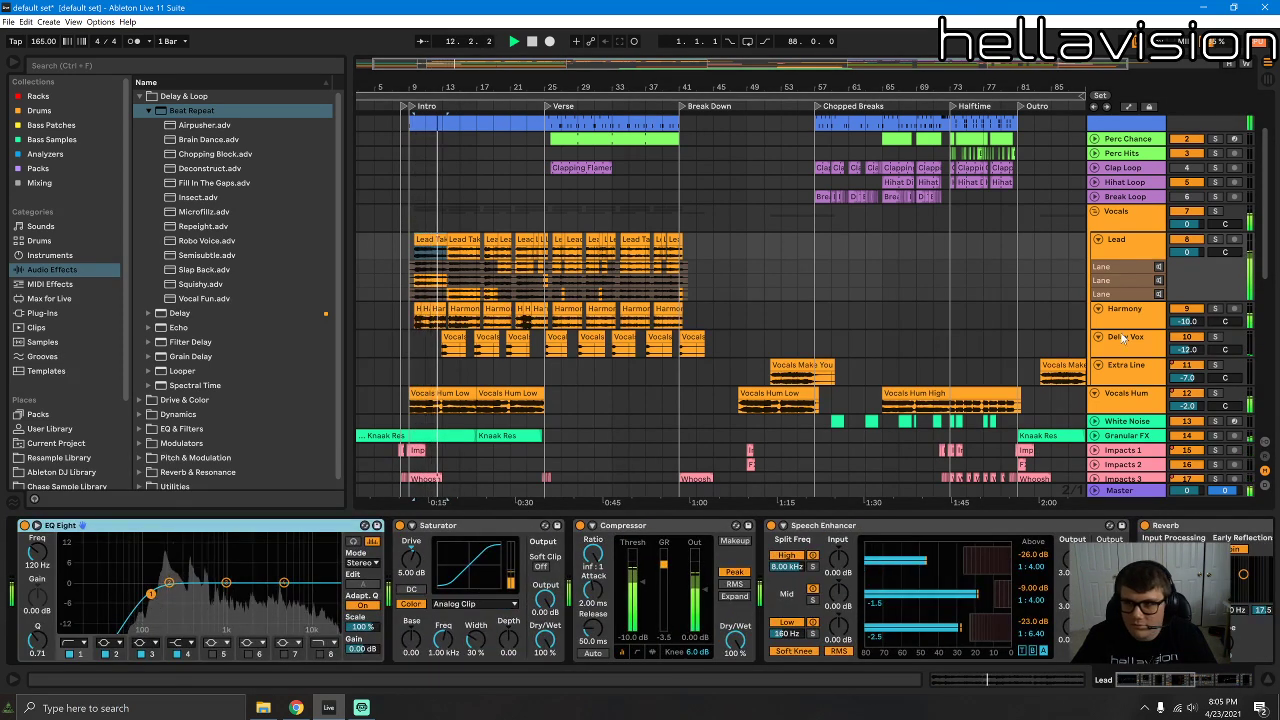
double_click(1117, 213)
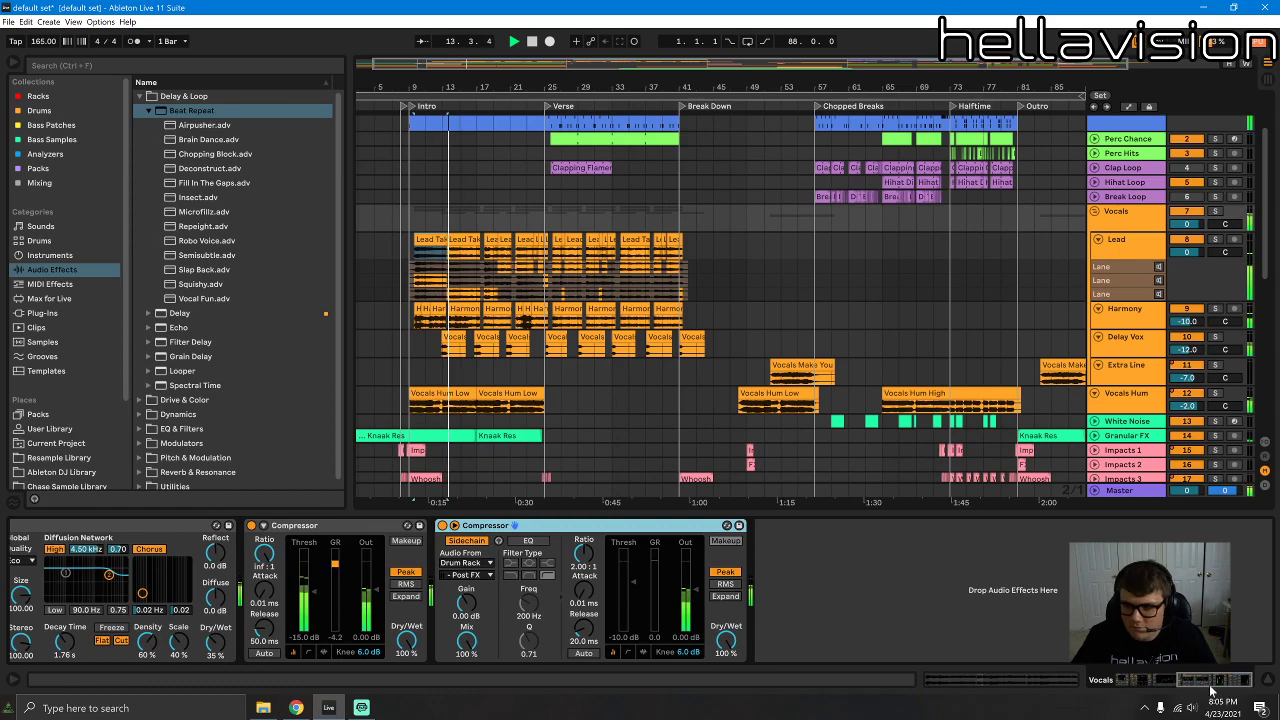
drag(1212, 690, 1150, 686)
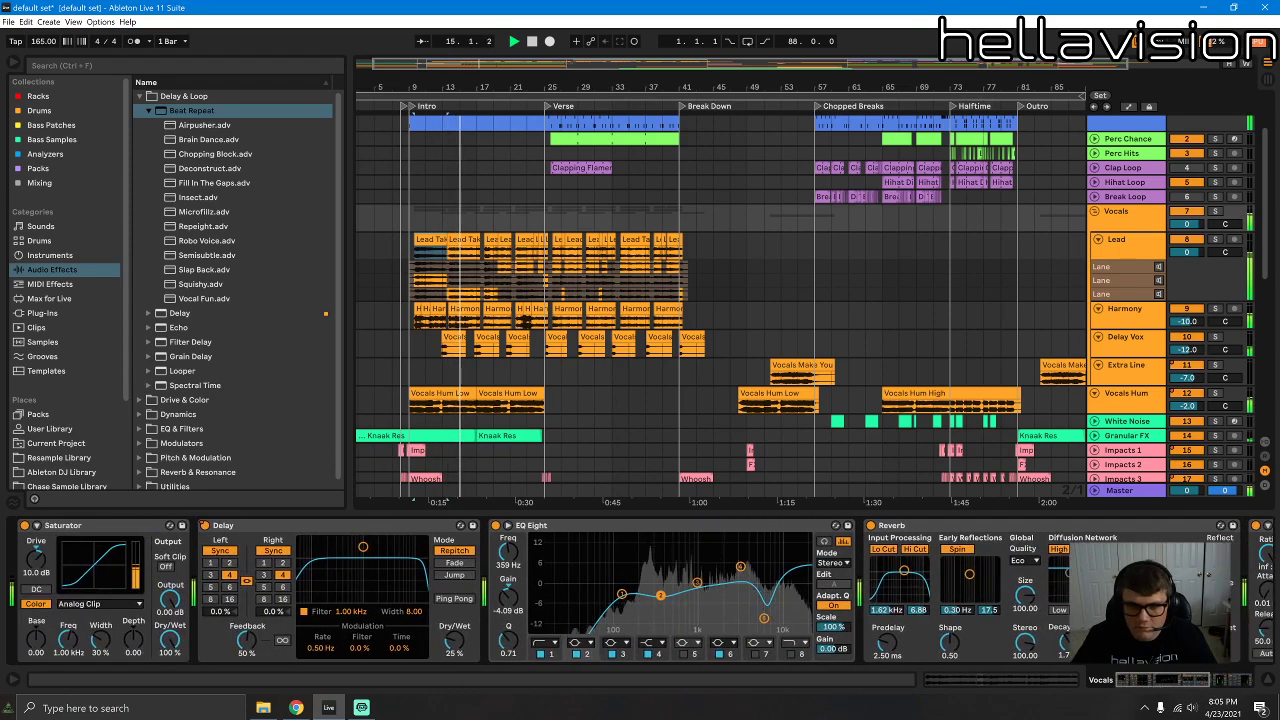
click(1126, 244)
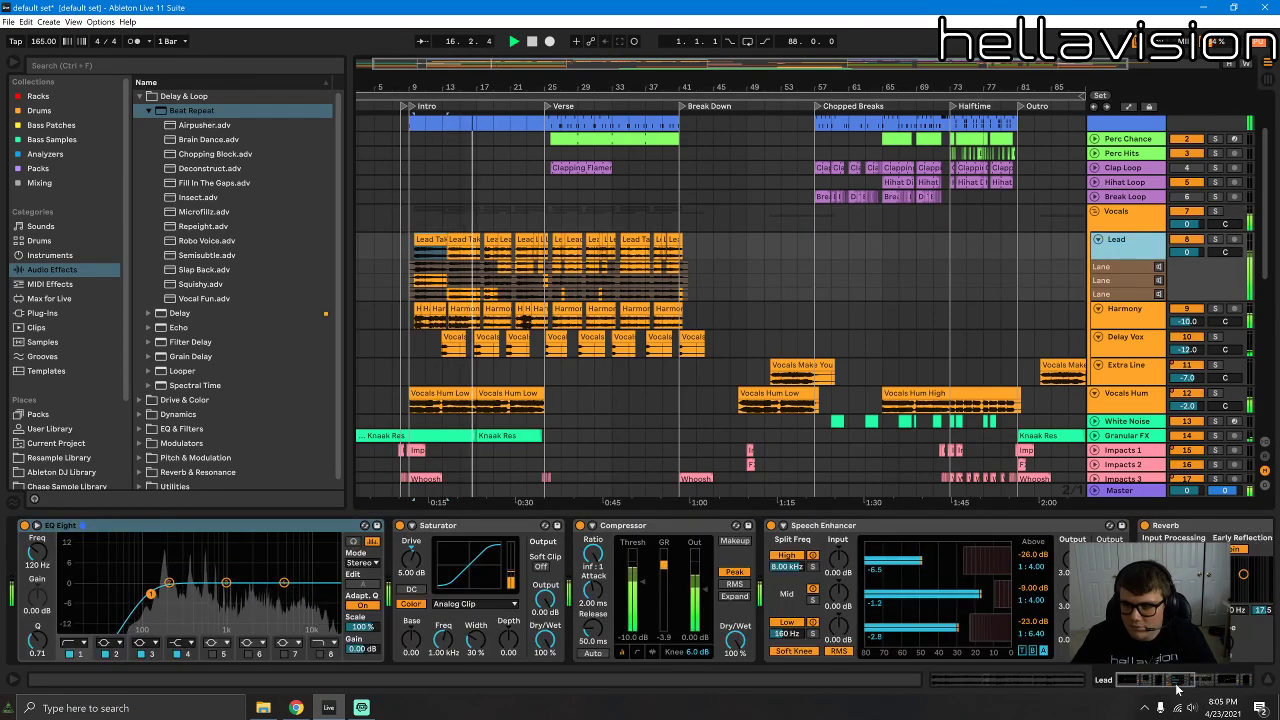
drag(1178, 688, 1222, 688)
click(1143, 326)
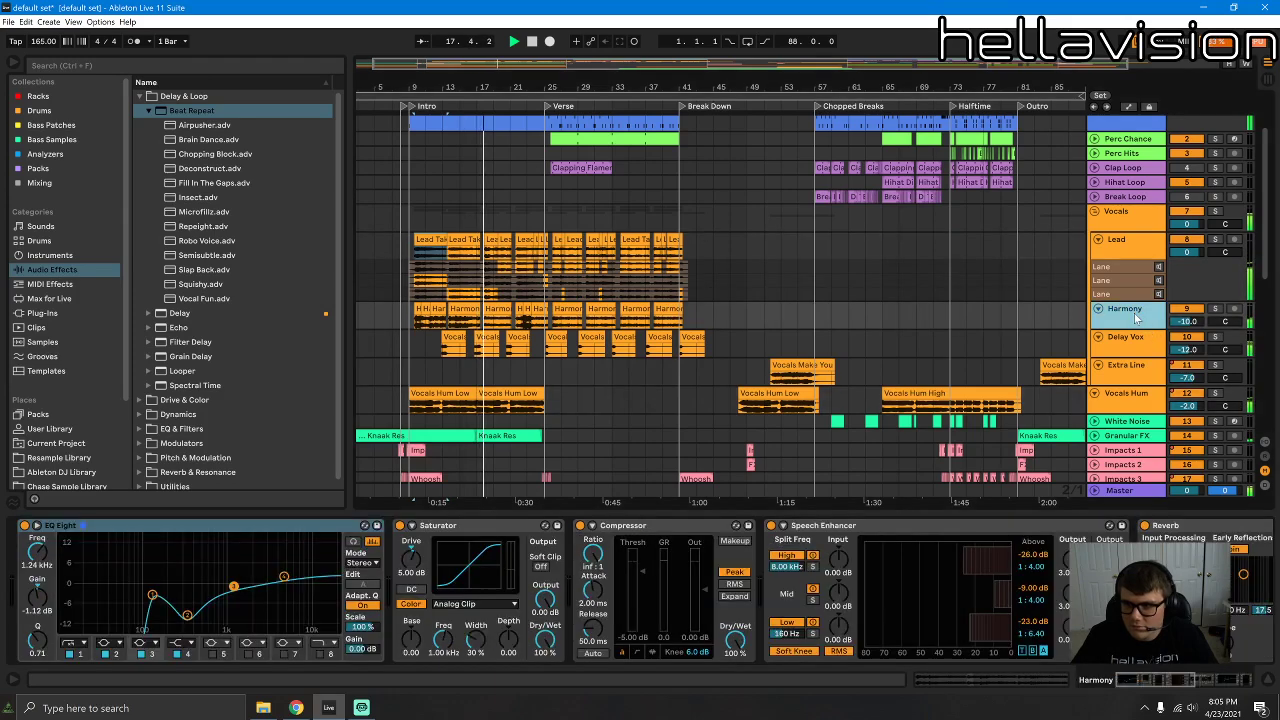
click(1124, 399)
drag(1177, 687, 1273, 676)
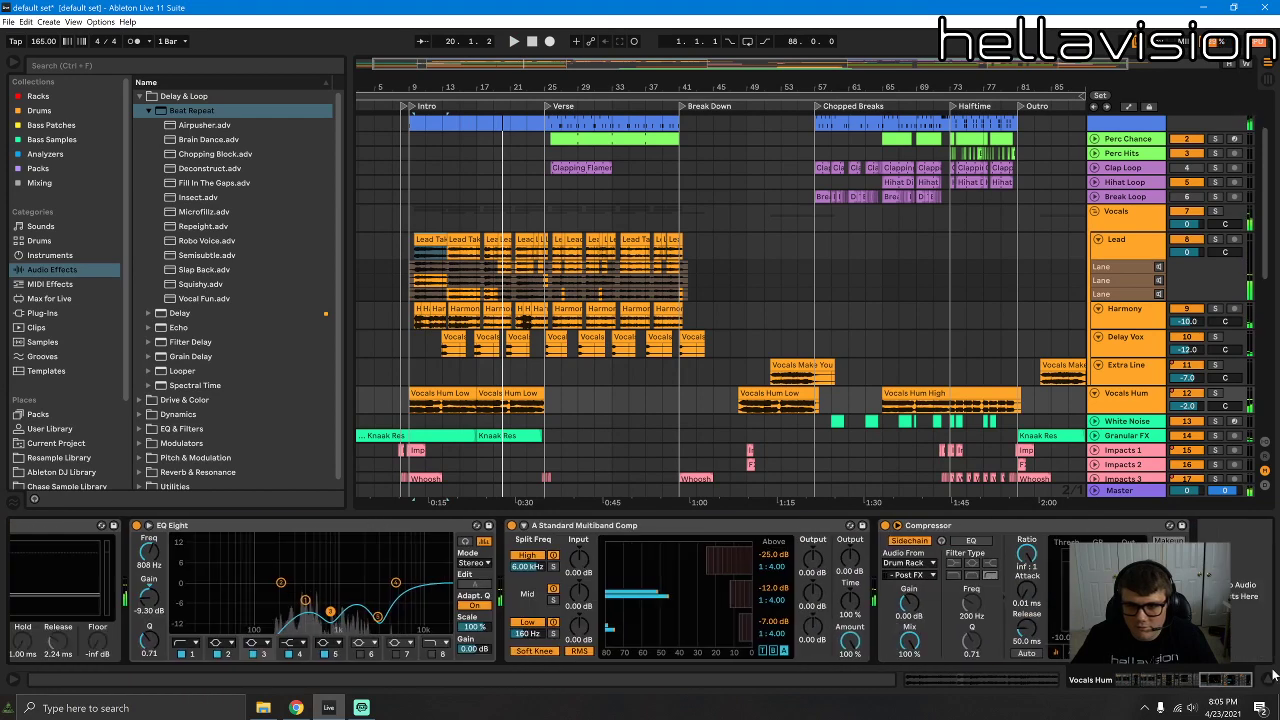
Step: Move the Vocals Hum track into the Vocals group, between Delay Vox and Extra Line
click(1119, 222)
click(1096, 211)
drag(1121, 226, 1115, 235)
click(1096, 212)
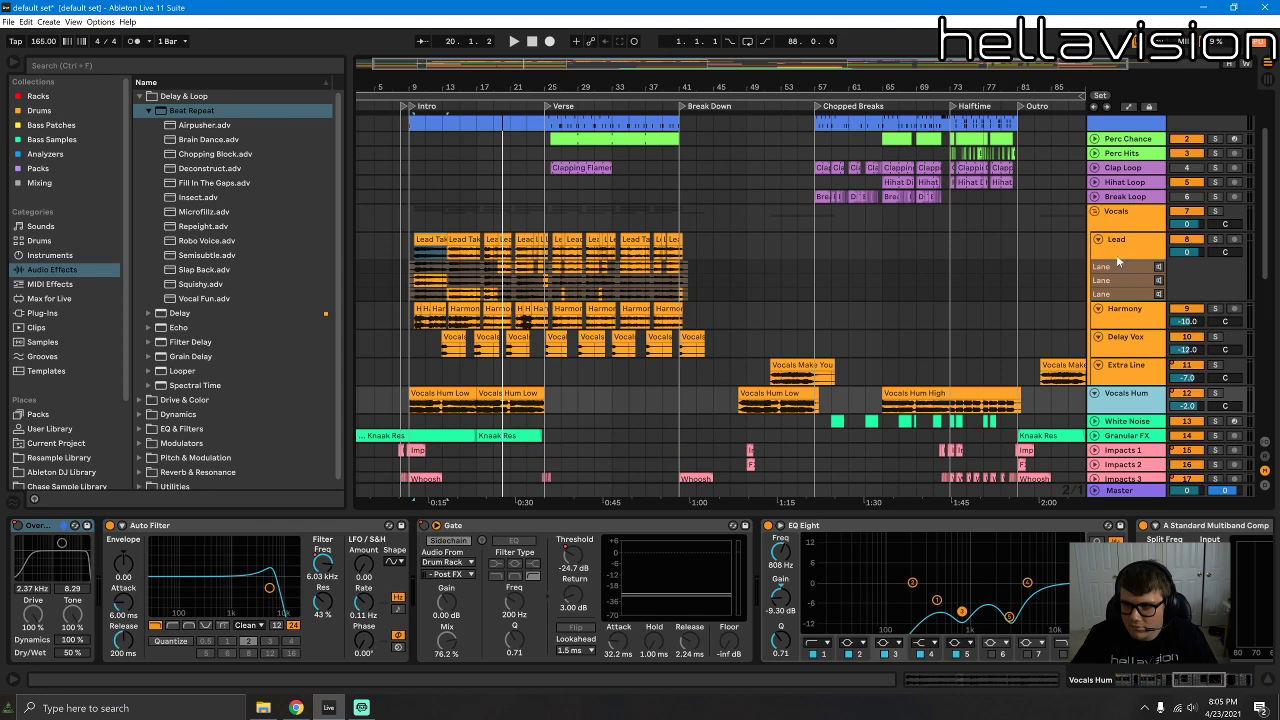
drag(1133, 400, 1126, 351)
click(1121, 224)
double_click(1121, 224)
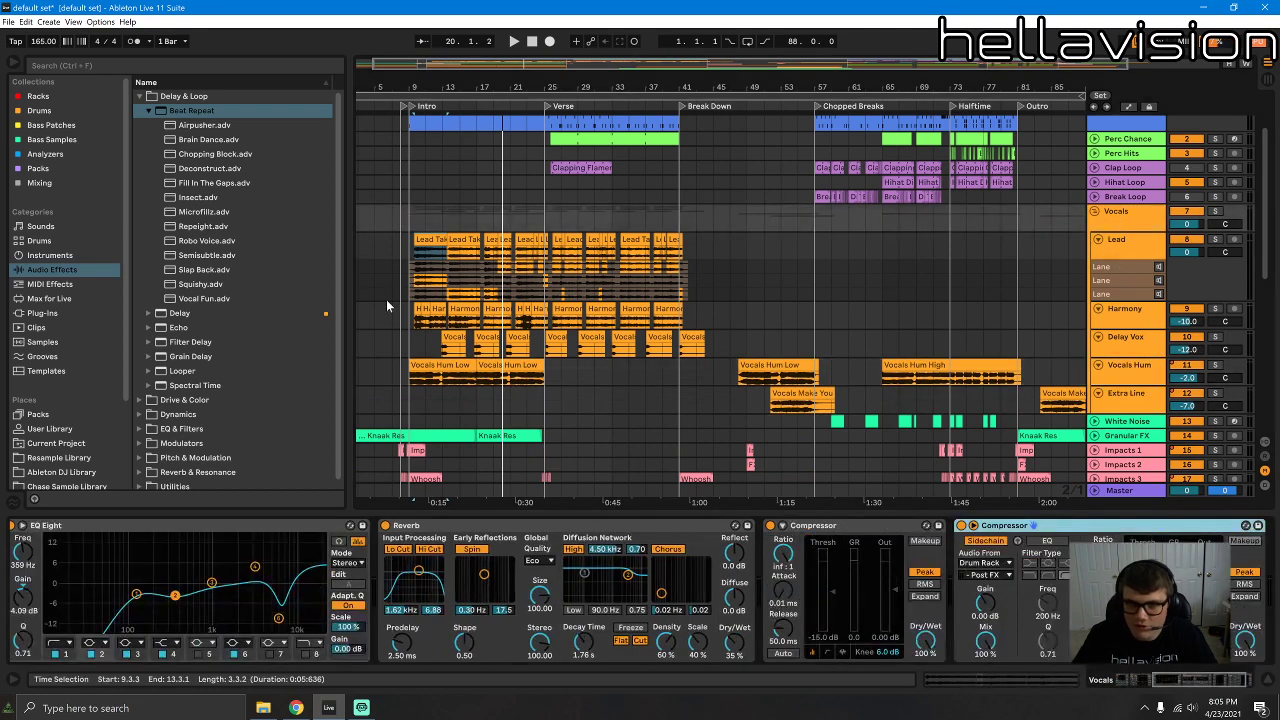
Step: Add Beat Repeat at the end of the Lead track's device chain and play the arrangement from the first Lead take
click(418, 234)
key(space)
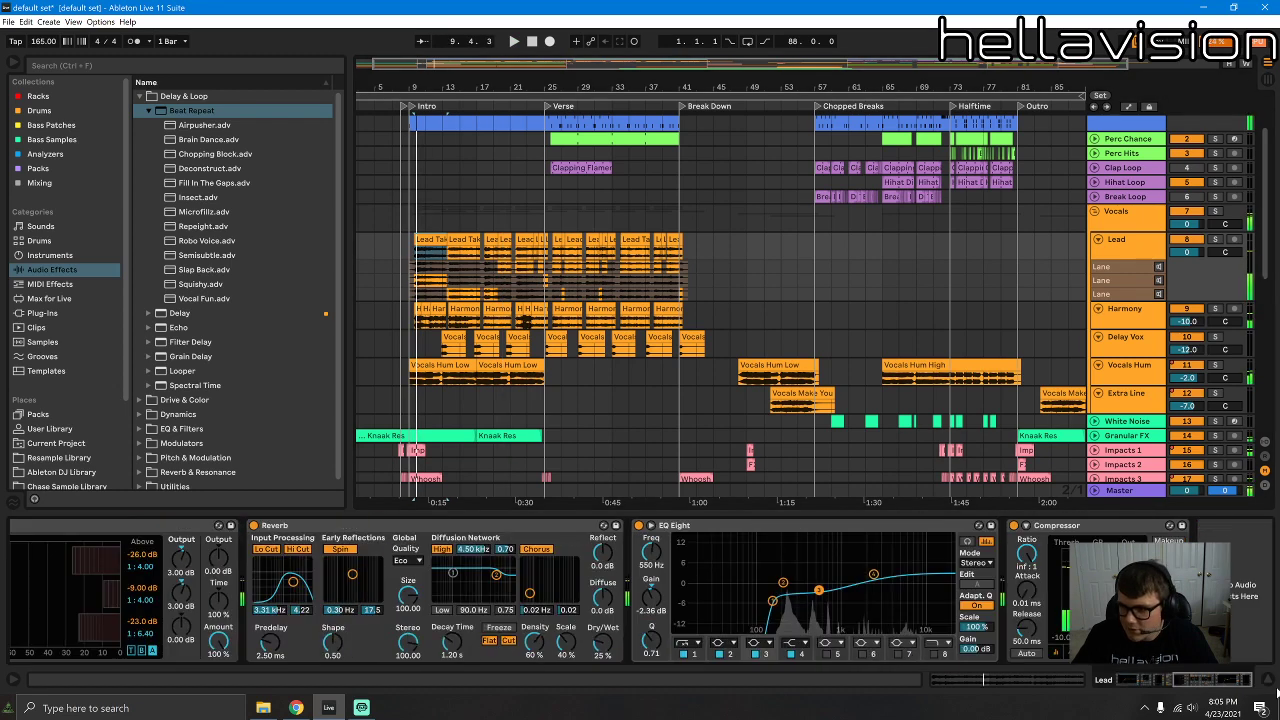
click(172, 112)
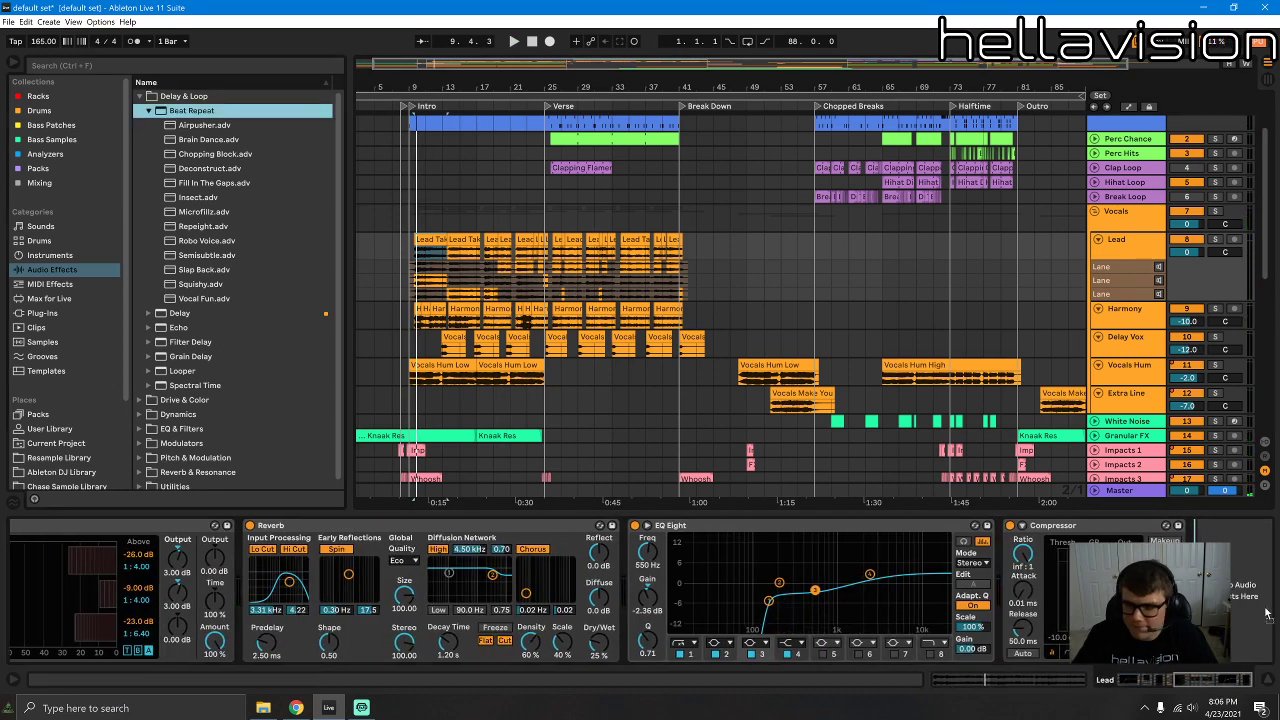
drag(192, 111, 1200, 590)
key(space)
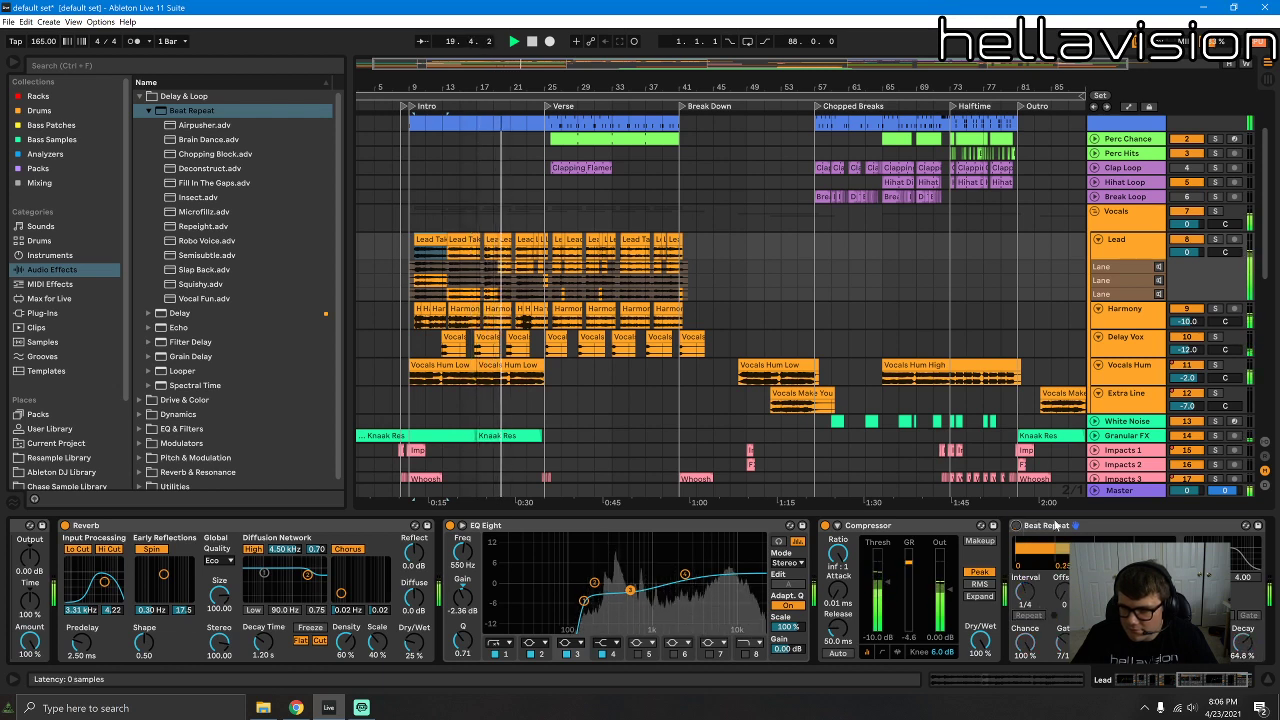
Step: Remove Beat Repeat from the Lead track, then select the Vocals group and stop playback
click(1022, 527)
key(Delete)
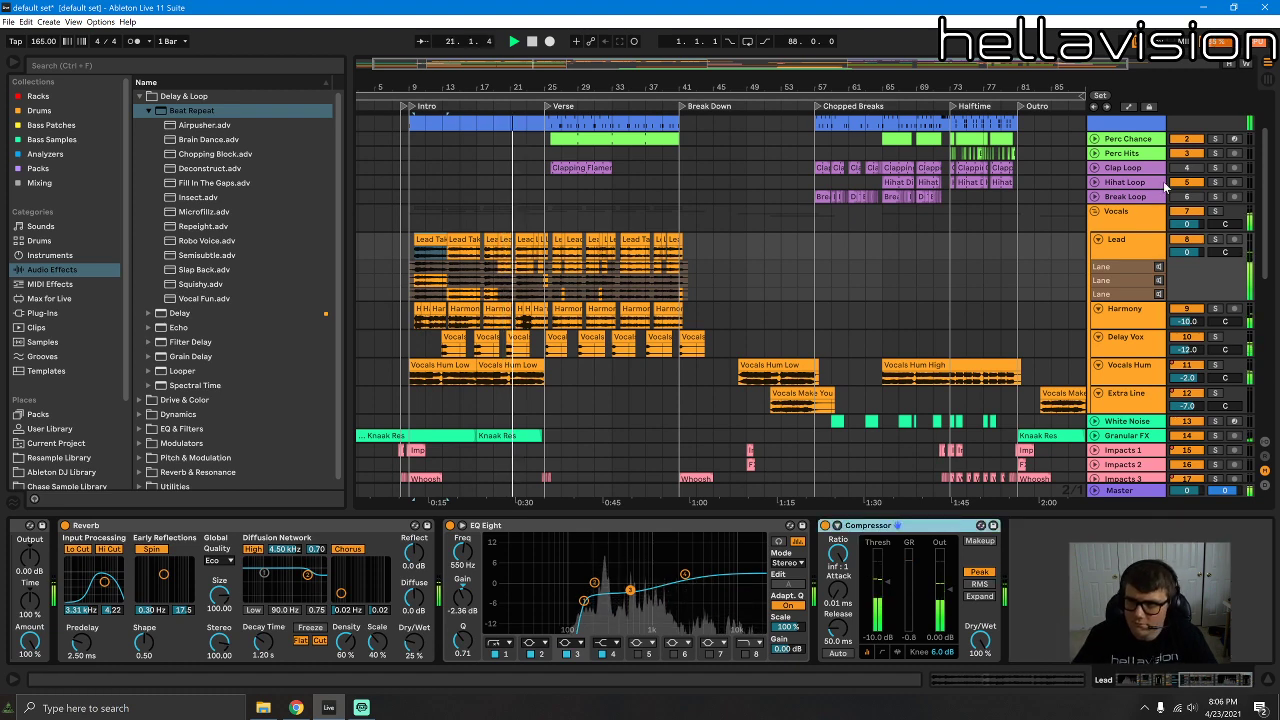
click(1120, 212)
key(space)
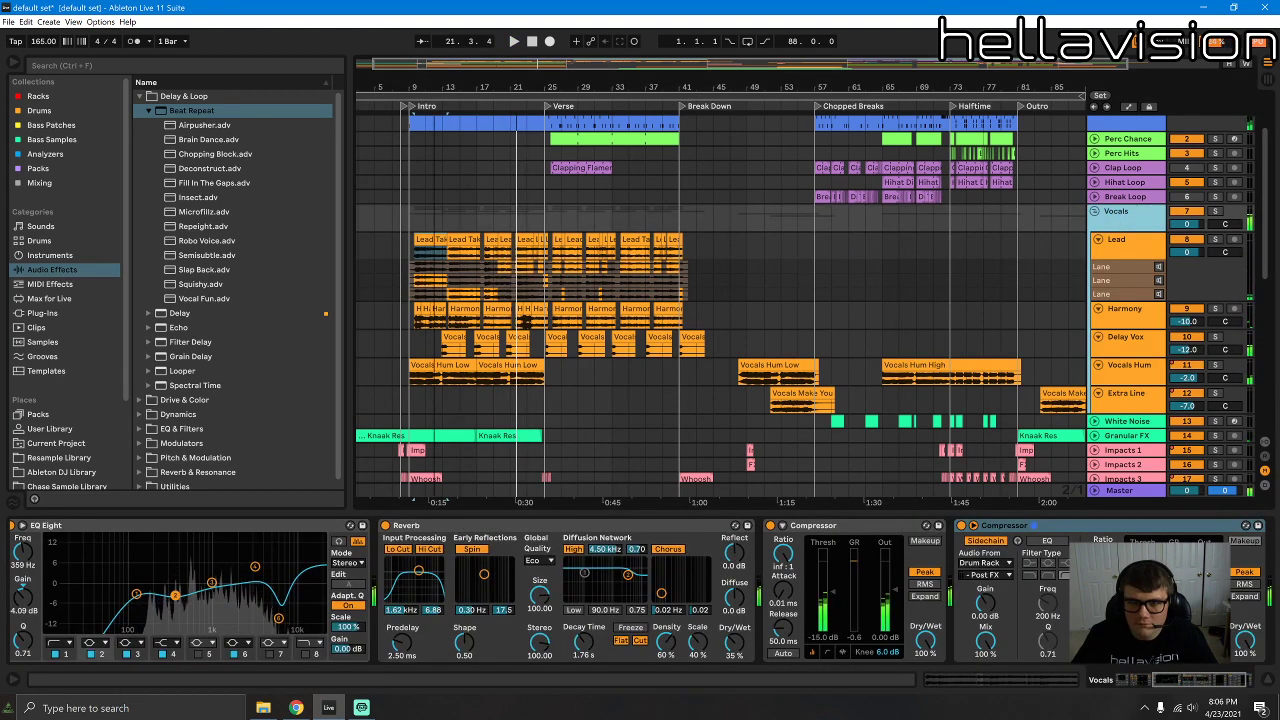
Step: Listen to the intro vocals from the start of the first Lead take
ctrl+scroll(440, 140, up, 3)
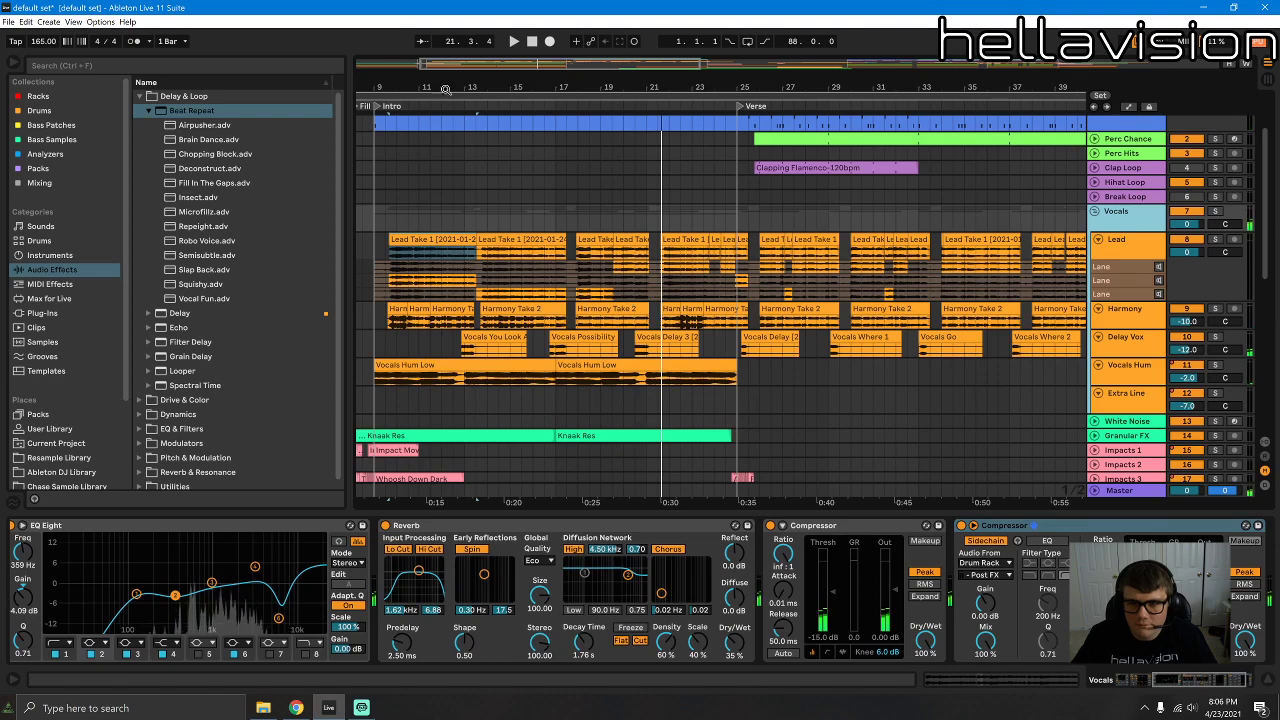
drag(442, 90, 607, 93)
click(631, 262)
click(570, 237)
key(space)
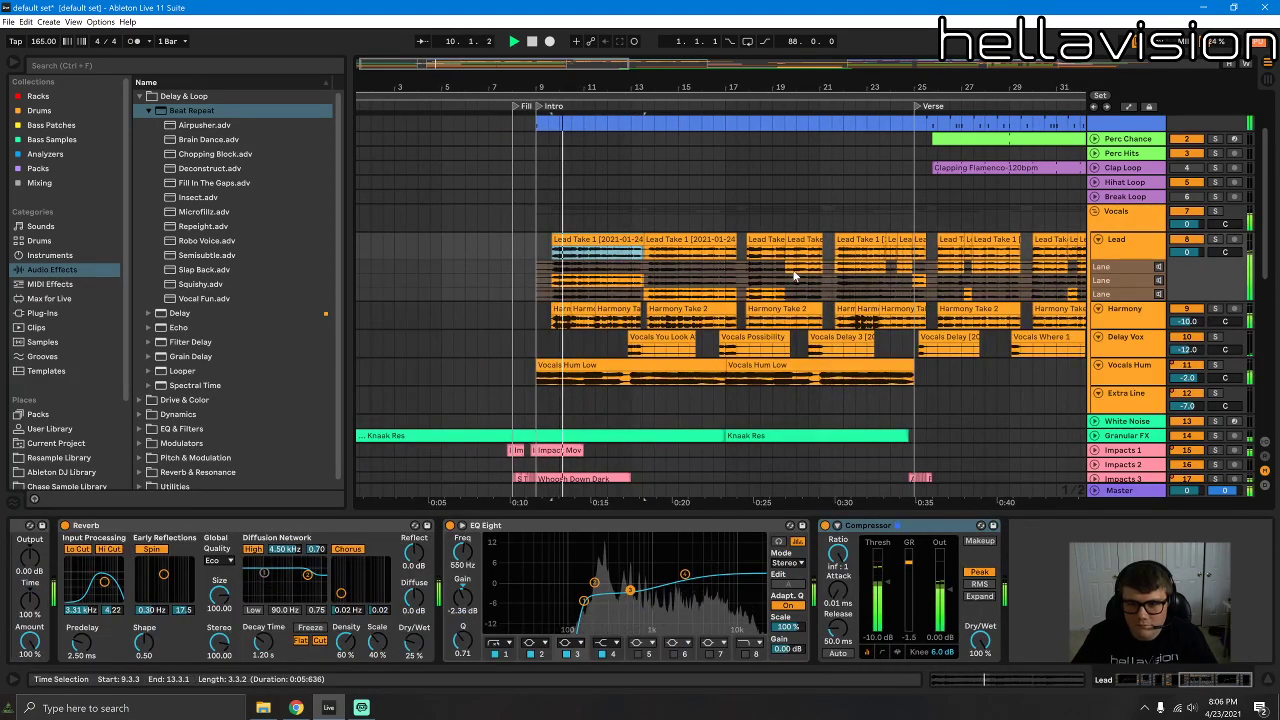
Step: Fold the Lead track, and solo Lead, Harmony and Delay Vox for playback
click(1097, 240)
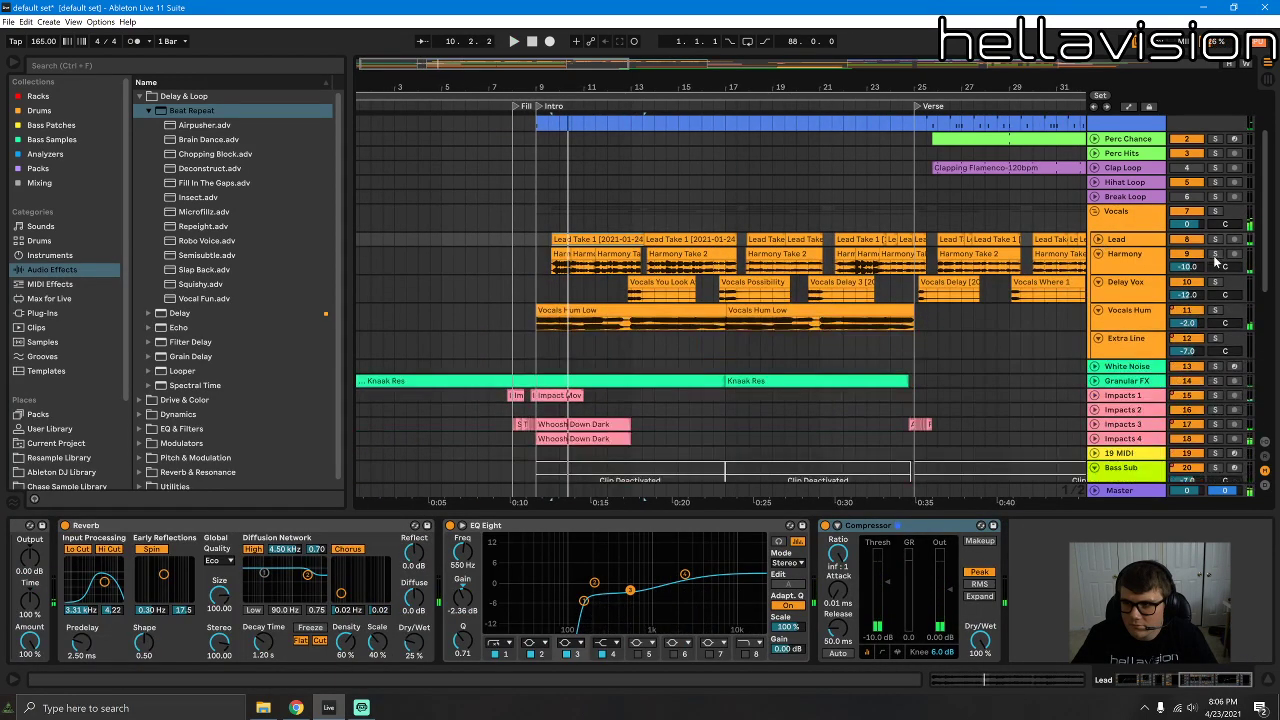
drag(1217, 244, 1216, 256)
key(space)
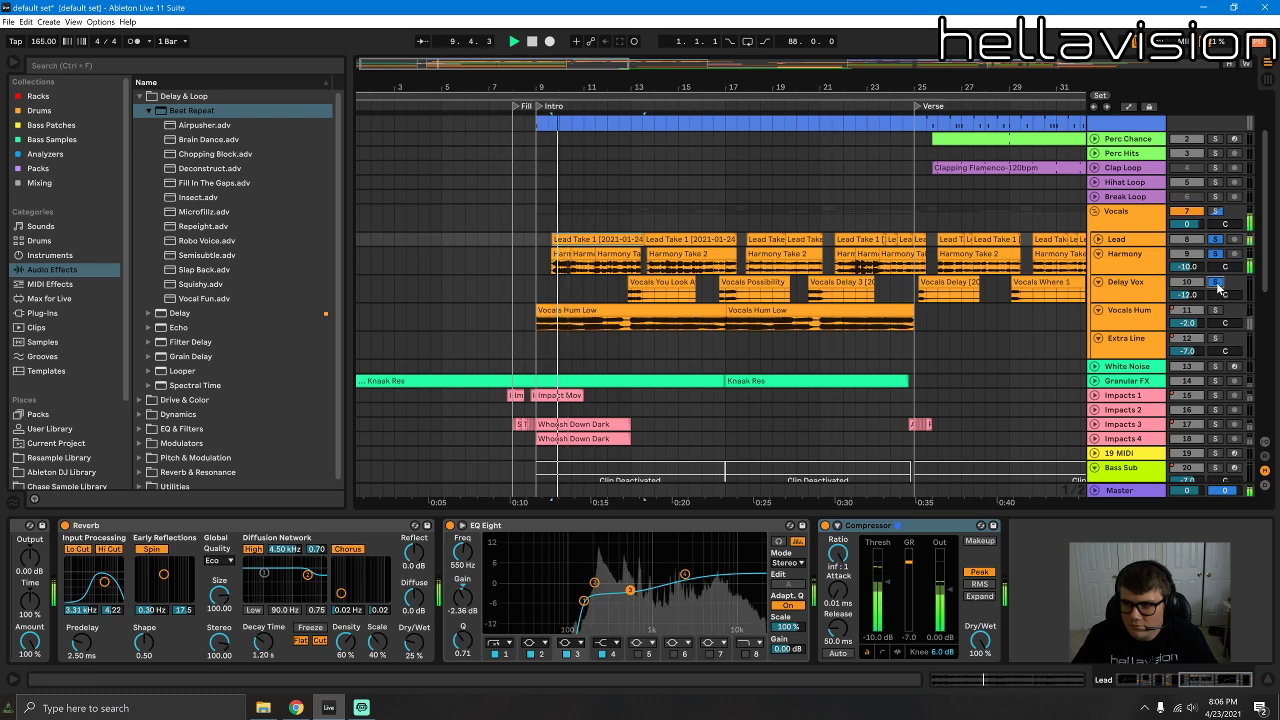
Step: Examine the Harmony track's device chain and stop playback
click(1124, 266)
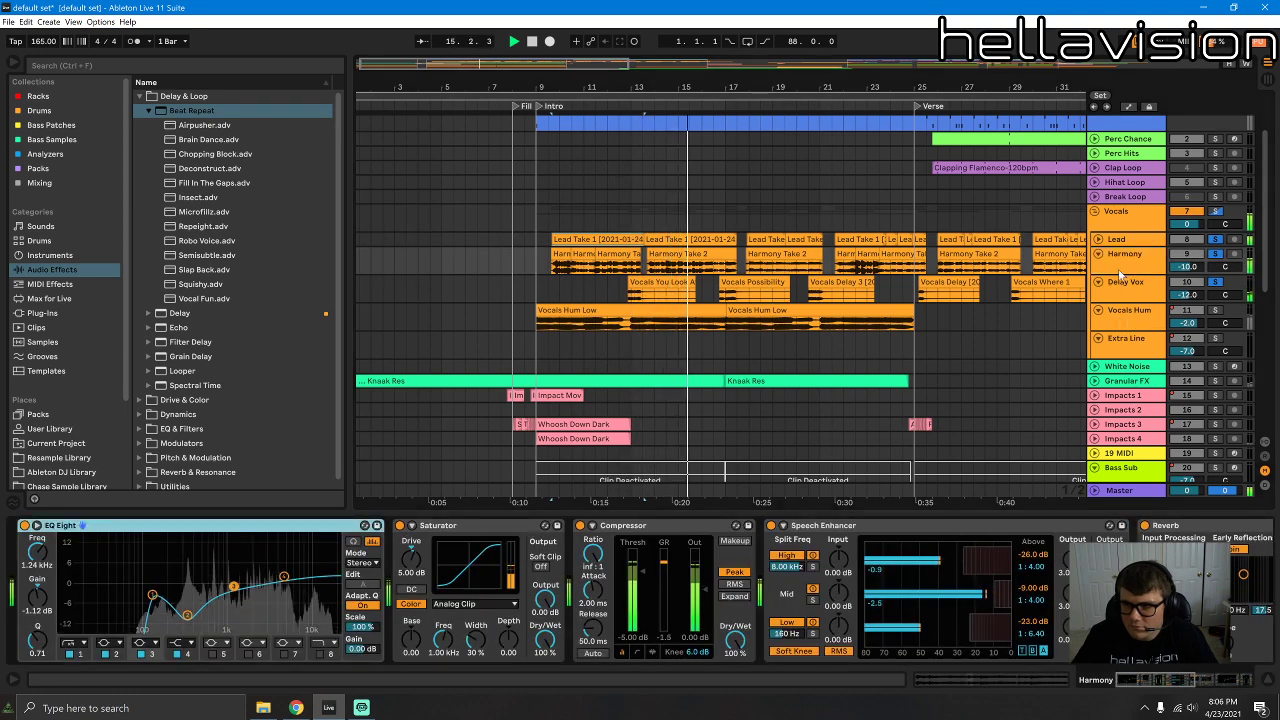
key(space)
drag(1188, 679, 1133, 681)
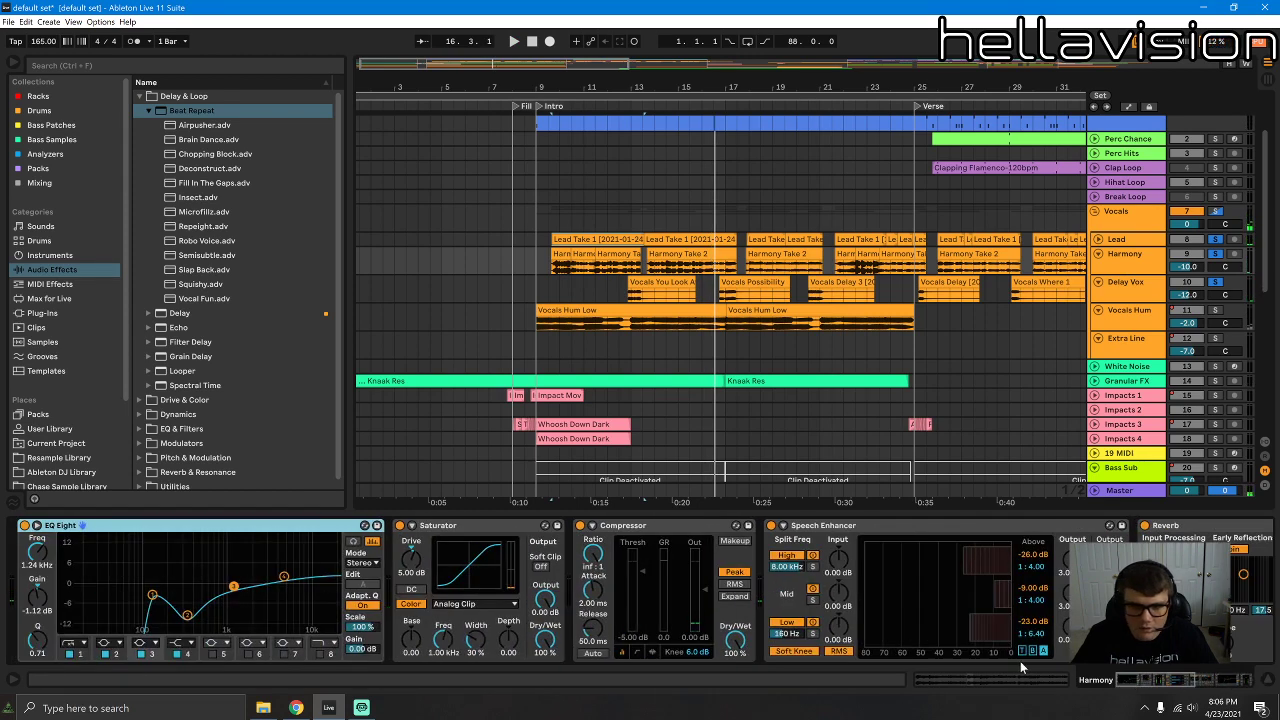
Step: Turn off the Delay device on the Vocals group and play the soloed vocals from the first Lead take
click(1116, 212)
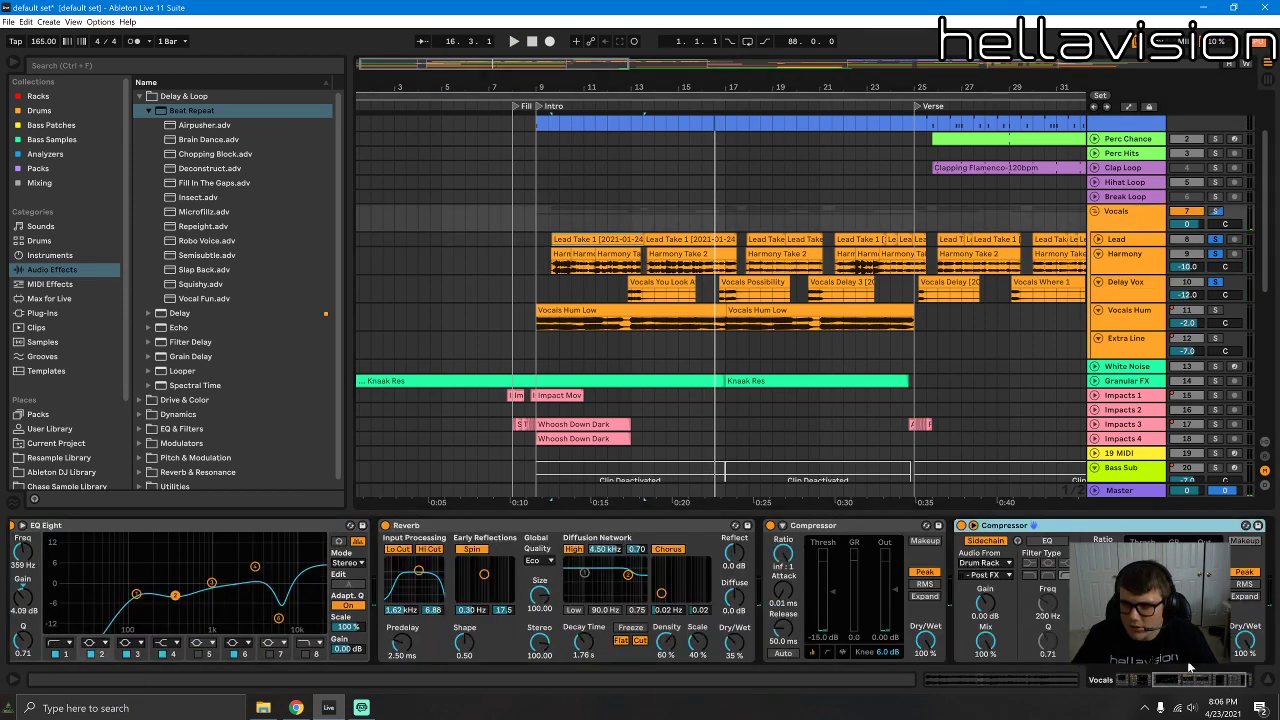
drag(1195, 679, 1105, 696)
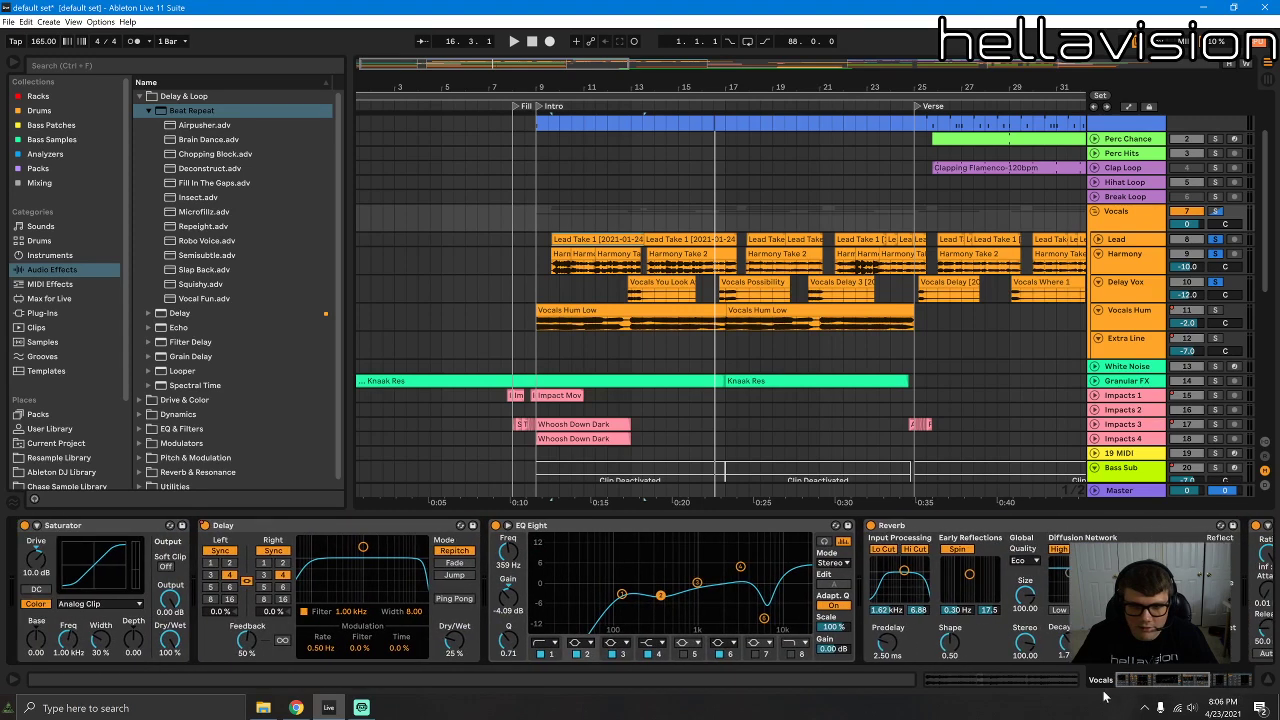
click(204, 525)
key(space)
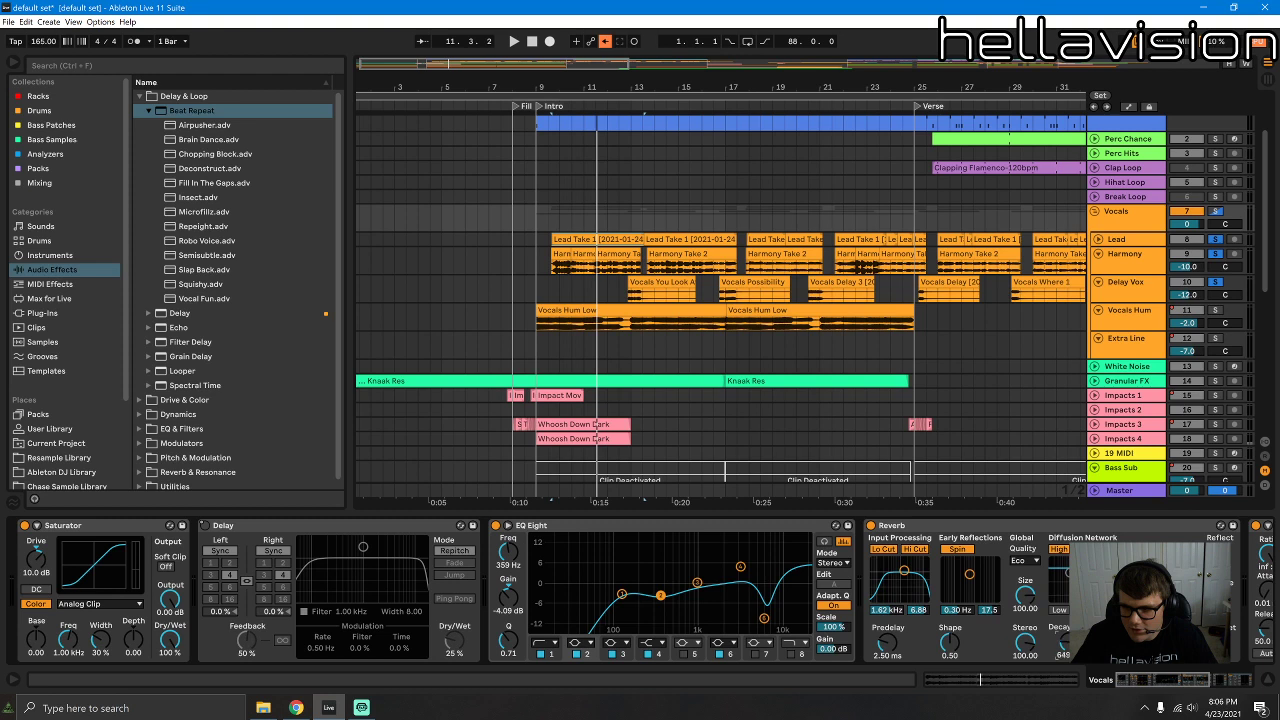
key(space)
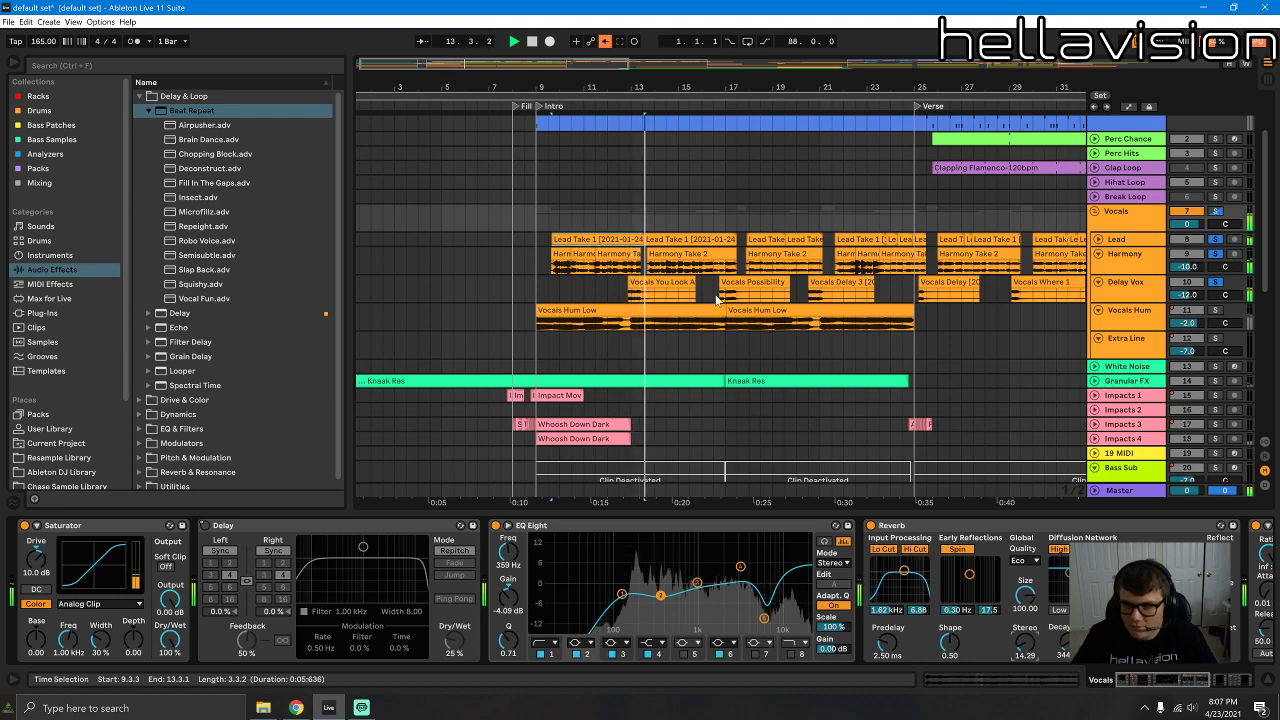
Step: Fold the Harmony and Delay Vox tracks while the soloed vocals play
click(1097, 255)
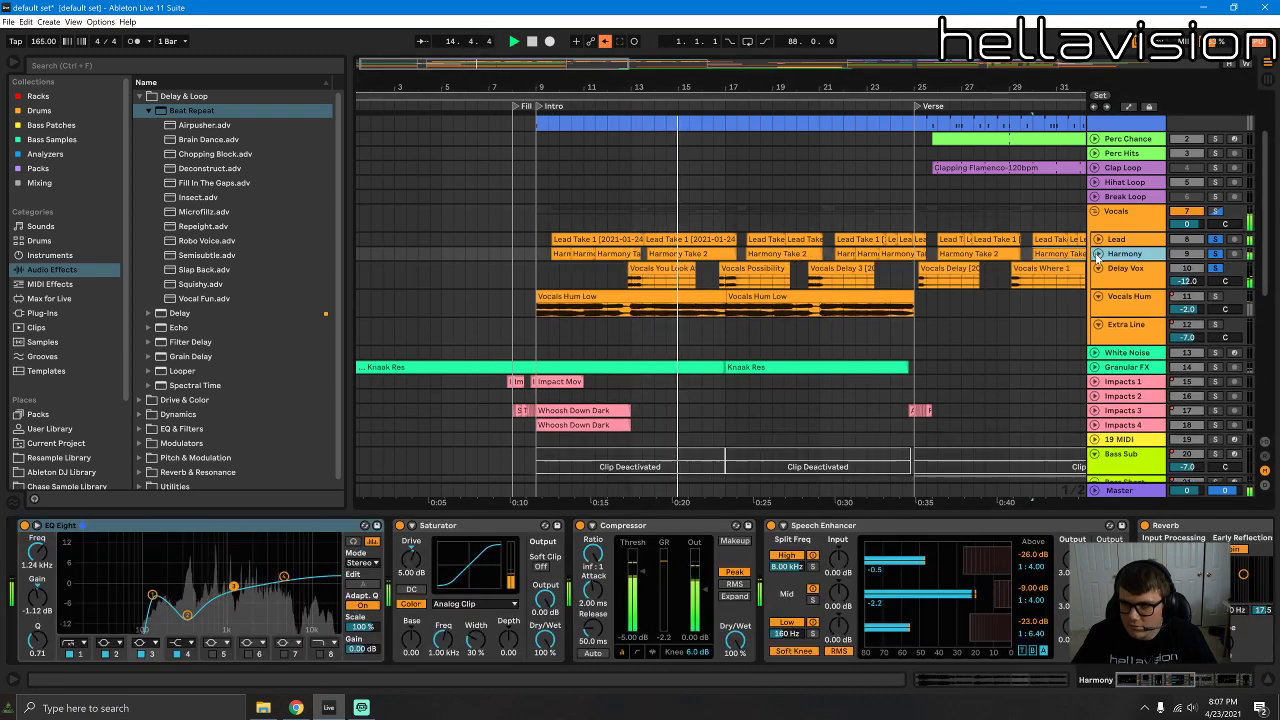
click(1098, 269)
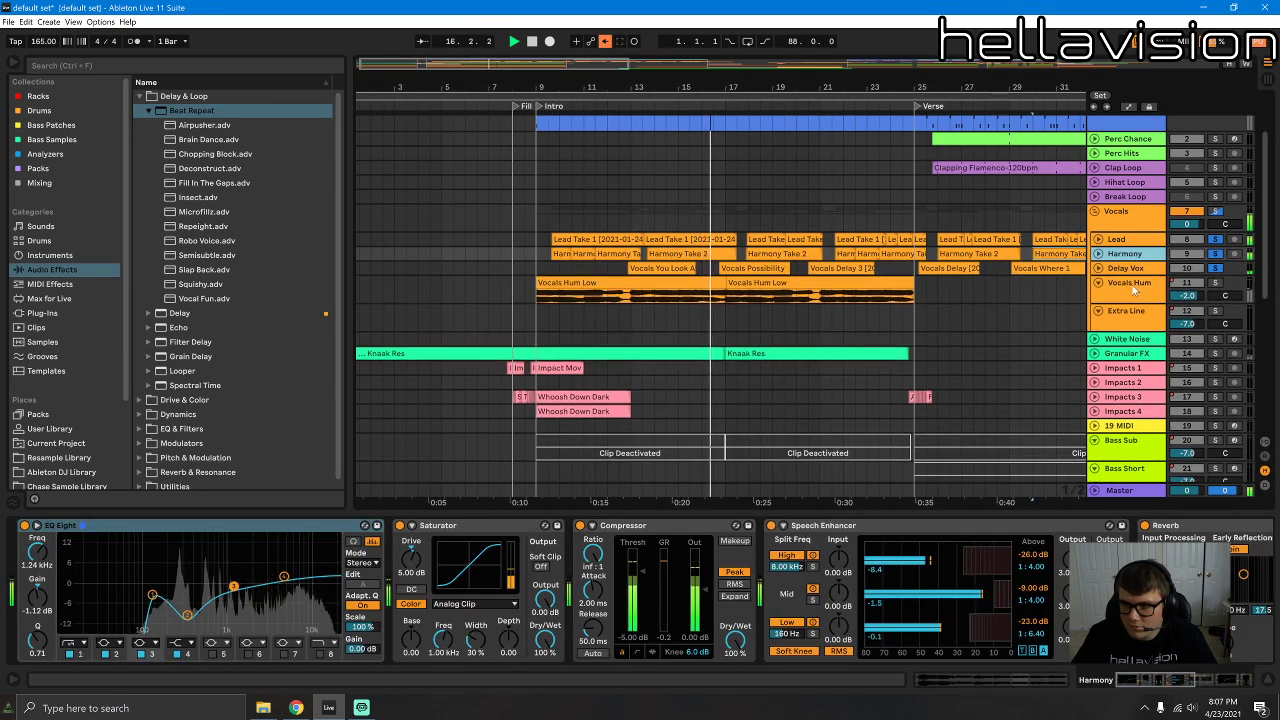
click(1098, 269)
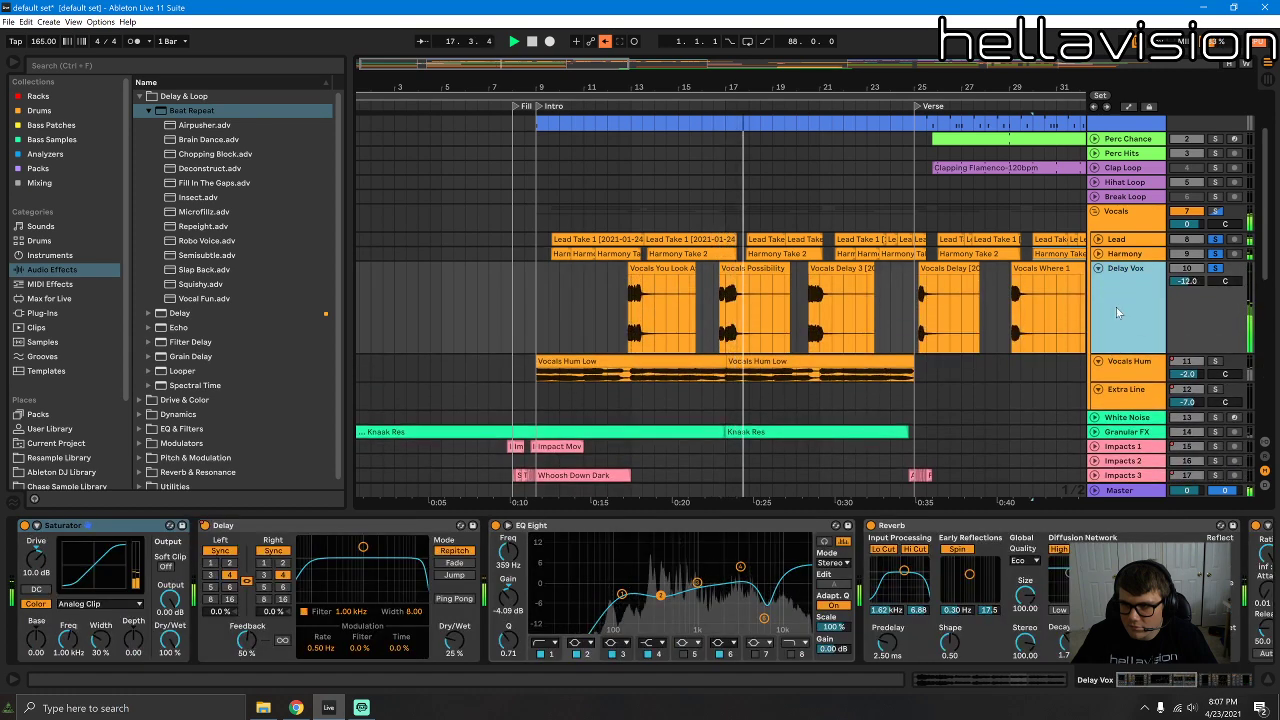
click(1098, 269)
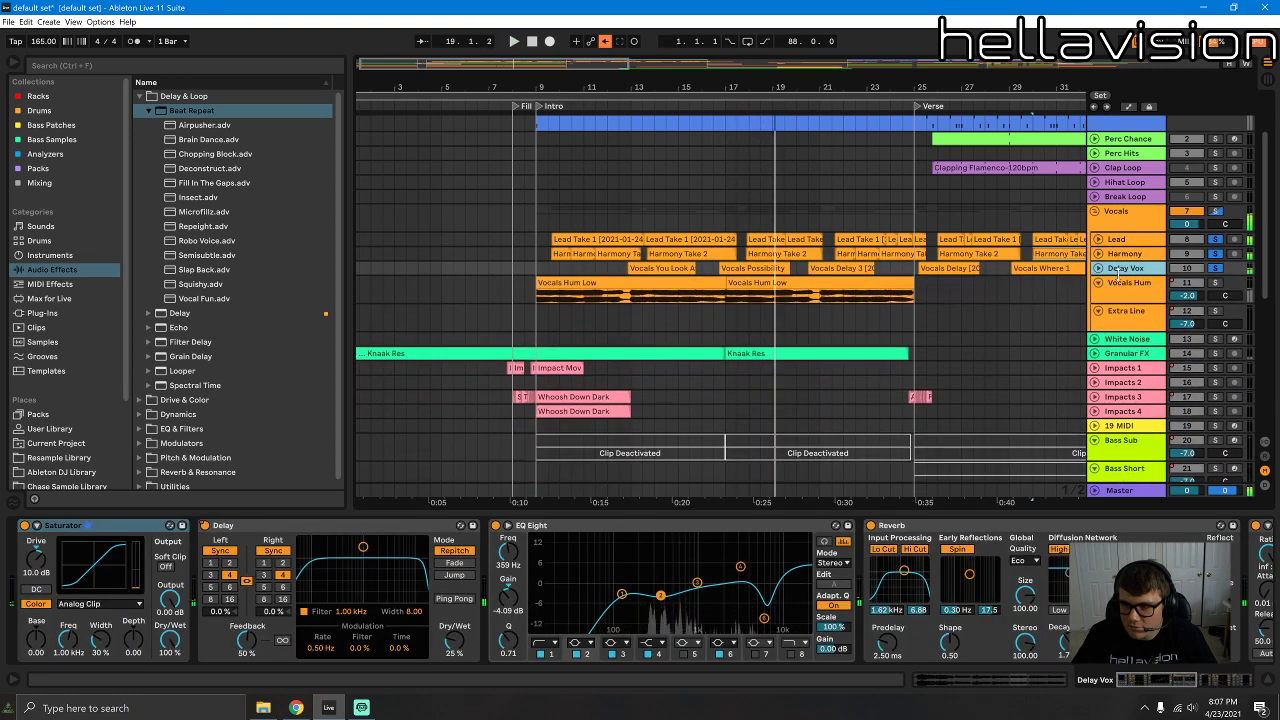
Step: Insert a new audio track directly below Vocals Hum inside the Vocals group
right_click(1122, 284)
click(999, 404)
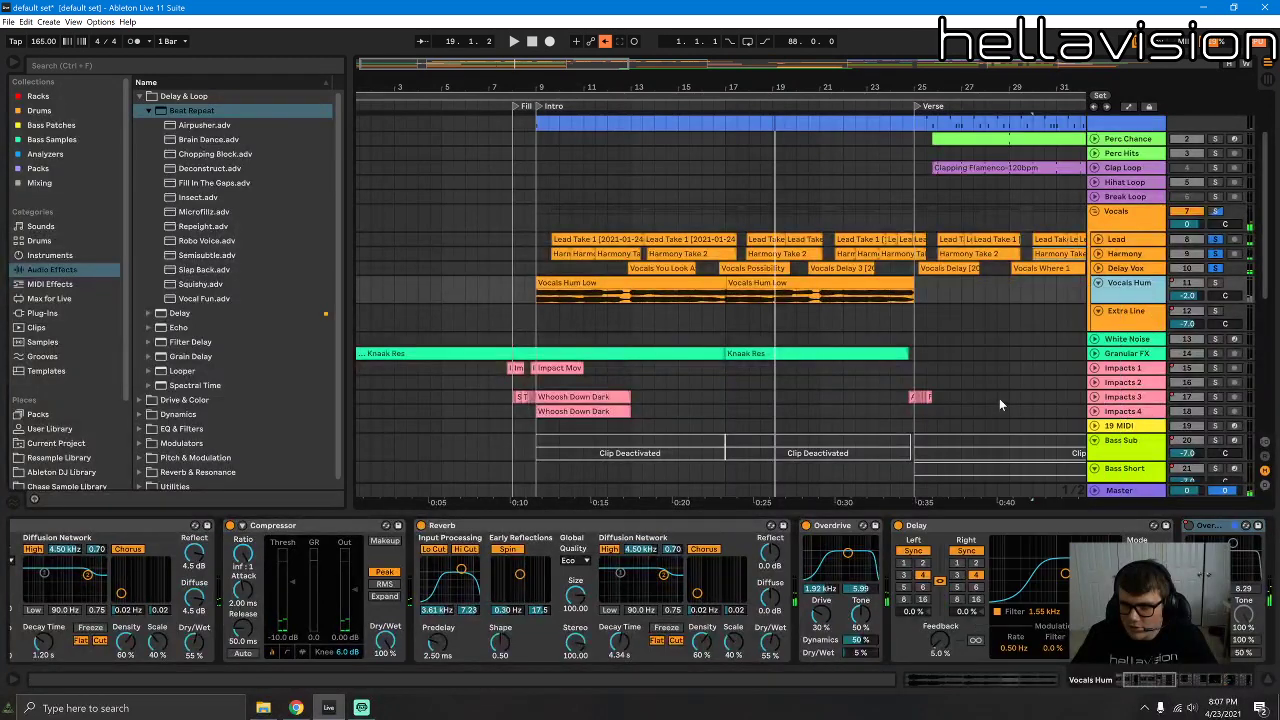
key(ctrl+t)
drag(766, 91, 600, 60)
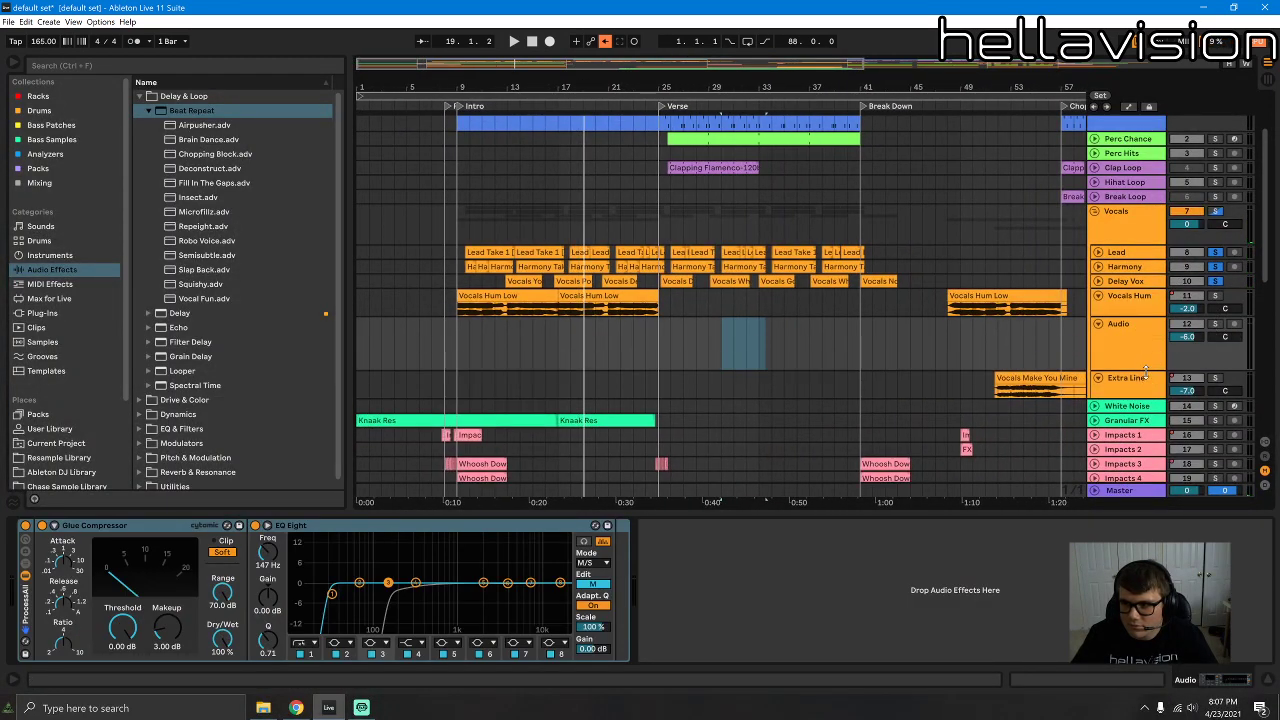
Step: Set the new Audio track's input to Resampling and arm the track for recording
key(Tab)
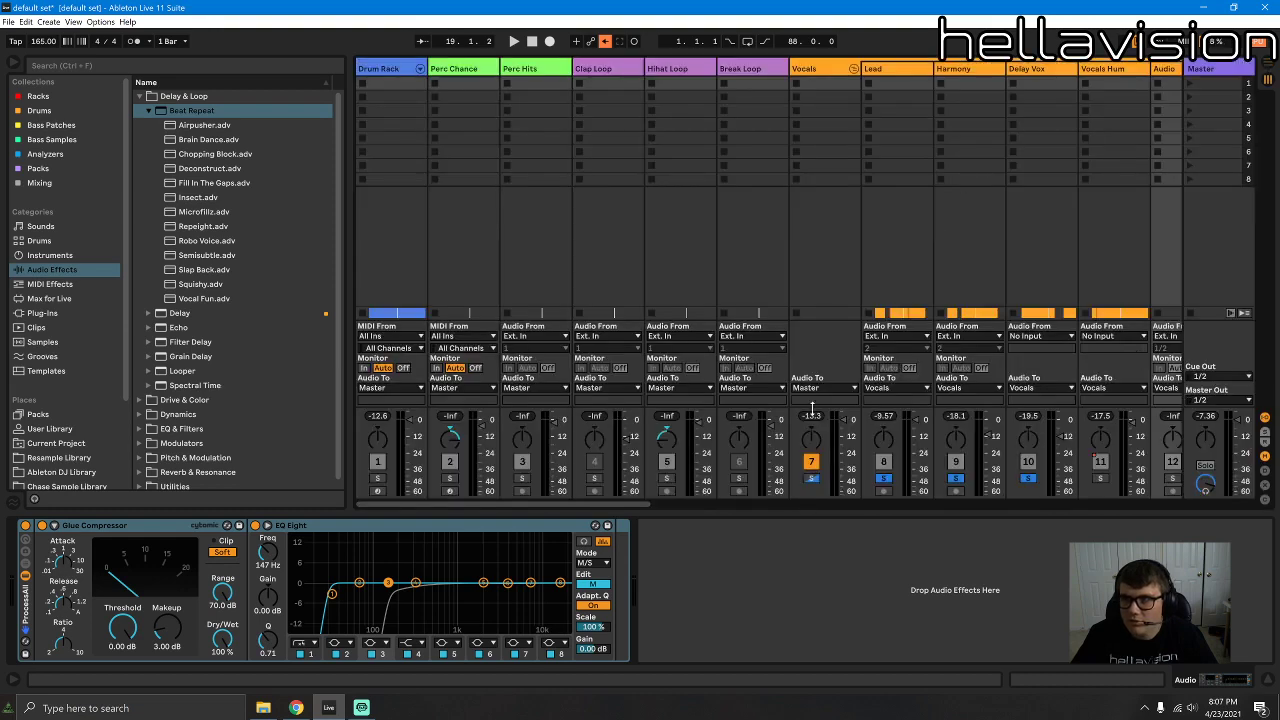
drag(641, 504, 762, 487)
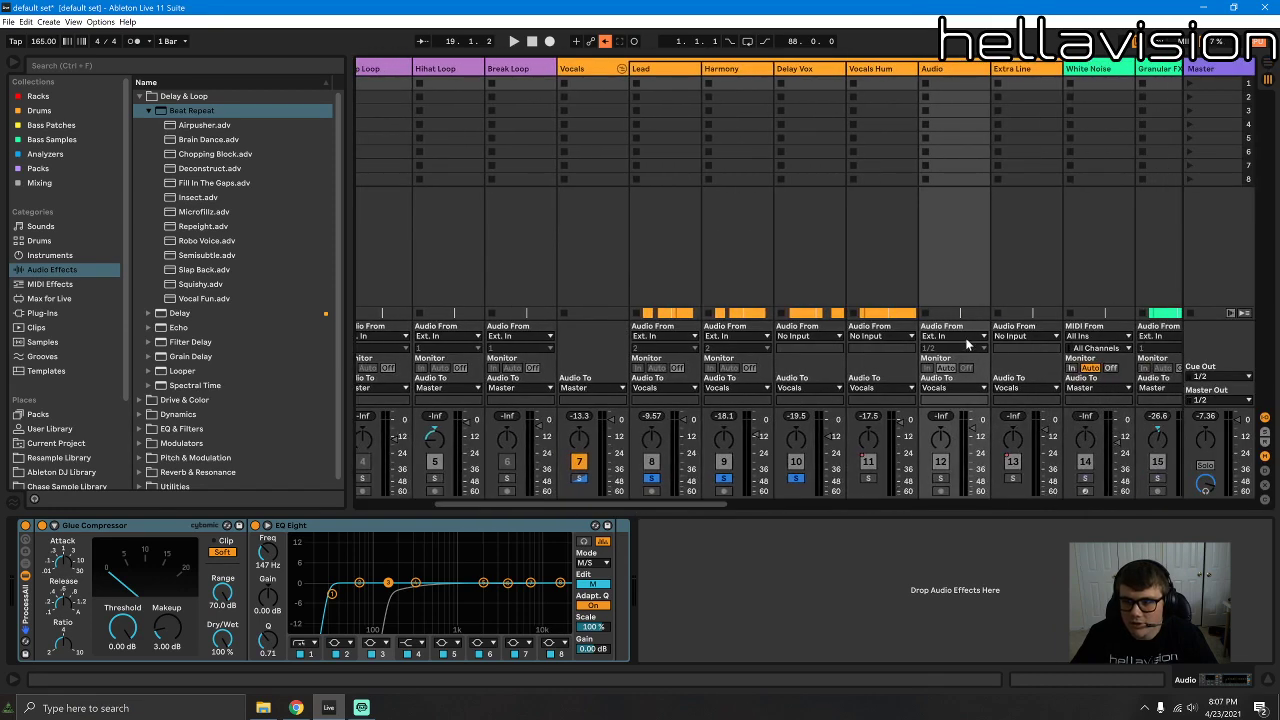
click(967, 344)
click(943, 375)
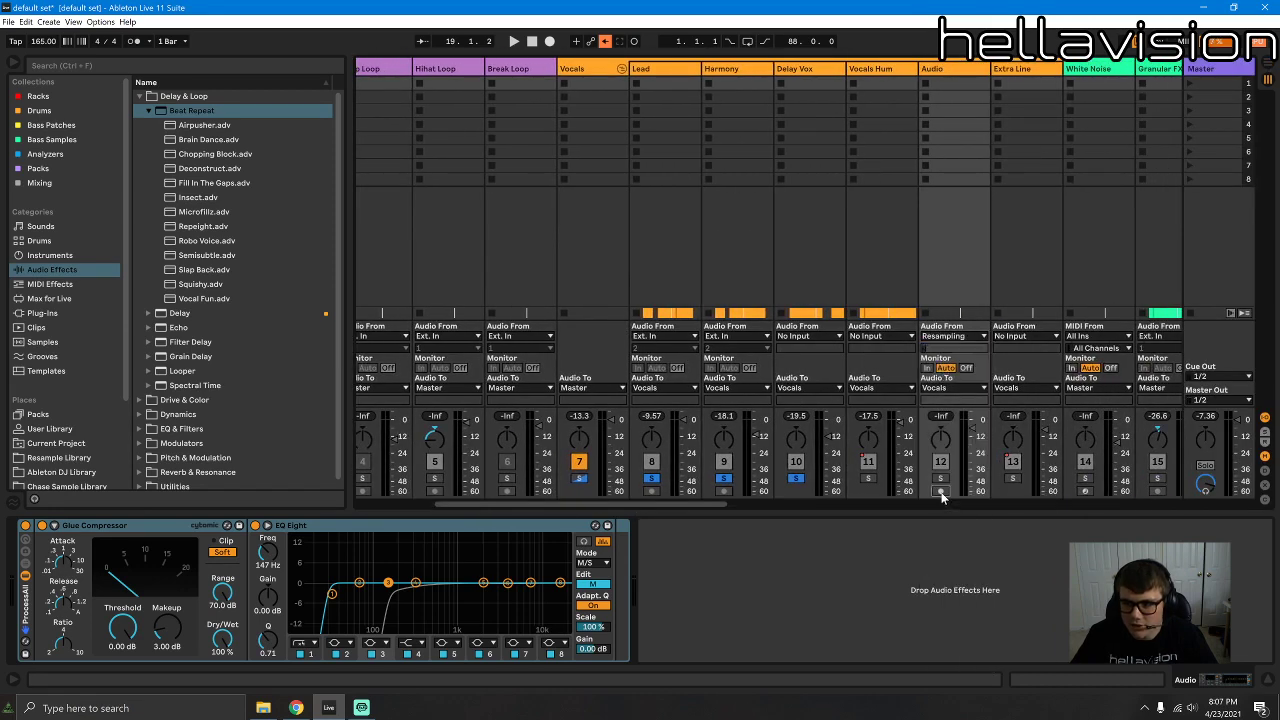
click(941, 492)
Step: Record the soloed vocals onto the armed Audio track, starting at bar 9, the Intro marker
key(Tab)
click(478, 347)
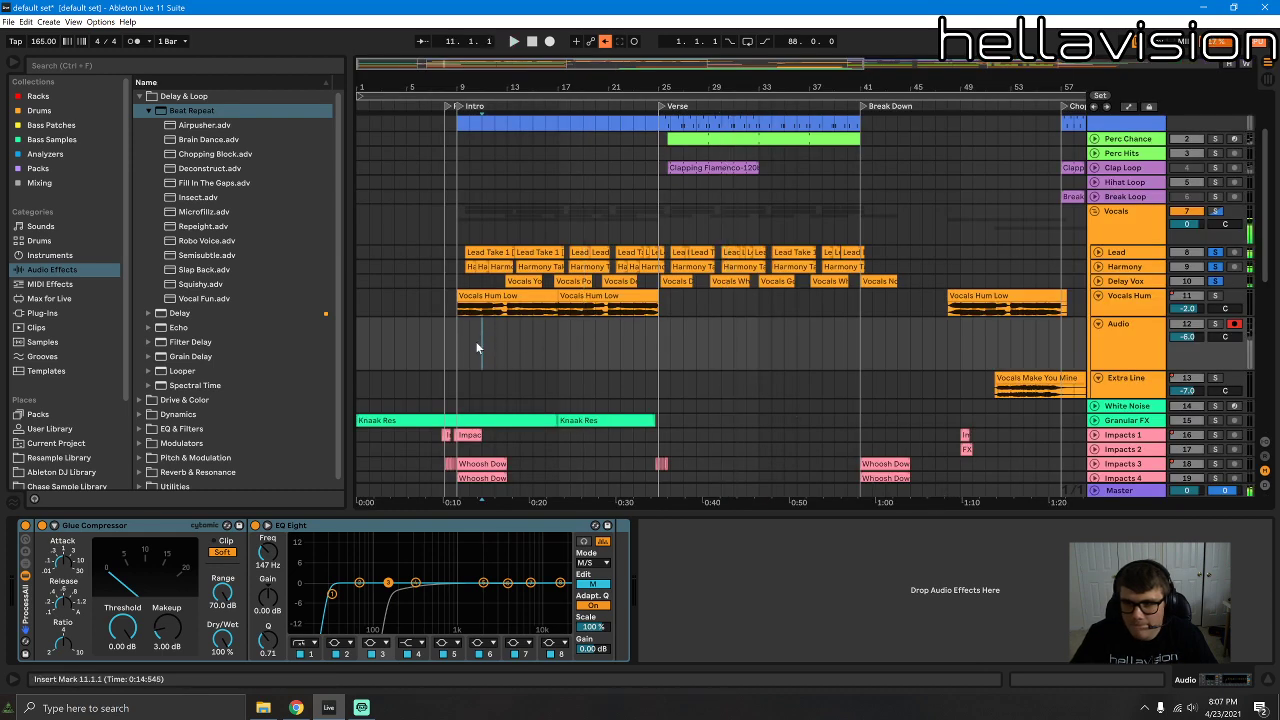
click(462, 344)
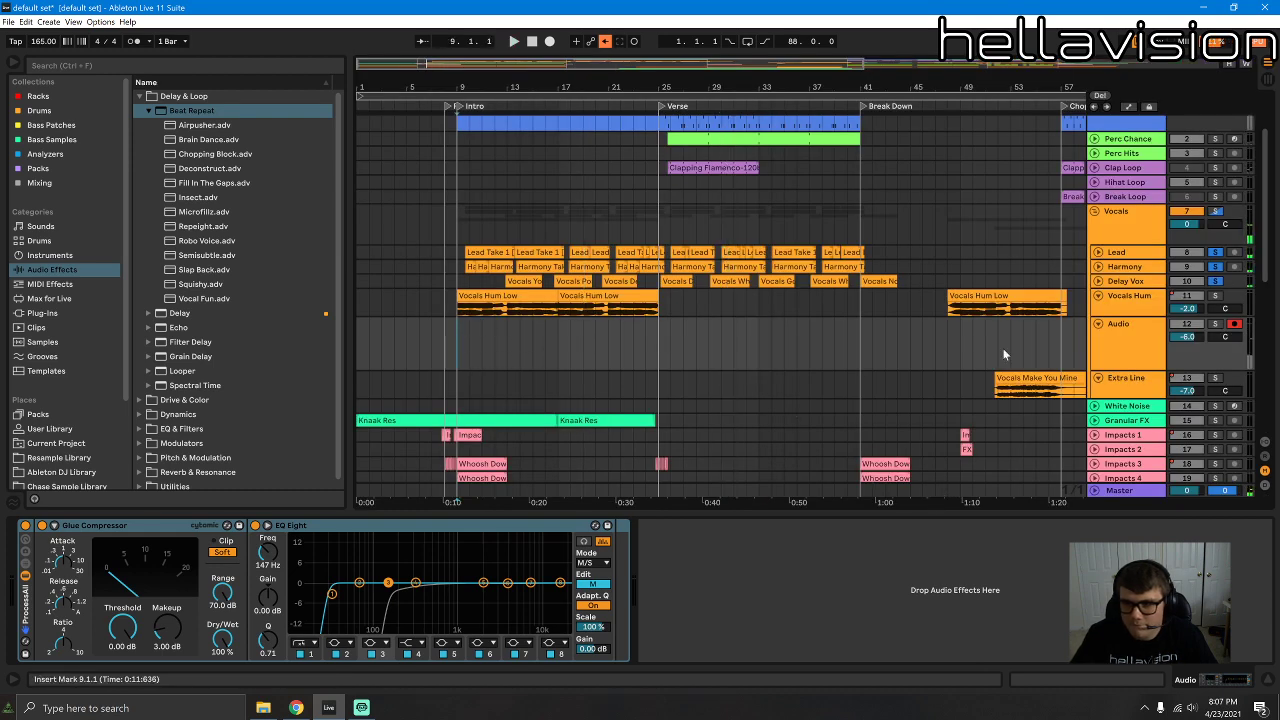
click(549, 41)
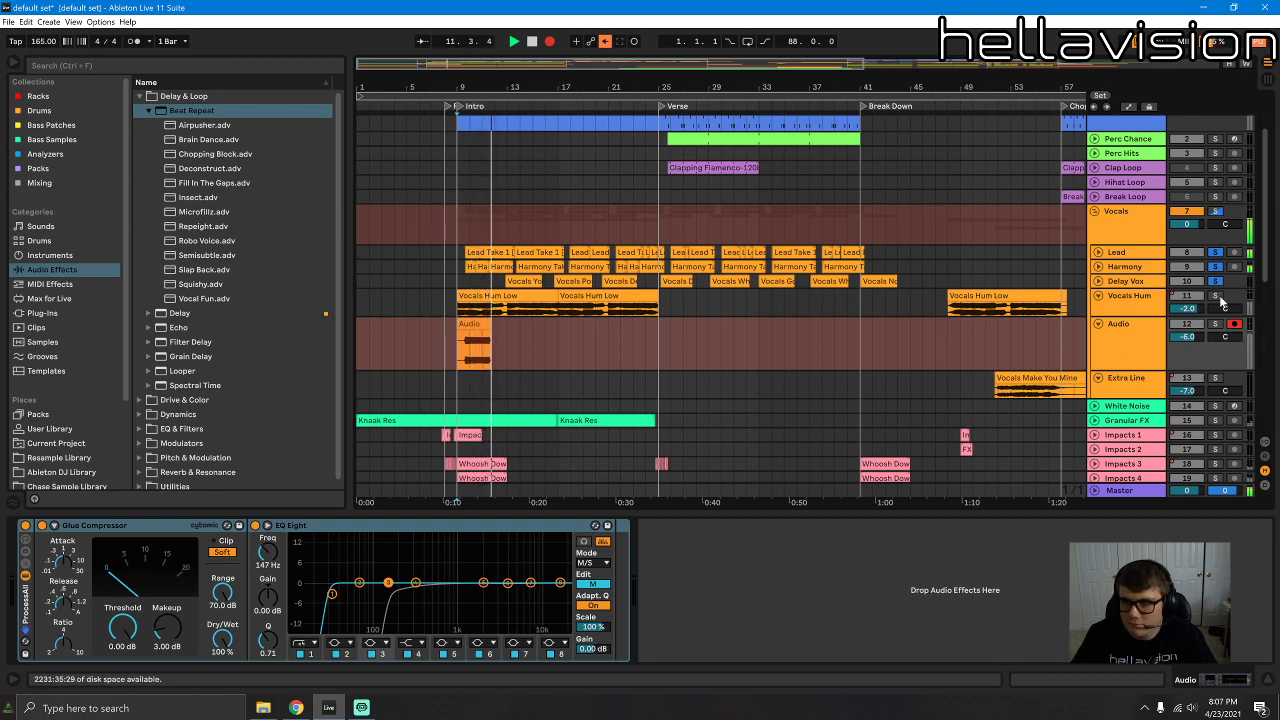
drag(710, 86, 922, 80)
drag(467, 87, 553, 87)
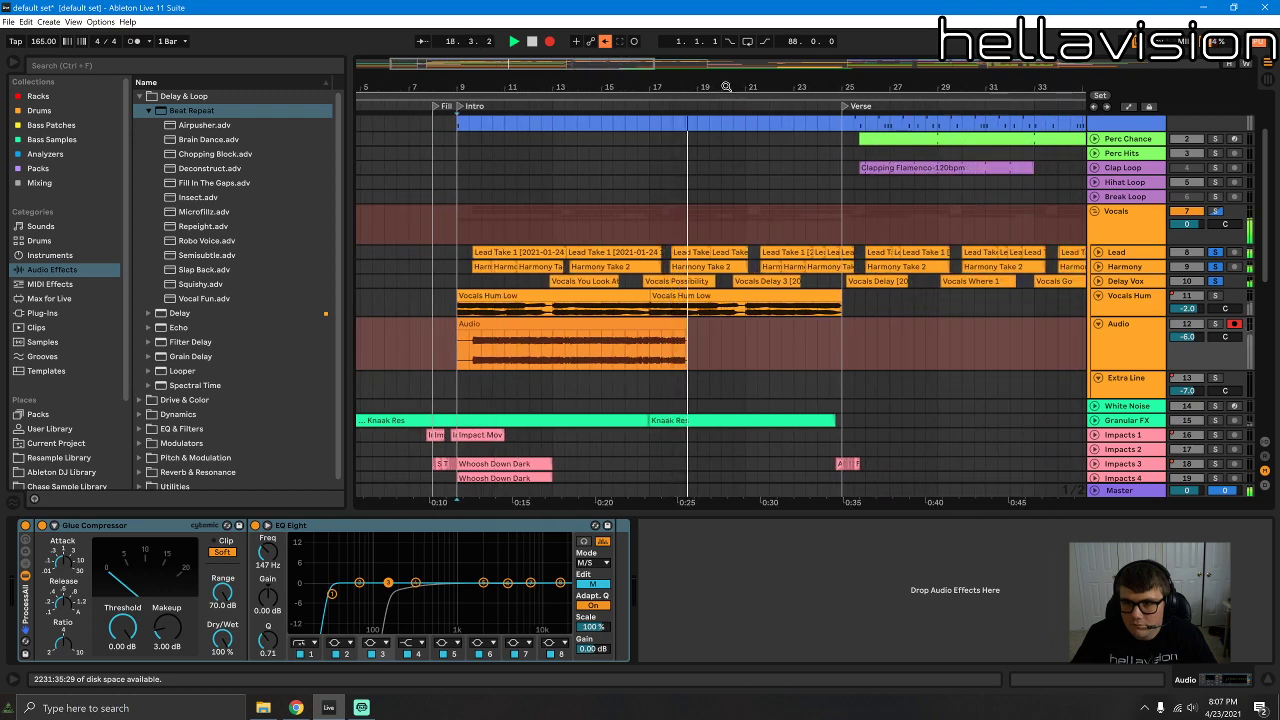
drag(726, 87, 695, 78)
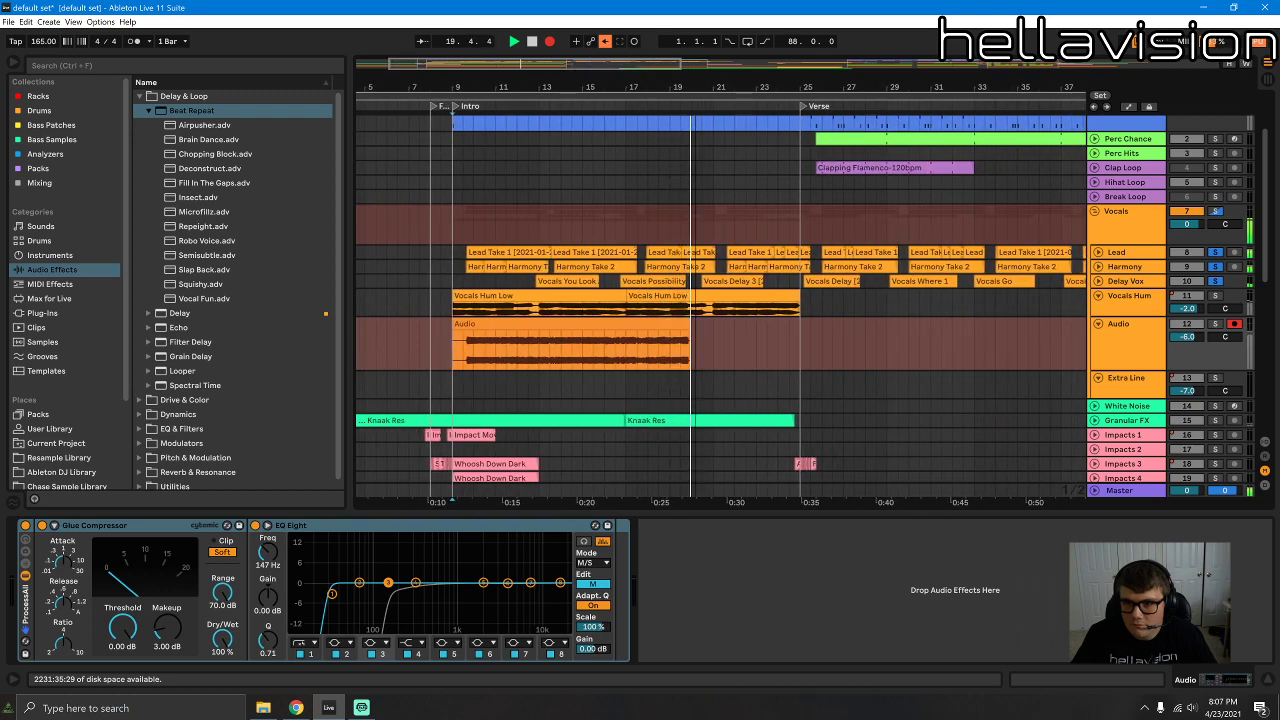
Step: Show the Delay device's on/off automation on the Vocals group and end the recording at bar 43, just past the Break Down marker
click(1131, 313)
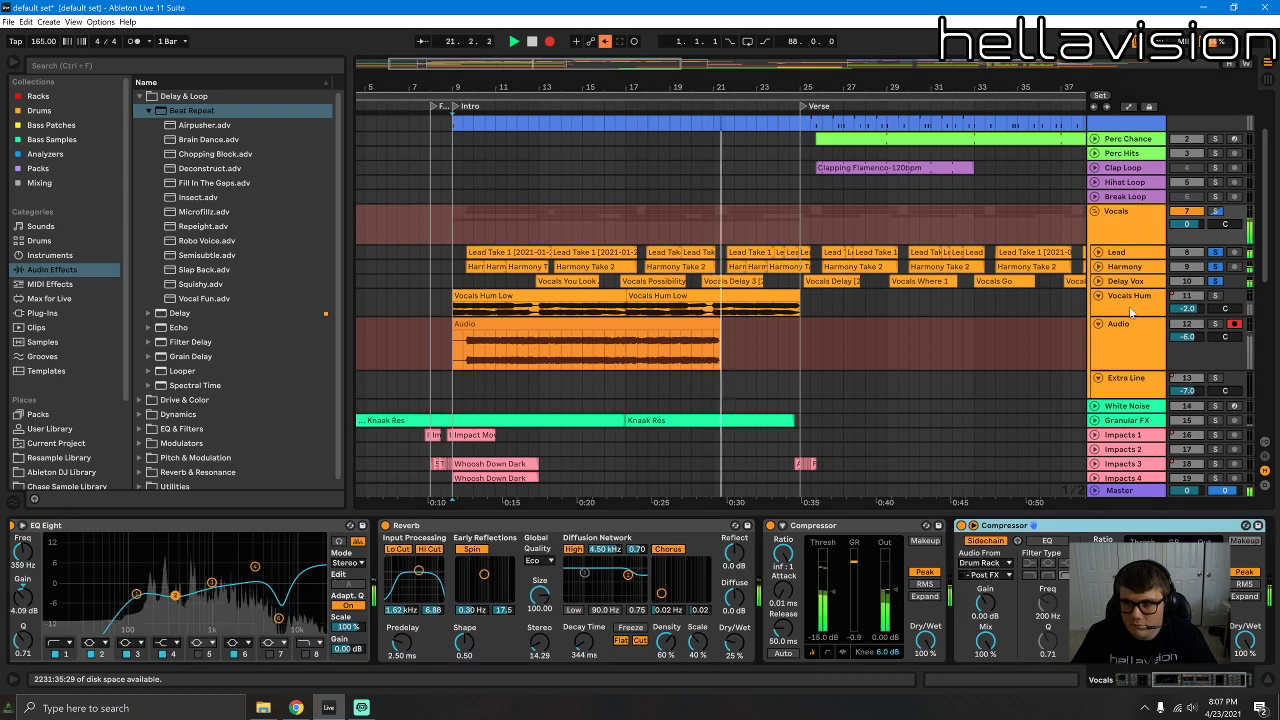
click(1202, 682)
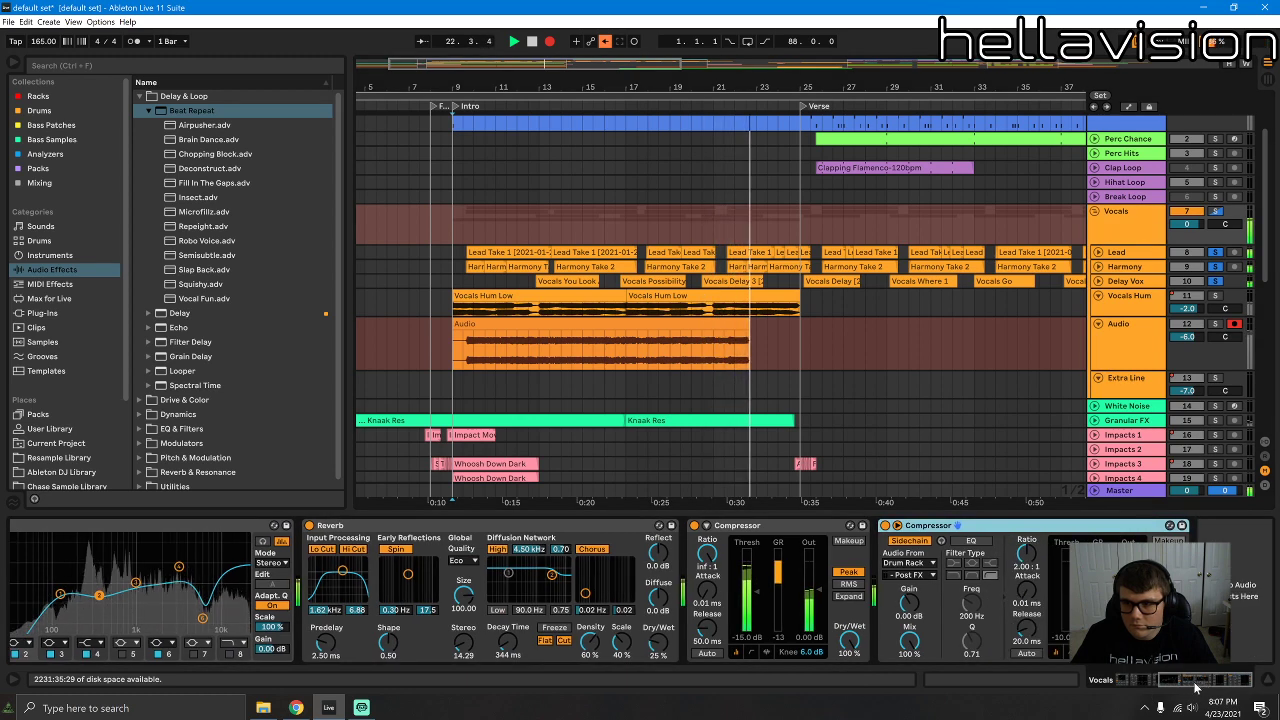
drag(1197, 685, 1143, 693)
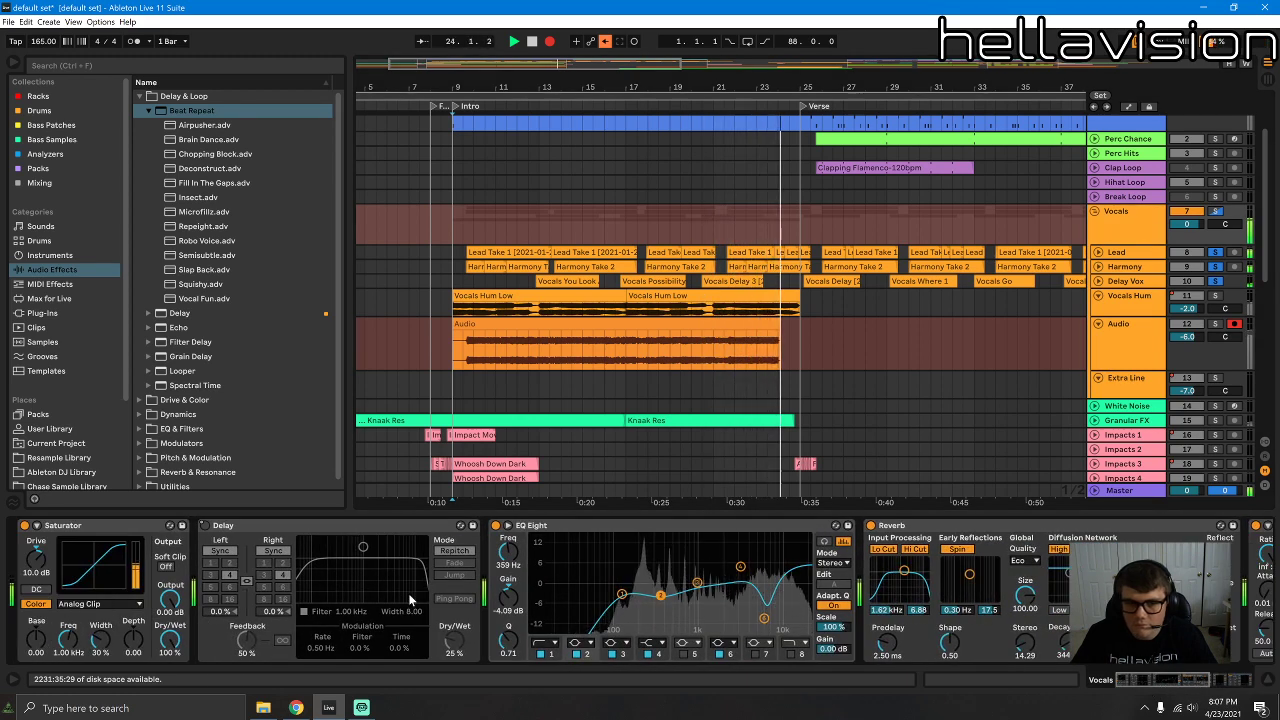
right_click(206, 525)
click(215, 530)
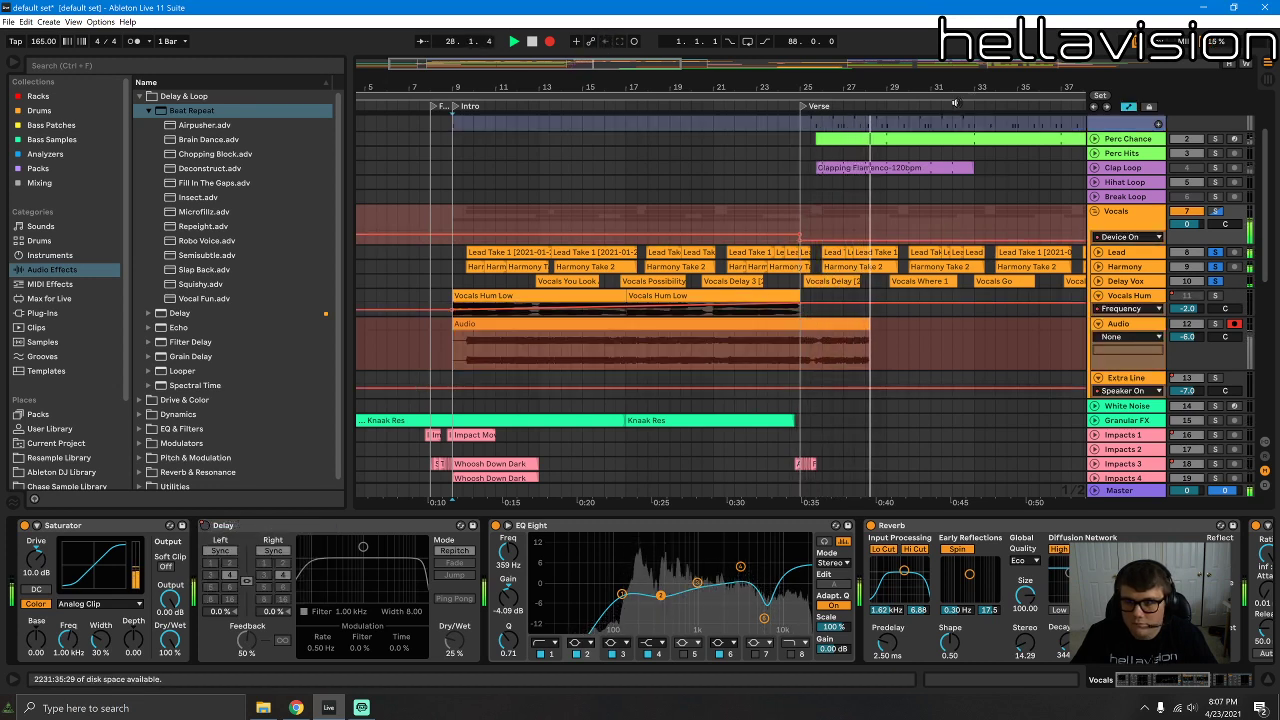
drag(893, 80, 893, 38)
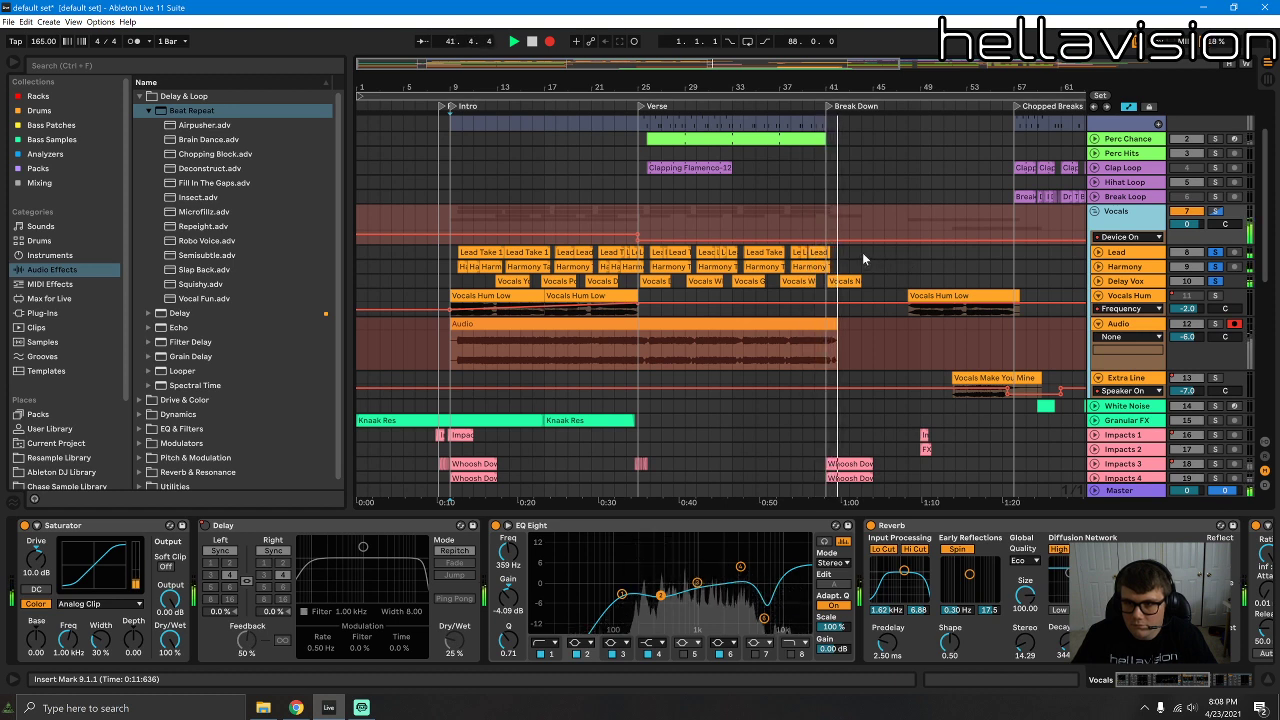
key(space)
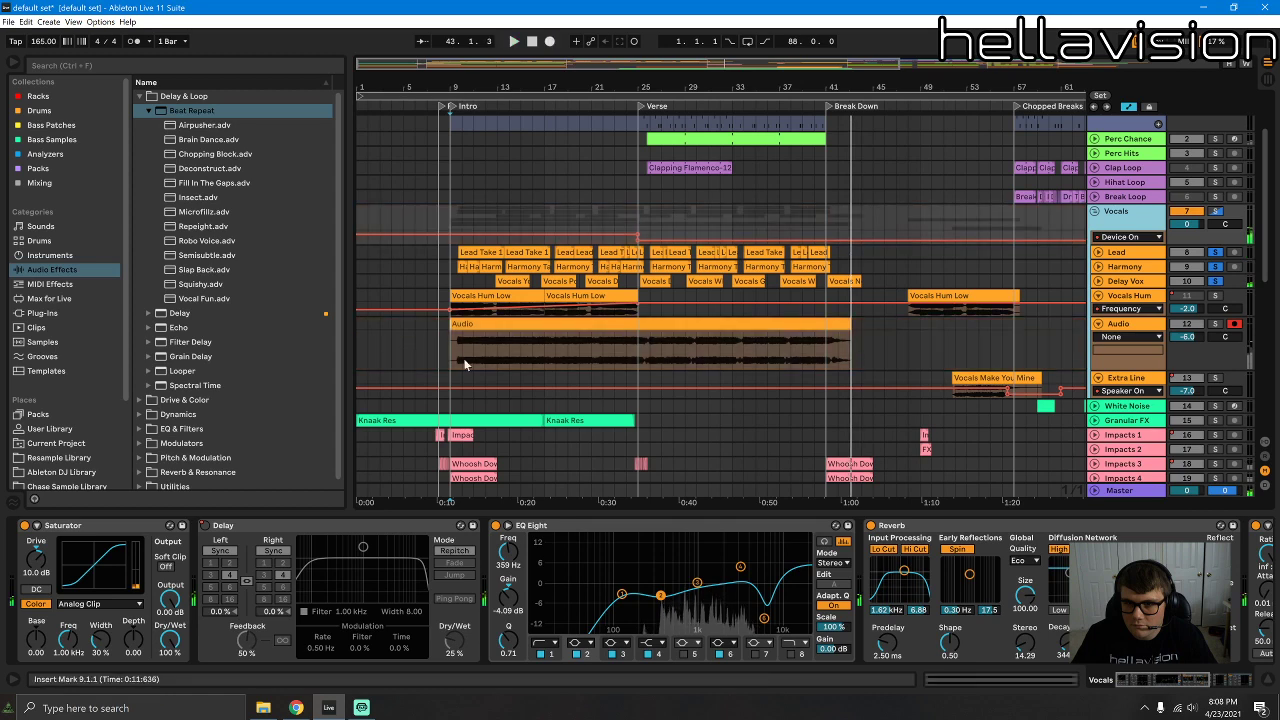
Step: Unsolo the original vocal tracks, solo the Audio track and play the resampled clip from bar 9
click(454, 334)
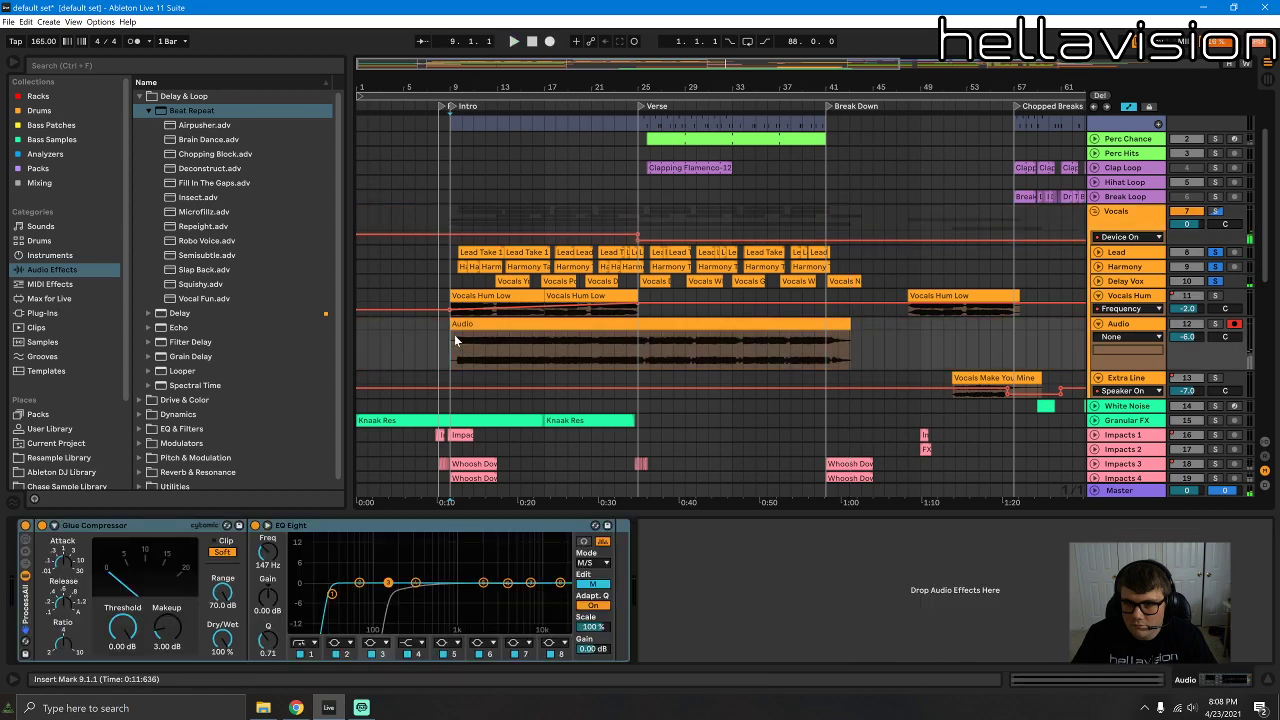
click(1215, 254)
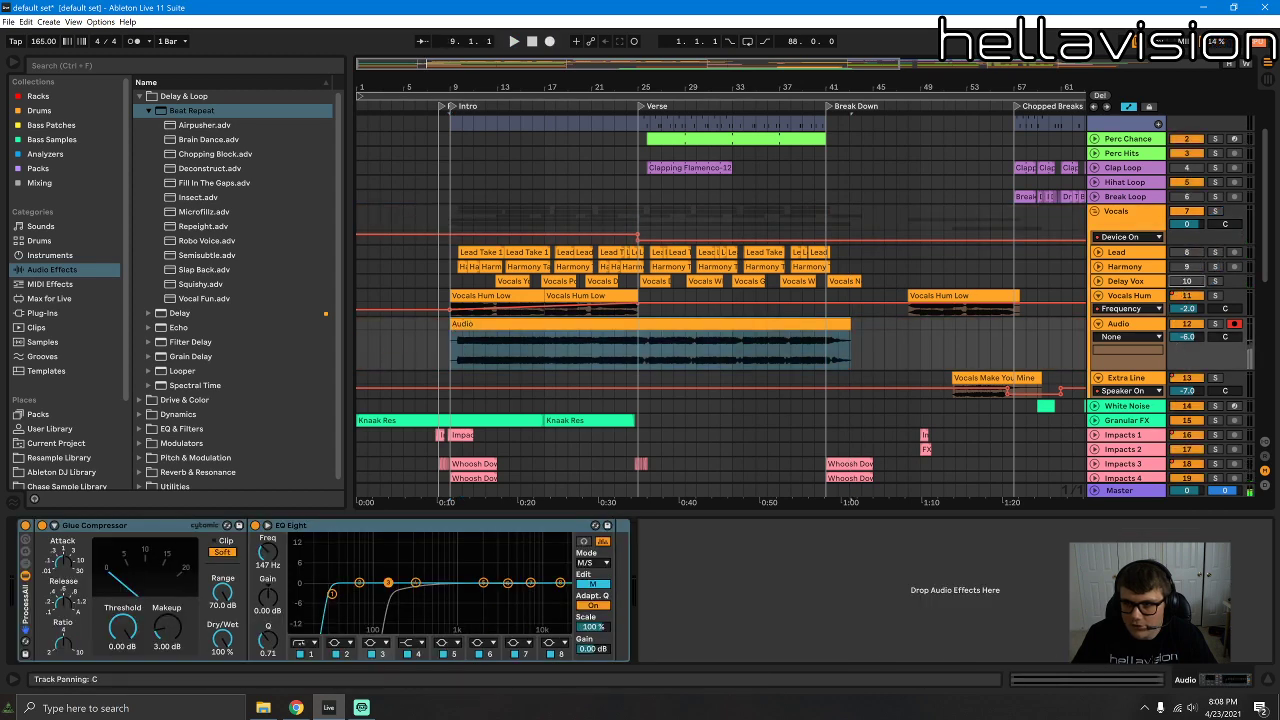
click(1225, 337)
click(1216, 324)
key(space)
key(space)
key(space)
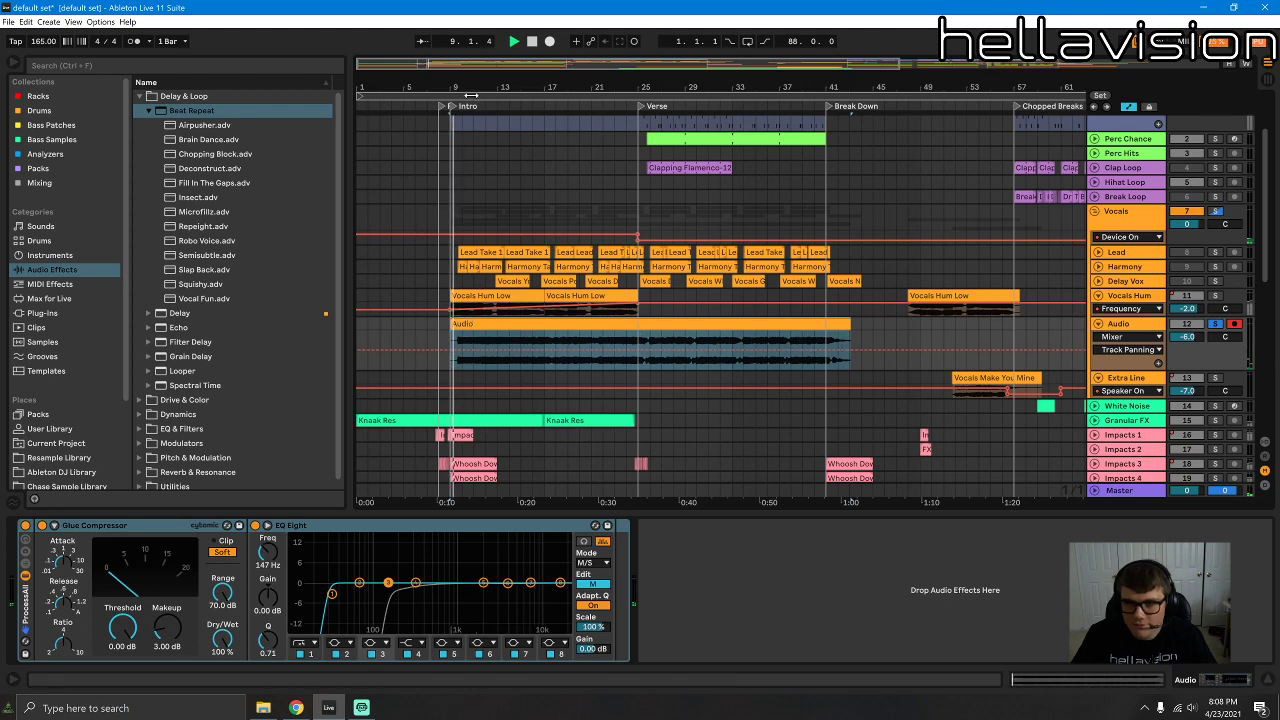
Step: Trim the start of the resampled clip to 9.3.4 and play it from there
drag(360, 96, 453, 150)
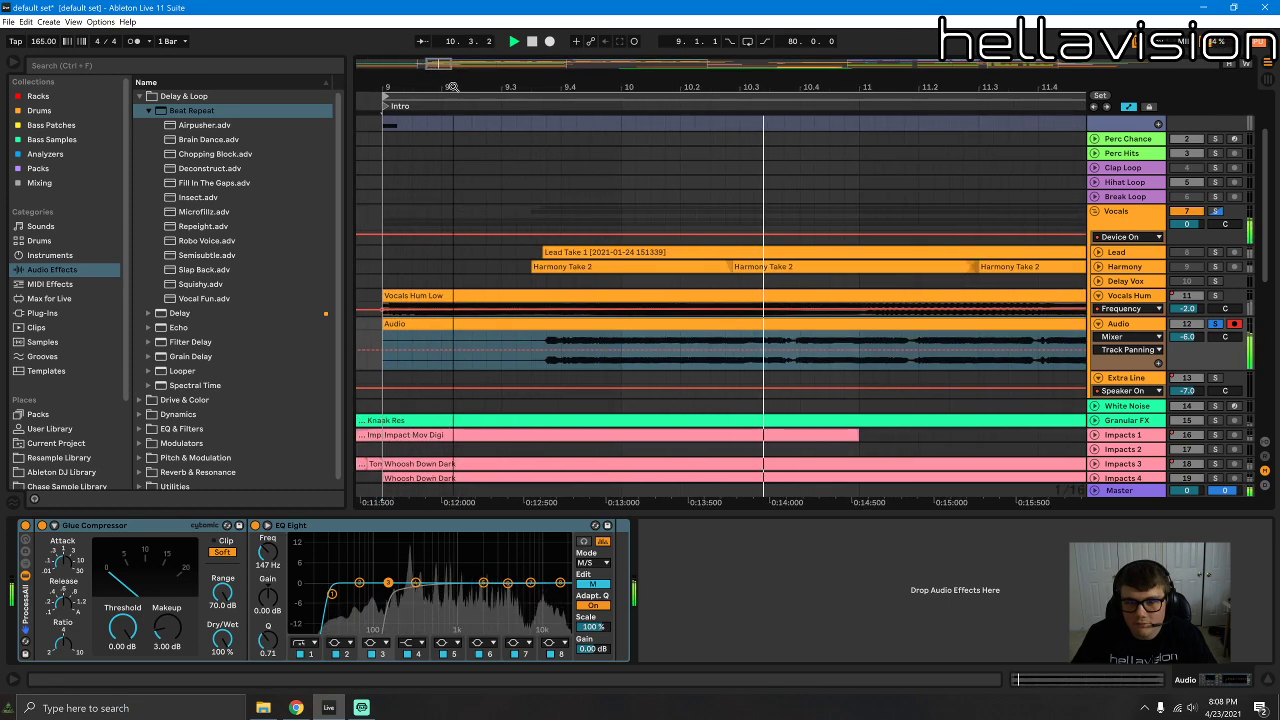
drag(383, 330, 541, 331)
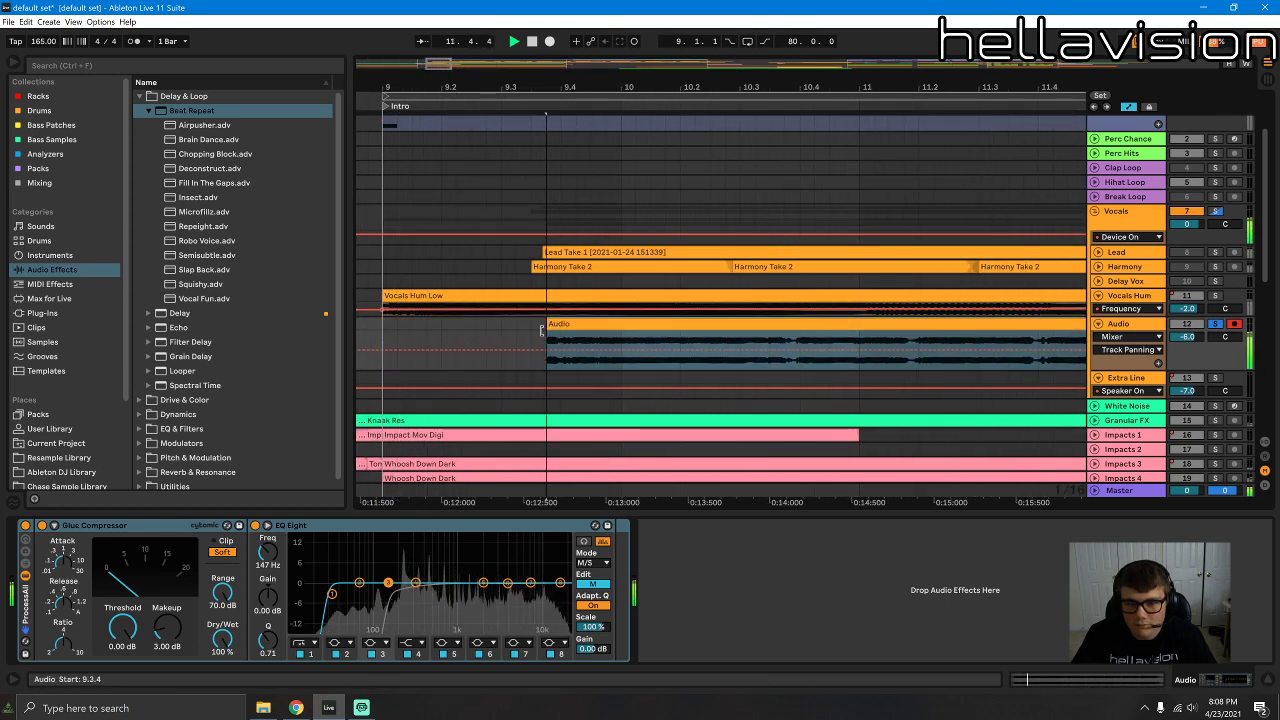
key(space)
key(space)
key(space)
key(space)
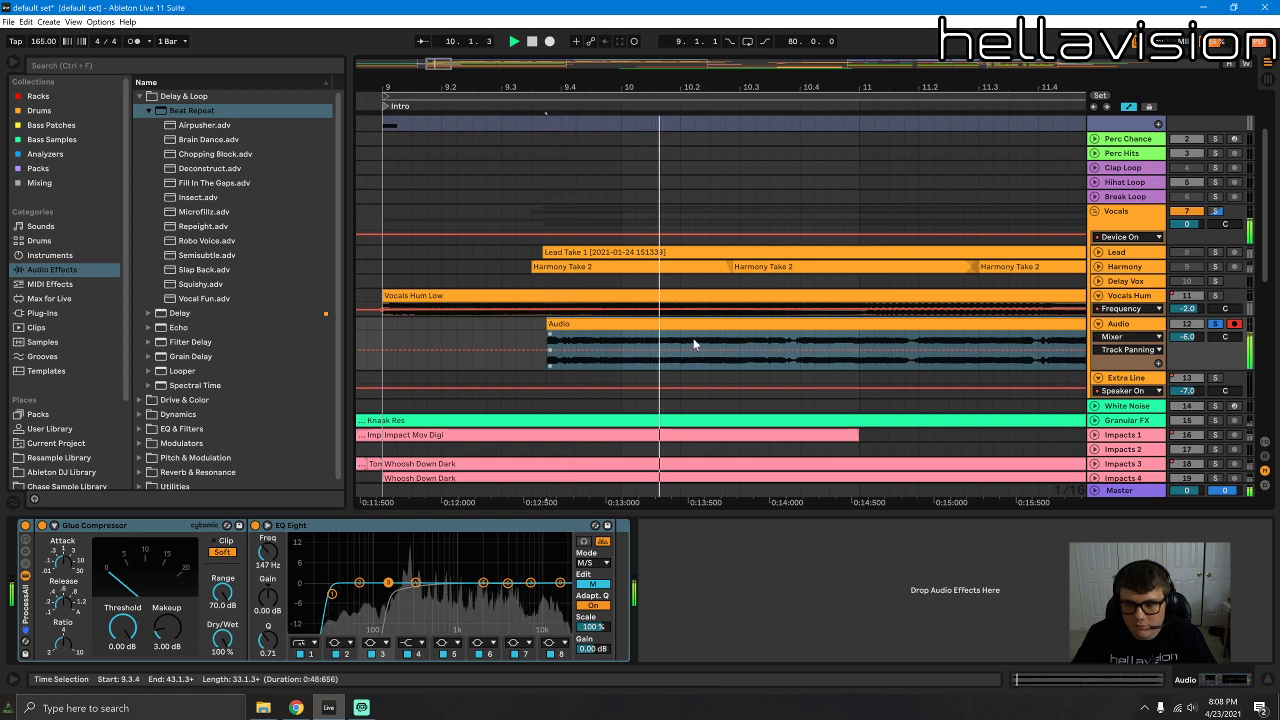
Step: Split the resampled clip at 10.2.1 and 10.2.3 and select the short slice between the cuts
key(space)
click(699, 341)
key(ctrl+e)
click(697, 326)
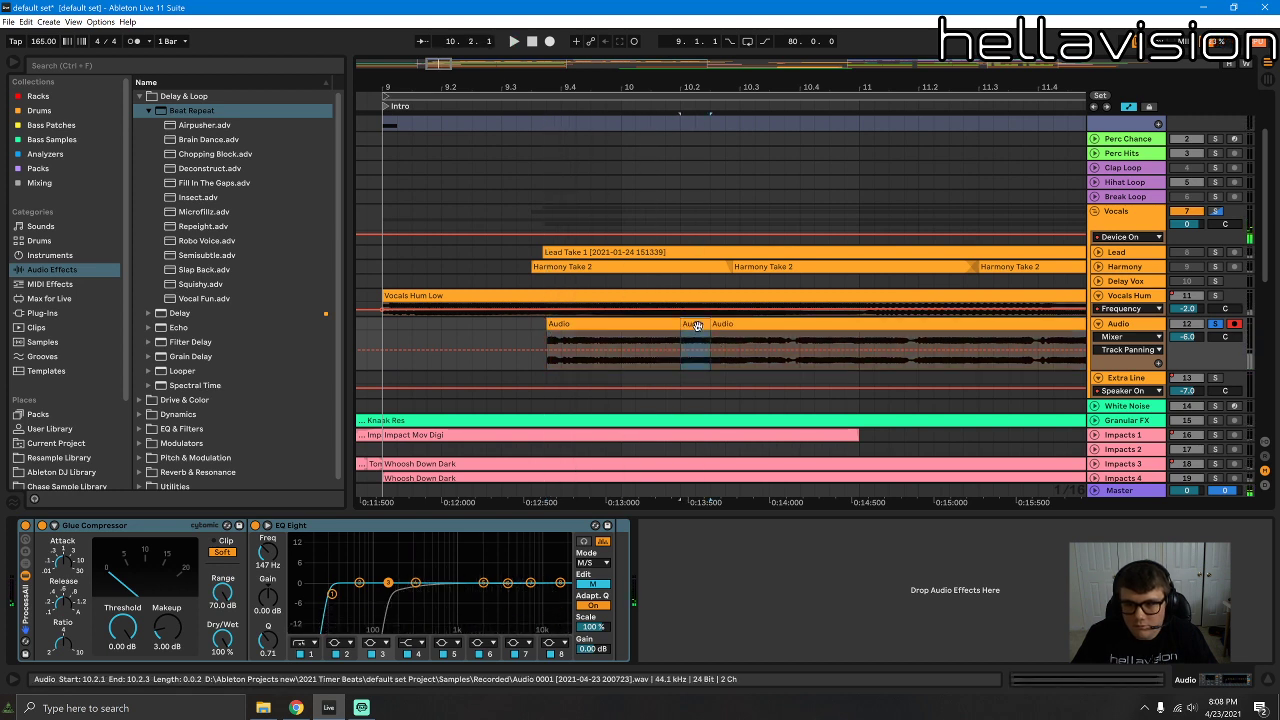
Step: Play the repeated slices from 9.3.3 and undo the last slice duplication
click(527, 327)
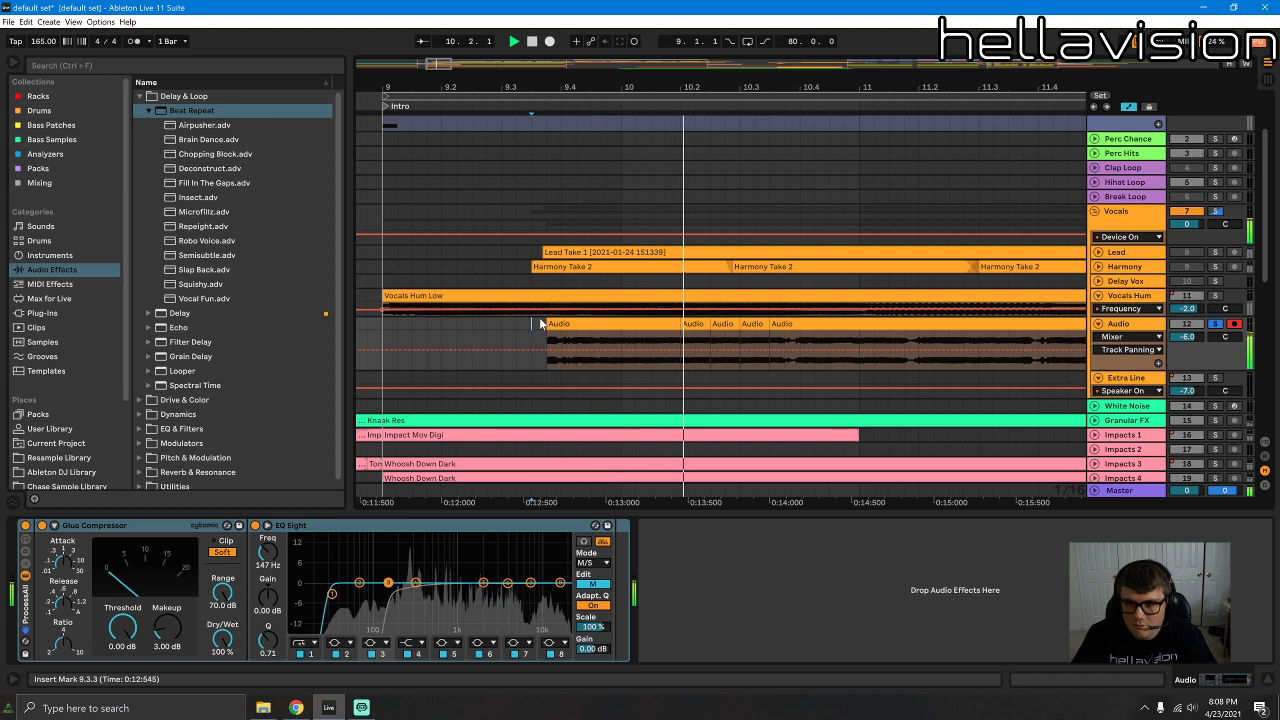
key(space)
key(ctrl+z)
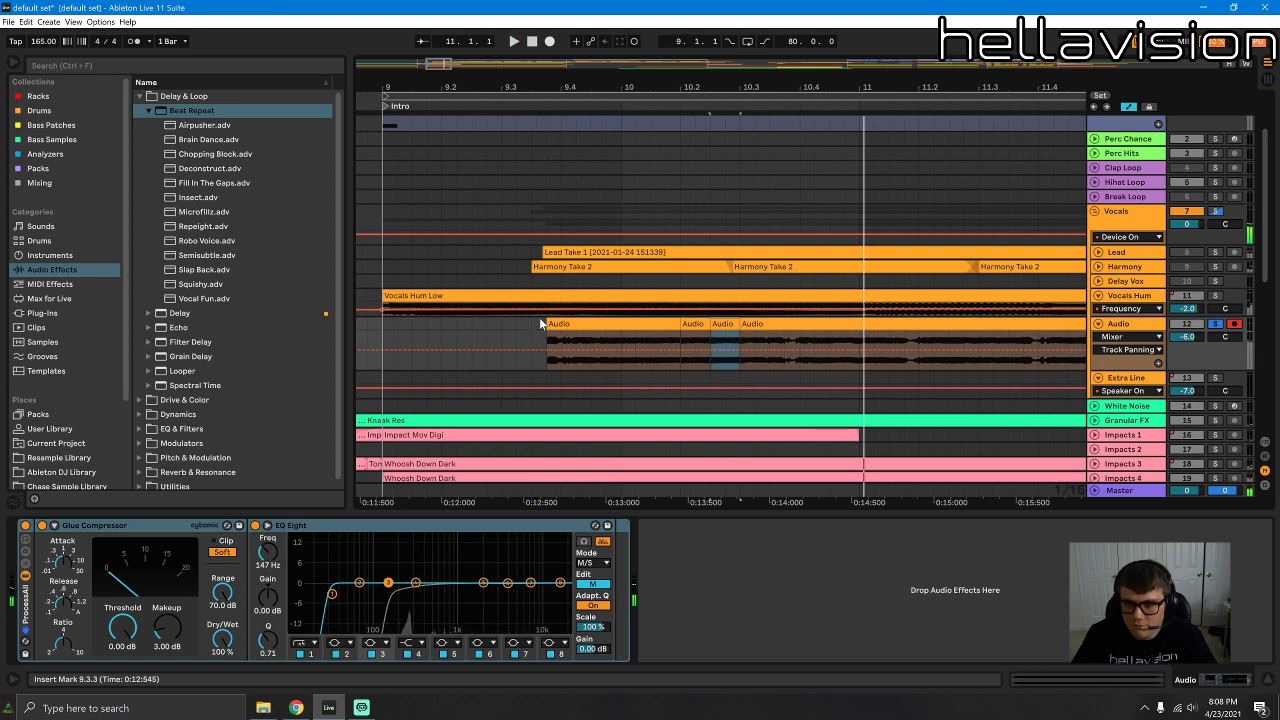
Step: Replay the chopped vocal from the first clip at 9.3.4 and stop just after the cut at 10.2.1
key(space)
click(559, 323)
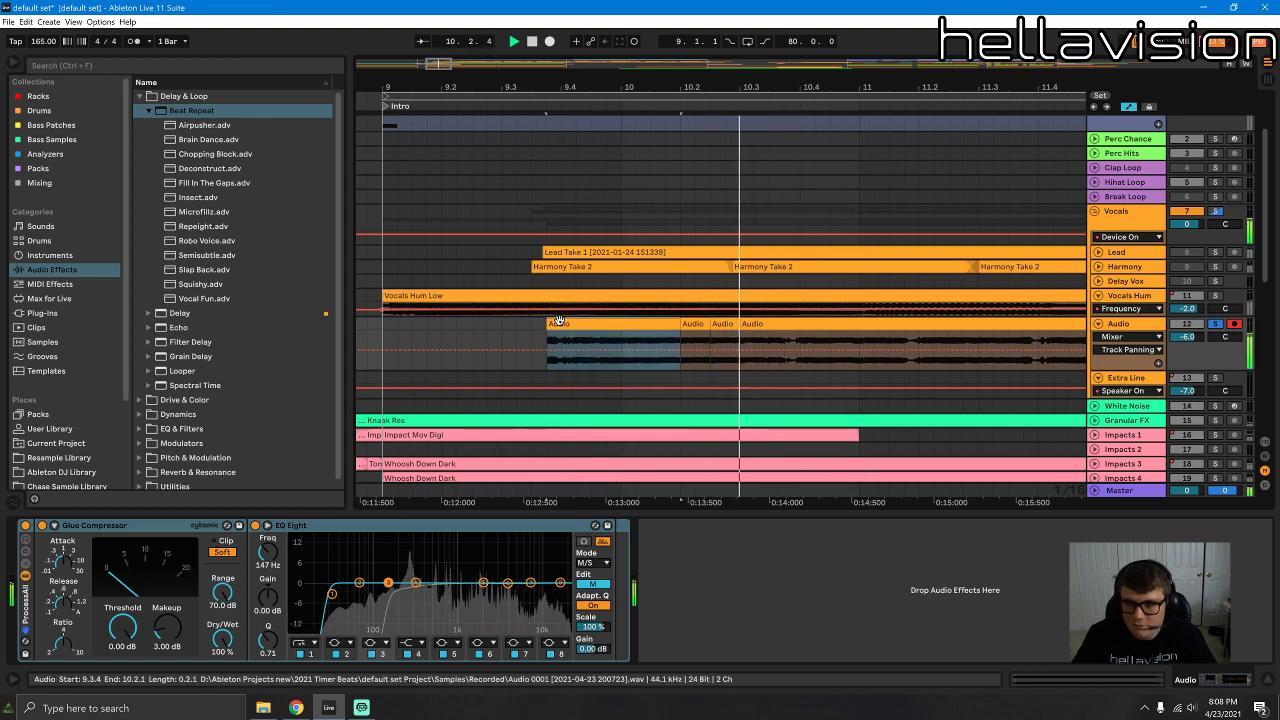
key(space)
key(space)
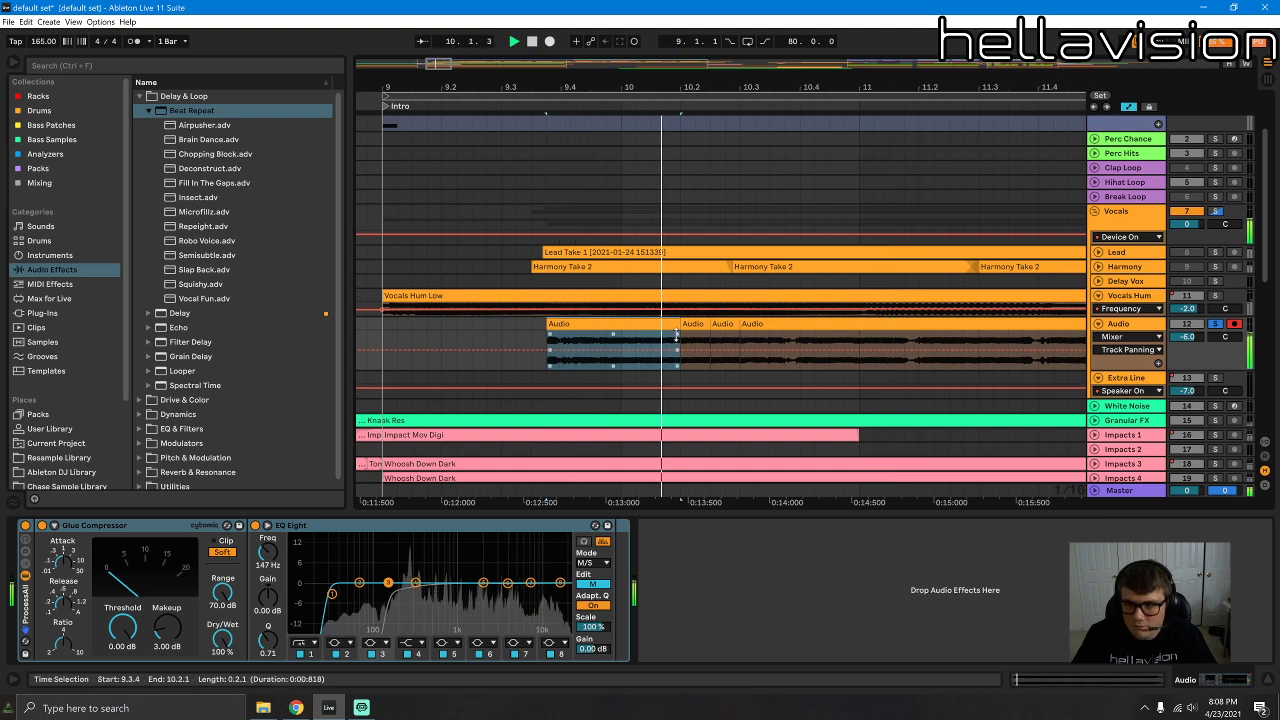
click(685, 338)
key(space)
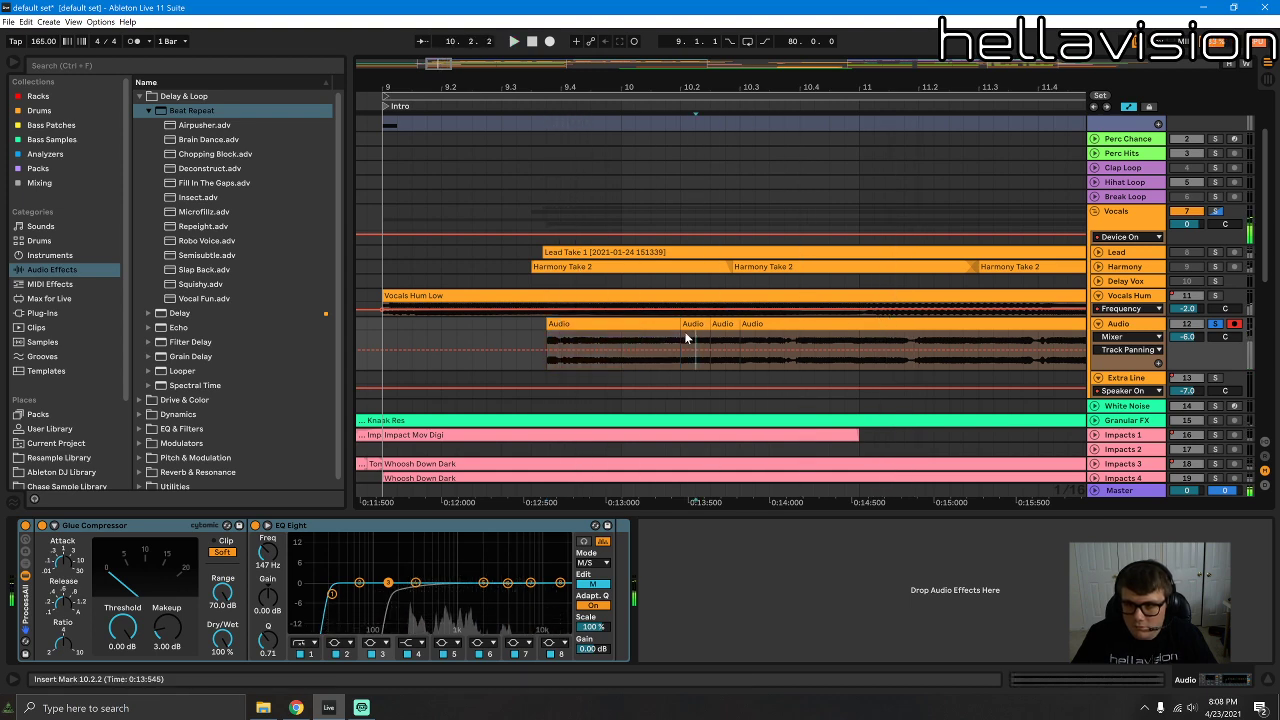
Step: Hide the automation lanes and enlarge the Audio track's height
click(1127, 107)
drag(1121, 370, 1121, 421)
scroll(760, 320, down, 1)
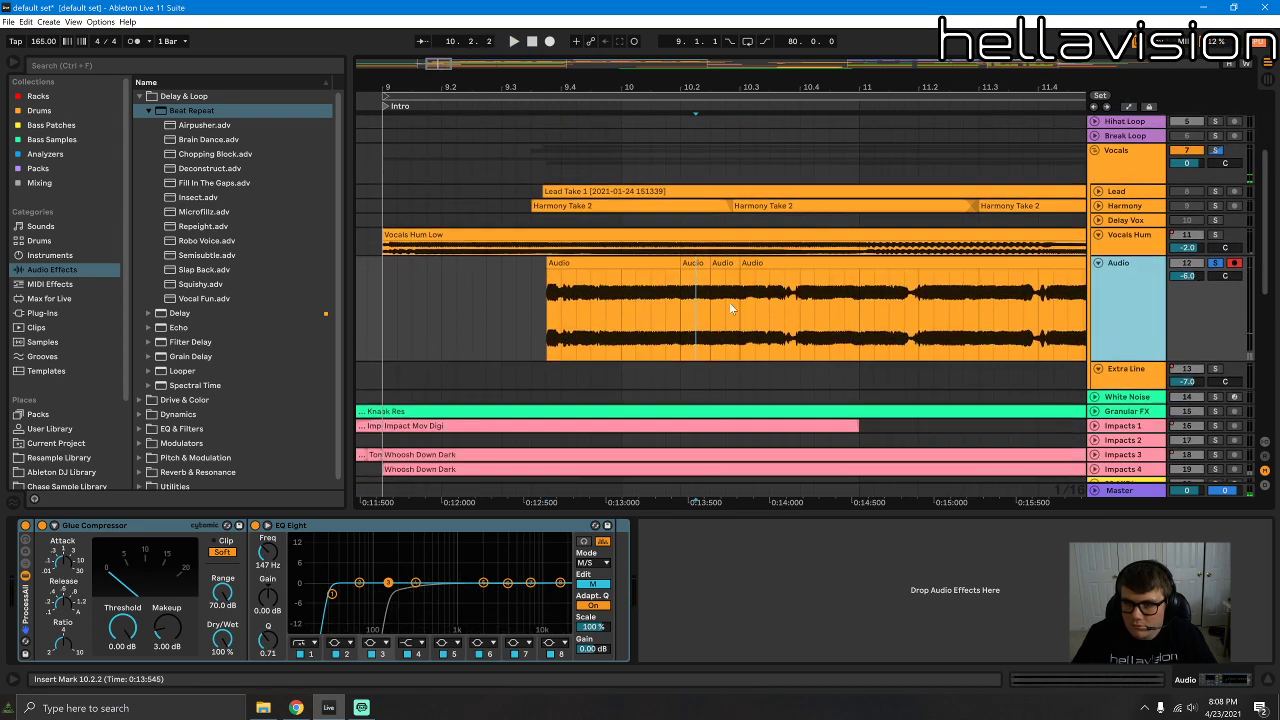
Step: Listen to the first clip on the enlarged Audio track, stopping around the cut at 10.2.1
key(space)
click(559, 275)
key(space)
key(space)
click(558, 264)
key(space)
key(space)
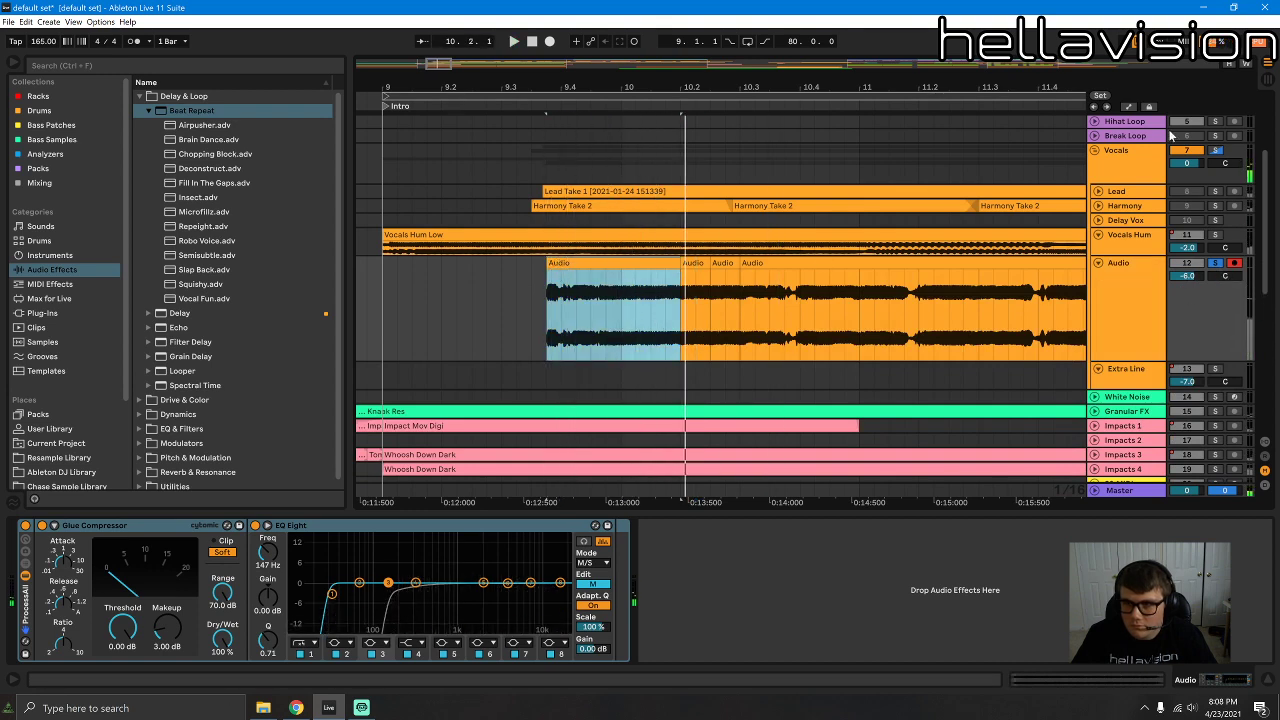
Step: Turn off the Reverb and delete the Delay device on the Vocals group, and play the chopped vocal
click(1142, 153)
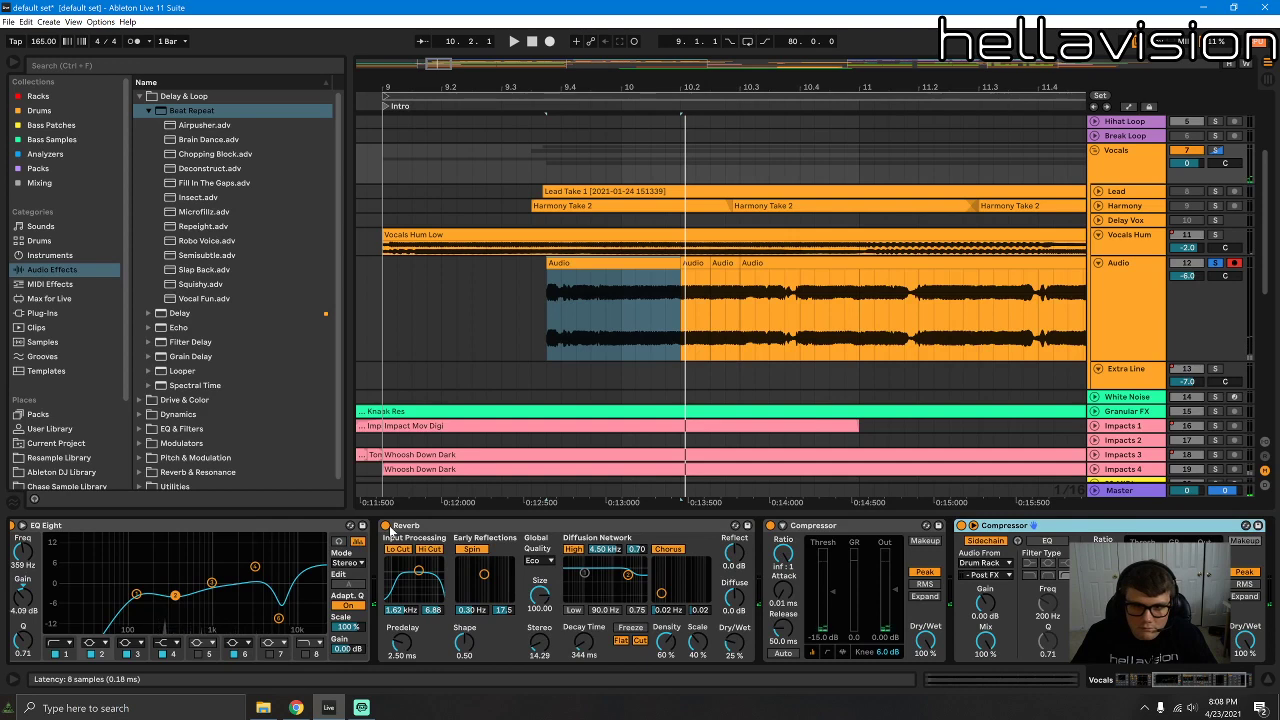
click(386, 526)
drag(1182, 681, 1125, 676)
right_click(284, 528)
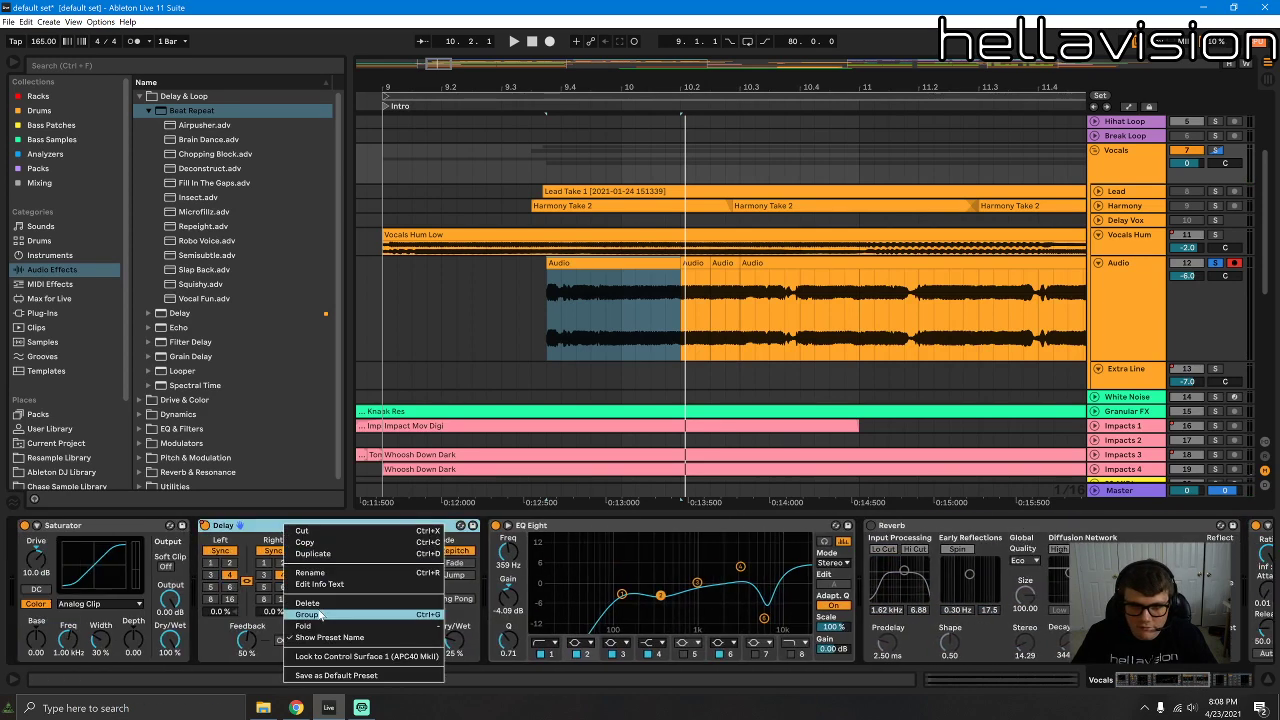
click(307, 603)
key(space)
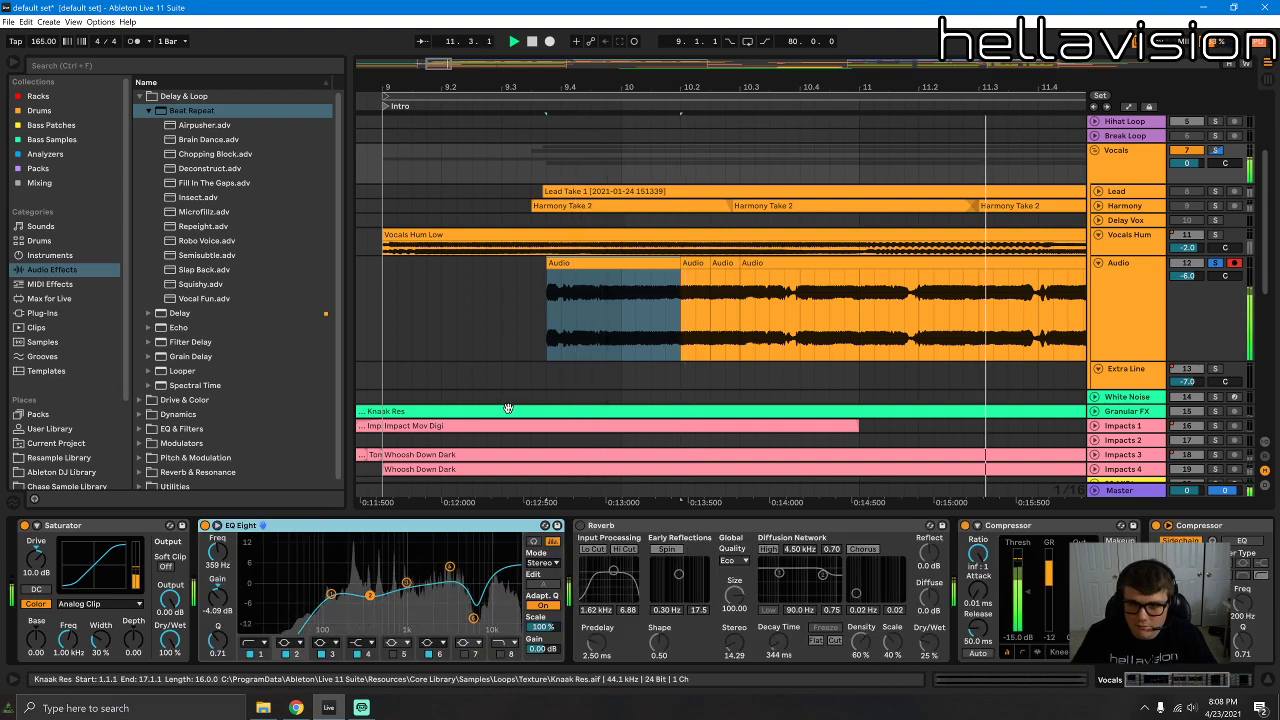
Step: Shorten the slice starting at 10.2.1 to end at 10.2.2 and play the chopped vocal from 9.3.3
click(620, 275)
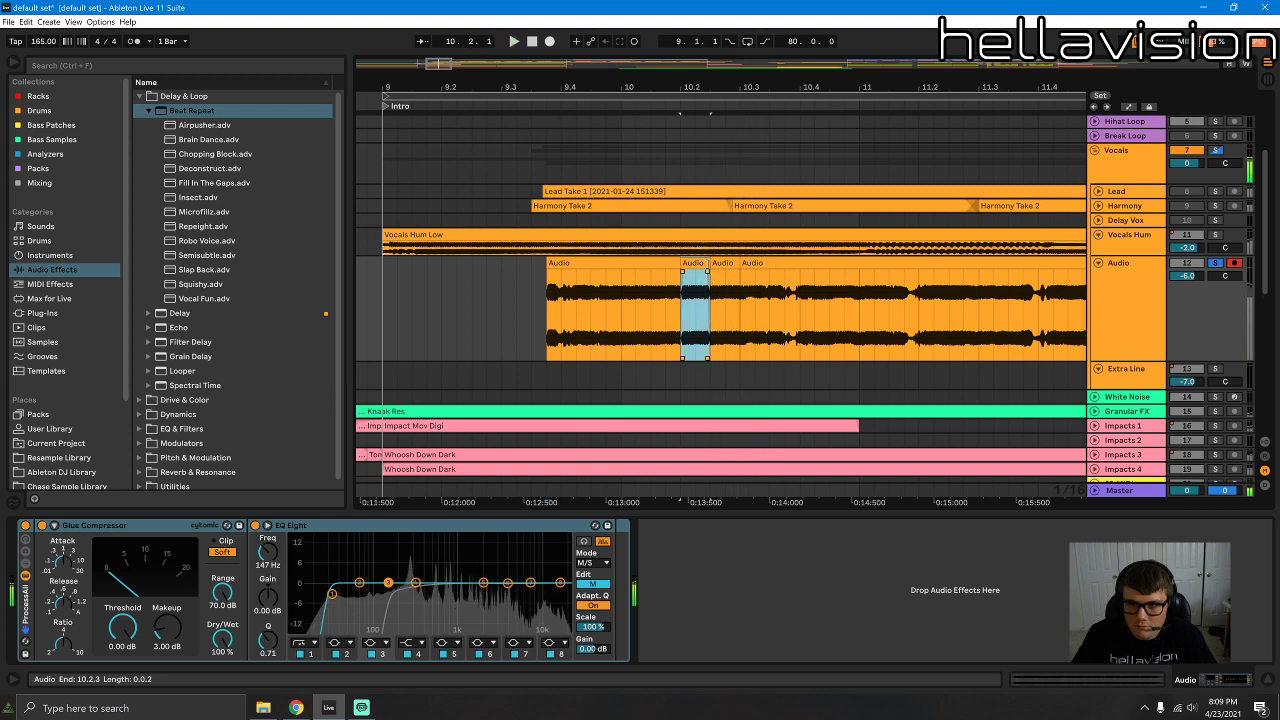
drag(709, 268, 698, 265)
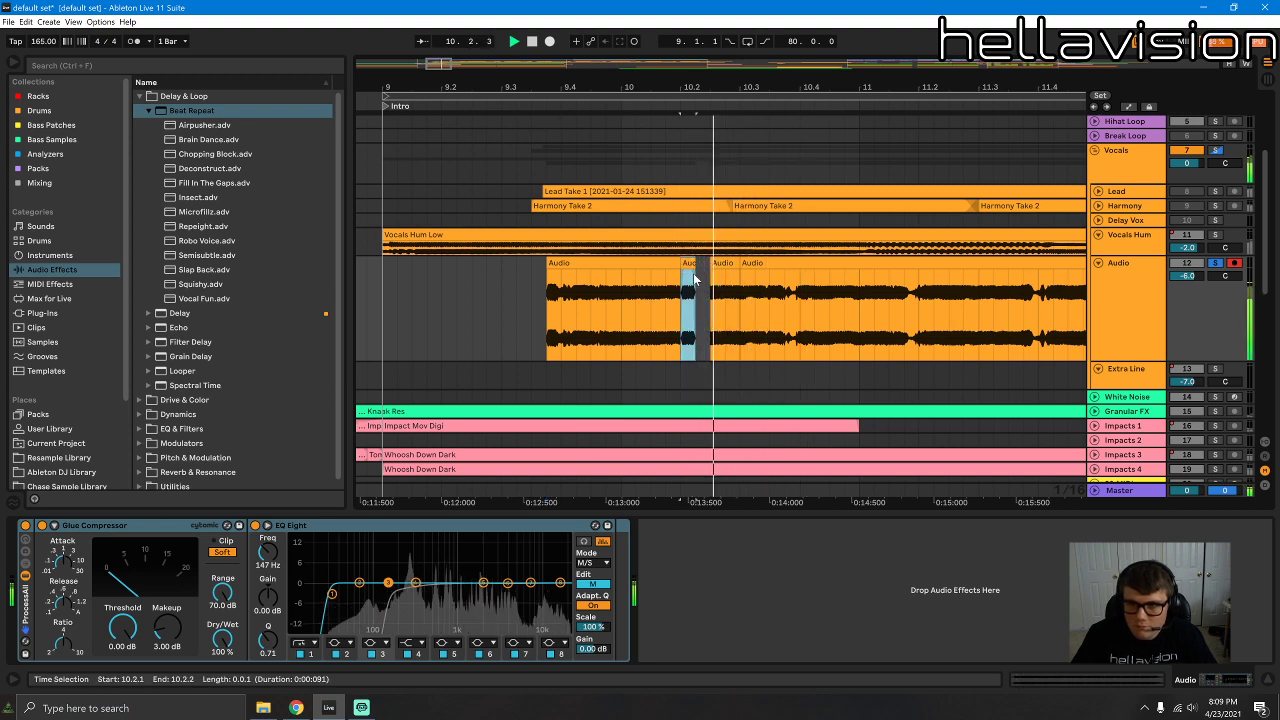
click(532, 268)
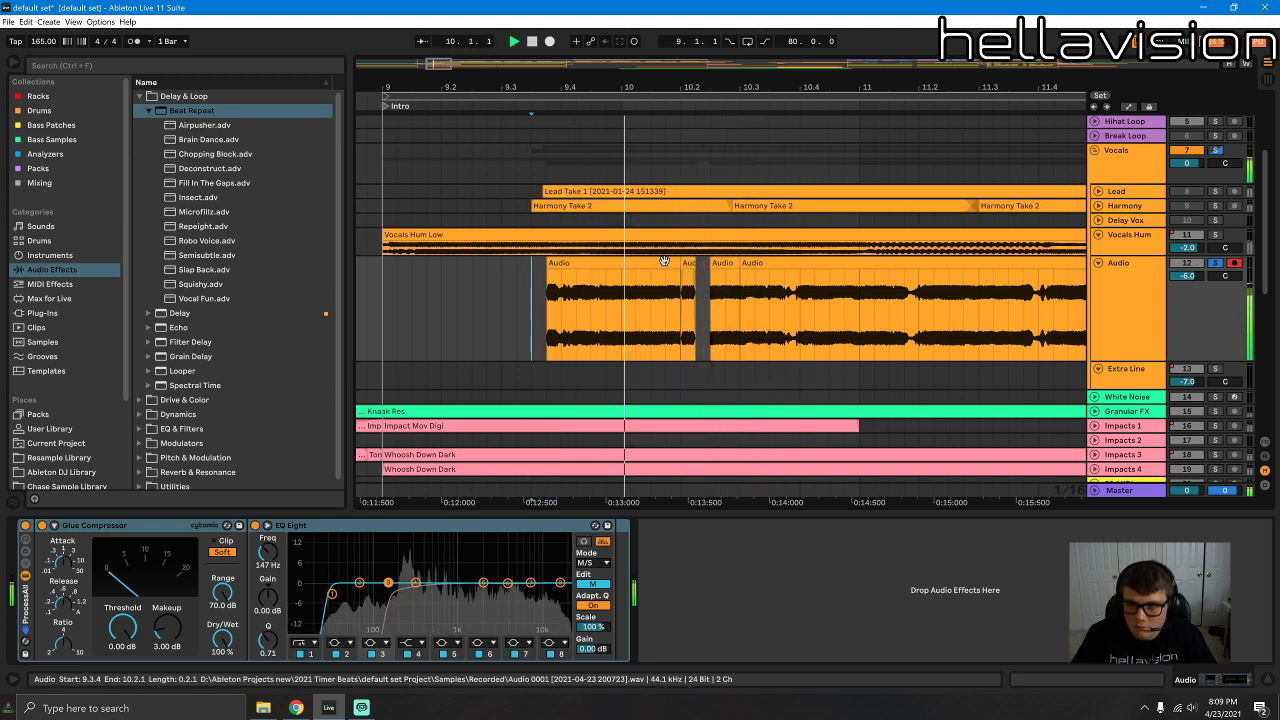
key(space)
key(space)
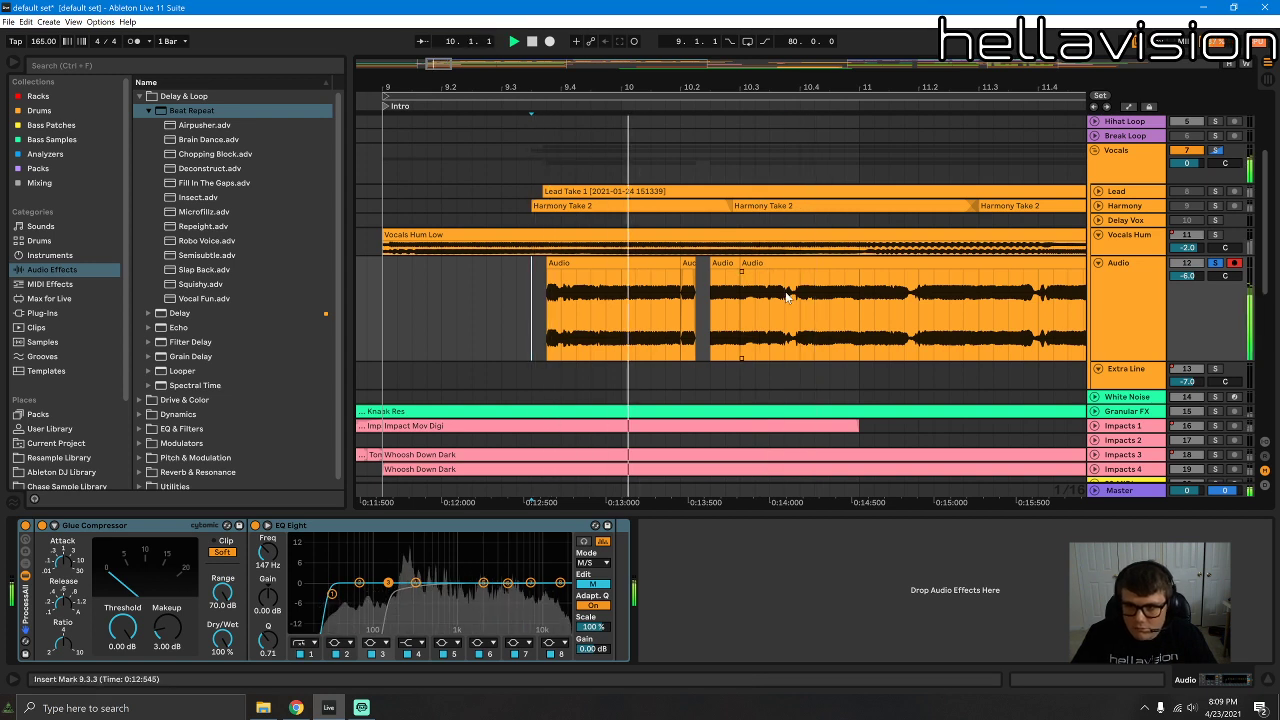
Step: Split the clip on the Audio track at 10.4.1 and play the chopped vocal from the first slice
click(796, 295)
key(ctrl+e)
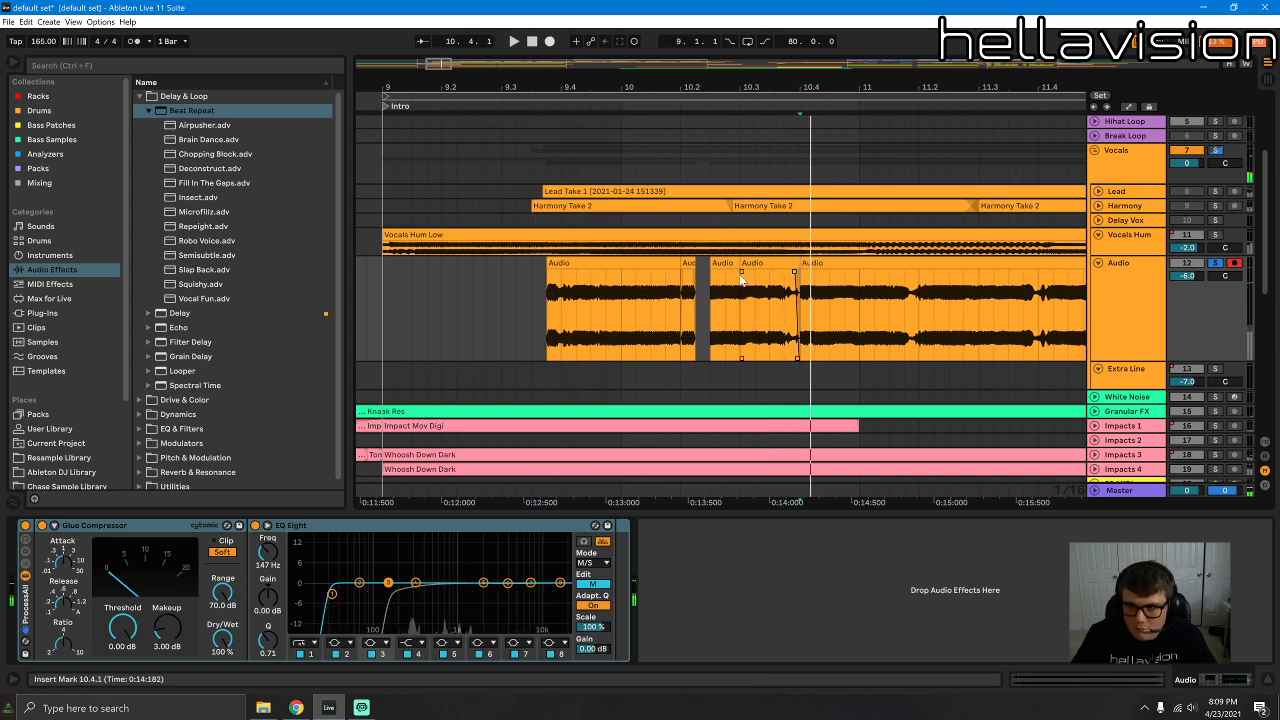
click(529, 282)
key(space)
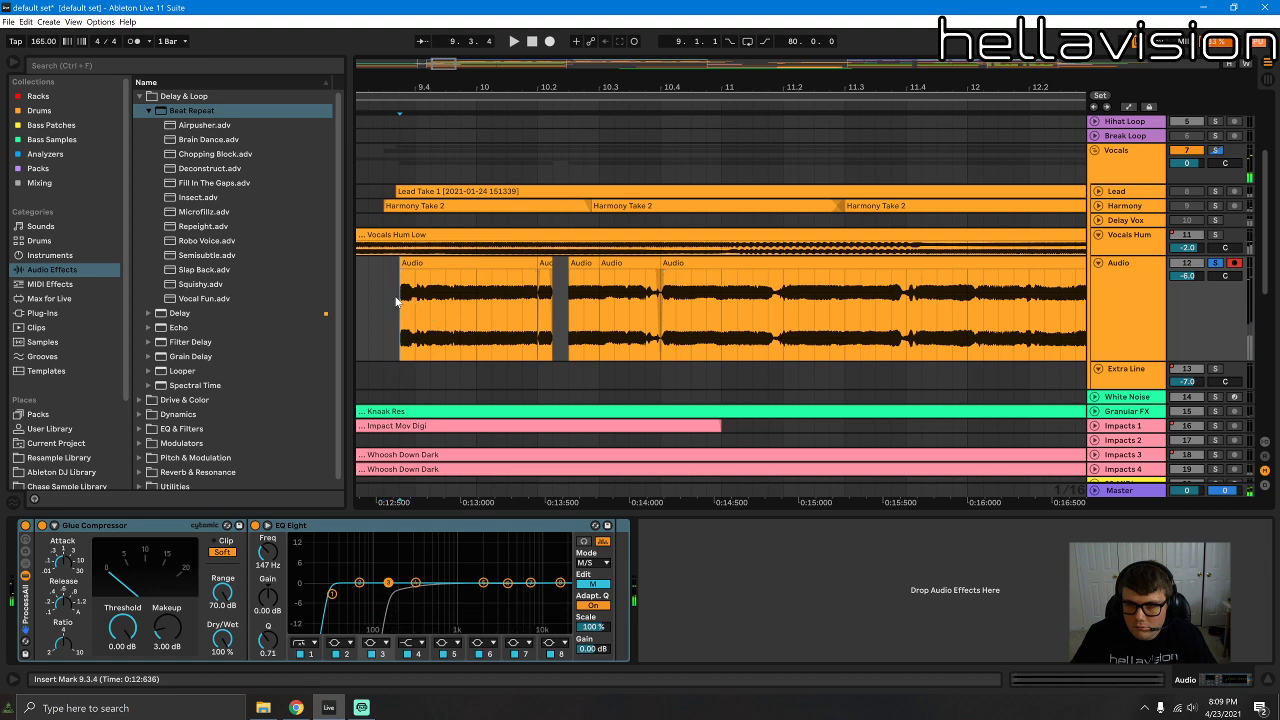
Step: Duplicate the slice between 10.2.3 and 10.3.1 directly after itself and play the result from 10.1.1
click(591, 263)
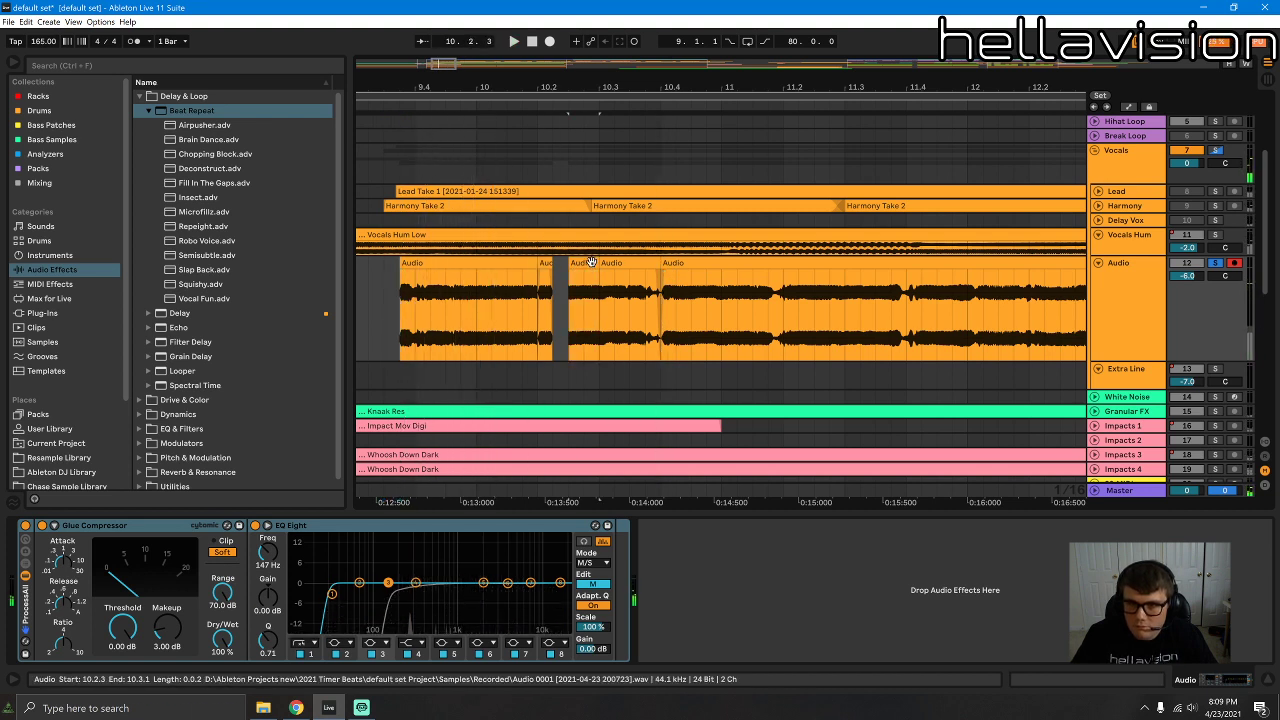
click(476, 278)
key(space)
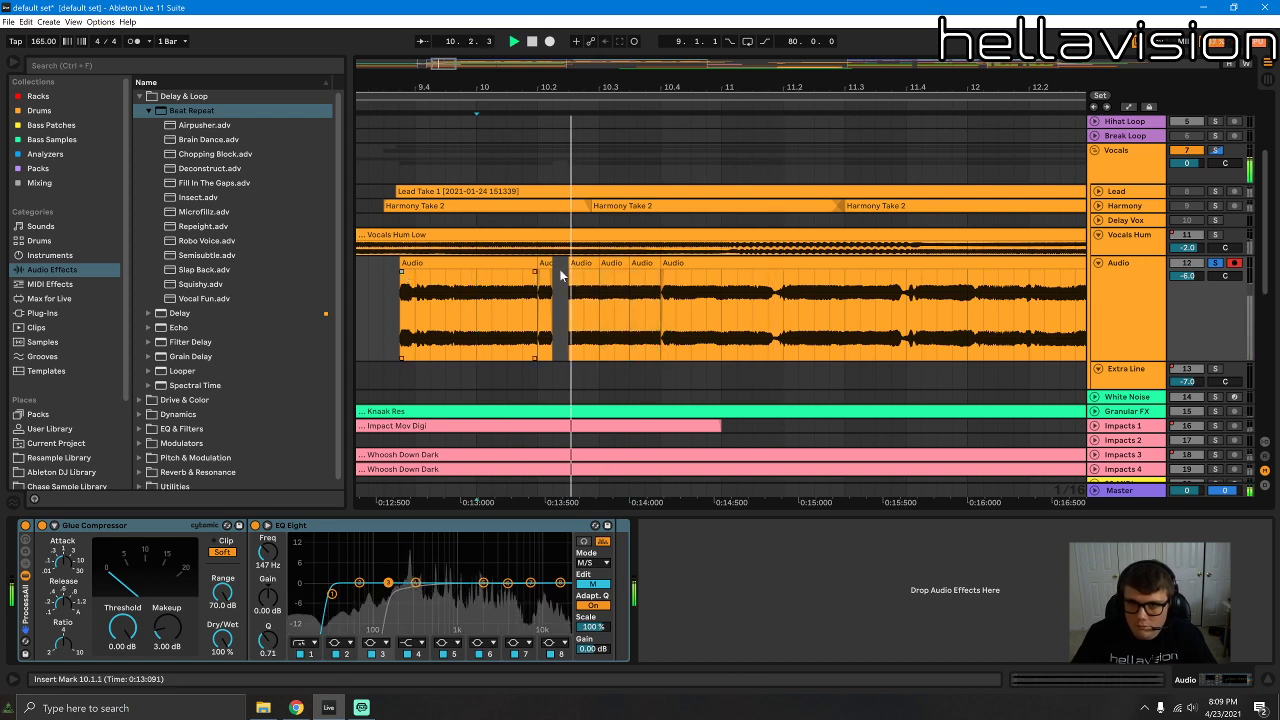
Step: Extend the slice starting at 10.2.1 to end at 10.2.3, closing the gap, and play the chopped vocal
drag(546, 264, 569, 265)
key(space)
key(ctrl+z)
key(space)
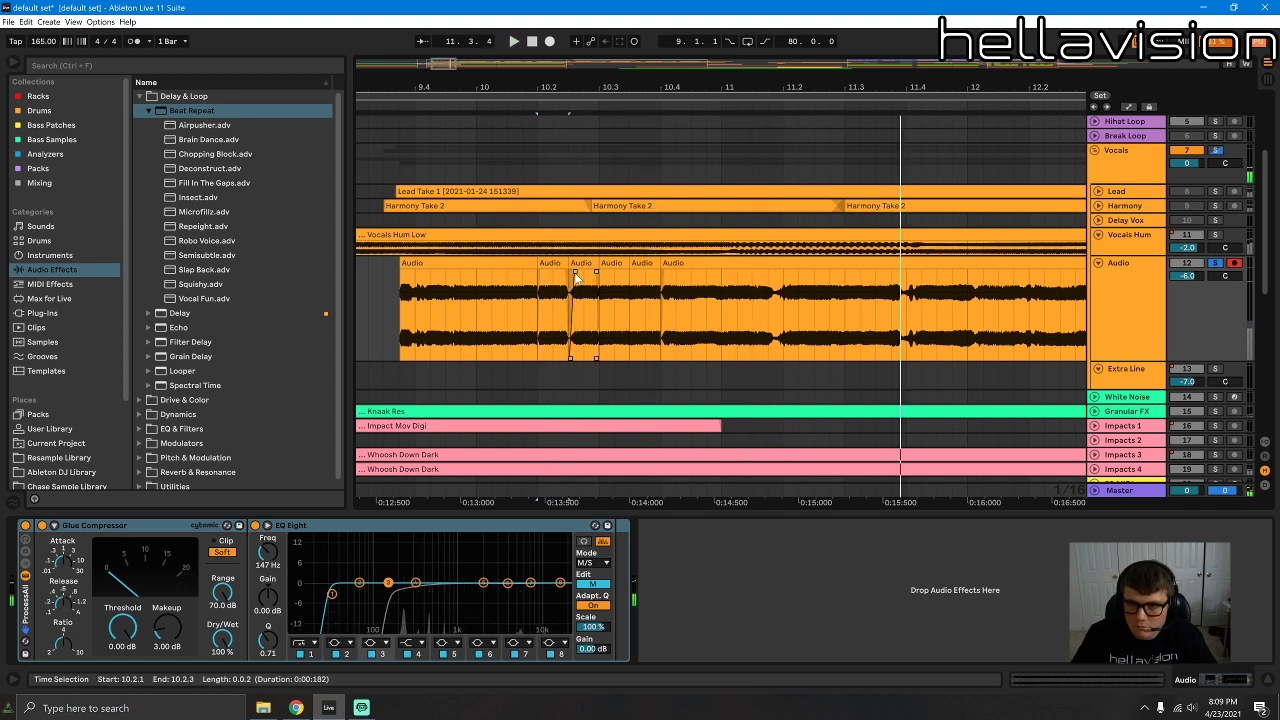
key(space)
click(483, 265)
Step: Extend the first clip on the Audio track over the small slices up to 10.4.1 and play it
drag(564, 87, 597, 56)
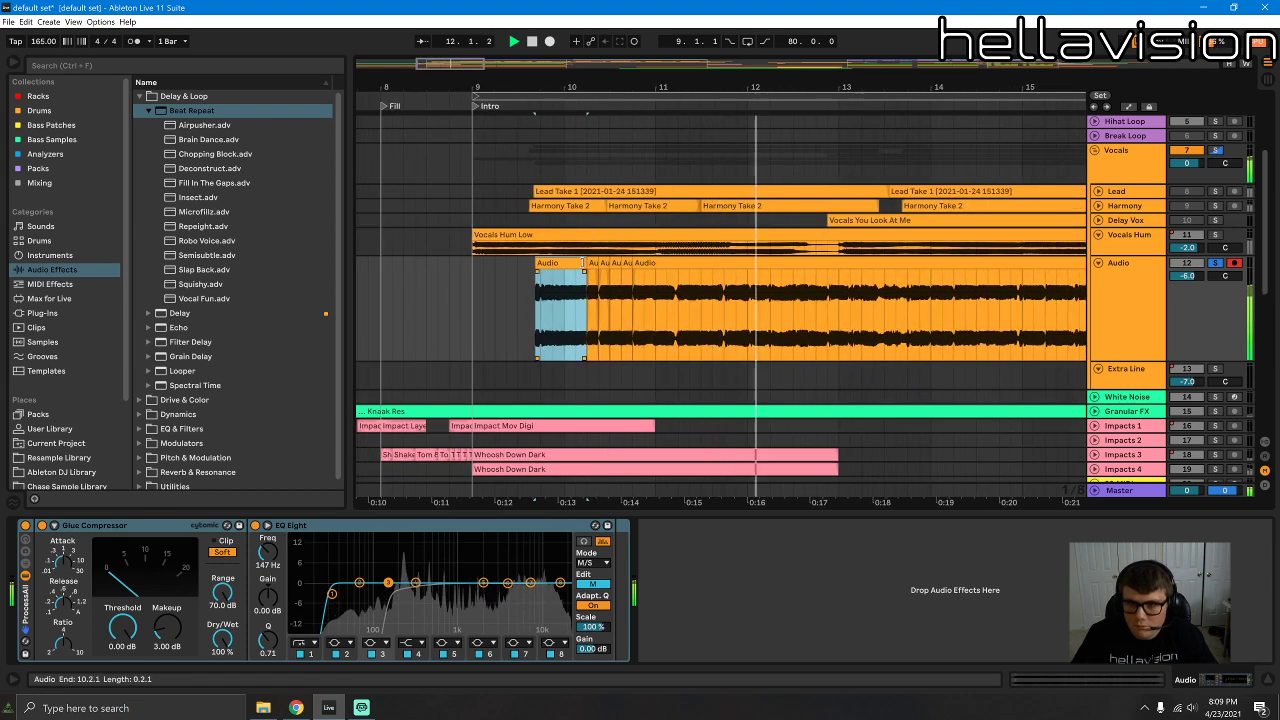
drag(588, 265, 634, 256)
key(space)
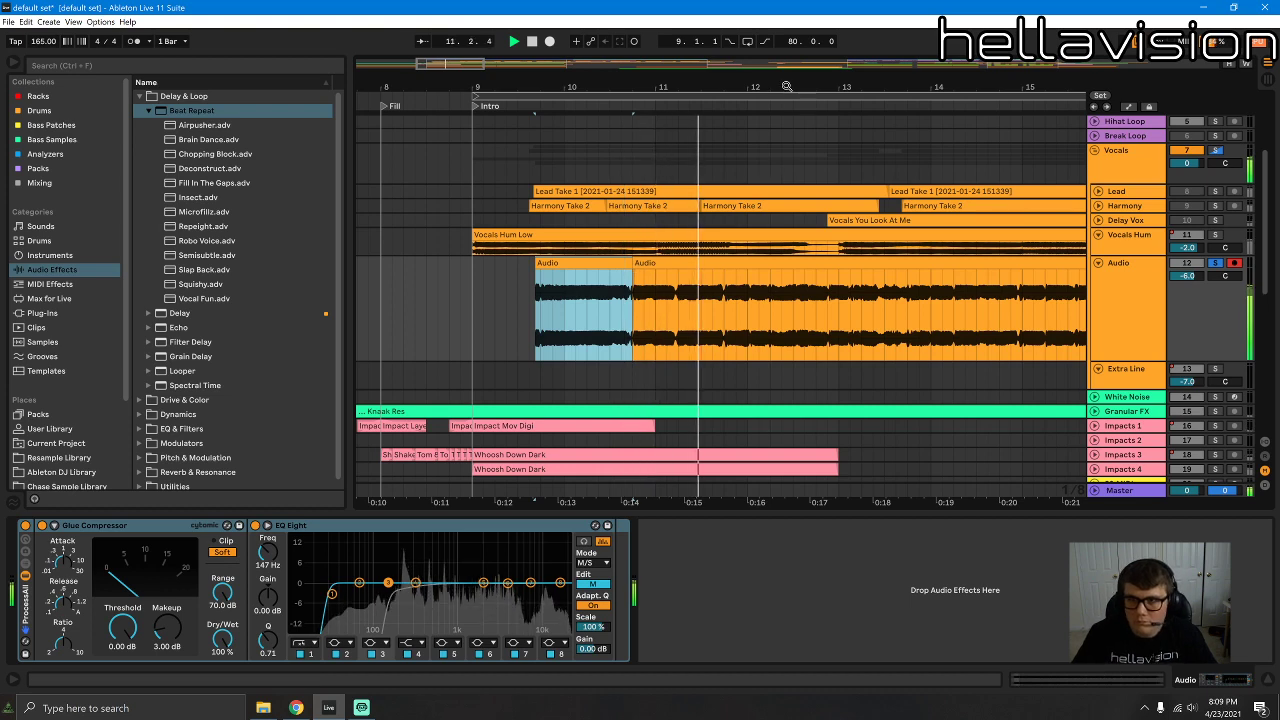
Step: Insert a new audio track directly below the resampled Audio track
drag(787, 86, 586, 86)
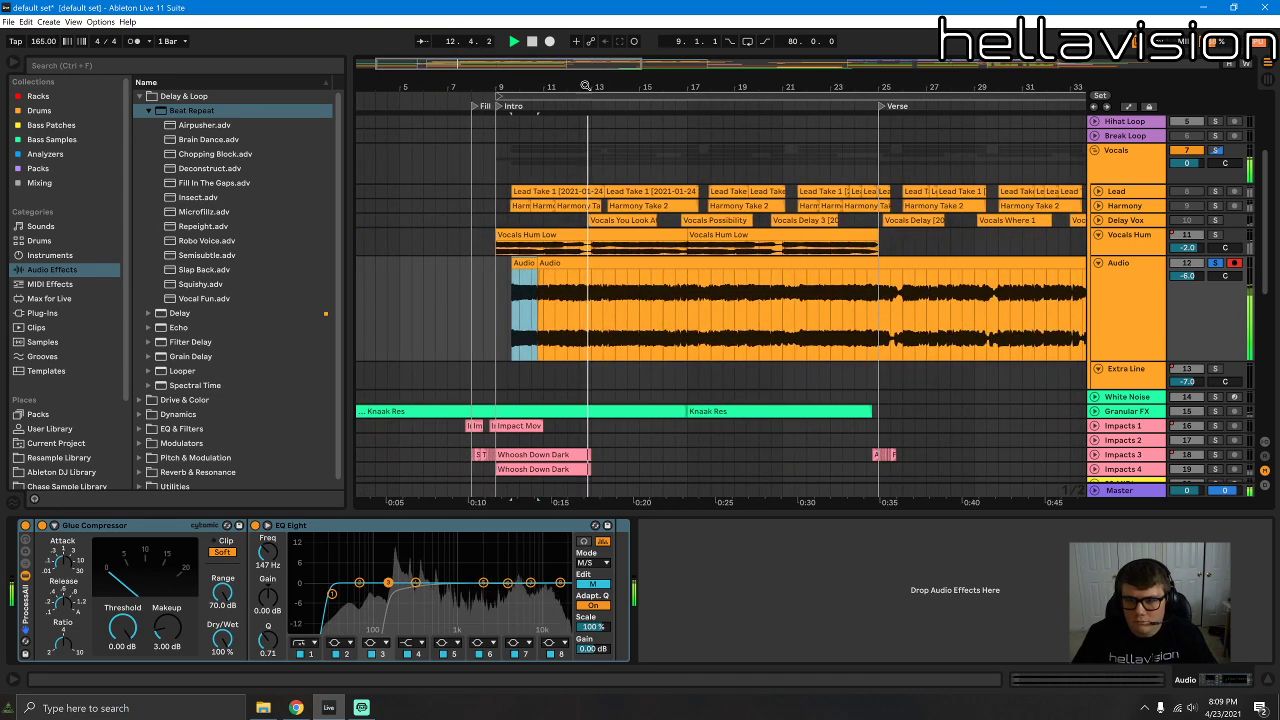
right_click(1140, 314)
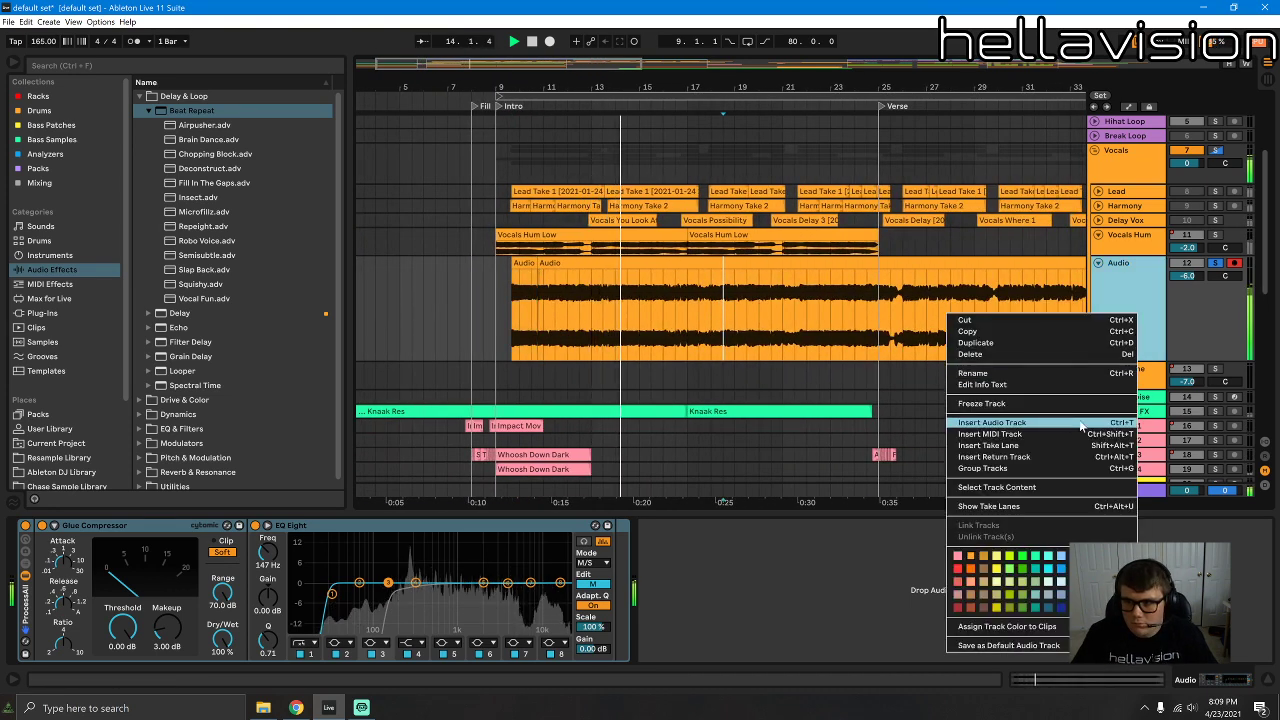
click(1034, 425)
scroll(800, 335, down, 3)
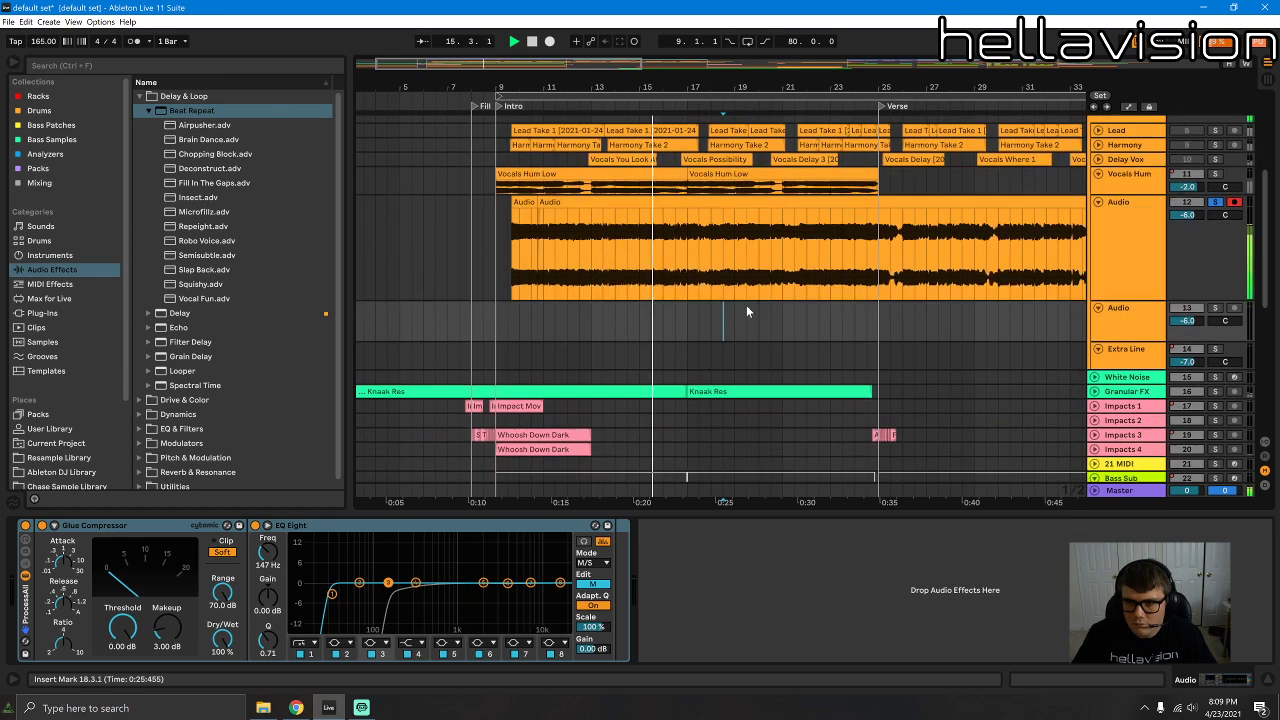
Step: Split the resampled vocal clip at 18.1.1, 23.1.1 and 23.3.1
click(675, 215)
click(521, 177)
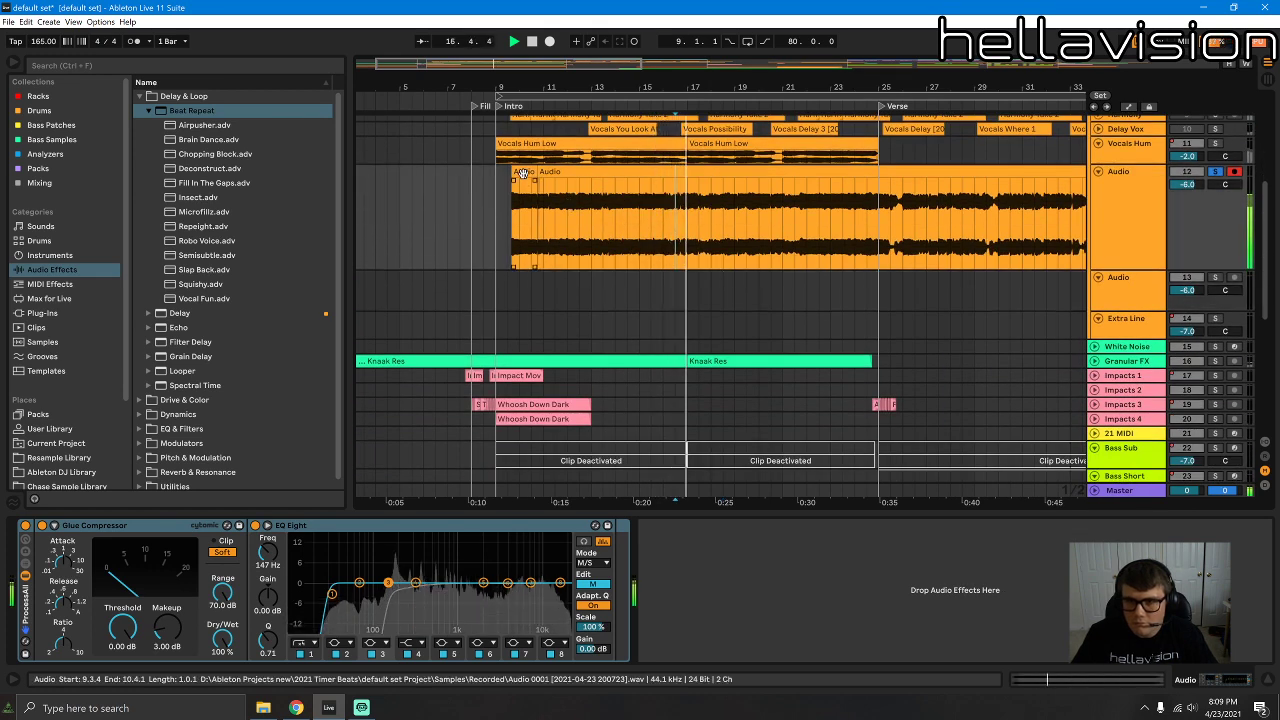
click(689, 249)
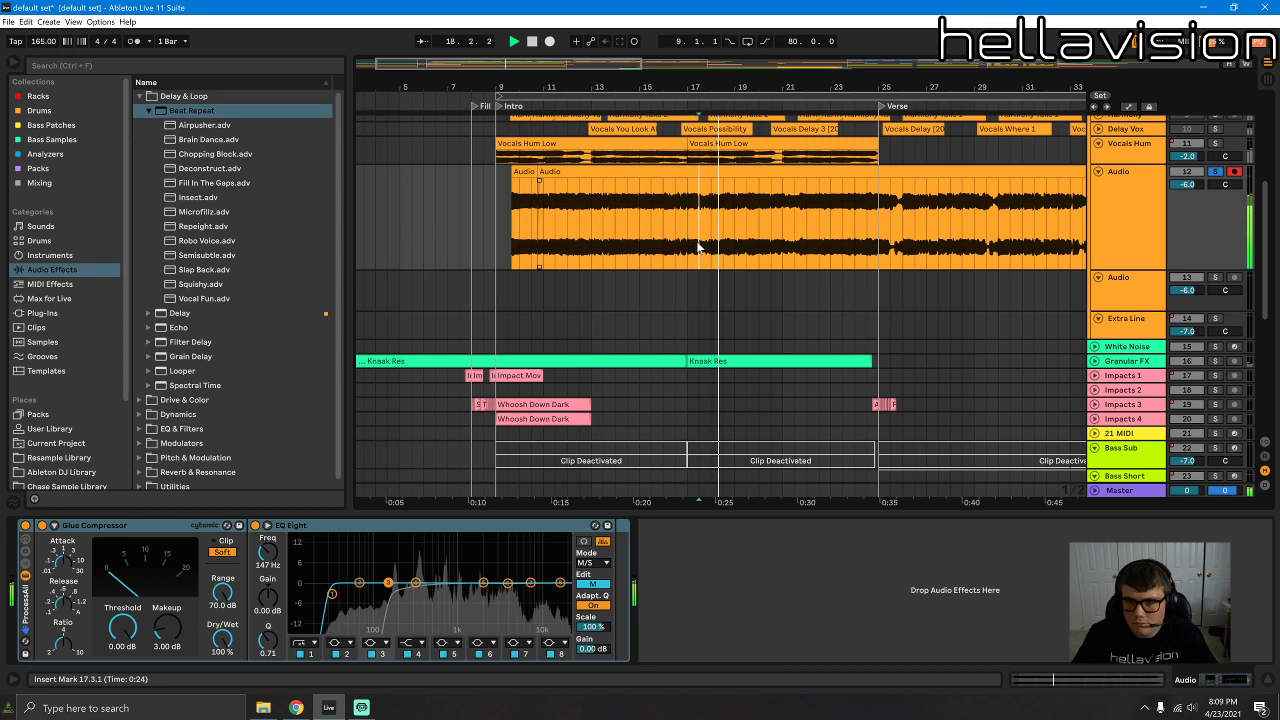
click(720, 182)
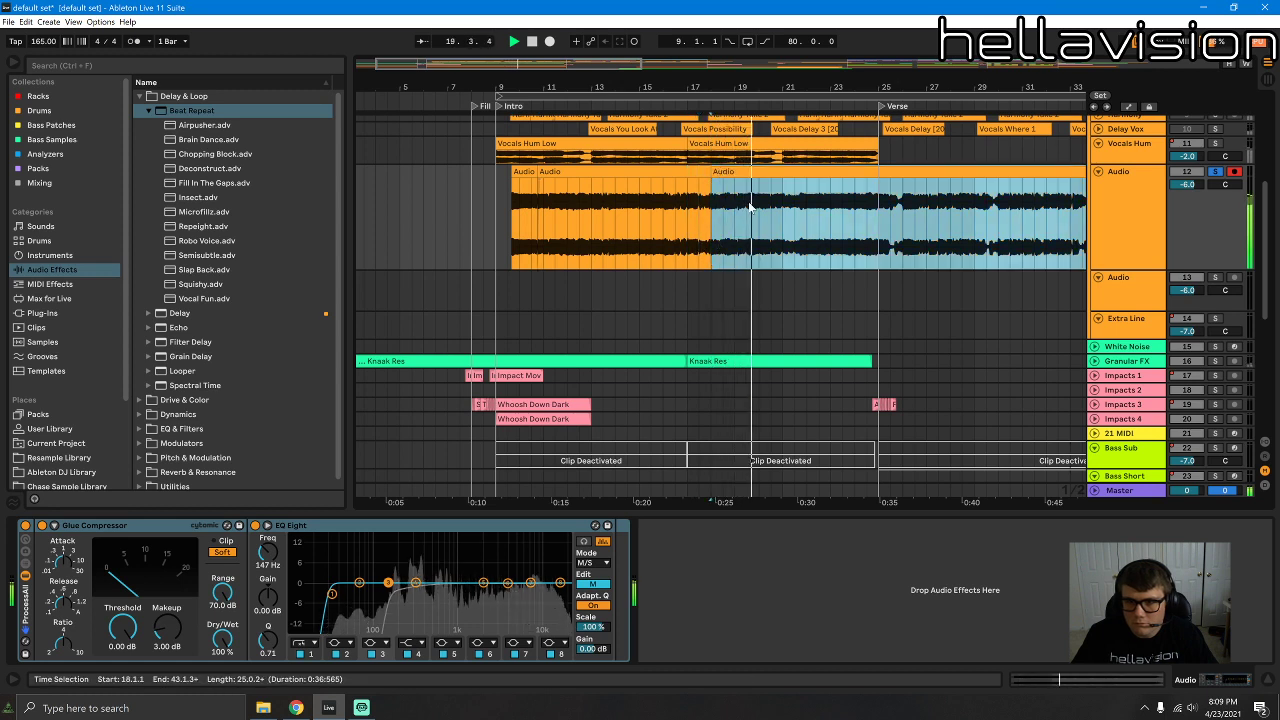
click(830, 214)
key(ctrl+e)
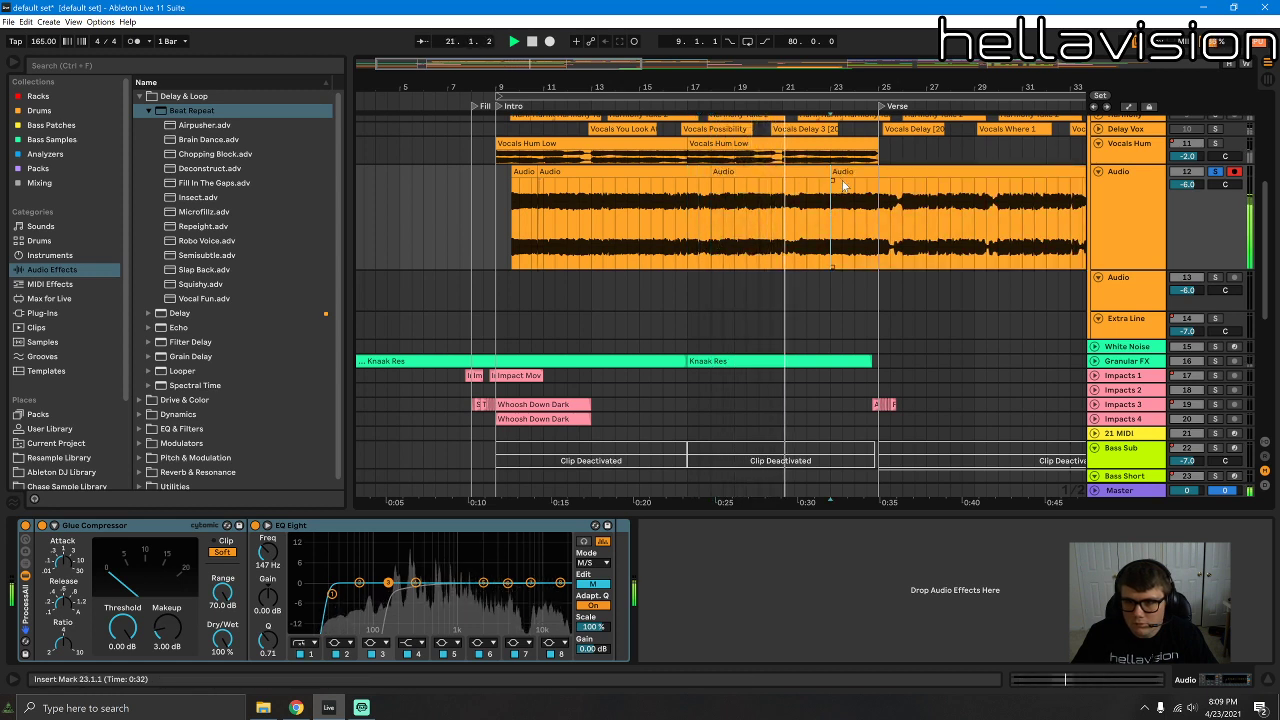
click(843, 189)
key(ctrl+e)
Step: Copy the slice between 23.1.1 and 23.3.1 onto the new audio track at 23.1.1
click(837, 173)
click(834, 301)
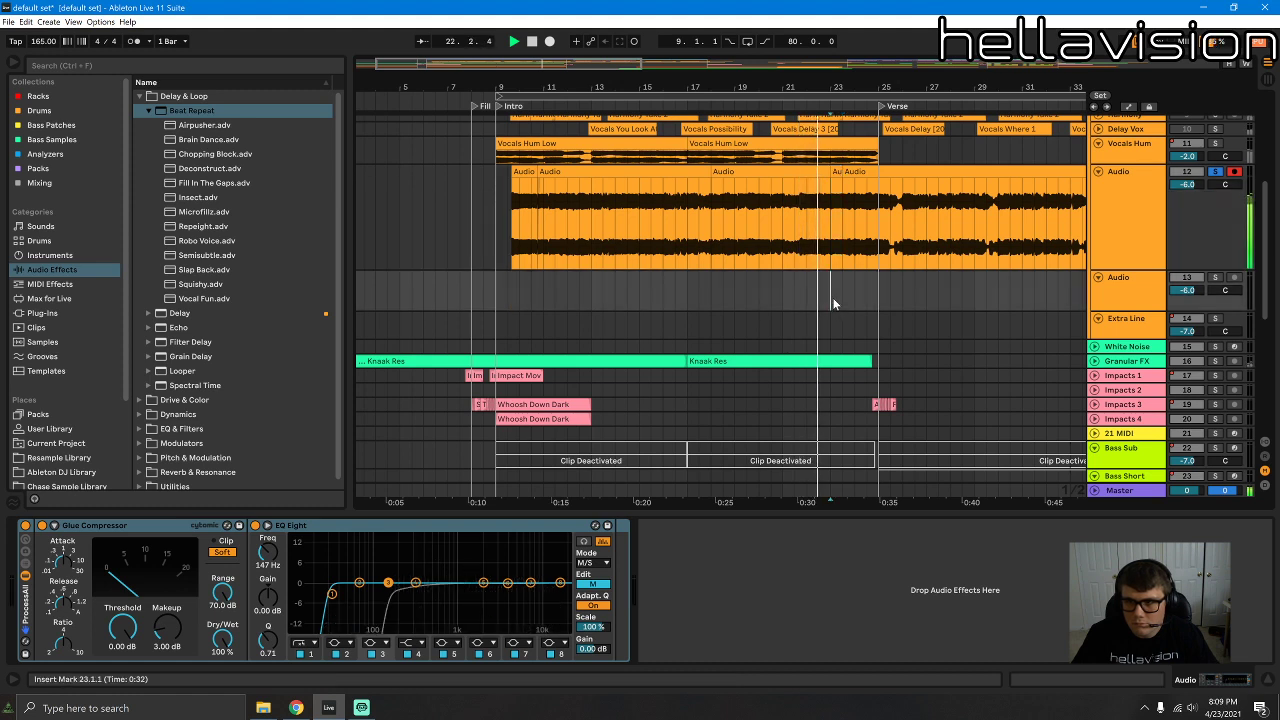
key(ctrl+v)
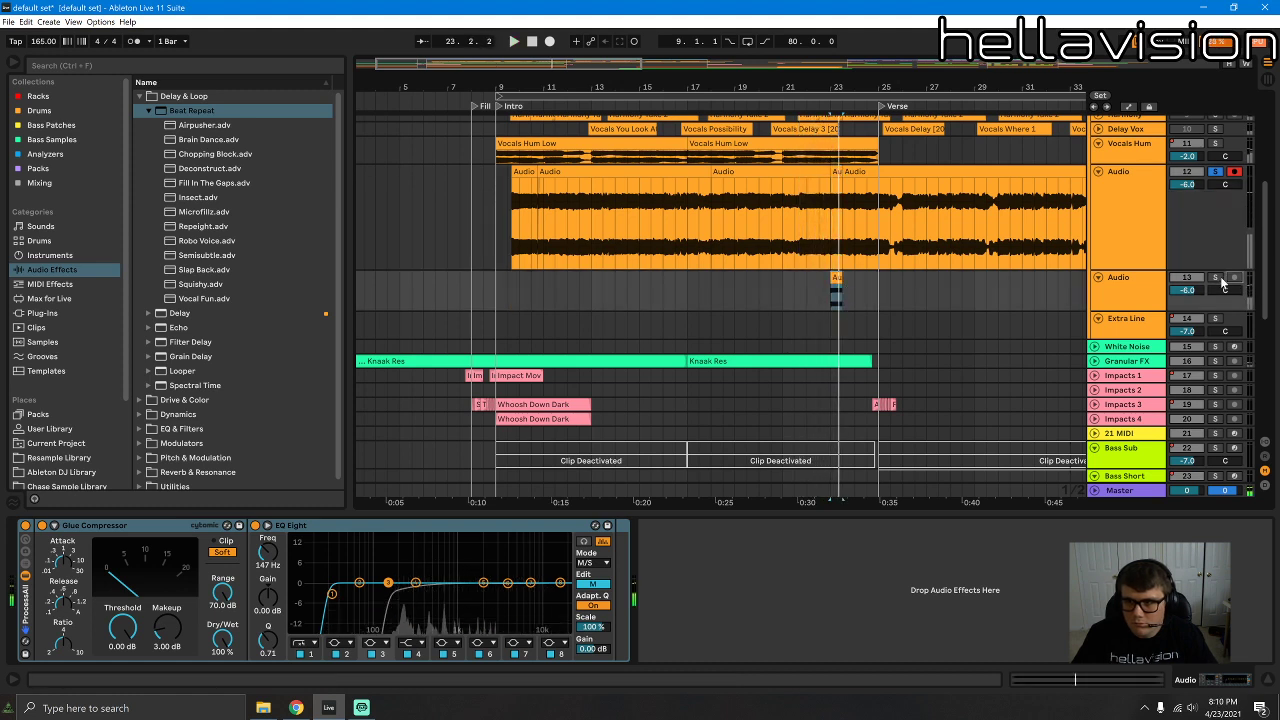
Step: Enlarge the new audio track's height, solo it instead of the original Audio track, and play the copied slice
drag(1120, 309, 1120, 426)
key(space)
key(space)
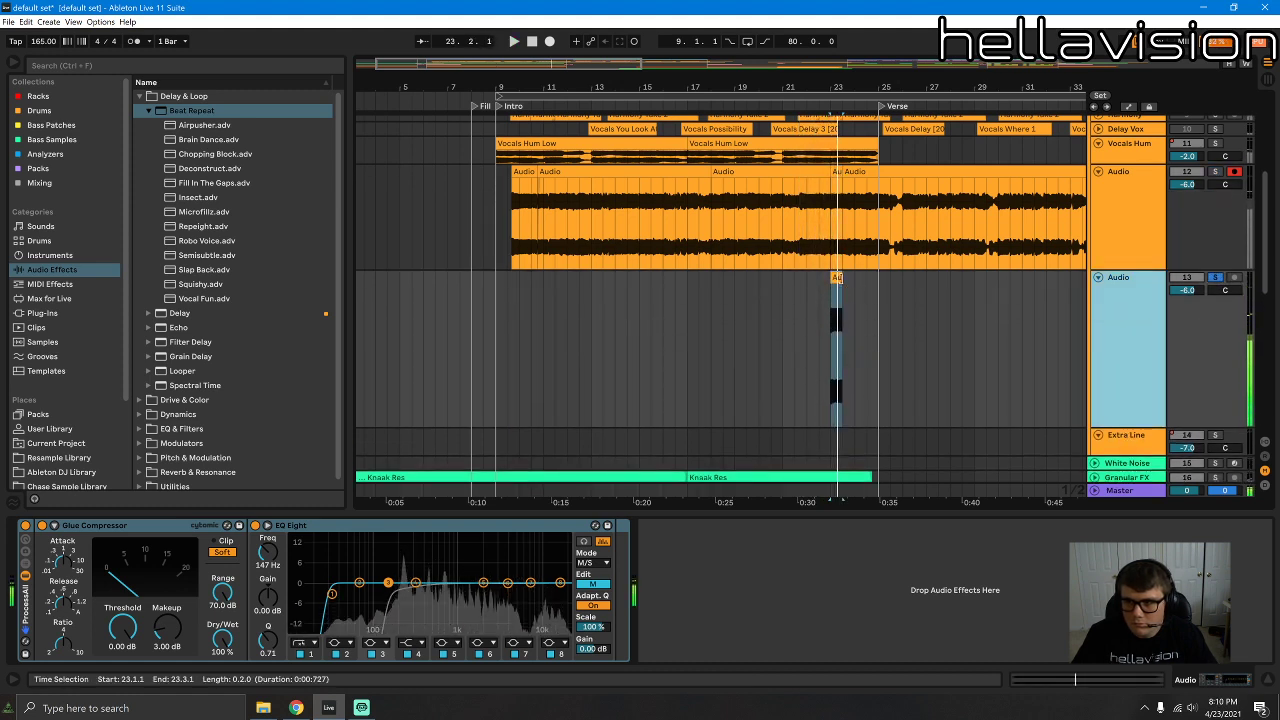
Step: Move the copied slice to the Verse marker at 25.1.1, mute the original Audio track, and play the slice
drag(836, 278, 887, 288)
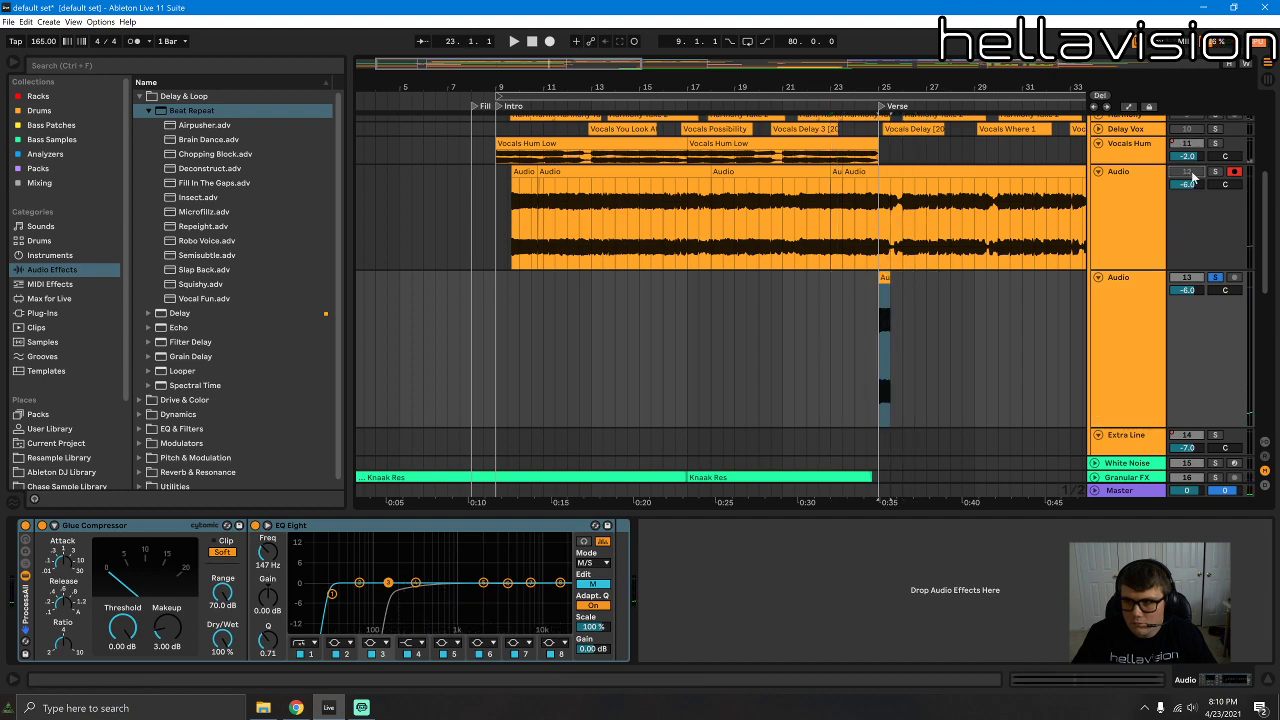
key(space)
key(space)
key(space)
drag(914, 86, 750, 150)
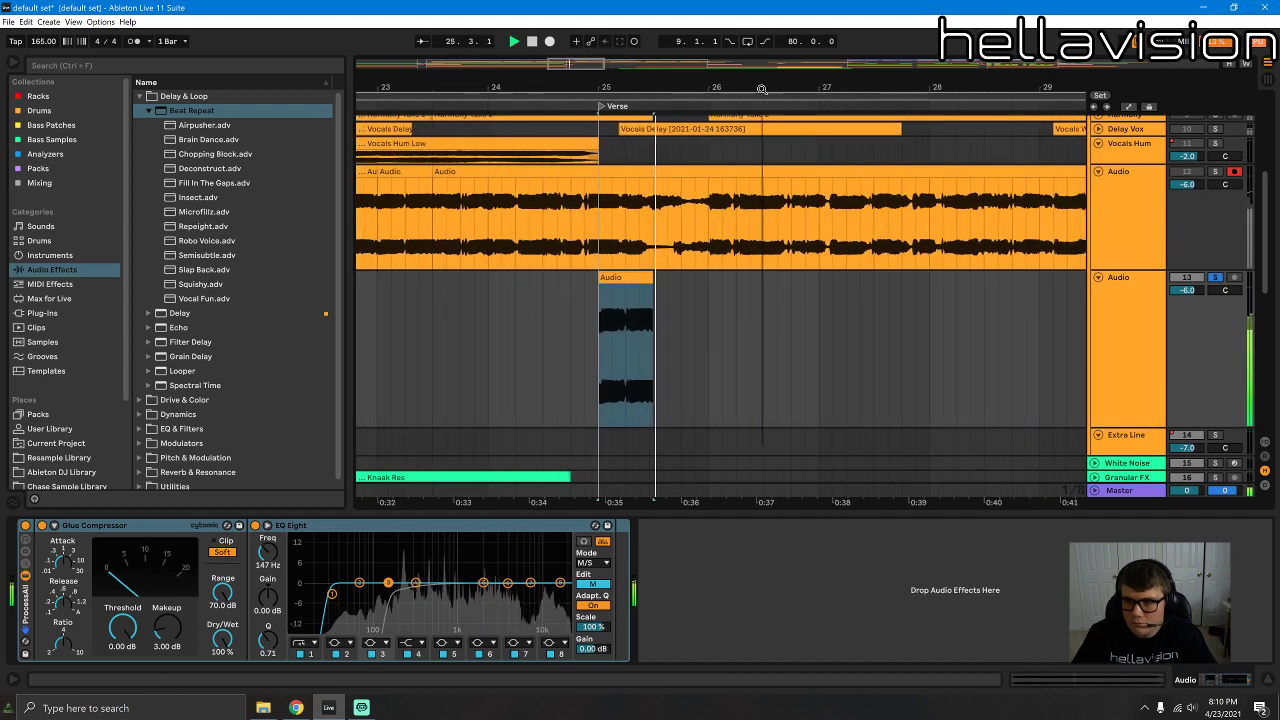
key(space)
key(space)
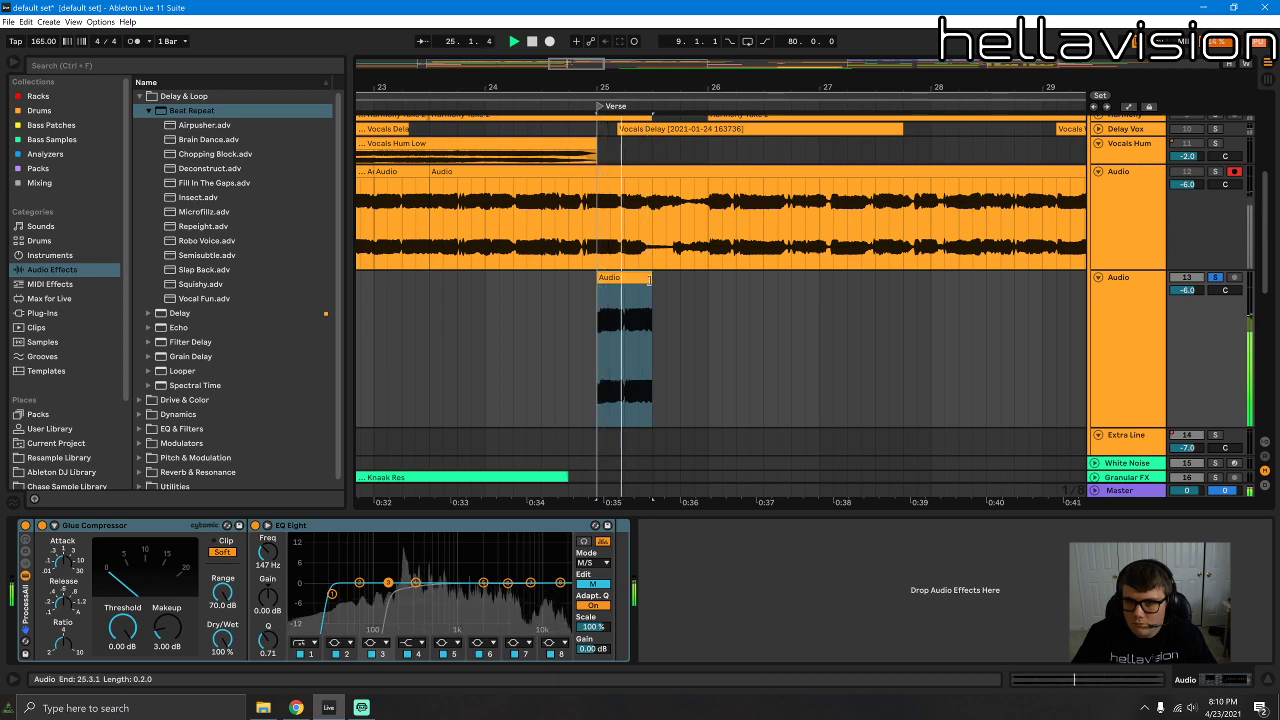
Step: Extend the slice at 25.1.1 to end at 25.4.1, and open its sample details to play it there
drag(651, 281, 680, 283)
double_click(652, 280)
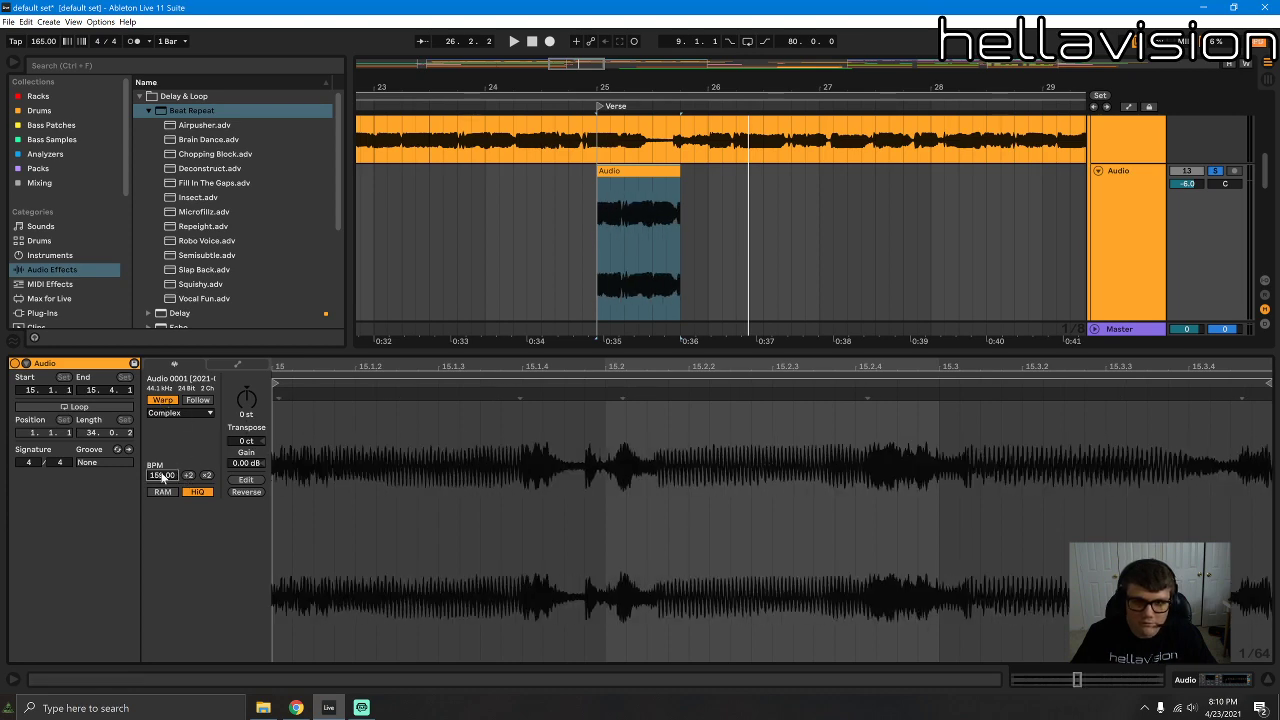
click(239, 366)
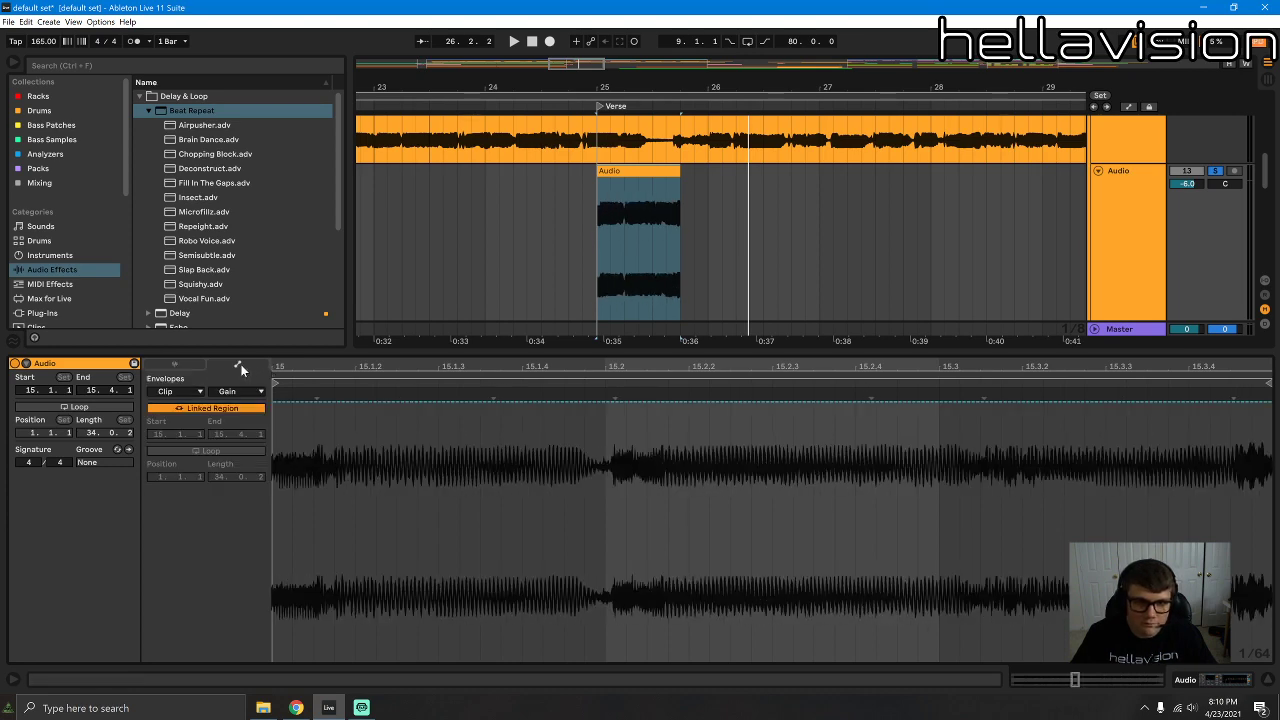
click(187, 366)
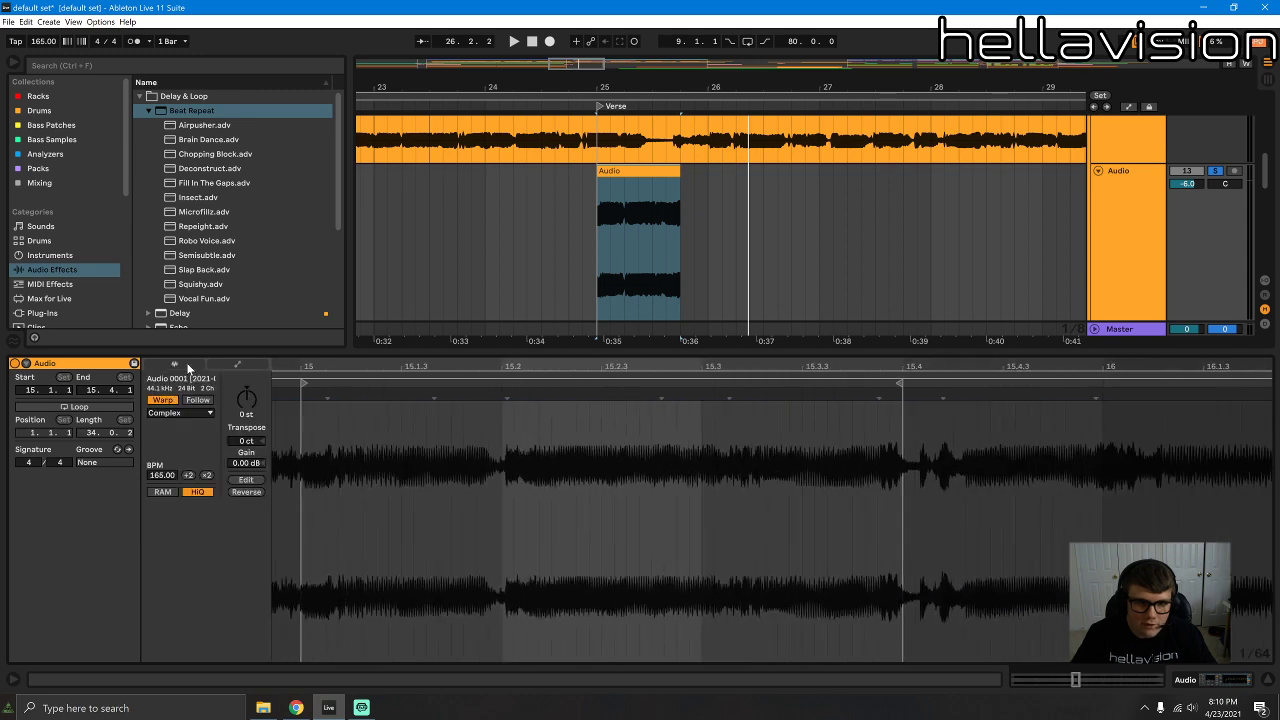
click(601, 187)
key(space)
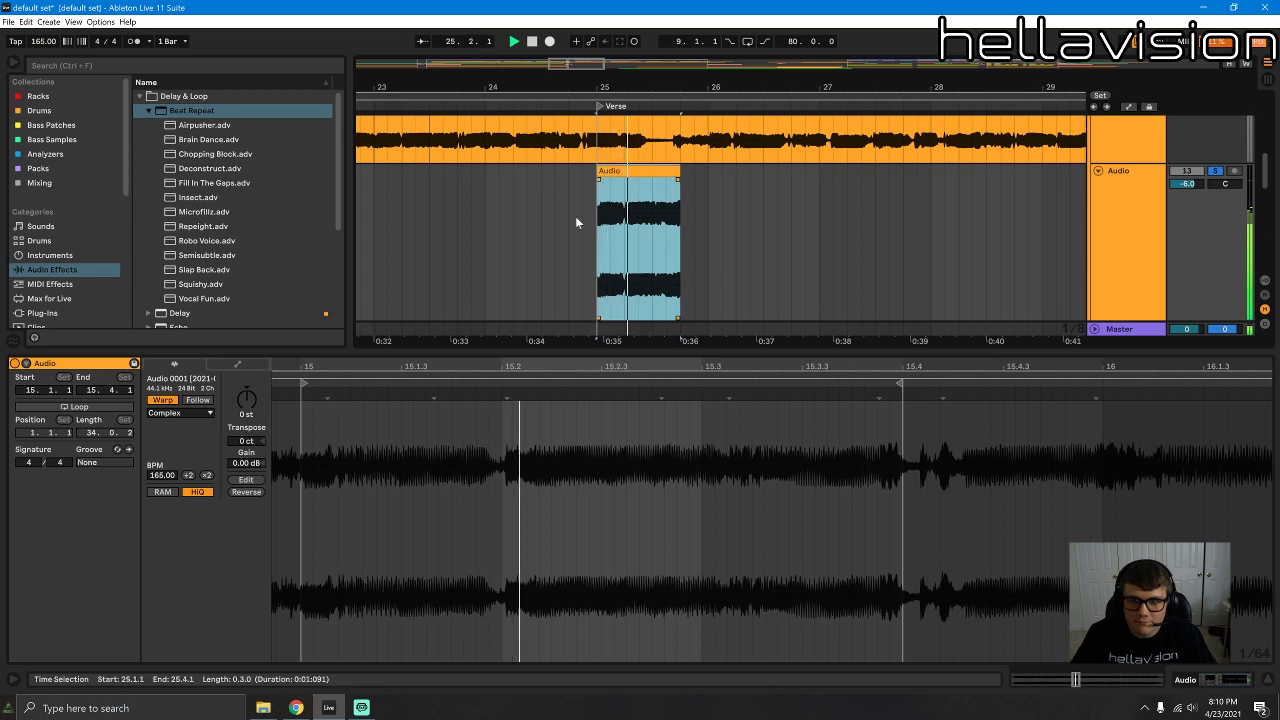
Step: Try moving the slice's sample start to 15.2.1 and play the result
drag(305, 383, 508, 396)
key(space)
key(space)
key(space)
key(space)
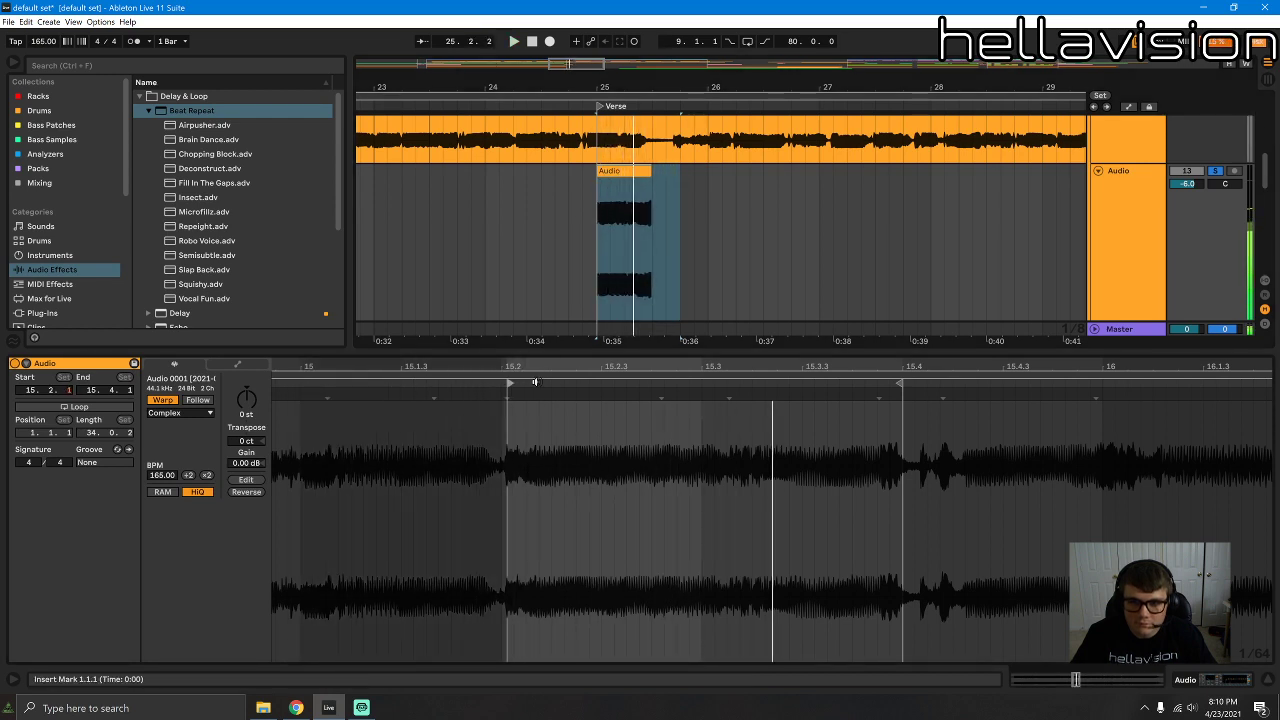
key(space)
Step: Trim the clip at 25.1.1 to end at 25.3.1 and duplicate it directly after itself
mouse_move(628, 172)
mouse_down()
mouse_move(708, 176)
mouse_move(565, 178)
mouse_move(652, 171)
mouse_up()
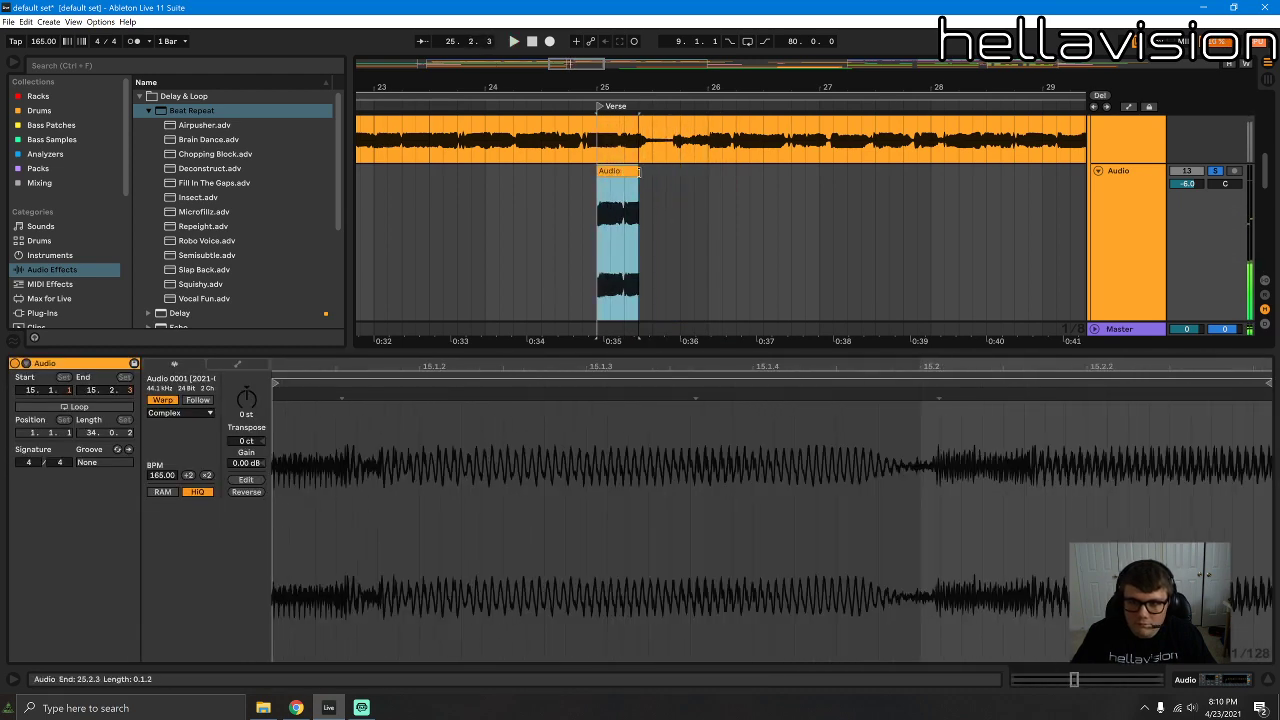
key(ctrl+d)
click(606, 171)
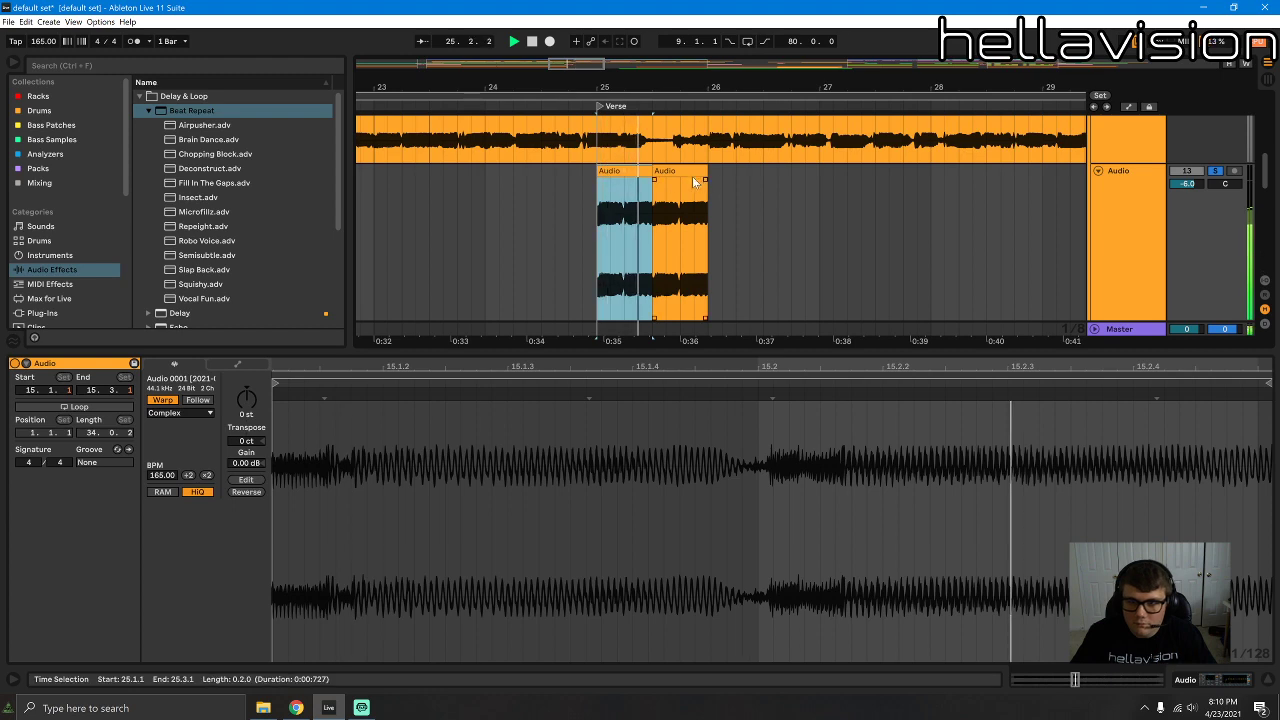
Step: Shorten the copy at 25.3.1 to one beat and duplicate it twice to fill up to 26.2.1
drag(706, 172, 661, 172)
key(space)
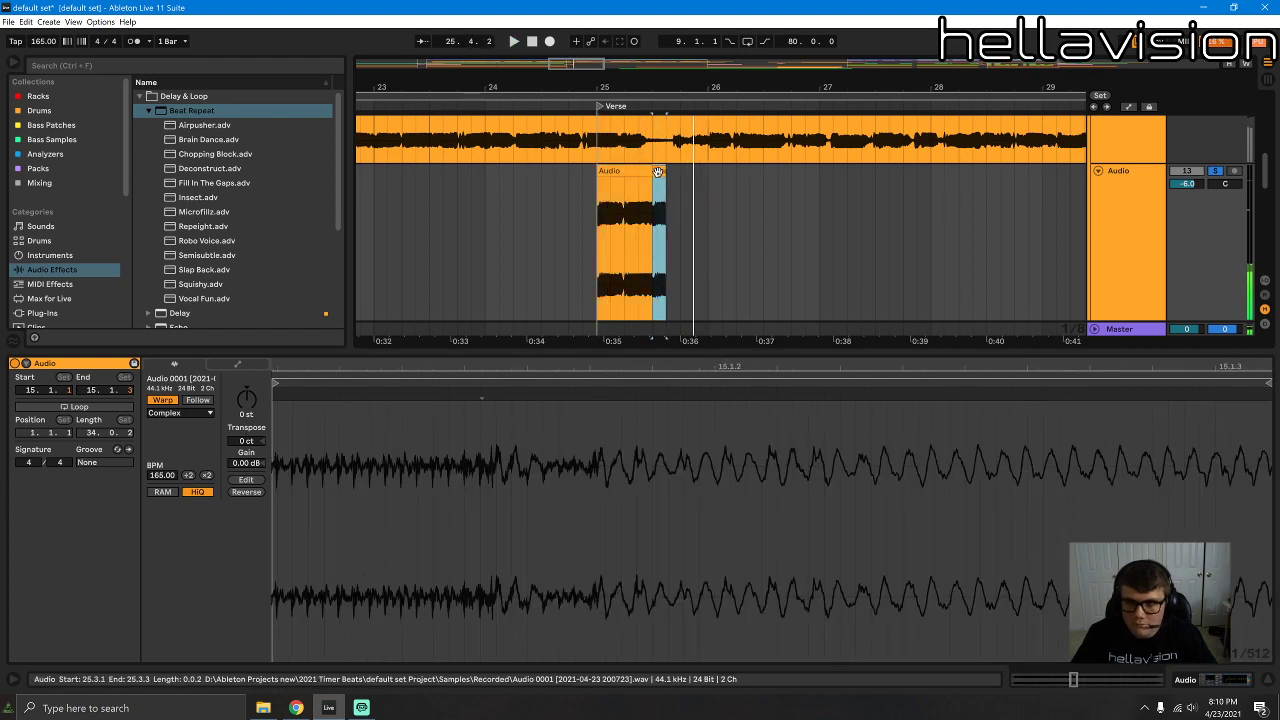
key(ctrl+d)
key(ctrl+z)
key(ctrl+d)
key(ctrl+d)
key(ctrl+d)
key(ctrl+d)
key(ctrl+d)
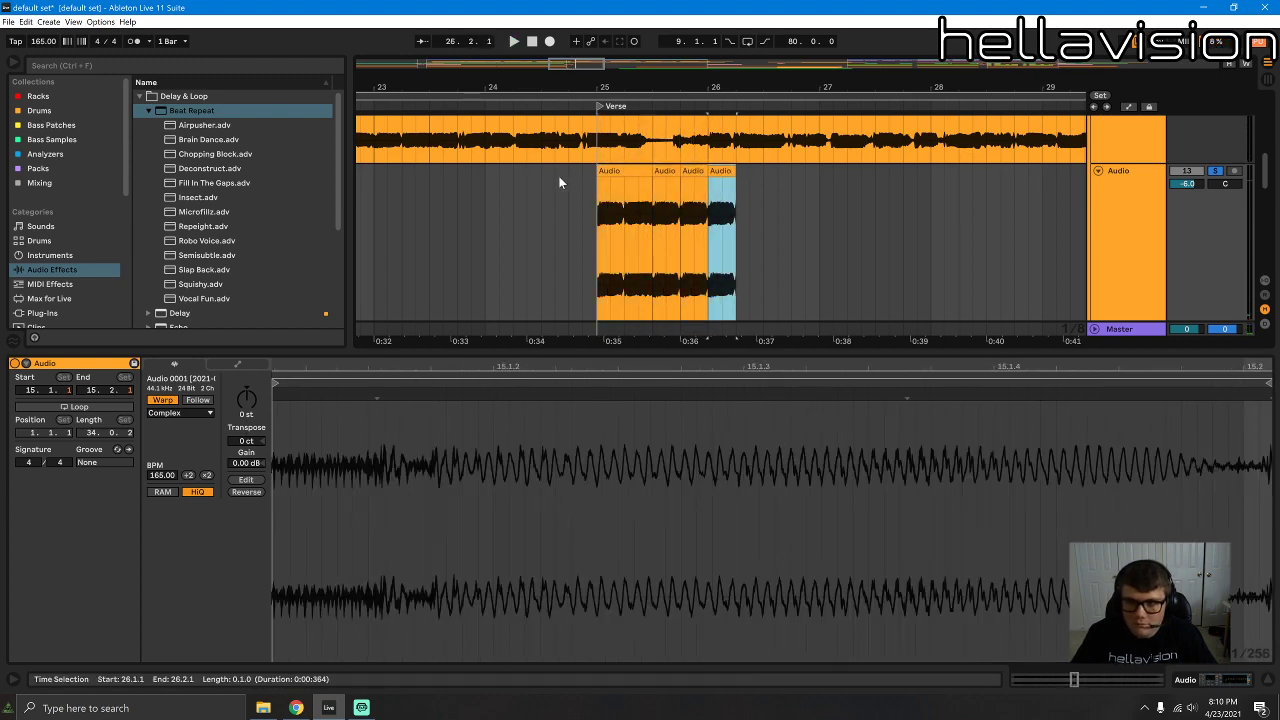
Step: Play the stutter pattern from 25.1.1 to check how the repeated slices sound
click(593, 174)
key(space)
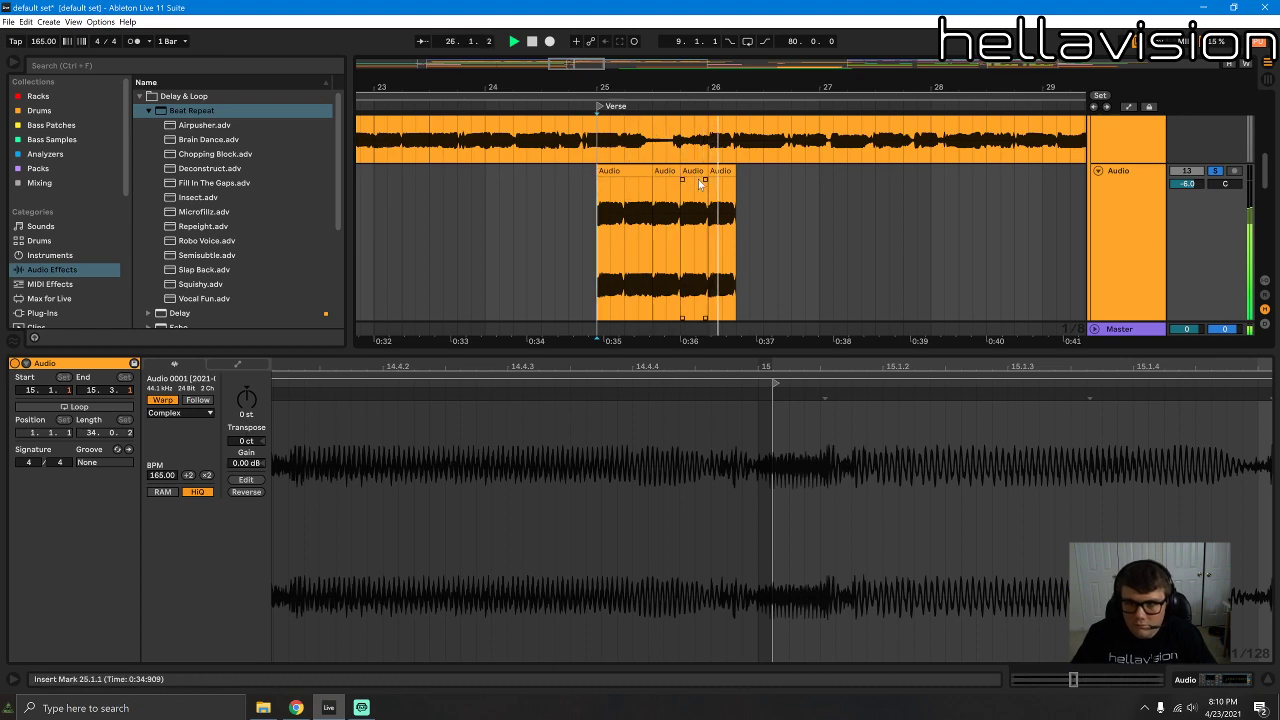
key(space)
click(591, 168)
click(604, 171)
key(space)
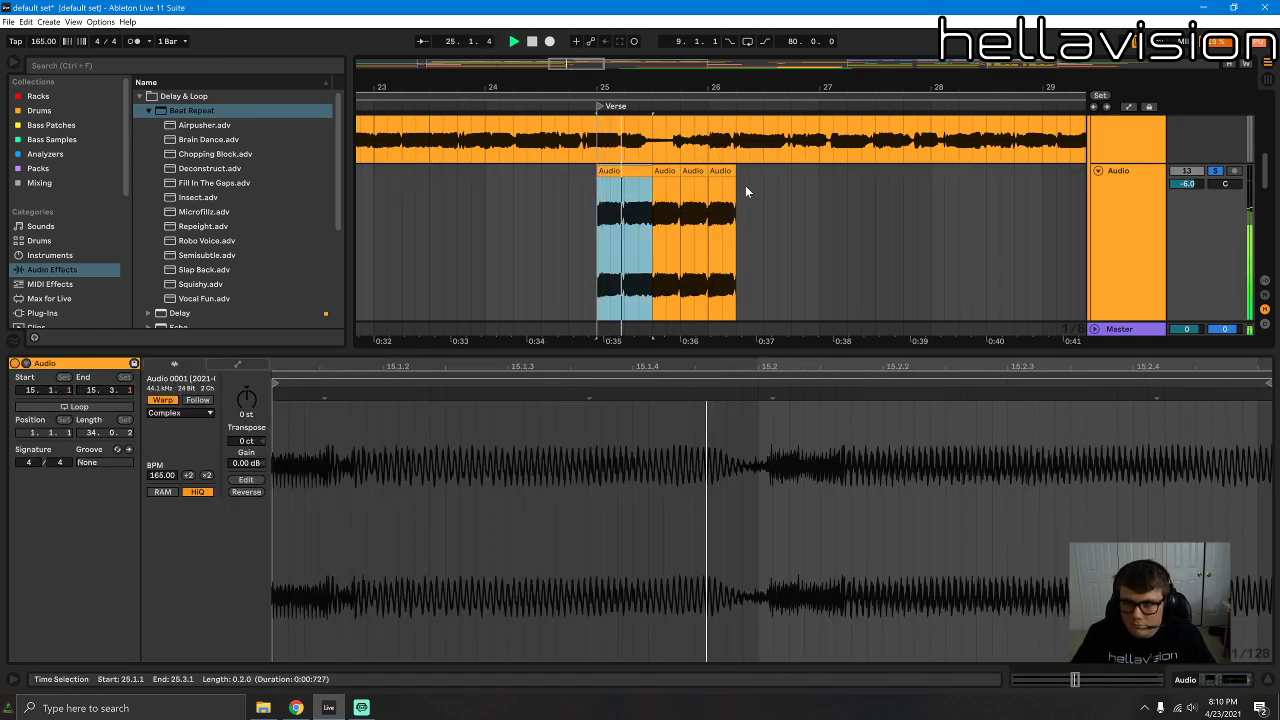
click(735, 171)
key(space)
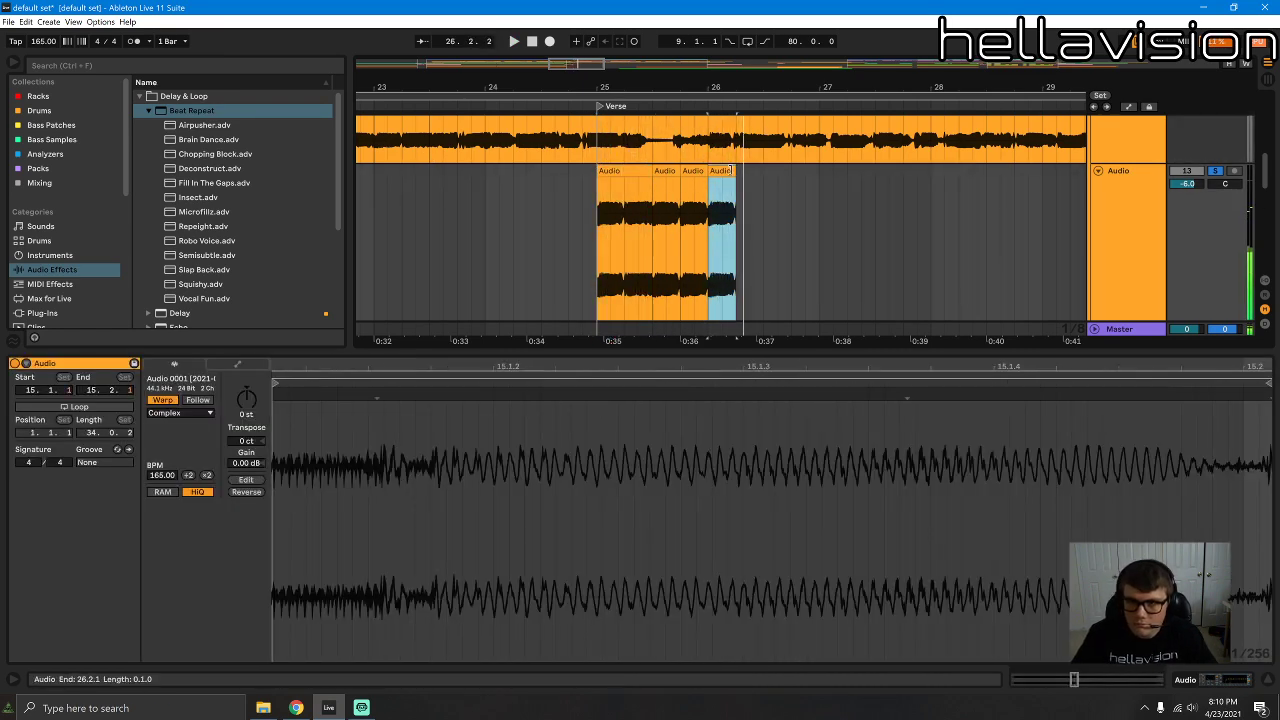
Step: Extend the last slice at 26.1.1 to end at 26.3.1 and play the full stutter pattern
drag(737, 171, 763, 172)
key(space)
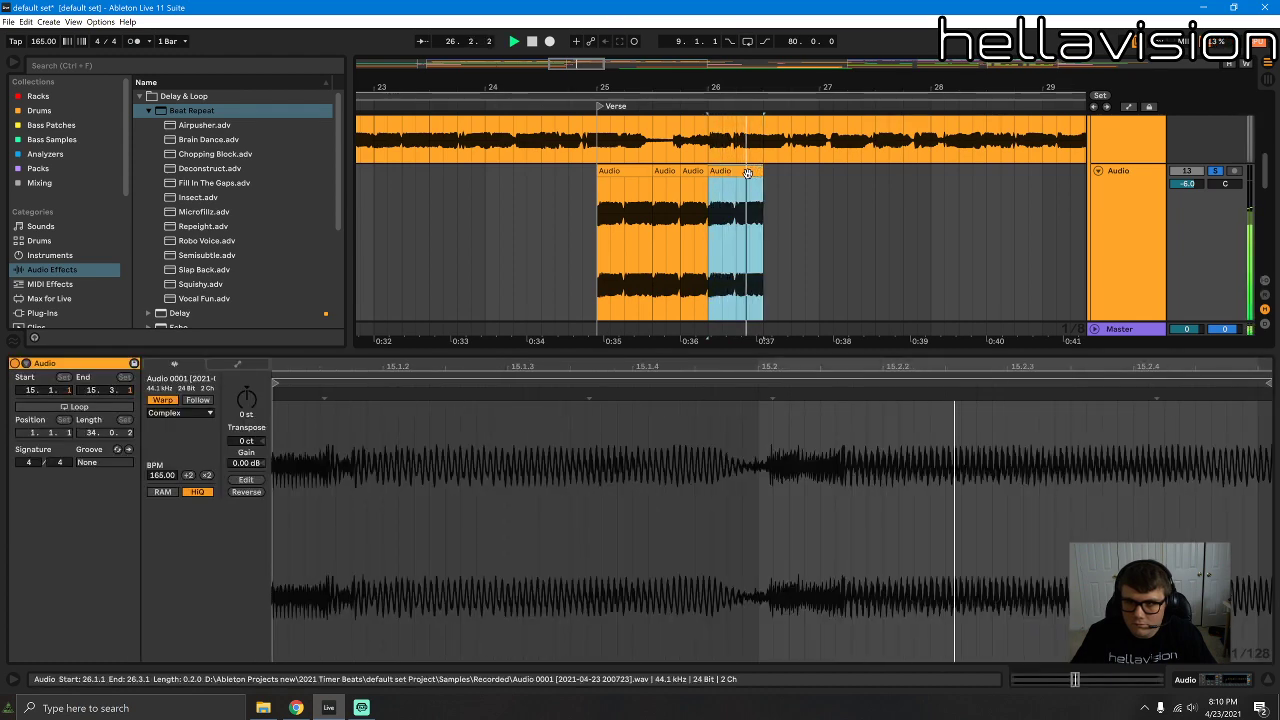
click(618, 197)
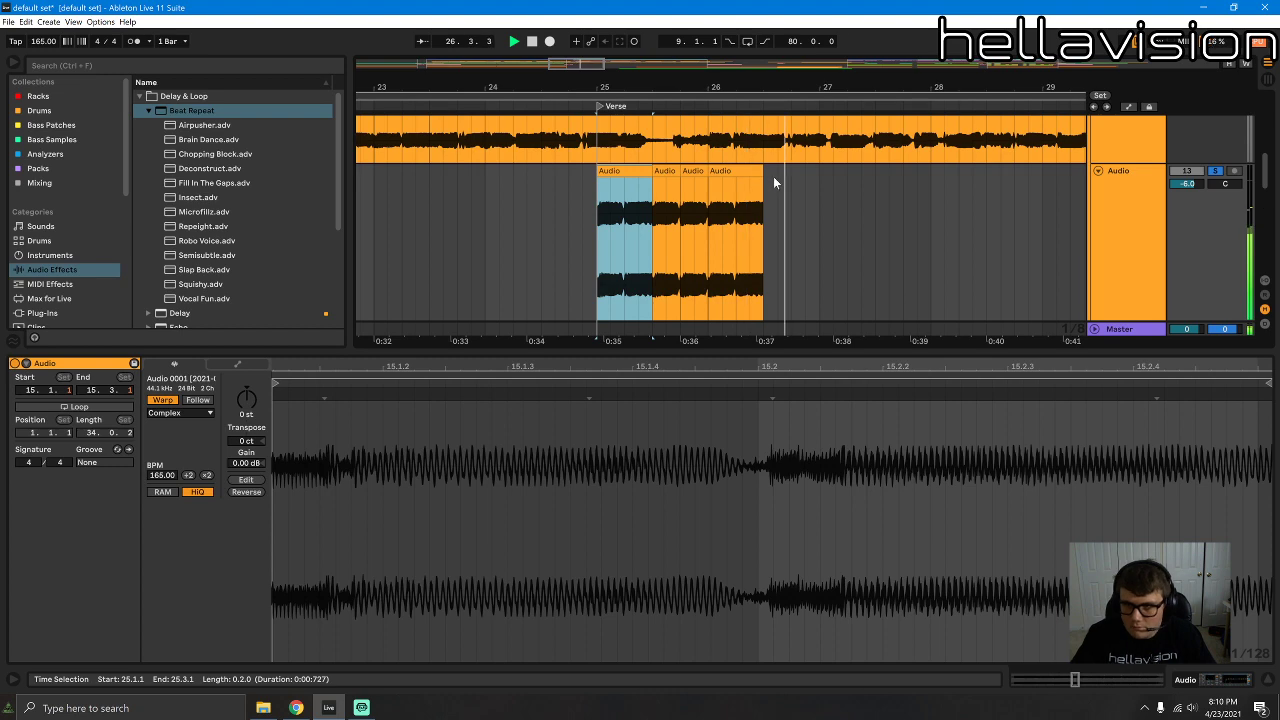
Step: Duplicate the two-bar range from 25.1.1 to 27.1.1, placing a copy of the stutter pattern at 27.1.1
click(816, 186)
drag(816, 186, 598, 188)
key(ctrl+d)
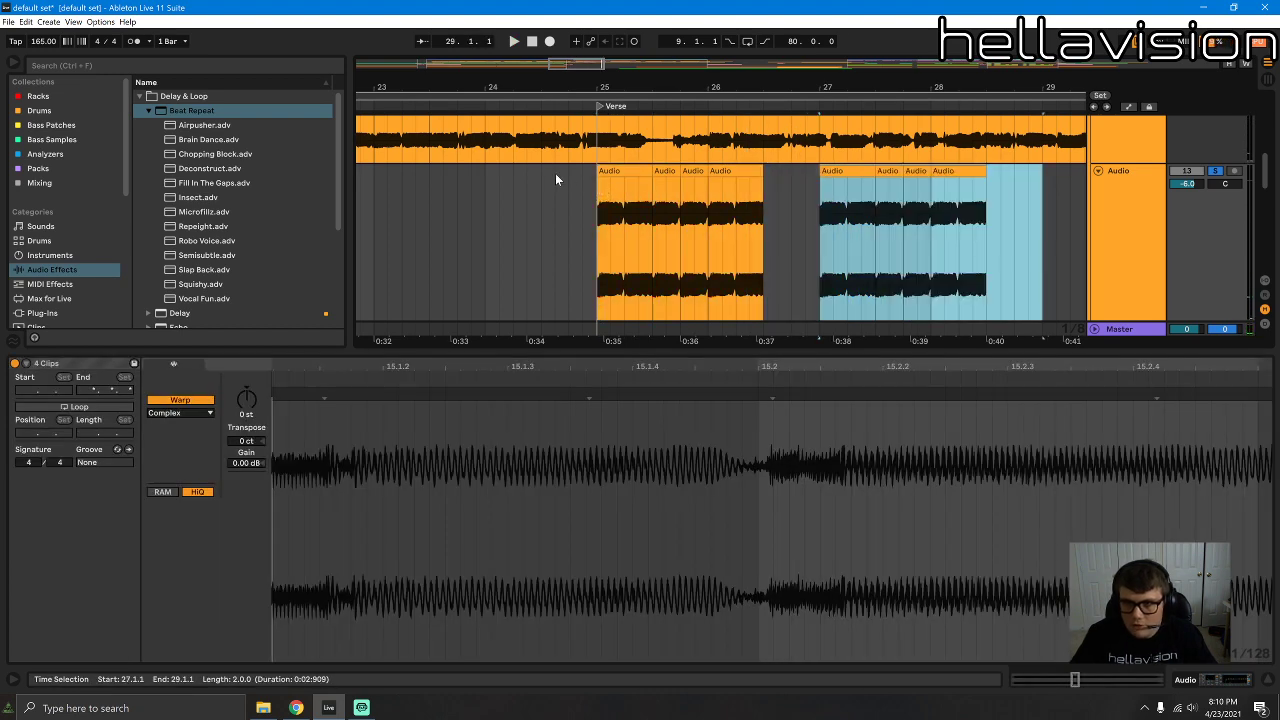
Step: Play both copies of the stutter pattern from 25.1.1 to check how the repeat sounds
click(601, 192)
key(space)
drag(682, 84, 594, 86)
scroll(723, 220, up, 2)
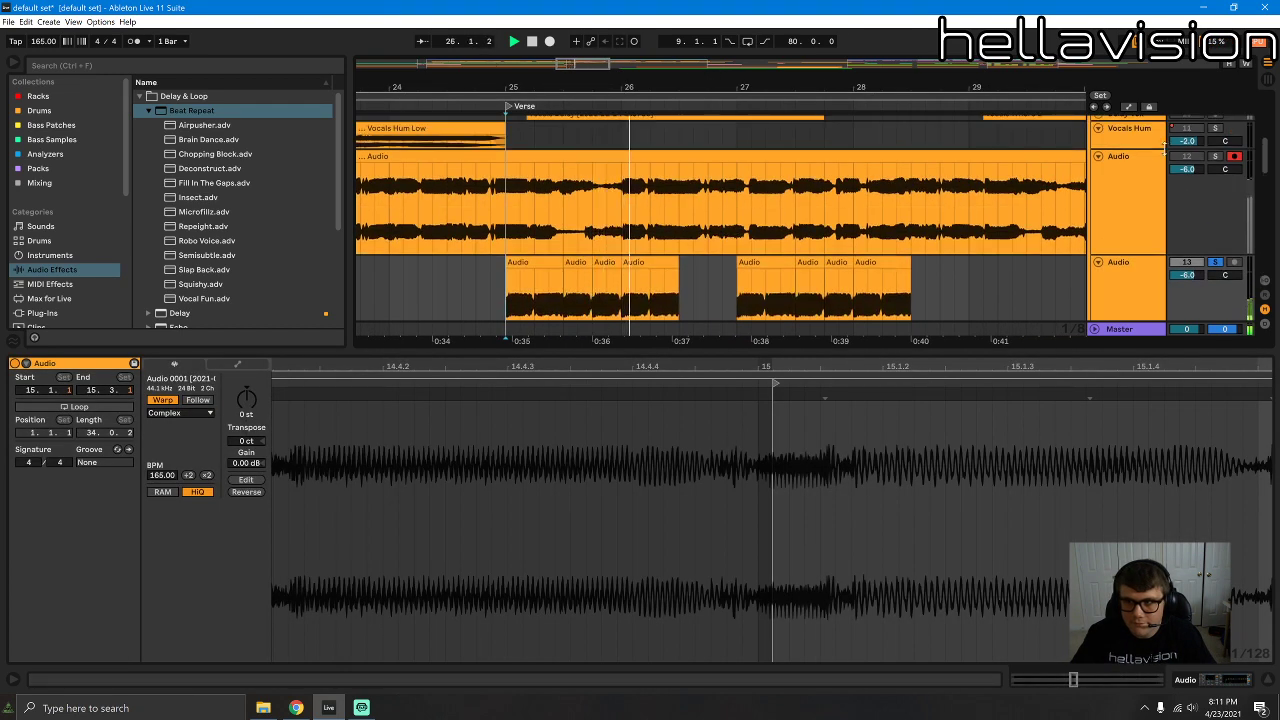
scroll(780, 188, down, 2)
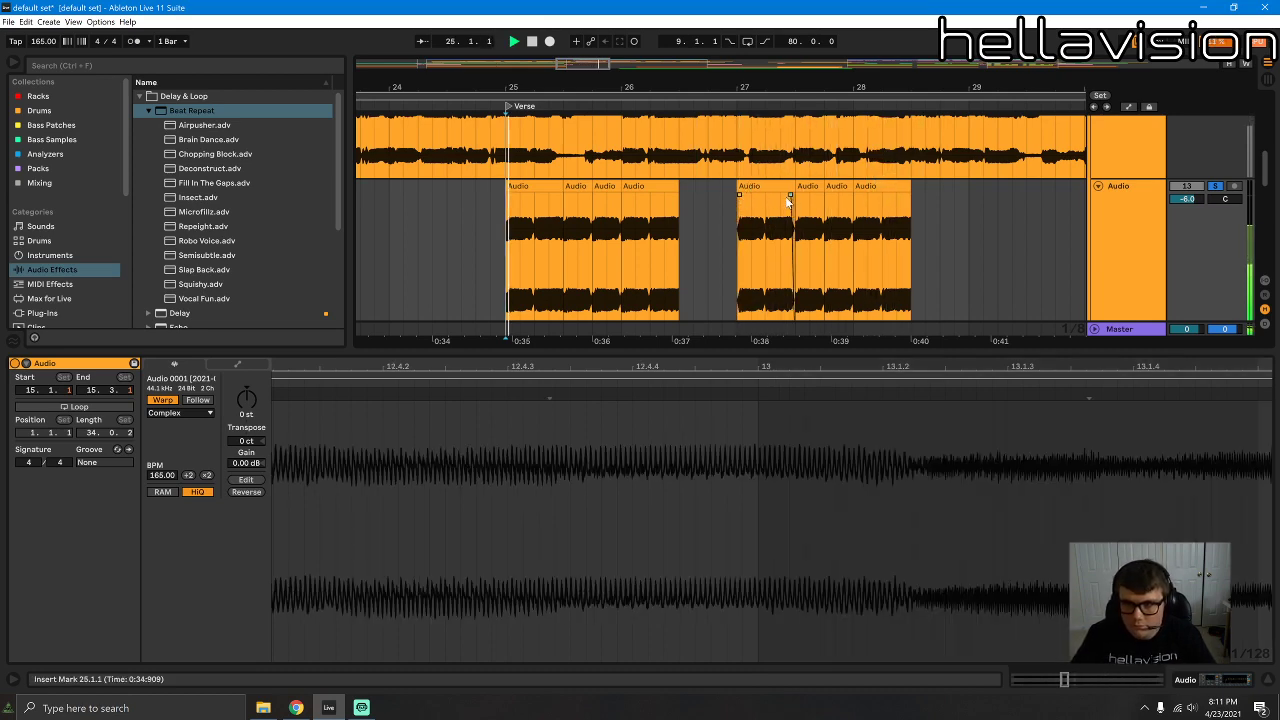
drag(706, 88, 558, 90)
click(817, 352)
Step: Solo the Drum Rack alongside the vocals and play the verse from 25.1.1
scroll(687, 274, up, 2)
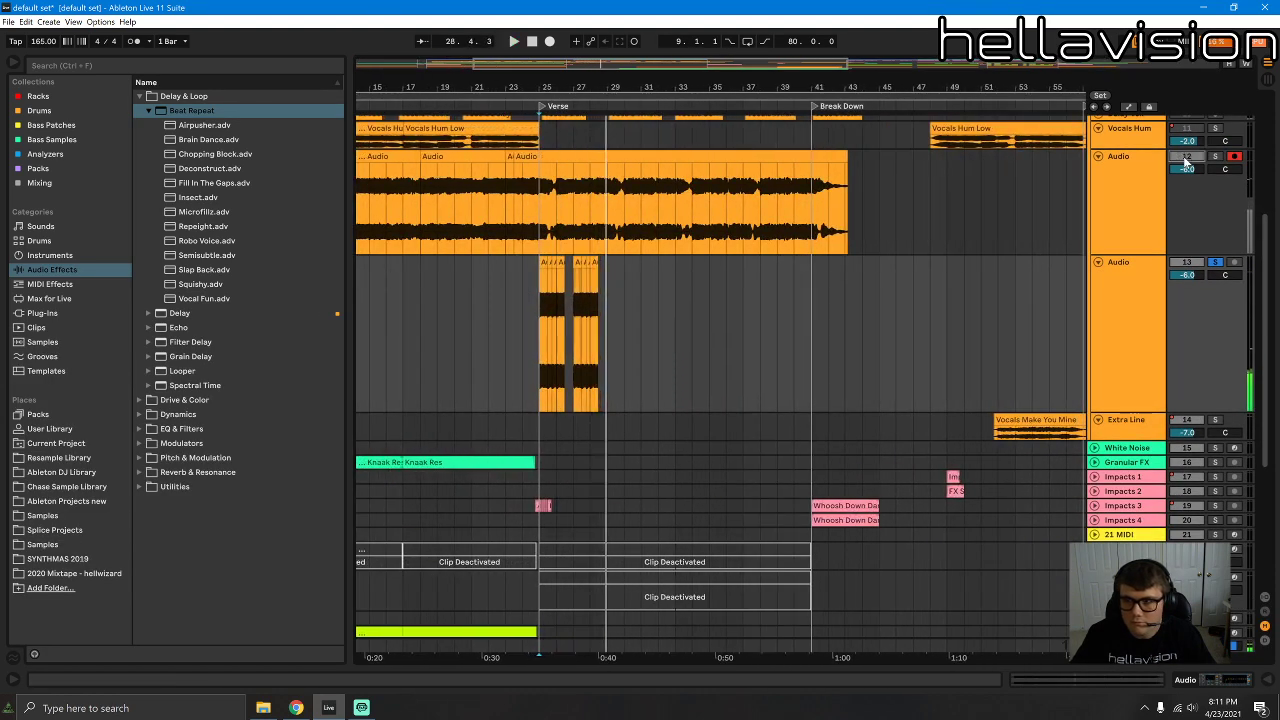
scroll(974, 167, up, 4)
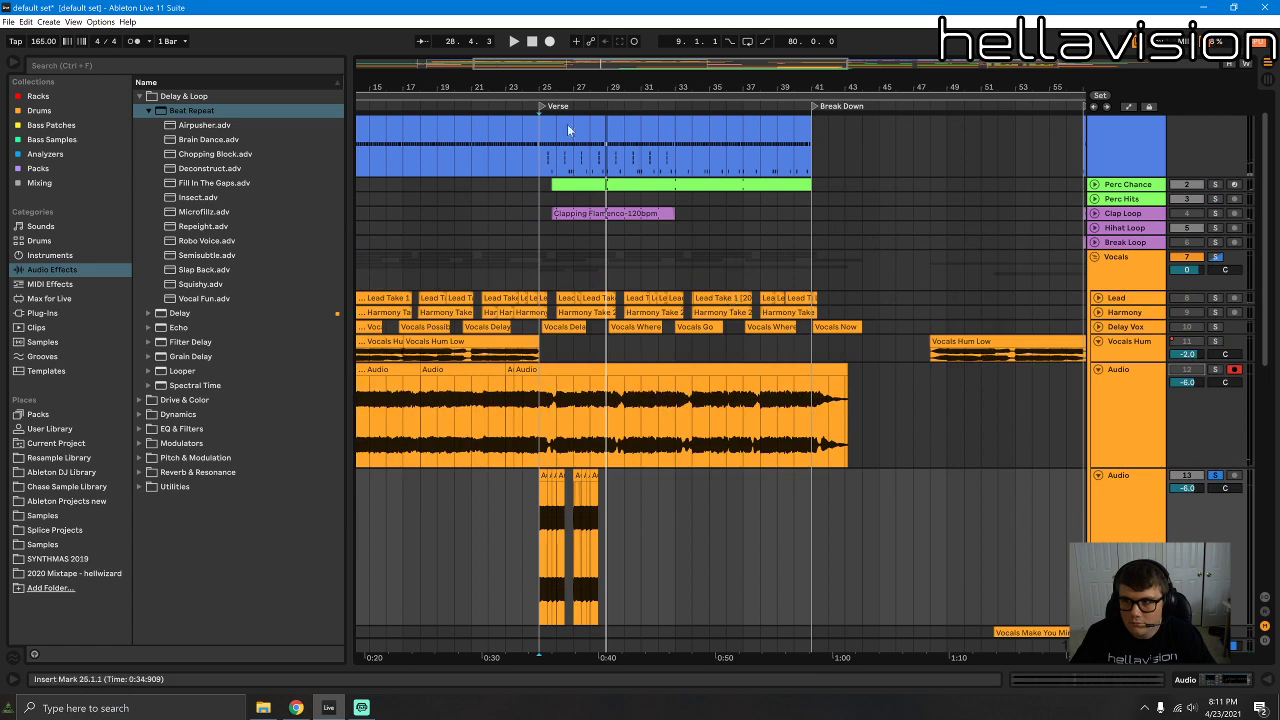
scroll(575, 240, up, 1)
click(534, 158)
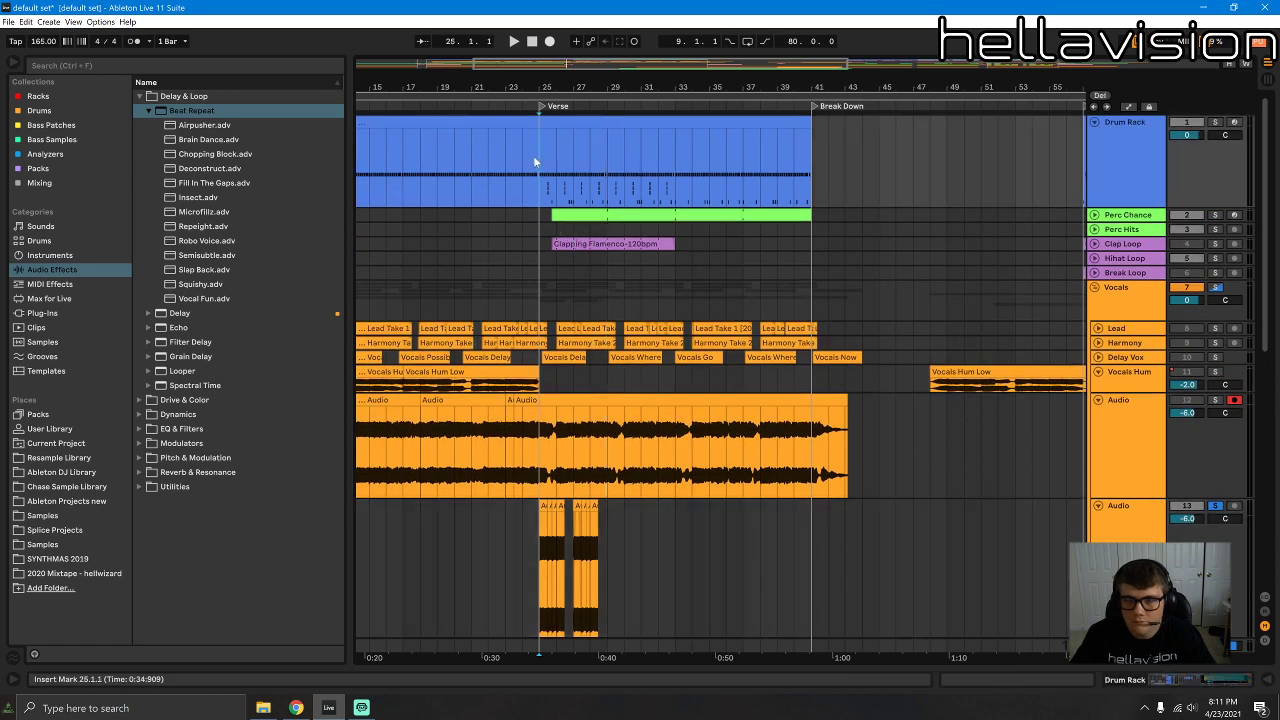
shift+click(813, 126)
key(space)
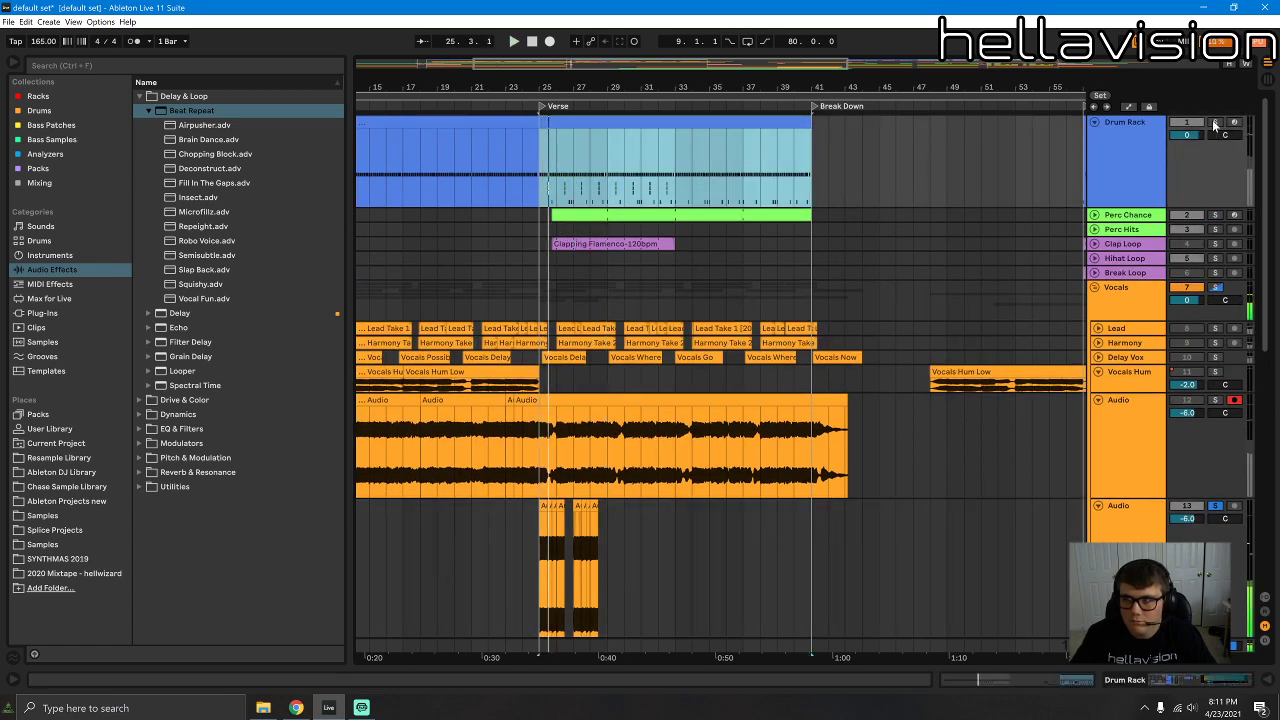
click(1215, 123)
key(space)
Step: Open the Drum Rack clip at the verse and add a one-beat Kick 1 note at 18.1.1
double_click(574, 123)
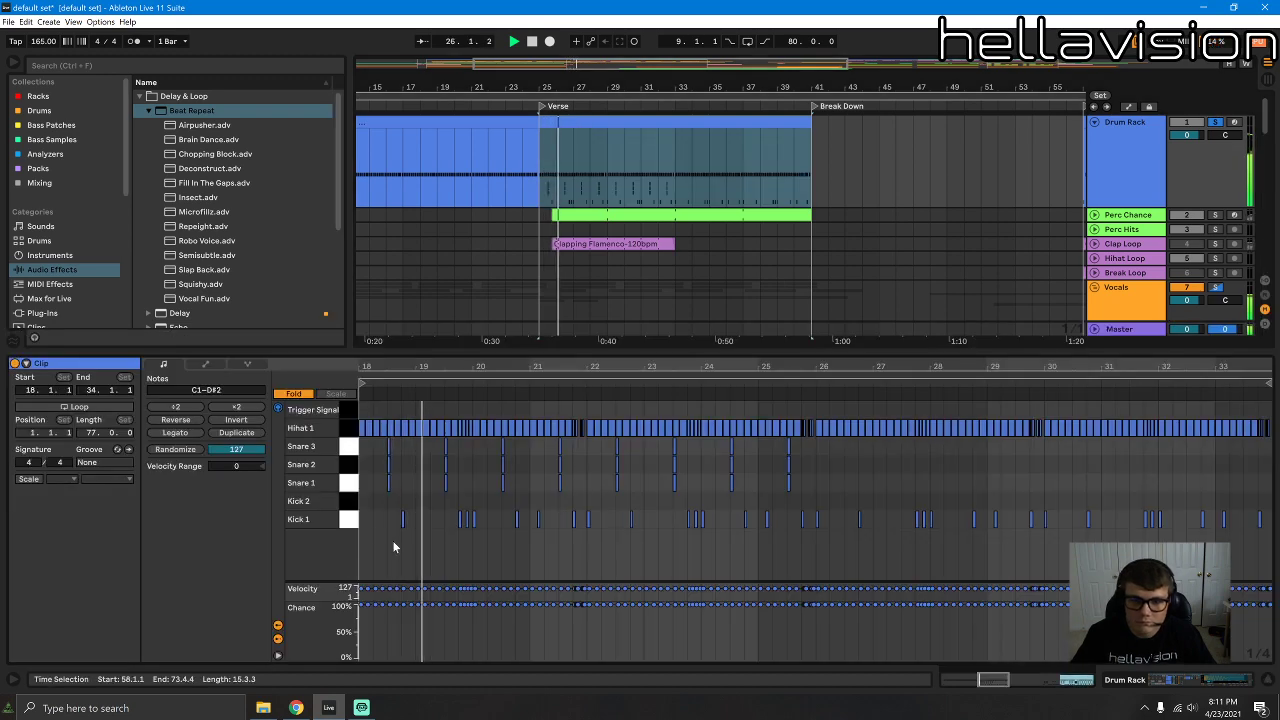
double_click(366, 519)
key(space)
key(space)
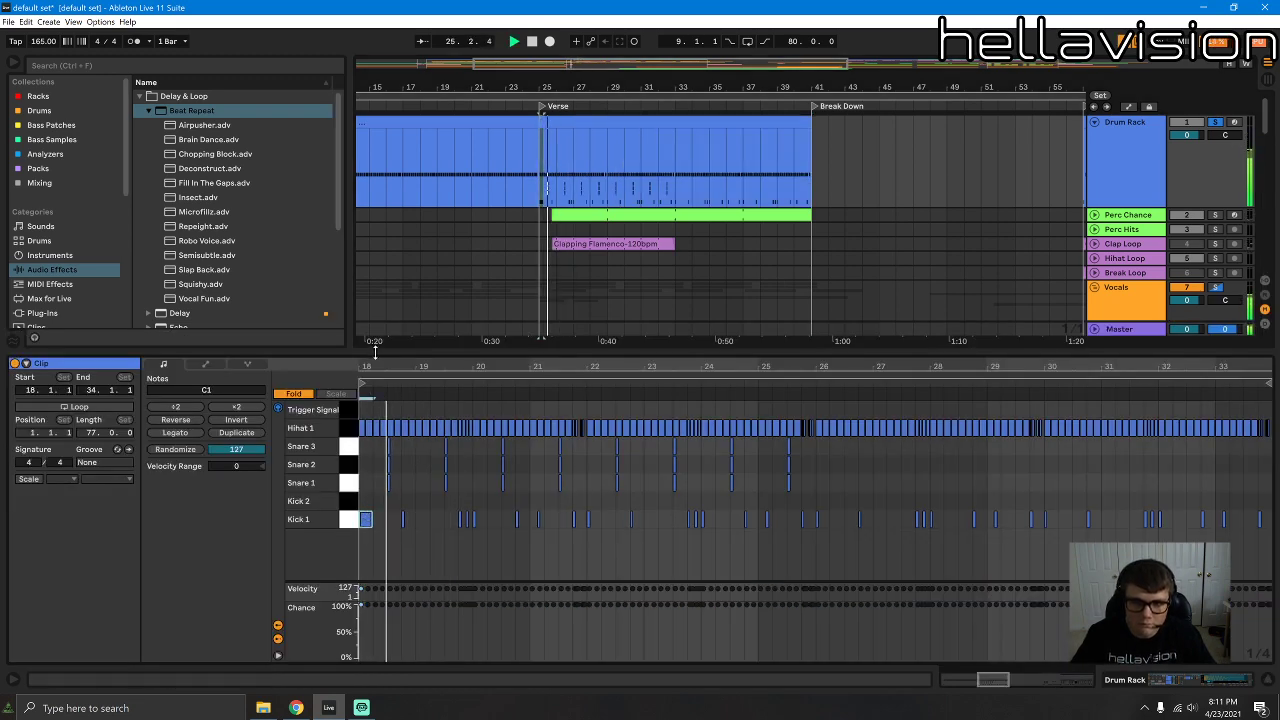
drag(375, 352, 419, 256)
key(z)
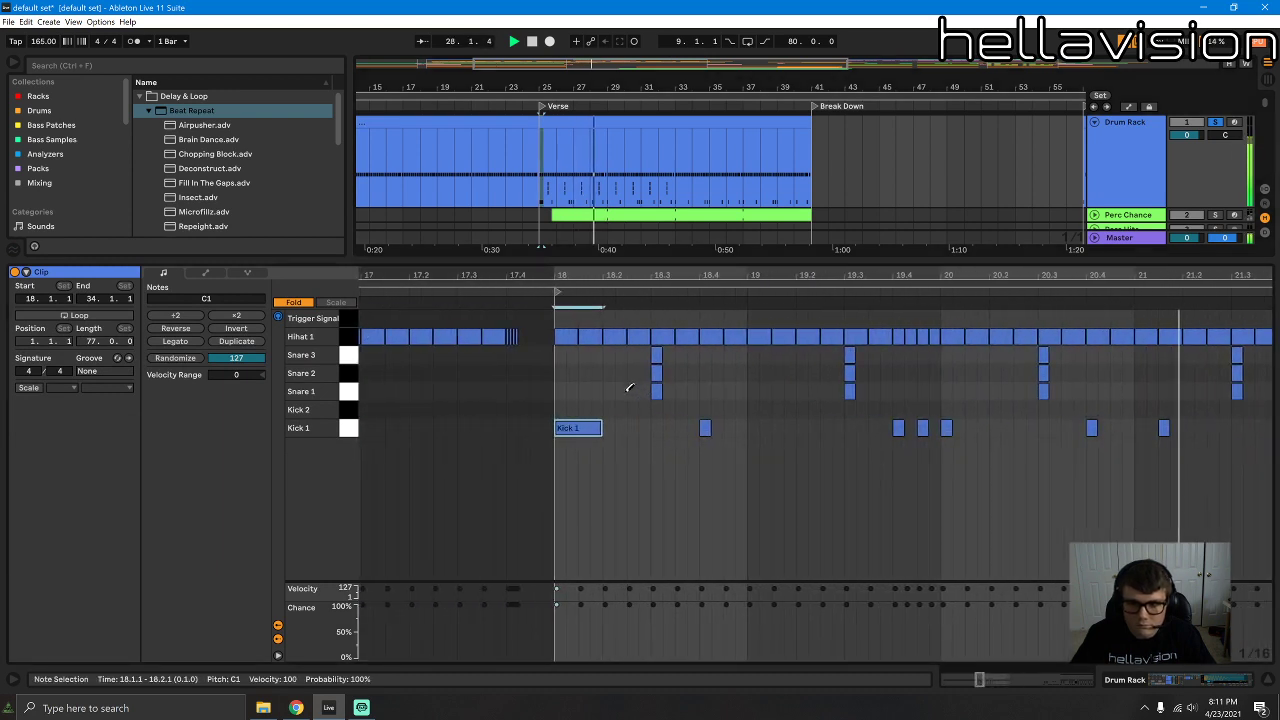
Step: Add a Snare 1 note at 18.2.3, remove the Snare 1 note at 18.3.1, and play the result
click(630, 389)
key(space)
click(658, 373)
click(658, 387)
key(space)
click(659, 375)
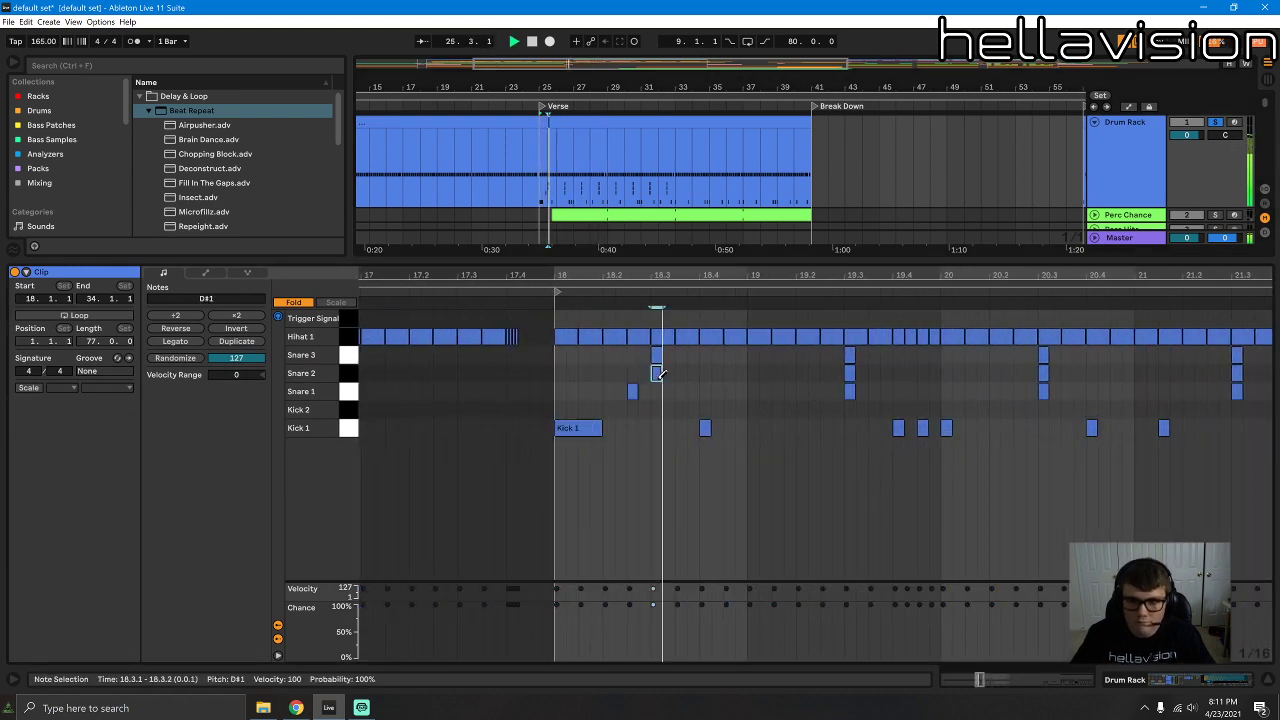
key(space)
key(space)
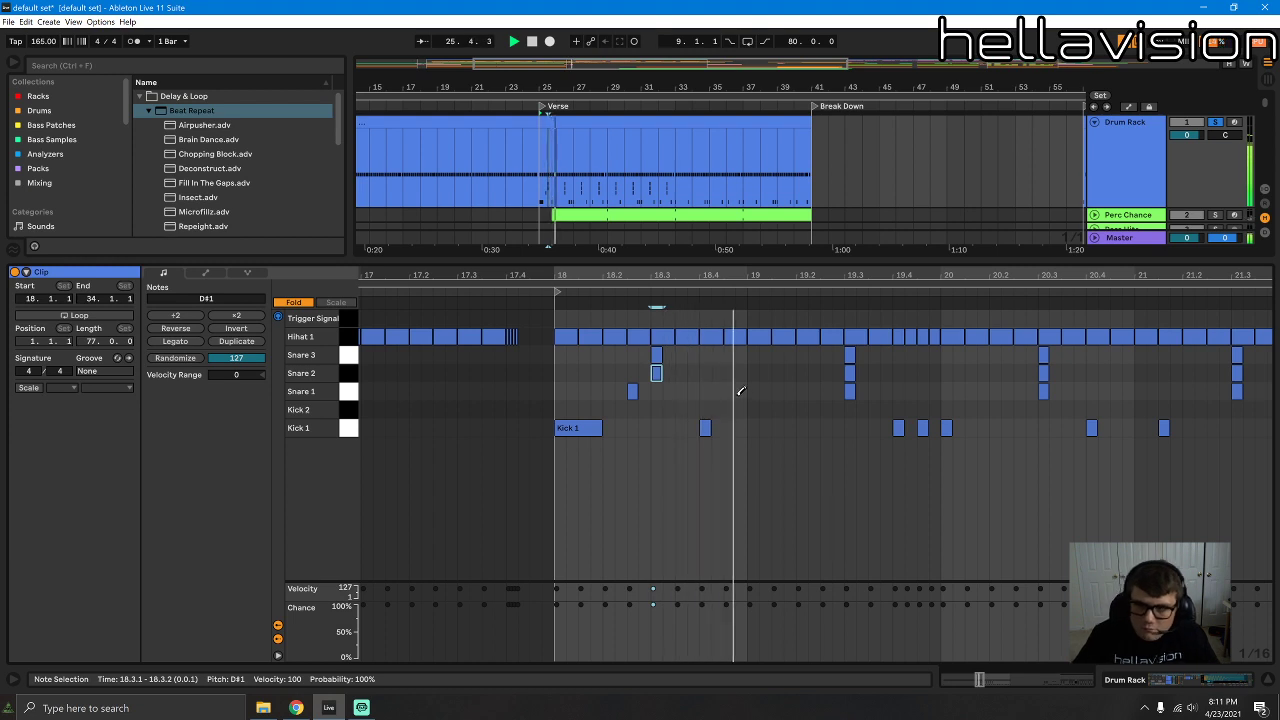
Step: Add a Snare 1 note at 19.2.3, remove the one at 19.3.1, and play the edited drum pattern
click(815, 390)
click(815, 390)
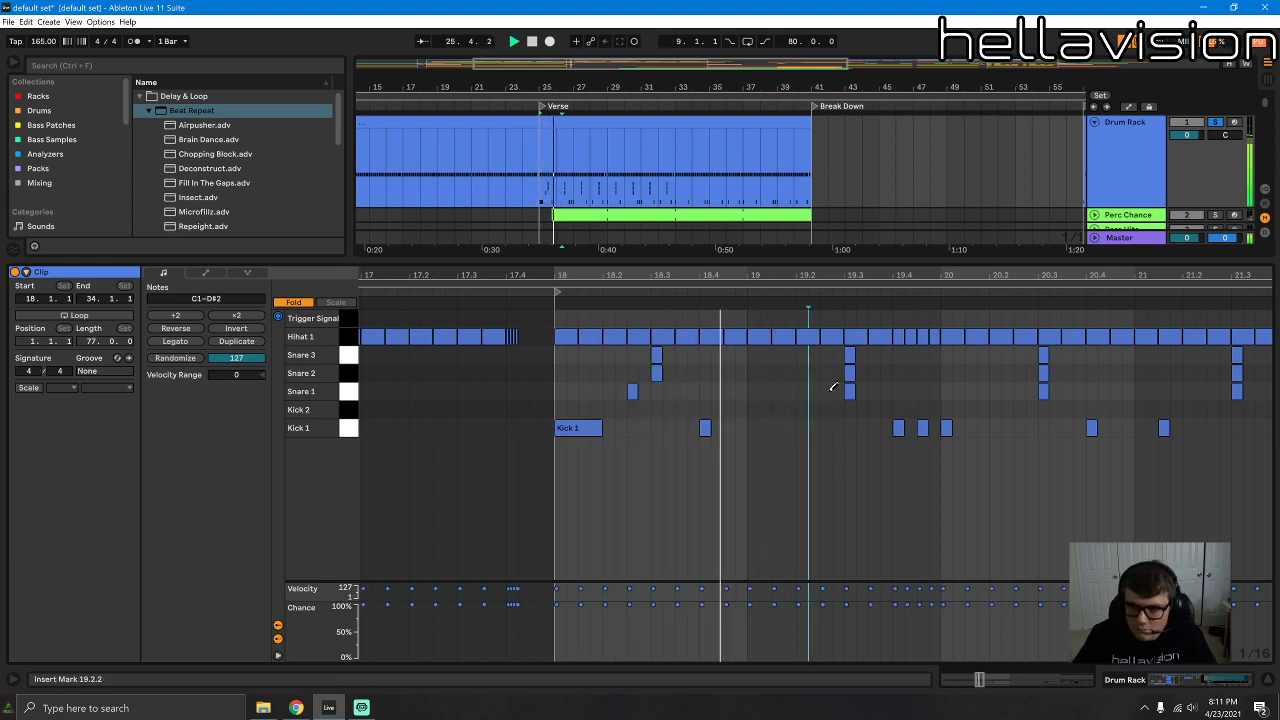
click(829, 389)
click(853, 389)
double_click(853, 388)
key(space)
key(space)
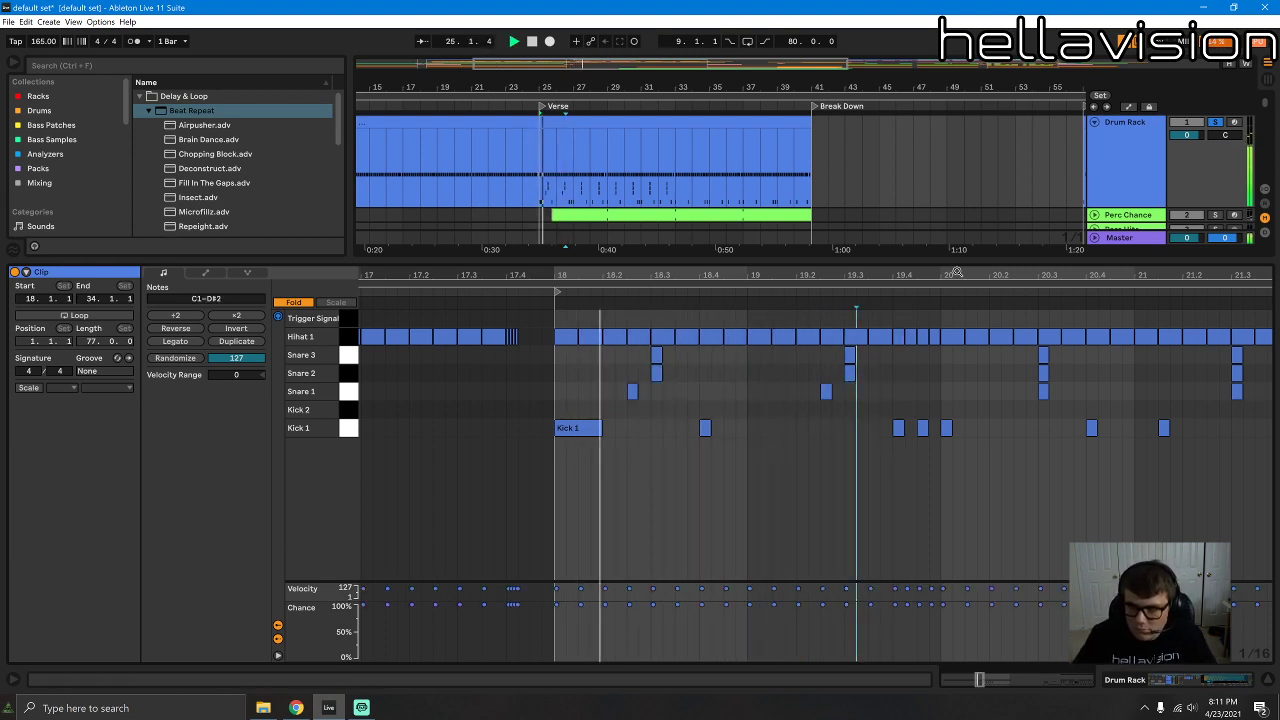
drag(852, 275, 788, 272)
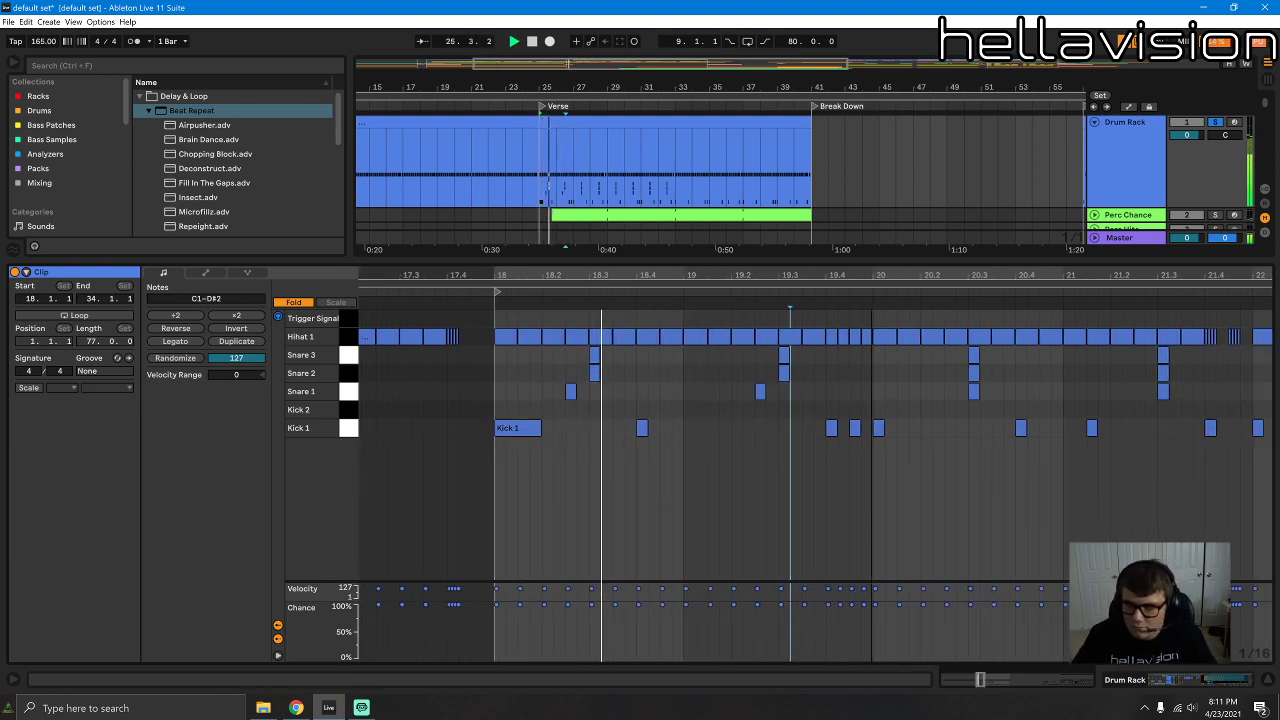
Step: Close the note editor and set the stutter audio track's volume to -10.6 dB
double_click(1040, 262)
scroll(1049, 256, down, 8)
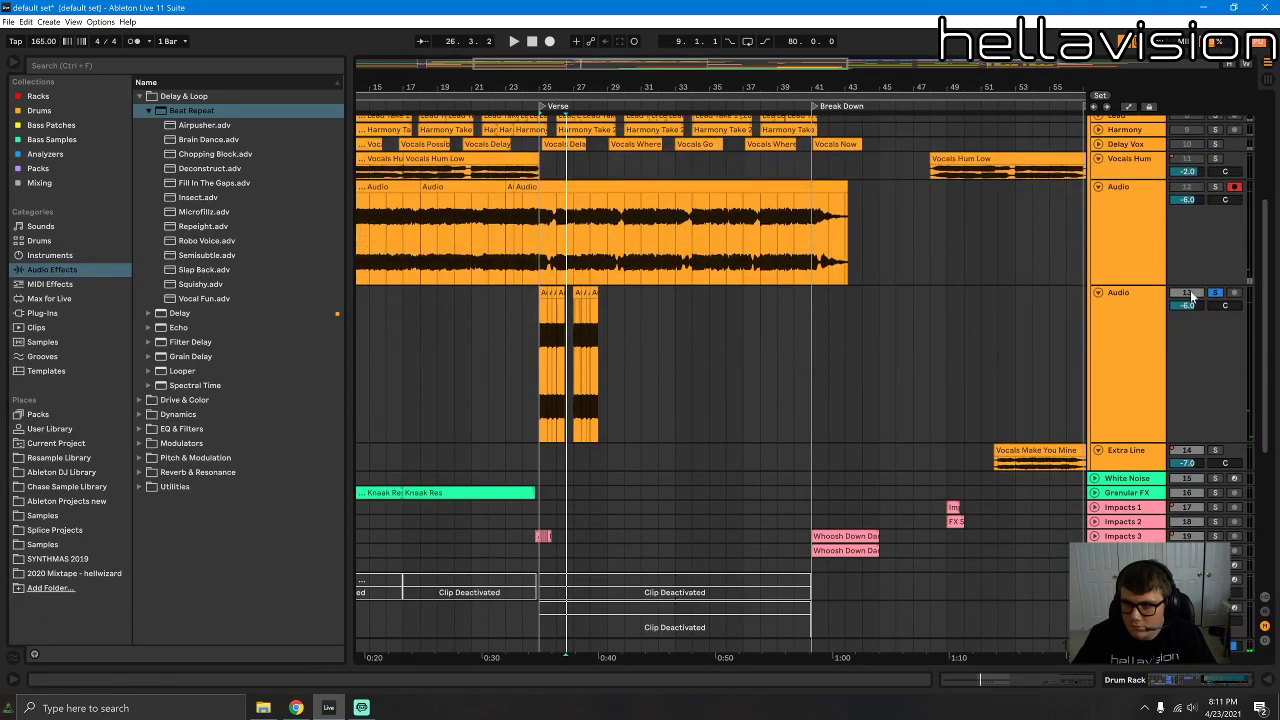
drag(1183, 305, 1181, 308)
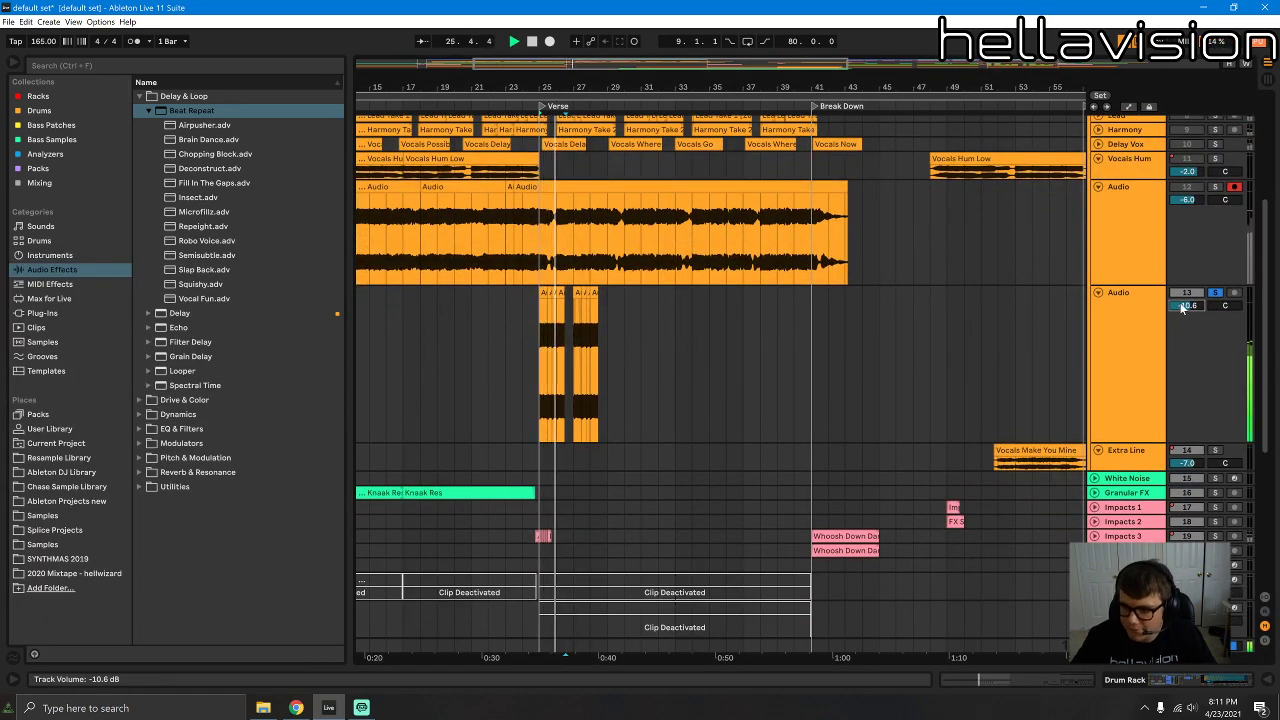
Step: Lower the system speaker volume to 31 while the stutter pattern plays
click(1205, 704)
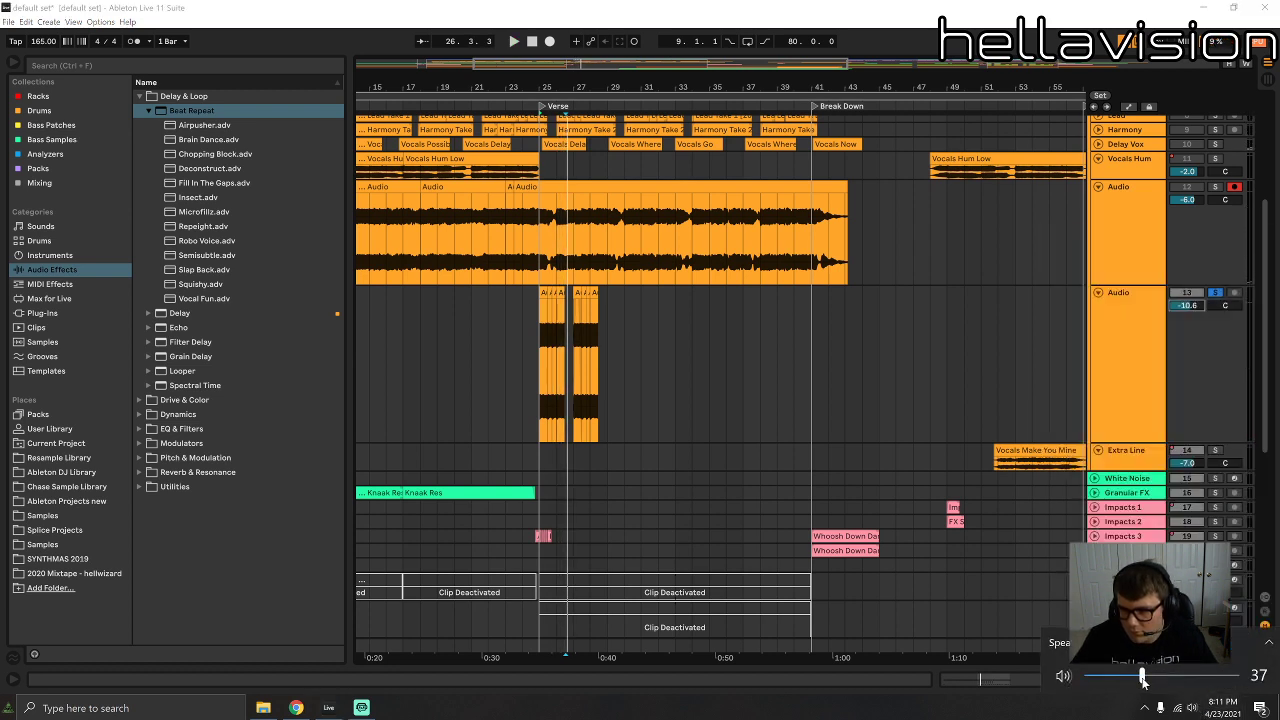
click(554, 350)
key(space)
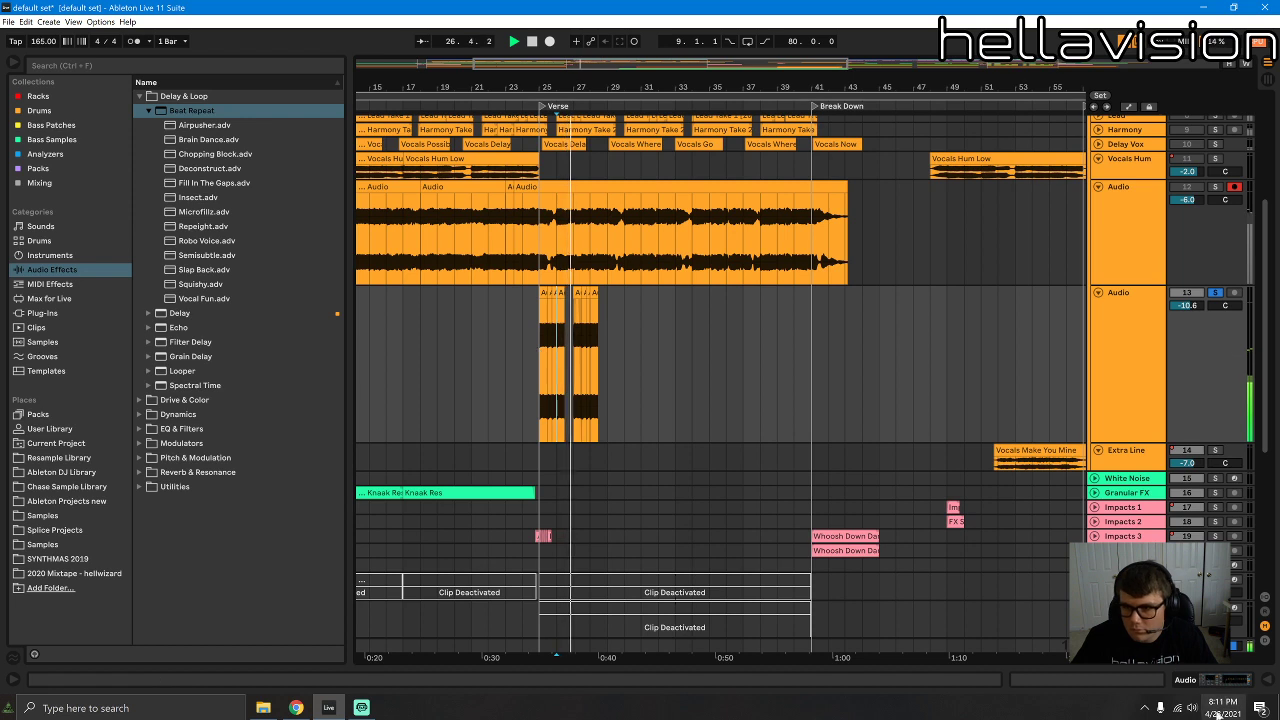
click(1192, 708)
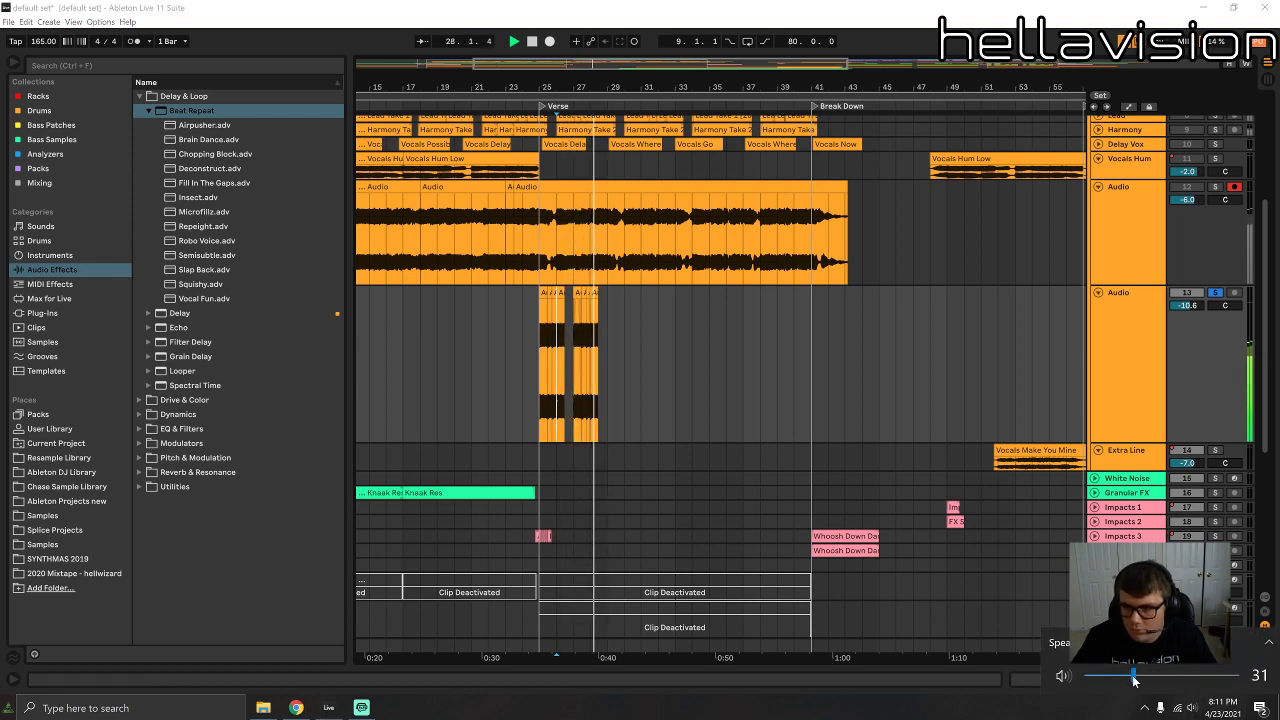
click(506, 362)
Step: Play the verse from 25.1.1 to hear the stutter pattern with the drums
click(538, 367)
key(space)
key(space)
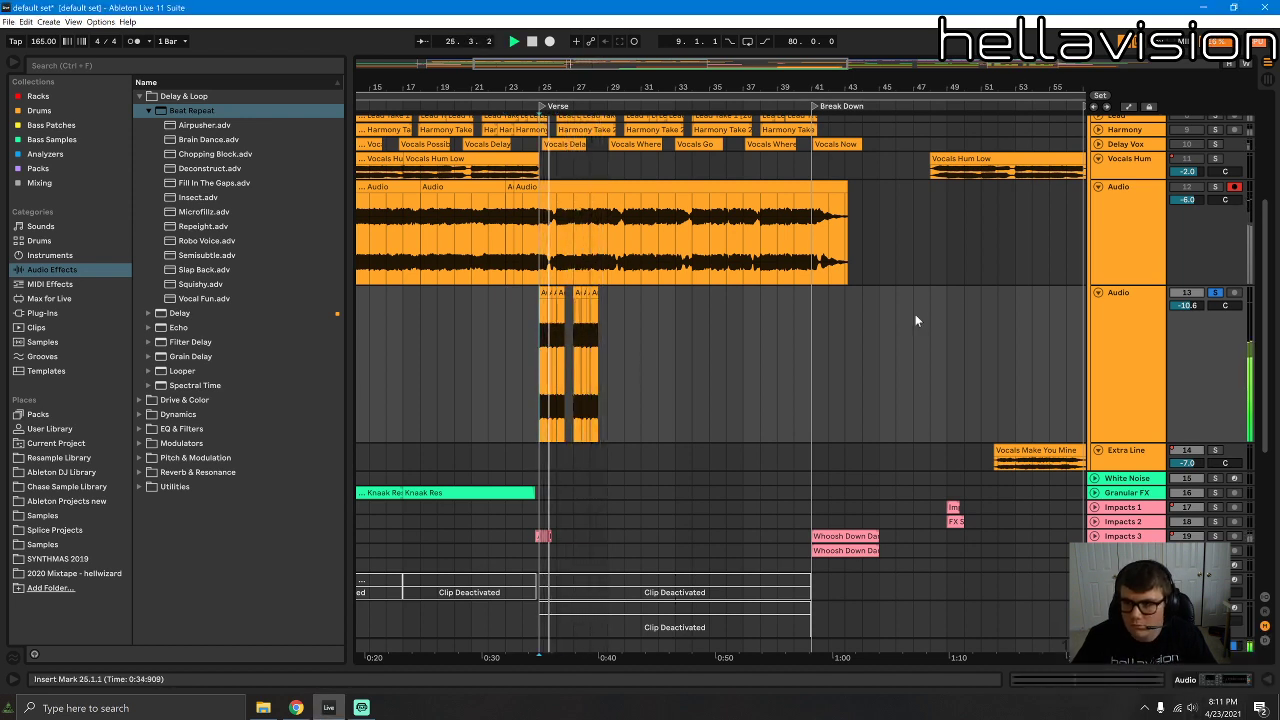
click(1127, 332)
scroll(547, 270, up, 3)
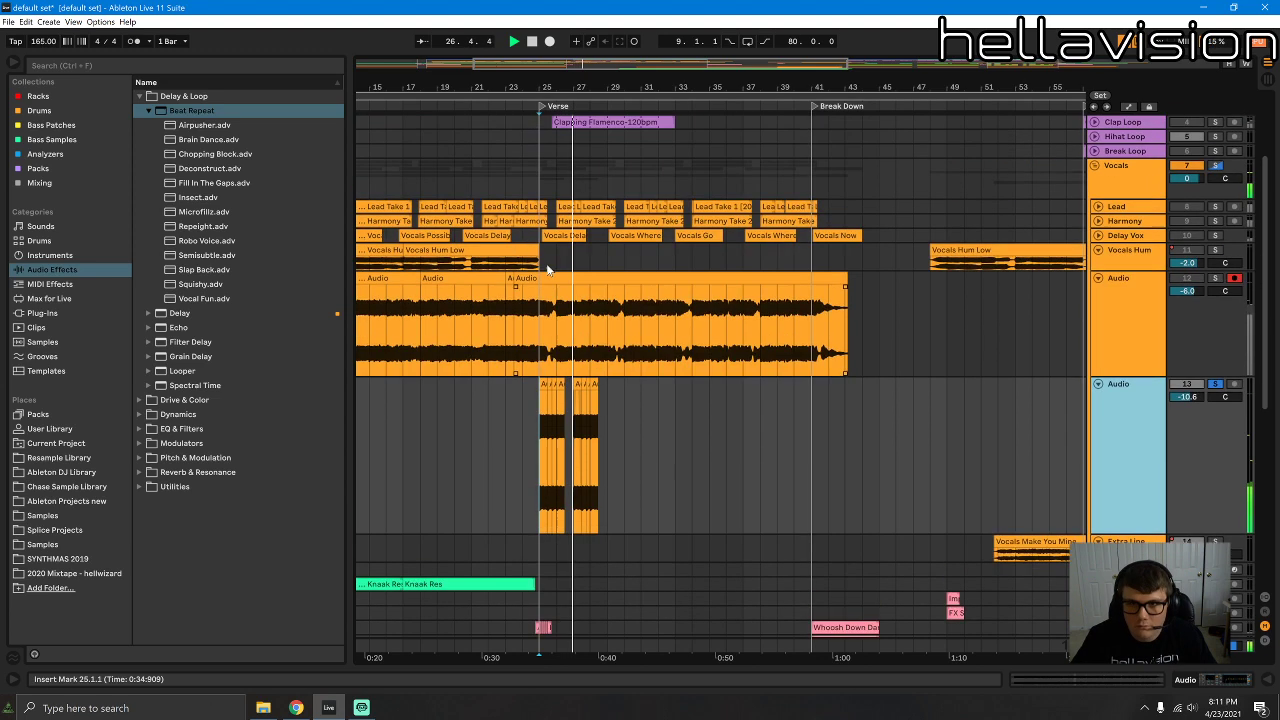
scroll(574, 151, up, 3)
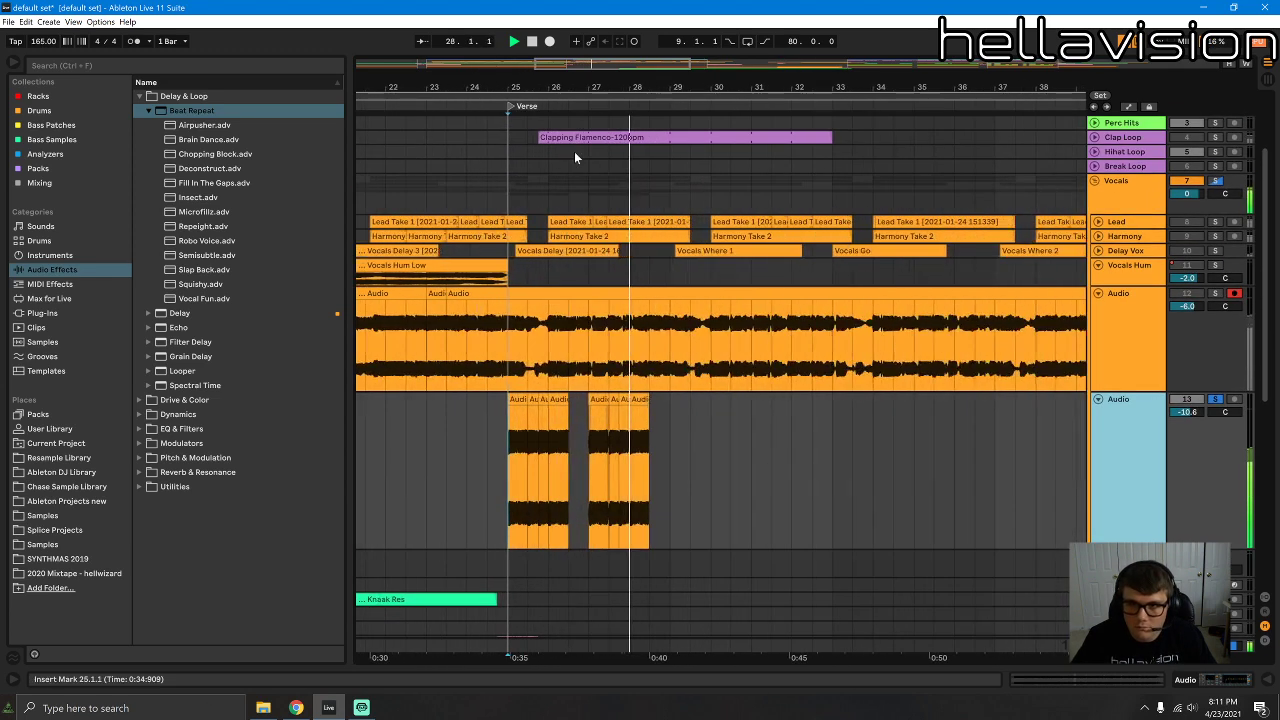
key(space)
Step: Paste a vocal slice at 29.1.1 on the stutter track and extend its sample end to 16.3.3
click(669, 412)
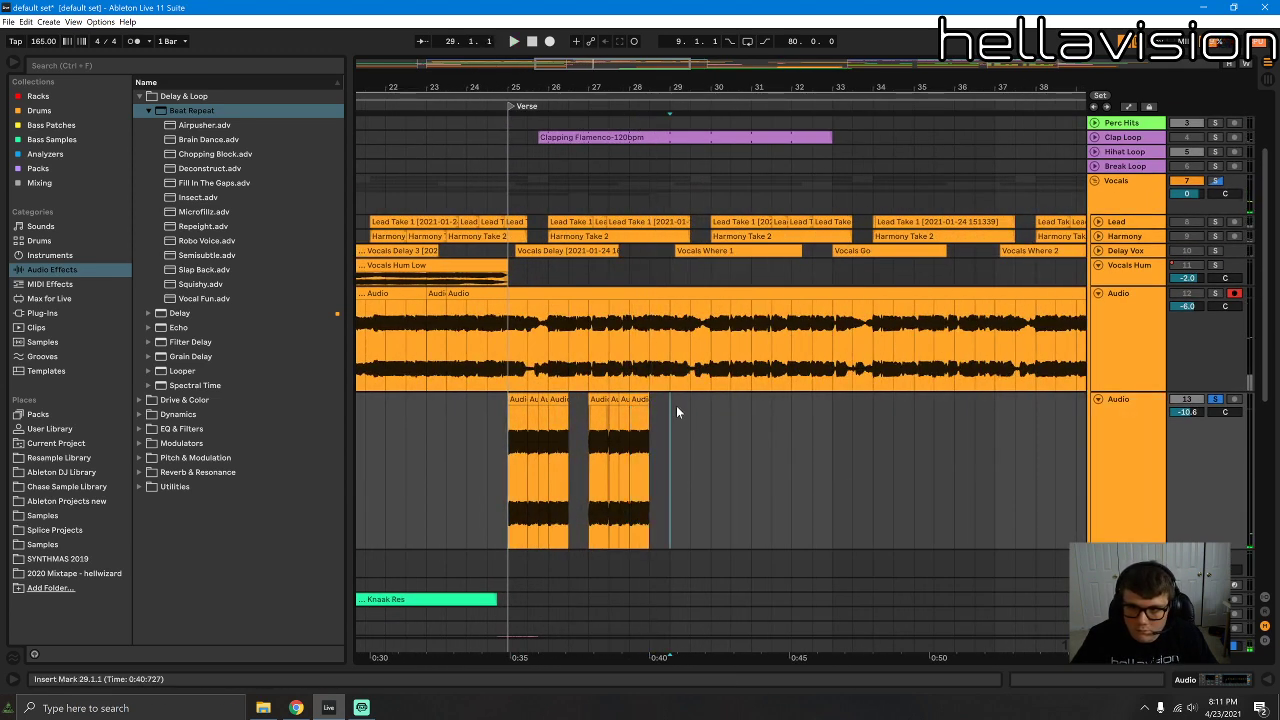
key(ctrl+v)
double_click(678, 402)
drag(600, 270, 600, 200)
drag(629, 293, 751, 292)
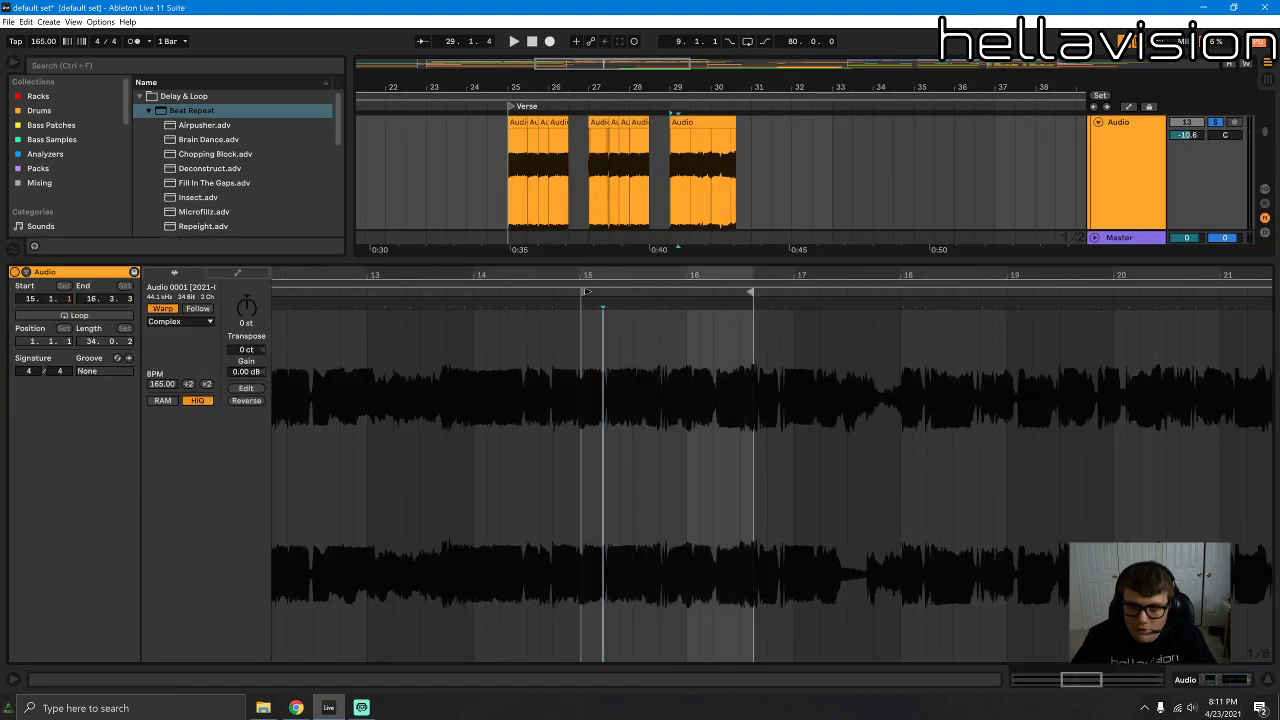
Step: Move the pasted clip's sample start to 18.3.1 and its end to 19.4.3 while listening for a new phrase
key(space)
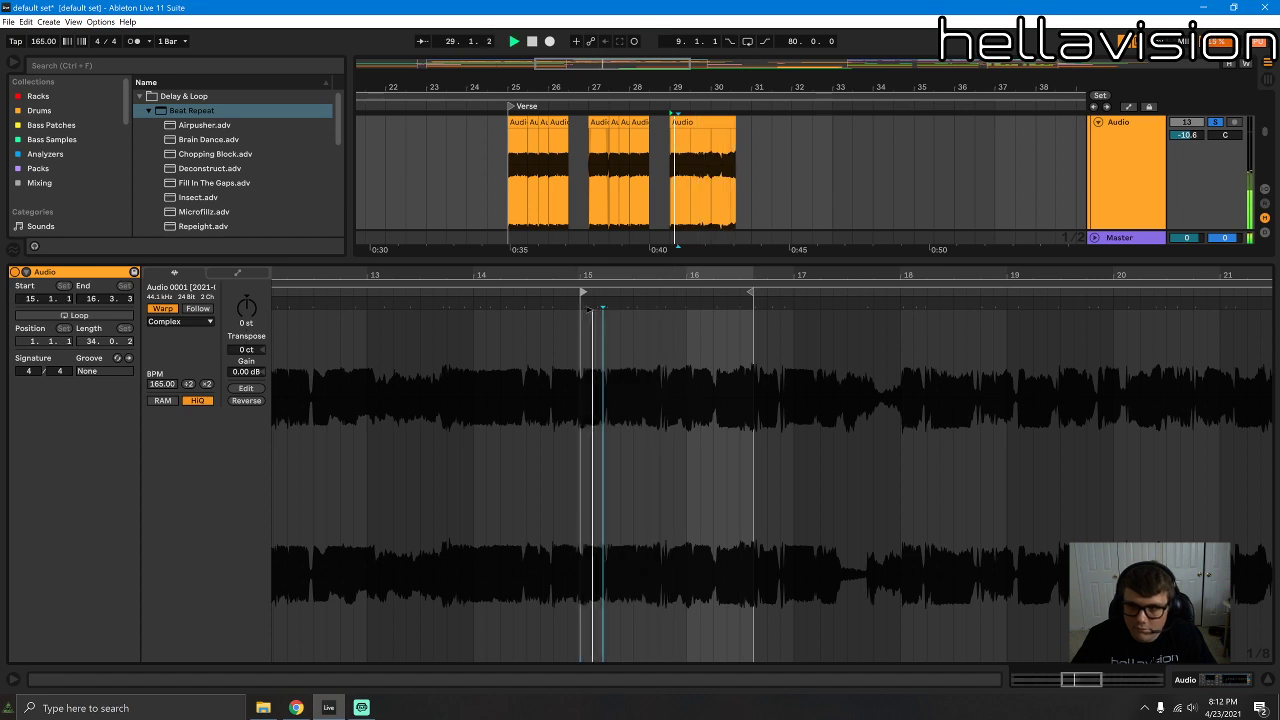
mouse_move(590, 310)
mouse_down()
mouse_move(629, 310)
mouse_move(432, 313)
mouse_move(676, 300)
mouse_move(982, 335)
mouse_up()
drag(685, 298, 931, 334)
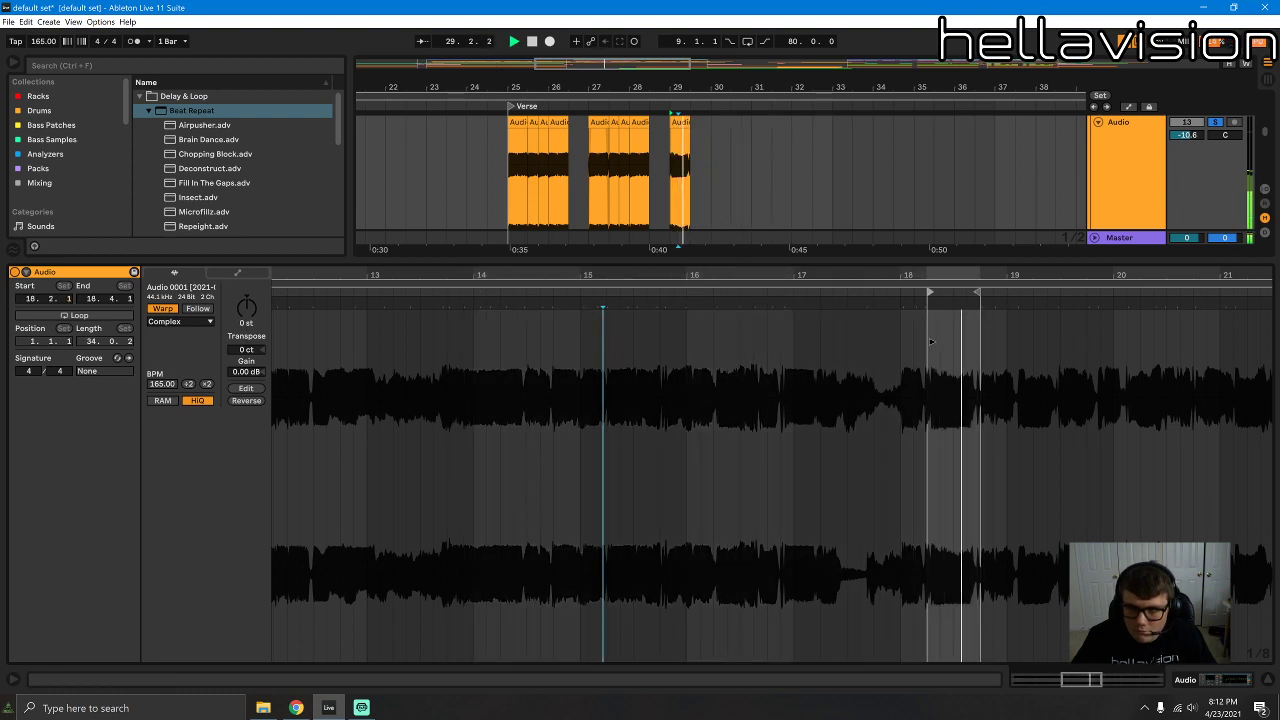
mouse_move(976, 292)
mouse_down()
mouse_move(1126, 296)
mouse_move(1098, 294)
mouse_up()
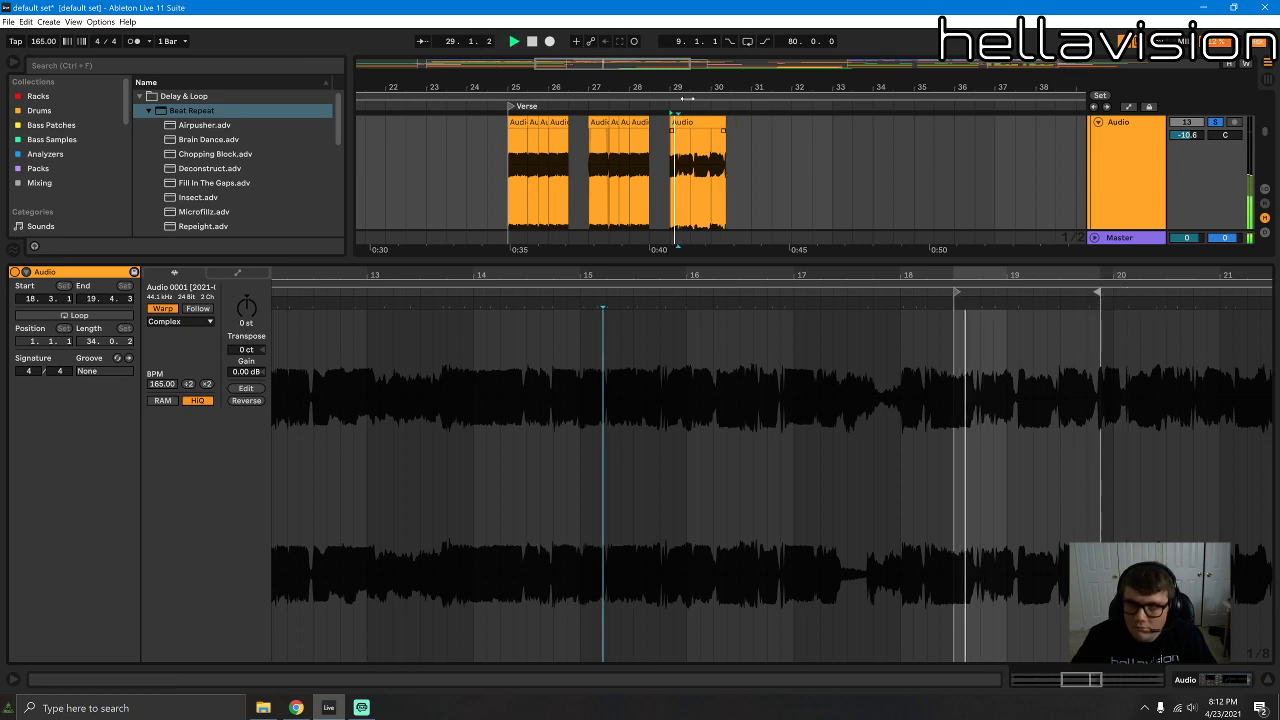
Step: Shorten the clip at 29.1.1 to end at 29.1.4 with a fade-out and play it
drag(684, 90, 682, 186)
drag(981, 127, 655, 138)
key(space)
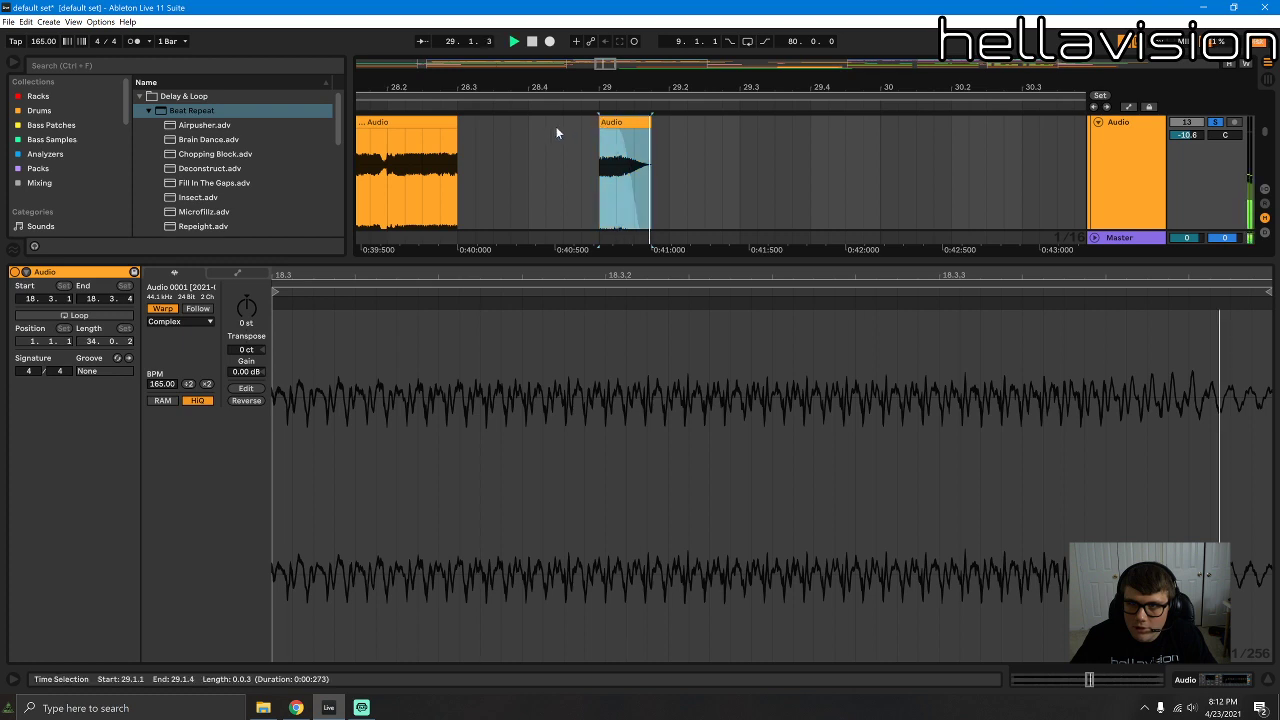
Step: Duplicate the short faded slice, place the copy at 29.2.3, and play the two hits
key(ctrl+d)
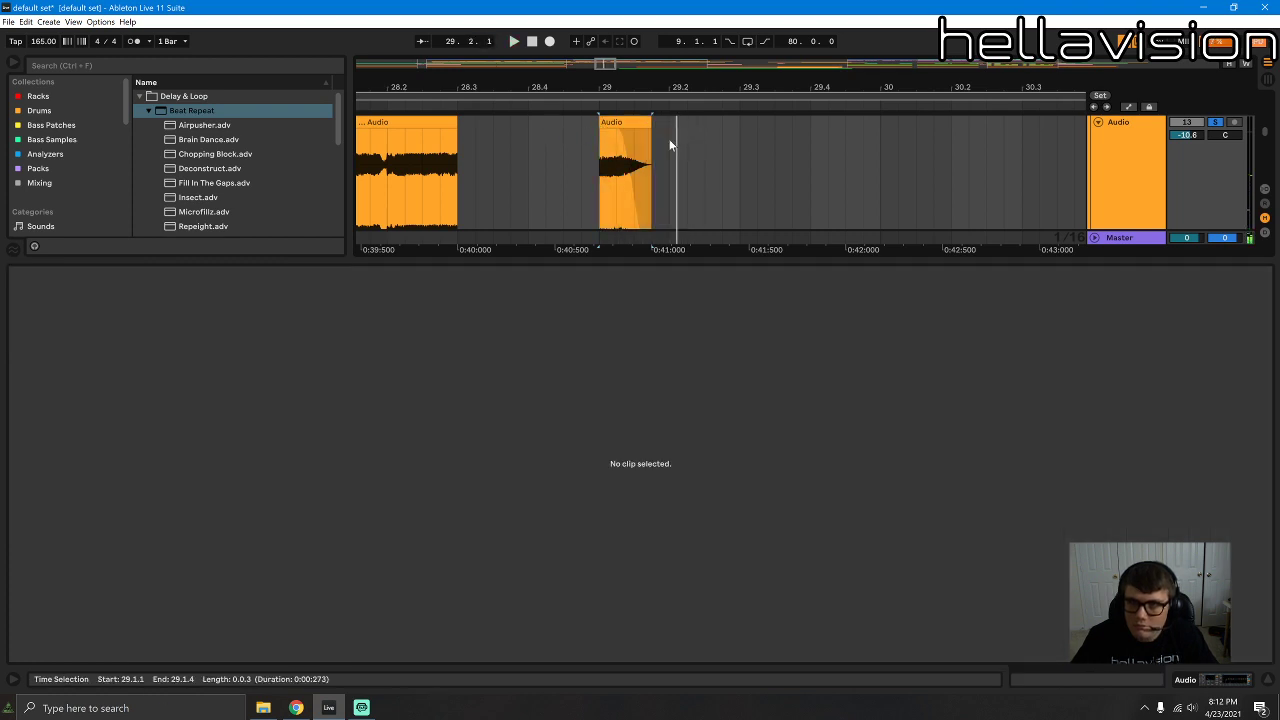
click(616, 148)
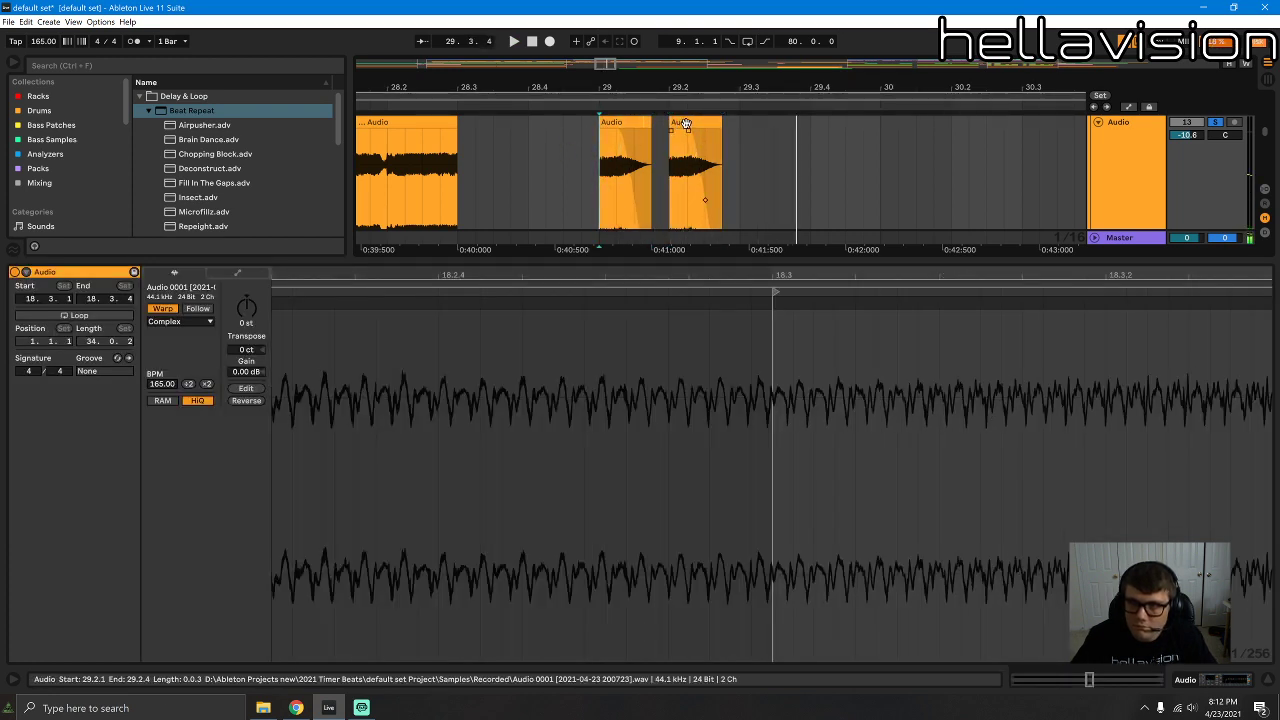
mouse_move(686, 123)
mouse_down()
mouse_move(757, 138)
mouse_move(704, 138)
mouse_up()
click(560, 143)
key(space)
key(space)
key(space)
key(space)
Step: Duplicate the faded slice twice more, placing the copies at 29.4.1 and 30.1.1
key(ctrl+d)
key(ctrl+d)
click(531, 148)
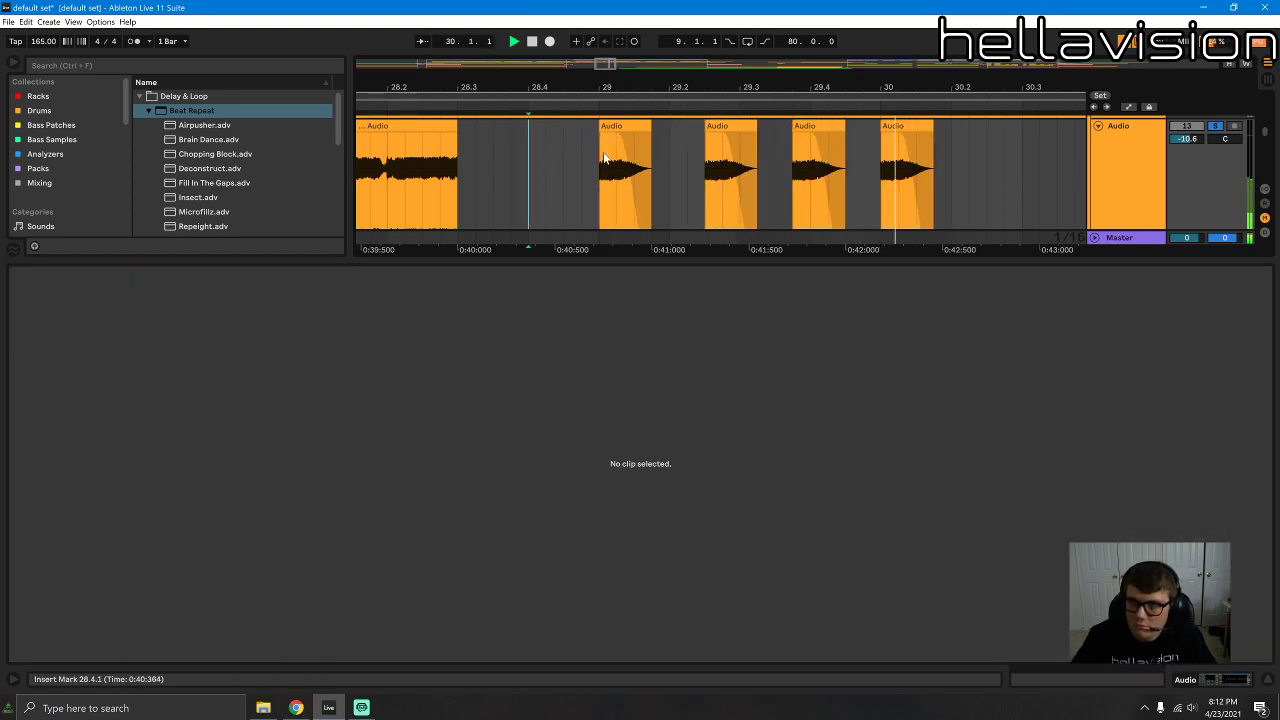
drag(798, 138, 815, 141)
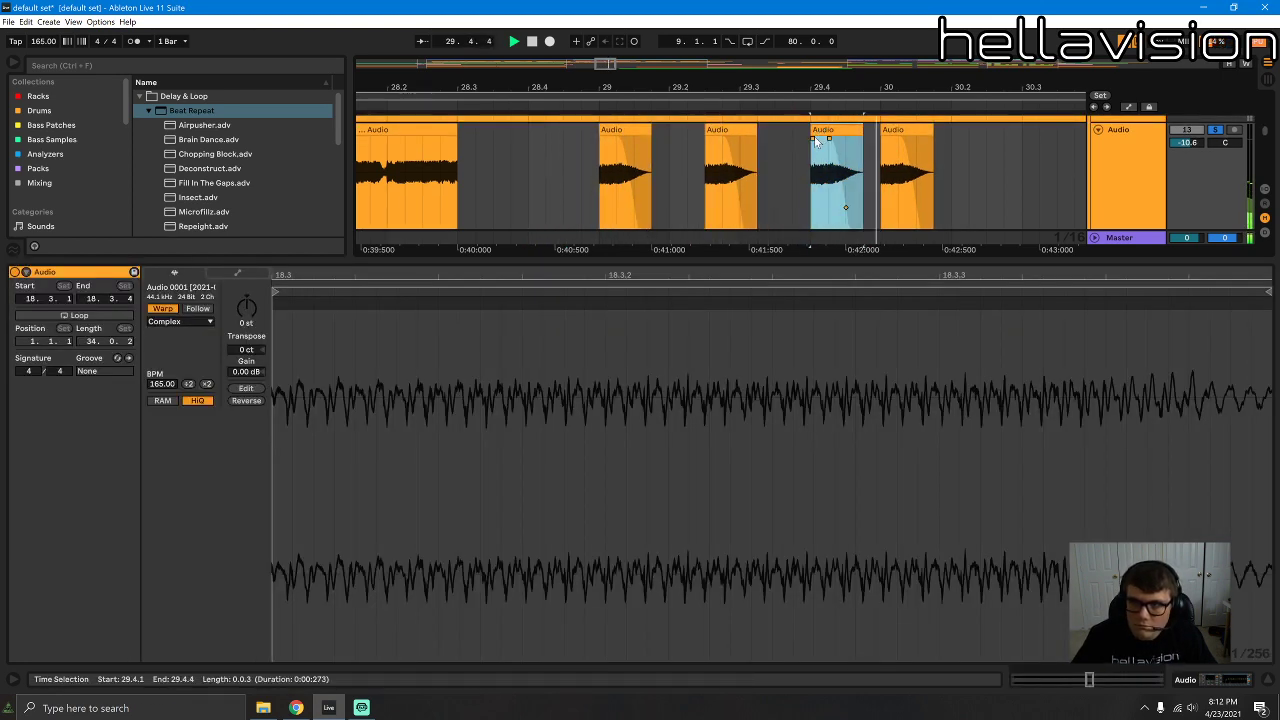
key(ctrl+alt+l)
Step: Play from the stutter copy at 27.1.1 to hear it lead into the faded hits
key(space)
mouse_move(666, 84)
mouse_down()
mouse_move(666, 40)
mouse_move(693, 48)
mouse_up()
click(493, 141)
key(space)
key(space)
double_click(491, 134)
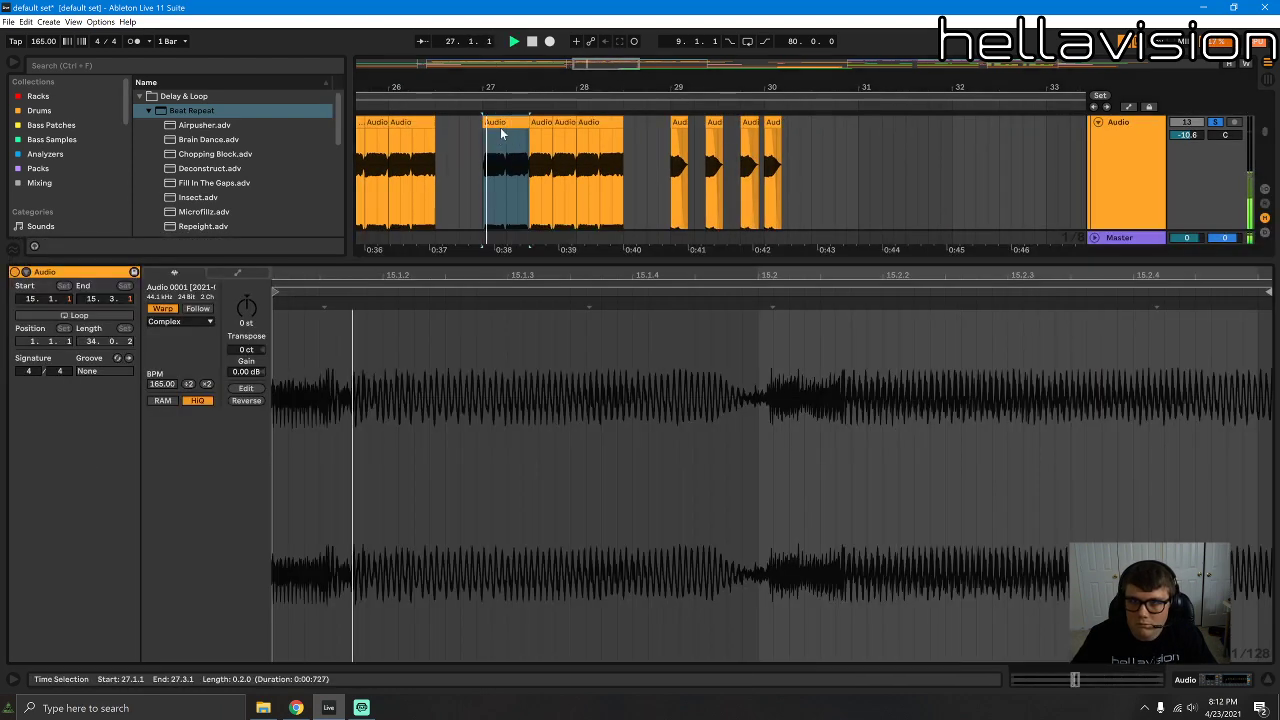
Step: Play the faded hits from 29.1.1 and try transposing the slice at 29.2.3 up by 4 semitones
click(676, 121)
click(680, 122)
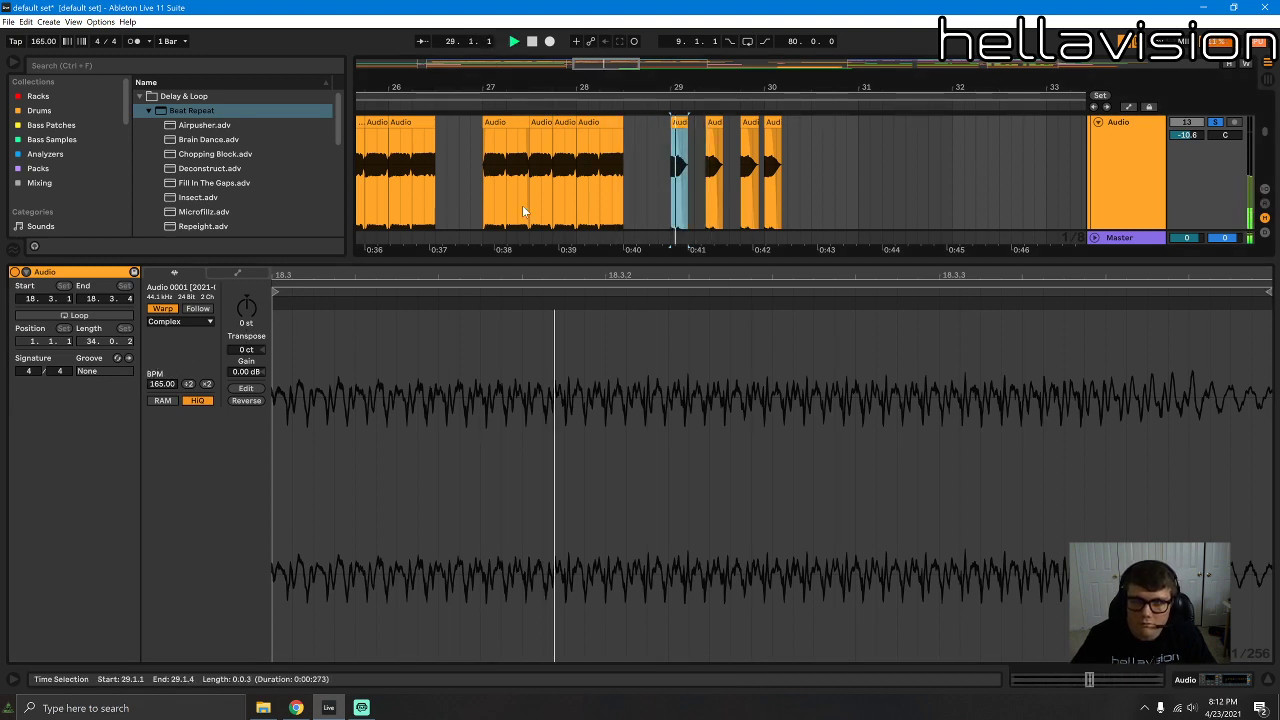
key(space)
click(710, 134)
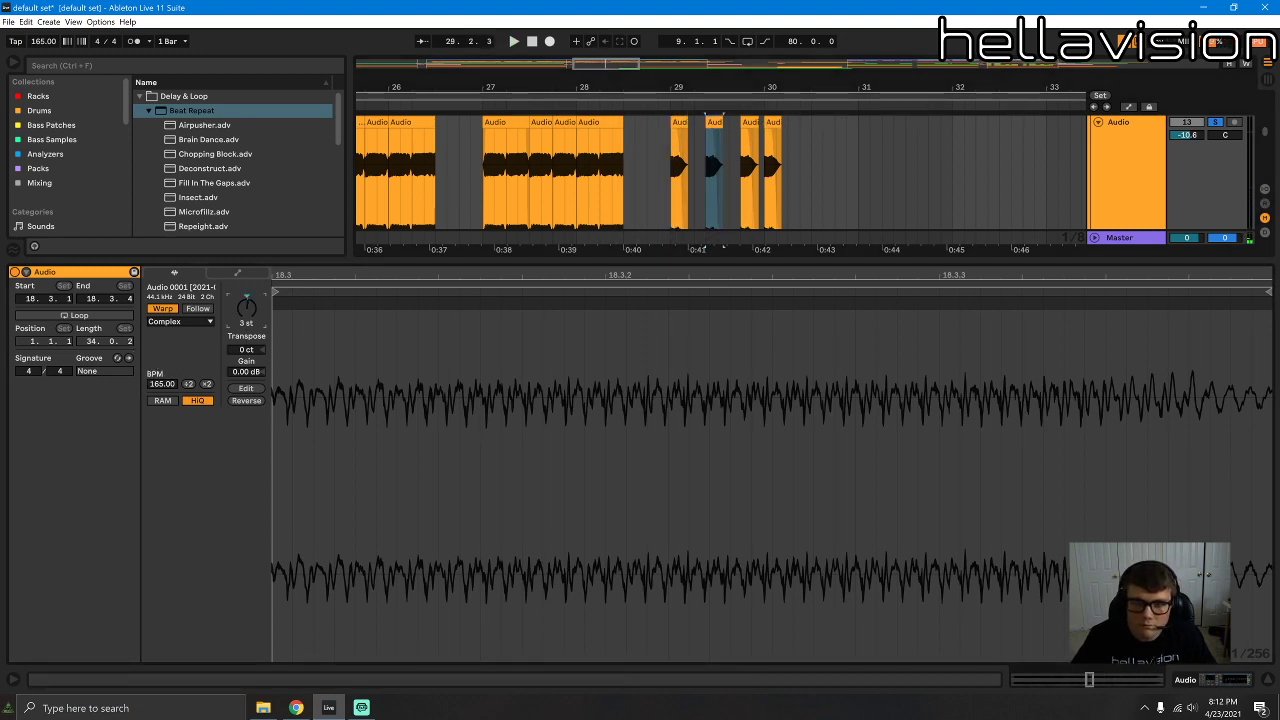
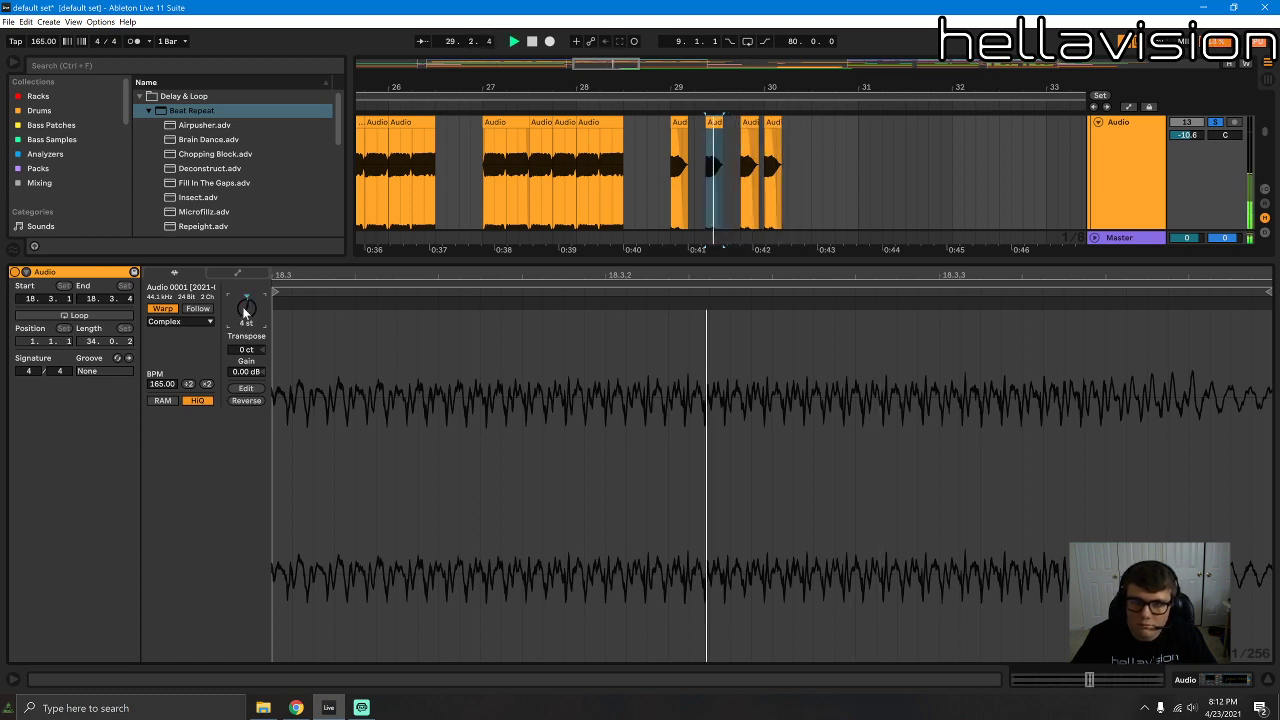
key(space)
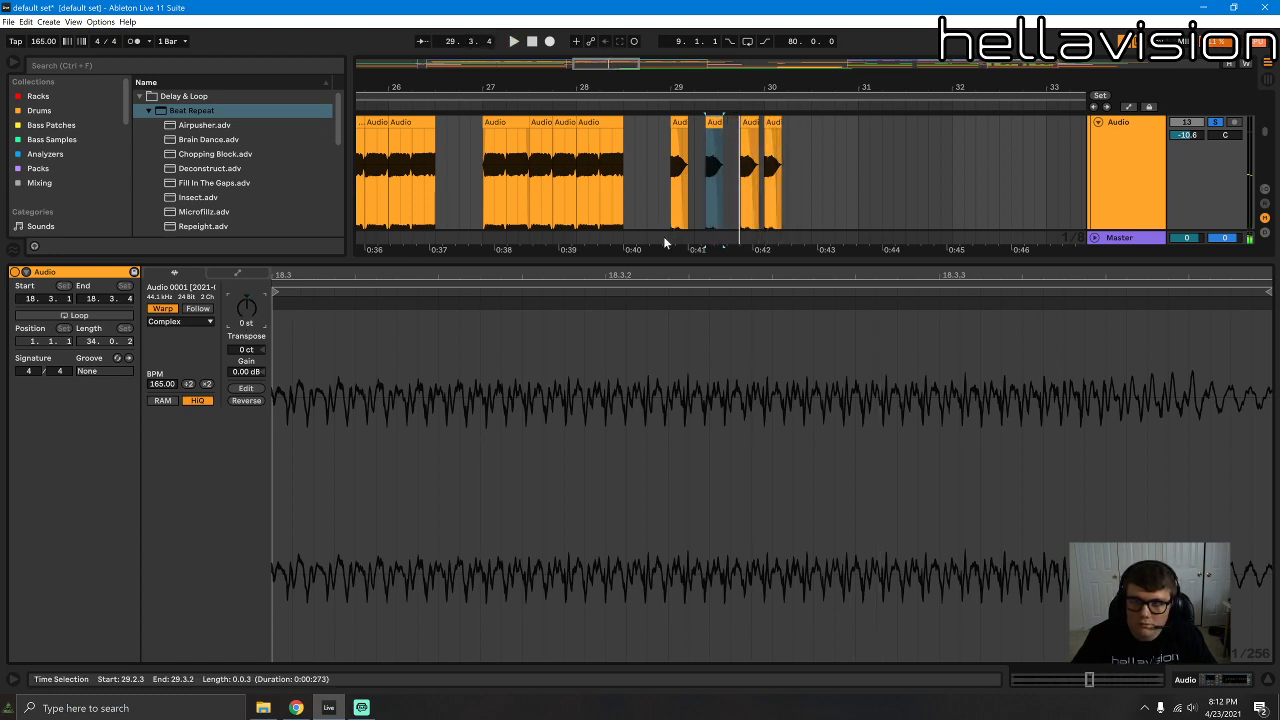
Step: Delete the faded slices from 29.1.1 onward and copy the clip at 27.1.1 to 29.1.1
key(ctrl+alt+l)
drag(870, 192, 639, 173)
key(Delete)
click(506, 190)
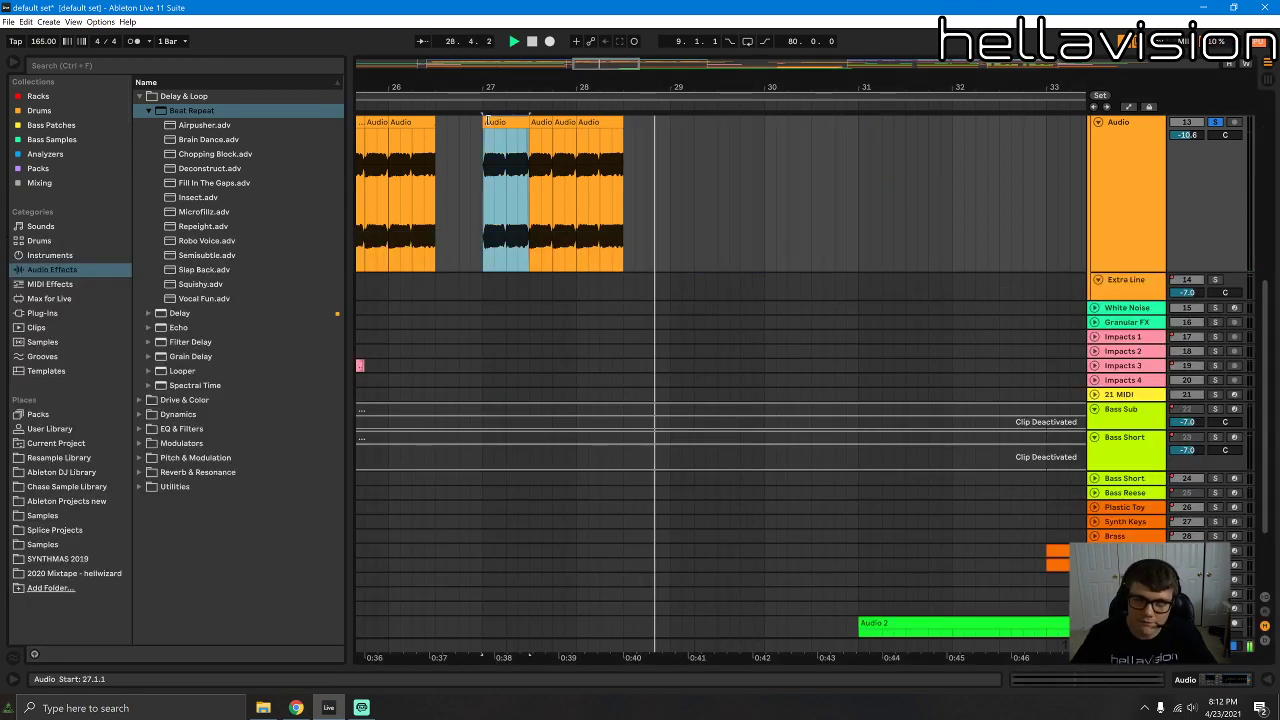
click(671, 146)
key(ctrl+v)
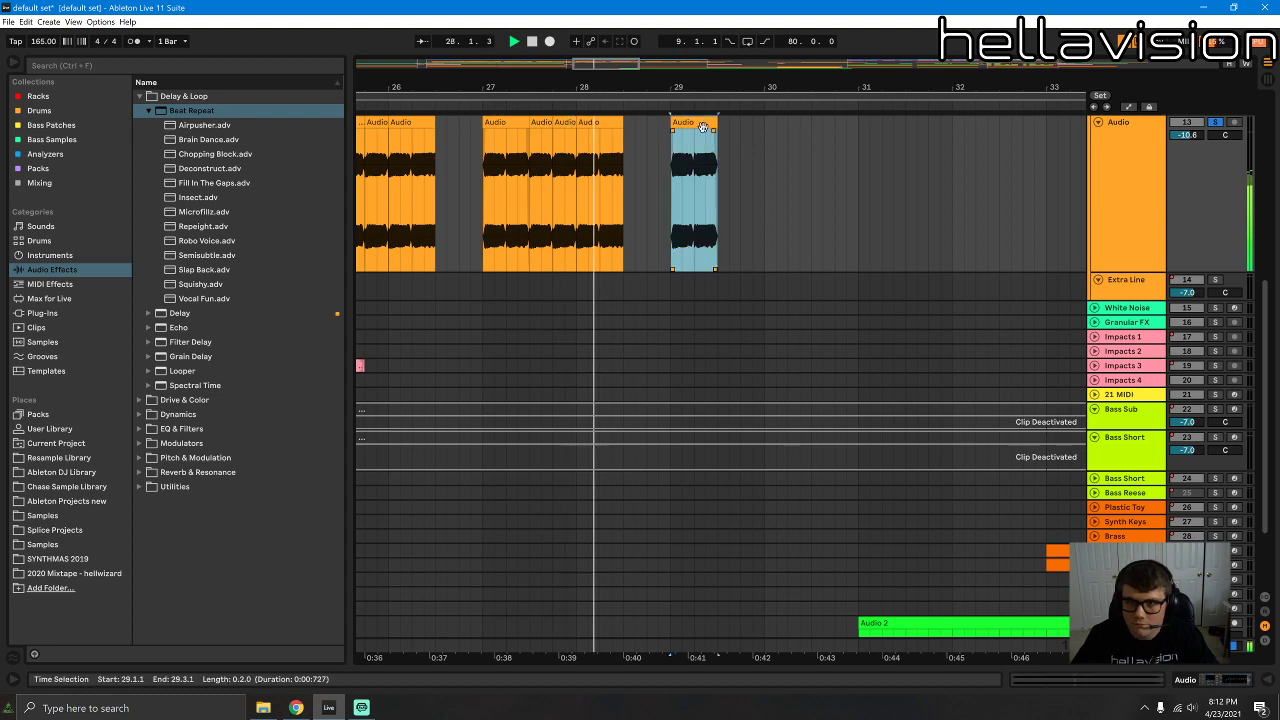
Step: Shorten the clip at 29.1.1 to end at 29.1.3 with a fade-out, and play it
drag(716, 122, 681, 124)
scroll(670, 128, up, 5)
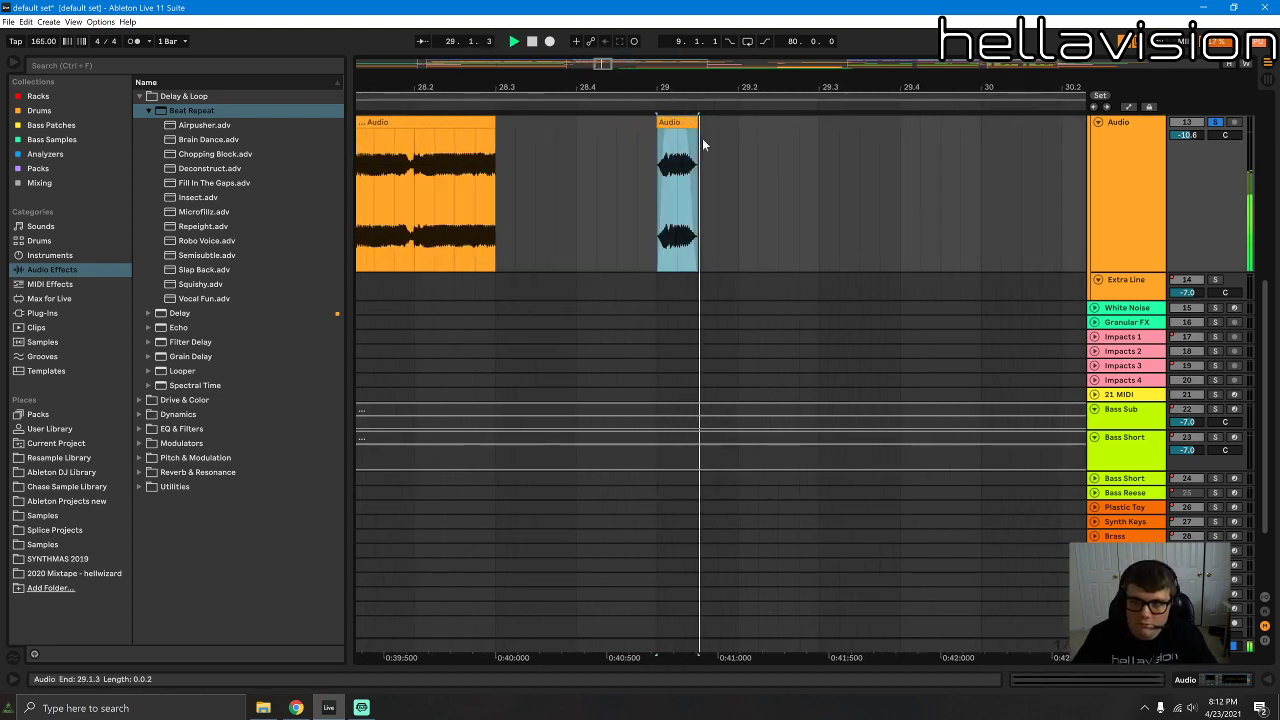
double_click(676, 122)
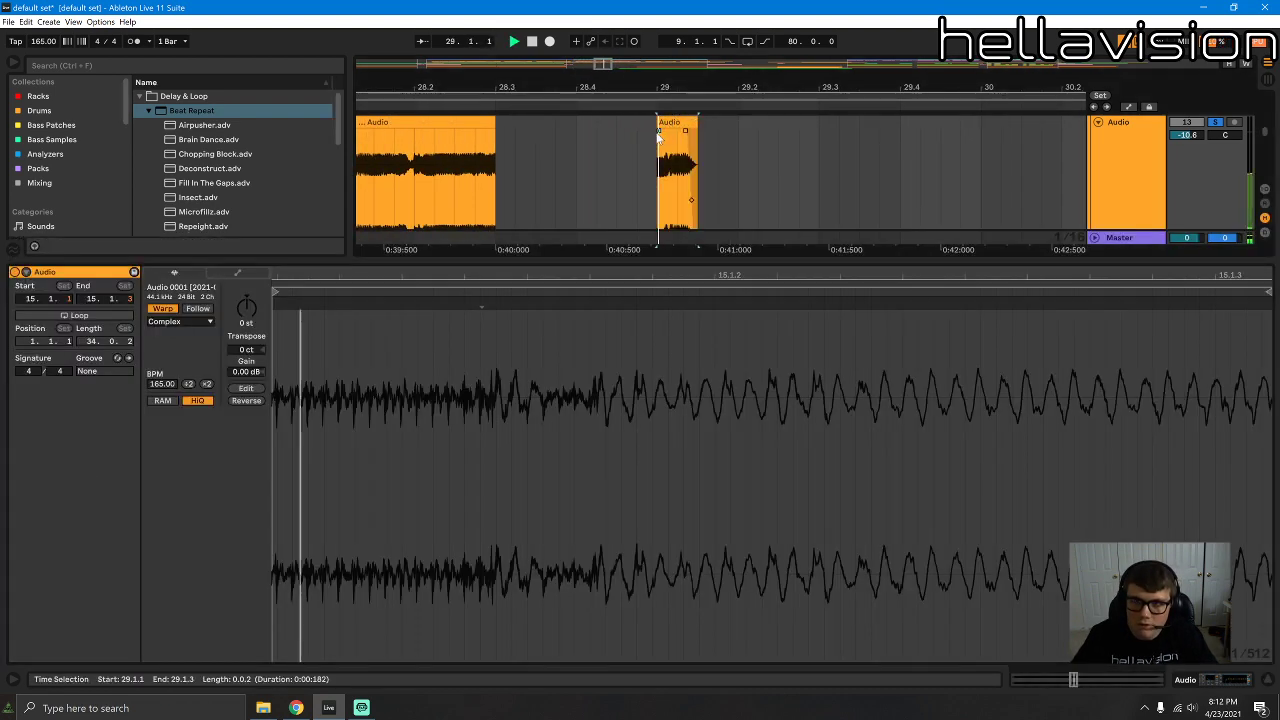
drag(691, 122, 685, 130)
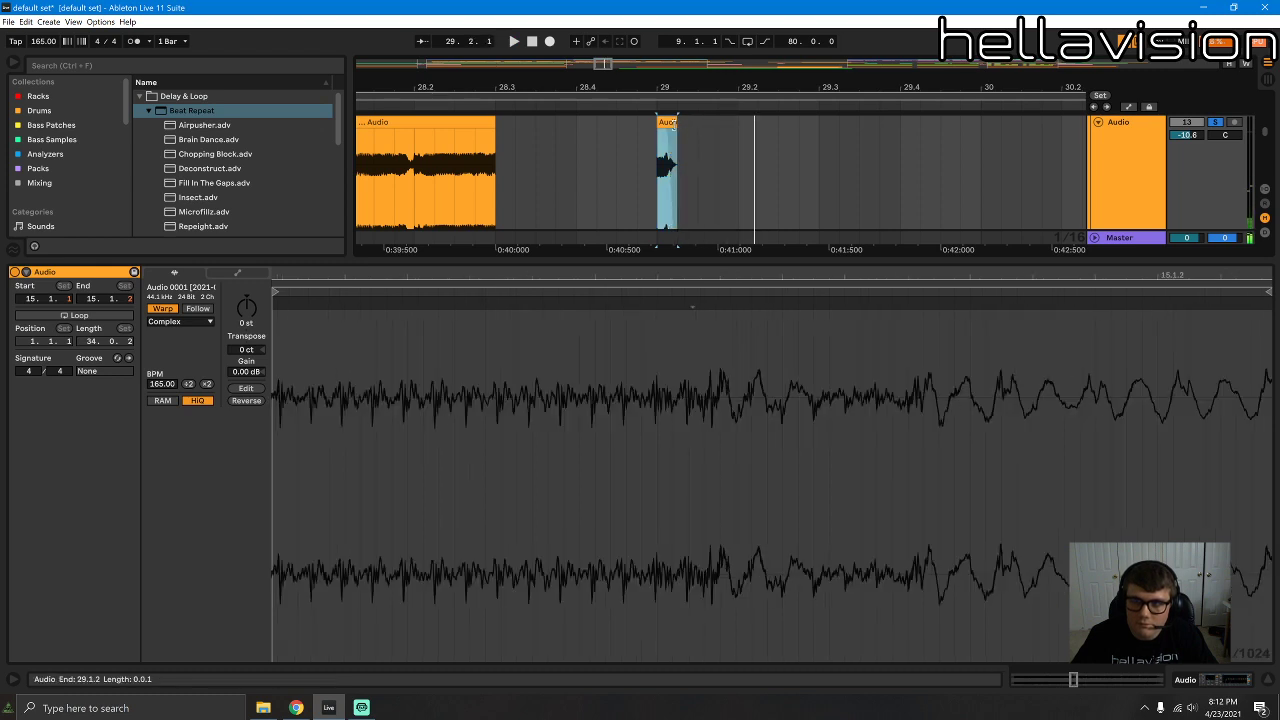
key(ctrl+z)
click(672, 119)
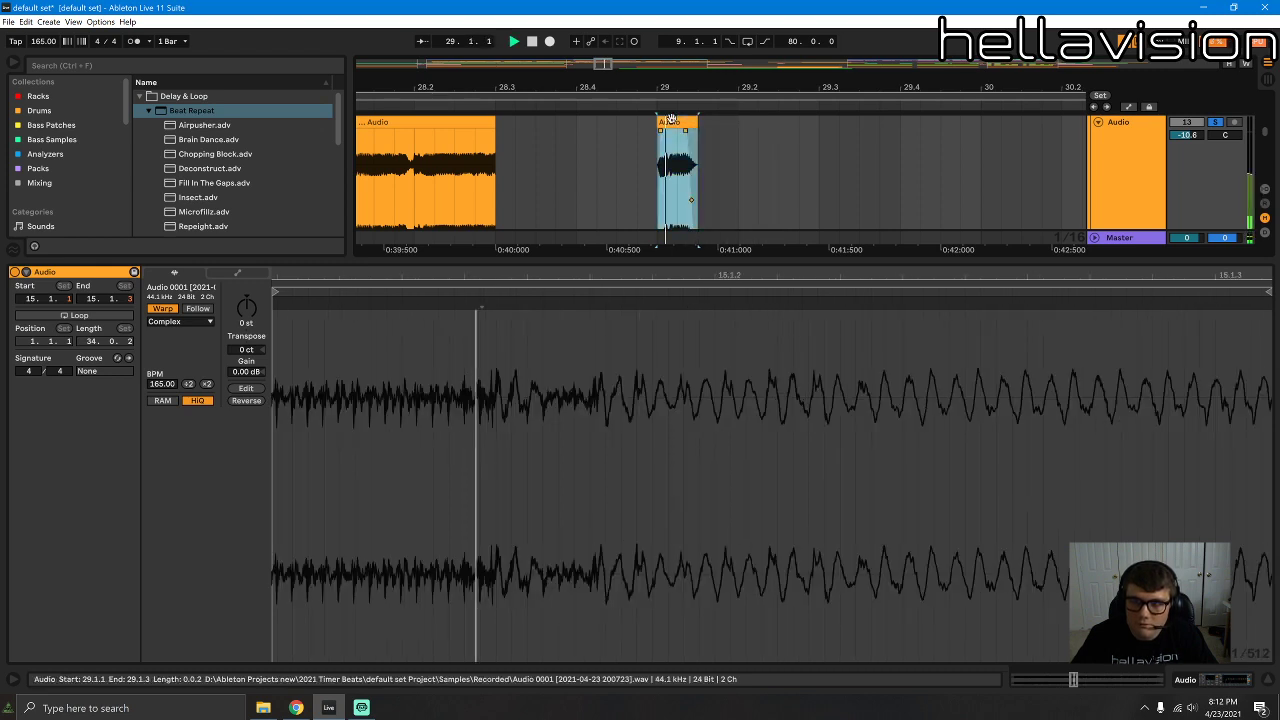
key(space)
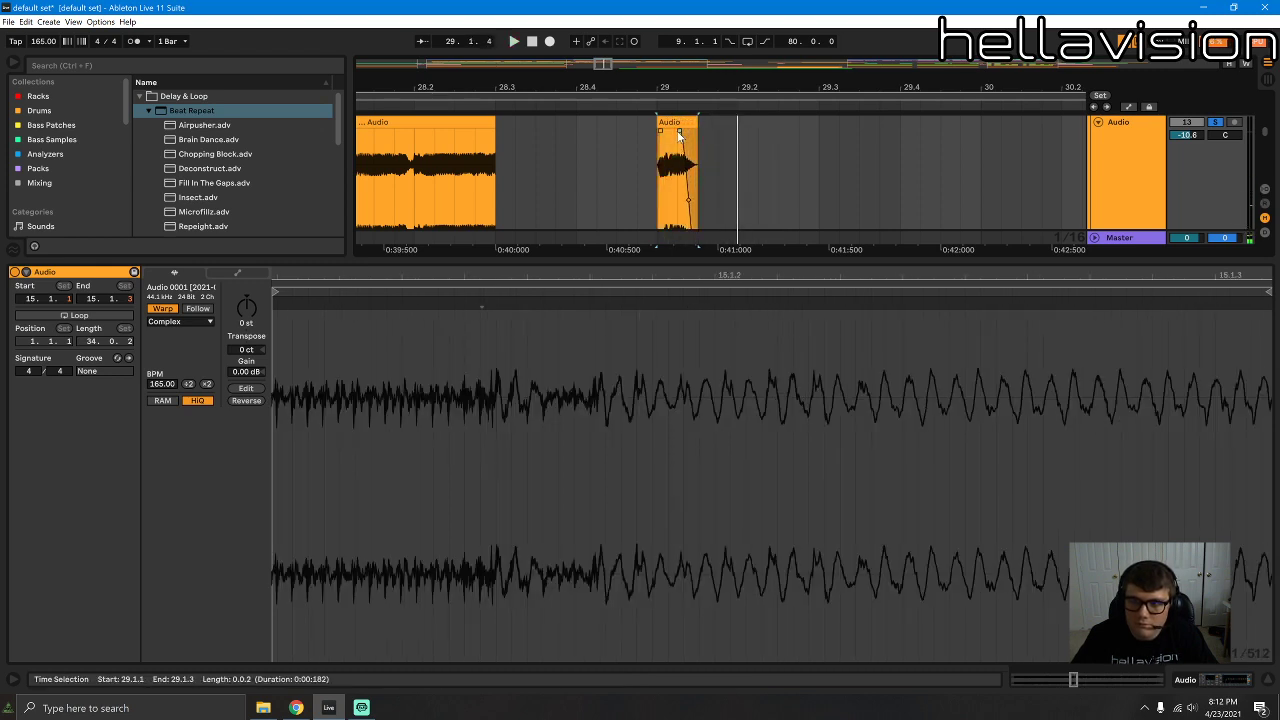
Step: Duplicate the short slice so the copy starts at 29.1.3, and play the pair
key(ctrl+d)
click(677, 126)
key(space)
key(space)
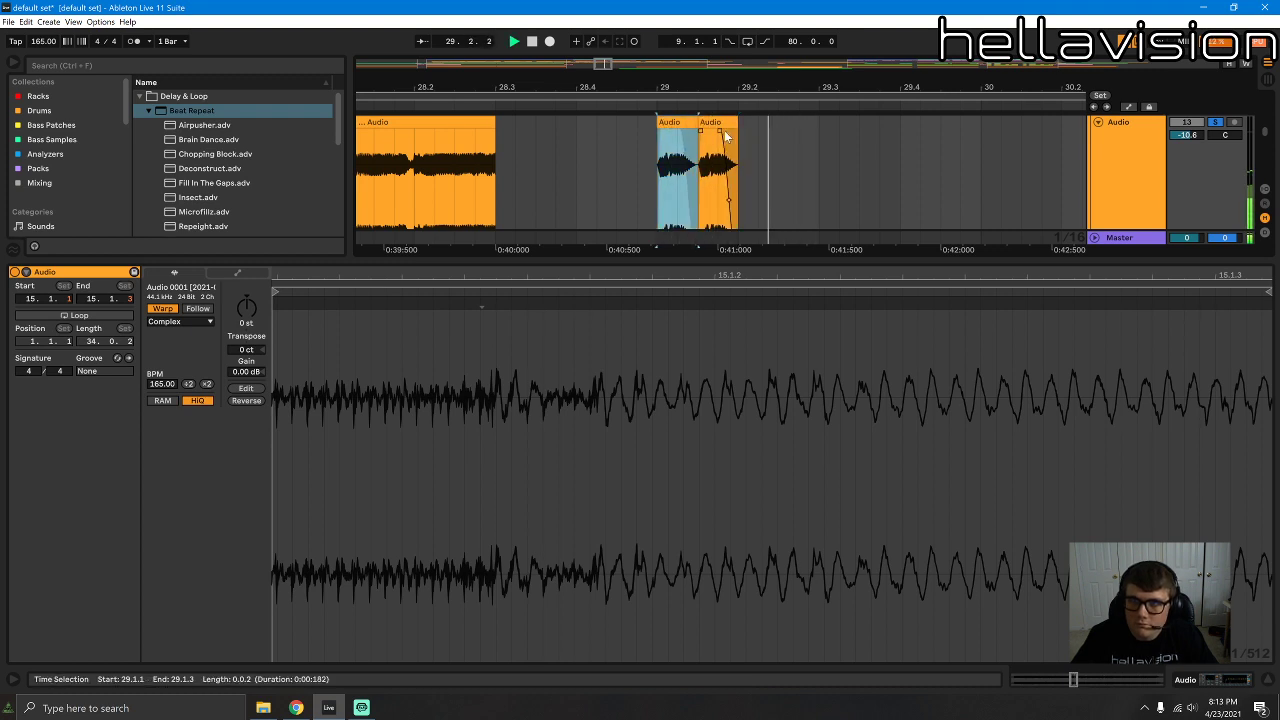
key(space)
key(space)
key(space)
mouse_move(736, 123)
mouse_down()
mouse_move(717, 123)
mouse_move(737, 123)
mouse_up()
key(space)
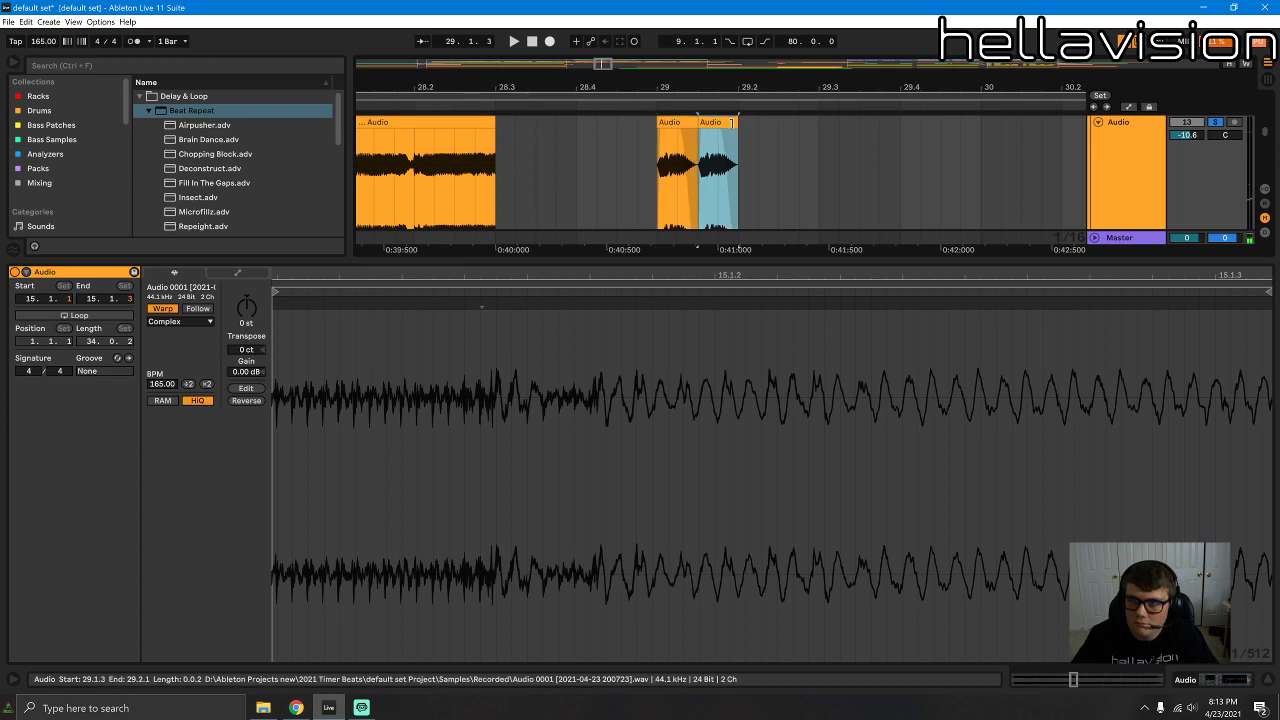
Step: Paste another copy of the short slice at 29.2.3 and play the three hits from 29.1.1
key(ctrl+c)
click(775, 140)
key(ctrl+v)
click(662, 122)
key(space)
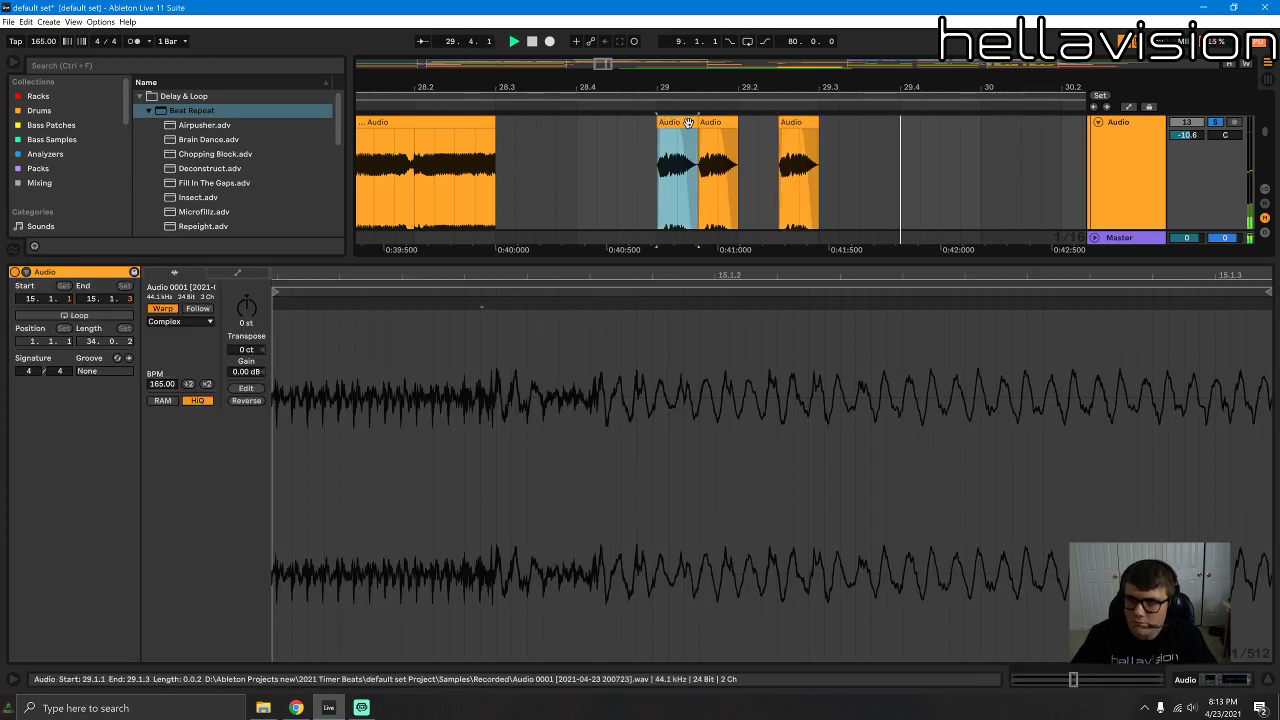
key(space)
key(space)
scroll(640, 140, down, 5)
key(space)
Step: Split the clip starting at 28.1.1 at 28.1.3 and copy its second part to 29.3.3
click(561, 162)
key(space)
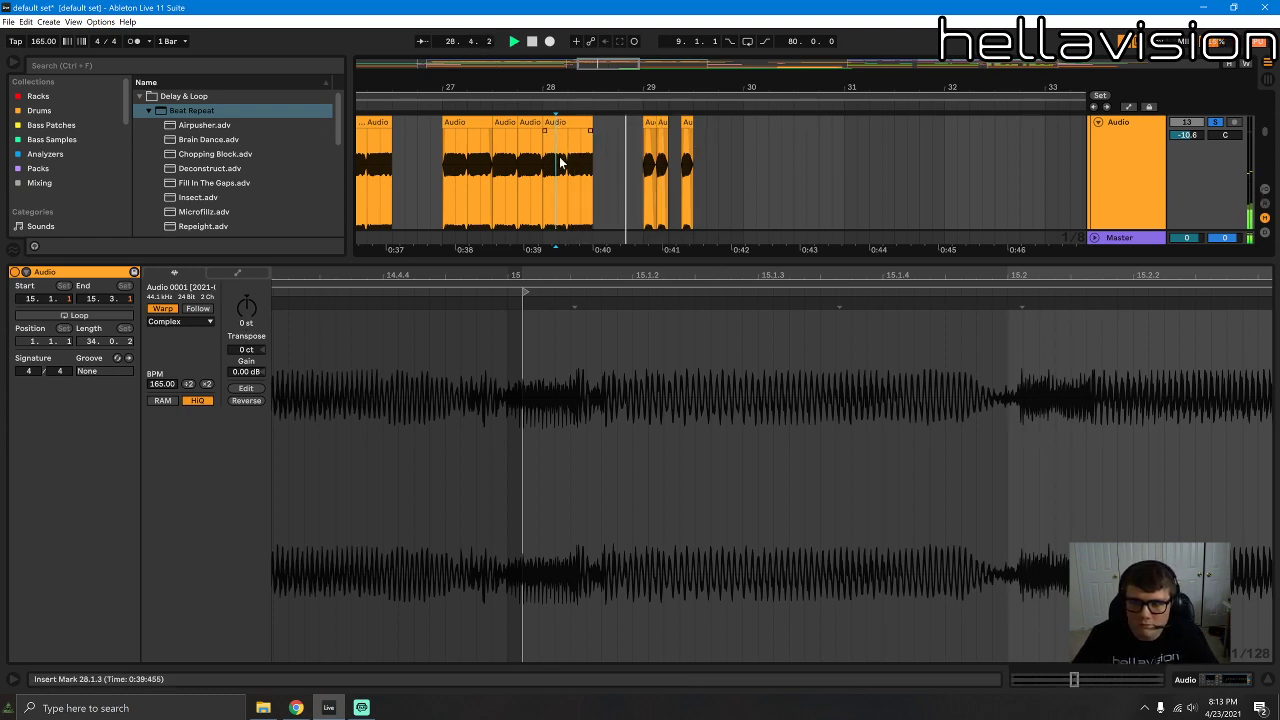
key(ctrl+e)
click(571, 123)
key(space)
click(711, 166)
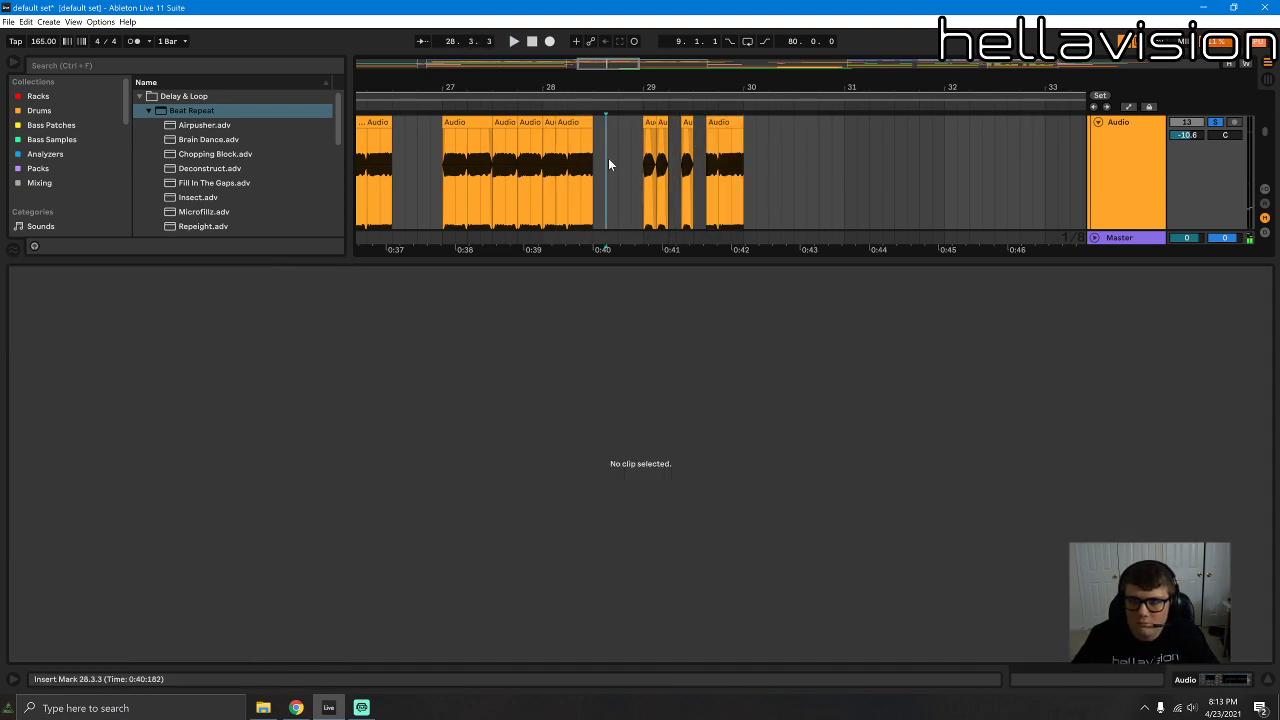
Step: Trim the copy at 29.3.3 to end at 29.4.1, extend its start back to 29.3.1, and play it
click(720, 122)
drag(742, 122, 713, 121)
key(space)
scroll(708, 140, up, 1)
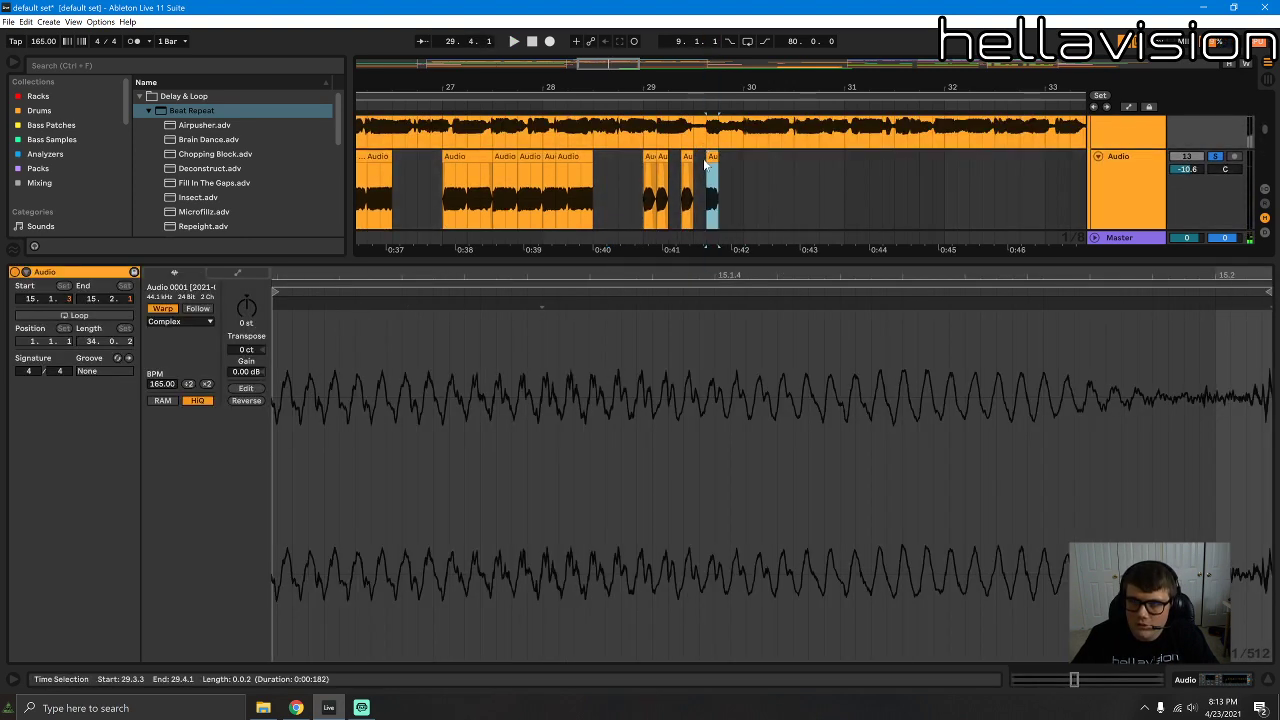
click(699, 158)
key(space)
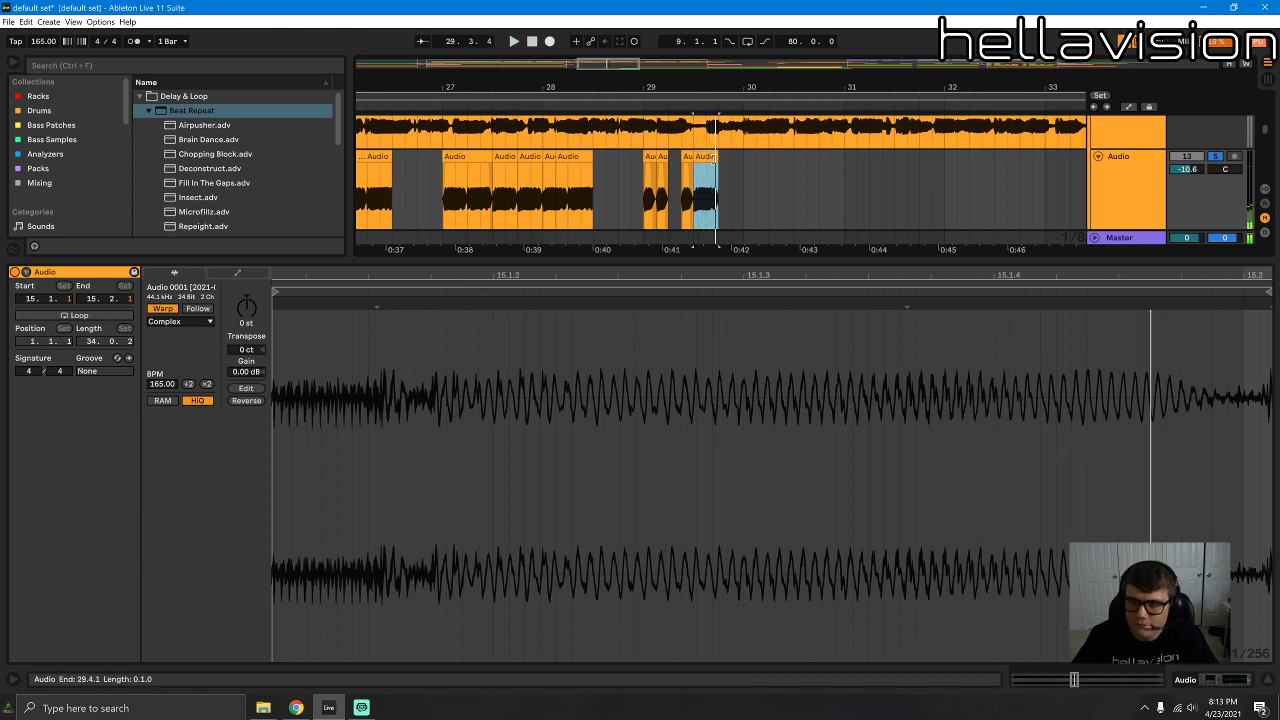
Step: Play the pattern from 29.1.1 and duplicate the one-beat clip at 29.3.1 to 29.4.1
click(649, 158)
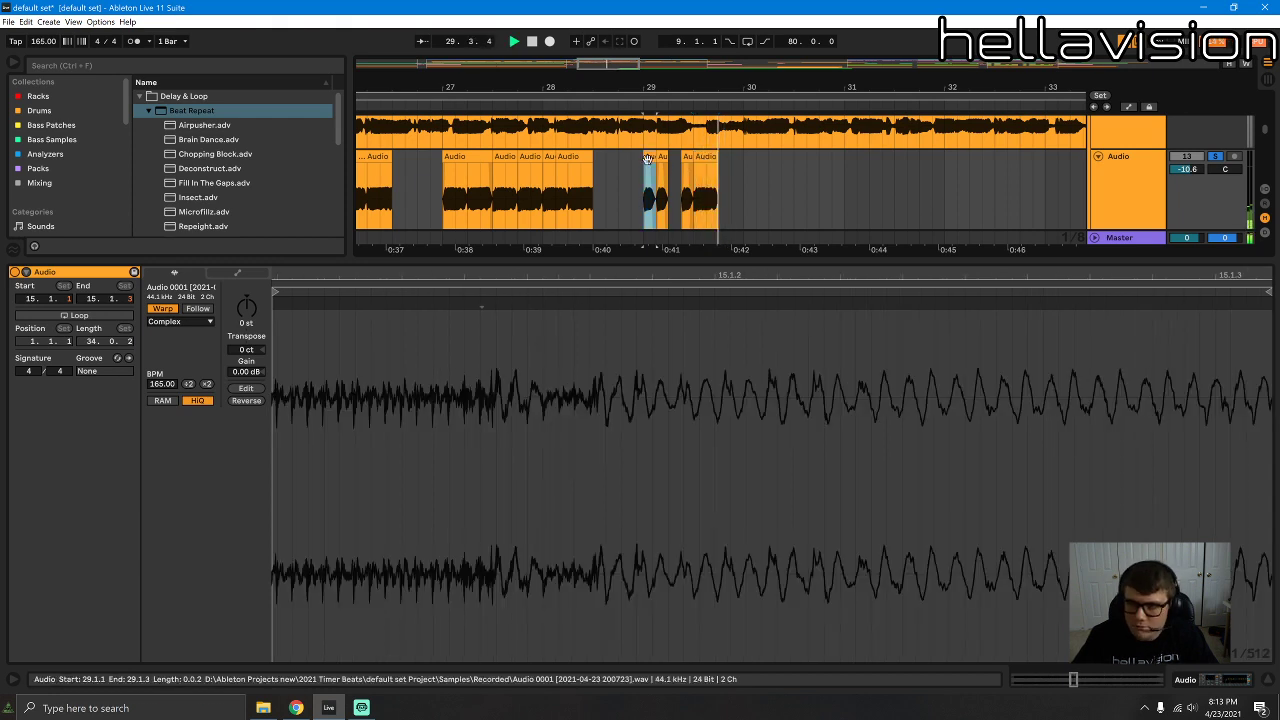
key(space)
key(space)
click(706, 157)
key(ctrl+d)
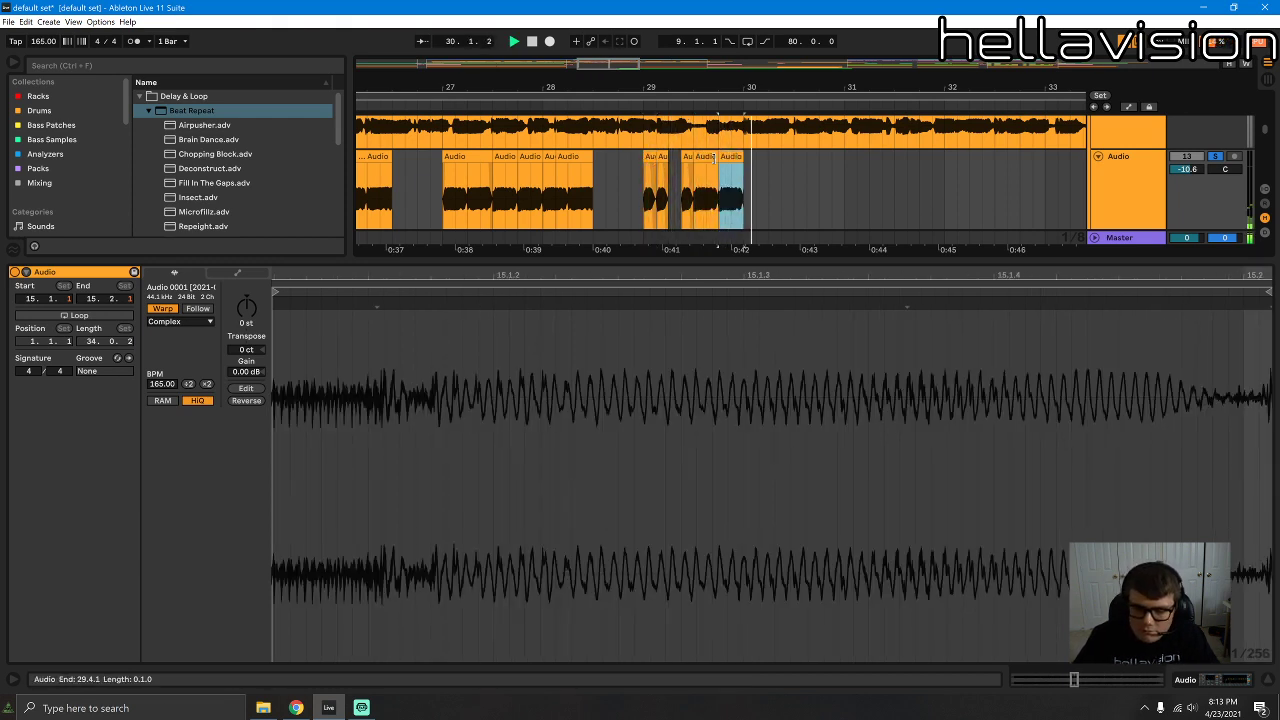
key(space)
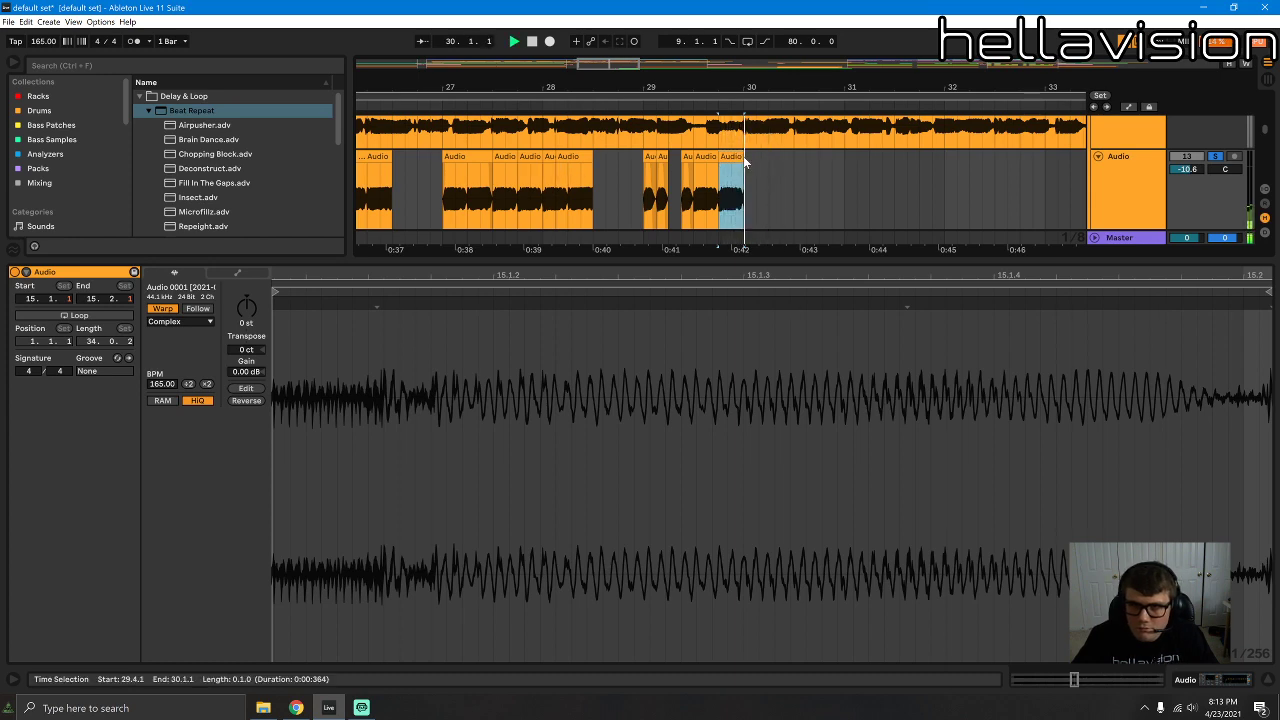
Step: Extend the clip at 29.4.1 to end at 30.2.1 and split it at 30.1.1
drag(745, 190, 763, 160)
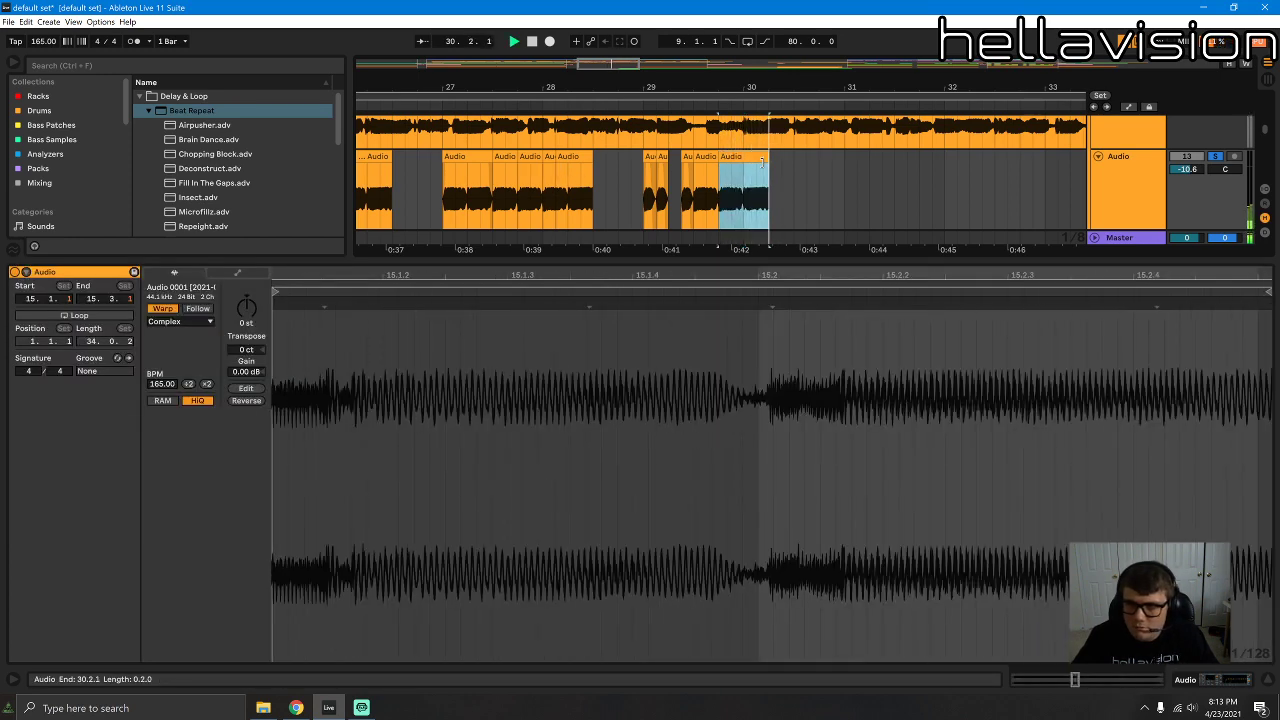
key(space)
click(746, 194)
key(space)
key(space)
key(space)
key(ctrl+e)
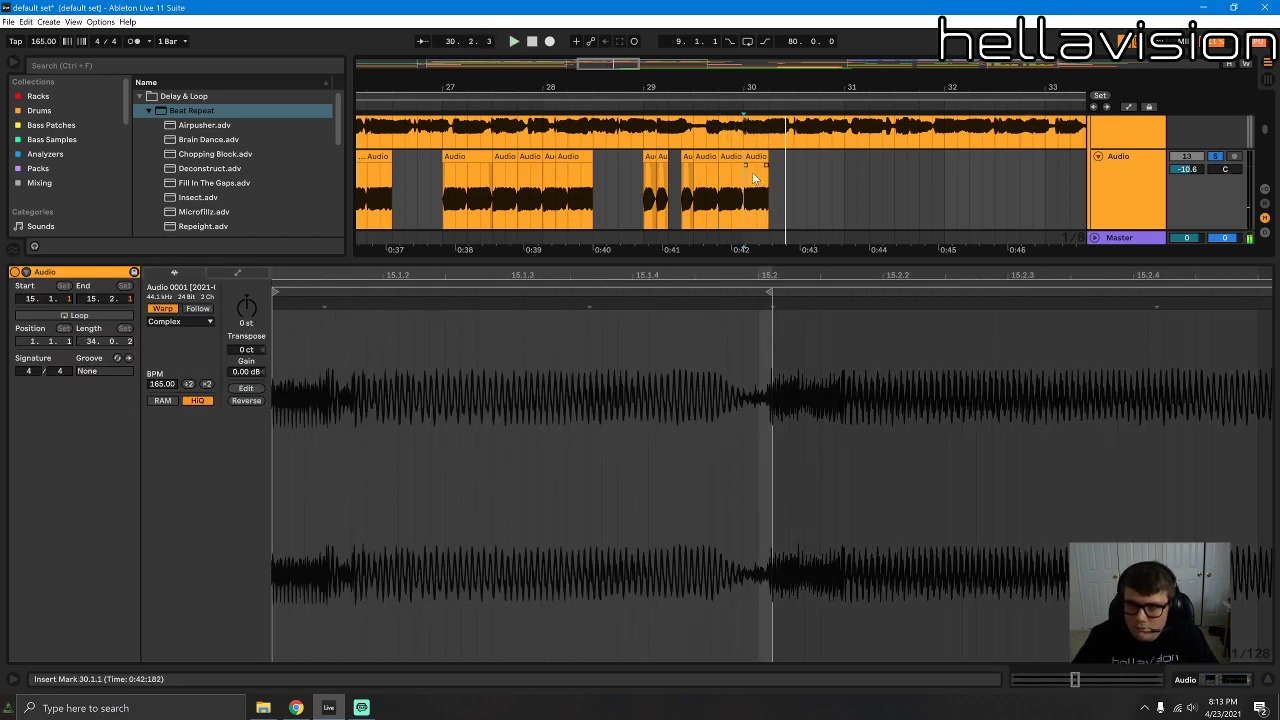
Step: Split the last clip at 30.1.3, delete the part after the split, and play the remaining slice
click(756, 168)
key(ctrl+e)
click(762, 160)
key(Delete)
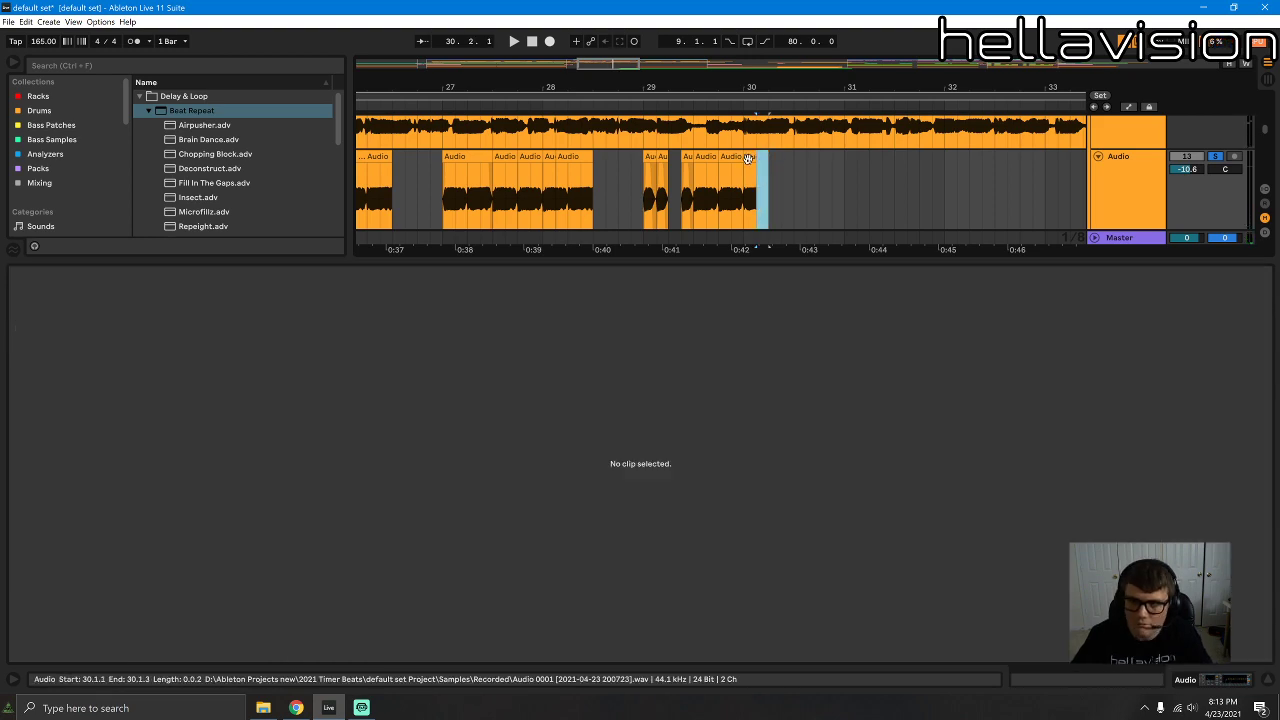
click(746, 157)
key(space)
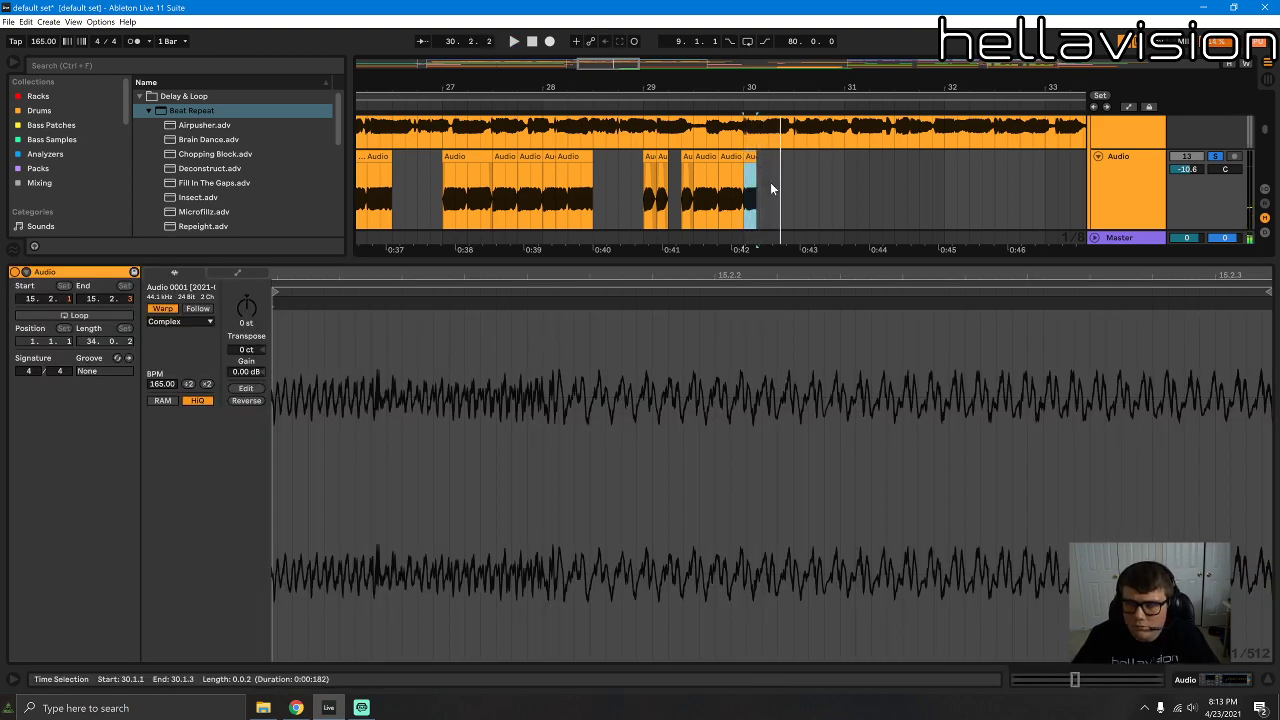
Step: Paste a copy of the slice from 30.1.1 at 30.2.1 and play both hits
click(771, 184)
key(ctrl+v)
click(747, 187)
key(space)
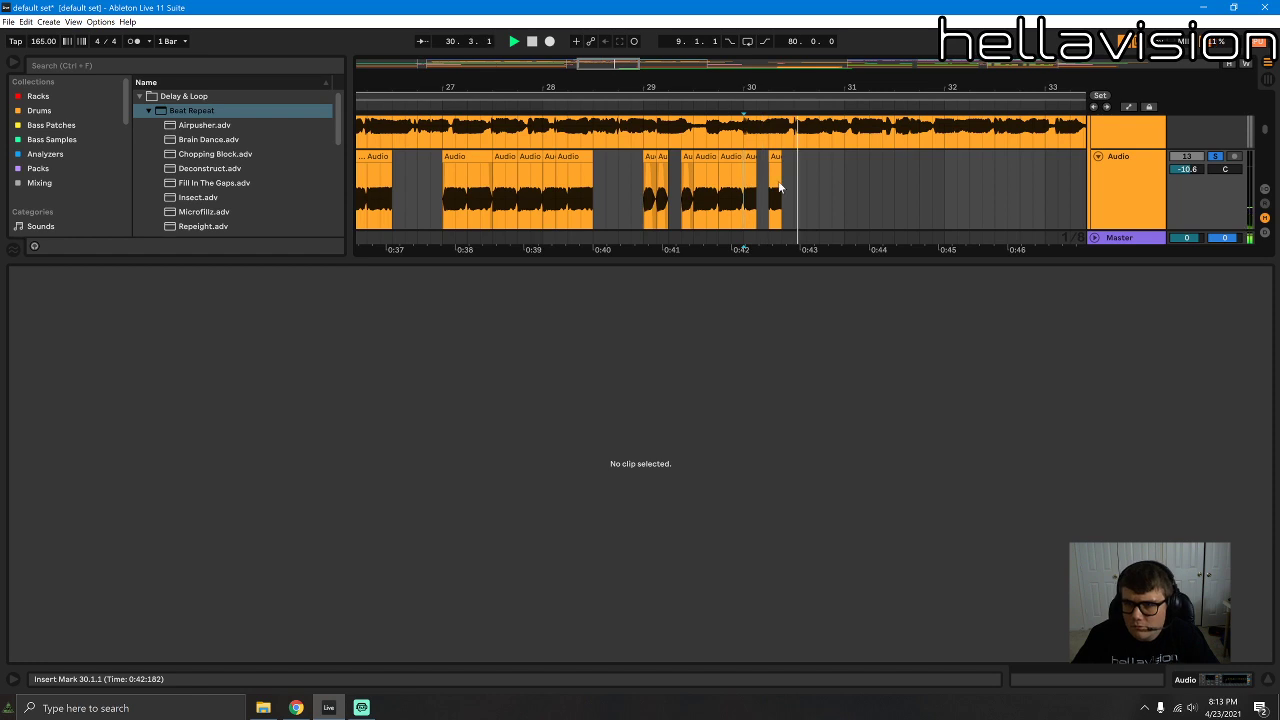
Step: Paste another copy of the slice at 30.4.1, extend it to end at 31.1.1, and play it
click(823, 184)
key(ctrl+v)
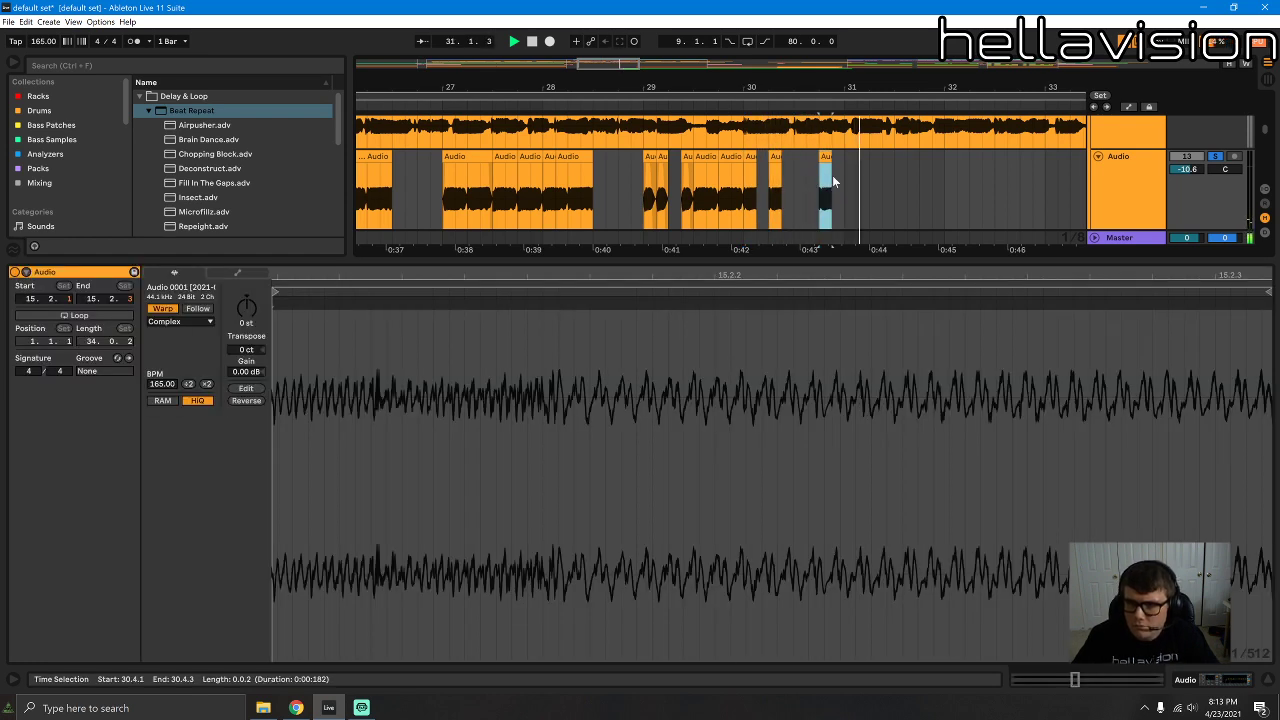
key(space)
drag(832, 157, 844, 157)
key(space)
key(space)
key(space)
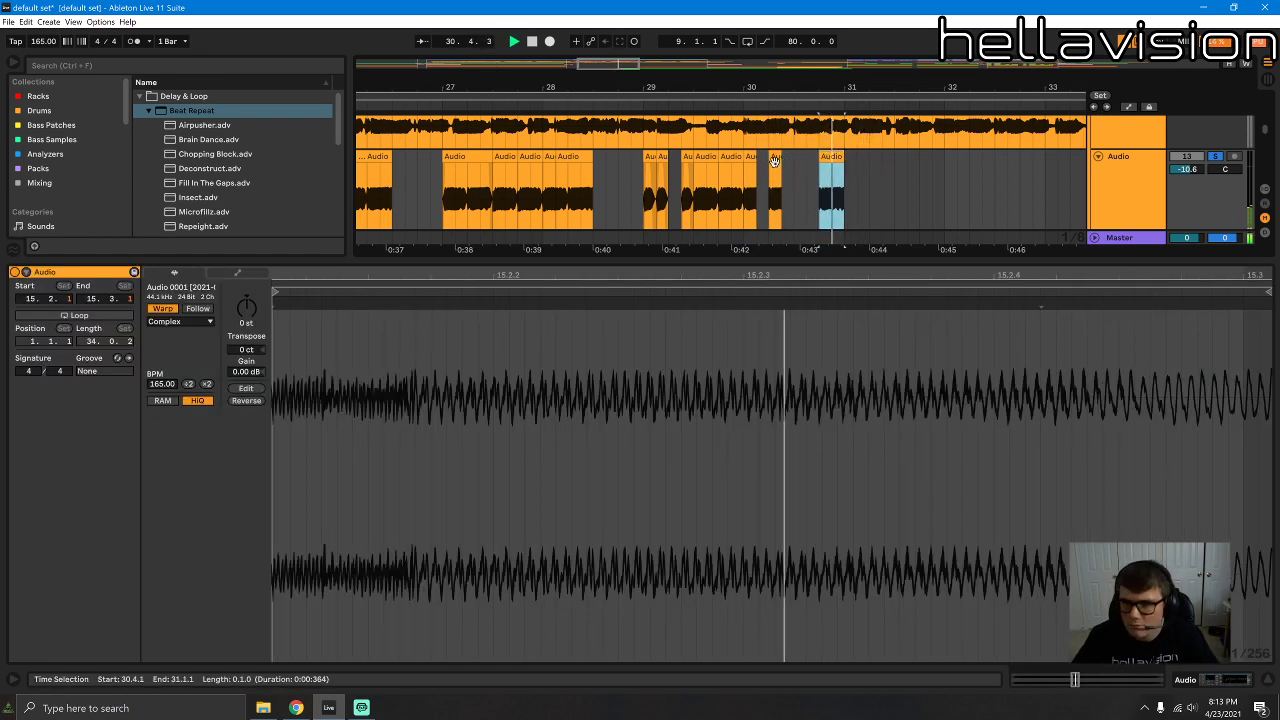
Step: Play the whole chopped pattern from the start of the Verse at 25.1.1
click(390, 174)
key(minus)
key(minus)
key(minus)
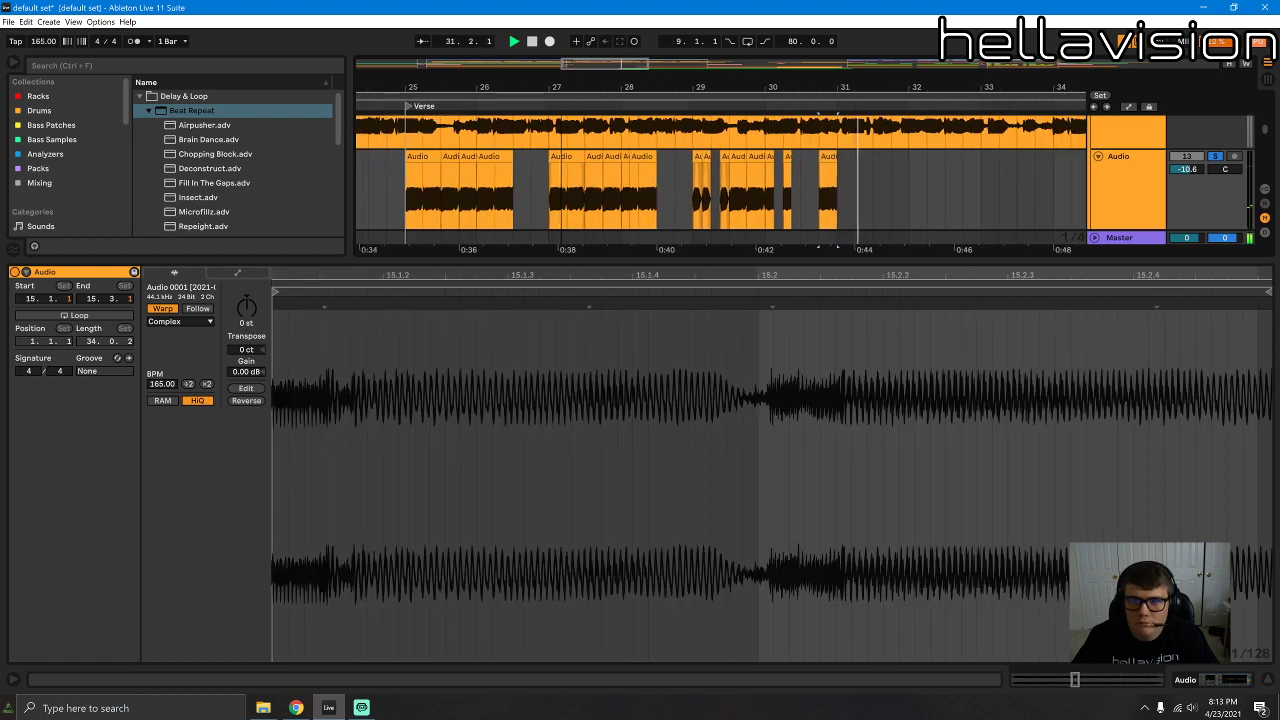
key(space)
click(510, 191)
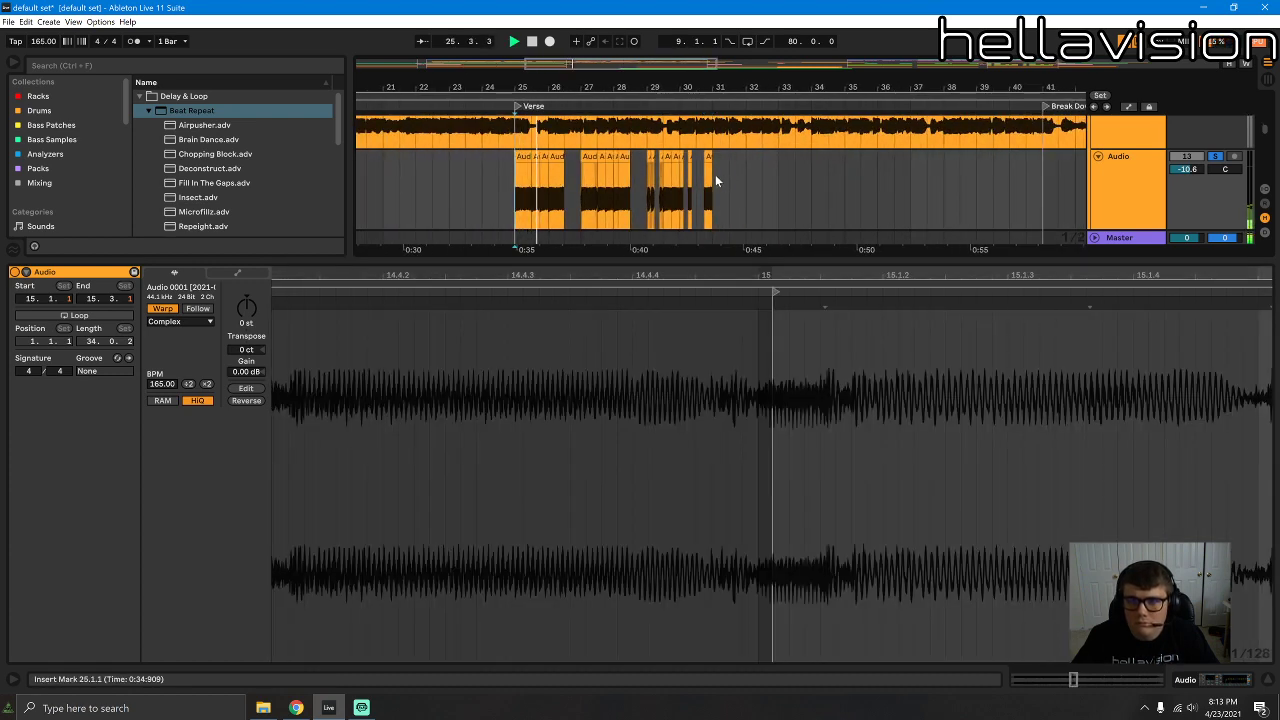
Step: Duplicate the two-bar chopped section from 29.1.1 to 31.1.1 so the copy fills bars 31 and 32
key(ctrl+alt+l)
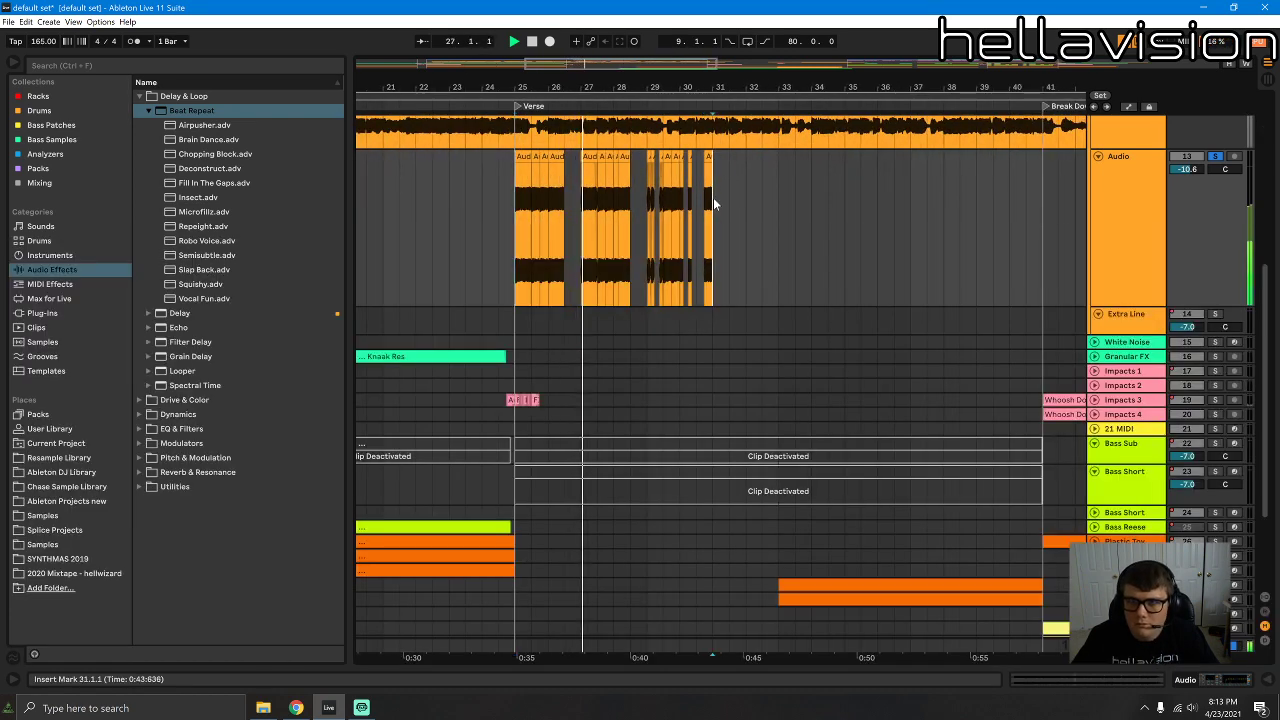
drag(713, 197, 657, 193)
key(ctrl+d)
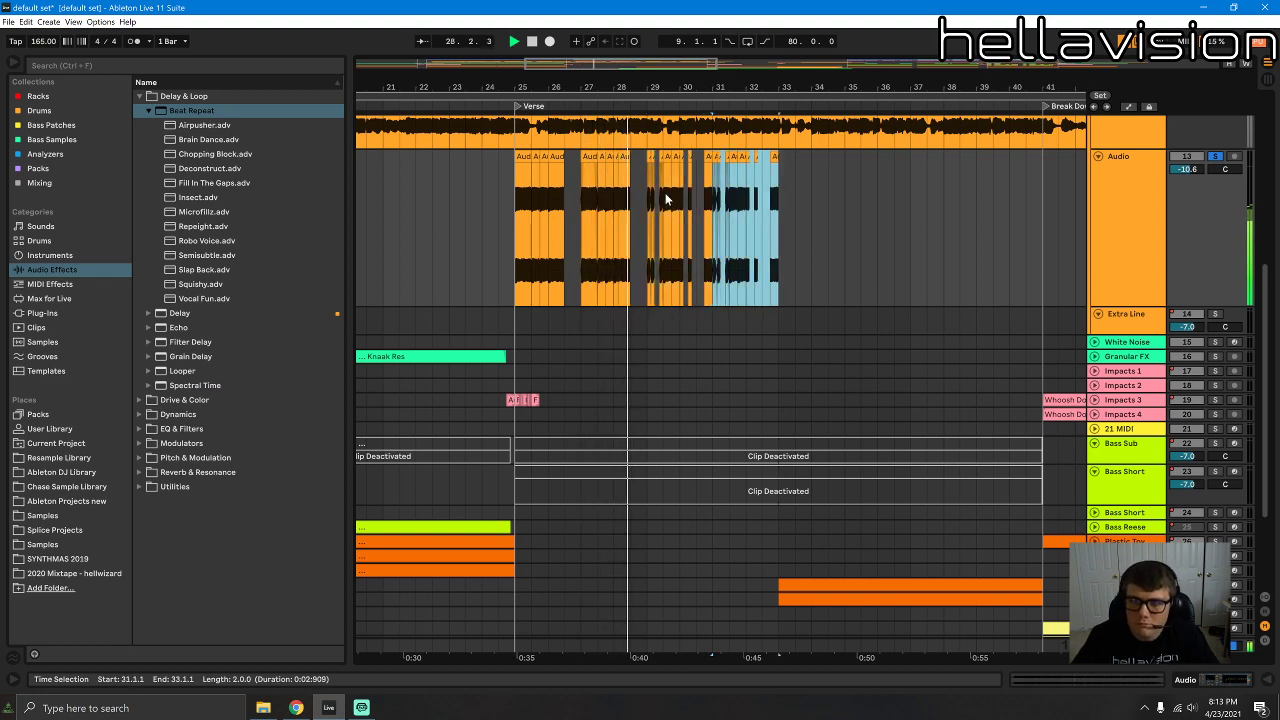
click(710, 207)
drag(710, 207, 647, 204)
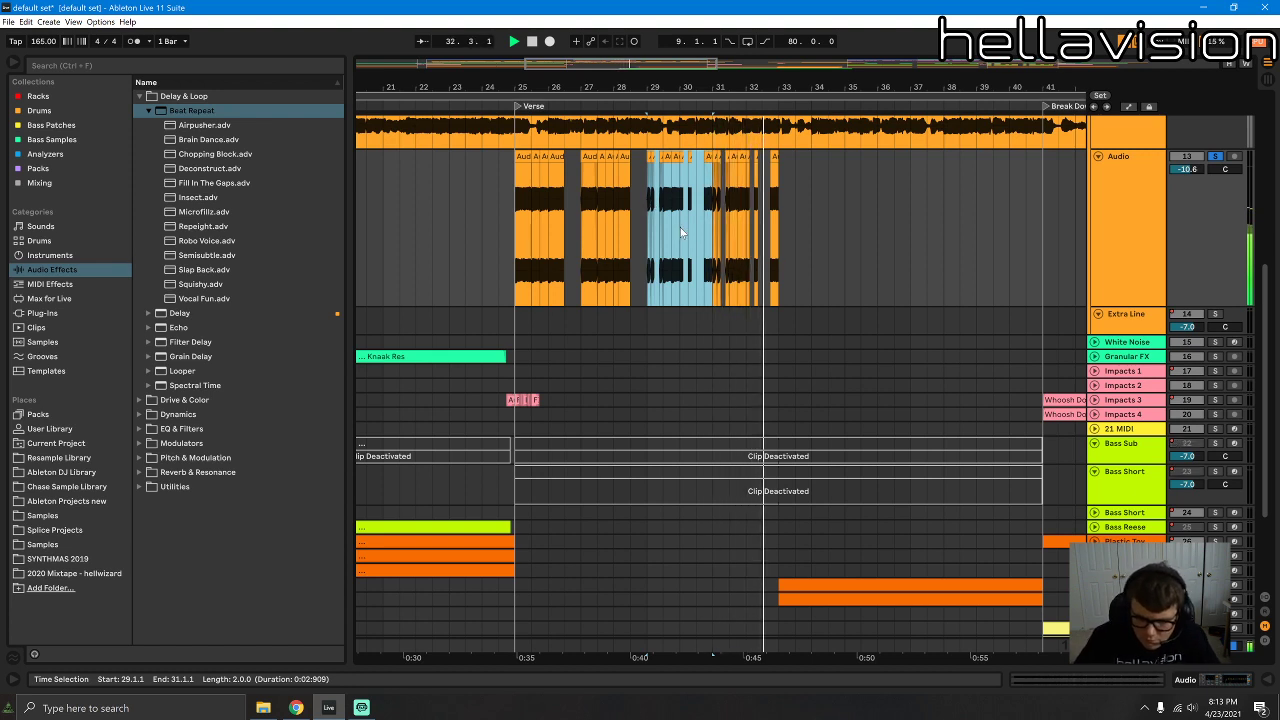
Step: Set the arrangement loop to span eight bars, from 25.1.1 to 33.1.1
key(space)
drag(1069, 97, 778, 97)
scroll(462, 137, up, 2)
drag(361, 97, 516, 97)
scroll(628, 320, up, 2)
Step: Collapse the full-length Audio track 12, keeping the chopped Audio track 13 expanded
click(1098, 277)
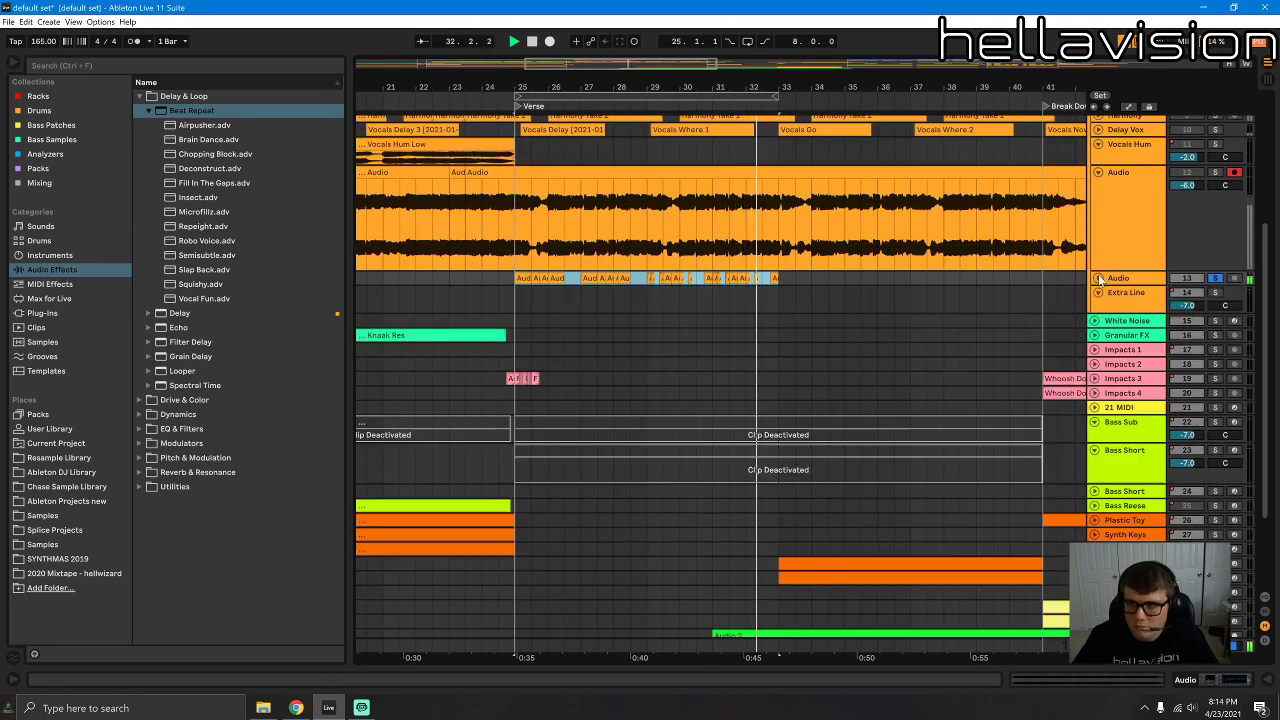
click(1098, 277)
scroll(1097, 197, up, 1)
click(1098, 218)
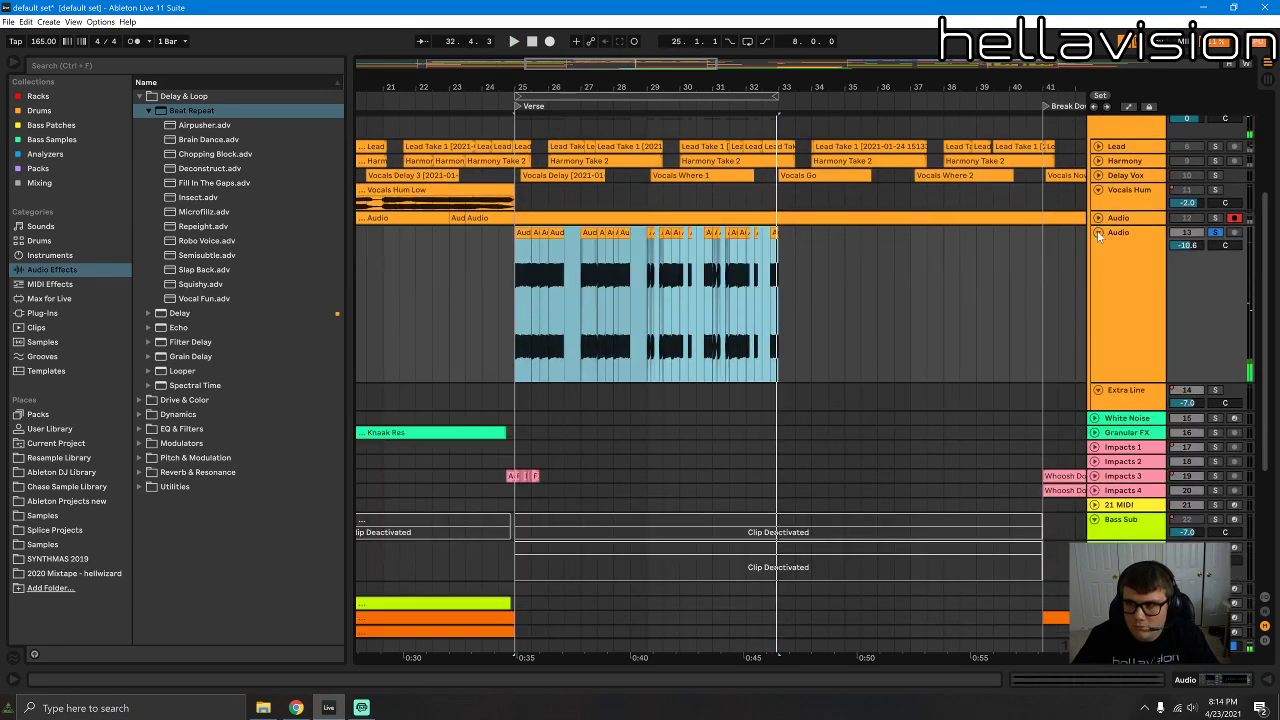
Step: Add a Phaser-Flanger from the Pitch & Modulation audio effects to the chopped Audio track 13
scroll(1097, 230, down, 2)
click(563, 272)
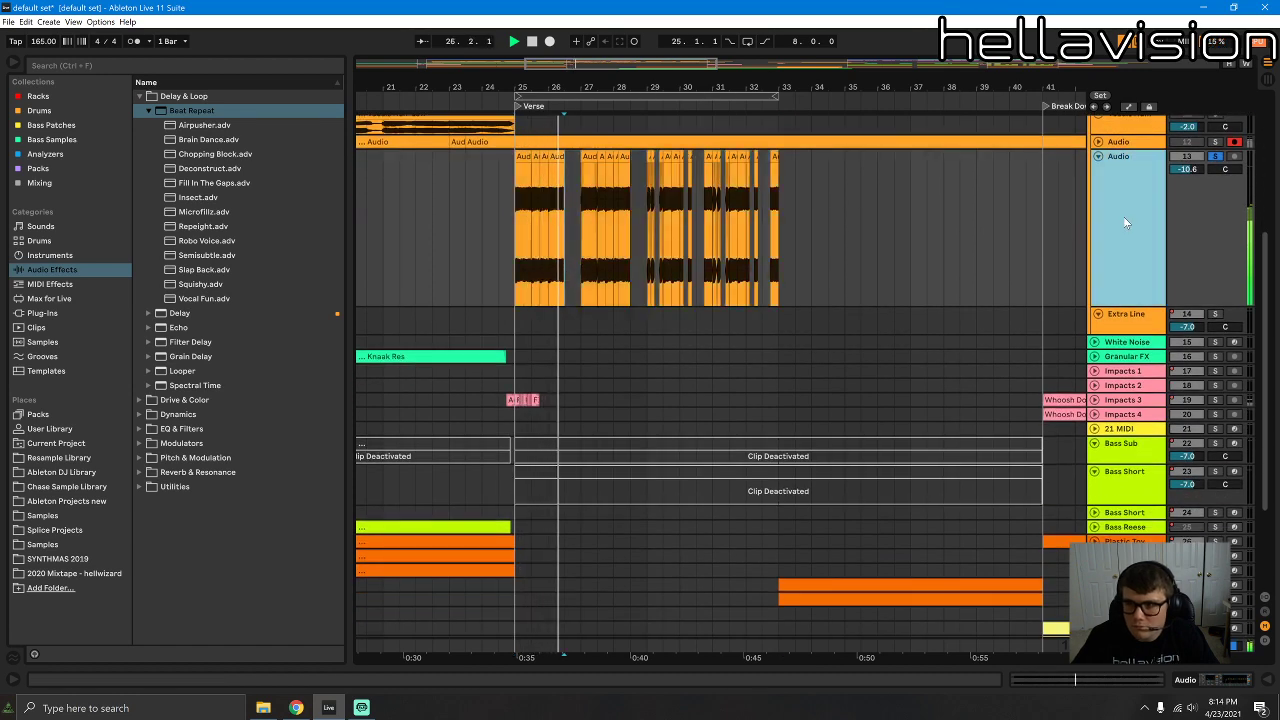
key(shift+Tab)
click(149, 112)
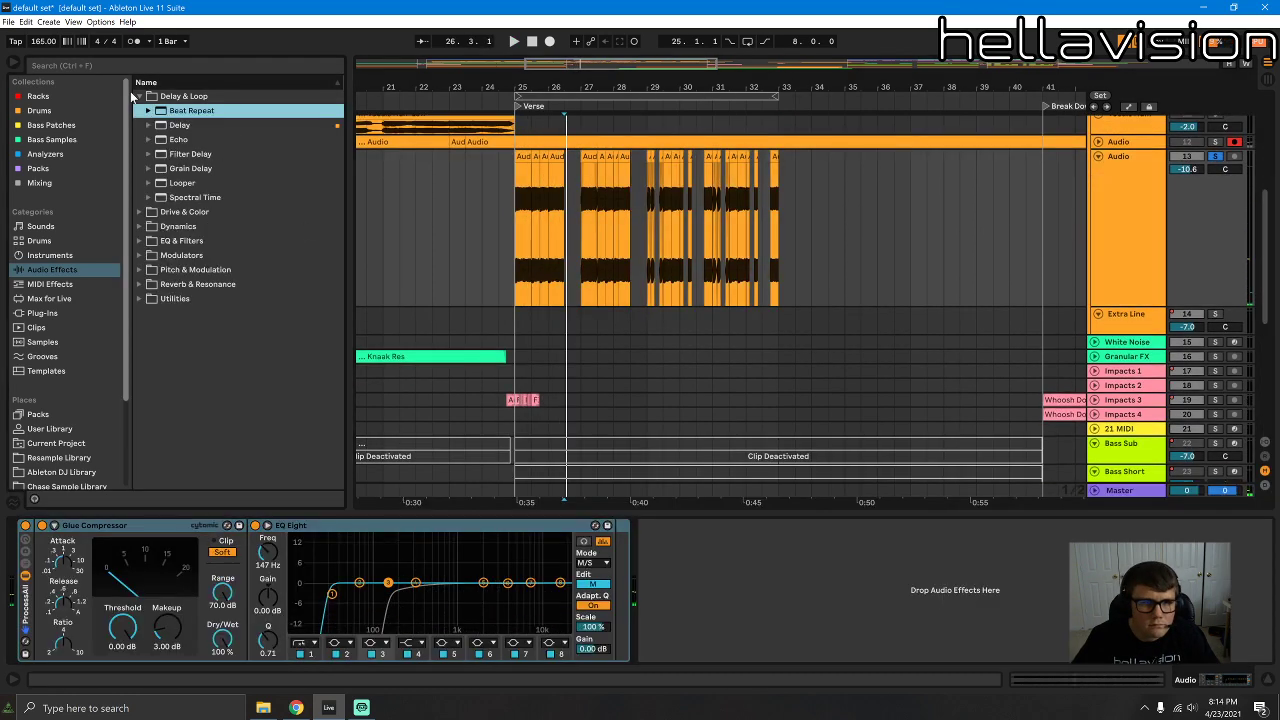
click(139, 96)
click(140, 154)
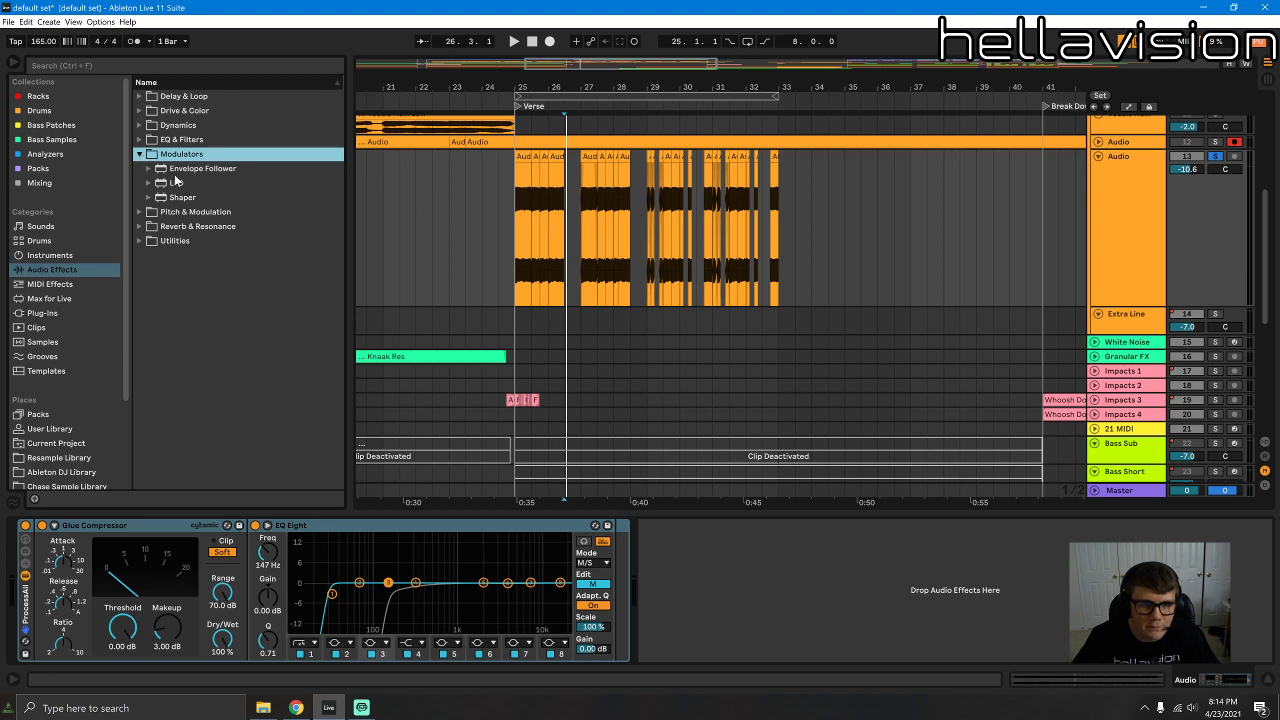
click(139, 212)
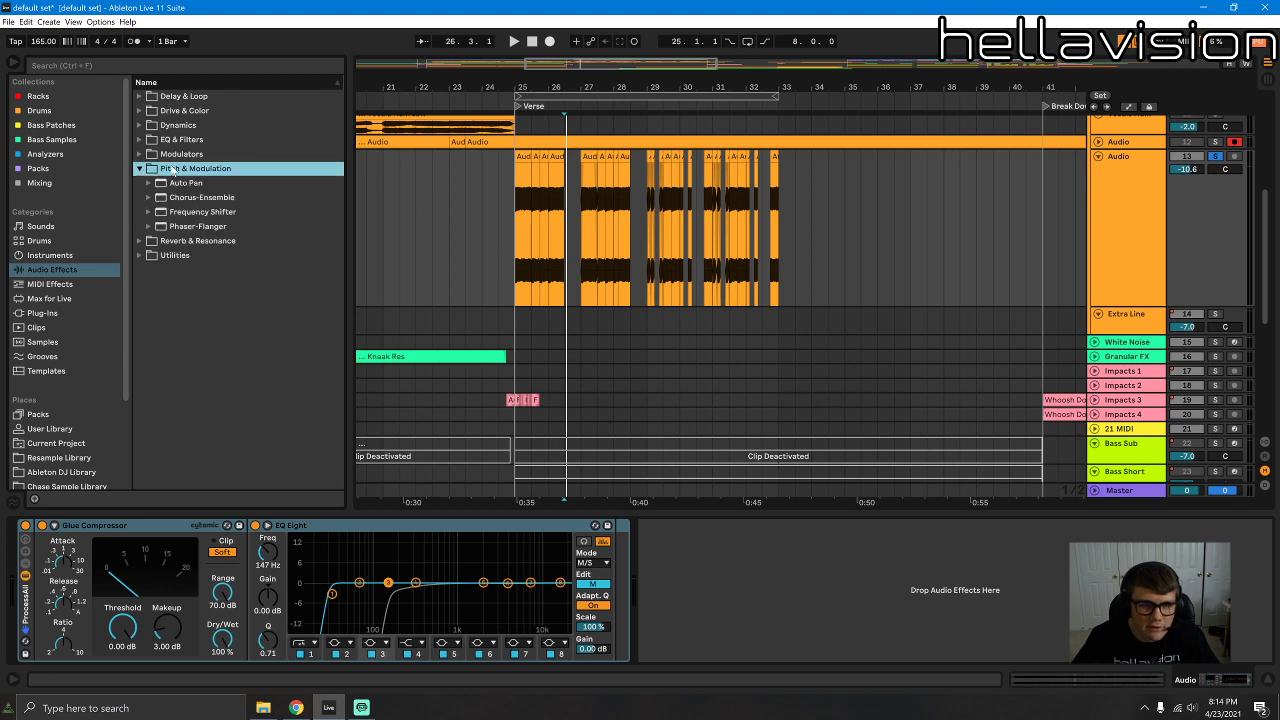
click(187, 226)
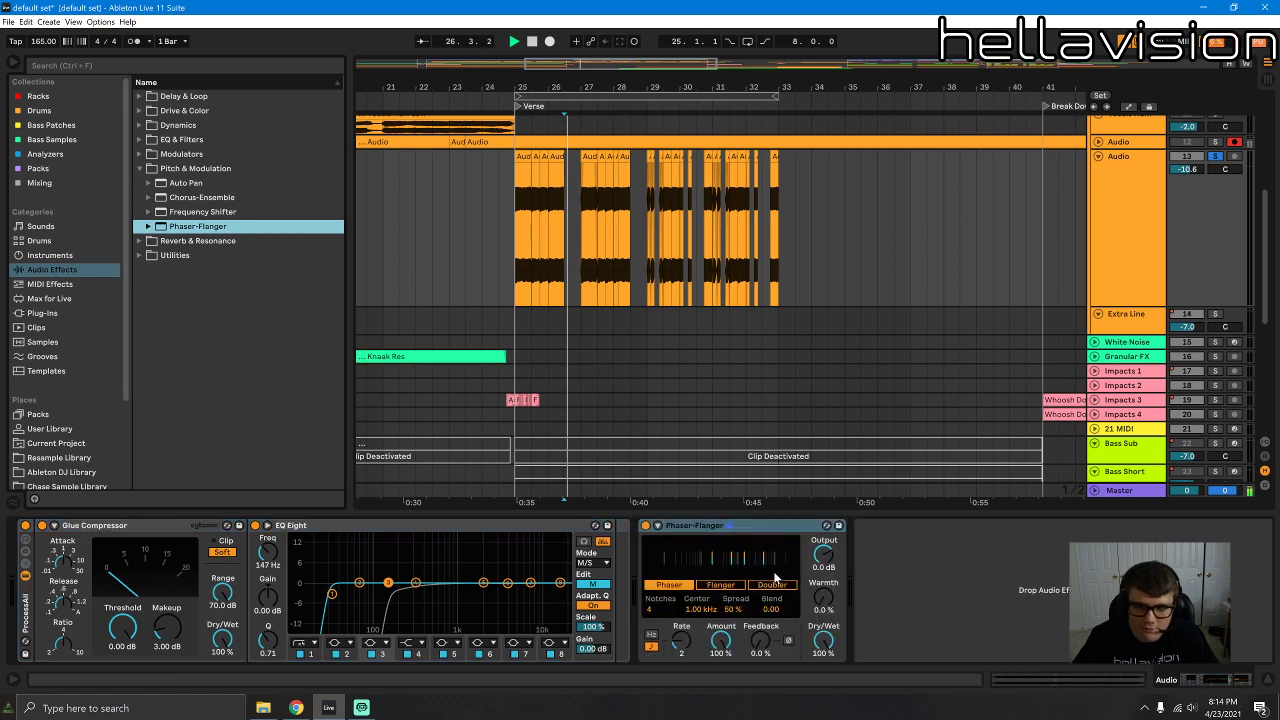
Step: Play the chopped pattern from the Verse start and set Audio track 13's volume to -10.8 dB
click(523, 157)
key(space)
key(space)
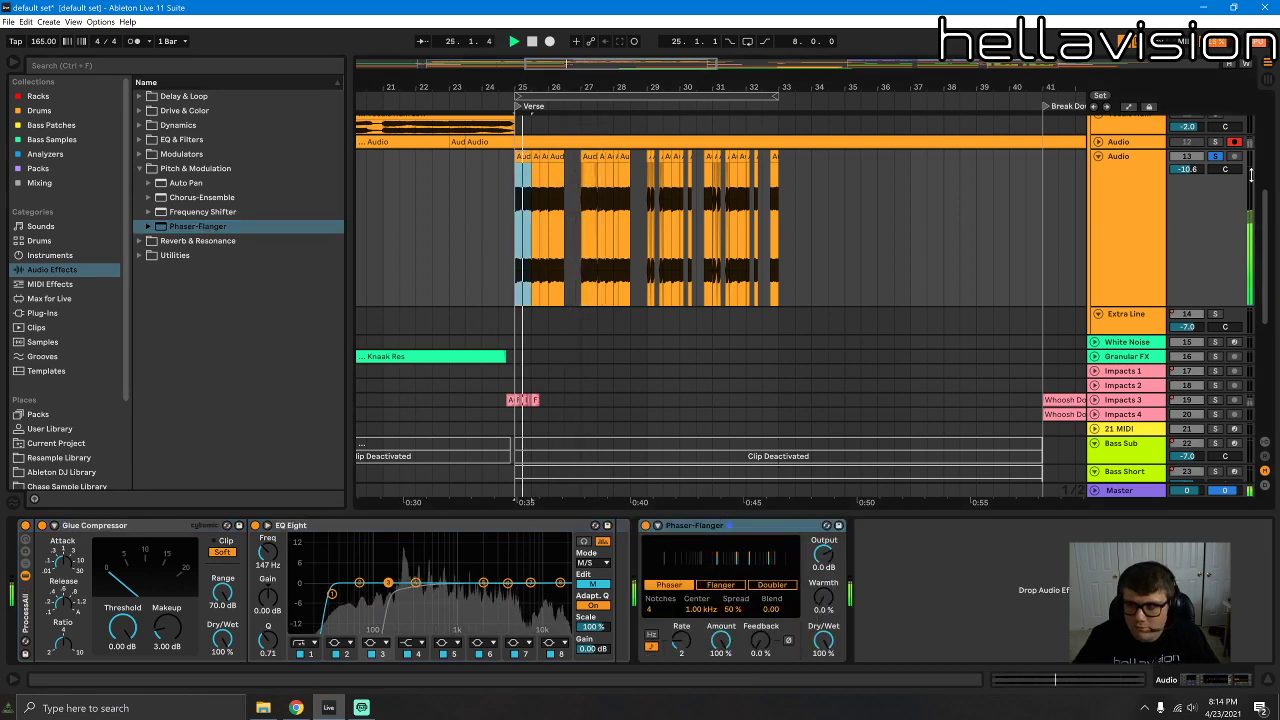
mouse_move(1187, 169)
mouse_down()
mouse_move(1187, 182)
mouse_move(1187, 170)
mouse_up()
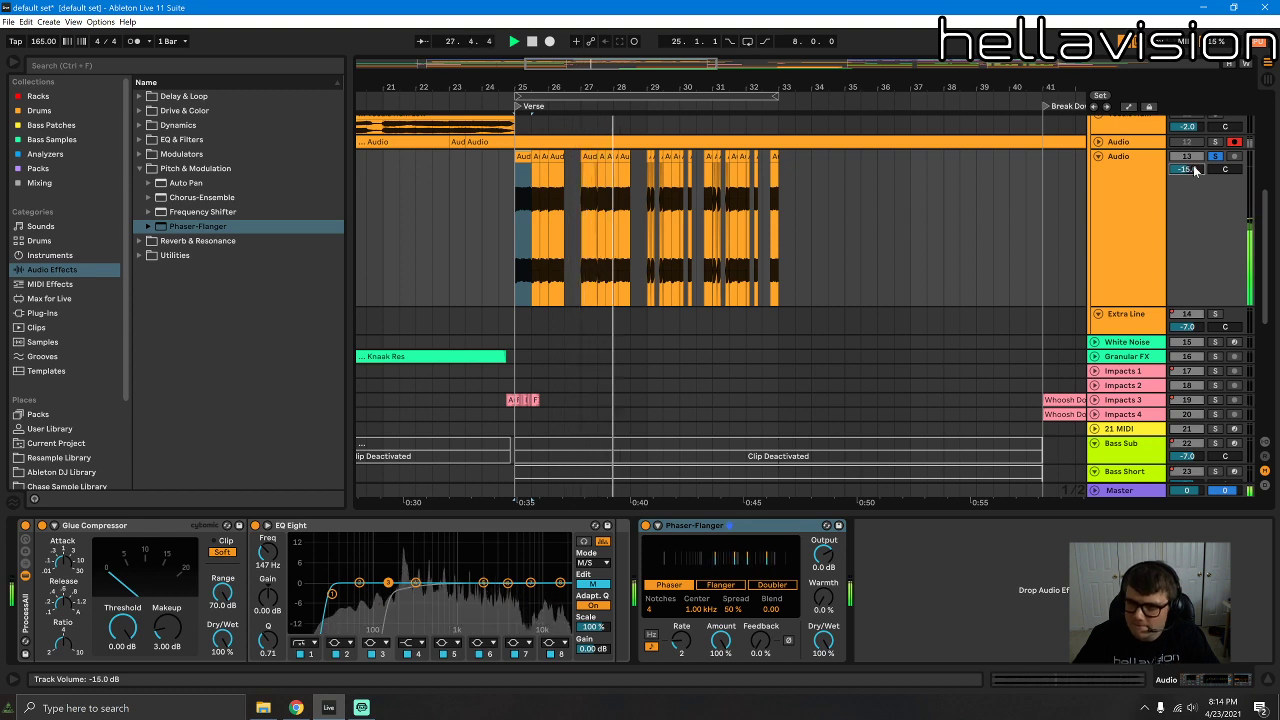
Step: Try the Phaser-Flanger in Doubler mode with Rate 1, Feedback 87% and Dry/Wet 40%, raising the Amount while listening
drag(721, 640, 728, 645)
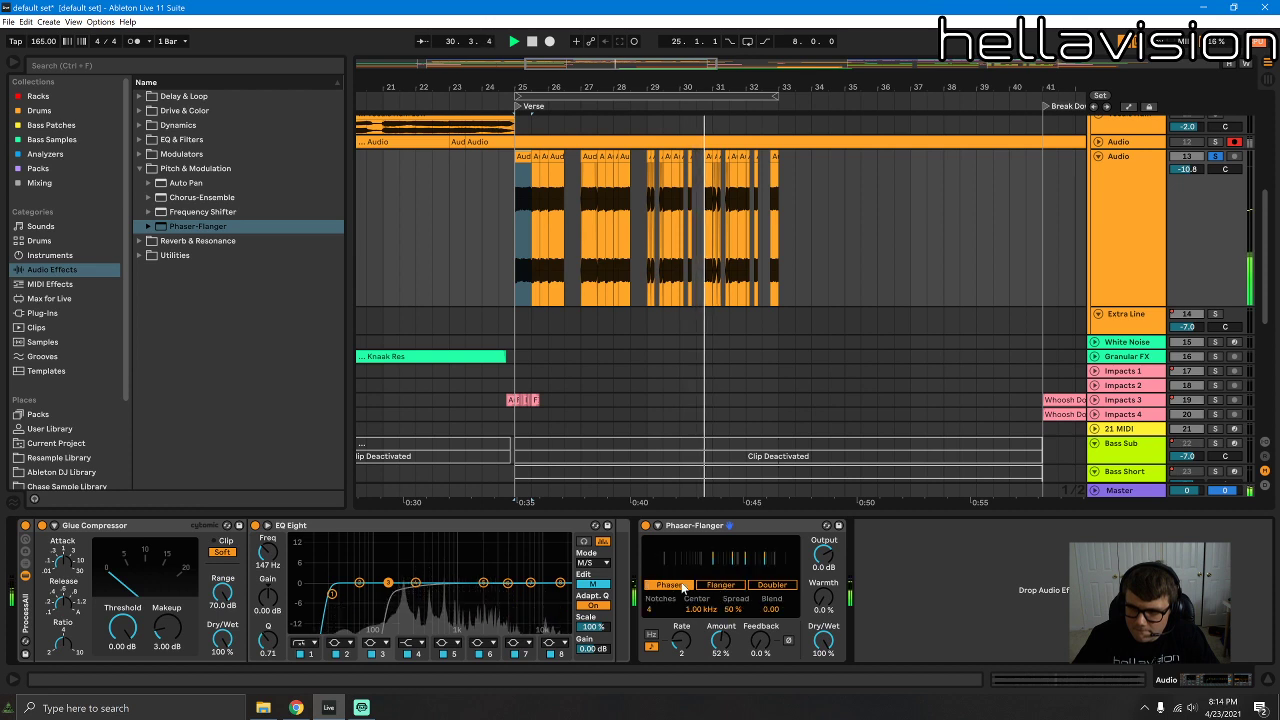
drag(823, 640, 823, 660)
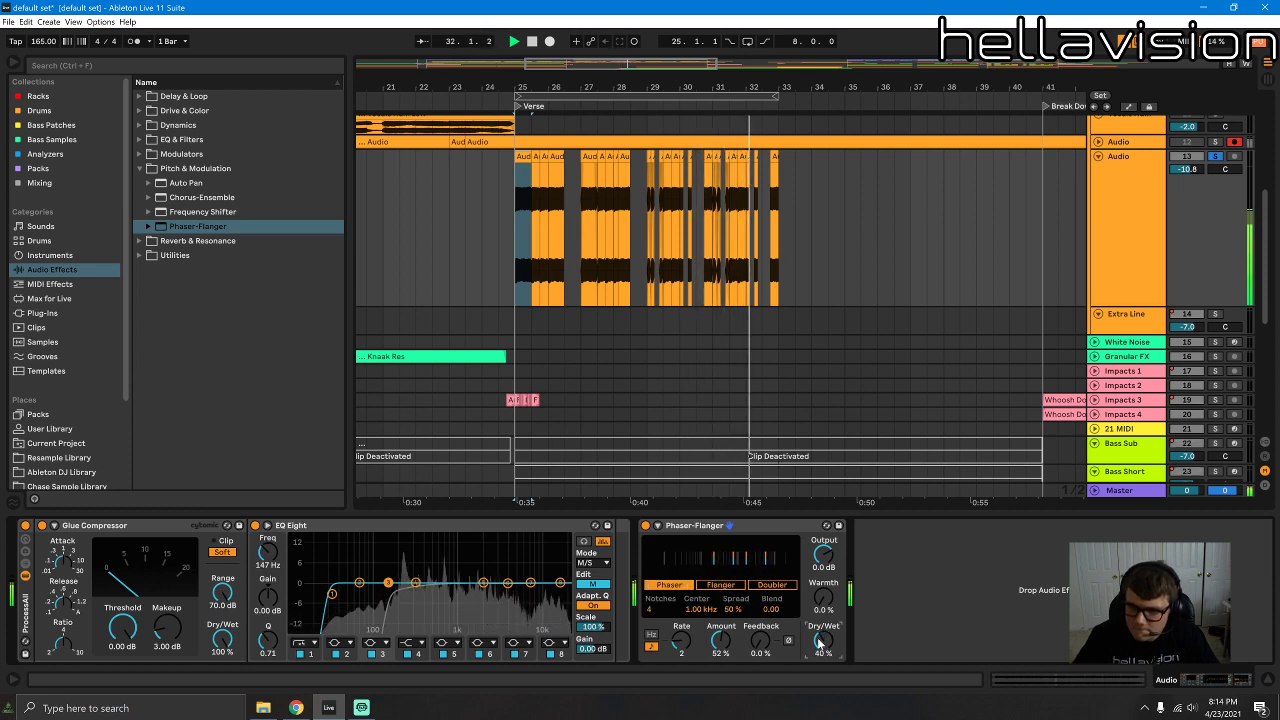
click(764, 585)
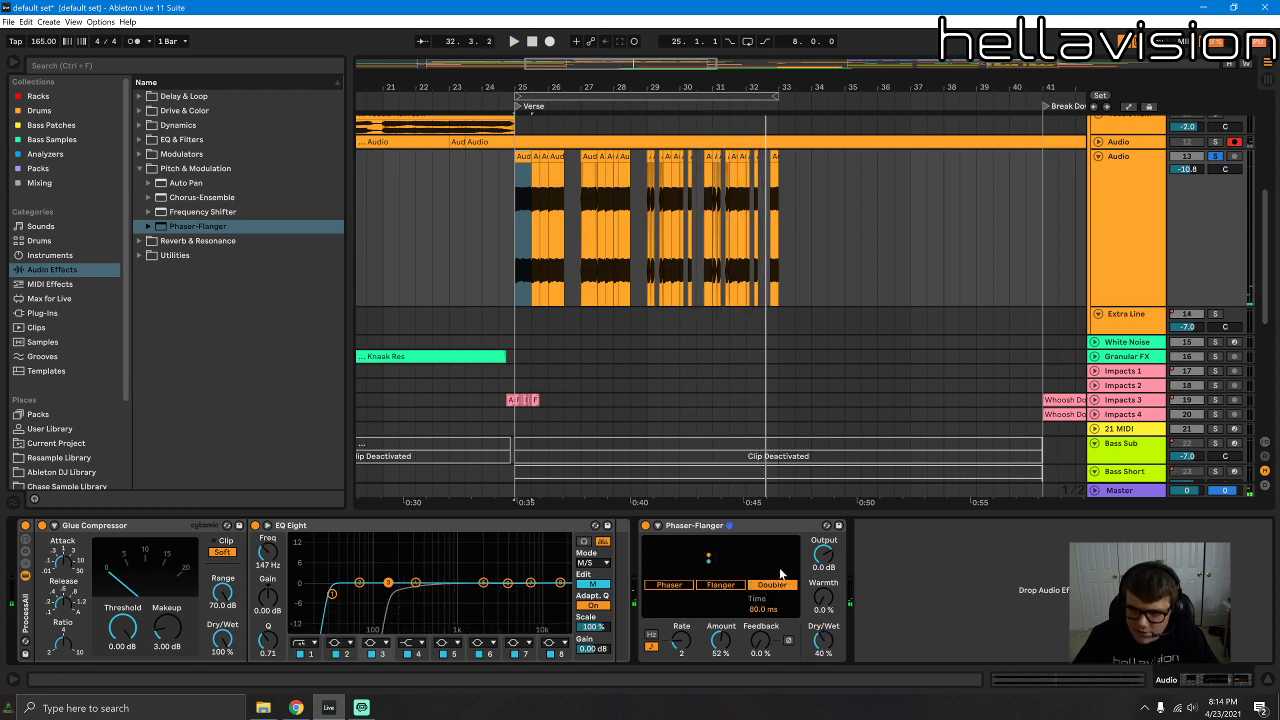
drag(686, 652, 765, 605)
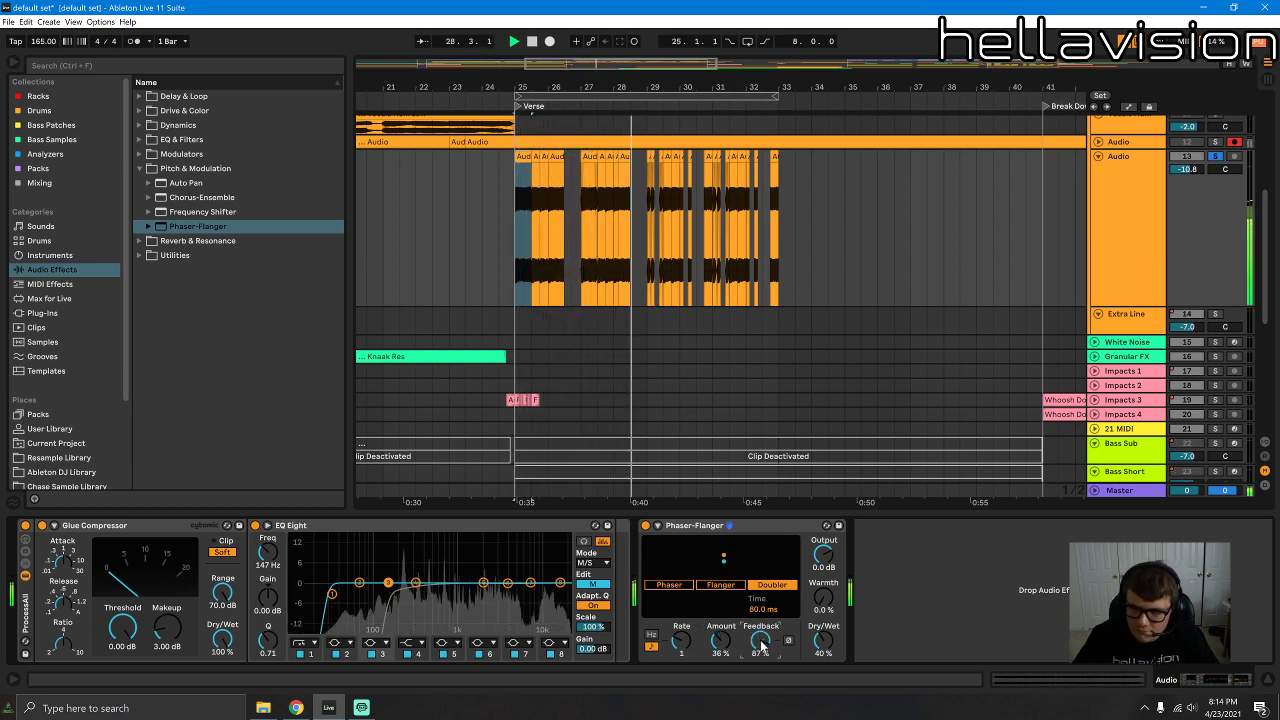
mouse_move(722, 652)
mouse_down()
mouse_move(722, 640)
mouse_move(722, 652)
mouse_up()
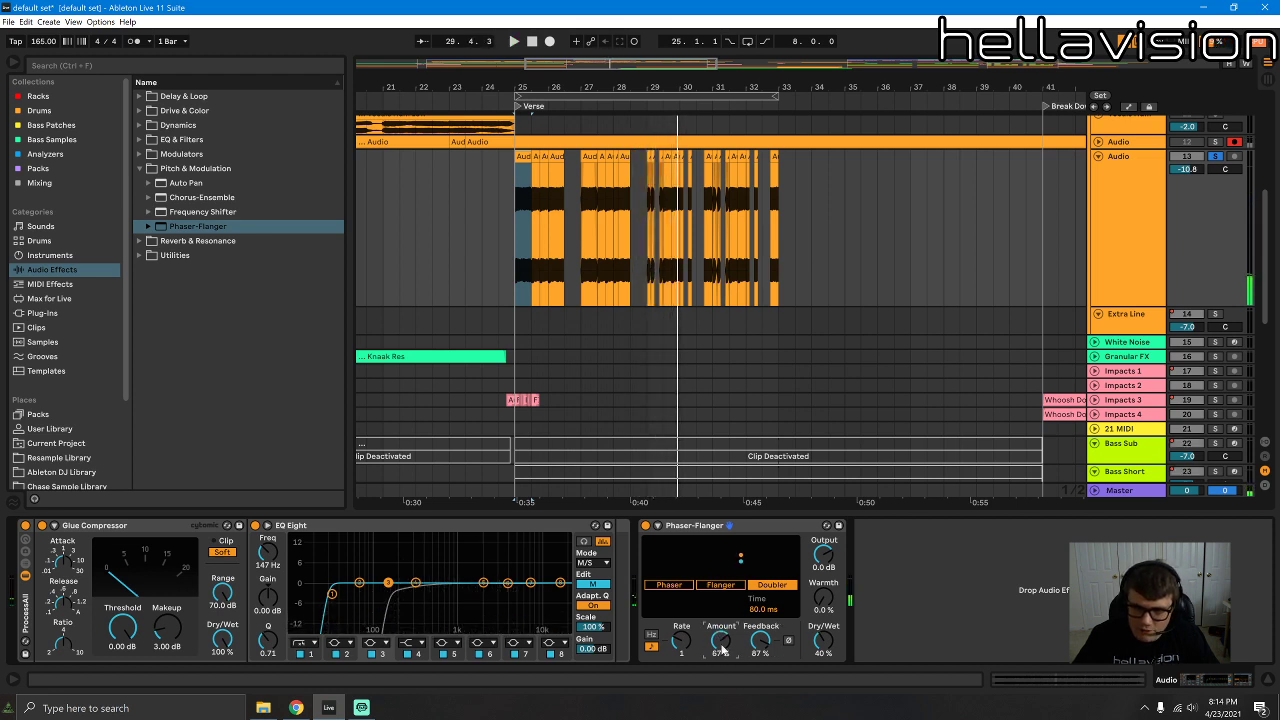
key(space)
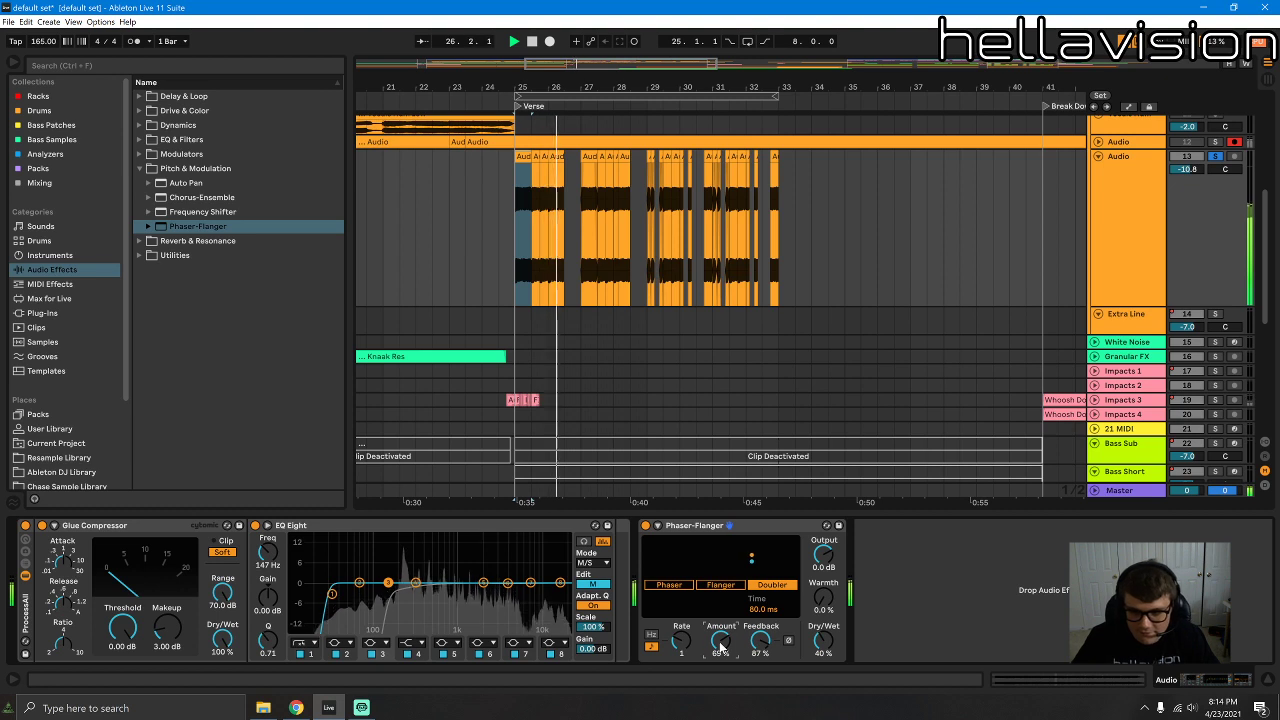
Step: Try a subtler Doubler sound with Rate 6, Amount 19% and Feedback 33%
drag(727, 643, 763, 687)
key(space)
drag(722, 642, 683, 665)
key(space)
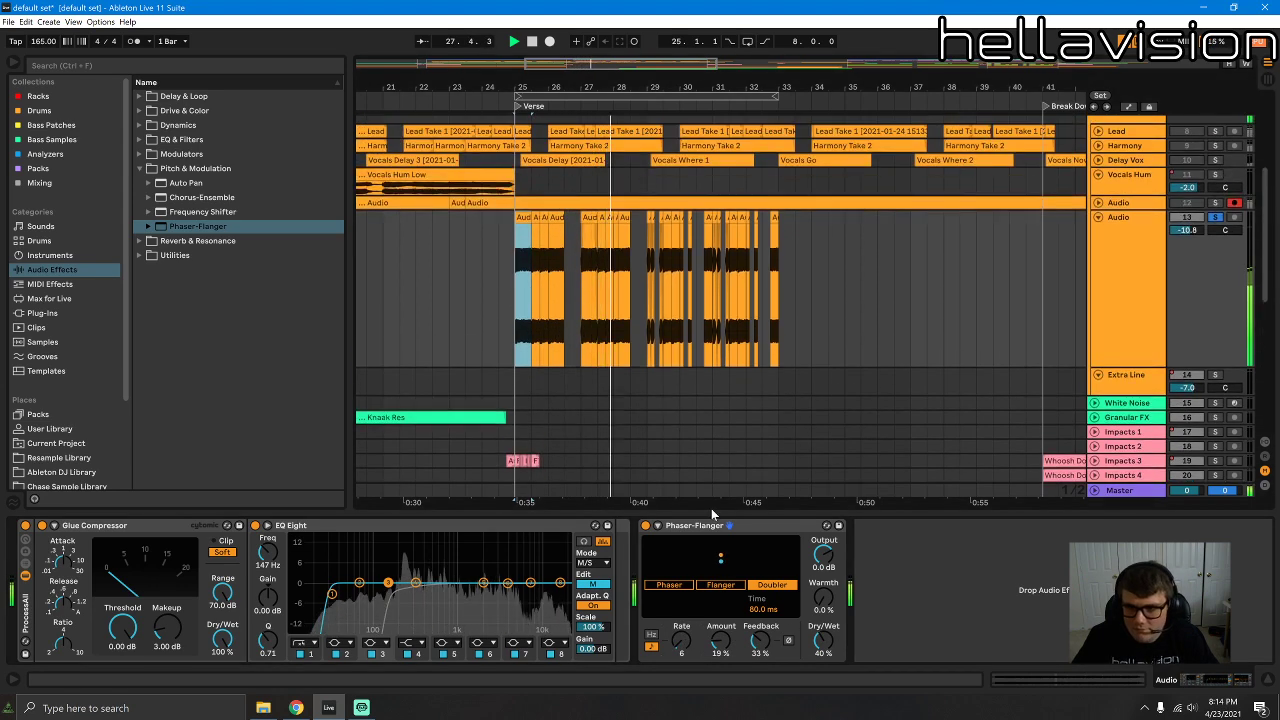
Step: Reactivate the deactivated Bass Sub clip from 25.1.1 to 41.1.1 in the Verse and solo the Bass Sub track
drag(711, 515, 711, 640)
key(space)
key(space)
drag(781, 88, 815, 25)
click(834, 97)
key(space)
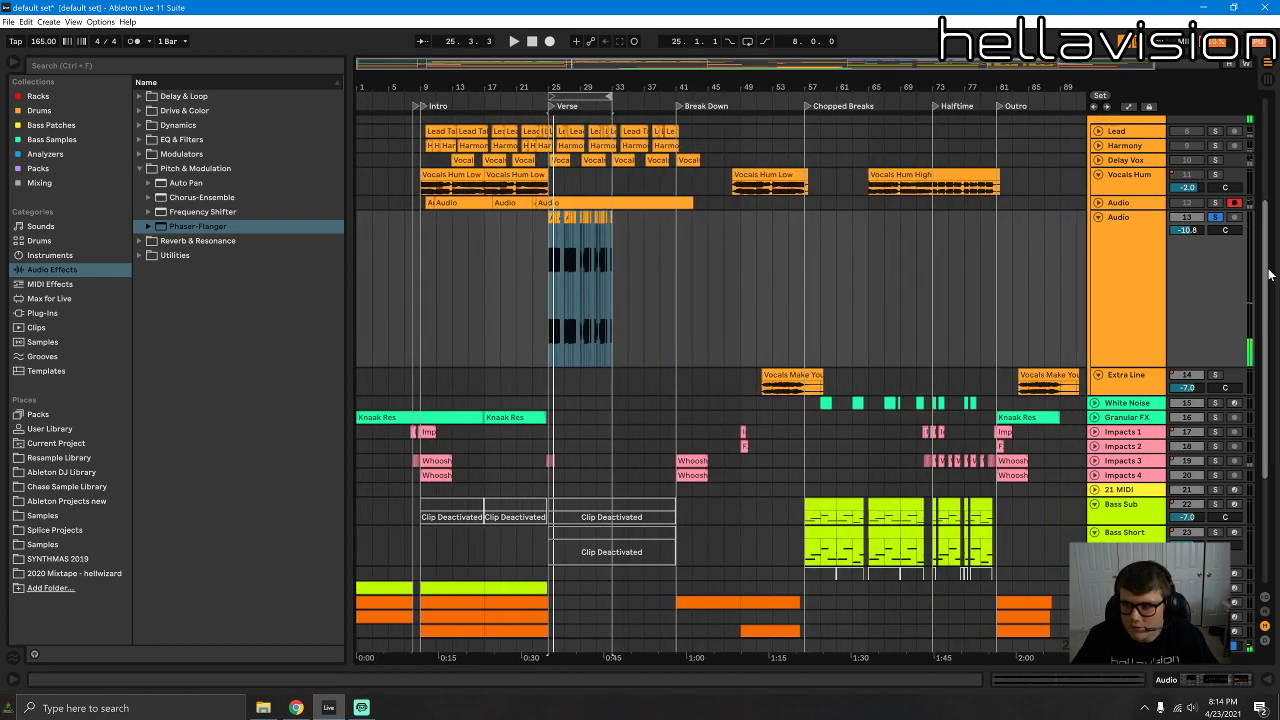
scroll(978, 345, down, 5)
click(827, 309)
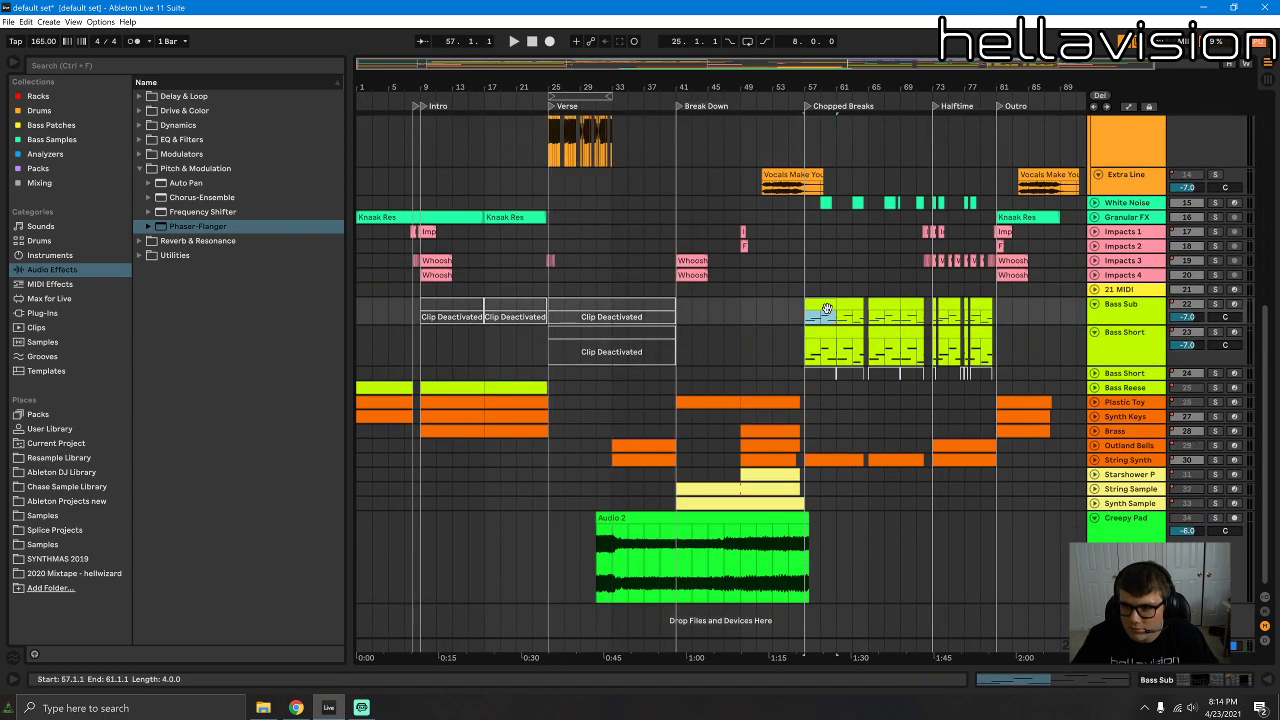
click(568, 312)
key(0)
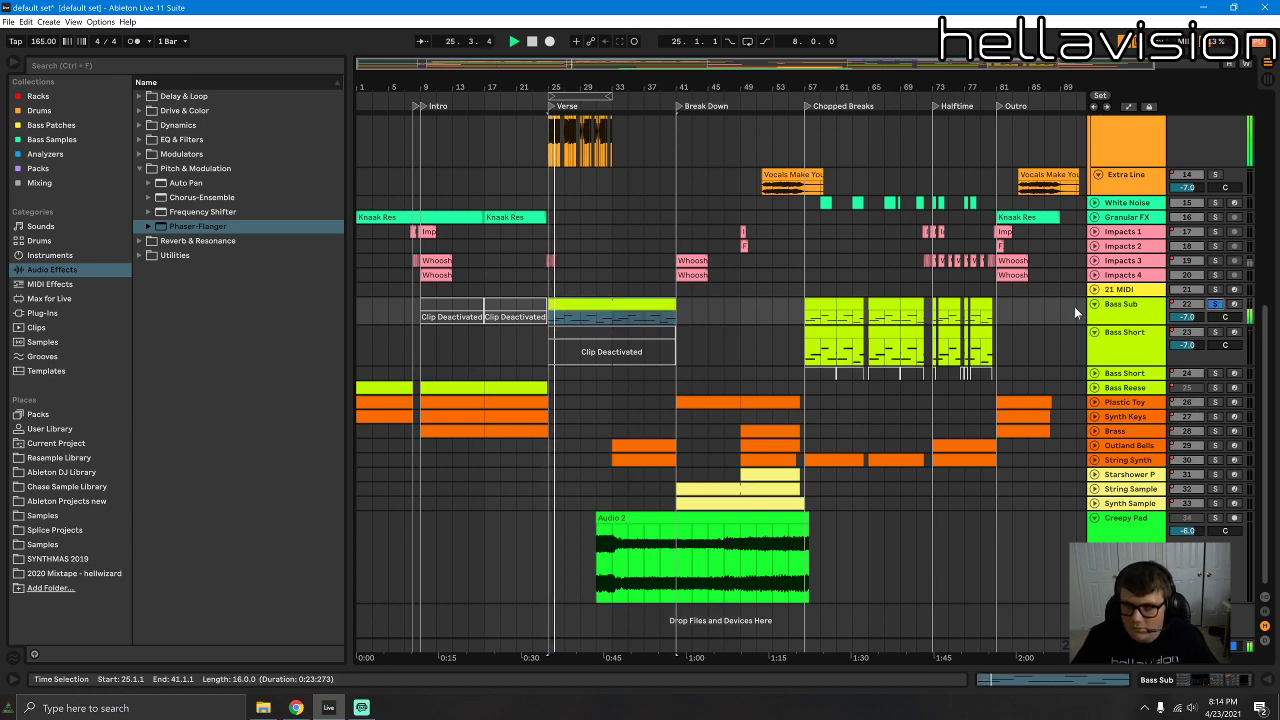
Step: In the Verse Bass Sub clip, shorten the first D#0 note to end at bar 2 and shorten the first F#0 note
double_click(590, 306)
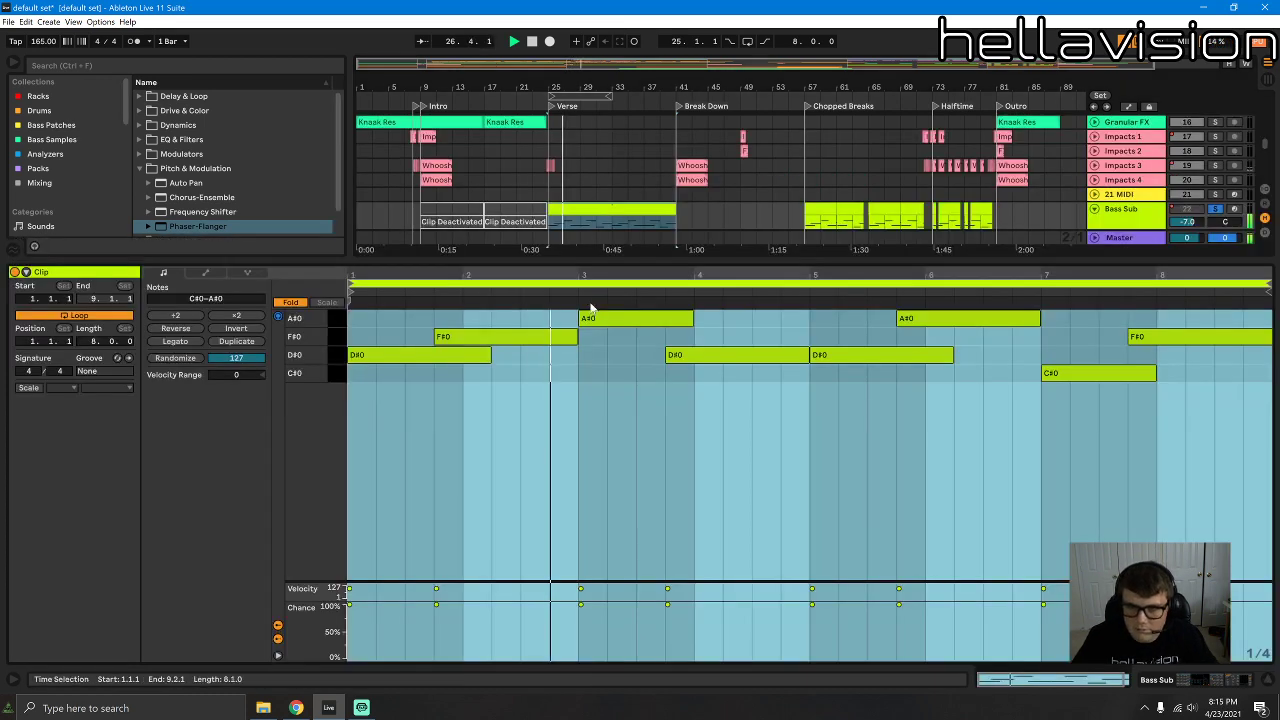
click(489, 354)
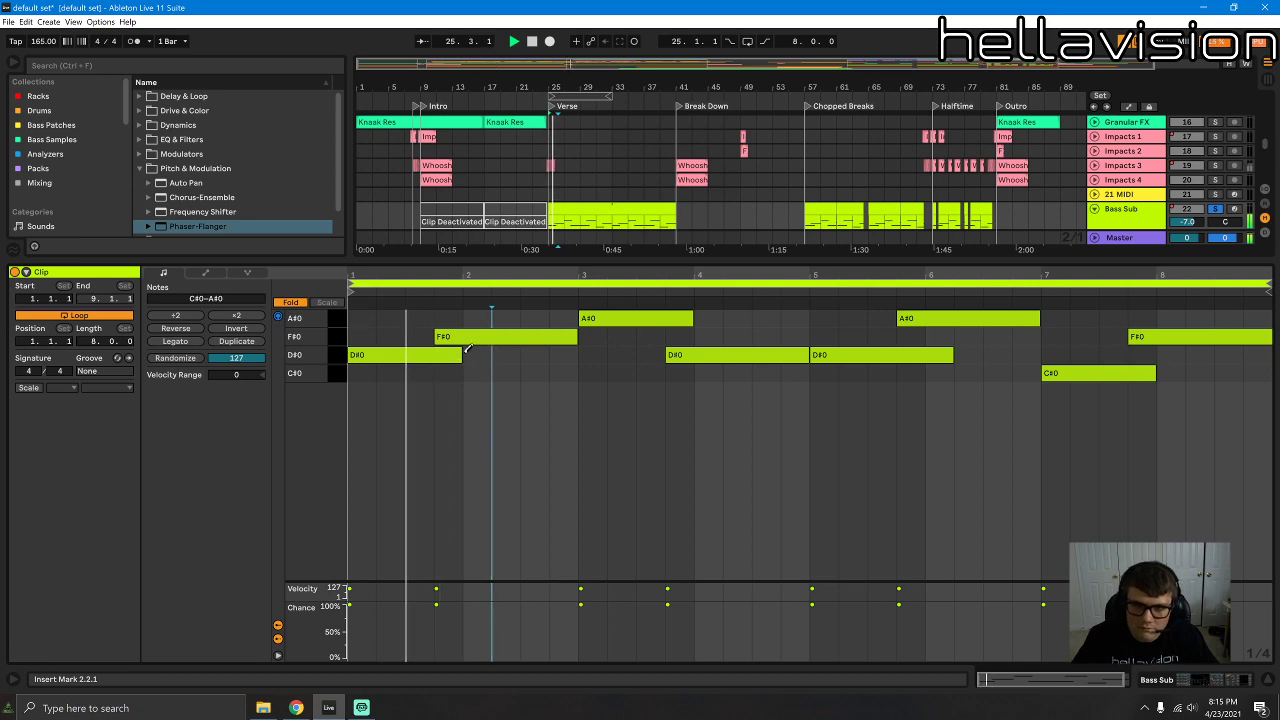
drag(576, 337, 519, 337)
double_click(589, 260)
Step: In the Verse Drum Rack clip, replace the Kick 1 hit at 18.4.1 with longer hits at 18.3.3 and 19.1.1
scroll(571, 361, up, 6)
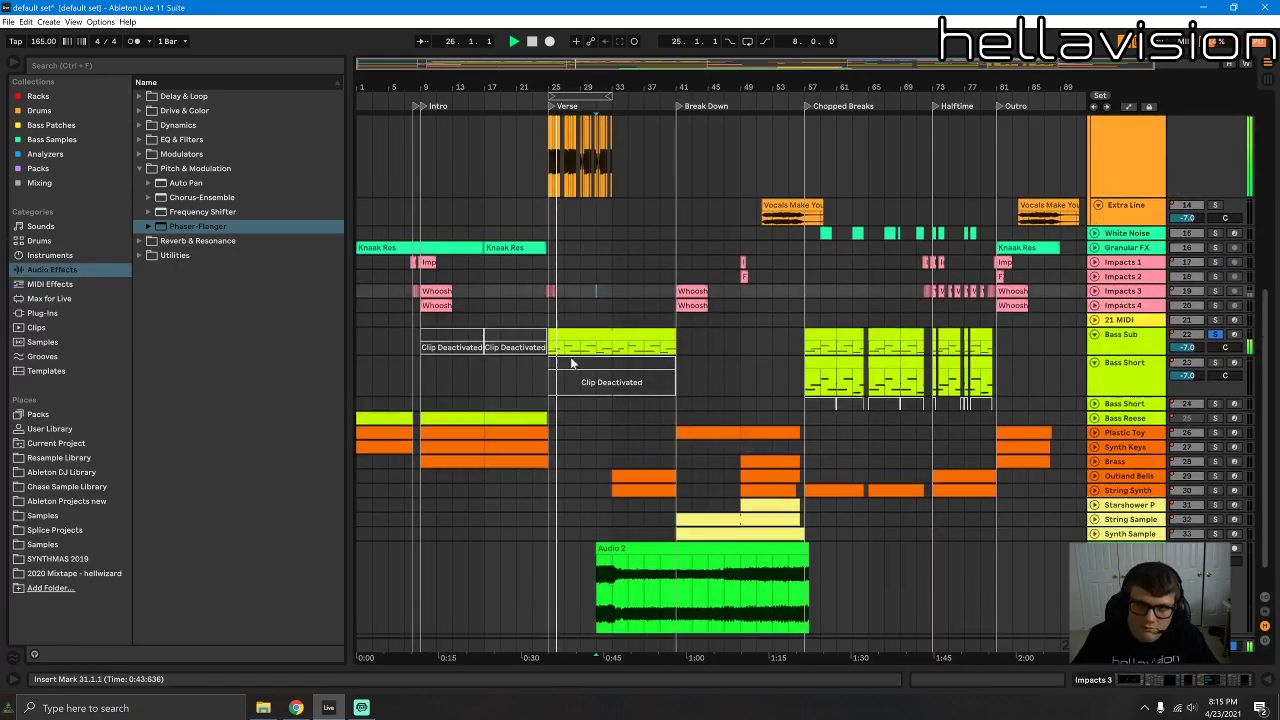
scroll(555, 336, up, 5)
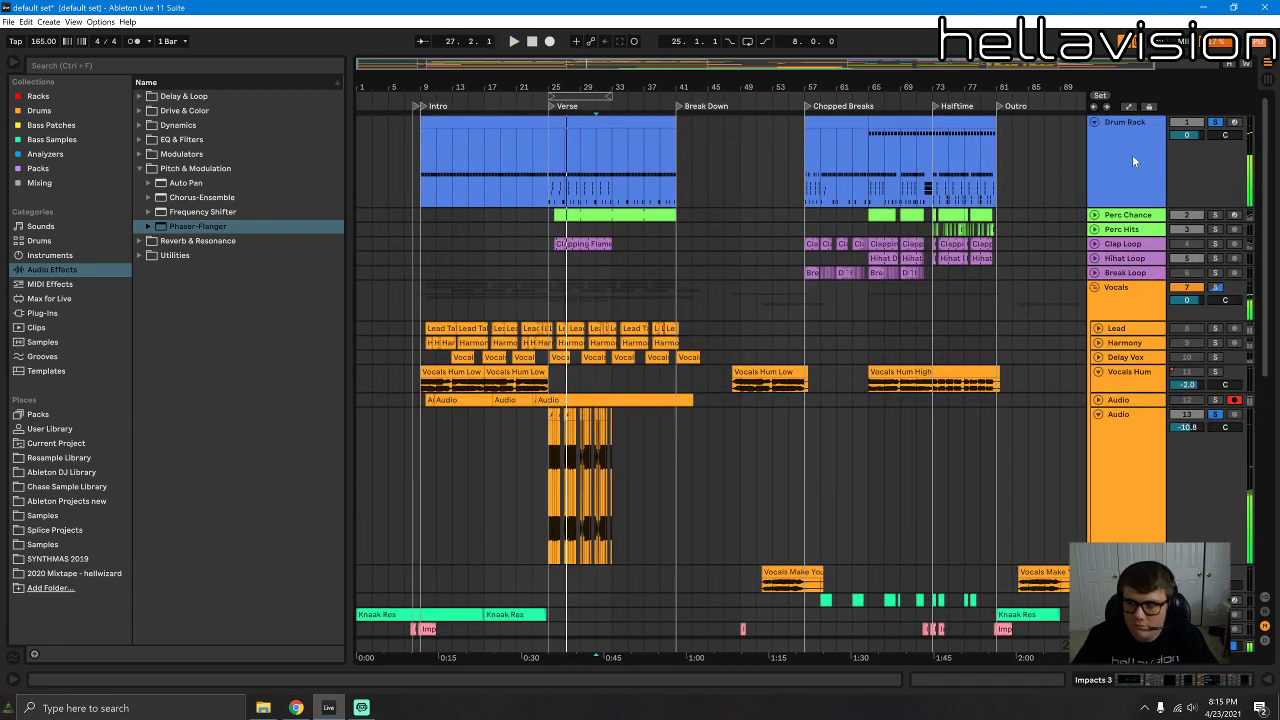
click(601, 125)
double_click(555, 148)
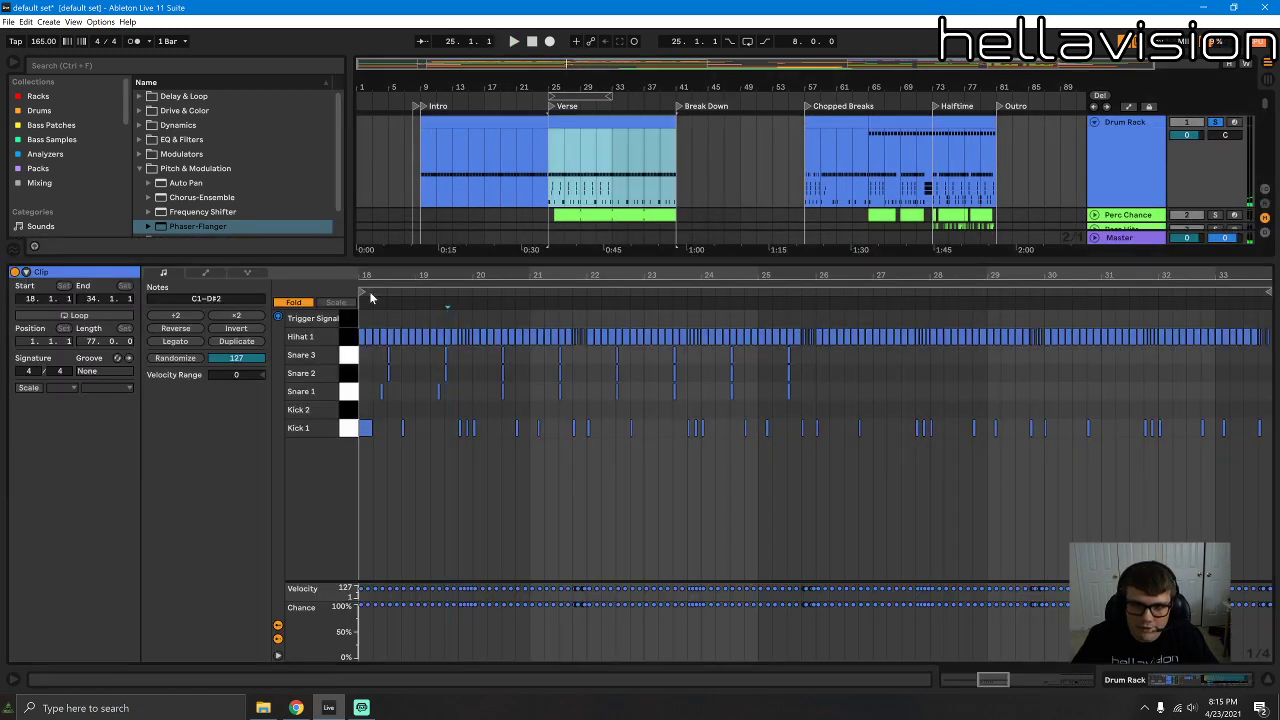
drag(370, 272, 384, 271)
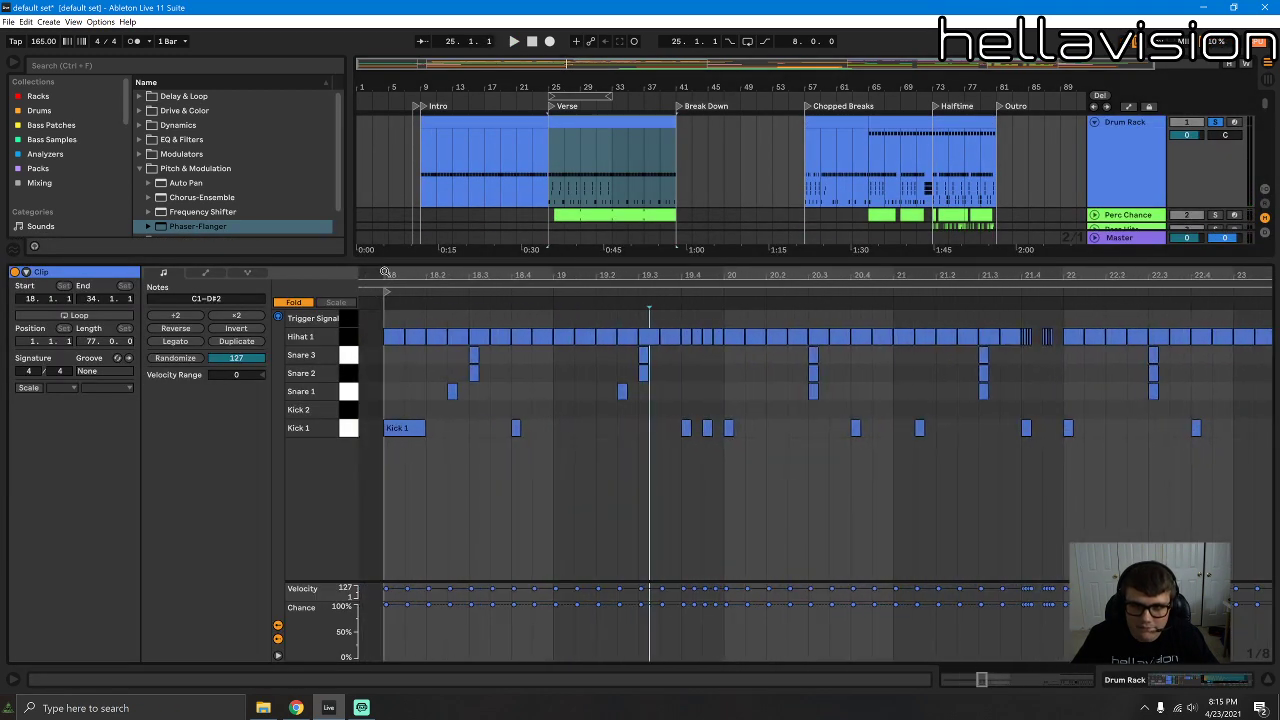
click(517, 428)
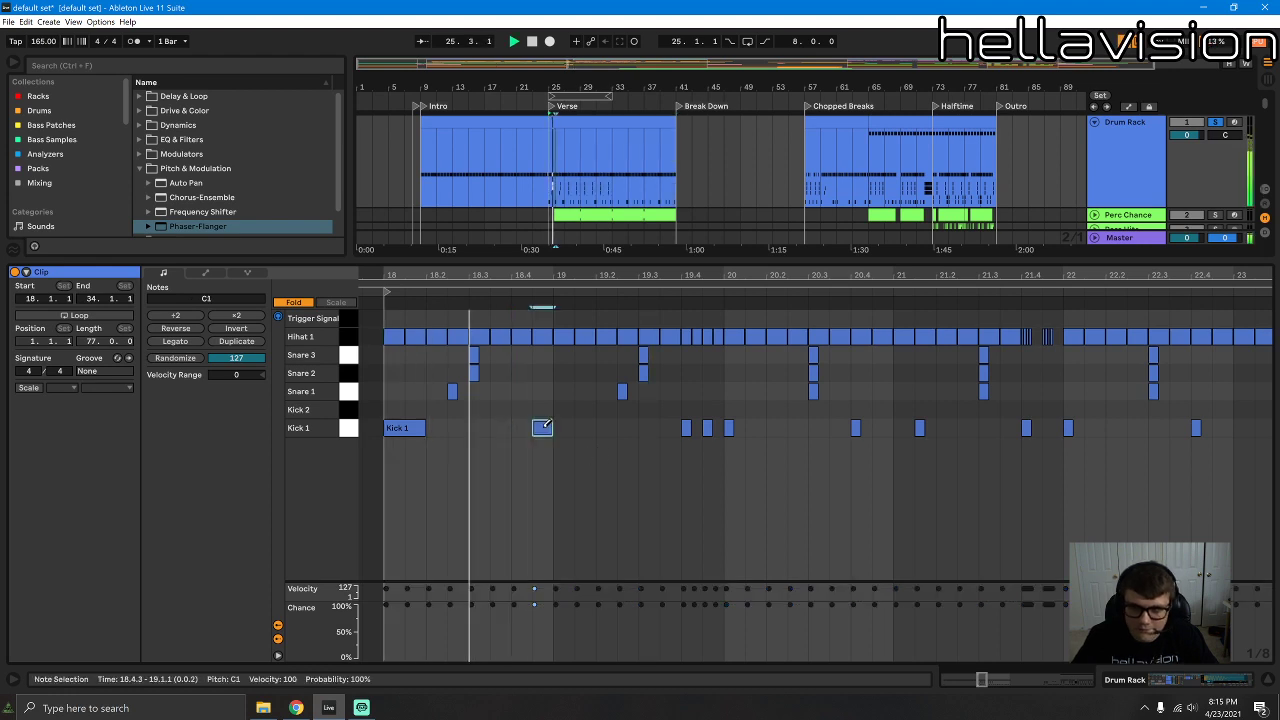
click(563, 428)
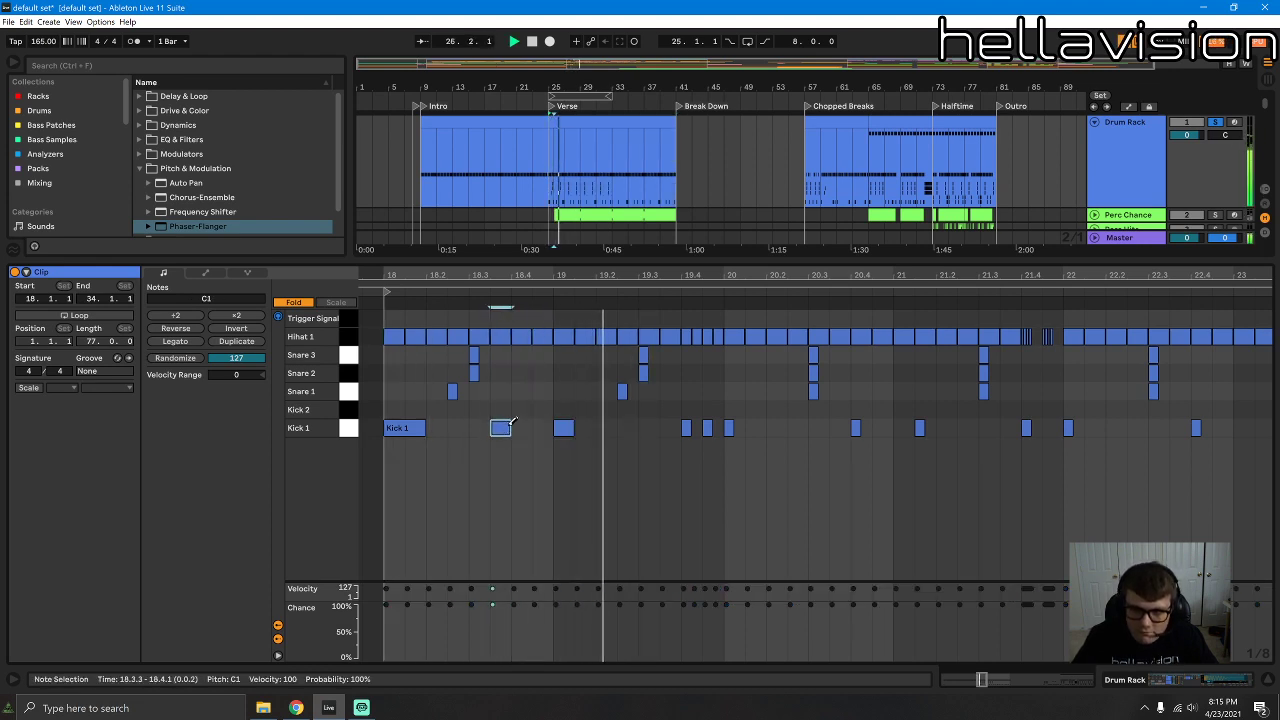
click(520, 428)
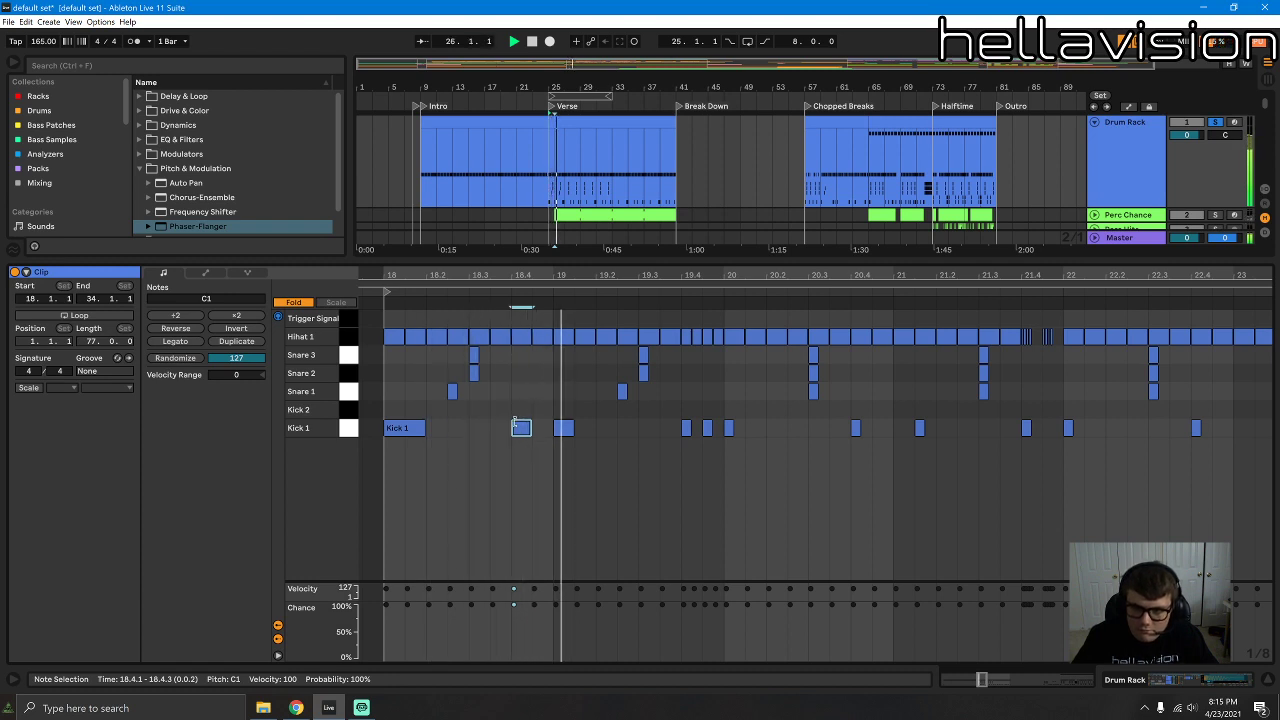
drag(519, 420, 503, 422)
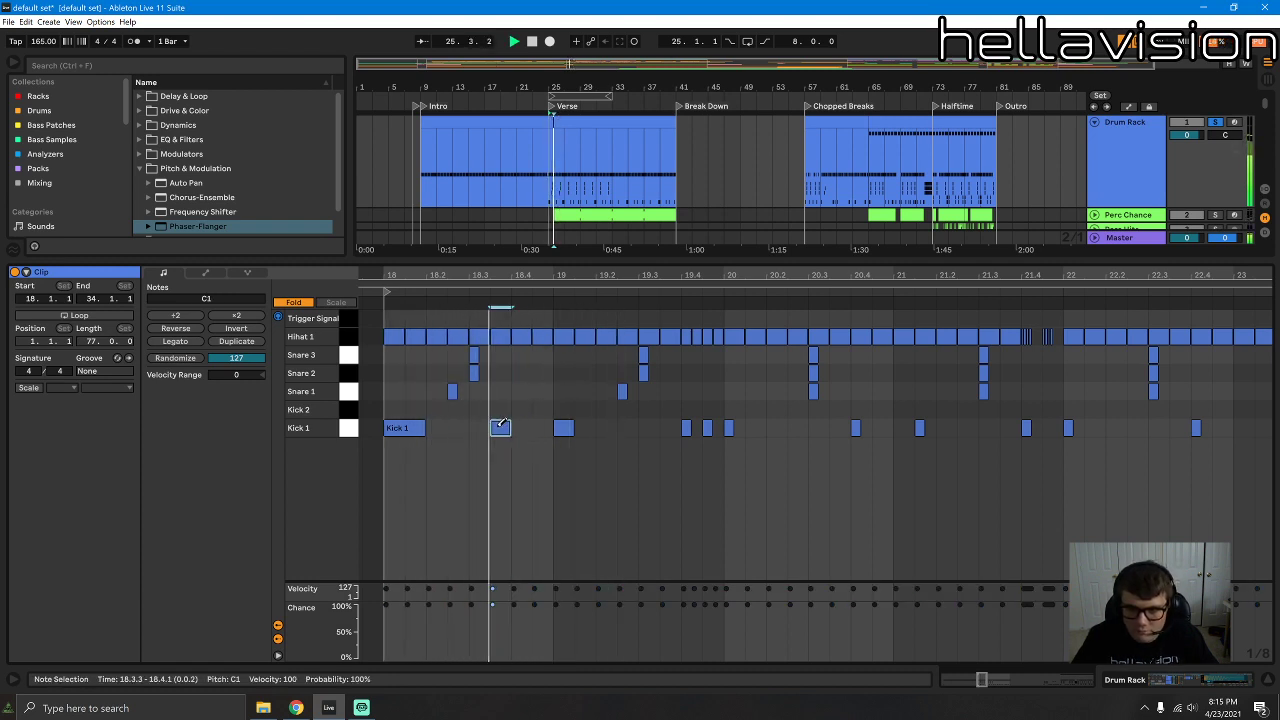
Step: Remove the Hihat 1 hits at 18.1.1 and 18.2.1 from the Verse drum clip and close the note editor
click(441, 336)
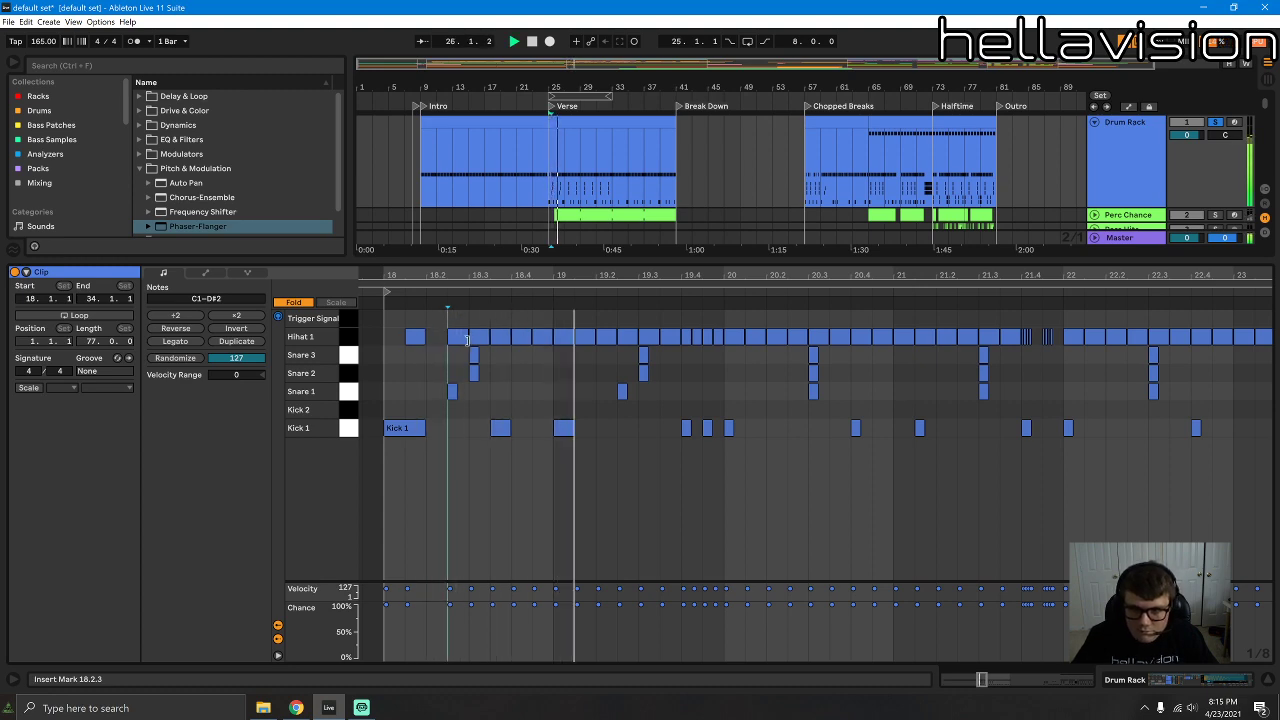
click(478, 336)
key(ctrl+alt+l)
Step: Bring back the device chain of the chopped Audio track 13 and set the Phaser-Flanger's Dry/Wet to 20%
scroll(660, 280, down, 10)
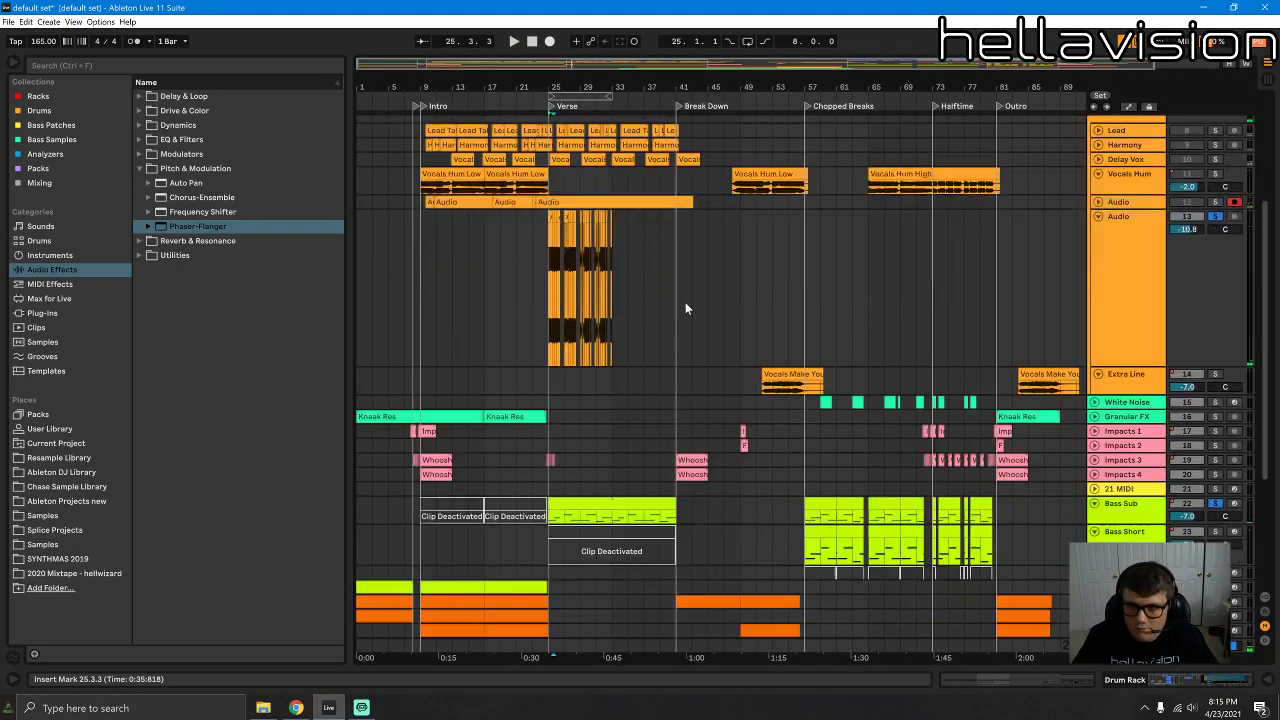
double_click(1120, 336)
scroll(950, 382, down, 5)
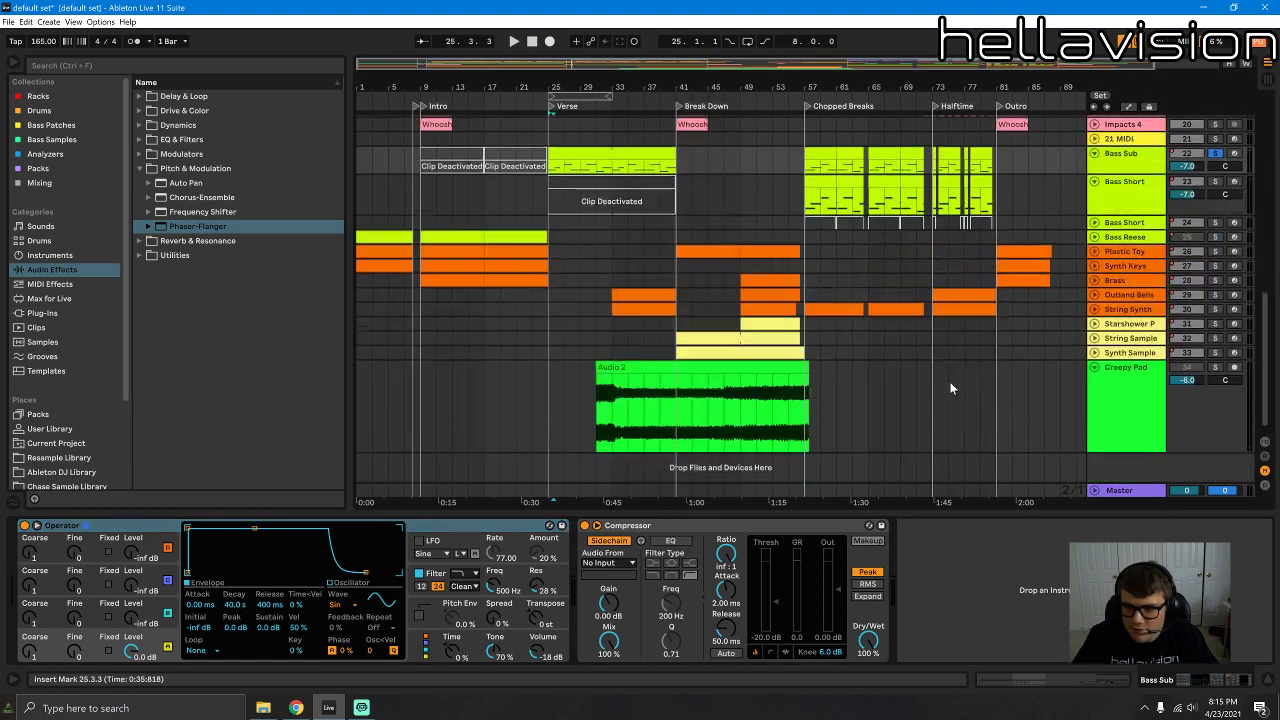
scroll(887, 416, up, 8)
scroll(887, 416, up, 2)
click(1109, 272)
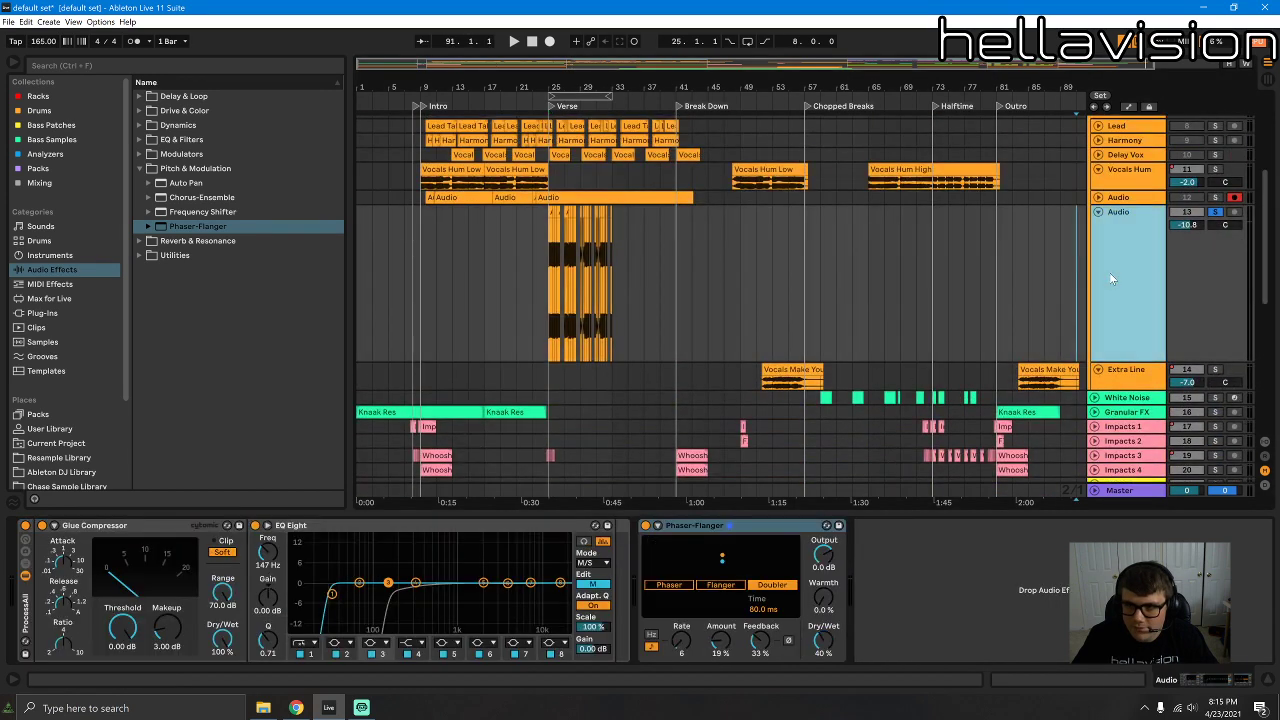
drag(826, 647, 826, 665)
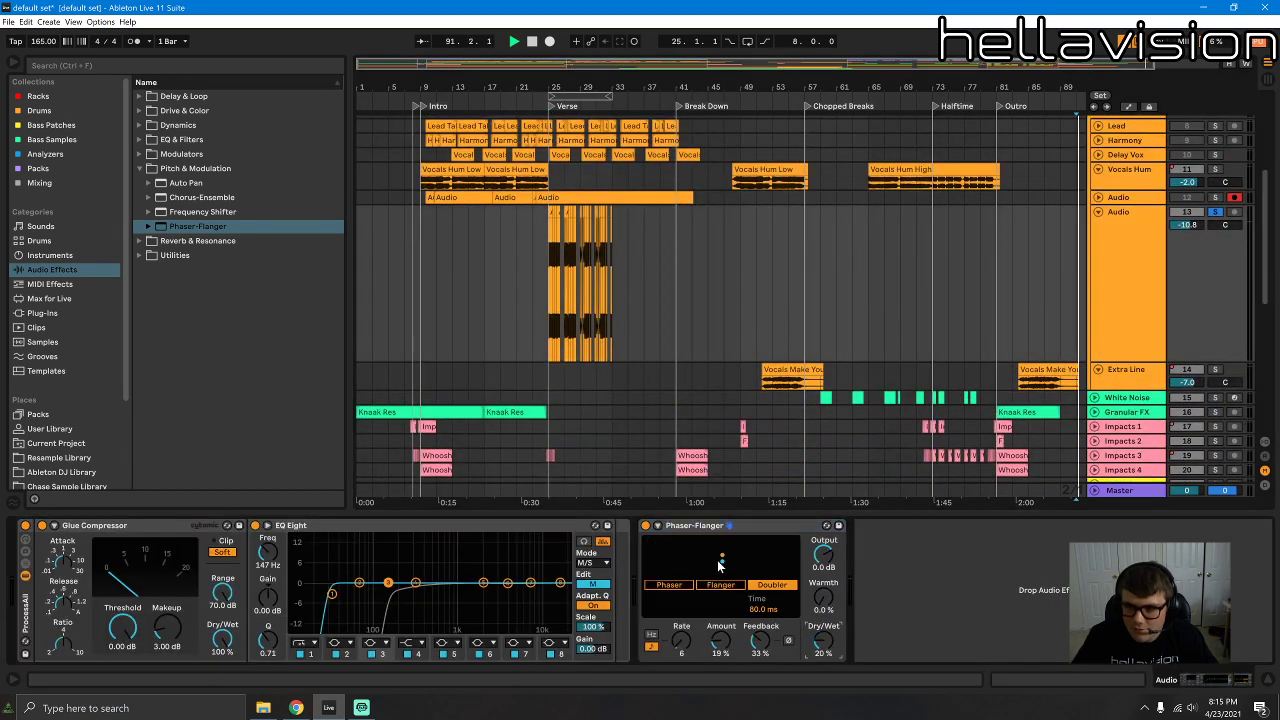
Step: Audition Flanger mode, and settle on Phaser mode with Rate 4, Amount 34%, Feedback 35% and Dry/Wet 18%
click(722, 588)
key(space)
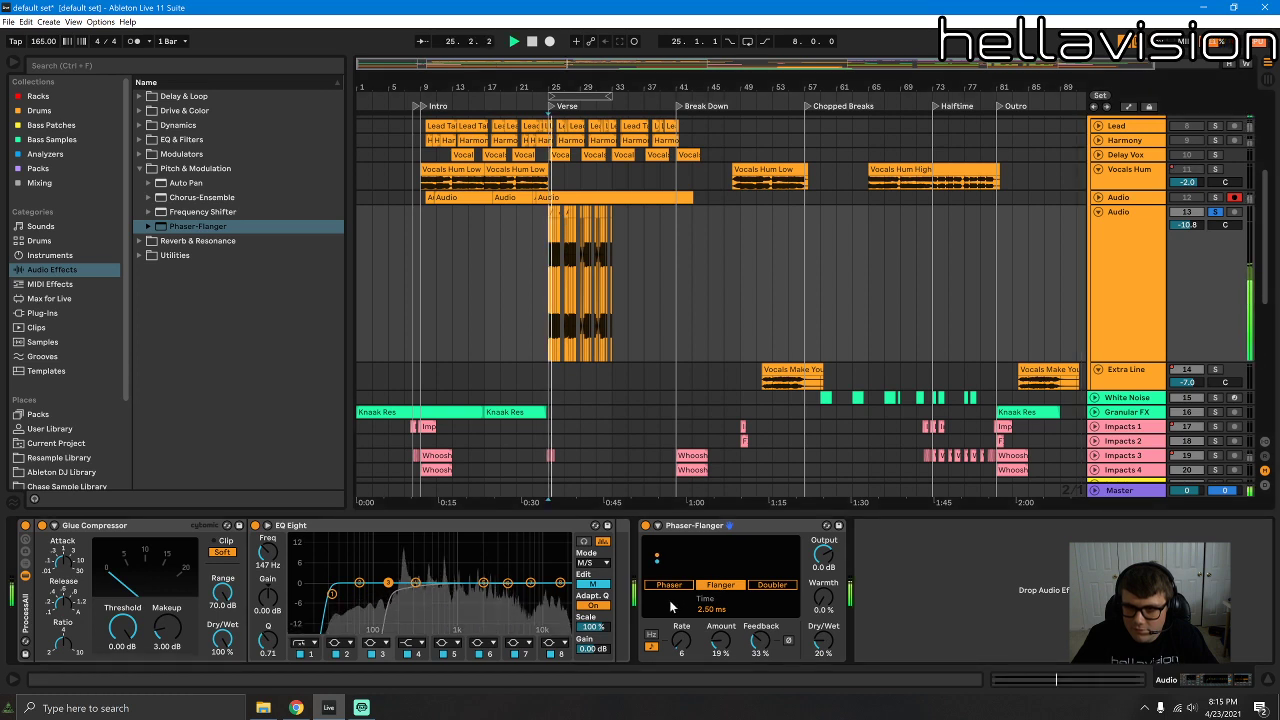
click(683, 588)
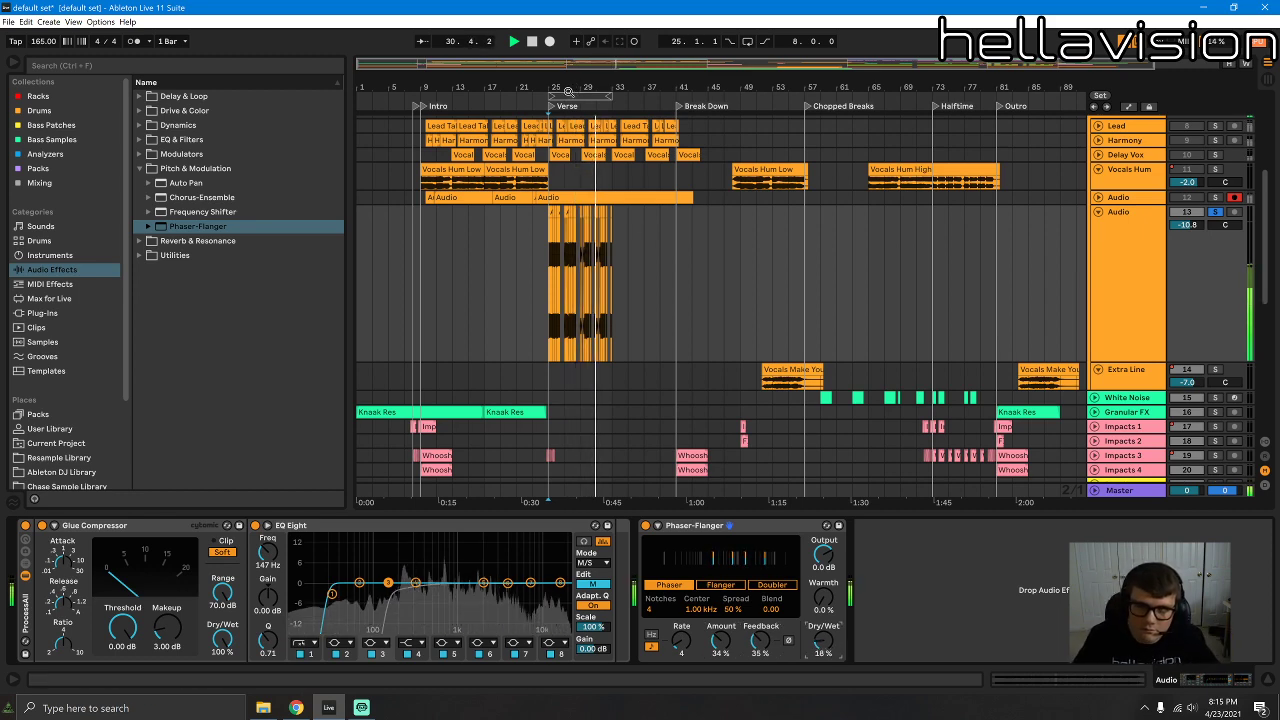
drag(572, 91, 574, 160)
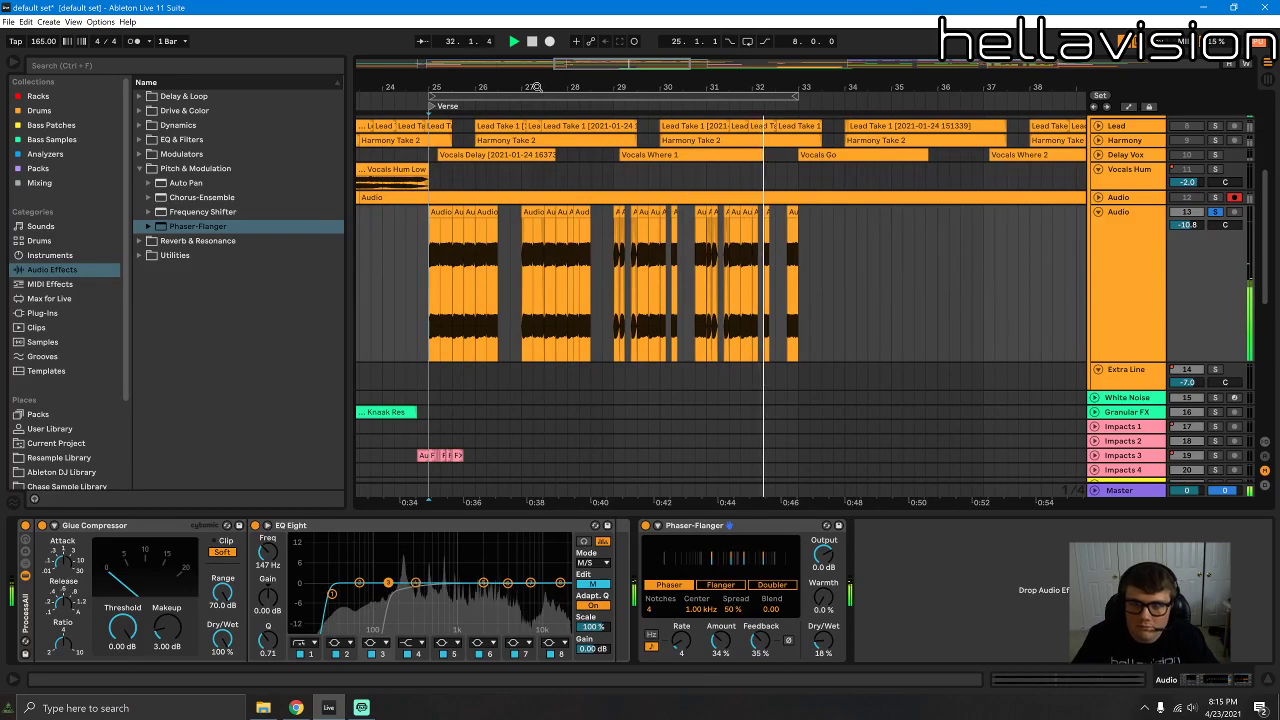
Step: Duplicate the last four bars of the chopped Audio track 13 to bar 33, loop eight bars from 33.1.1, and audition
drag(537, 87, 602, 83)
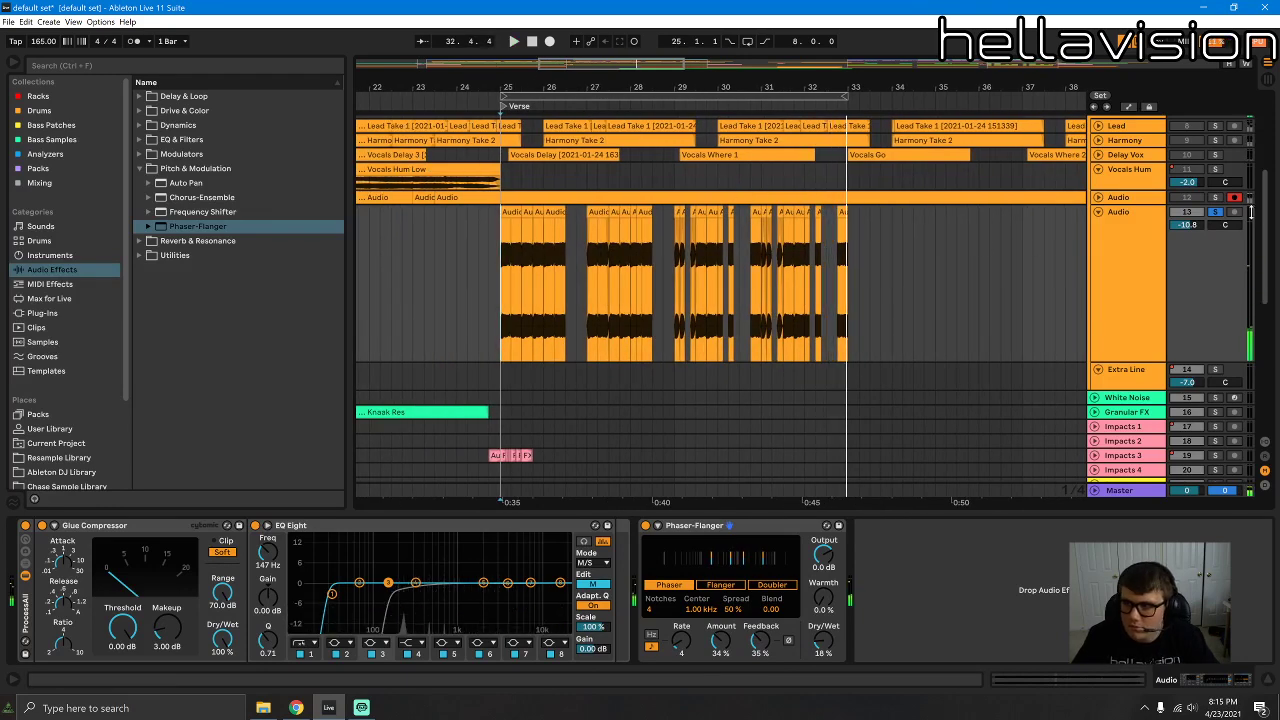
drag(842, 258, 678, 248)
key(ctrl+d)
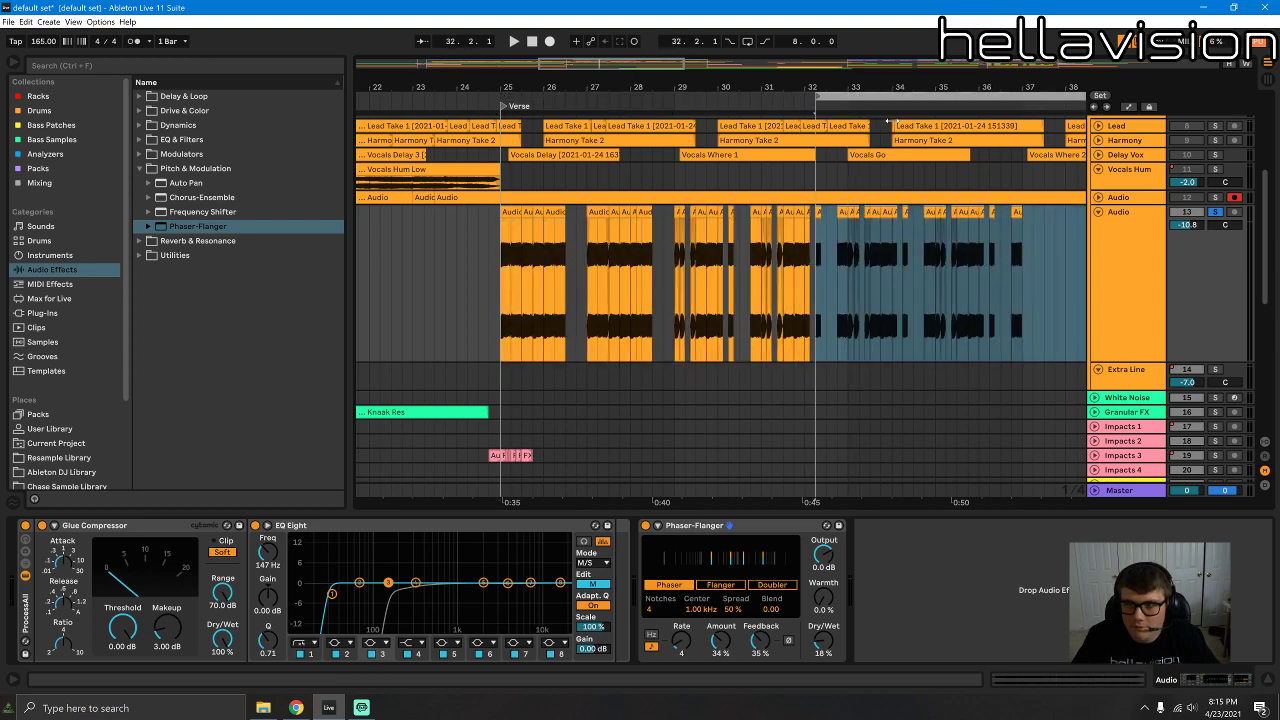
drag(893, 88, 684, 90)
click(824, 250)
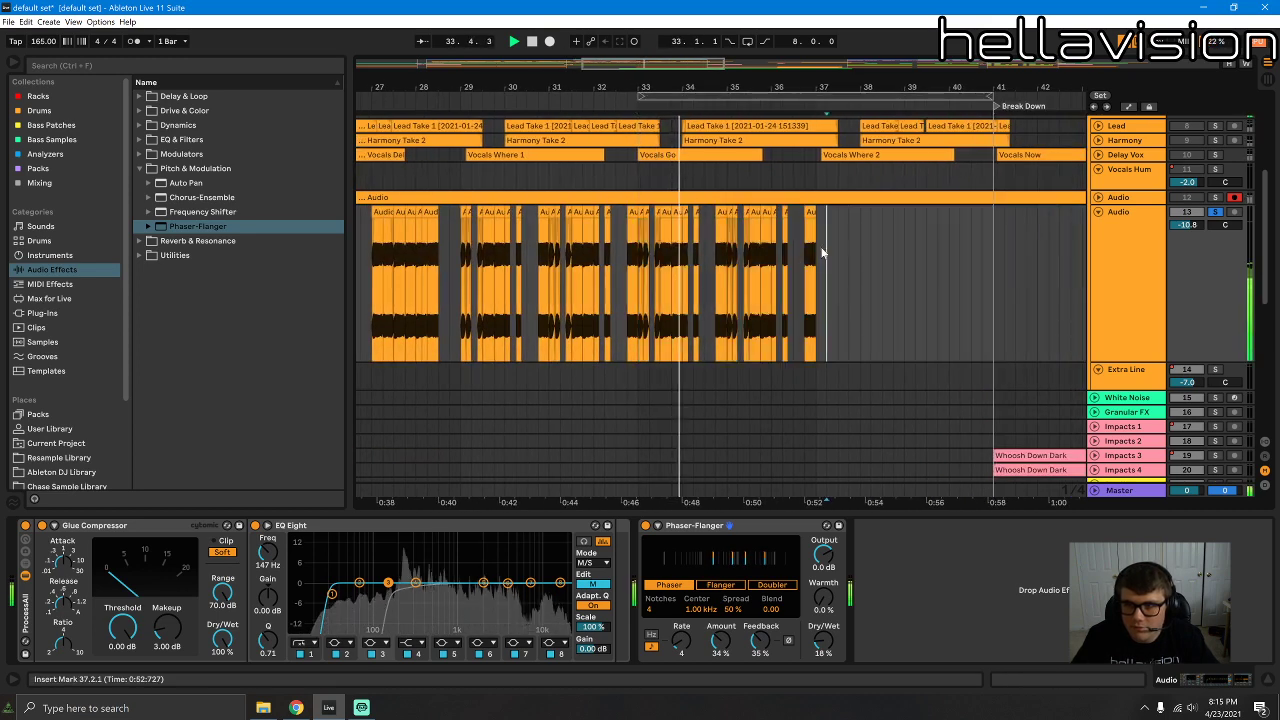
key(space)
drag(815, 248, 641, 245)
key(space)
key(space)
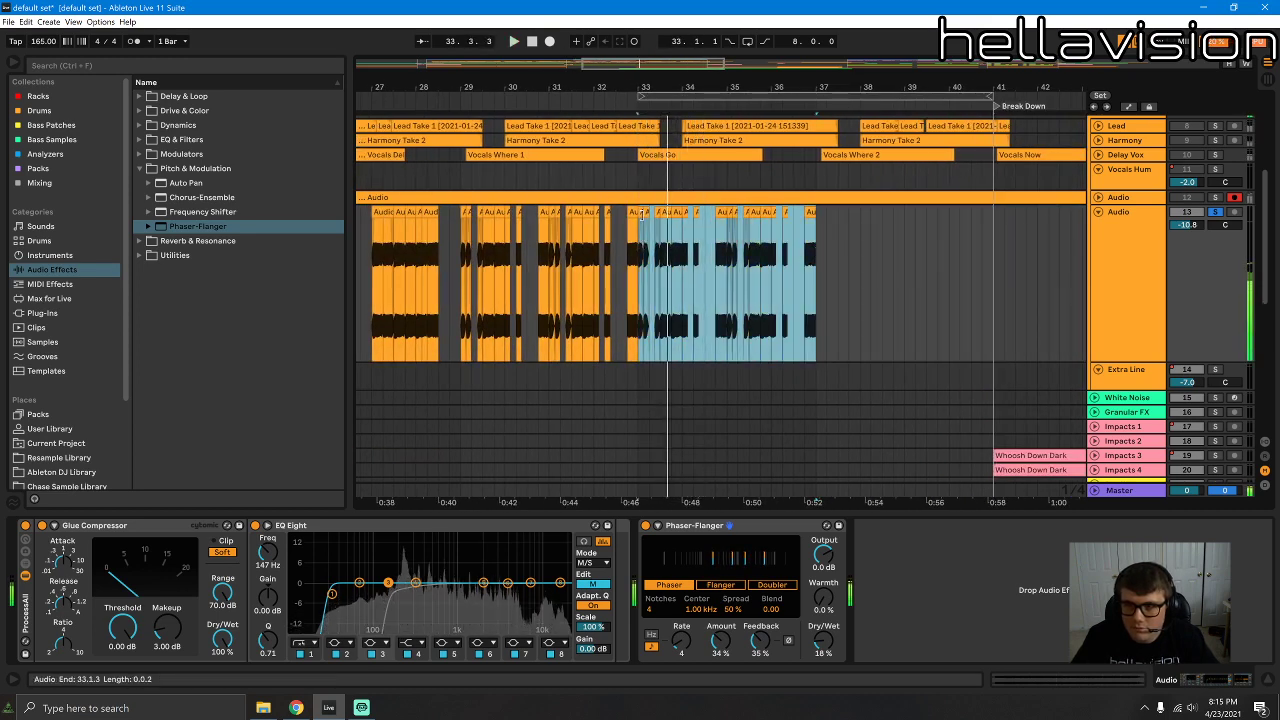
Step: Trim the clip at 33.1.1 to one sixteenth and duplicate it at 33.1.2 as a faster stutter
click(641, 212)
key(space)
drag(635, 88, 627, 165)
click(714, 280)
key(space)
drag(683, 212, 666, 213)
key(space)
key(space)
key(ctrl+d)
click(657, 210)
key(space)
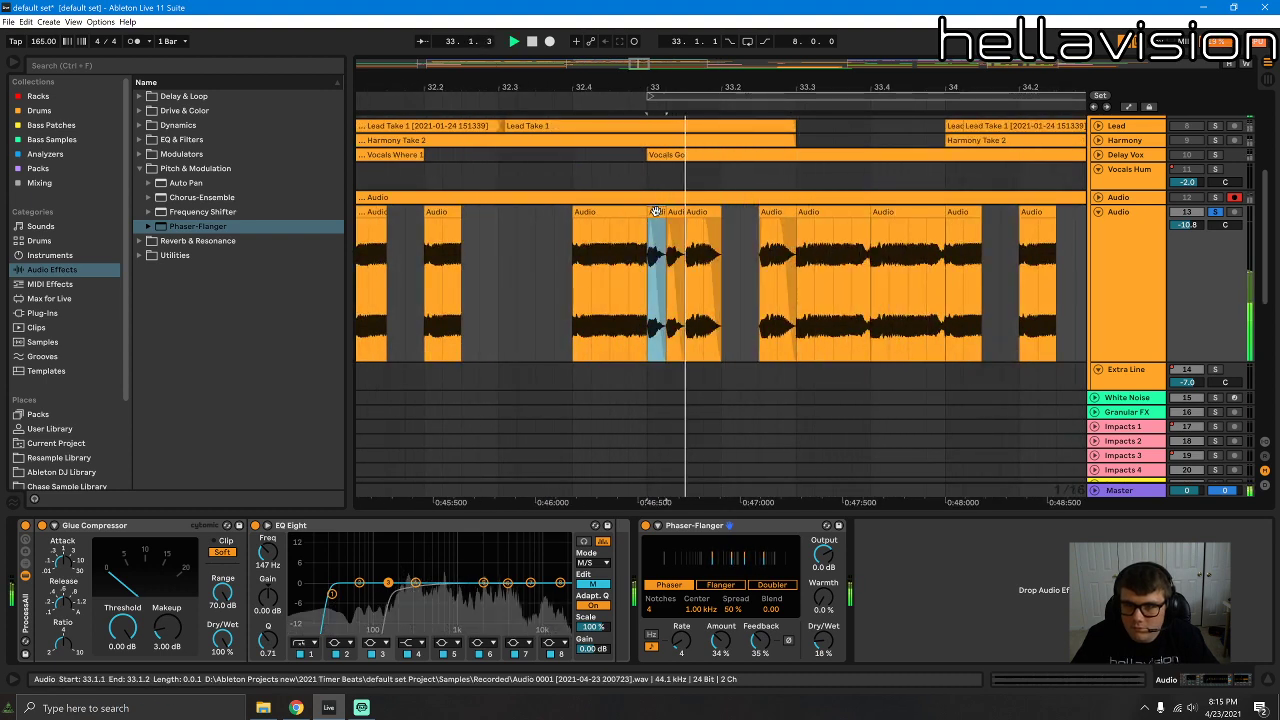
Step: Shorten the fades on the sixteenth-note slices after 33.1.1 while auditioning the run from 32.4.1
click(597, 211)
key(space)
key(space)
click(652, 222)
key(Delete)
key(space)
key(space)
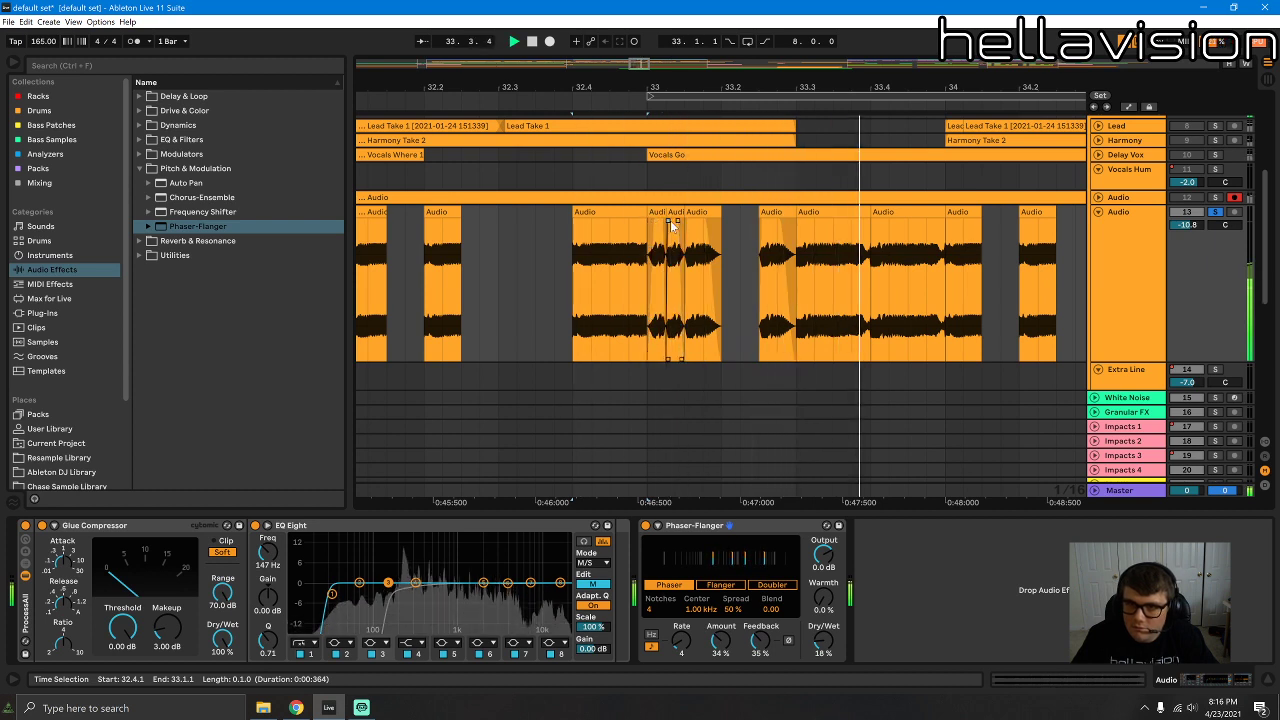
click(657, 215)
key(space)
key(space)
click(675, 226)
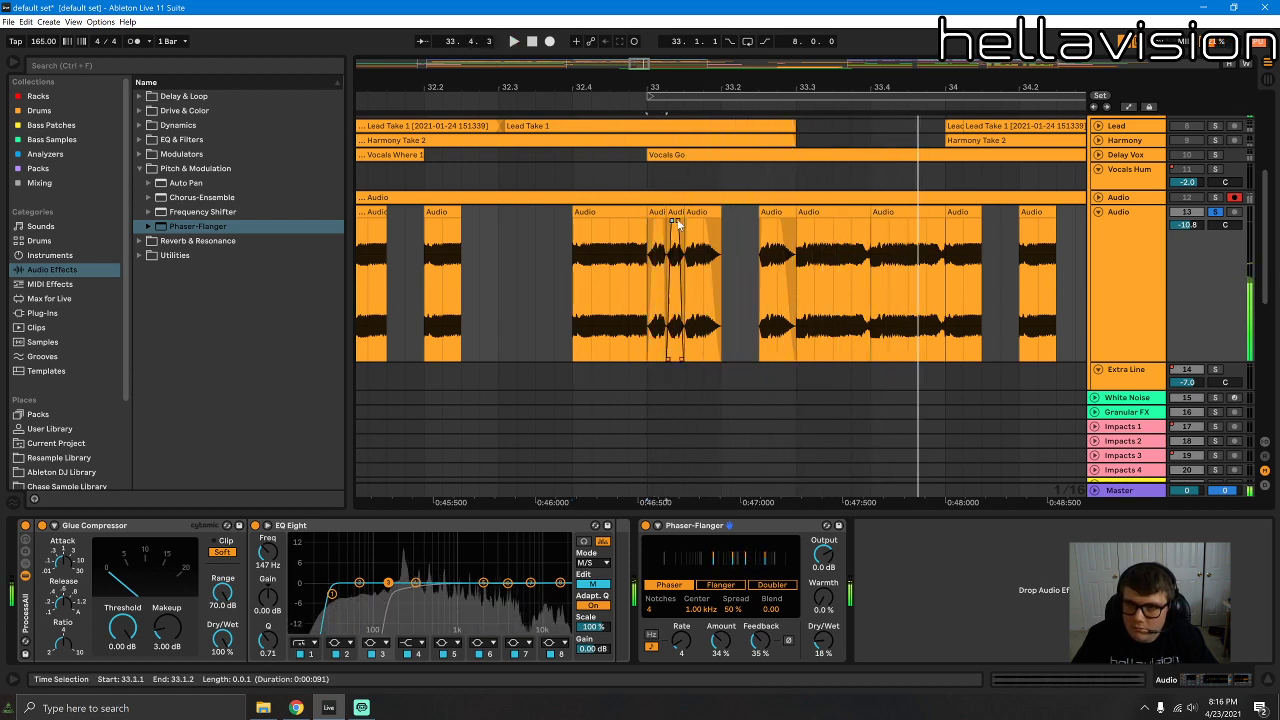
key(space)
Step: Replace the sixteenth-note slices with a single clip from 33.1.1 to 33.1.3 and audition it
mouse_move(704, 211)
mouse_down()
mouse_move(664, 214)
mouse_move(682, 214)
mouse_up()
key(space)
key(space)
key(space)
key(space)
key(space)
key(space)
key(space)
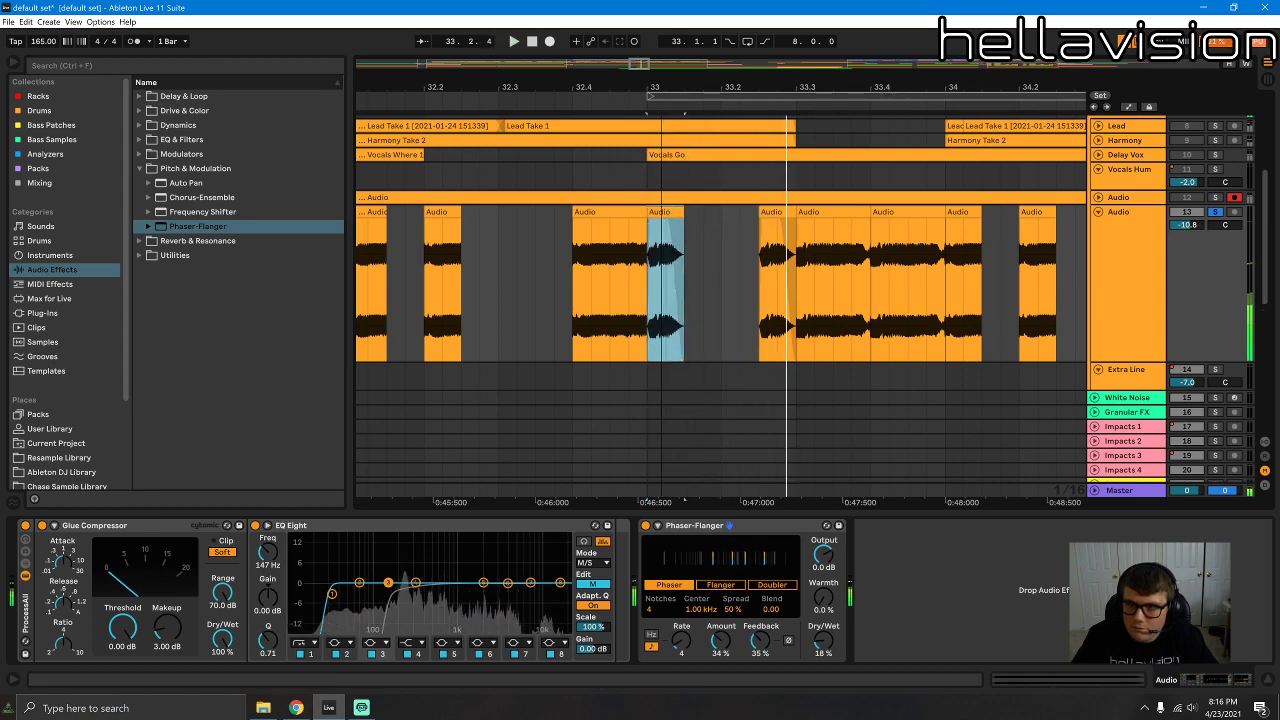
Step: Shorten the fade-out of the clip at 33.1.1
drag(661, 88, 661, 170)
click(706, 230)
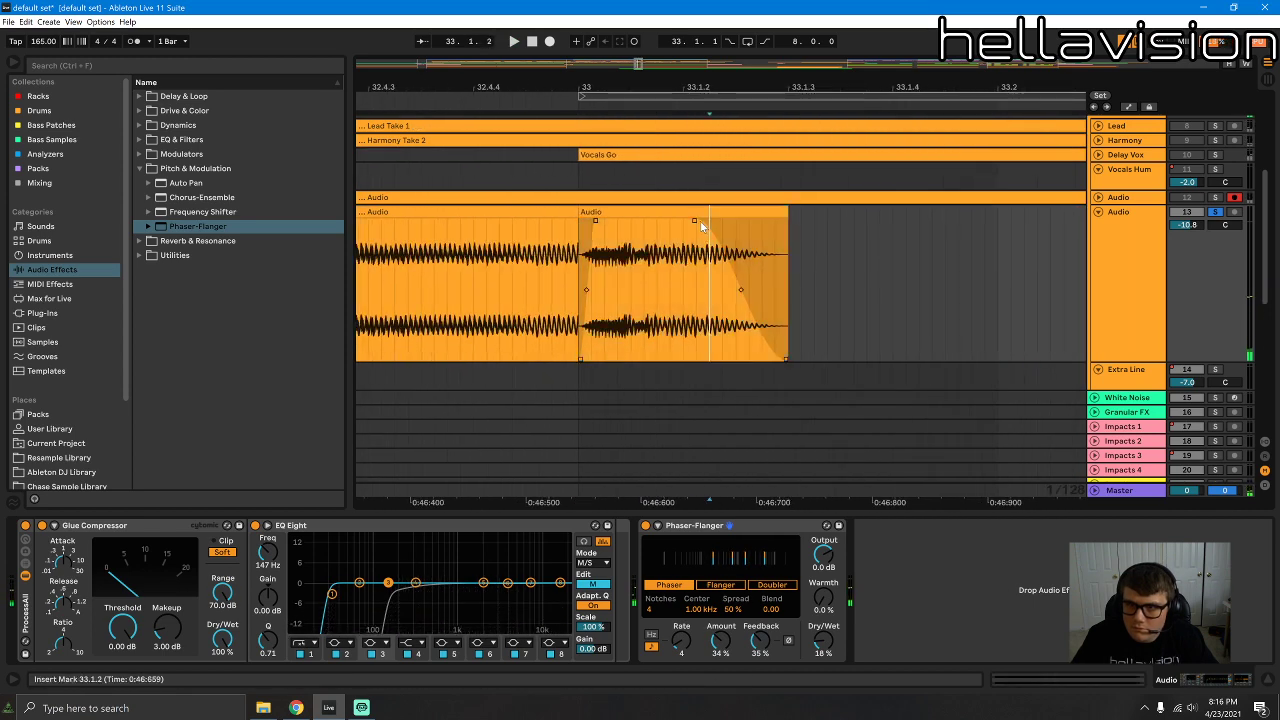
click(780, 210)
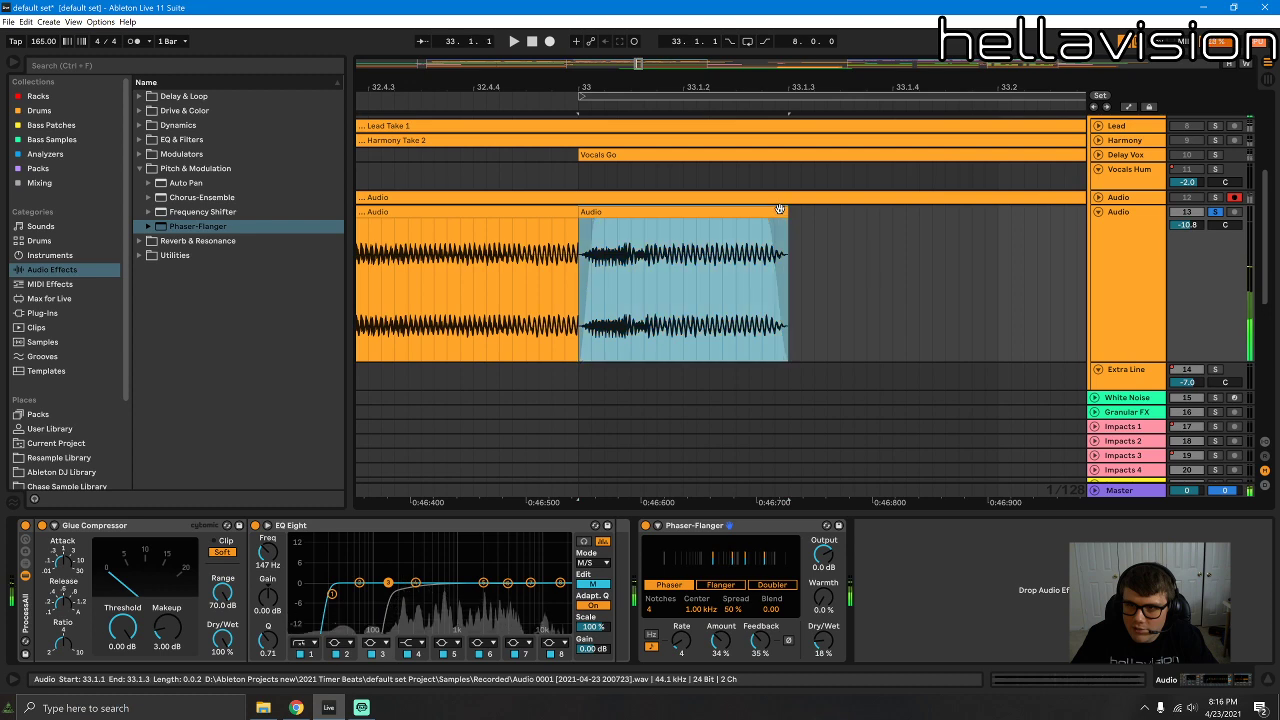
Step: Shift the sample start of the clip at 33.1.1 further into the recording and extend the clip's end to 33.1.4
double_click(587, 211)
mouse_move(281, 281)
mouse_down()
mouse_move(476, 281)
mouse_move(647, 304)
mouse_up()
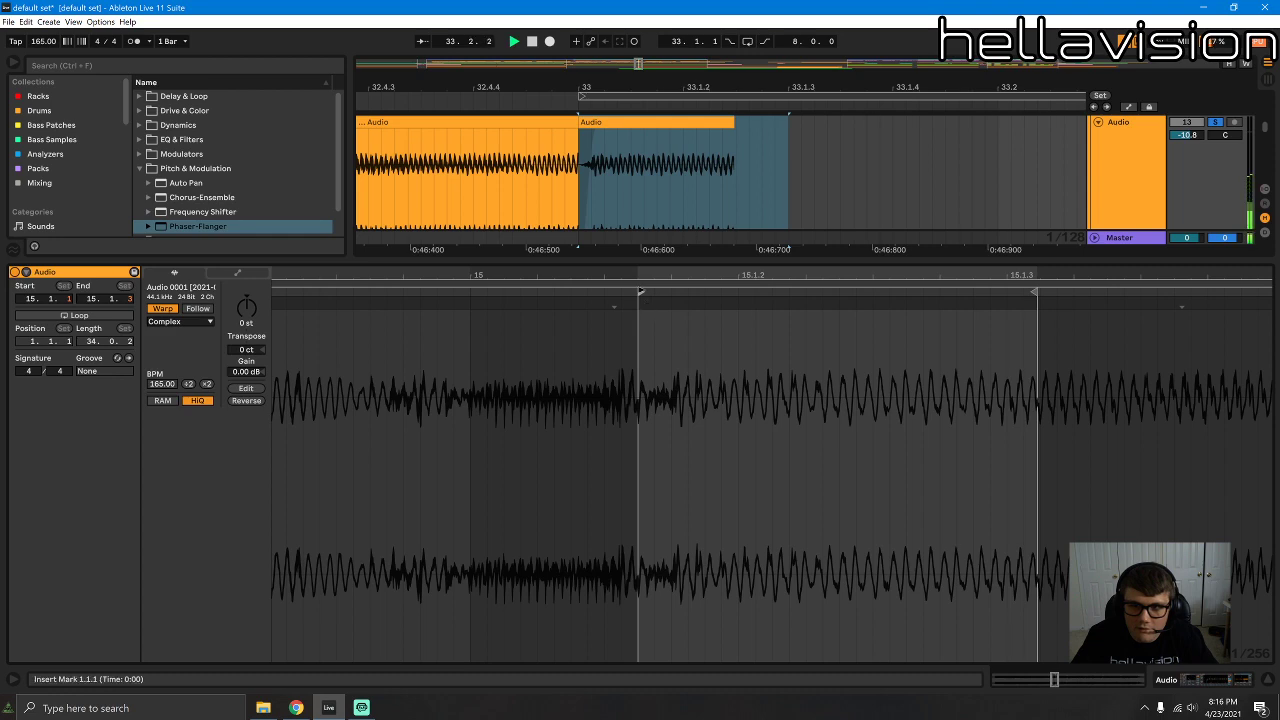
drag(737, 123, 788, 140)
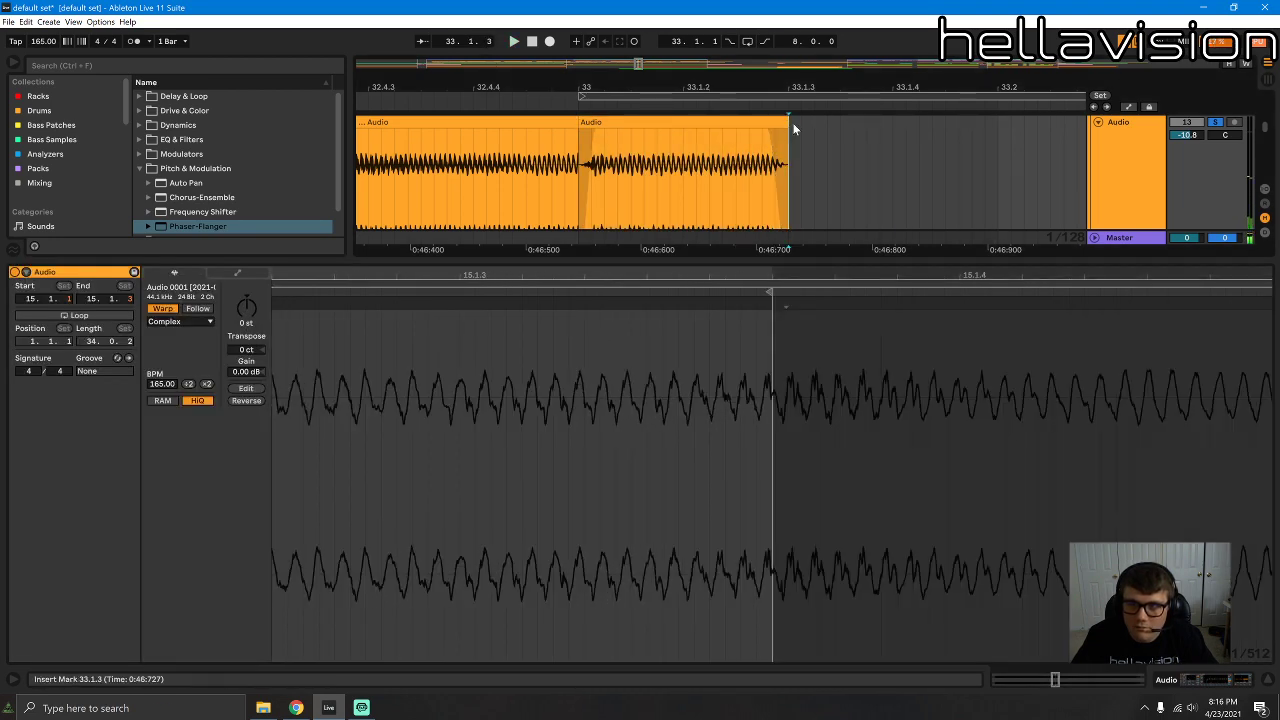
click(783, 123)
key(space)
drag(783, 123, 893, 147)
key(space)
key(space)
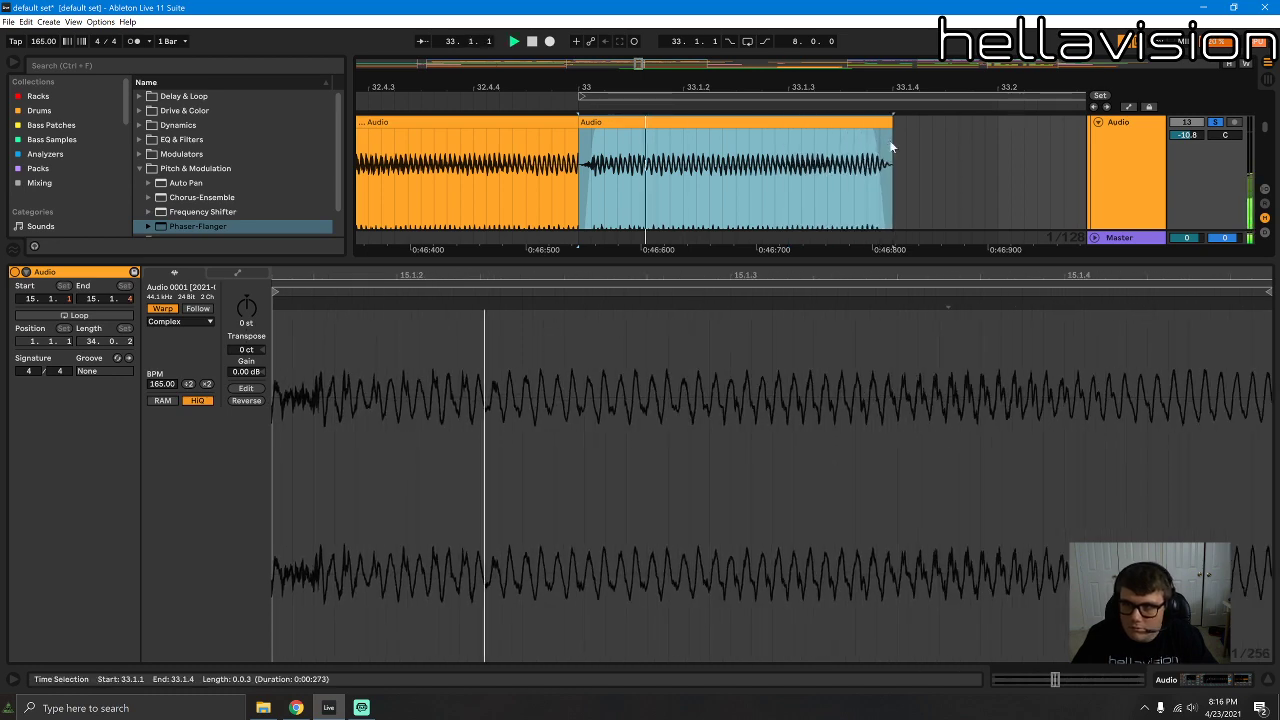
Step: Duplicate the three-sixteenths clip to 33.1.4, close the clip view and audition from 32.3.1
key(ctrl+d)
drag(611, 86, 611, 25)
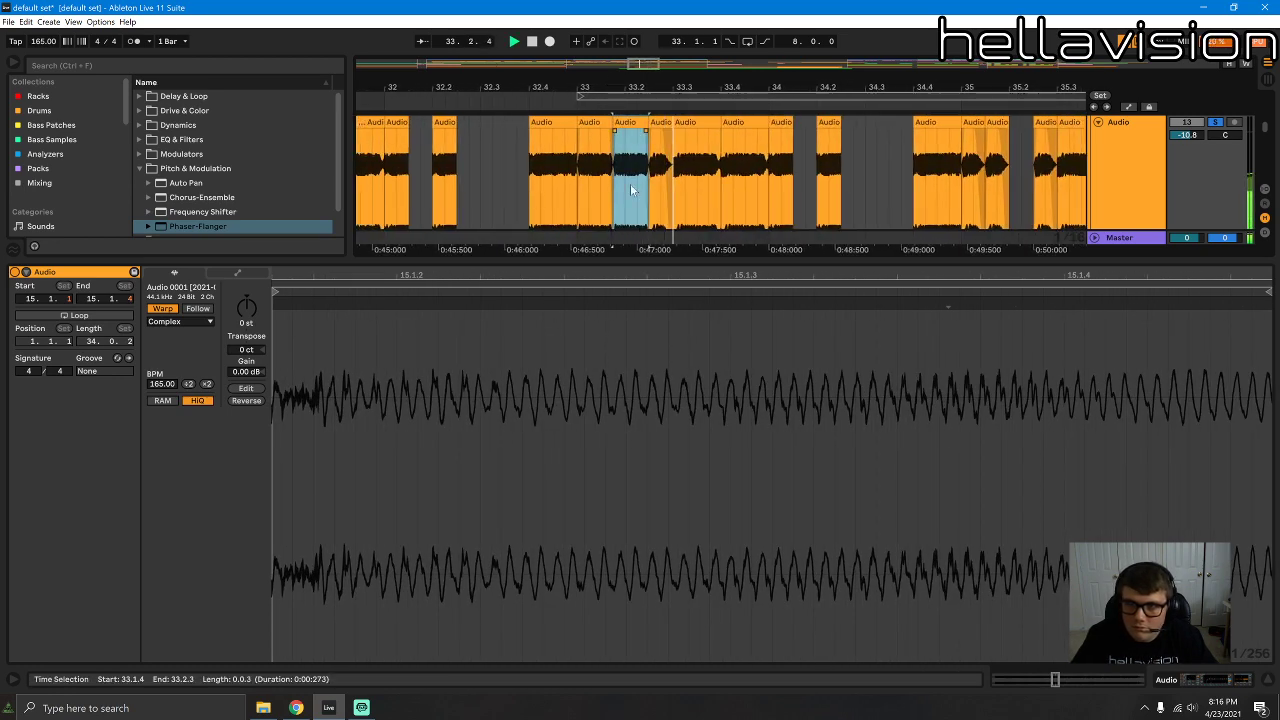
key(ctrl+alt+l)
scroll(484, 167, up, 1)
click(484, 167)
key(space)
key(space)
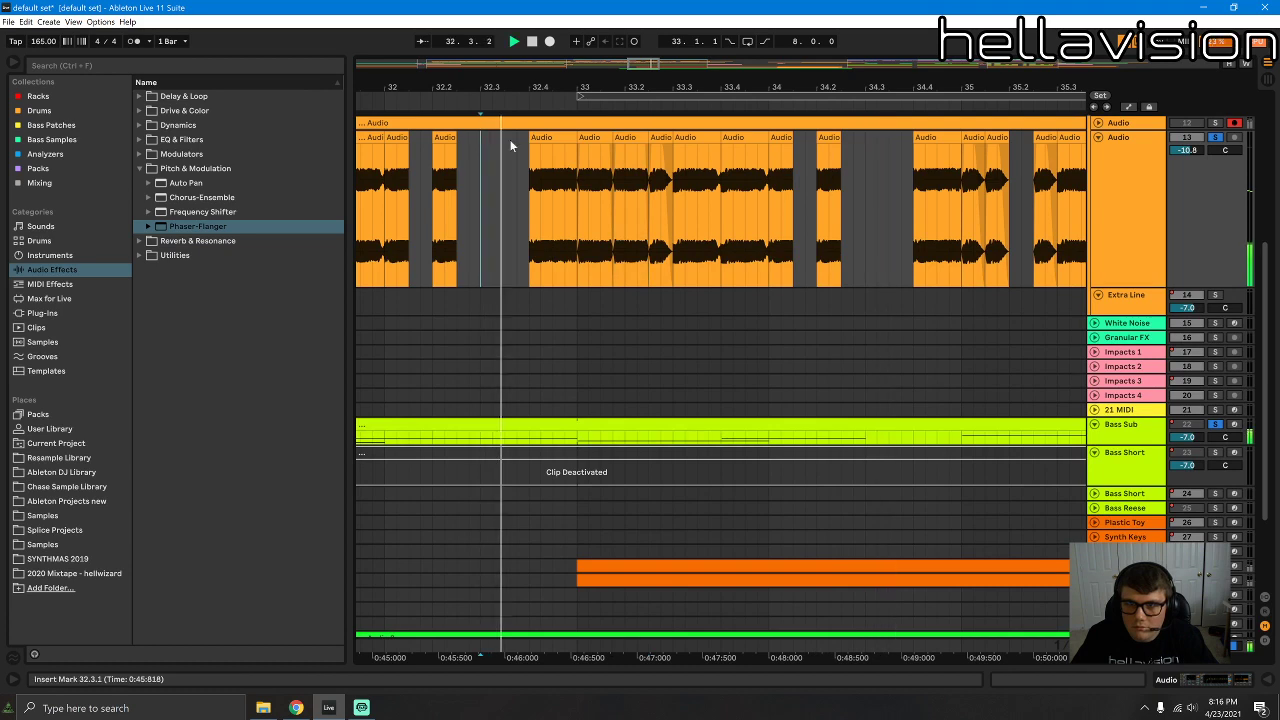
Step: Undo the duplication and the length, start and fade edits on the clip at 33.1.1
key(ctrl+z)
key(ctrl+z)
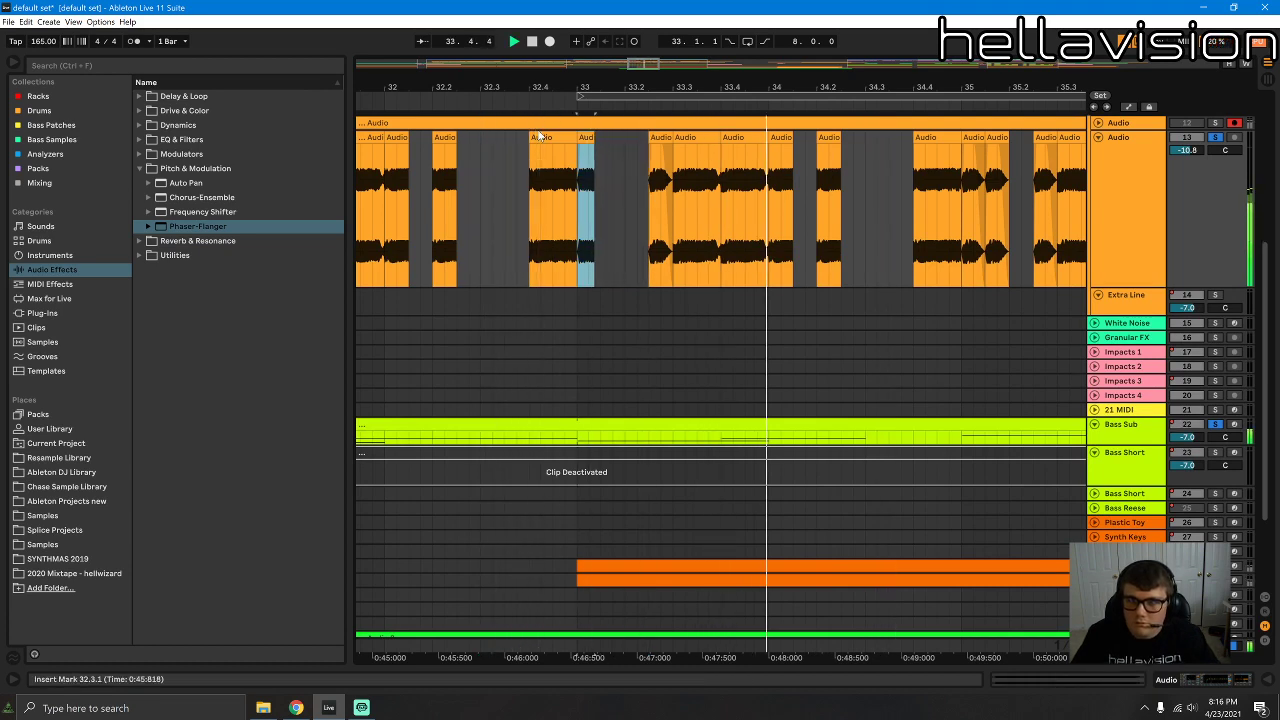
key(ctrl+z)
drag(640, 87, 622, 45)
drag(838, 178, 606, 171)
key(space)
drag(625, 87, 690, 150)
click(693, 209)
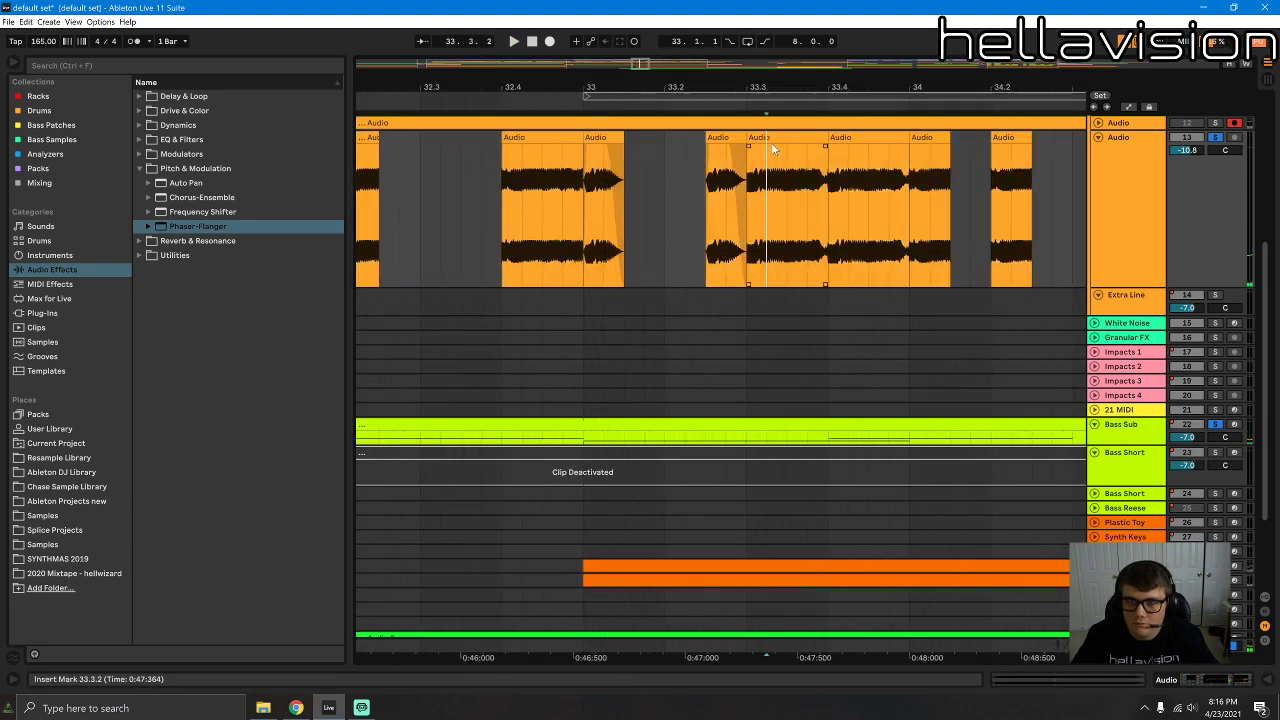
Step: Move the quarter-note clip from 33.3.1 to 33.1.1, extend its end to 37.1.3 and play it
drag(772, 148, 614, 144)
key(space)
key(space)
key(space)
drag(641, 88, 639, 87)
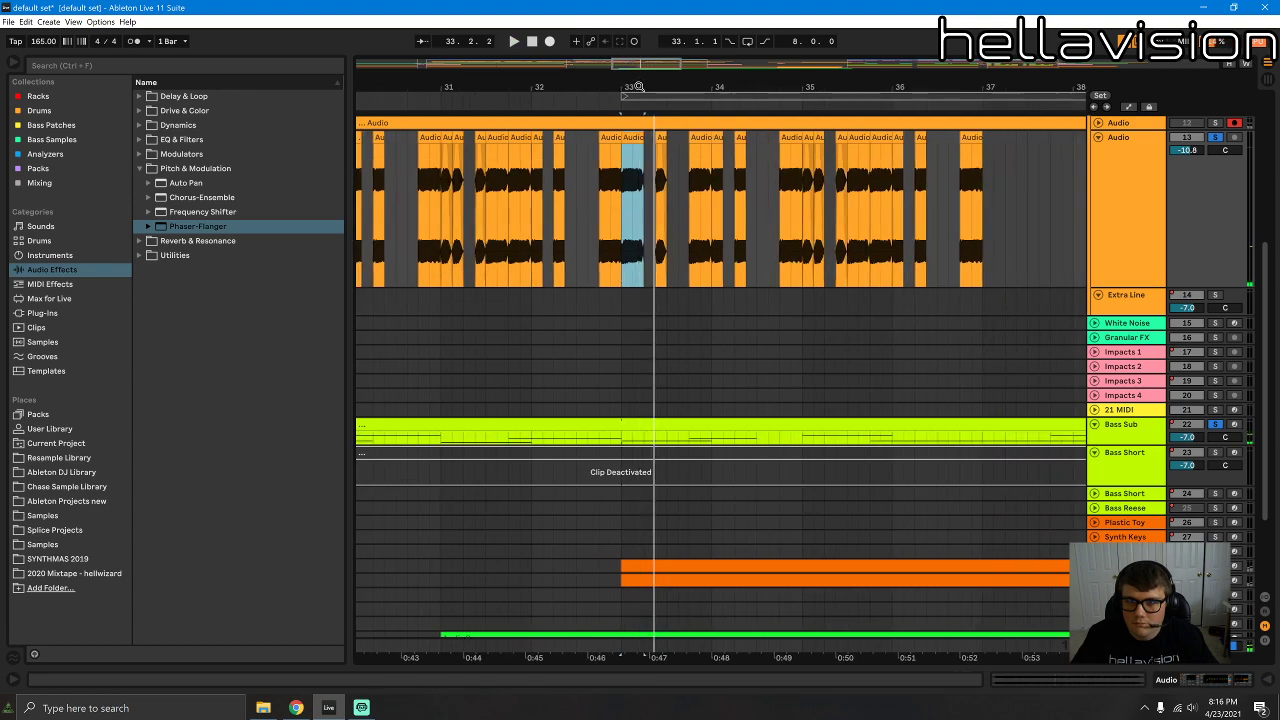
drag(642, 150, 994, 156)
key(space)
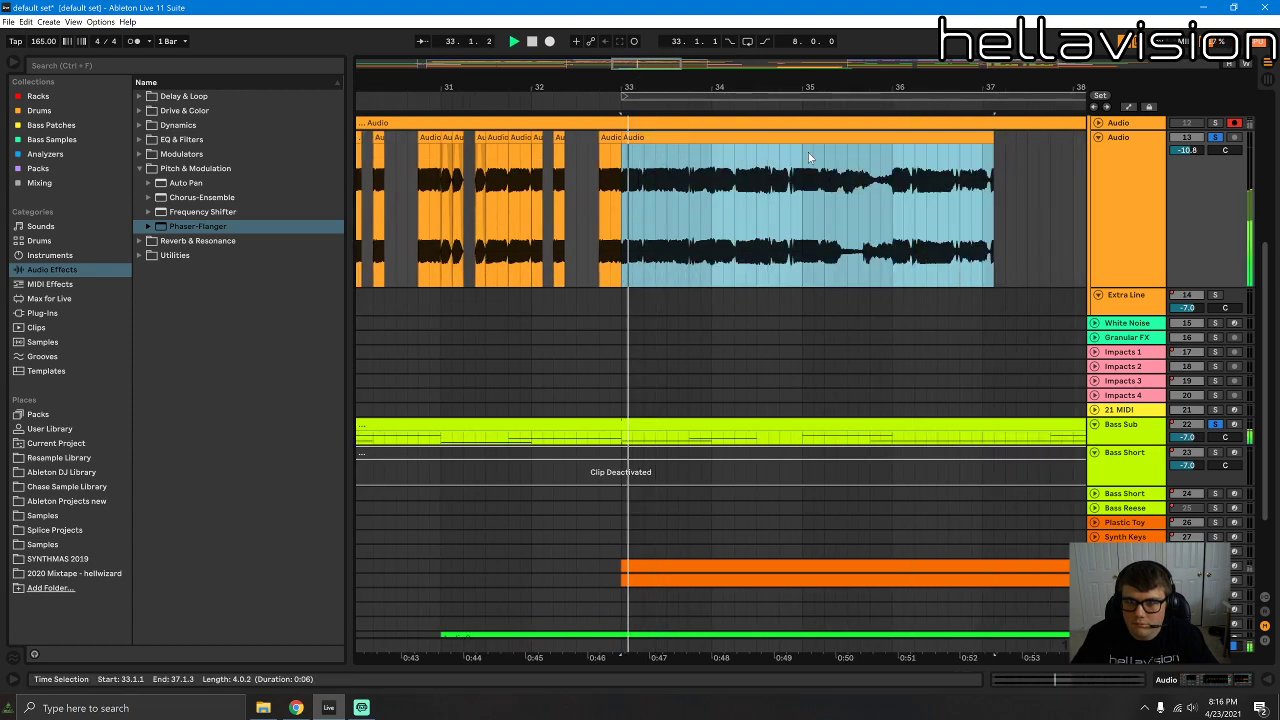
Step: Set the extended clip's sample start to 23.3.1 and end to 25.4.2, and play the new section
click(646, 150)
double_click(646, 150)
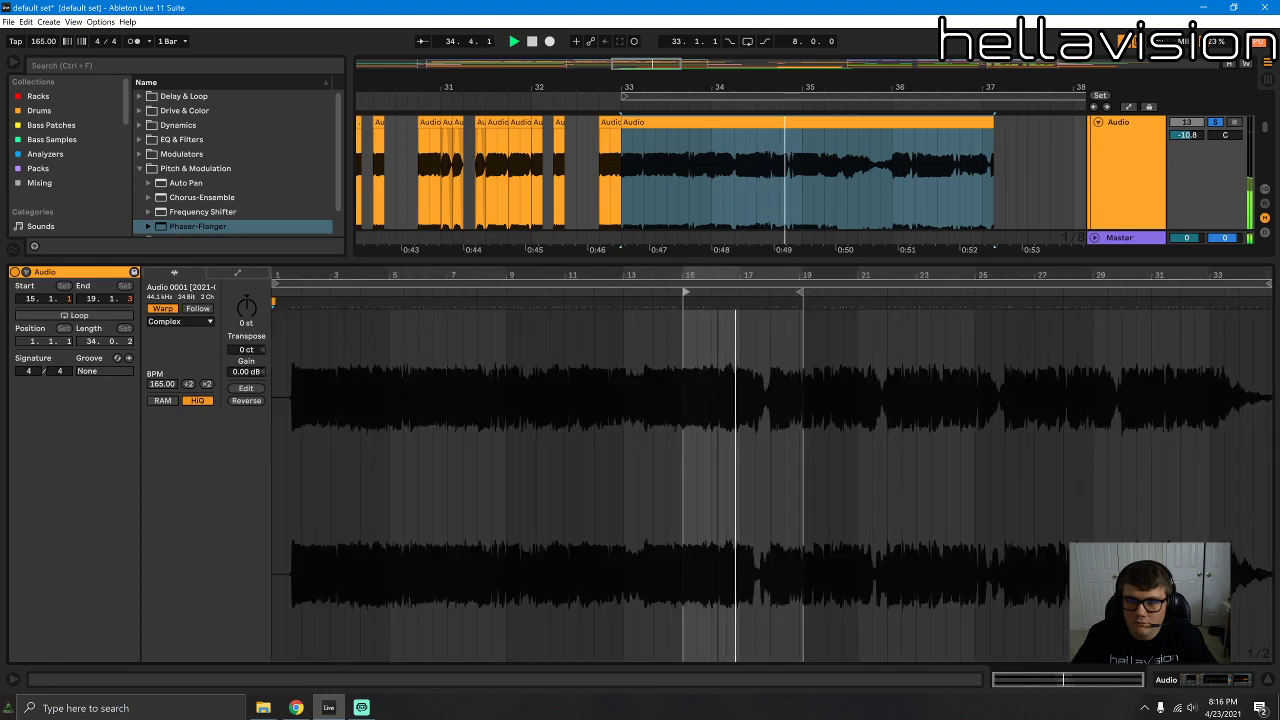
drag(801, 292, 999, 294)
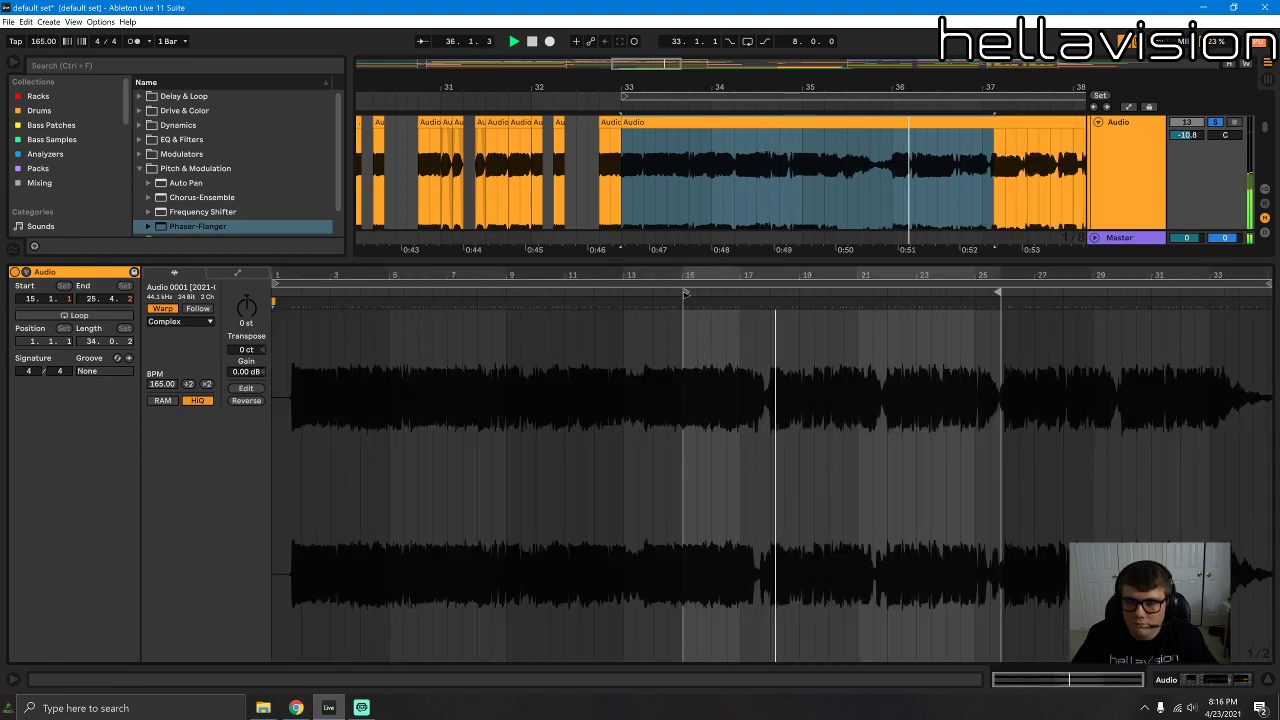
drag(686, 292, 928, 329)
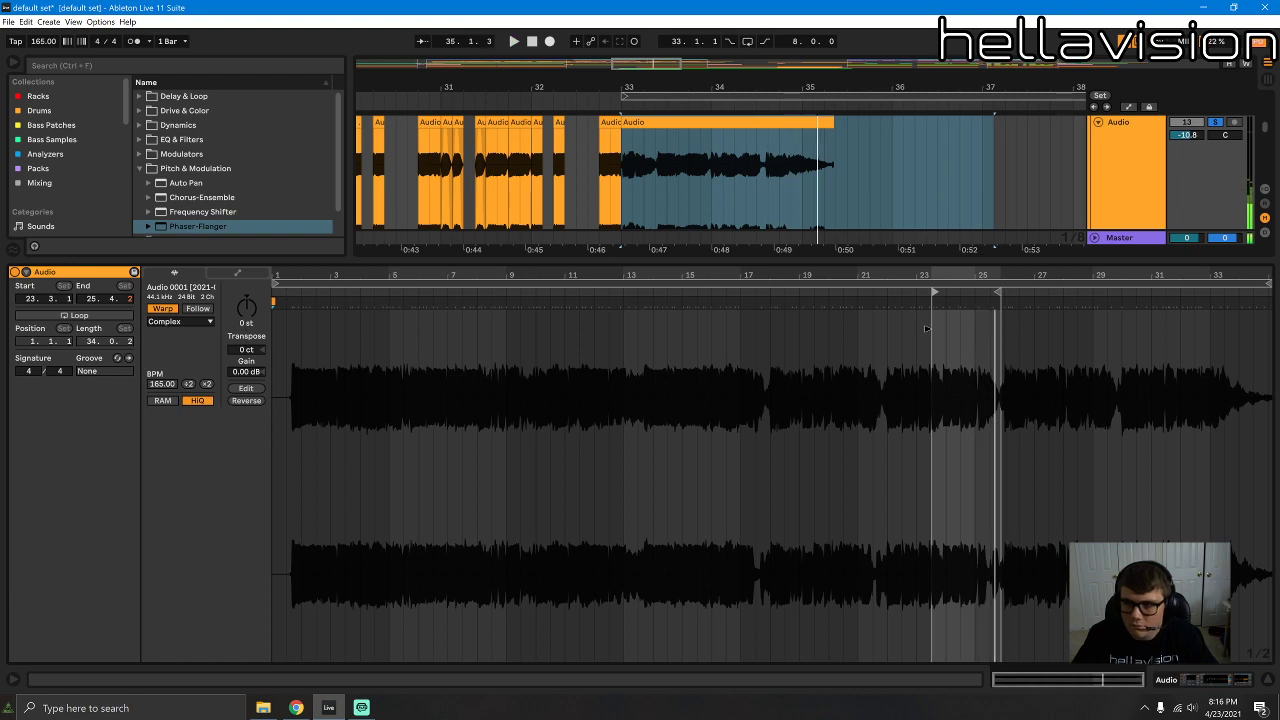
key(space)
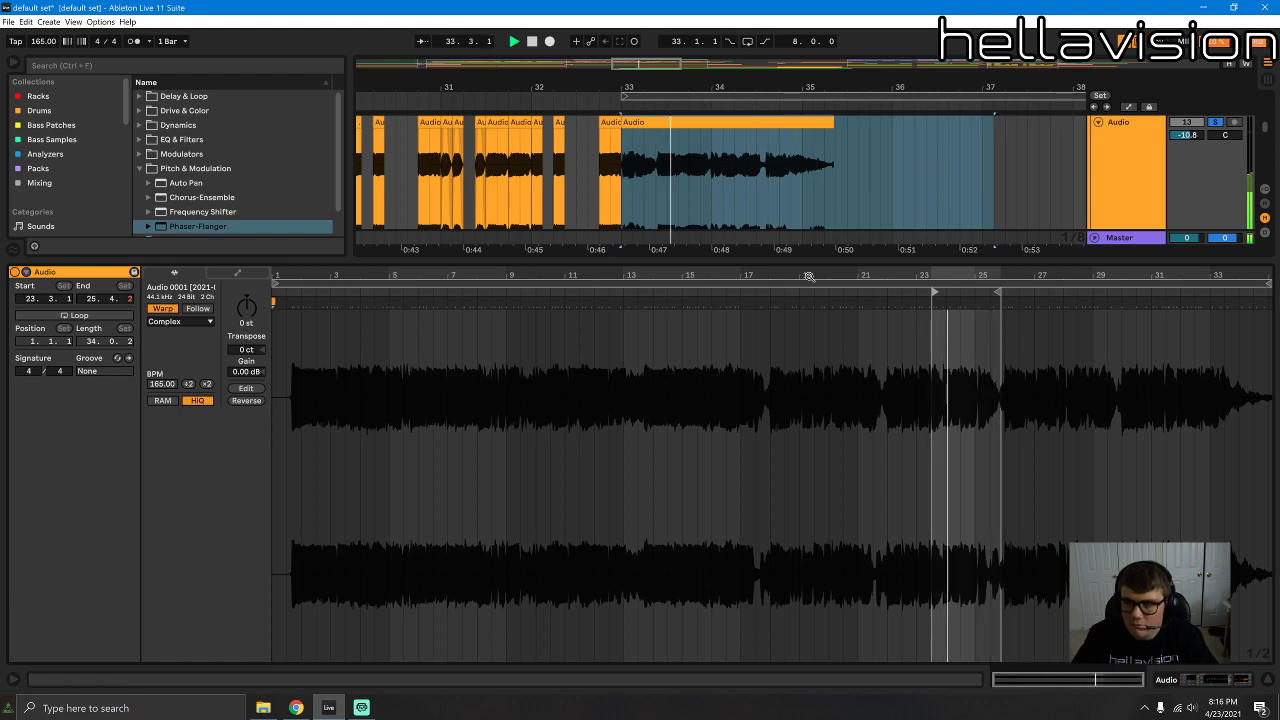
Step: Play the transition out of the chops and move the clip from 33.1.1 to 35.1.1
double_click(752, 260)
click(521, 158)
key(space)
key(space)
drag(549, 87, 553, 40)
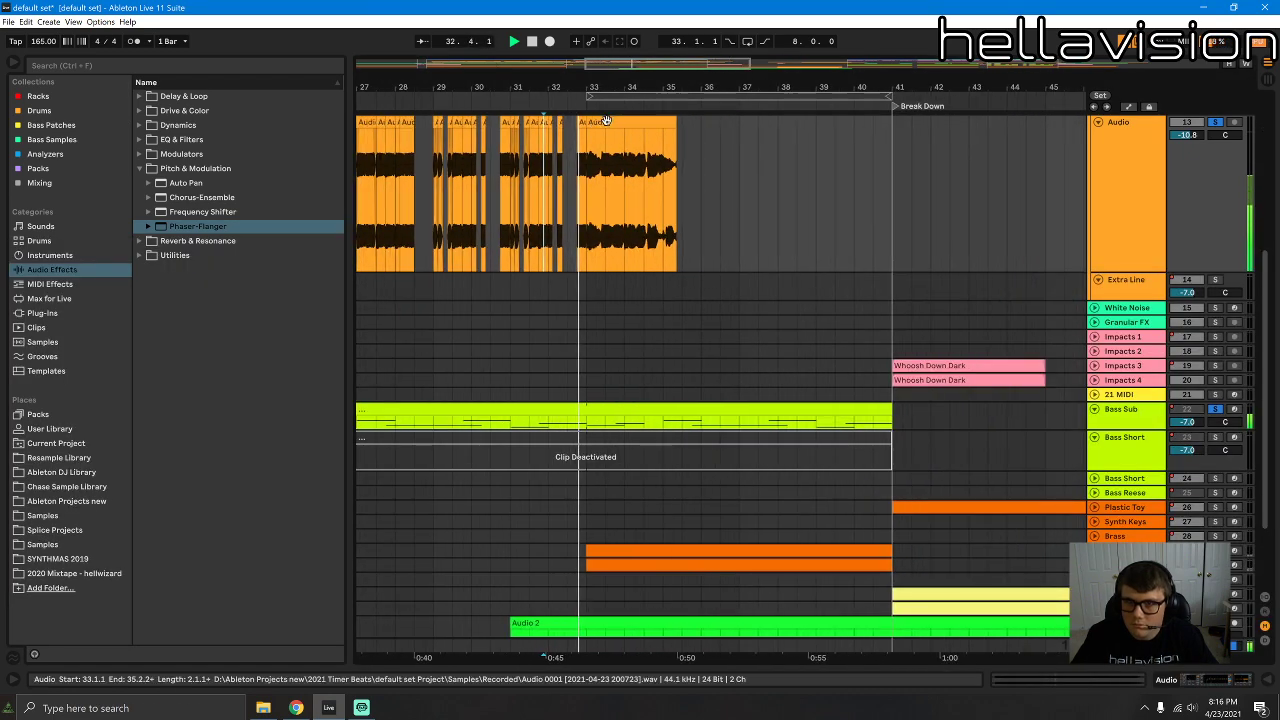
drag(606, 122, 690, 130)
key(space)
key(space)
Step: Transpose the clip at 35.1.1 to -3 st and play from bar 32 to hear it in context
double_click(705, 136)
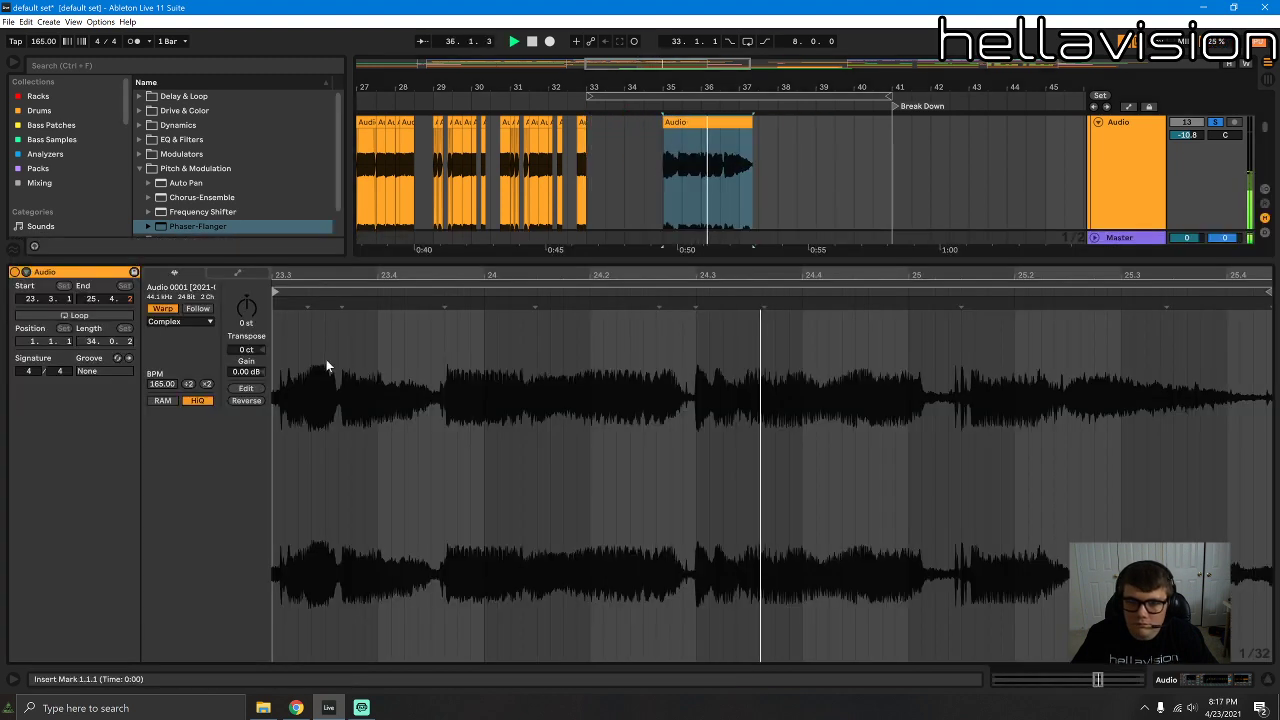
drag(246, 318, 246, 370)
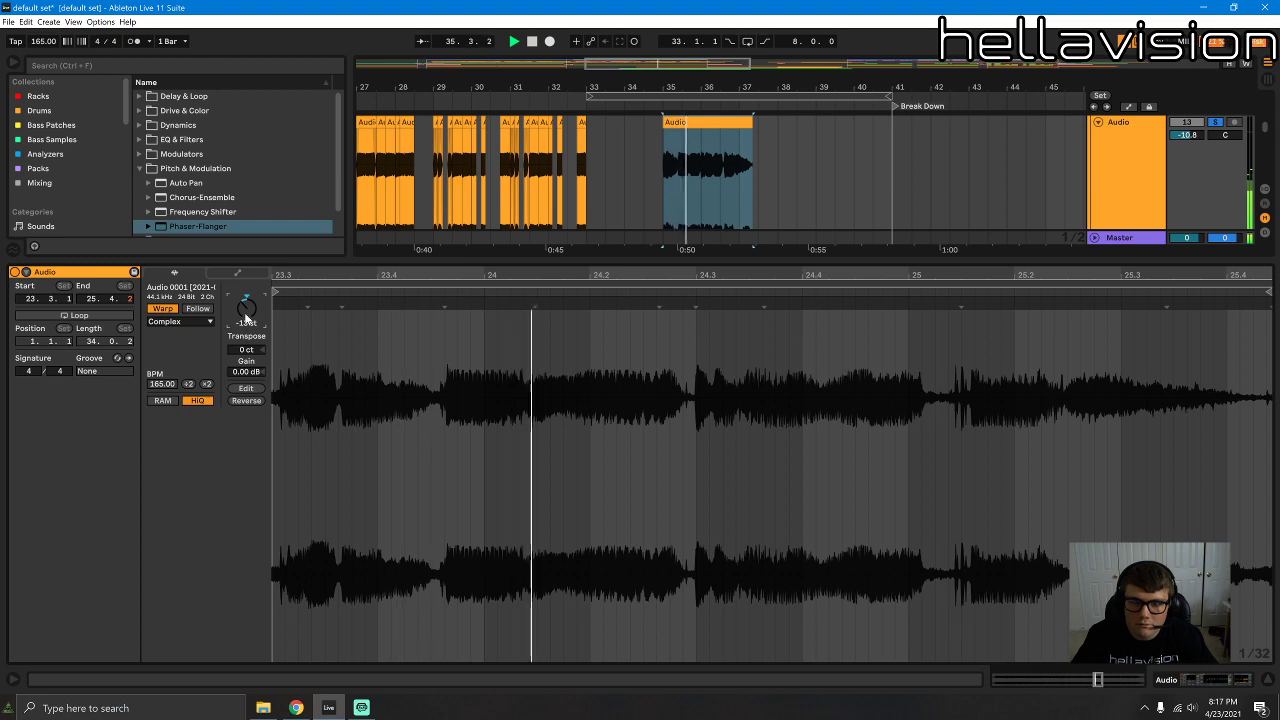
drag(243, 311, 243, 271)
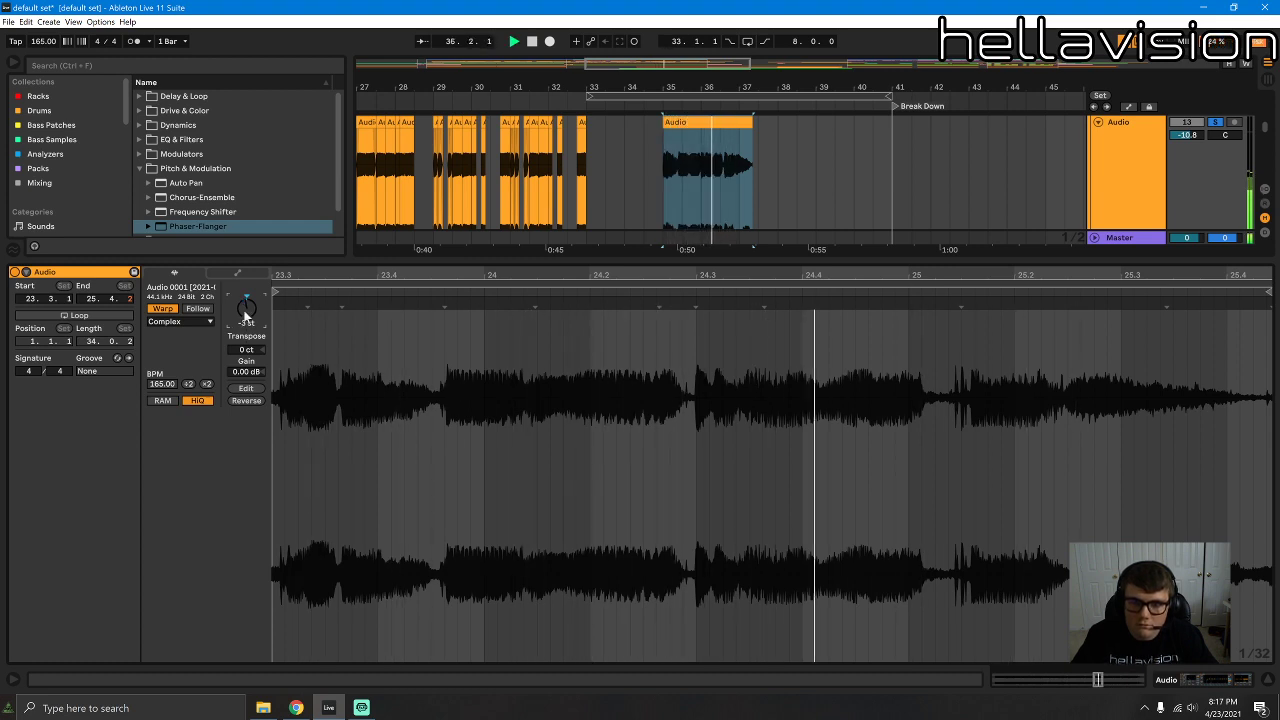
click(548, 129)
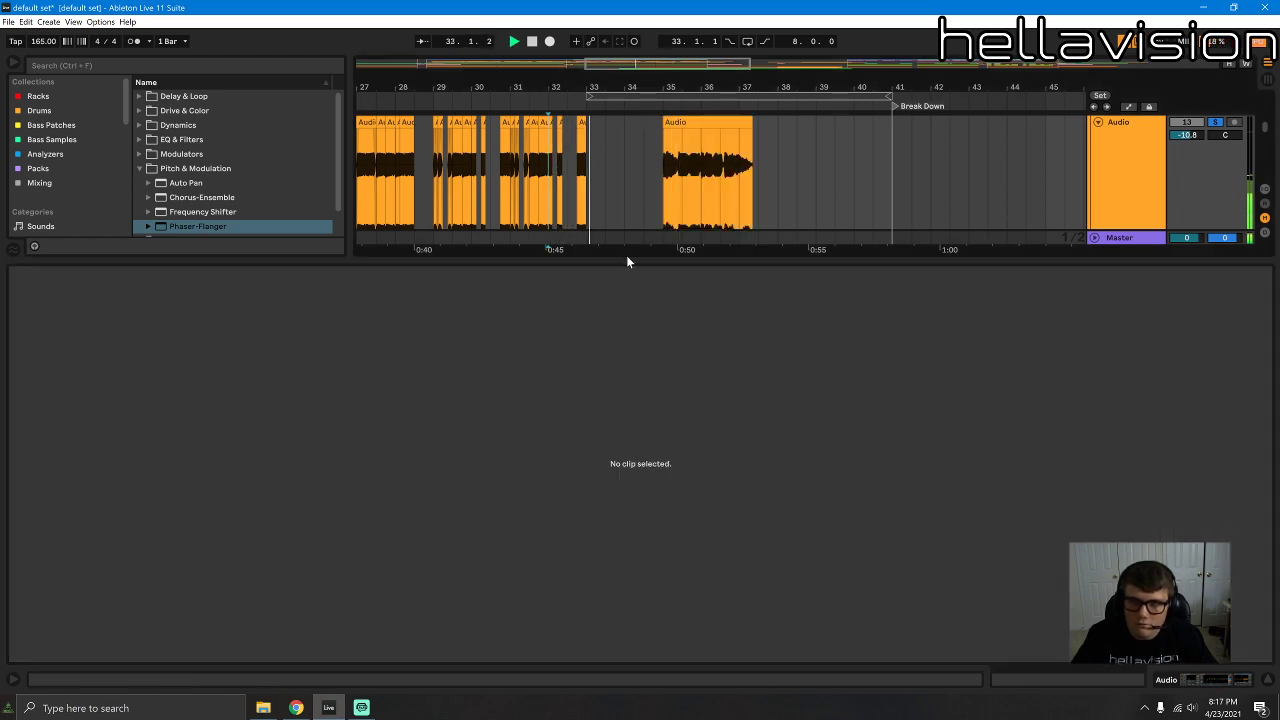
Step: Reopen the clip at 35.1.1, try higher transpositions and set it to 2 st
key(ctrl+alt+l)
click(704, 120)
double_click(704, 120)
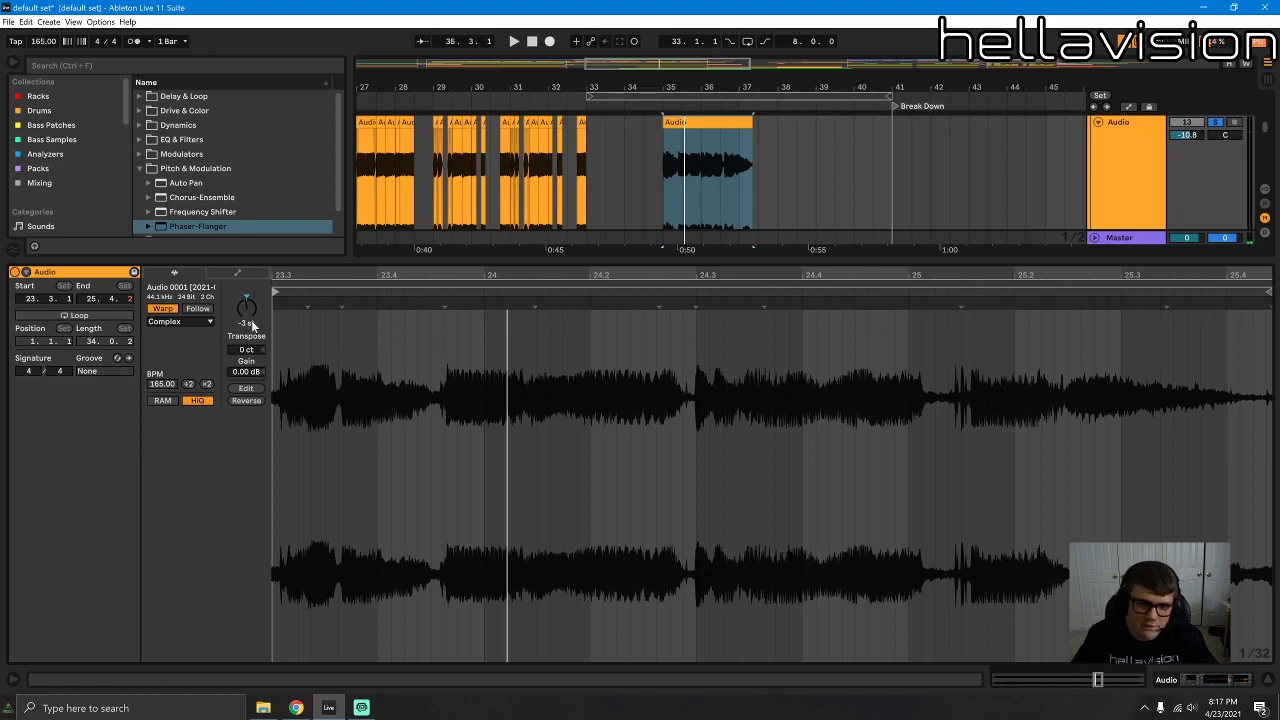
drag(246, 308, 246, 222)
key(space)
key(space)
key(space)
key(space)
drag(246, 308, 246, 336)
key(space)
key(space)
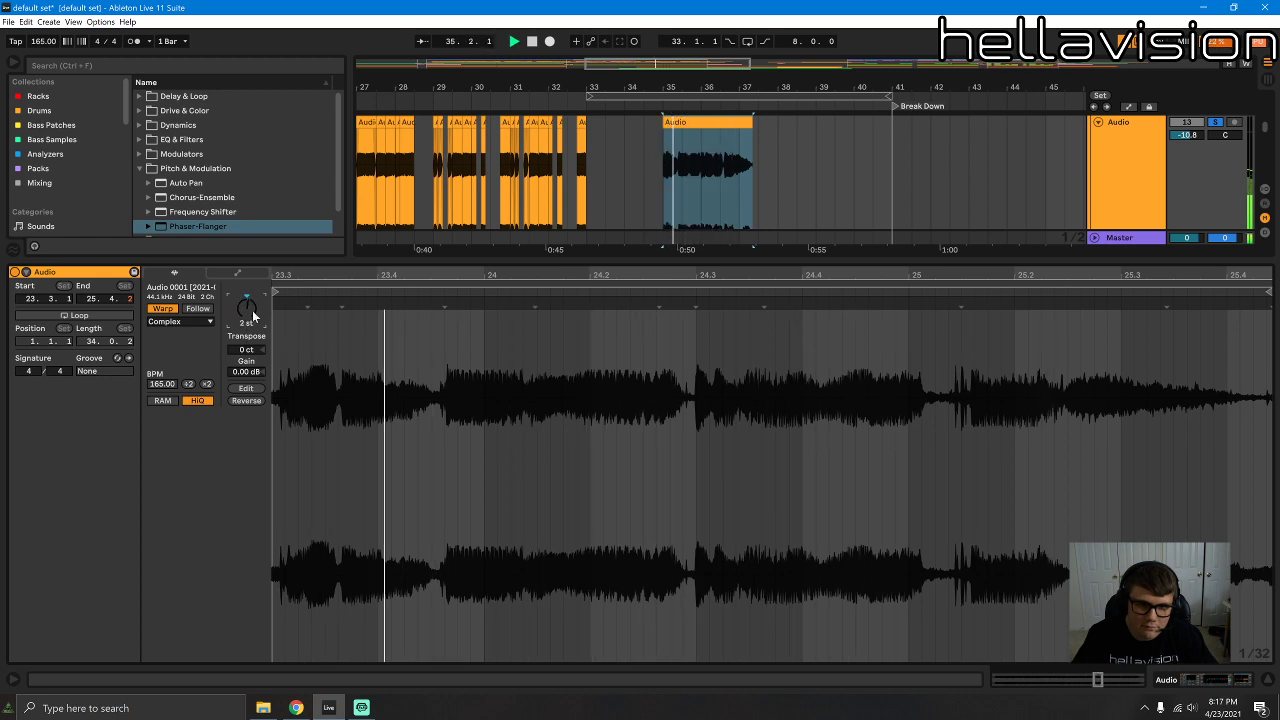
Step: Reset the clip's transposition to 0 st, close the clip view and delete the clip at 35.1.1
click(176, 322)
click(176, 323)
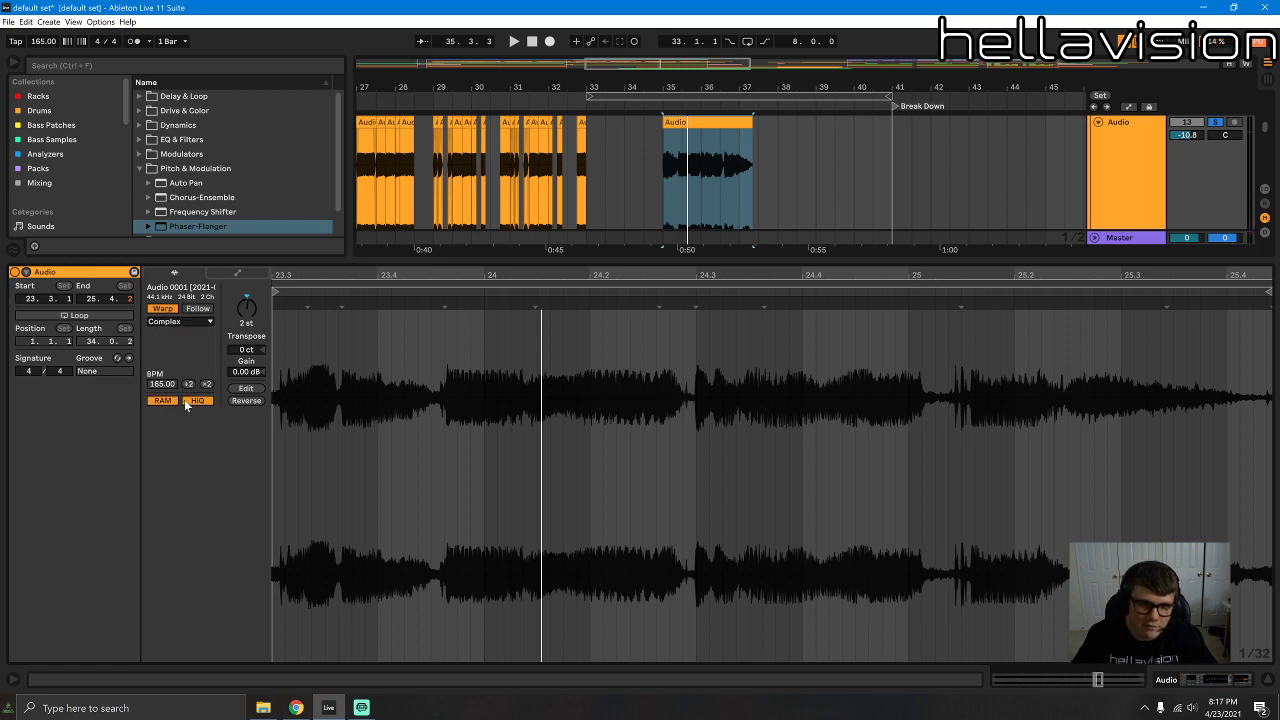
key(space)
drag(247, 310, 247, 330)
key(space)
key(space)
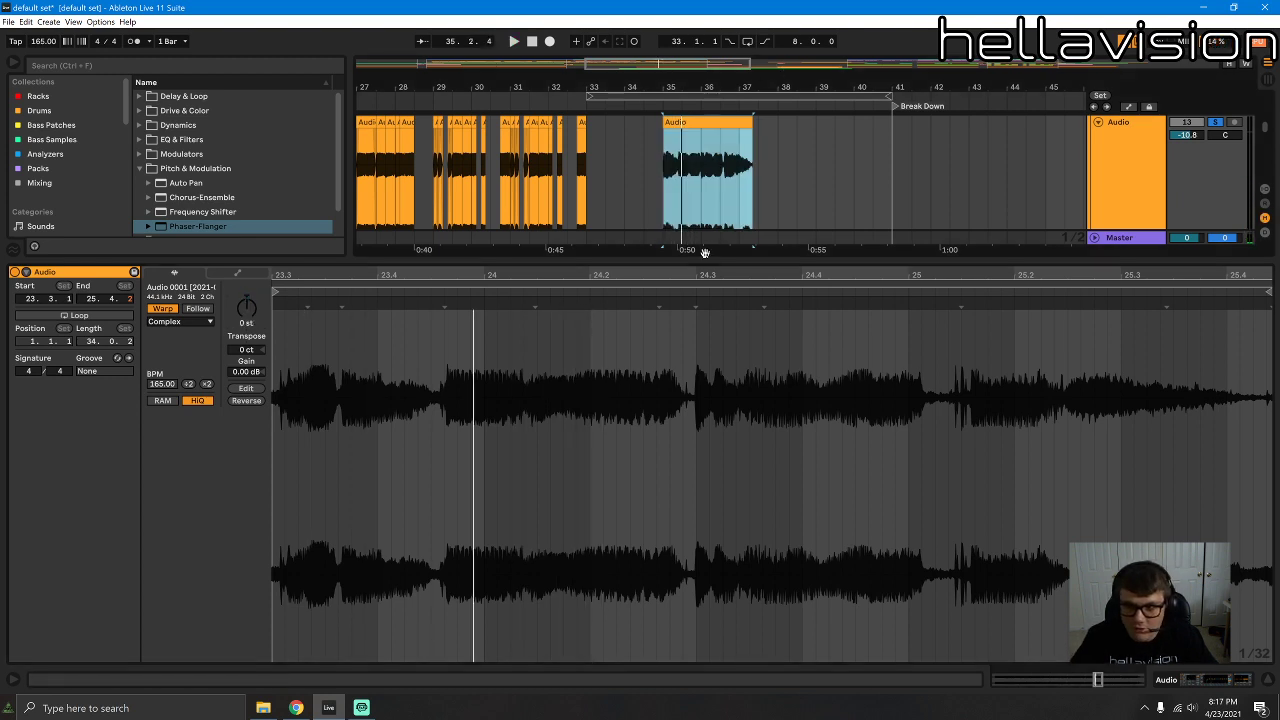
drag(705, 259, 705, 655)
key(Delete)
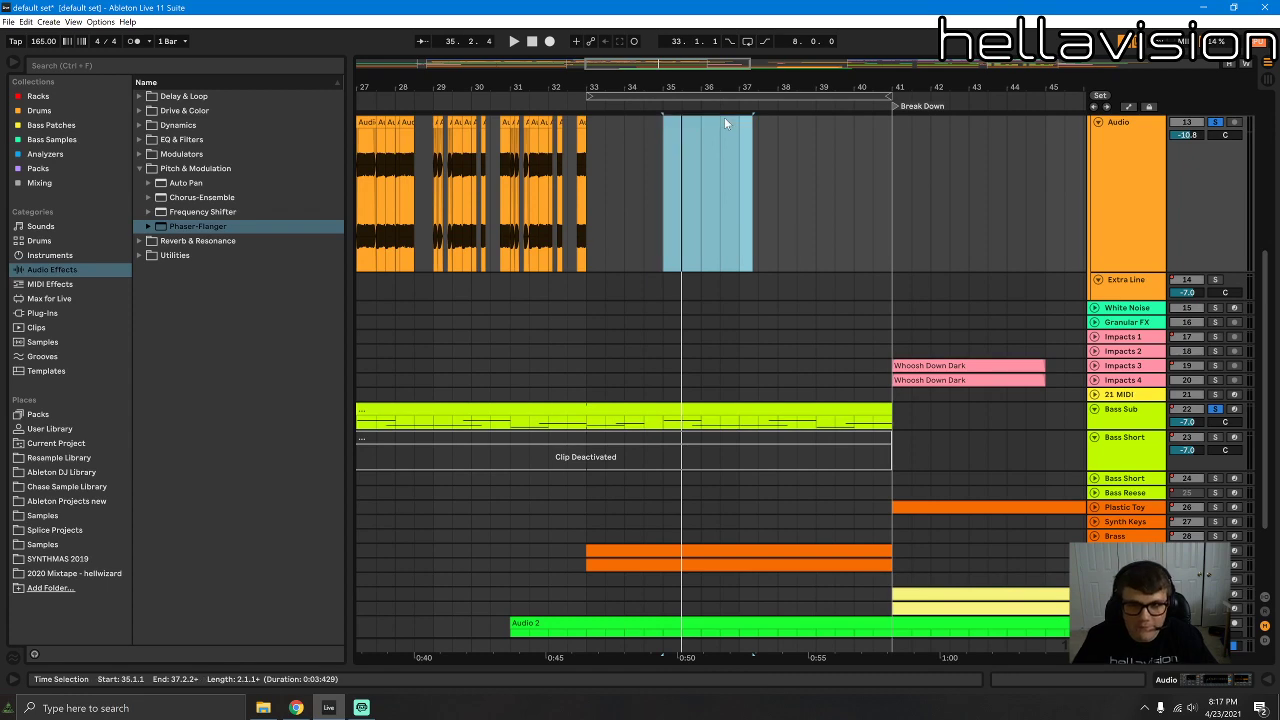
Step: Audition the end of the chopped vocal and set the loop to the eight bars from 25.1.1 to 33.1.1
click(514, 123)
key(space)
drag(548, 87, 697, 88)
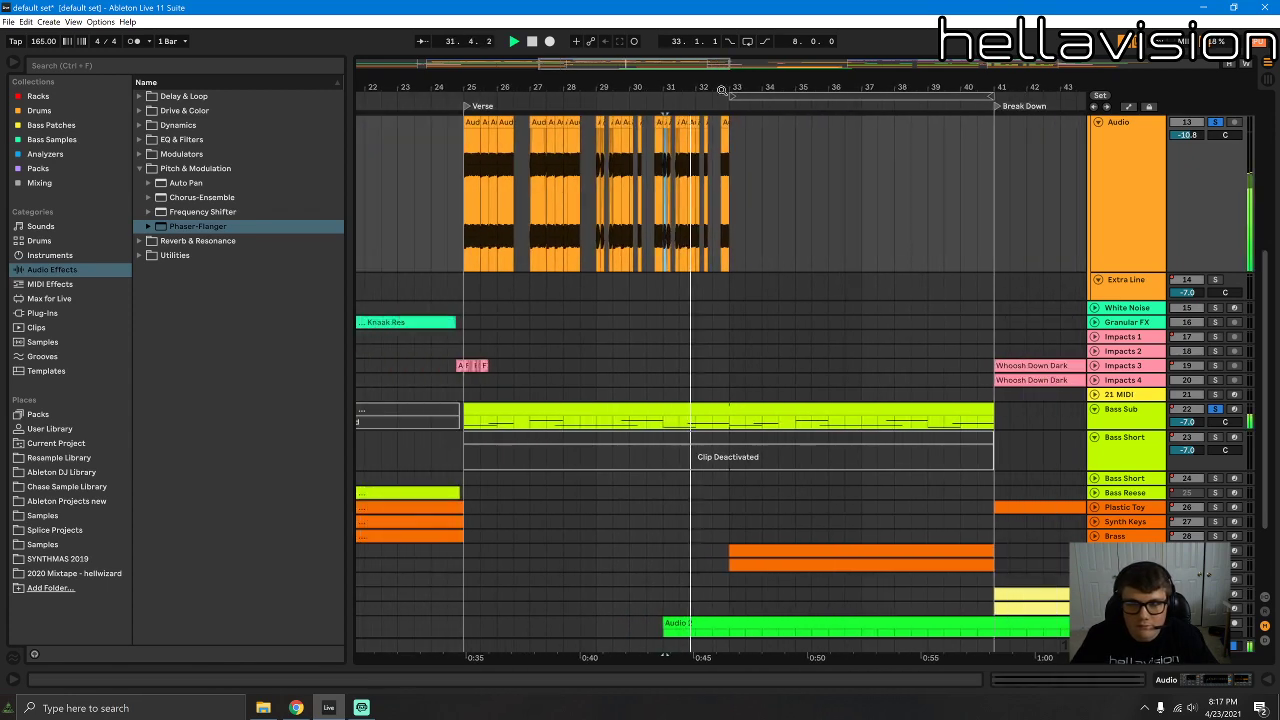
drag(786, 97, 520, 102)
scroll(800, 277, up, 10)
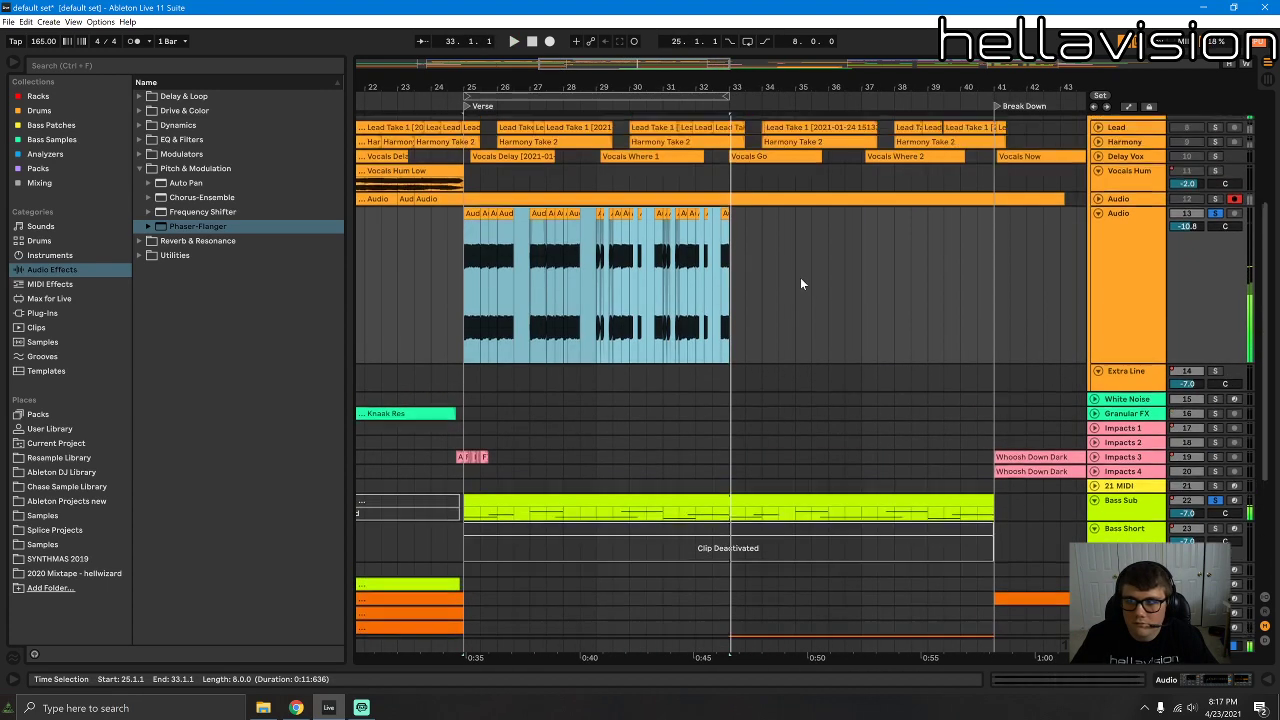
Step: Separate bars 25 to 33 of the Drum Rack clip, delete all of its Hihat 1 notes and play the section
double_click(595, 126)
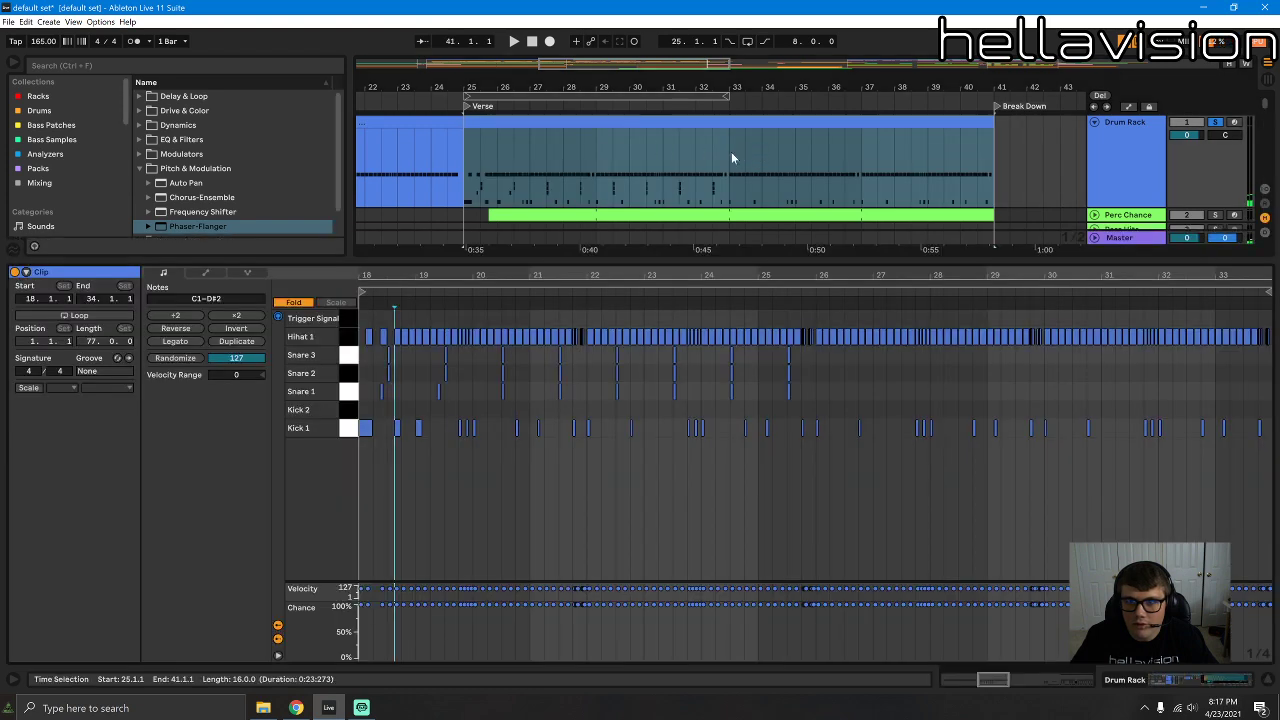
drag(731, 157, 565, 207)
click(350, 338)
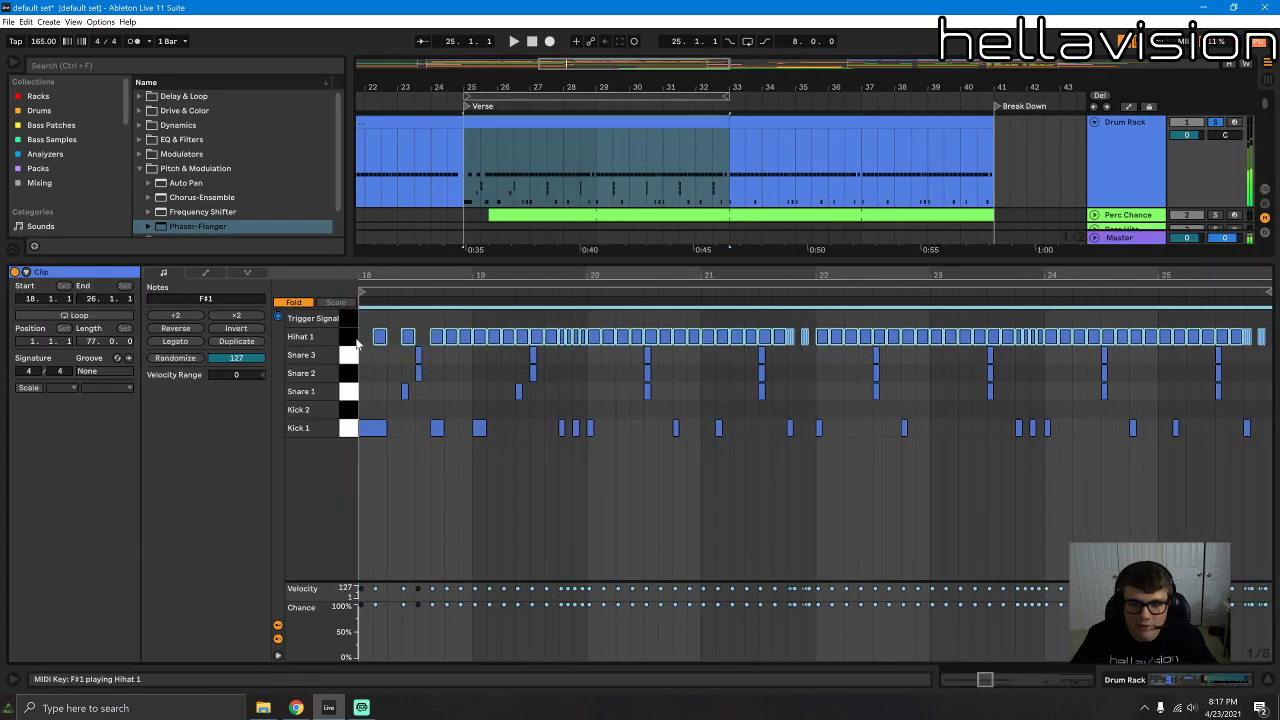
key(Delete)
key(space)
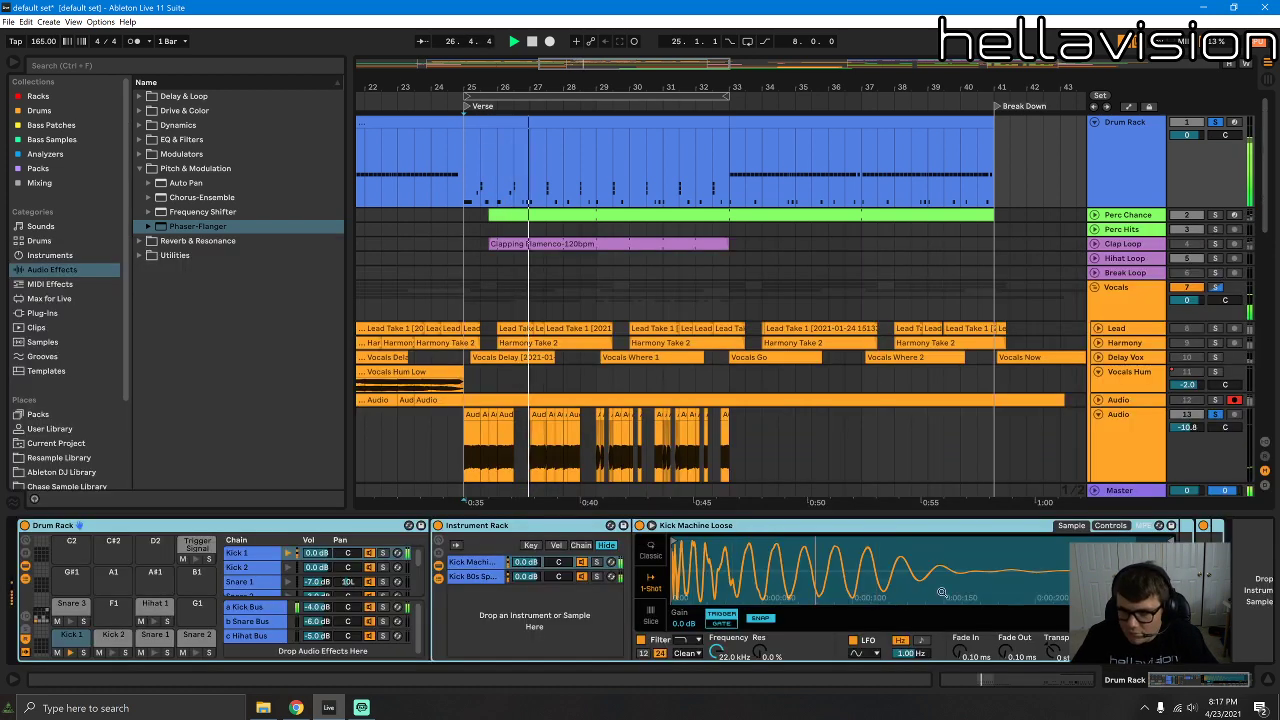
Step: Open the Snare 1 chain of the Drum Rack and examine its devices during playback
key(shift+Tab)
click(240, 584)
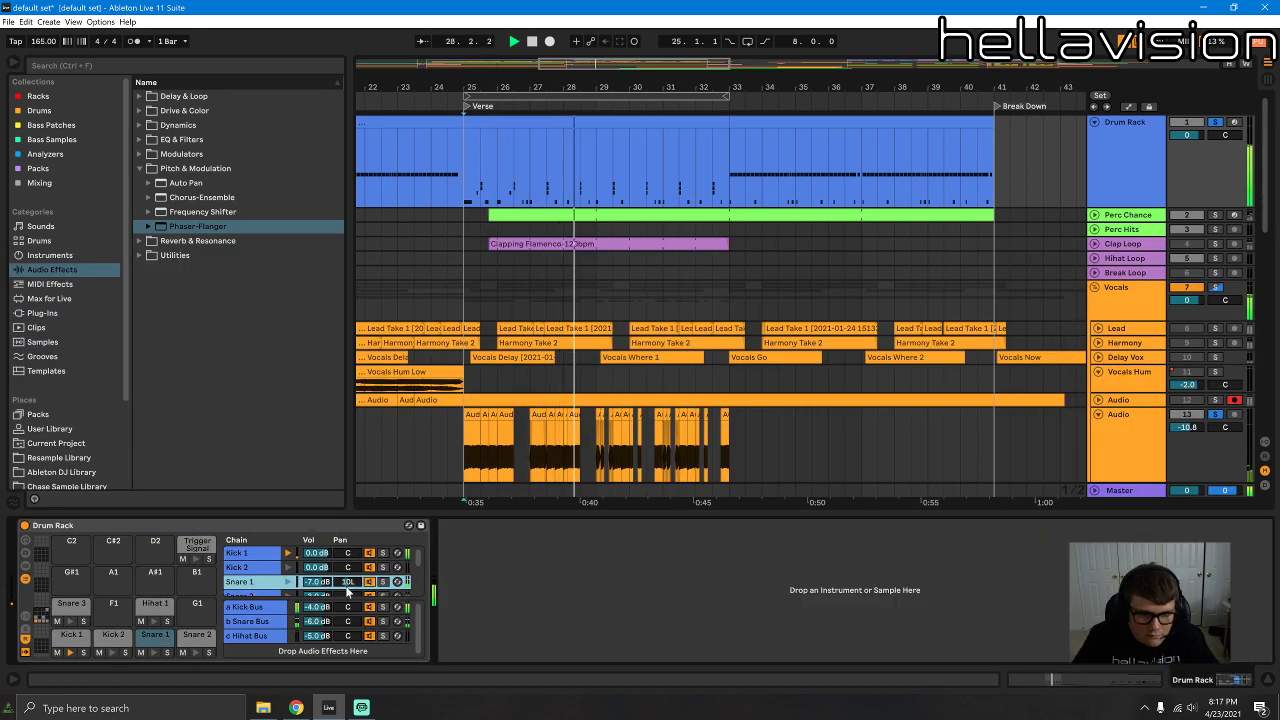
double_click(242, 586)
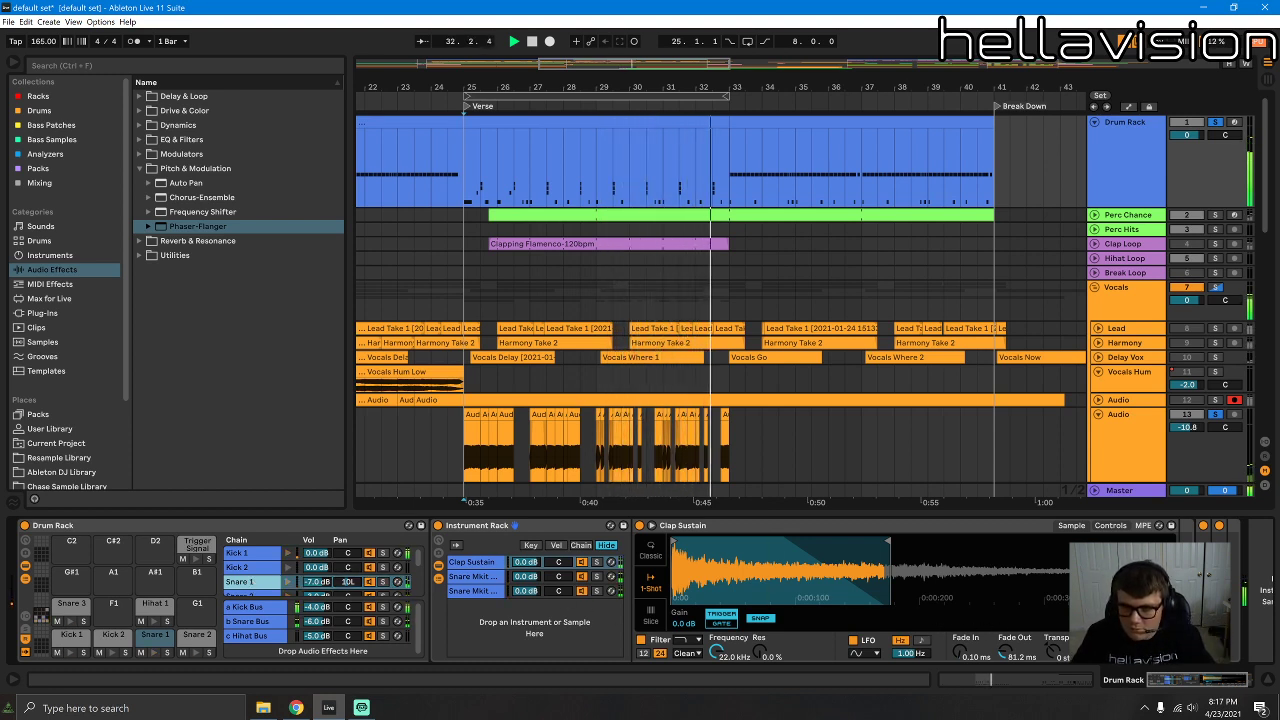
Step: Delete the Kick 1 notes at 18.3.3, 19.4.1 and 19.4.3 in the drum clip and redraw the kick at 19.1.1
double_click(685, 122)
double_click(443, 407)
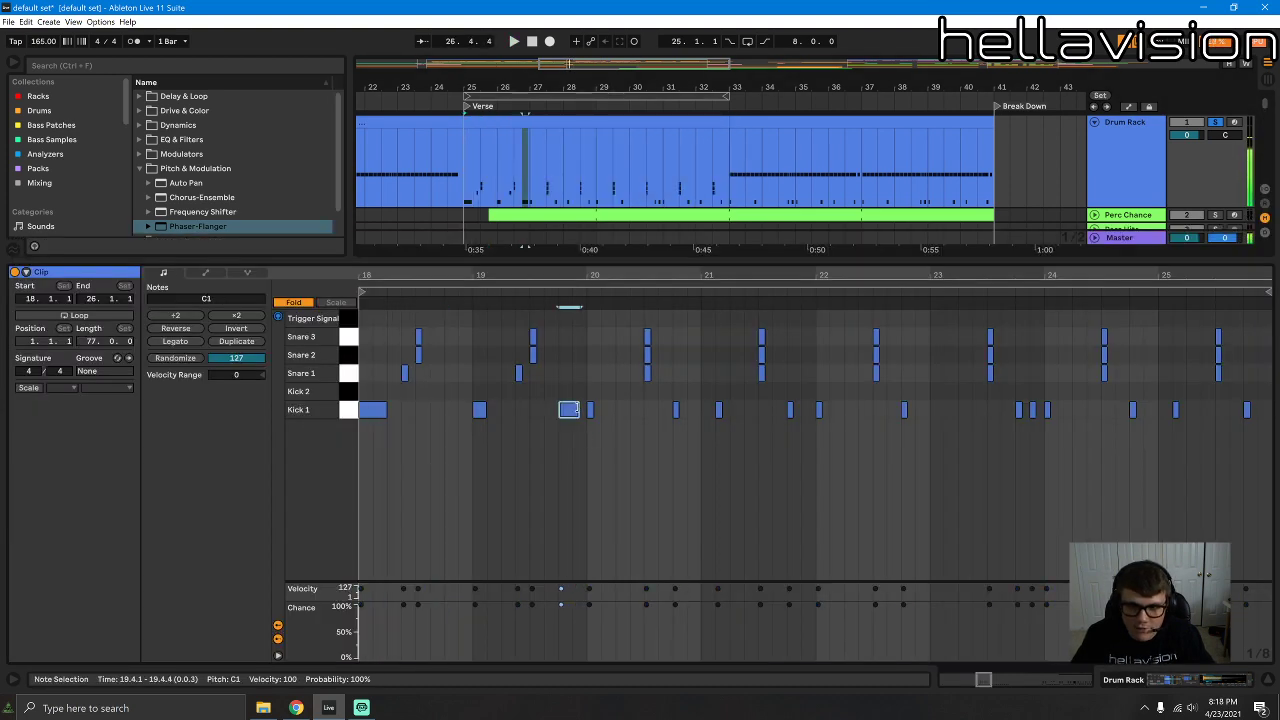
double_click(561, 409)
double_click(575, 409)
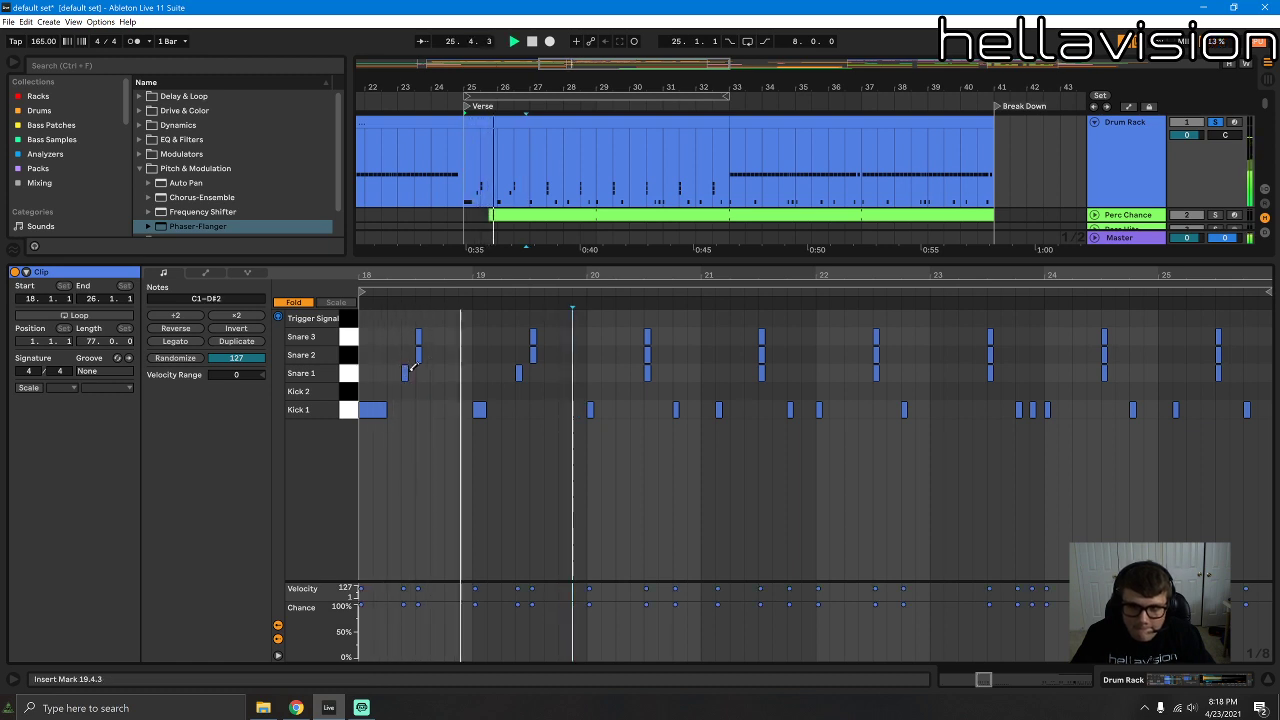
key(space)
key(space)
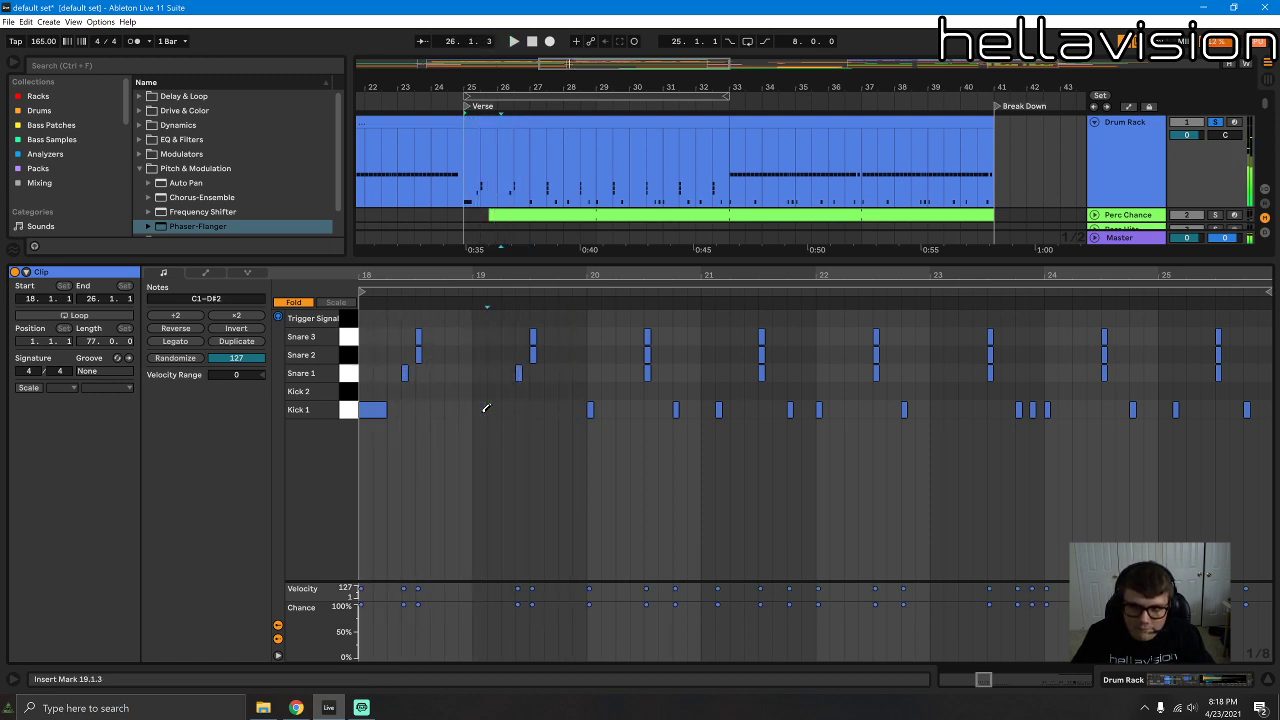
double_click(480, 409)
key(space)
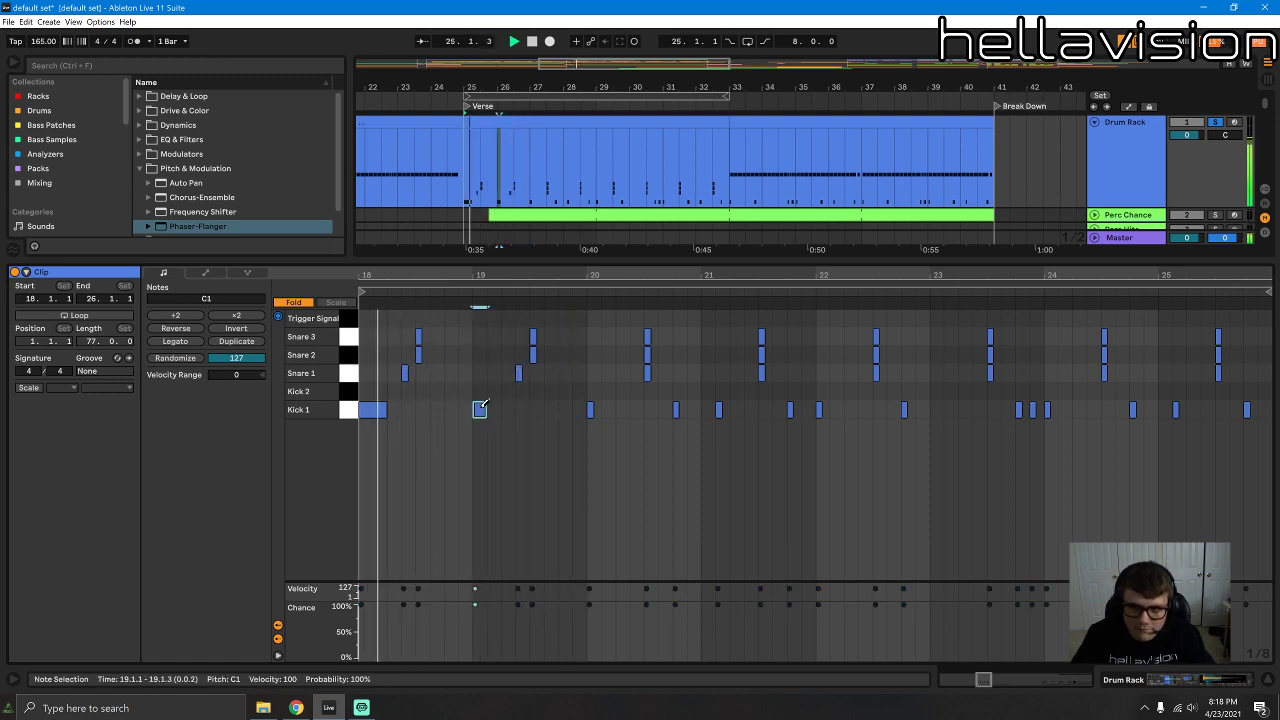
key(space)
Step: Shorten the opening Kick 1 note to an eighth, and delete the Snare 1 note at 18.2.3 and the kick at 21.4.1
click(376, 408)
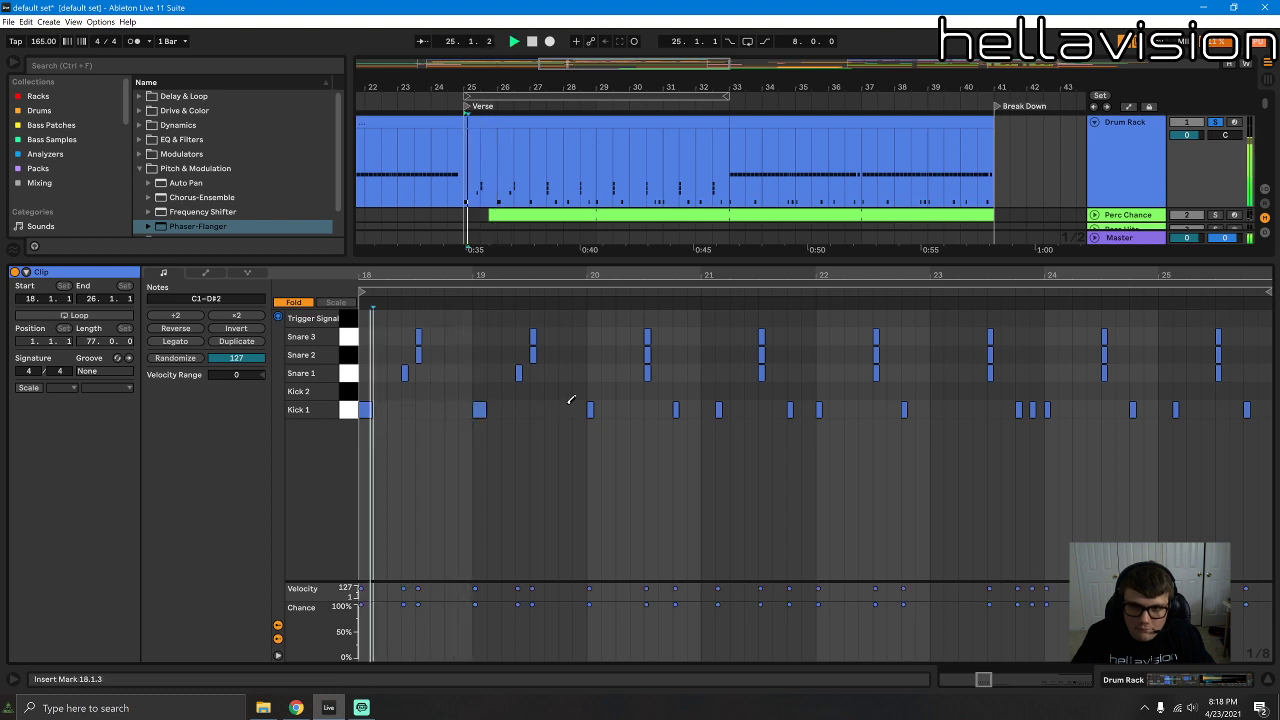
click(404, 373)
key(space)
key(space)
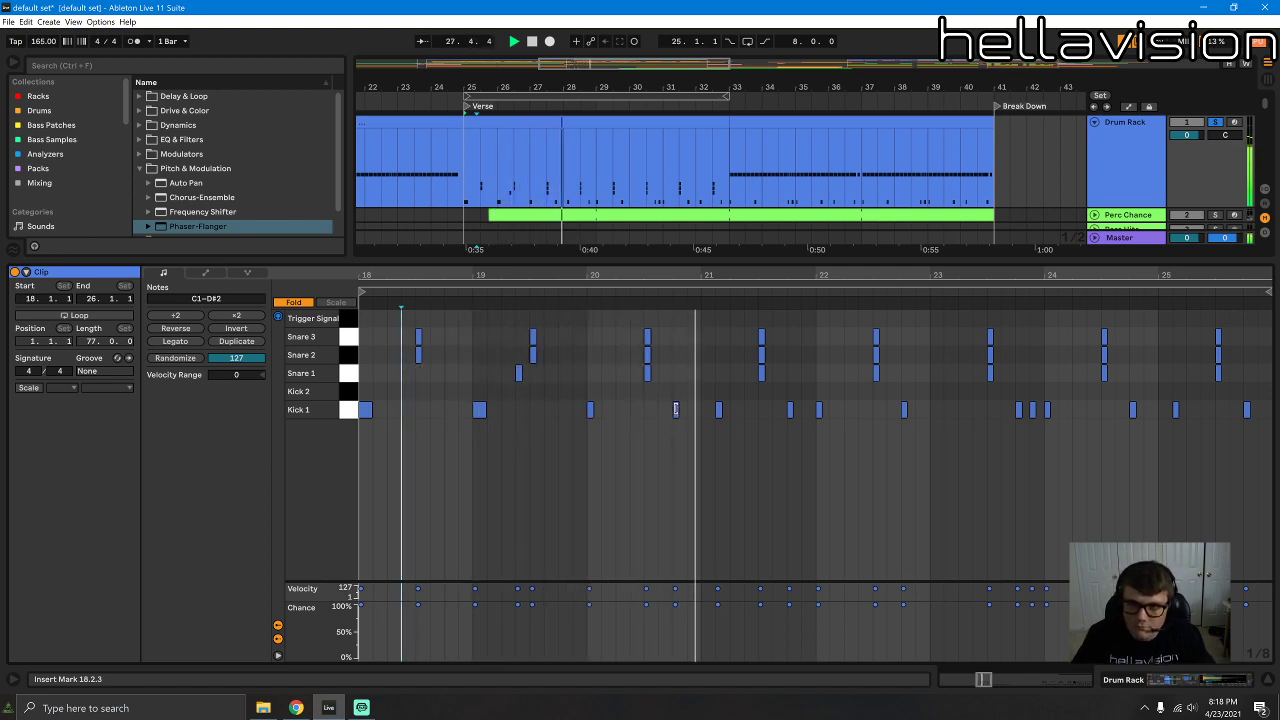
key(space)
click(790, 409)
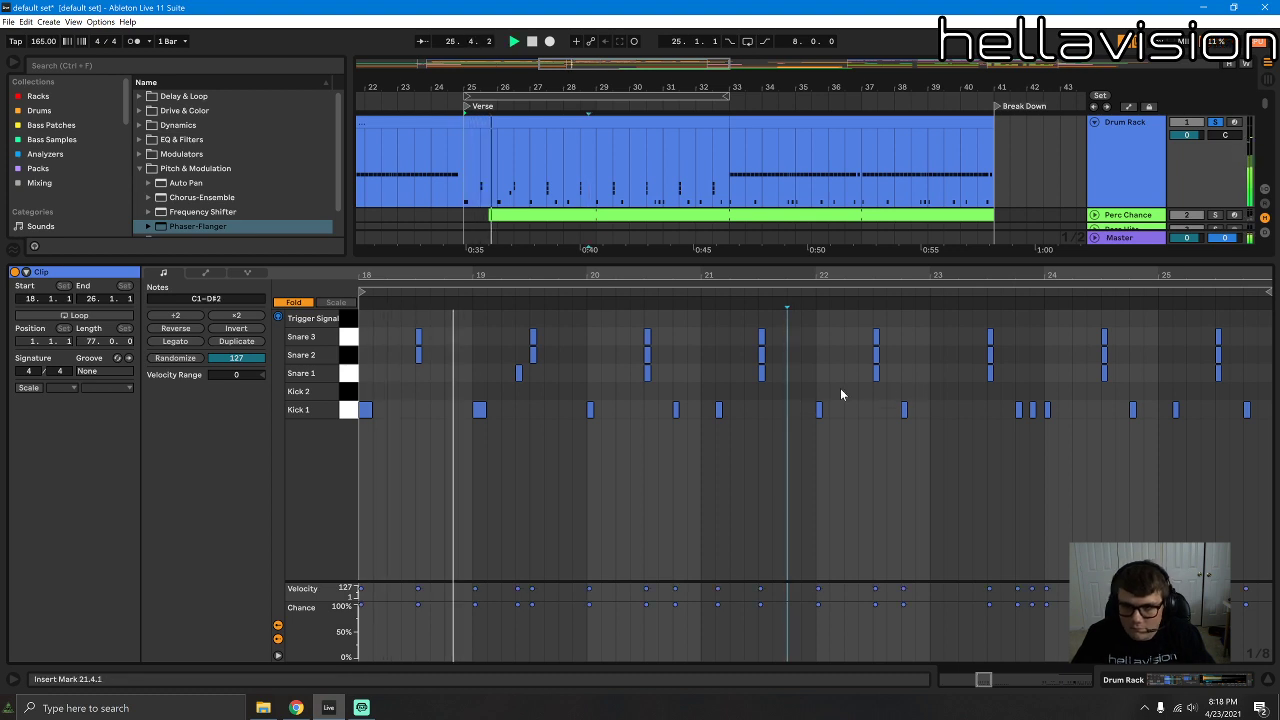
Step: Split the drum clip at 29.1.1 and duplicate its first four bars over bars 29 to 33
drag(805, 282, 777, 270)
click(577, 152)
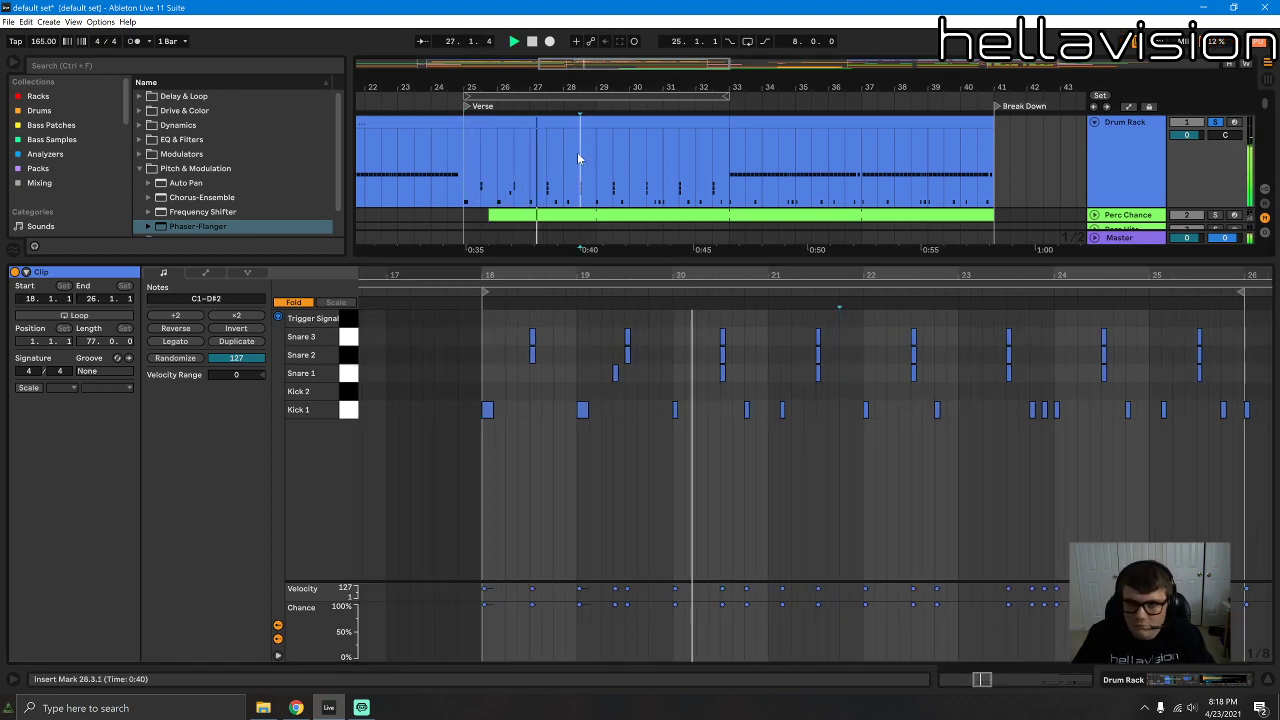
click(591, 149)
key(ctrl+e)
click(537, 120)
key(ctrl+d)
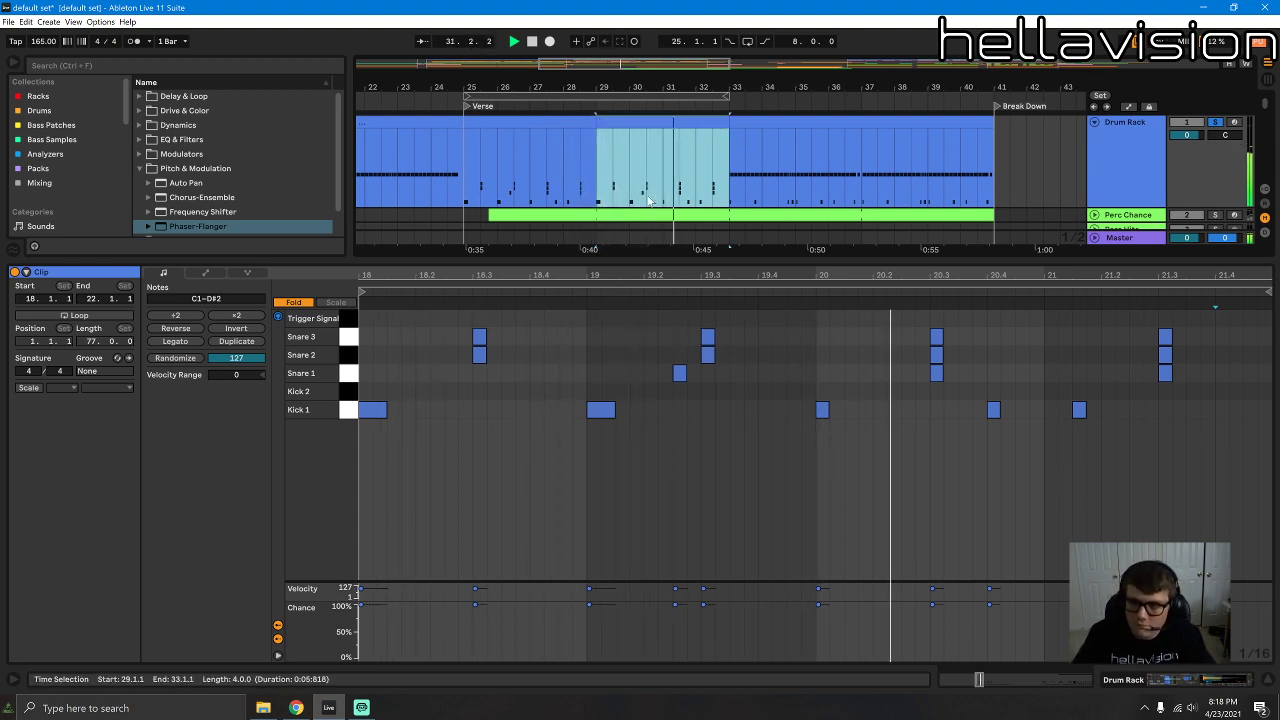
Step: In the duplicated drum clip's last bar, add a Kick 1 note at 21.4.1 and remove the kick at 21.1.3
click(1222, 409)
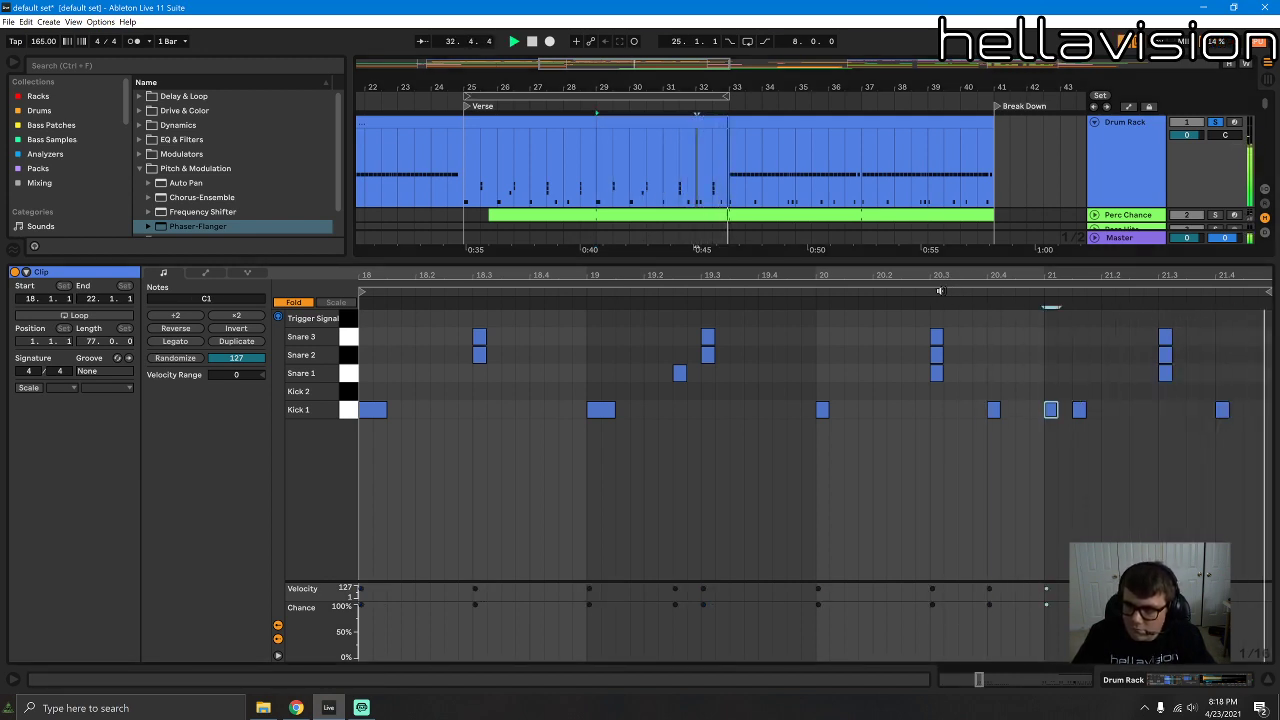
click(715, 122)
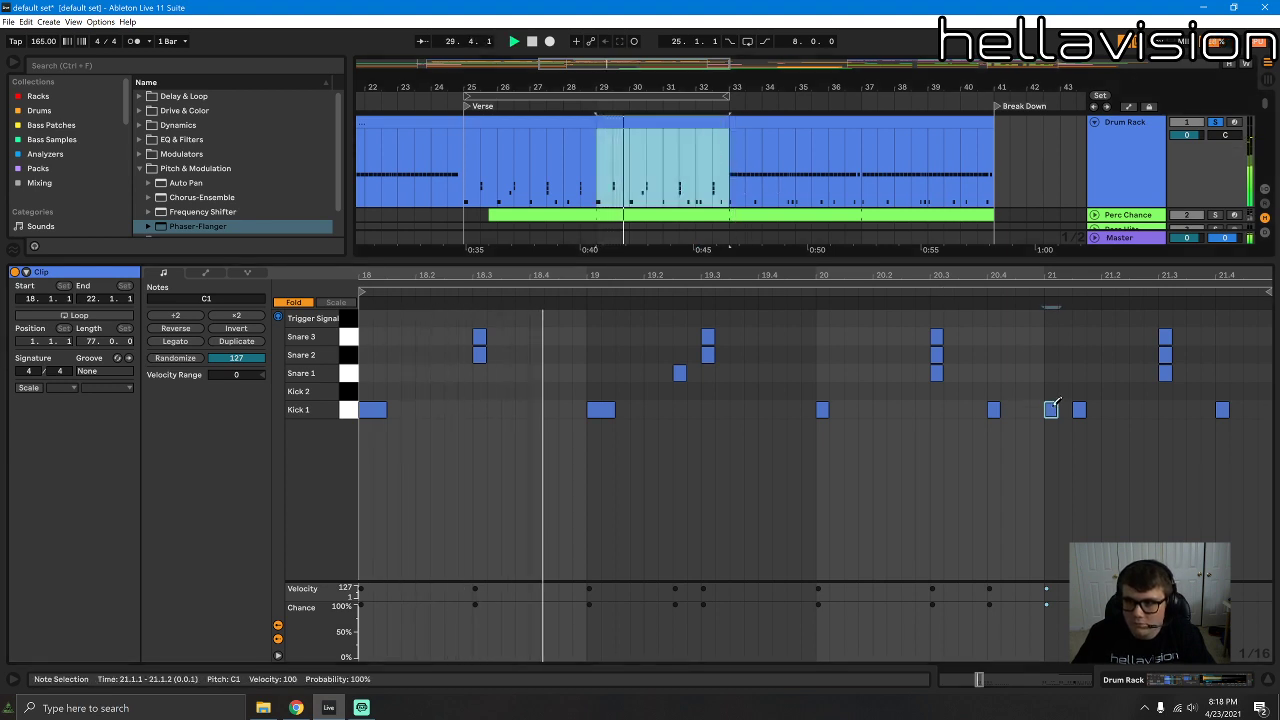
click(1078, 409)
click(1057, 408)
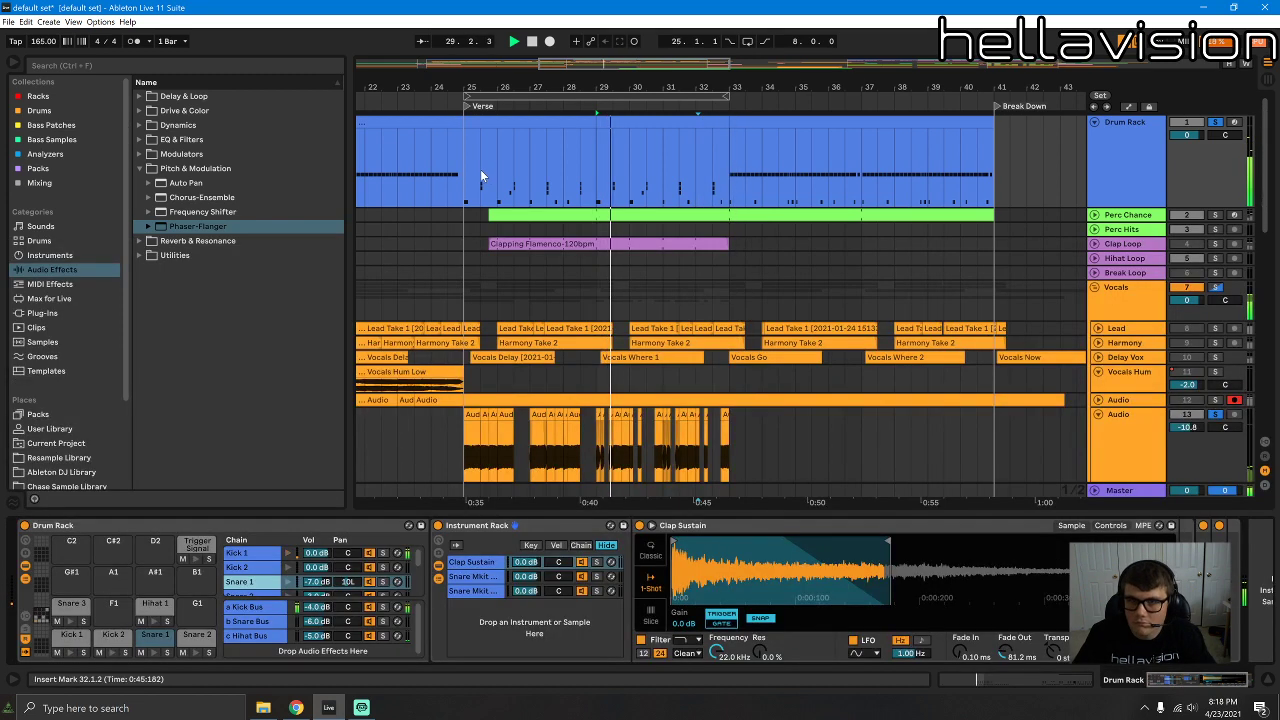
Step: Copy the drum clips from bars 25 to 33 and place them at 25.1.1 on the upper Bass Short track
click(712, 126)
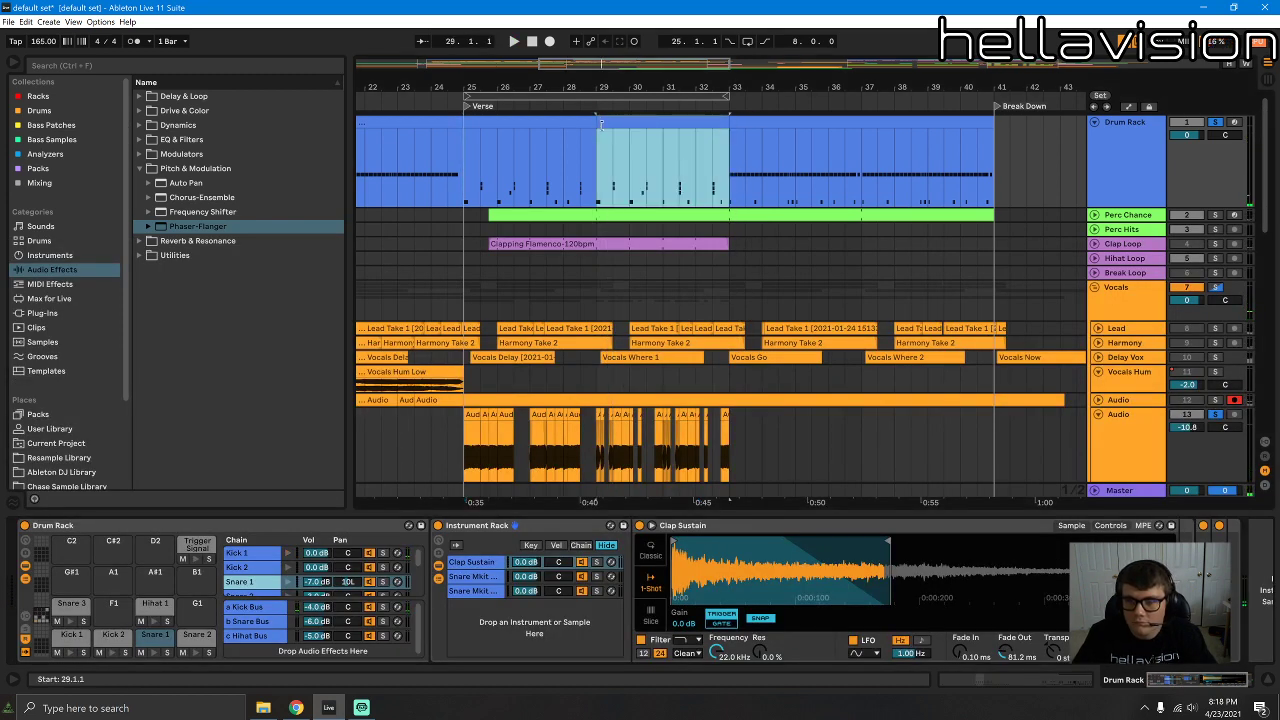
shift+click(550, 122)
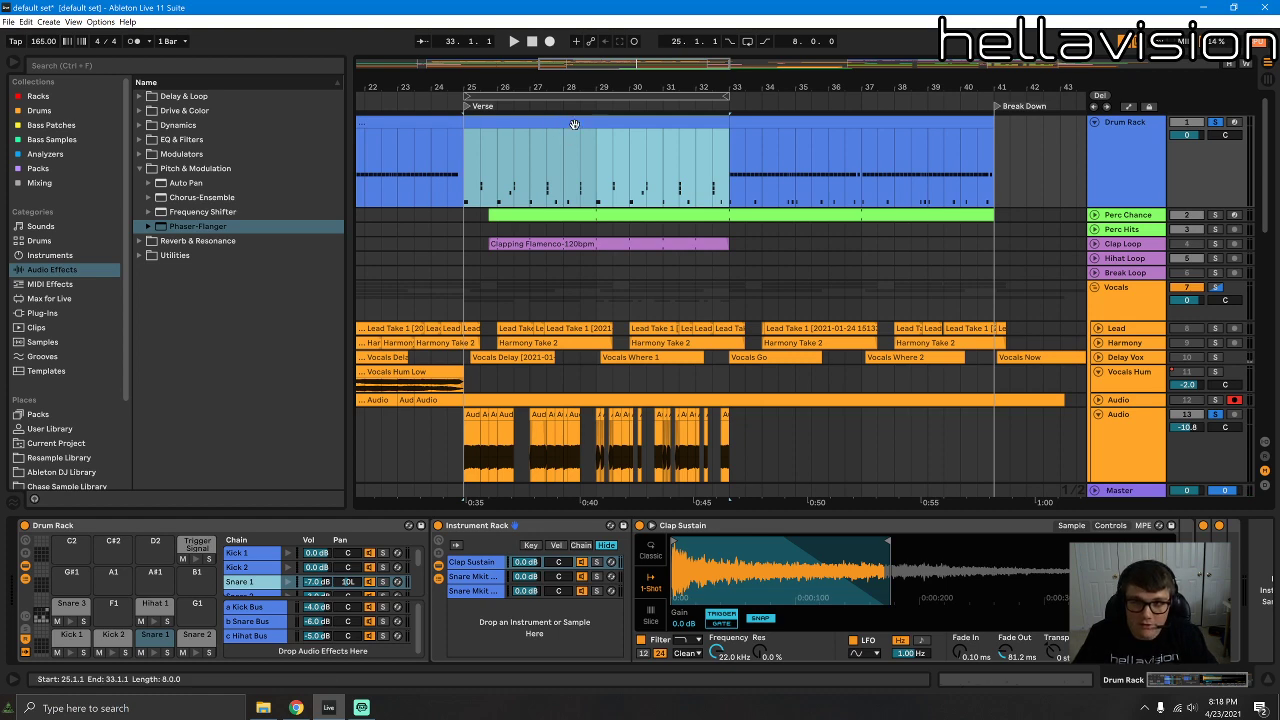
scroll(623, 296, down, 10)
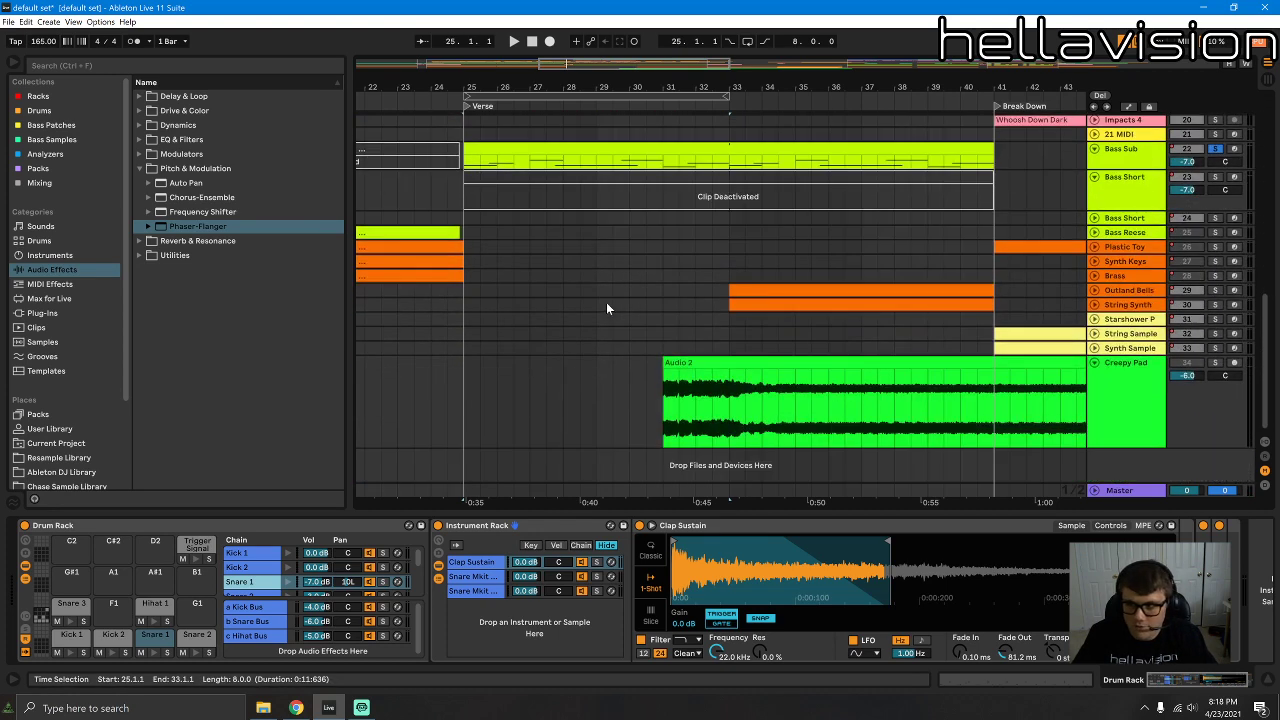
click(509, 147)
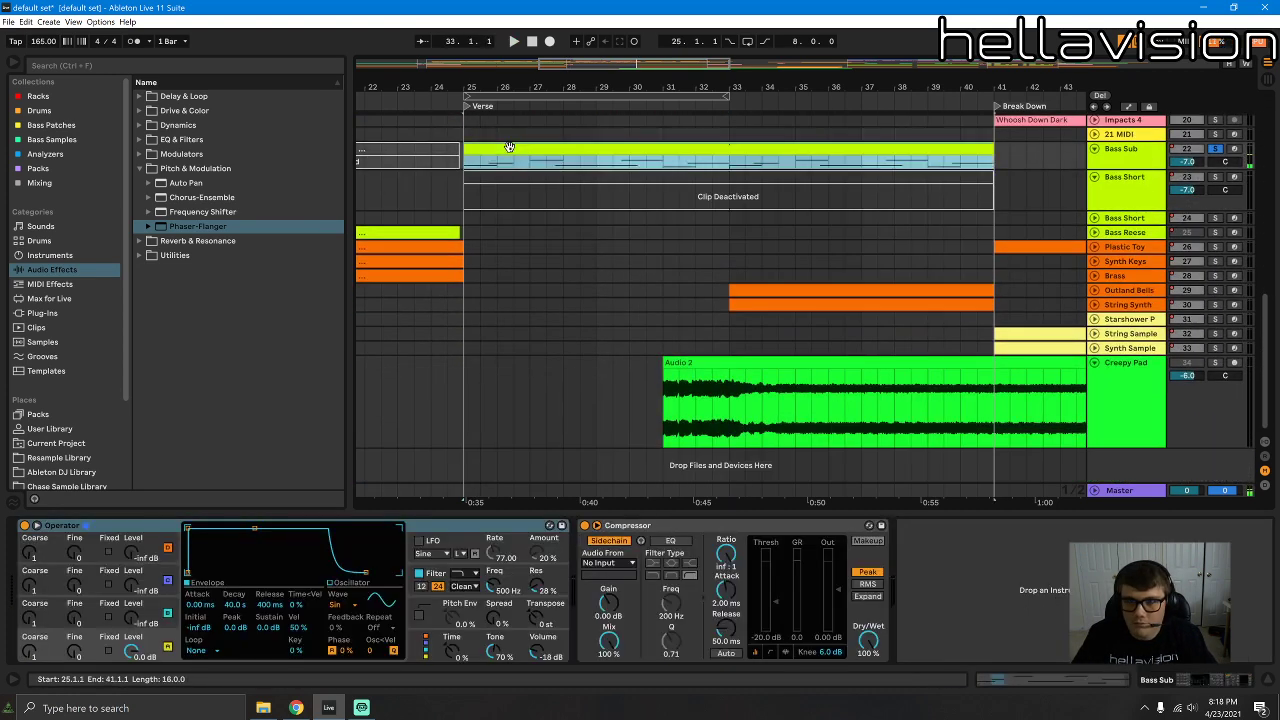
click(449, 190)
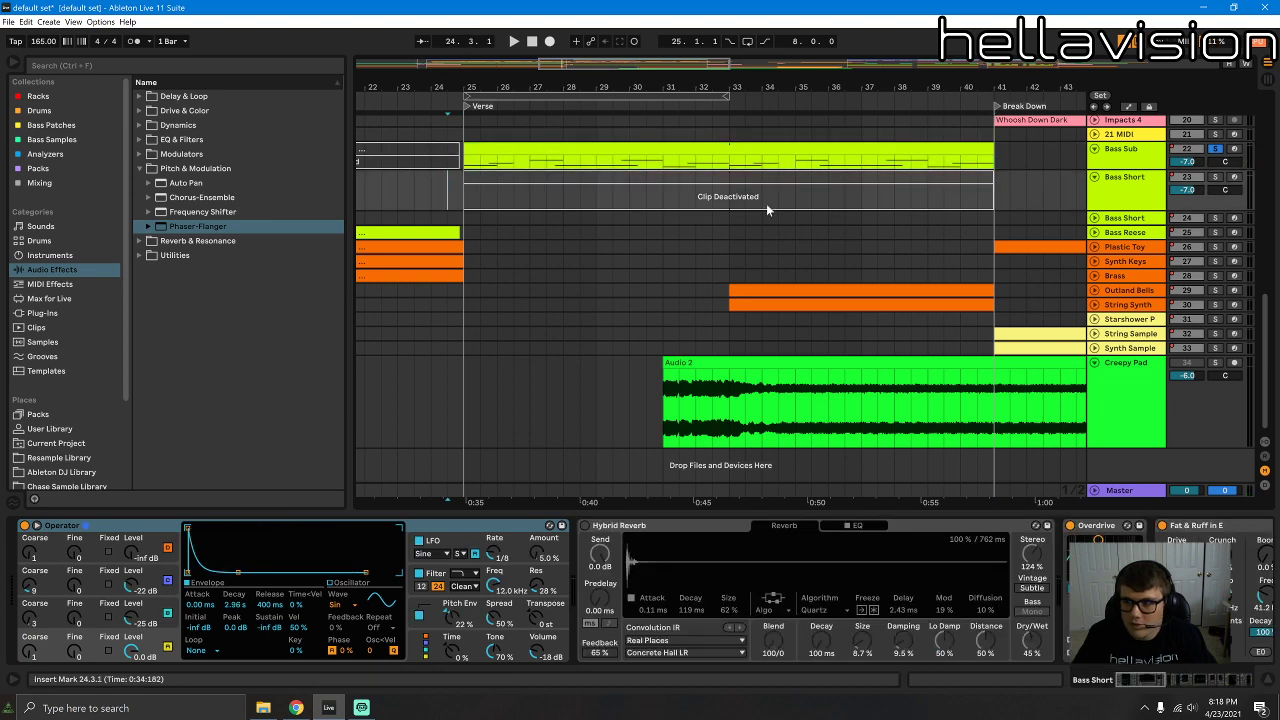
key(ctrl+v)
drag(501, 177, 516, 177)
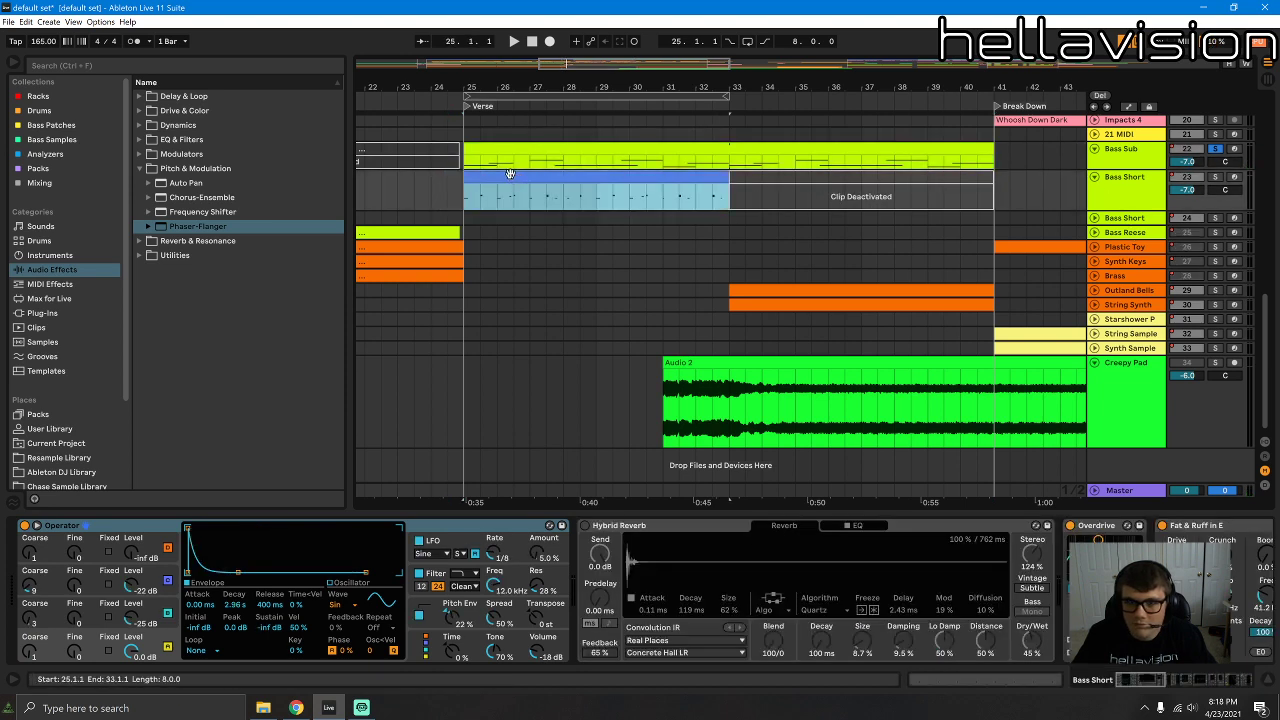
Step: Enlarge the bass track lanes and open the Bass Sub clips together with the copied Bass Short clip in the note editor
drag(1107, 169, 1080, 381)
scroll(618, 226, down, 1)
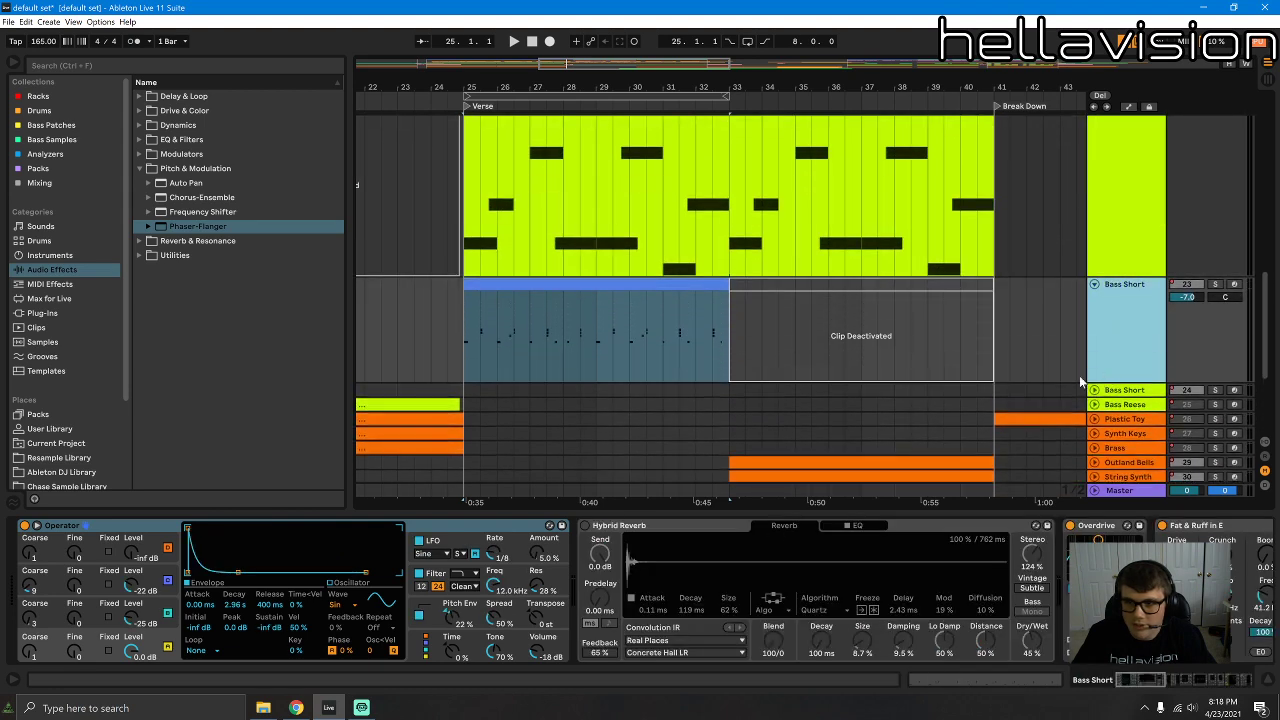
drag(507, 87, 546, 179)
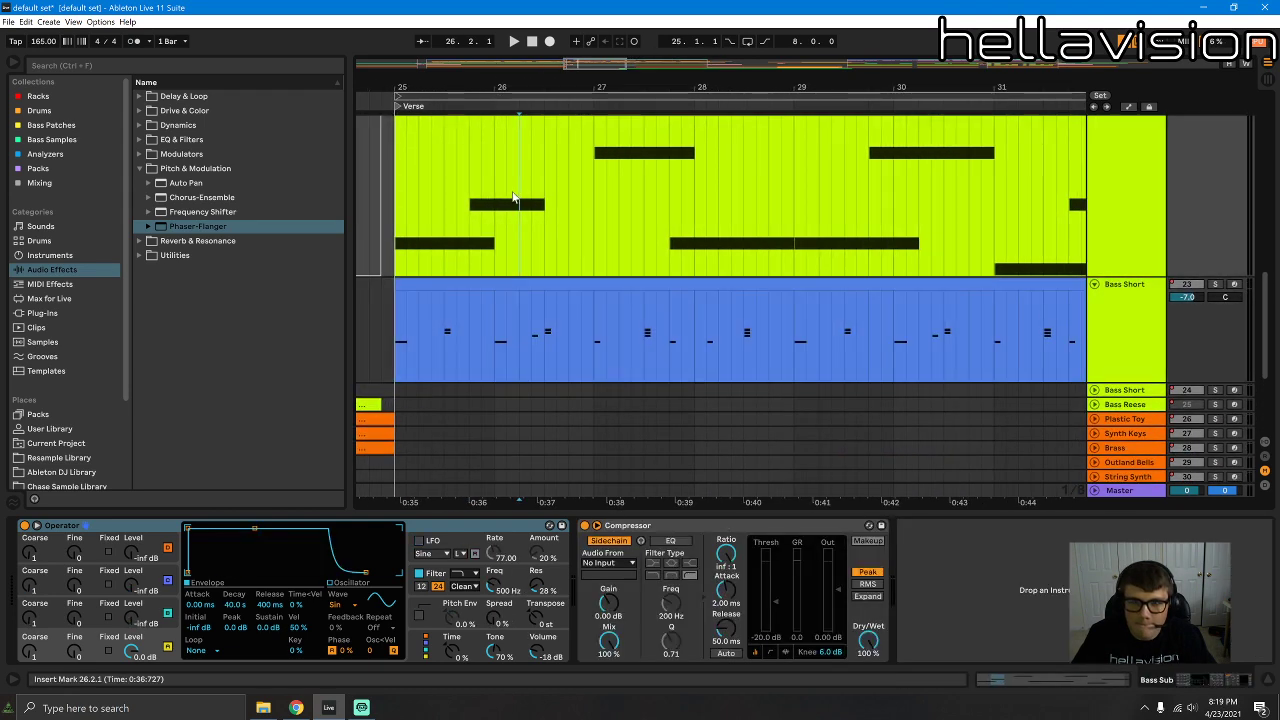
scroll(480, 156, up, 1)
double_click(481, 151)
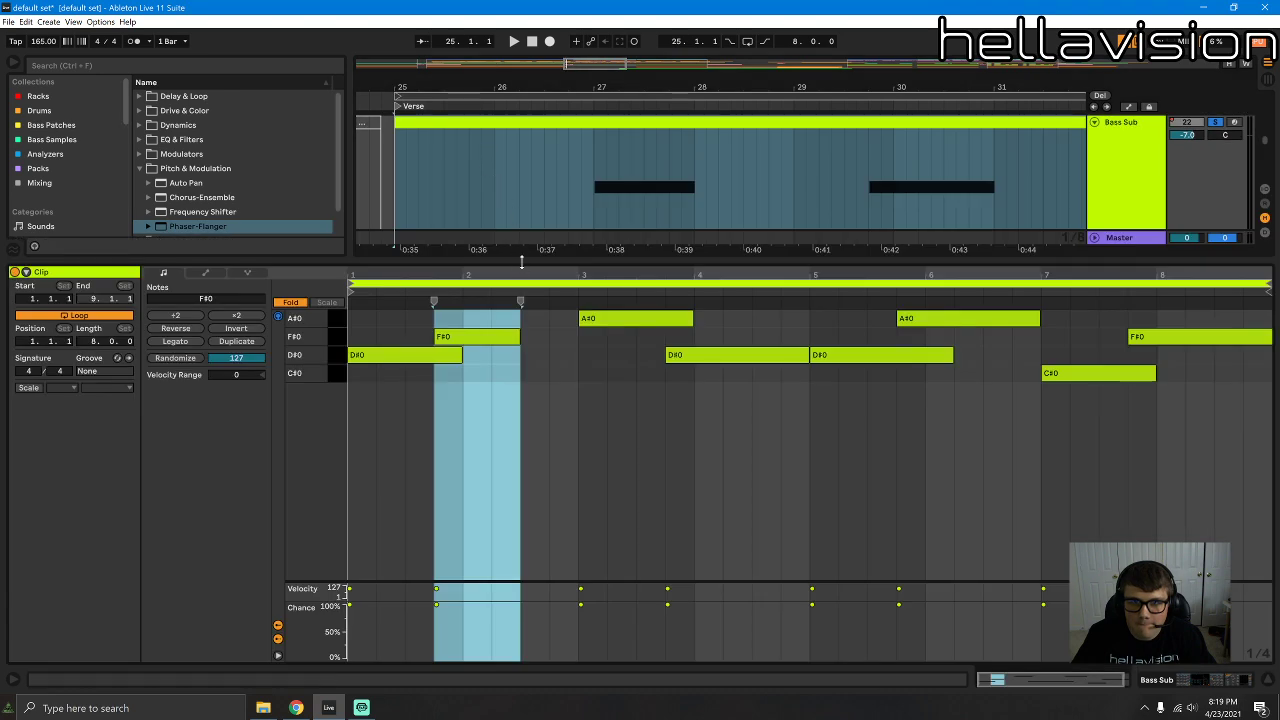
drag(520, 263, 468, 305)
shift+click(470, 316)
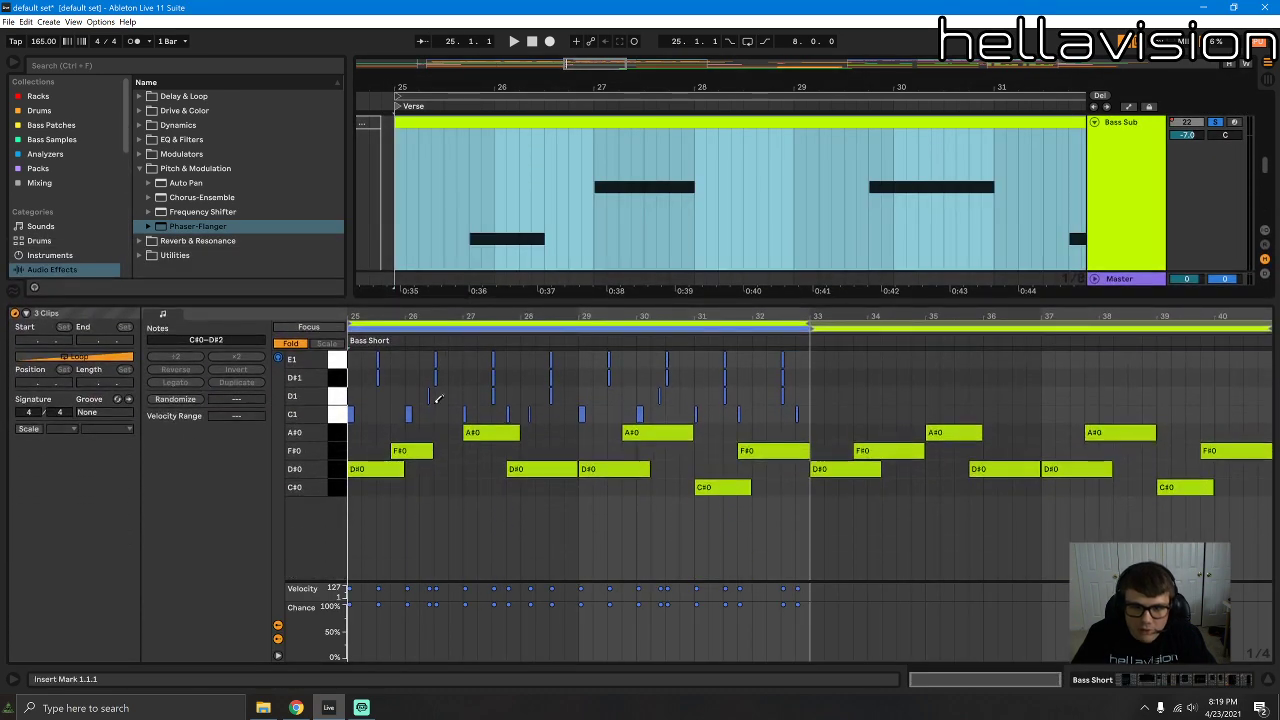
Step: Shorten the first D#0 note to half a bar, end the F#0 at bar 26 and add a half-bar D#0 at 26.1.1
click(370, 468)
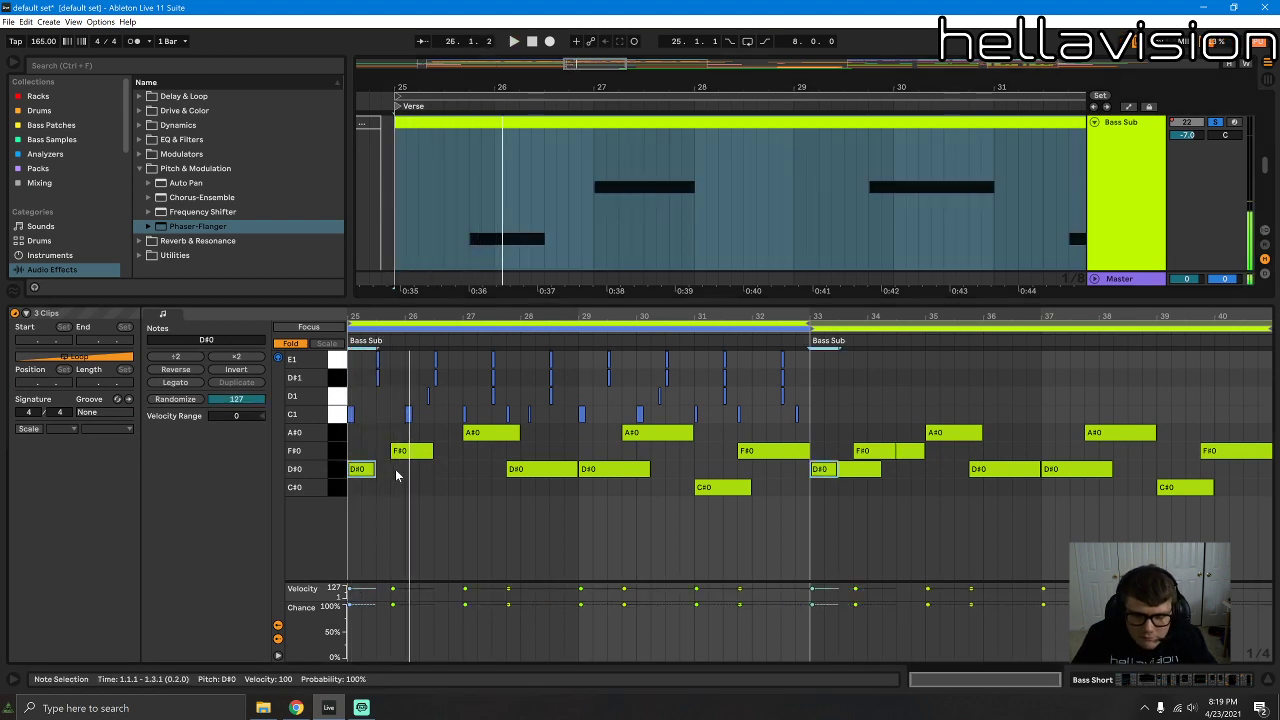
click(430, 451)
mouse_move(432, 451)
mouse_down()
mouse_move(404, 451)
mouse_move(412, 473)
mouse_move(434, 471)
mouse_up()
key(space)
key(space)
key(ctrl+d)
key(space)
key(space)
Step: Replace the A#0 note at bar 27 with a half-bar D#0, and make one-beat D#0 notes at 27.4.1 and 28.1.1
double_click(470, 469)
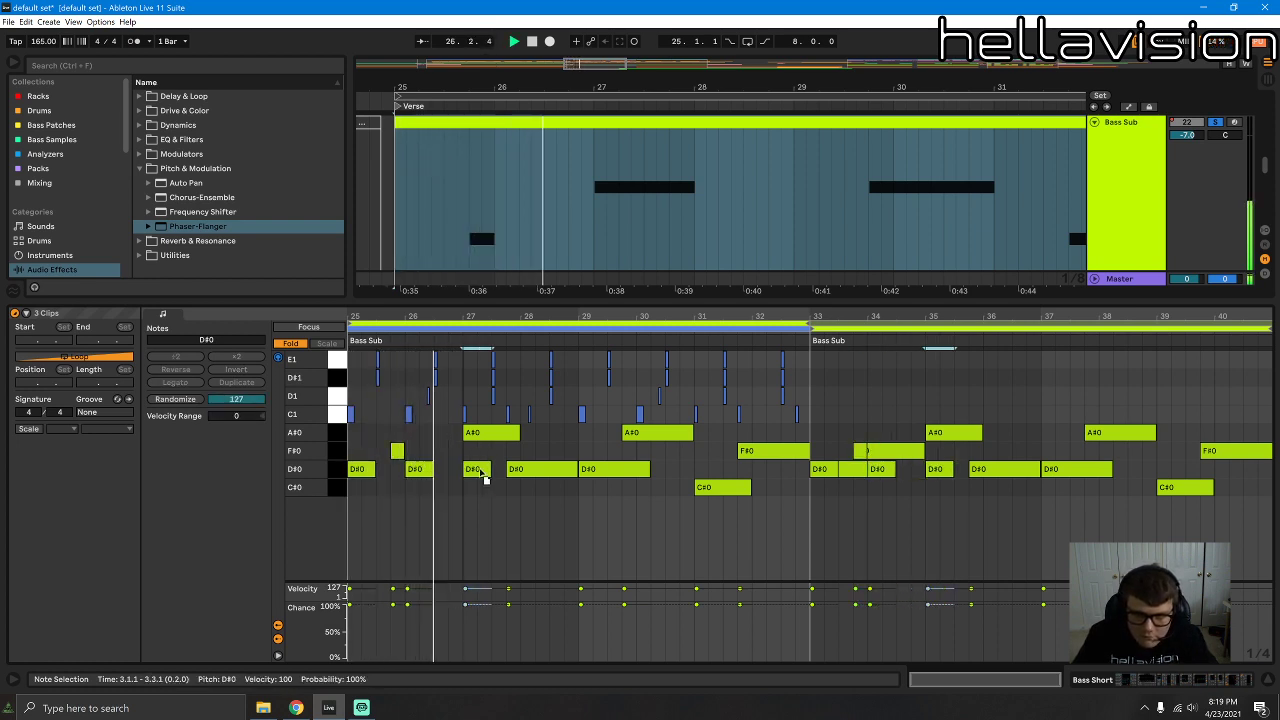
double_click(476, 434)
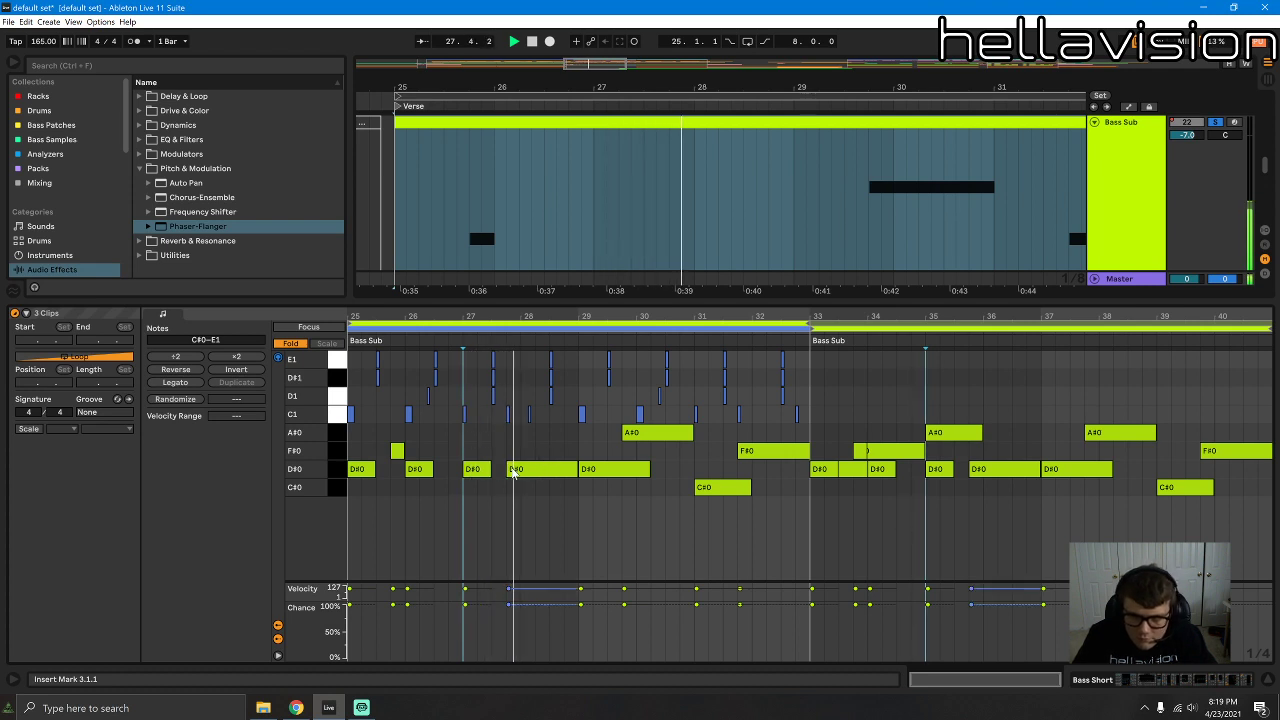
double_click(530, 469)
double_click(513, 451)
click(523, 449)
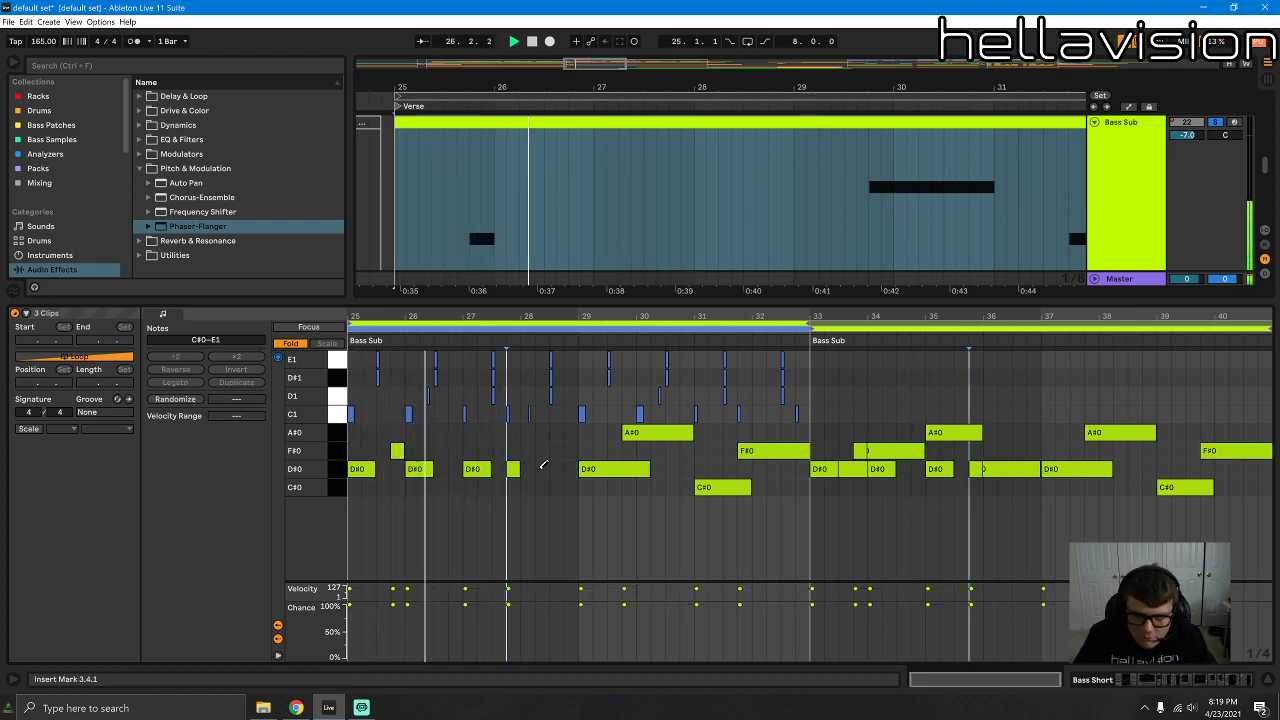
drag(531, 318, 532, 323)
double_click(530, 466)
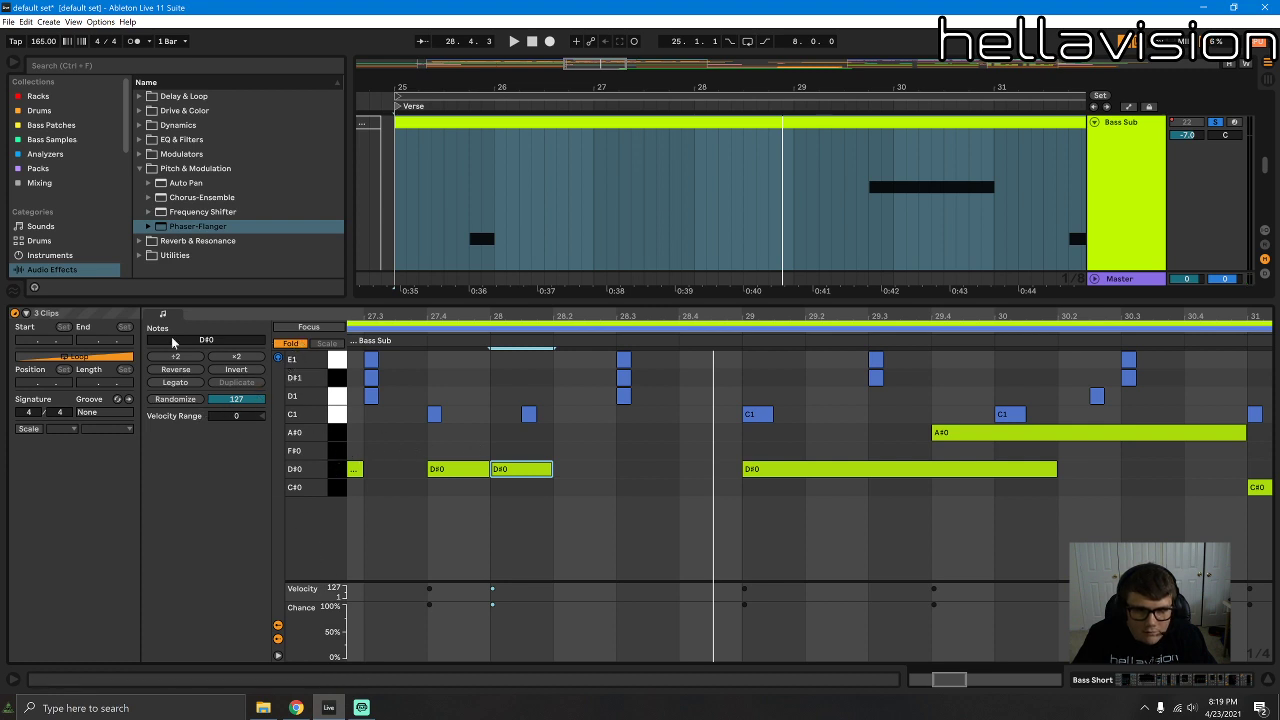
Step: Set the note grid to 1/16, move the D#0 note at bar 28 to 28.1.3 and extend it to 28.3.1
click(311, 328)
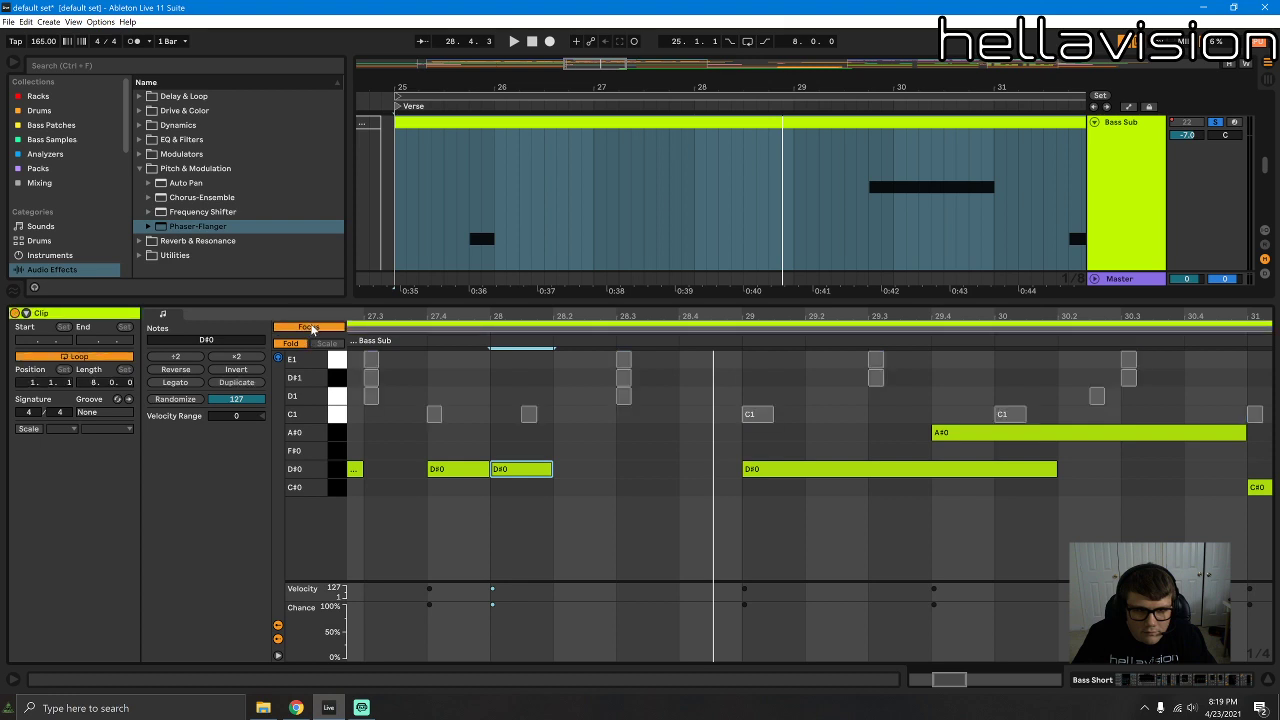
click(311, 328)
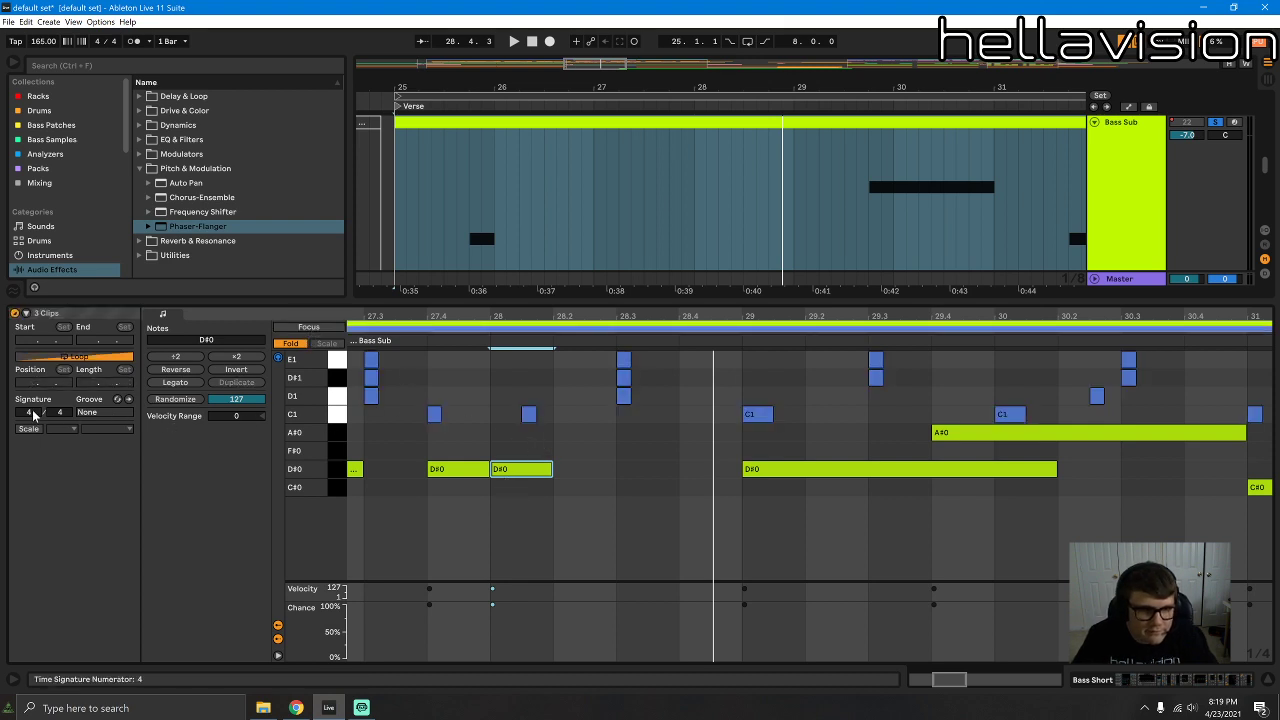
right_click(531, 407)
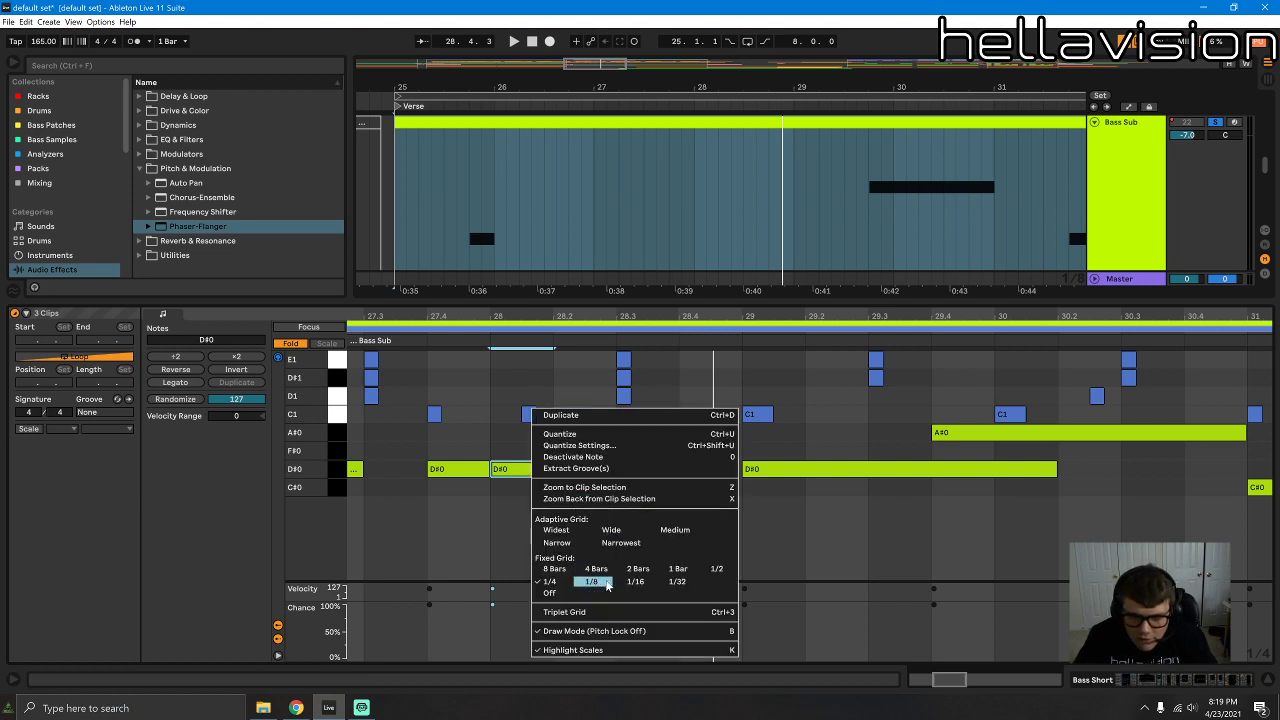
click(640, 583)
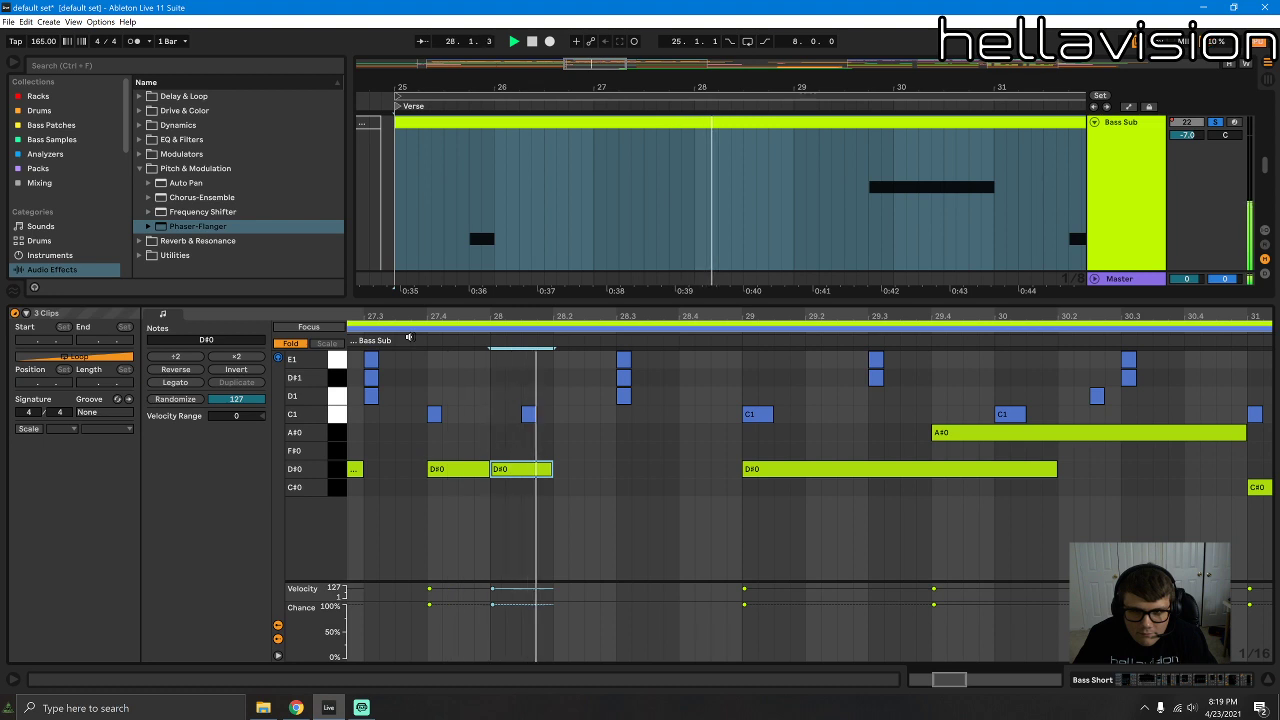
drag(518, 470, 550, 470)
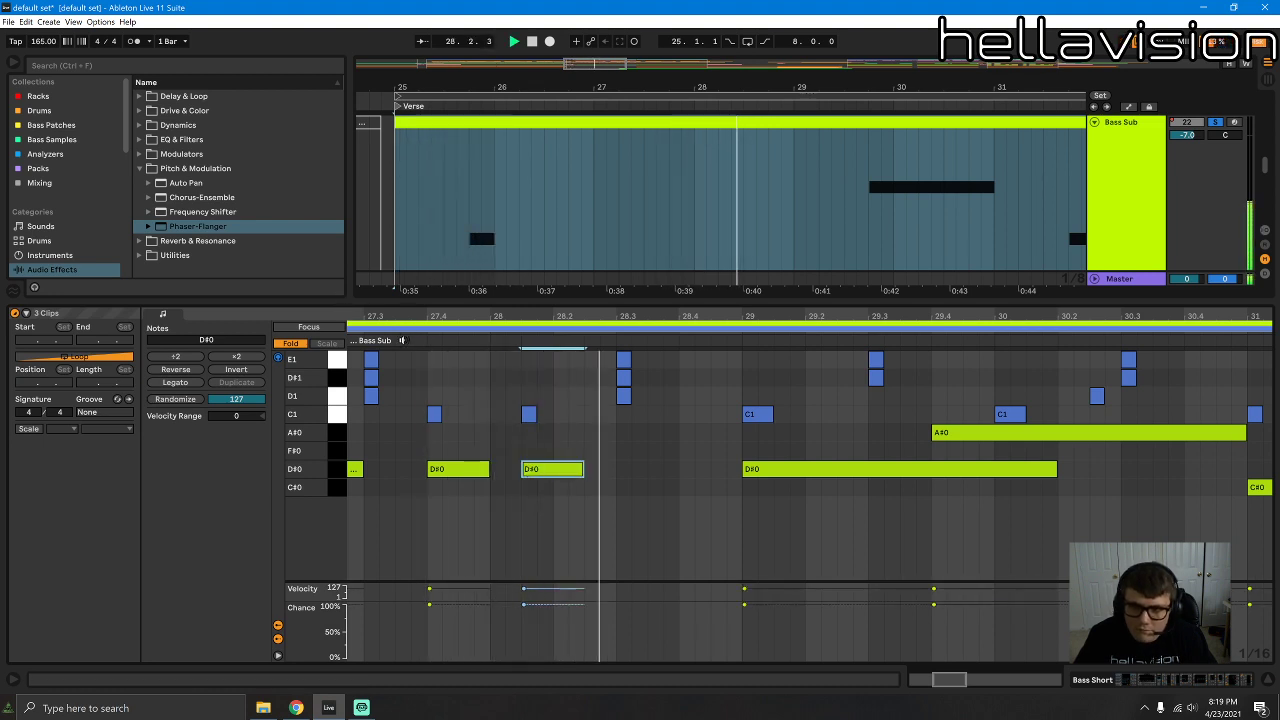
drag(583, 469, 615, 469)
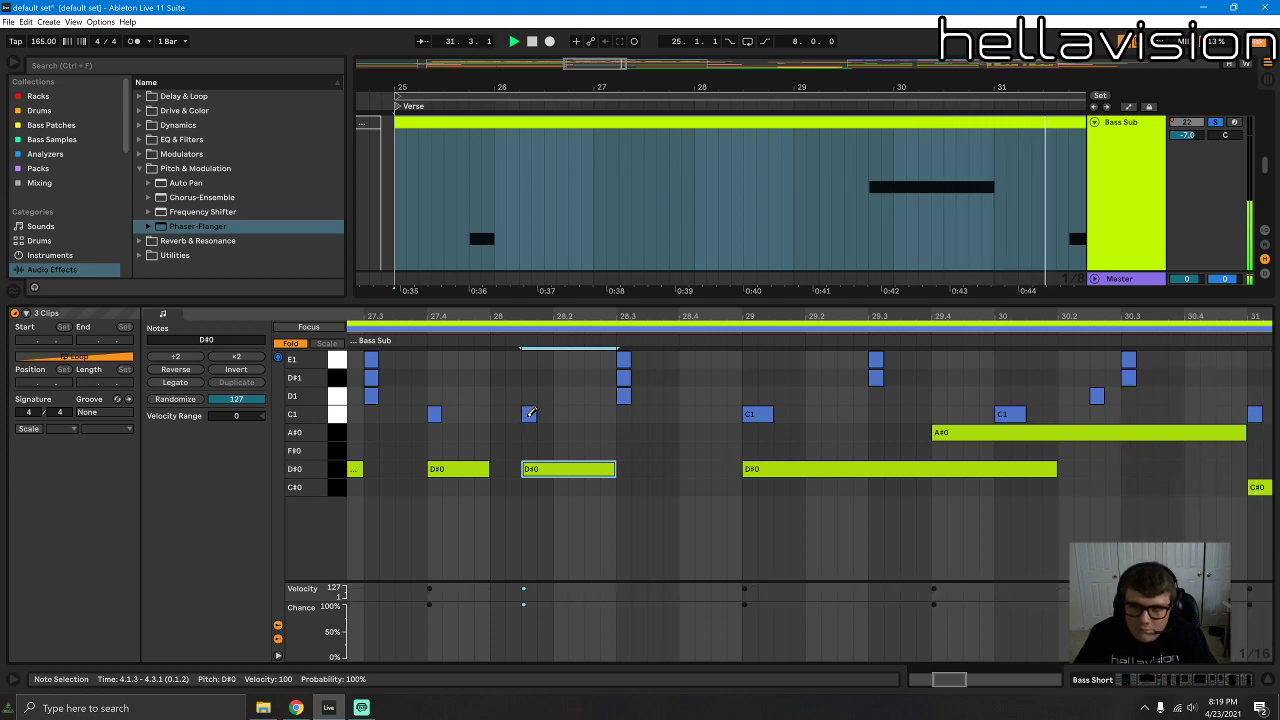
click(530, 413)
click(530, 411)
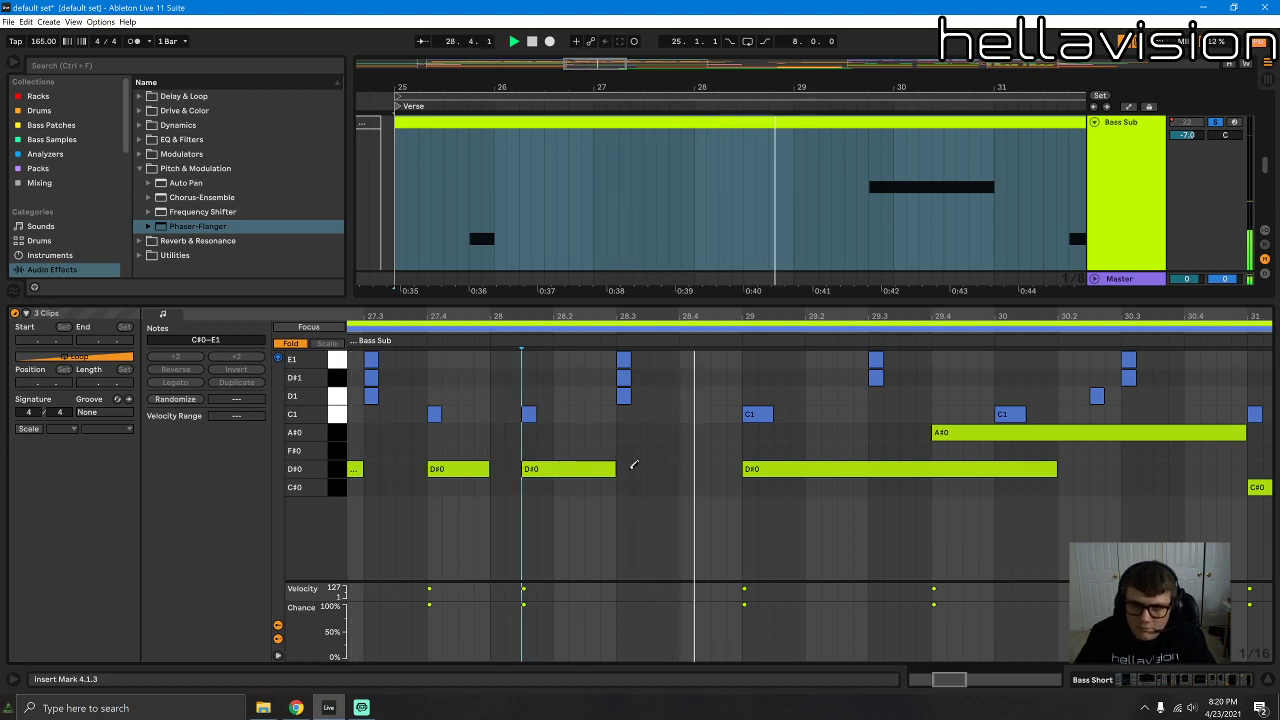
Step: Shorten the long D#0 note to end at 29.4 and move the A#0 note to F#0, starting at bar 30
mouse_move(1055, 469)
mouse_down()
mouse_move(932, 470)
mouse_move(1014, 434)
mouse_move(1034, 457)
mouse_up()
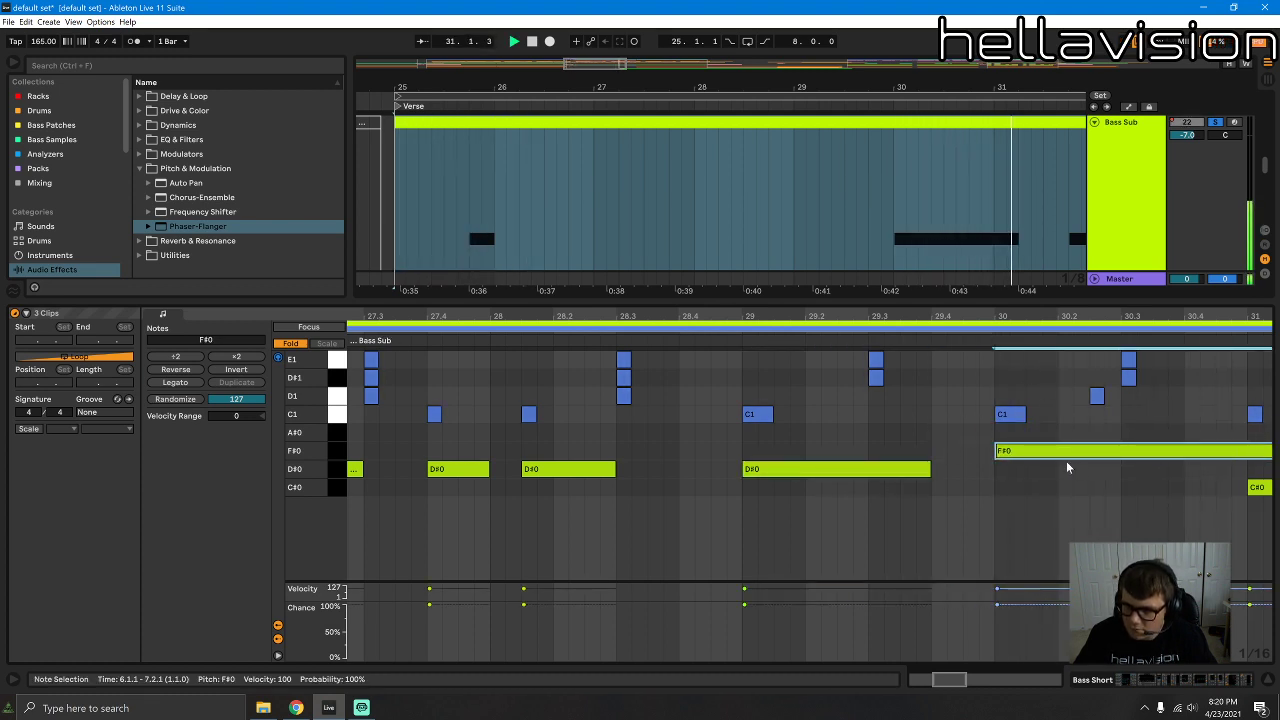
Step: Split the Bass Sub clip at bar 31 and bar 33
click(996, 215)
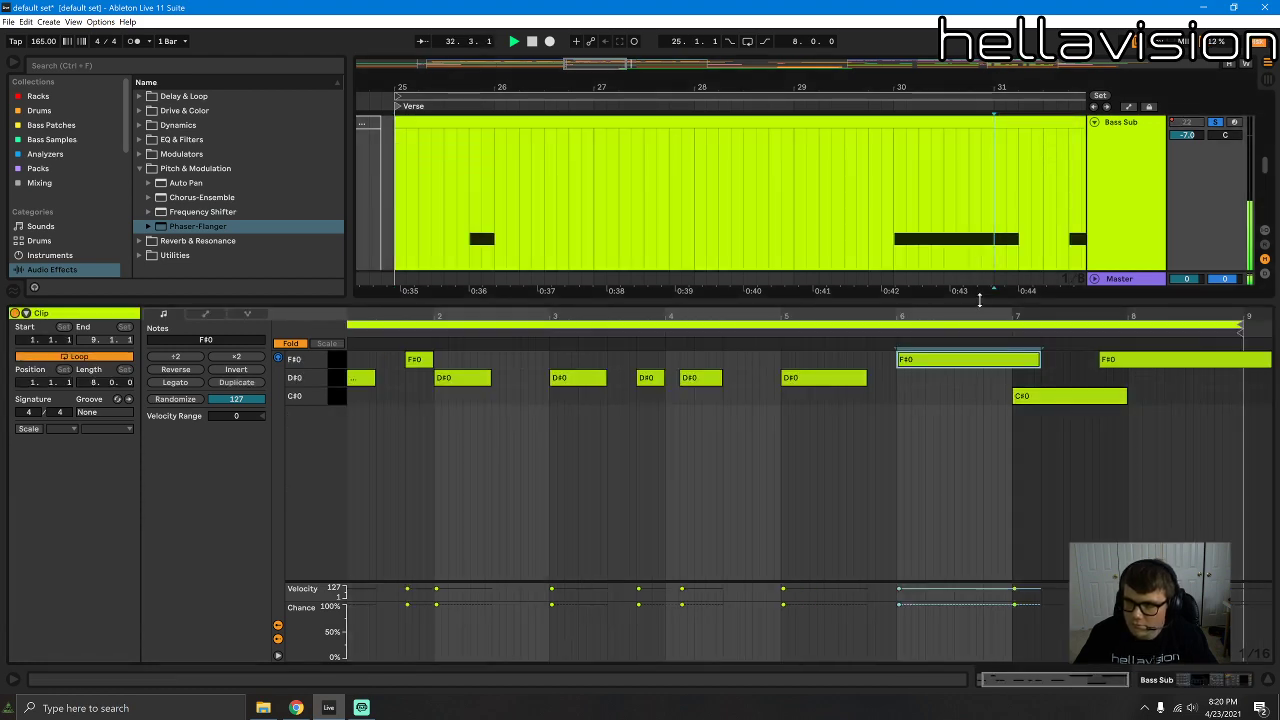
key(ctrl+alt+l)
drag(940, 91, 811, 45)
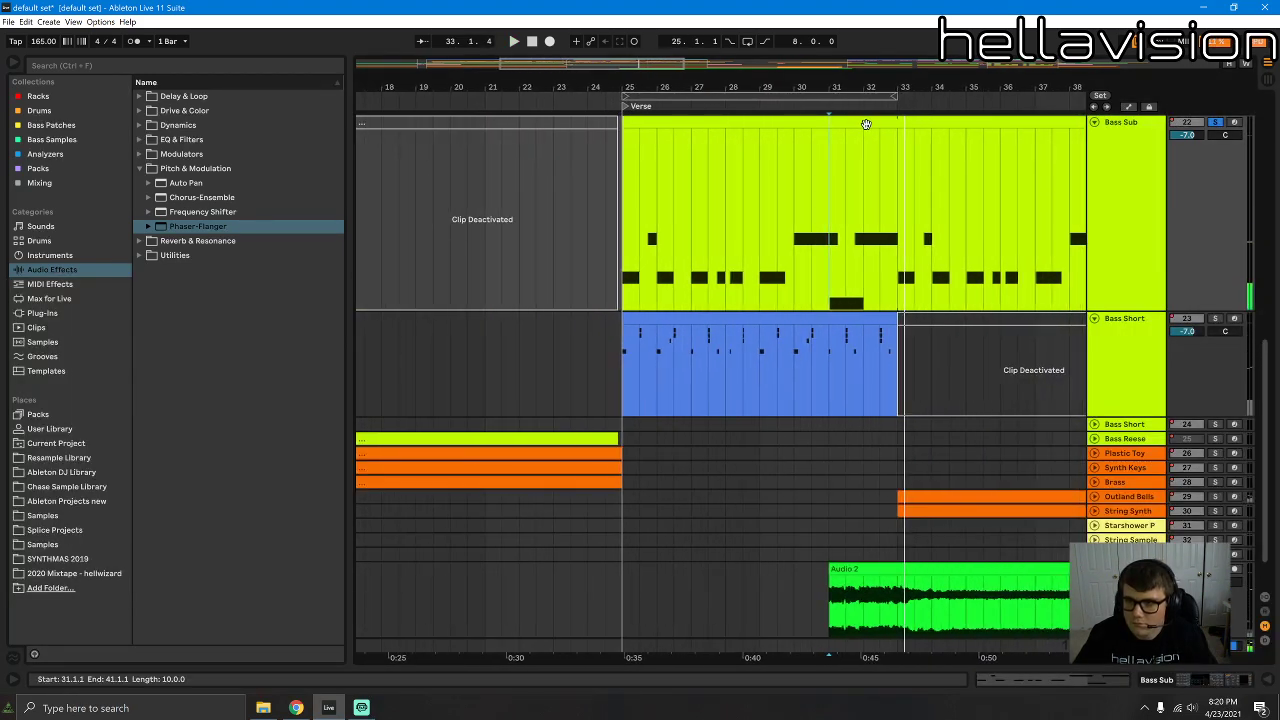
double_click(838, 122)
click(897, 160)
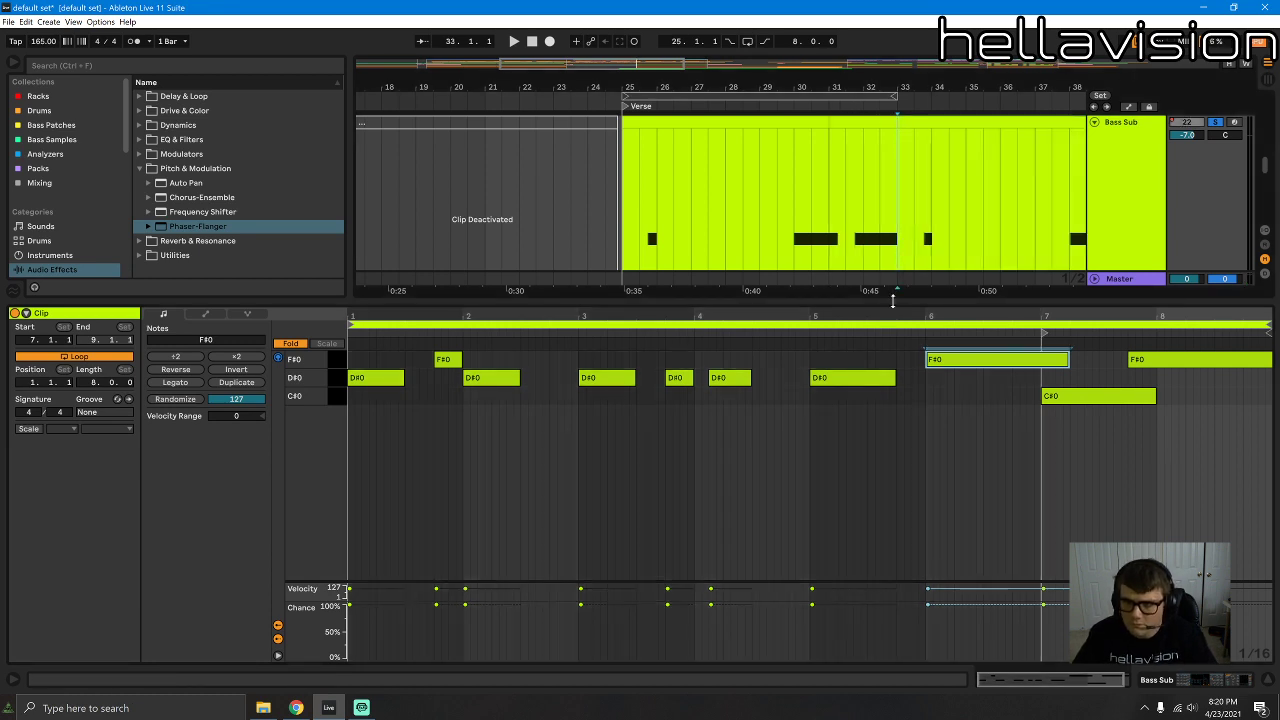
key(ctrl+alt+l)
scroll(888, 322, up, 2)
Step: Select bars 31 to 33 on Bass Sub and Bass Short, open both clips together for note editing, and play them
shift+click(830, 168)
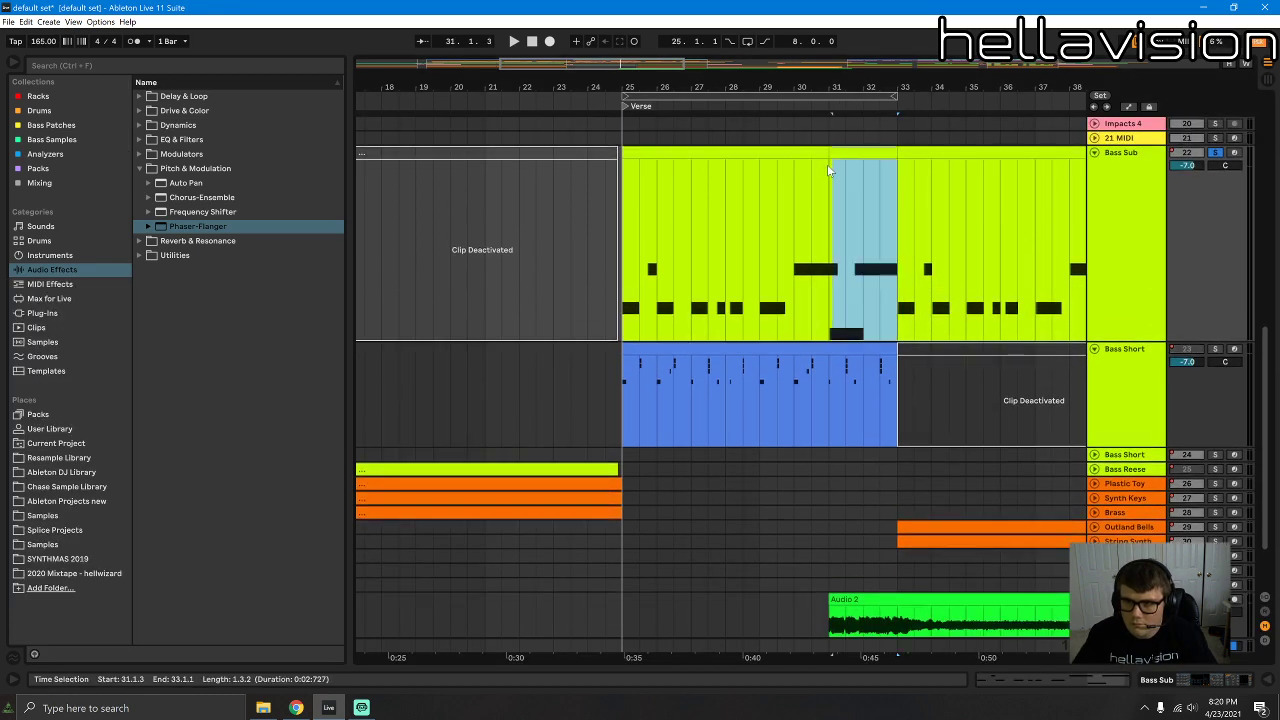
shift+click(898, 404)
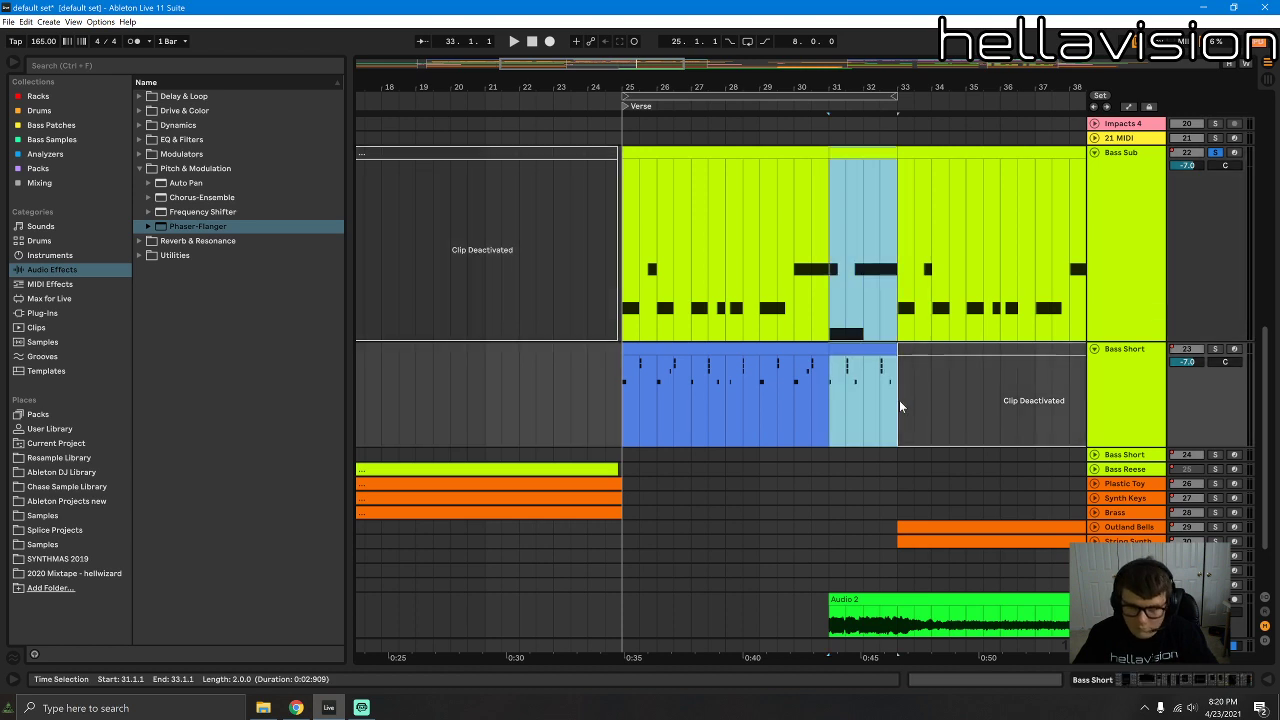
click(844, 162)
click(847, 150)
shift+double_click(866, 350)
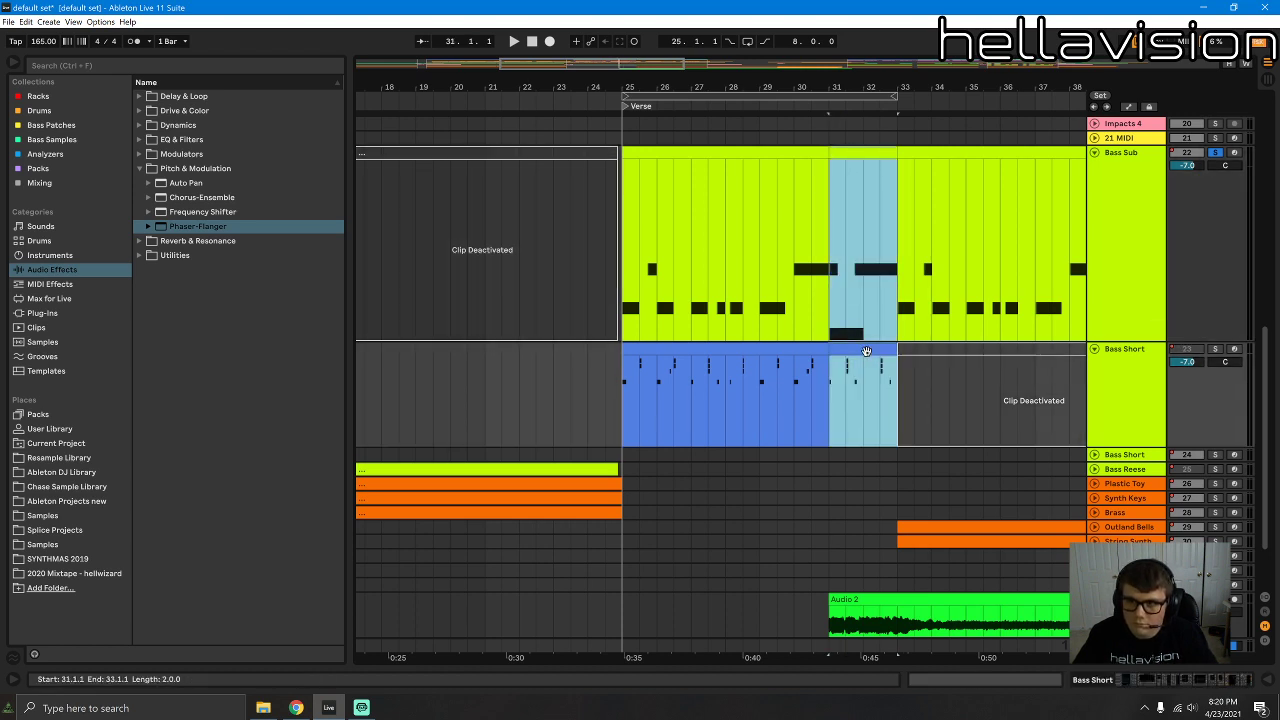
key(space)
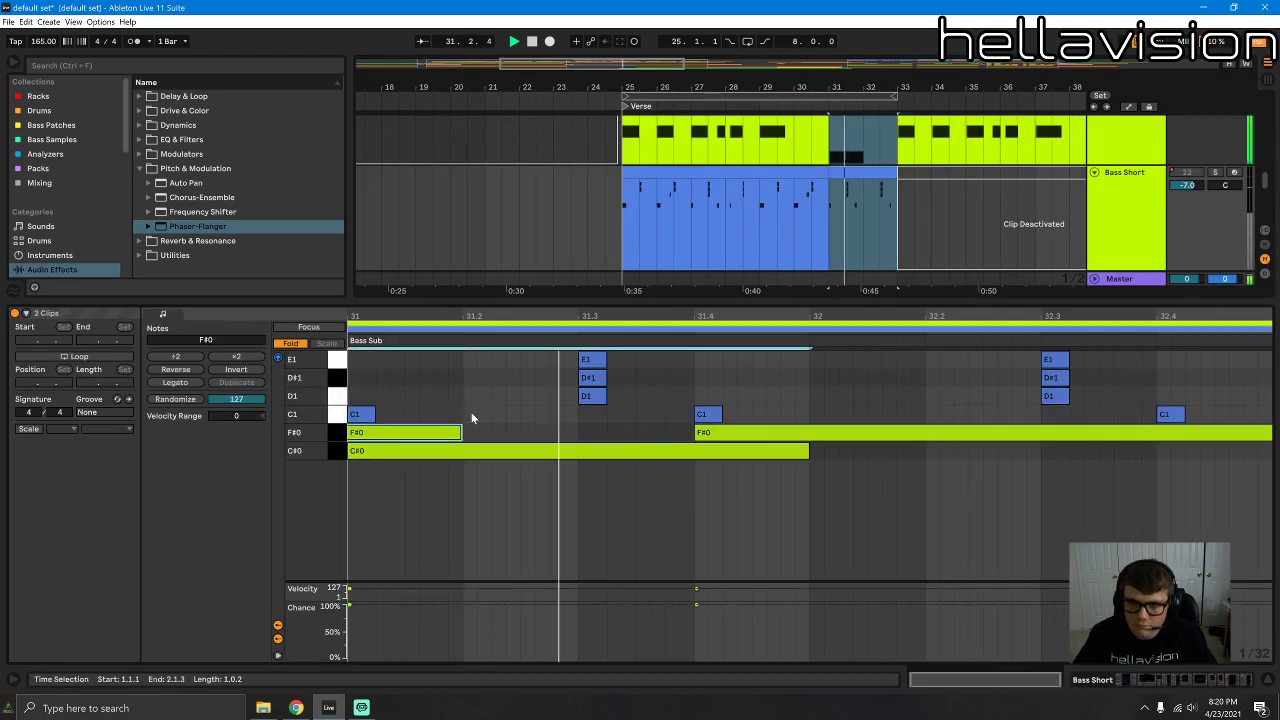
Step: Shorten the C#0 note at bar 31 to end at 31.4 and replay the section
click(752, 409)
key(space)
drag(807, 451, 694, 451)
key(space)
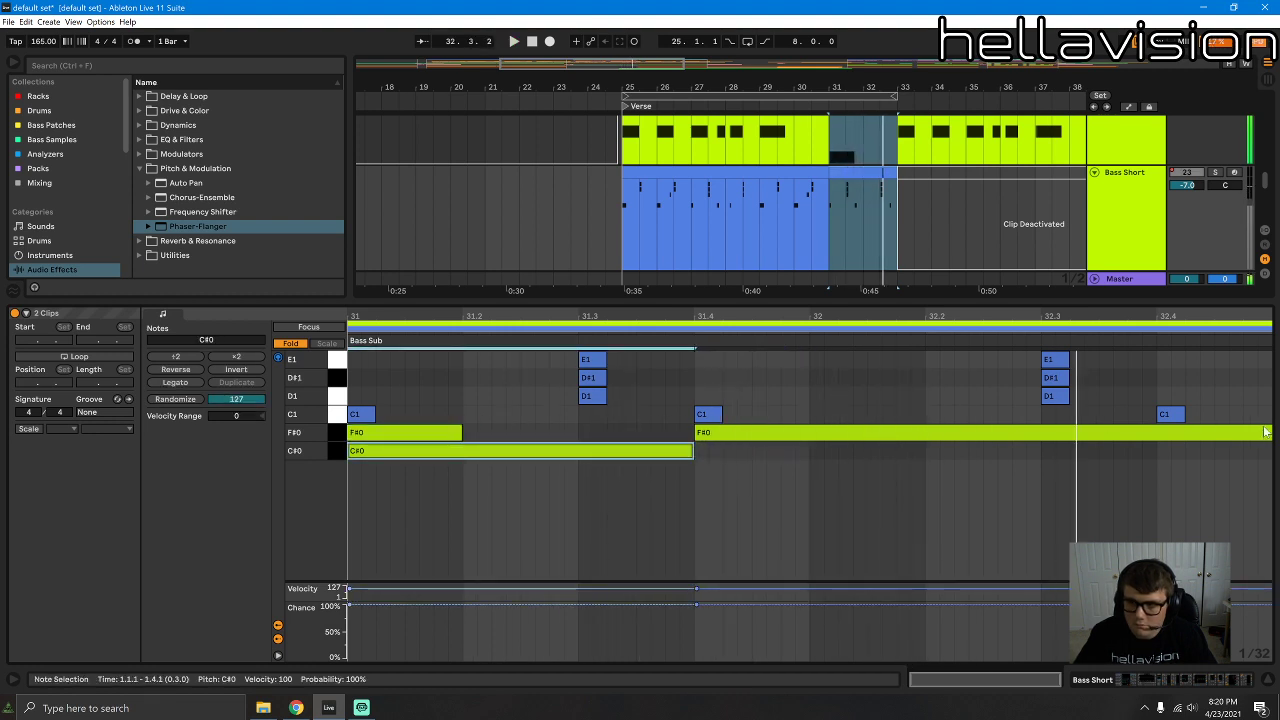
Step: Shorten the long F#0 note to end at 32.4 and add a one-beat C#0 note at 32.4
scroll(1180, 420, up, 1)
click(1153, 436)
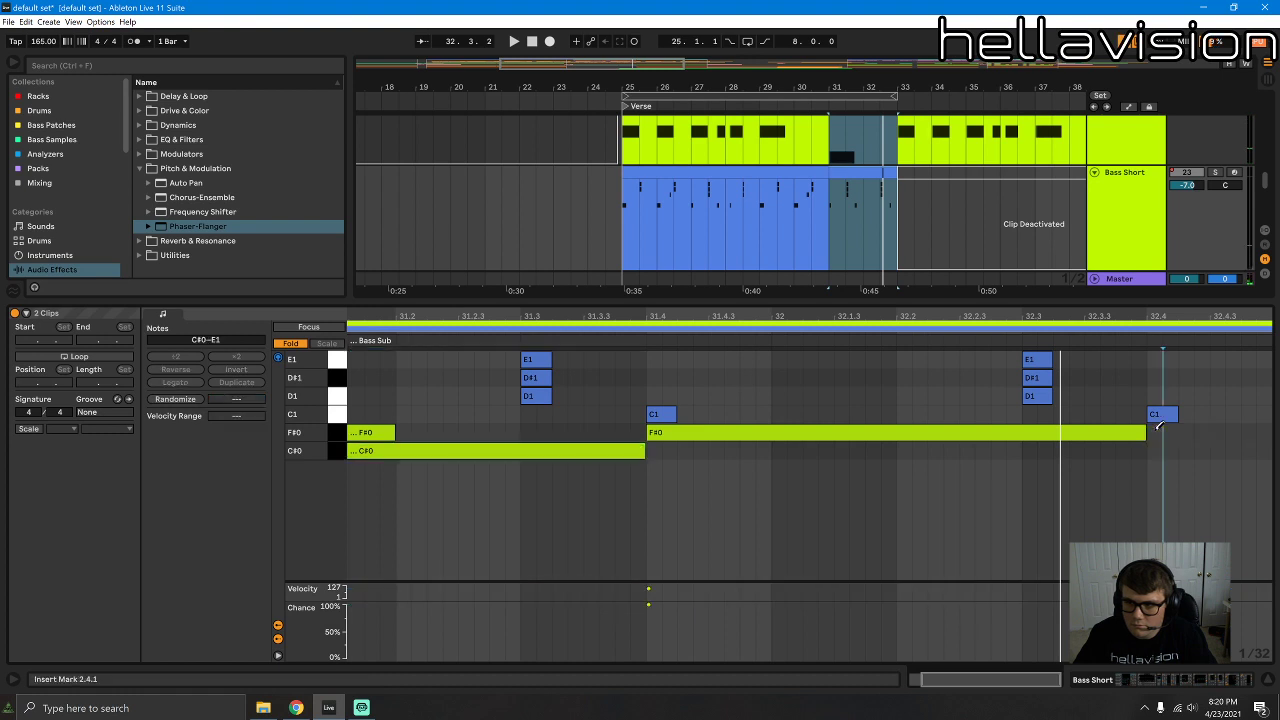
drag(1166, 450, 1274, 450)
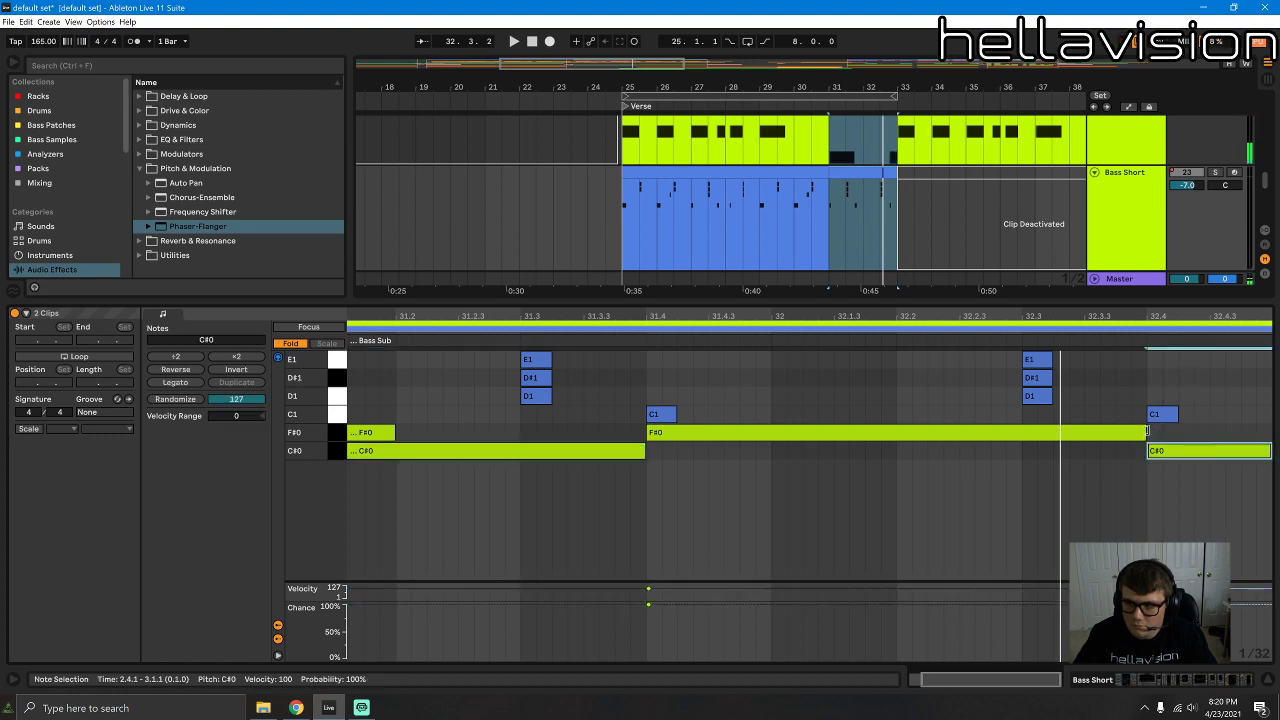
Step: Move the F#0 note at 31.4 down to C#0 and resize it to end at 32.1.3, checking it with playback
drag(1144, 433, 1052, 433)
key(space)
drag(790, 432, 791, 434)
click(760, 463)
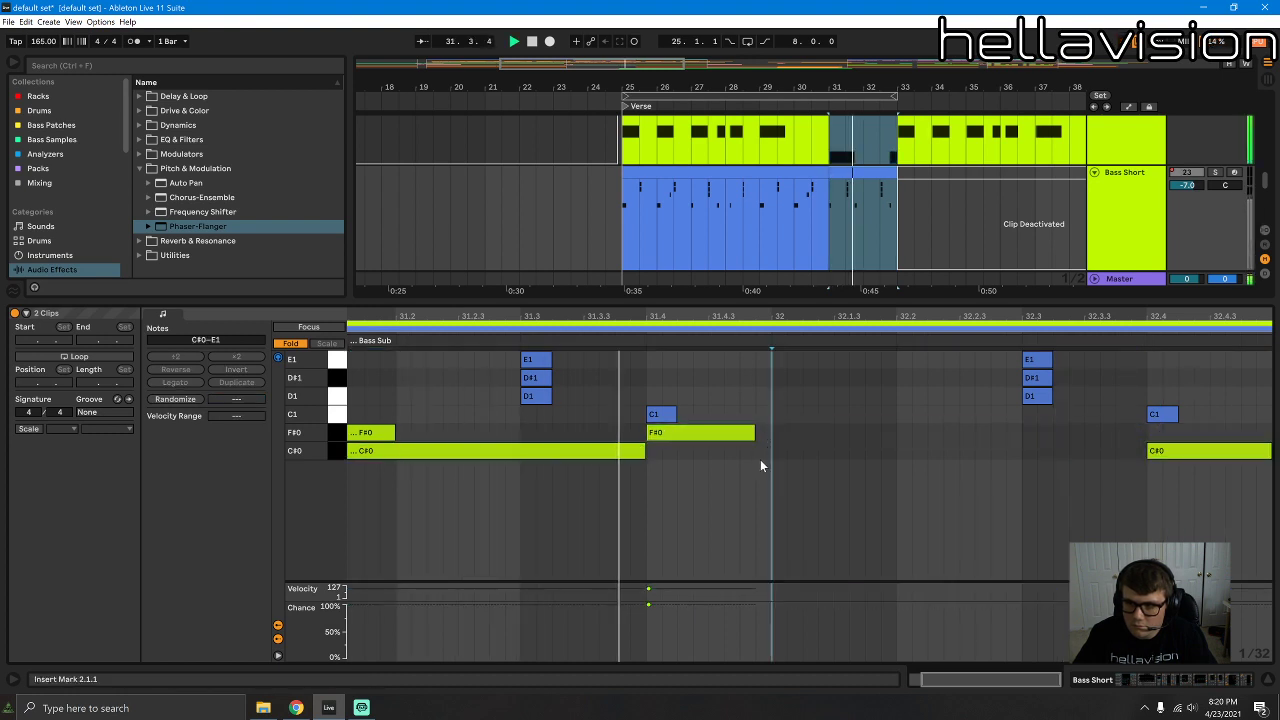
drag(659, 436, 663, 456)
key(space)
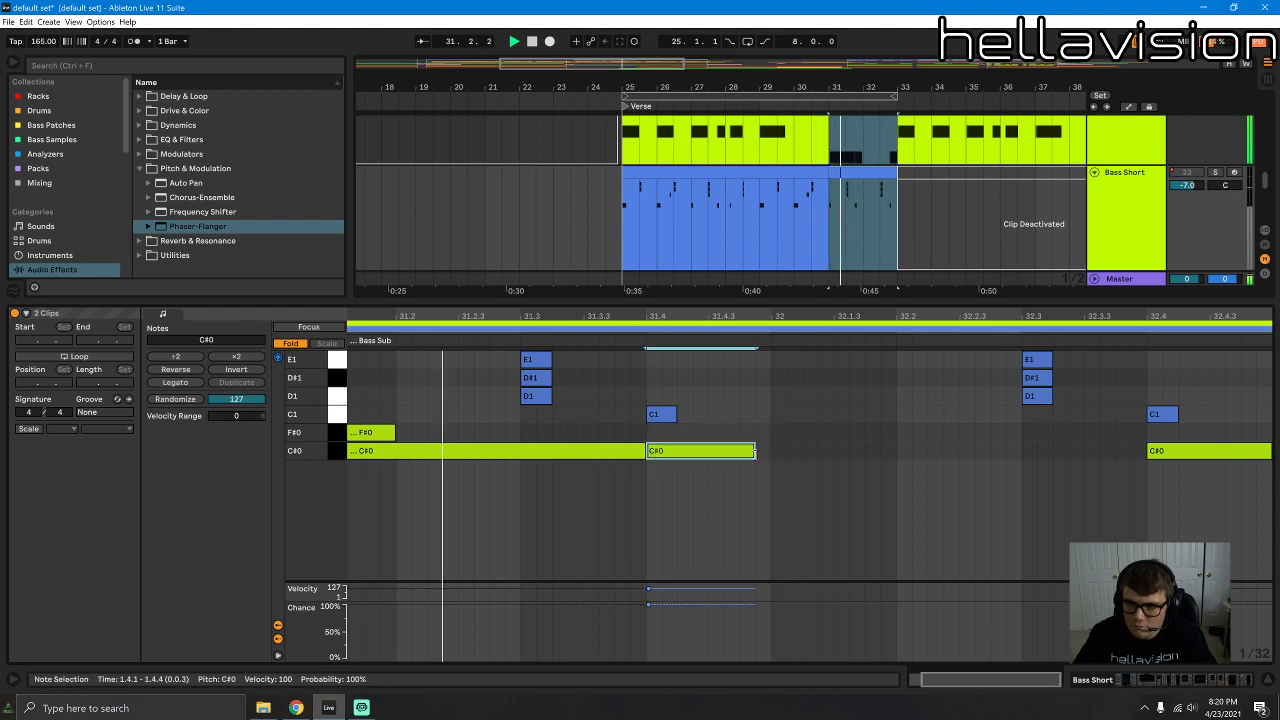
drag(753, 451, 849, 457)
mouse_move(734, 451)
mouse_down()
mouse_move(751, 459)
mouse_move(734, 456)
mouse_up()
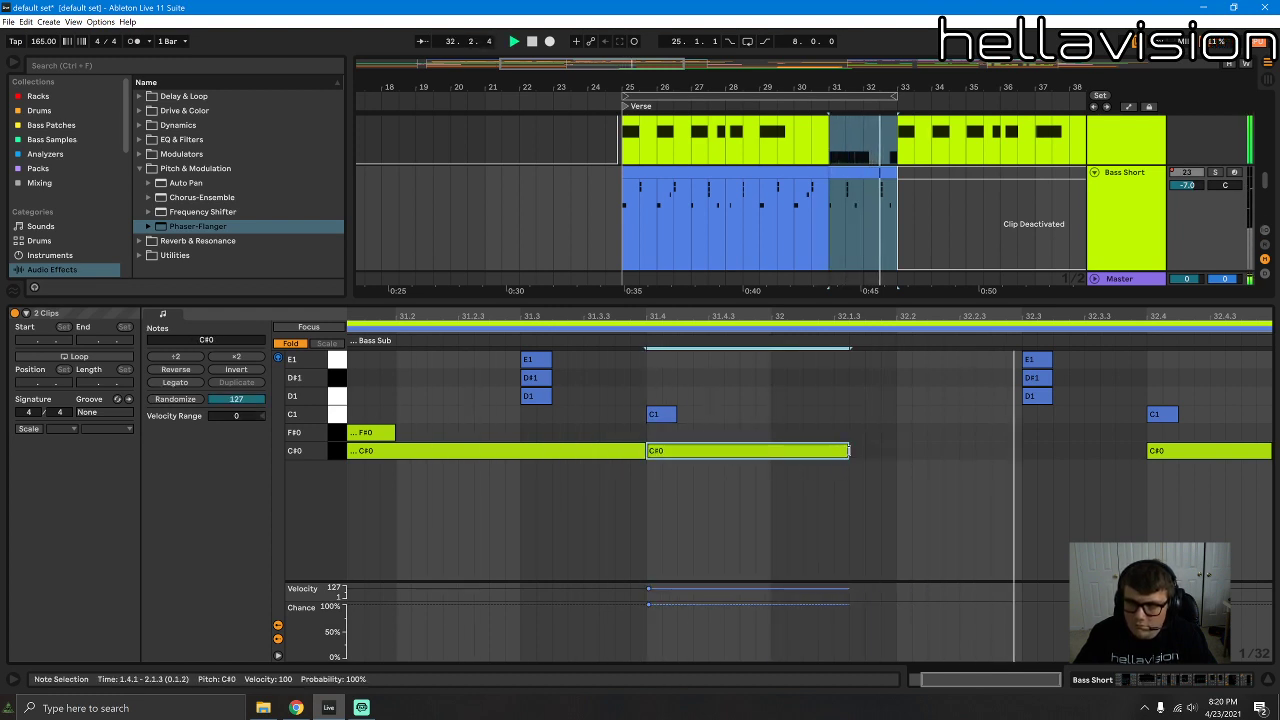
drag(838, 418, 562, 486)
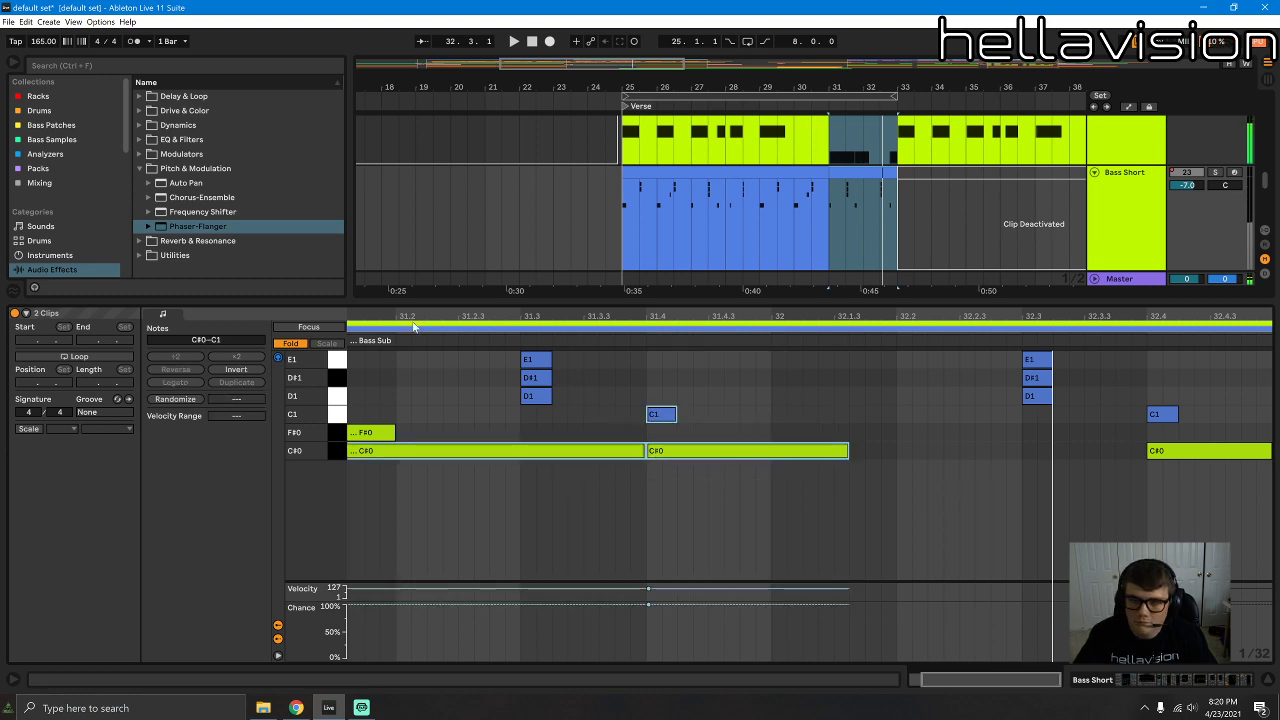
drag(428, 319, 520, 318)
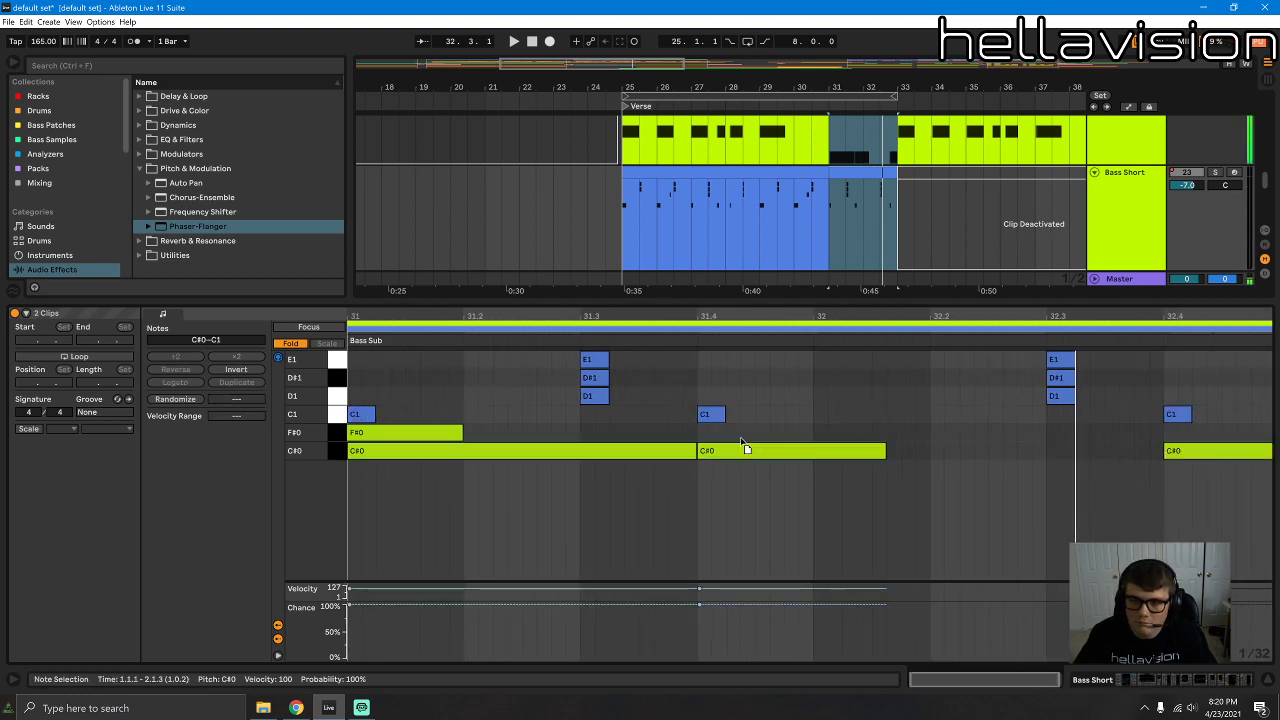
drag(746, 450, 742, 427)
key(ctrl+z)
Step: Open only the Bass Sub clip at bar 31 for note editing and play it from its start
scroll(836, 200, up, 3)
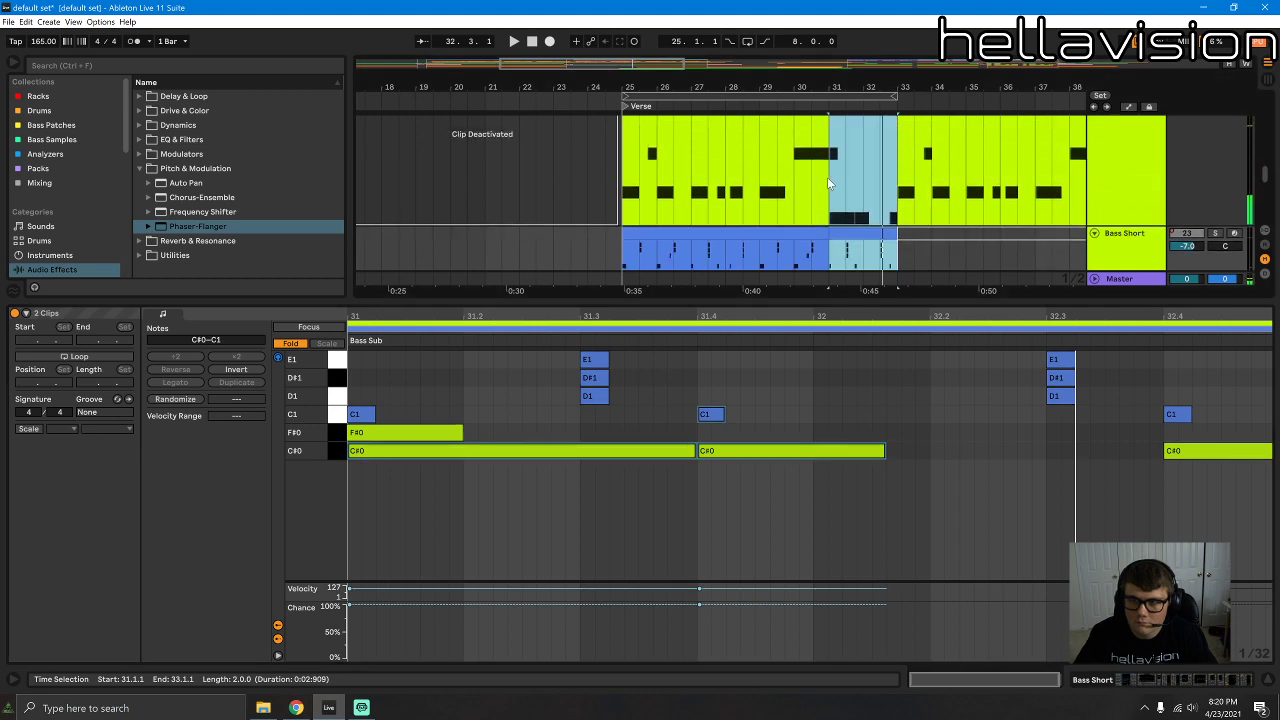
click(828, 178)
scroll(844, 193, up, 2)
scroll(848, 170, up, 4)
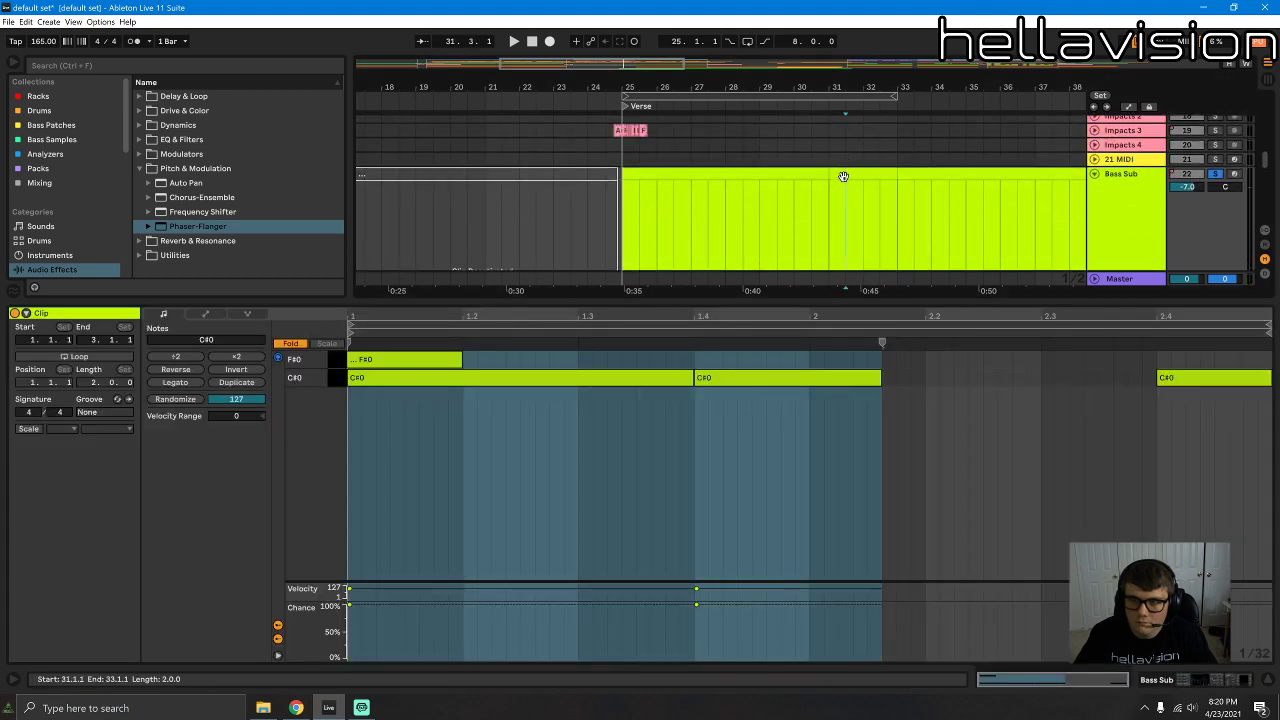
double_click(843, 177)
key(space)
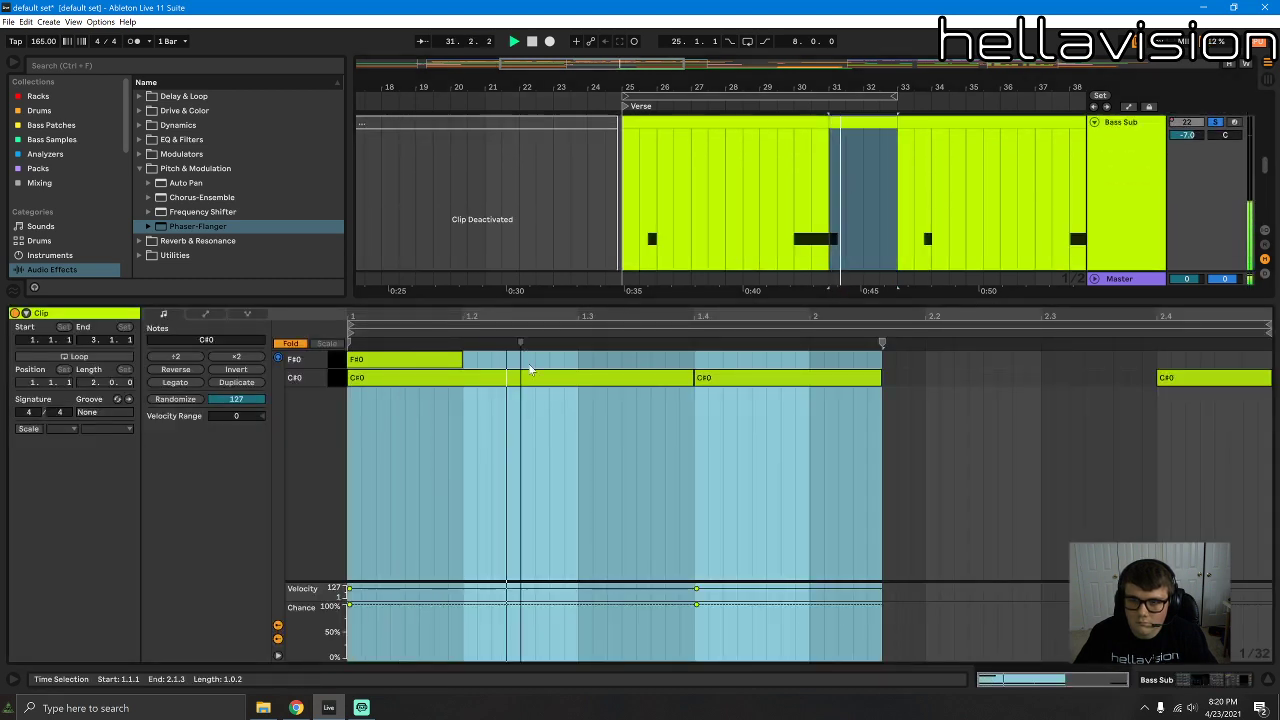
Step: Unfold the note editor to show every key and transpose all C#0 notes up two semitones to D#0
click(290, 344)
click(372, 505)
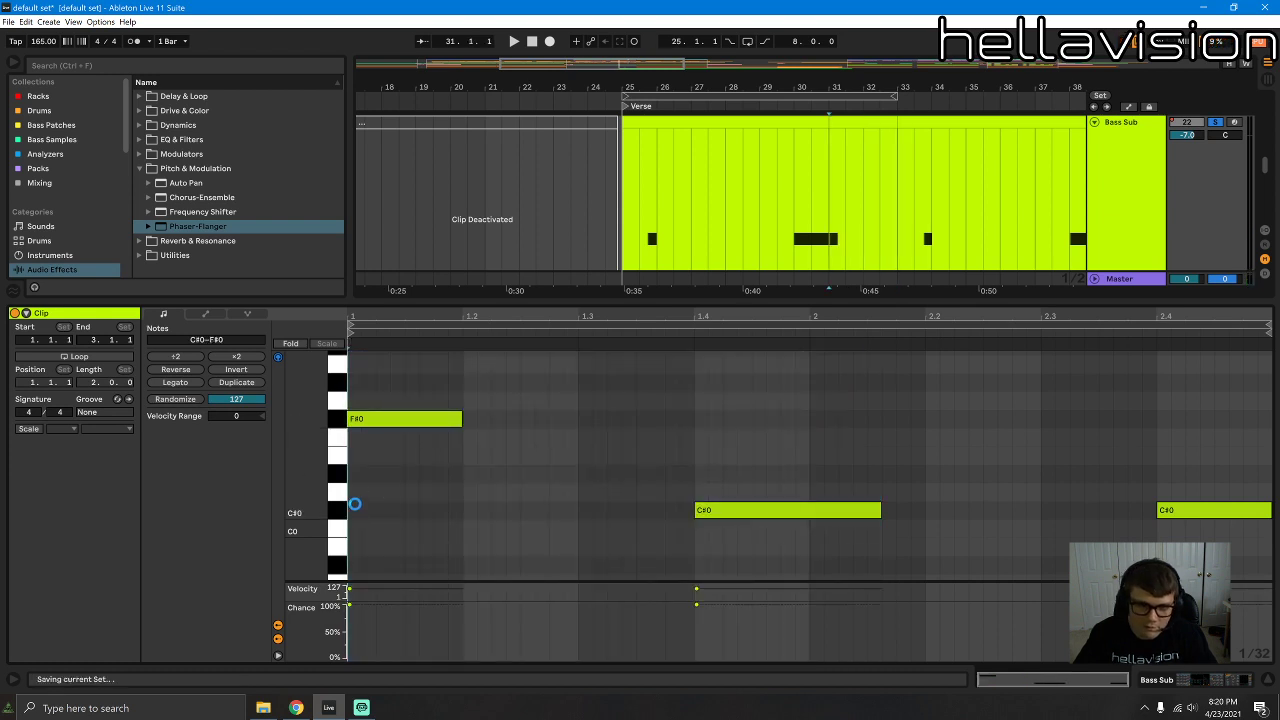
key(ctrl+z)
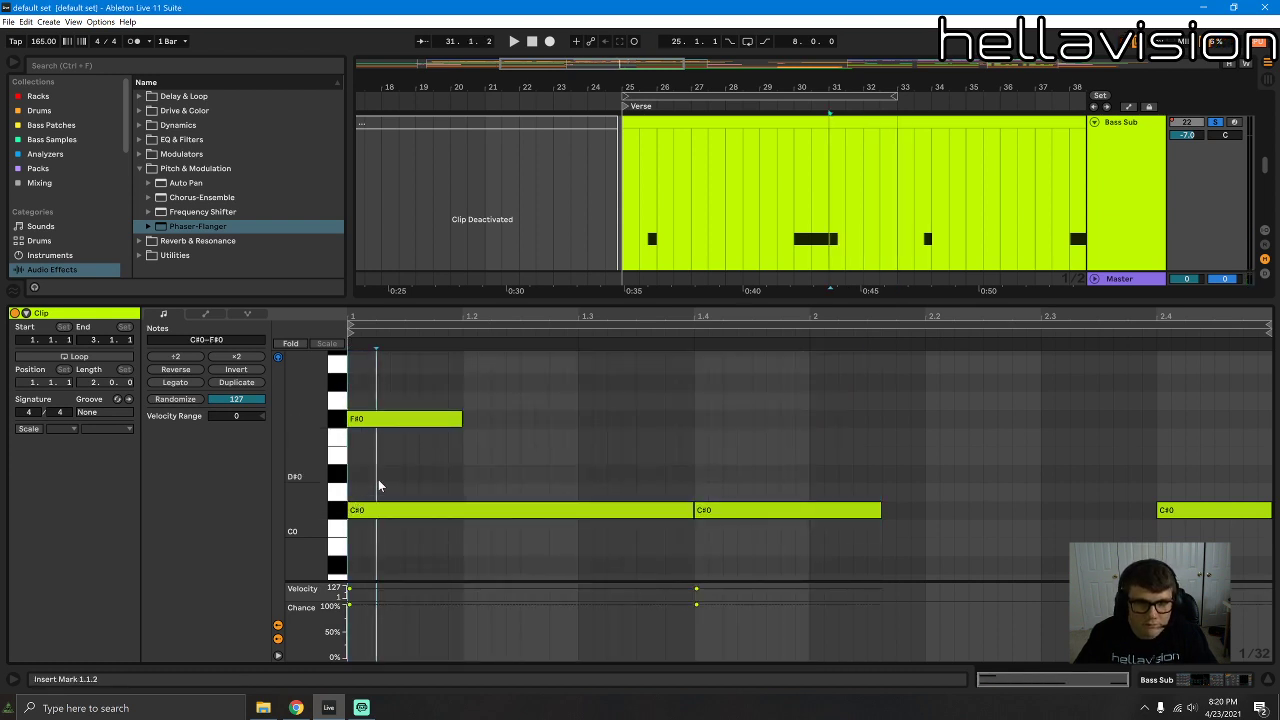
click(333, 512)
key(Up)
key(Up)
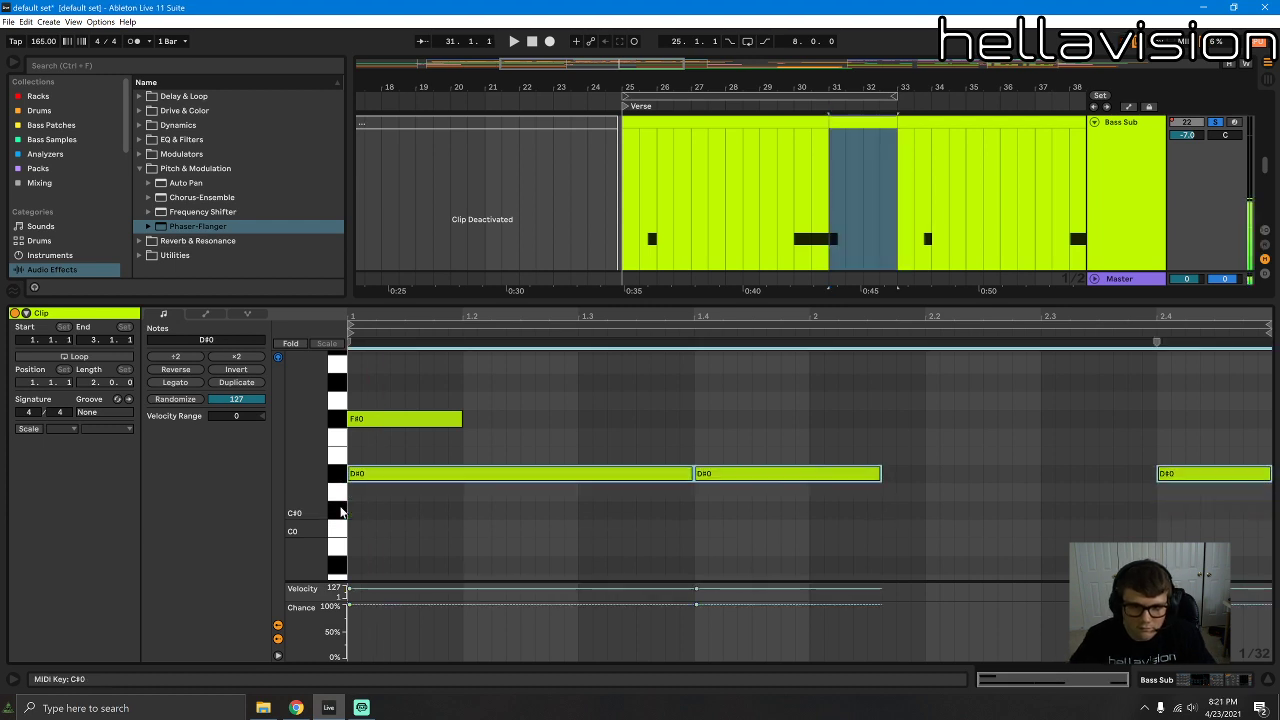
Step: Move the opening F#0 note to D#0 at 2.3 and extend the D#0 note at 1.4 to end at 2.2
drag(418, 420, 1108, 478)
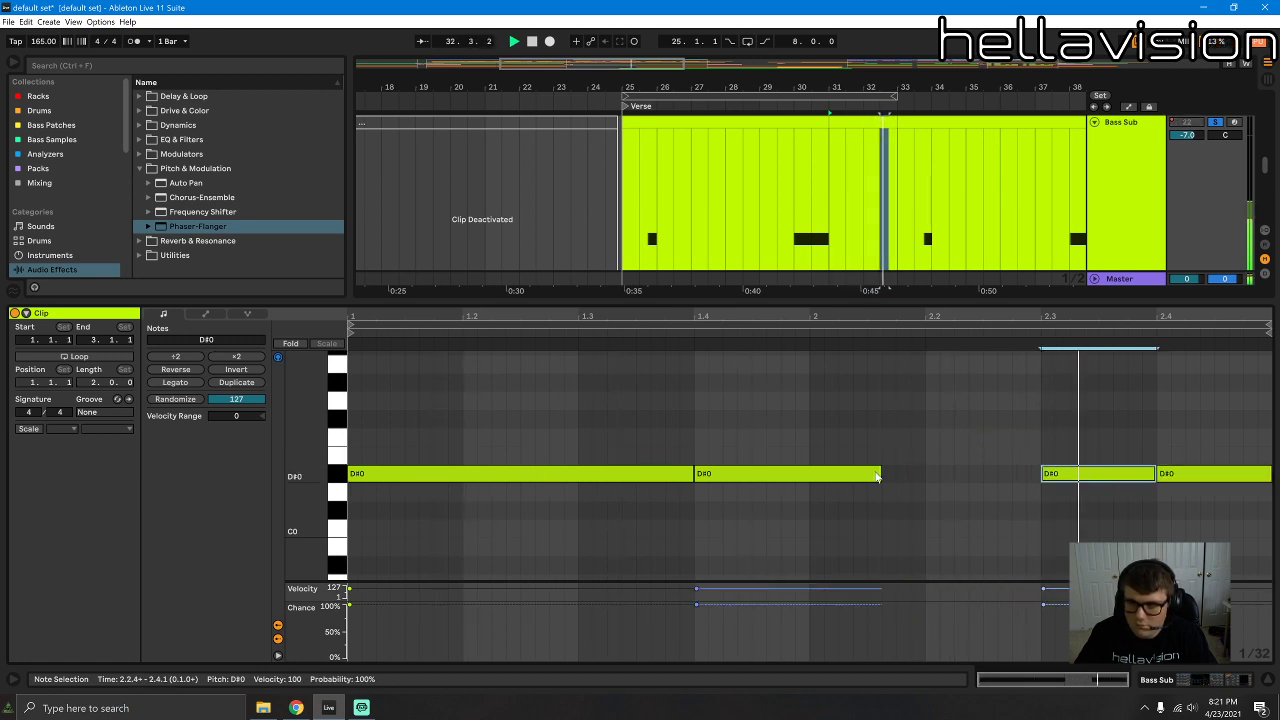
drag(881, 472, 922, 472)
Step: Remove the short D#0 note at 2.3 and restart playback from bar 31
key(b)
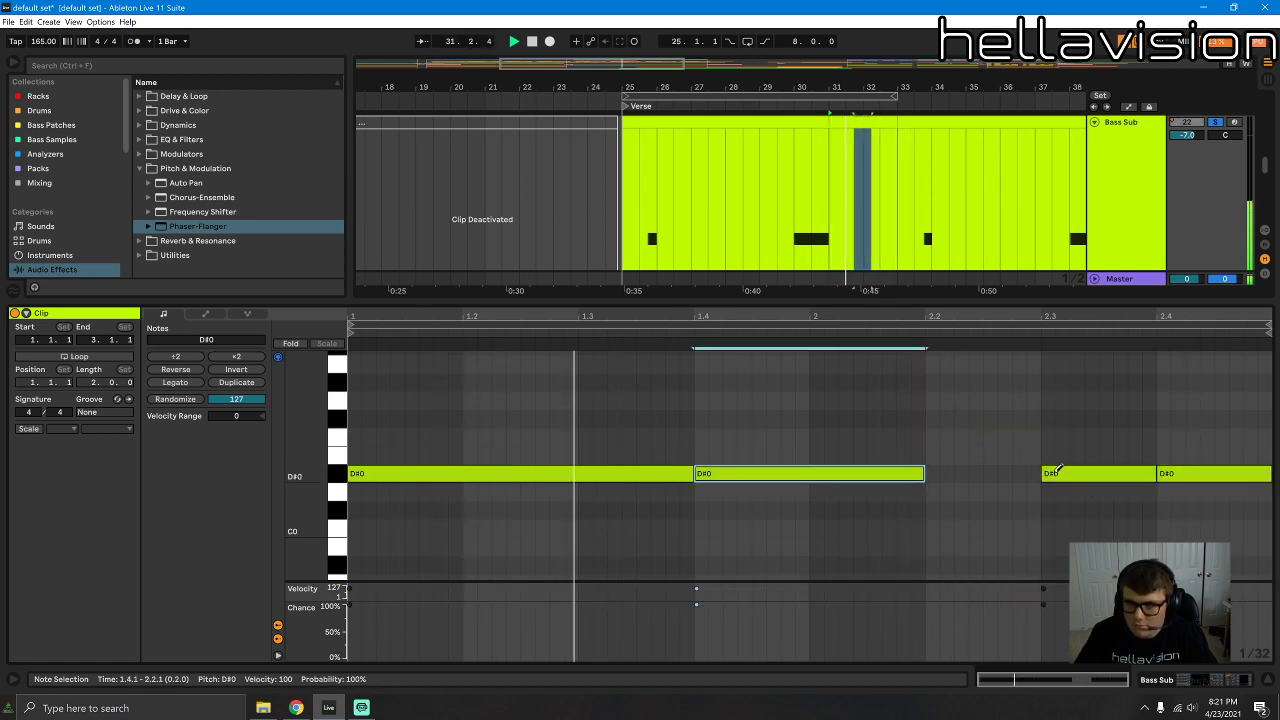
click(1056, 468)
click(1054, 469)
click(1054, 469)
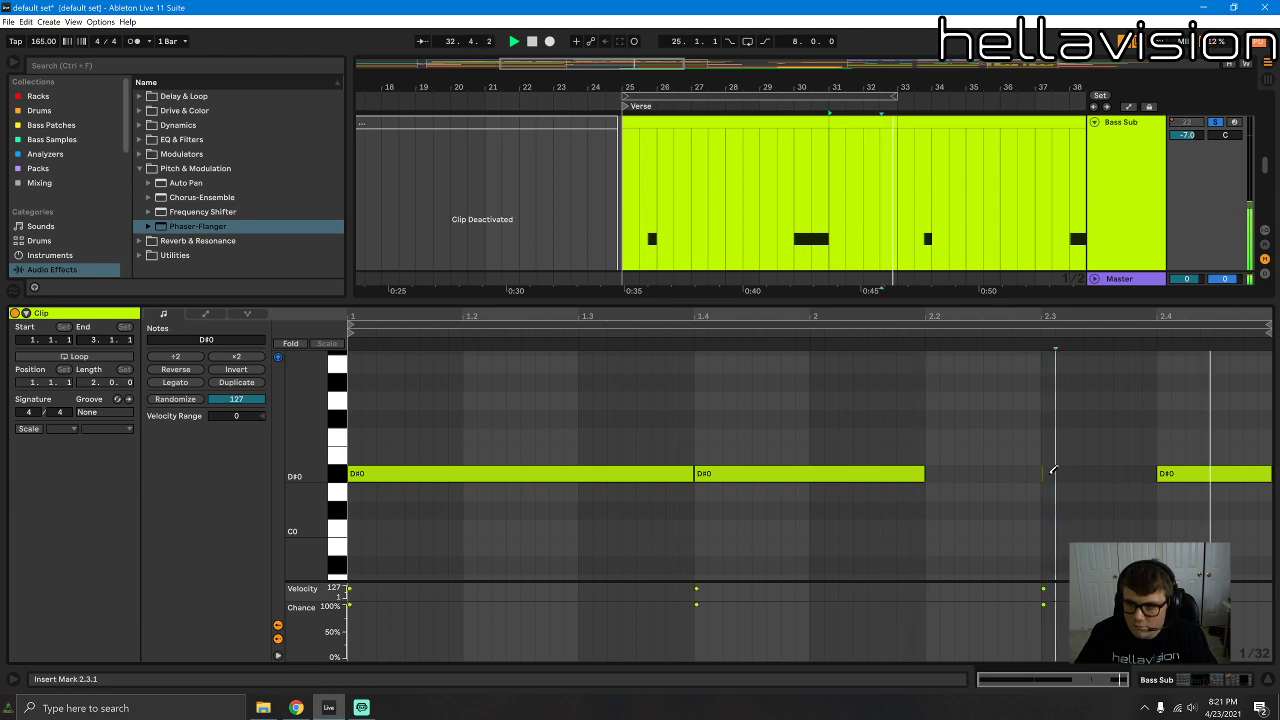
drag(1037, 471, 1045, 471)
key(ctrl+z)
key(space)
key(space)
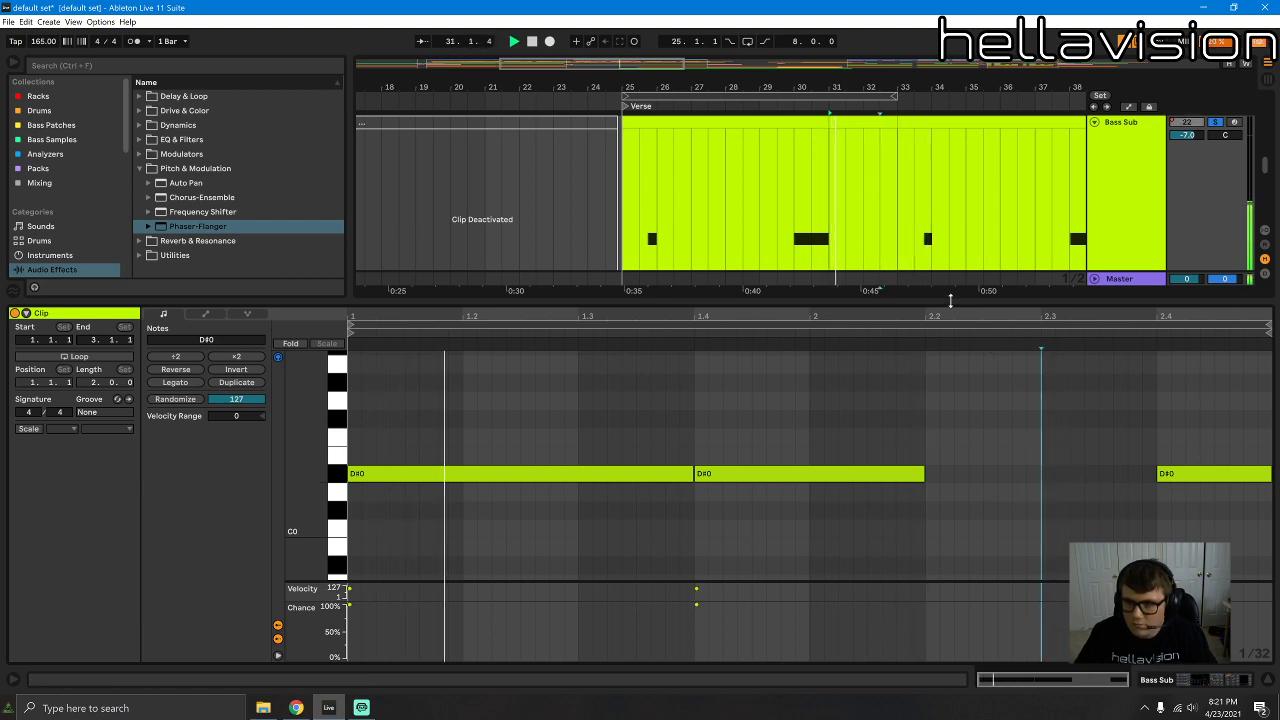
Step: Return to the full arrangement, loop the Verse from bar 25 to 33, and collapse all tracks
double_click(951, 300)
scroll(893, 263, up, 1)
scroll(890, 258, up, 2)
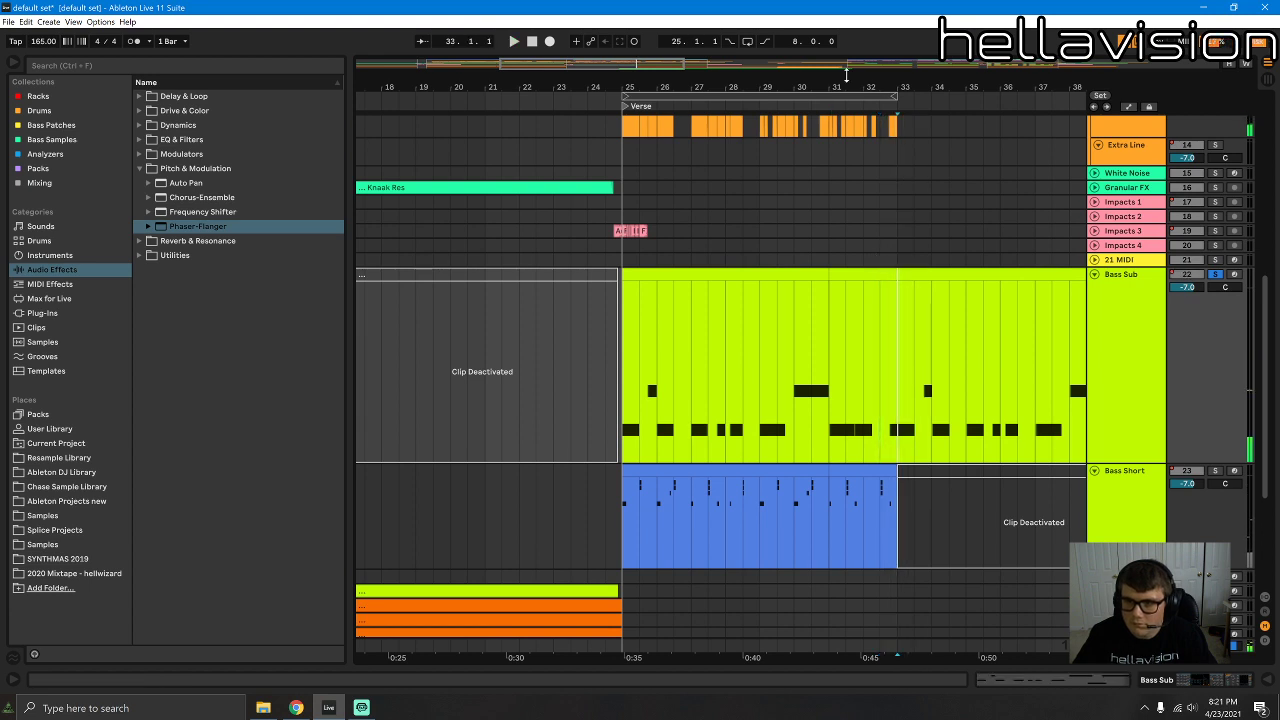
right_click(813, 103)
click(834, 107)
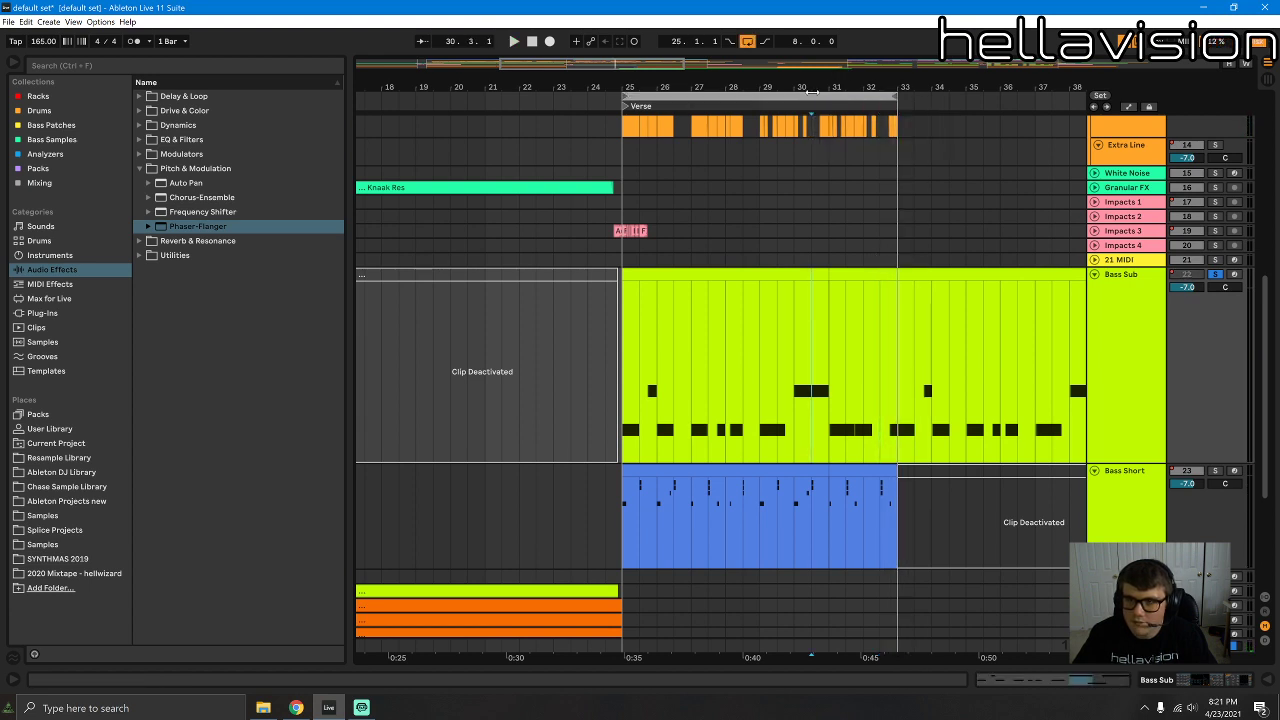
alt+click(1094, 275)
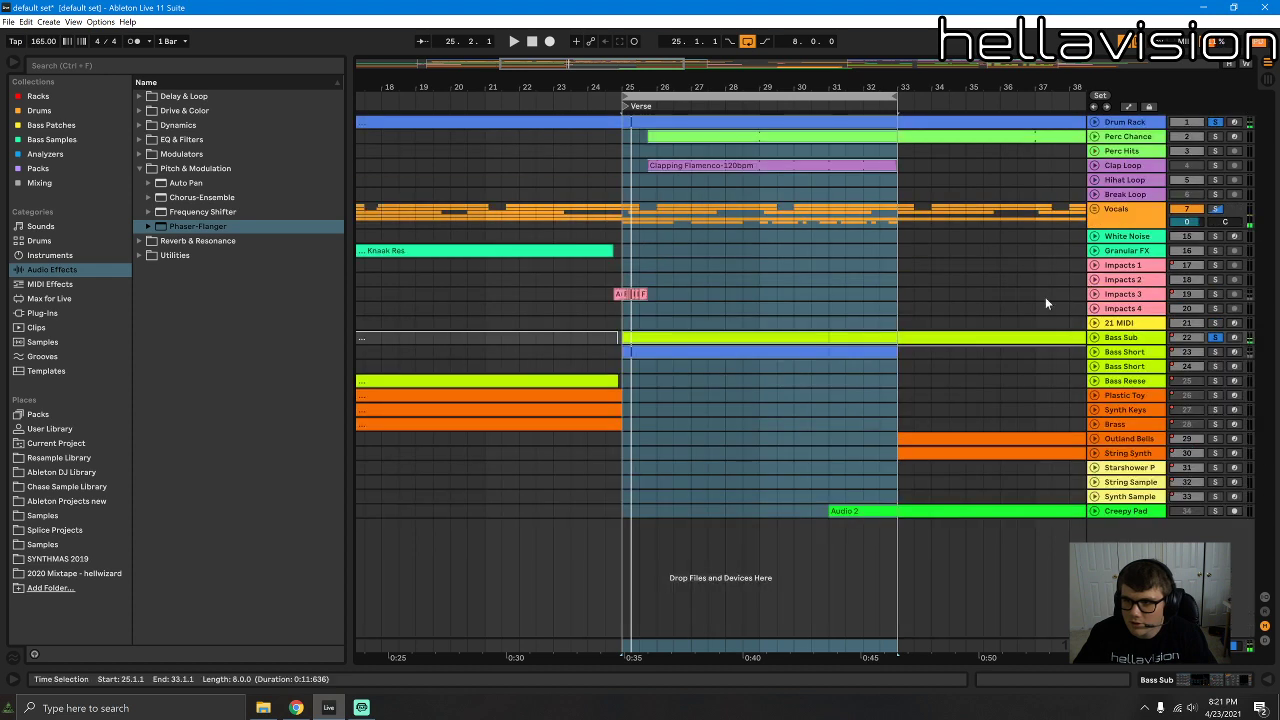
Step: Select the Clapping Flamenco-120bpm clip, solo the Clap Loop track, and play from the clip's start
click(724, 208)
click(709, 165)
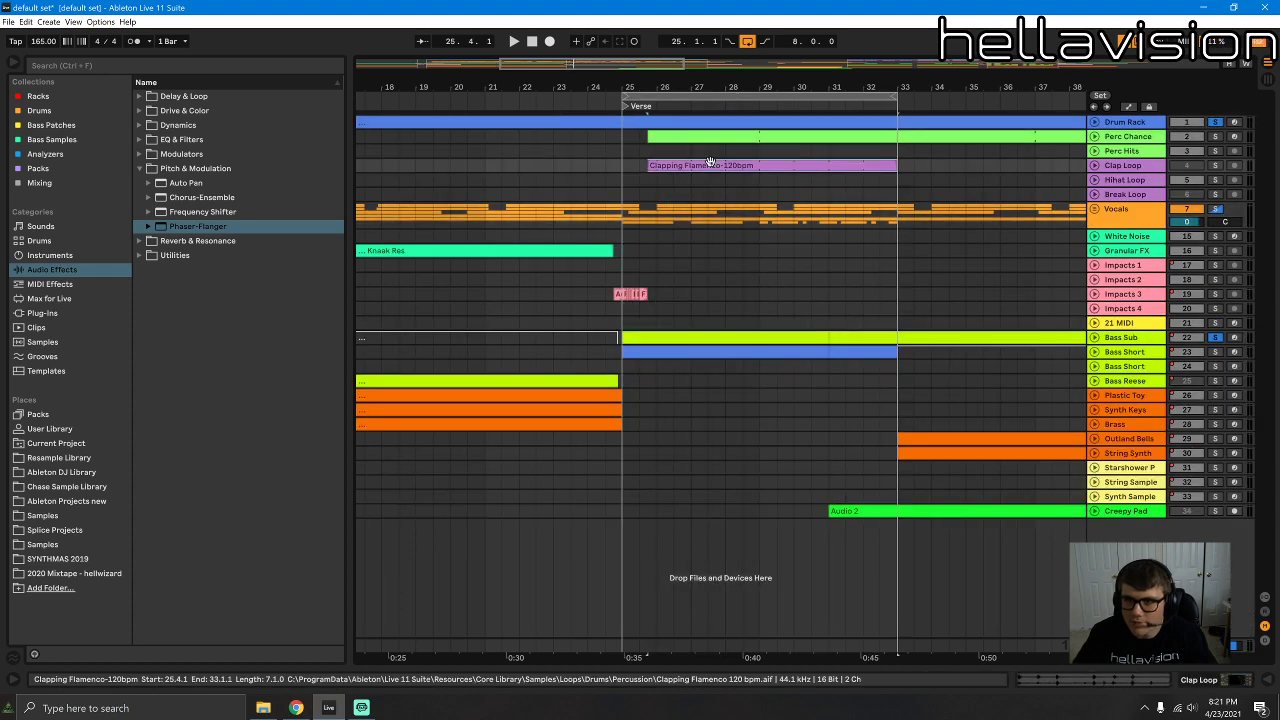
key(space)
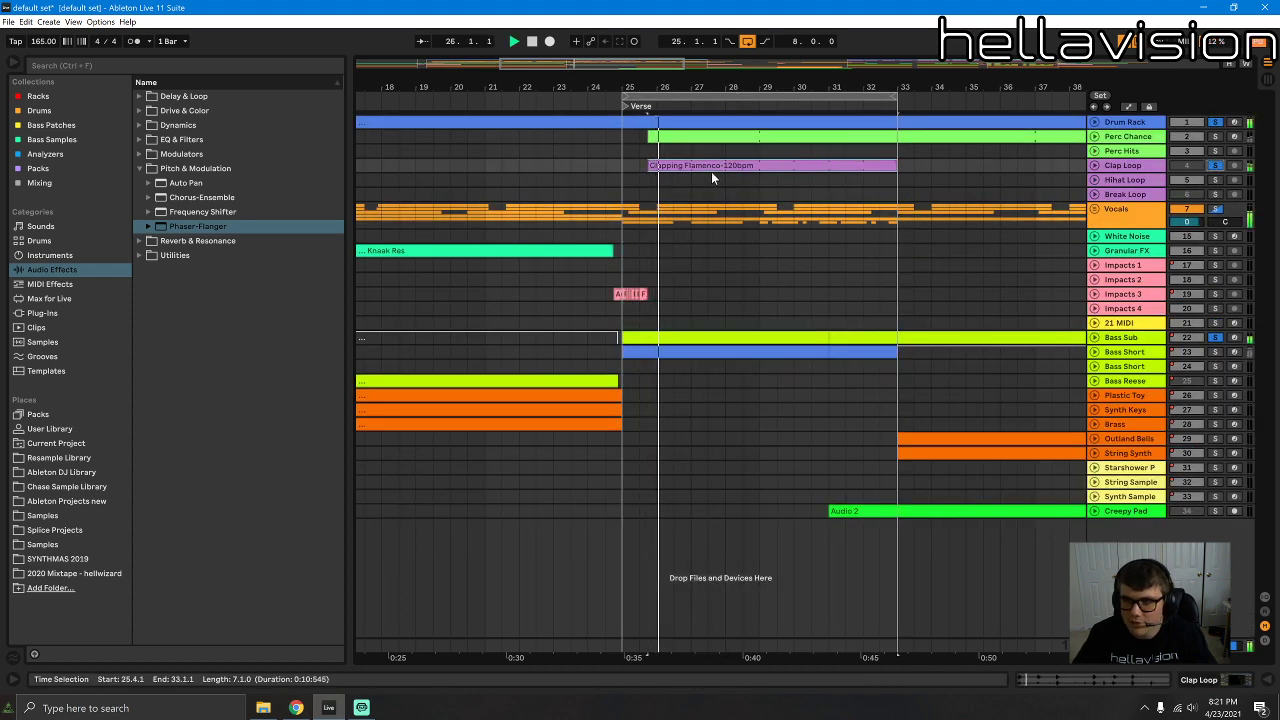
Step: Open the Clapping Flamenco-120bpm clip and try lowering its transposition during playback
double_click(711, 168)
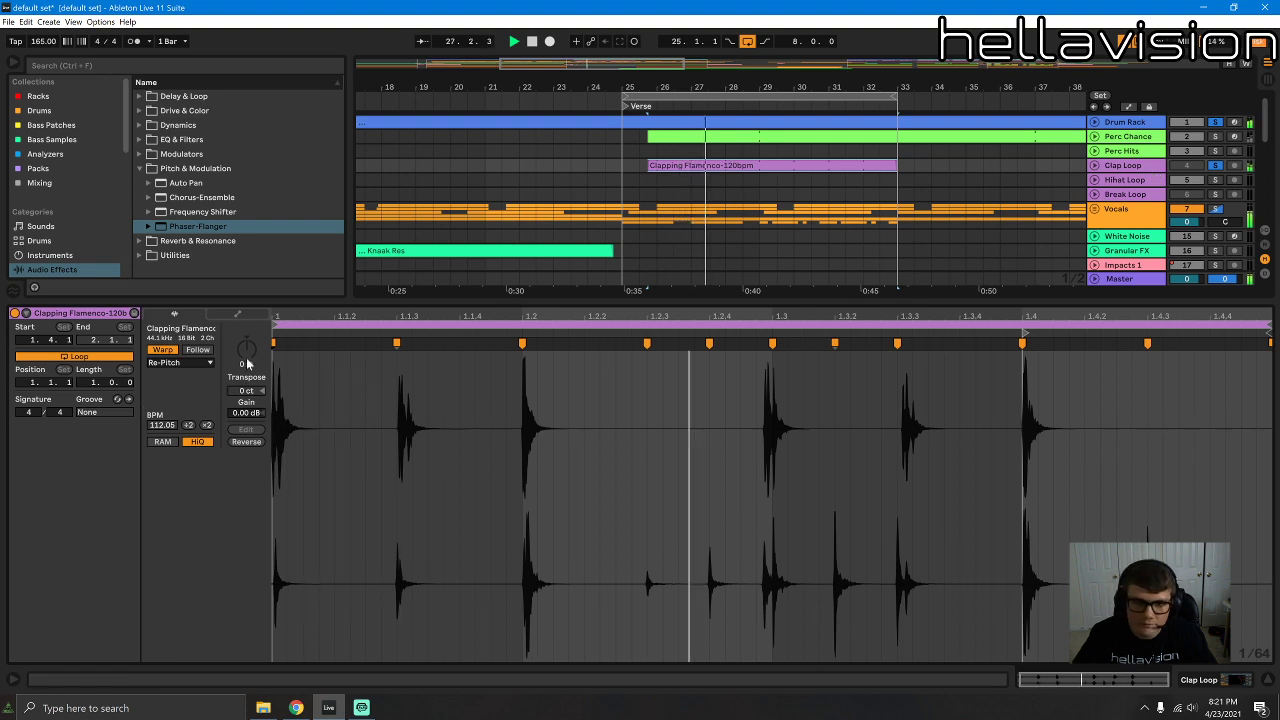
drag(247, 358, 247, 386)
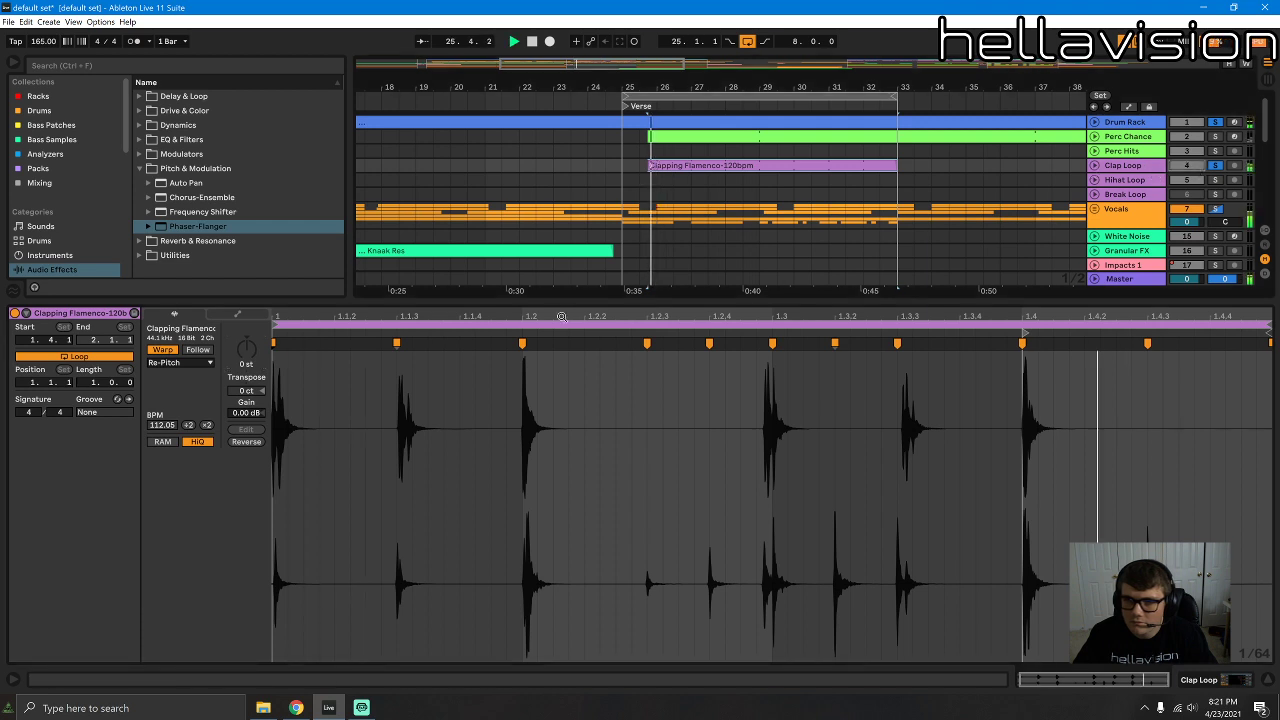
key(space)
Step: Hide the clip details and replay the clap loop with the Vocals track muted
drag(897, 303, 910, 640)
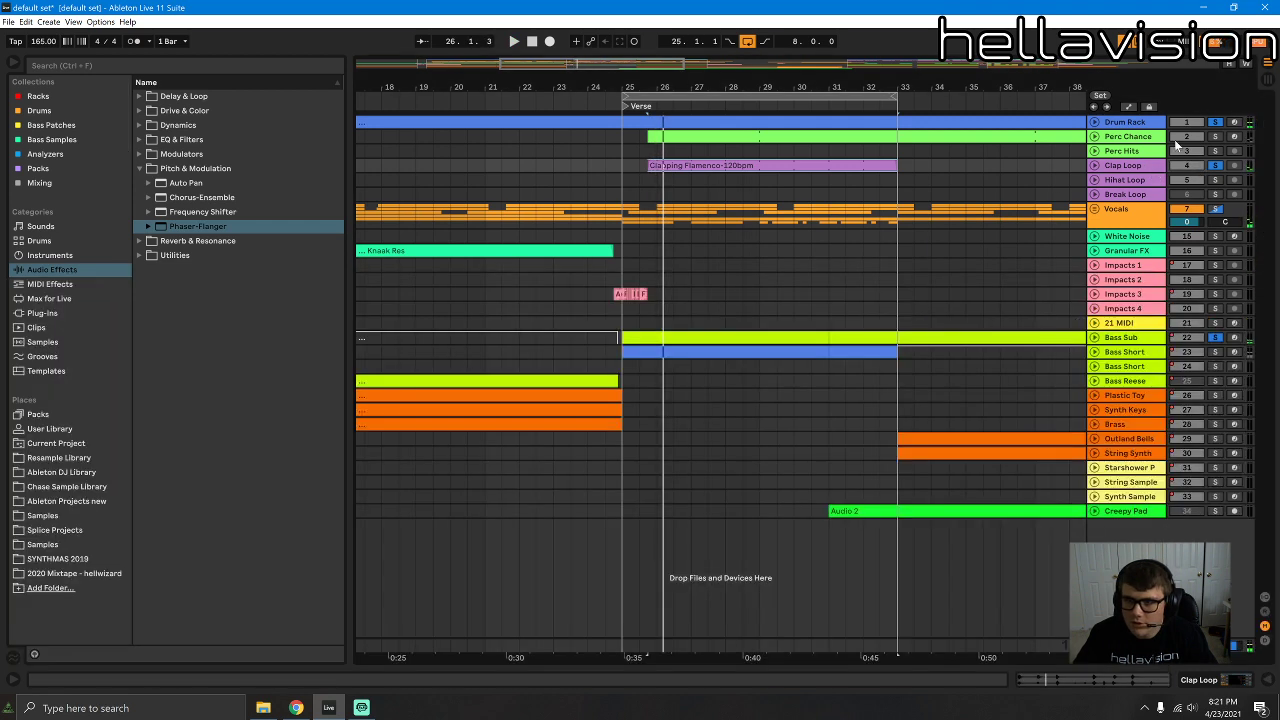
key(space)
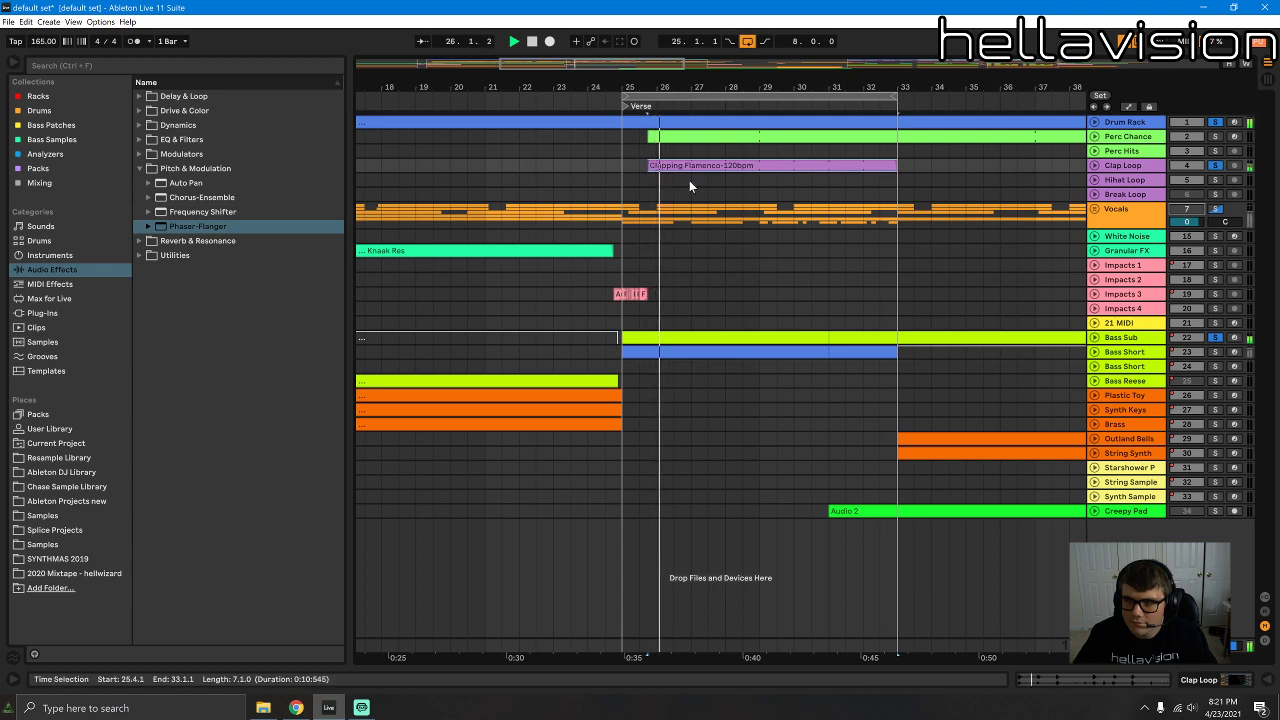
Step: Unfold the Clap Loop track and show its device chain
click(1127, 167)
drag(1149, 172, 1187, 166)
double_click(1110, 170)
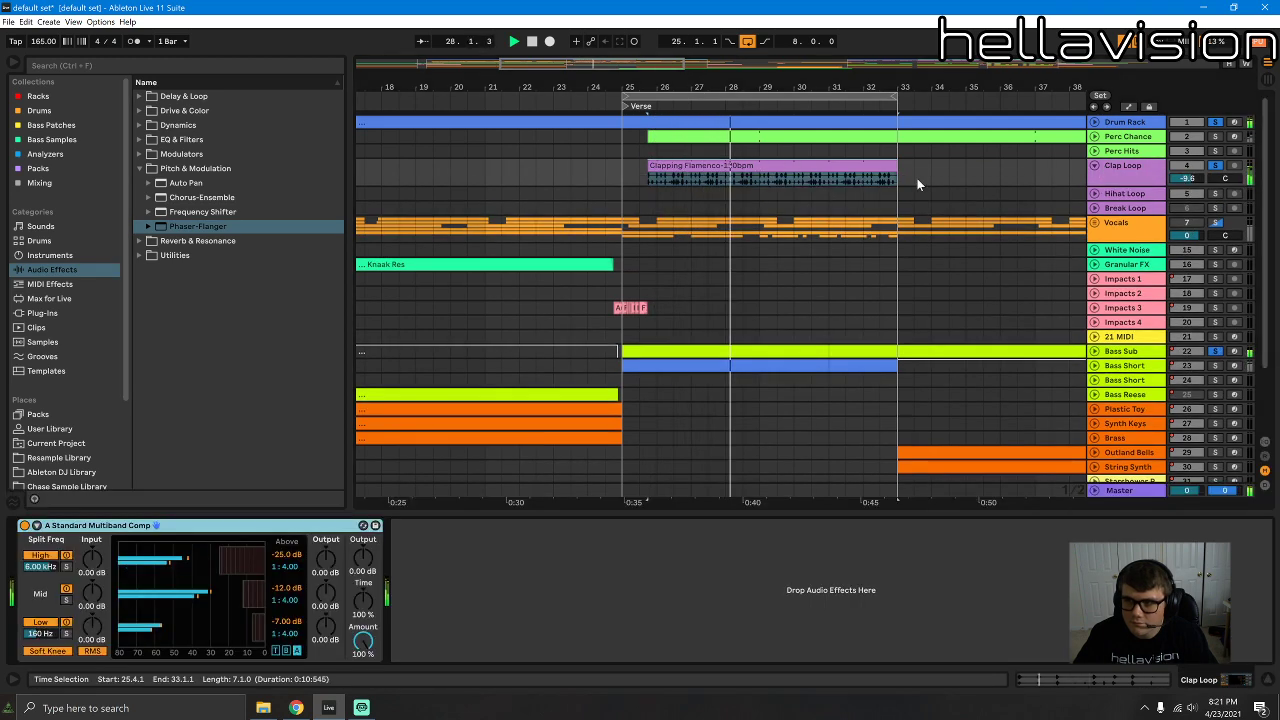
Step: Transpose the Clapping Flamenco-120bpm clip up to 29 st, set its warp mode to Complex Pro, and hide the clip details
double_click(737, 182)
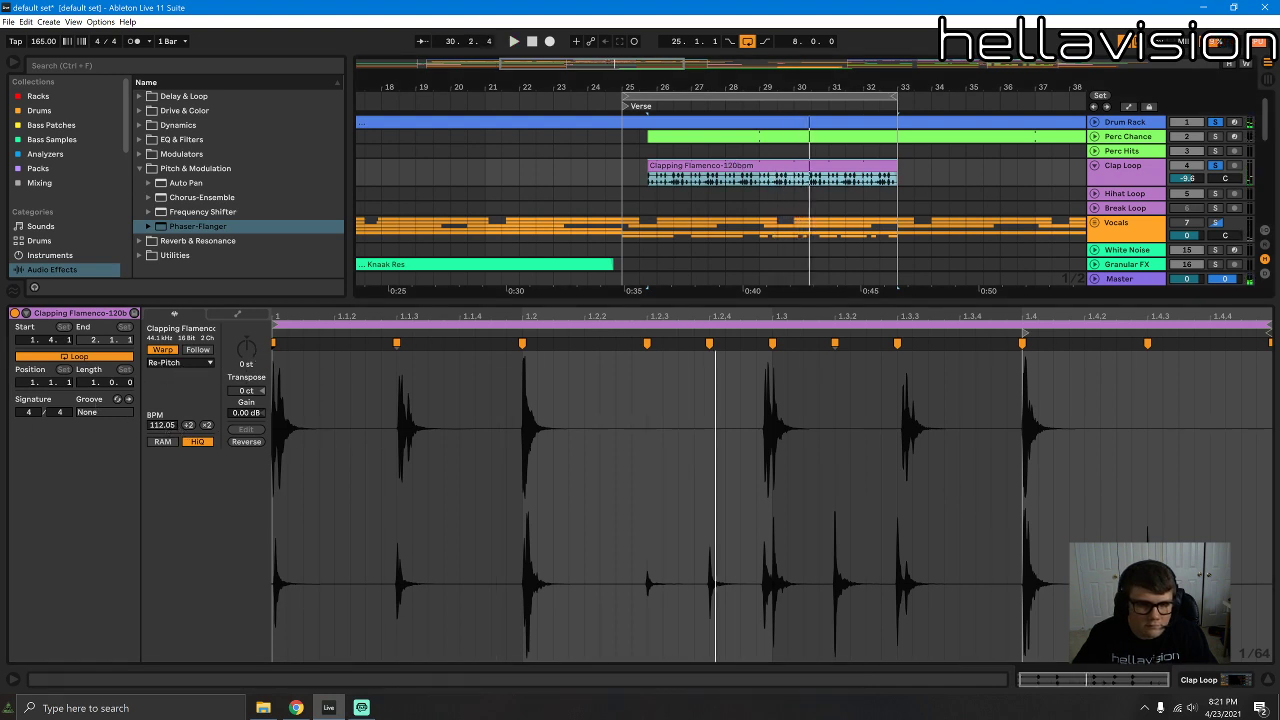
drag(247, 349, 247, 319)
key(space)
click(208, 364)
click(146, 430)
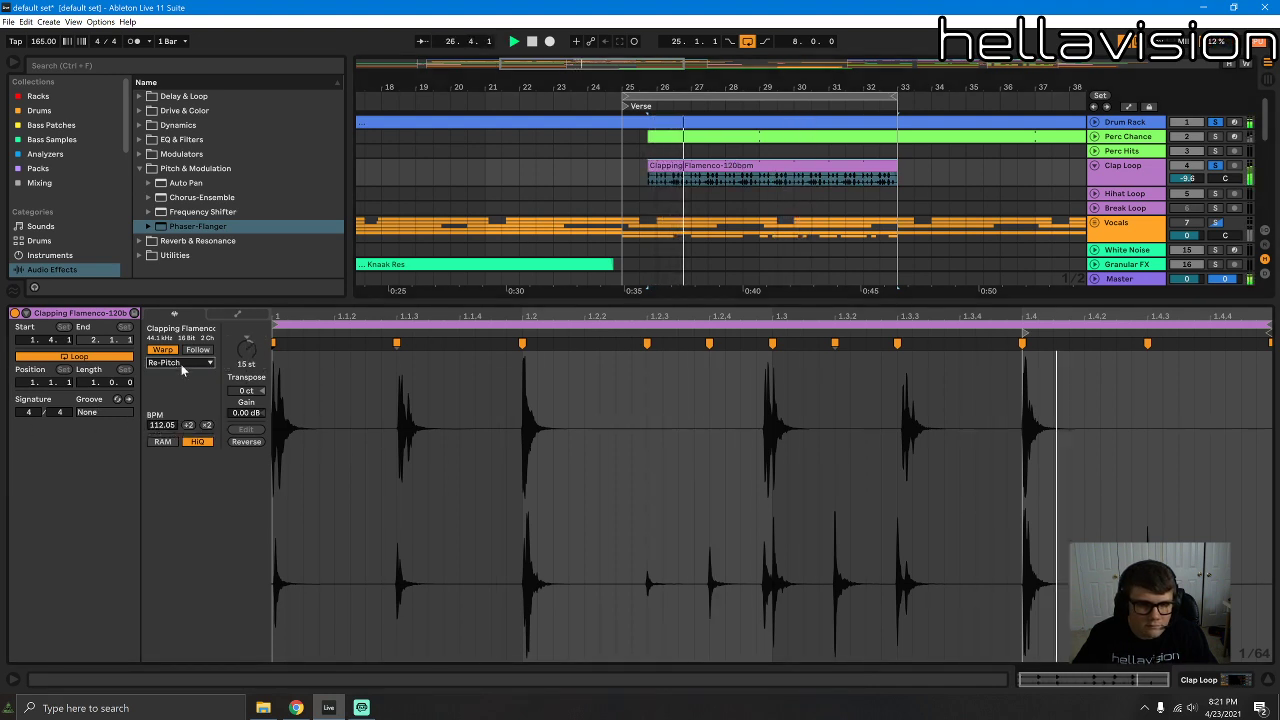
click(181, 364)
click(165, 433)
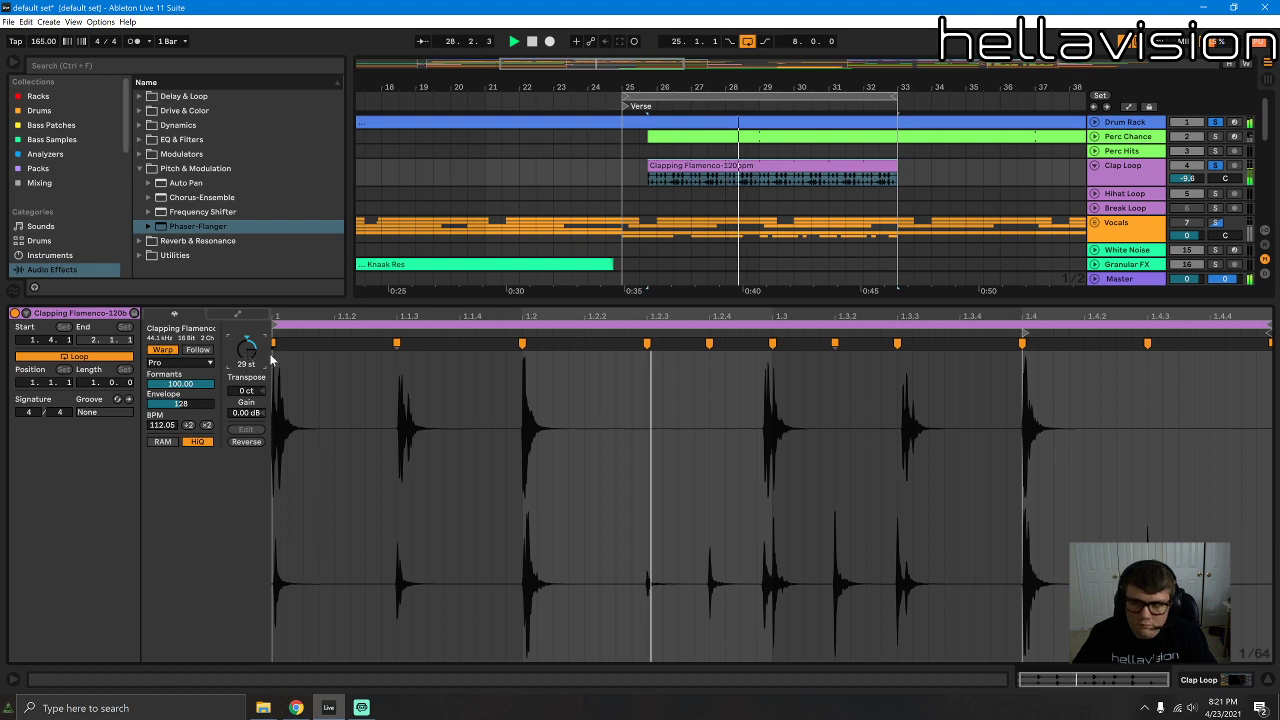
key(shift+Tab)
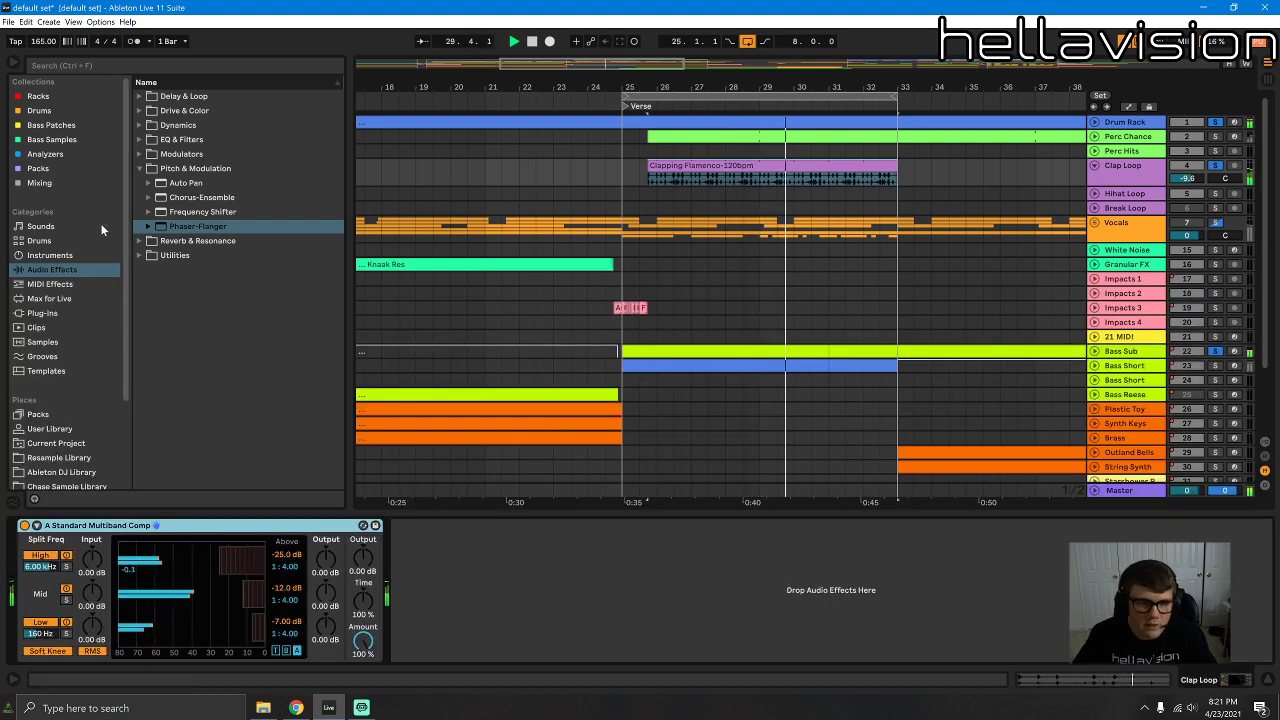
click(140, 168)
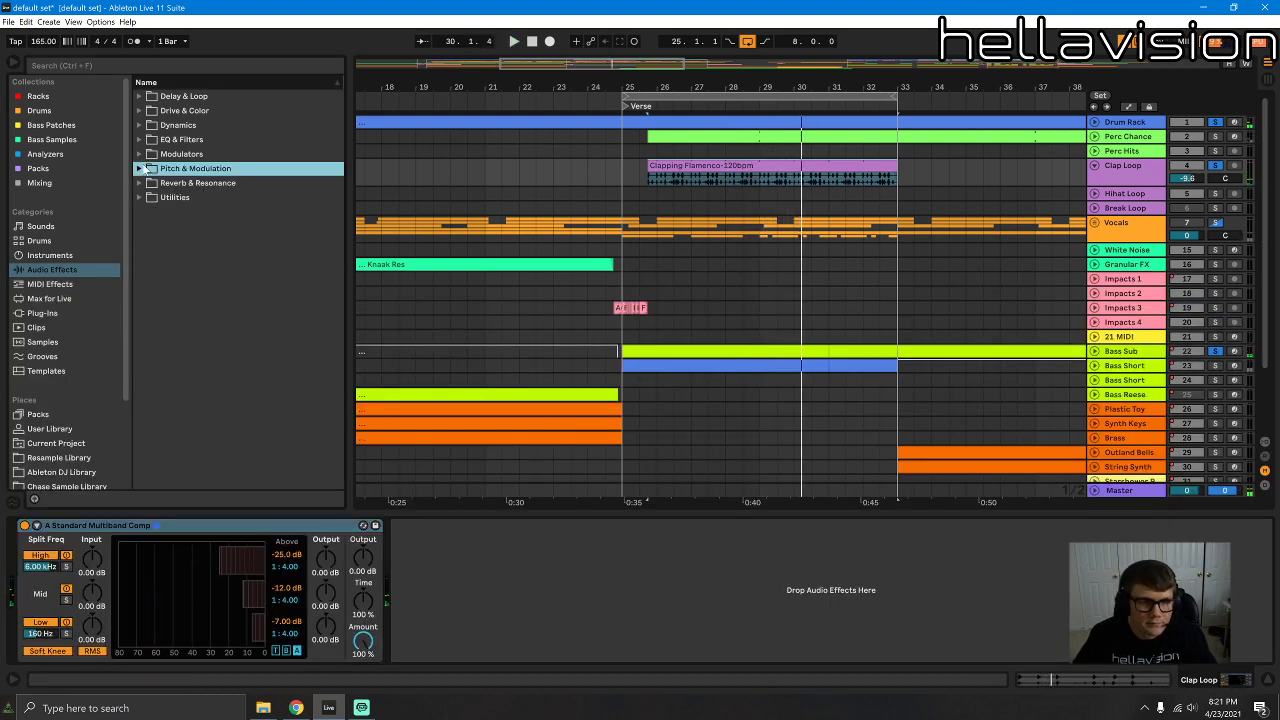
click(140, 169)
double_click(190, 212)
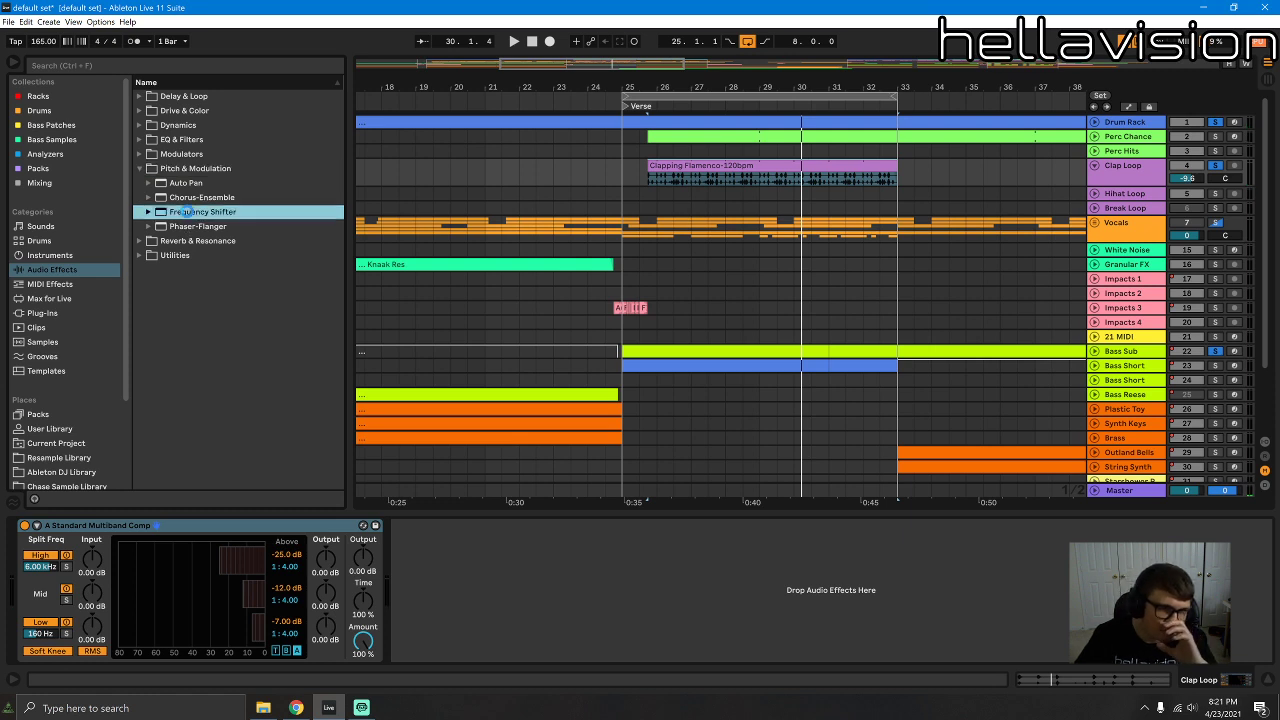
click(464, 528)
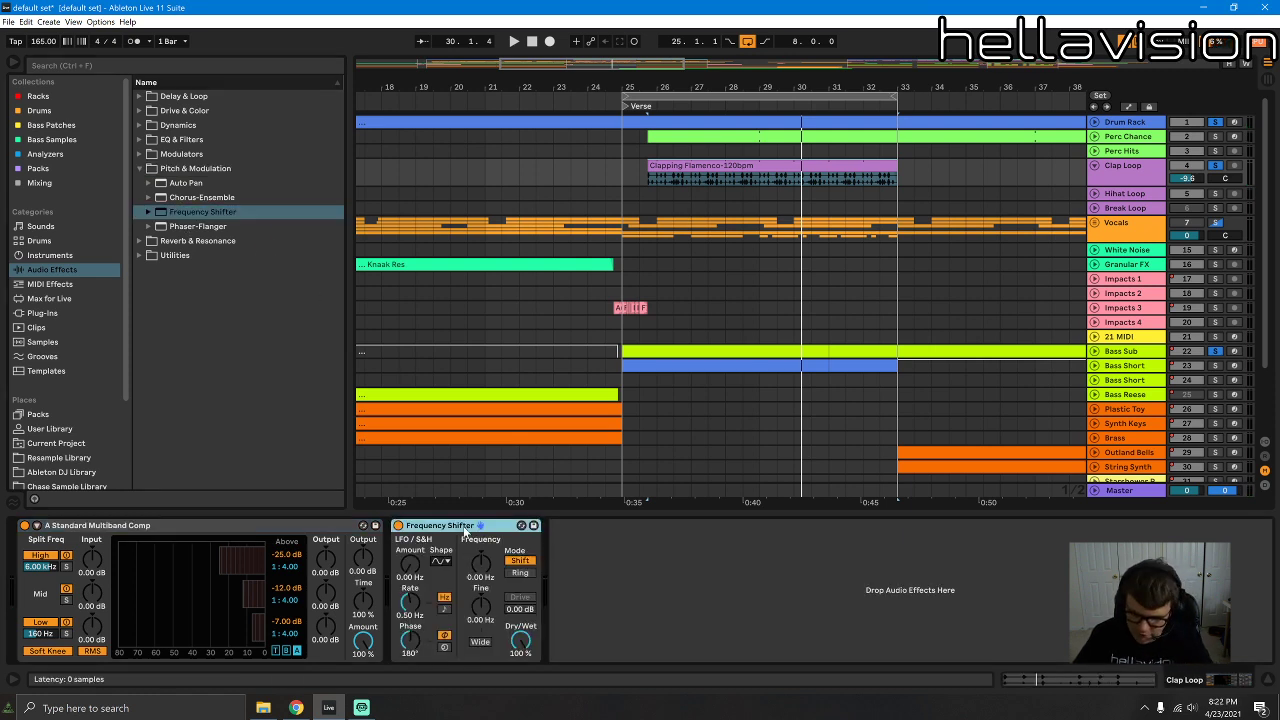
key(Delete)
Step: Add a Phaser-Flanger to Clap Loop in Doubler mode with output -6.6 dB, warmth 60%, feedback 35% and dry/wet 57%
click(193, 227)
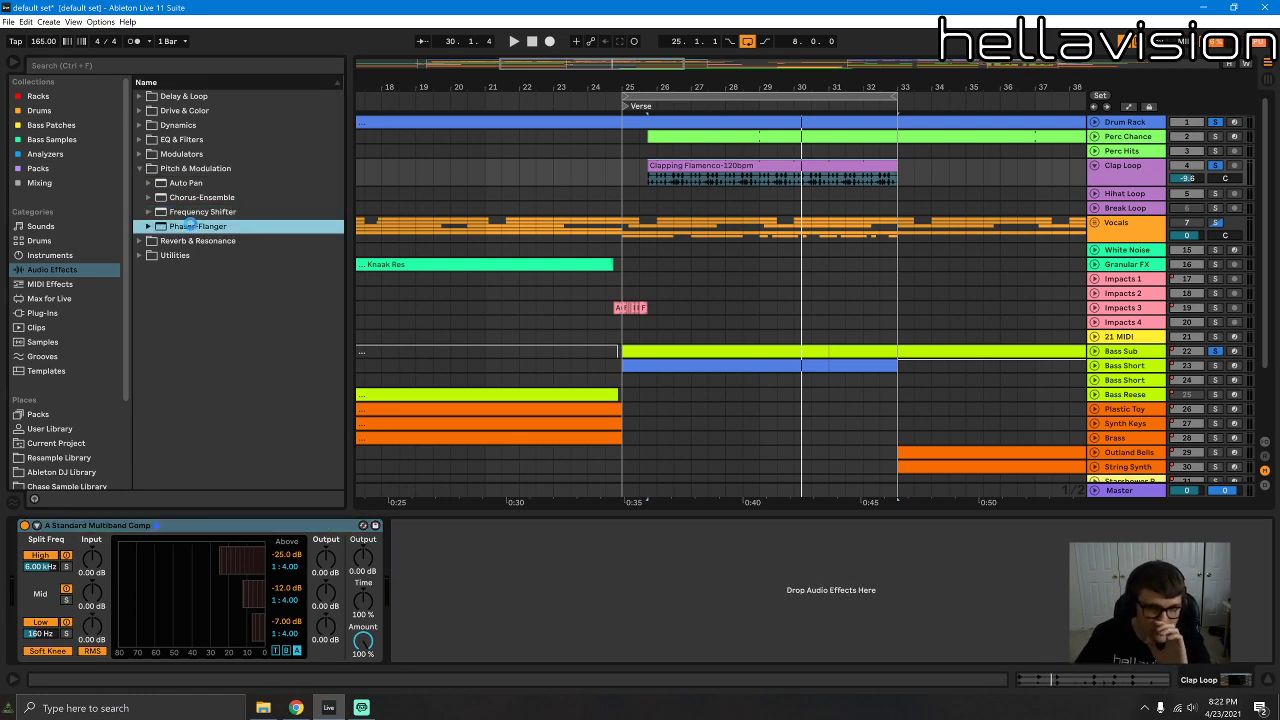
double_click(190, 226)
key(space)
click(525, 584)
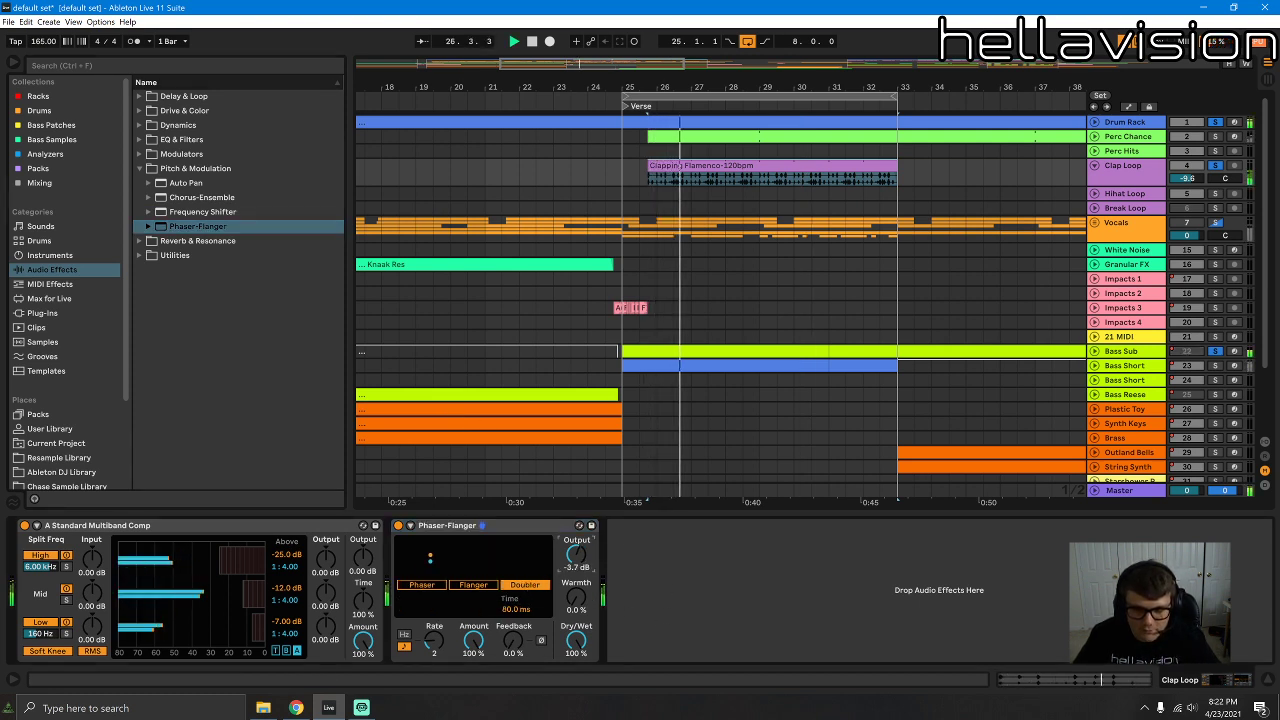
drag(577, 555, 511, 615)
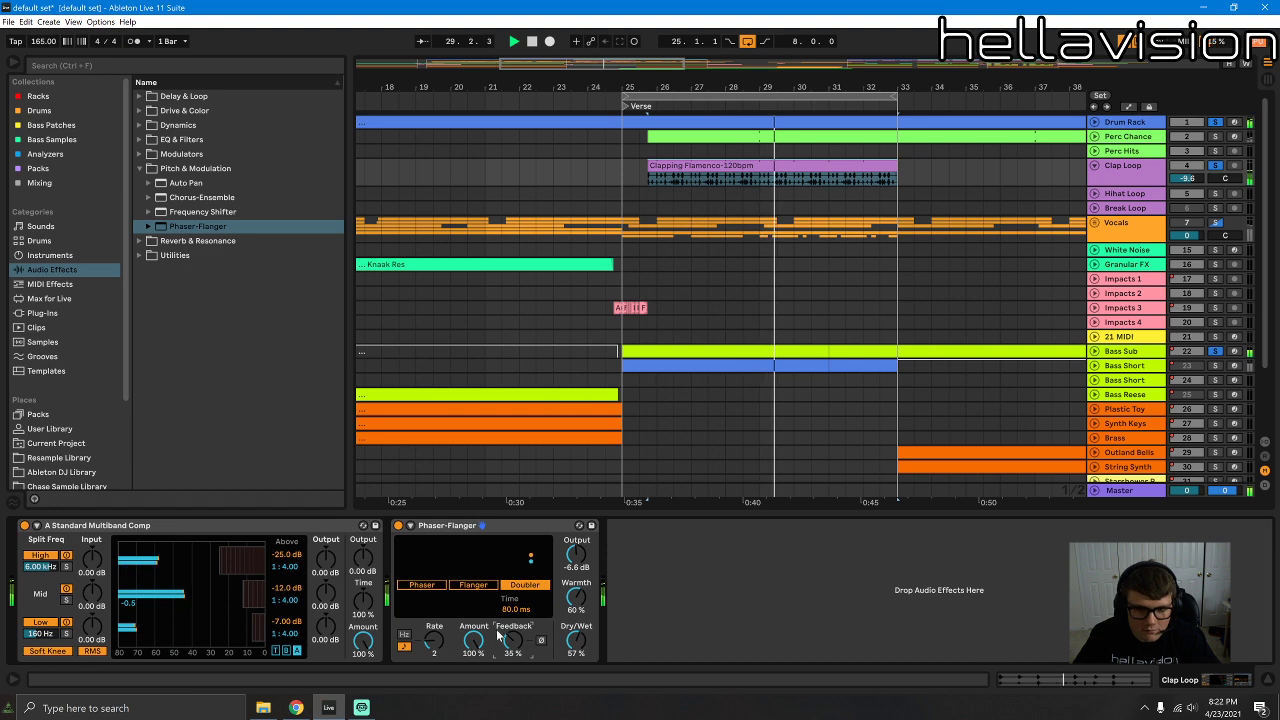
Step: Add a Saturator after the Phaser-Flanger on Clap Loop and raise its drive to 11.4 dB during playback
click(54, 286)
click(52, 271)
click(138, 168)
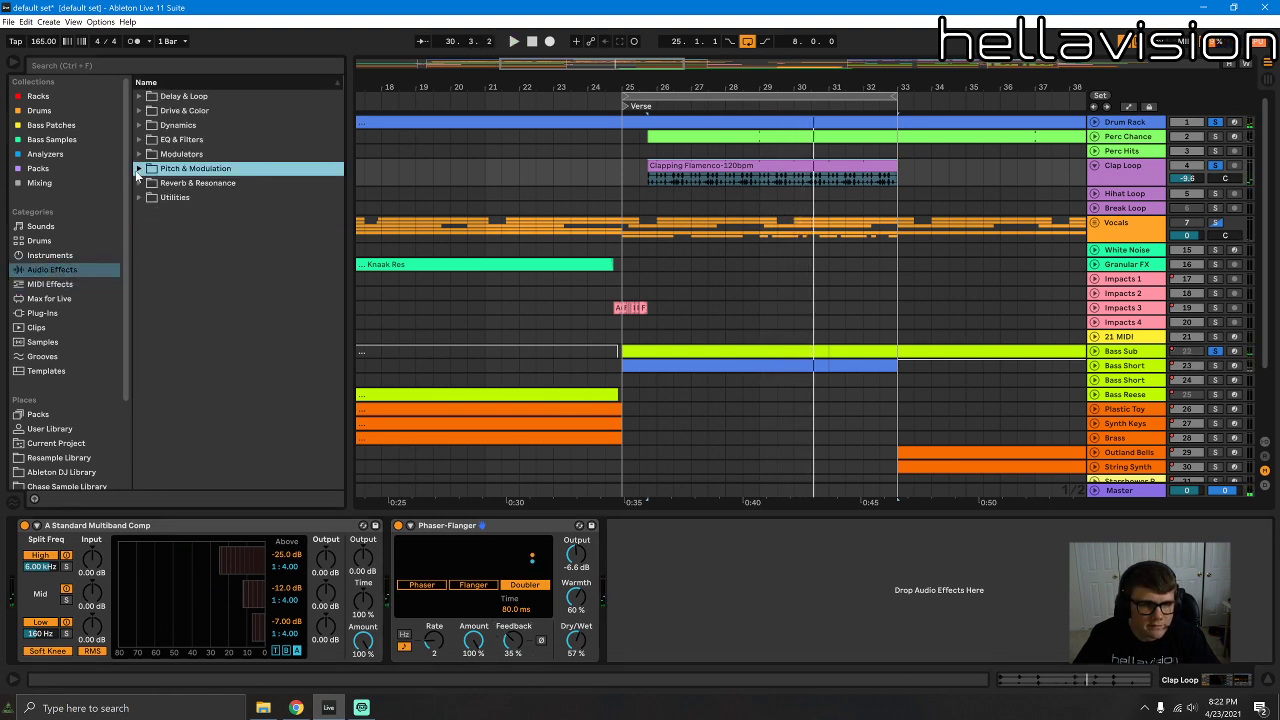
click(52, 297)
click(44, 270)
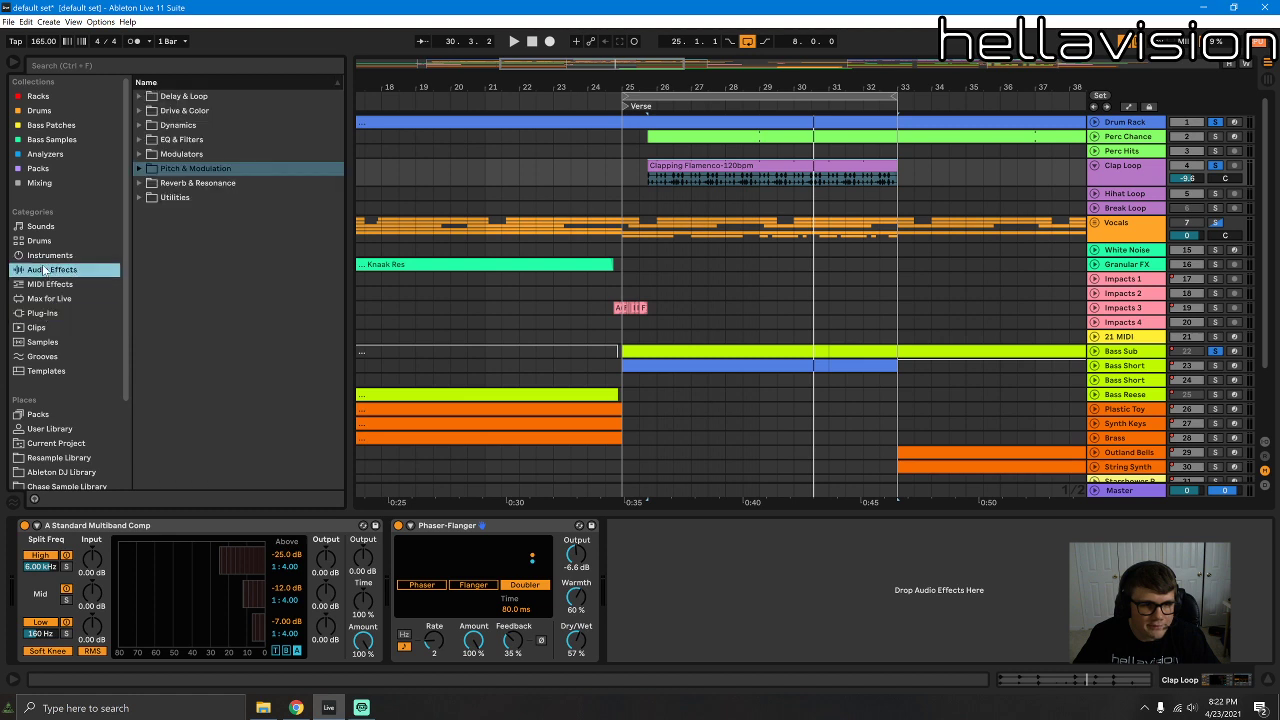
click(139, 111)
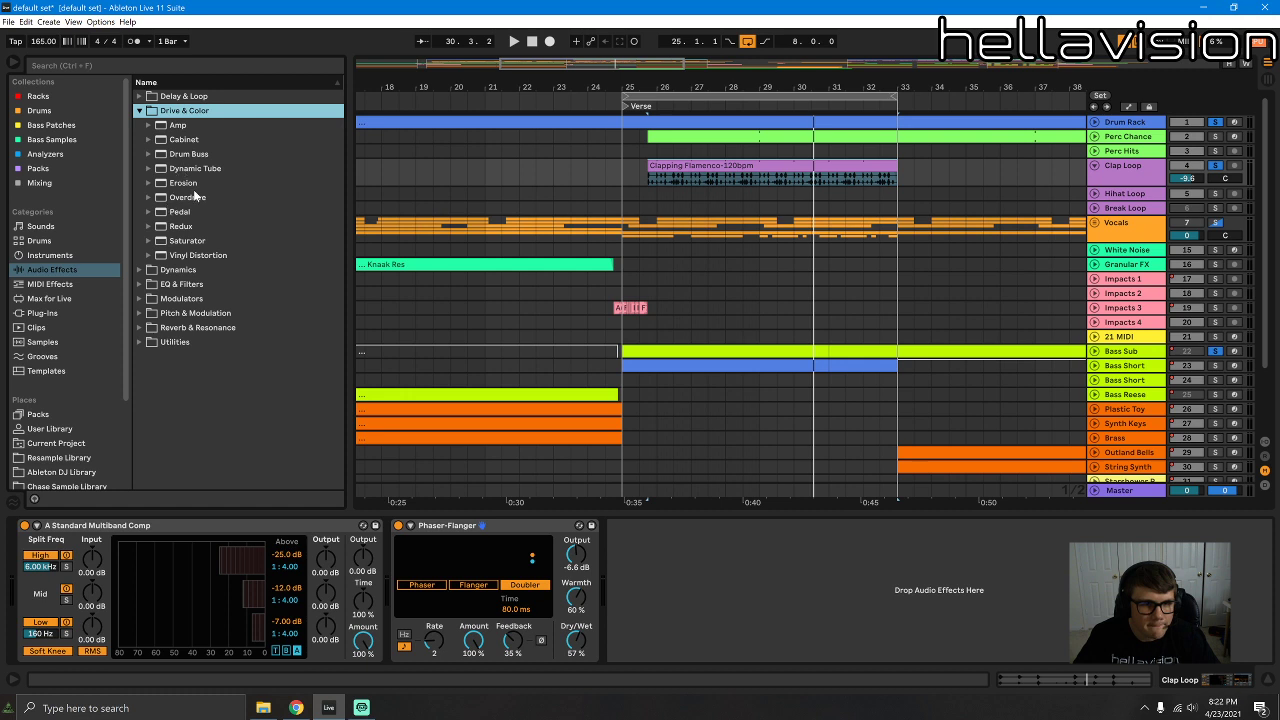
click(183, 243)
drag(481, 399, 626, 568)
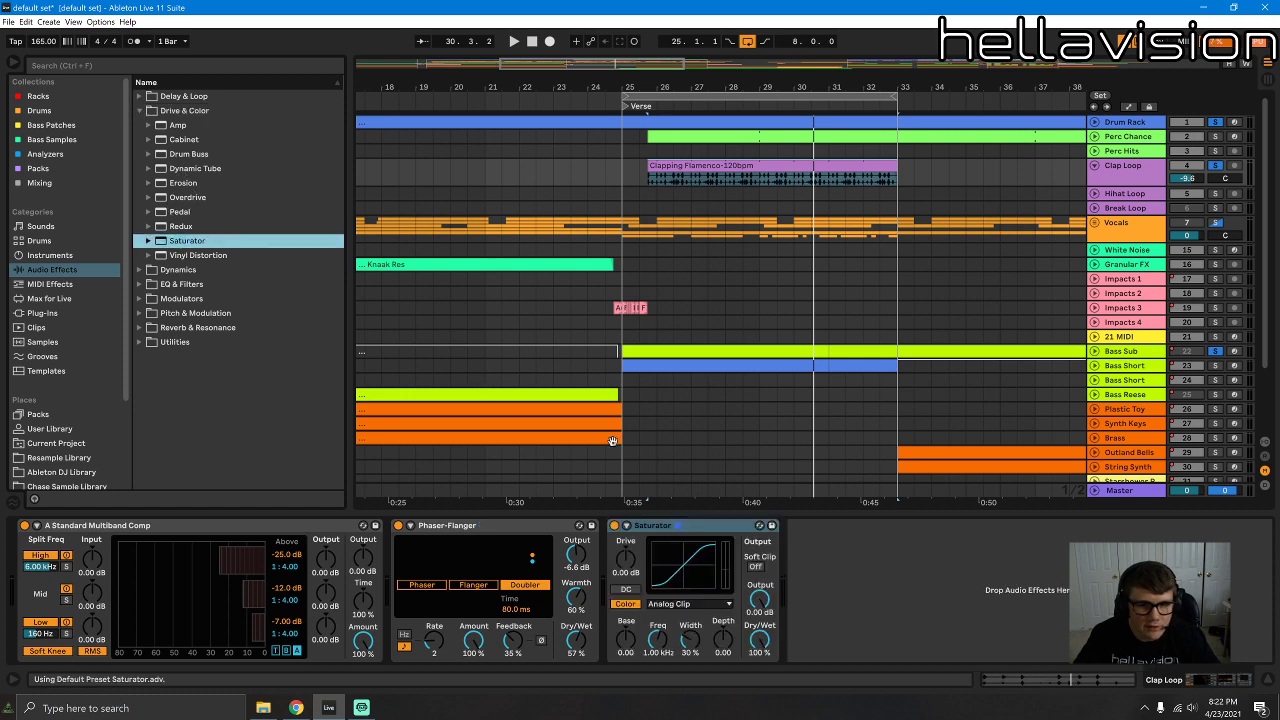
key(space)
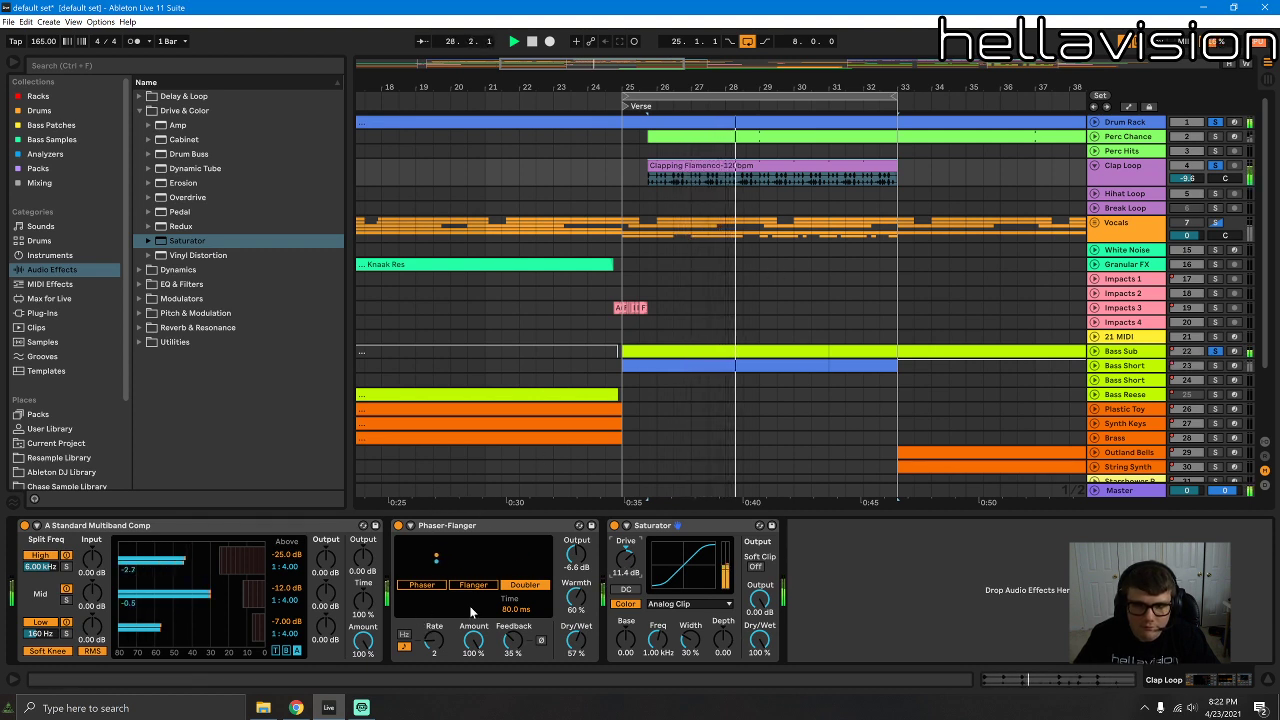
Step: Switch the Phaser-Flanger to Phaser mode and lower its amount to 31%
click(421, 584)
drag(479, 650, 479, 700)
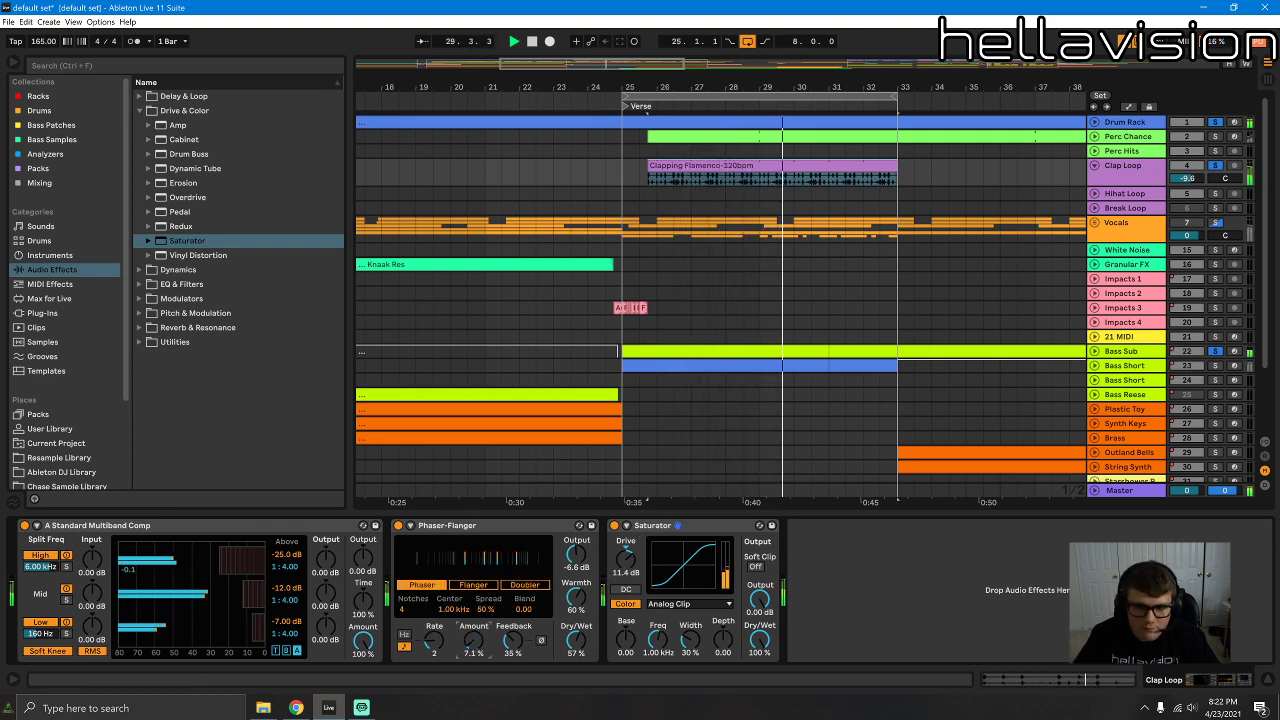
Step: Reset the Clapping Flamenco clip's transposition to 0 st, detune it by 12 ct, and return to the device chain
double_click(776, 166)
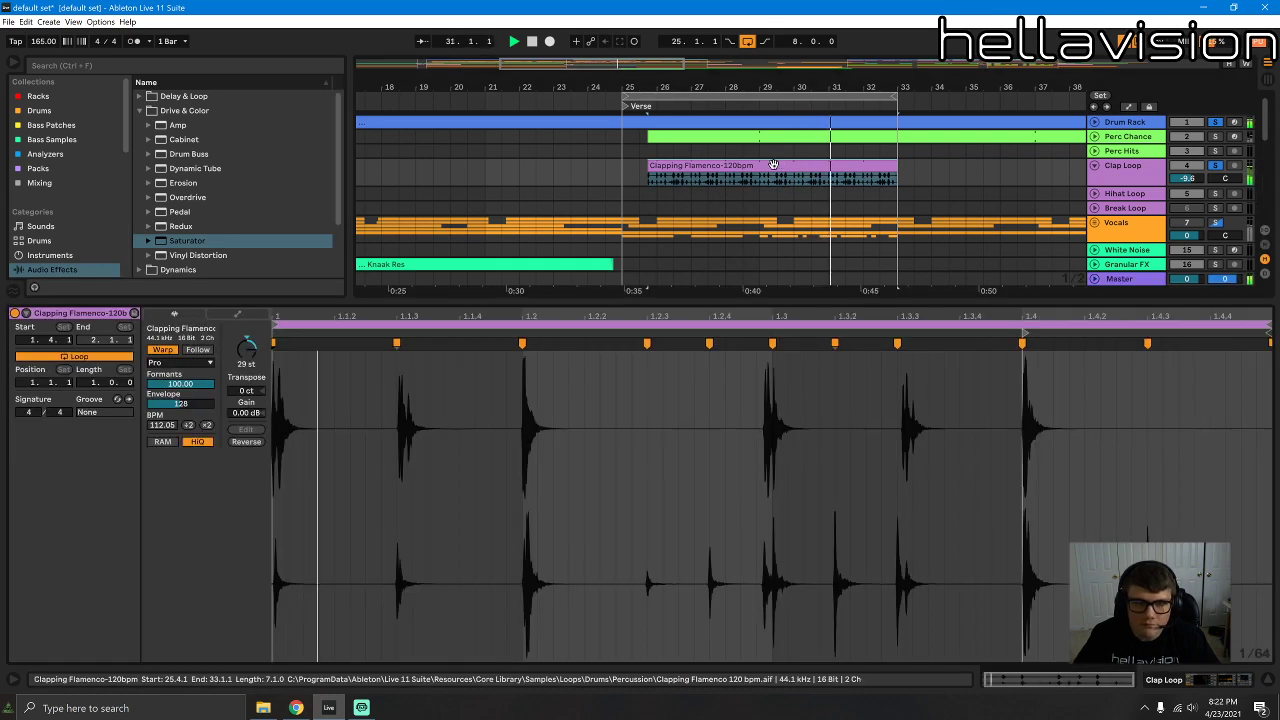
drag(246, 348, 246, 375)
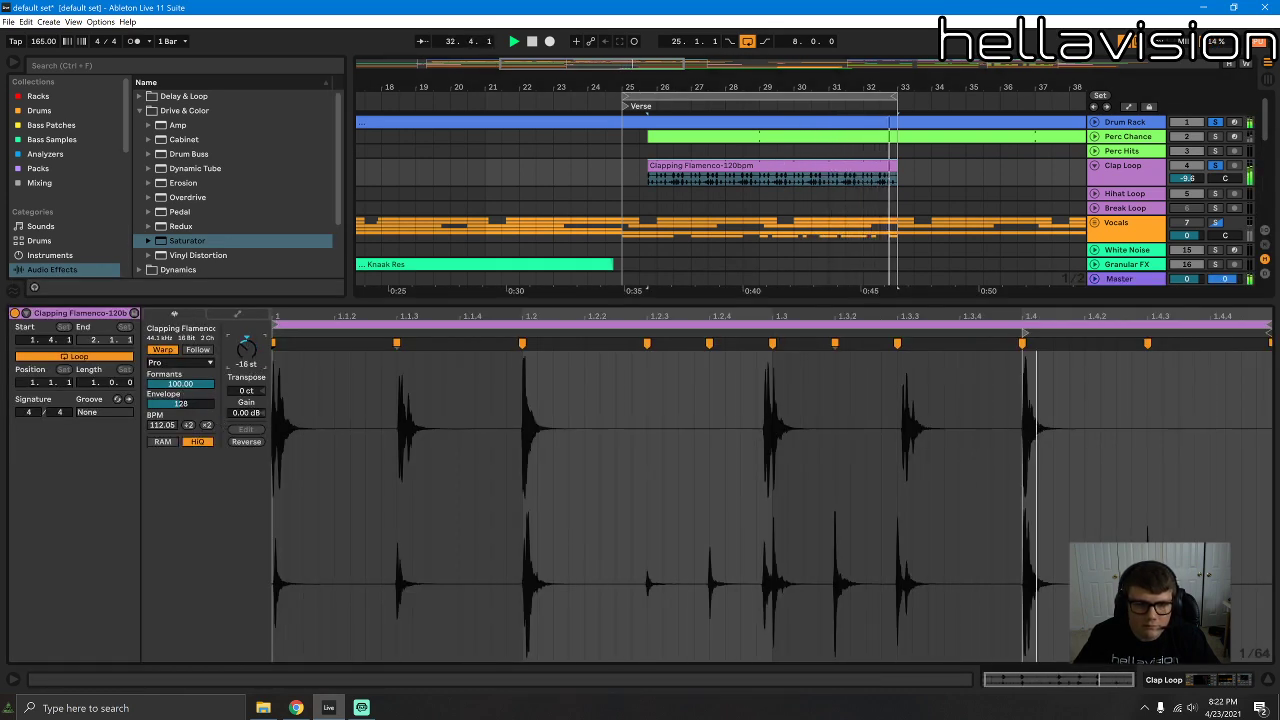
double_click(256, 352)
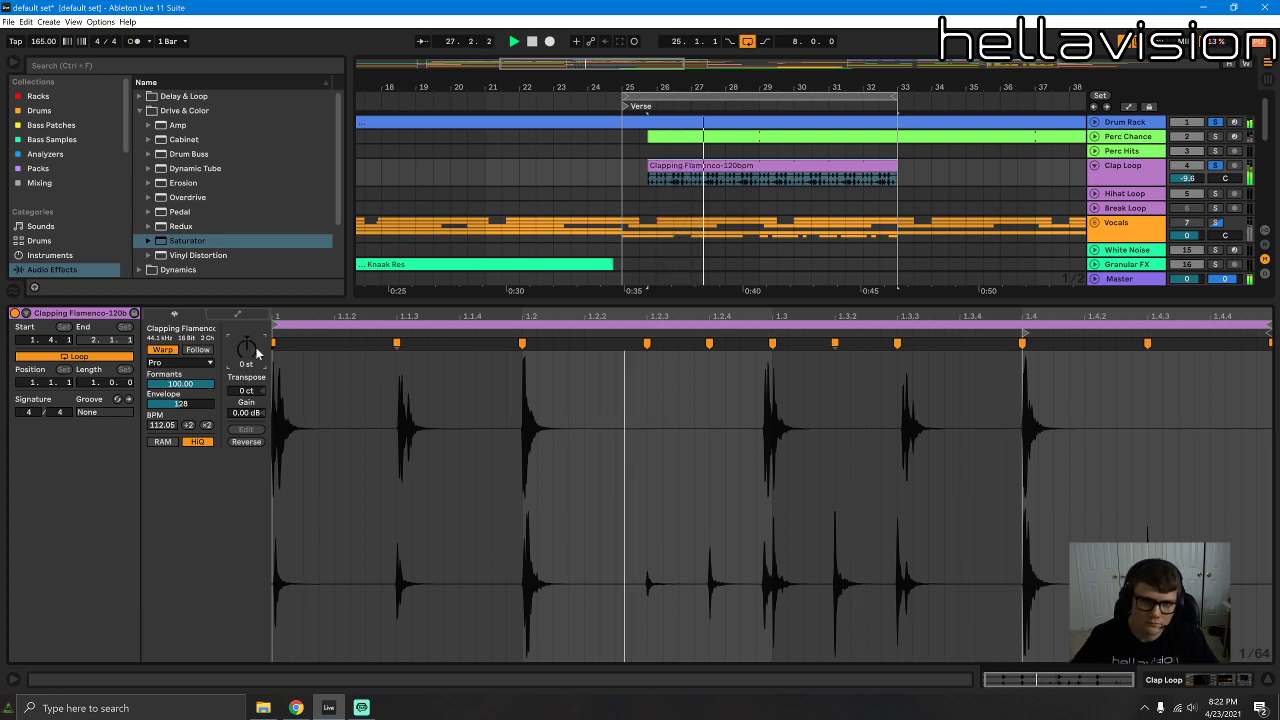
drag(247, 391, 247, 381)
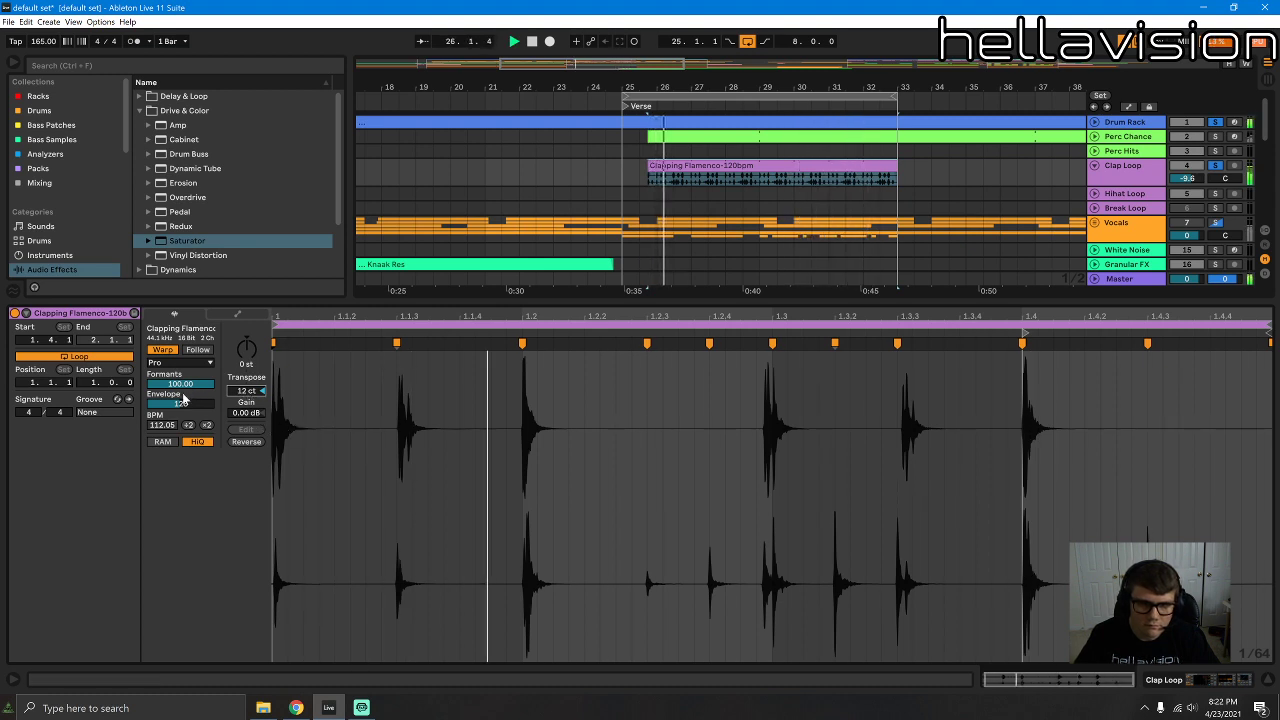
key(shift+Tab)
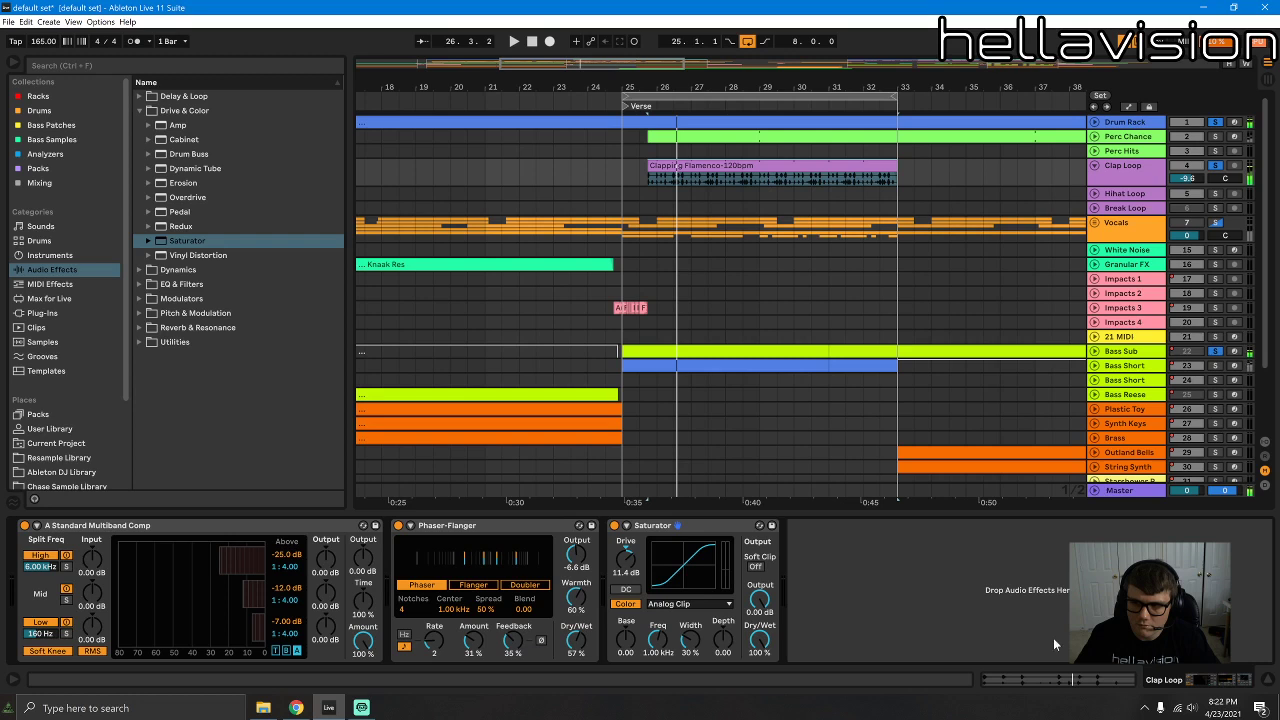
Step: Find Spectral Time among the delay effects and add it after the Saturator on the Clap Loop track
click(177, 256)
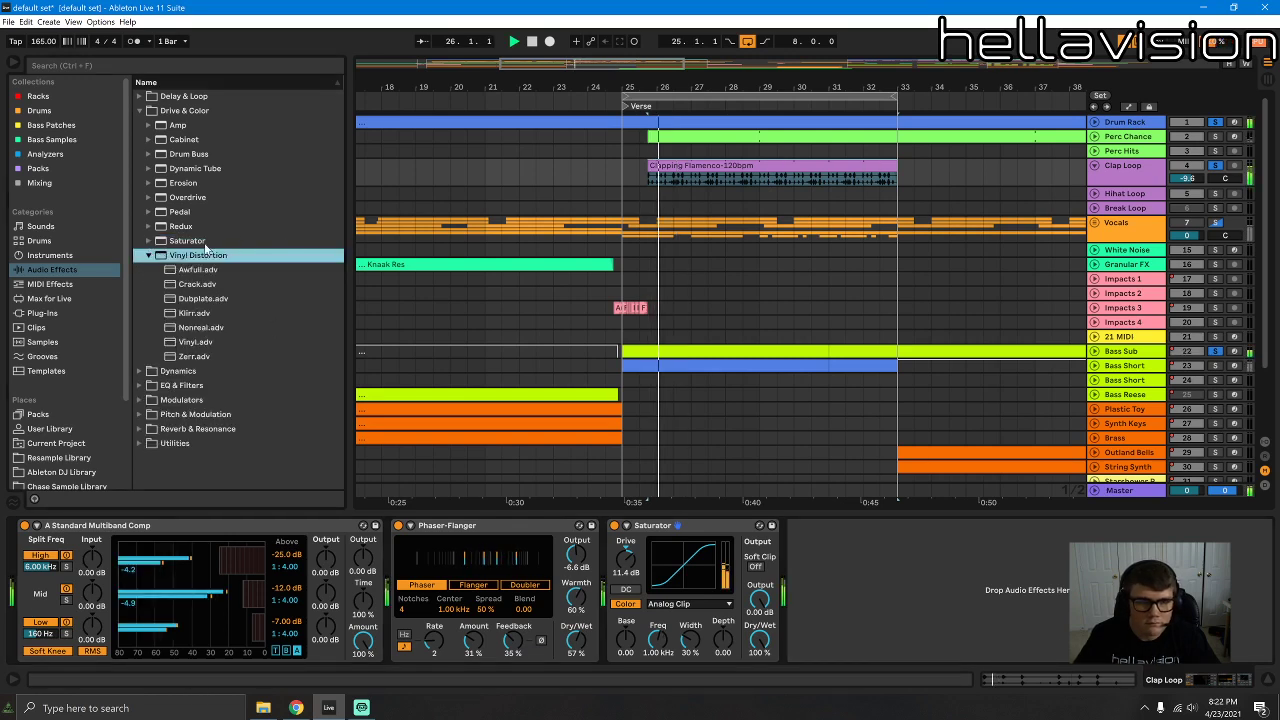
click(148, 110)
click(139, 96)
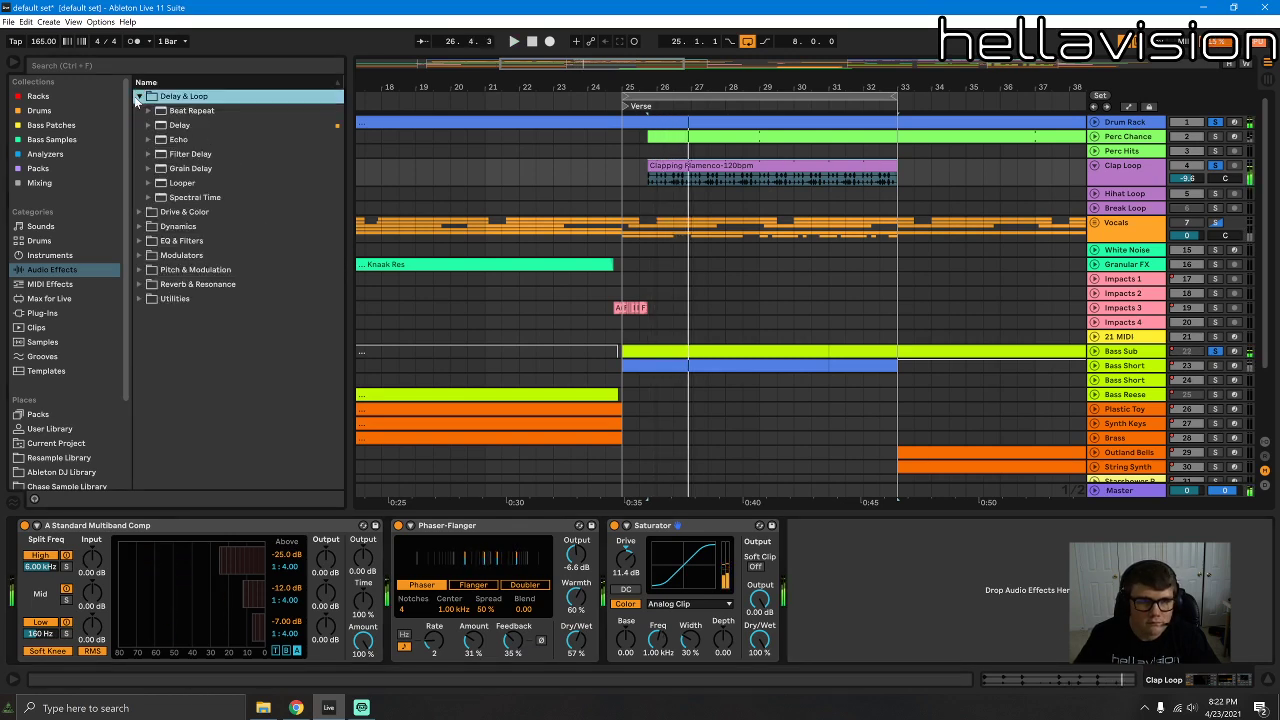
click(175, 197)
drag(541, 360, 1000, 590)
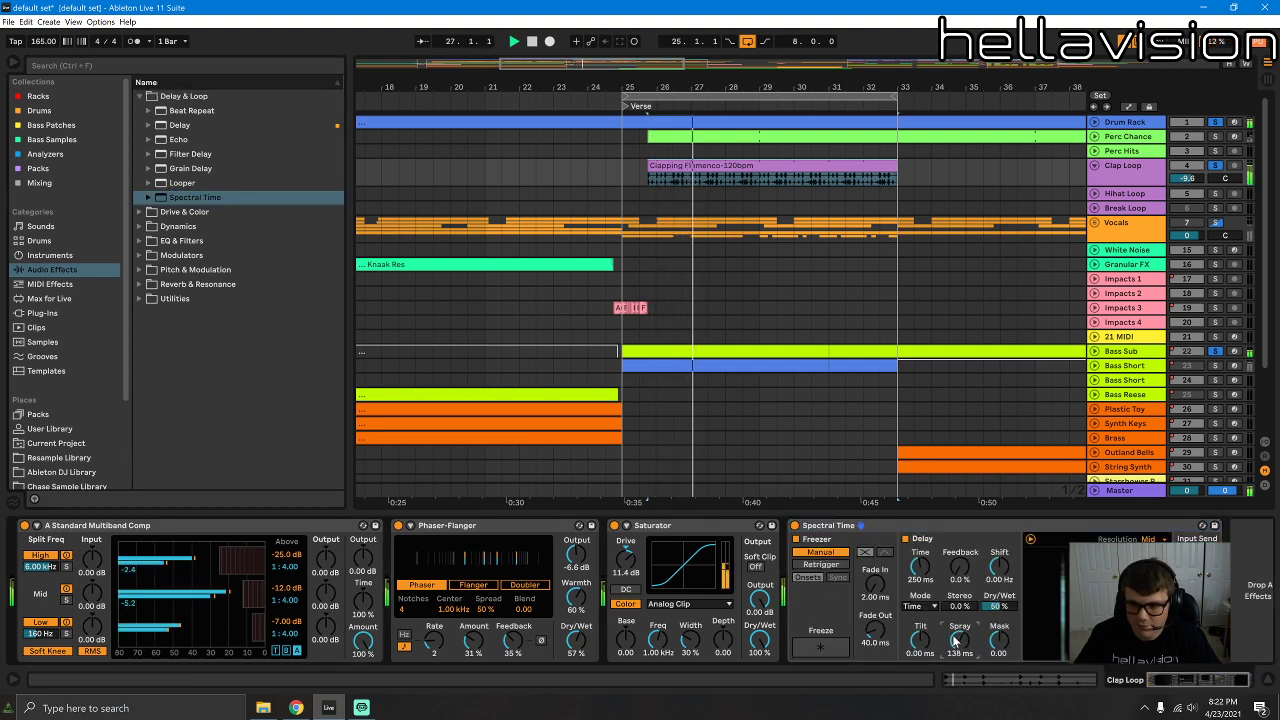
Step: Set Spectral Time's tilt to -961 ms, mask to -0.51 and spray to 55.7 ms
drag(920, 641, 920, 715)
click(999, 641)
drag(999, 641, 999, 680)
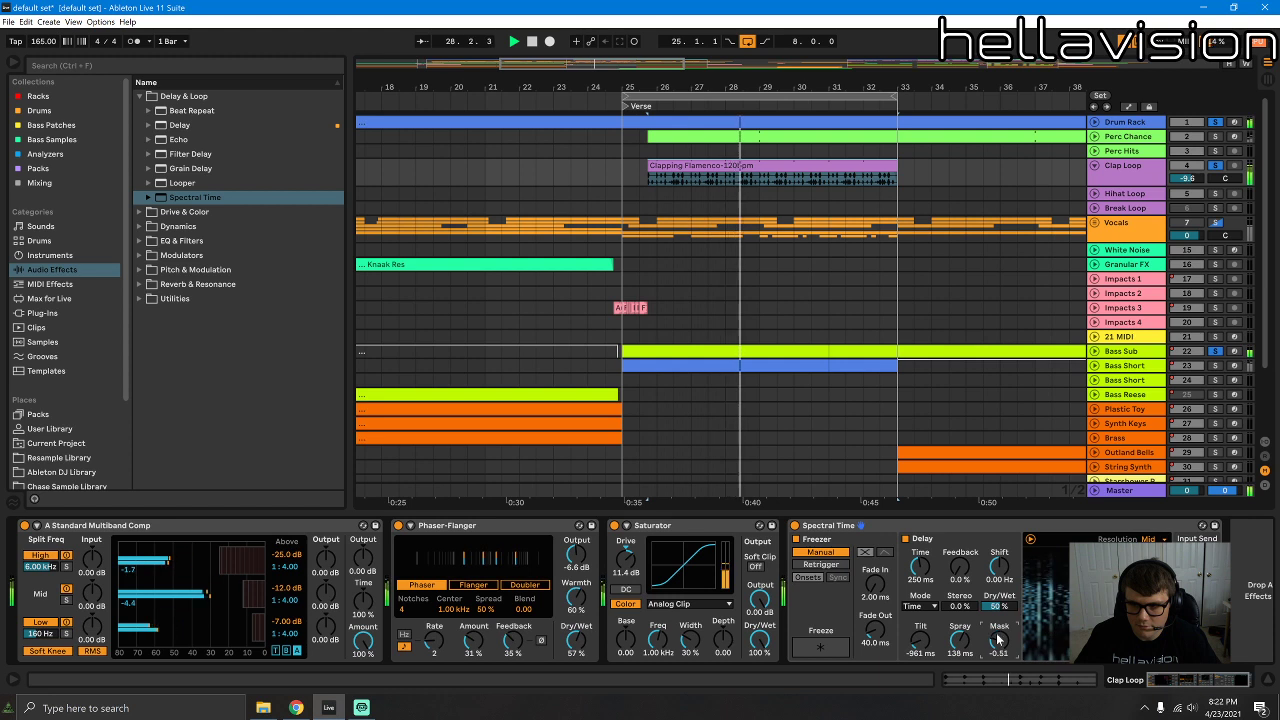
drag(959, 641, 959, 668)
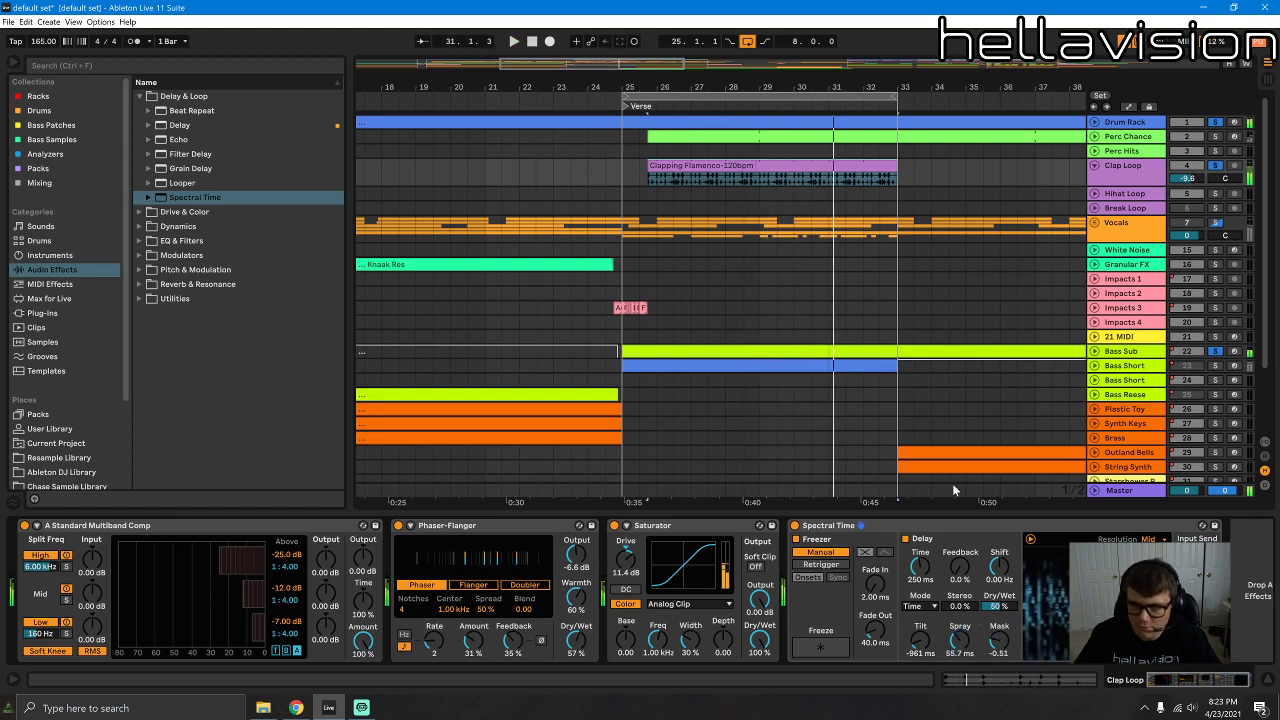
Step: Move the Clapping Flamenco clip to start at bar 25 and play it in the full mix with solo off
drag(683, 181, 653, 170)
key(space)
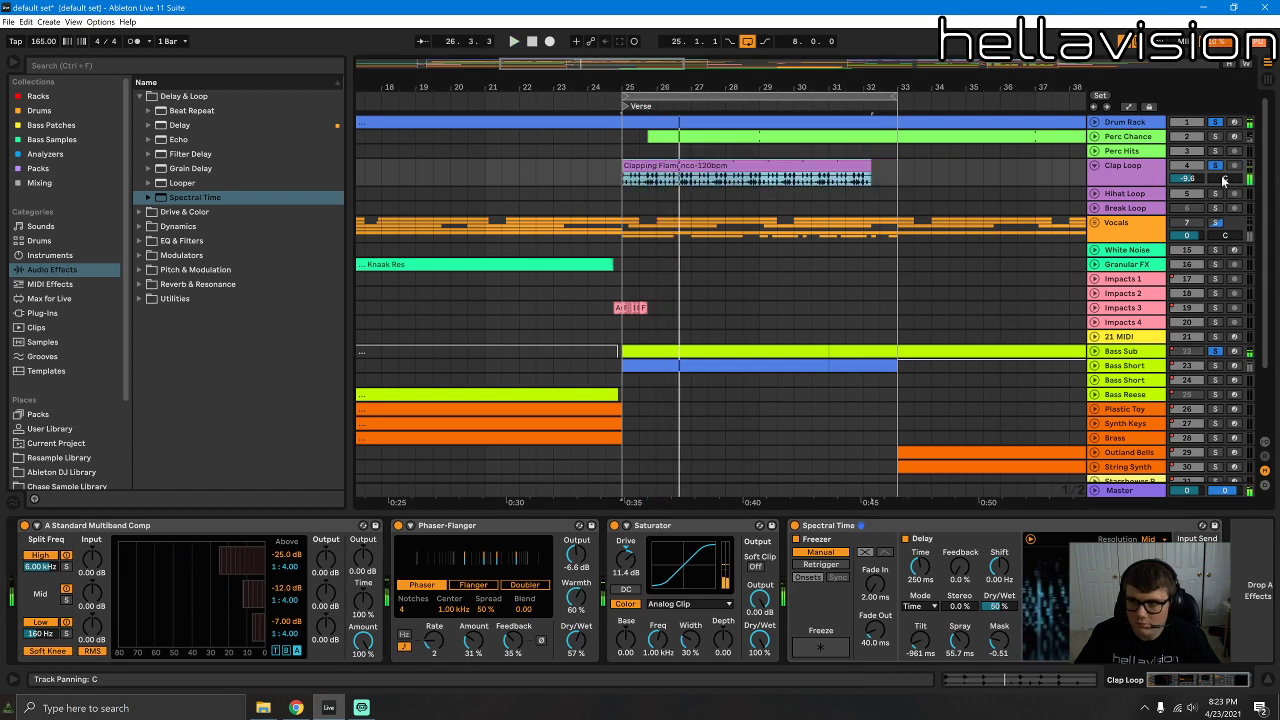
key(space)
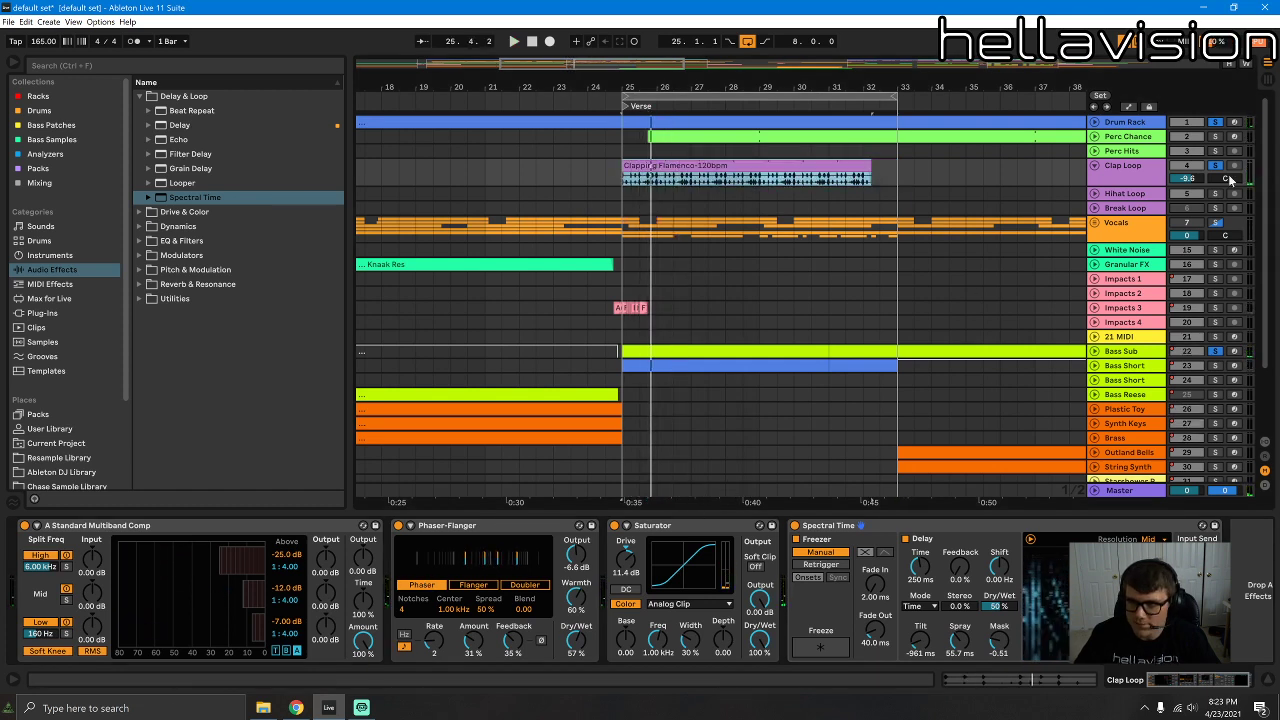
click(1216, 172)
key(space)
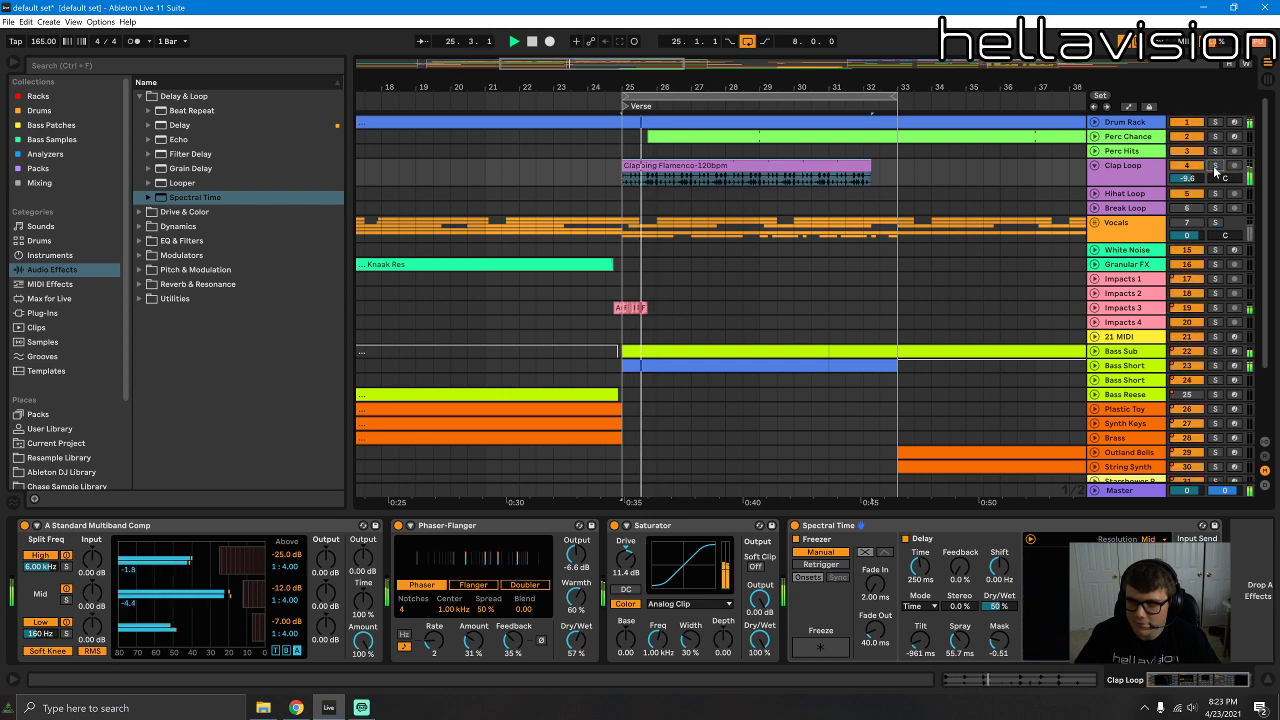
Step: Shorten the Clapping Flamenco clip to end at 26.2.1 and deactivate it
drag(871, 170, 665, 170)
key(space)
key(0)
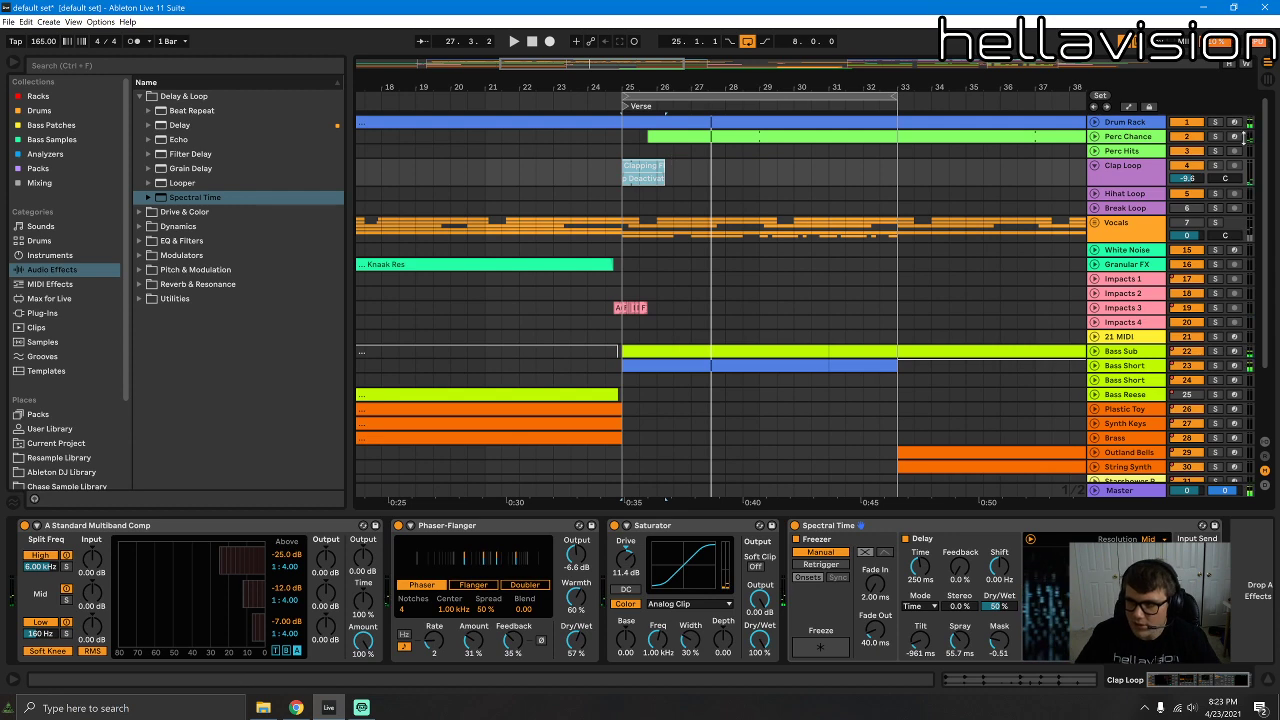
Step: Play the verse with Drum Rack, Bass Sub and Bass Short soloed, and select the Bass Short clips in bars 25 to 33
key(space)
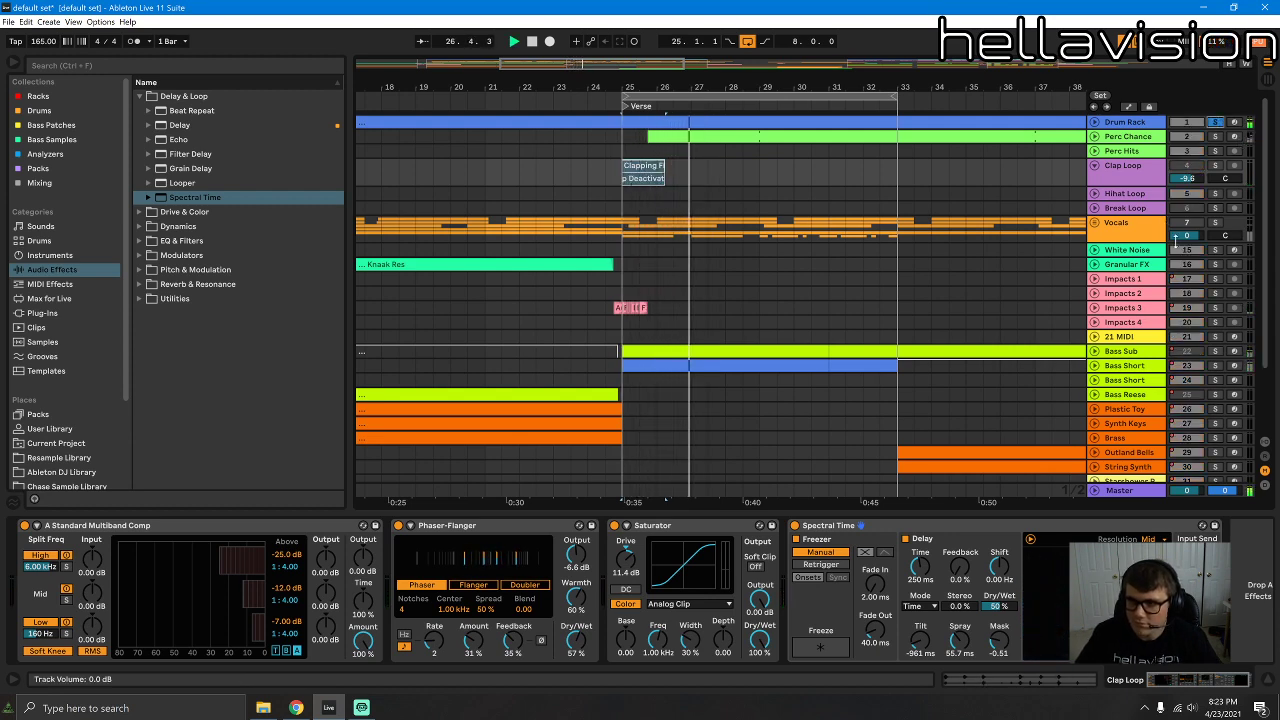
scroll(1215, 283, down, 3)
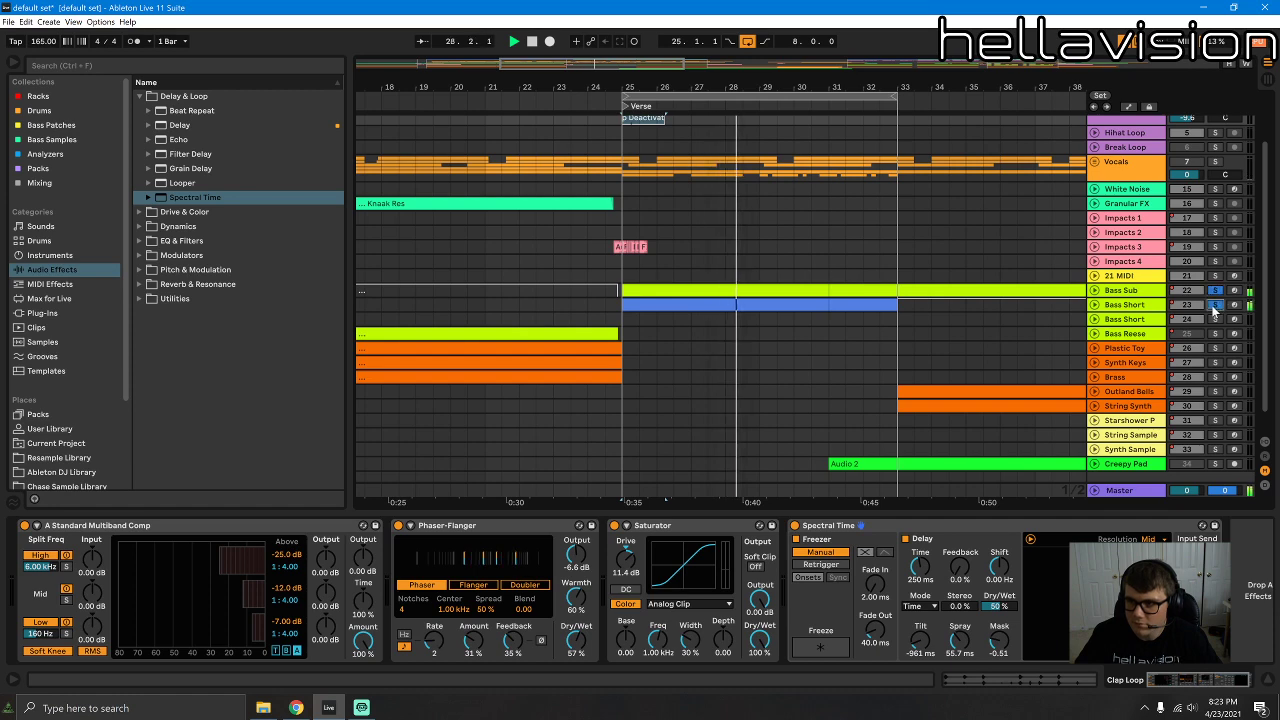
click(1094, 305)
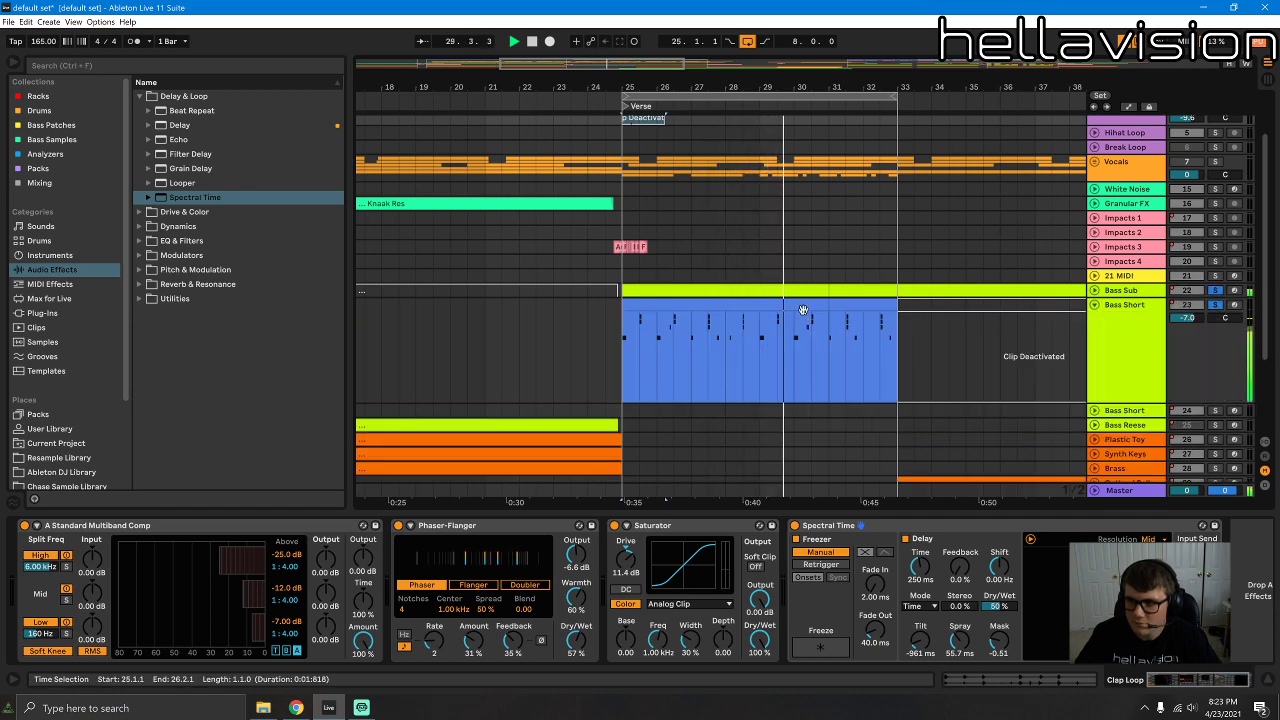
click(802, 306)
click(862, 305)
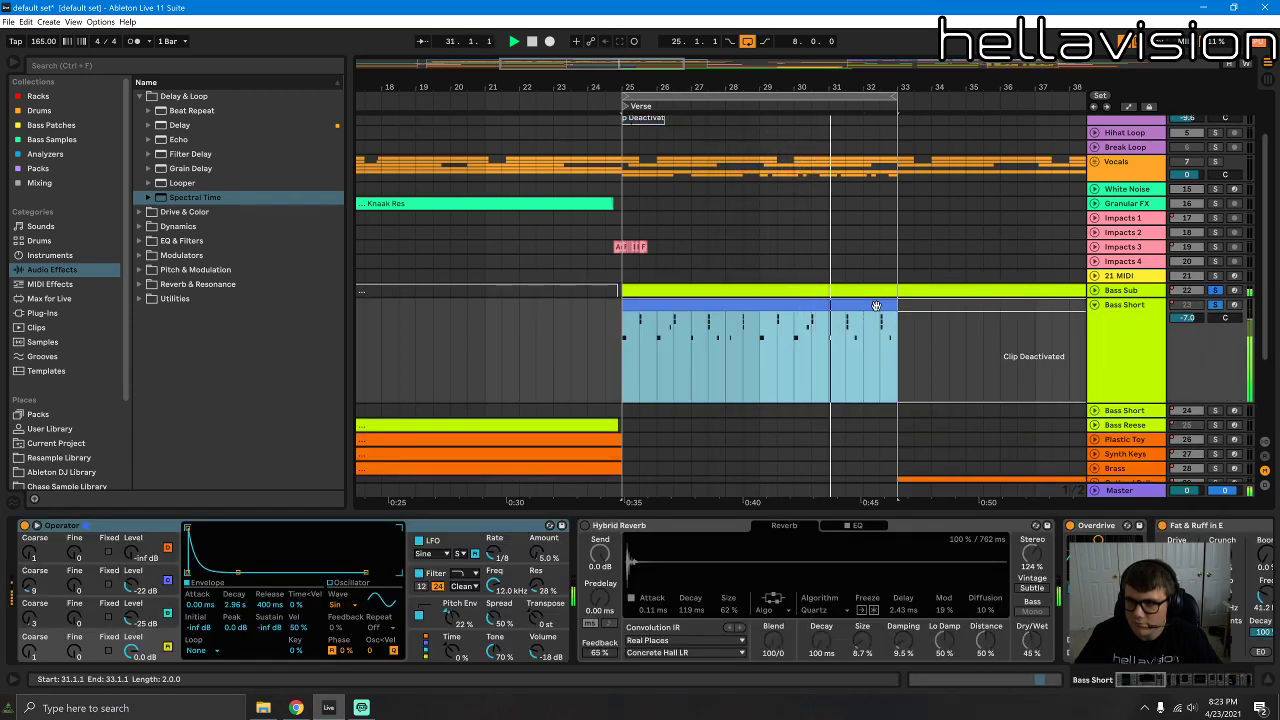
Step: Copy the Bass Sub clips in bars 25 to 33 over the Bass Short clips in the same bars
click(1094, 290)
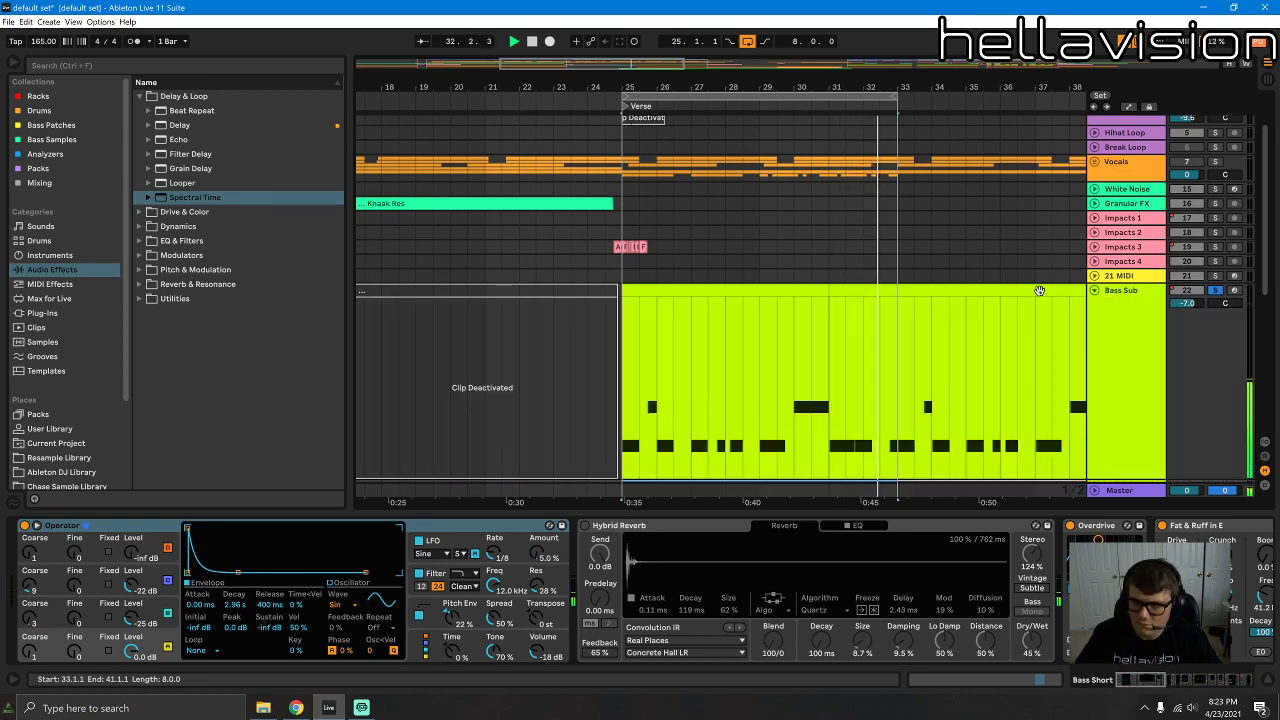
scroll(820, 300, down, 3)
click(782, 156)
click(842, 170)
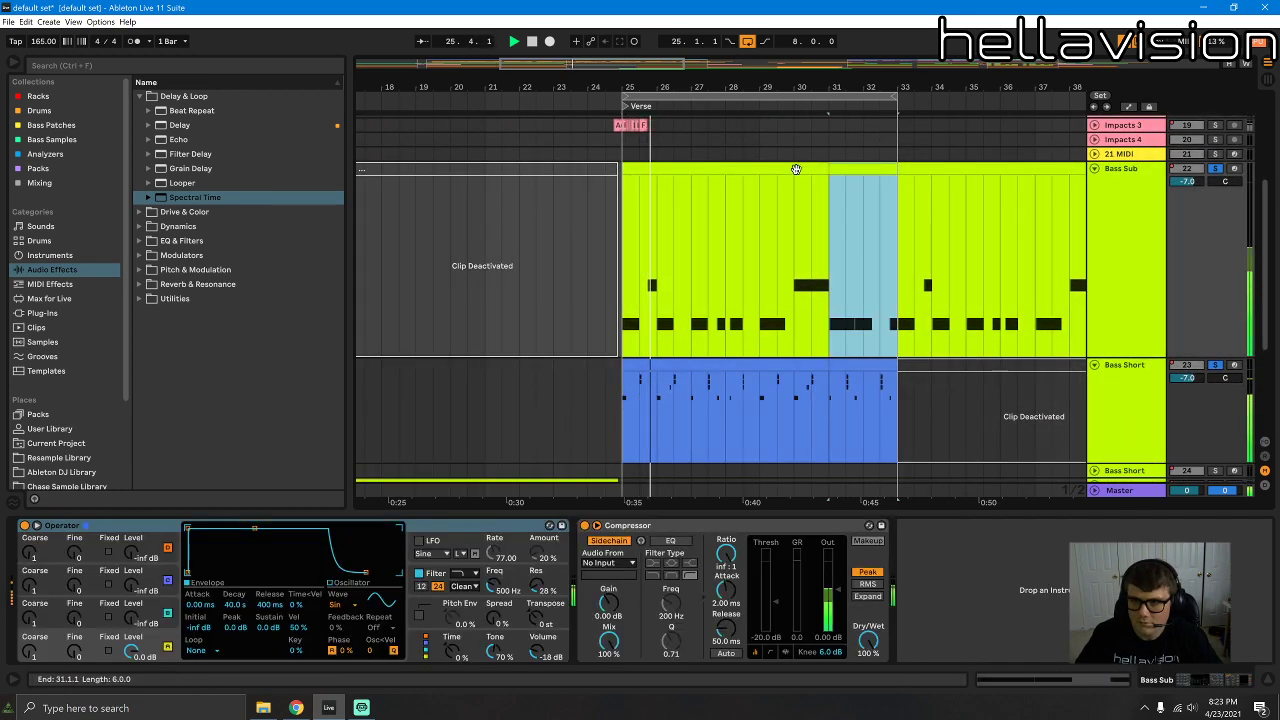
shift+click(785, 170)
scroll(670, 358, down, 1)
click(666, 352)
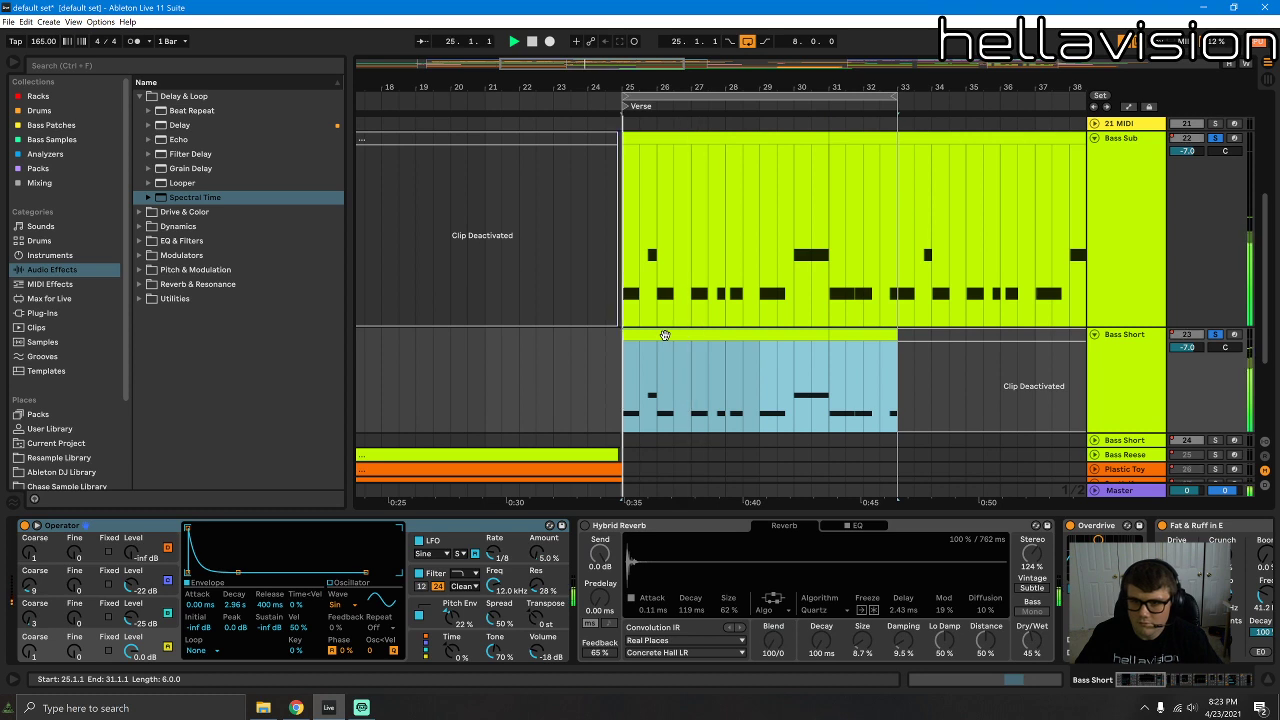
Step: Raise Bass Short to -2.2 dB and set its Operator's oscillator C to -13 dB, oscillator B to -10 dB and filter frequency to 10.6 kHz
drag(1203, 350, 1203, 341)
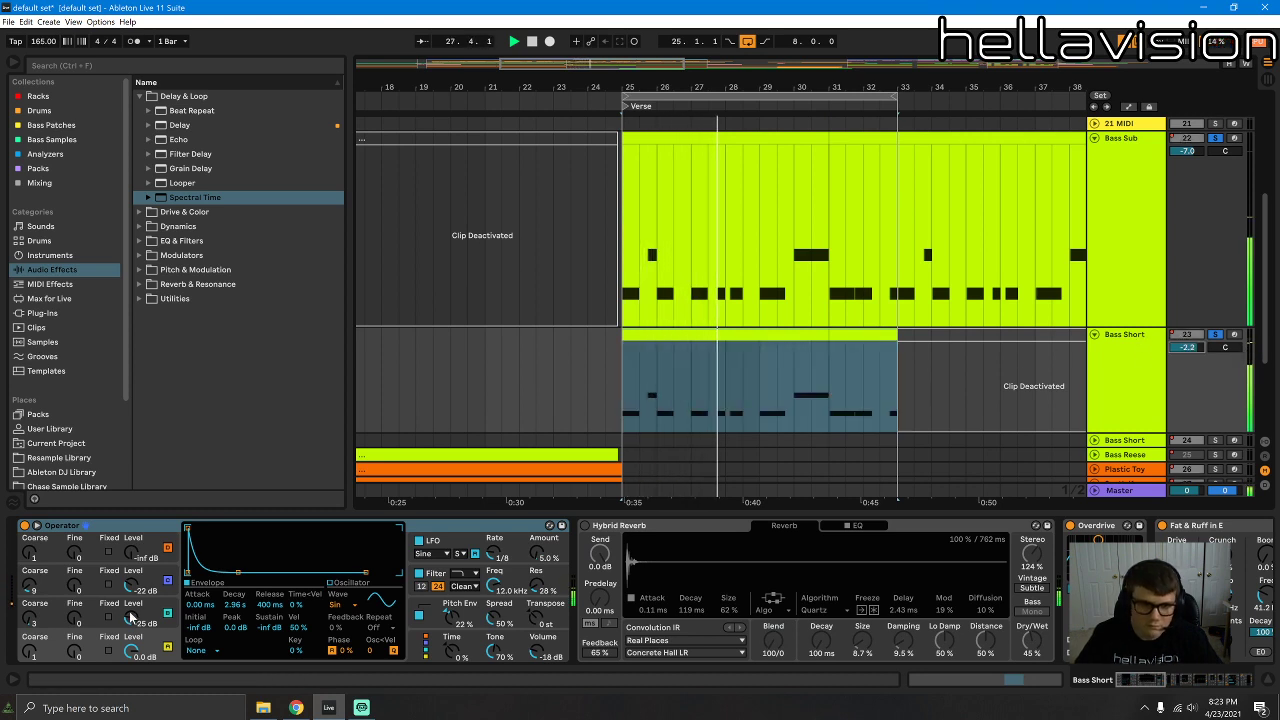
mouse_move(130, 618)
mouse_down()
mouse_move(131, 577)
mouse_move(131, 613)
mouse_up()
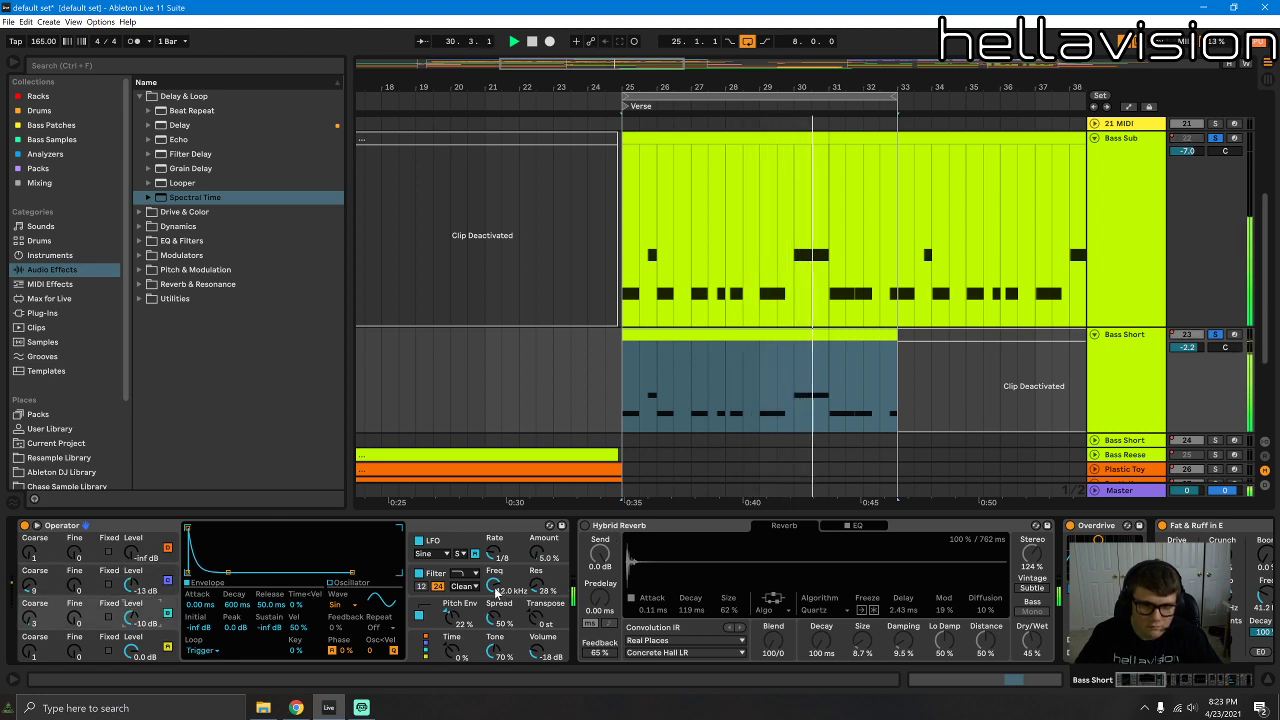
drag(495, 590, 495, 602)
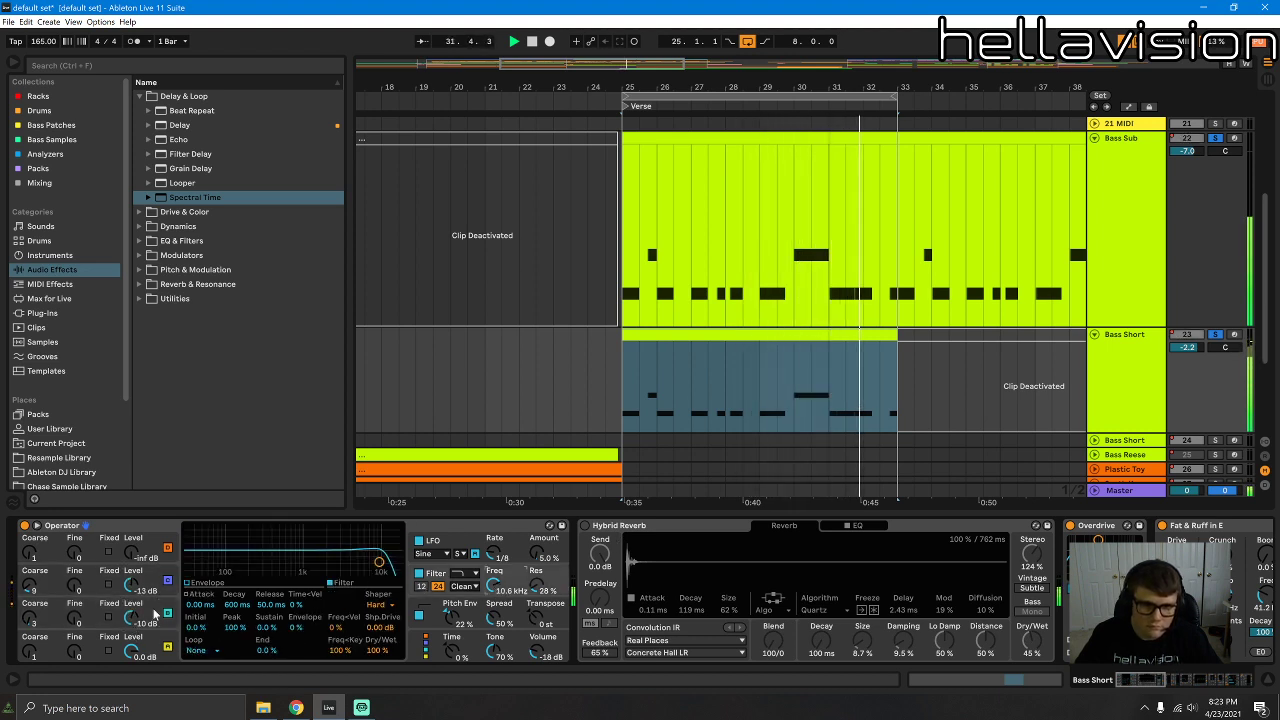
Step: Raise the filter frequency of Bass Sub's Operator to 1.24 kHz
double_click(644, 138)
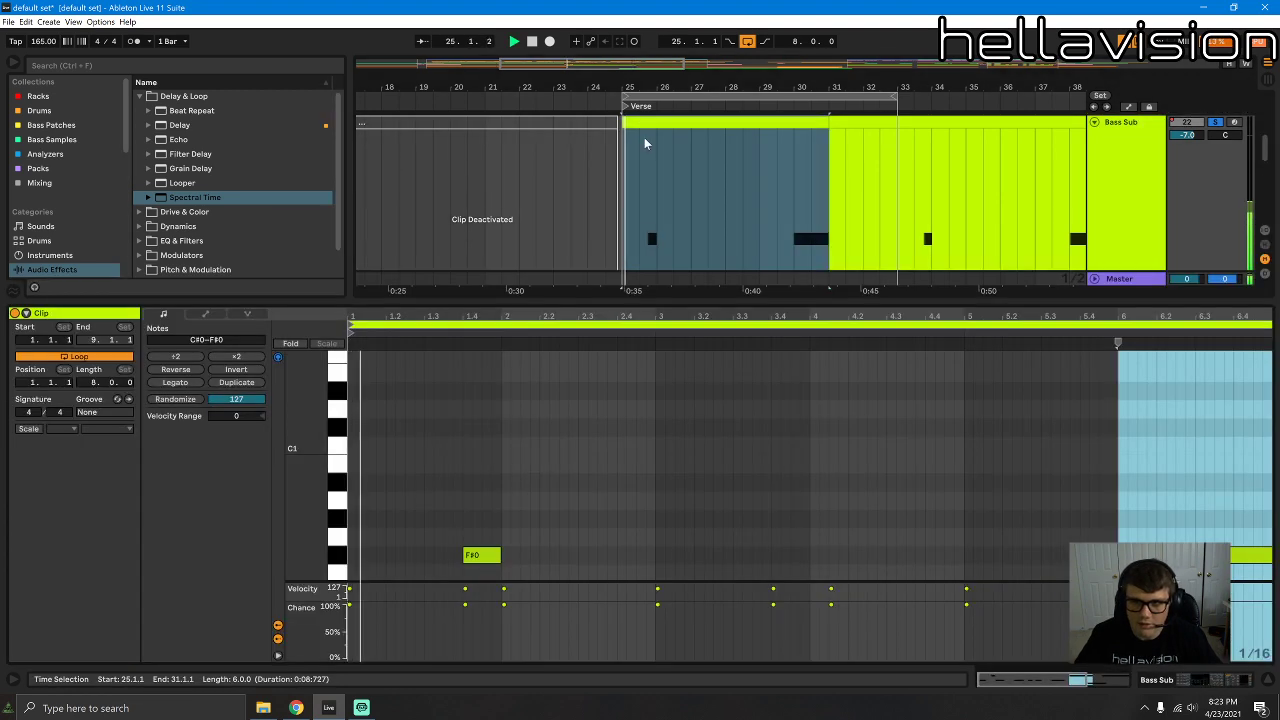
click(1157, 680)
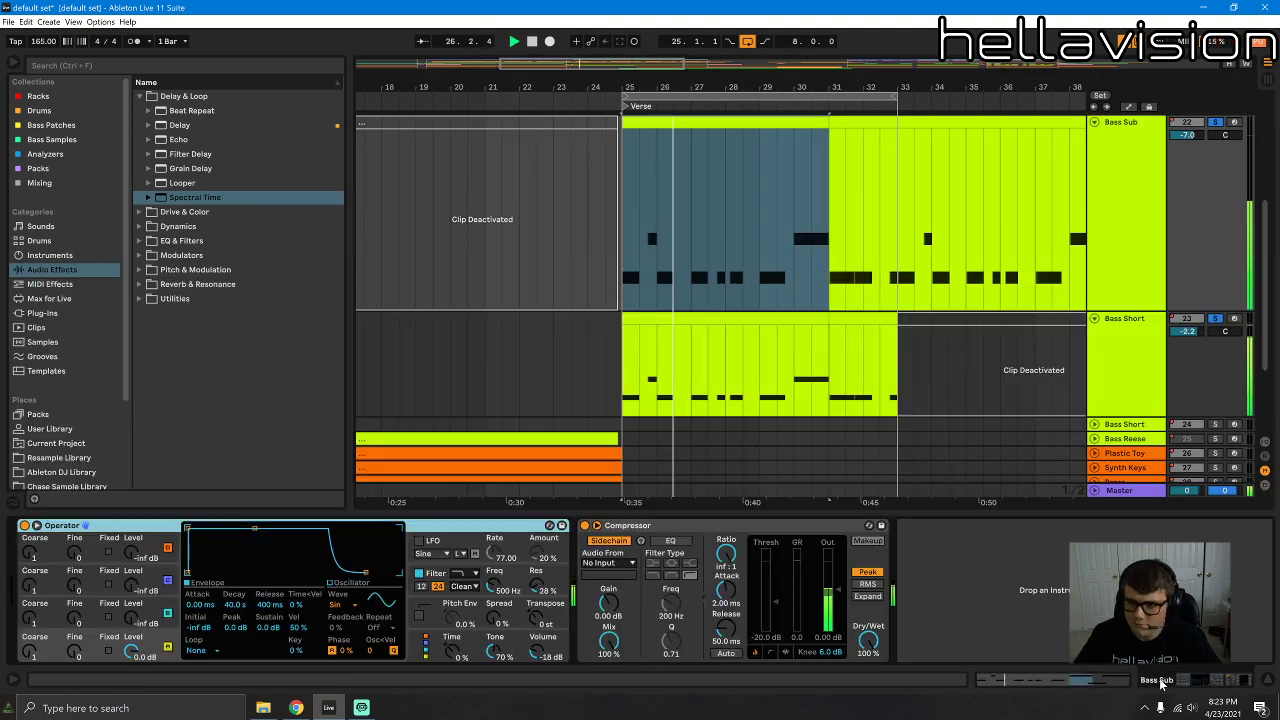
drag(493, 590, 493, 570)
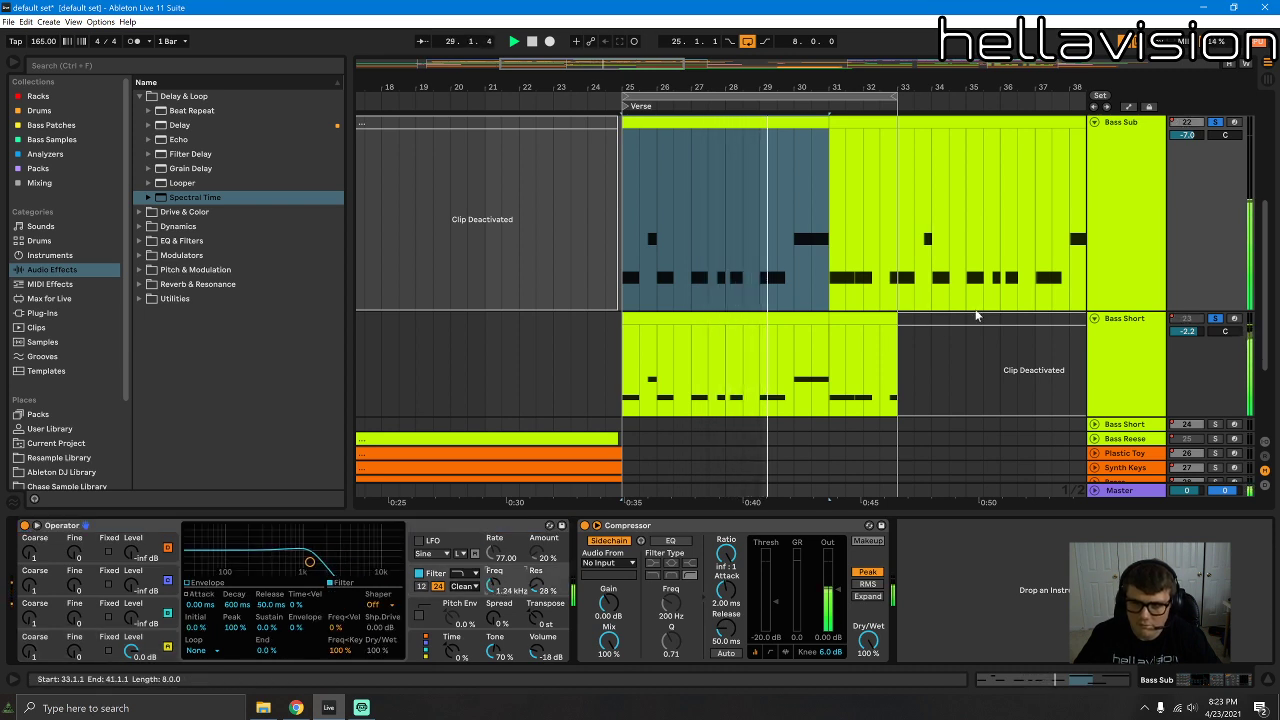
Step: Save Bass Short's Operator as a user preset named Nasty Bass
click(1157, 357)
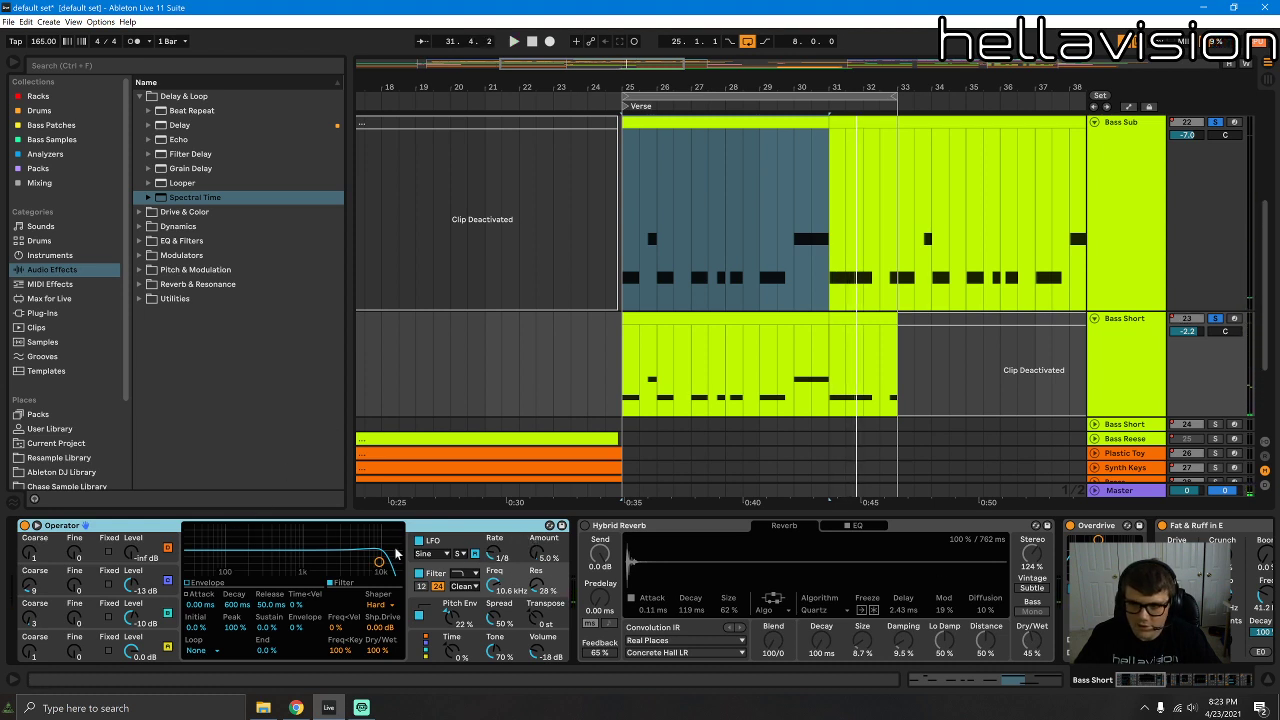
click(531, 537)
click(561, 526)
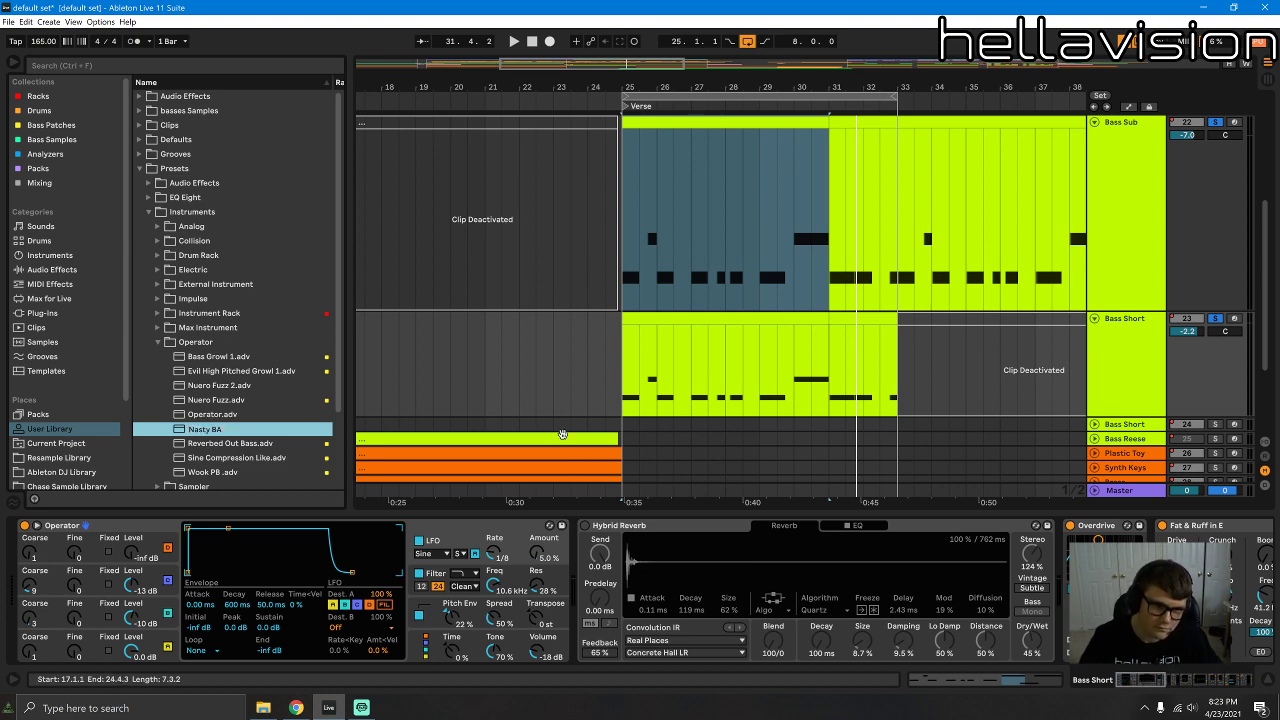
text(Nasty Bass)
key(Return)
Step: Set Nasty Bass's oscillator B level to -6.7 dB, its envelope decay to 395 ms and sustain to -49 dB, auditioning the loop start
key(space)
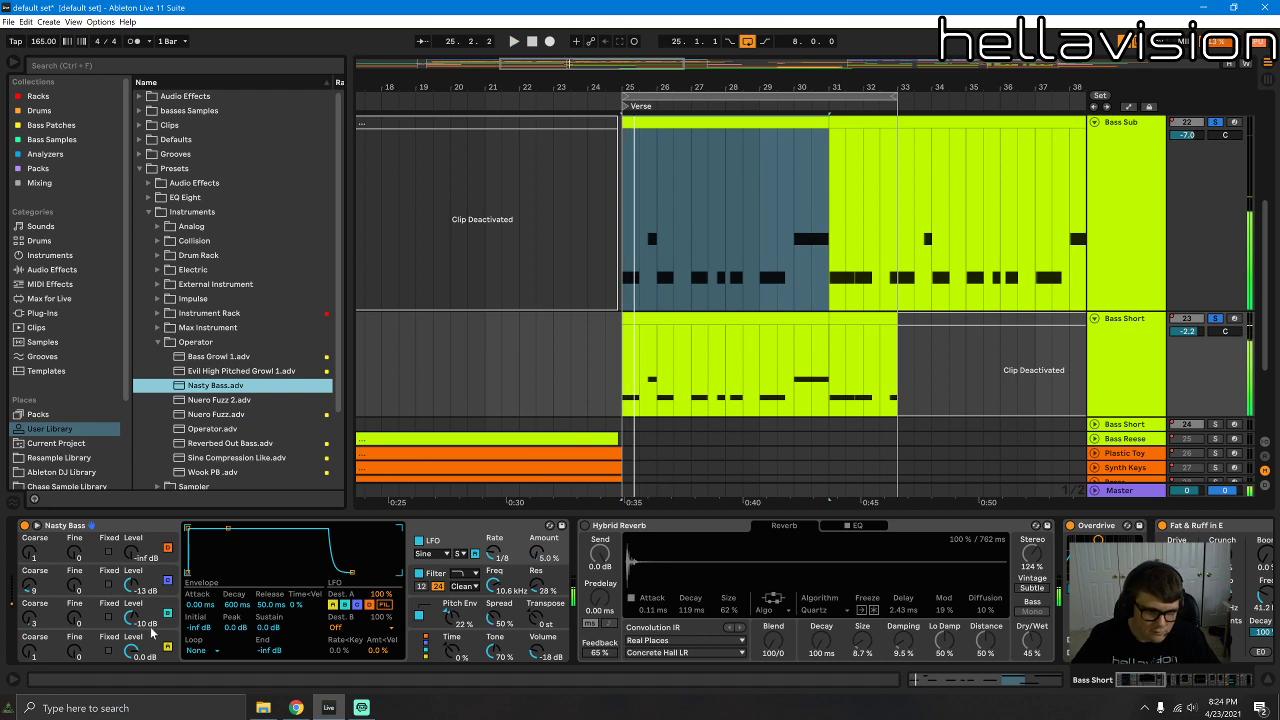
drag(133, 613, 133, 597)
key(space)
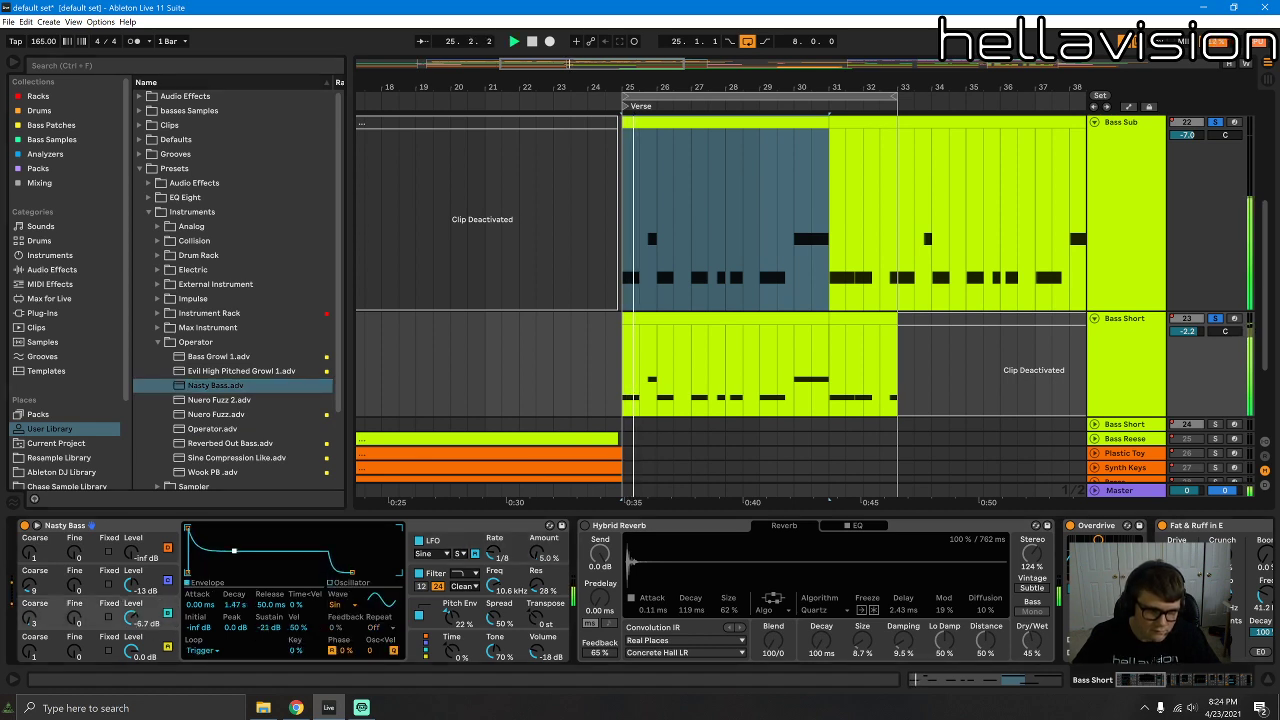
key(space)
key(space)
drag(234, 552, 225, 567)
key(space)
key(space)
key(space)
key(space)
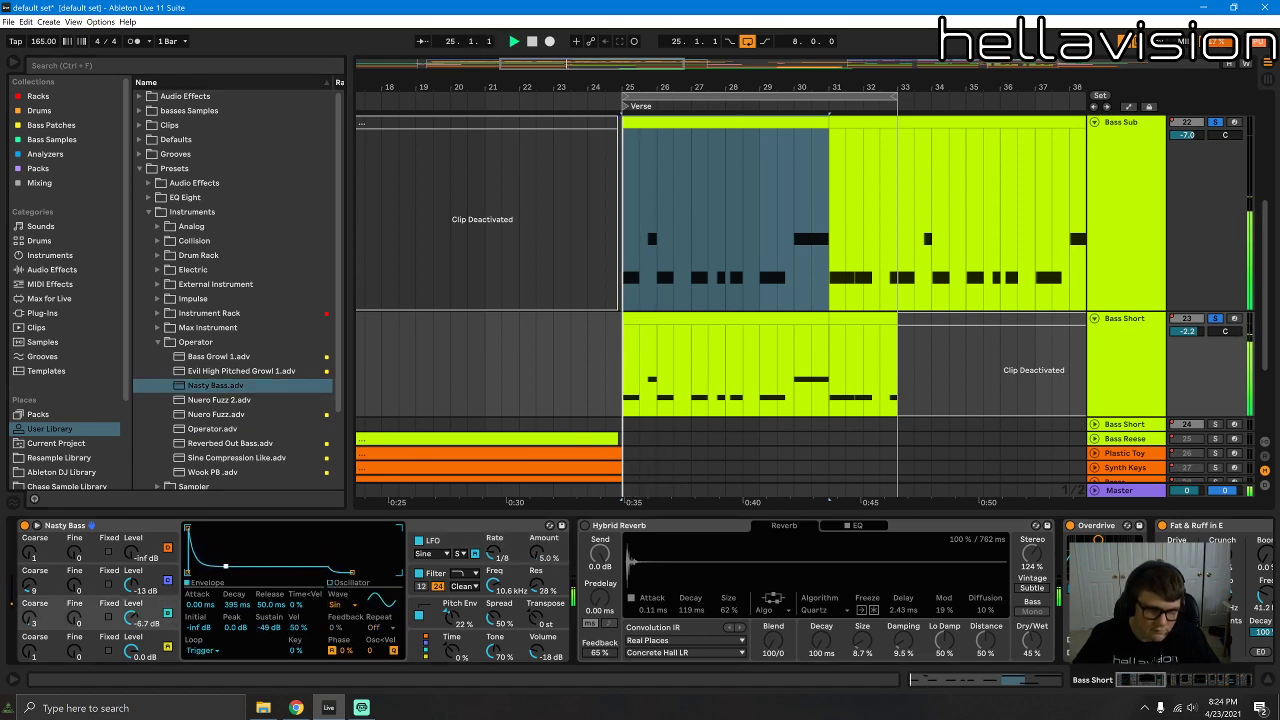
Step: Set Nasty Bass's oscillator C level to -11 dB with about 1.03 s decay, and lower the filter frequency to 3.04 kHz
click(133, 588)
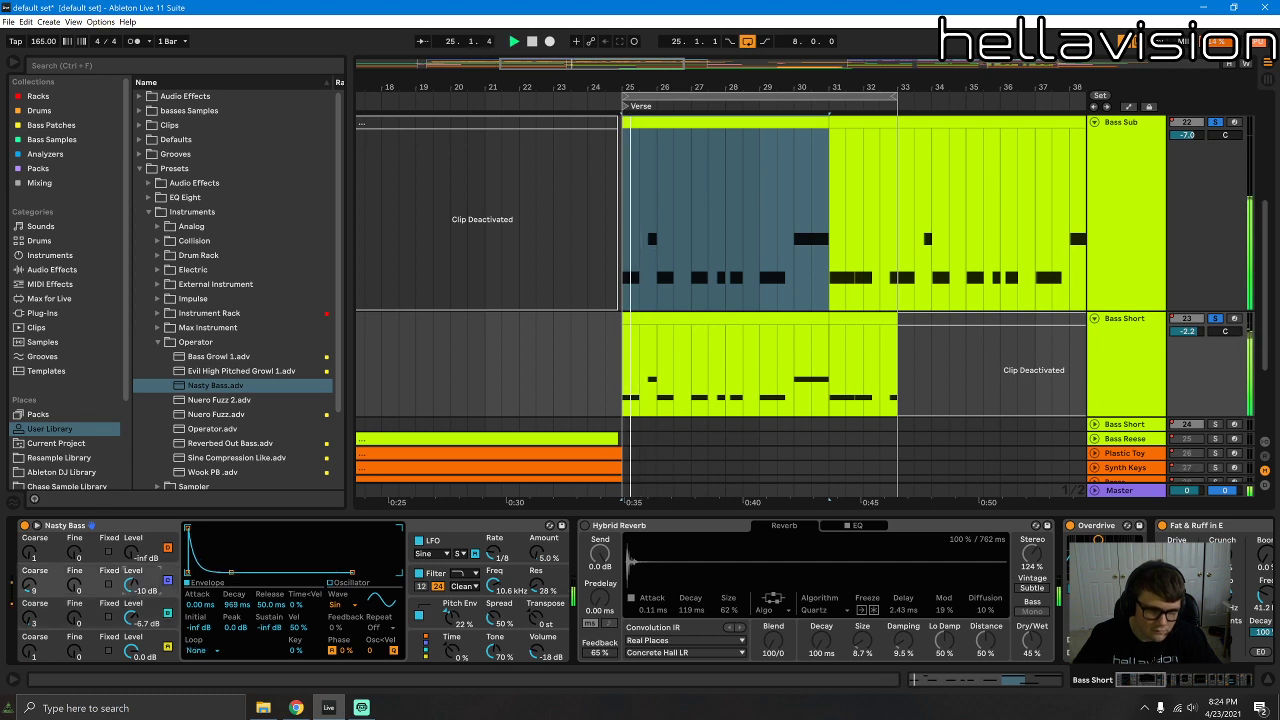
drag(133, 588, 133, 585)
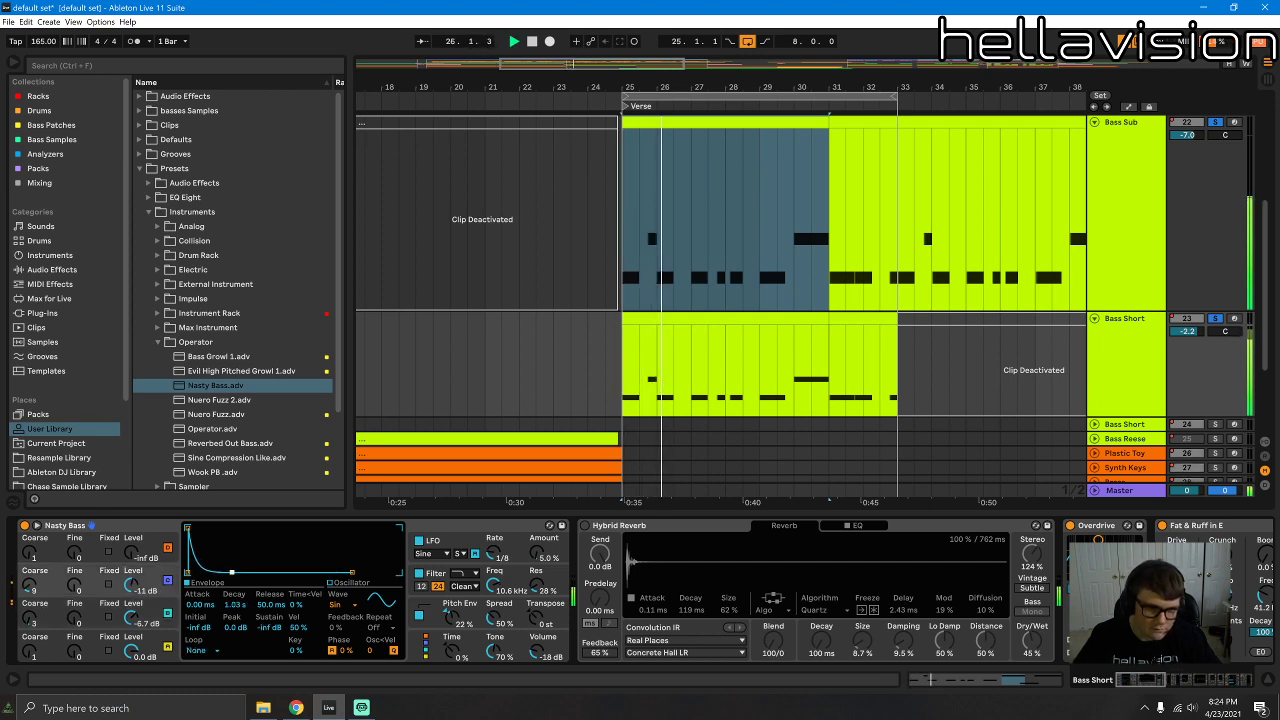
drag(228, 571, 220, 567)
drag(496, 588, 496, 630)
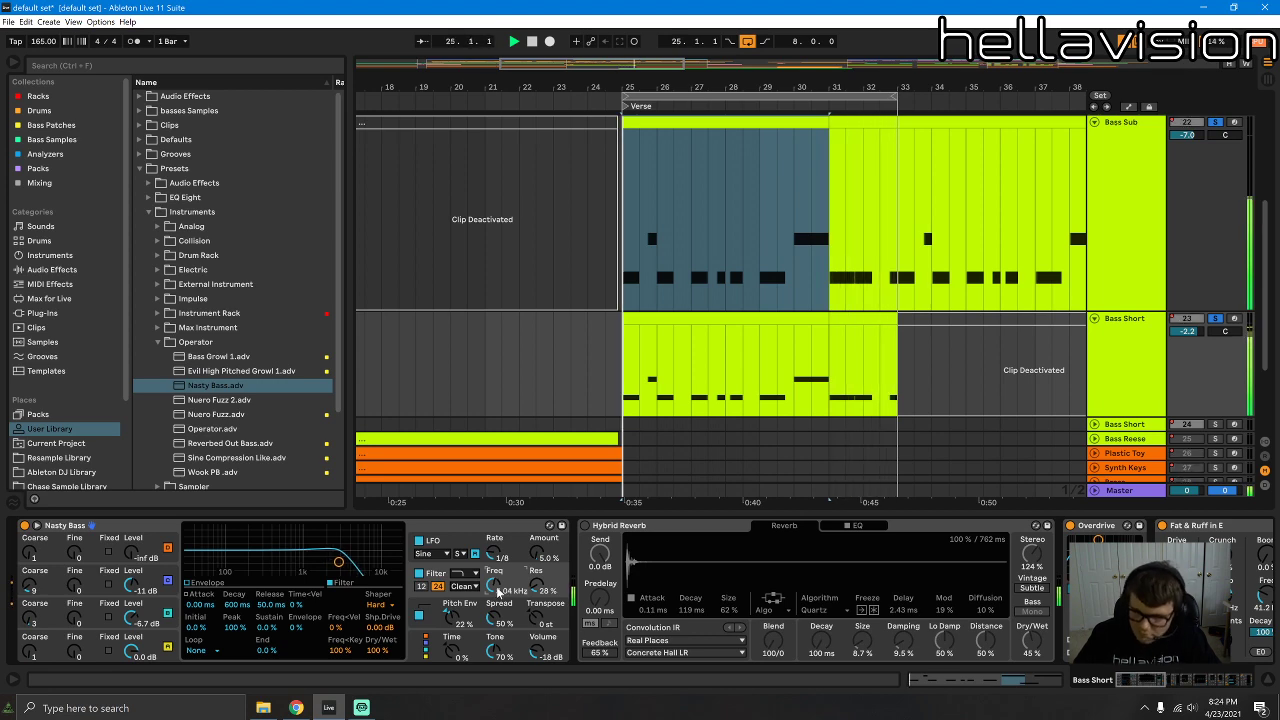
Step: Adjust the Bass Short track volume to -2.5 dB and reduce Nasty Bass's oscillator B level to -18 dB
scroll(905, 316, up, 5)
scroll(905, 316, down, 6)
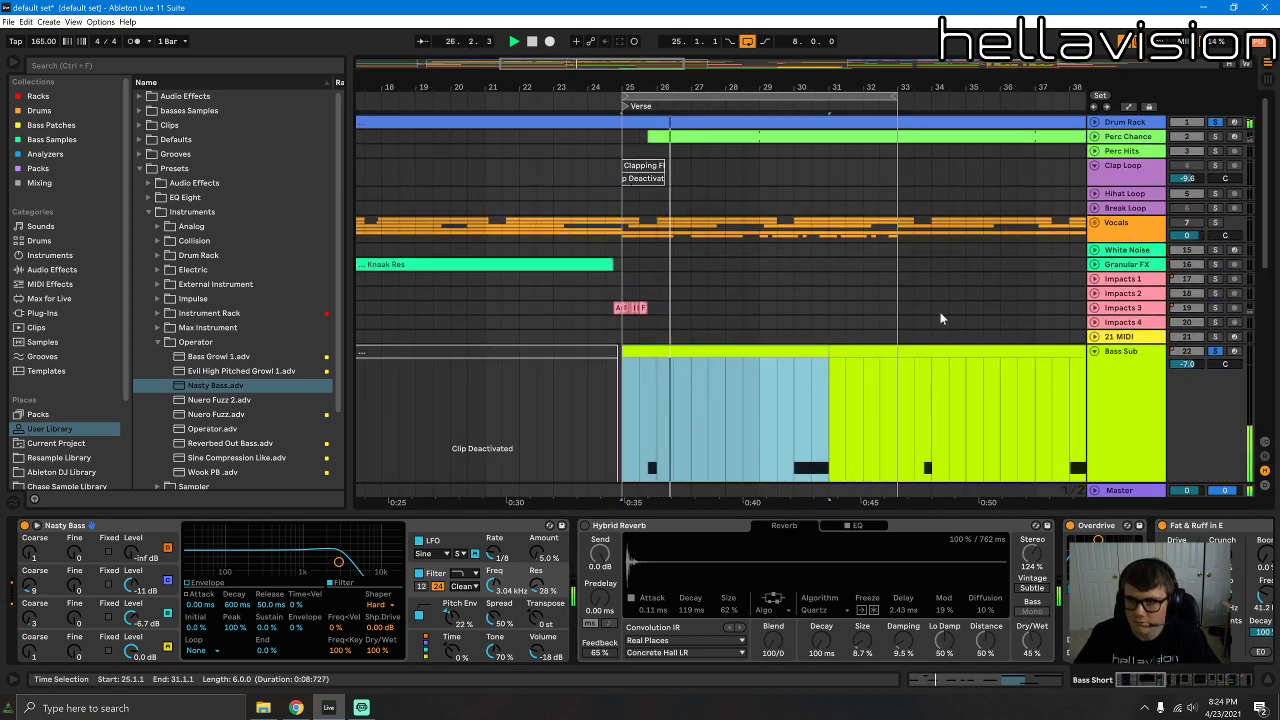
drag(1190, 226, 1190, 220)
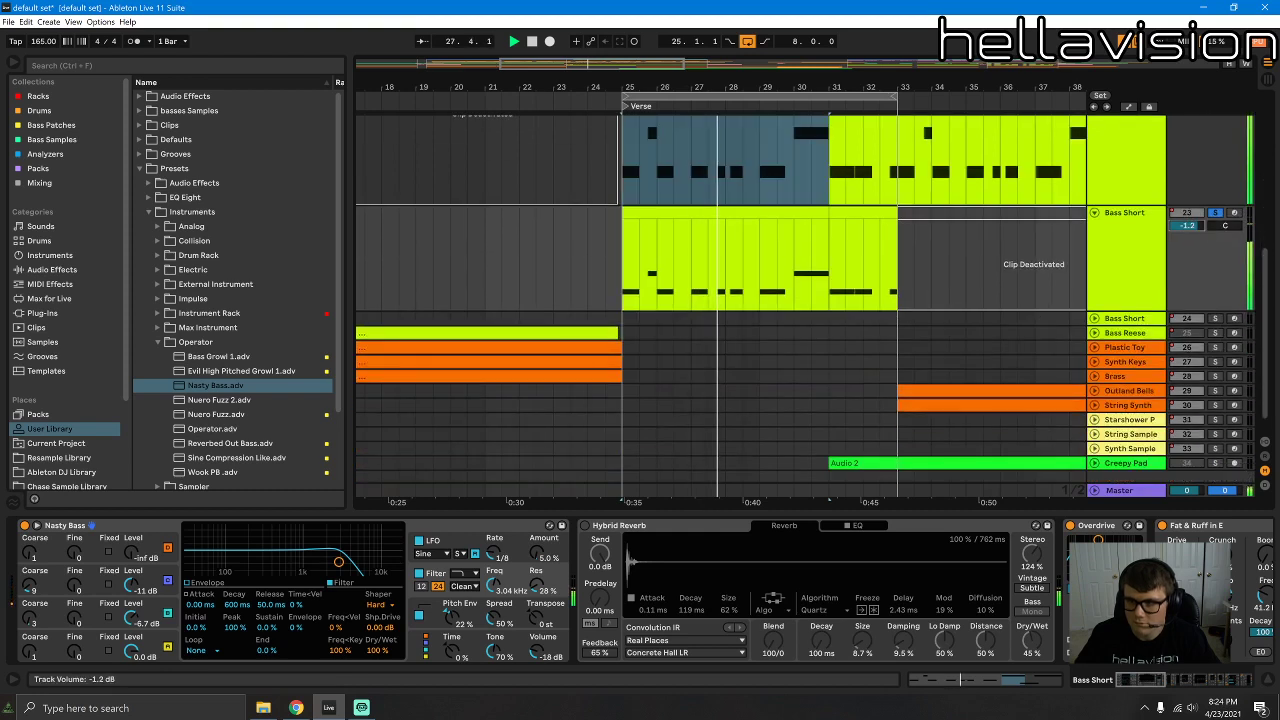
drag(132, 618, 132, 640)
key(space)
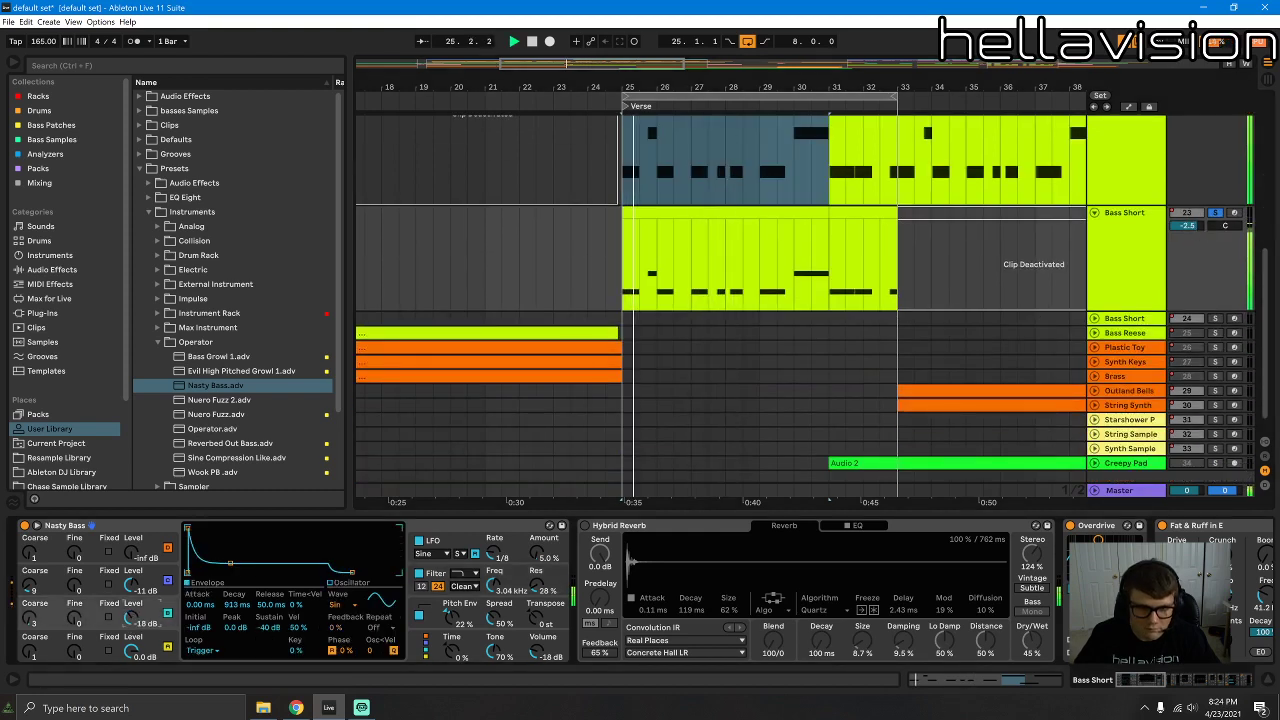
Step: Set Nasty Bass's oscillator C to -23 dB, oscillator B to -19 dB and the filter frequency to 15.9 kHz
drag(132, 585, 132, 607)
key(space)
key(space)
key(space)
drag(493, 585, 493, 561)
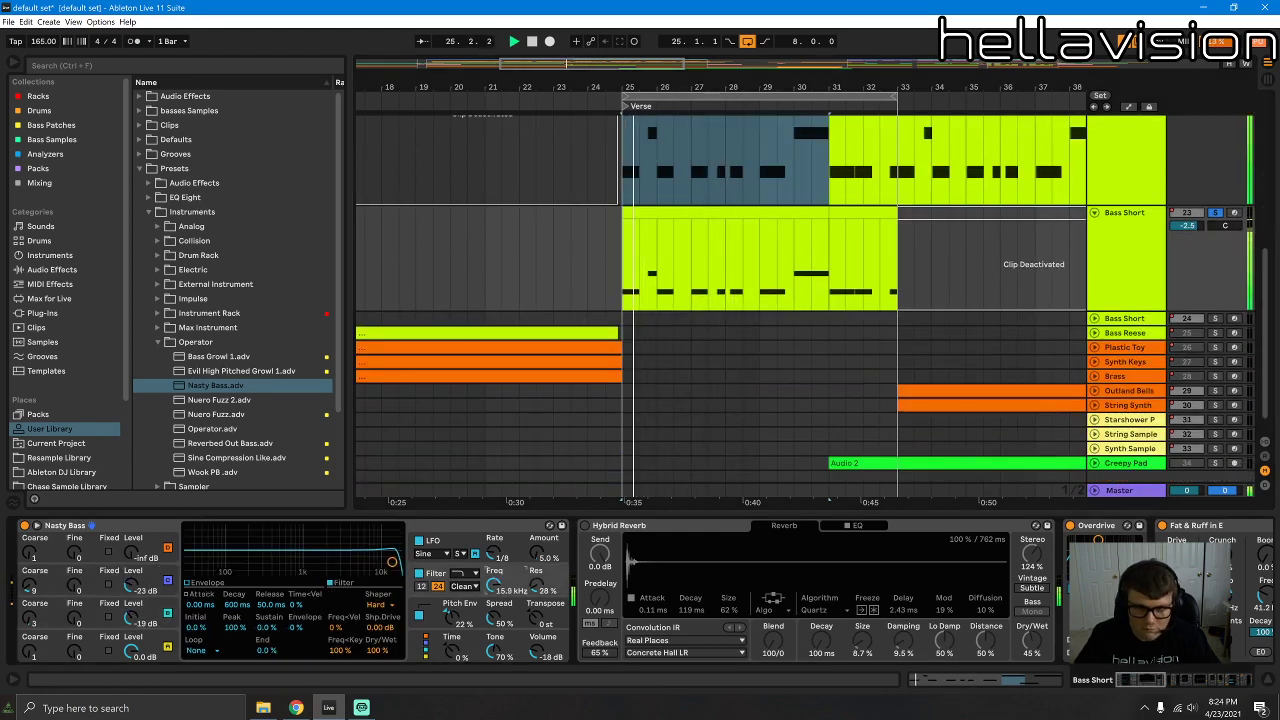
Step: On Bass Short, set the Saturator drive to 5.06 dB and the Punch and Parallel compressor's makeup to 3.97 dB during playback
drag(1163, 679, 1219, 680)
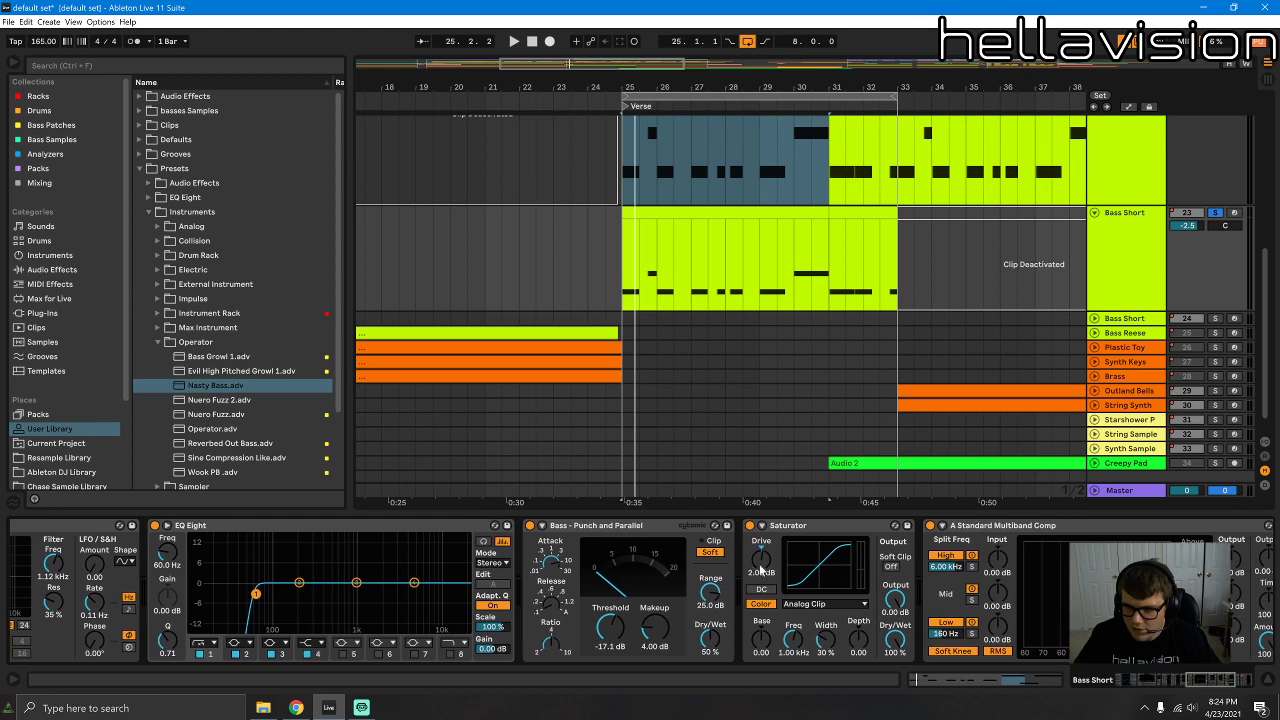
drag(760, 570, 760, 560)
key(space)
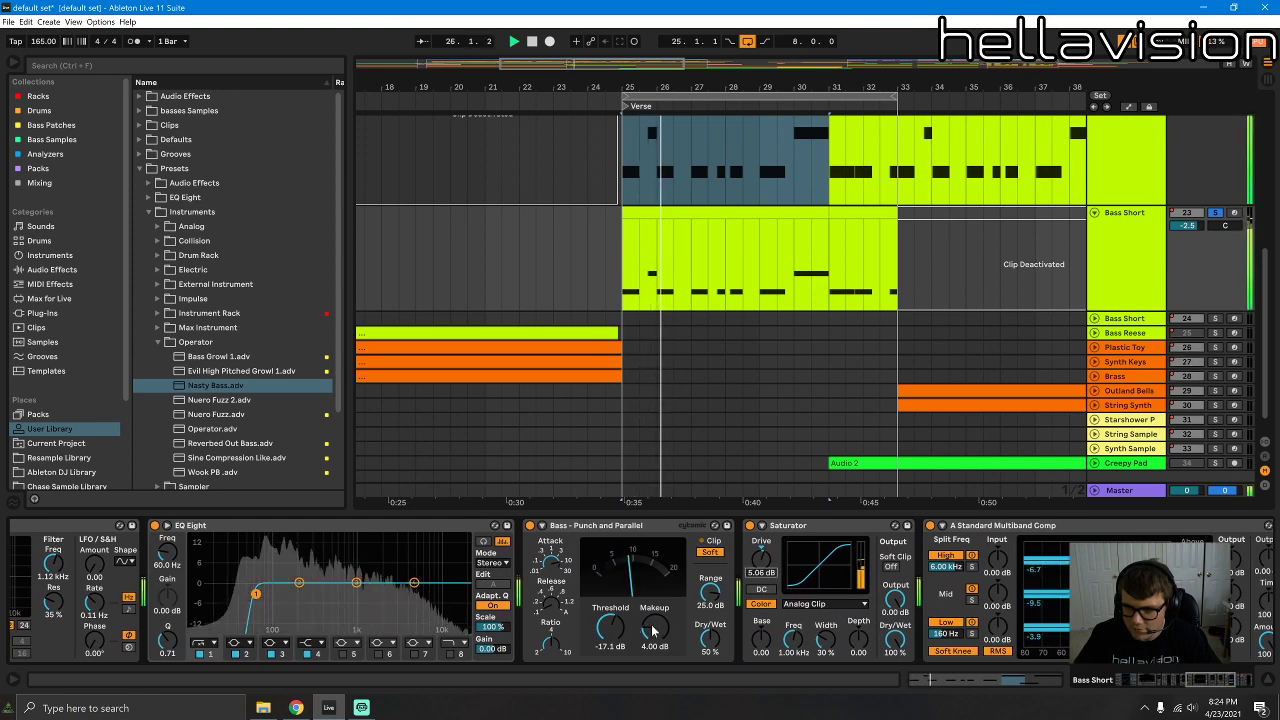
drag(652, 631, 652, 632)
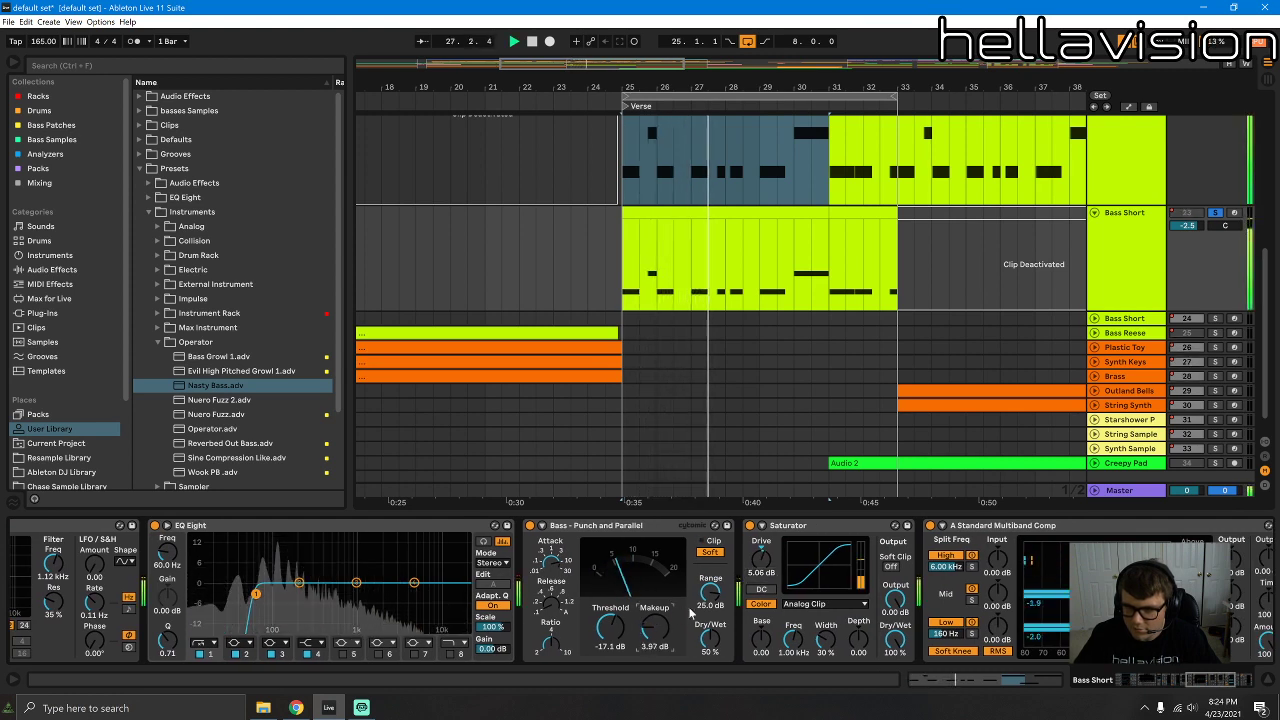
scroll(1015, 628, right, 5)
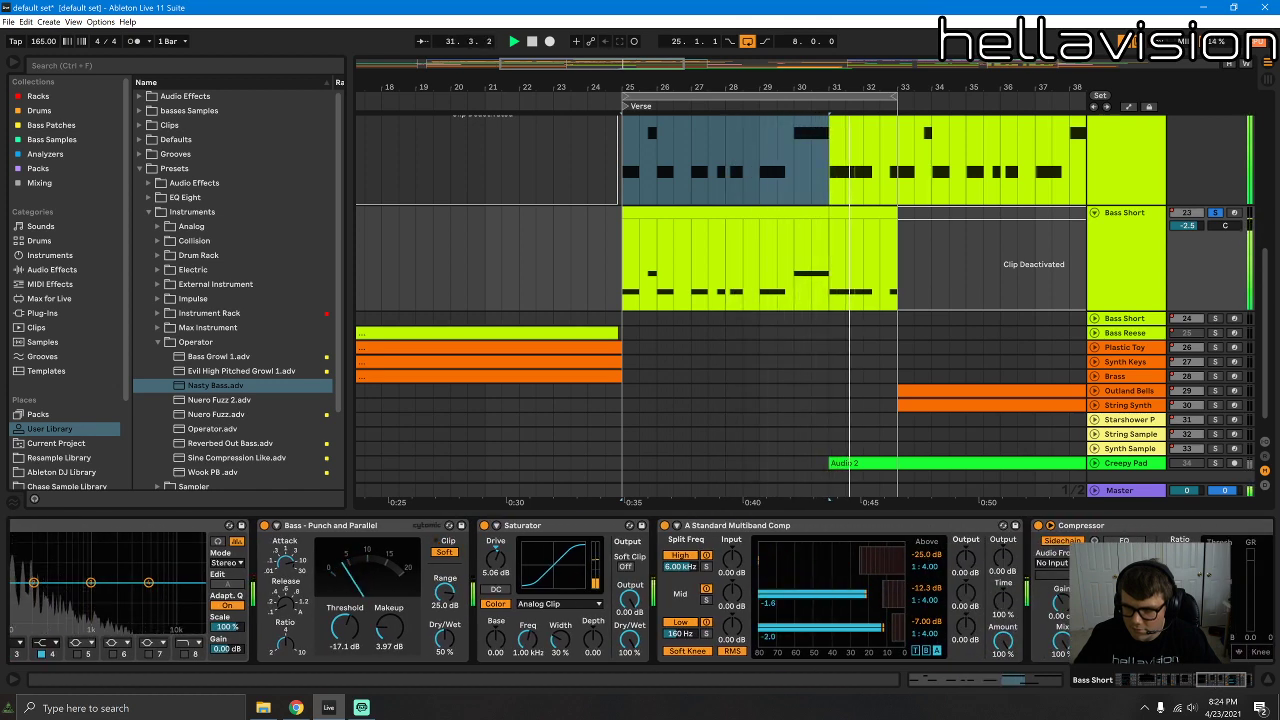
scroll(690, 590, right, 3)
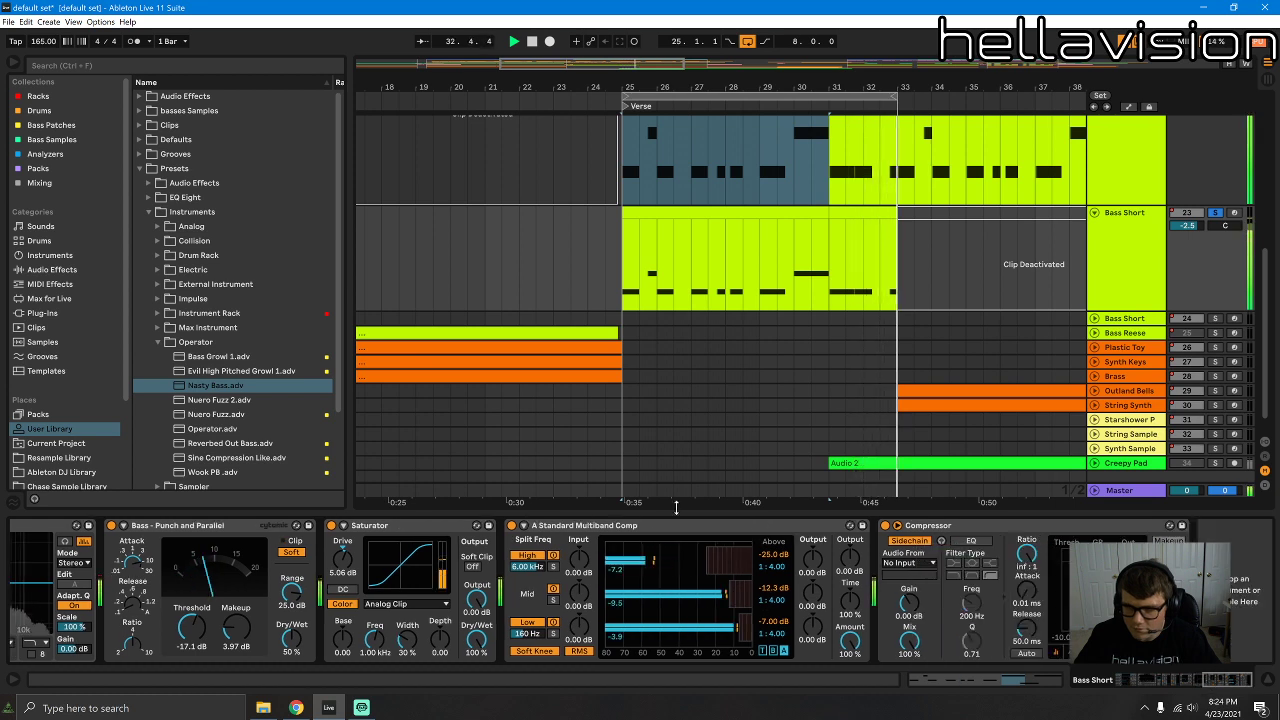
key(space)
Step: Browse the Drive & Color audio effects and add an Amp at the end of the Bass Short device chain
click(30, 269)
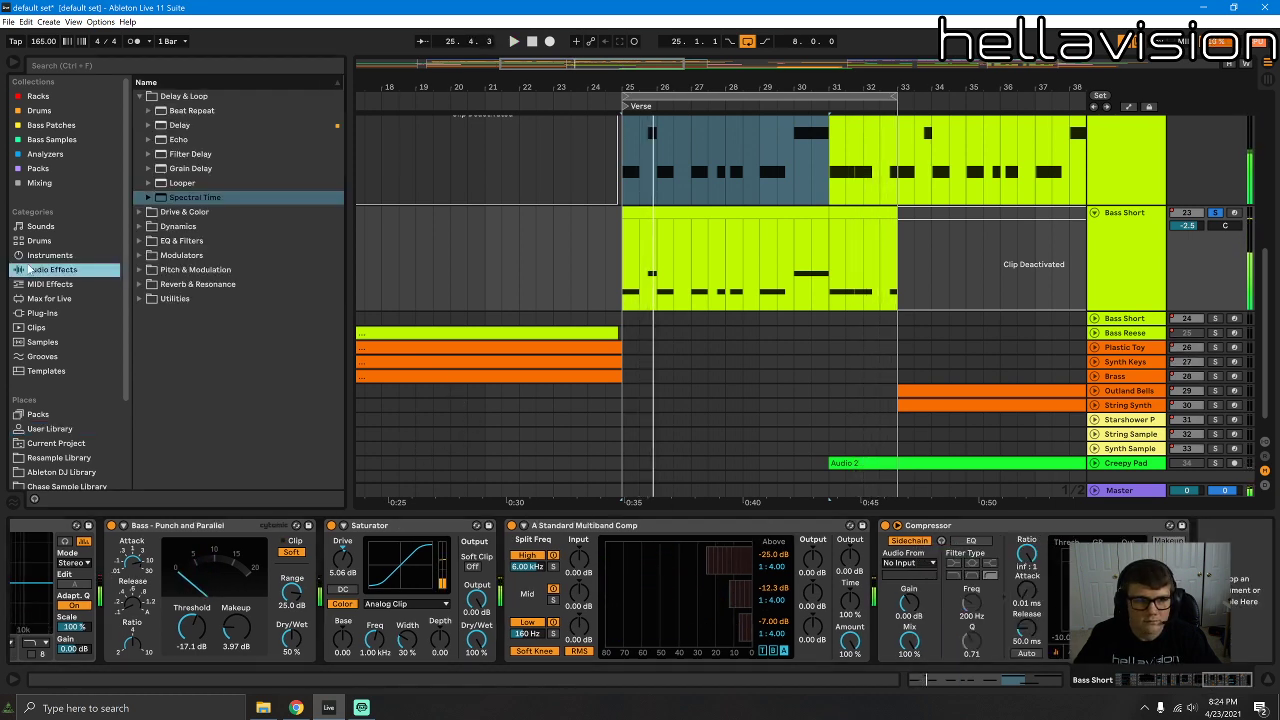
click(38, 313)
click(1211, 681)
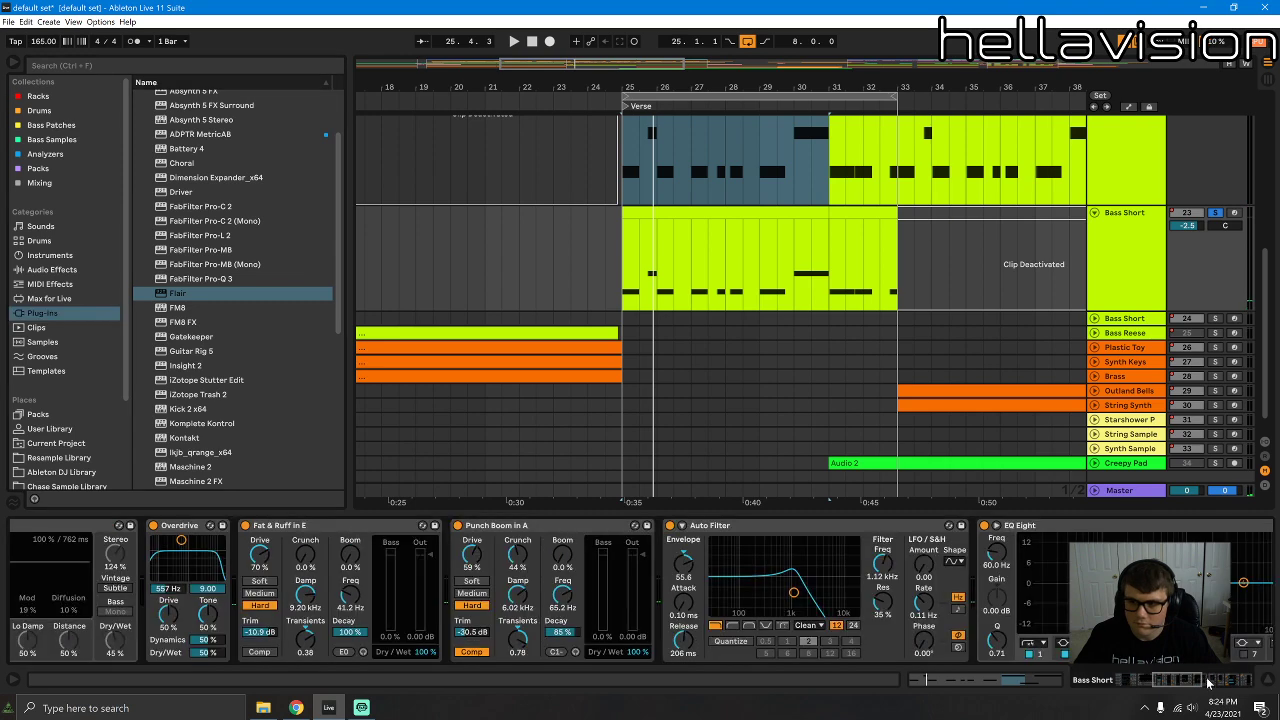
click(40, 270)
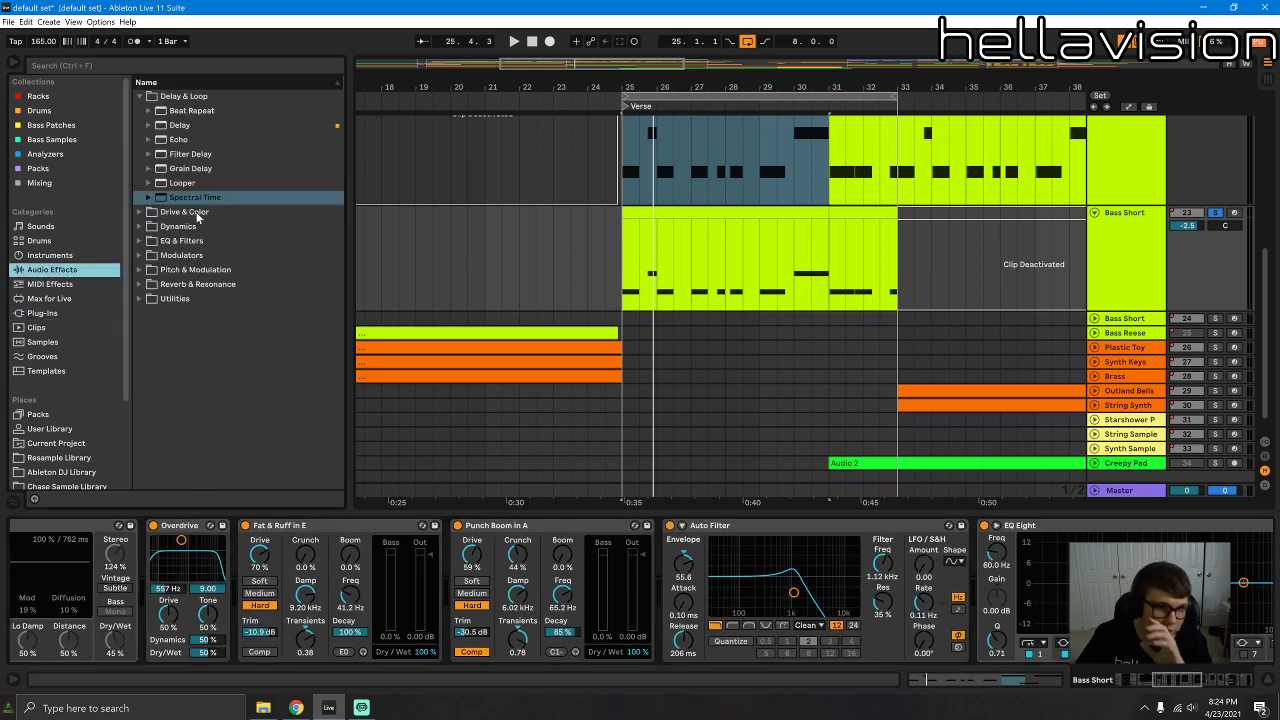
click(139, 97)
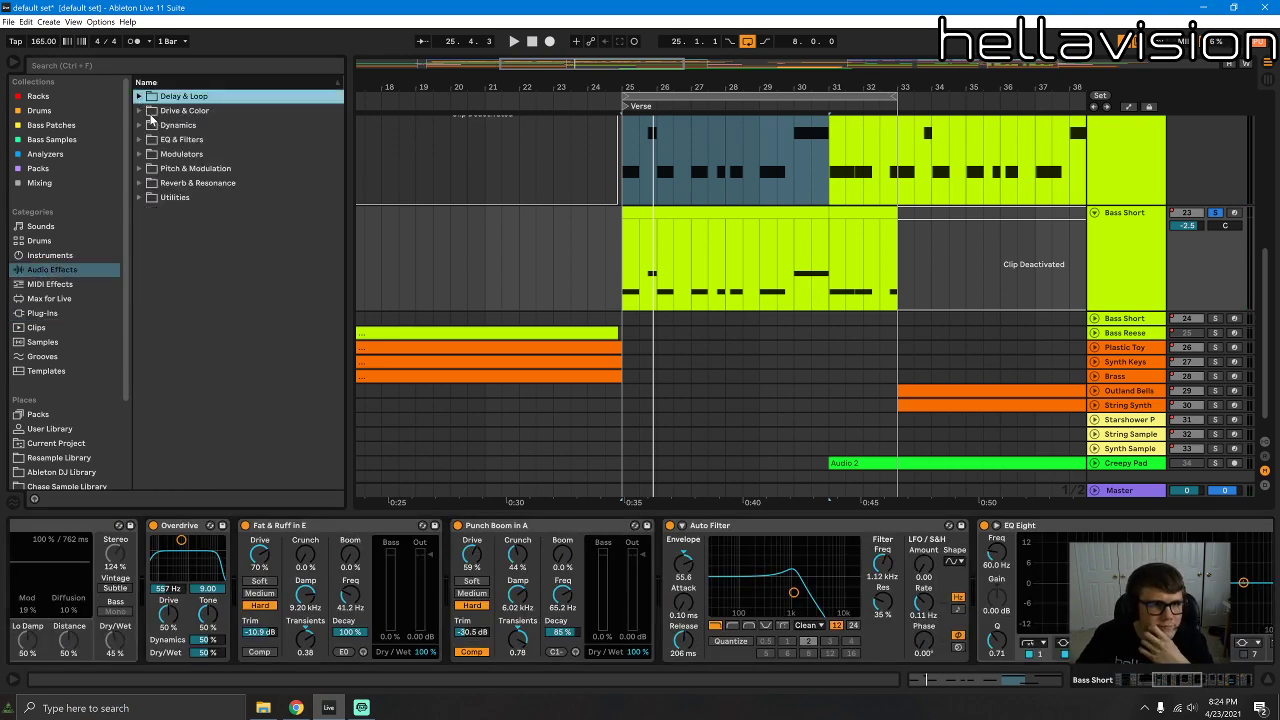
click(139, 111)
click(171, 126)
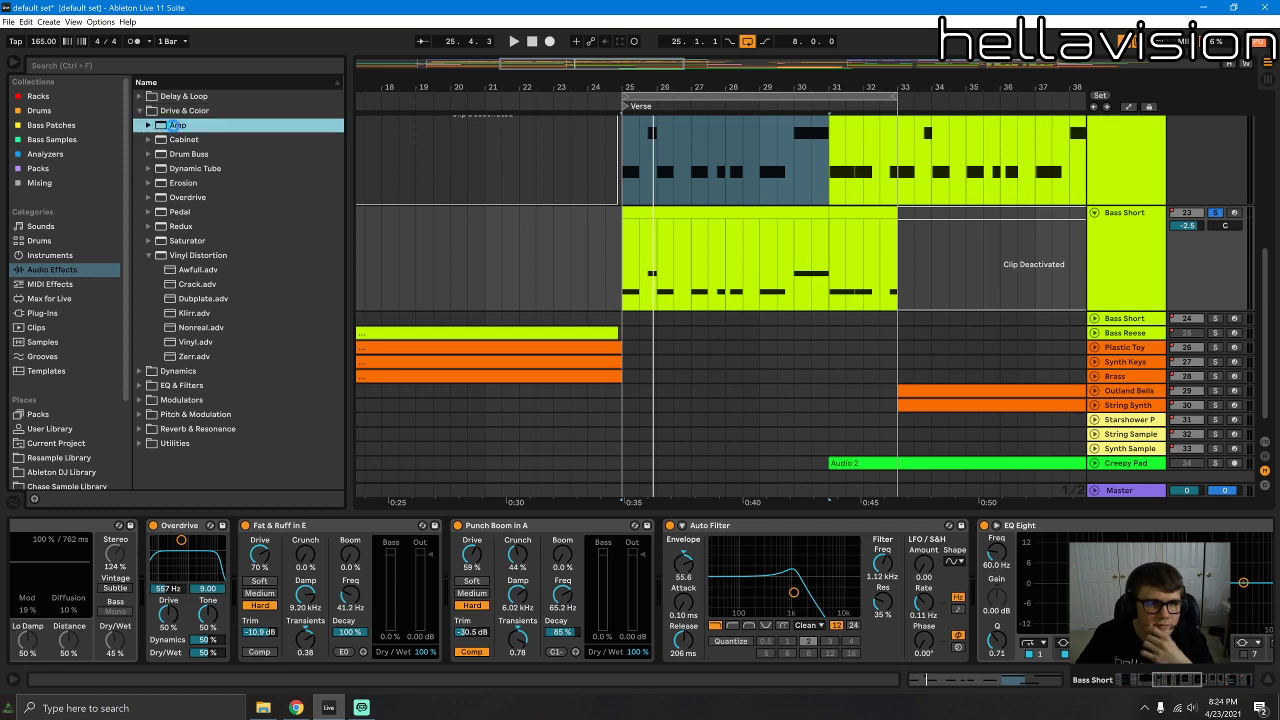
double_click(175, 125)
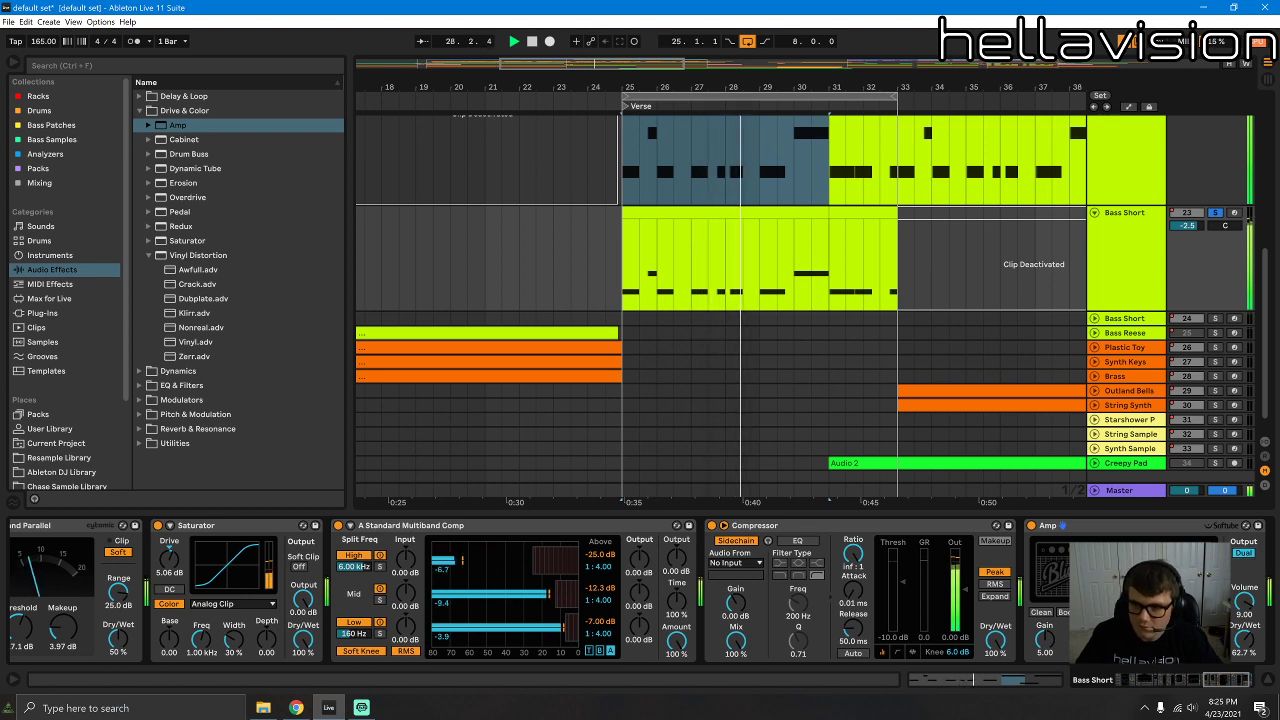
Step: Try different amp models in Bass Short's Amp during playback and lower its dry/wet to 11.9%
drag(1247, 648, 1247, 683)
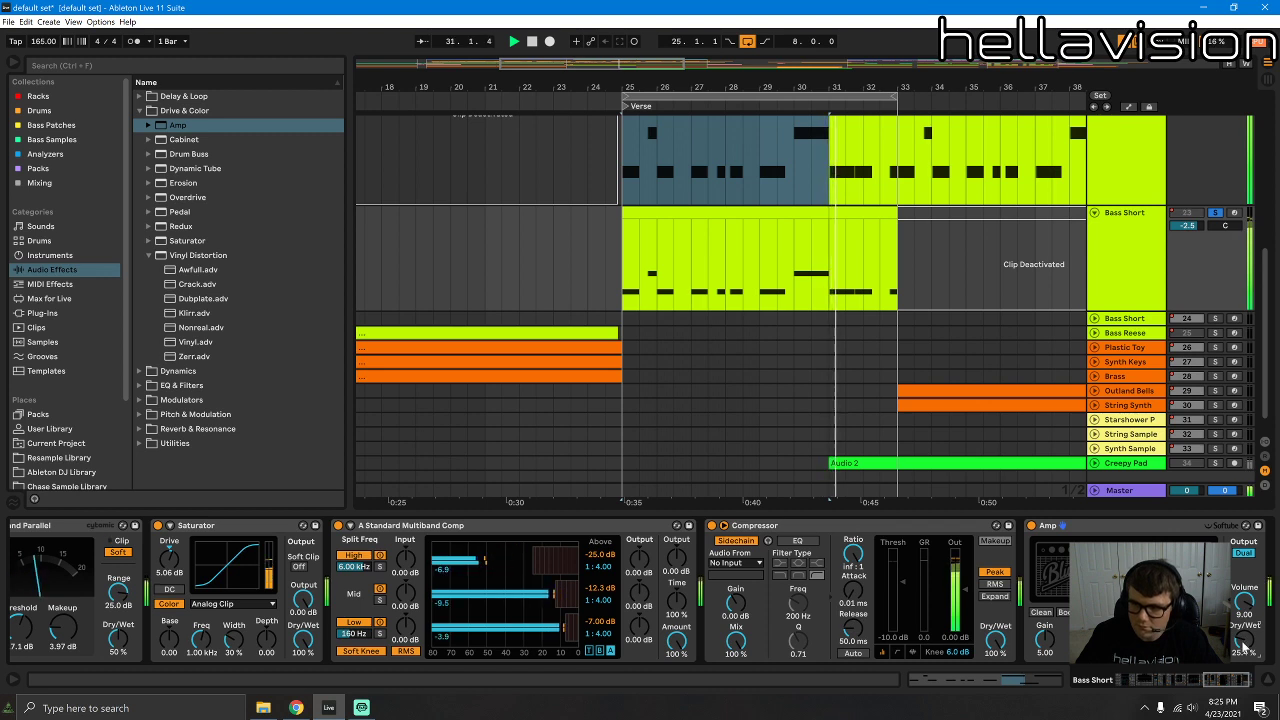
click(1121, 612)
click(1148, 612)
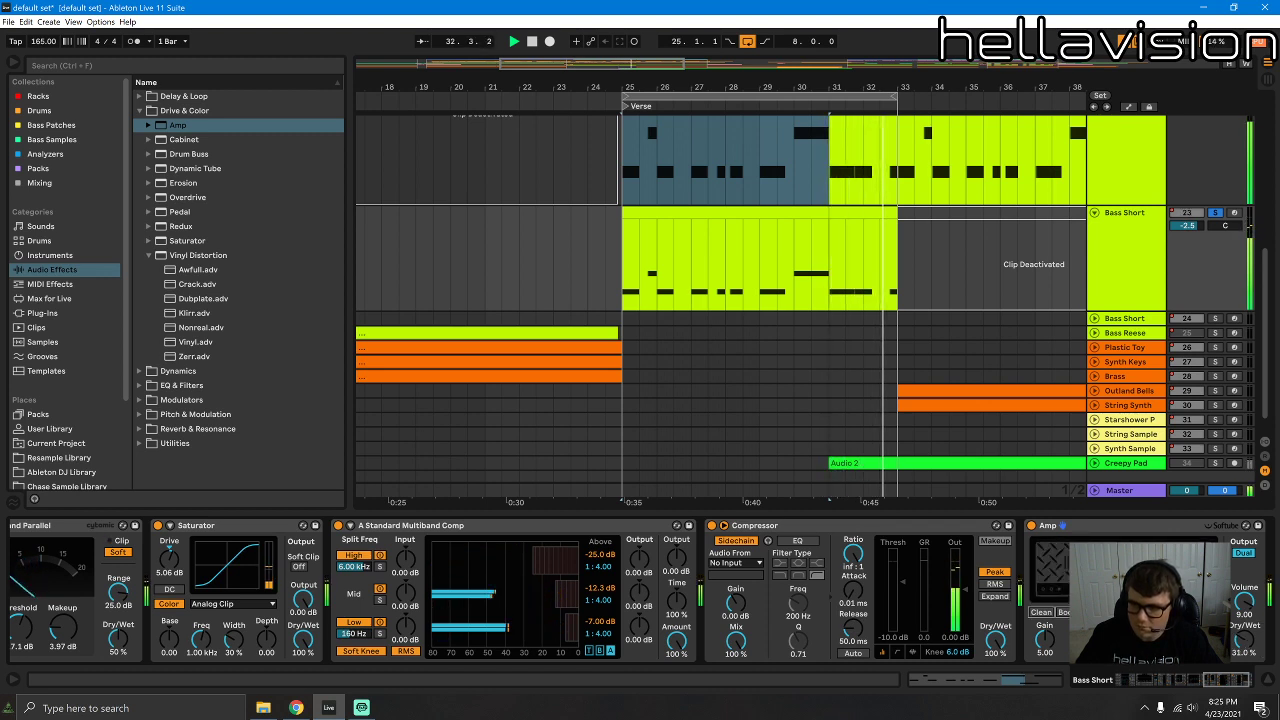
click(1175, 612)
drag(1245, 640, 1245, 650)
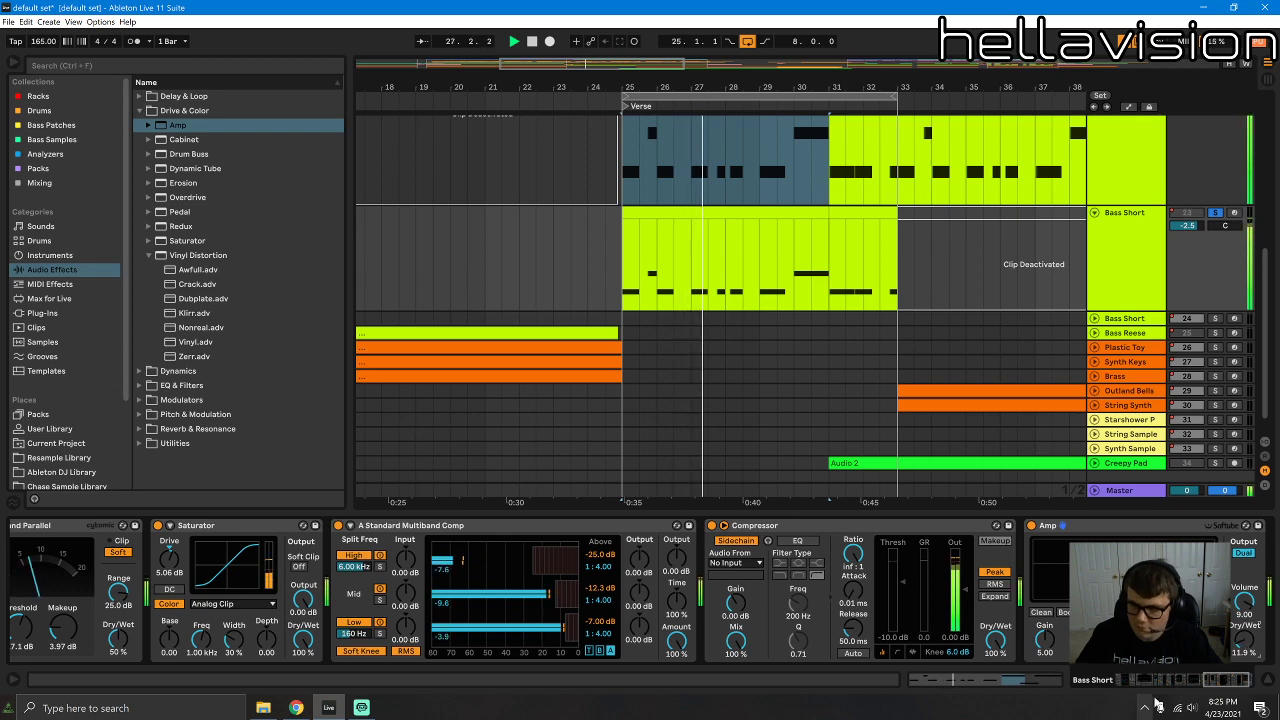
Step: Shape Nasty Bass's oscillator B envelope with a 719 ms decay and the sustain at -inf dB
click(1013, 682)
click(145, 620)
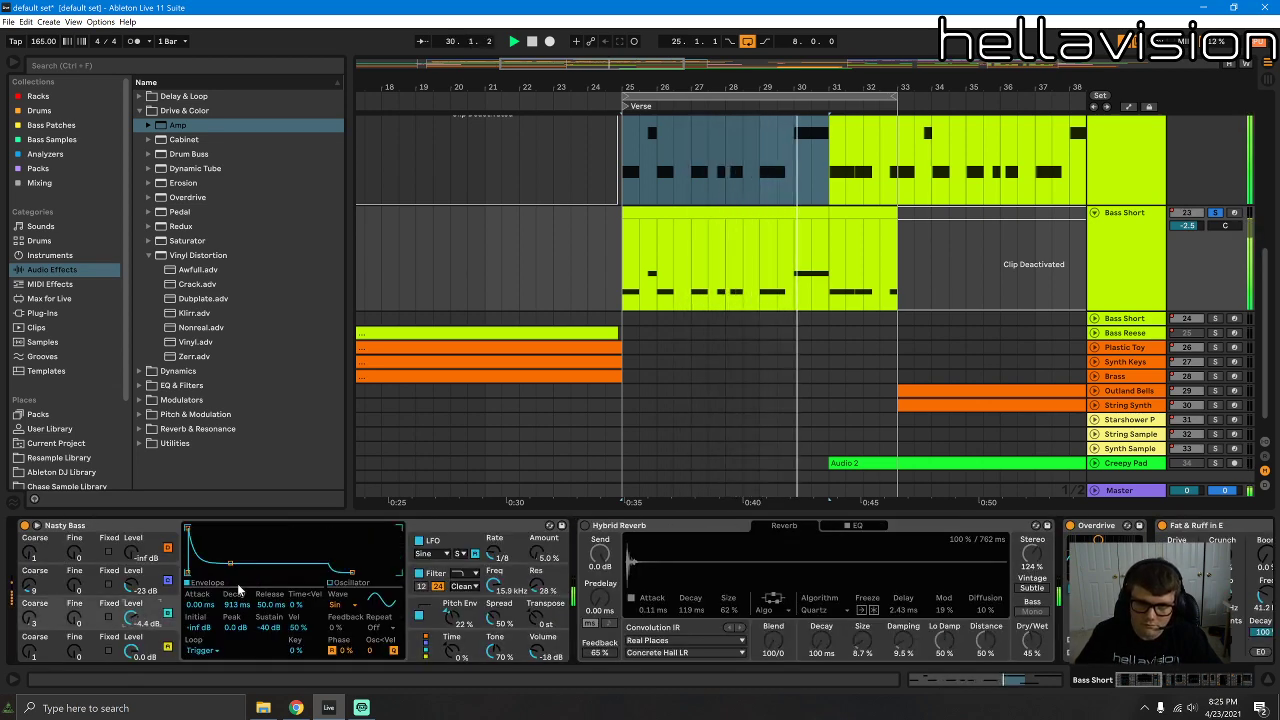
mouse_move(231, 565)
mouse_down()
mouse_move(236, 551)
mouse_move(230, 572)
mouse_up()
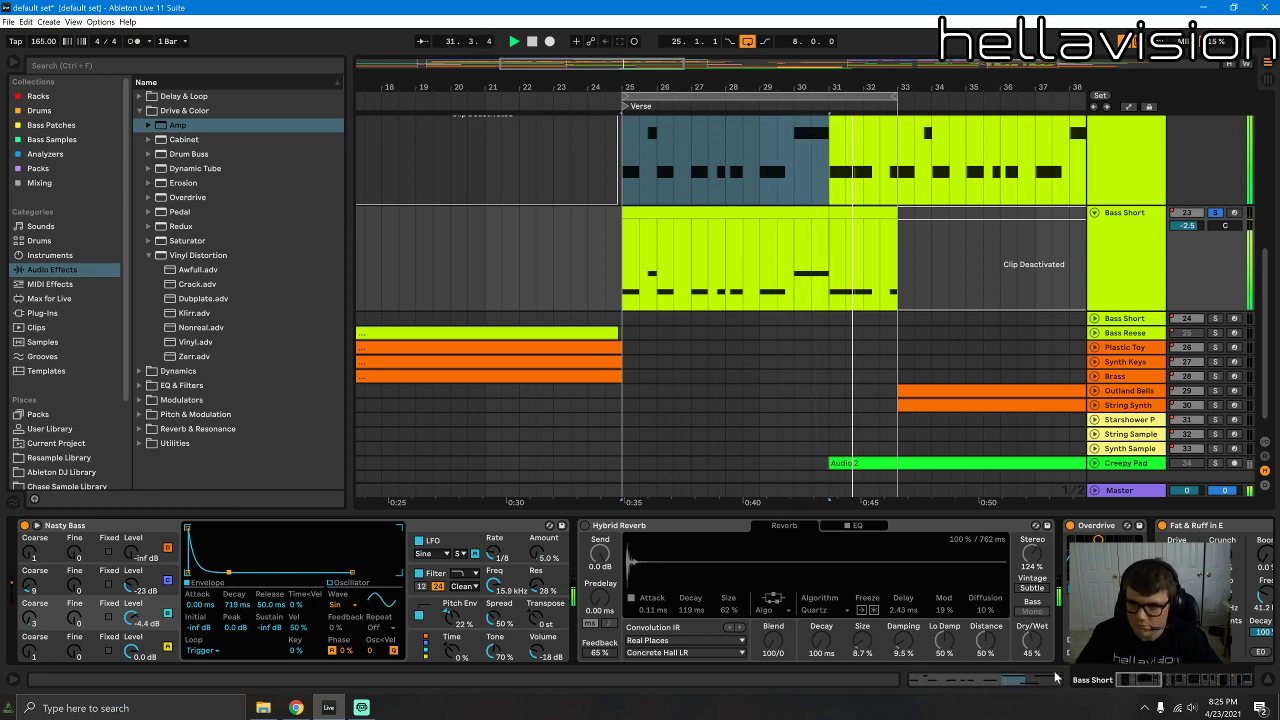
Step: Lower Nasty Bass's filter frequency to 329 Hz and show its automation on the Bass Short track
click(1186, 680)
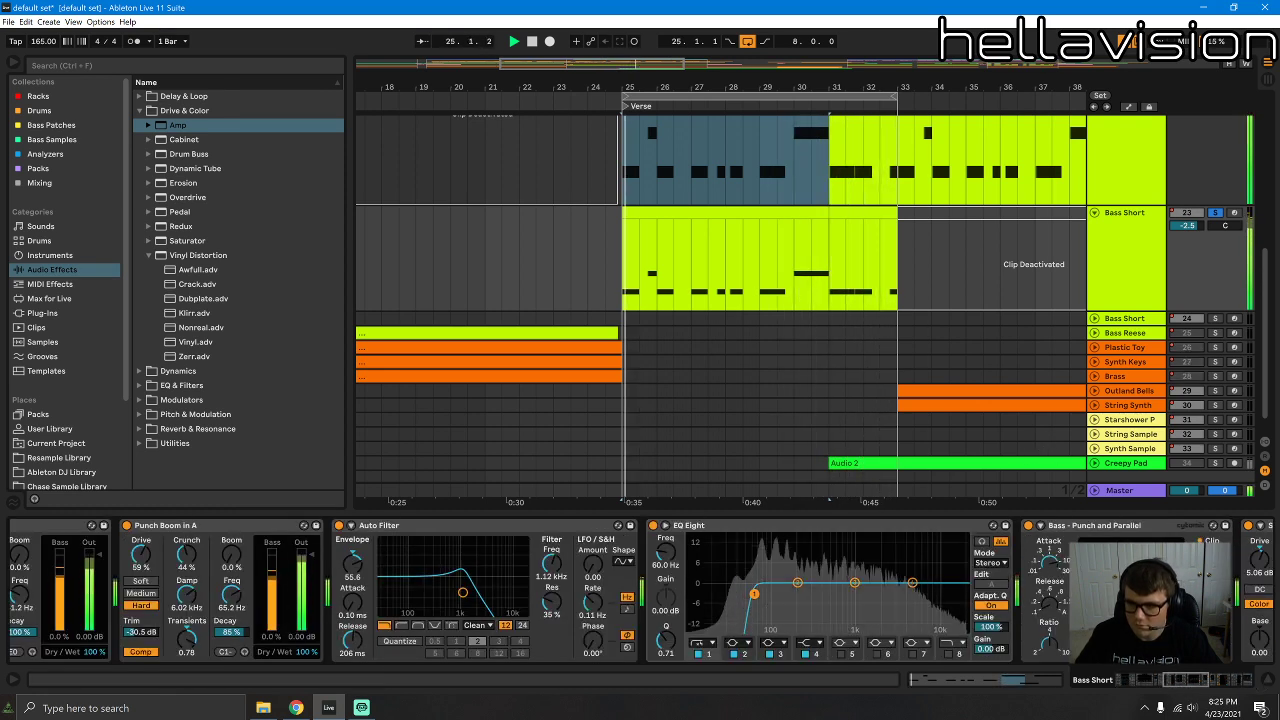
drag(1186, 680, 1228, 680)
key(space)
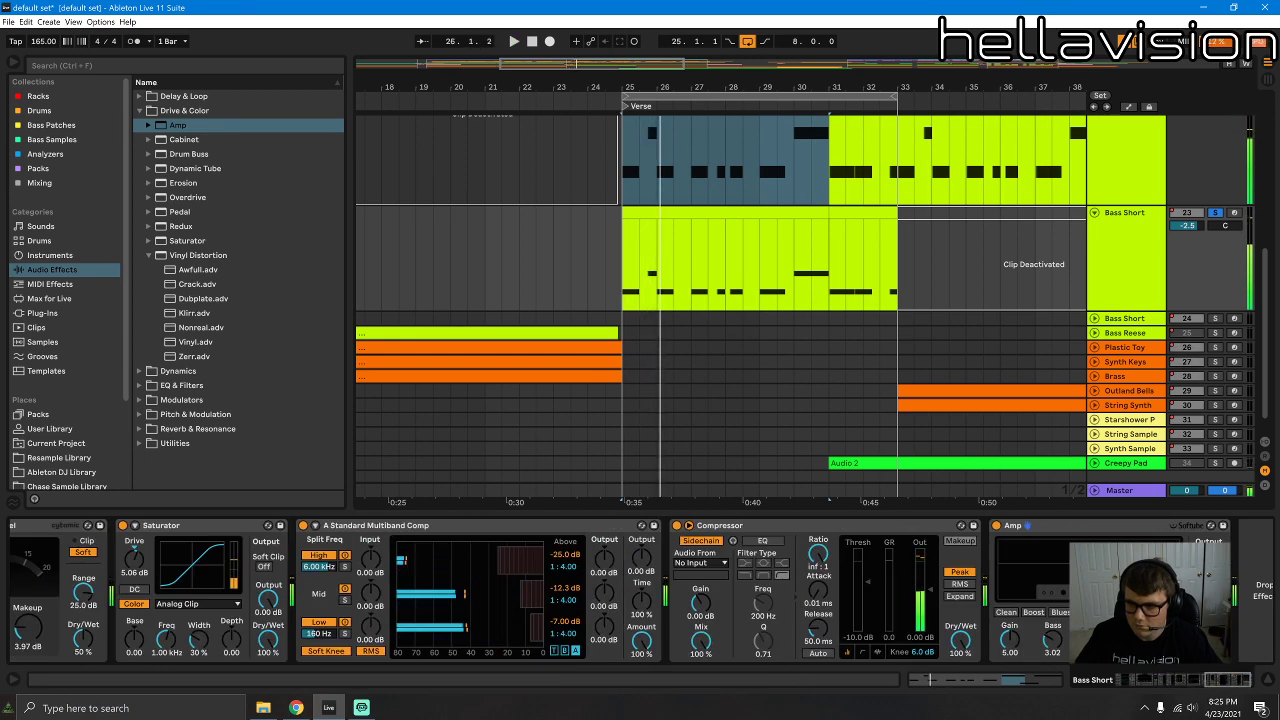
drag(1222, 680, 980, 690)
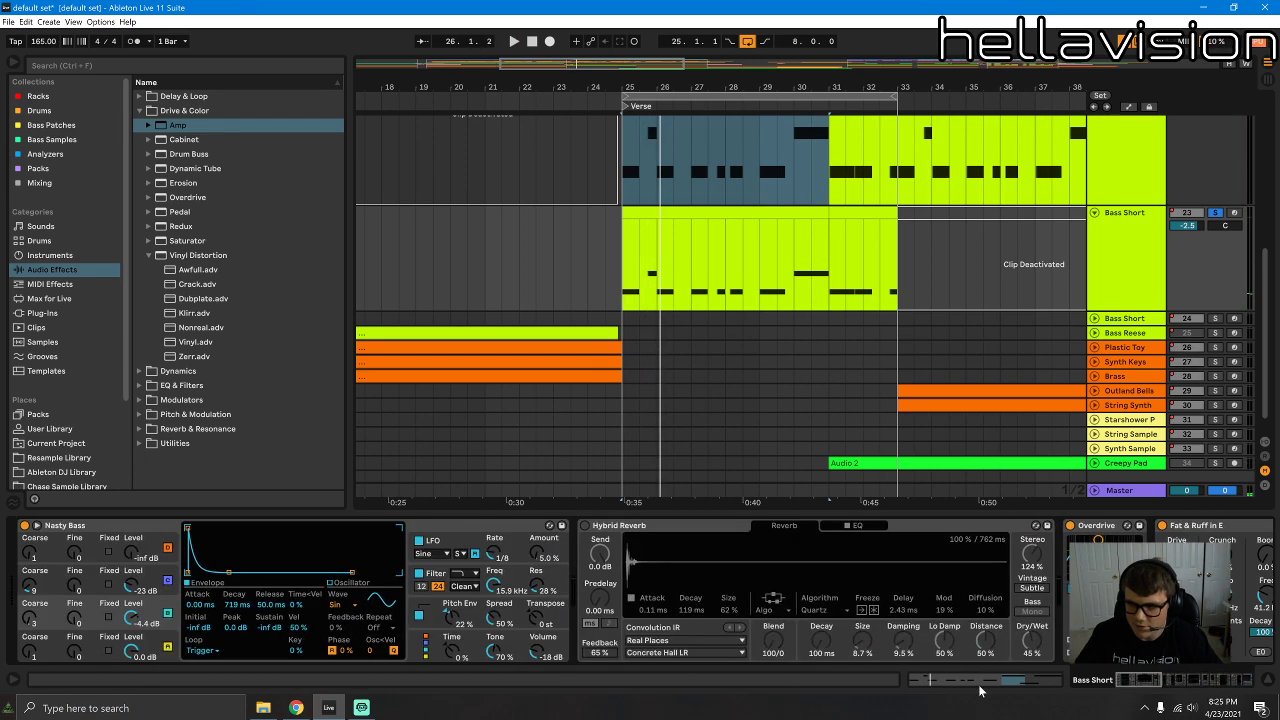
drag(490, 586, 490, 664)
key(space)
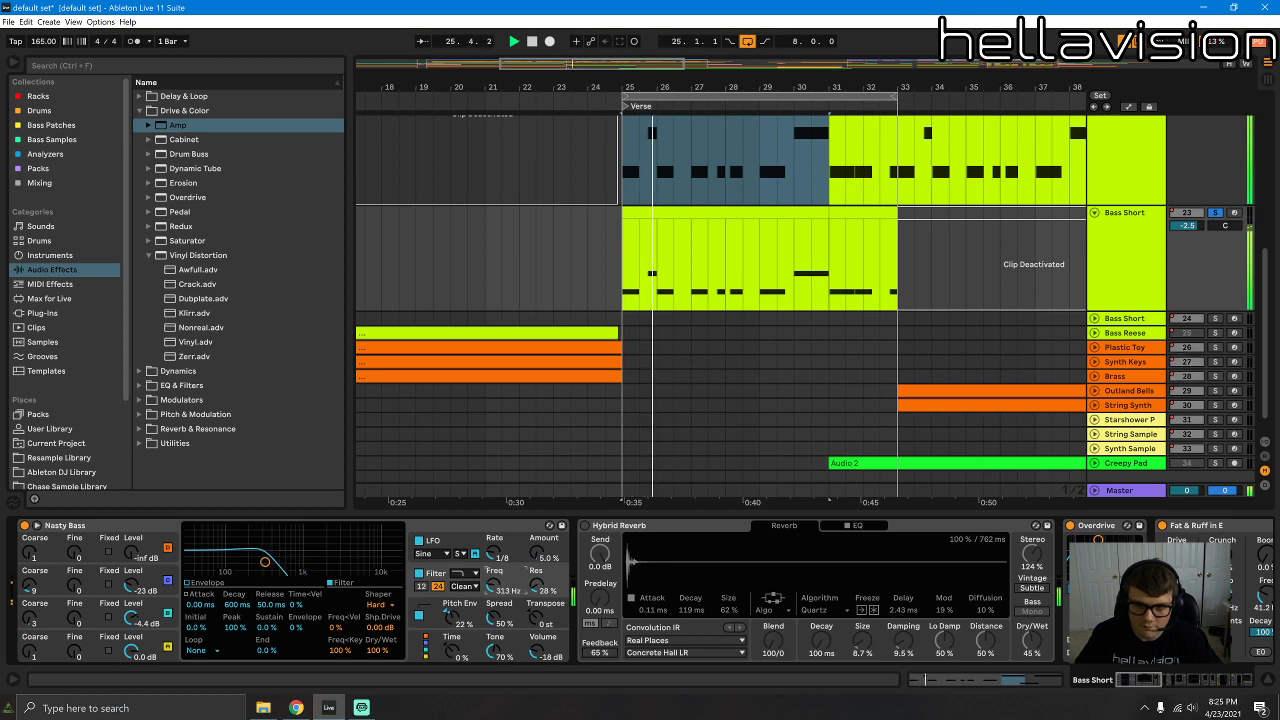
right_click(497, 588)
click(560, 532)
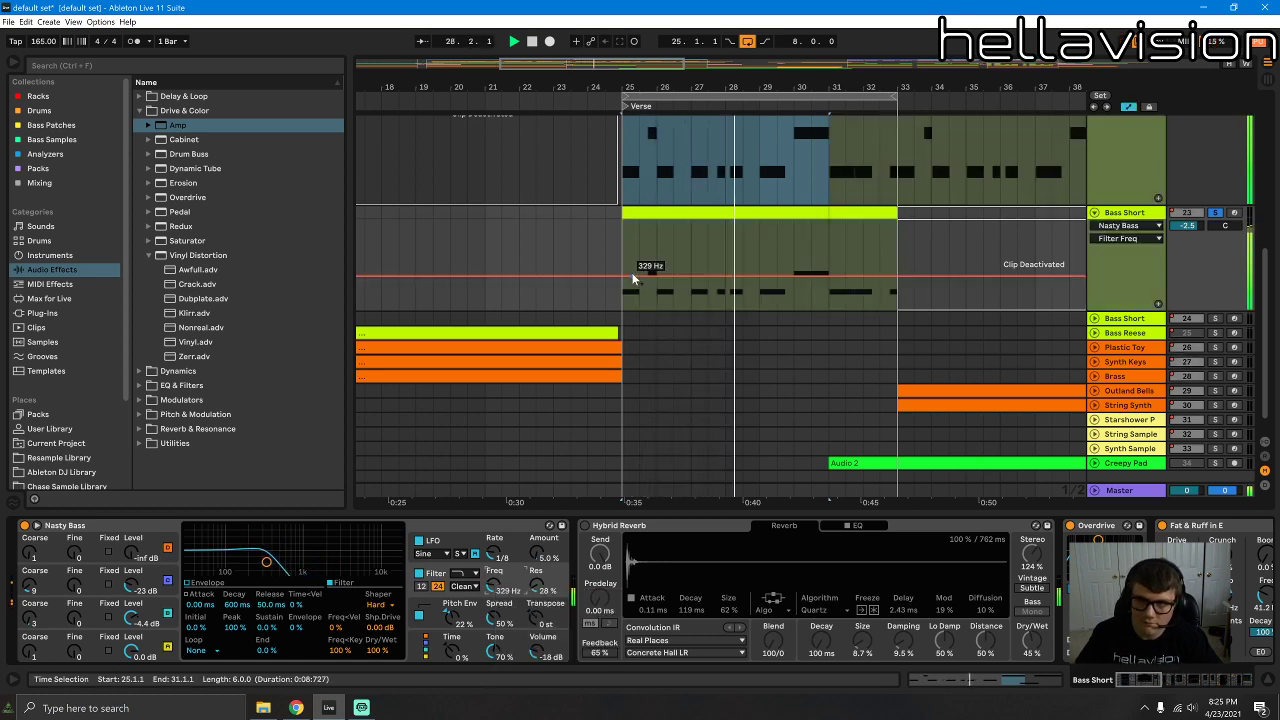
Step: Draw filter frequency automation over bars 25 to 33, starting near 4.50 kHz, dipping around bar 30 and rising to 2.71 kHz
click(622, 276)
click(811, 276)
click(802, 276)
drag(760, 276, 759, 258)
drag(897, 276, 897, 244)
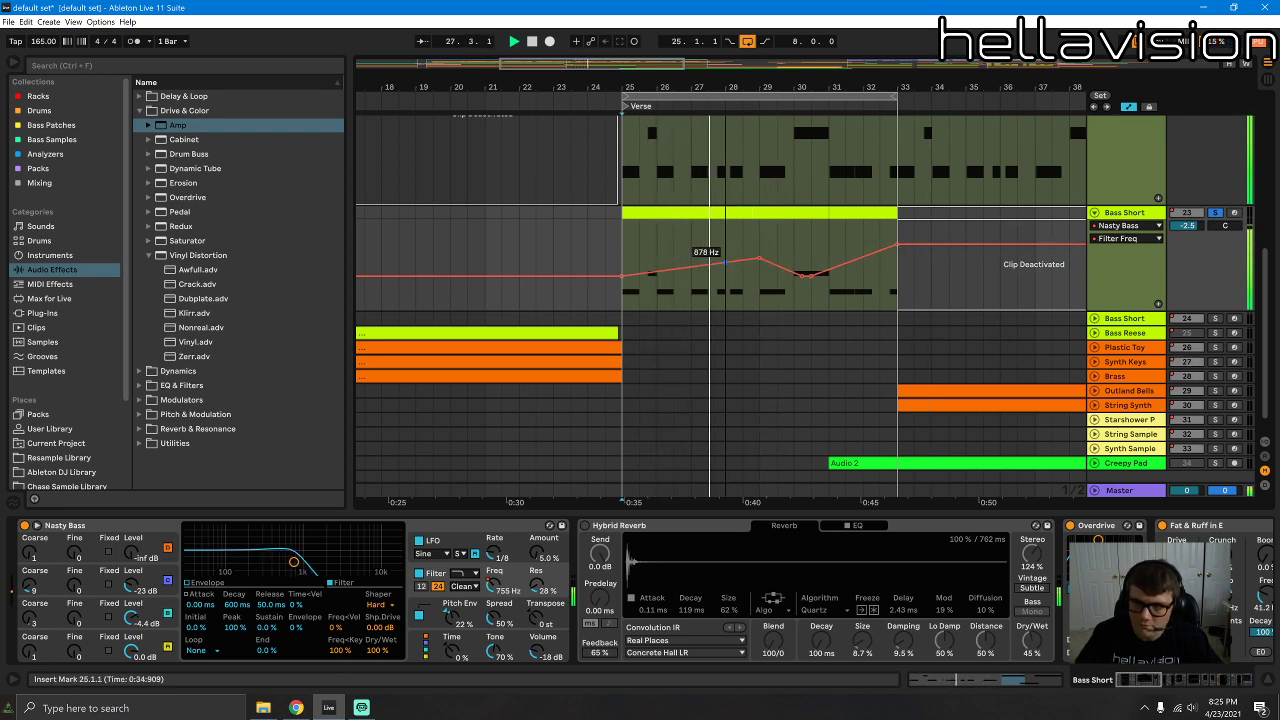
drag(725, 262, 691, 265)
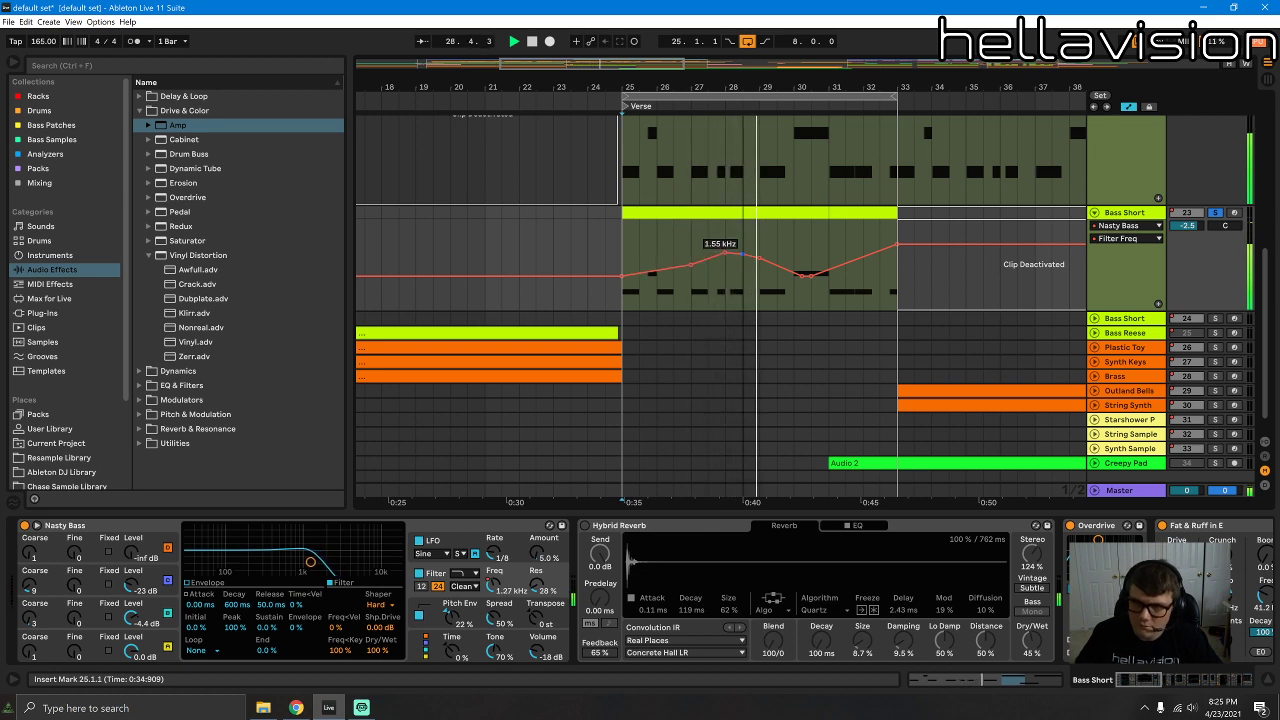
drag(849, 260, 897, 244)
click(895, 243)
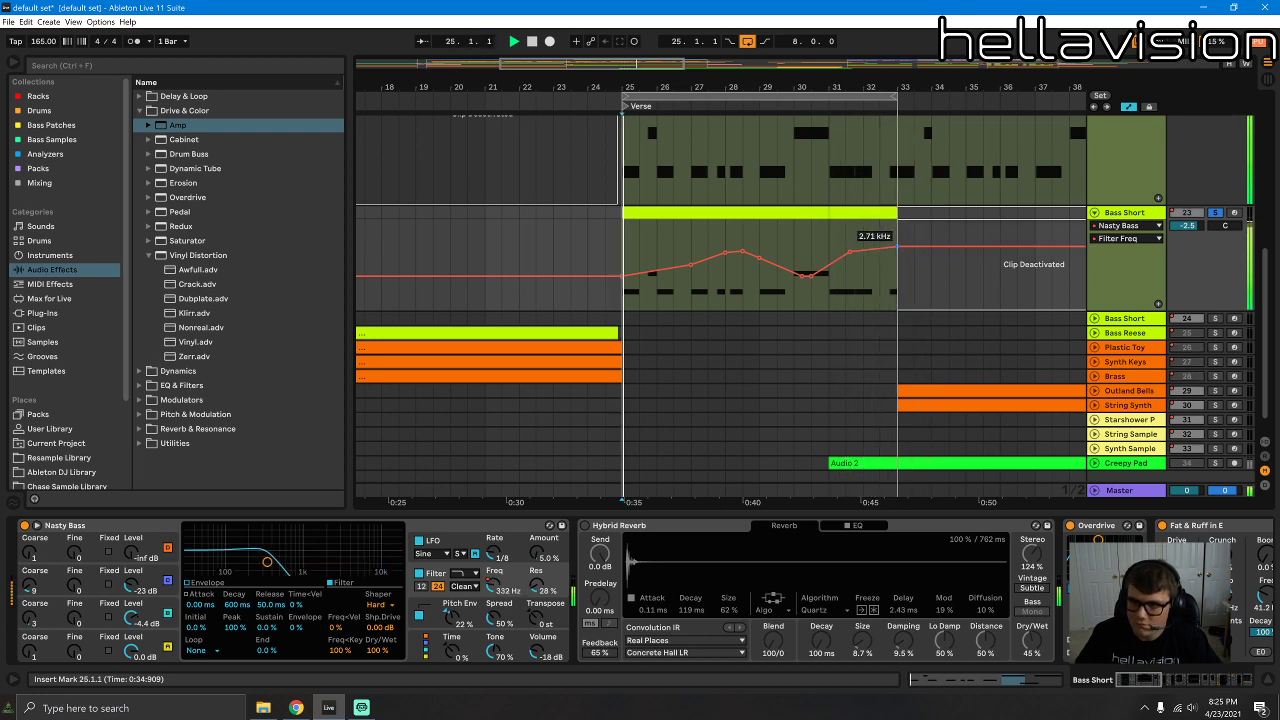
drag(622, 275, 622, 253)
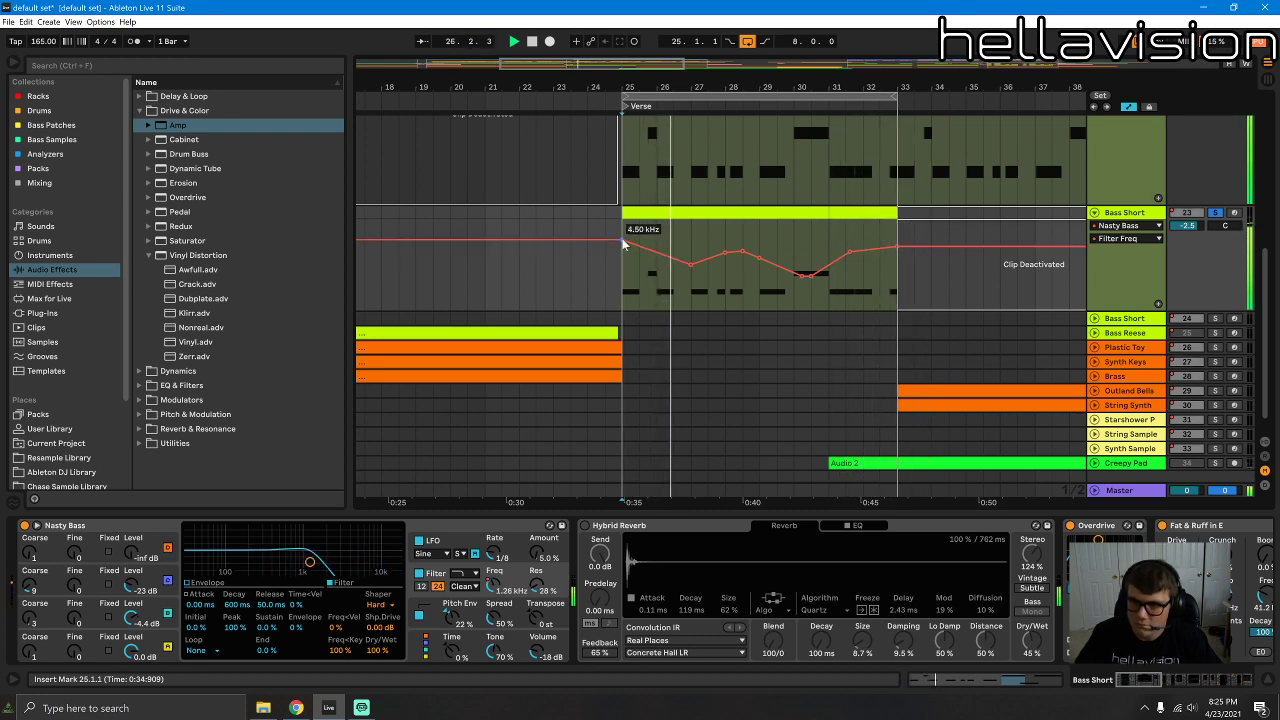
Step: Delete the filter frequency automation from the Bass Short track
drag(926, 285, 594, 261)
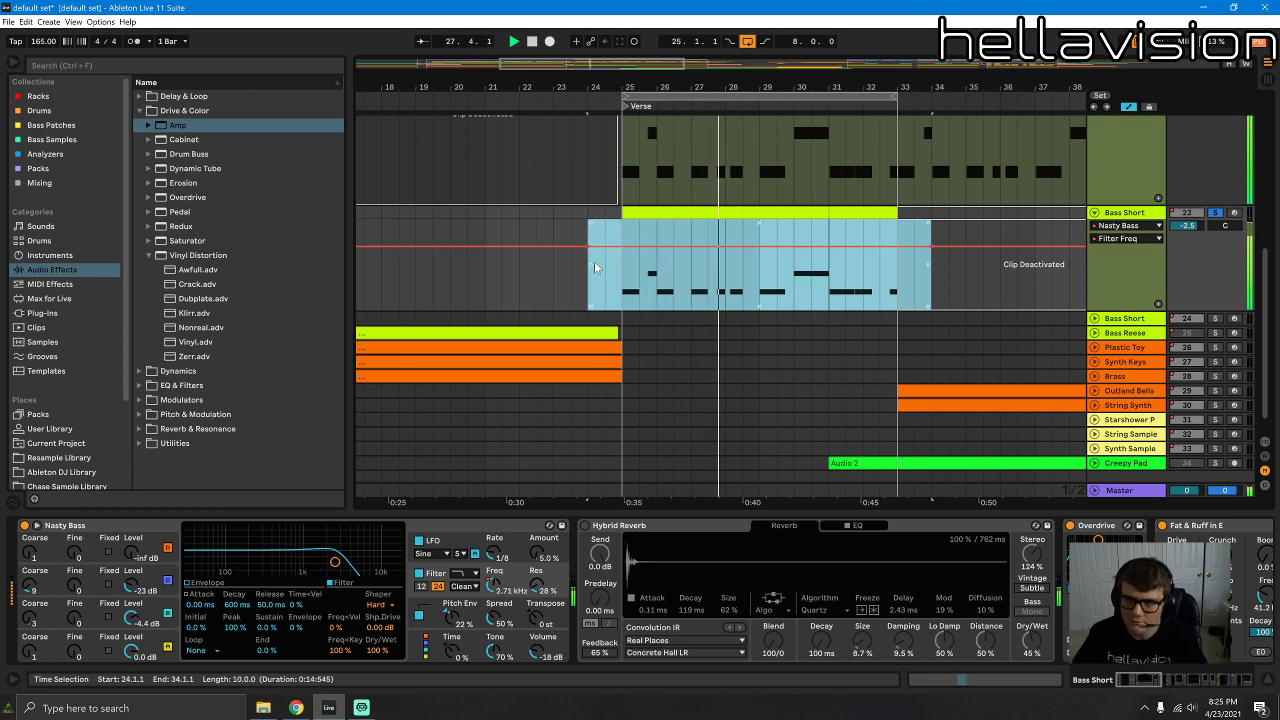
right_click(494, 578)
click(528, 548)
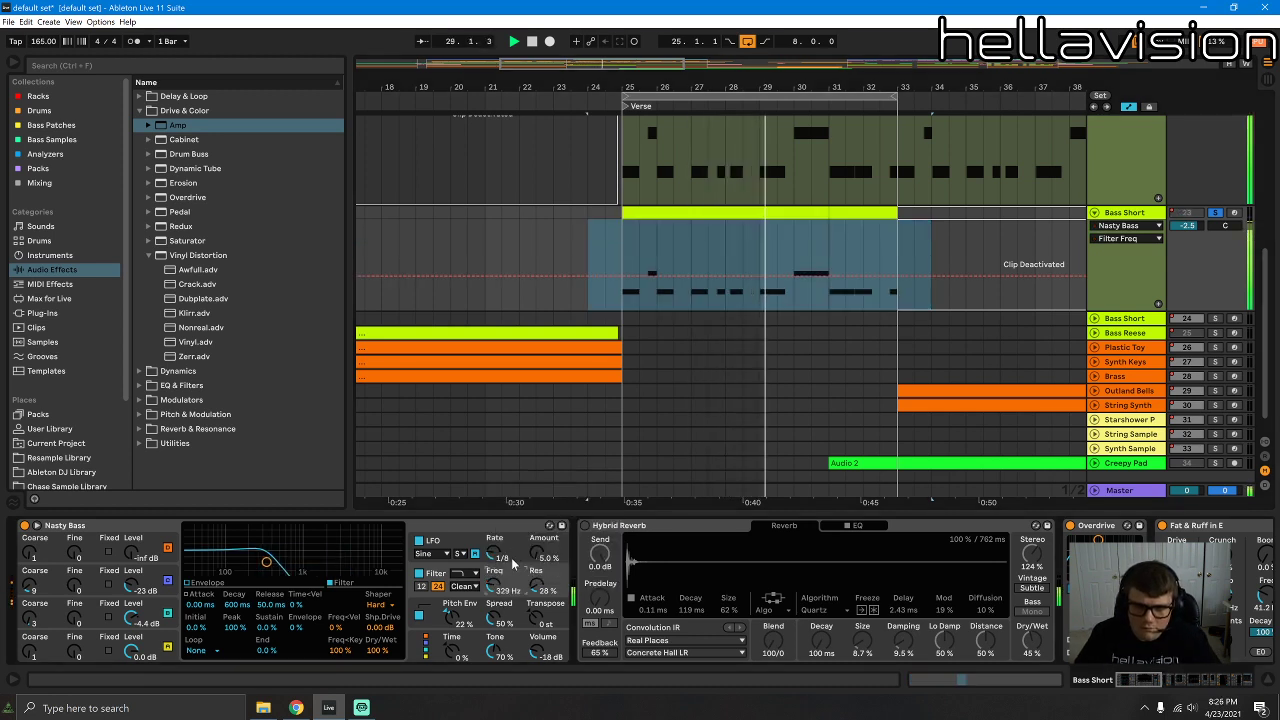
Step: Set Nasty Bass's filter frequency to 3.11 kHz and route its LFO to the filter and Volume with 52% amount
drag(535, 555, 535, 420)
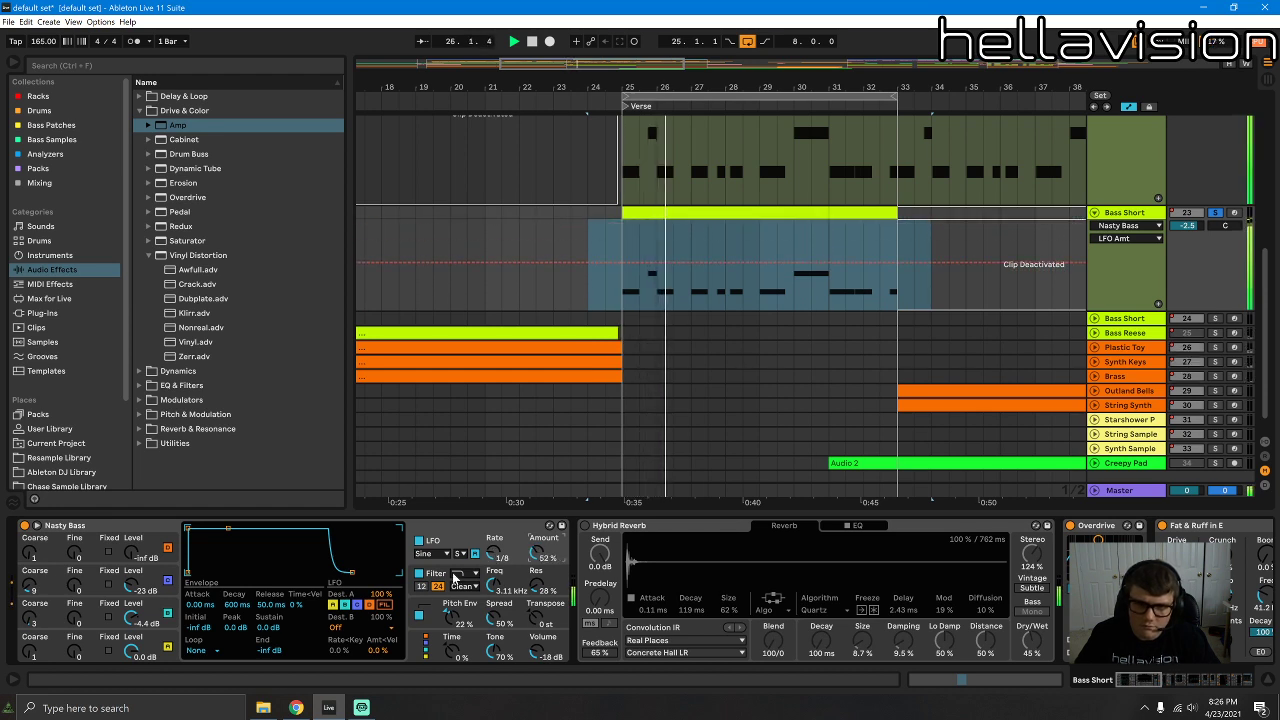
click(336, 606)
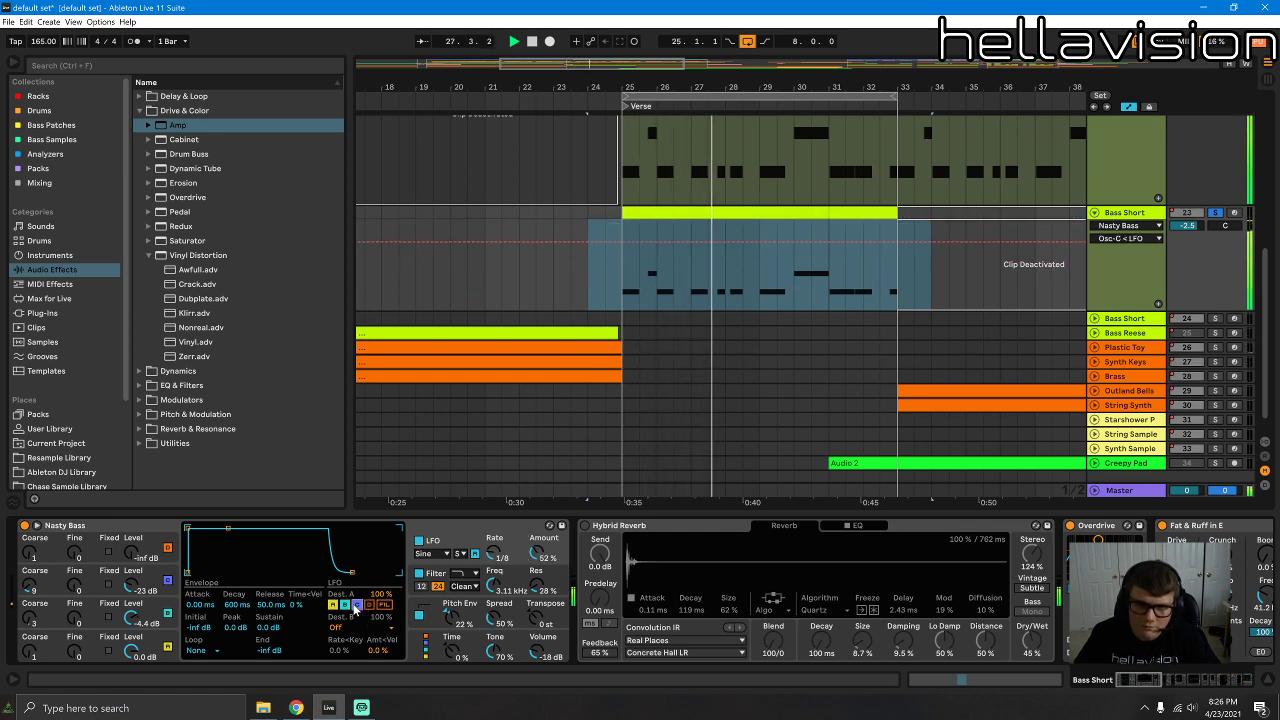
click(355, 606)
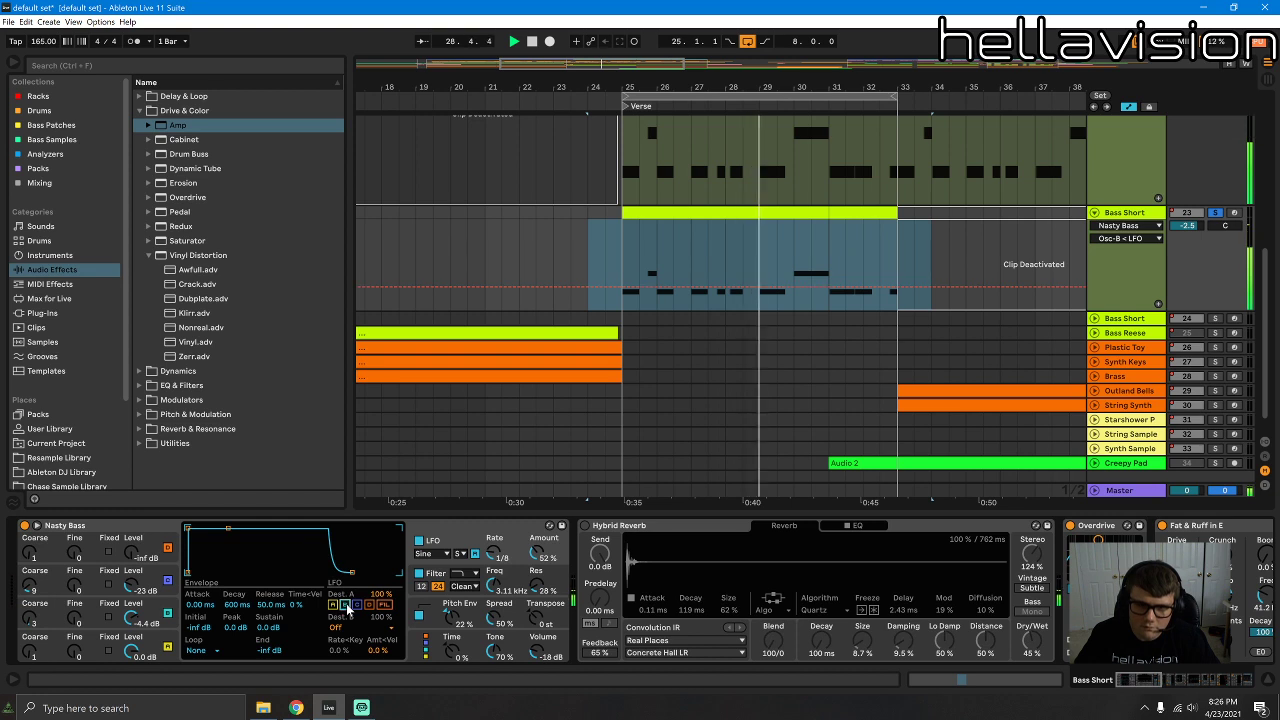
click(367, 630)
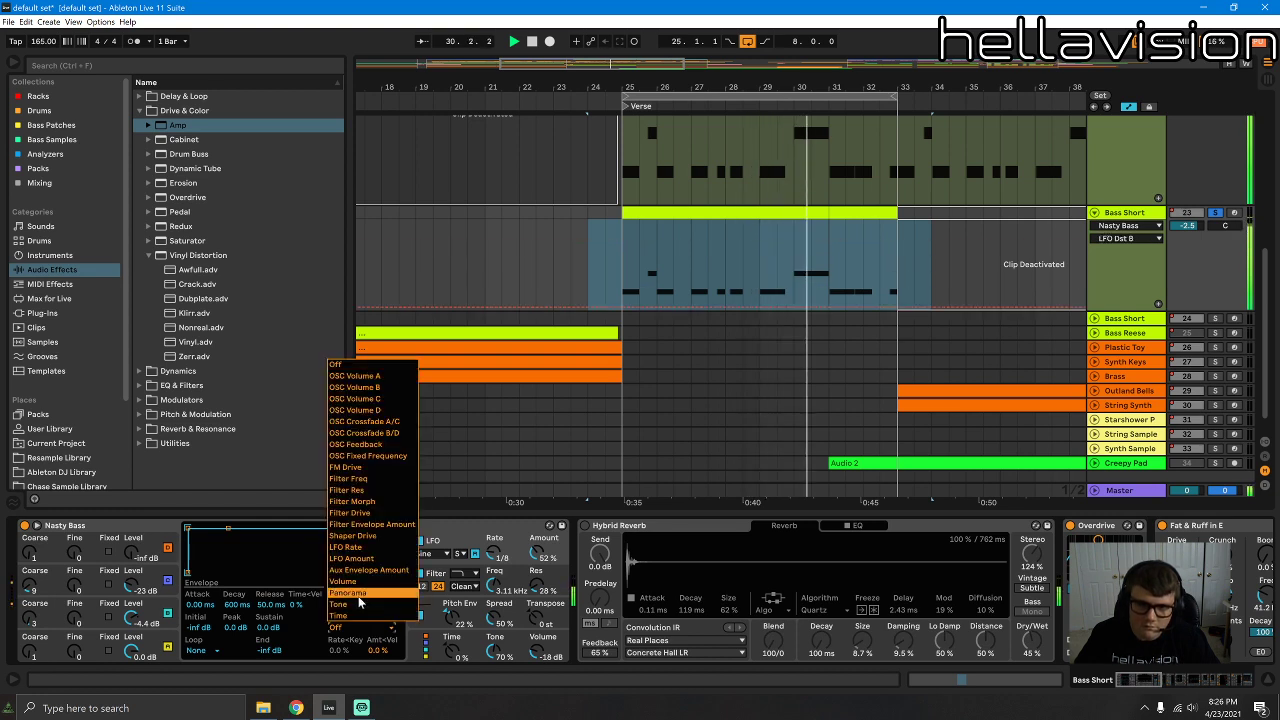
click(359, 584)
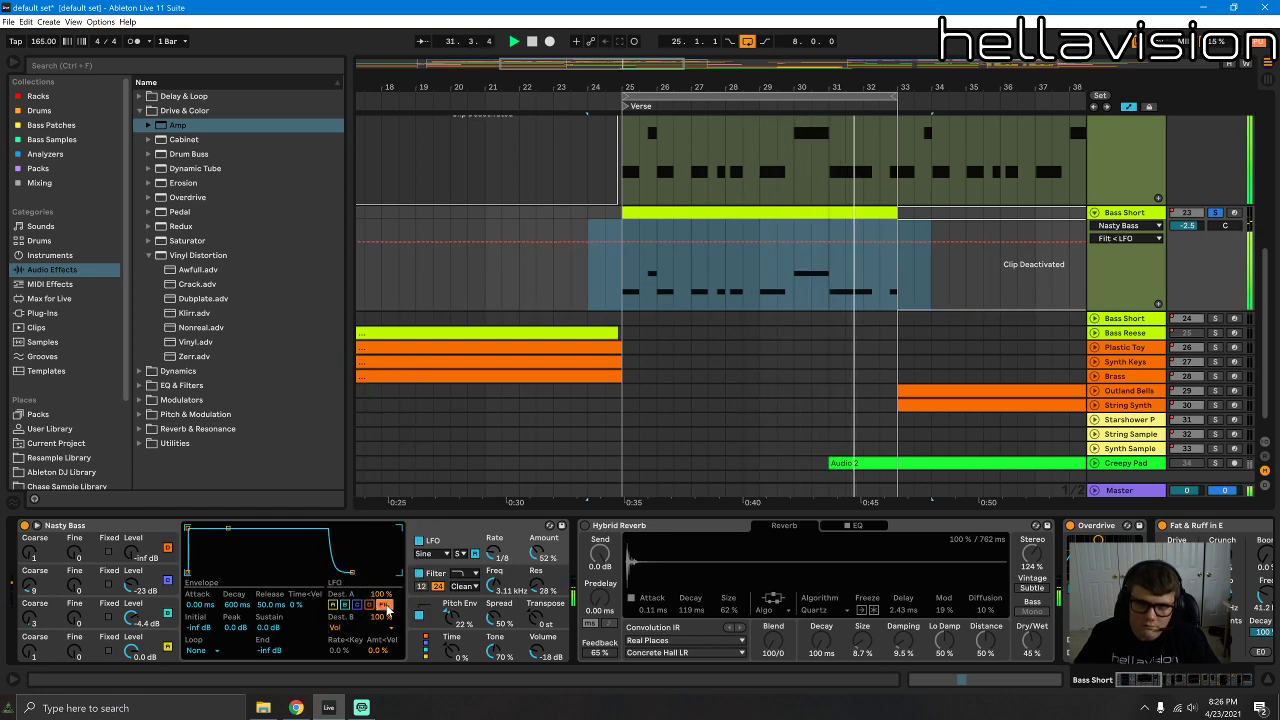
click(383, 606)
click(352, 630)
click(354, 628)
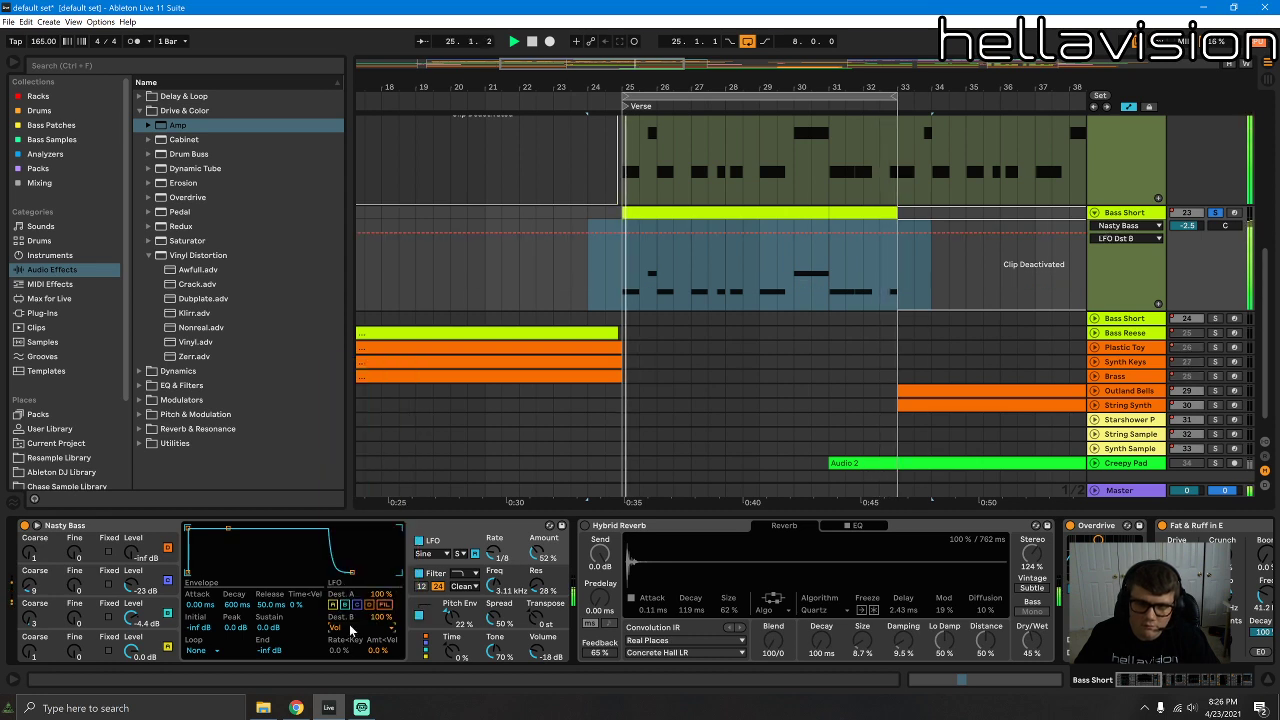
click(385, 606)
Step: Set Nasty Bass's LFO rate to 1/12 and amount to 0%, switching its first destination from the filter back to the oscillators
drag(496, 554, 545, 520)
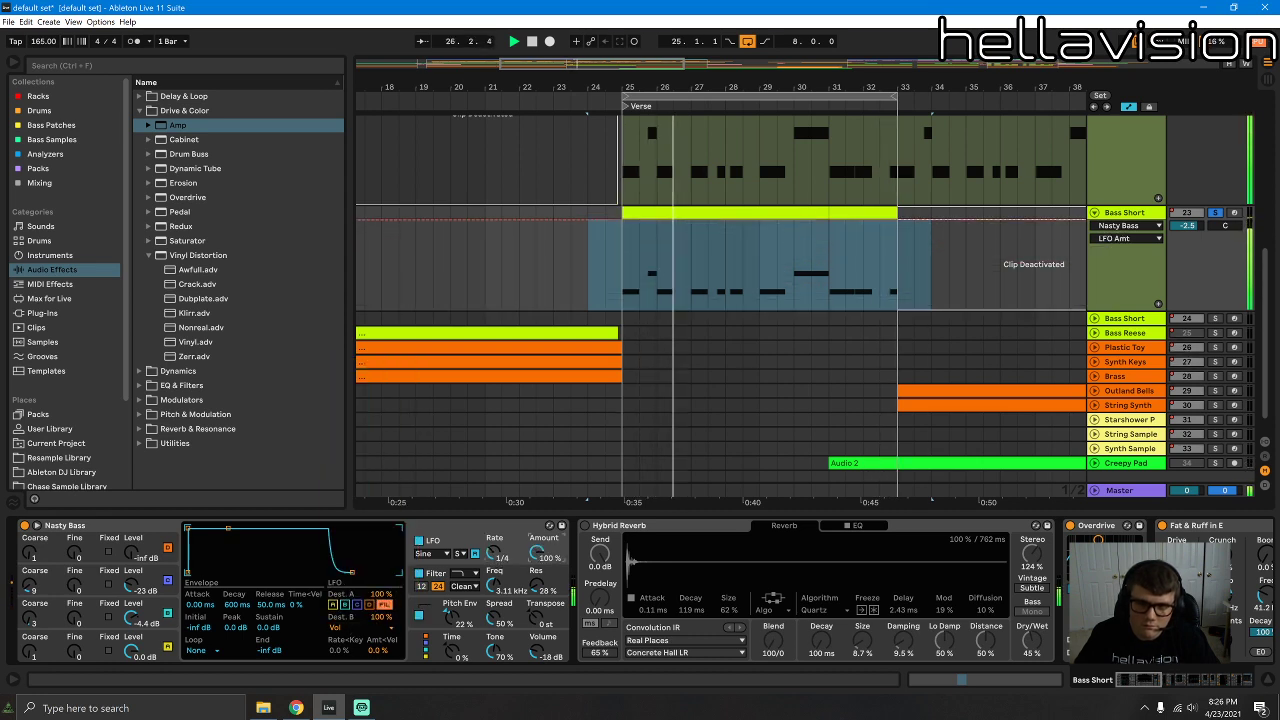
drag(497, 557, 494, 544)
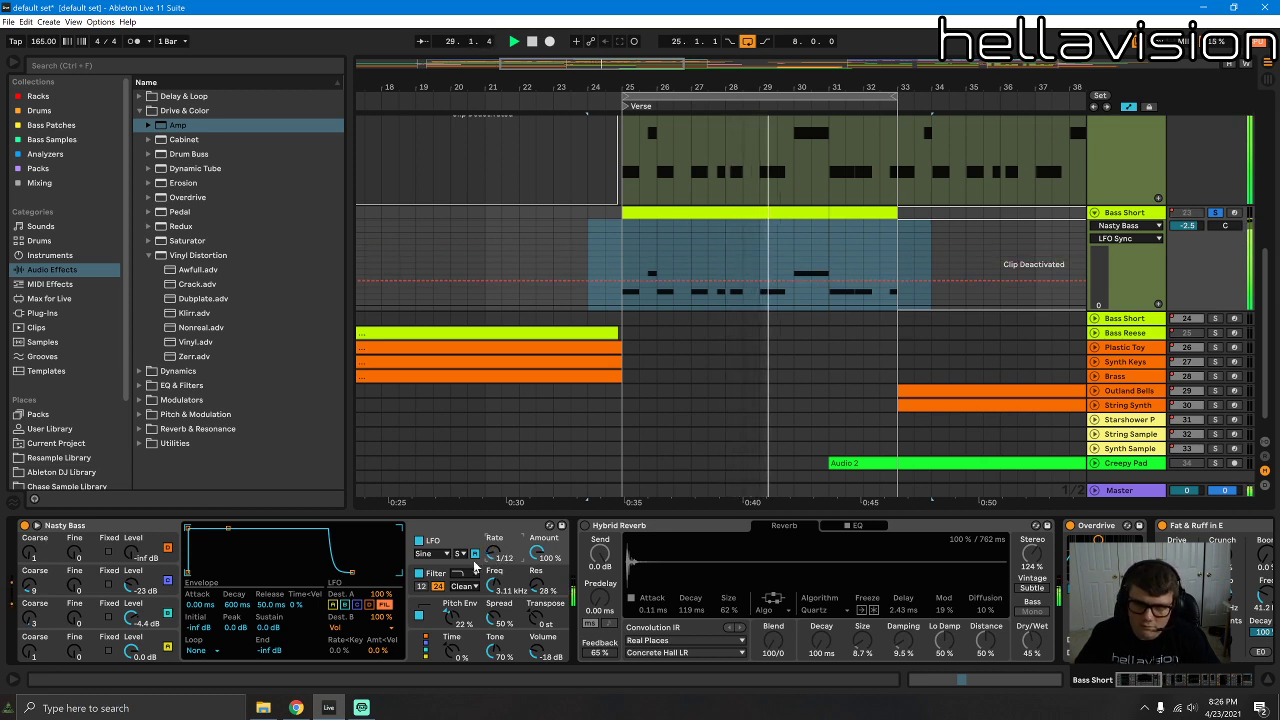
click(382, 605)
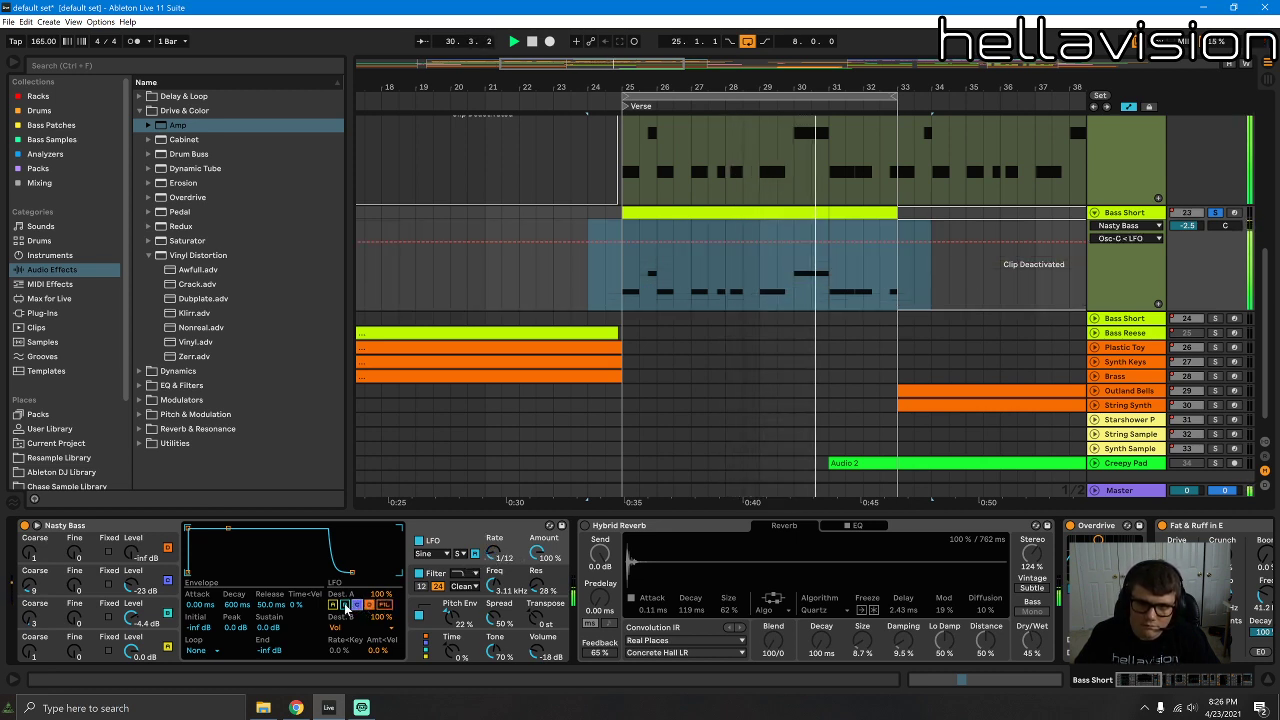
drag(538, 555, 538, 610)
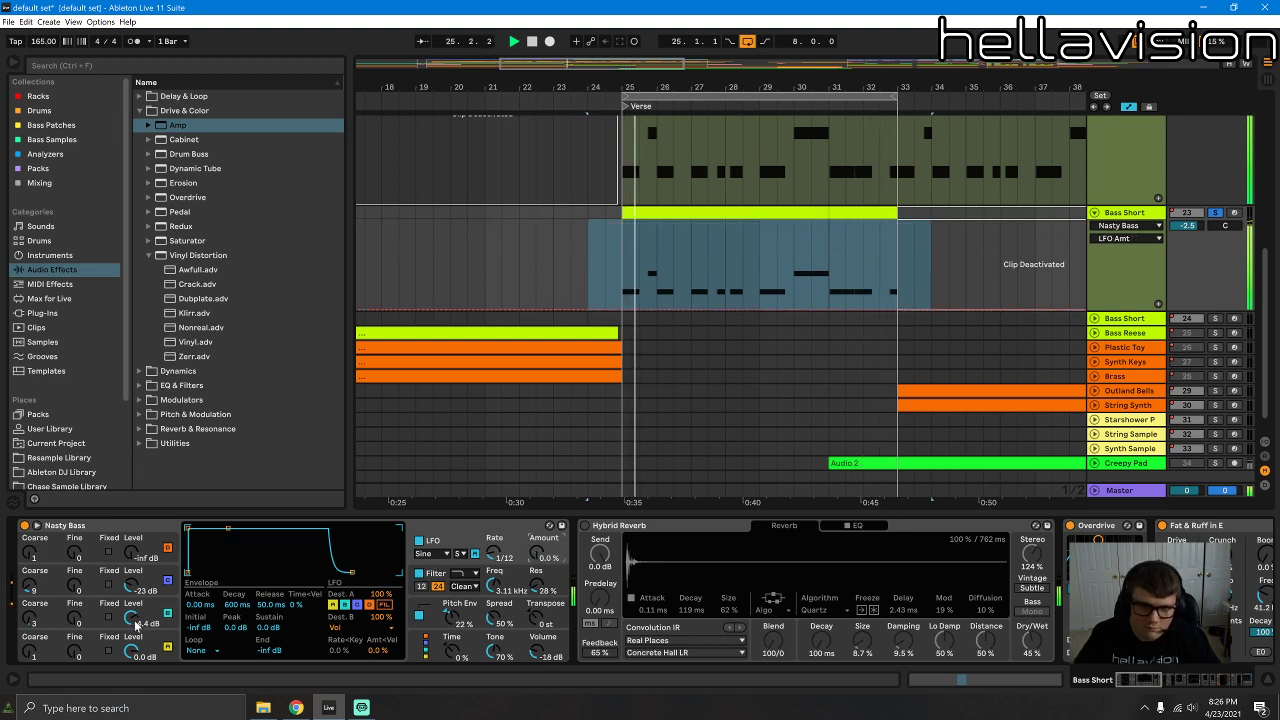
Step: Set Nasty Bass's oscillator B level to -16 dB and its envelope to 16.1 s decay, -9.7 dB sustain and 1.47 s release
drag(137, 622, 137, 654)
drag(236, 553, 240, 547)
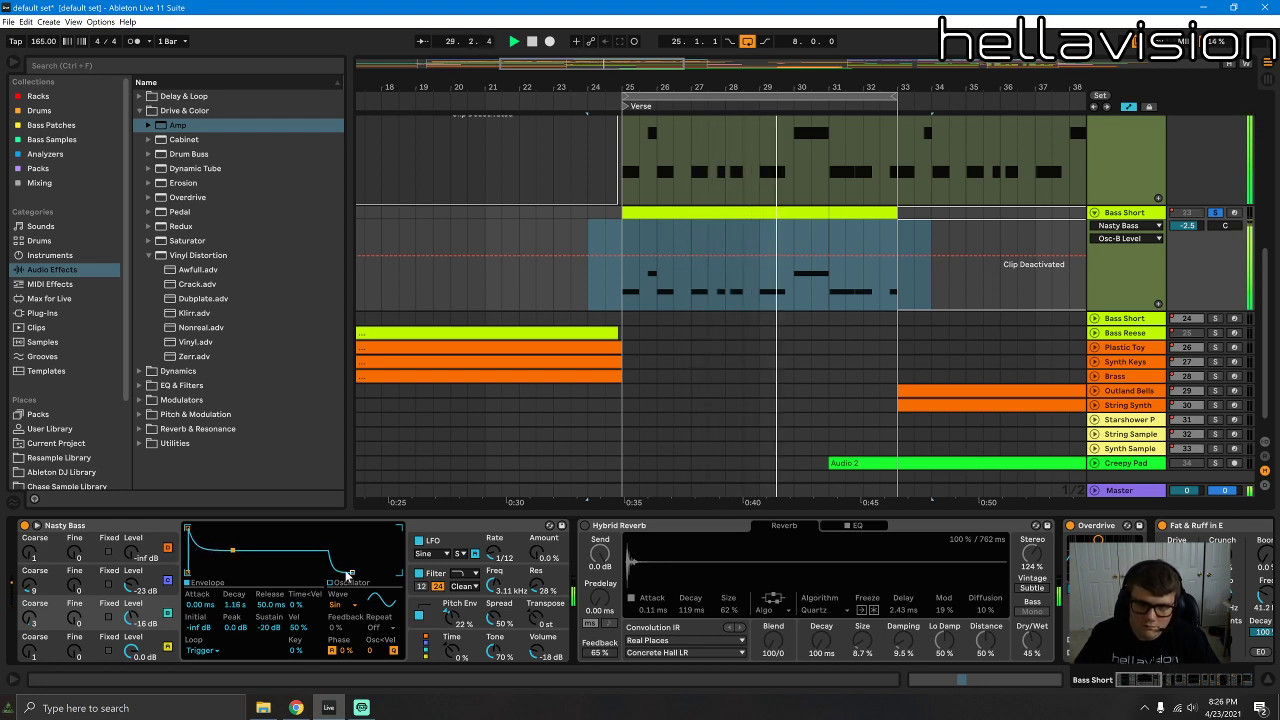
drag(368, 545, 350, 546)
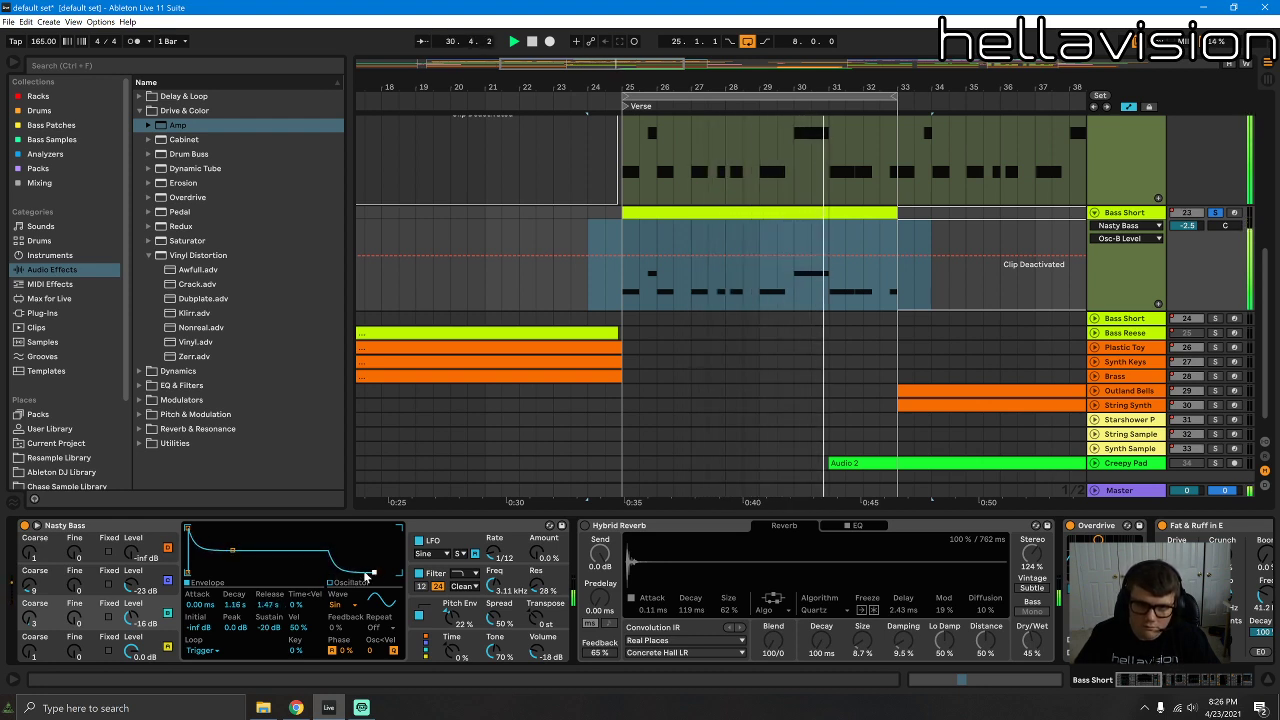
drag(232, 550, 252, 538)
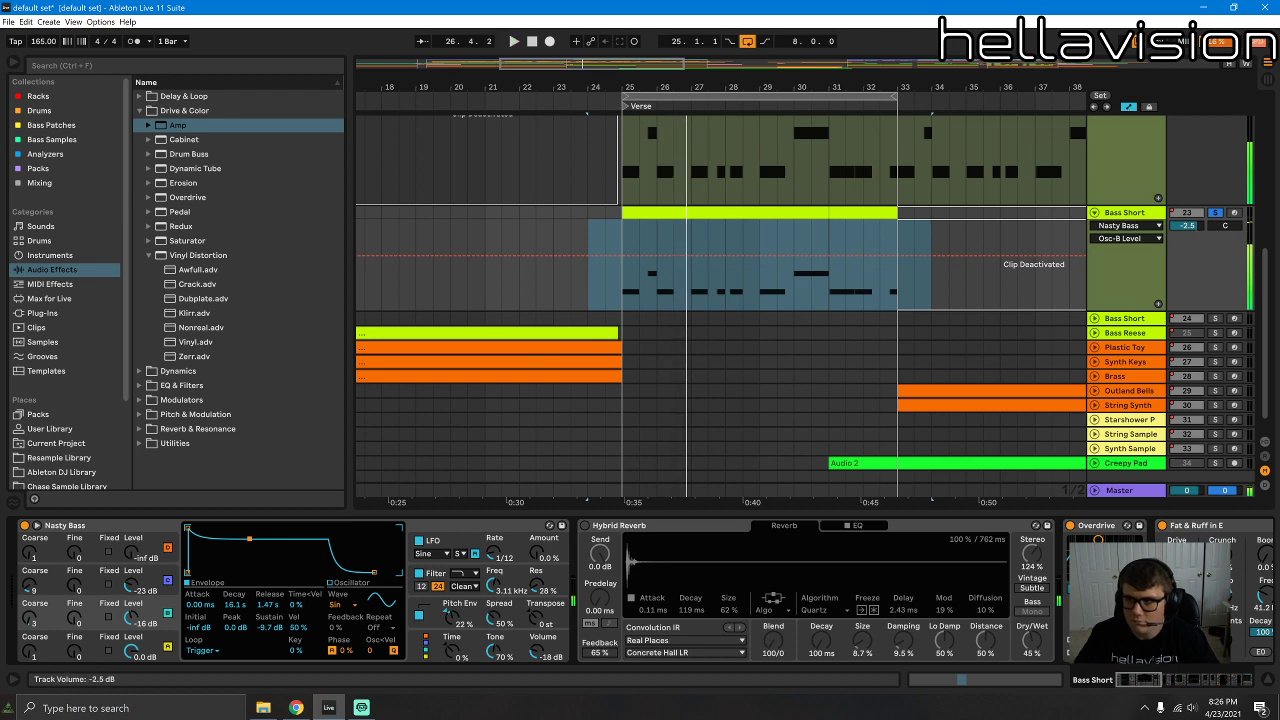
Step: Lower the Bass Short track's volume to -8.9 dB
key(space)
key(space)
drag(1187, 226, 1187, 241)
Step: Add a short D#0 note at 1.3.3 in the Bass Short verse clip
click(674, 212)
key(space)
double_click(675, 211)
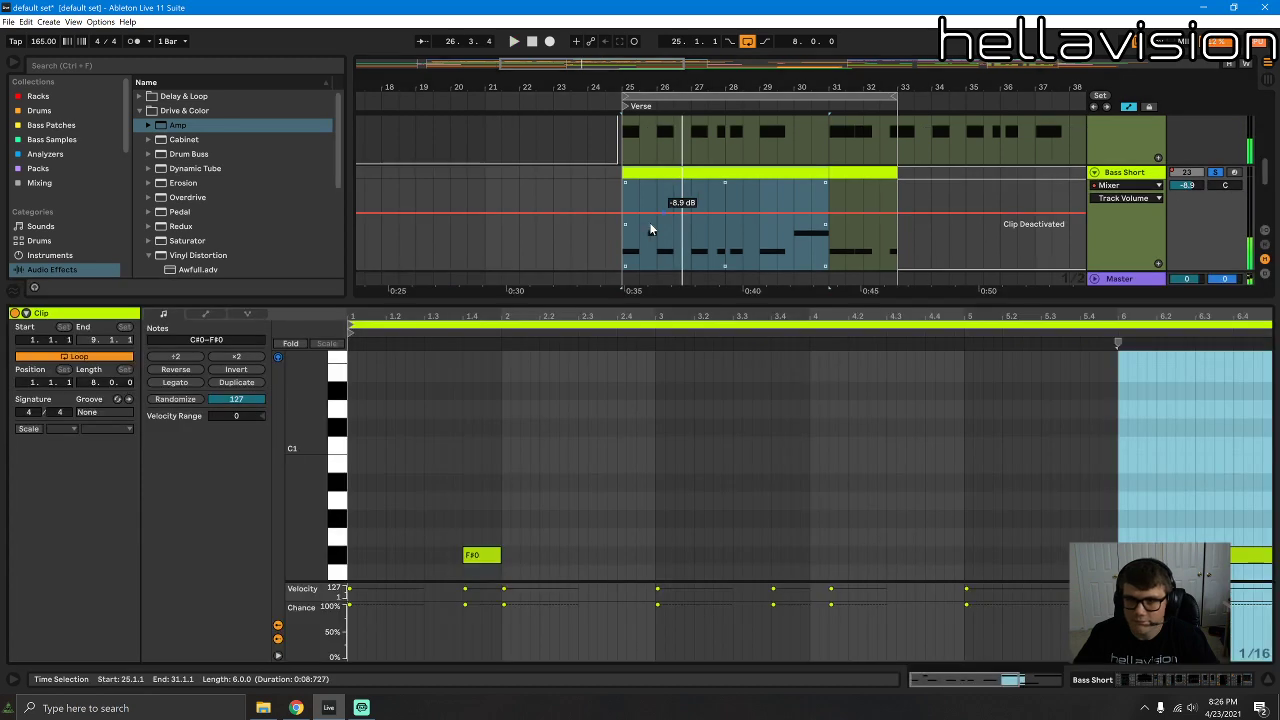
key(space)
key(space)
scroll(412, 453, down, 2)
key(b)
key(space)
click(449, 518)
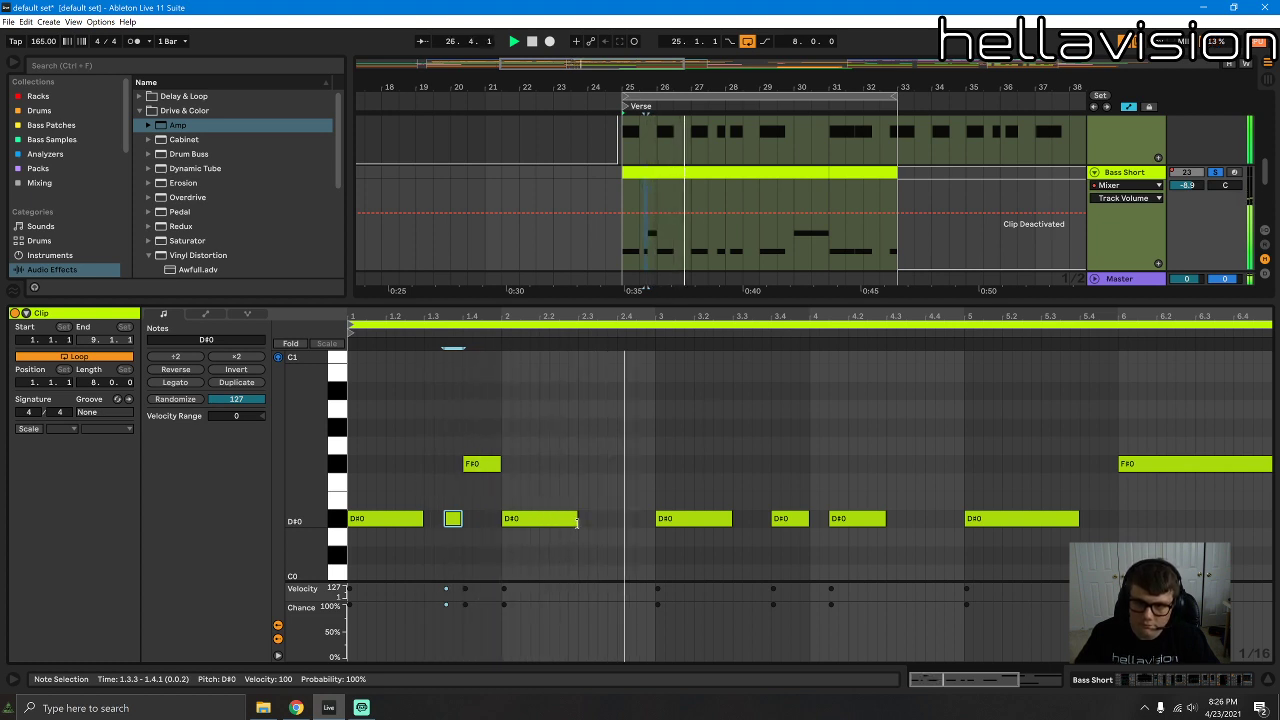
Step: Lengthen the D#0 notes starting at bars 2 and 3 so they end at 2.3.3 and 3.3.3
drag(577, 518, 598, 520)
key(space)
click(600, 518)
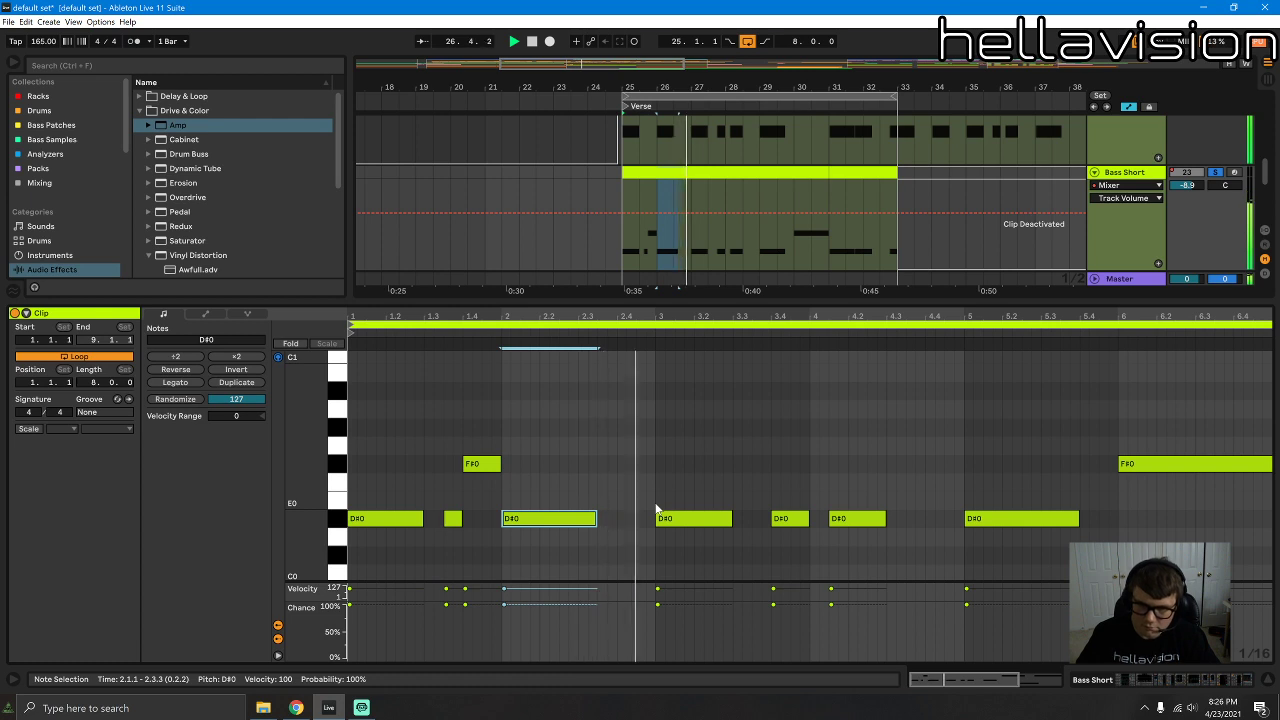
click(662, 518)
mouse_move(731, 518)
mouse_down()
mouse_move(759, 518)
mouse_move(748, 518)
mouse_up()
Step: Set Nasty Bass's oscillator envelope to 1.31 s decay, -46 dB sustain and 9.70 ms release
click(1209, 683)
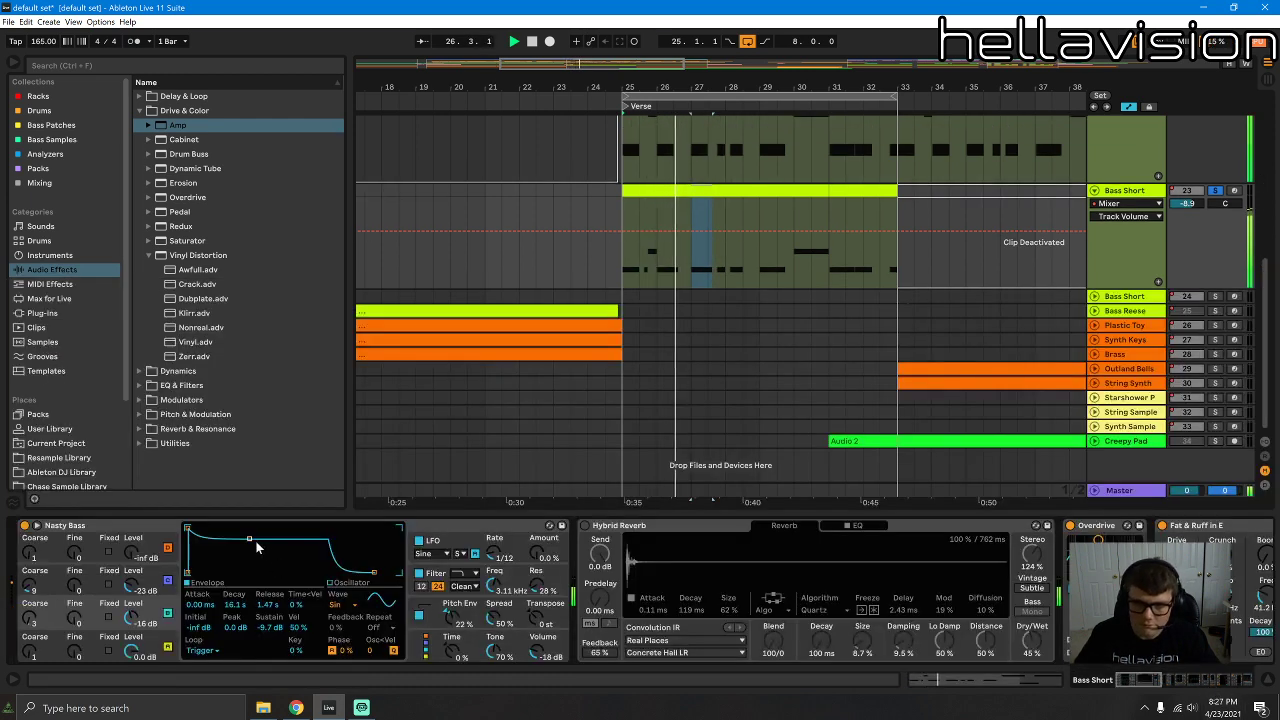
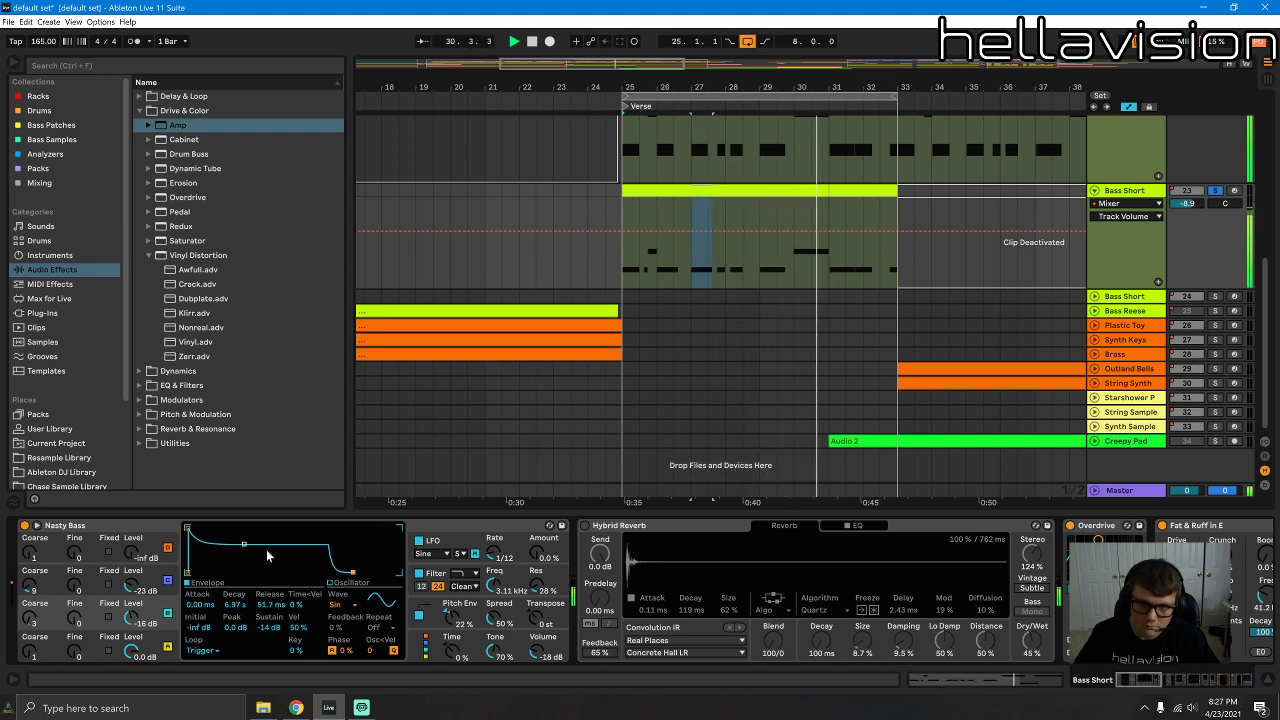
drag(234, 549, 236, 565)
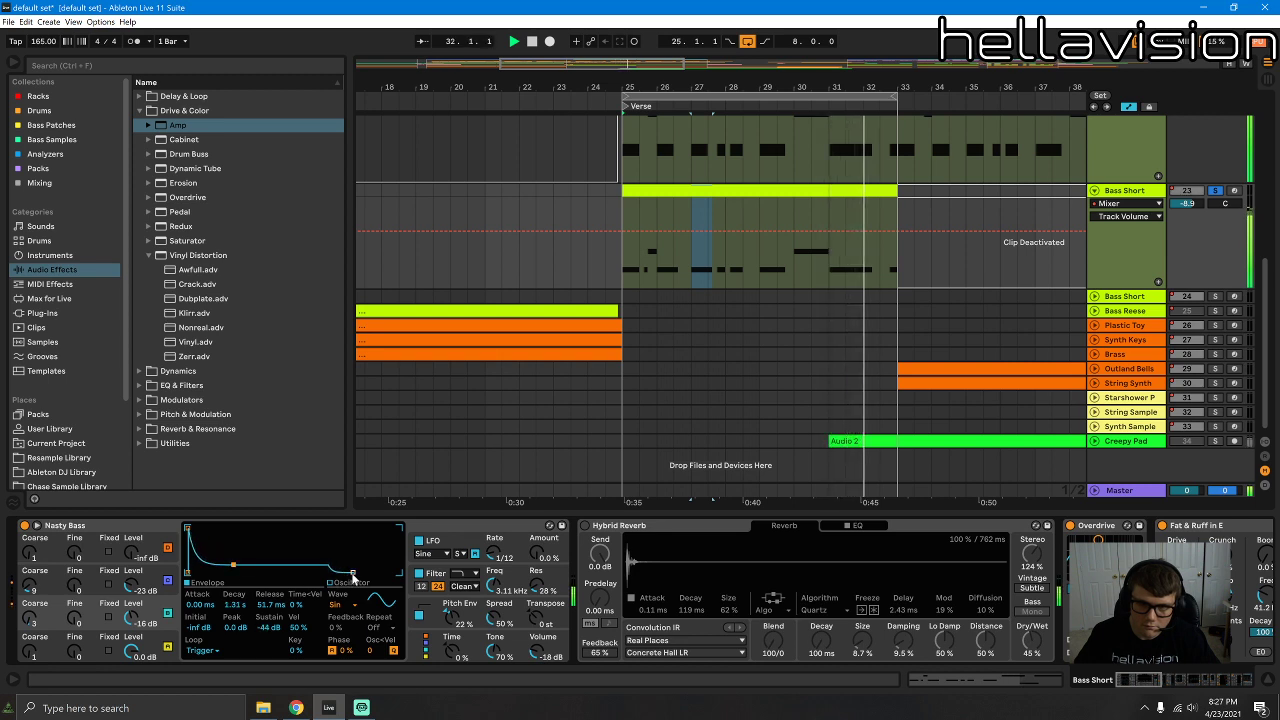
drag(353, 573, 342, 573)
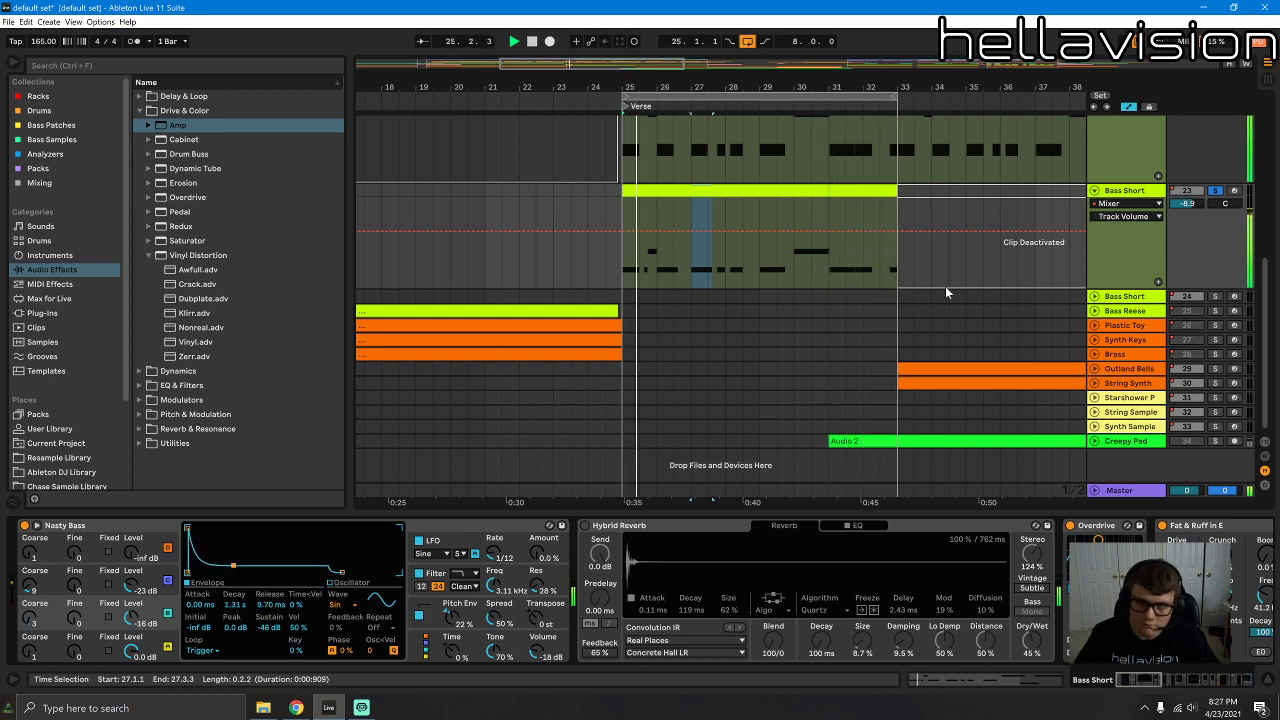
Step: Duplicate the Bass Short track and delete the Nasty Bass instrument from the duplicate
key(ctrl+d)
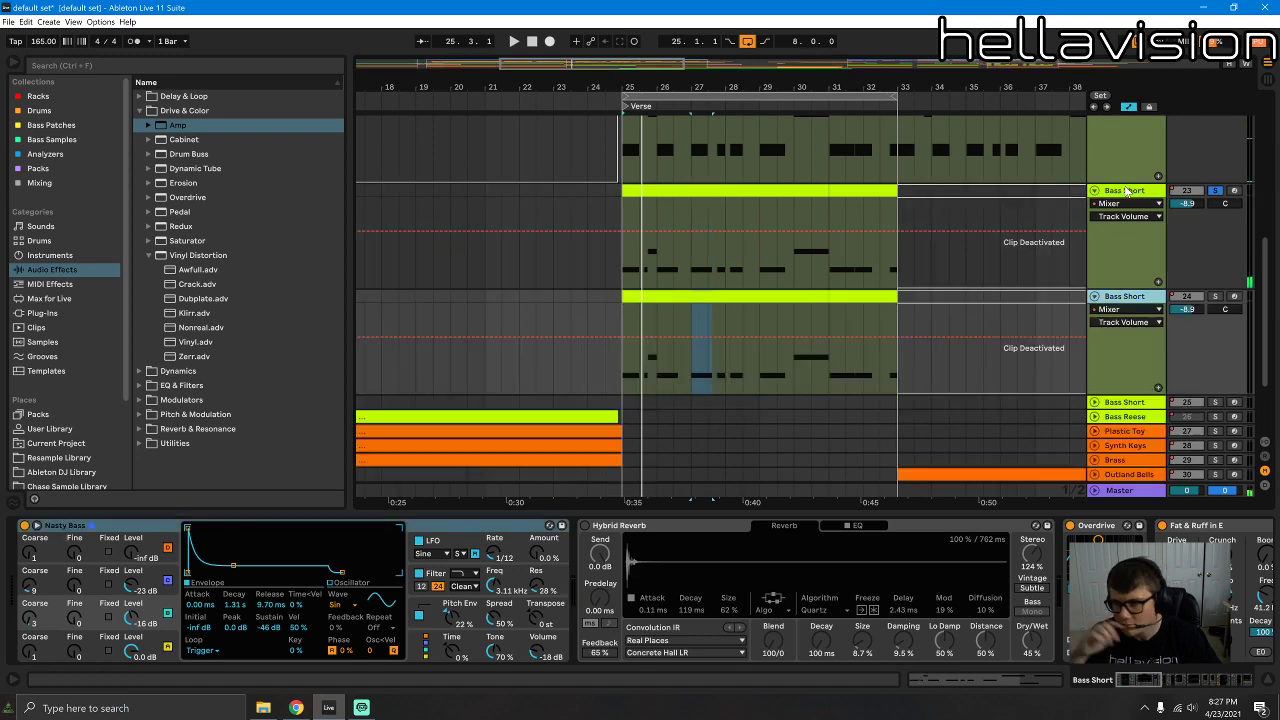
click(1145, 417)
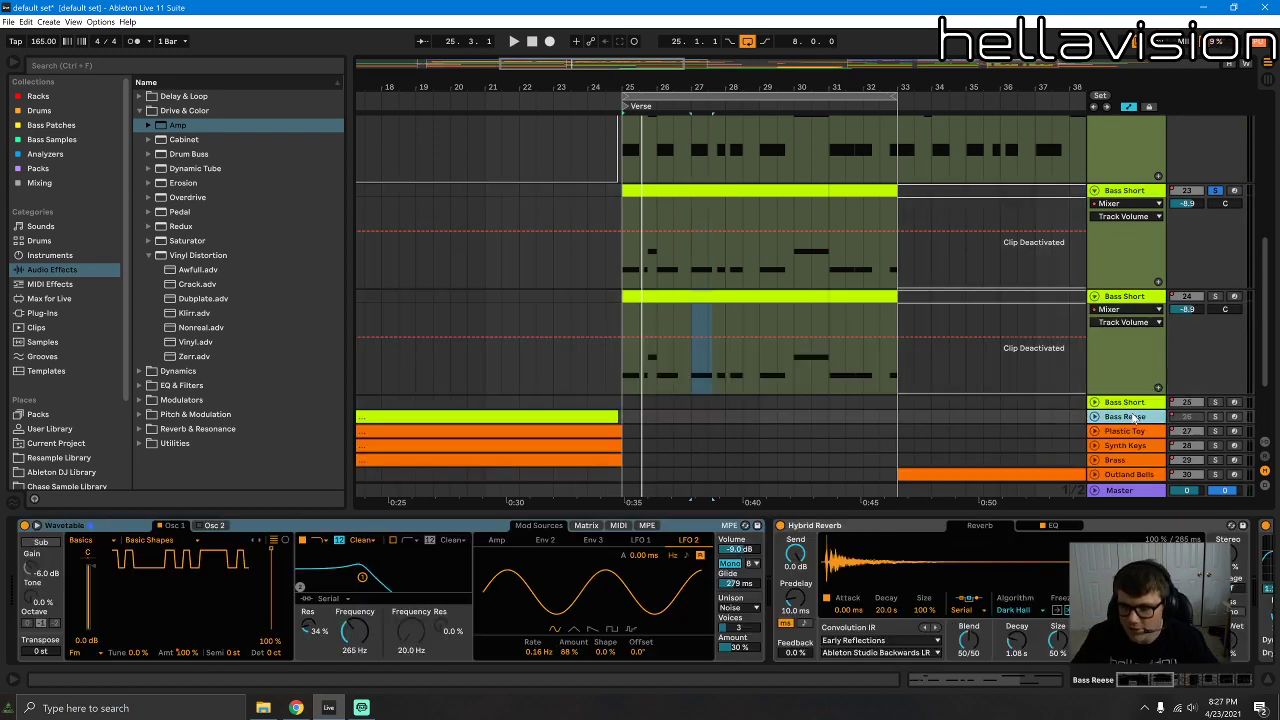
click(1149, 297)
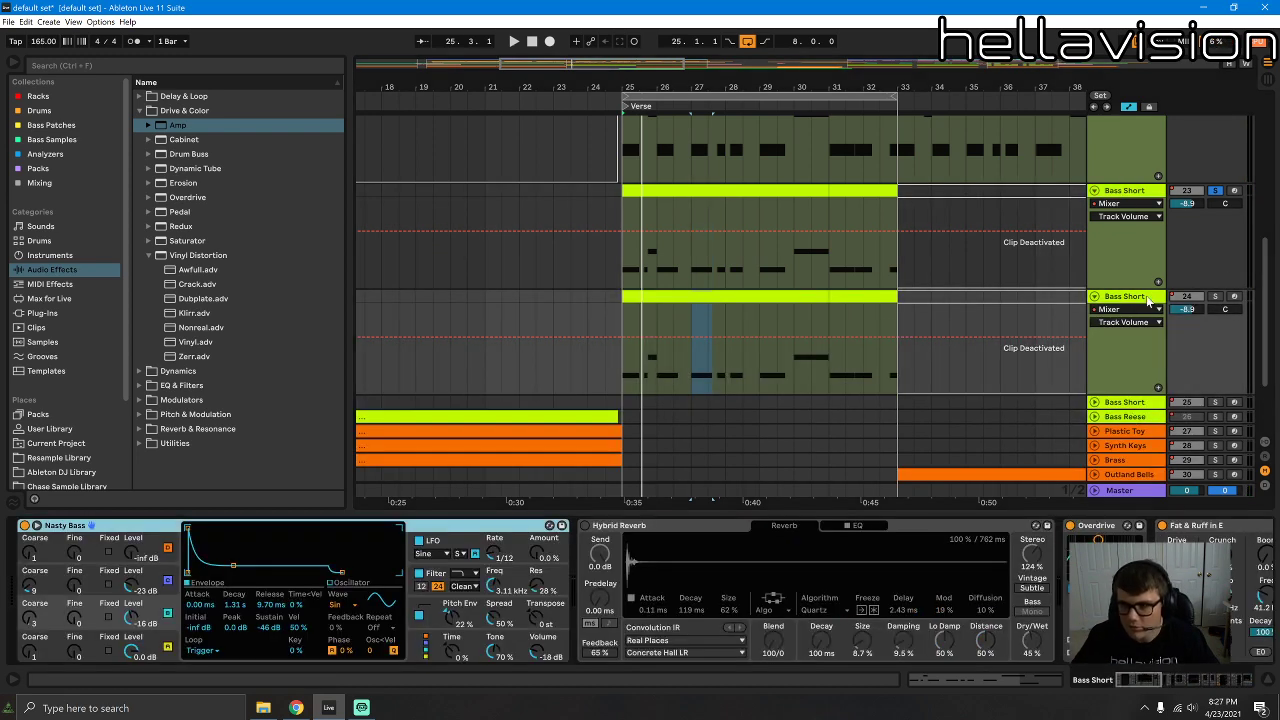
click(81, 540)
click(95, 528)
key(Delete)
Step: Find the Serum_x64 plug-in and load it onto the duplicated Bass Short track
click(57, 314)
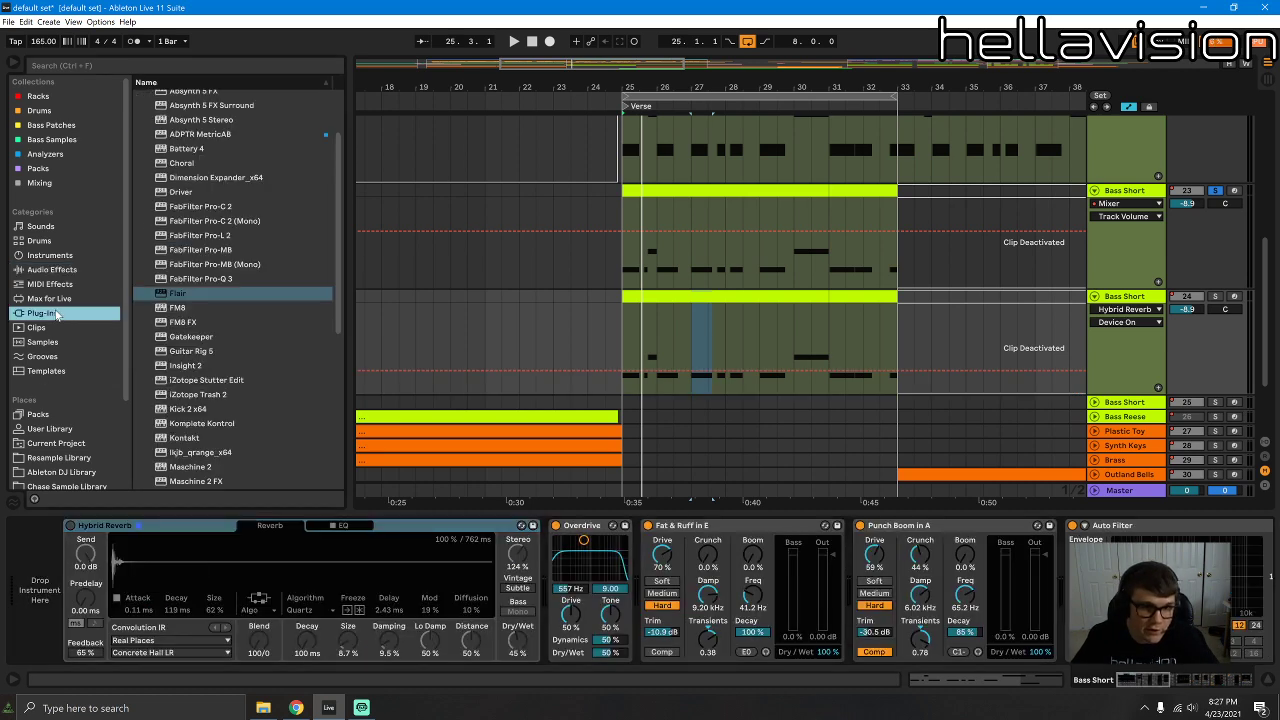
scroll(165, 309, down, 8)
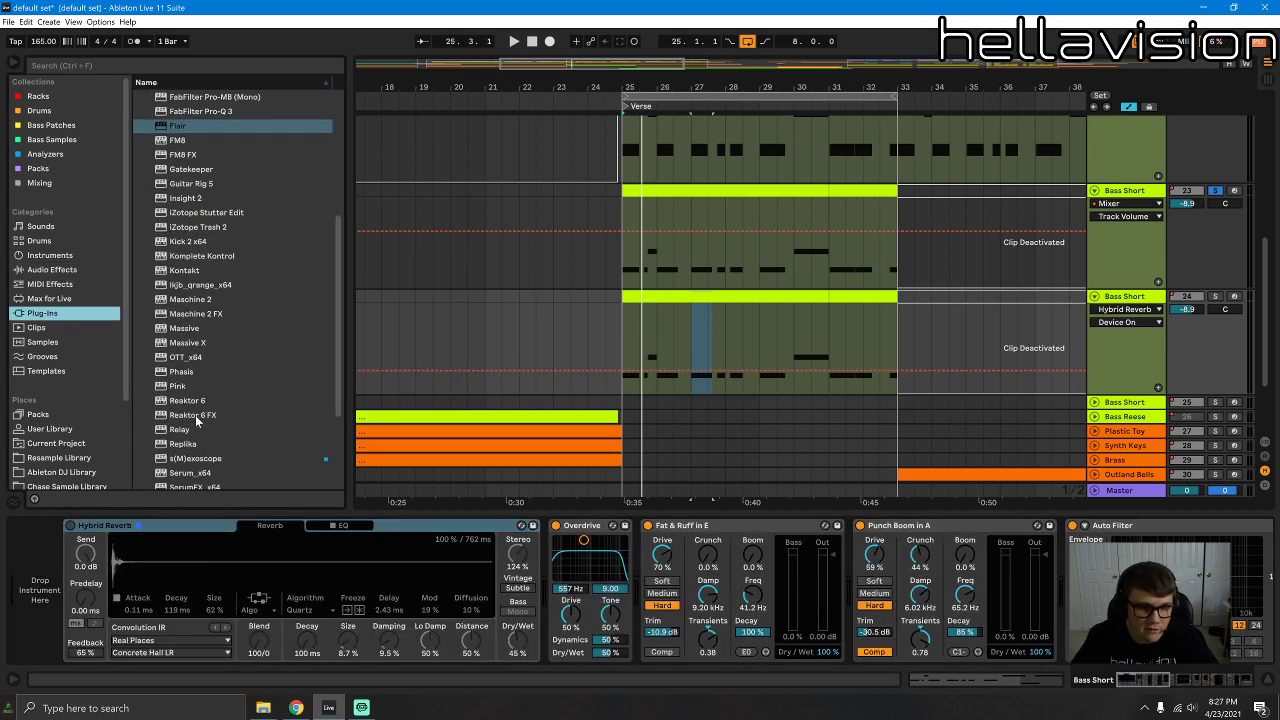
scroll(190, 400, down, 2)
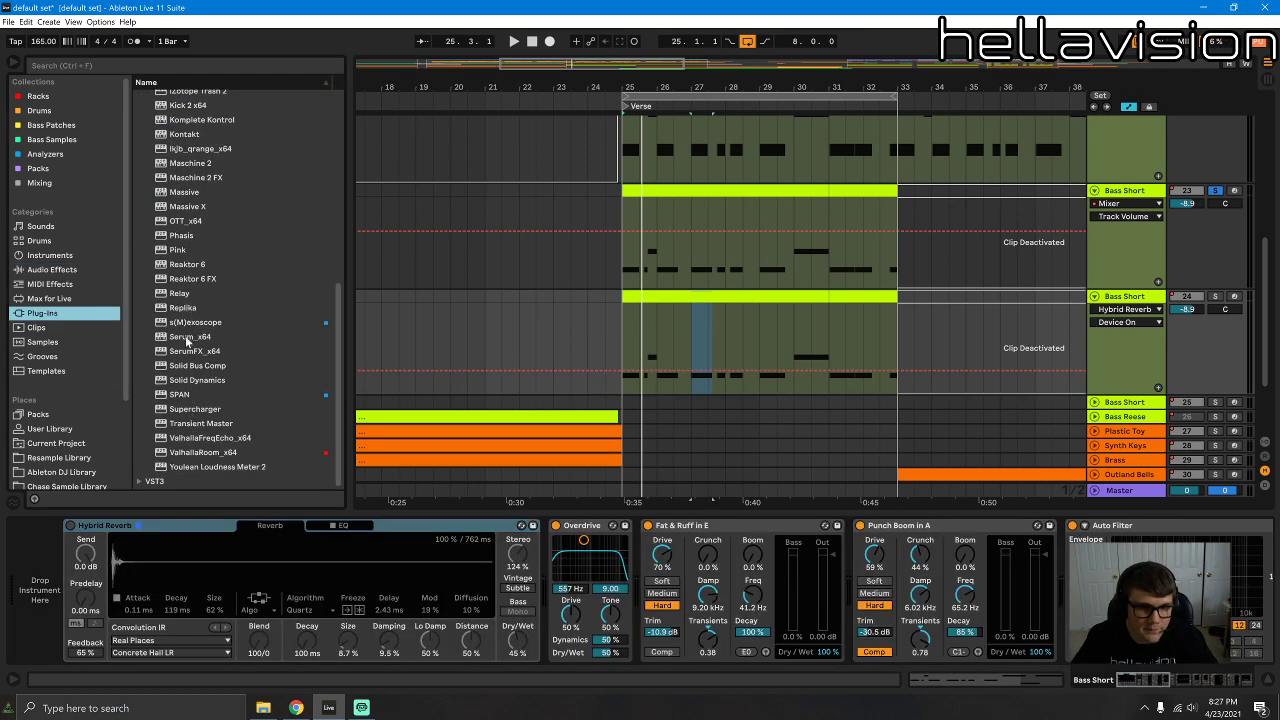
scroll(188, 365, up, 2)
click(157, 63)
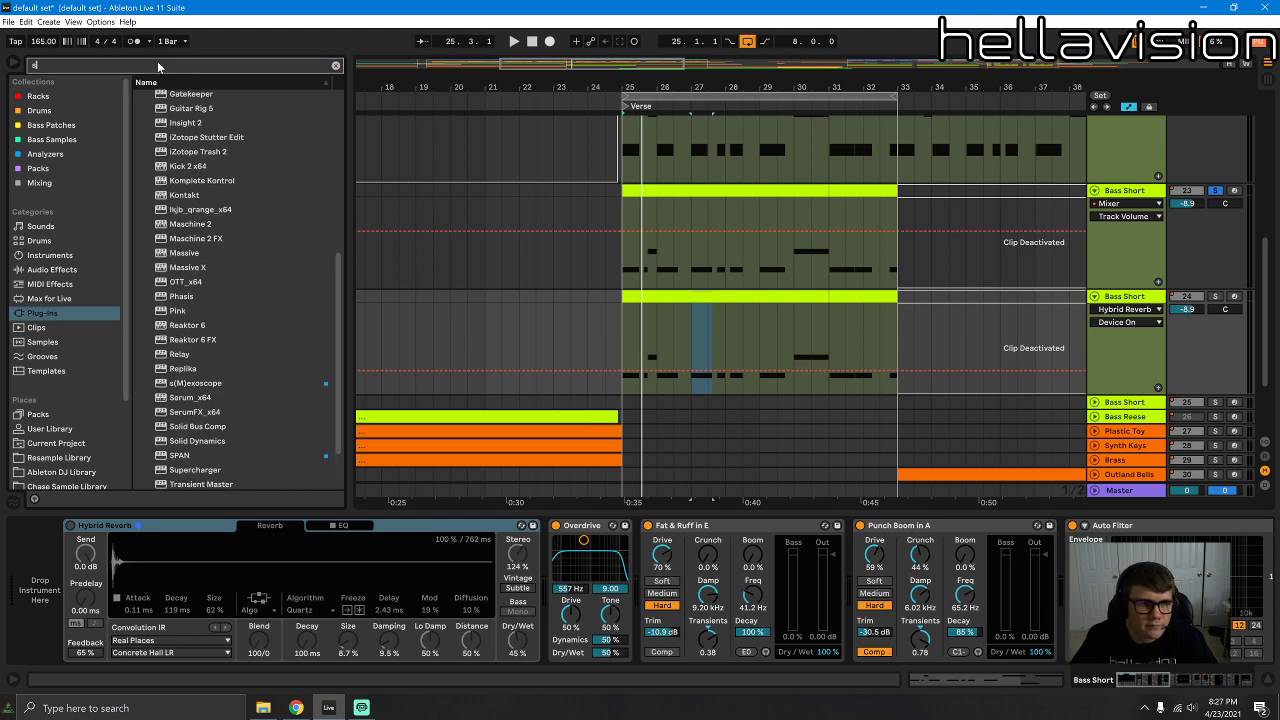
text(ser)
click(170, 112)
double_click(163, 110)
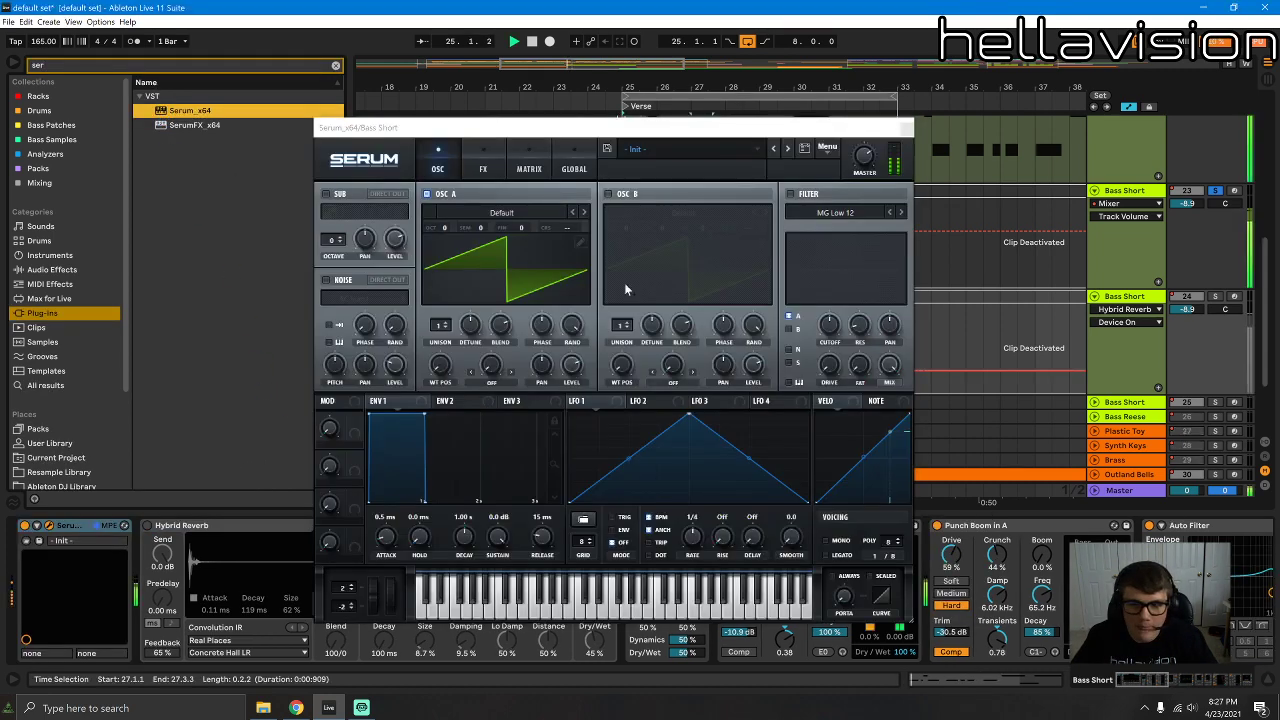
Step: Load the Hybrid Trap Bass user preset in Serum and move its window clear of the verse clips
click(688, 150)
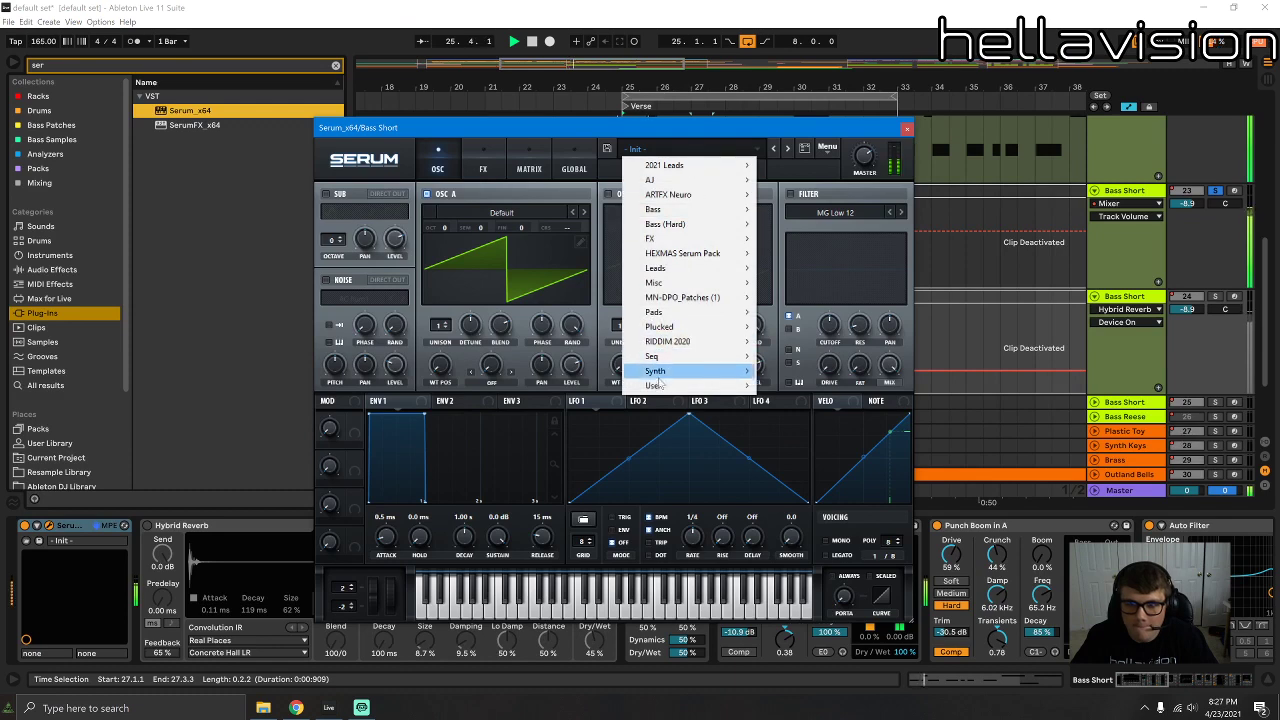
mouse_move(660, 385)
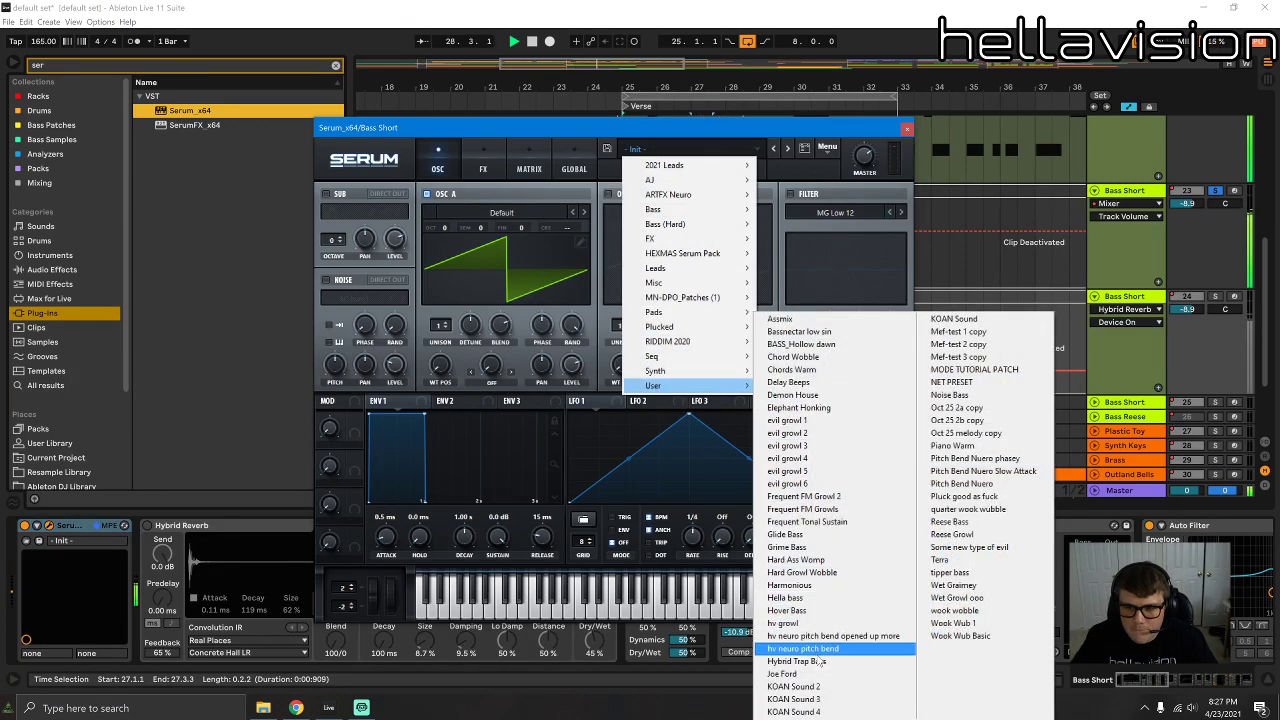
click(805, 661)
drag(560, 127, 277, 79)
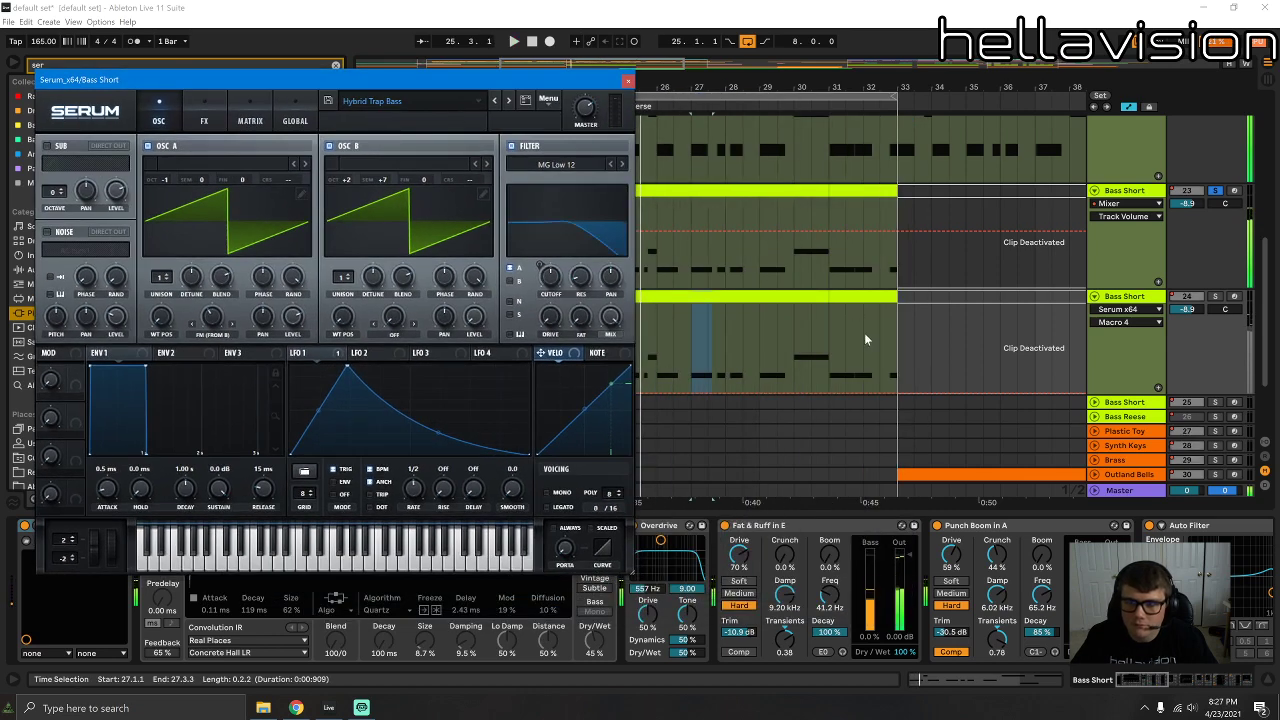
Step: Solo the duplicated Bass Short track and audition the Serum preset from 31.3.1
click(845, 340)
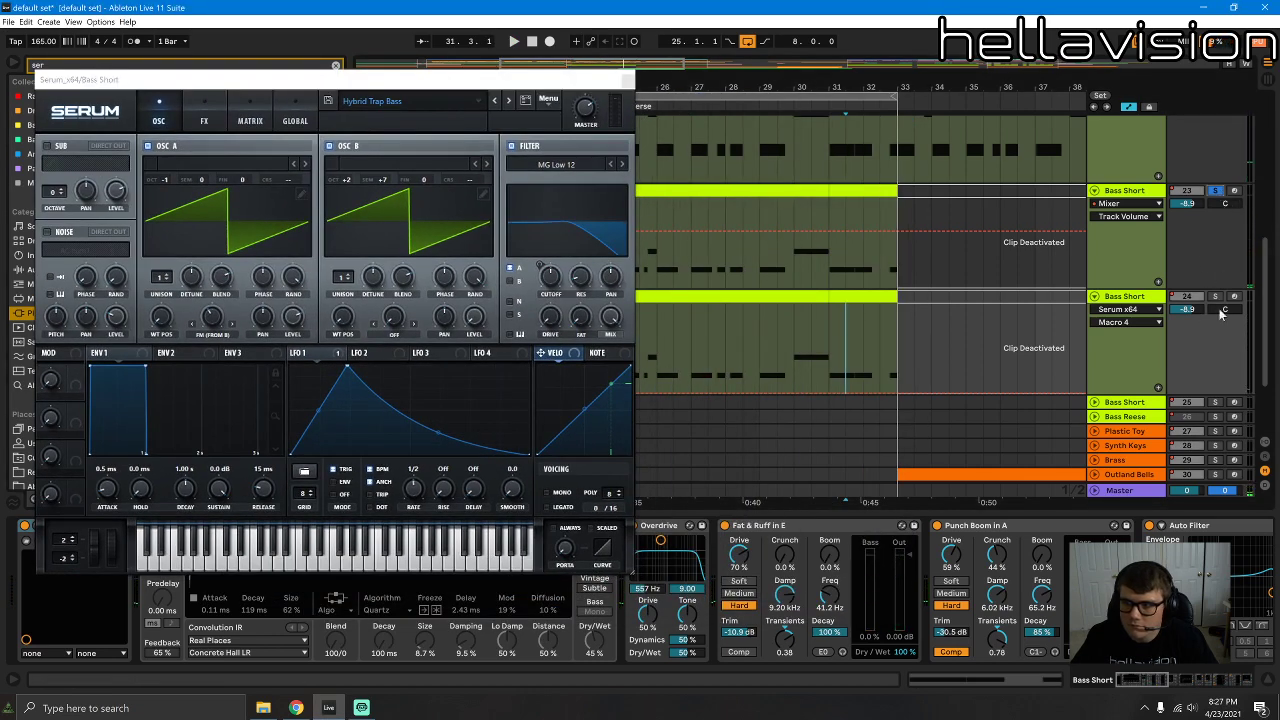
key(space)
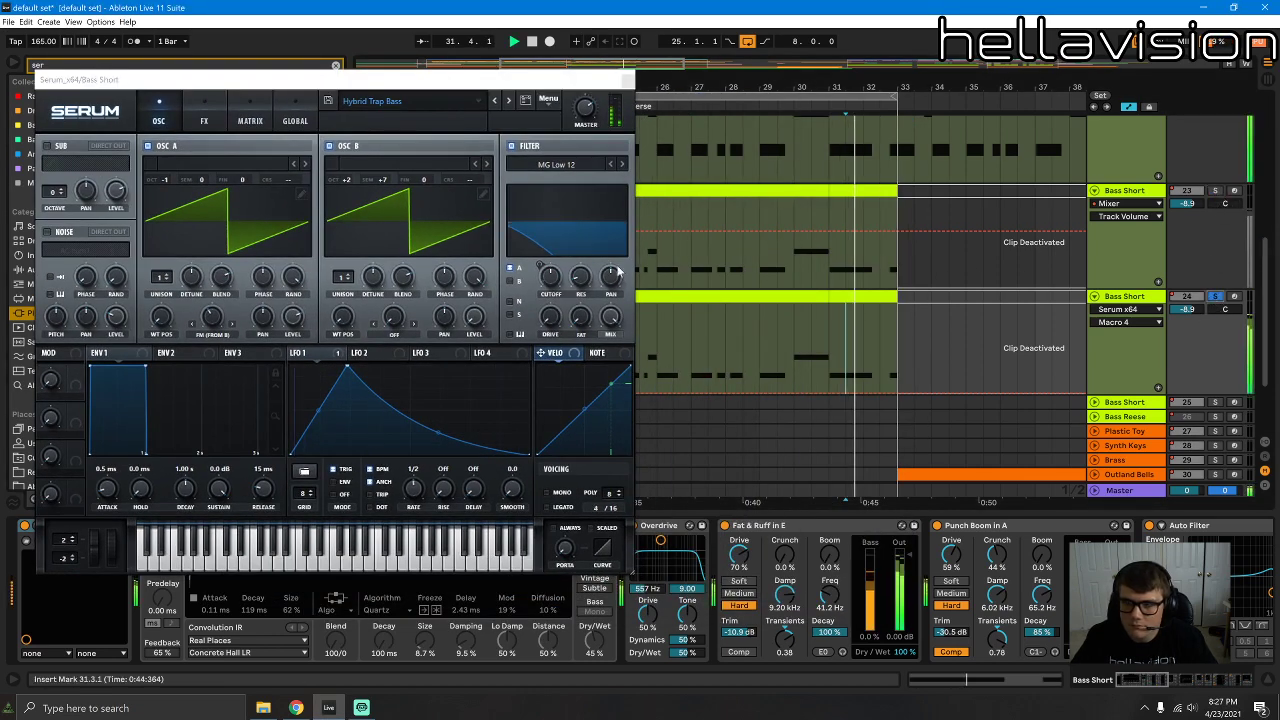
key(space)
key(space)
key(space)
Step: Transpose all notes of the Serum track's verse clips up one octave
click(788, 299)
double_click(788, 299)
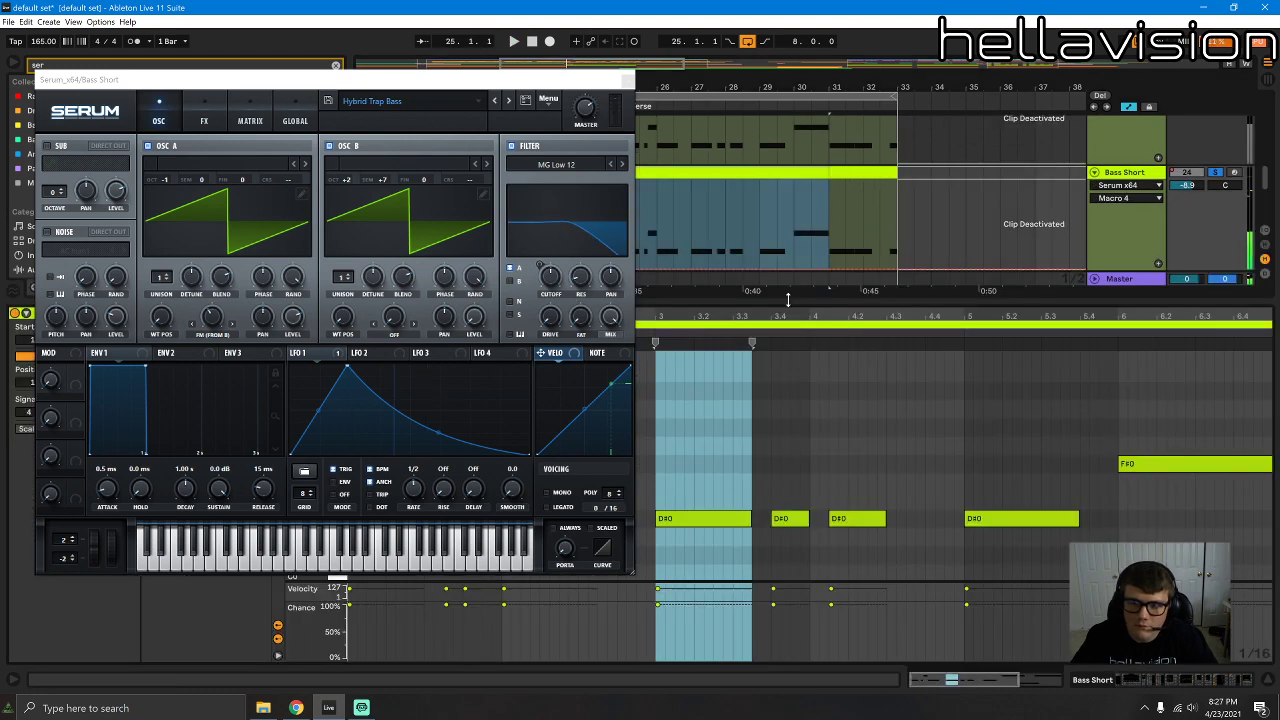
click(851, 170)
click(876, 168)
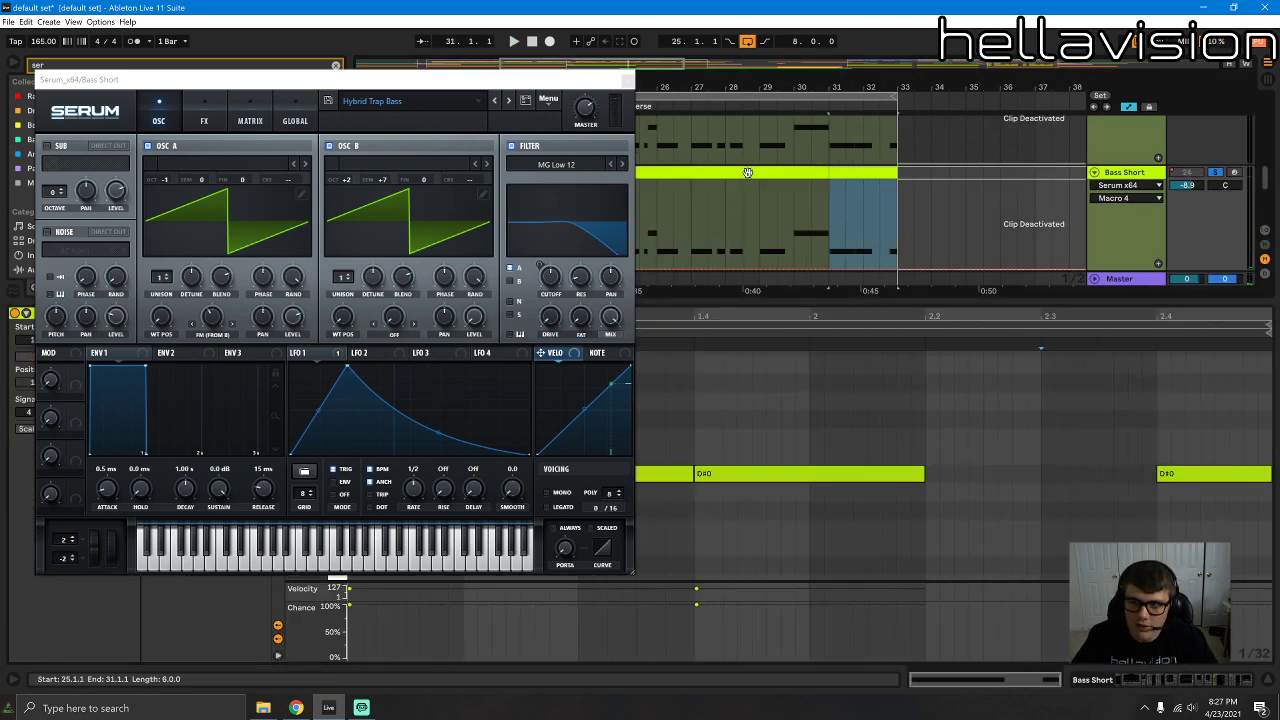
shift+click(748, 172)
click(849, 408)
key(ctrl+a)
key(shift+Up)
key(space)
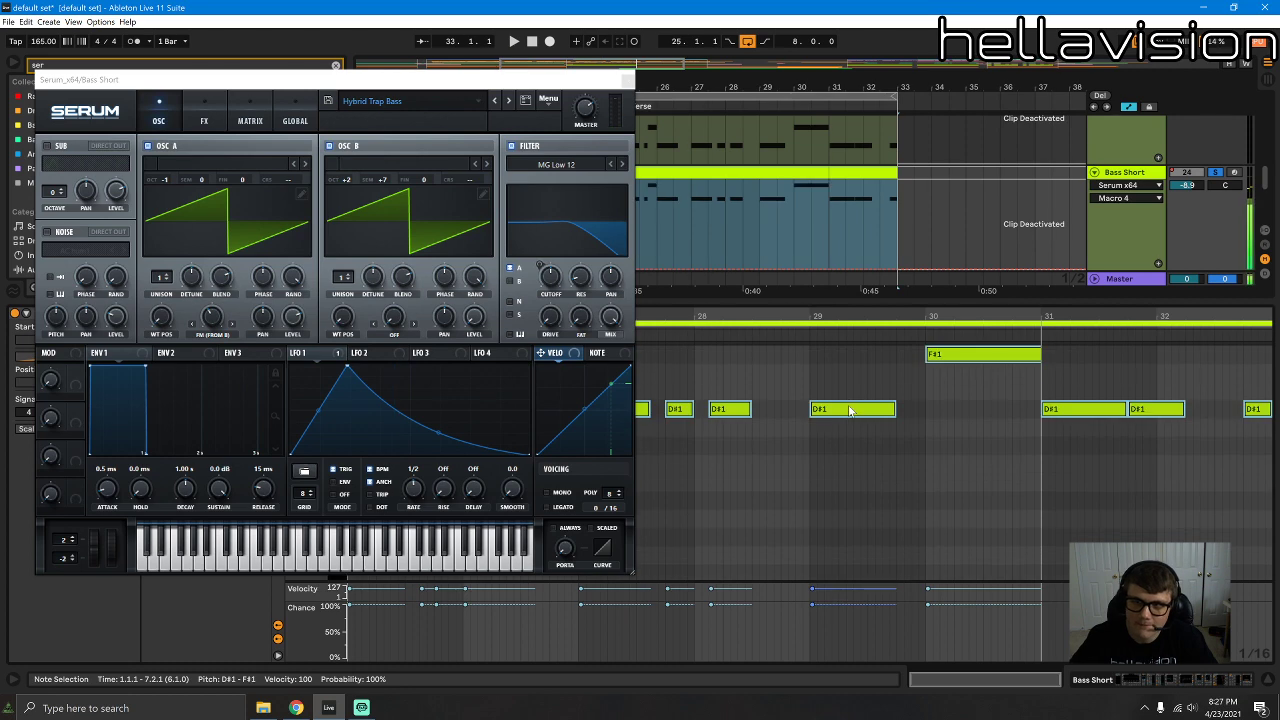
Step: Reshape Serum's LFO 1 into a slow rise peaking near the cycle's end and set its rate to one bar
click(1220, 682)
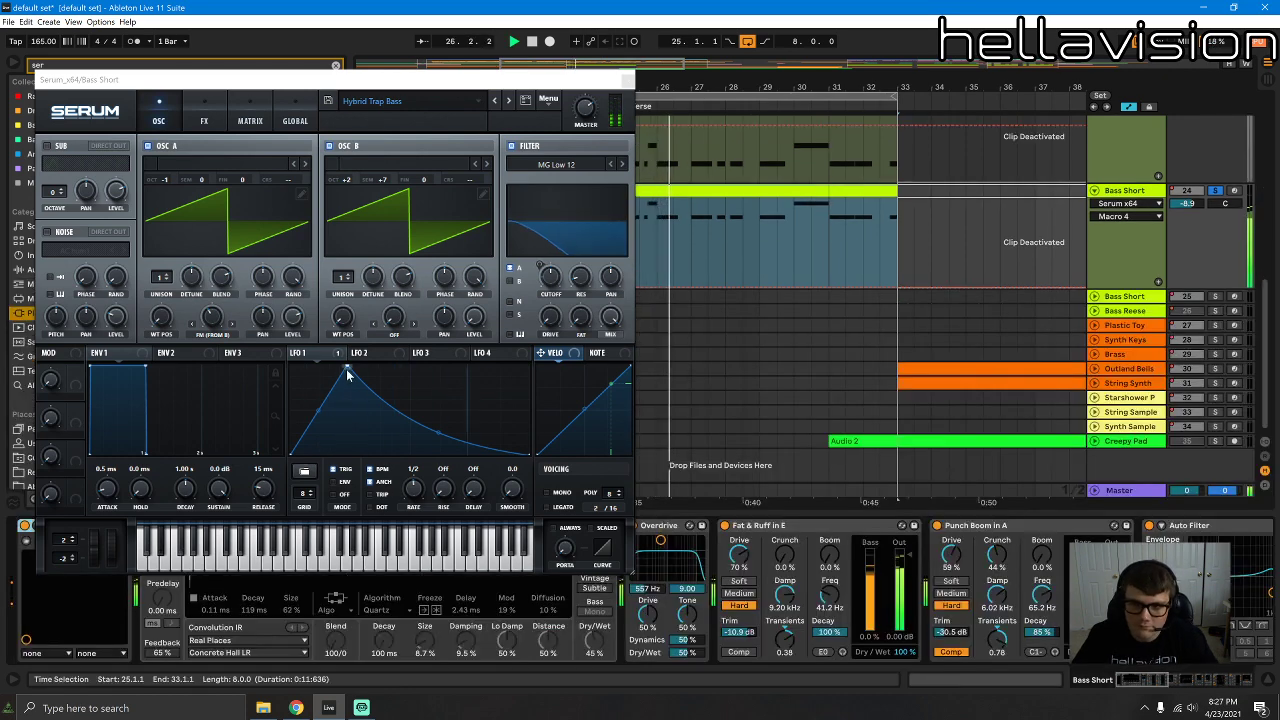
drag(347, 368, 518, 386)
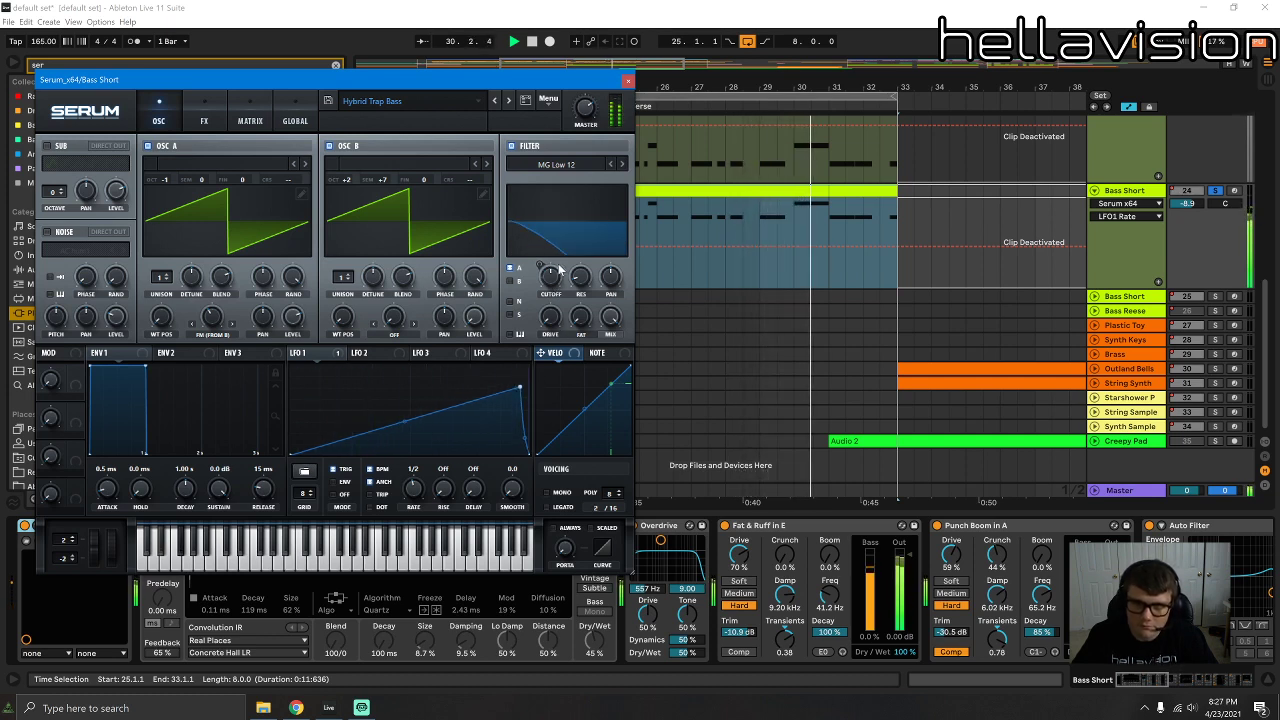
click(764, 191)
key(space)
key(space)
drag(415, 487, 413, 500)
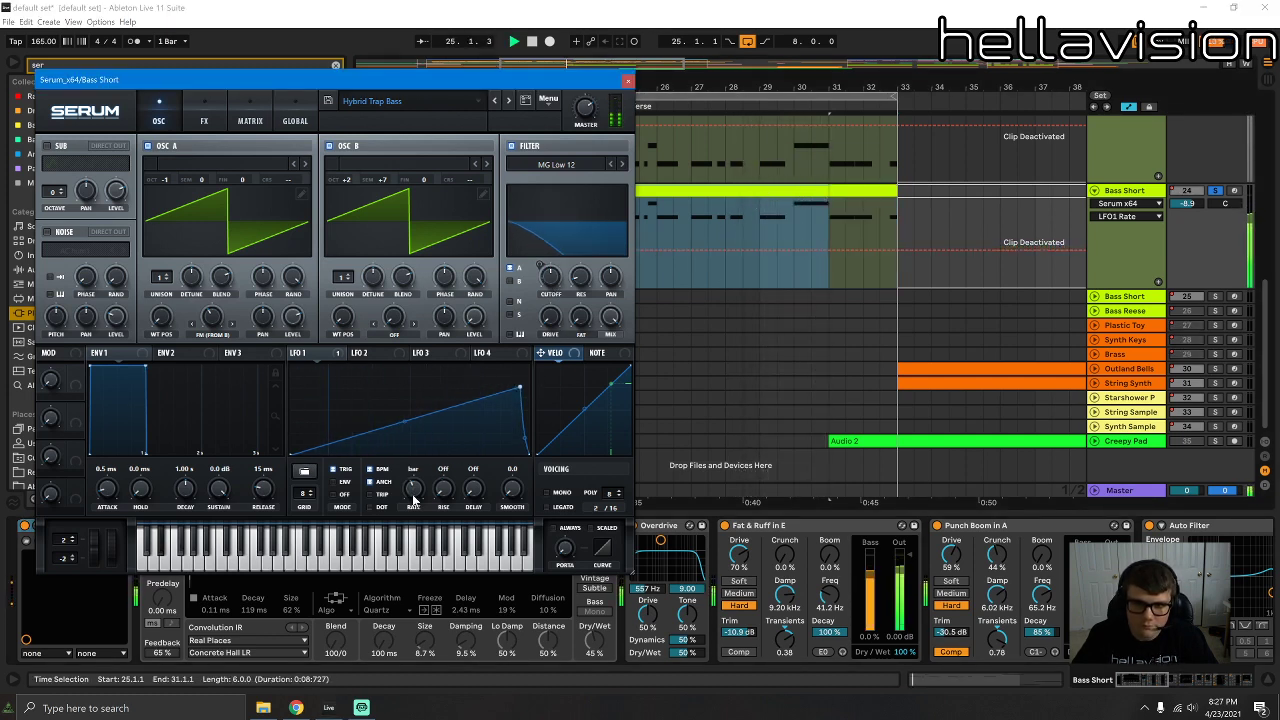
mouse_move(408, 422)
mouse_down()
mouse_move(412, 407)
mouse_move(411, 421)
mouse_up()
drag(518, 389, 508, 382)
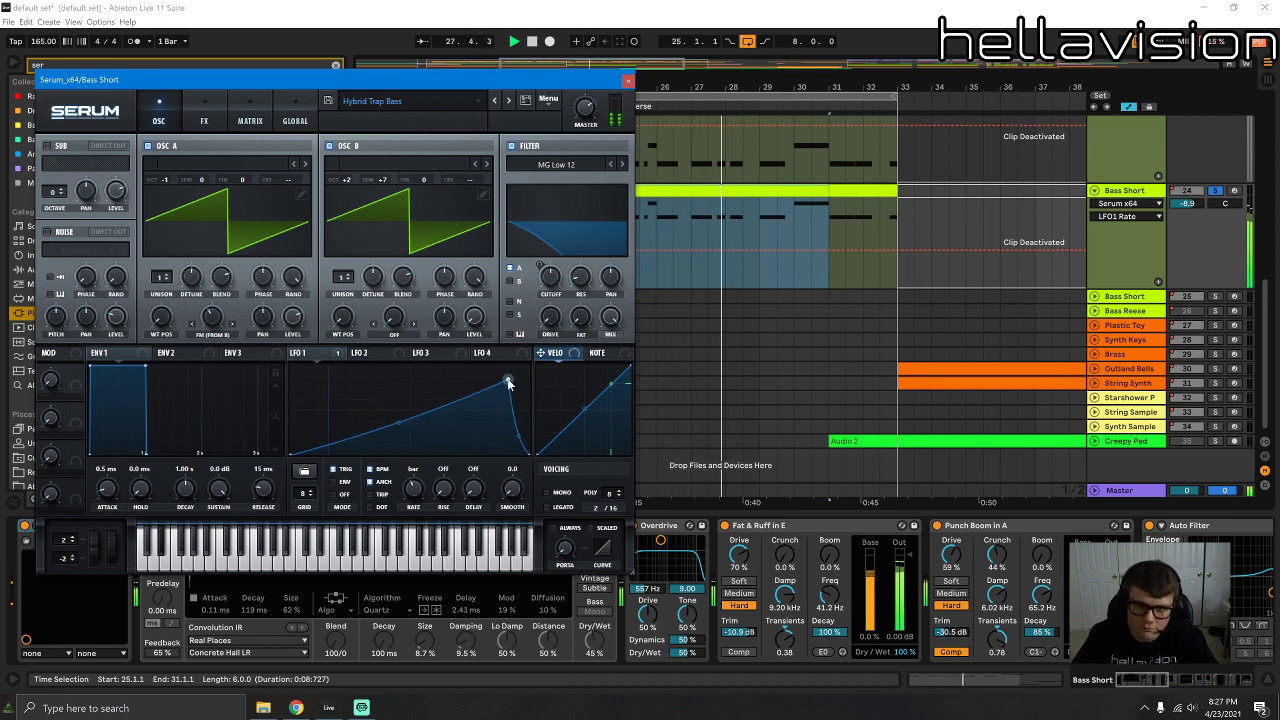
click(628, 81)
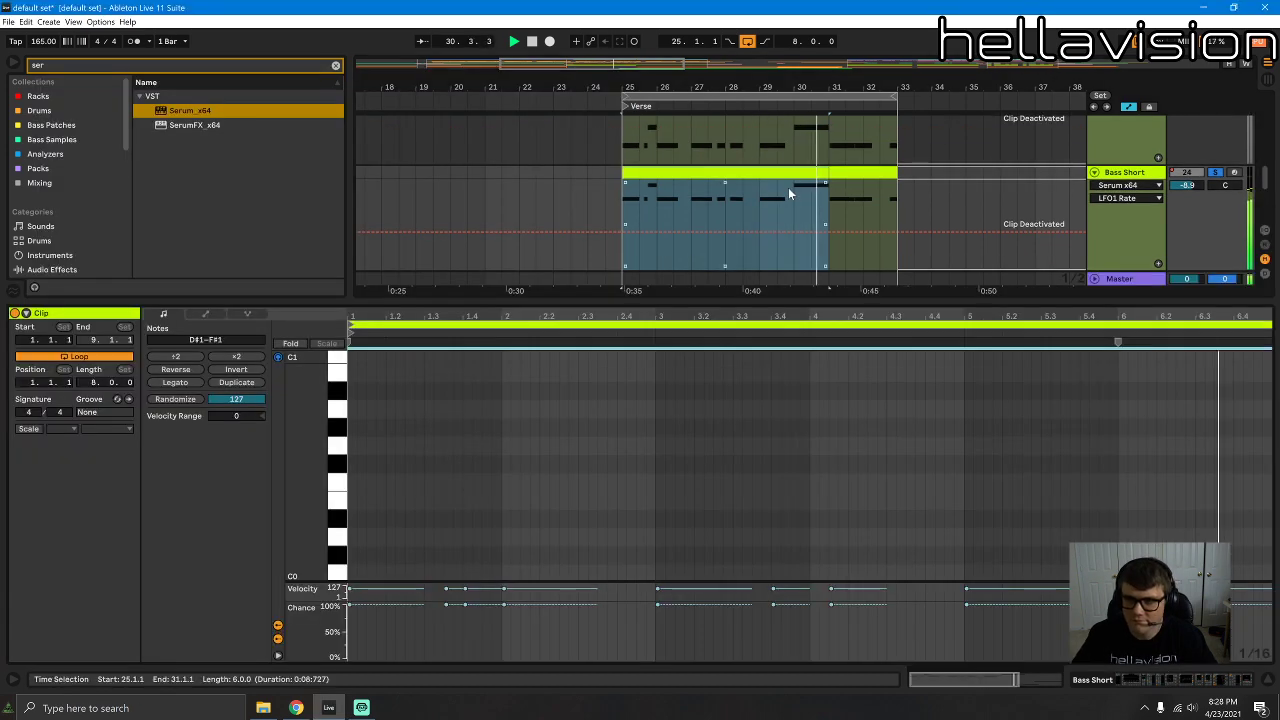
Step: Delete the F#1 note just before bar 2 in the Serum track's first verse clip
double_click(788, 189)
scroll(512, 468, down, 8)
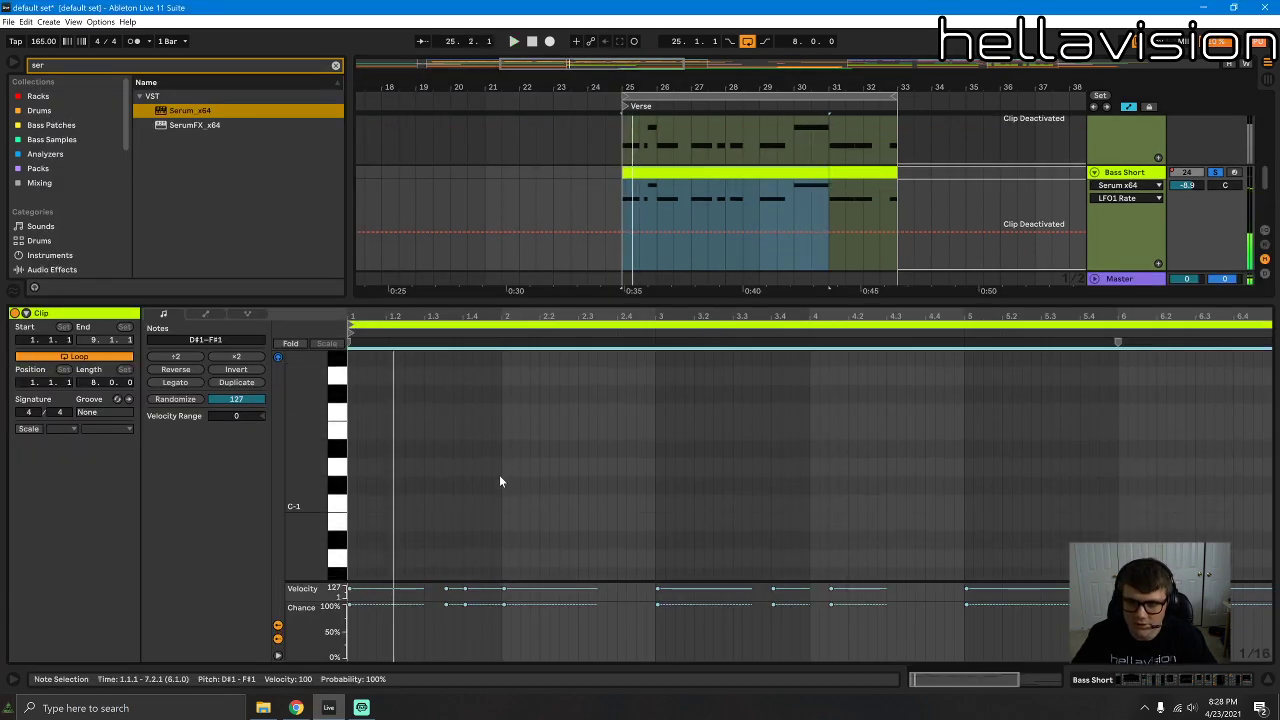
scroll(499, 478, up, 8)
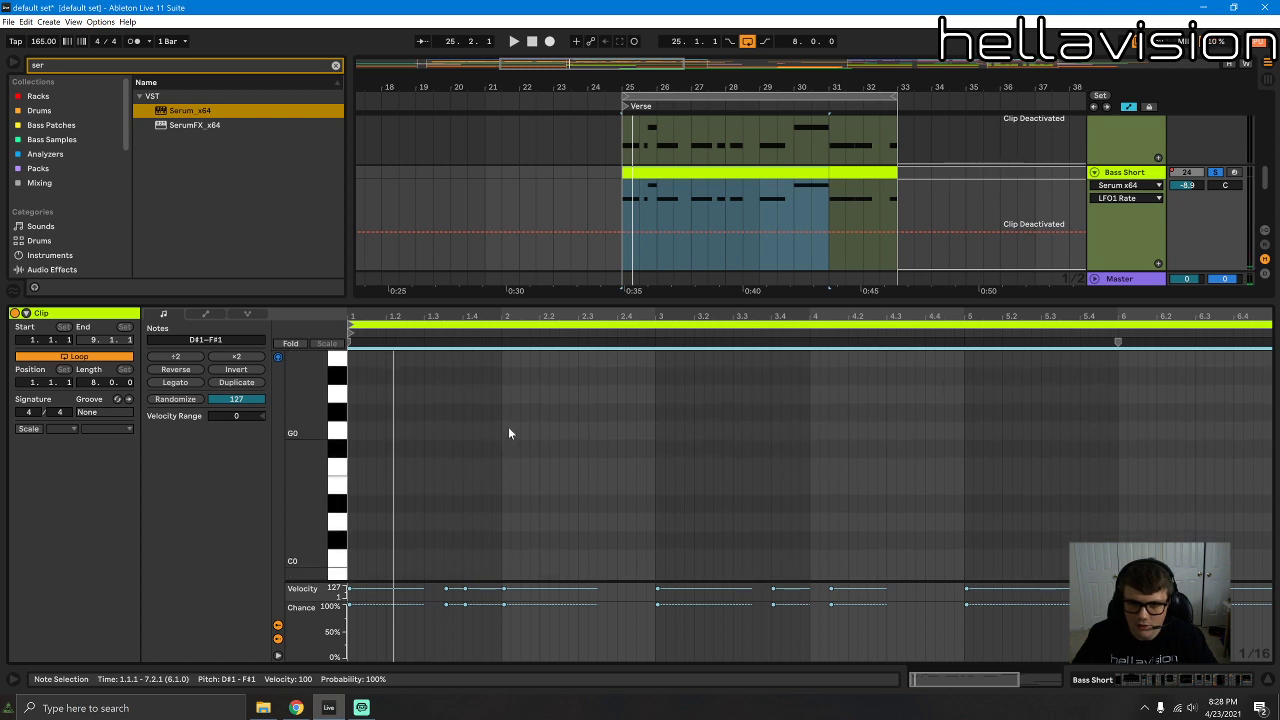
key(space)
mouse_move(308, 485)
mouse_down()
mouse_move(345, 488)
mouse_move(290, 488)
mouse_move(335, 488)
mouse_move(298, 488)
mouse_move(333, 488)
mouse_move(317, 481)
mouse_up()
key(space)
key(space)
key(space)
drag(420, 336, 486, 347)
key(space)
click(481, 338)
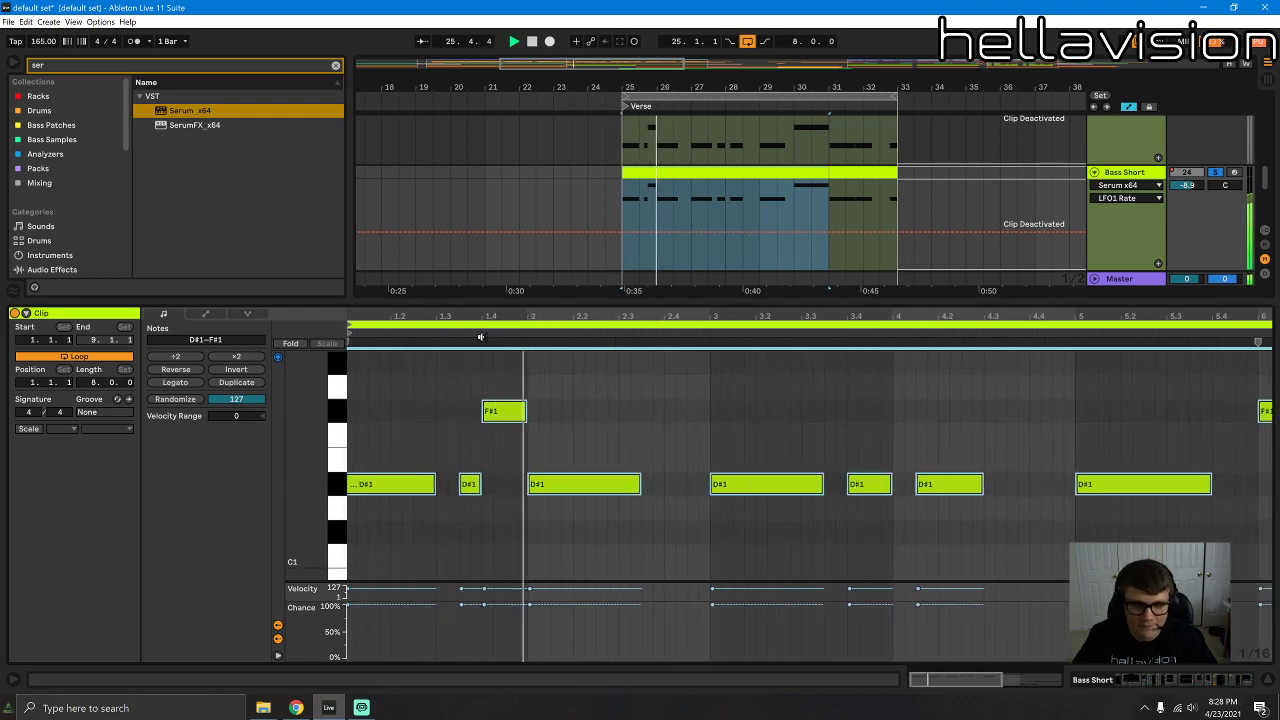
double_click(495, 412)
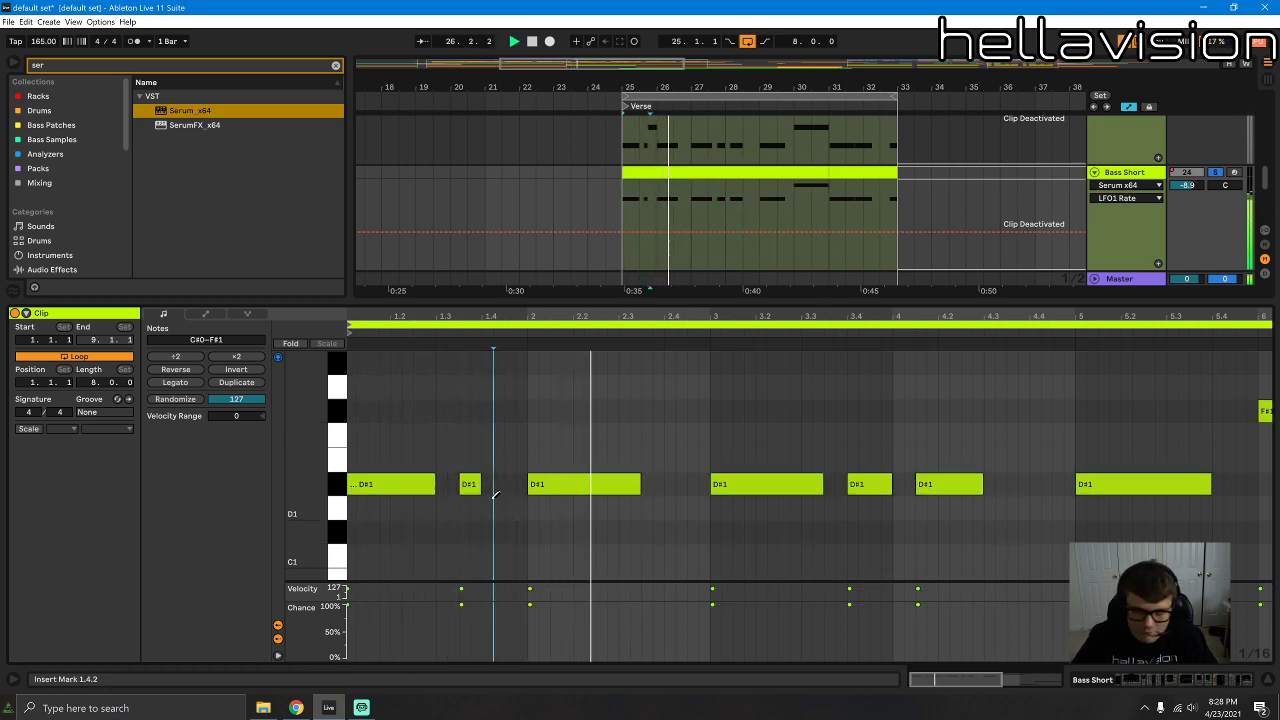
Step: Delete the D#1 note at 1.3.3 from the Serum track's clip and hide the clip editor
drag(477, 484, 515, 484)
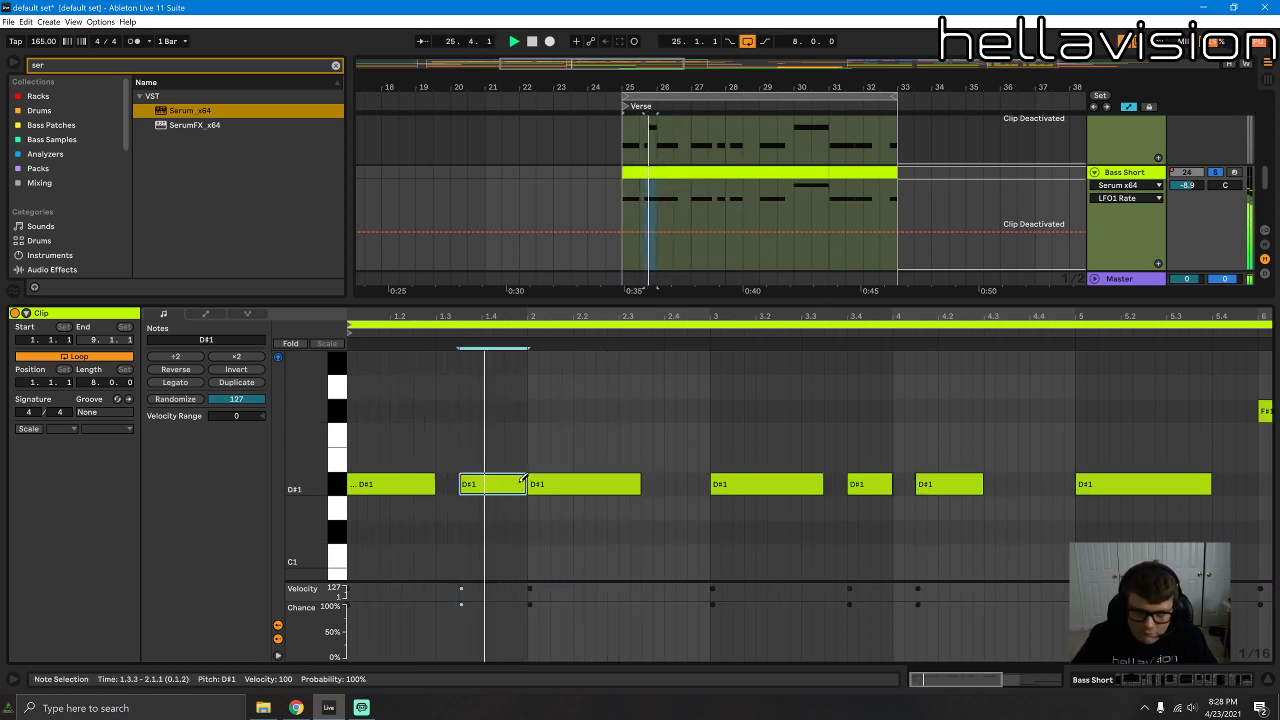
double_click(470, 480)
key(space)
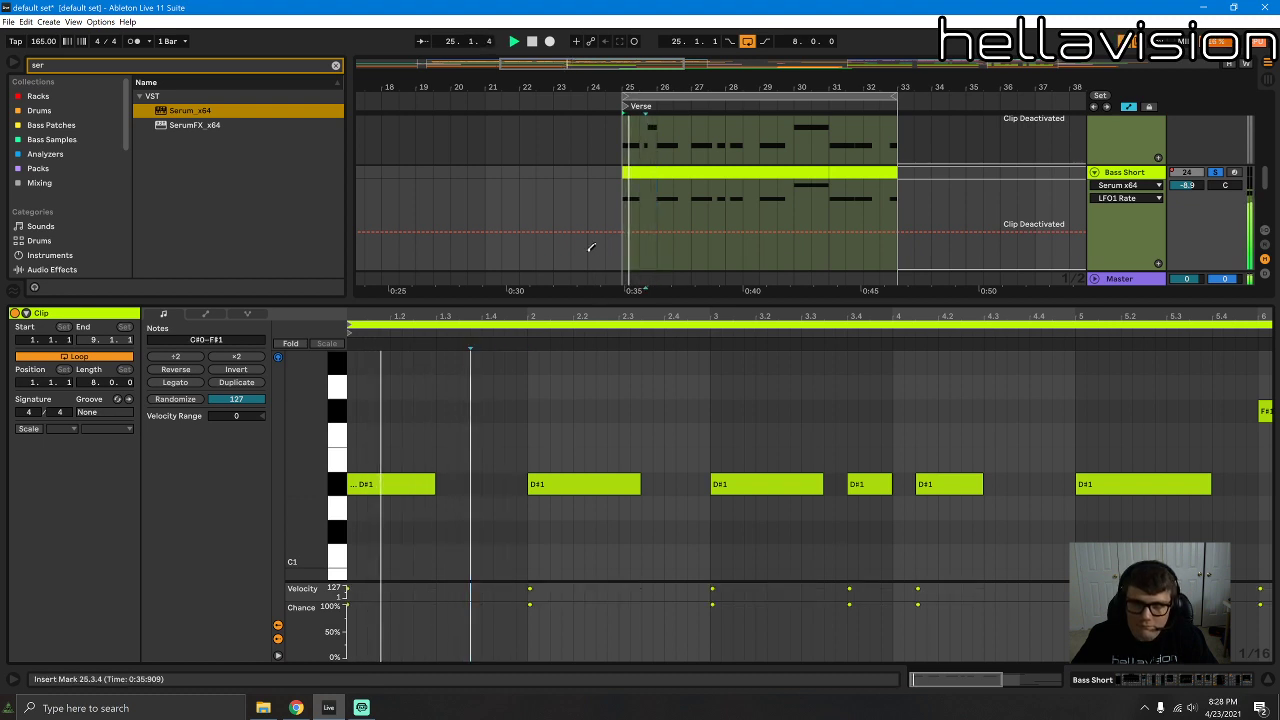
scroll(610, 252, up, 1)
key(shift+Tab)
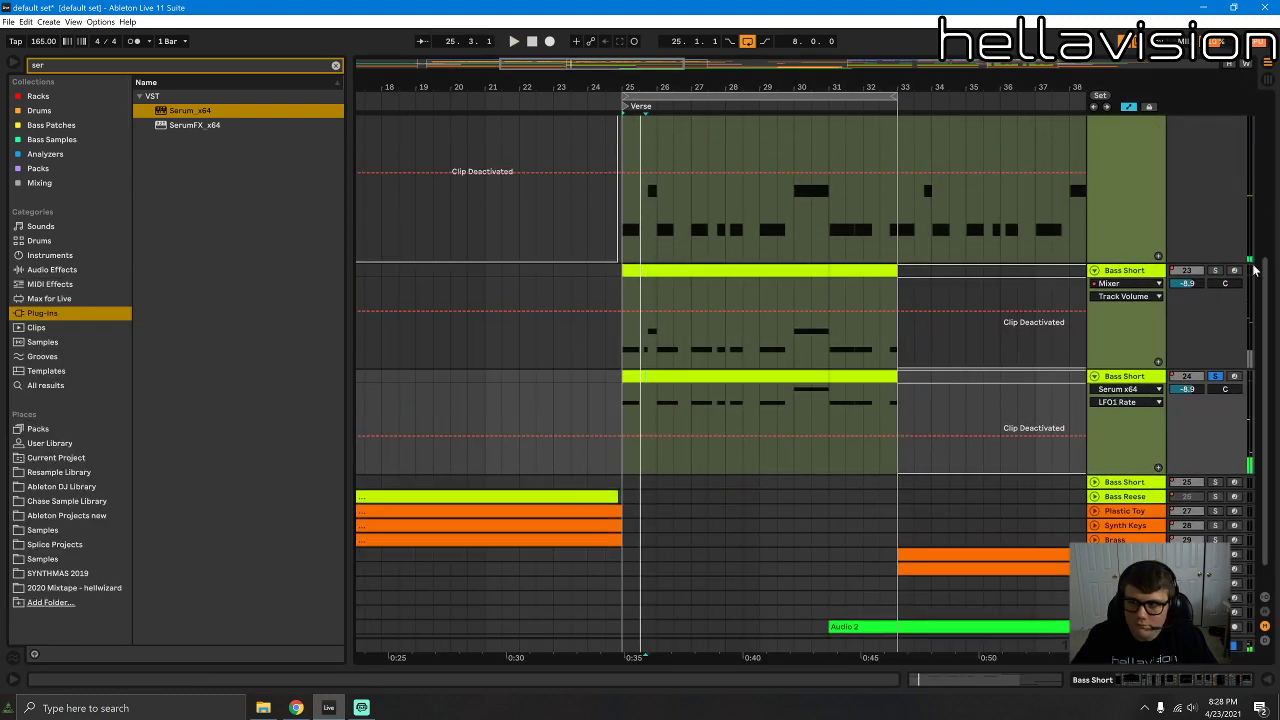
Step: Audition the first Bass Short track soloed alongside the Serum Bass Short track, and mute that first track
click(1216, 271)
key(space)
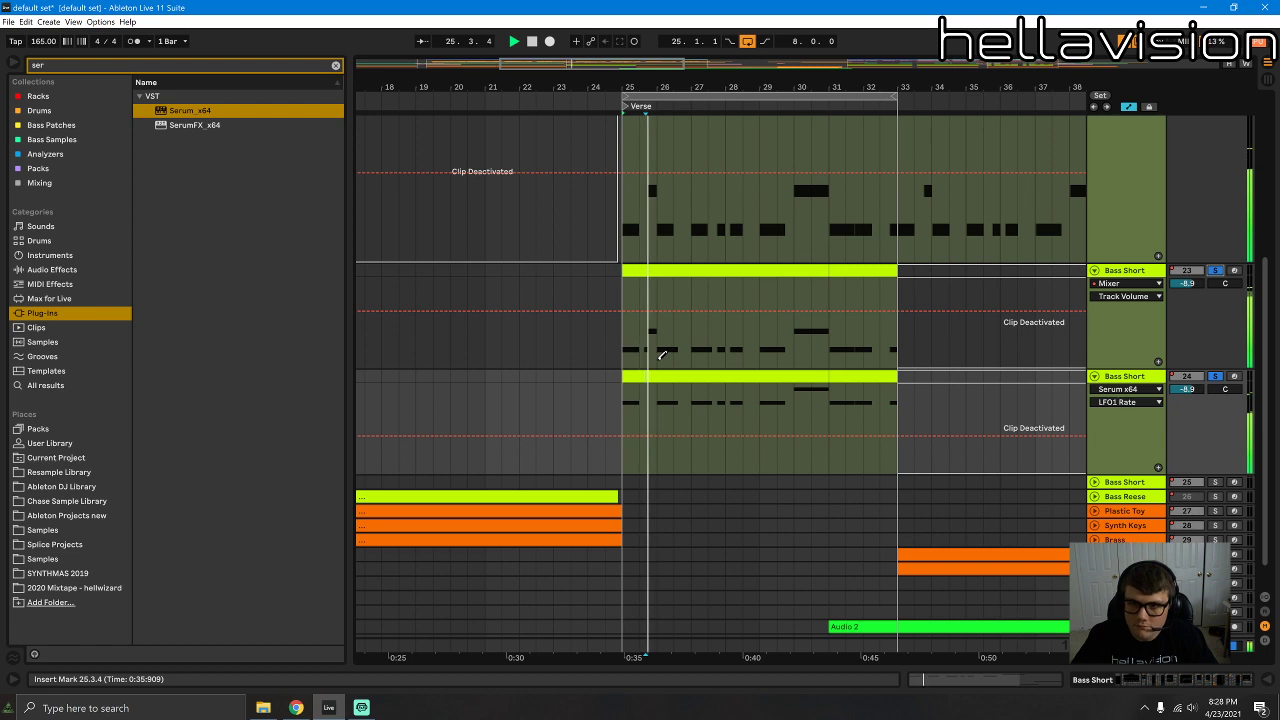
click(1215, 271)
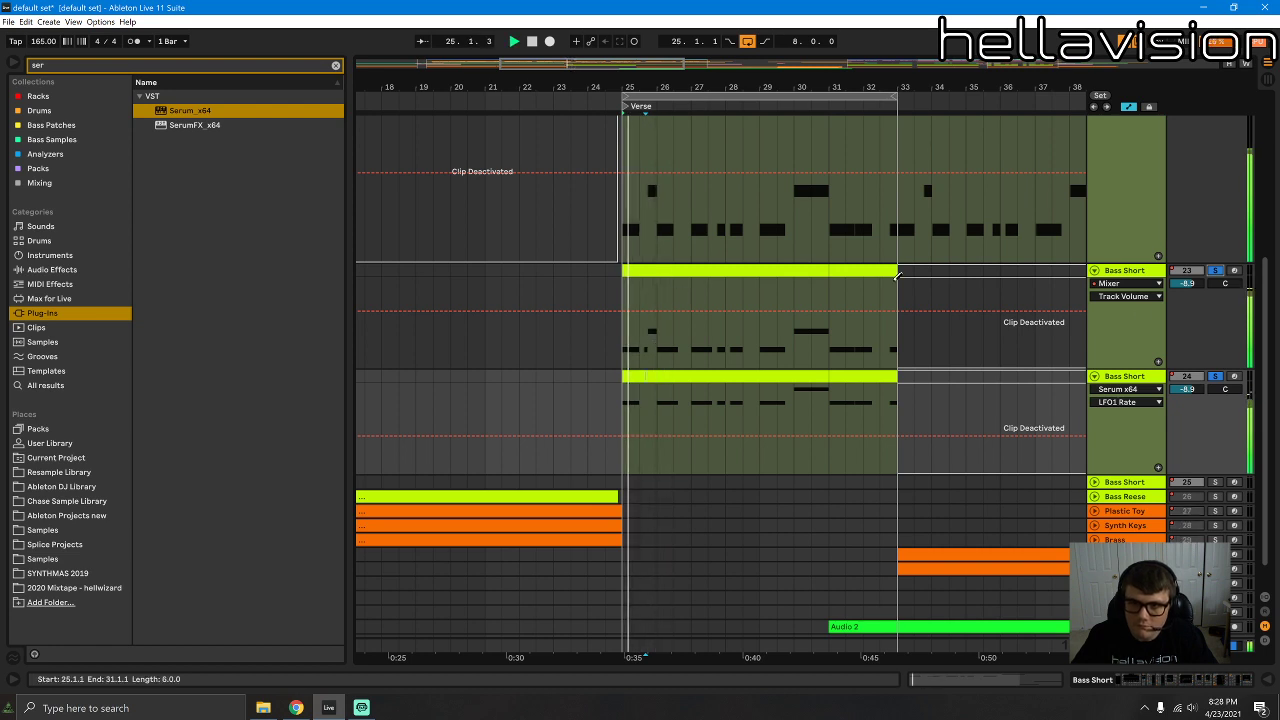
click(1186, 270)
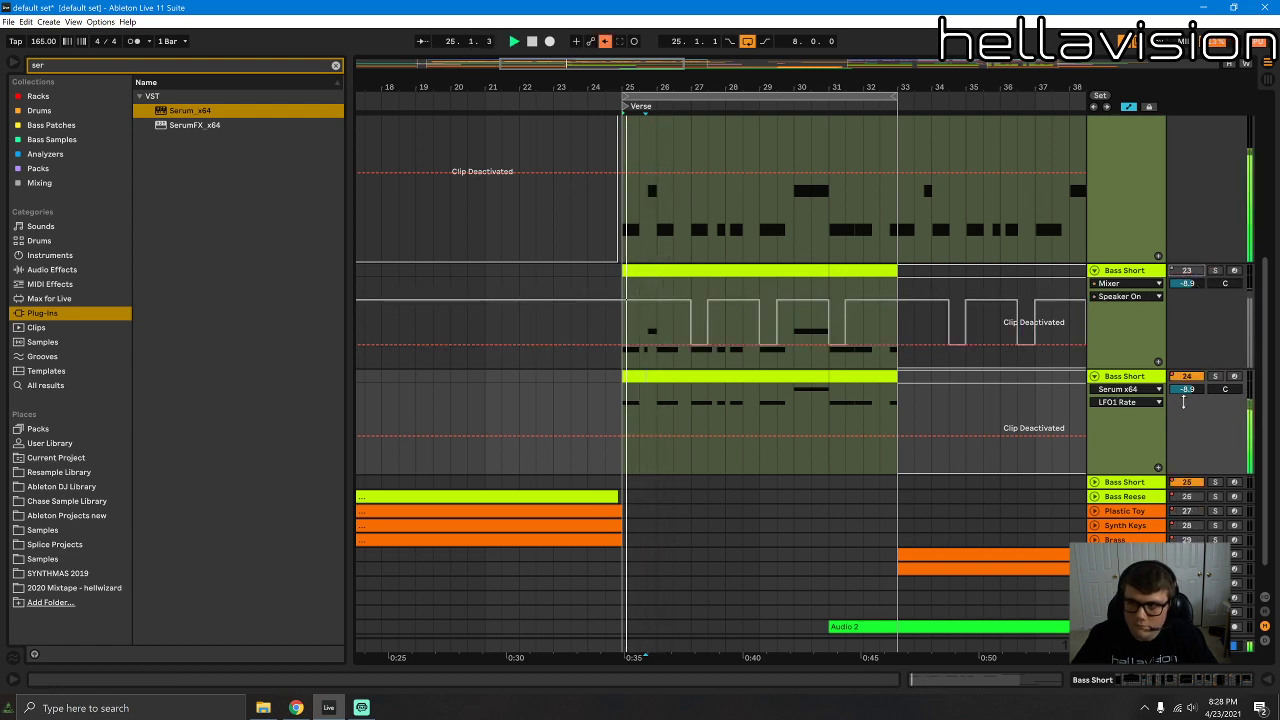
Step: Solo the Drum Rack together with the Serum Bass Short track and play the verse from bar 25
scroll(1206, 425, up, 10)
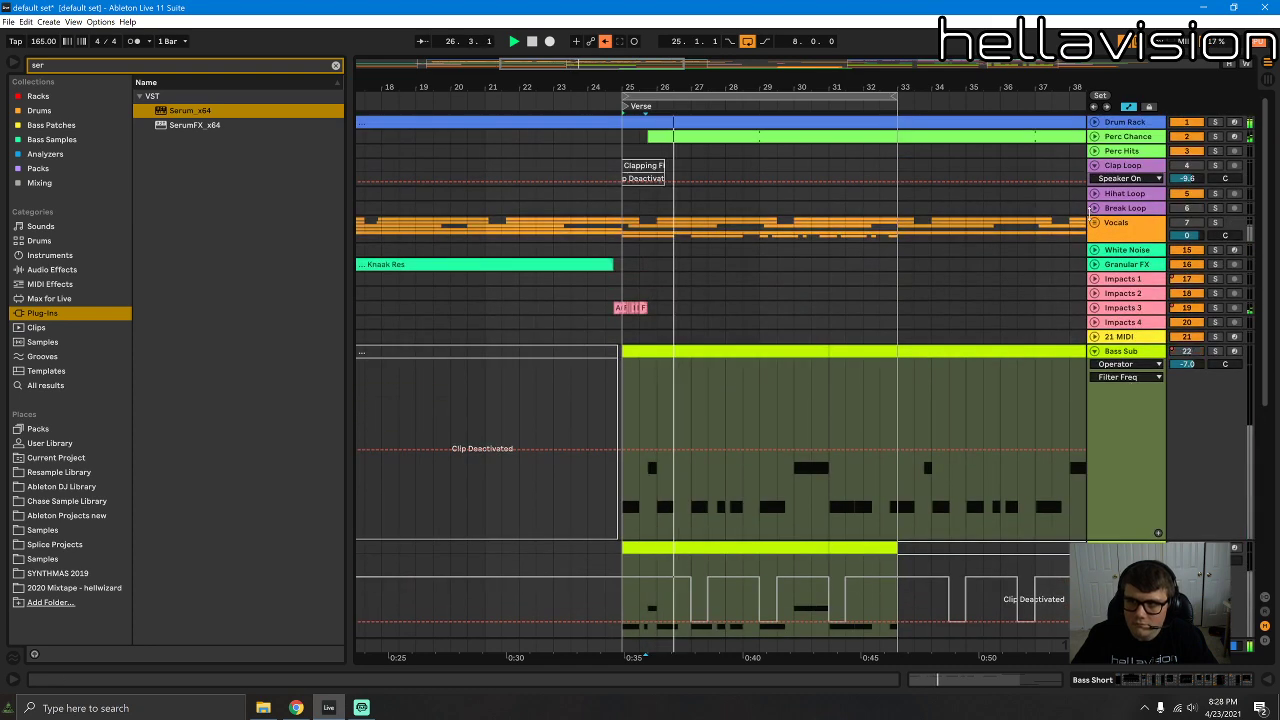
click(1215, 122)
scroll(1214, 369, down, 6)
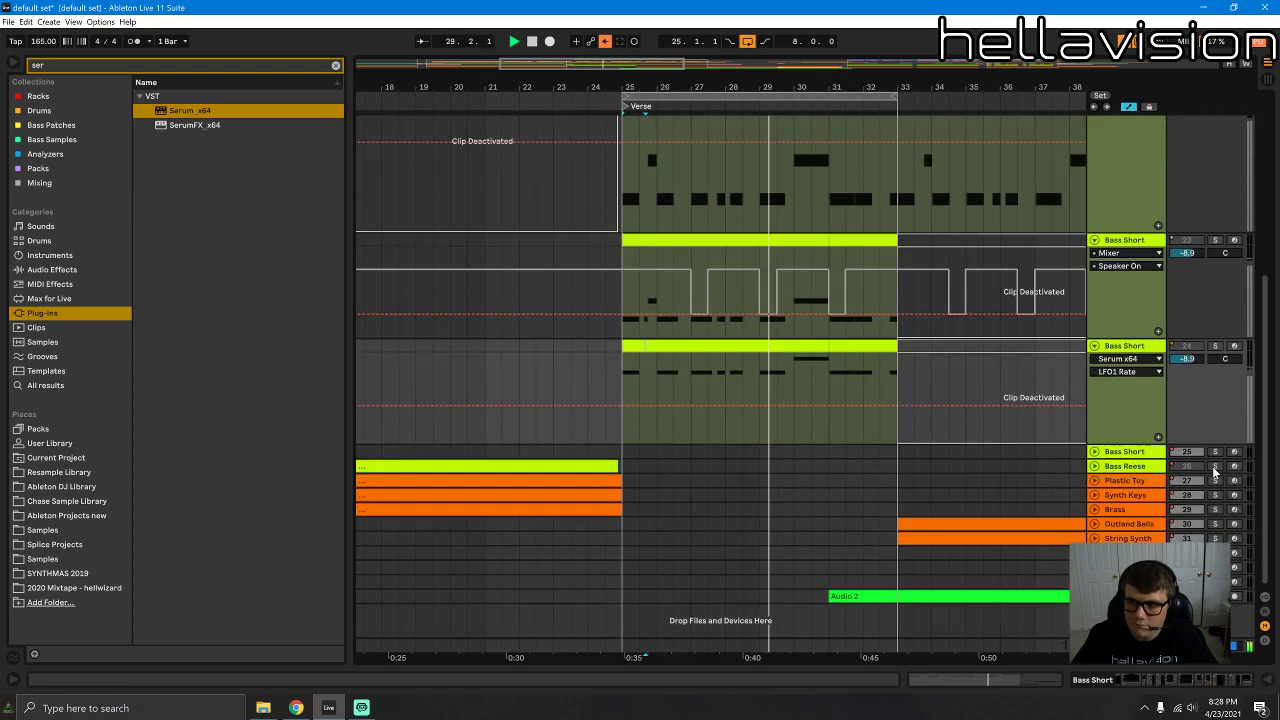
key(space)
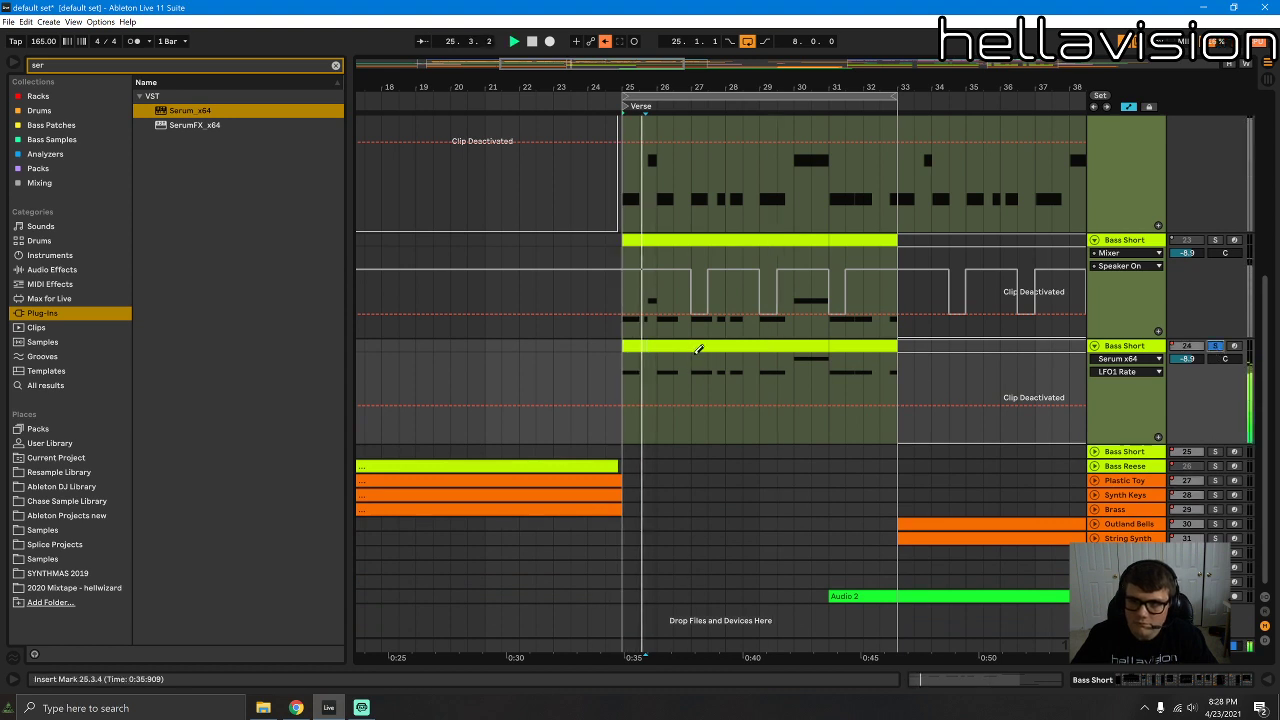
Step: Shorten the D#1 note at bar 2 of the Serum track's clip to half a bar and return to the device chain
double_click(700, 348)
click(701, 348)
scroll(704, 354, up, 1)
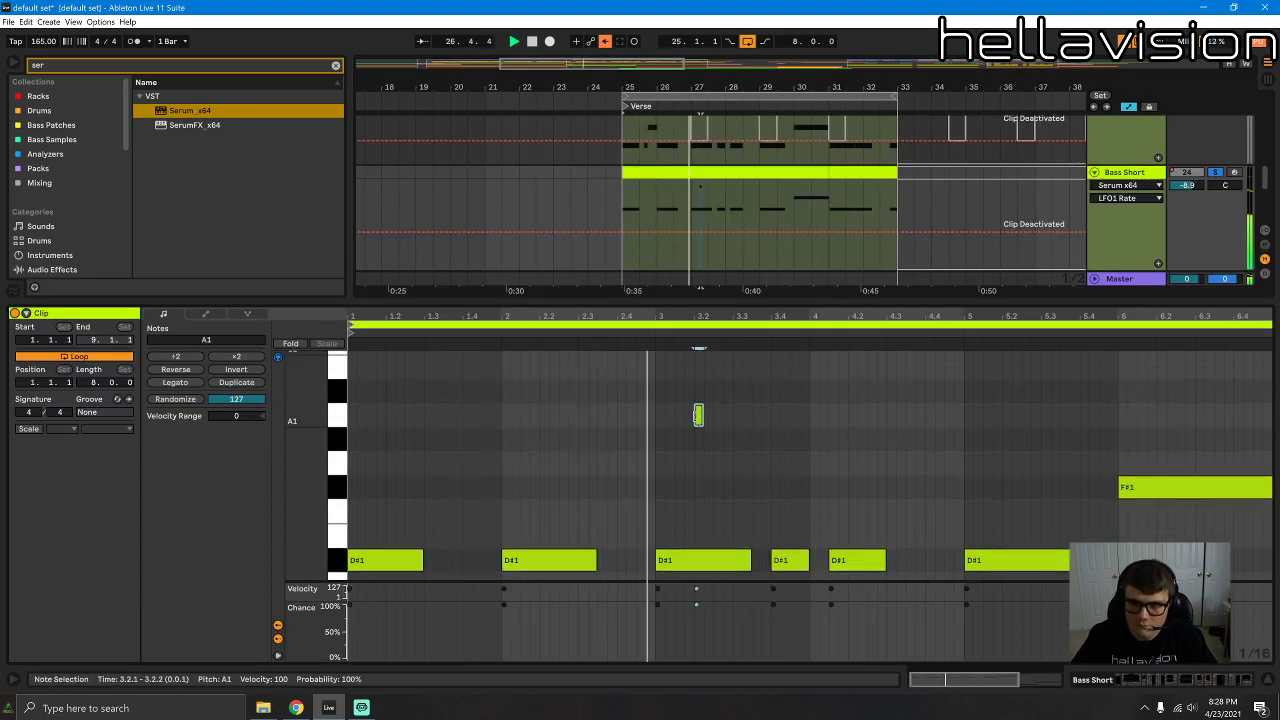
click(699, 417)
key(space)
scroll(694, 424, down, 1)
drag(595, 486, 577, 486)
key(space)
click(1188, 683)
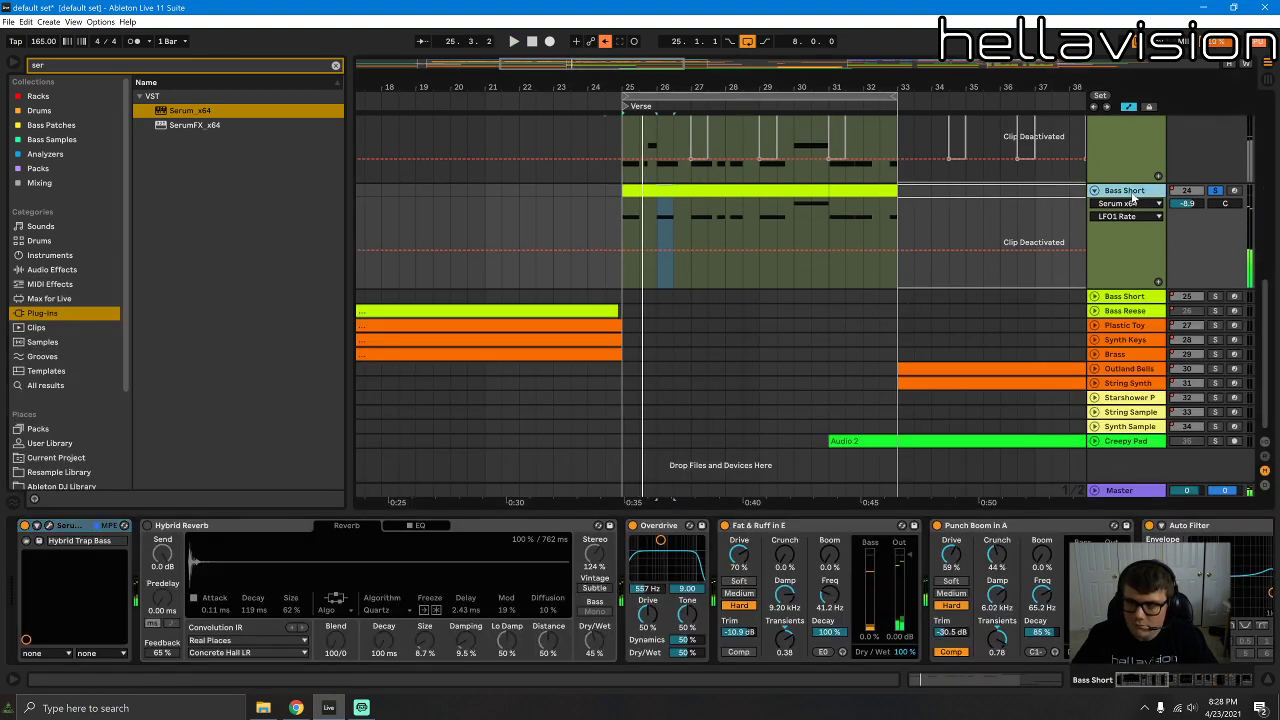
Step: Duplicate the Serum Bass Short track and shift the copy's verse clip to start at 25.3
key(ctrl+d)
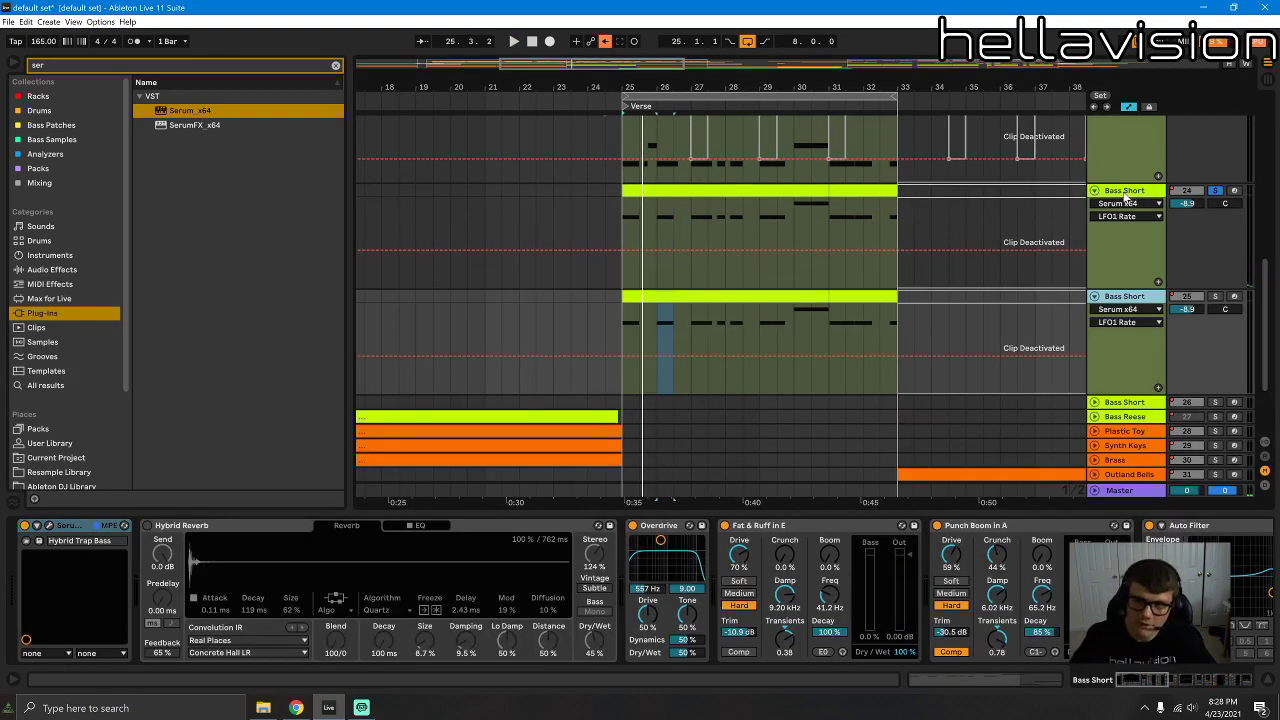
drag(650, 295, 667, 295)
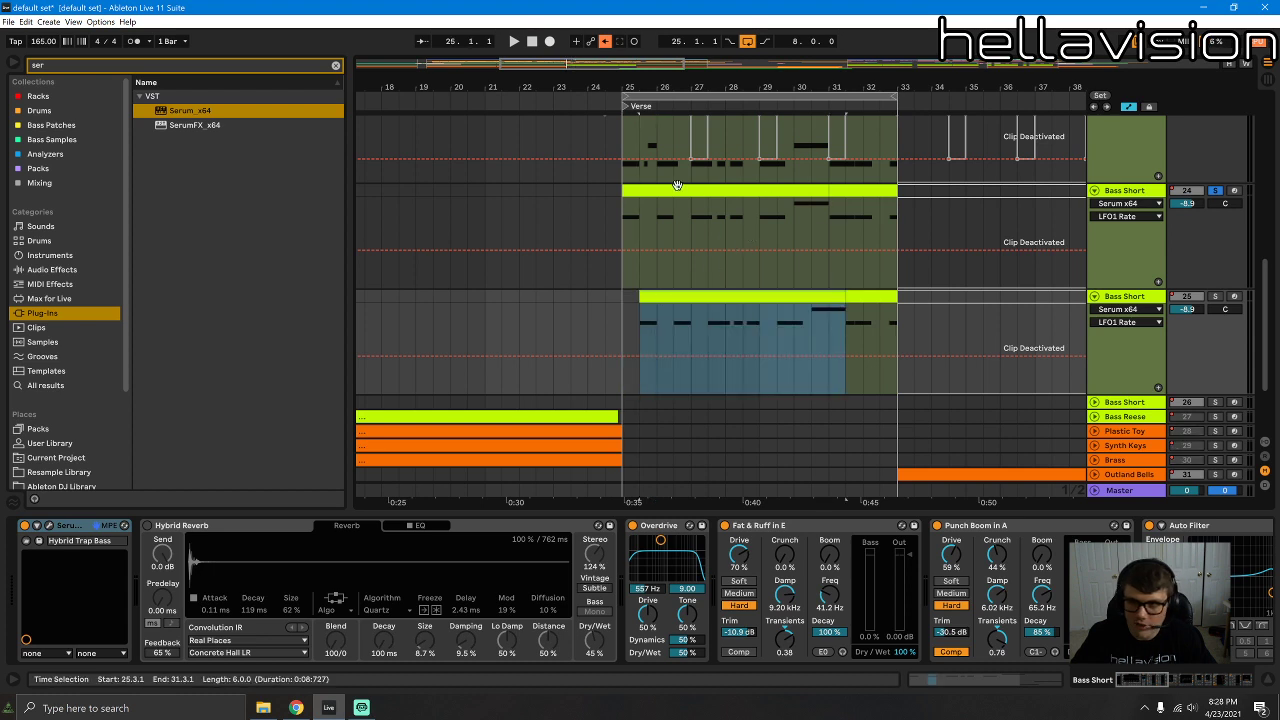
Step: Cut both Serum clips to half a bar, keeping 25.1 to 25.3 on the original track and 25.3 to 26.1 on the duplicate
click(644, 218)
drag(644, 218, 868, 236)
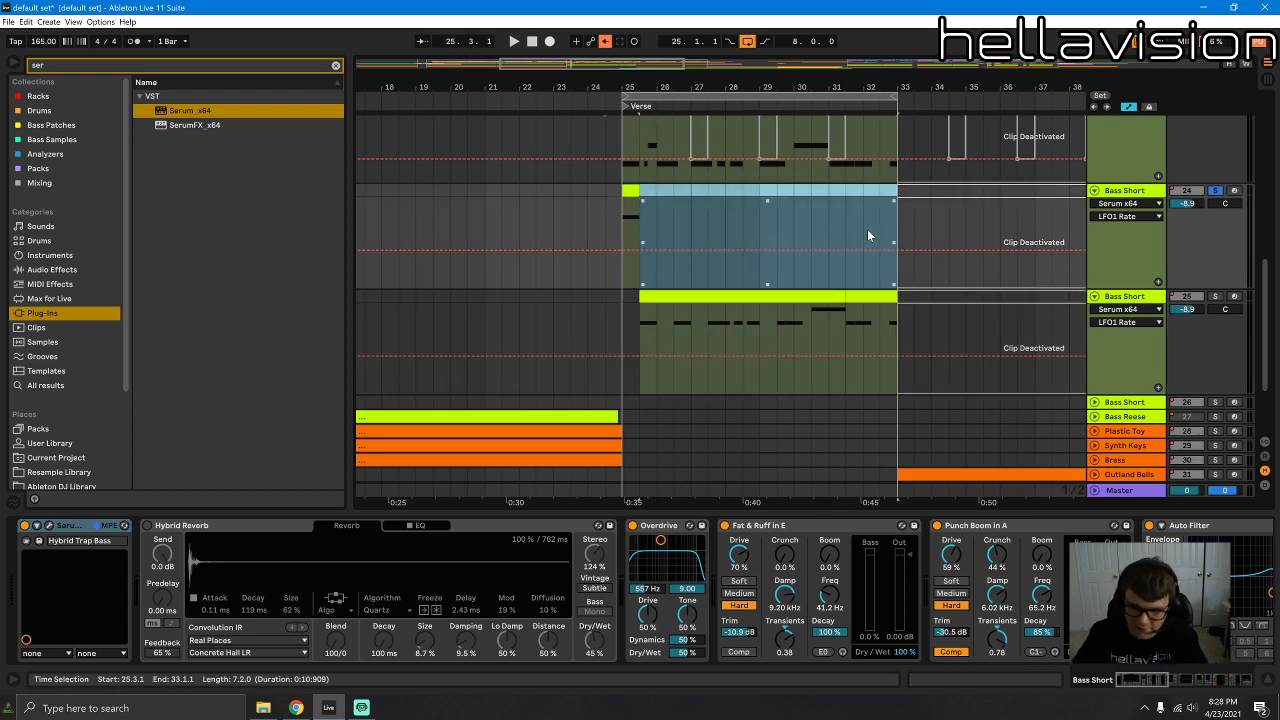
drag(898, 294, 872, 297)
key(Delete)
click(692, 322)
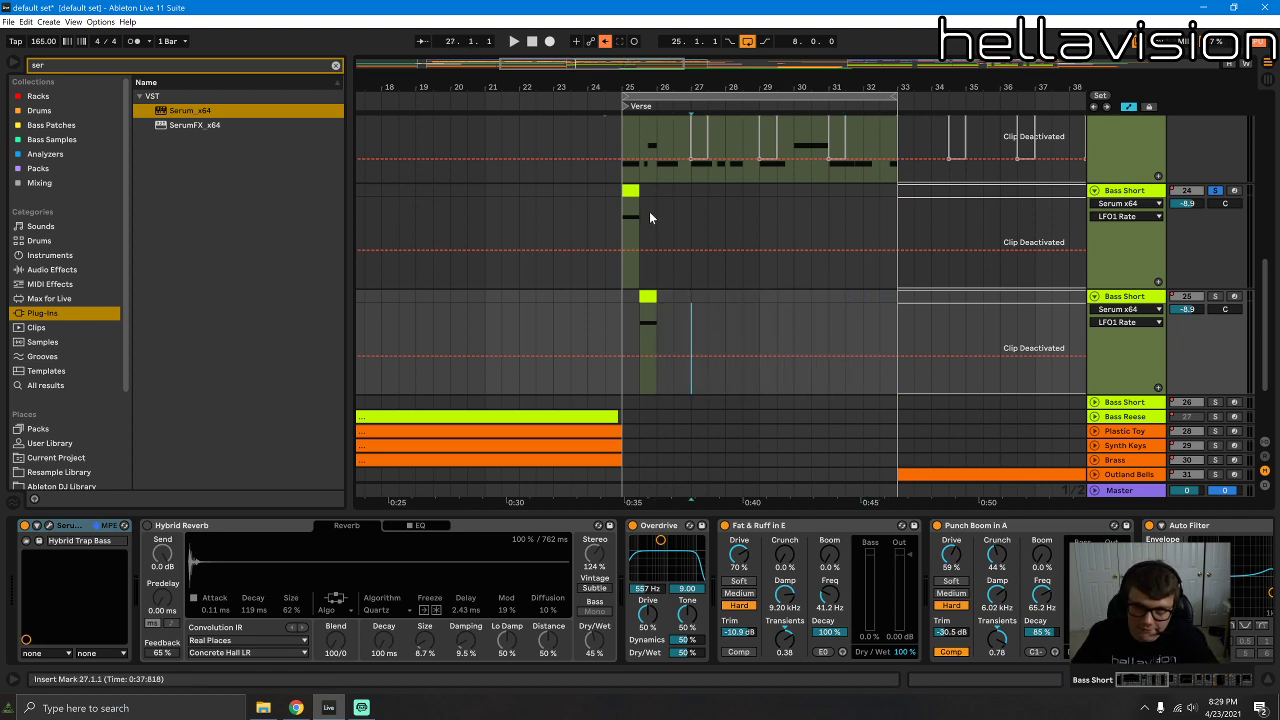
Step: Play back the two half-bar Serum clips and inspect the notes in each one
click(631, 191)
key(space)
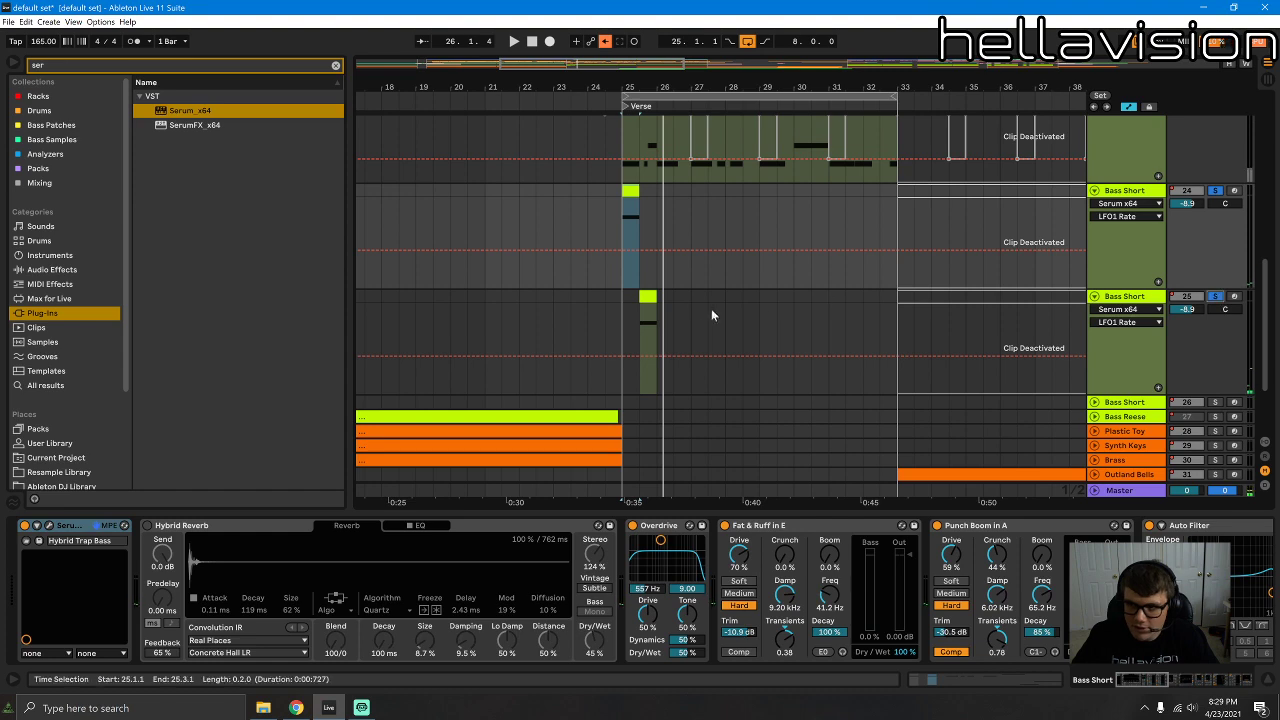
click(645, 297)
double_click(627, 189)
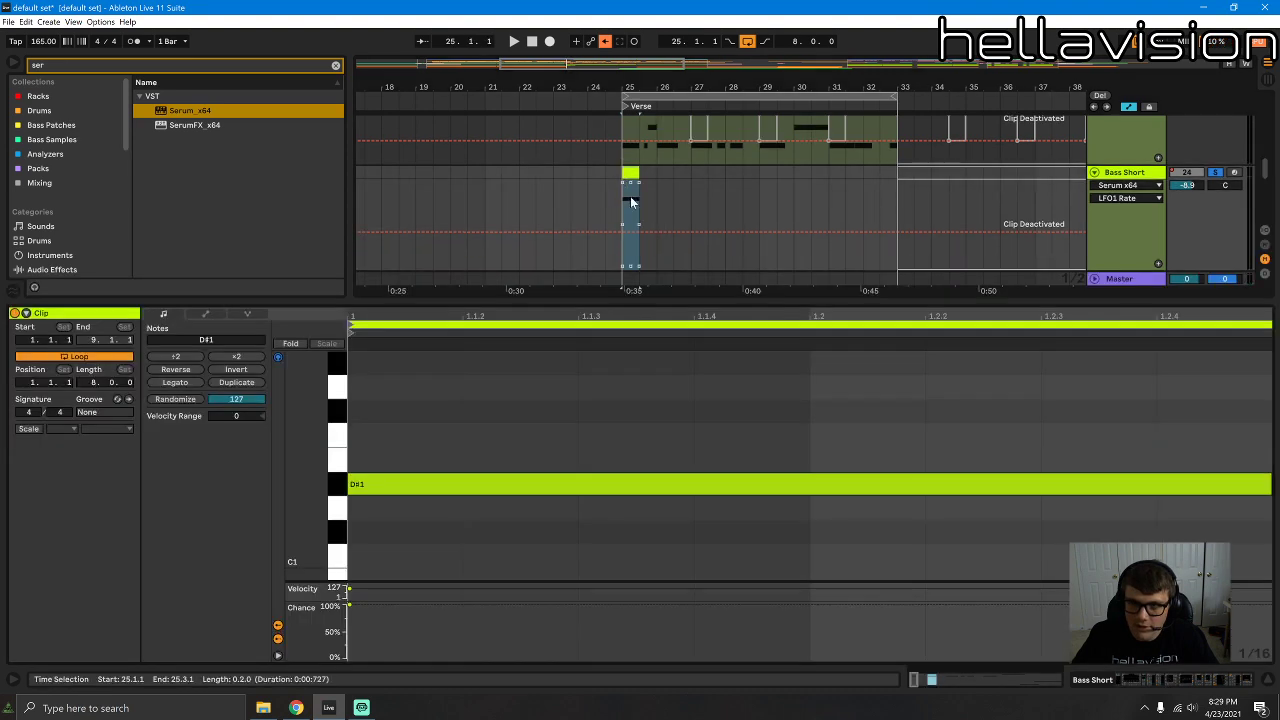
double_click(662, 301)
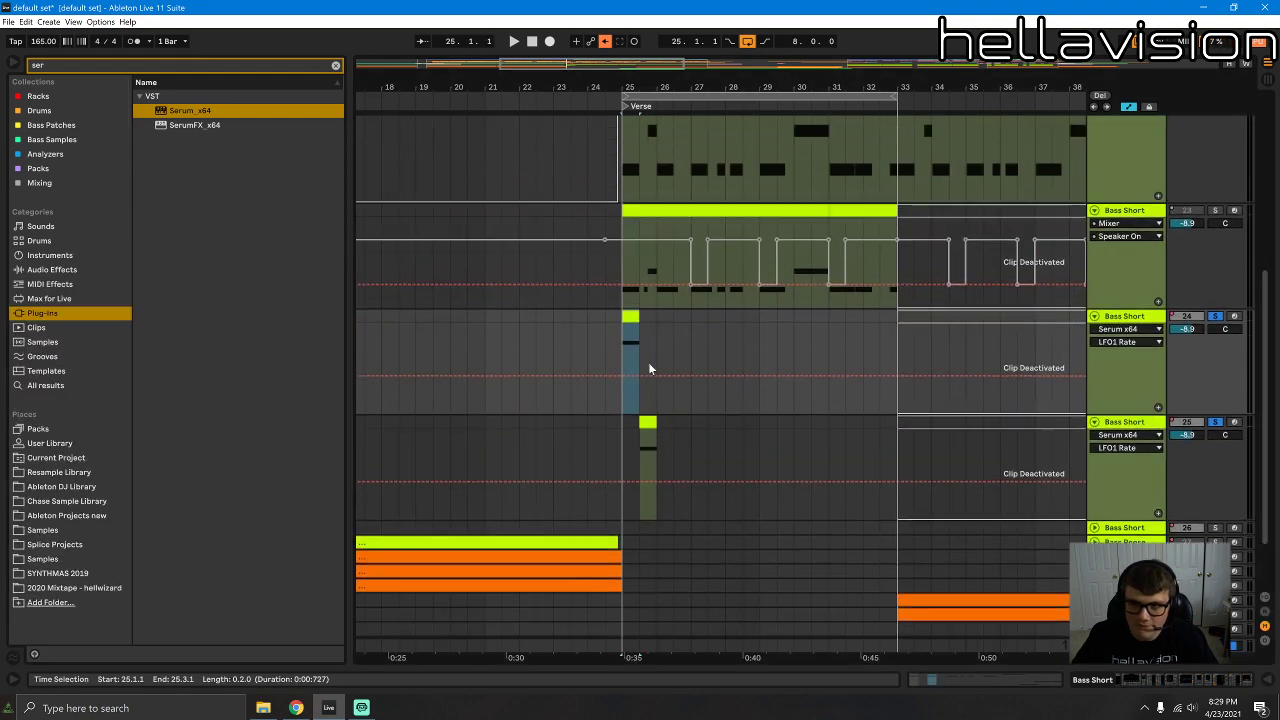
double_click(648, 422)
click(1138, 682)
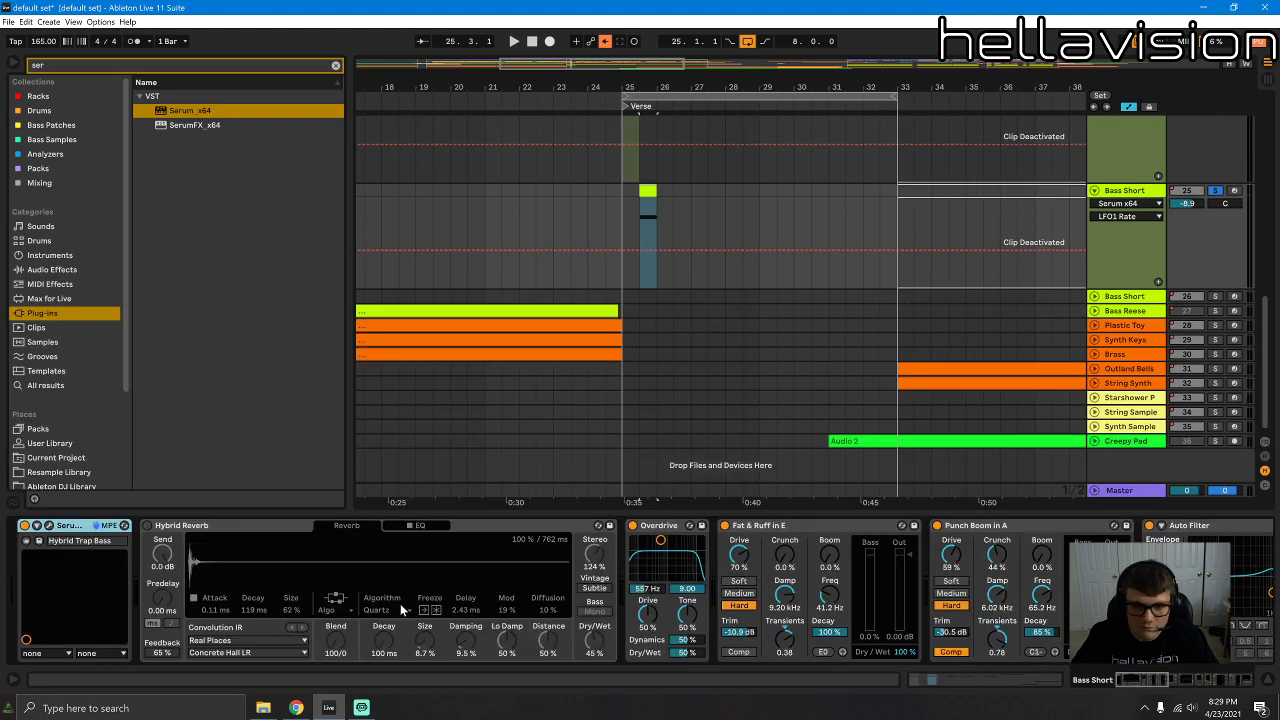
Step: Open Serum on the duplicated track, move LFO 1's peak to just before mid-cycle and set its rate to 1/4
click(49, 525)
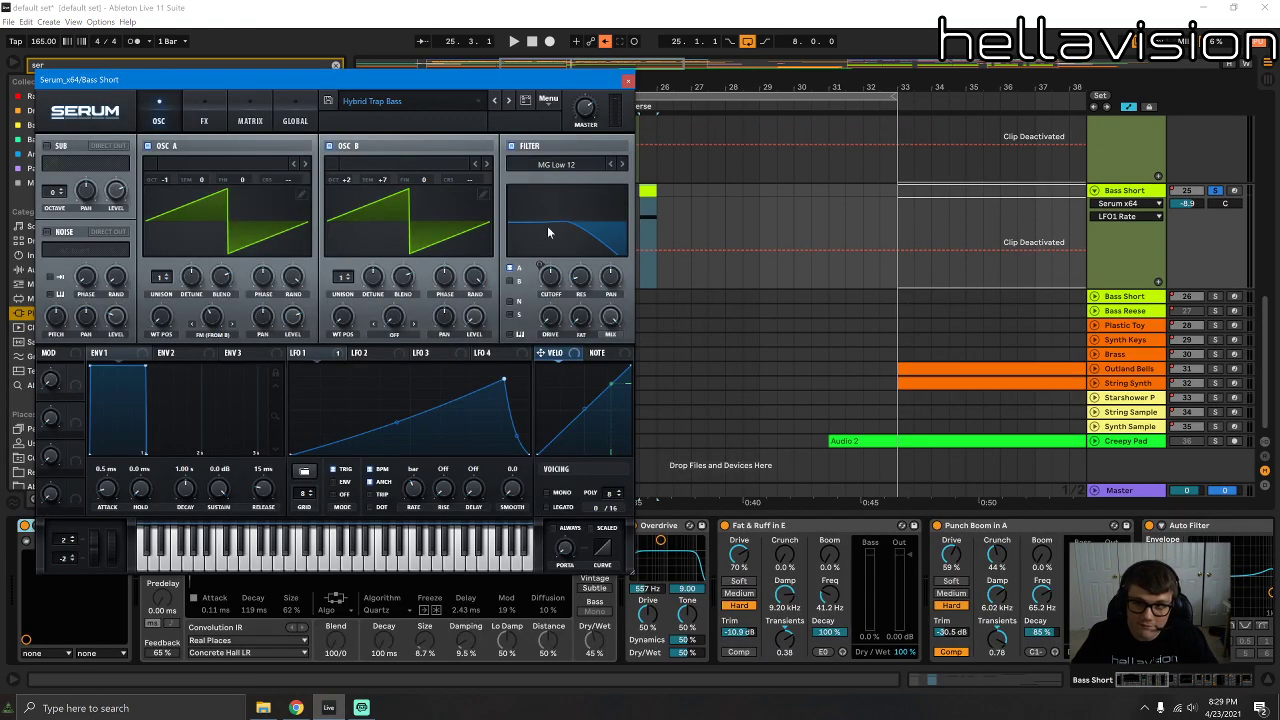
drag(494, 76, 586, 238)
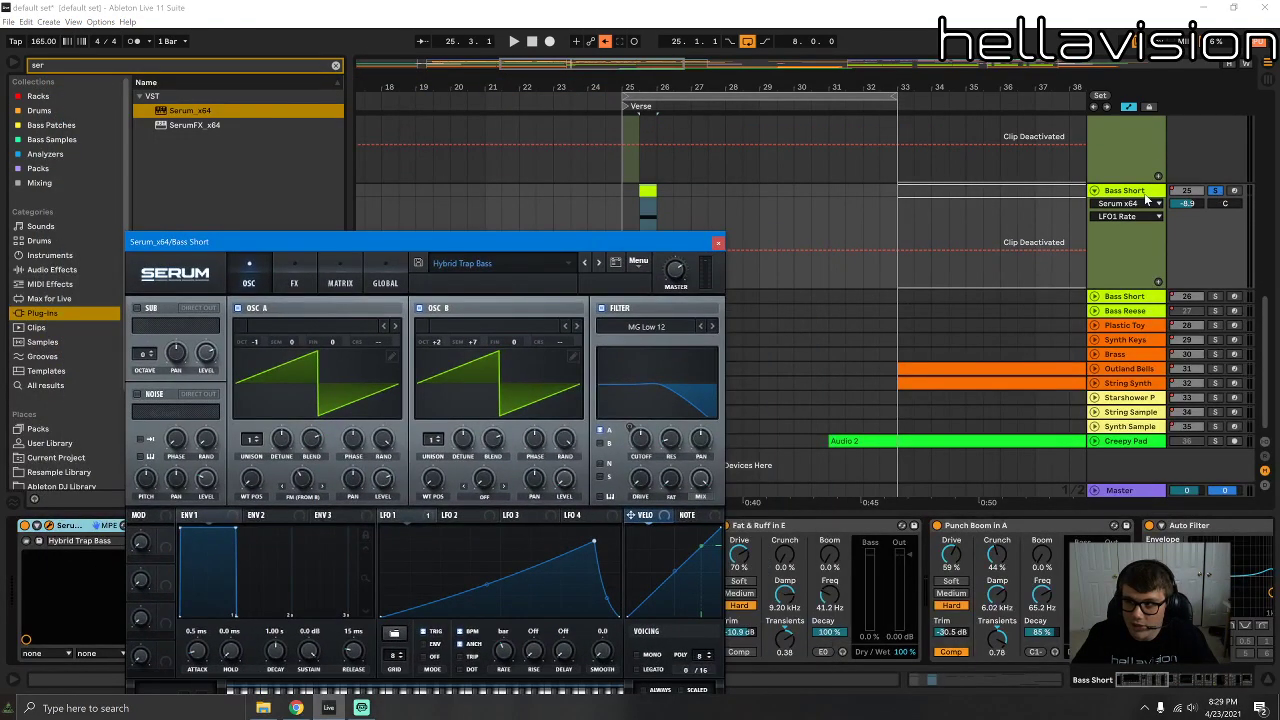
drag(594, 541, 480, 549)
key(space)
drag(506, 654, 514, 646)
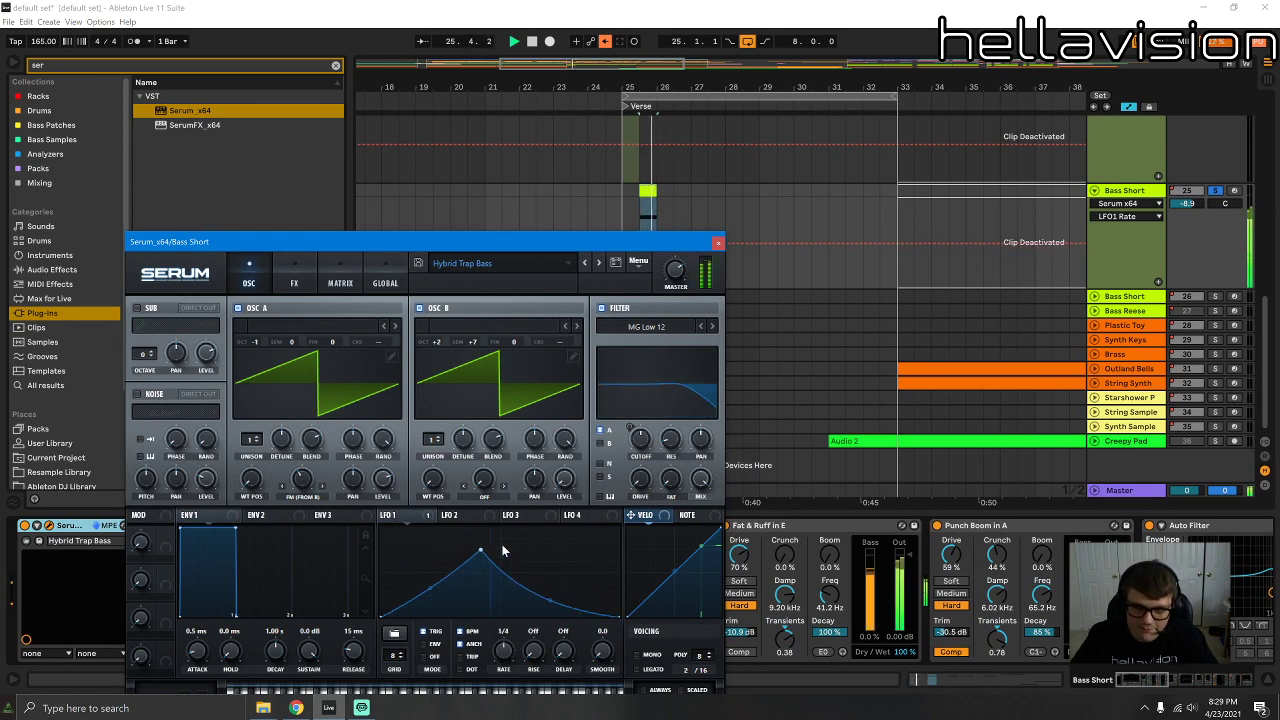
Step: Try a short square pulse and a long falling ramp as LFO 1's shape on the duplicated track
drag(454, 549, 432, 527)
double_click(457, 614)
drag(457, 614, 380, 640)
key(space)
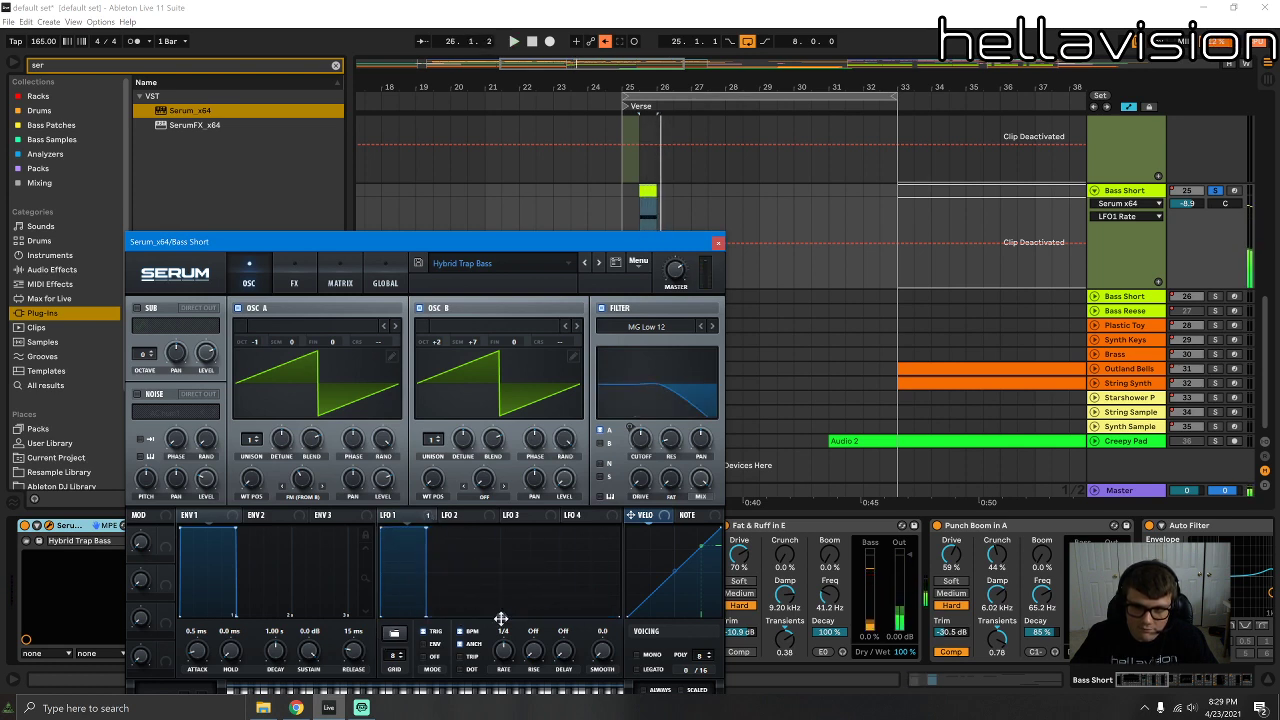
double_click(472, 562)
drag(472, 562, 499, 543)
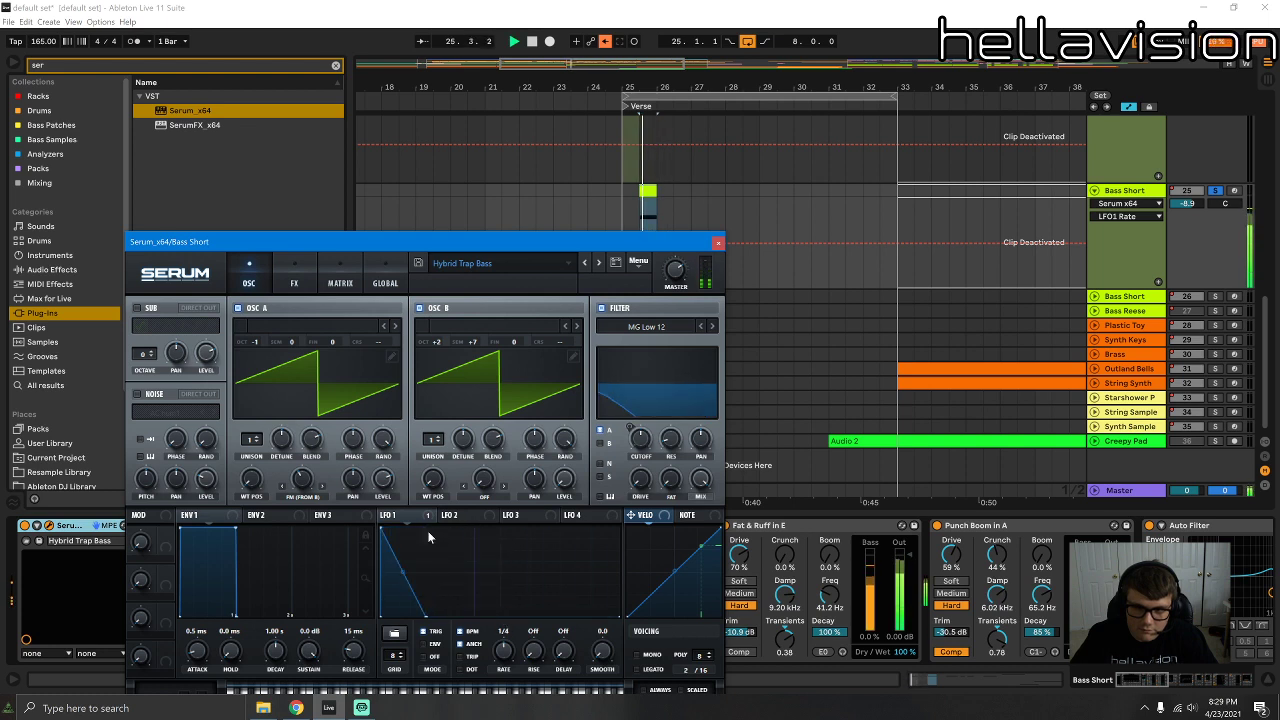
drag(427, 613, 594, 582)
key(space)
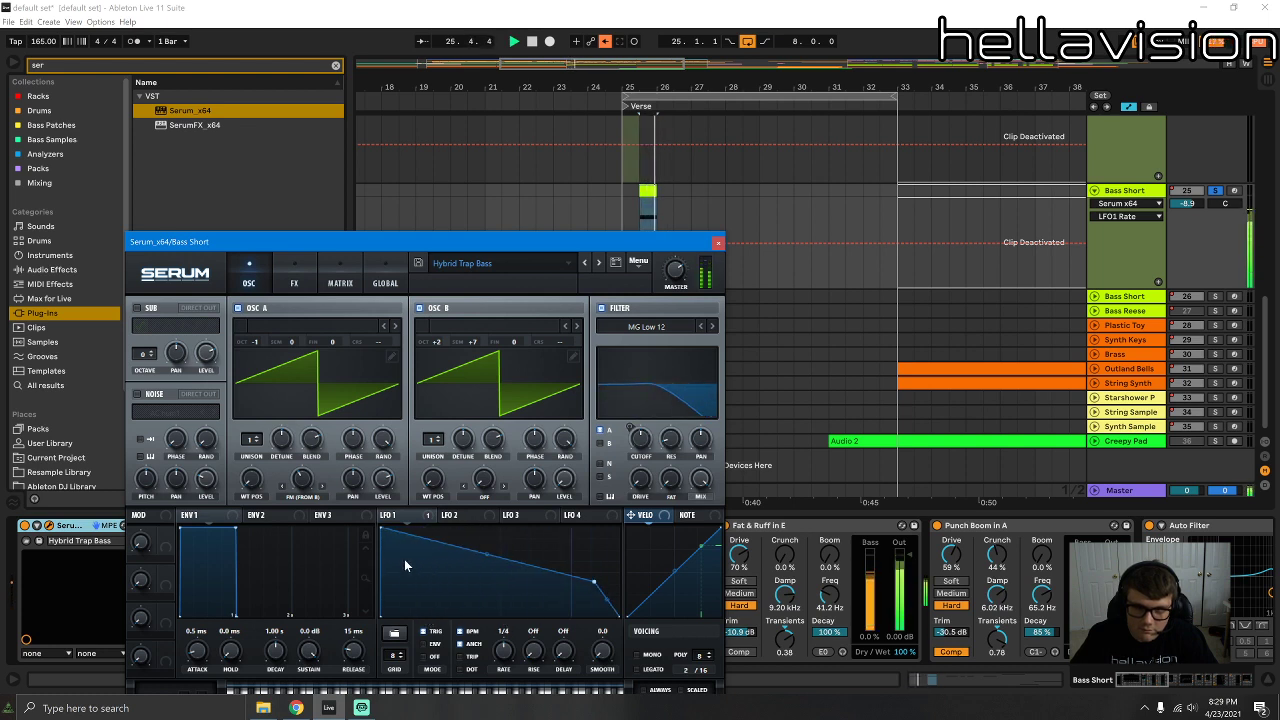
Step: Shape the duplicated track's LFO 1 into a rounded hump peaking around mid-cycle and set its rate to 1/4 triplet
drag(380, 530, 490, 570)
click(302, 485)
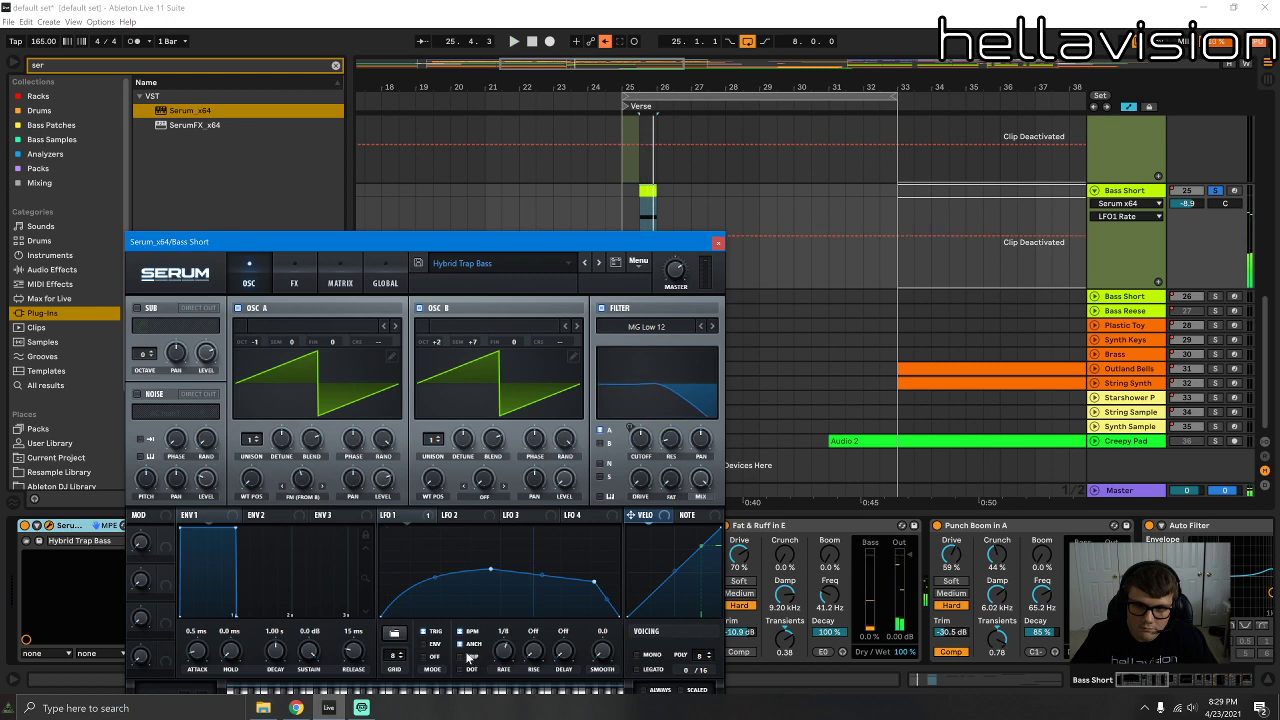
drag(504, 652, 499, 662)
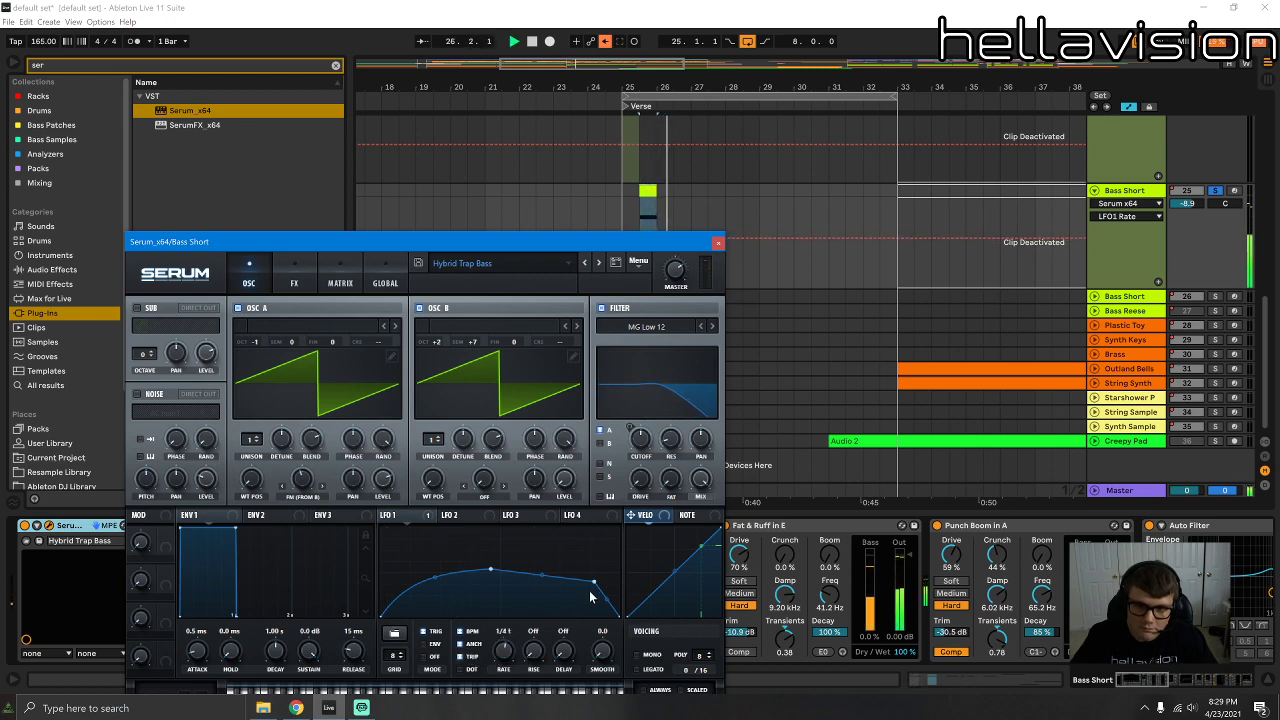
drag(484, 571, 502, 577)
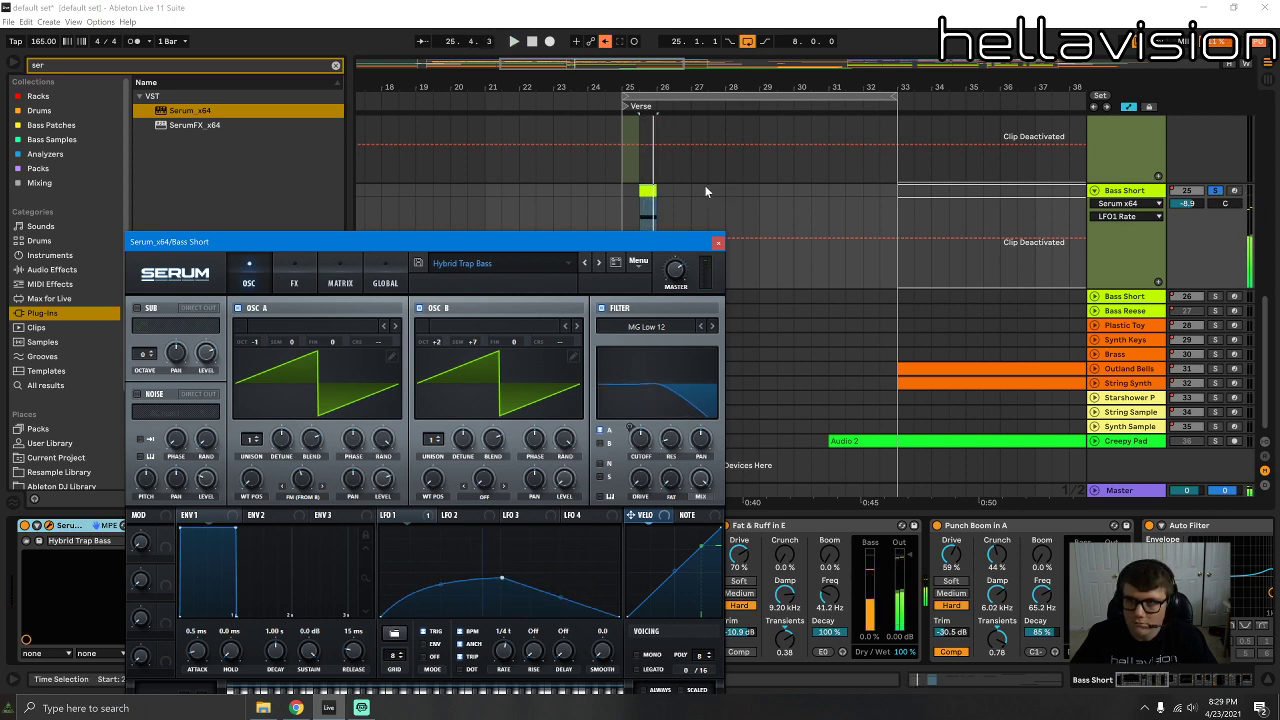
Step: Close Serum, move the duplicated track's half-bar clip to start at 26.3, and audition it with the original from bar 25
click(618, 188)
key(space)
click(718, 244)
scroll(714, 312, up, 2)
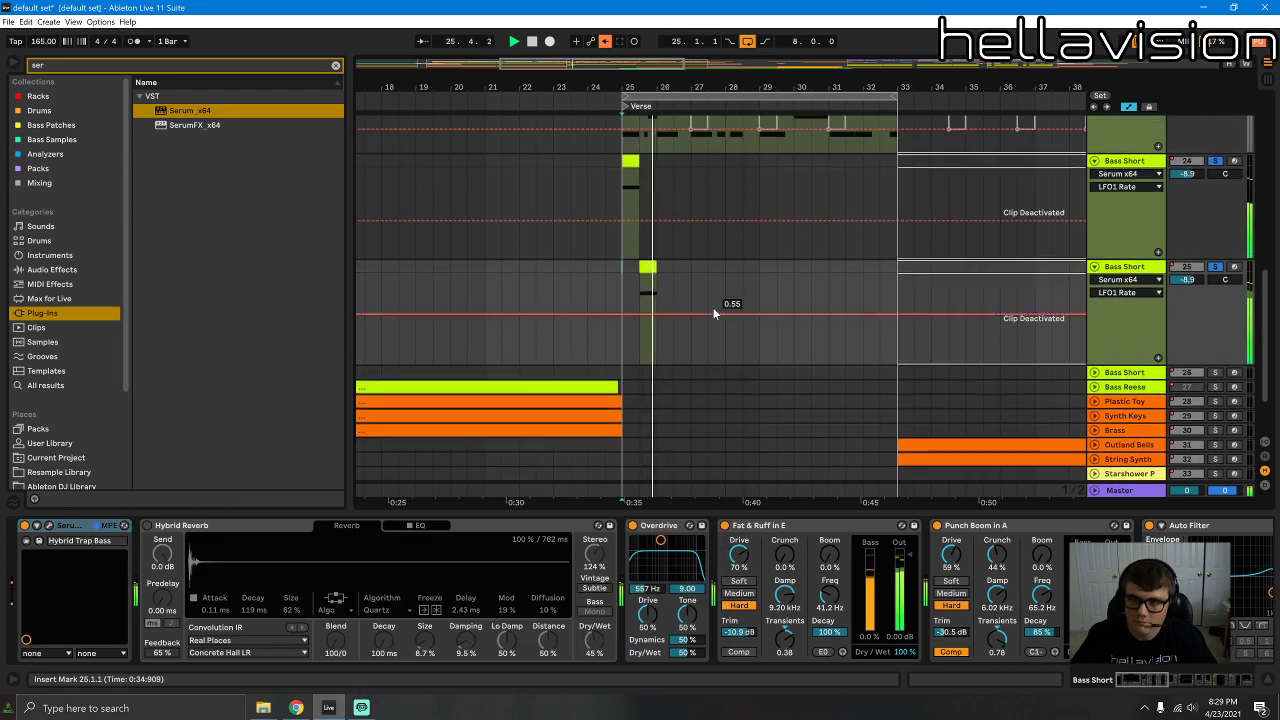
drag(653, 278, 686, 278)
click(624, 272)
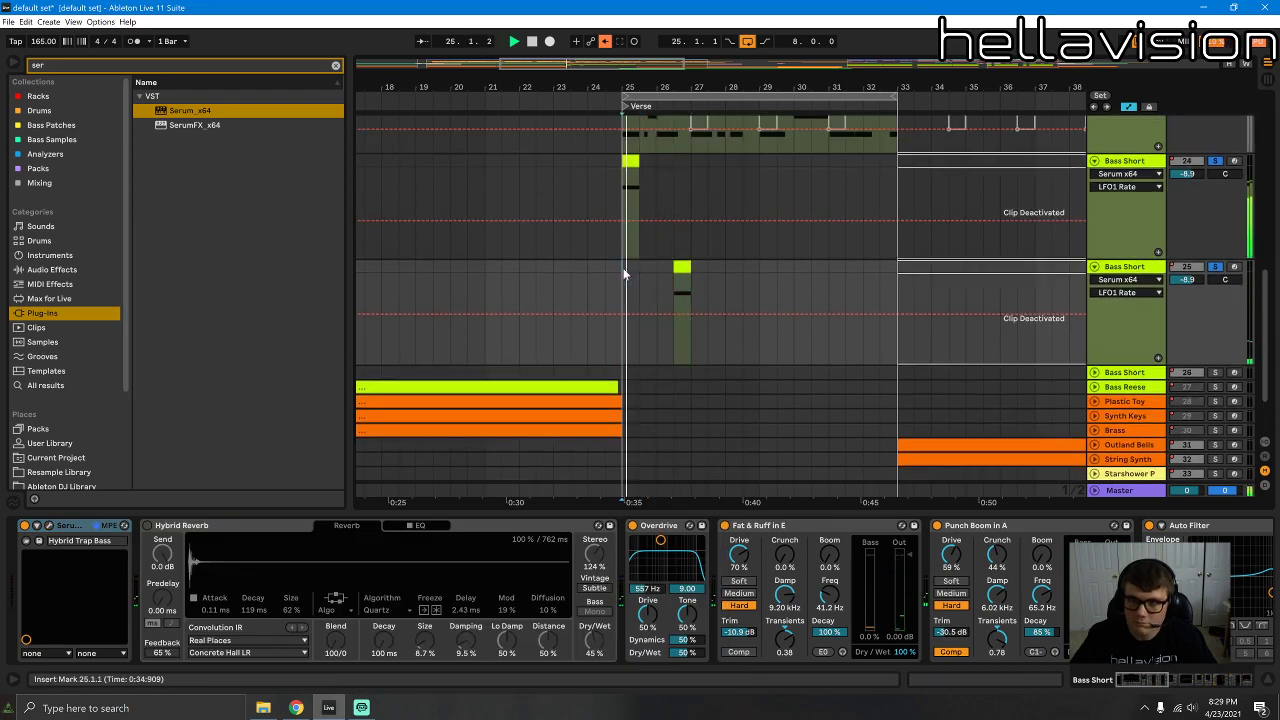
scroll(666, 217, up, 1)
key(space)
key(space)
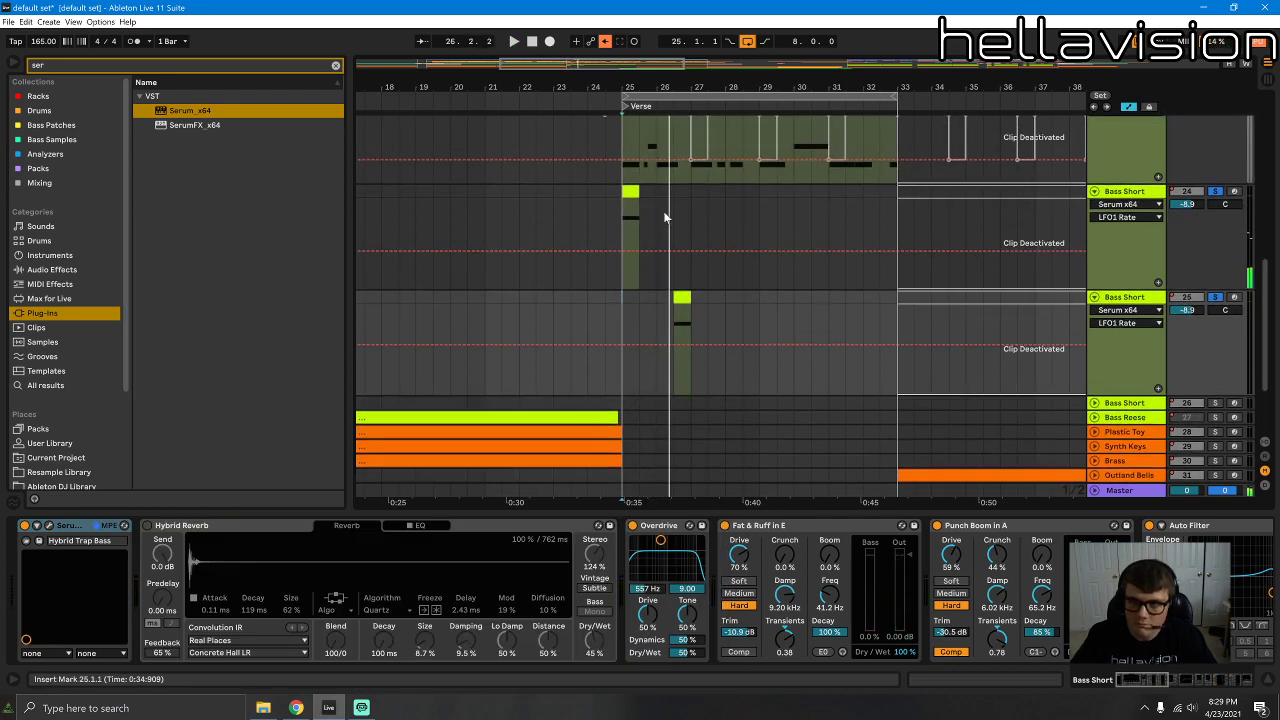
Step: Extend the original Serum track's clip from bar 25 to bar 33, making it 8 bars long
drag(635, 191, 822, 198)
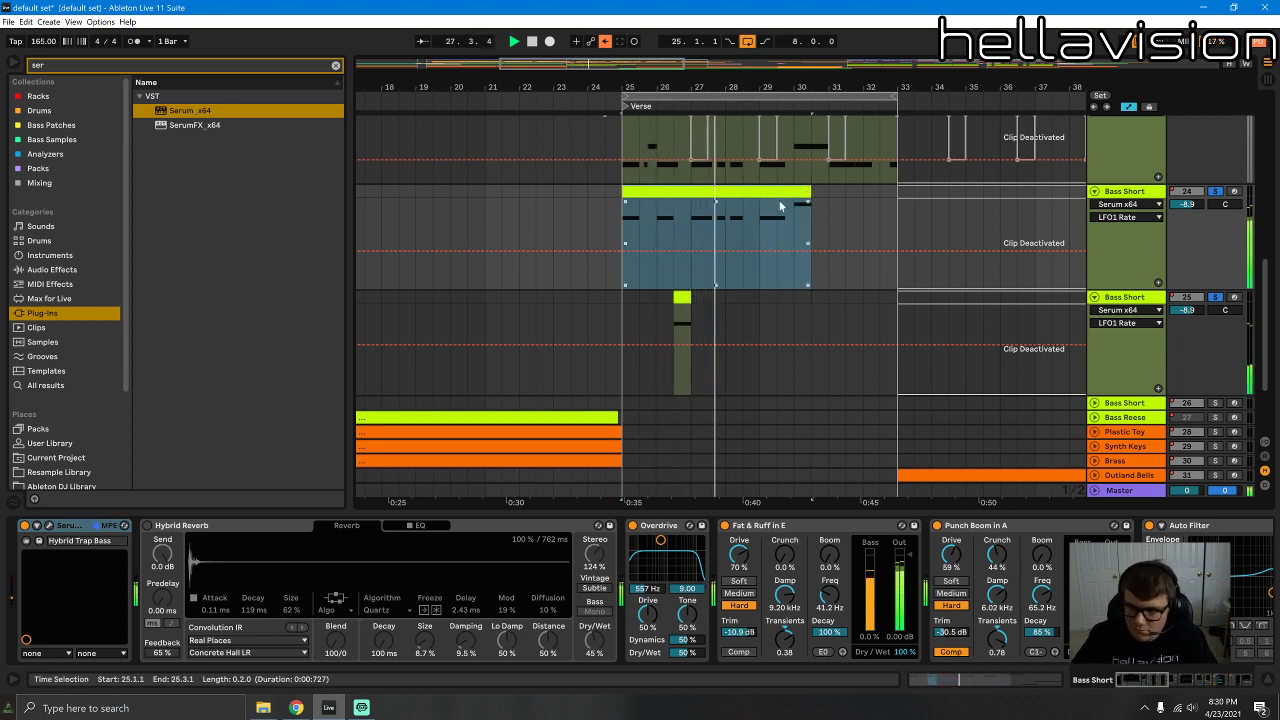
click(758, 222)
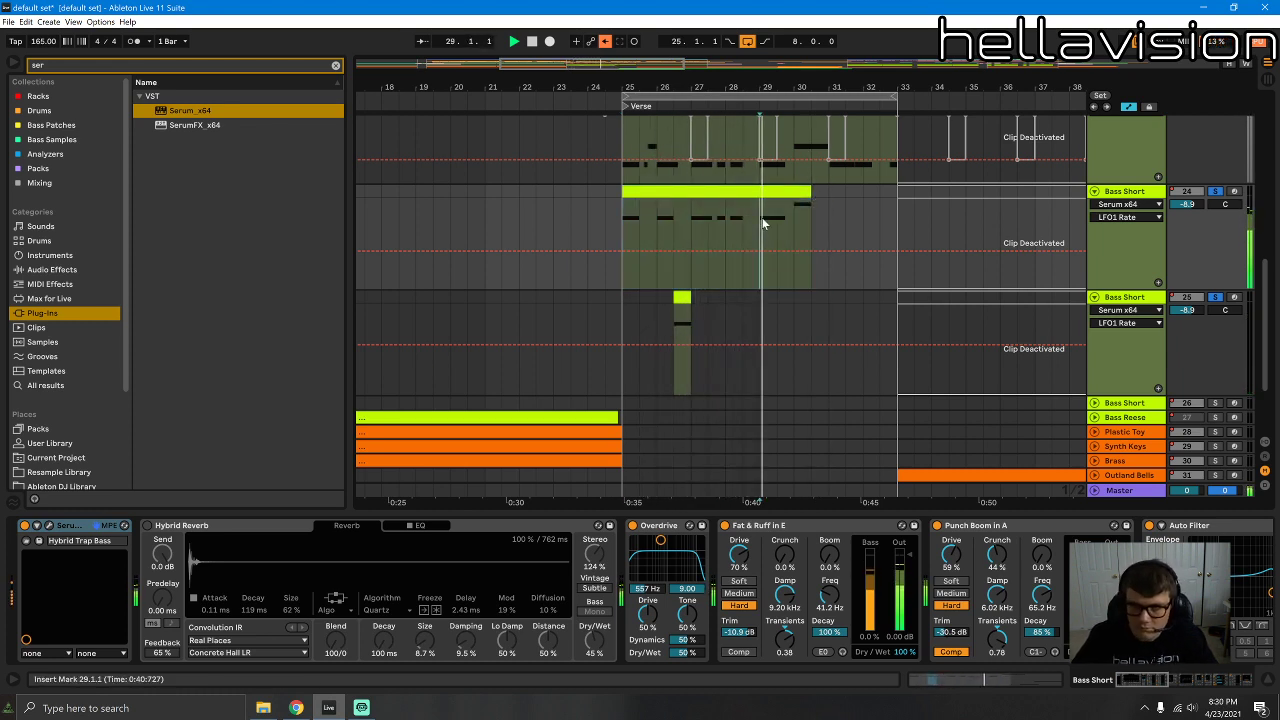
drag(812, 198, 897, 195)
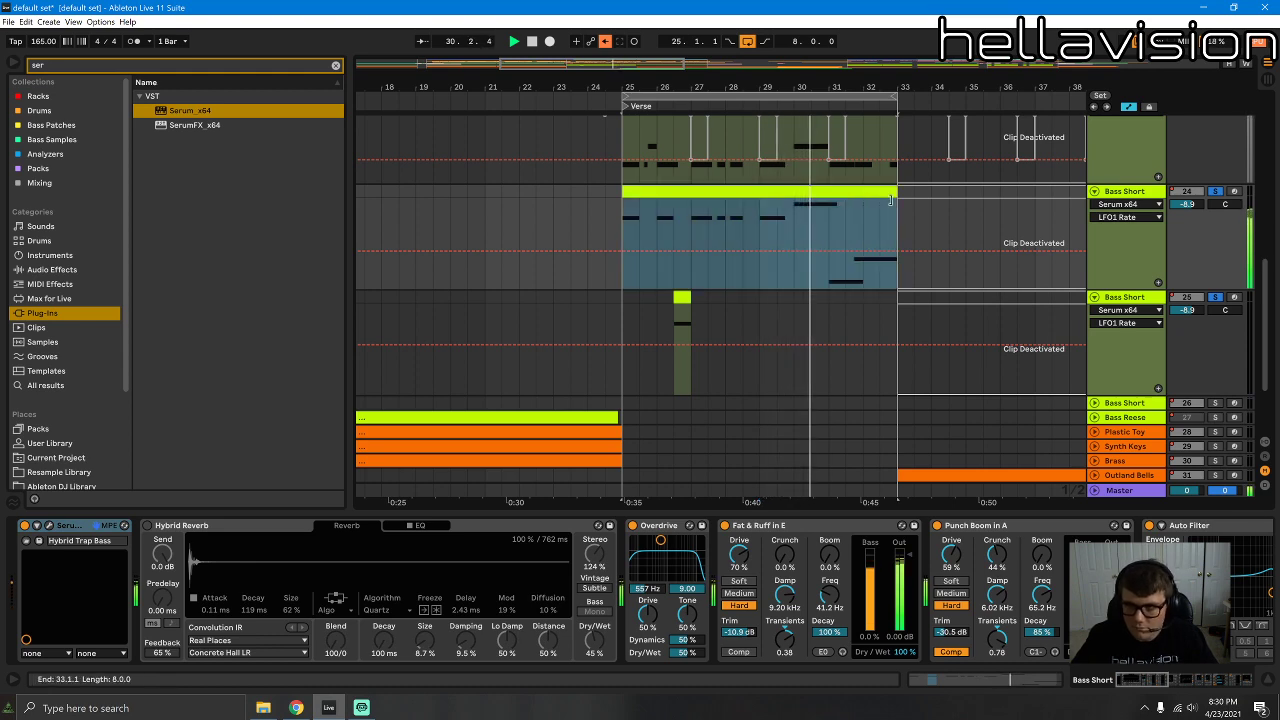
click(619, 217)
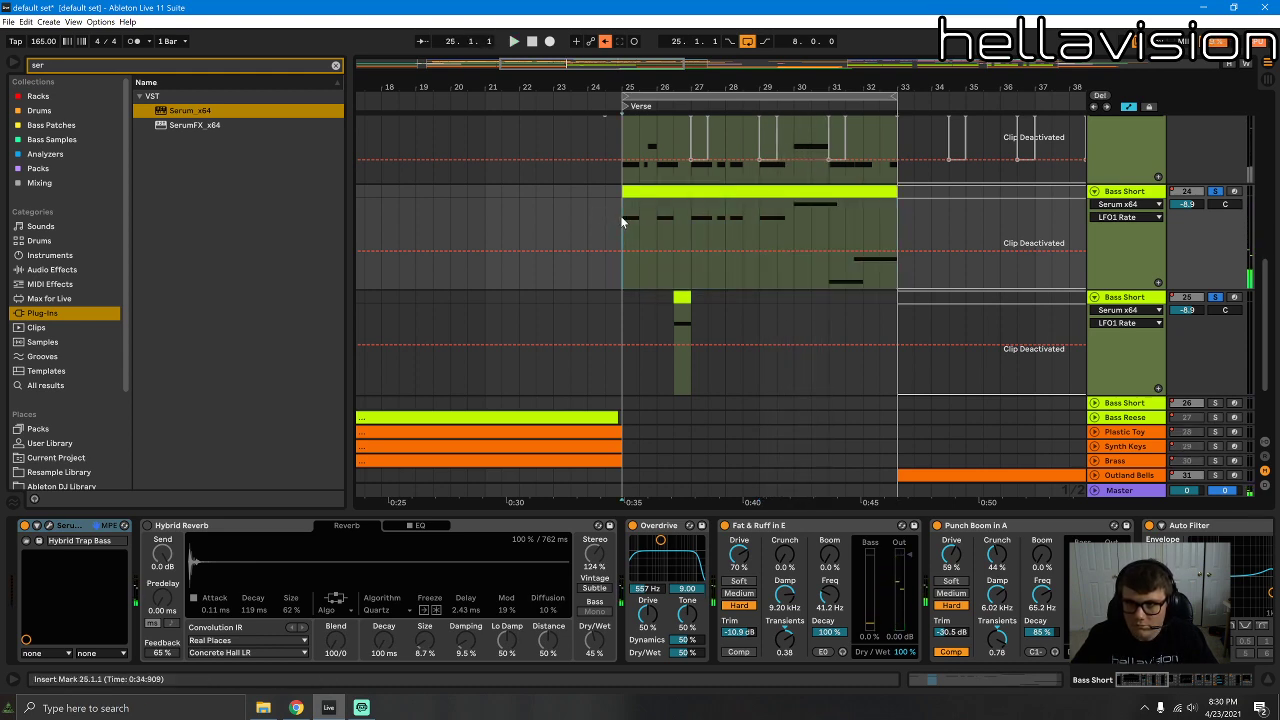
Step: Play the verse from bar 25 to check both Serum bass layers against the drums
scroll(889, 340, down, 3)
scroll(1041, 328, up, 10)
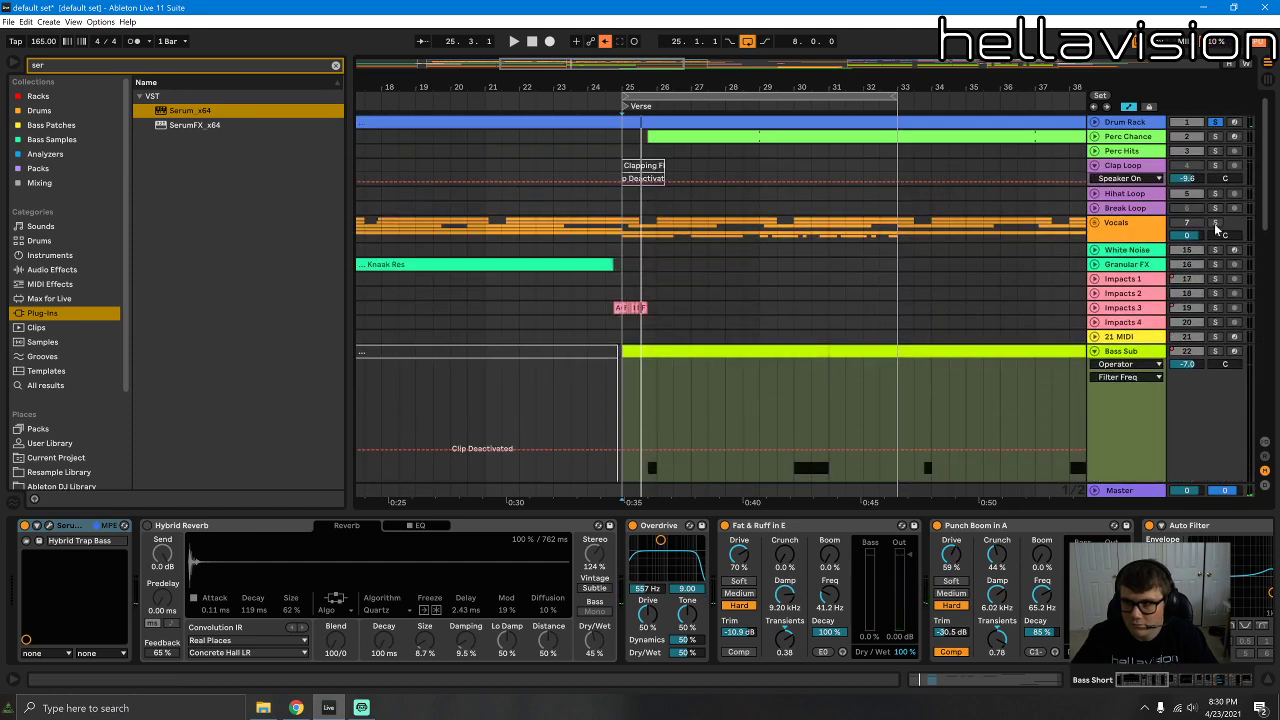
key(space)
scroll(996, 392, down, 10)
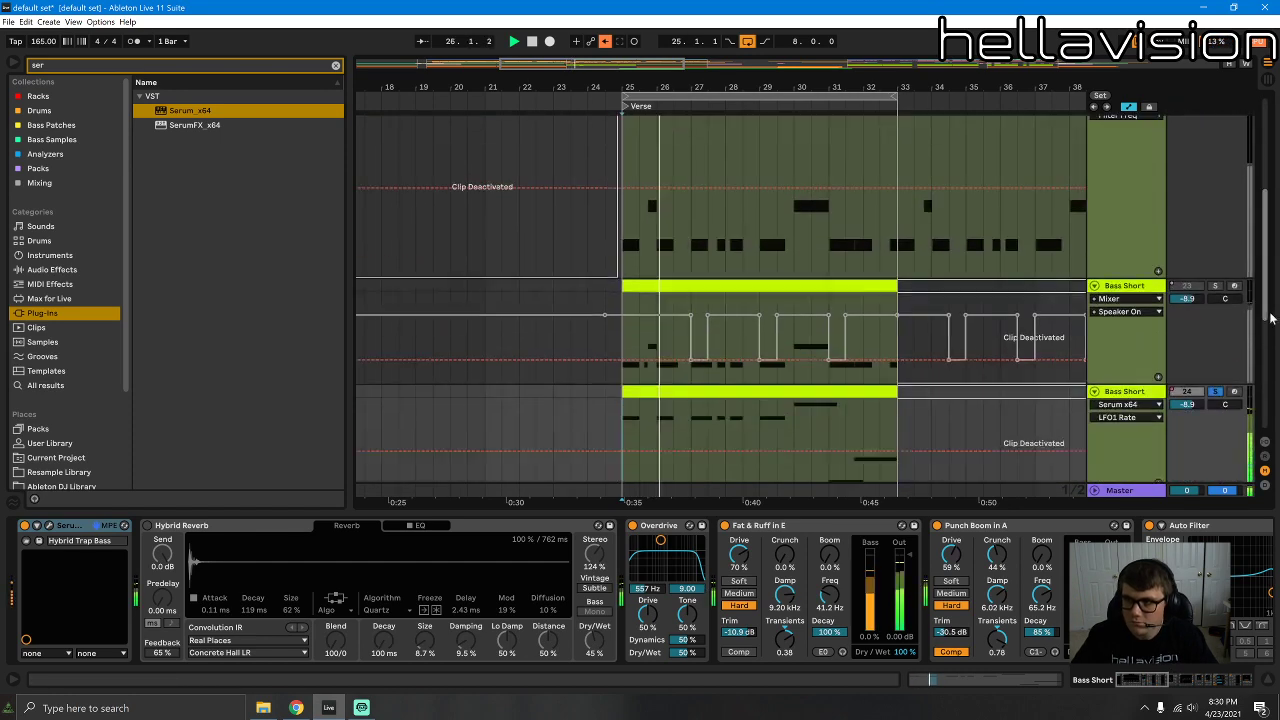
scroll(924, 370, up, 5)
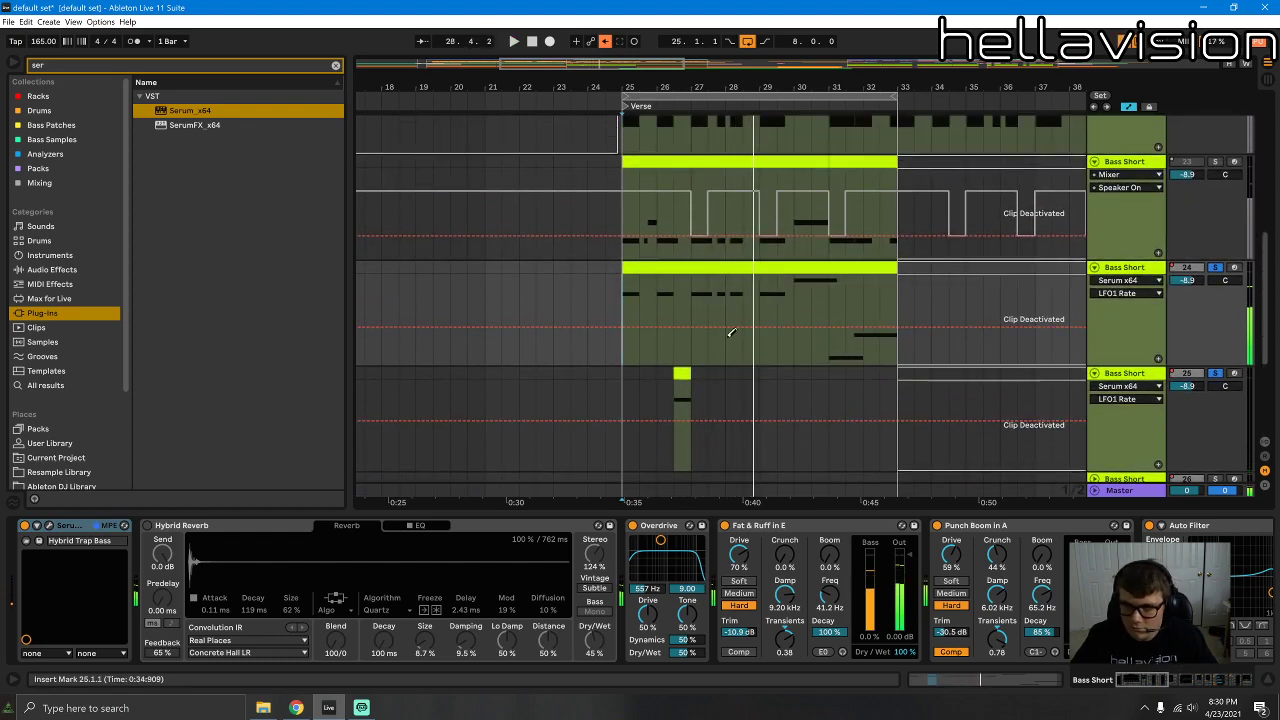
Step: Duplicate bars 25 to 27 of track 25 so its half-bar clip repeats at 28.3
click(676, 372)
drag(623, 376, 691, 374)
key(ctrl+d)
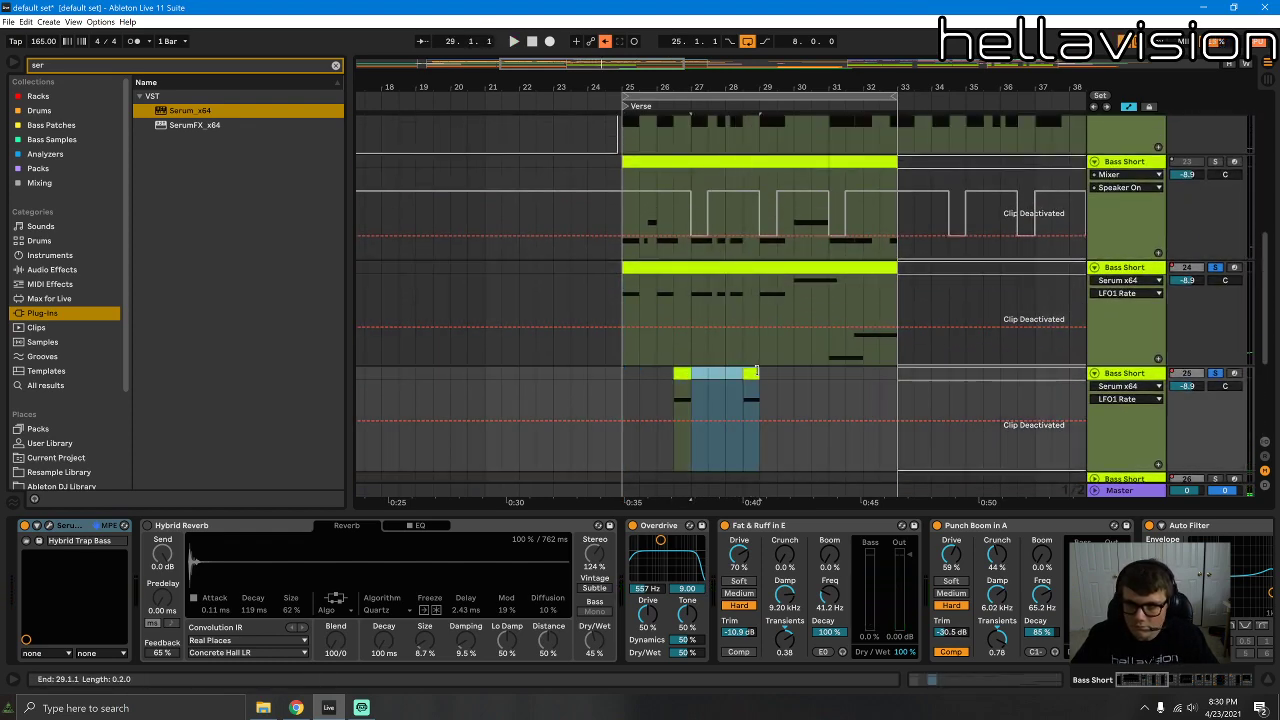
Step: Raise the note in the clip at 28.3 one octave to D#2 and audition both Serum basses
double_click(750, 373)
key(ctrl+a)
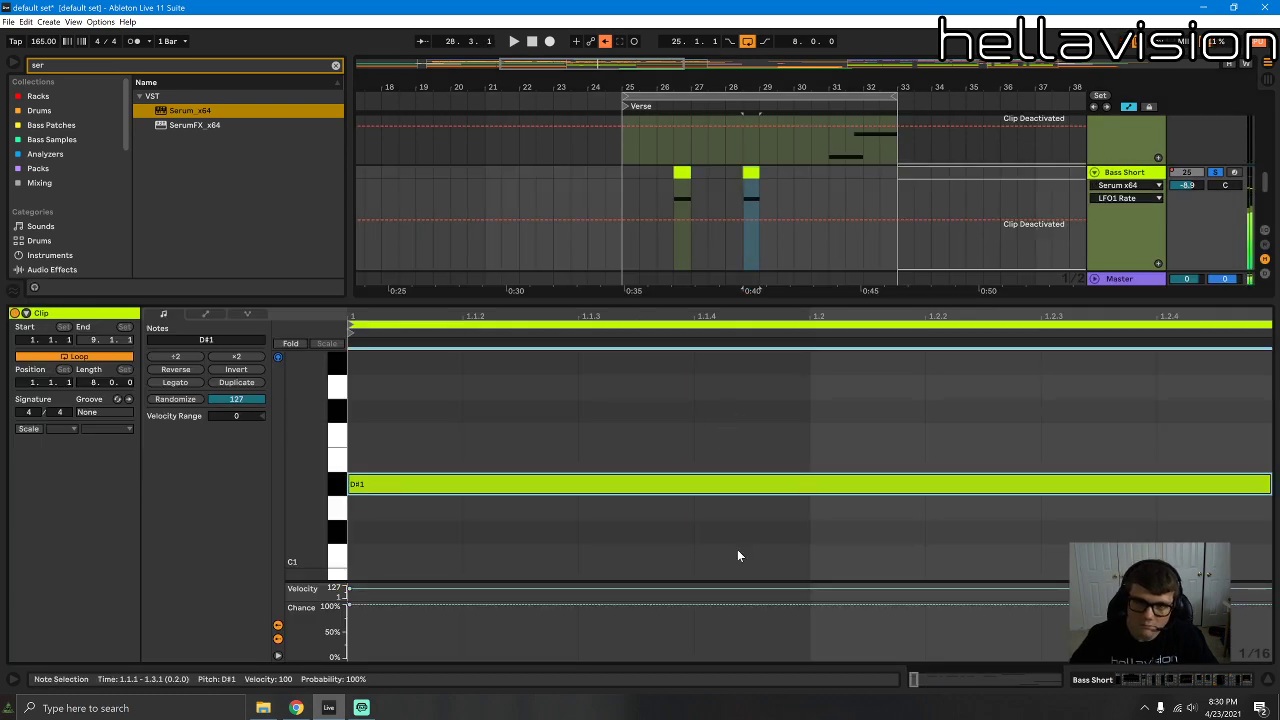
key(shift+Up)
key(space)
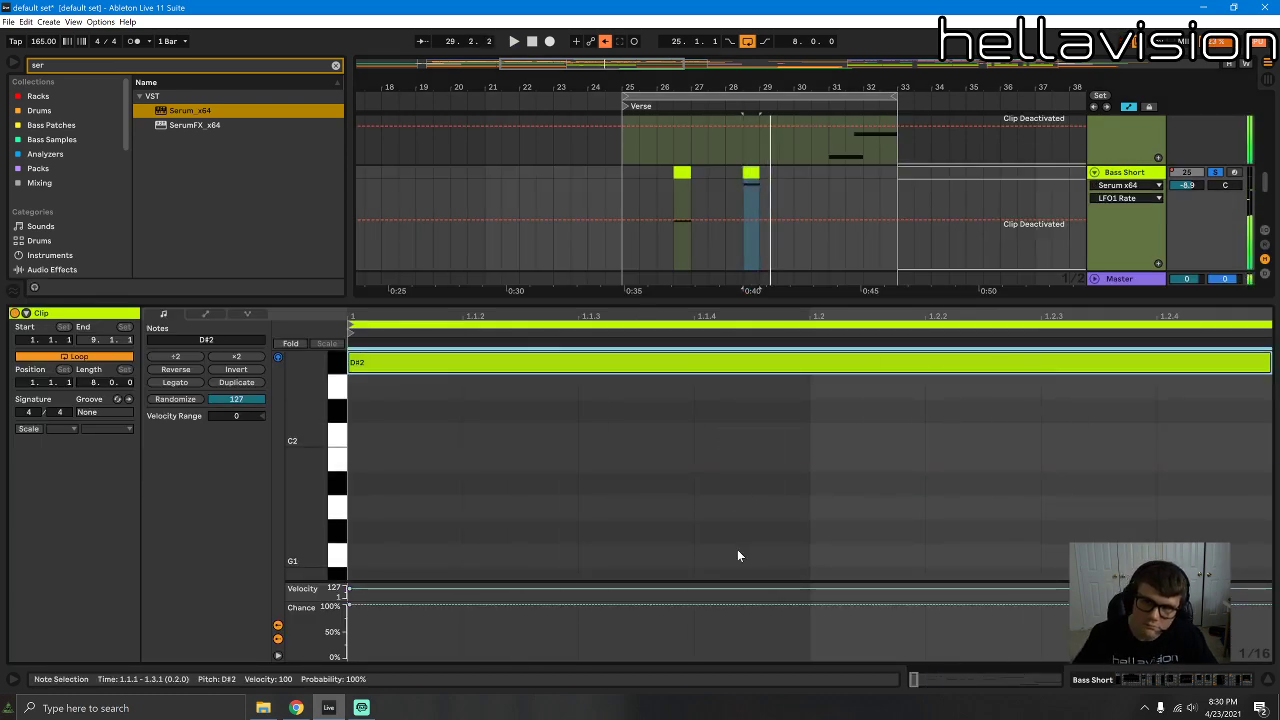
key(ctrl+alt+l)
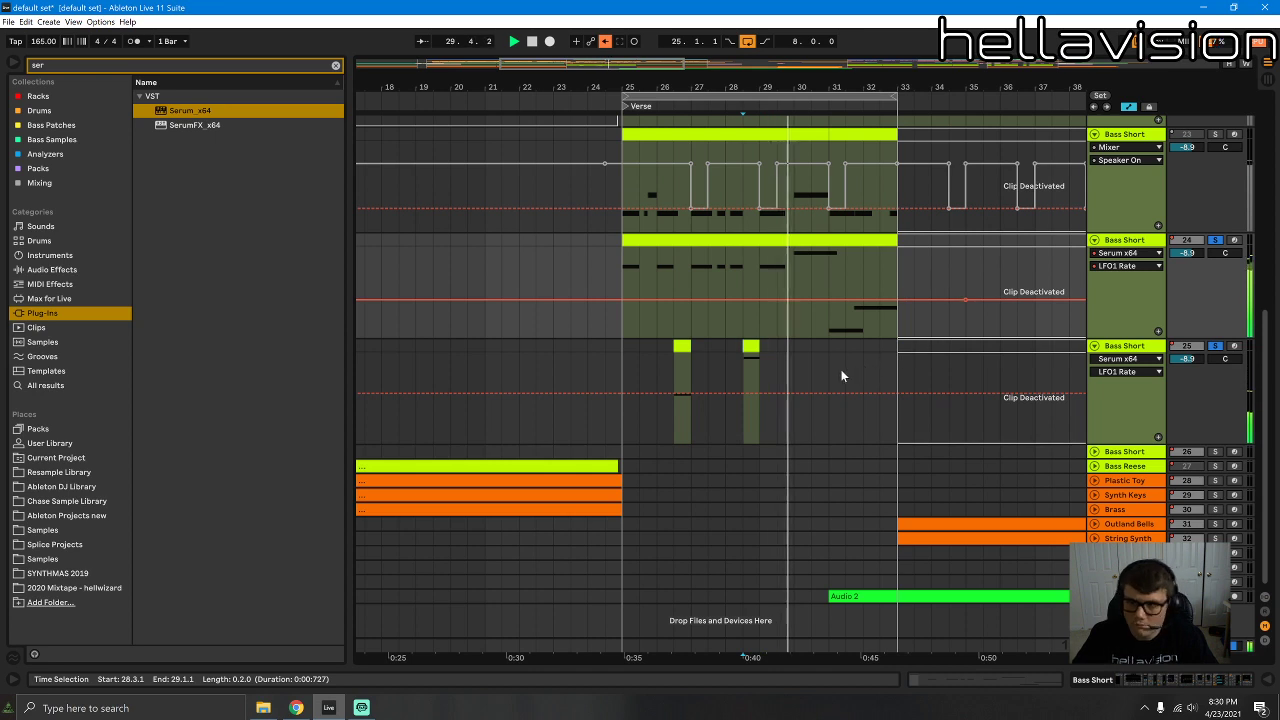
key(space)
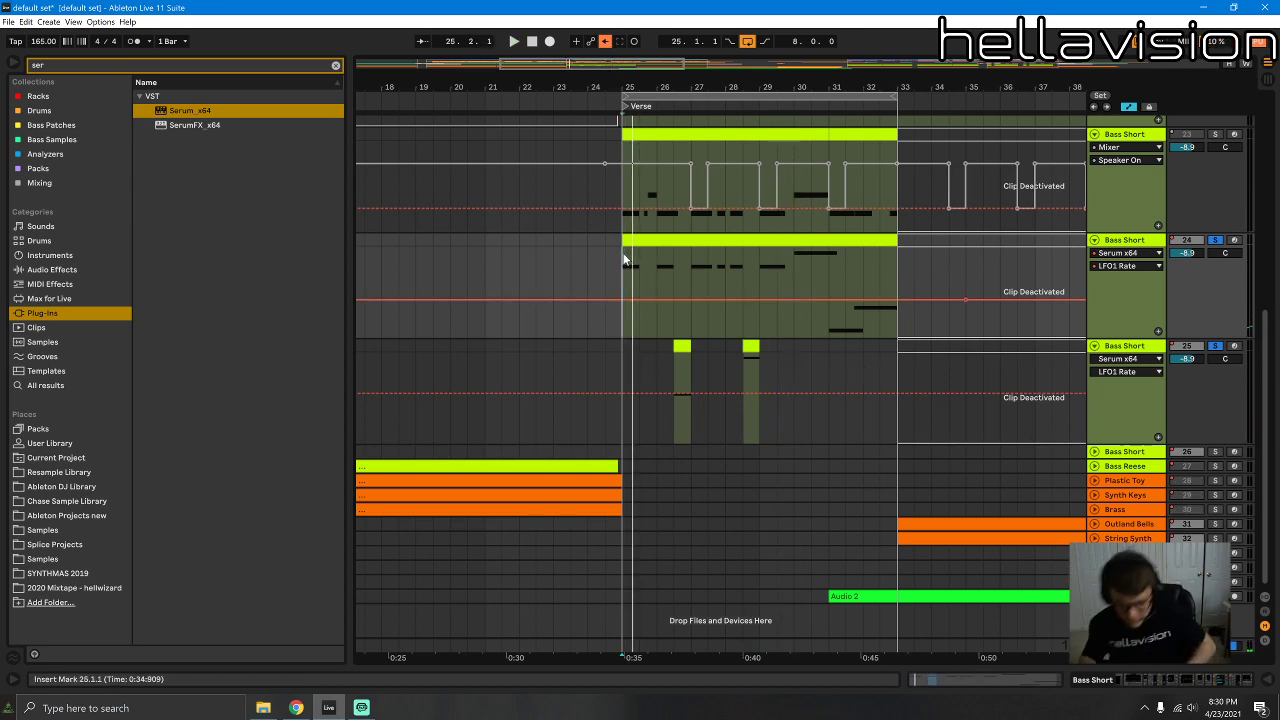
key(space)
Step: In track 24's clip from bar 27, delete the short D#1 note and add a G2 note from 3.2.3 to 4.1.1
click(692, 258)
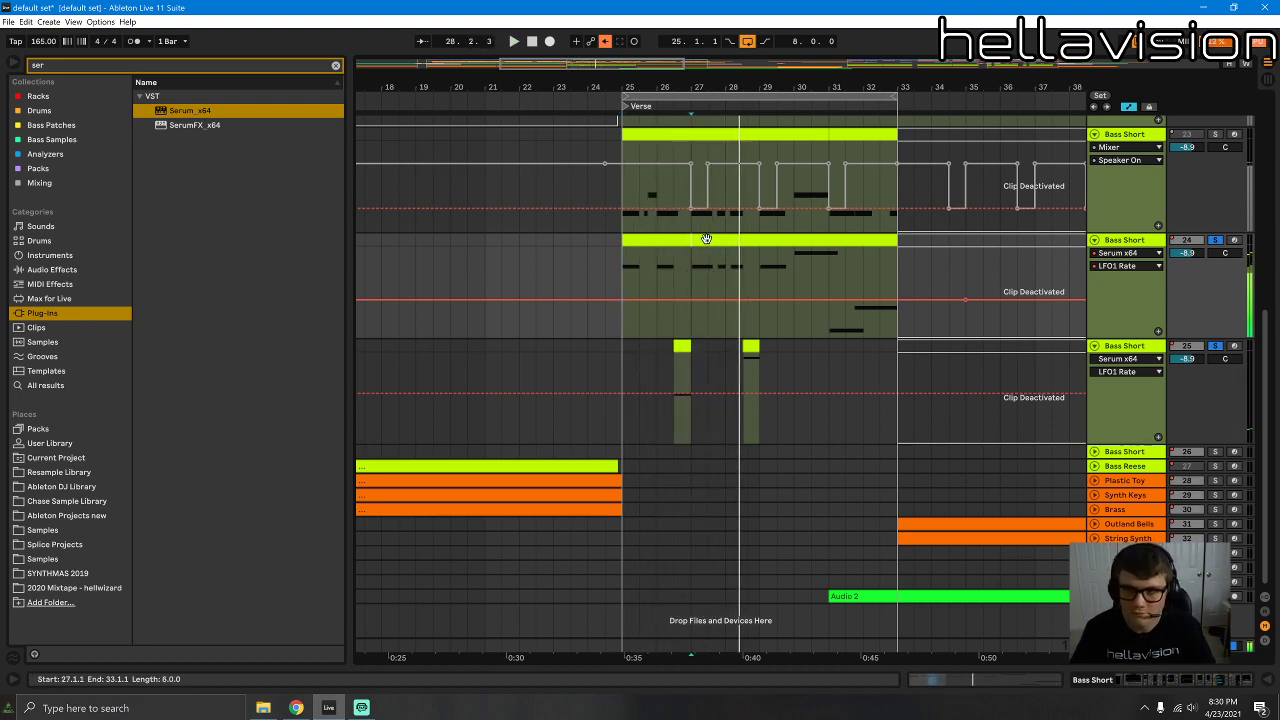
key(ctrl+e)
double_click(476, 478)
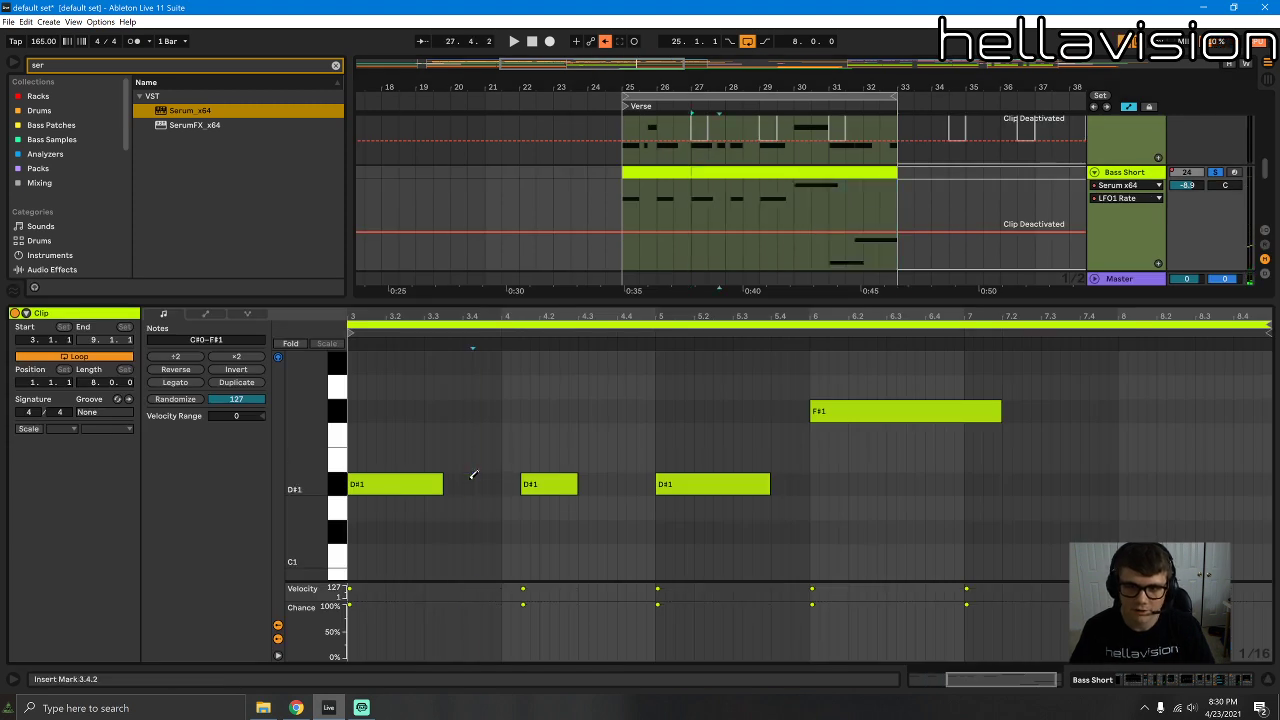
double_click(412, 387)
drag(420, 387, 506, 381)
key(shift+Up)
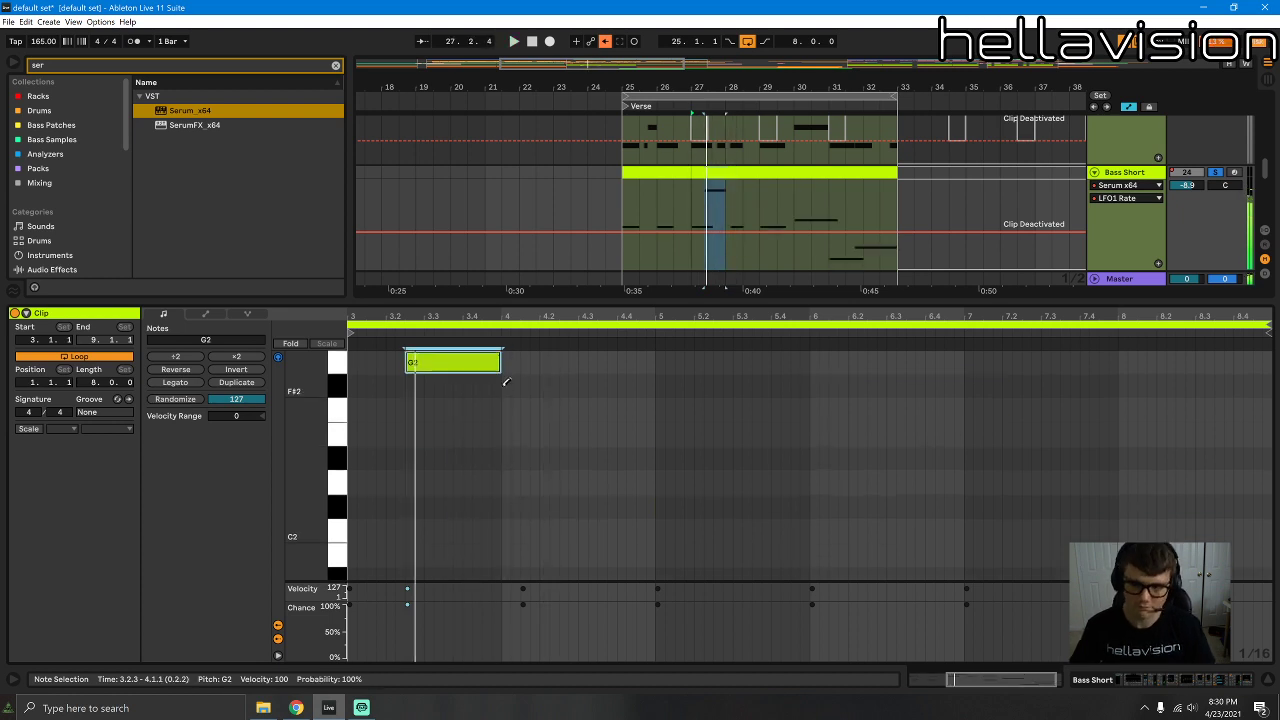
key(space)
key(space)
Step: Open Serum on track 24, turn on Legato, and adjust the portamento time while replaying bar 27
click(1137, 682)
key(space)
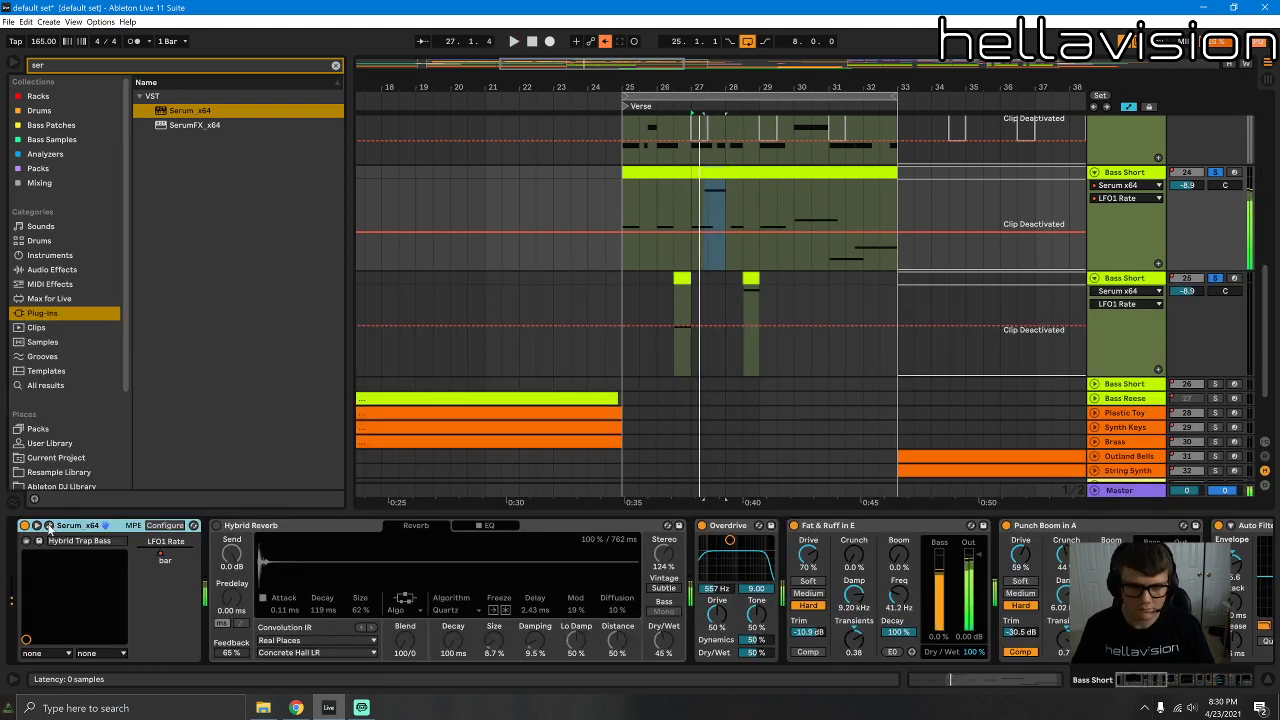
key(space)
click(48, 526)
key(space)
key(space)
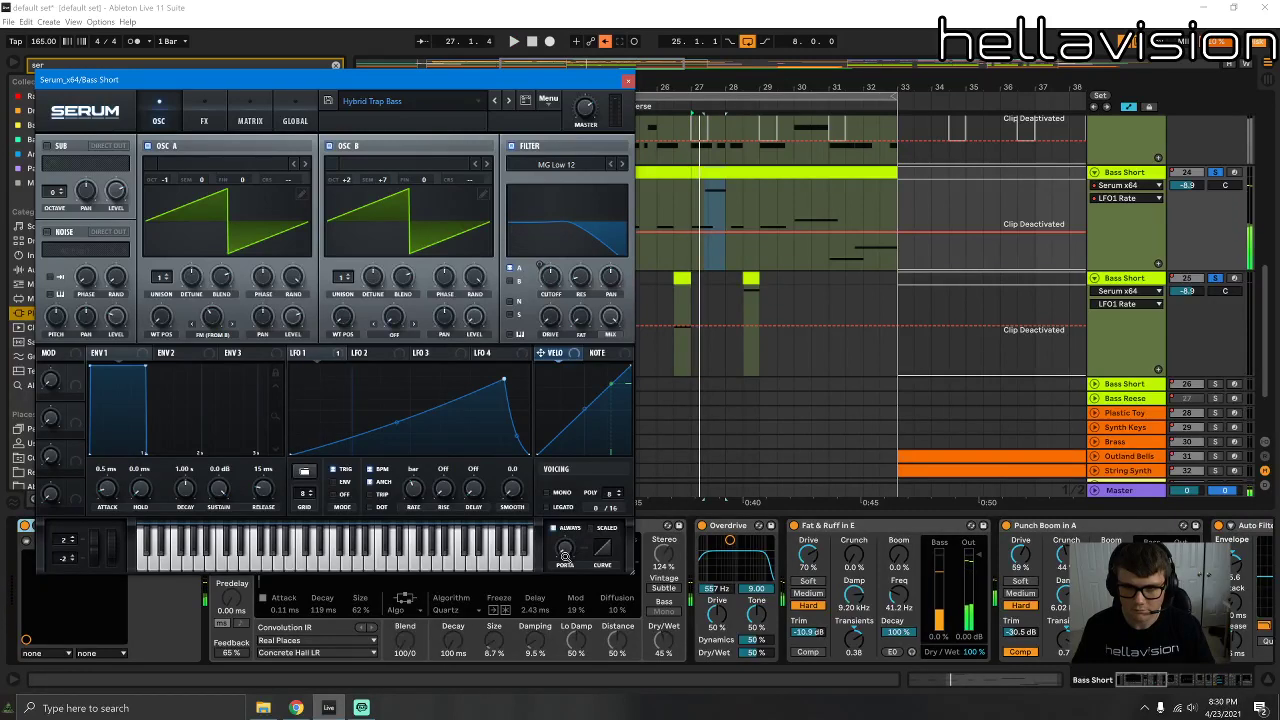
click(565, 556)
key(space)
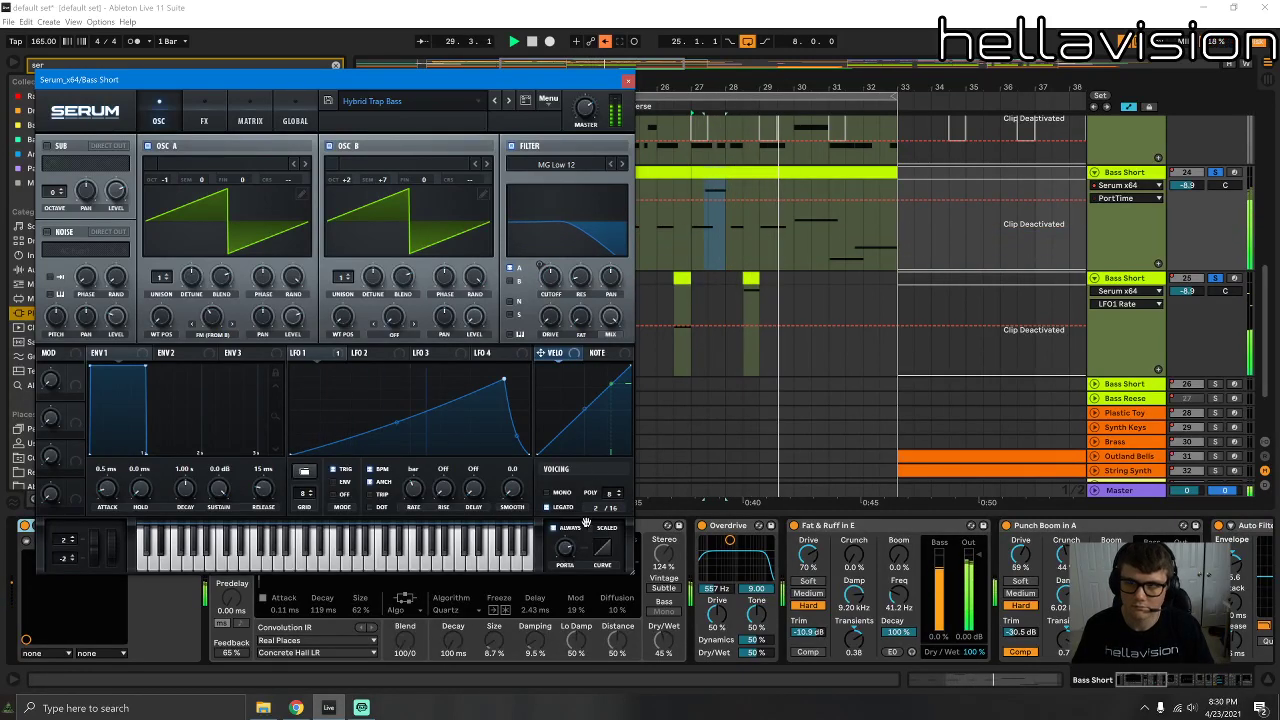
key(space)
key(space)
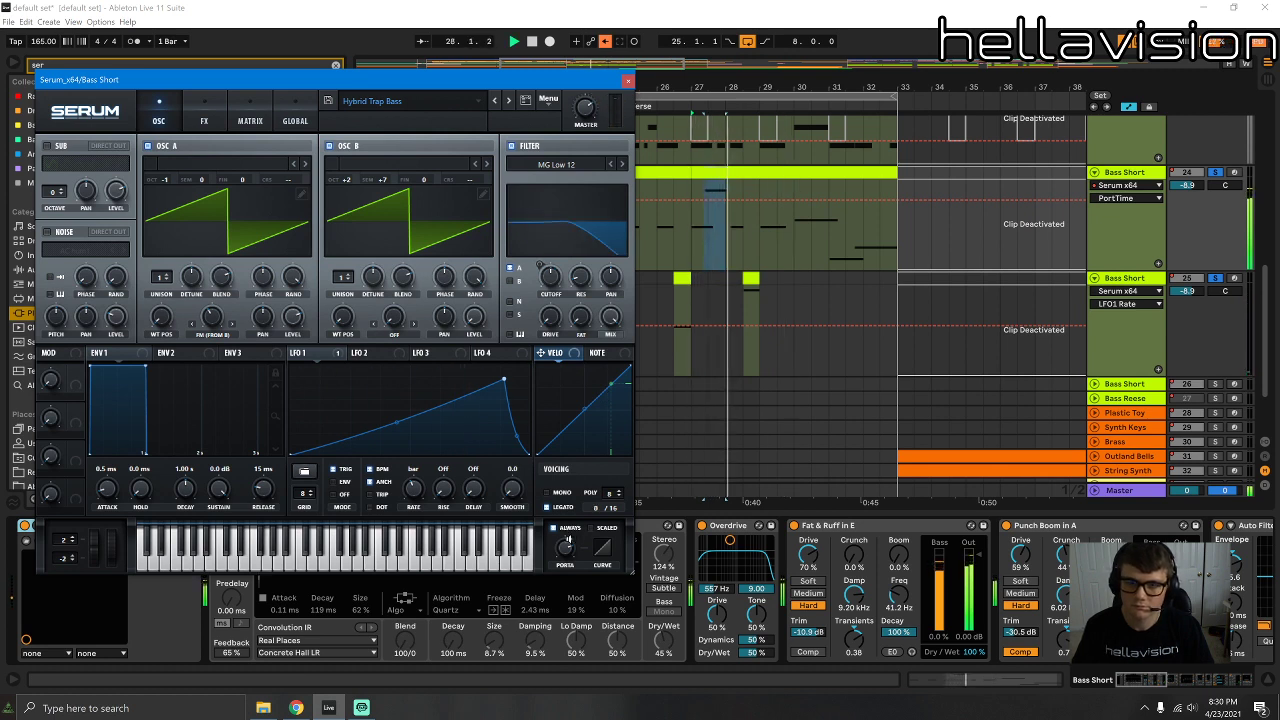
key(space)
key(space)
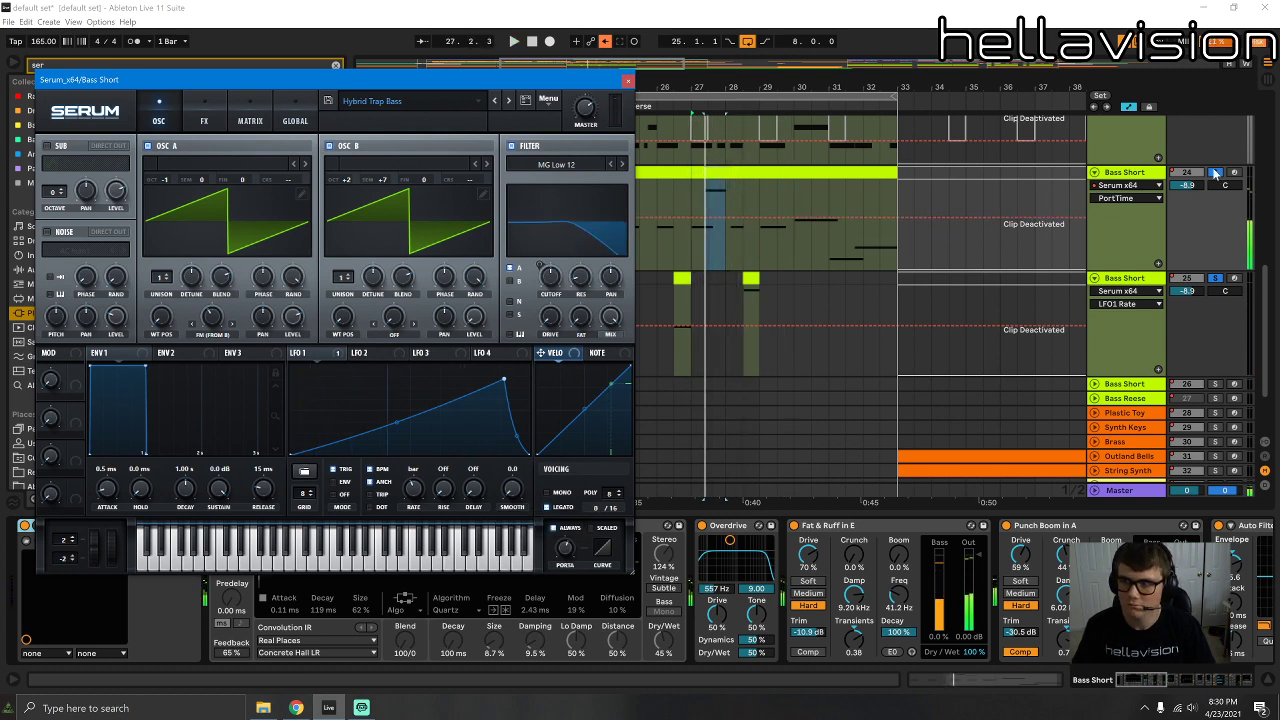
key(space)
key(space)
Step: Close Serum, lower the added note to F#1 starting at 3.2.4, and shorten it to half a bar
double_click(712, 173)
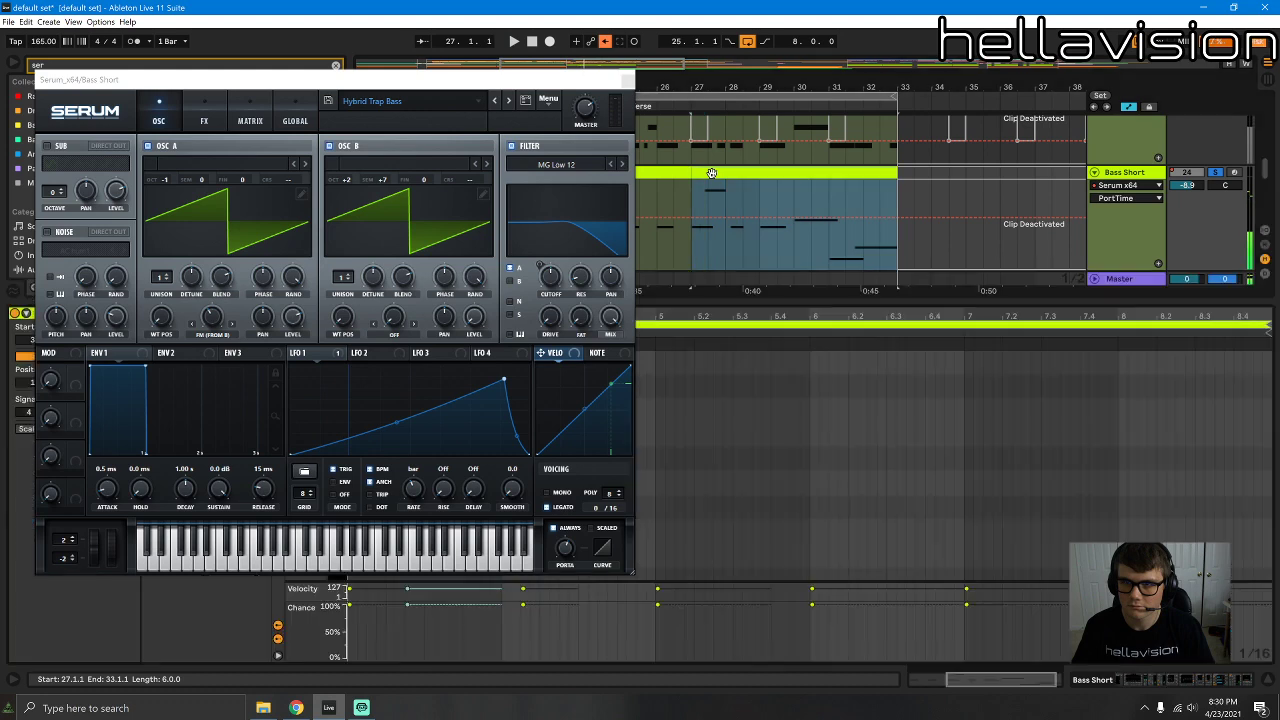
click(628, 81)
drag(421, 362, 425, 389)
key(shift+Down)
key(space)
scroll(475, 402, down, 5)
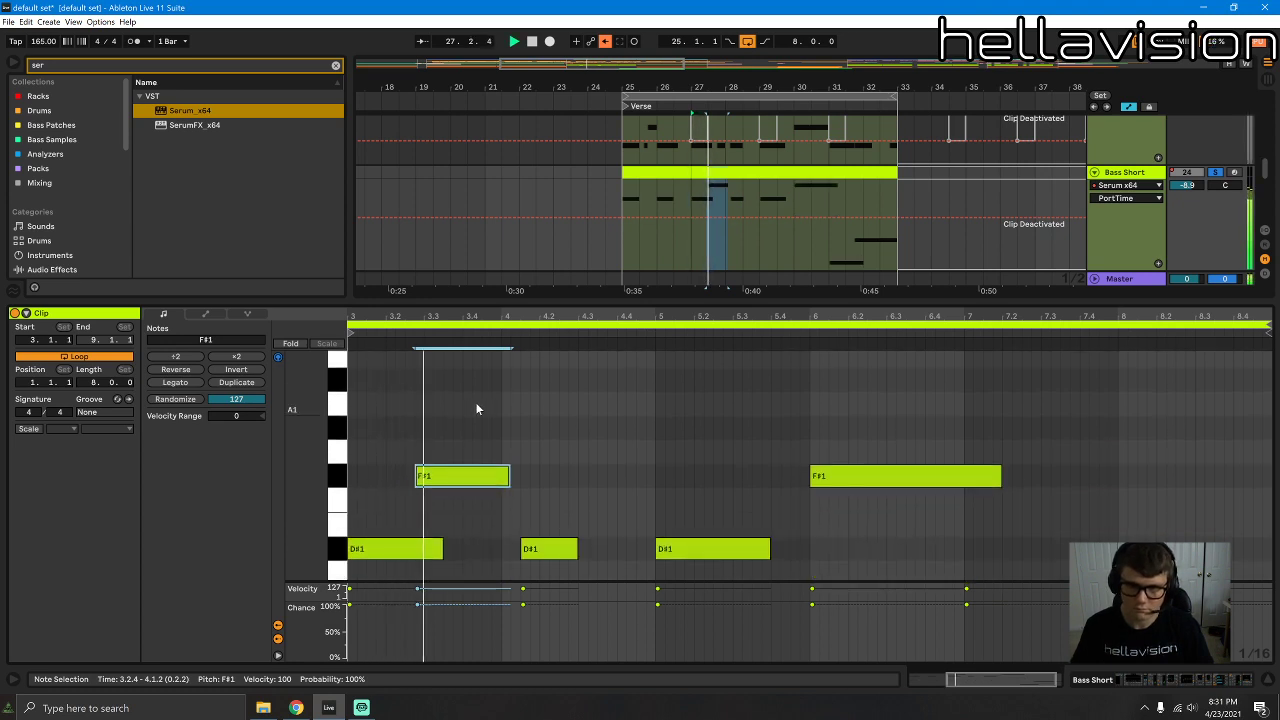
drag(510, 430, 491, 430)
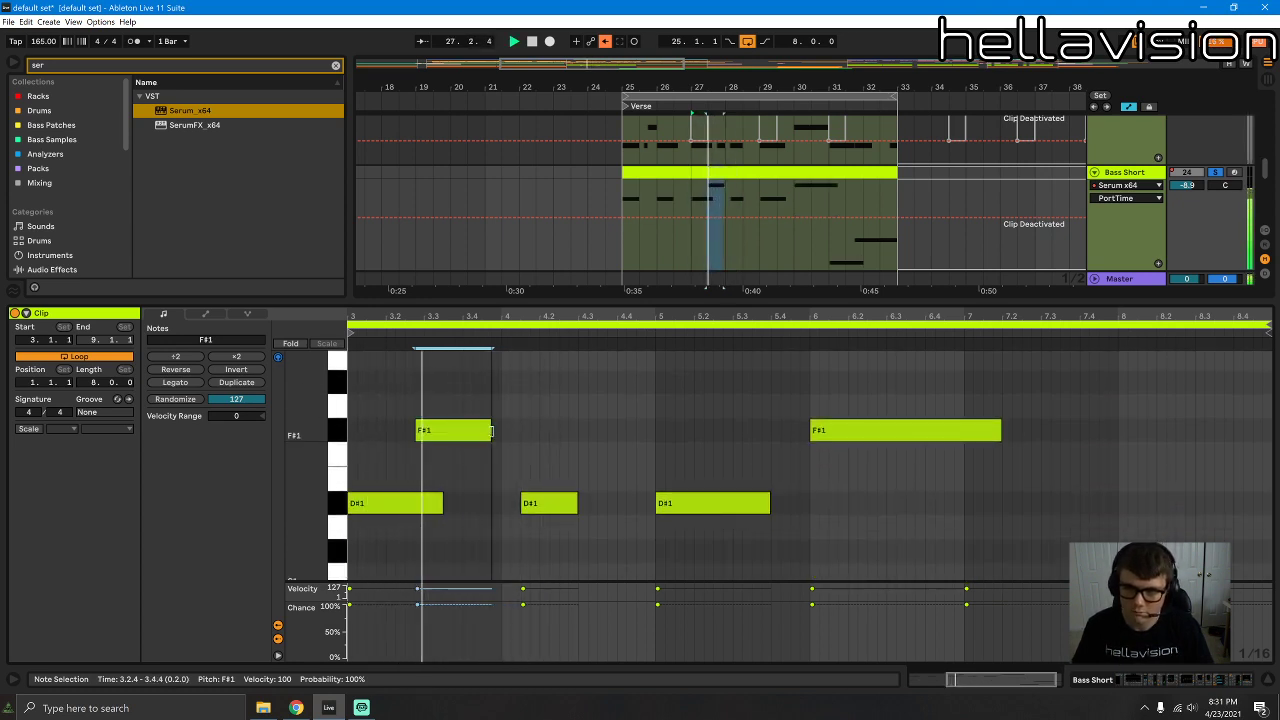
key(space)
key(space)
Step: Split track 24's clip at bar 27 and move its bar 27 section to bar 28
key(ctrl+alt+l)
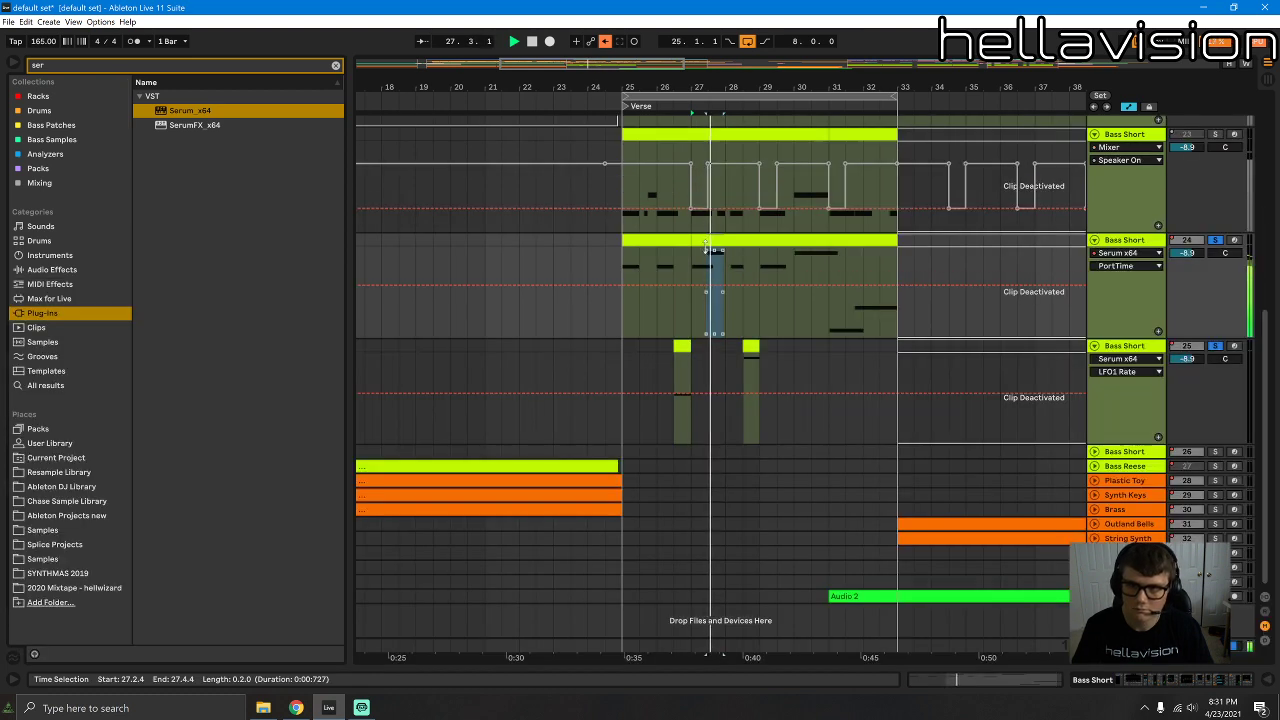
click(692, 258)
key(space)
key(ctrl+e)
drag(708, 241, 743, 246)
click(687, 250)
key(space)
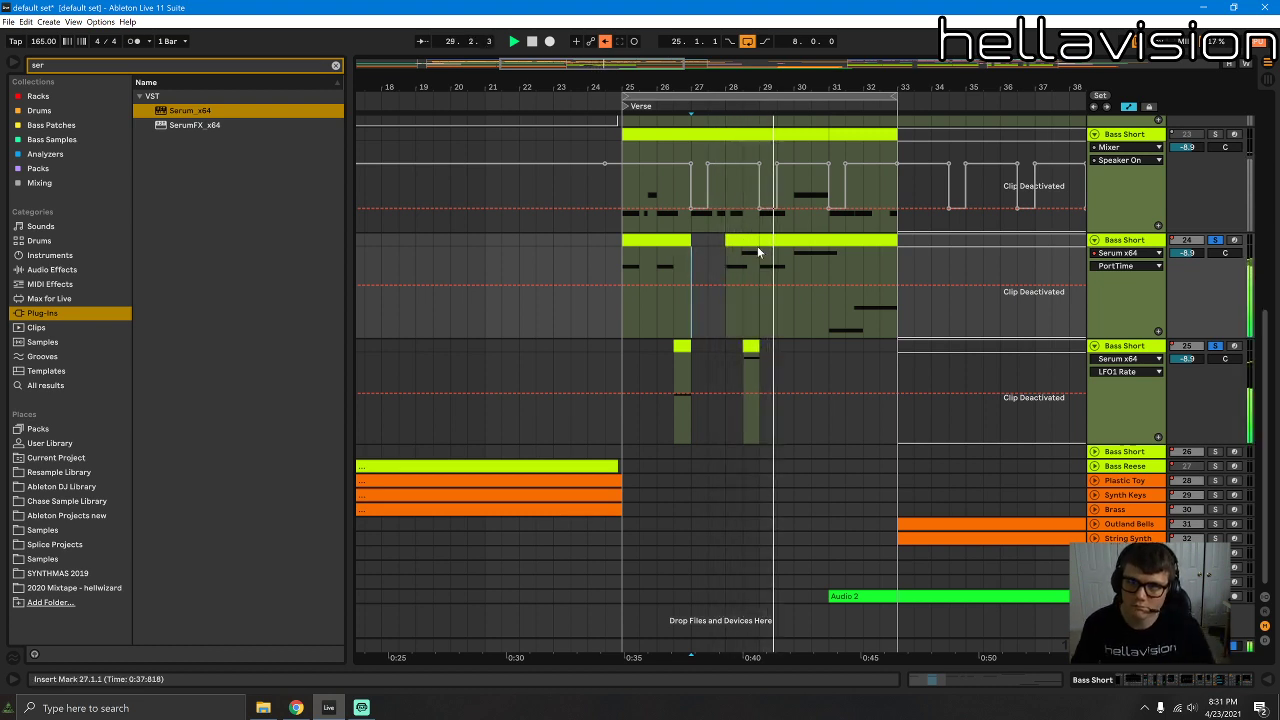
Step: Trim track 24's bar 28 clip to end at 28.3 and play the result
key(space)
drag(757, 243, 742, 242)
key(space)
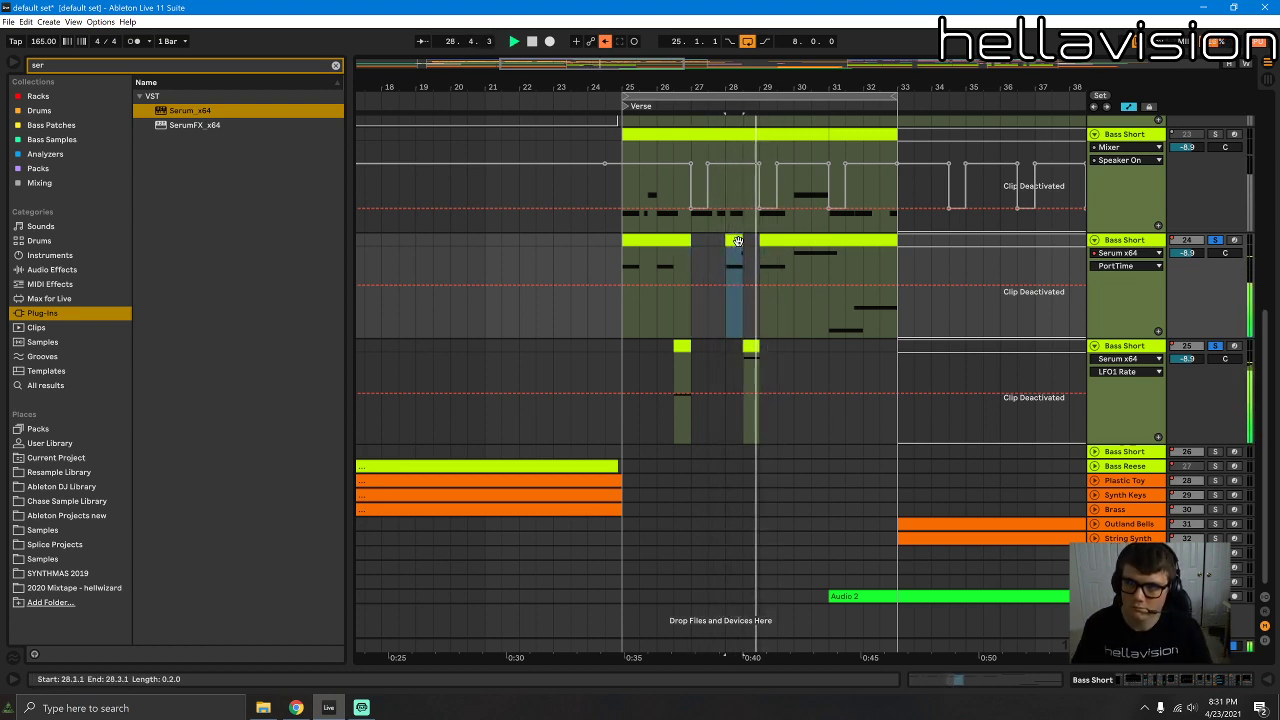
key(space)
key(space)
Step: Fill 27.1 to 27.3 on track 24 with a half-bar bass clip and audition the section
click(677, 261)
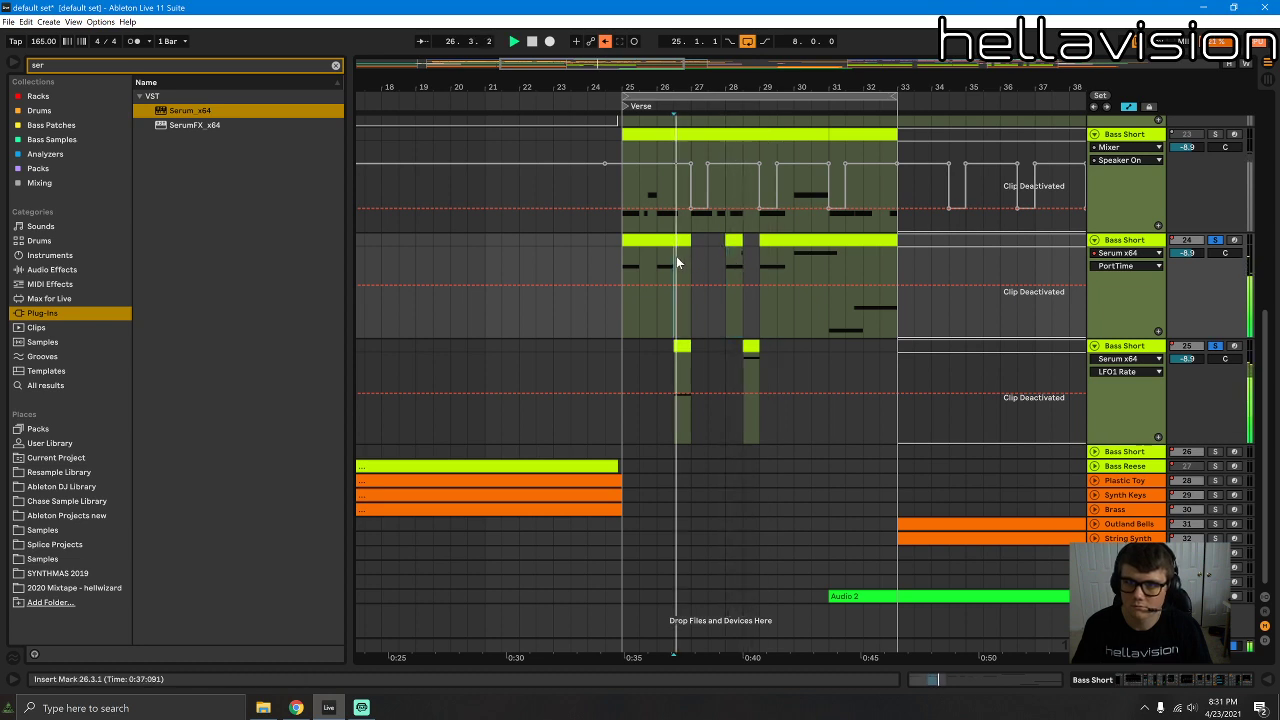
key(space)
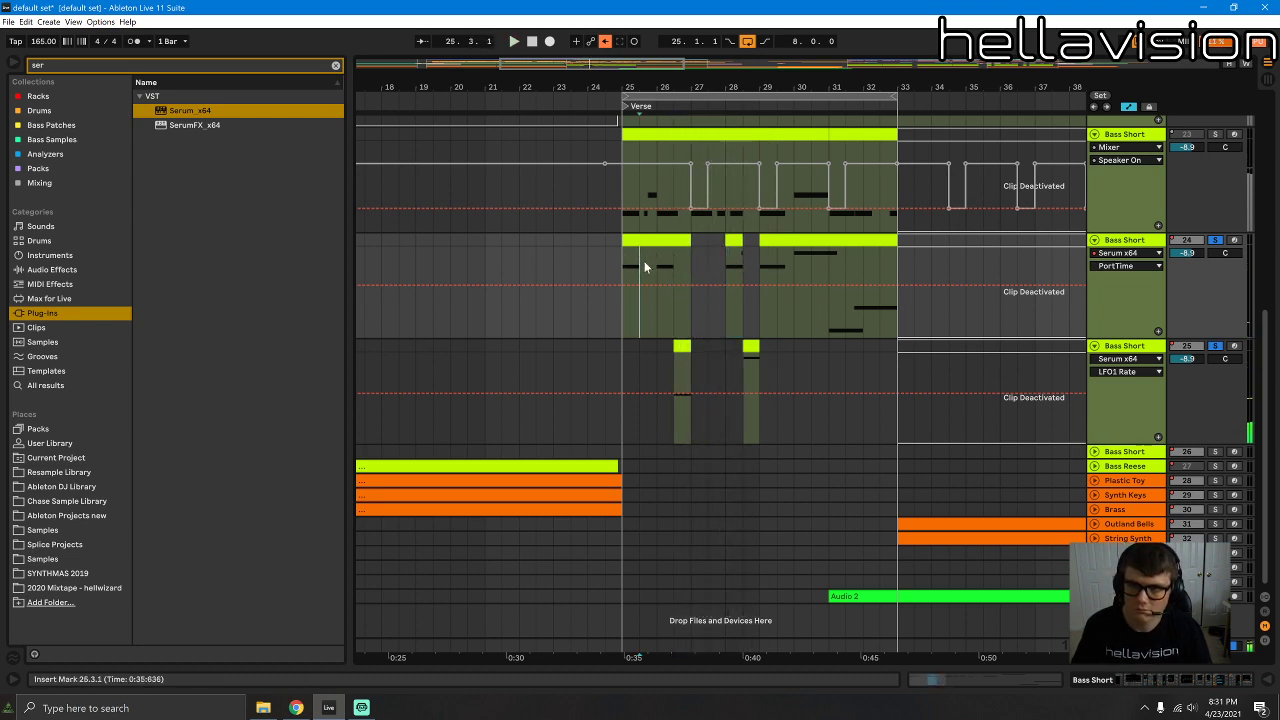
click(632, 252)
click(695, 248)
key(space)
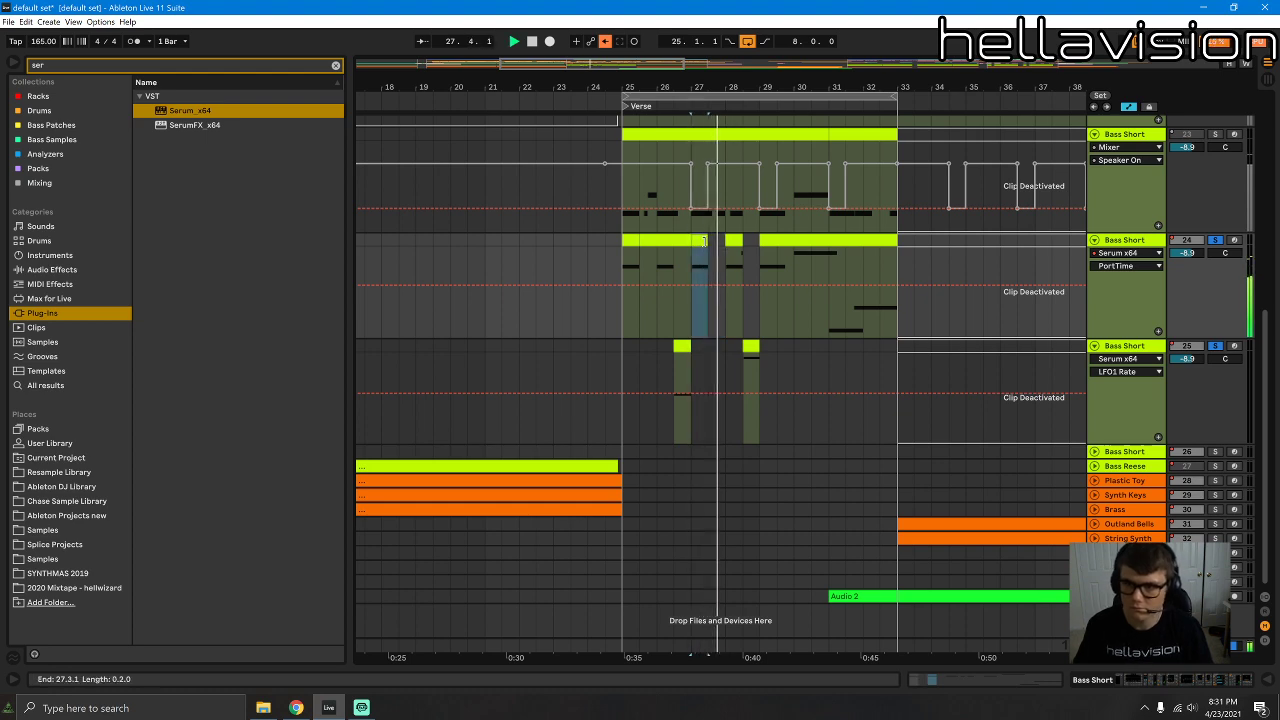
Step: Cut a one-beat gap in the Drum Rack clip from 27.4 to 28.1
scroll(717, 240, up, 10)
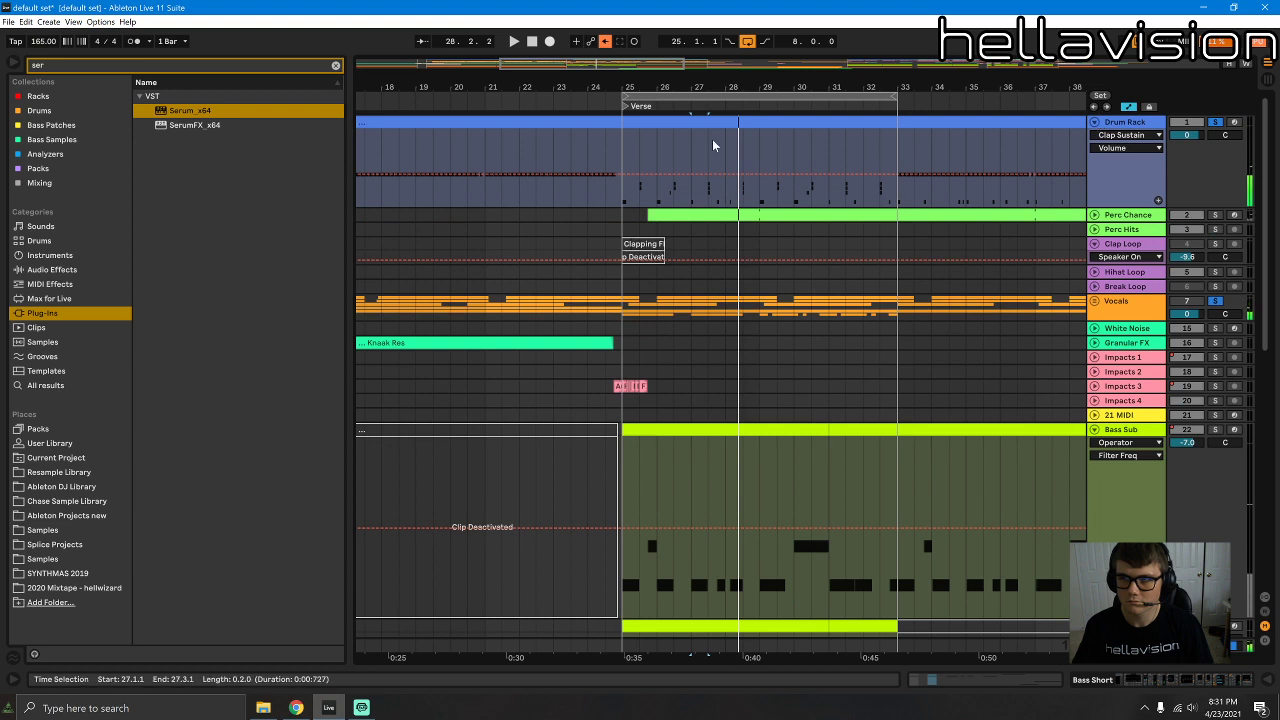
ctrl+scroll(713, 146, up, 5)
click(640, 181)
key(space)
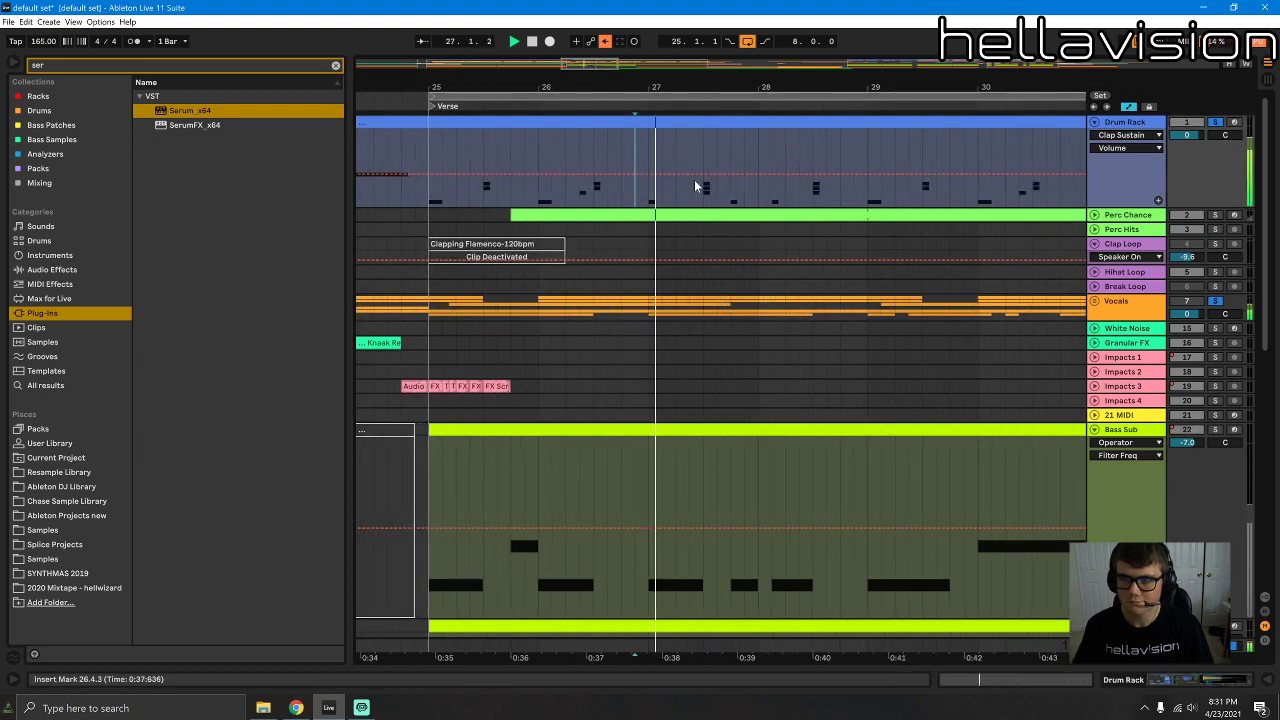
click(729, 194)
shift+click(748, 125)
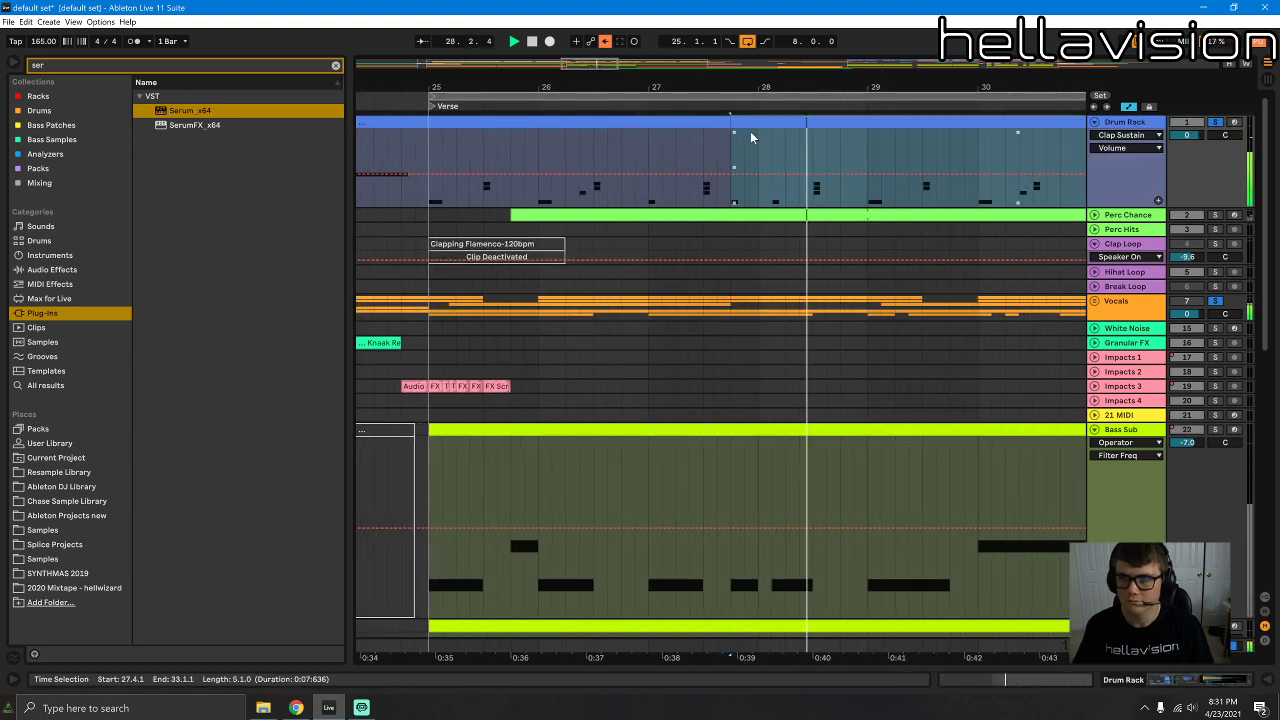
shift+click(757, 131)
key(space)
key(Delete)
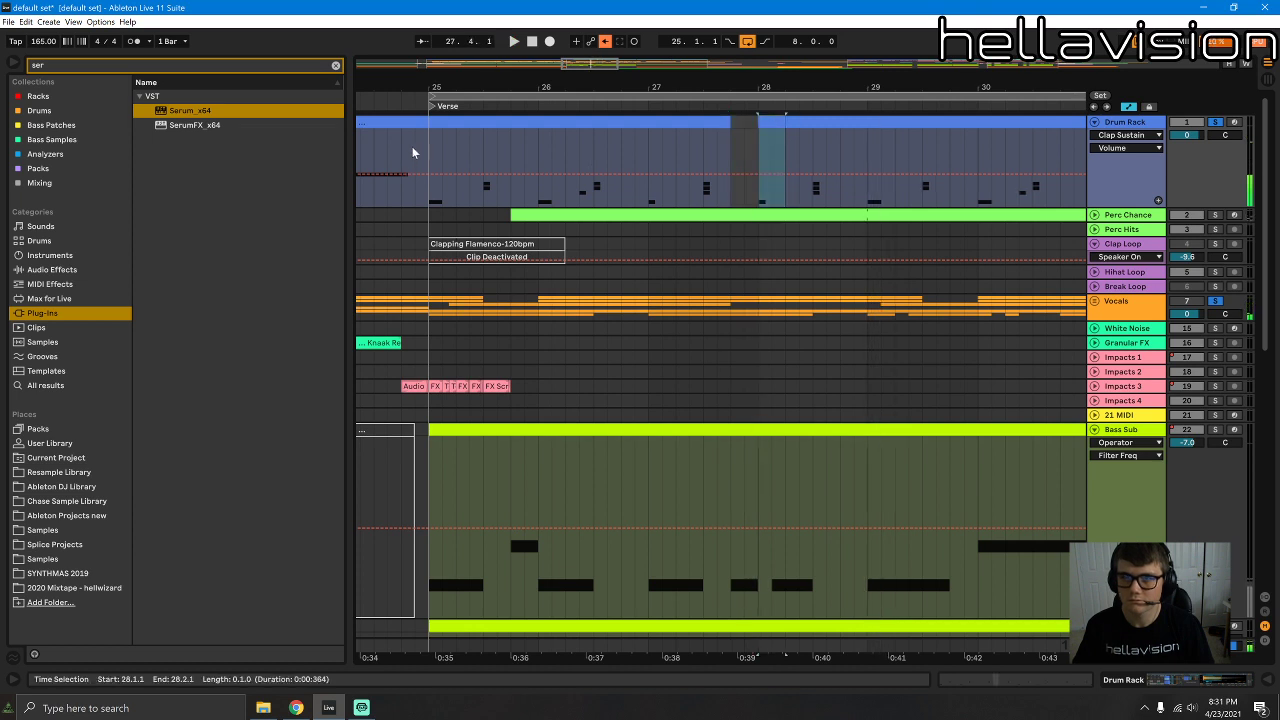
Step: Play the verse from just before bar 25 to check the drum gap, and show the Drum Rack's devices
click(415, 142)
key(space)
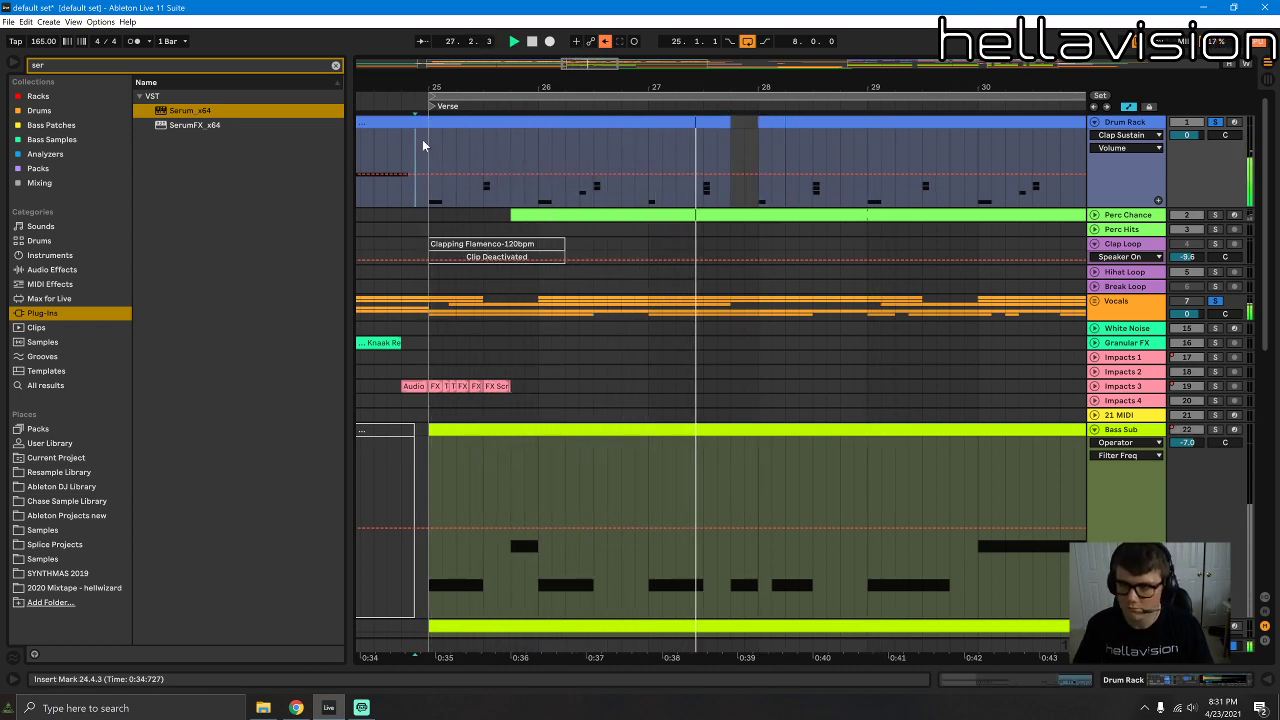
double_click(1138, 124)
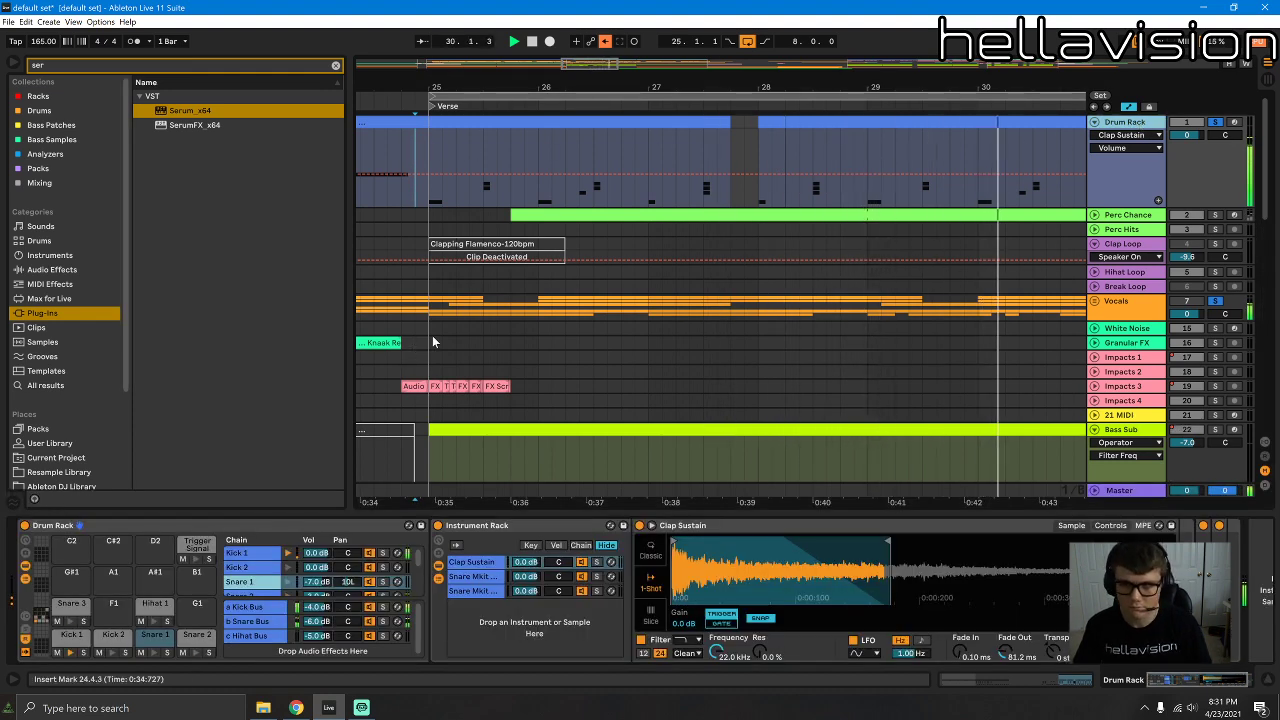
drag(682, 87, 666, 86)
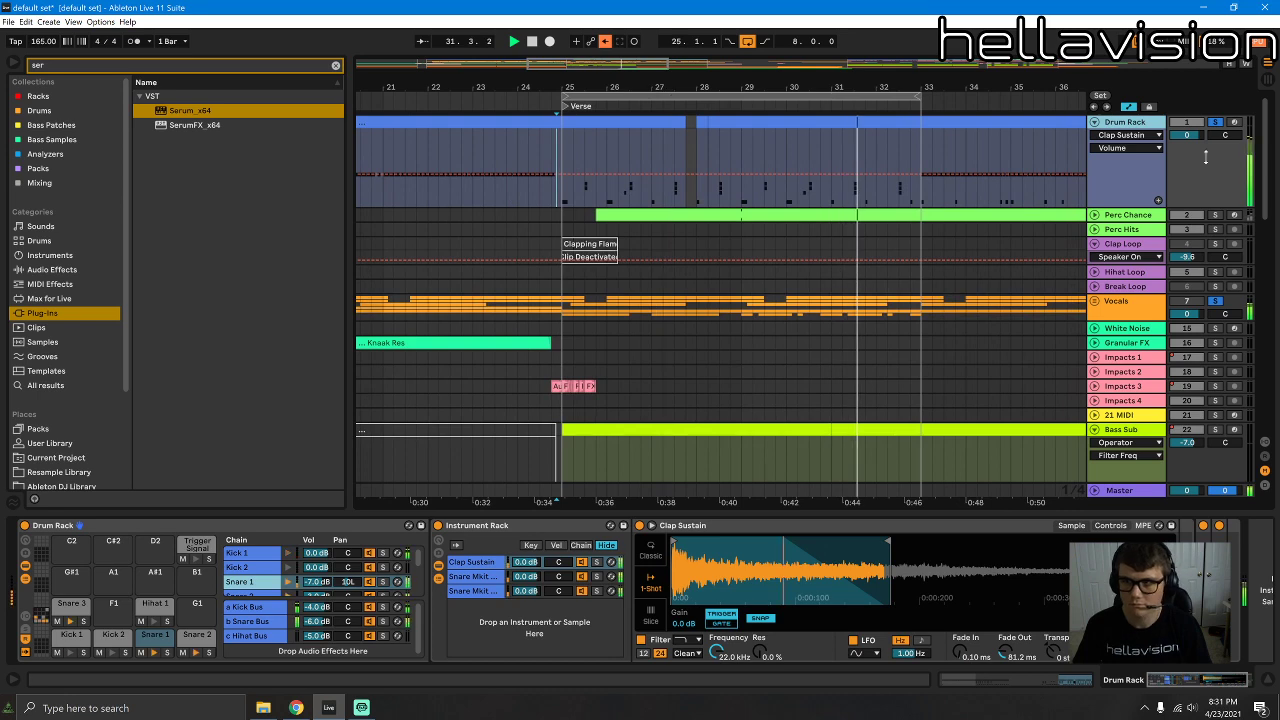
key(space)
Step: Open track 24's clip starting at bar 29 and delete its low F#0 and C#0 notes
drag(1267, 180, 1268, 418)
scroll(1106, 306, up, 5)
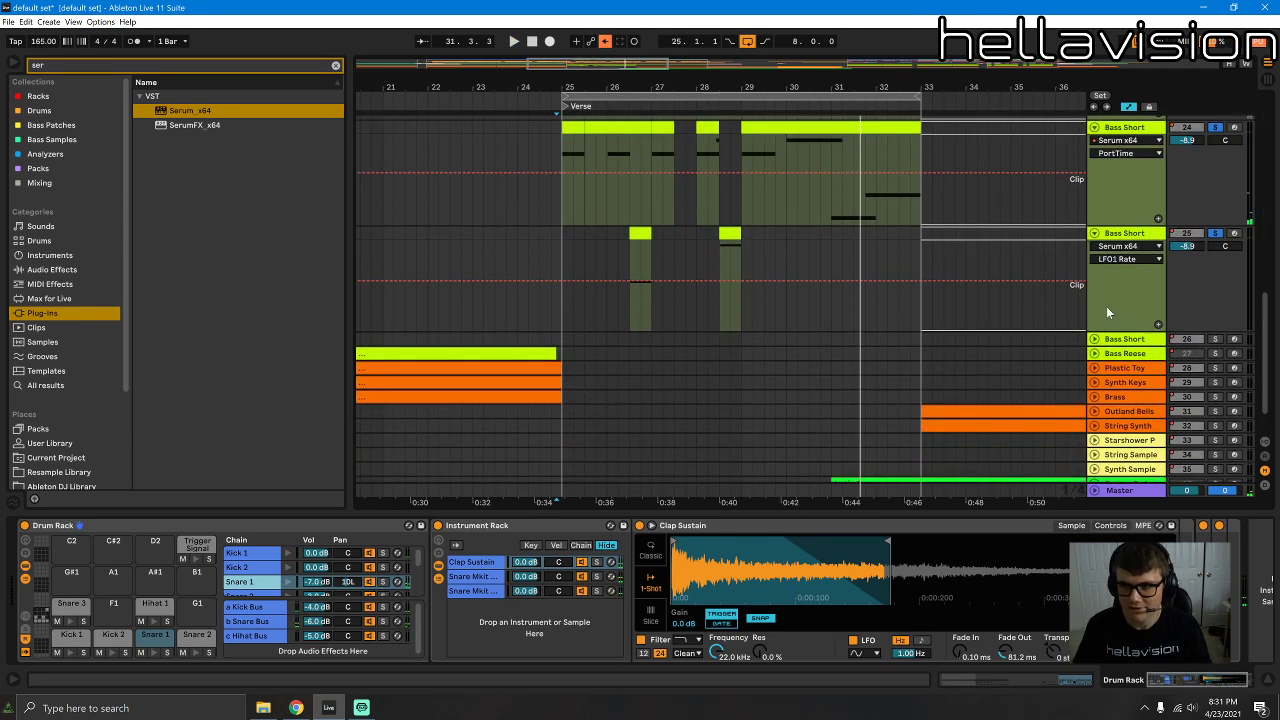
click(835, 189)
scroll(782, 528, down, 5)
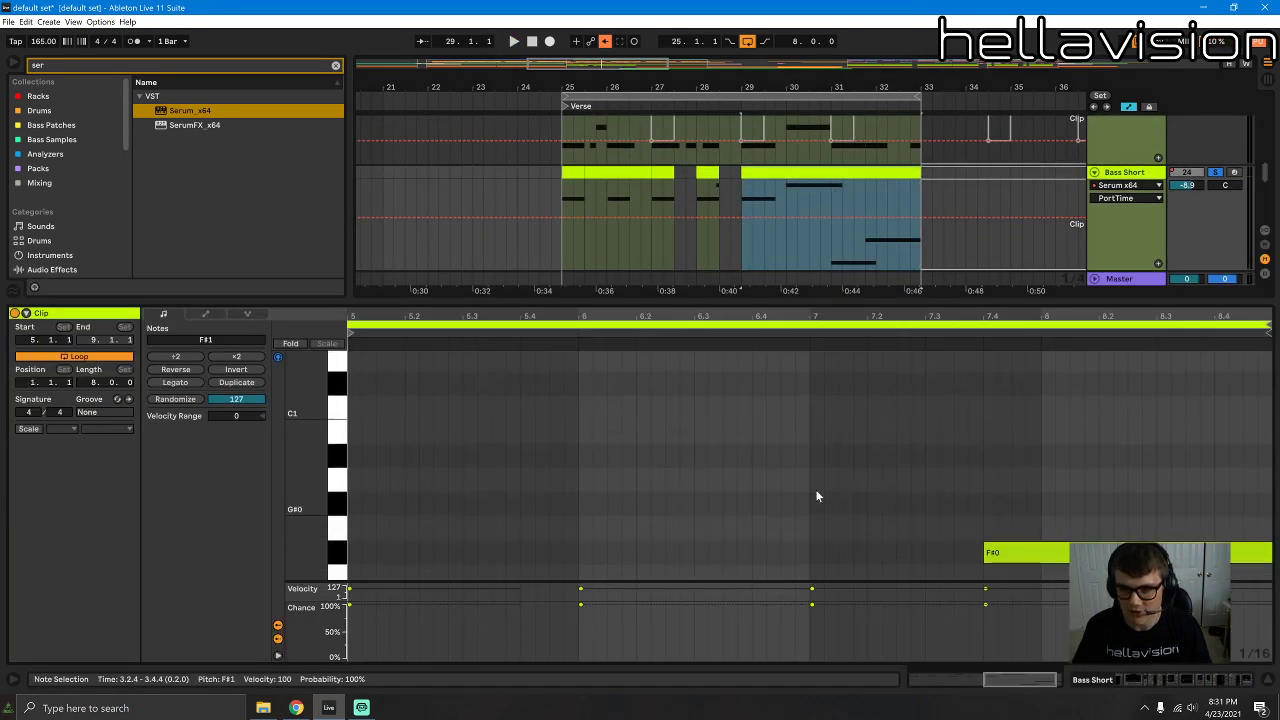
drag(1079, 362, 1088, 489)
key(Delete)
click(903, 537)
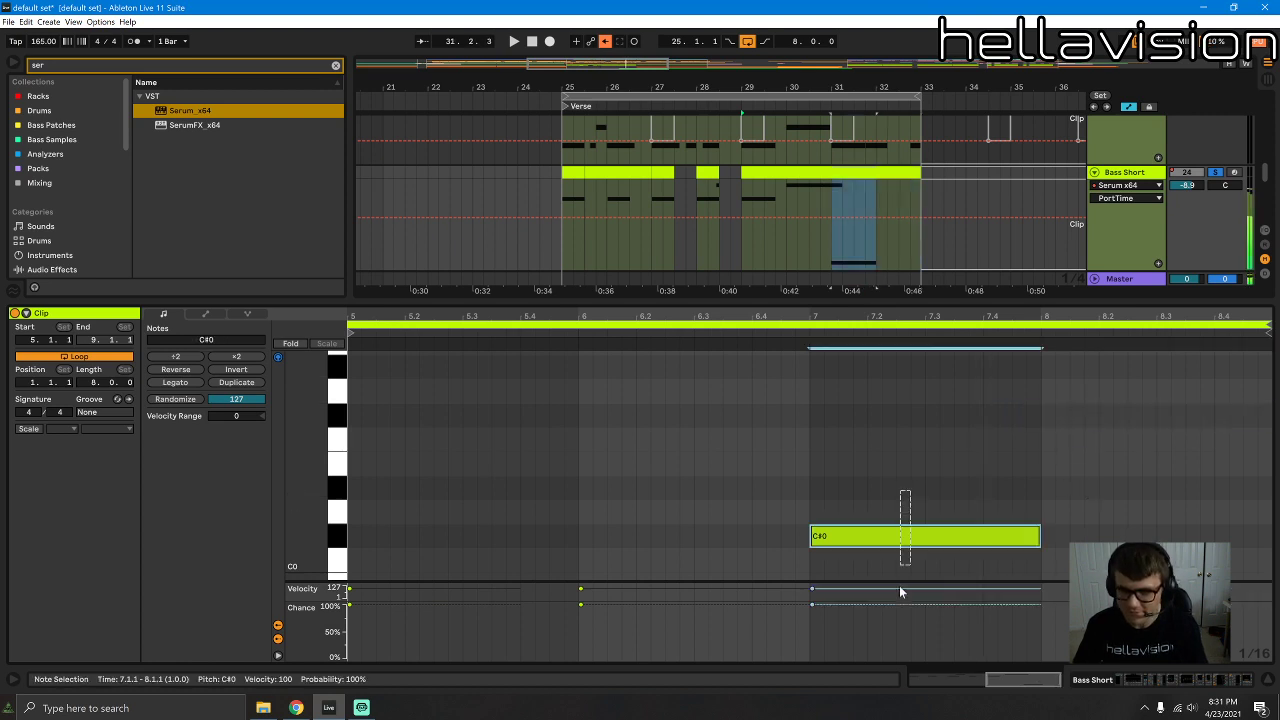
key(Delete)
key(space)
Step: Shorten the clip's F#1 note to end at 7.1.1 and its opening D#1 note to half a bar
scroll(610, 500, up, 5)
scroll(577, 429, up, 6)
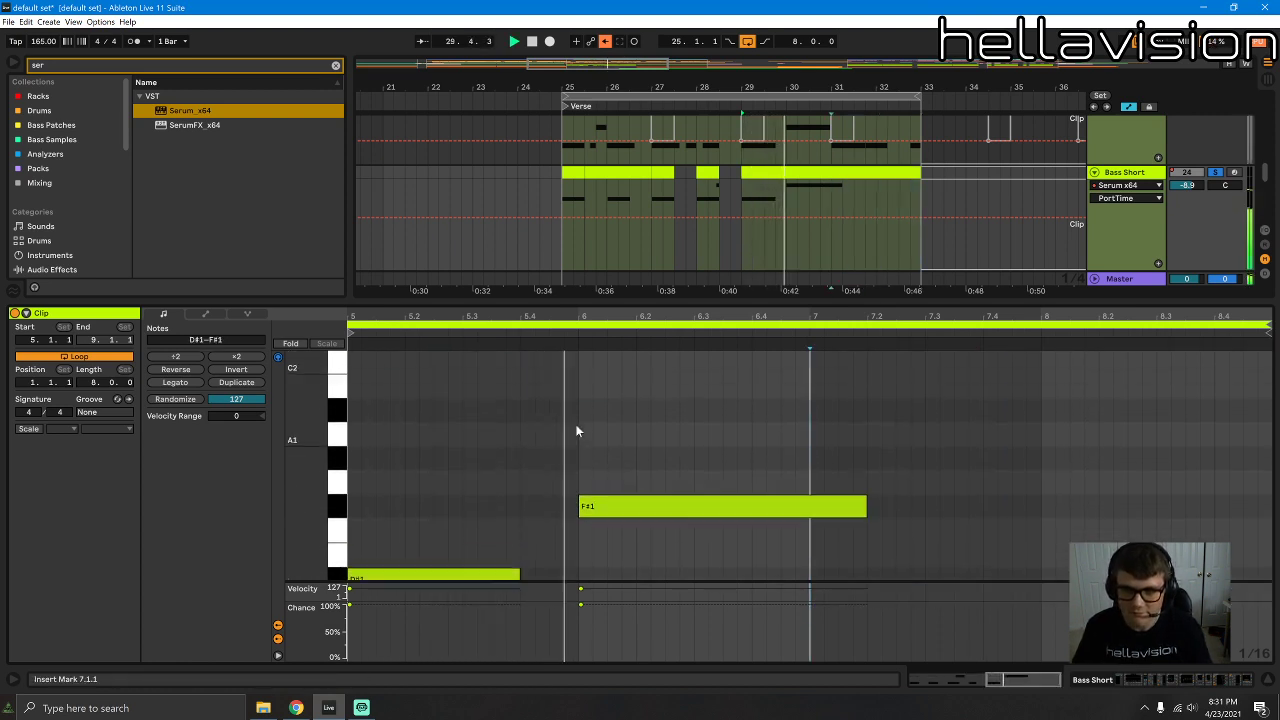
scroll(580, 429, down, 5)
drag(868, 446, 808, 446)
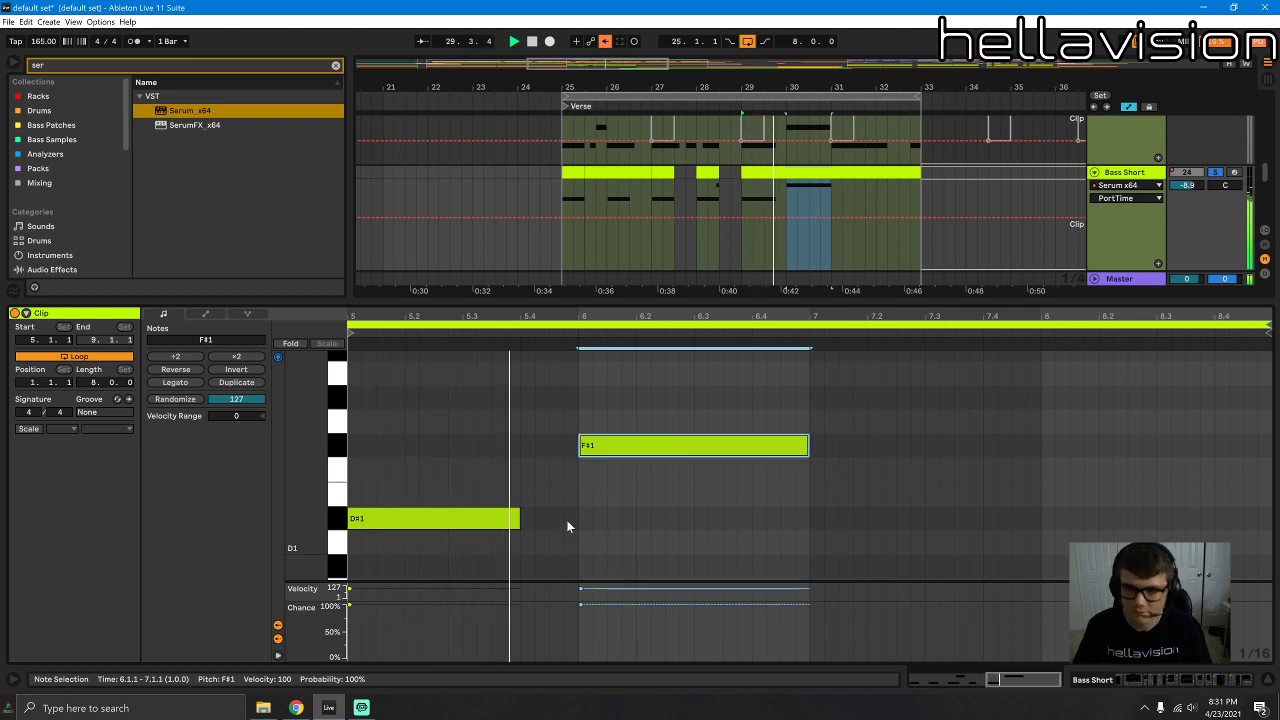
drag(518, 518, 463, 517)
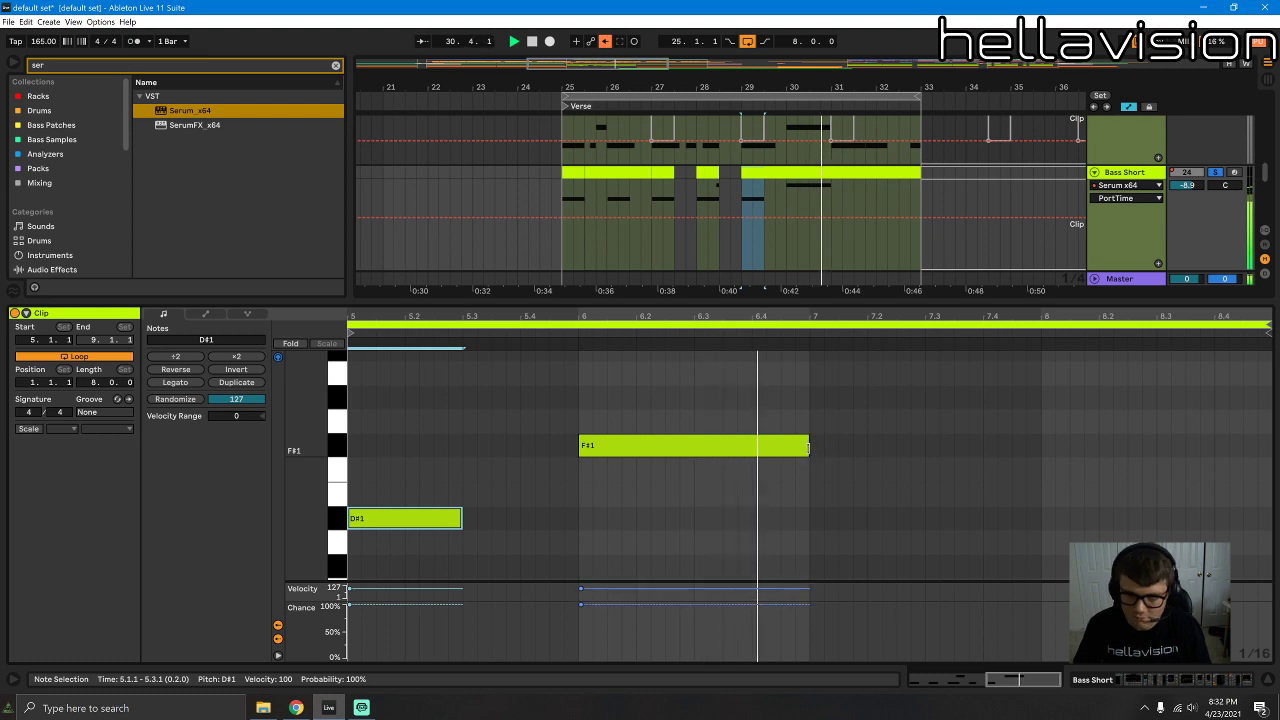
Step: Shorten the F#1 note to one beat, add a one-beat C#1 note at 6.2.1, and try a second note at 6.4.1
drag(808, 446, 647, 568)
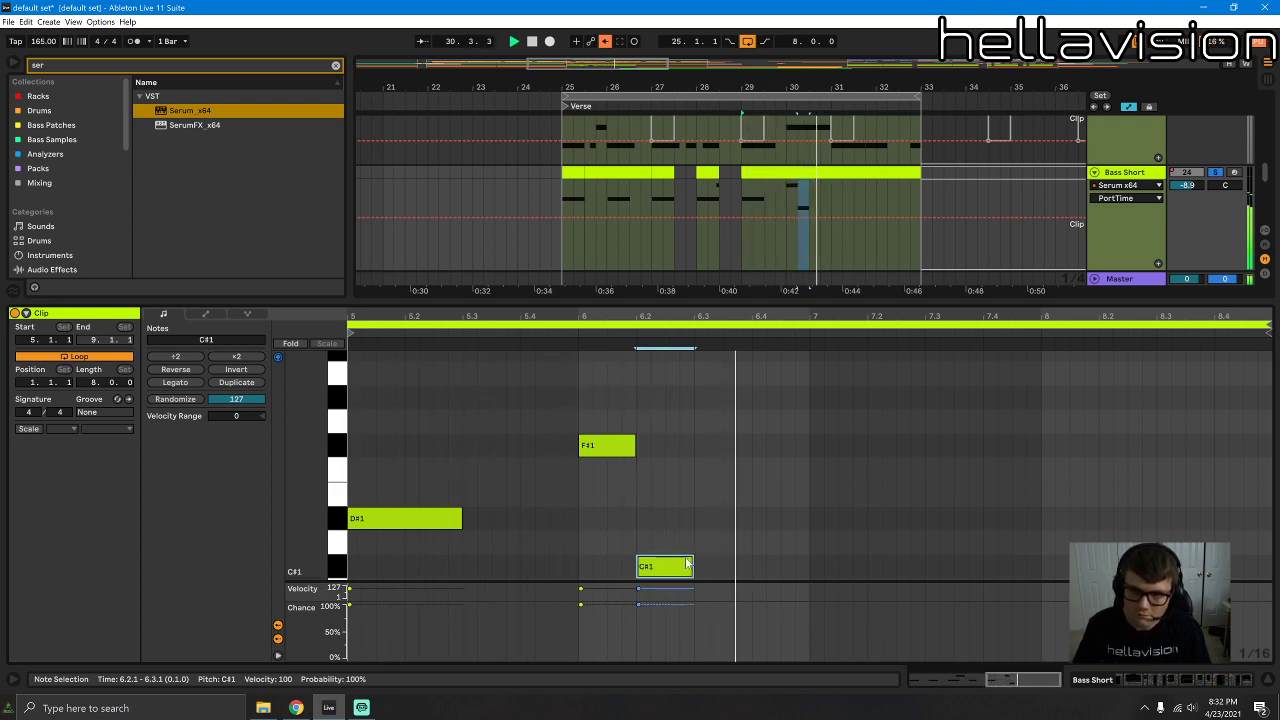
key(ctrl+d)
drag(704, 568, 764, 568)
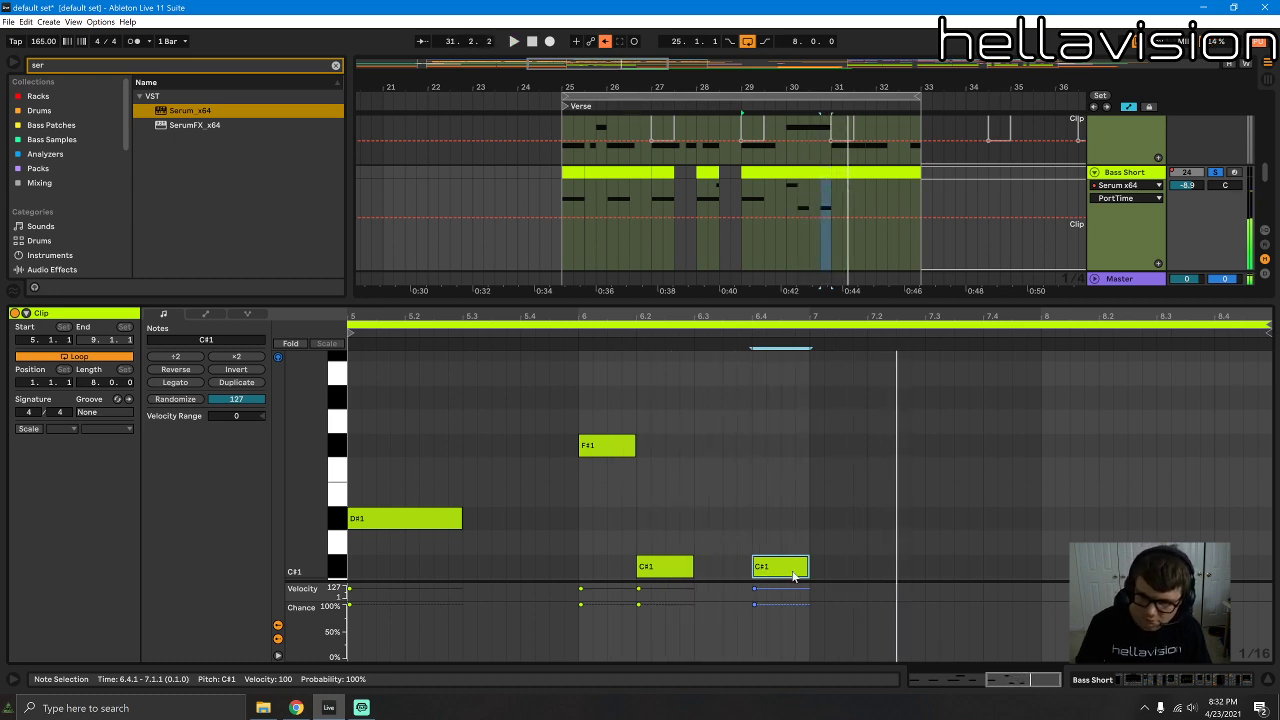
drag(793, 575, 793, 540)
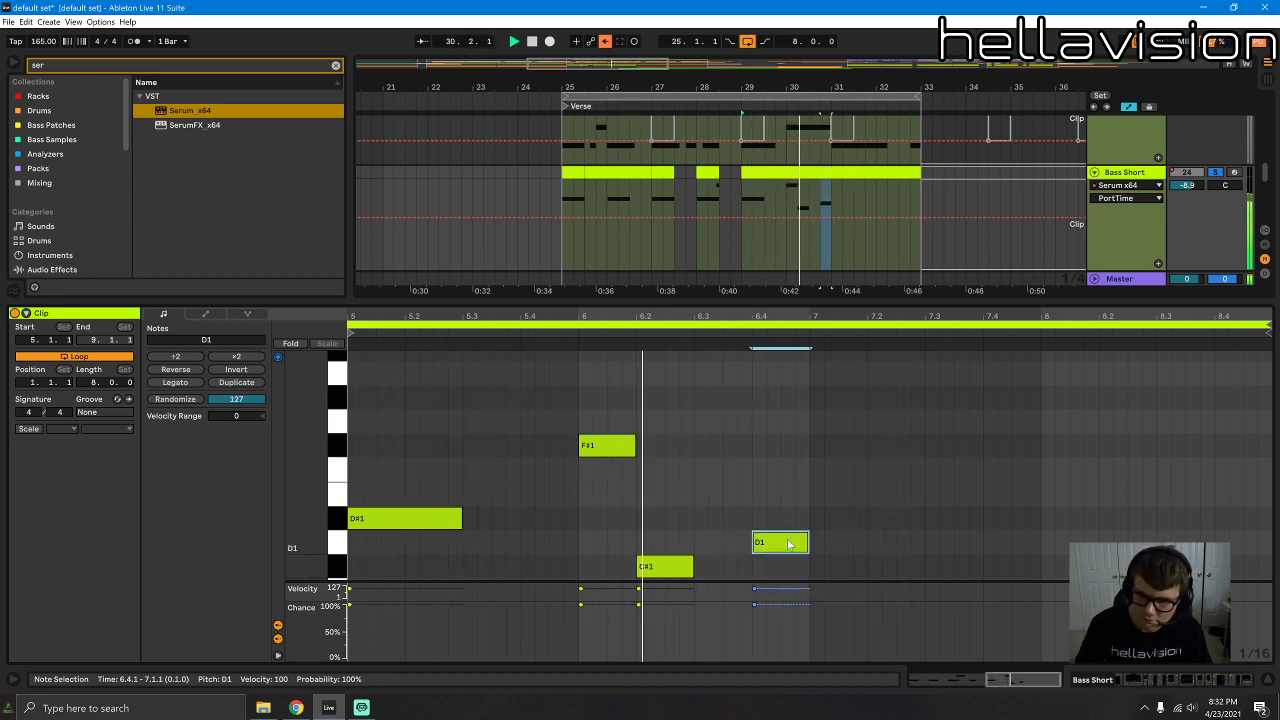
key(Delete)
Step: Change the note at 6.2.1 to D#1, lengthen it to half a bar, and play it back
key(space)
click(698, 570)
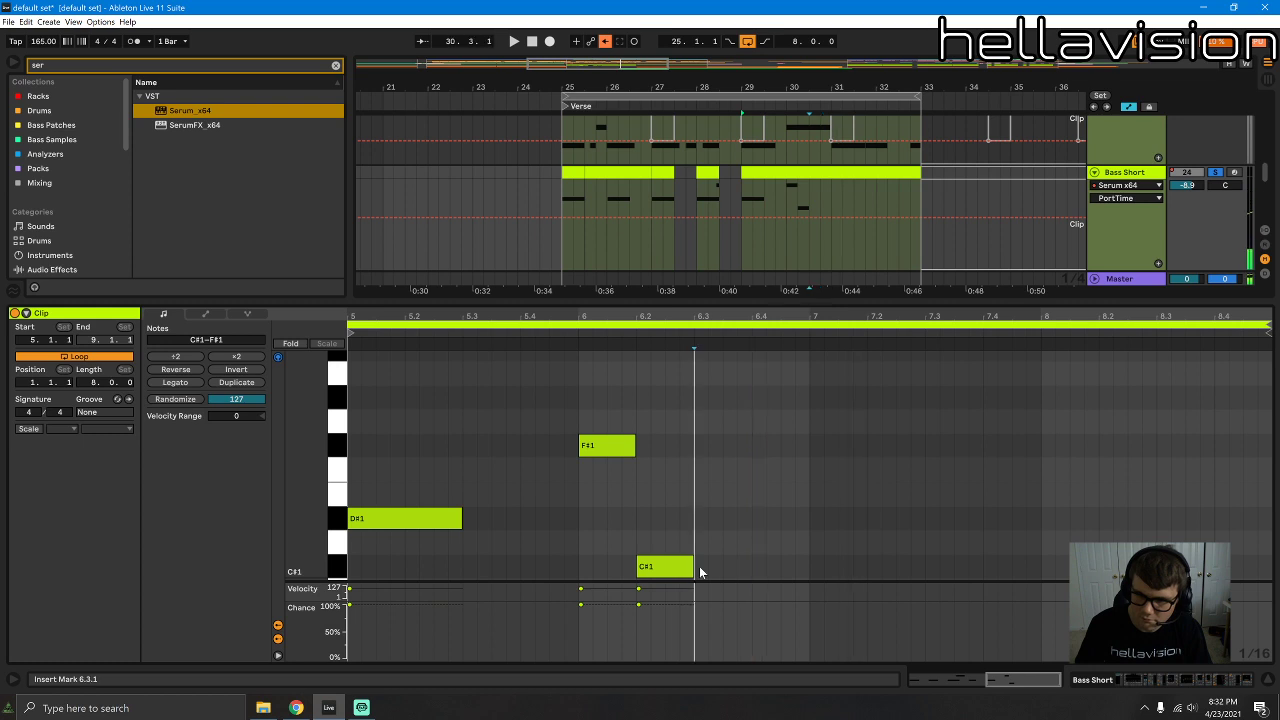
drag(692, 567, 729, 530)
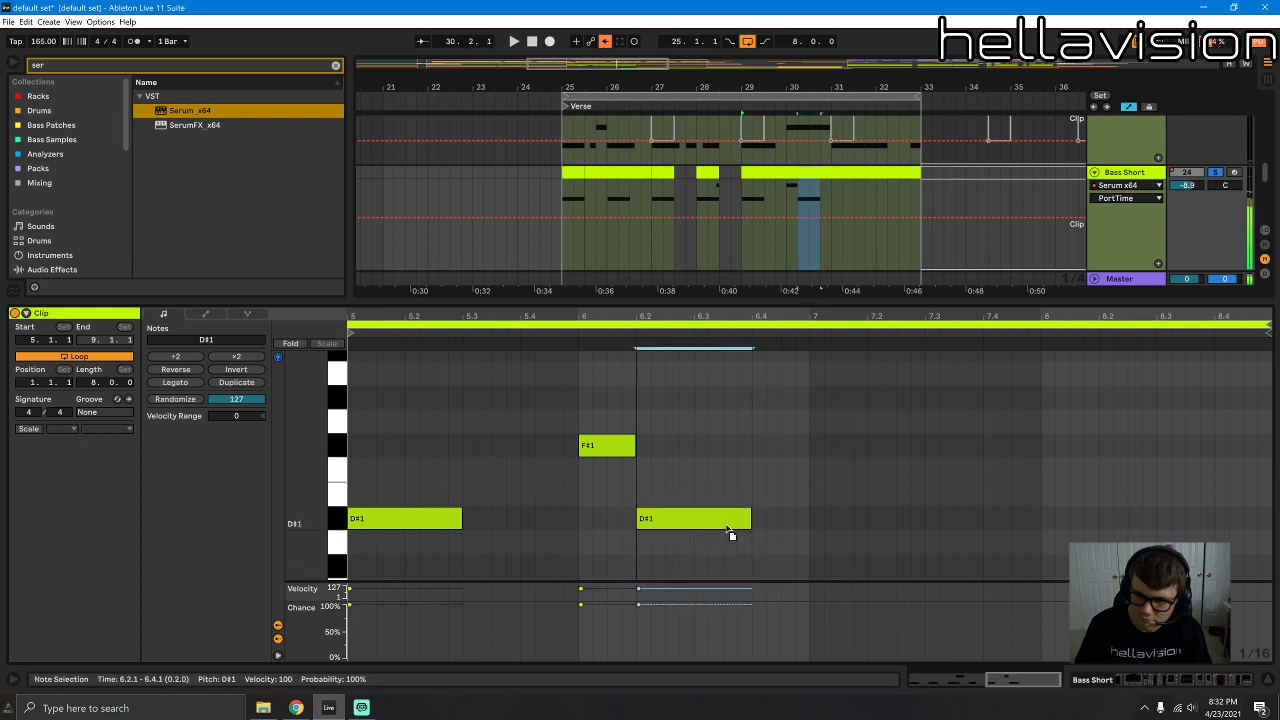
key(space)
Step: Close the clip's notes and play the verse from bar 25 to check the edited bass line
double_click(737, 298)
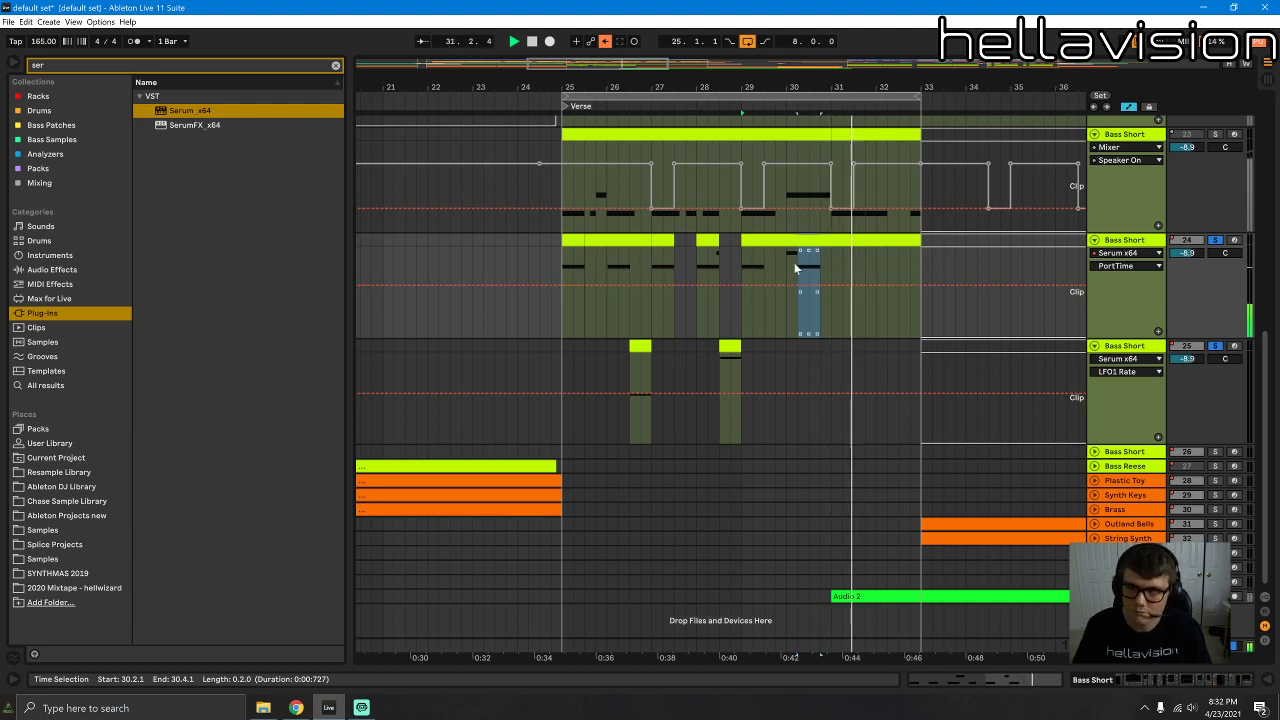
click(576, 242)
key(space)
key(space)
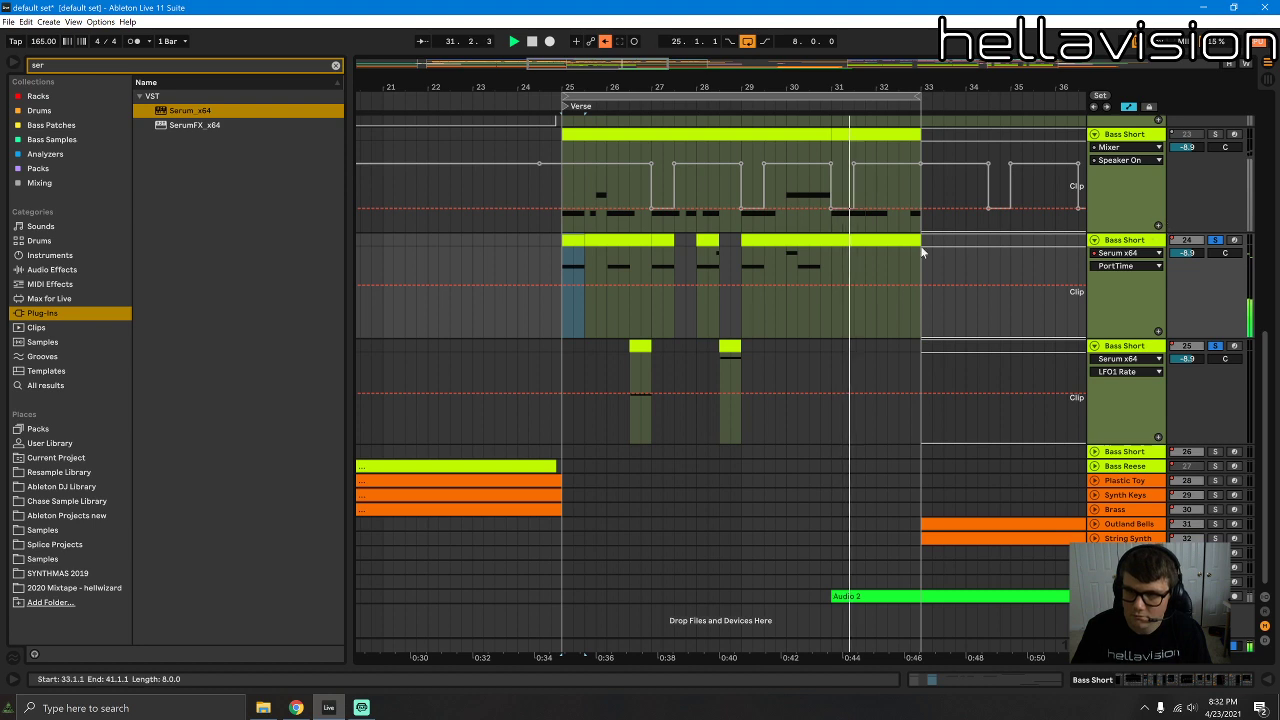
Step: Duplicate bars 25 to 29 of Bass Short tracks 24 and 25 into bars 29 to 33
click(763, 254)
click(815, 255)
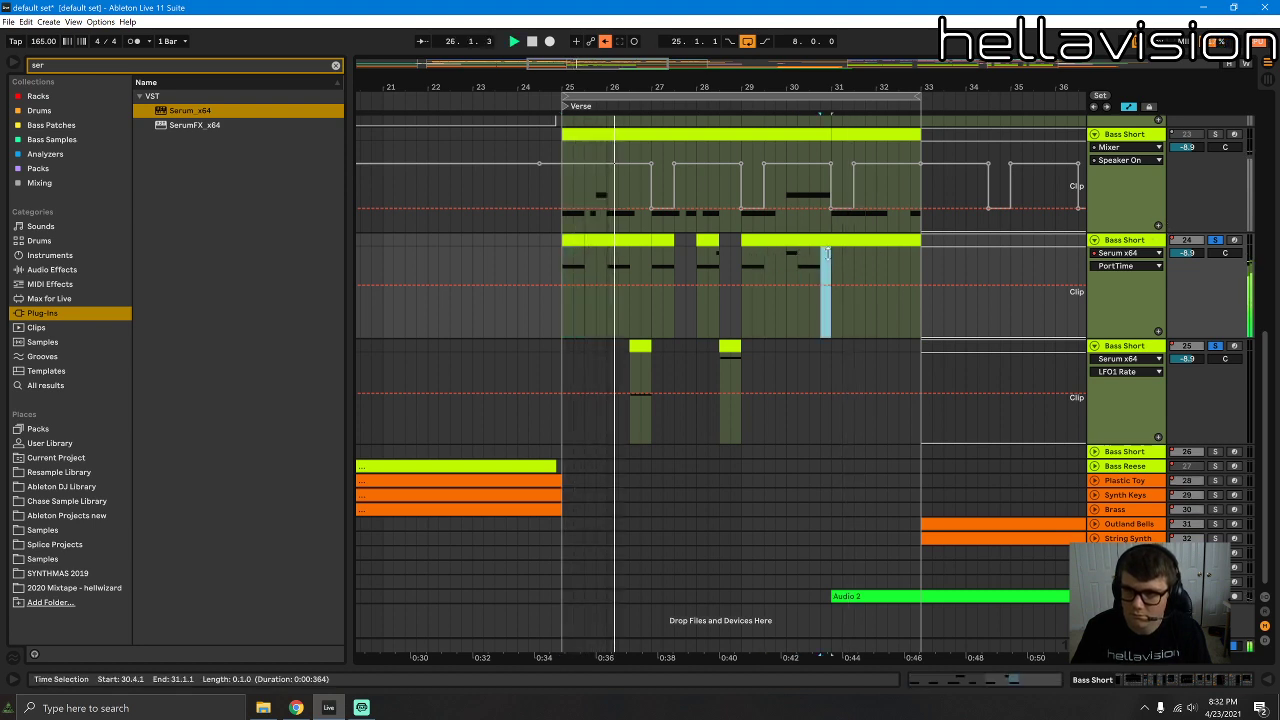
click(740, 248)
drag(740, 245, 563, 249)
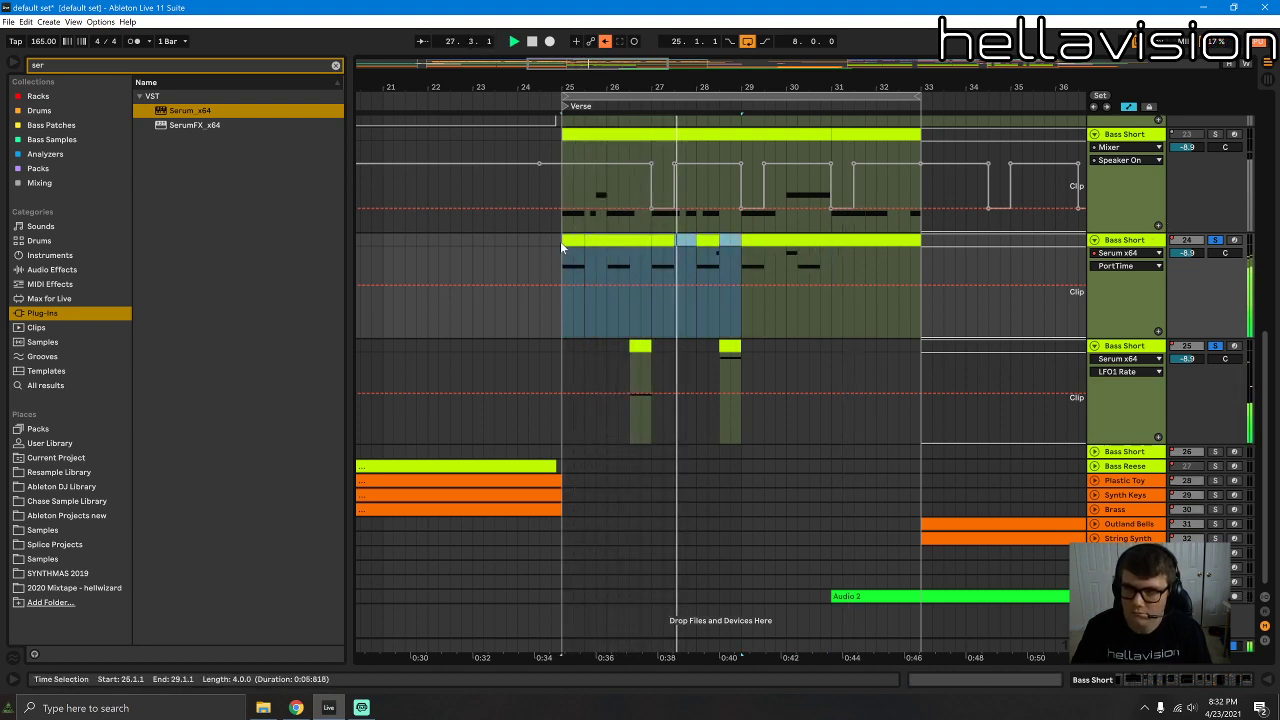
key(ctrl+d)
drag(743, 350, 563, 350)
key(ctrl+d)
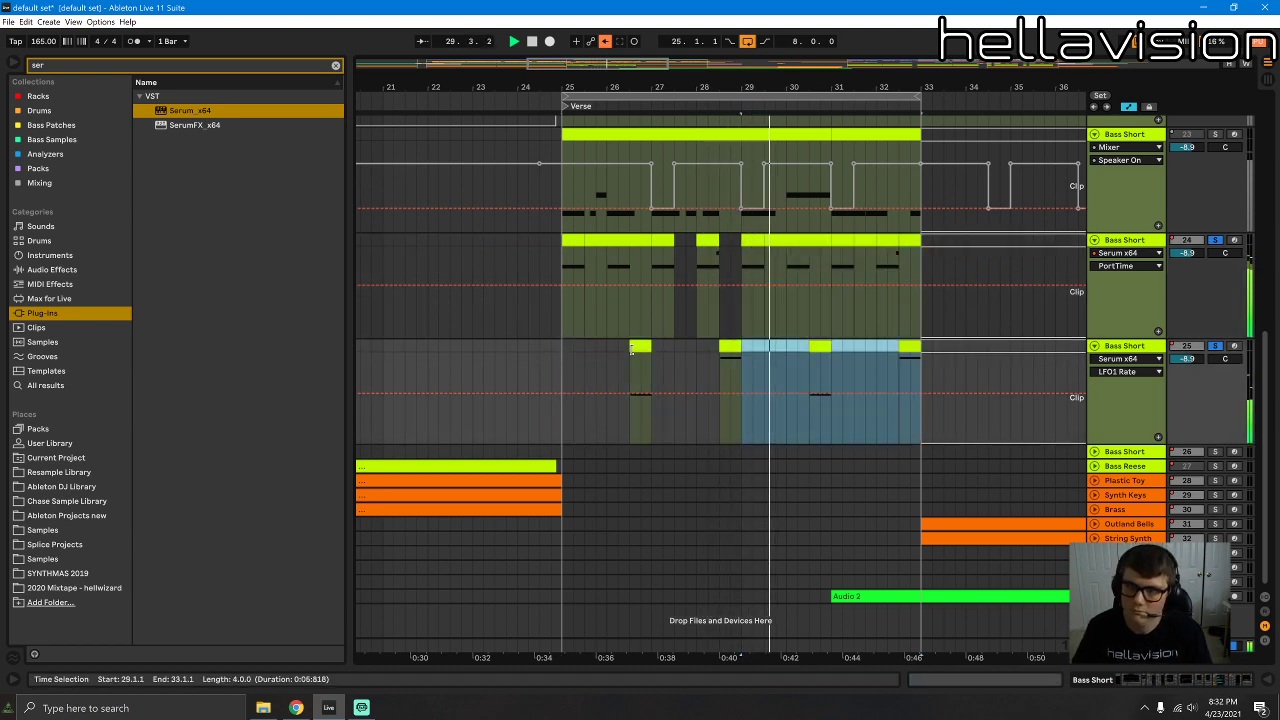
Step: Duplicate Bass Short track 25, then delete the copy's clips before bar 29 and the original's clips after bar 30
click(1130, 348)
key(ctrl+d)
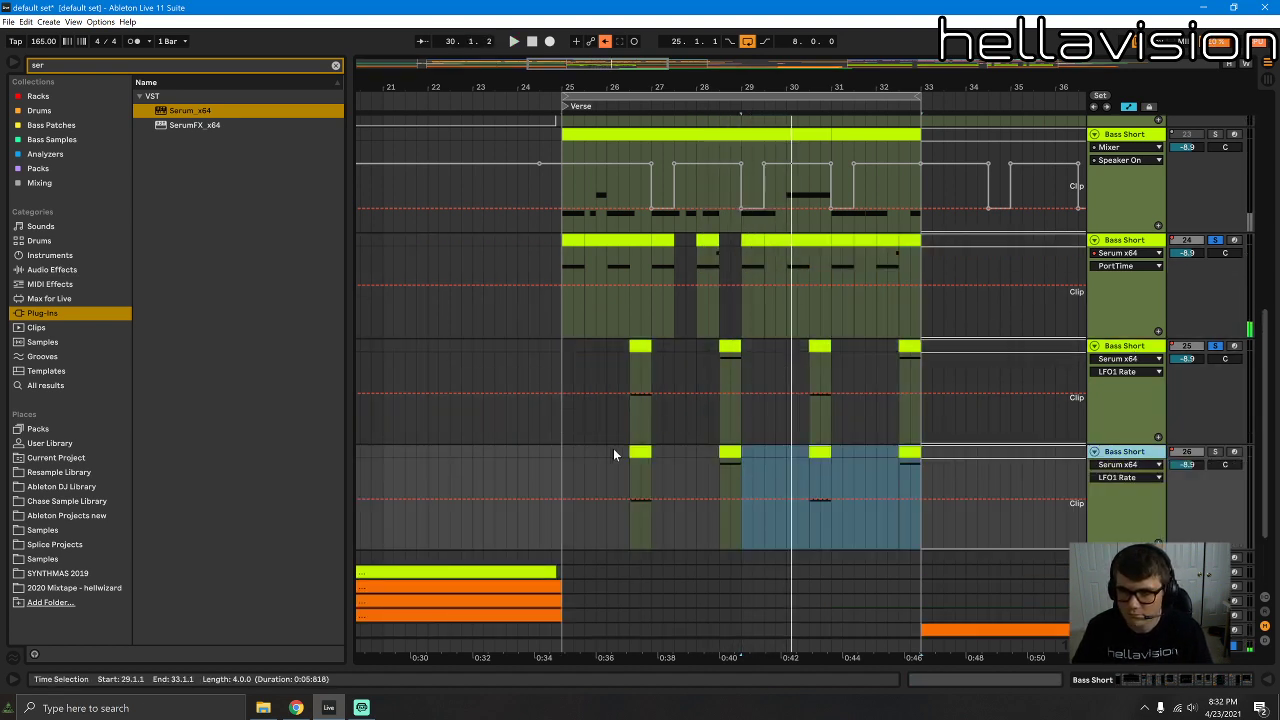
drag(611, 455, 763, 456)
key(Delete)
drag(797, 350, 947, 350)
key(Delete)
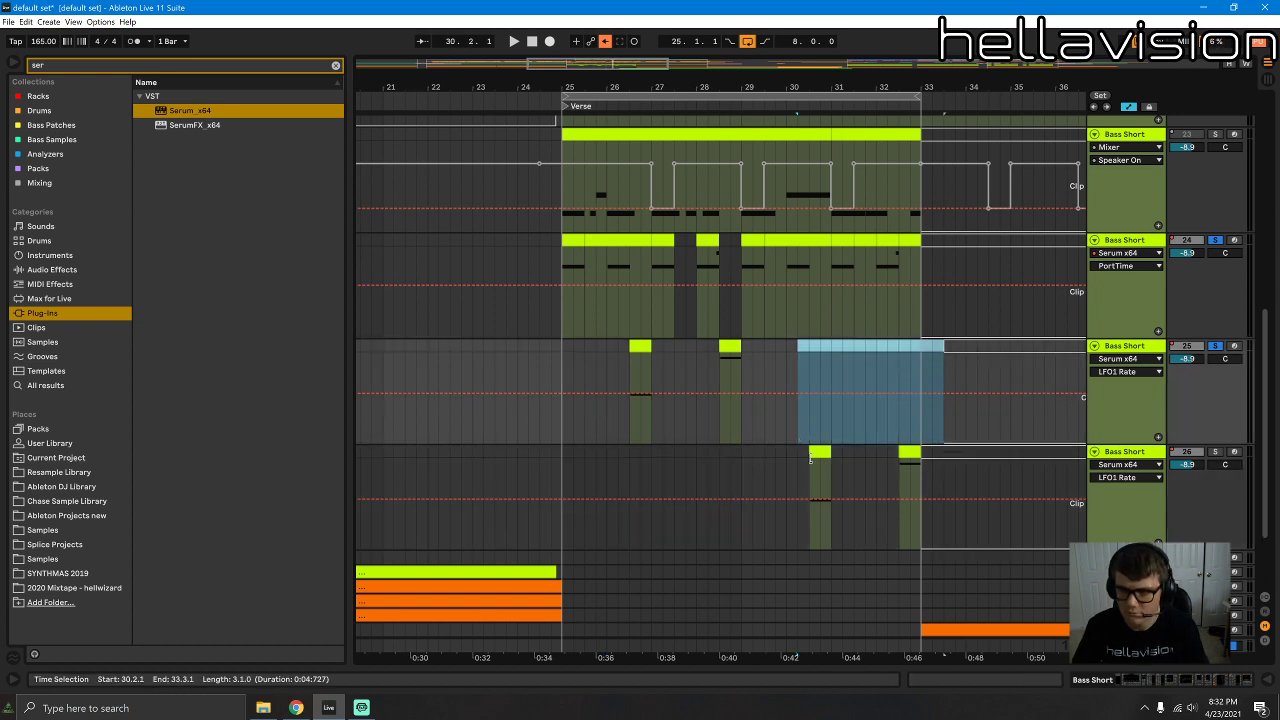
Step: Play track 26's clip at 30.3 and open its notes
click(811, 459)
key(space)
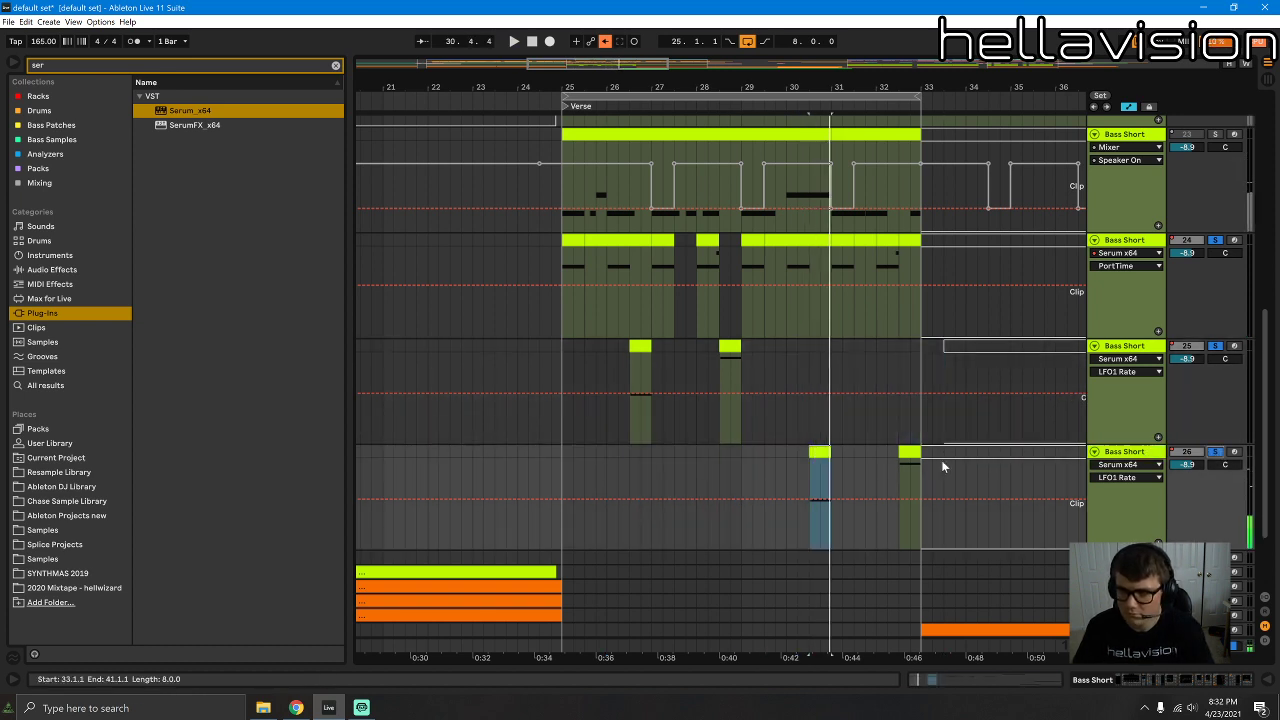
key(space)
double_click(822, 452)
key(space)
key(space)
key(space)
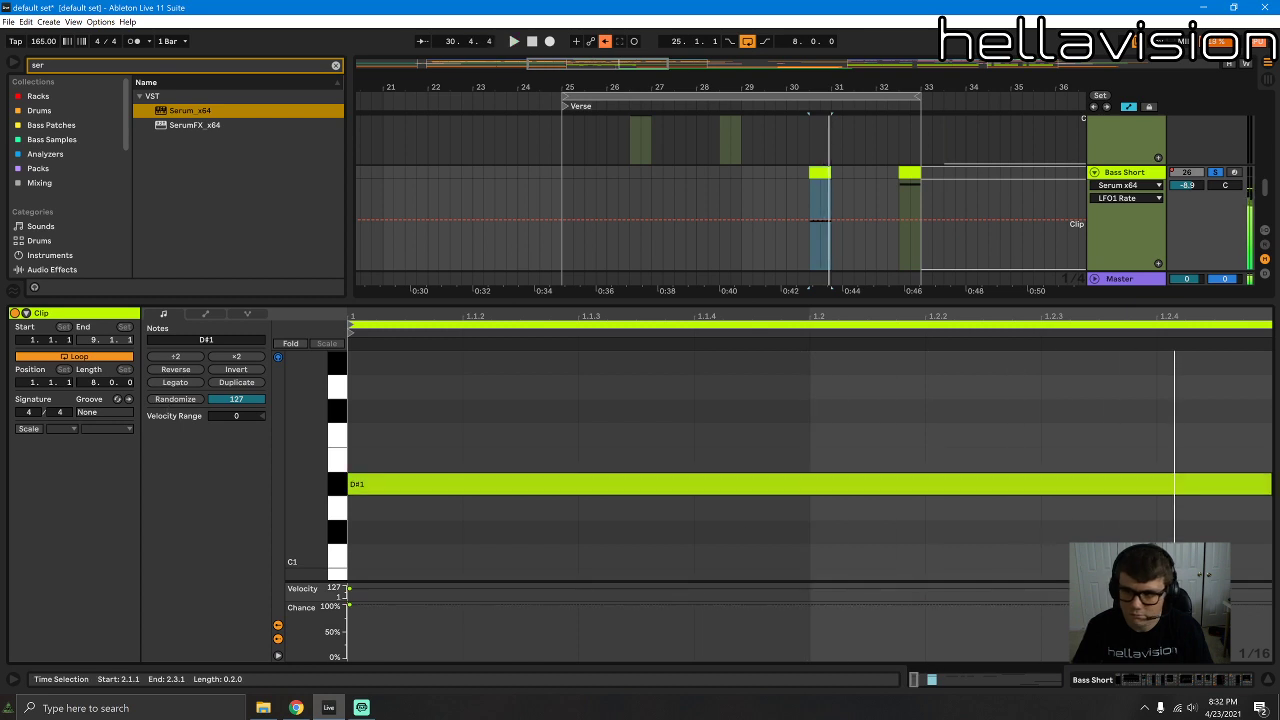
Step: In track 26's Serum, set the LFO 1 rate to 1/2 triplet and raise the LFO 1 curve's middle point
key(shift+Tab)
click(49, 525)
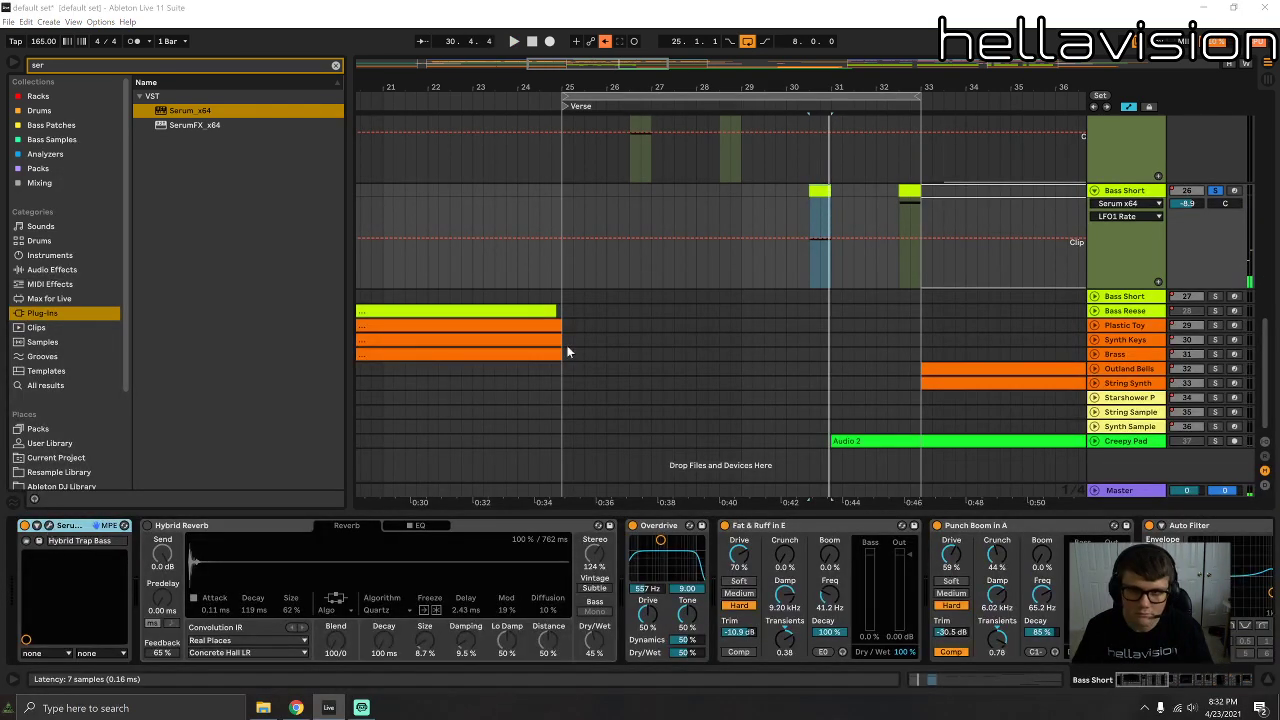
key(space)
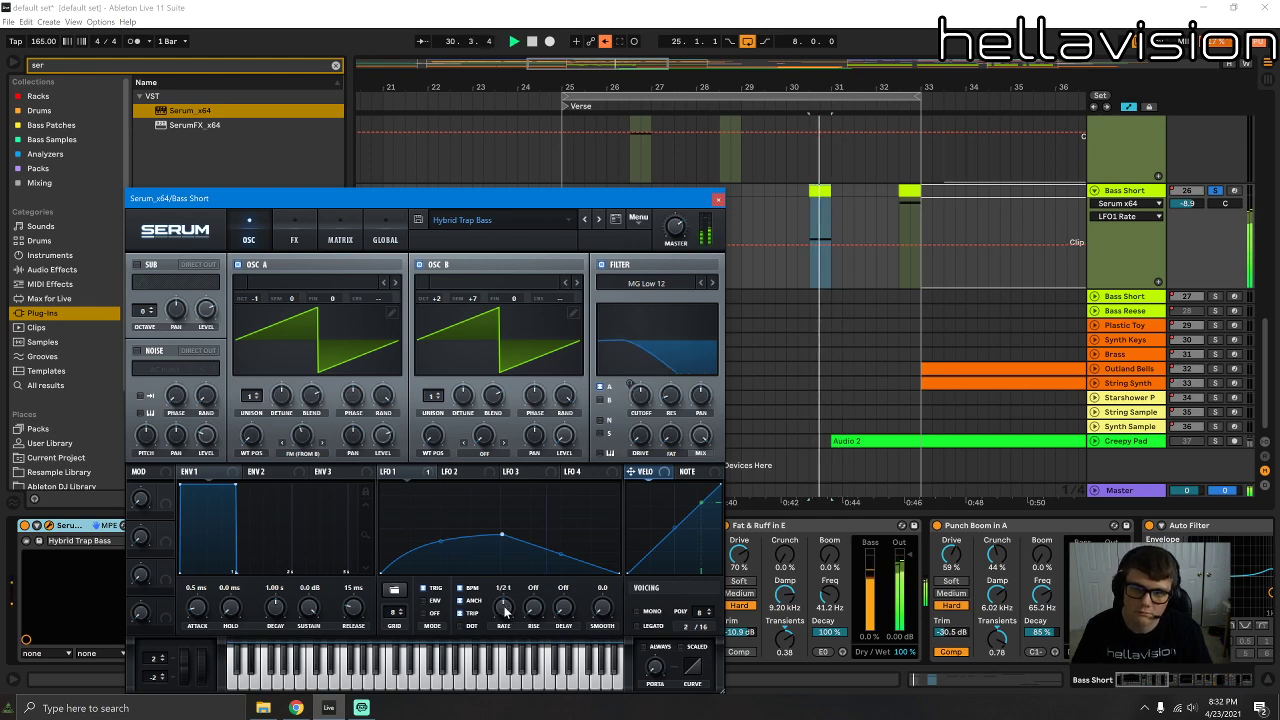
drag(500, 535, 503, 522)
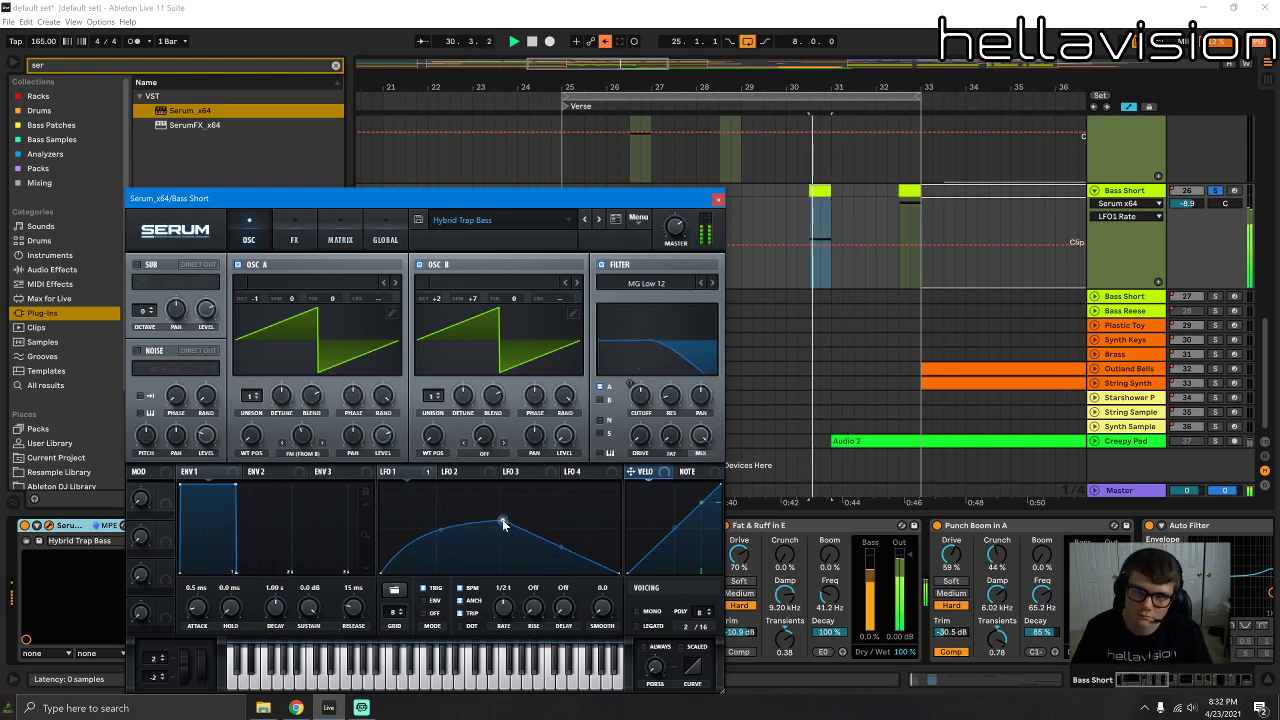
click(302, 447)
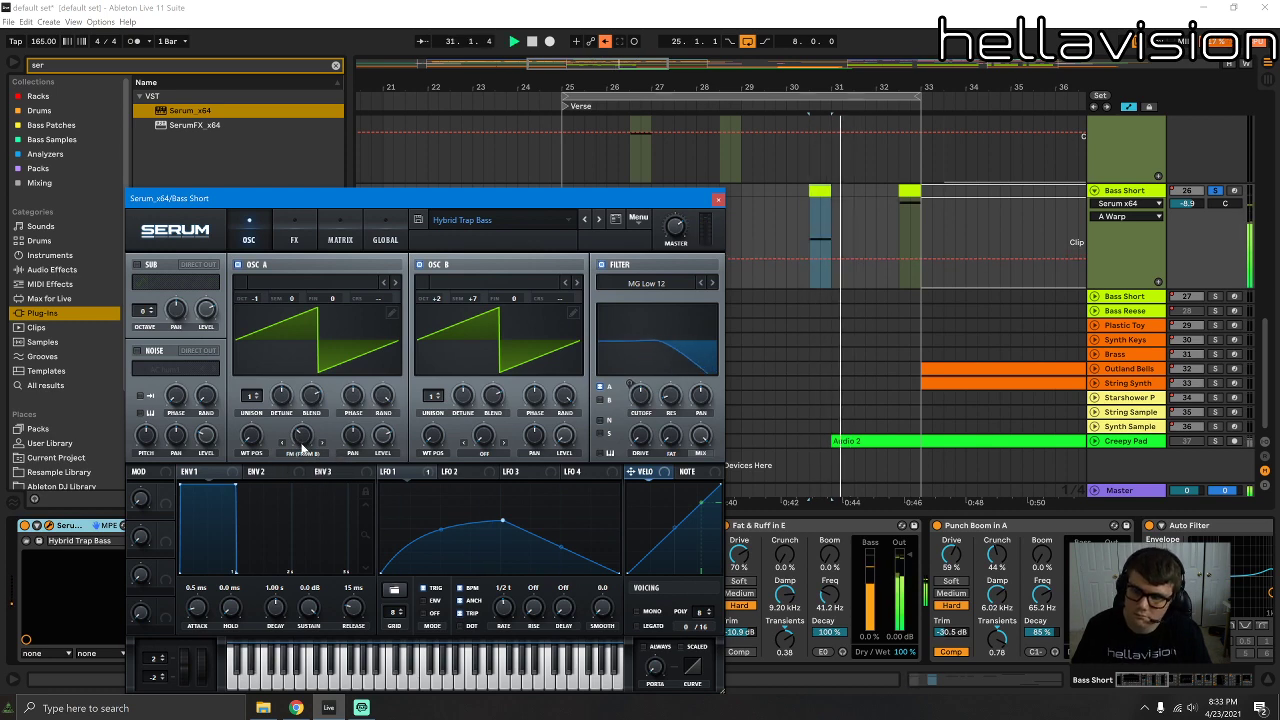
click(676, 226)
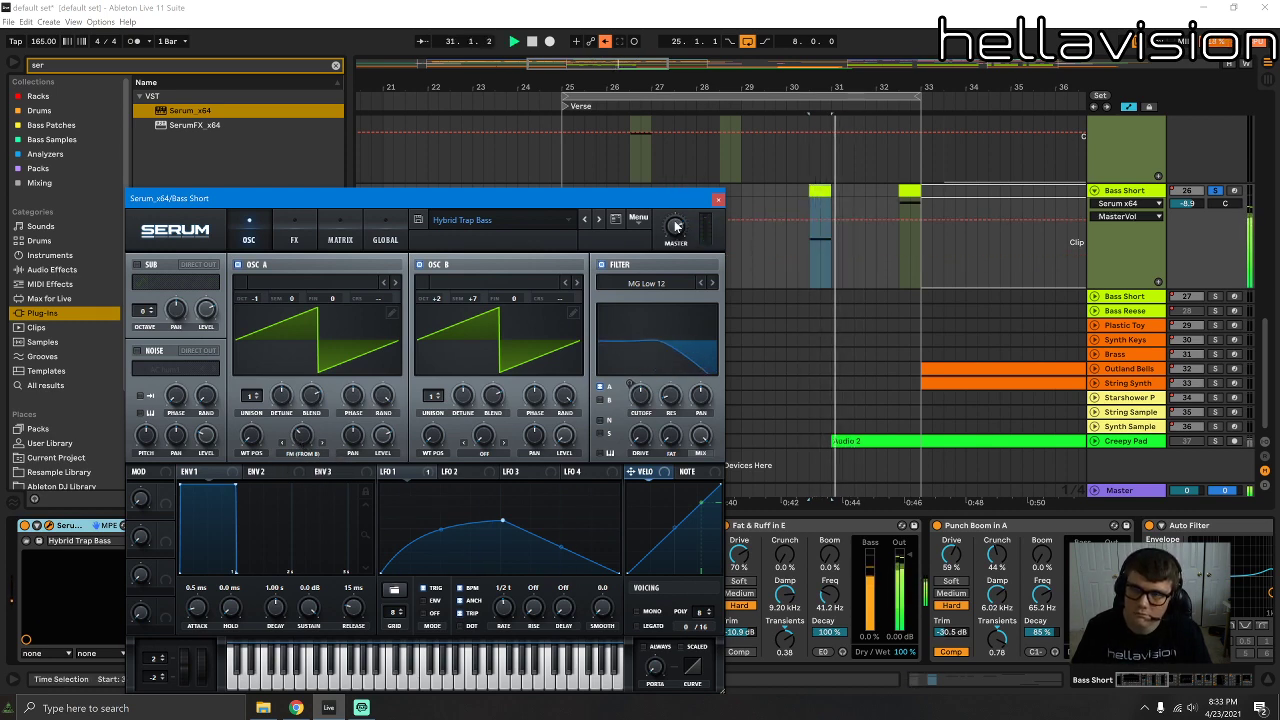
click(718, 199)
Step: Play from 30.3 to hear track 26's altered bass with the other Bass Short layers
scroll(875, 210, up, 5)
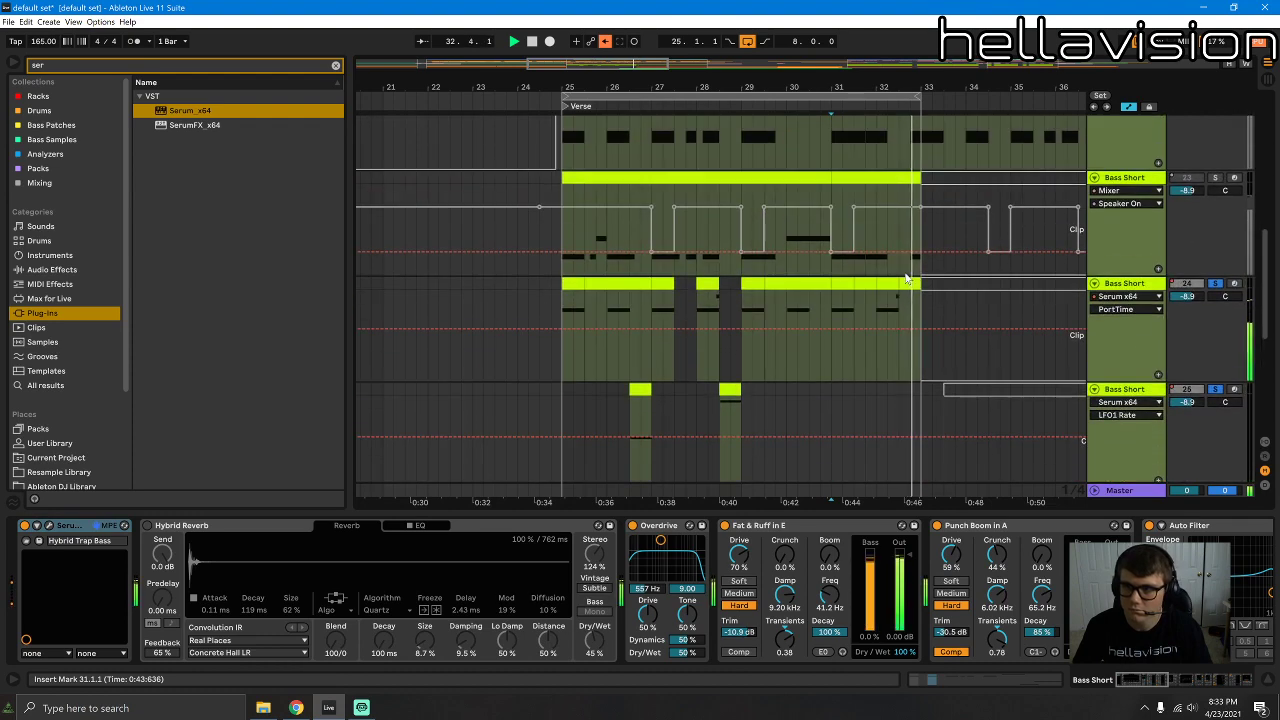
scroll(900, 258, up, 3)
scroll(879, 265, down, 6)
click(811, 283)
key(space)
key(space)
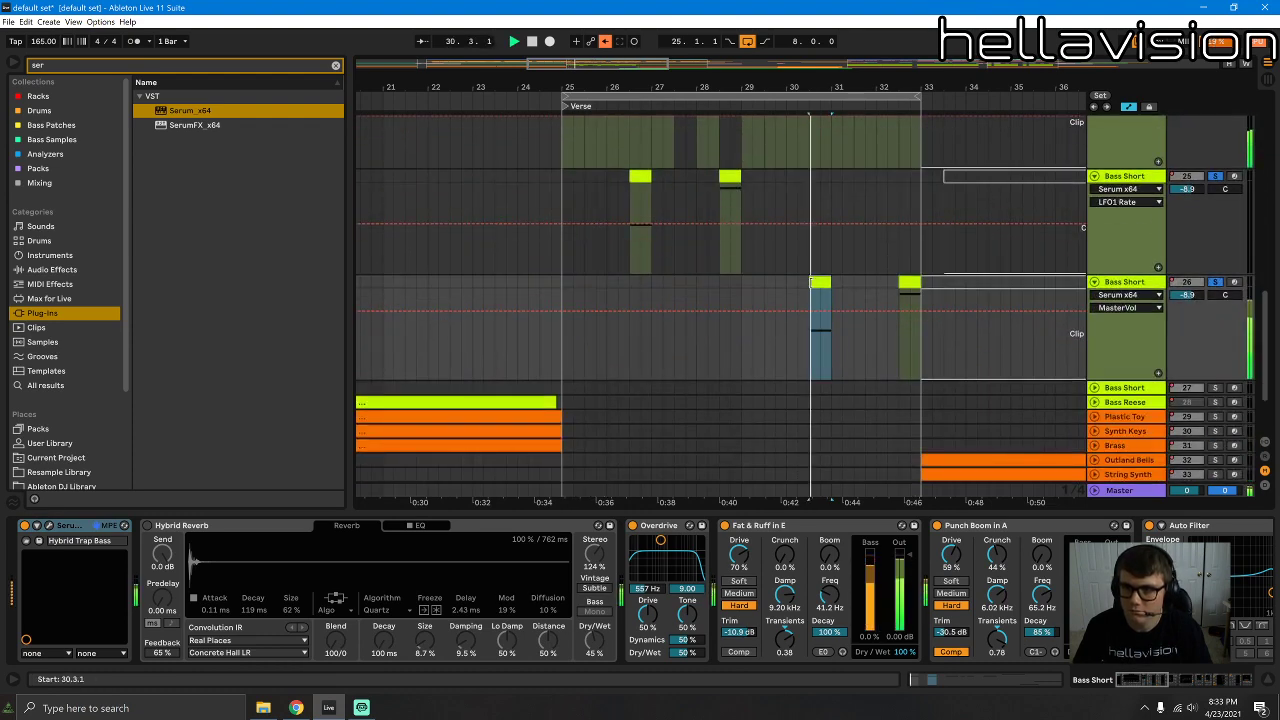
Step: Check track 26's clip at 32.3 and delete it from the arrangement
double_click(904, 284)
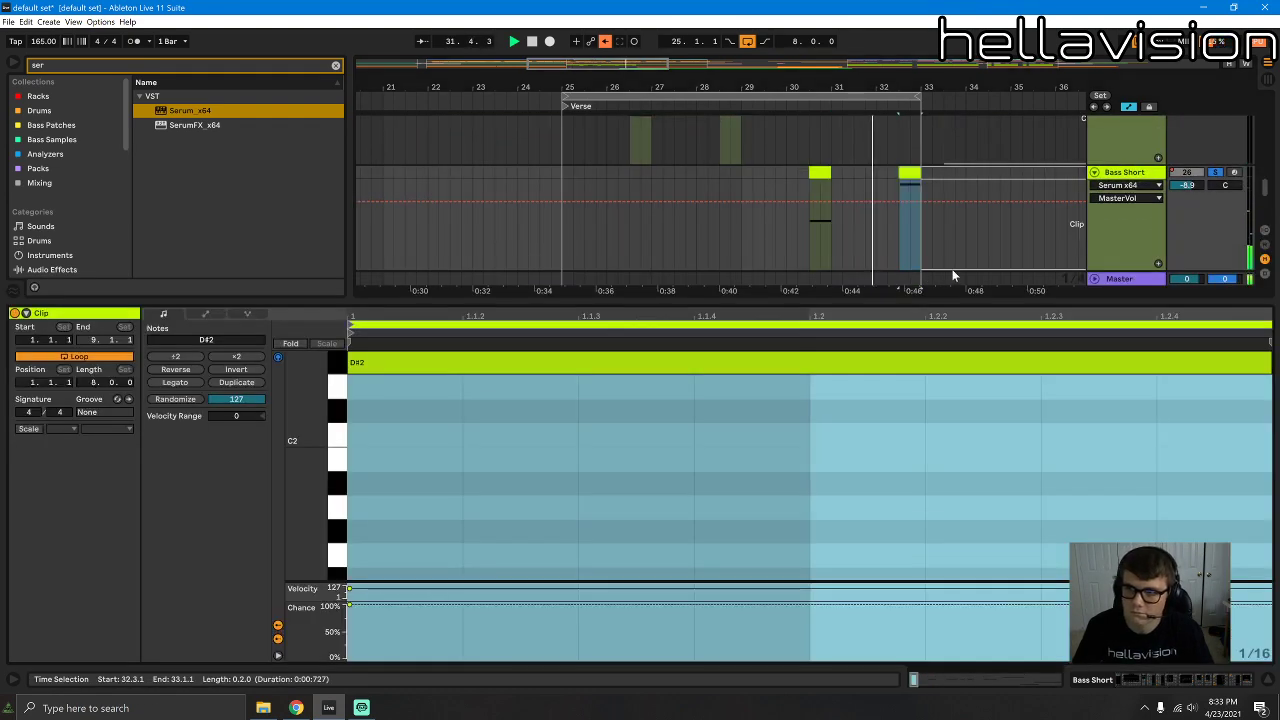
key(space)
double_click(959, 303)
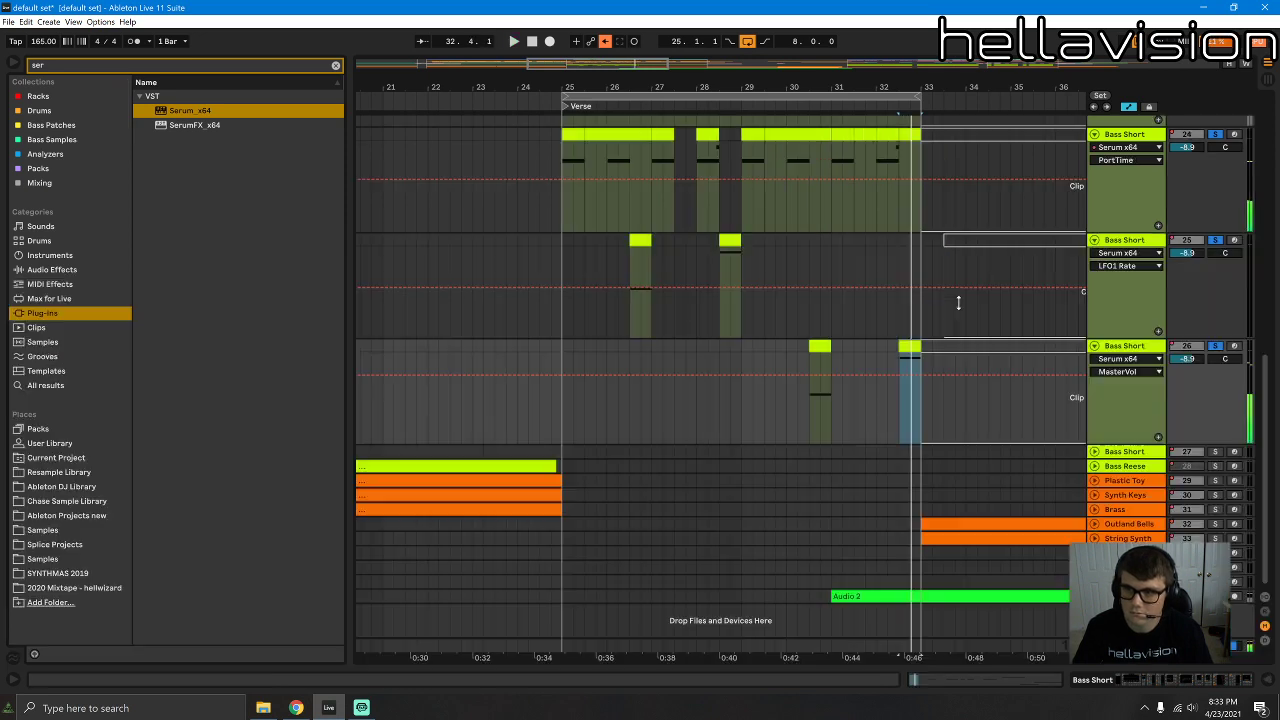
scroll(958, 303, up, 3)
click(775, 370)
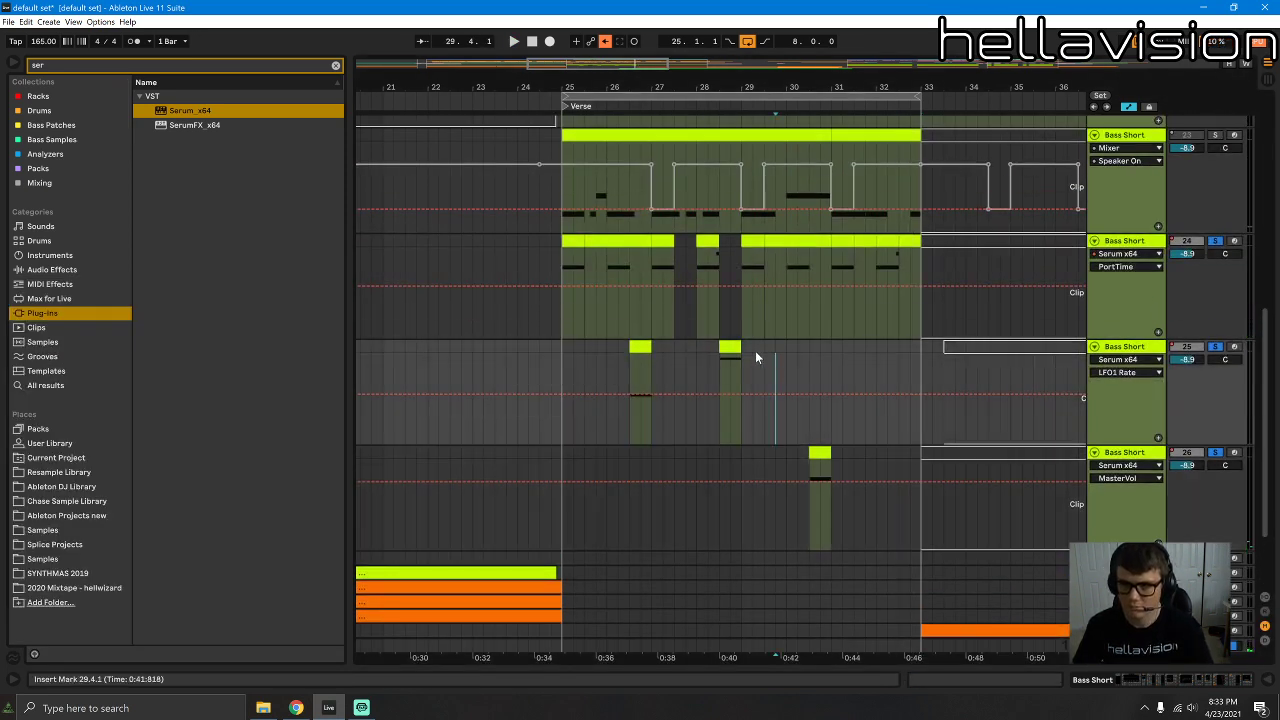
Step: Play from 32.3, solo Bass Short track 23, and delete its clip content from bar 25 to 31
click(897, 346)
key(space)
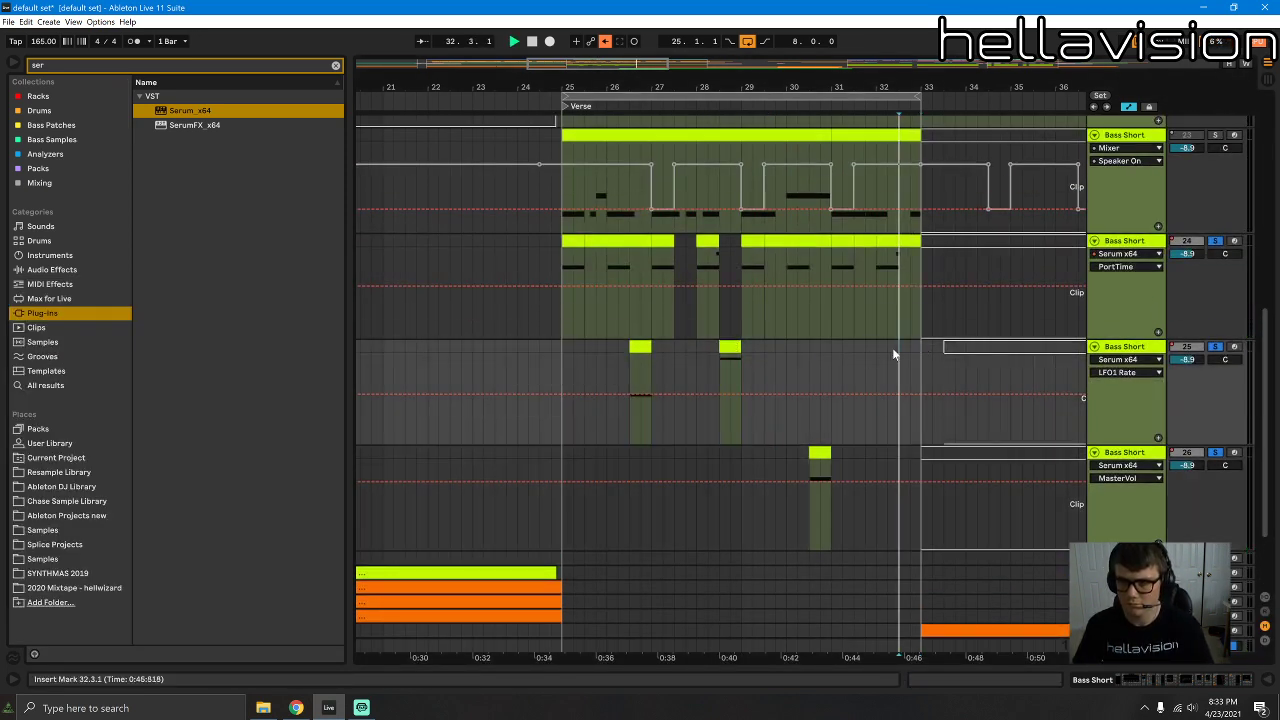
click(1216, 135)
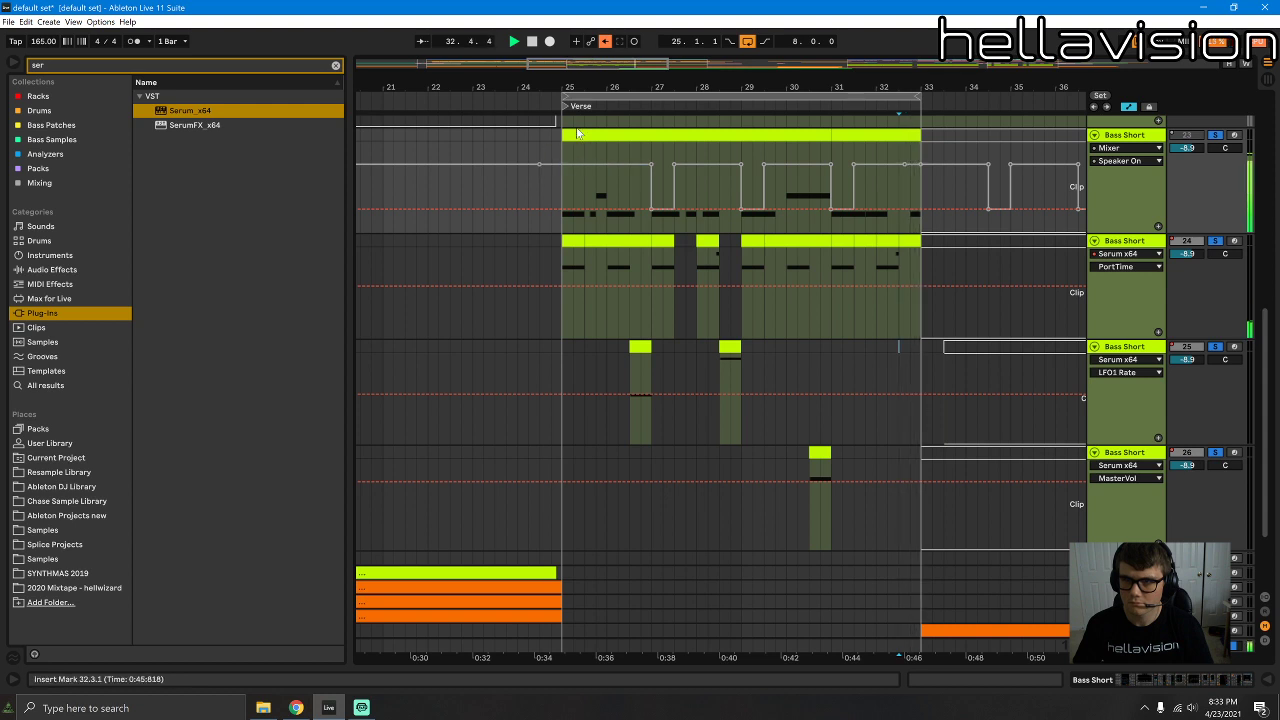
drag(570, 130, 917, 143)
key(space)
key(space)
Step: Play track 25's clip at 28.3 repeatedly and show the track's devices
click(731, 347)
key(space)
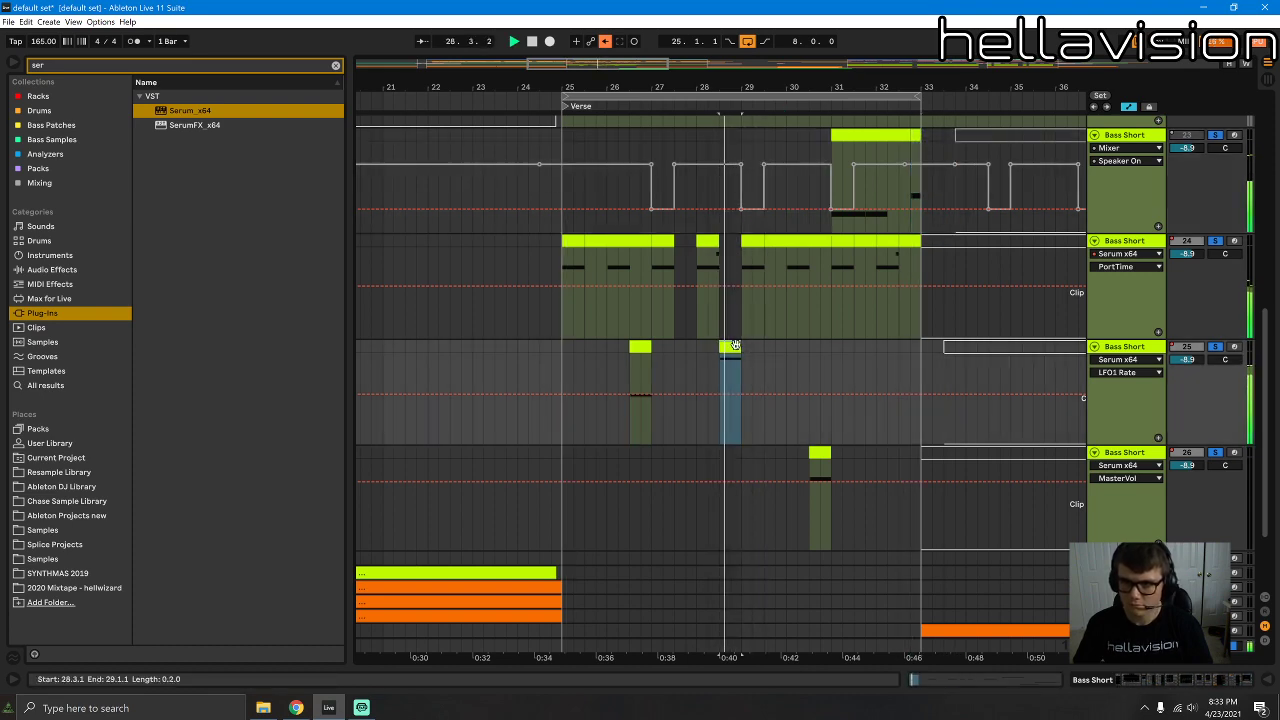
key(space)
double_click(731, 347)
click(1191, 681)
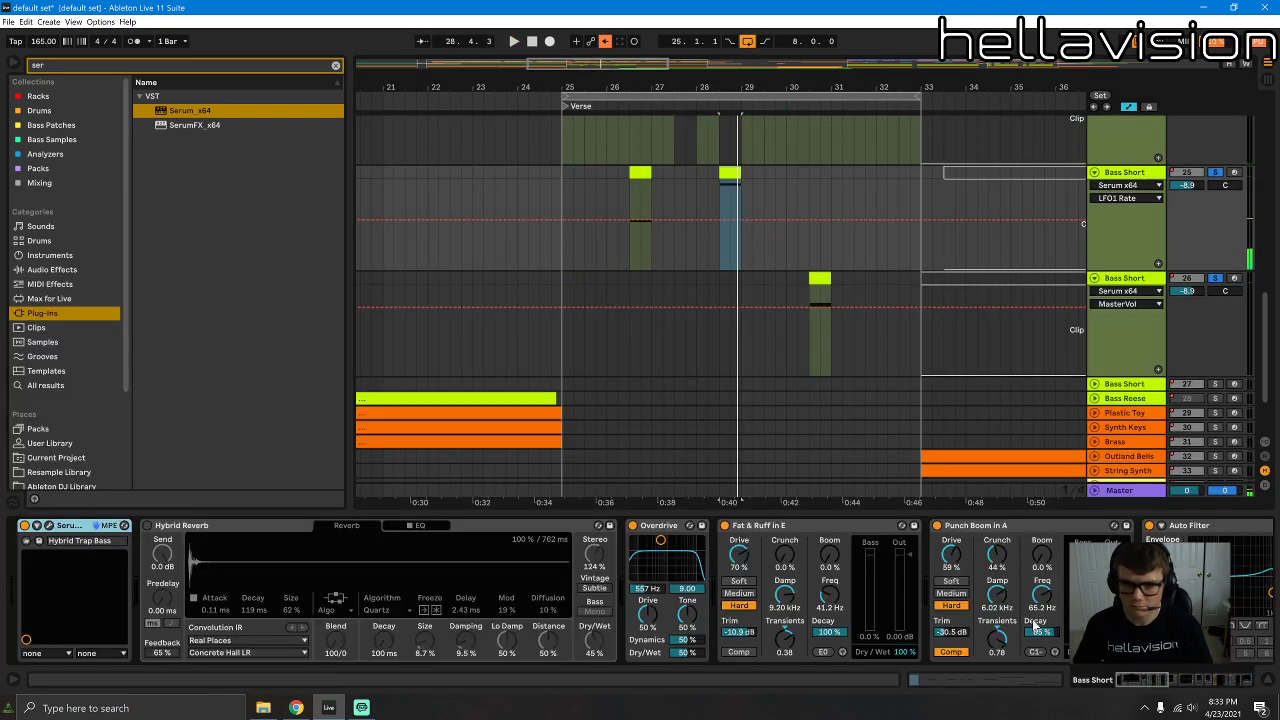
key(space)
key(space)
key(space)
key(space)
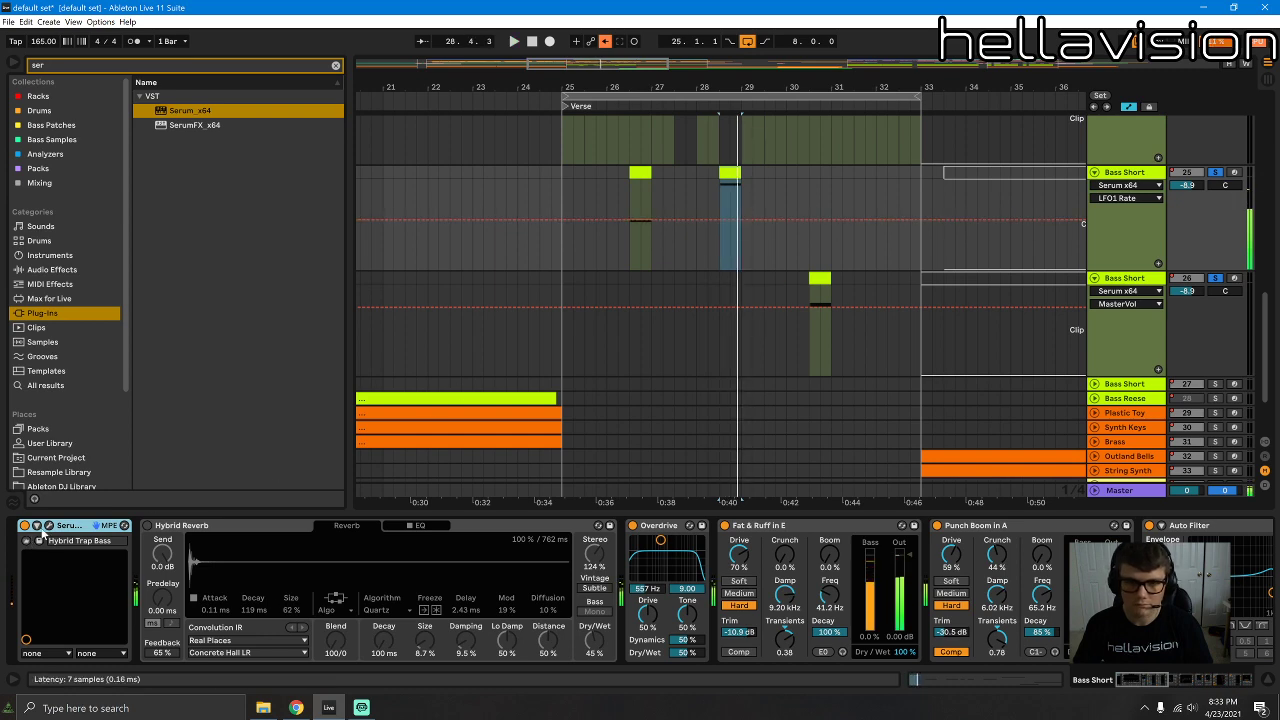
Step: Open track 25's Serum, add LFO1 Rate to its configured parameters, and set the rate to 1/4
click(48, 526)
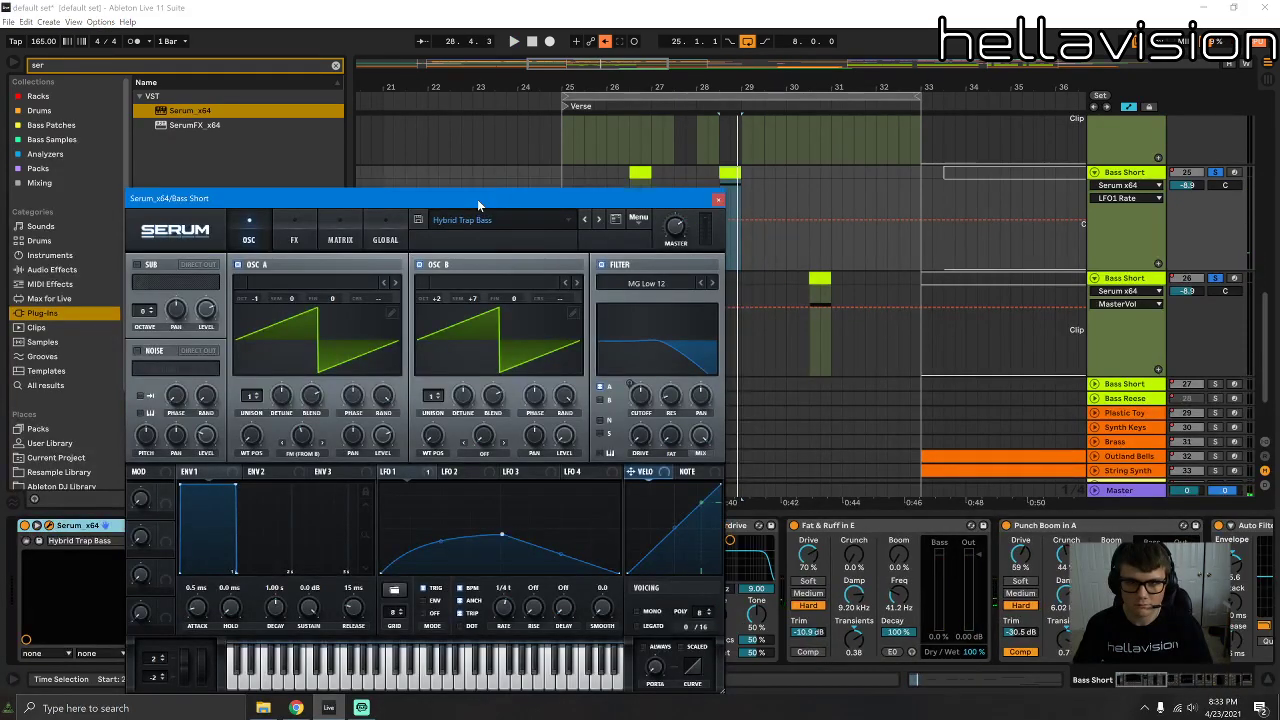
drag(477, 199, 791, 124)
click(166, 526)
click(820, 533)
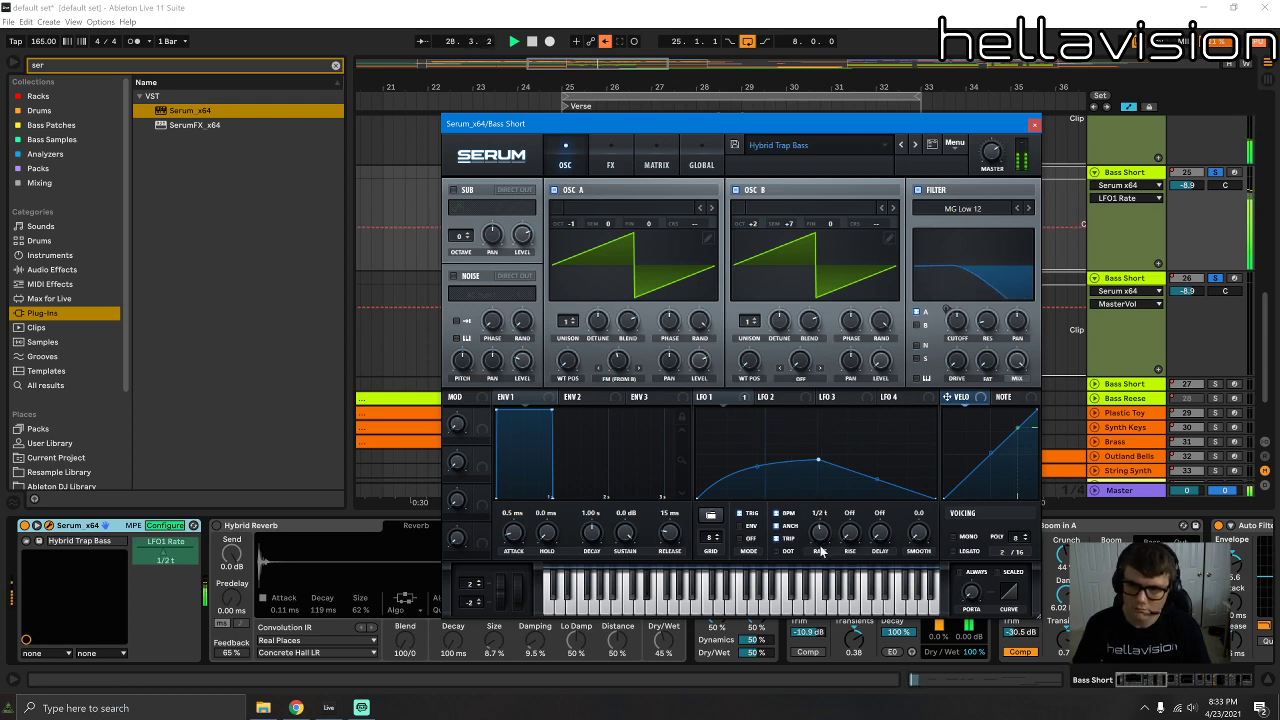
drag(826, 542, 826, 535)
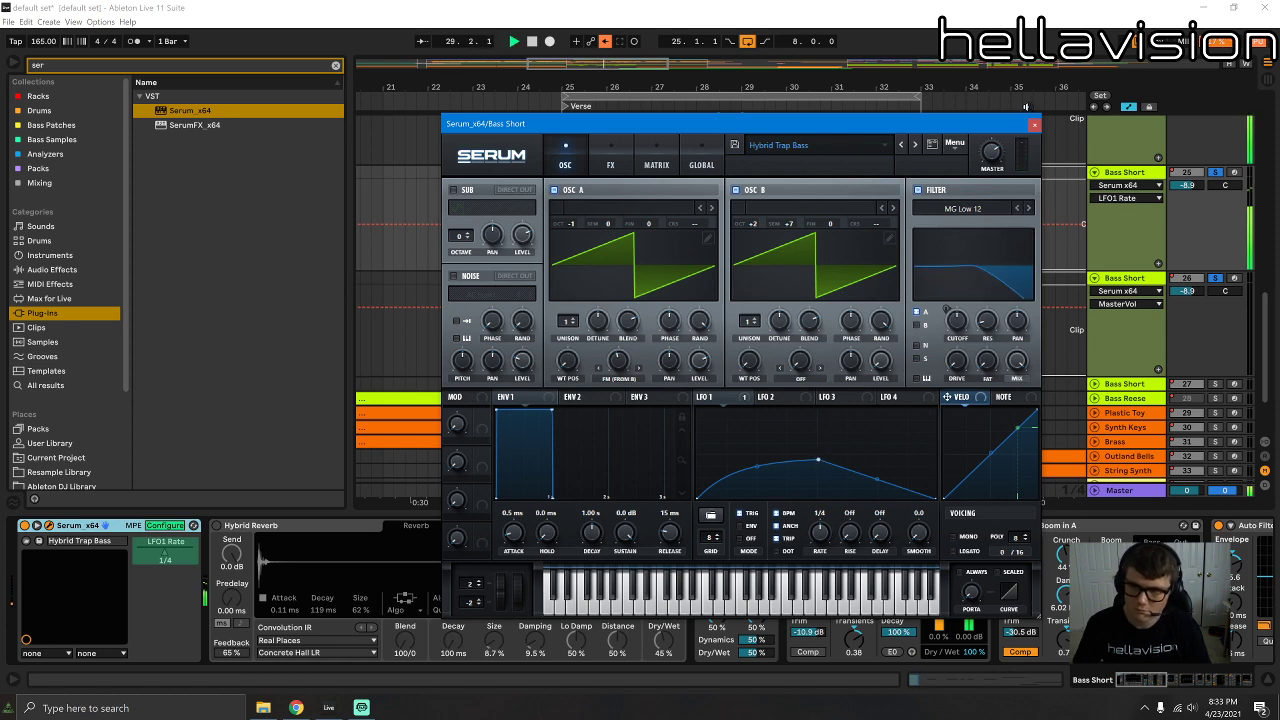
click(1034, 124)
Step: Play the verse and set LFO1's rate to 1/4 triplet in track 25's Serum
key(space)
double_click(722, 172)
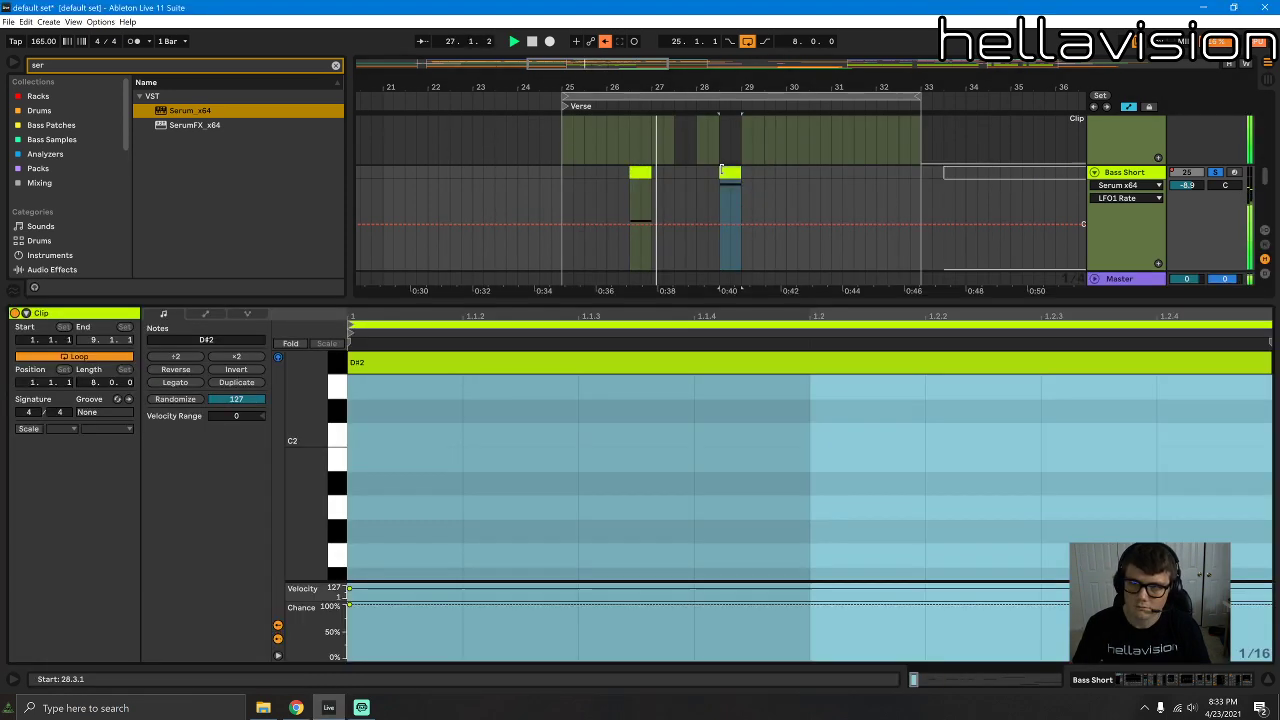
click(1162, 681)
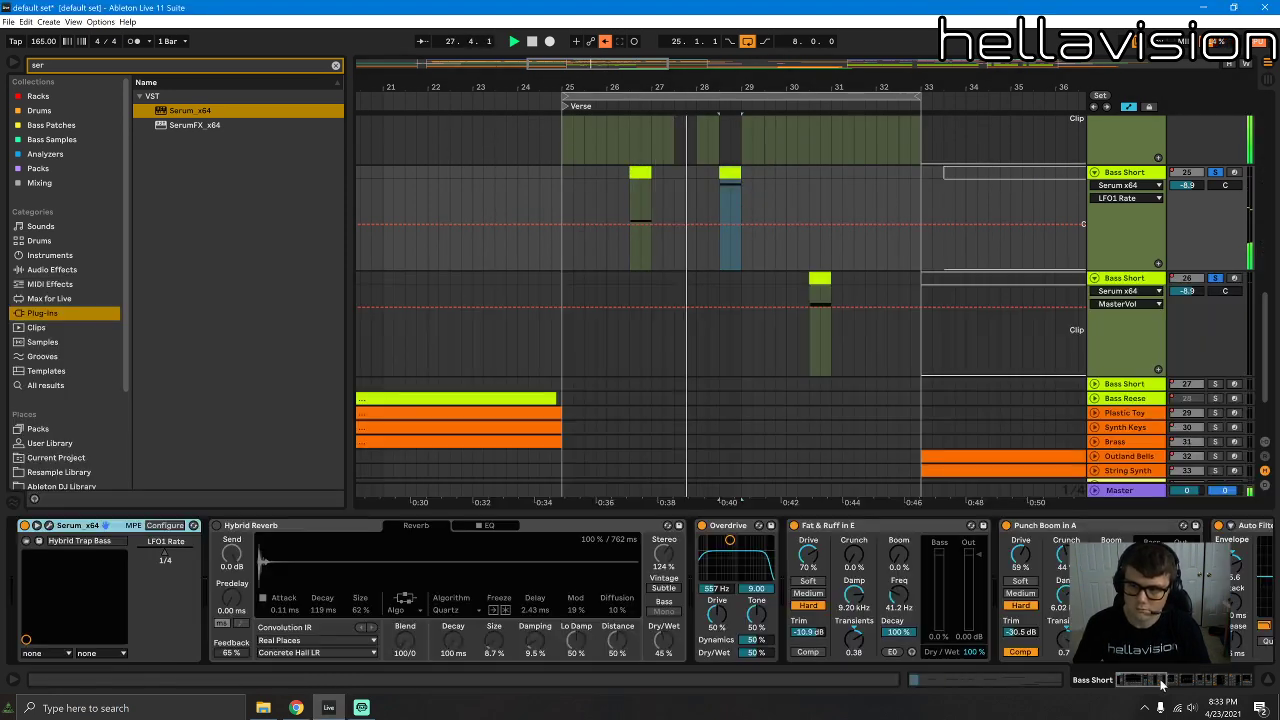
click(49, 526)
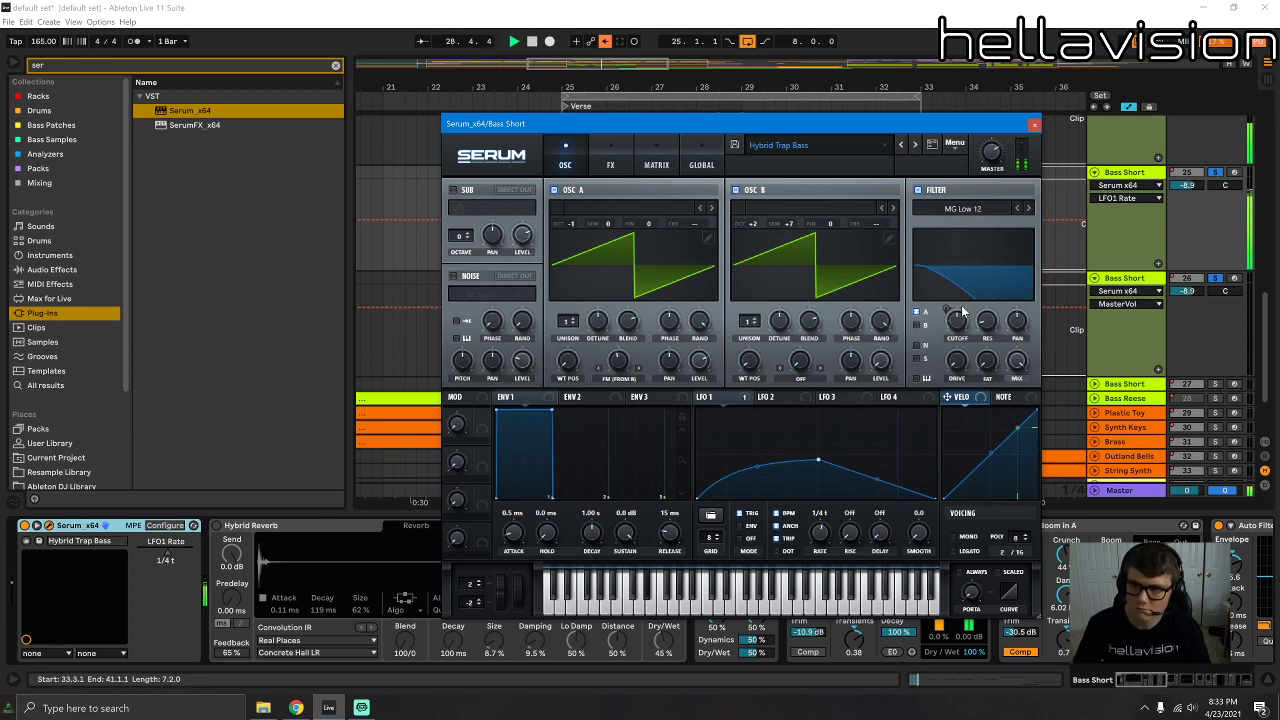
click(1034, 124)
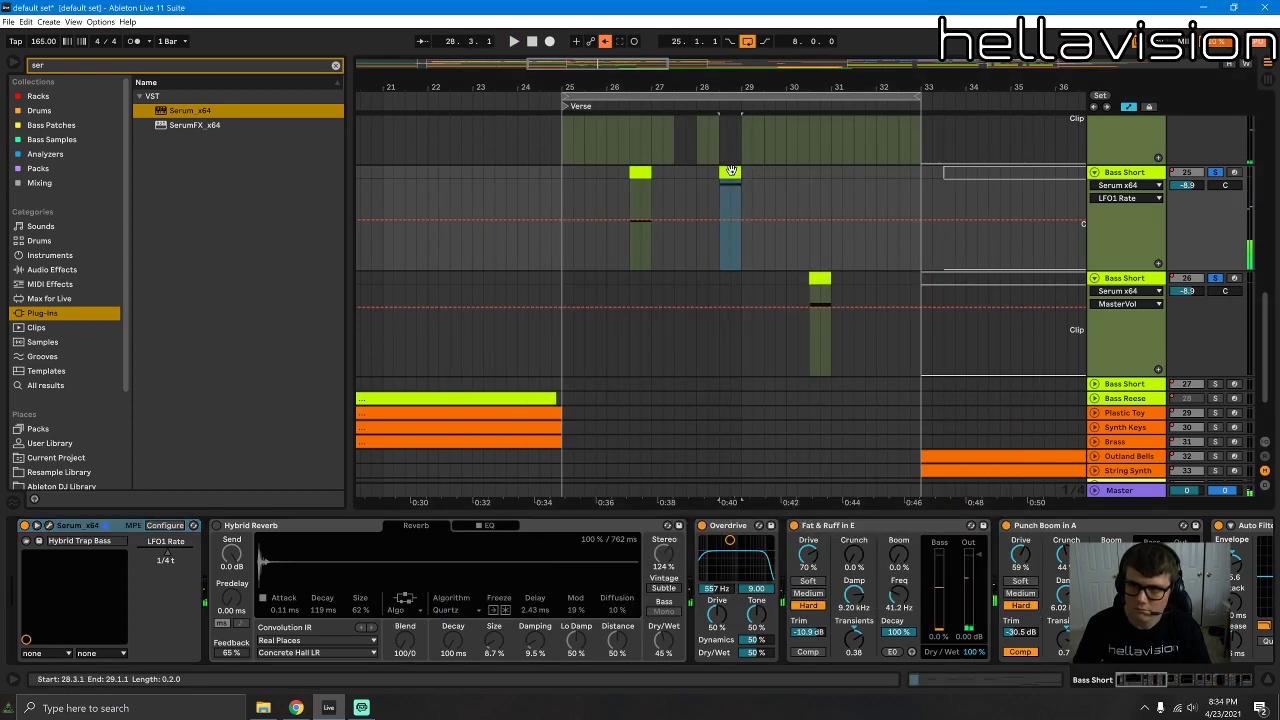
Step: Try all notes of track 25's clip at 28.3 an octave higher during playback
double_click(740, 235)
key(ctrl+a)
key(space)
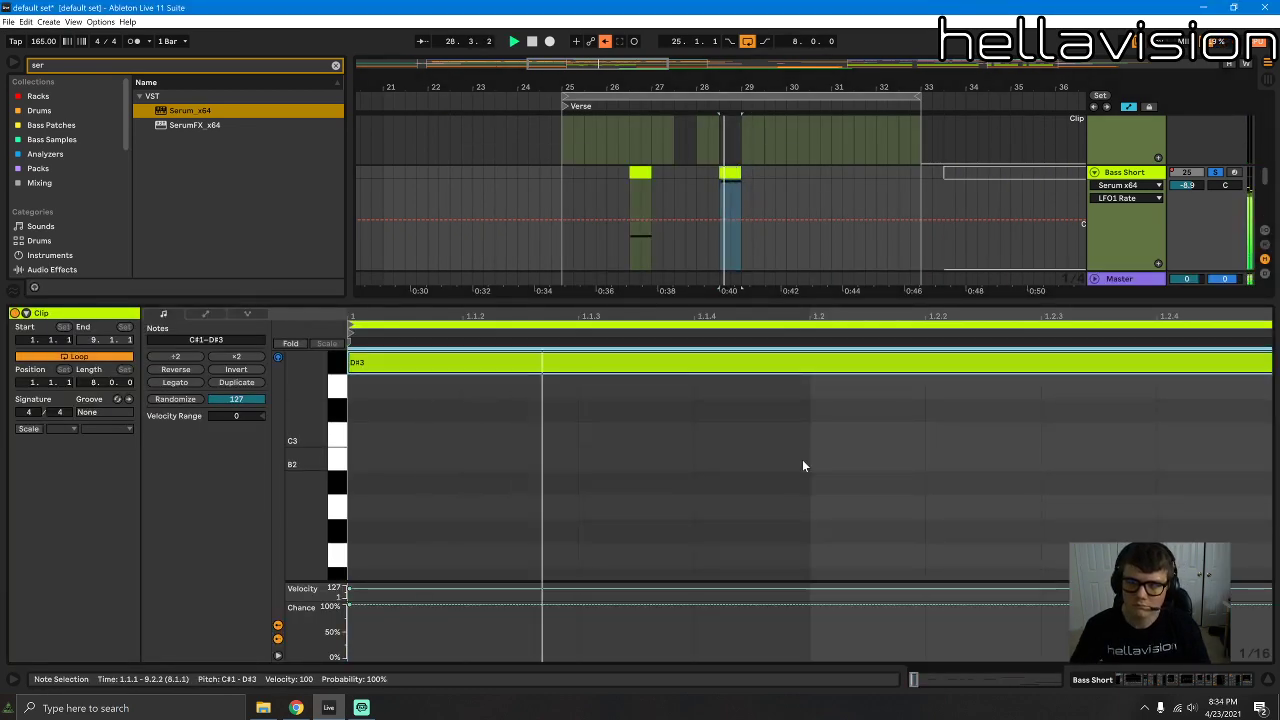
scroll(802, 466, down, 5)
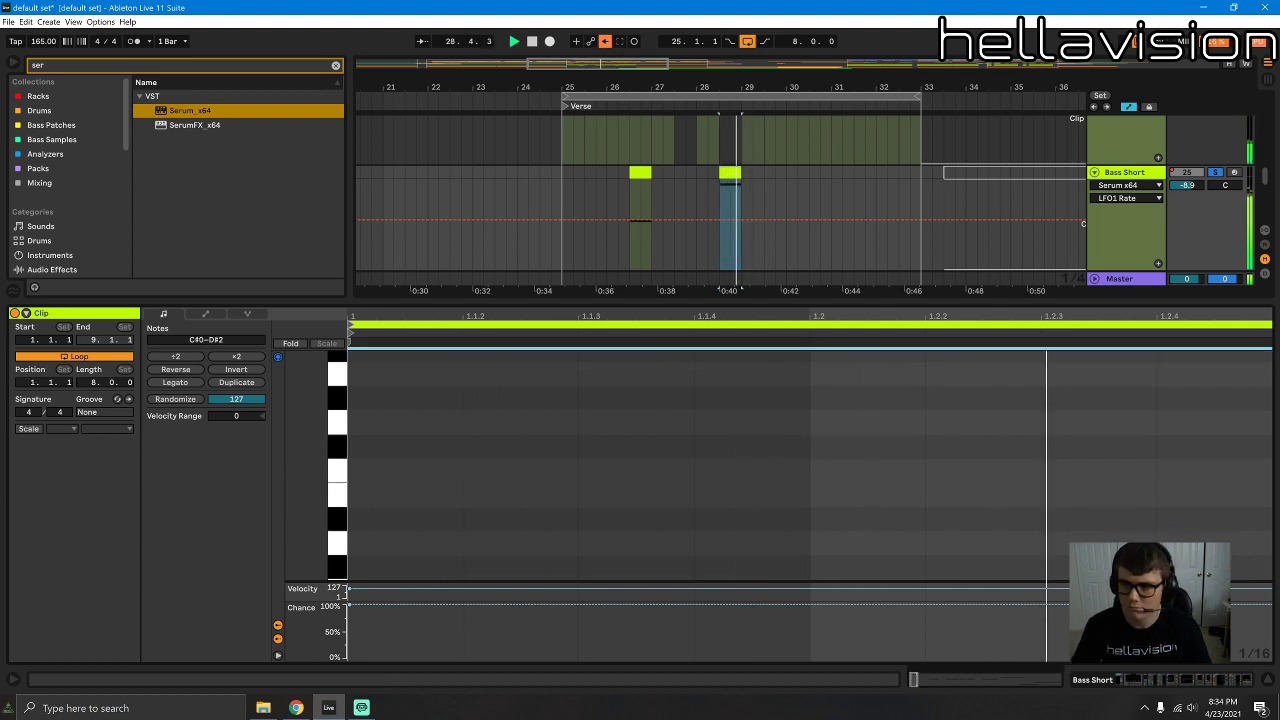
key(space)
Step: Duplicate Bass Short track 25, then delete the copy's clip at 26.3 and the original's clip at 28.3
click(1127, 681)
click(1135, 178)
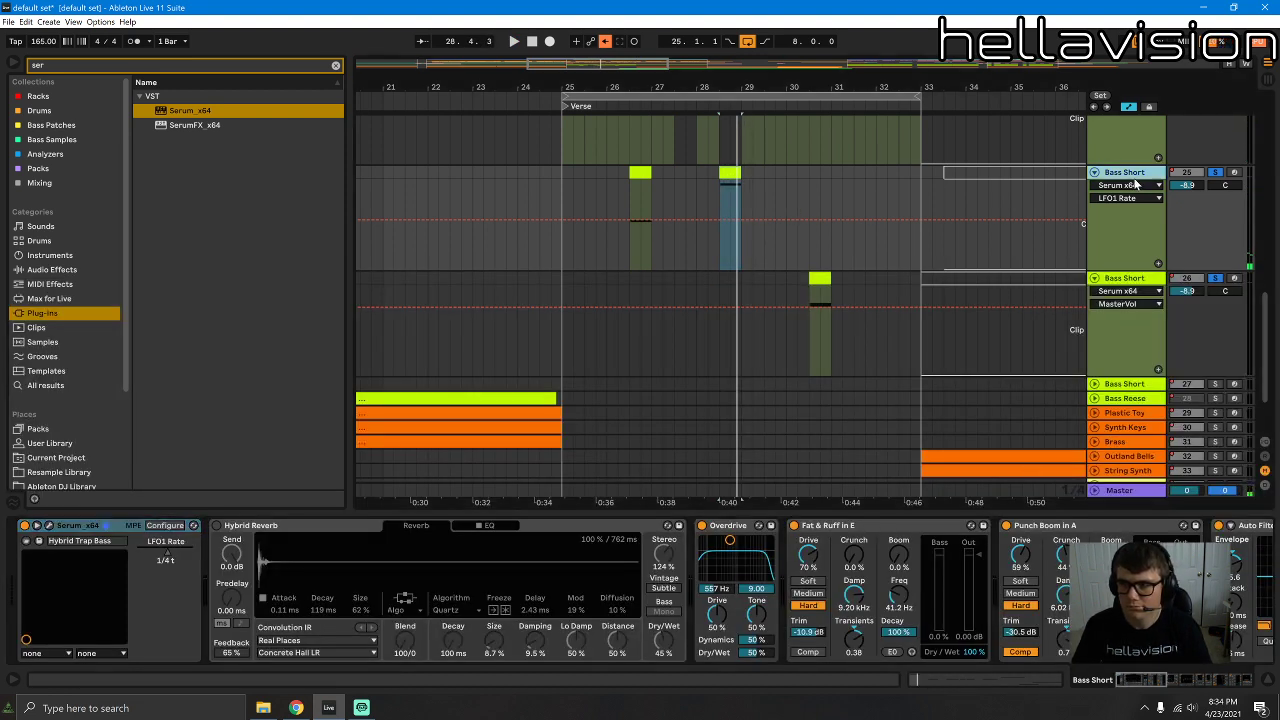
key(ctrl+d)
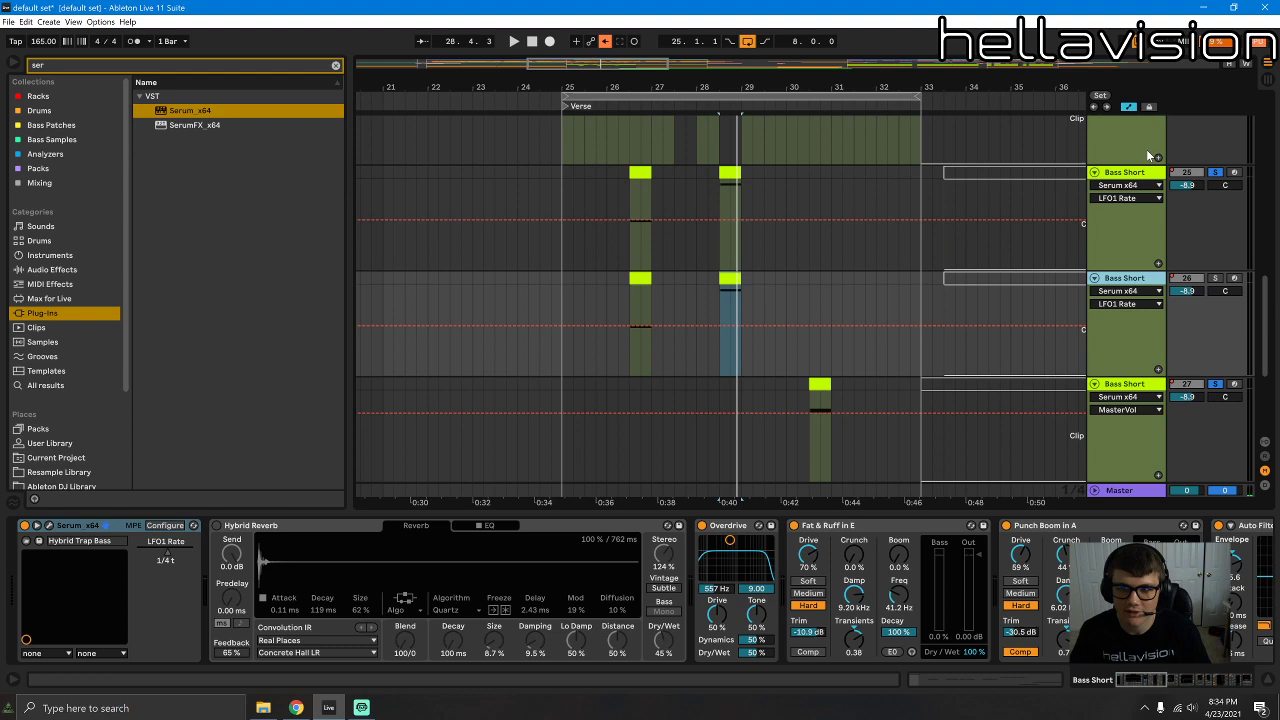
click(639, 280)
click(730, 173)
key(Delete)
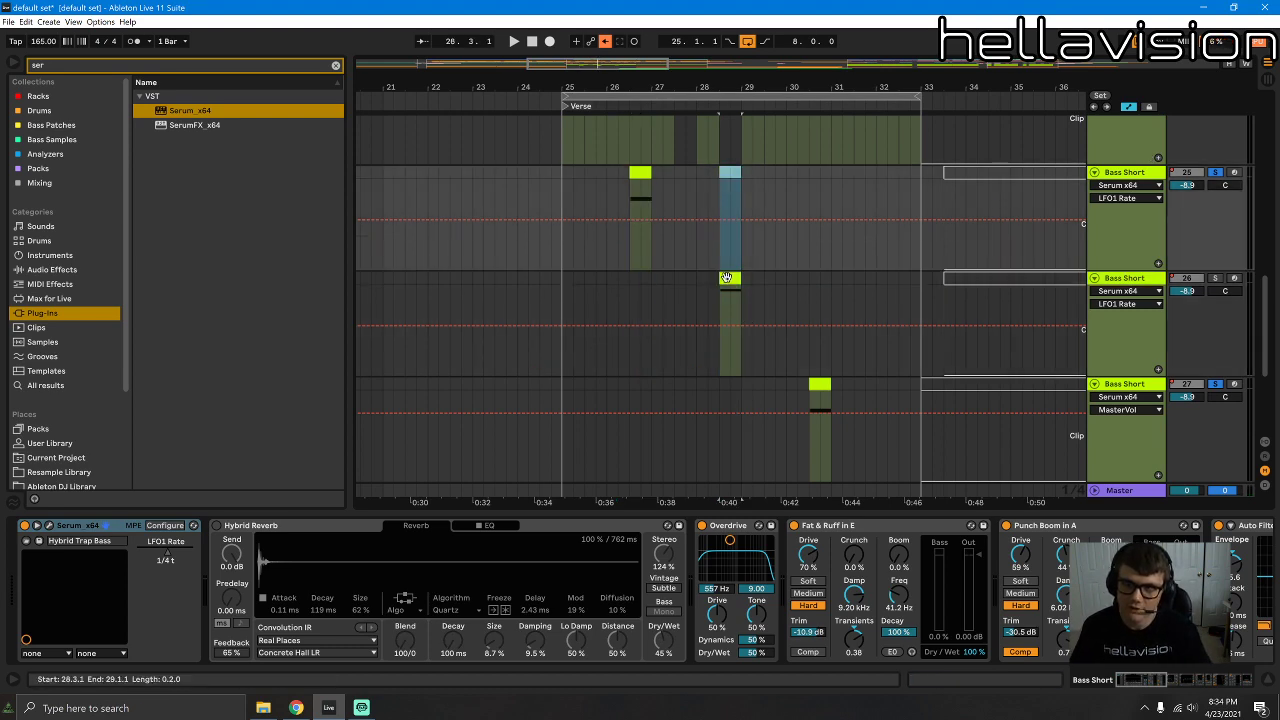
Step: Play the duplicated track 26's clip at 28.3, show its devices, and solo the track
double_click(730, 279)
key(space)
key(shift+Tab)
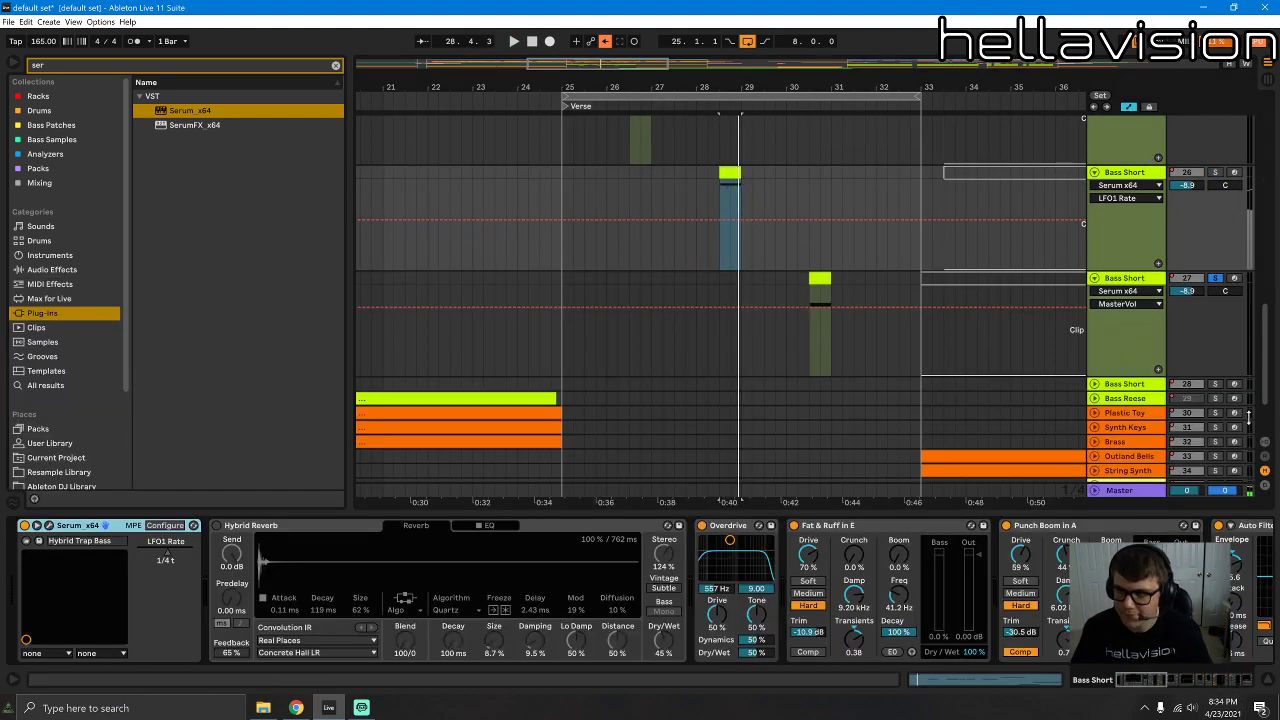
click(1215, 172)
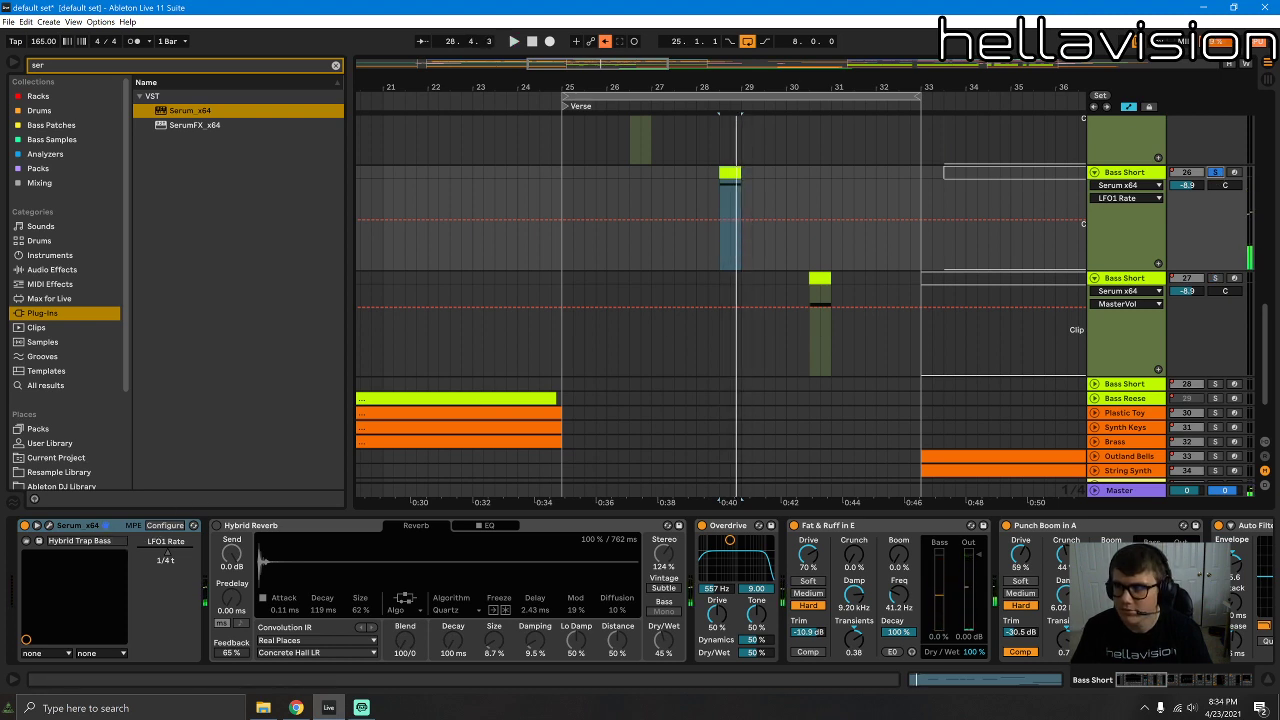
right_click(1218, 43)
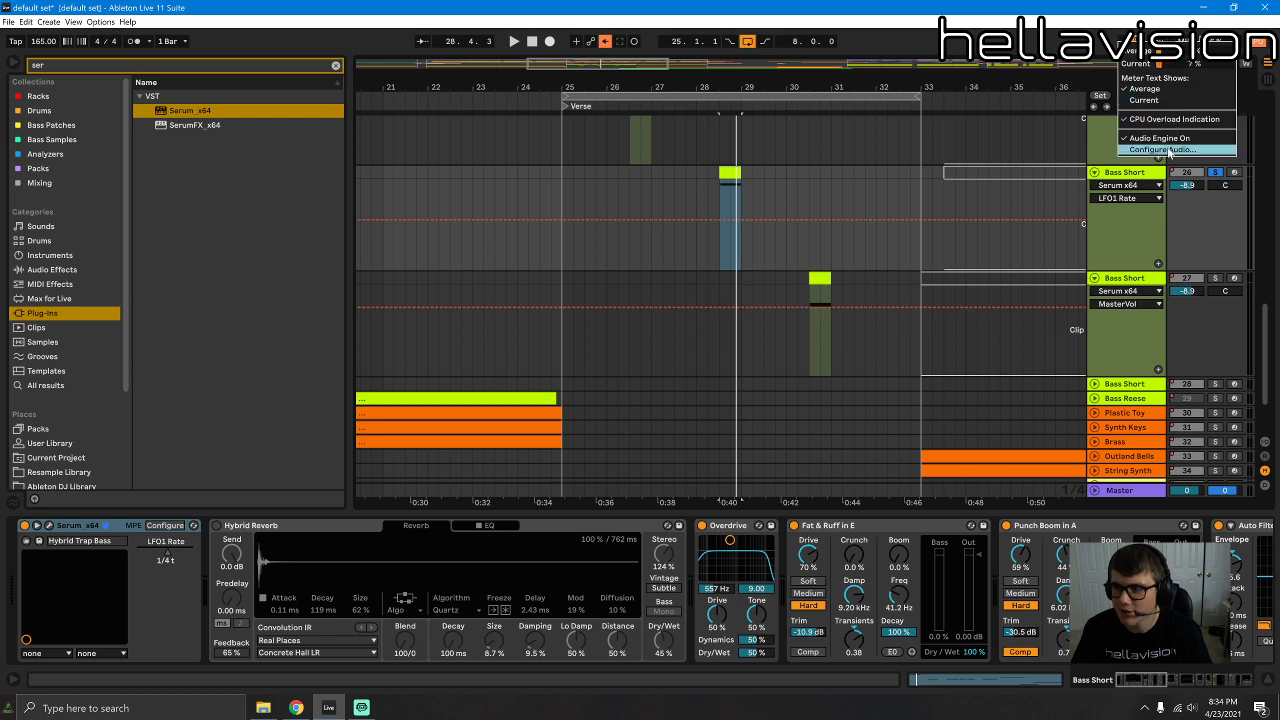
click(775, 241)
key(space)
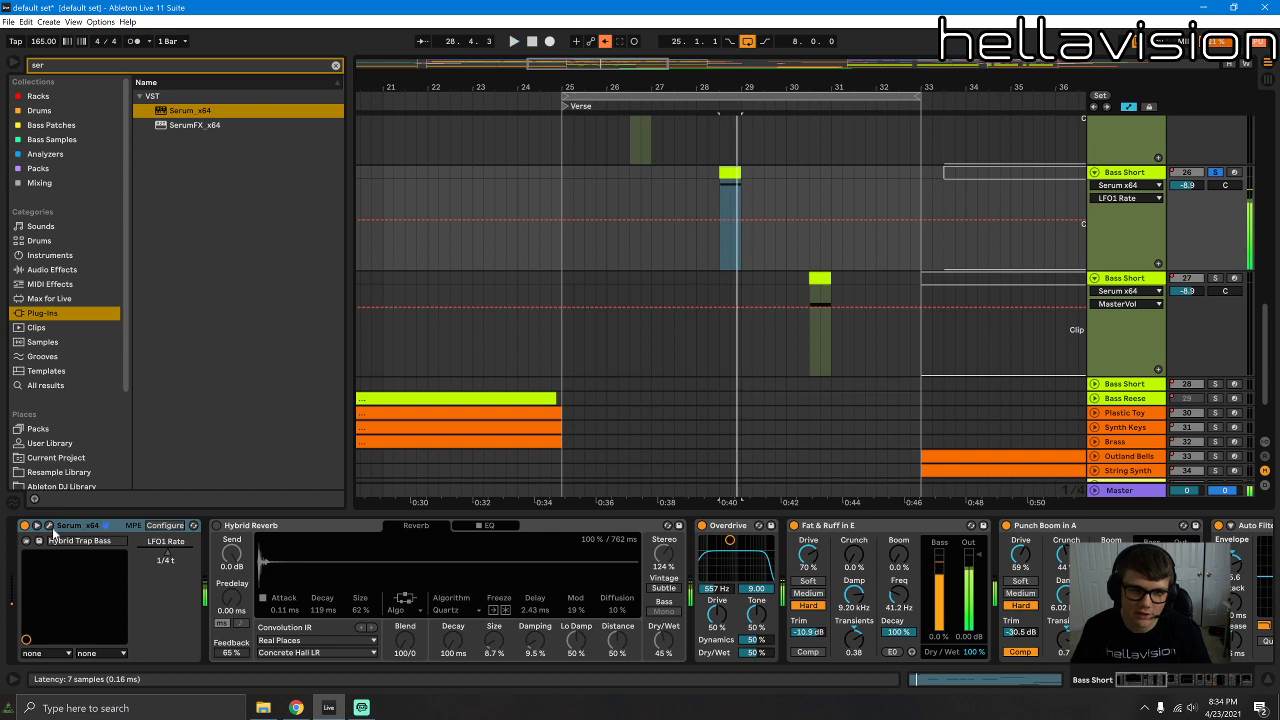
Step: Open track 26's Serum, raise the peak of the LFO1 curve, and lower the filter cutoff slightly
click(49, 526)
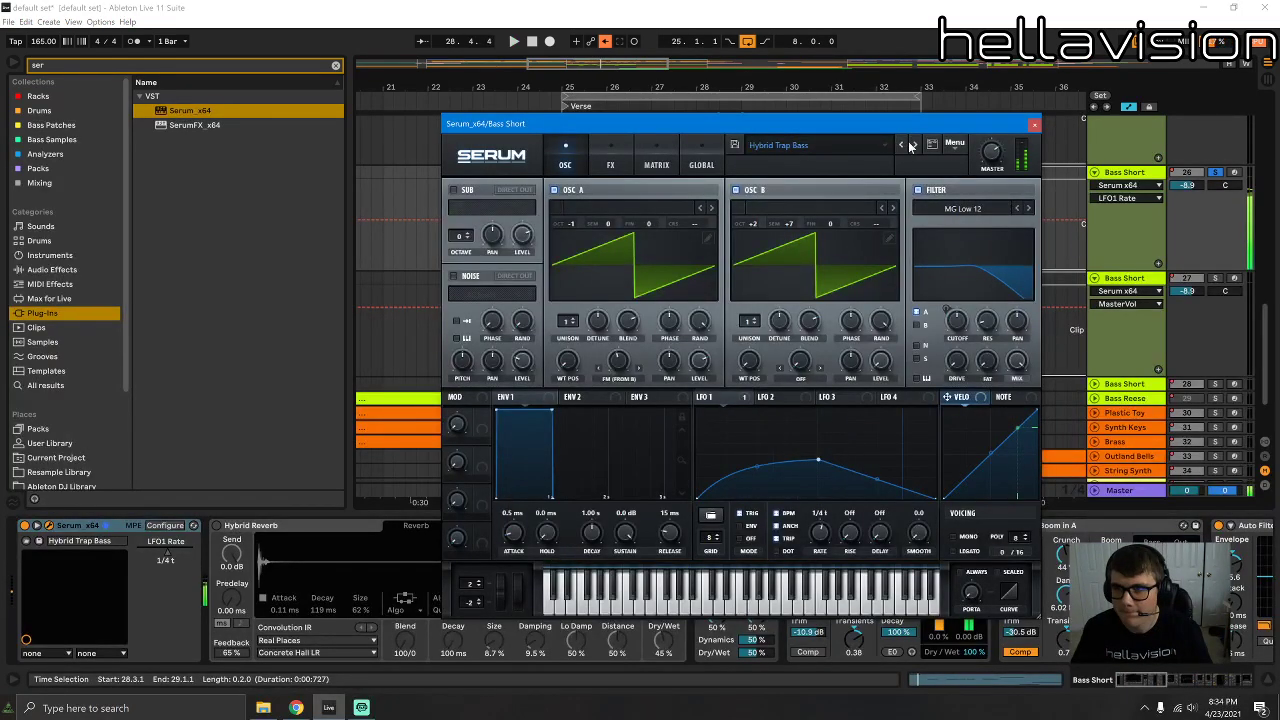
drag(816, 467, 814, 438)
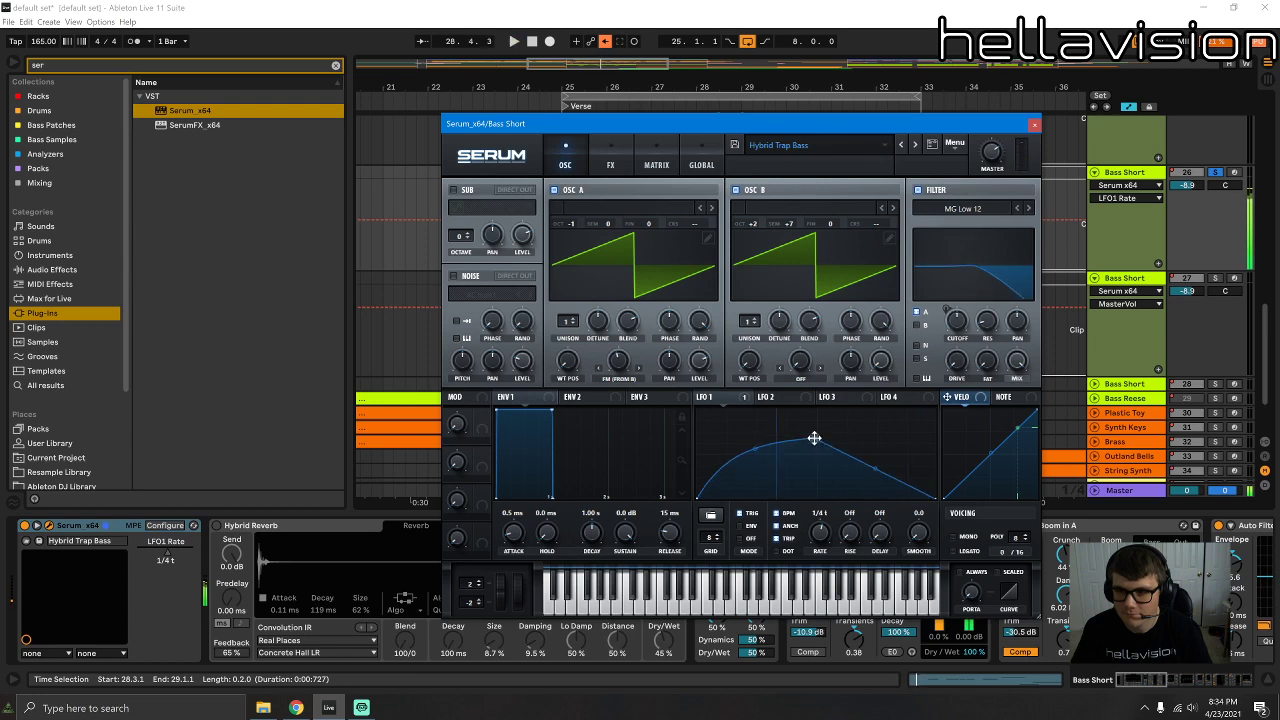
drag(818, 548, 827, 529)
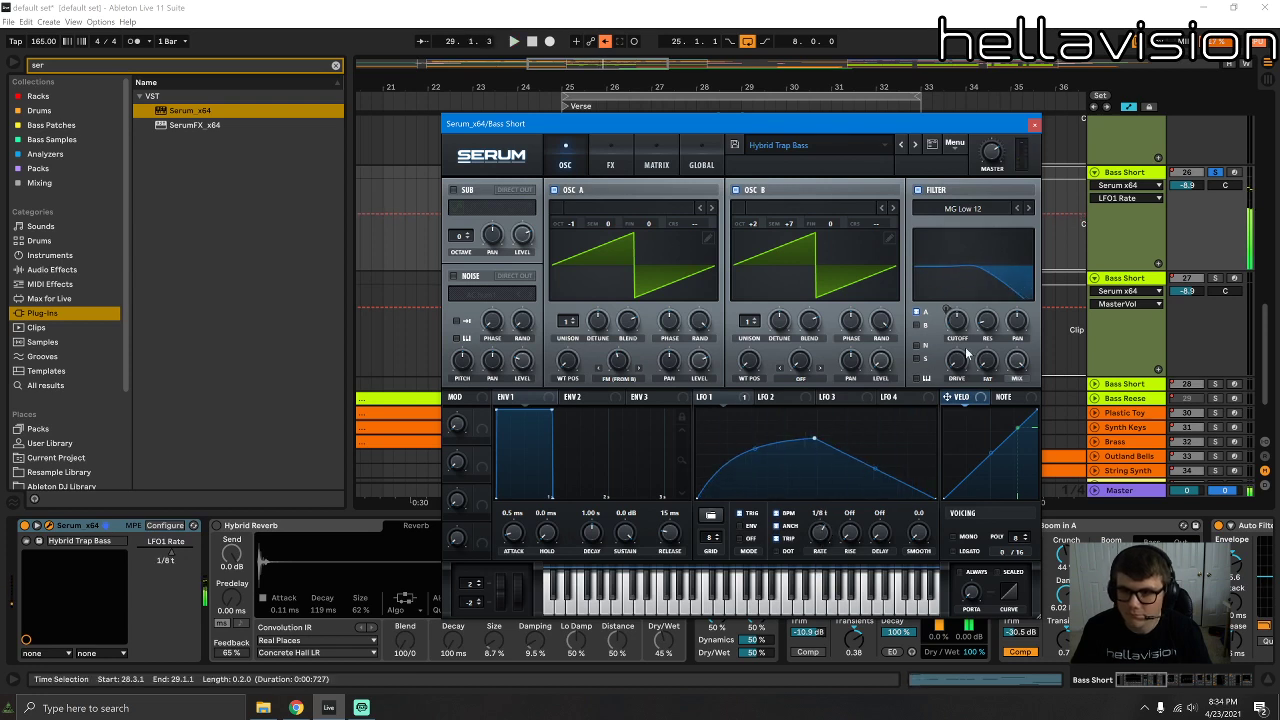
drag(958, 328, 960, 346)
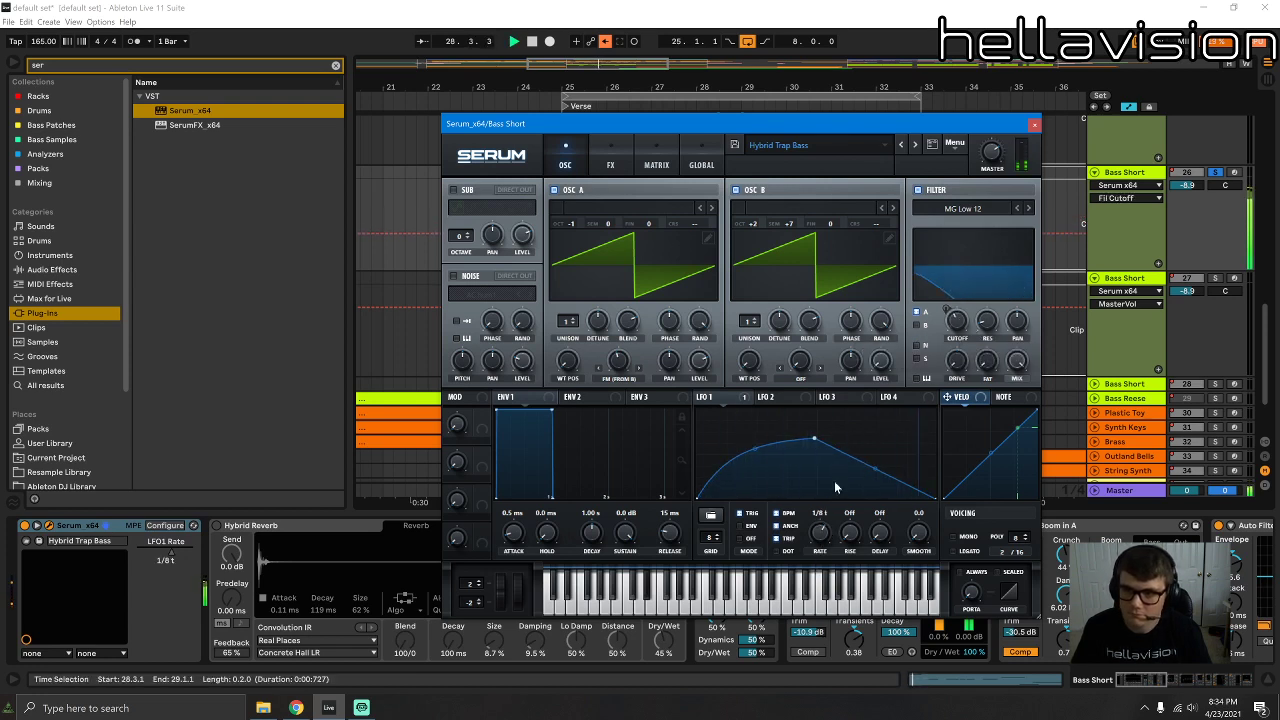
Step: Set LFO1's rate to 1/2 triplet and raise the peak of its curve further
click(820, 535)
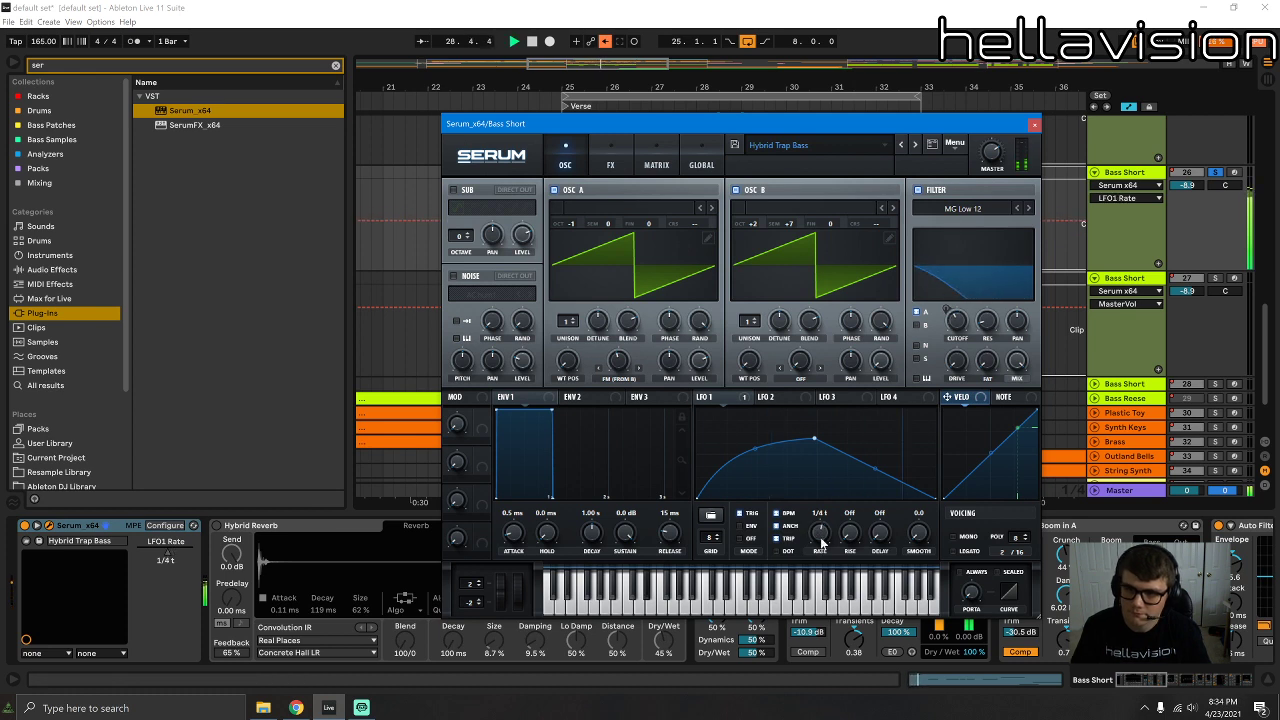
drag(822, 543, 822, 537)
drag(812, 442, 820, 421)
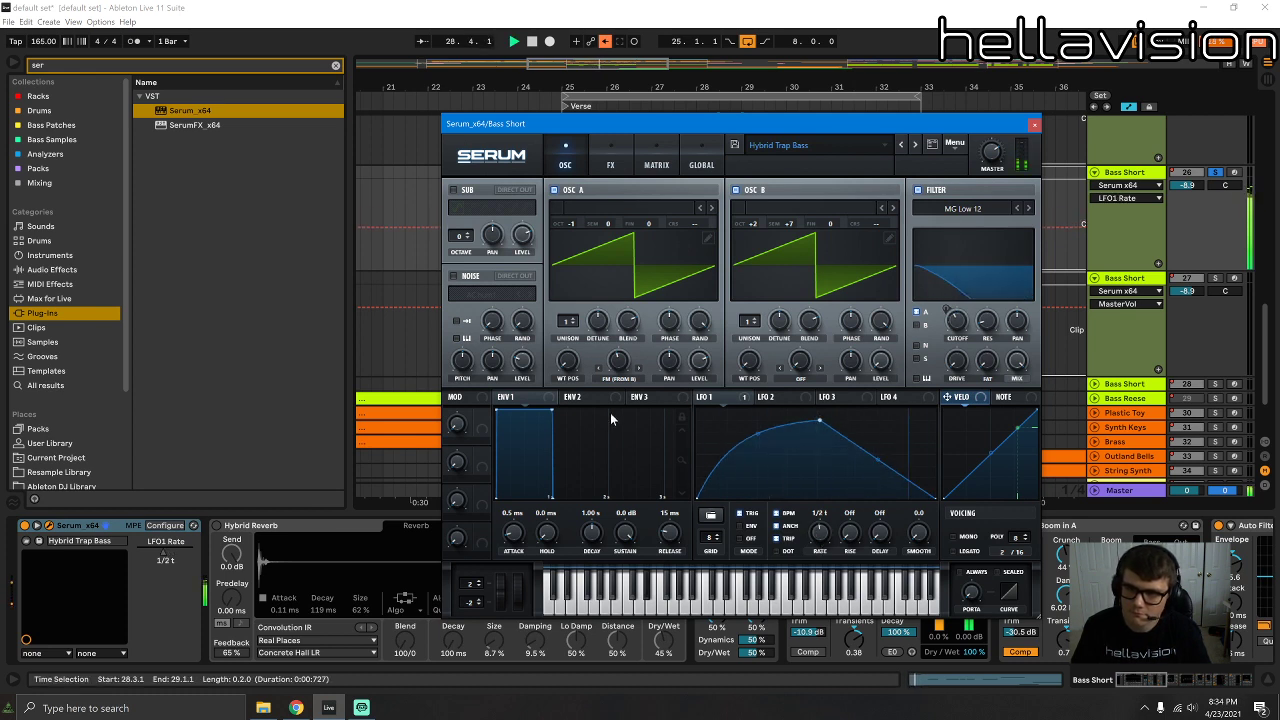
Step: Adjust oscillator A's FM (From B) amount and set LFO1's rate to a straight 1/2
click(619, 364)
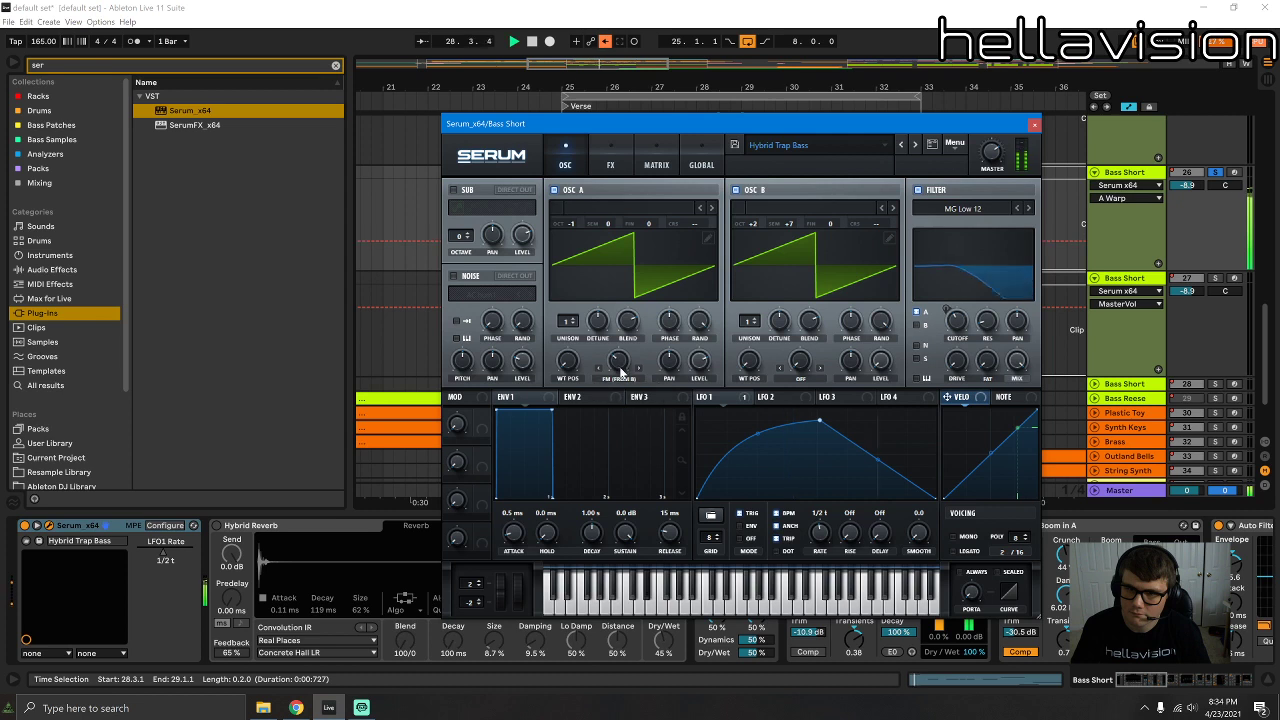
drag(621, 370, 625, 364)
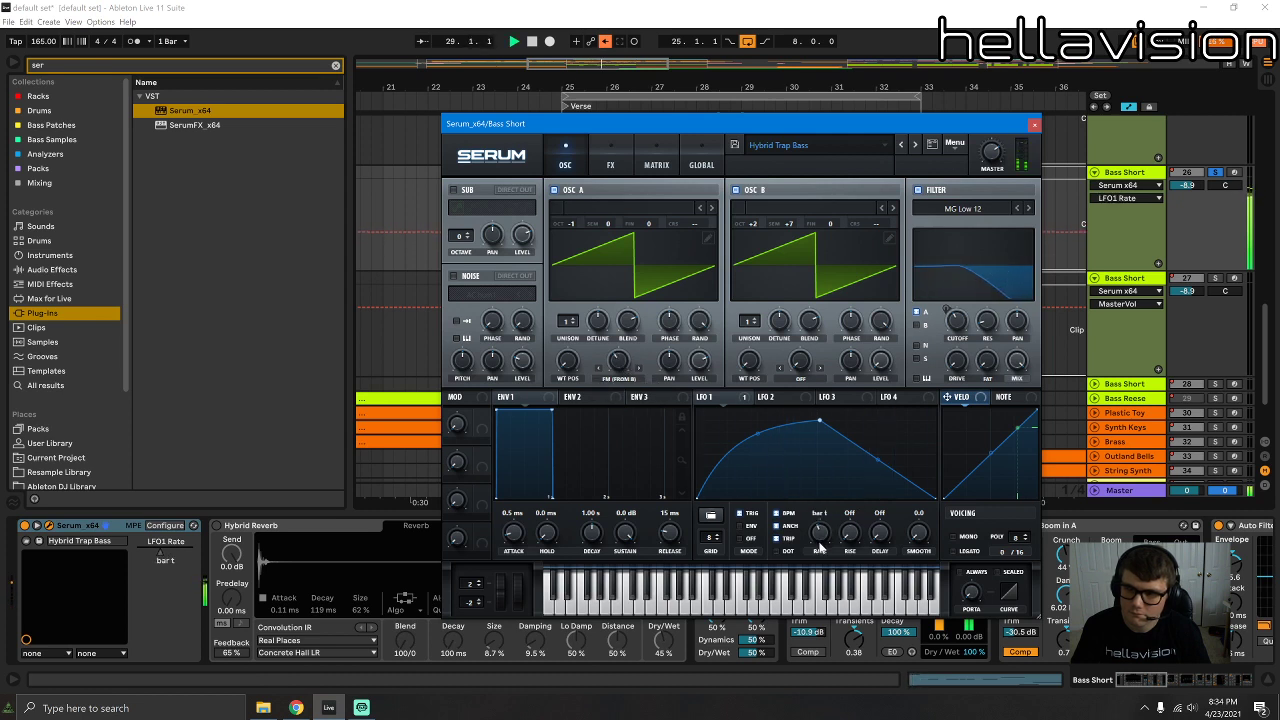
click(1034, 125)
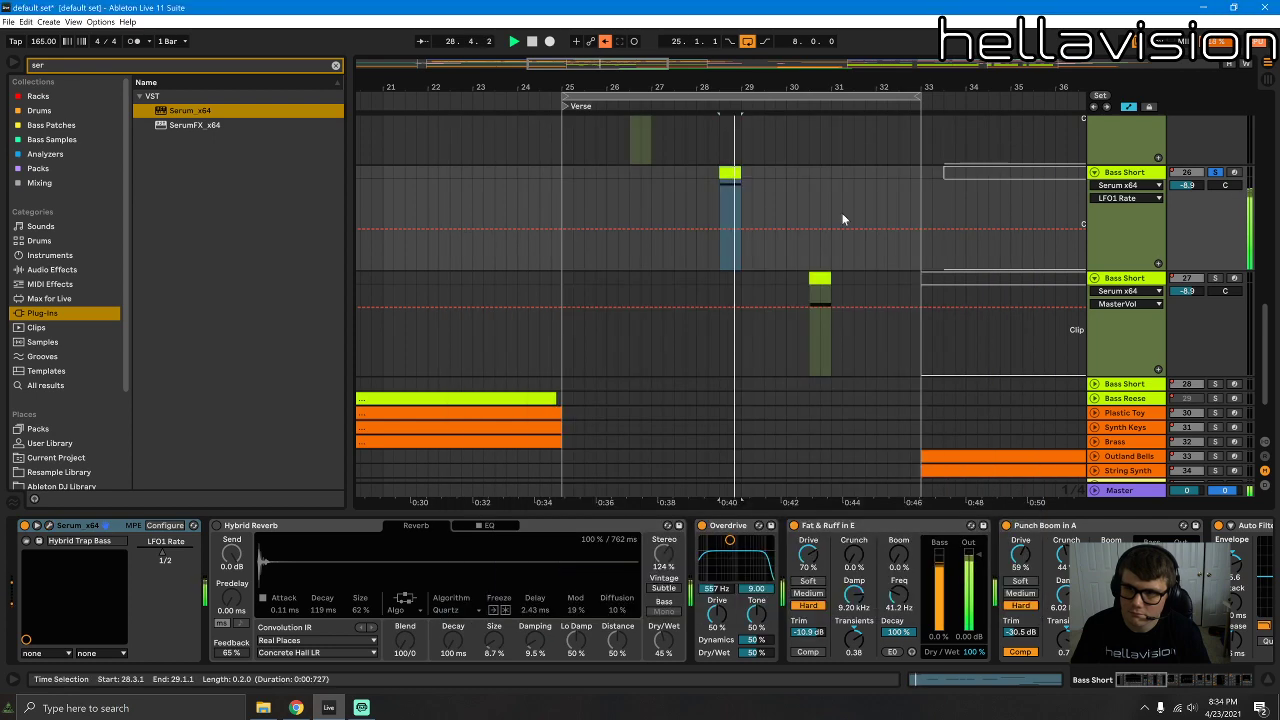
Step: Unsolo track 26 and play the full mix from 28.1 to hear the new layer in context
click(1217, 173)
key(space)
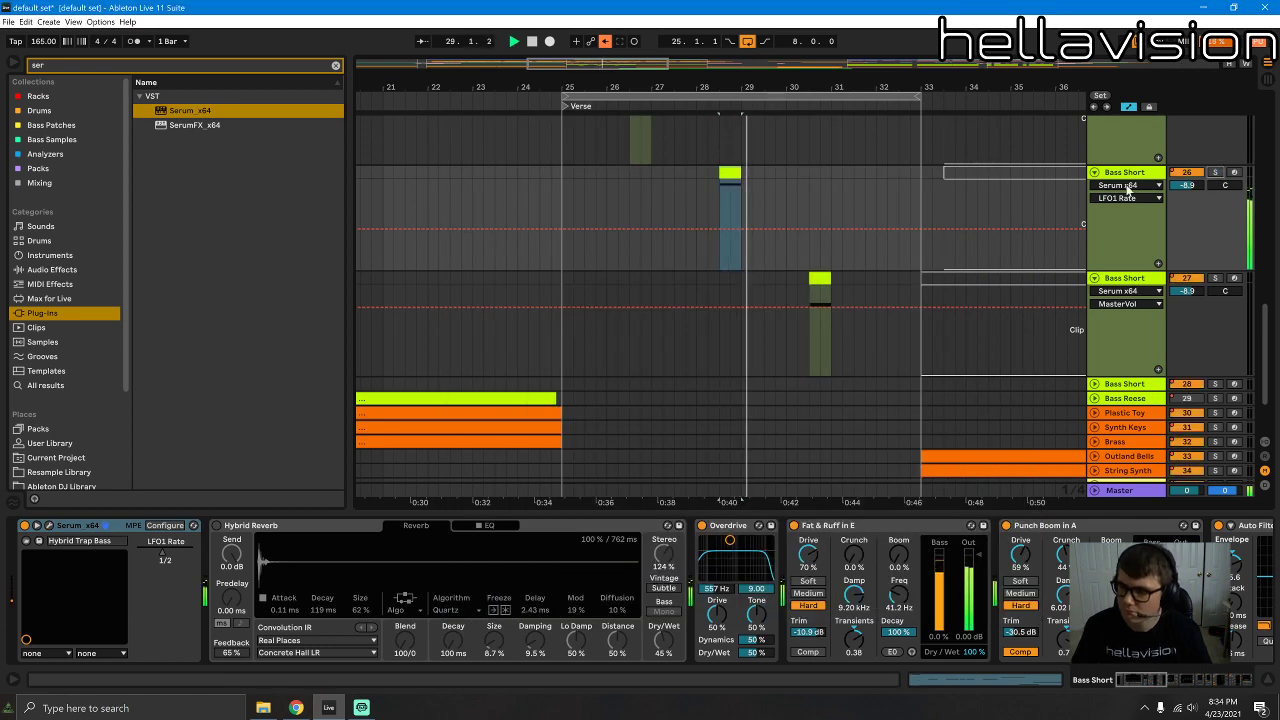
click(697, 176)
scroll(612, 217, up, 3)
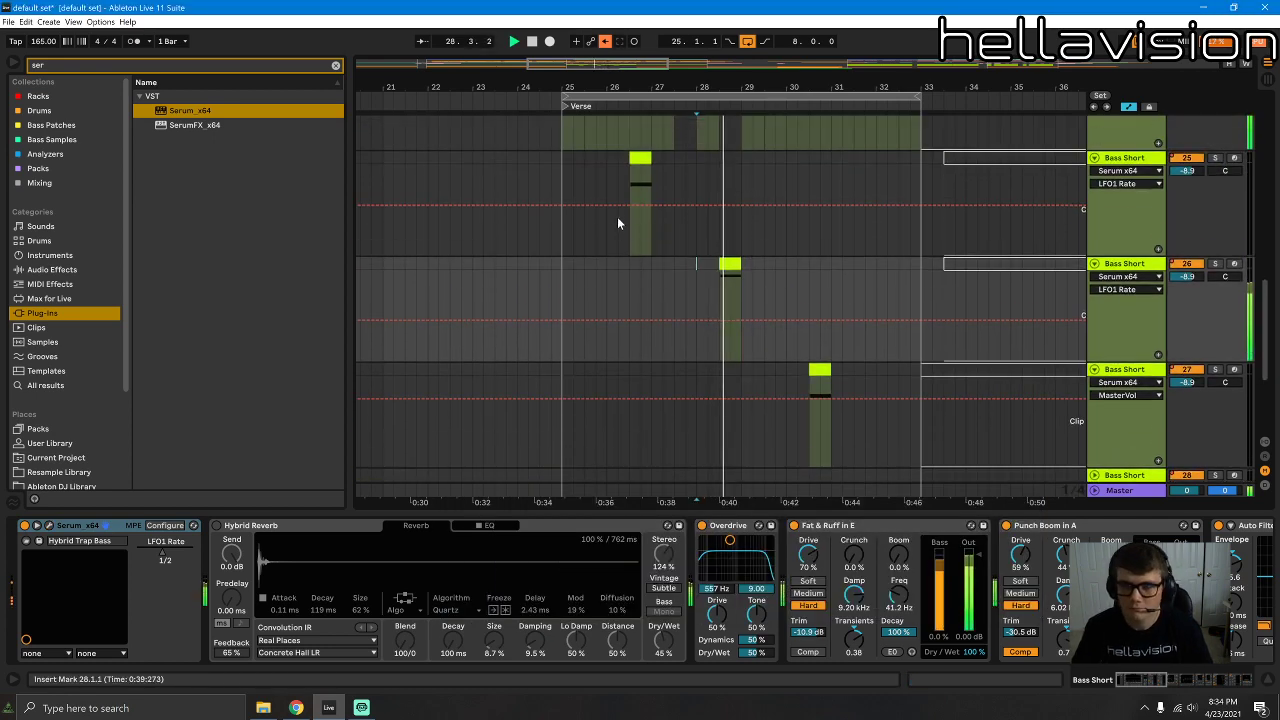
key(space)
Step: Replay the clip at 28.3 and reshape LFO1 in track 26's Serum into a concave rise with a later peak
double_click(731, 264)
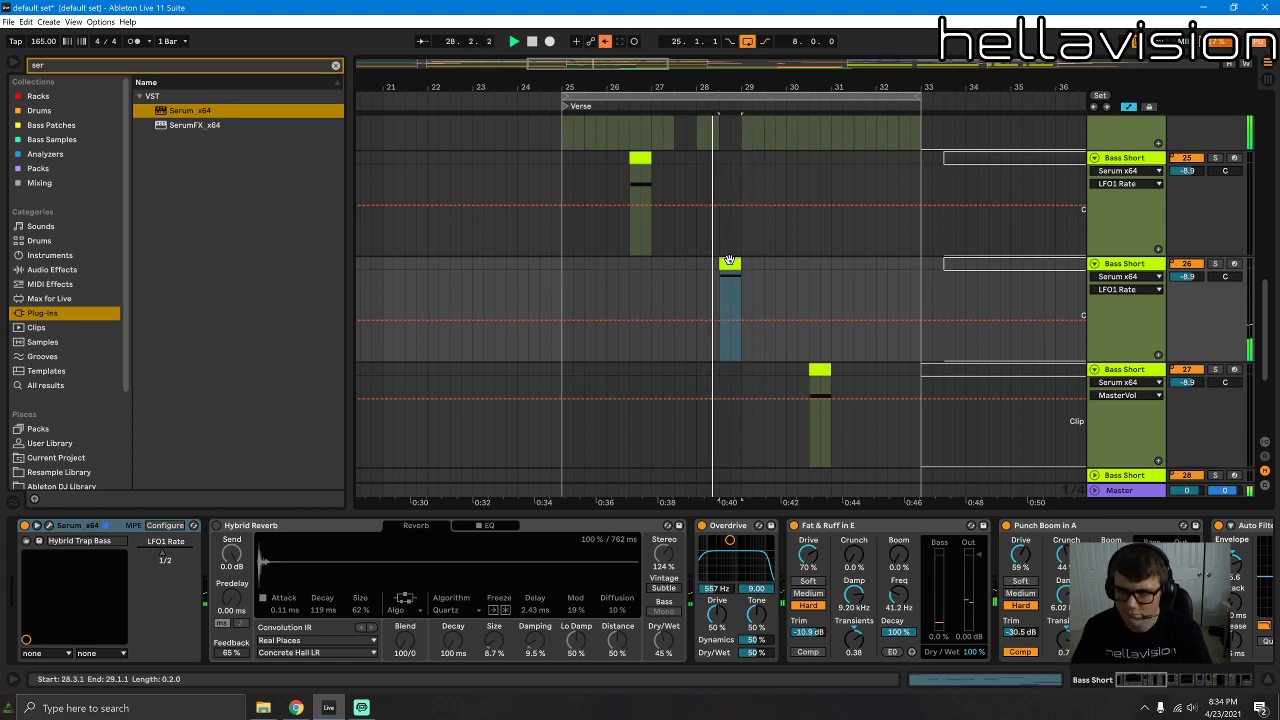
key(space)
key(space)
key(shift+Tab)
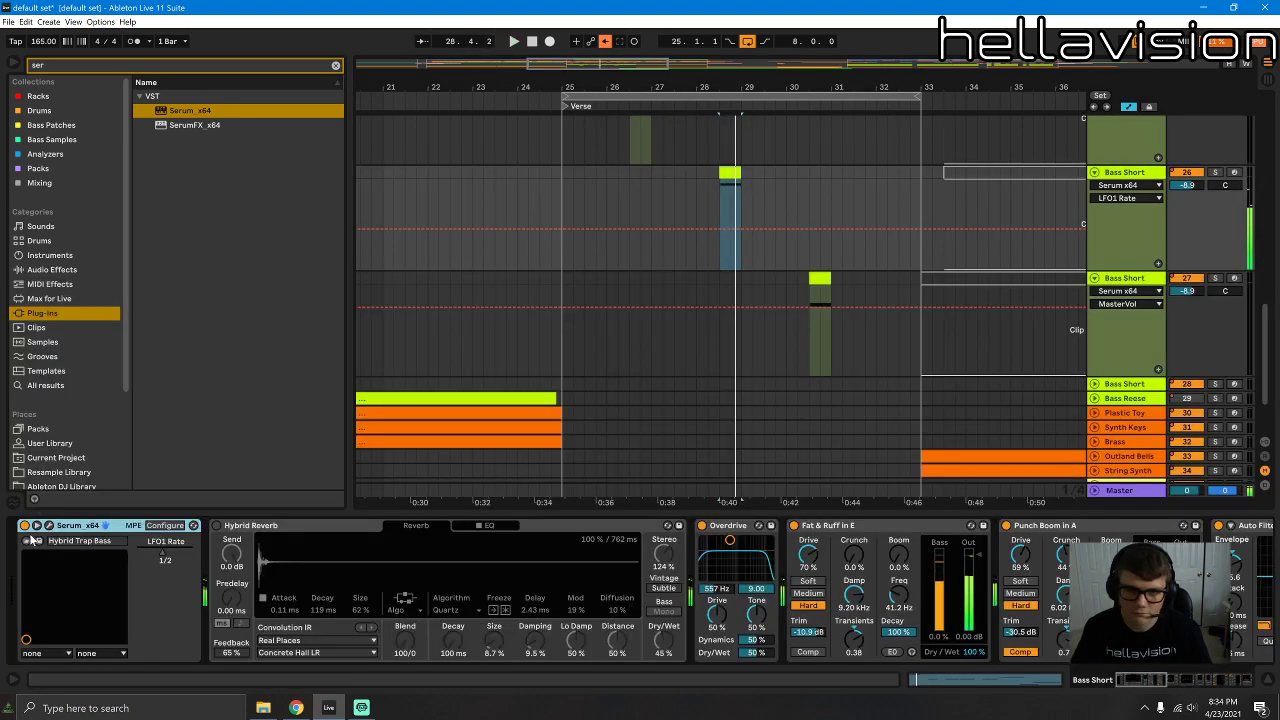
click(30, 540)
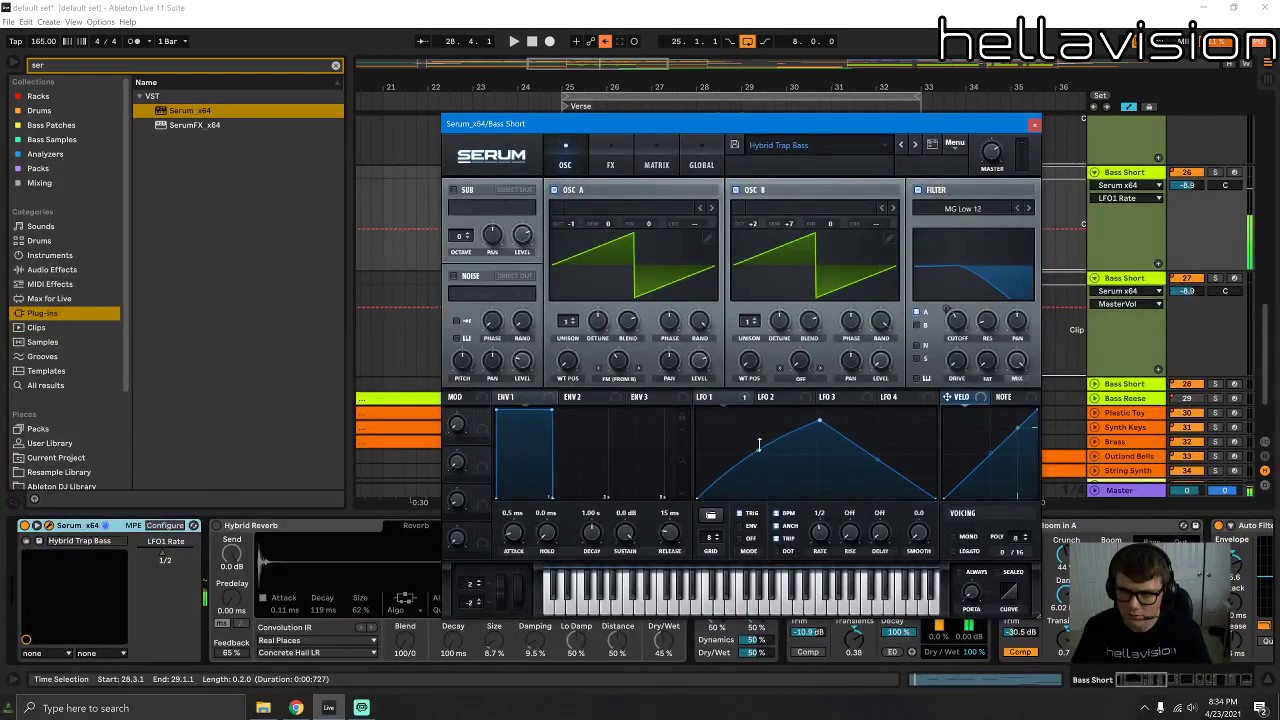
key(space)
drag(840, 427, 877, 422)
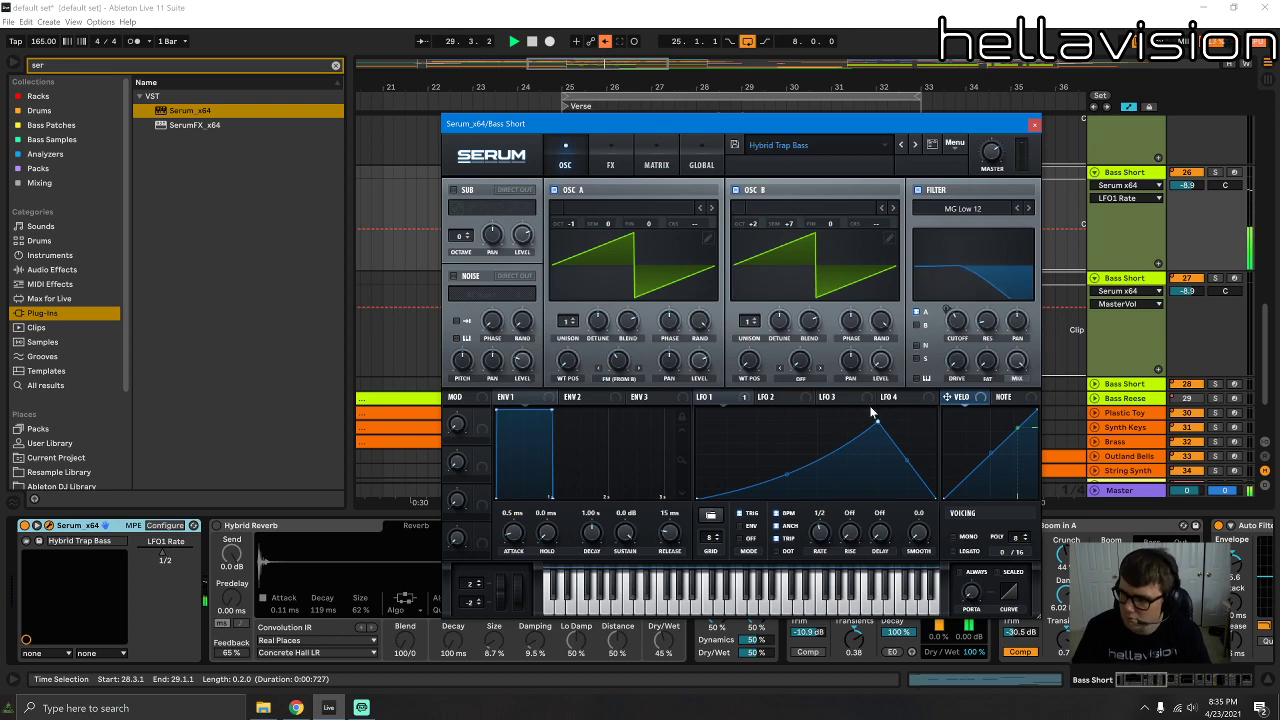
click(1037, 125)
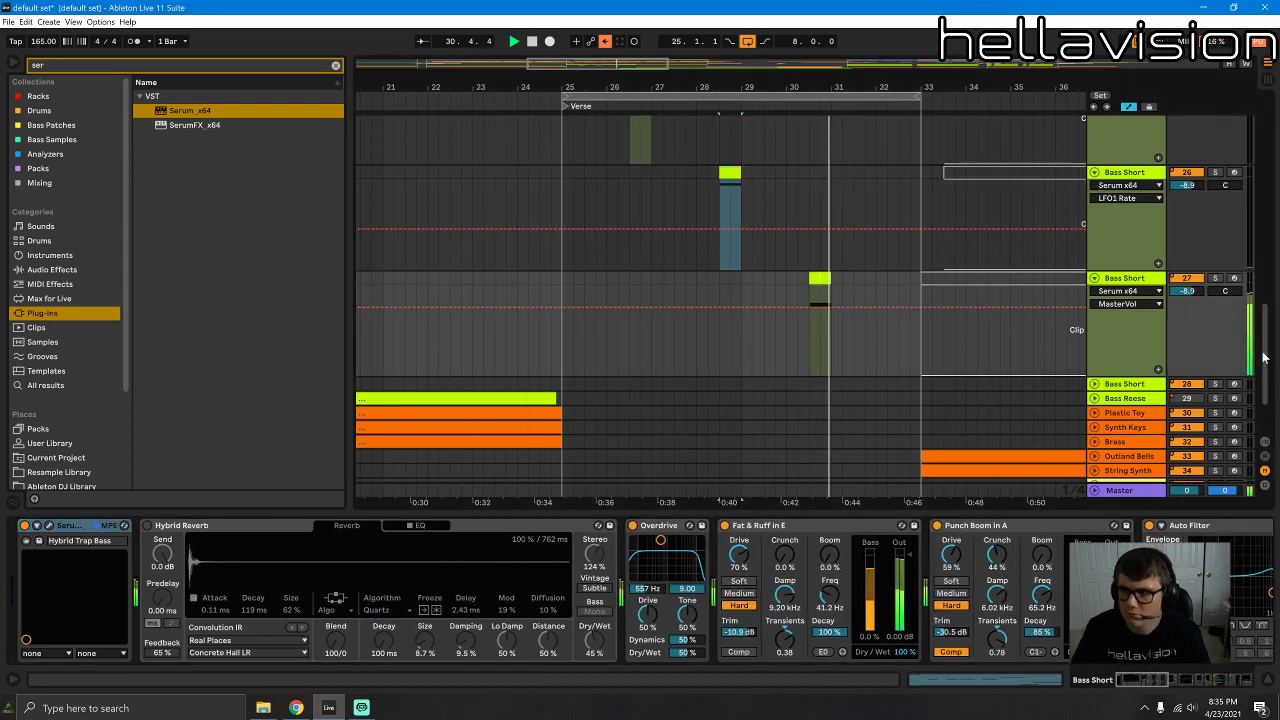
Step: Solo the Impacts 3 track, play its clips from 24.4.1 to 25.4.1, and delete them
drag(1266, 357, 1265, 279)
scroll(1212, 337, down, 3)
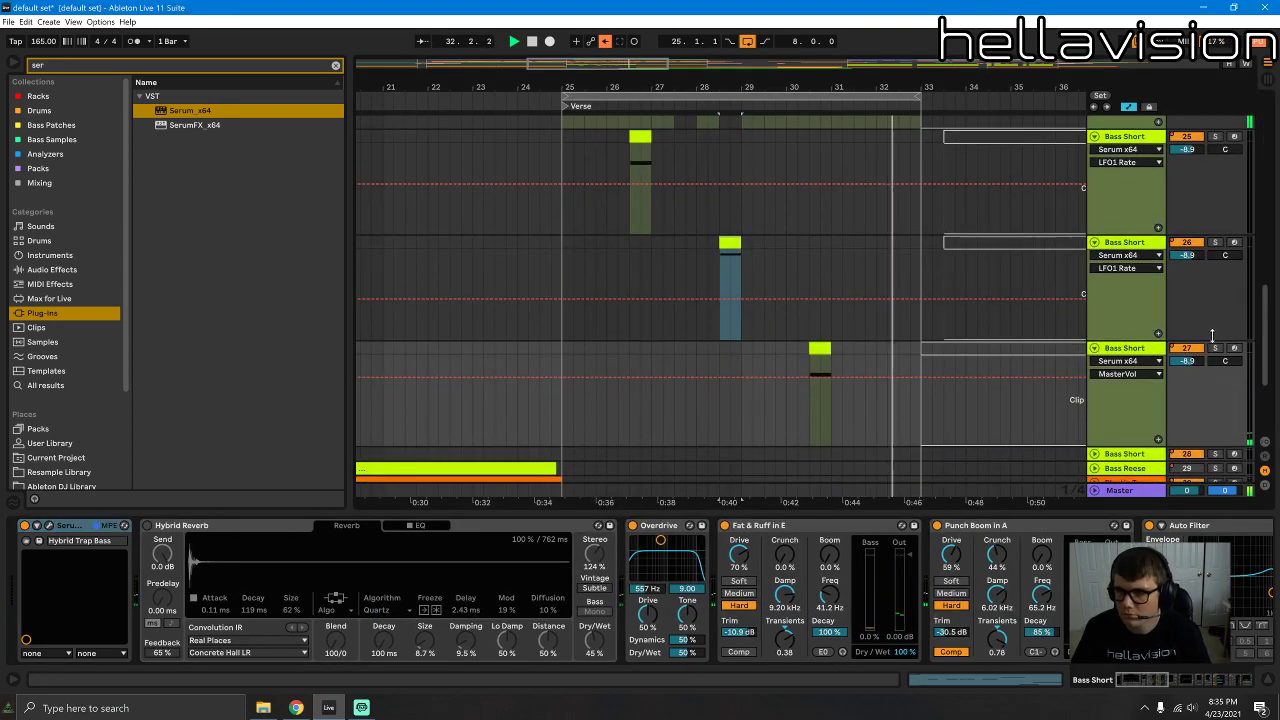
scroll(900, 360, up, 15)
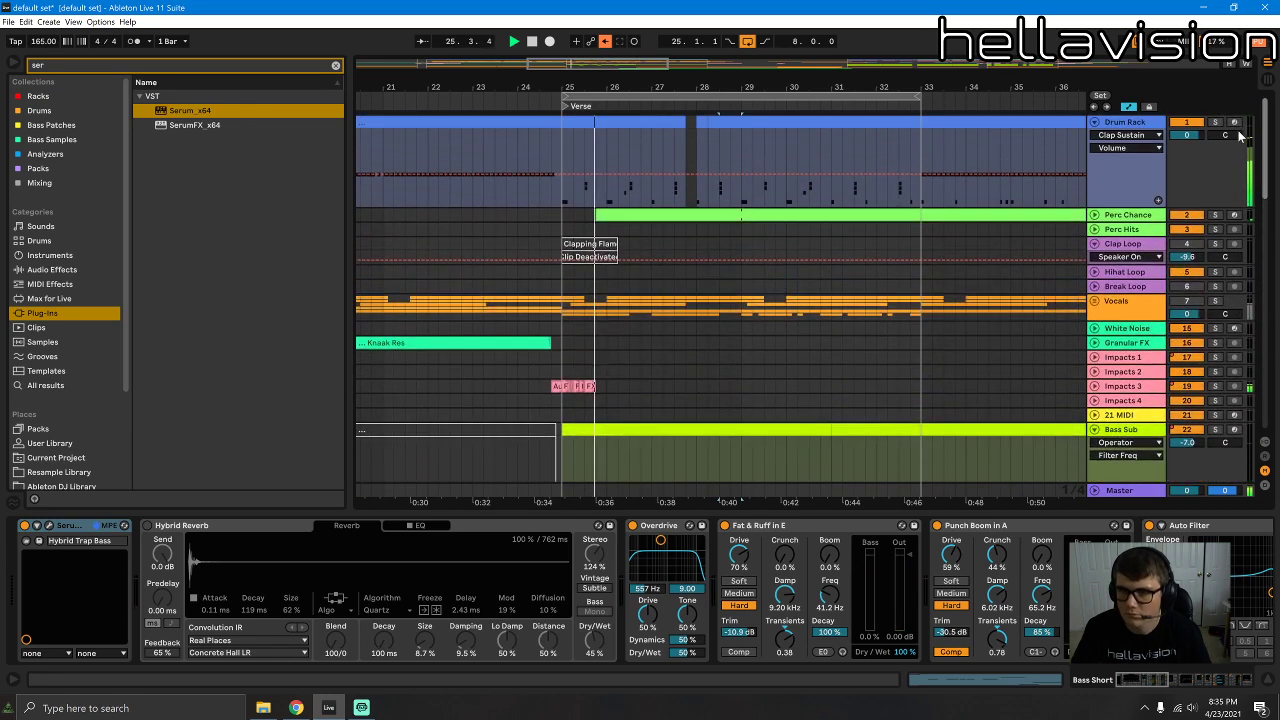
click(601, 384)
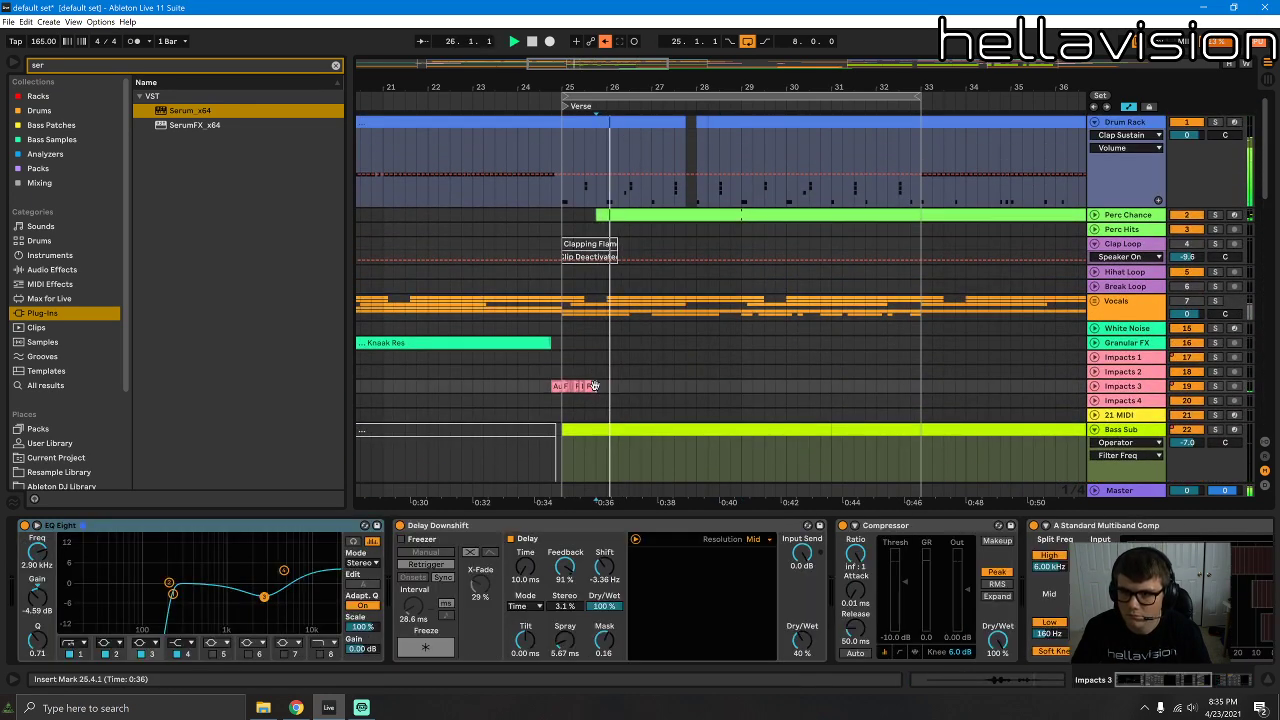
click(1215, 386)
click(568, 389)
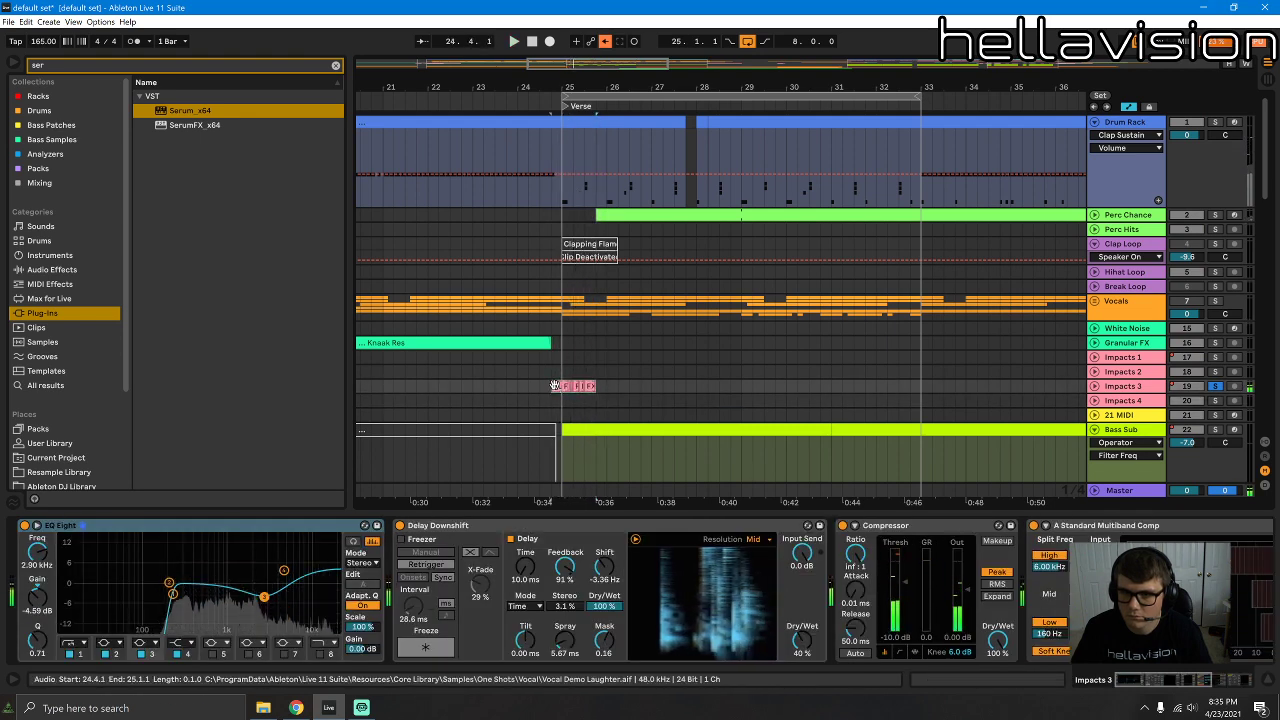
key(space)
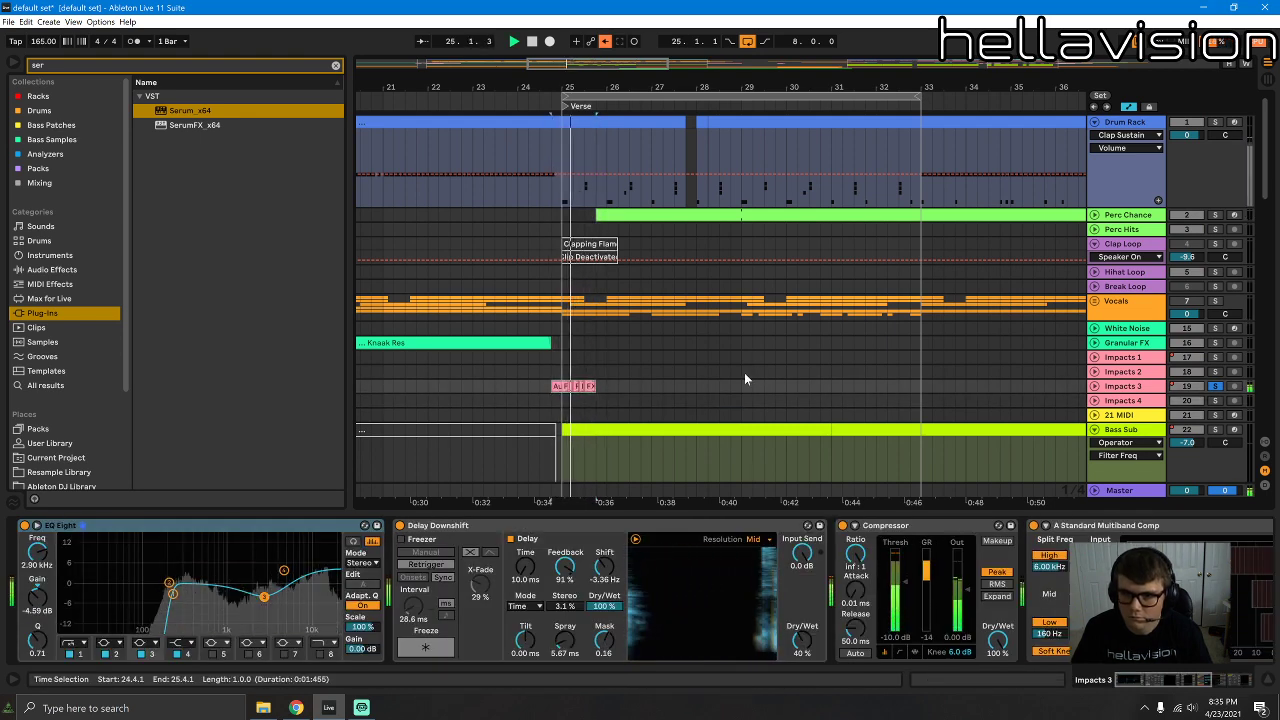
key(space)
key(Delete)
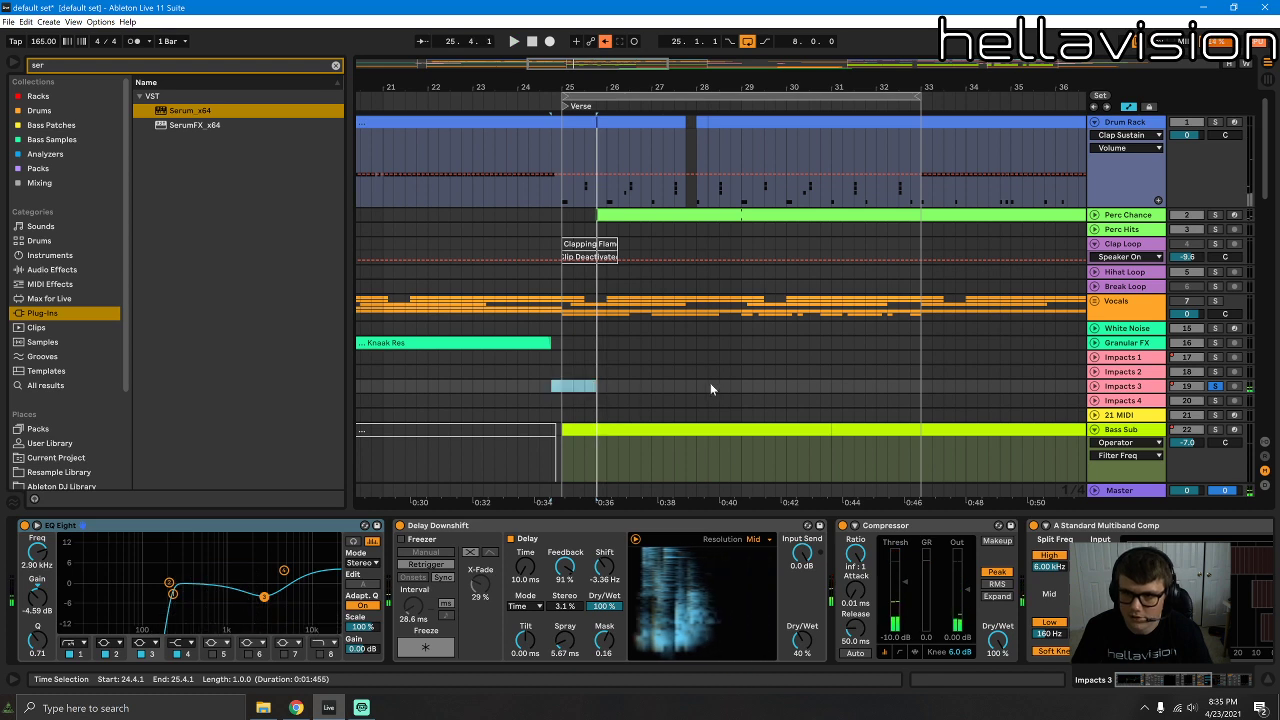
Step: Paste the removed impact clips onto Impacts 3 at 28.4.1 and play them soloed and in the full mix
click(710, 387)
key(ctrl+z)
key(space)
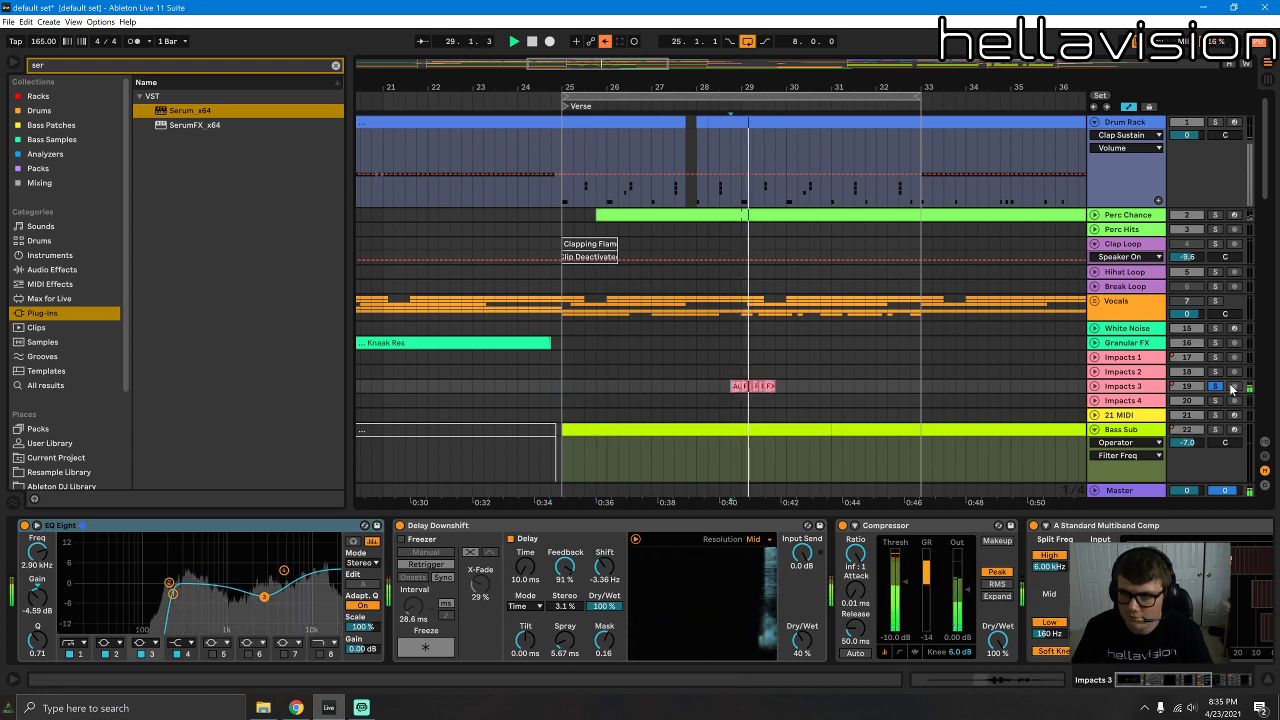
click(1216, 388)
key(space)
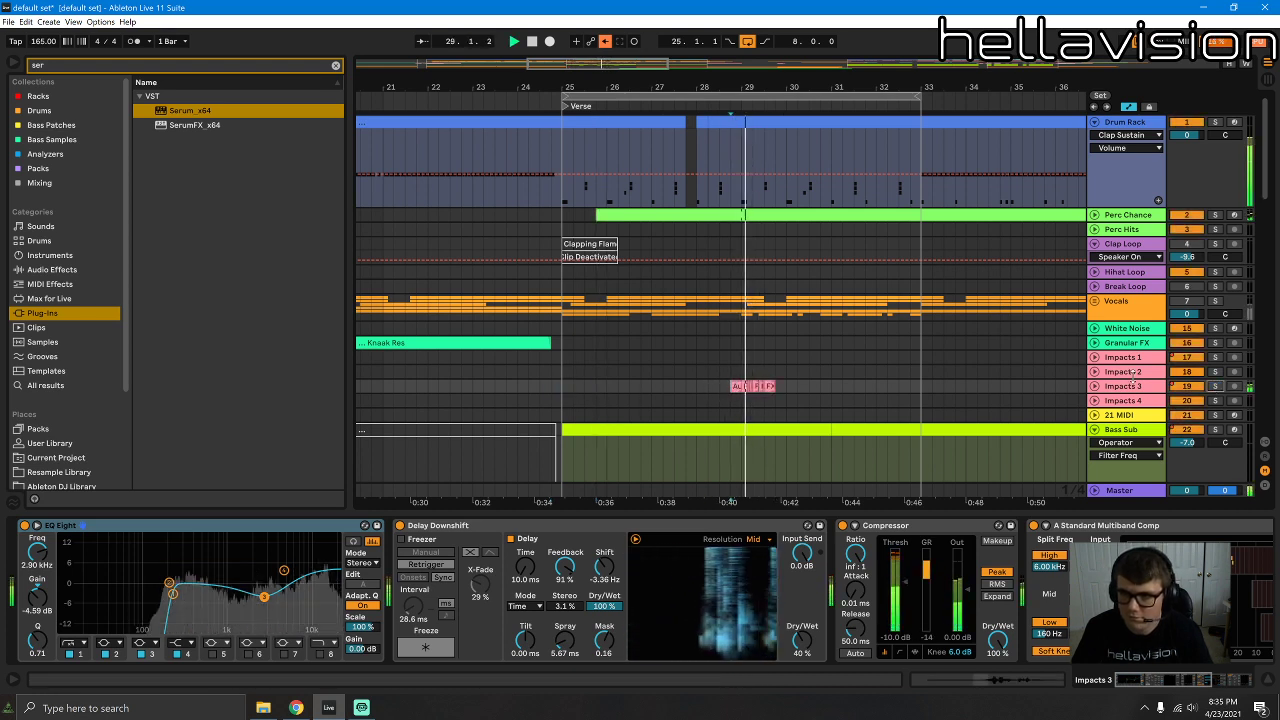
key(space)
click(776, 386)
click(771, 385)
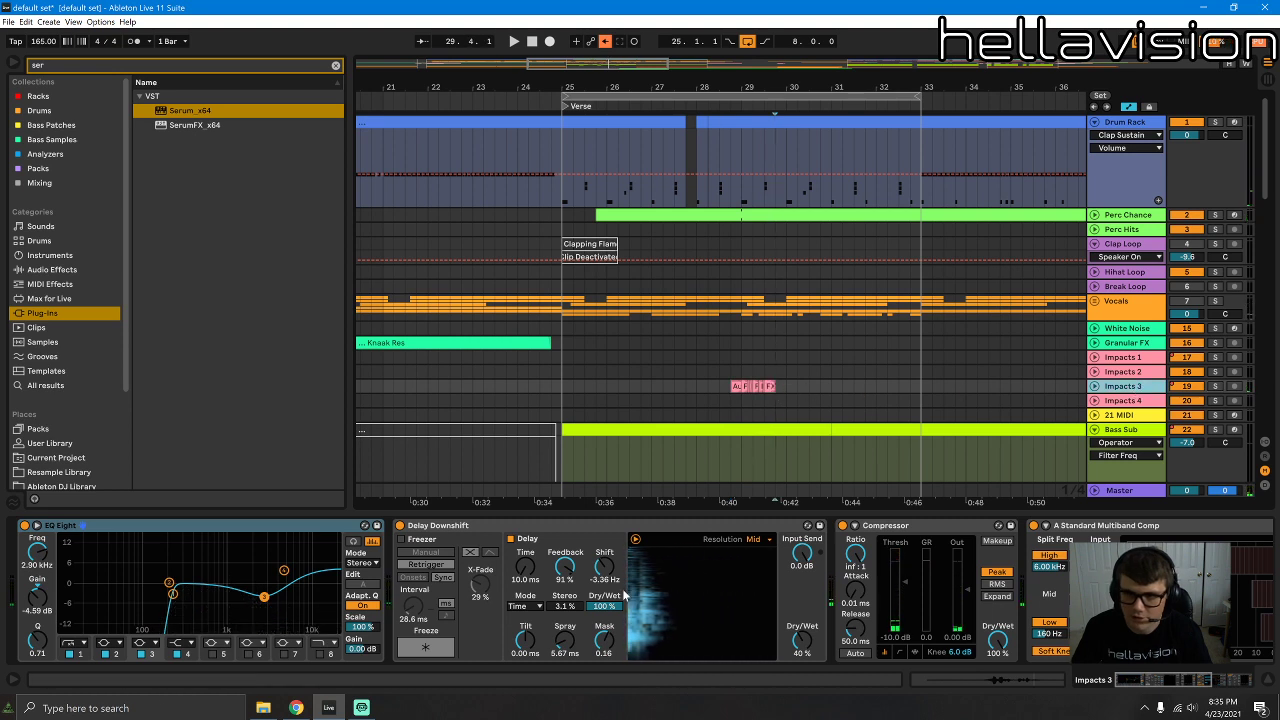
Step: Lower the Delay Downshift feedback on Impacts 3 to 42% and replay the passage
drag(566, 575, 566, 632)
key(space)
key(space)
key(space)
key(space)
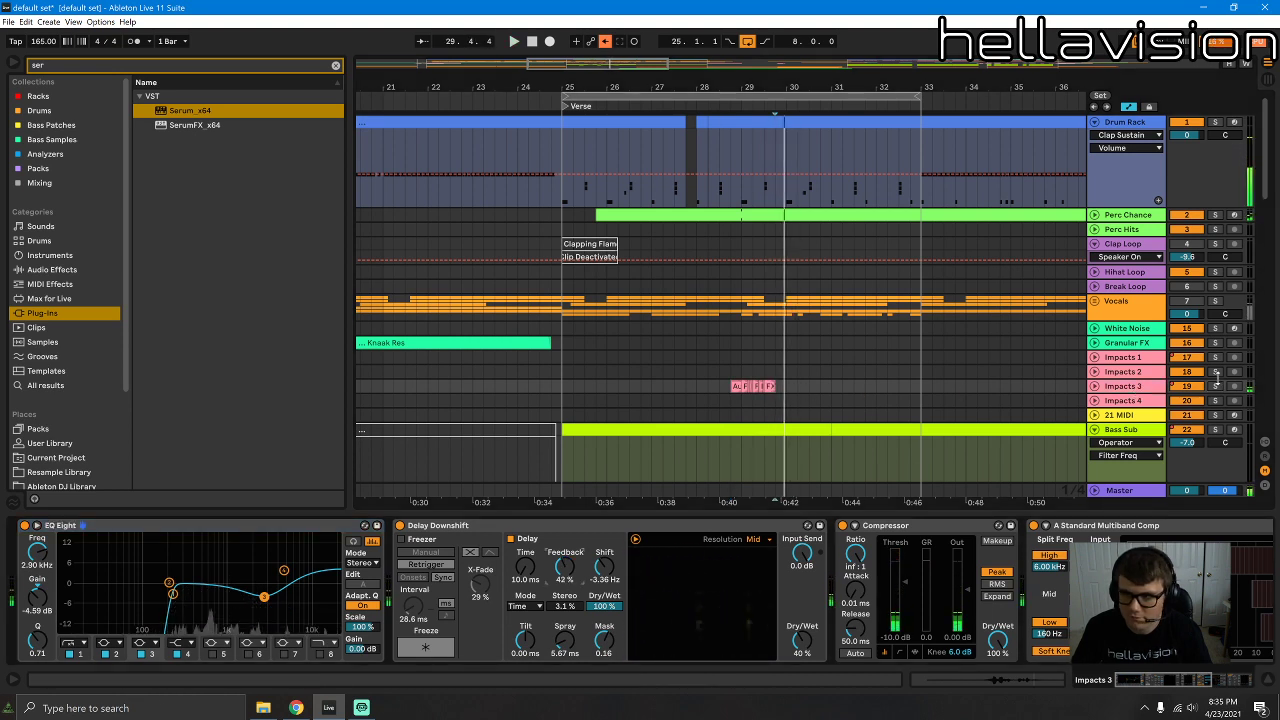
Step: Replay Impacts 3 soloed from 28.4.1, reduce its delay feedback to 29%, and unsolo it to check the full mix
click(1216, 386)
click(736, 386)
key(space)
drag(568, 568, 568, 584)
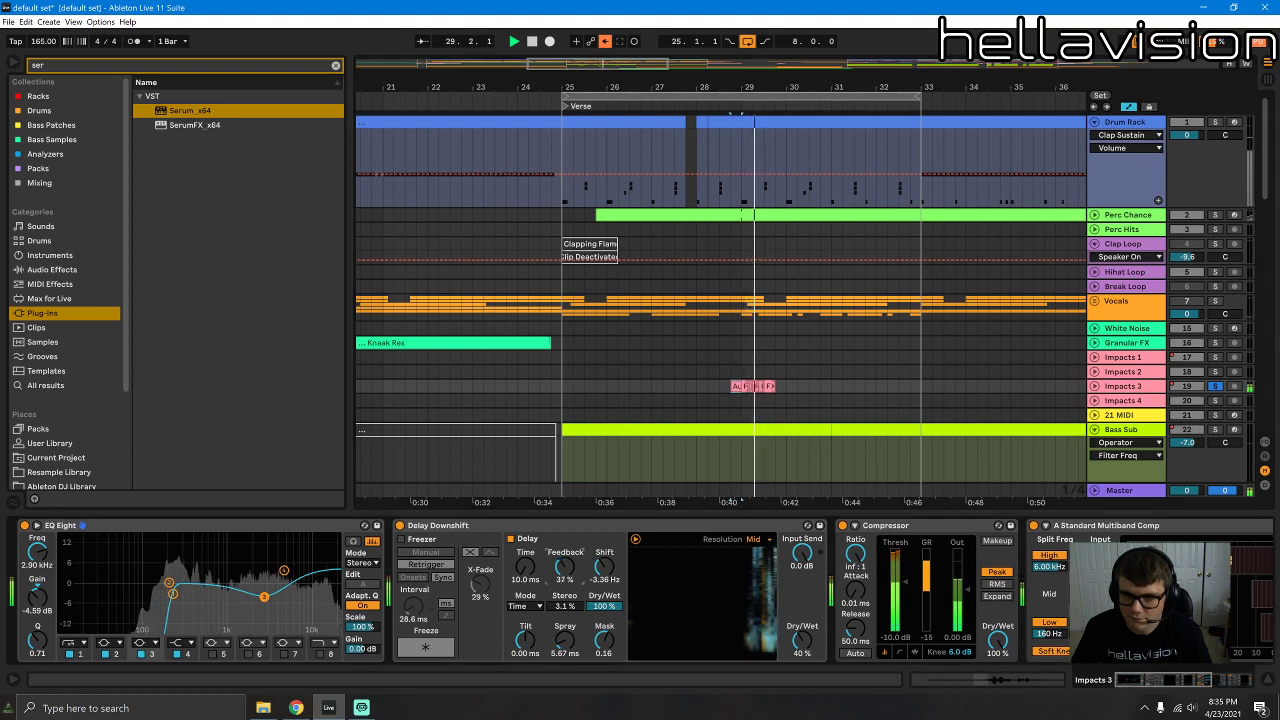
click(1213, 386)
key(space)
key(space)
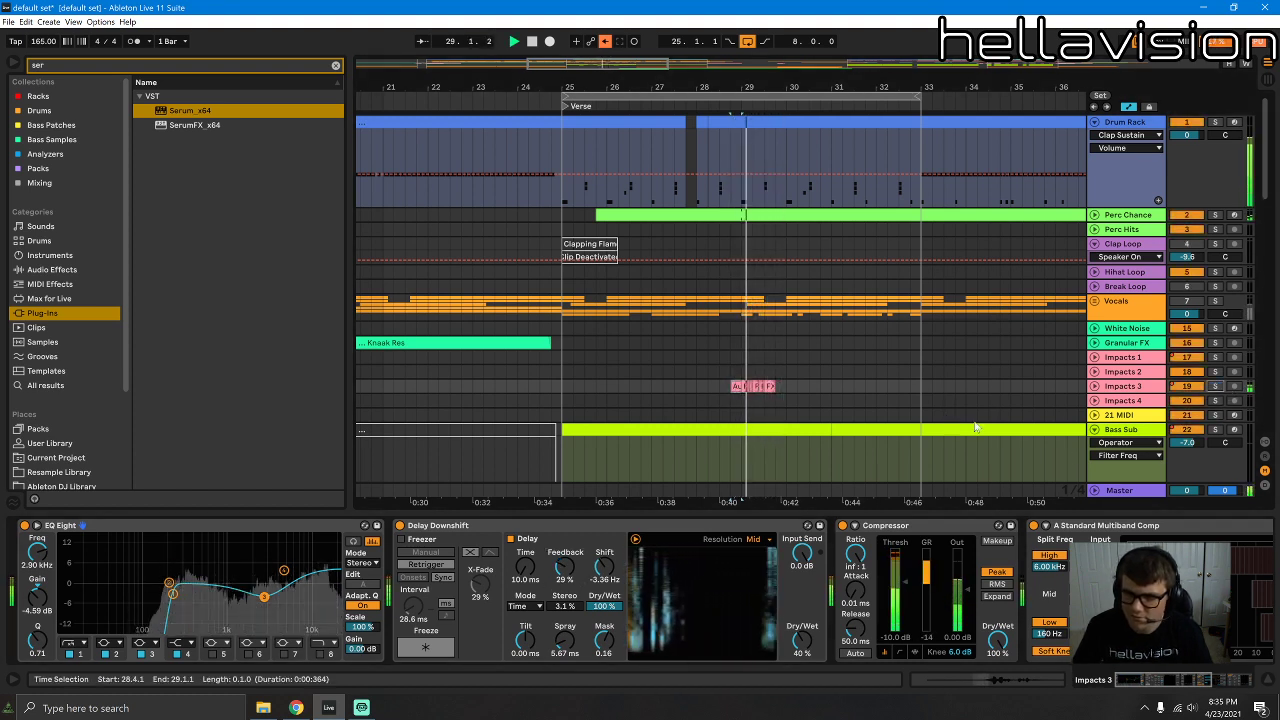
key(space)
key(space)
Step: Unfold Impacts 3, raise its track volume to -2.6 dB, and replay the impacts in the mix
click(1095, 386)
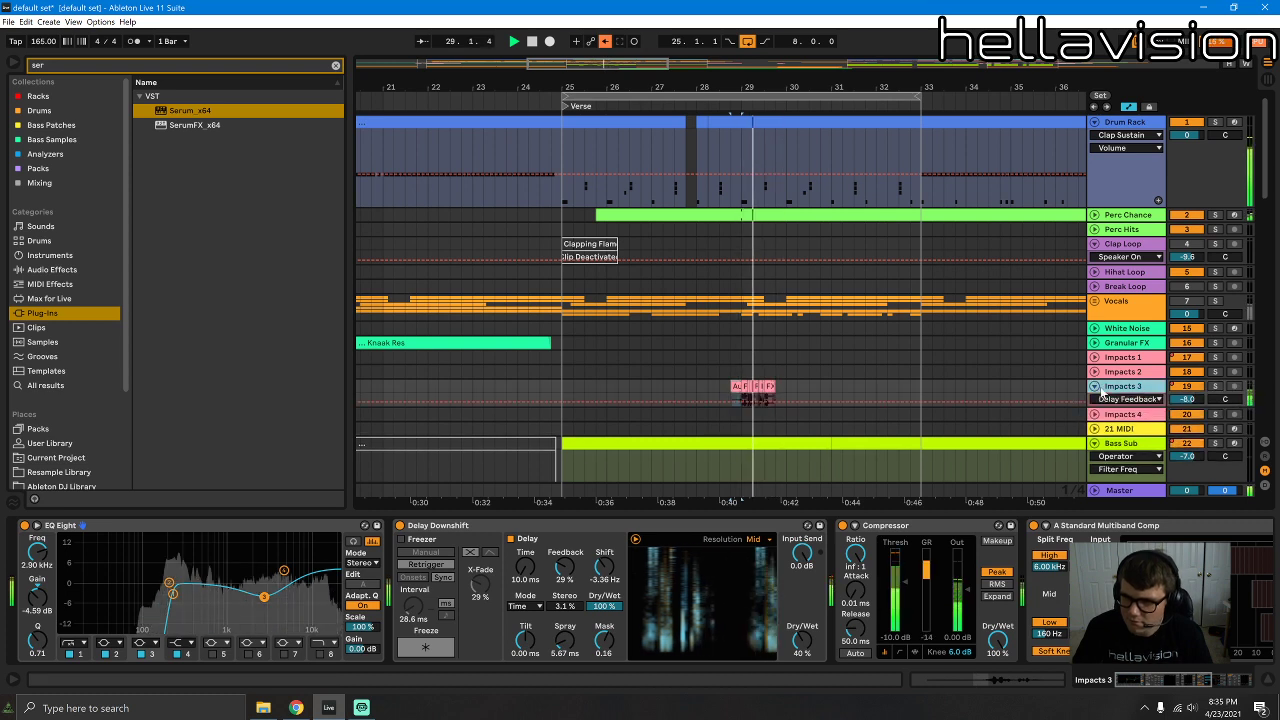
drag(1199, 402, 1199, 384)
key(space)
key(space)
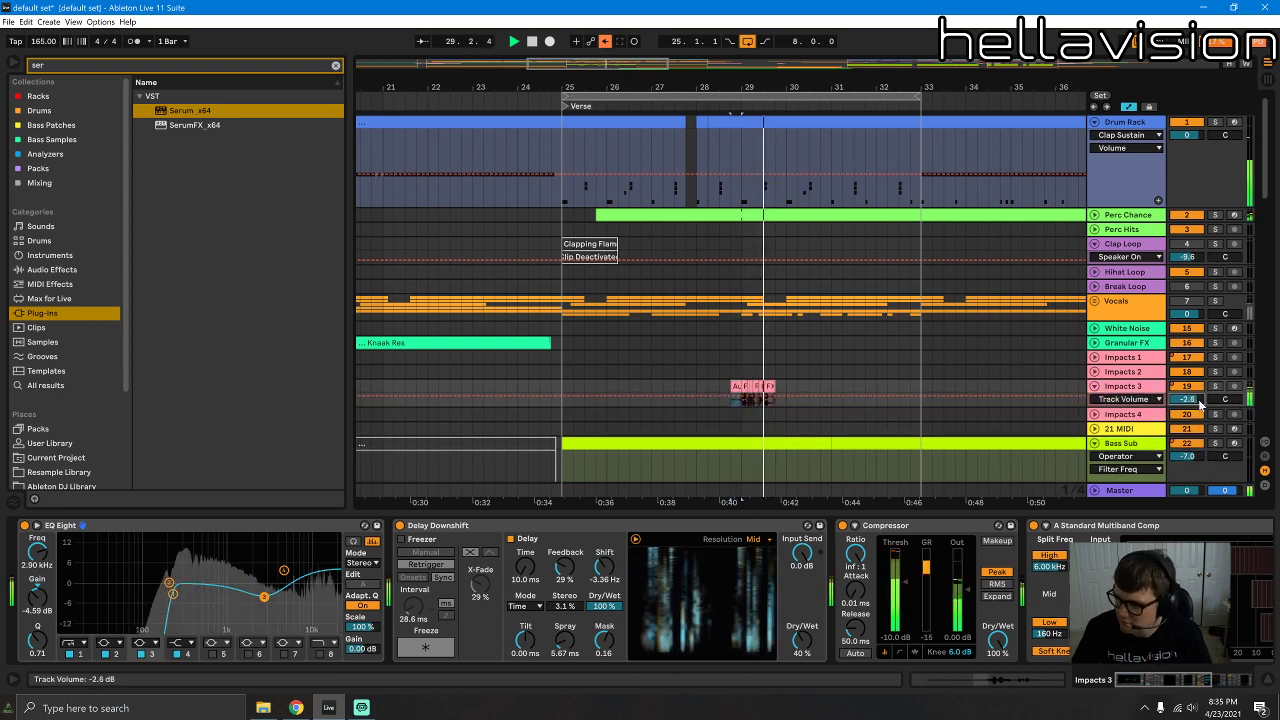
key(space)
key(space)
Step: Play the verse from 25.1.1 and look over the bass tracks during playback
click(562, 383)
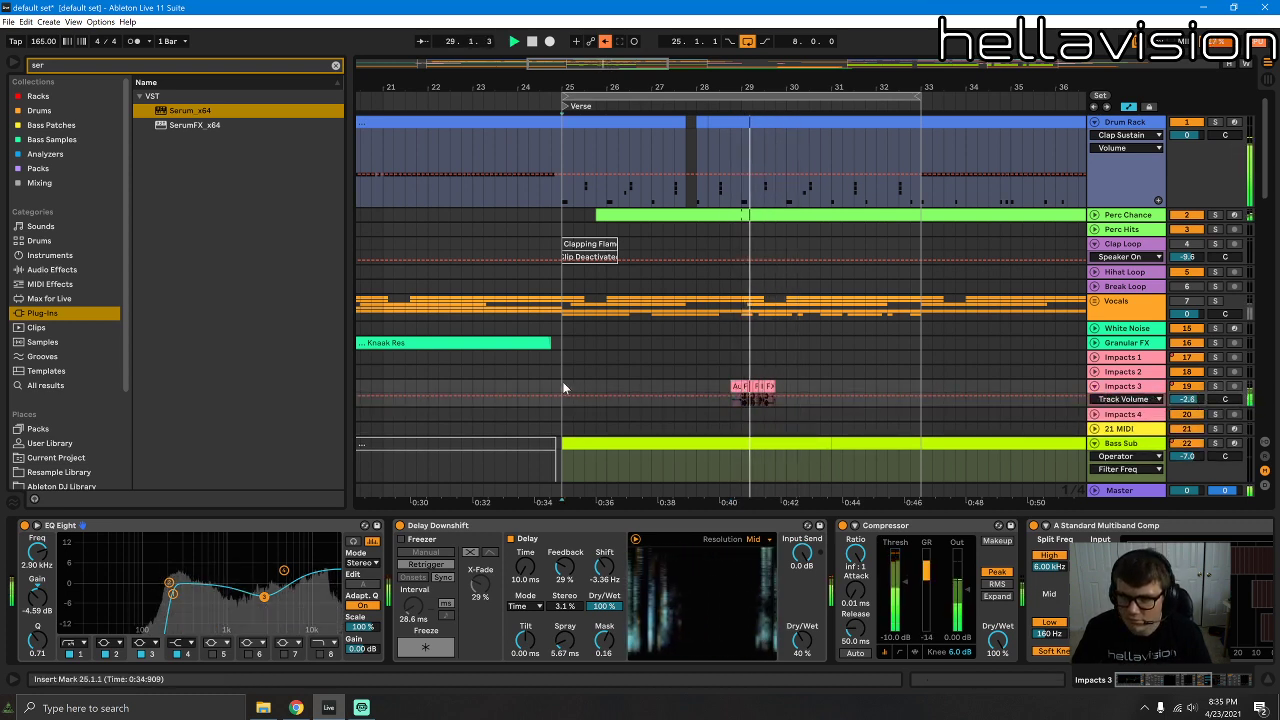
key(space)
key(space)
scroll(958, 366, down, 5)
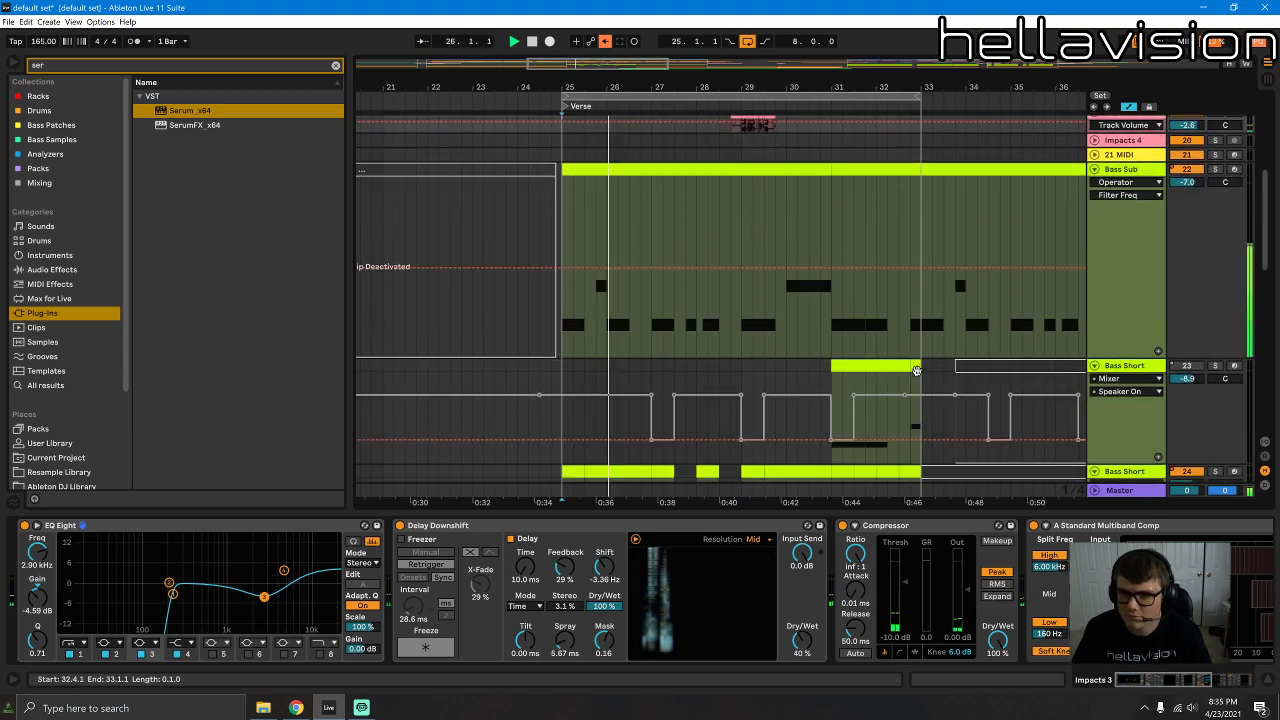
scroll(754, 345, up, 6)
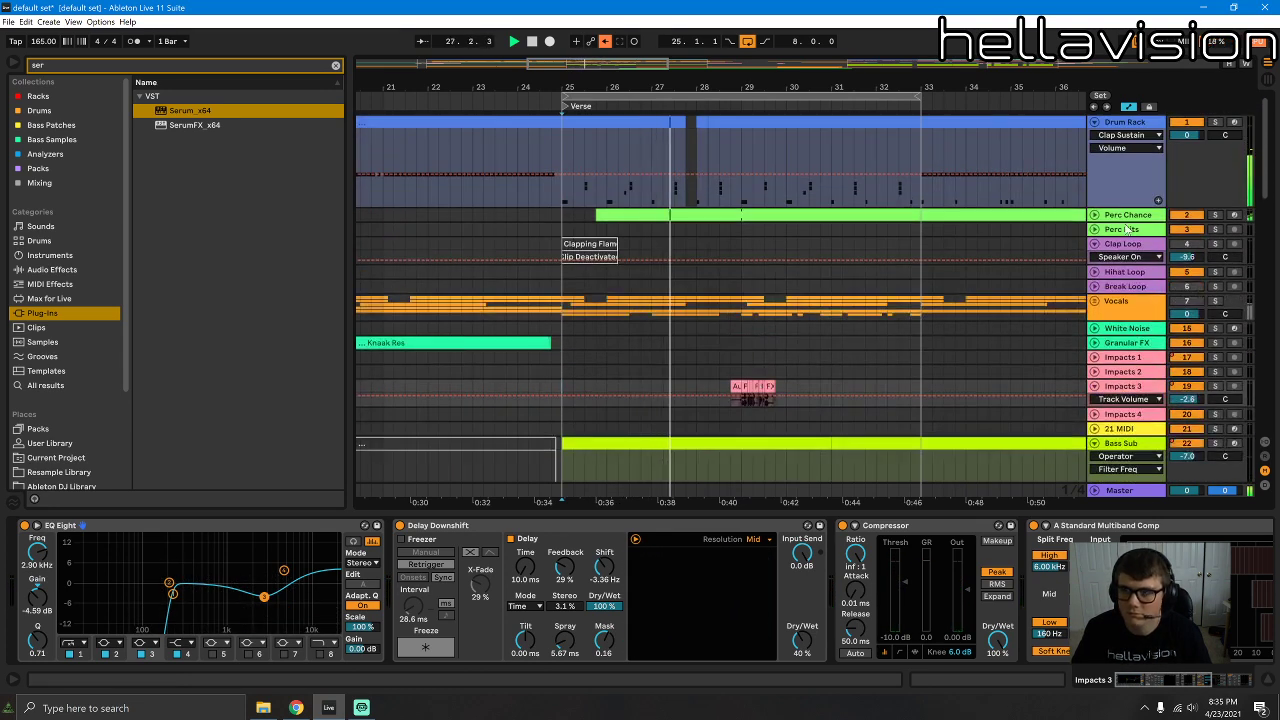
Step: Unfold Perc Chance and set the Pandeiro sampler's transpose to +23 st
click(1094, 216)
click(883, 212)
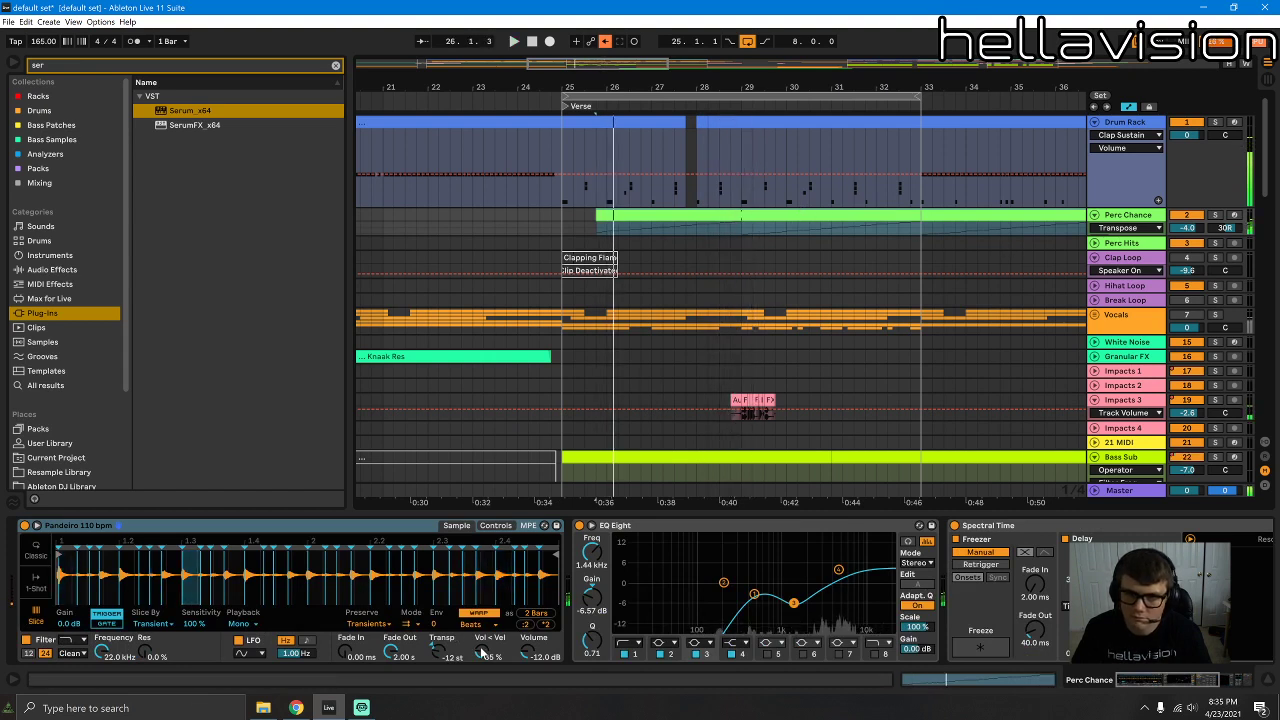
drag(444, 651, 444, 616)
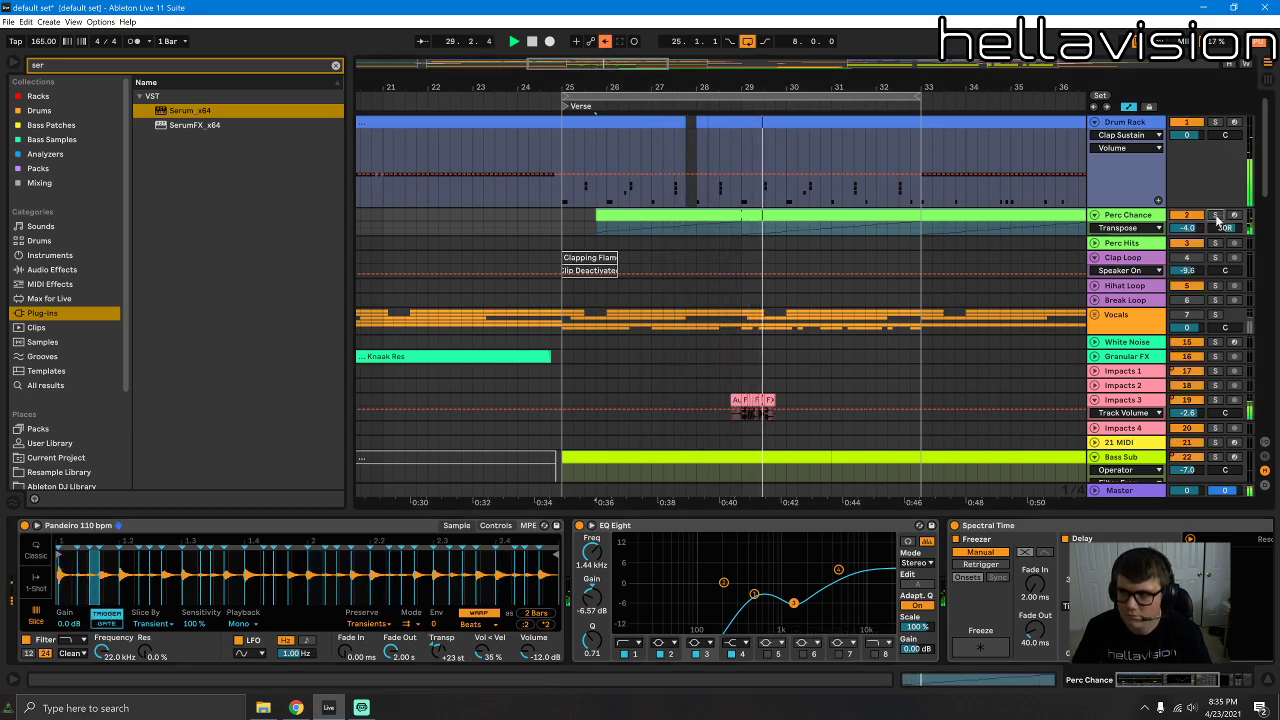
Step: Deactivate the Perc Chance clip in the verse and play the section from 25.1.1 without it
scroll(758, 143, down, 5)
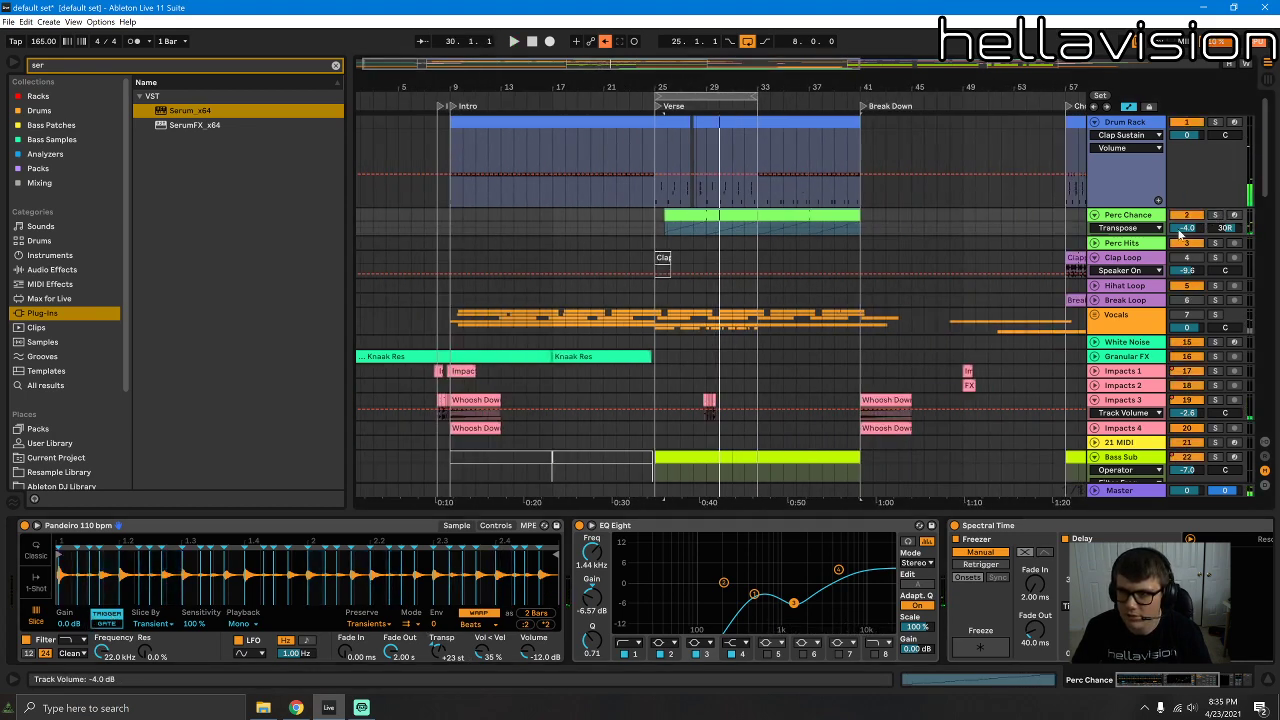
key(0)
click(649, 207)
key(space)
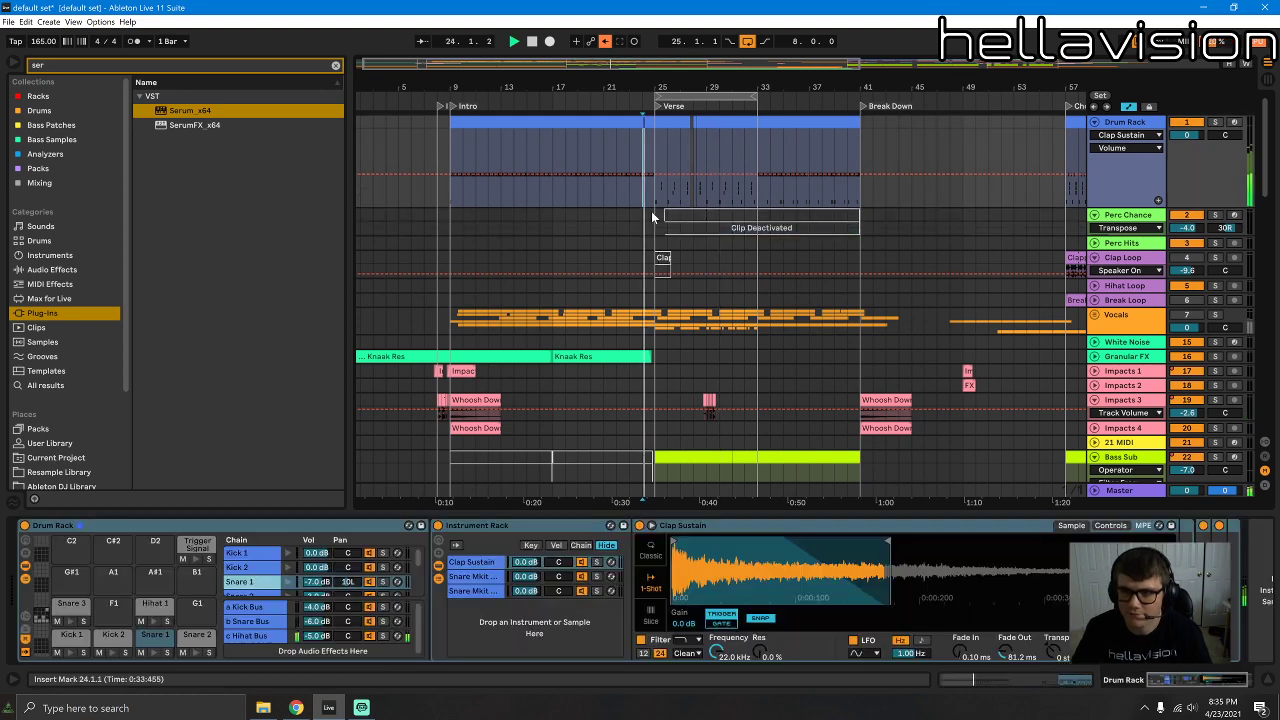
click(658, 217)
key(space)
key(space)
Step: Hide the automation lanes and audition the verse, checking the Bass Short layers on tracks 23 to 27
scroll(727, 236, down, 2)
scroll(723, 250, down, 5)
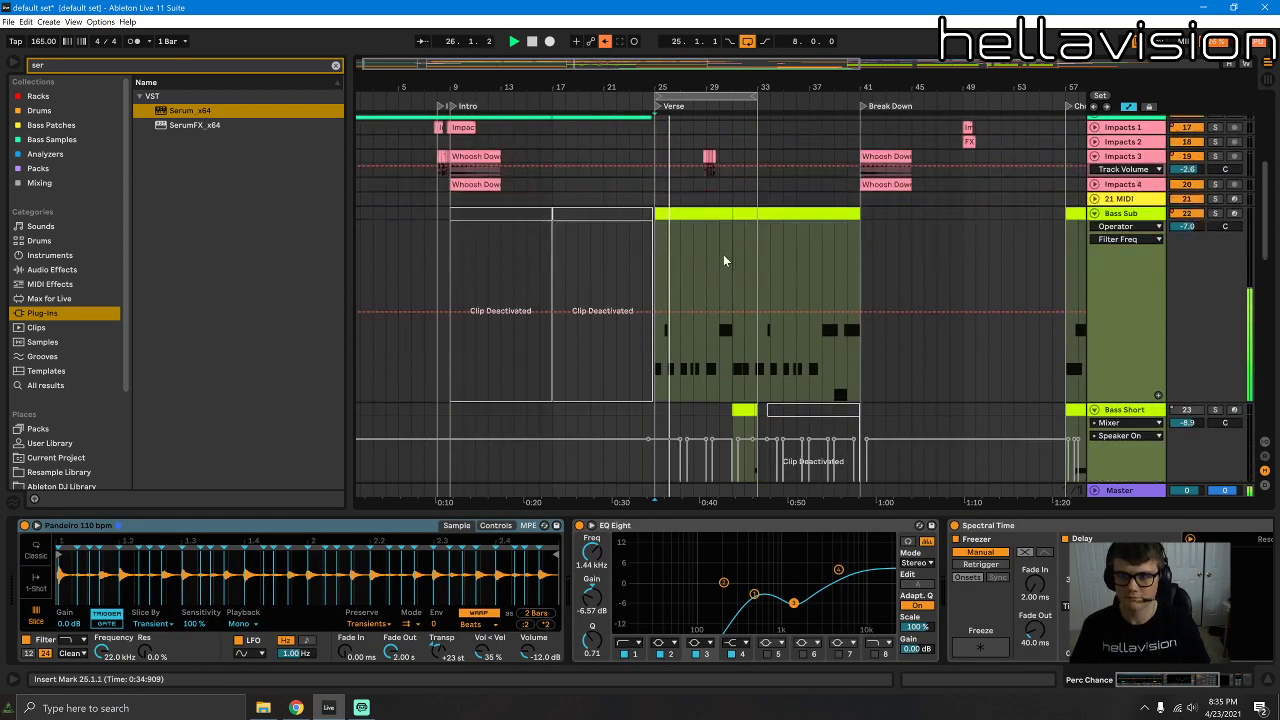
click(1124, 107)
drag(668, 88, 678, 122)
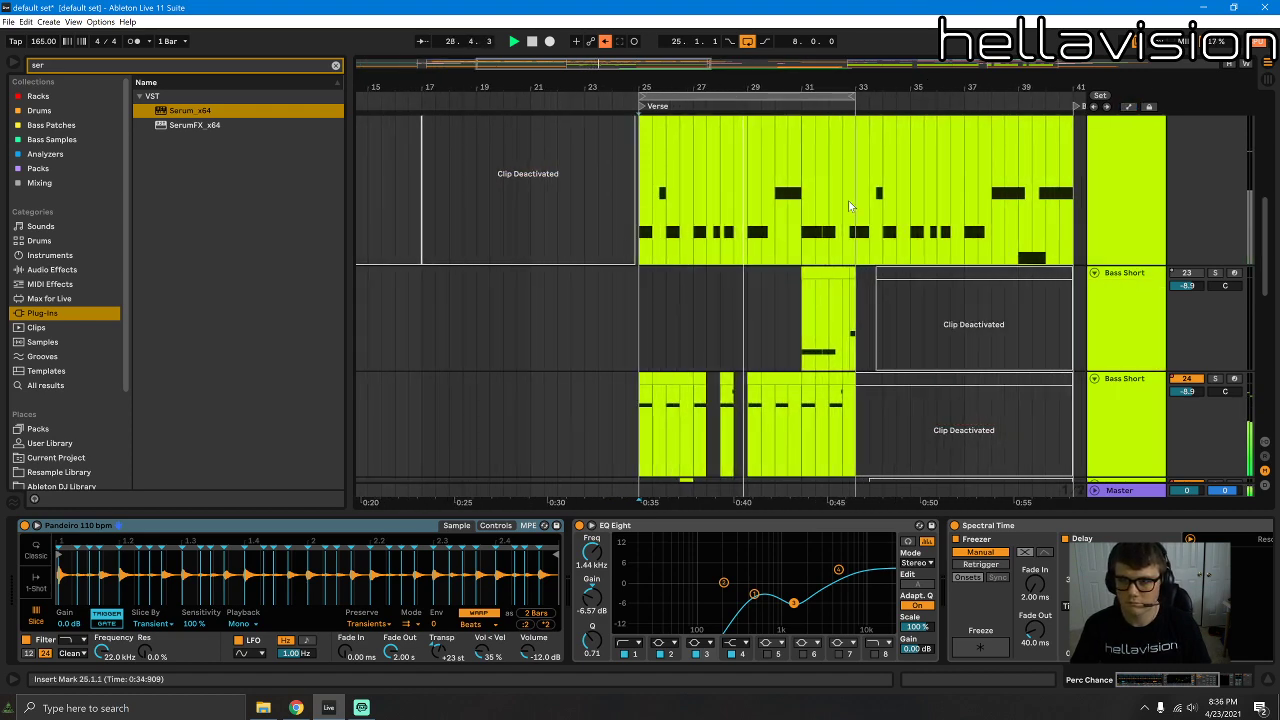
scroll(872, 260, down, 5)
scroll(865, 256, down, 2)
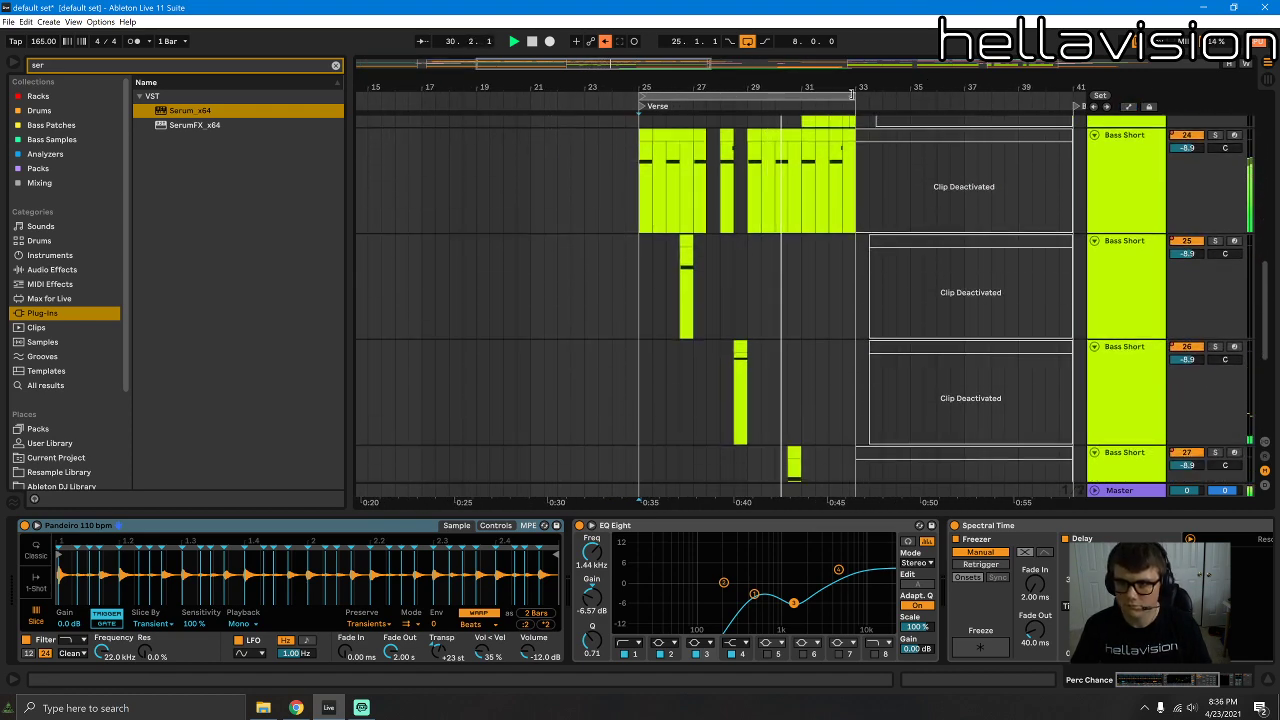
drag(851, 90, 821, 88)
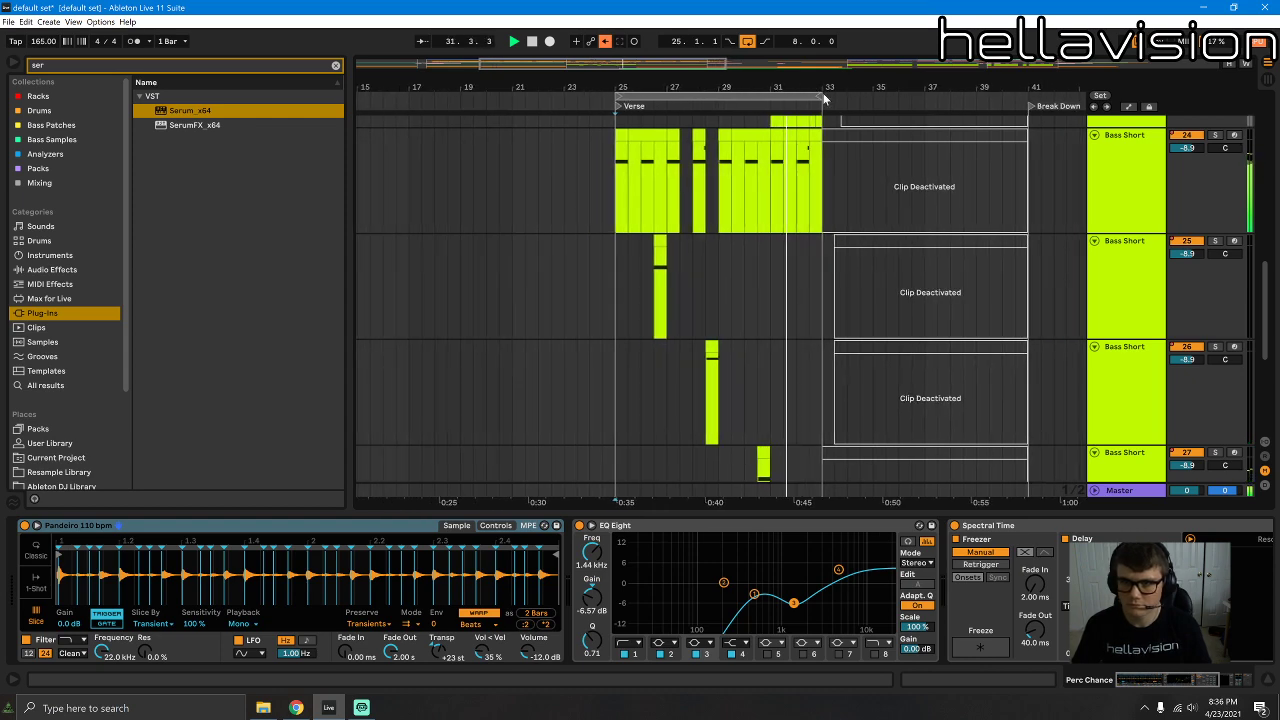
scroll(803, 263, up, 3)
click(798, 262)
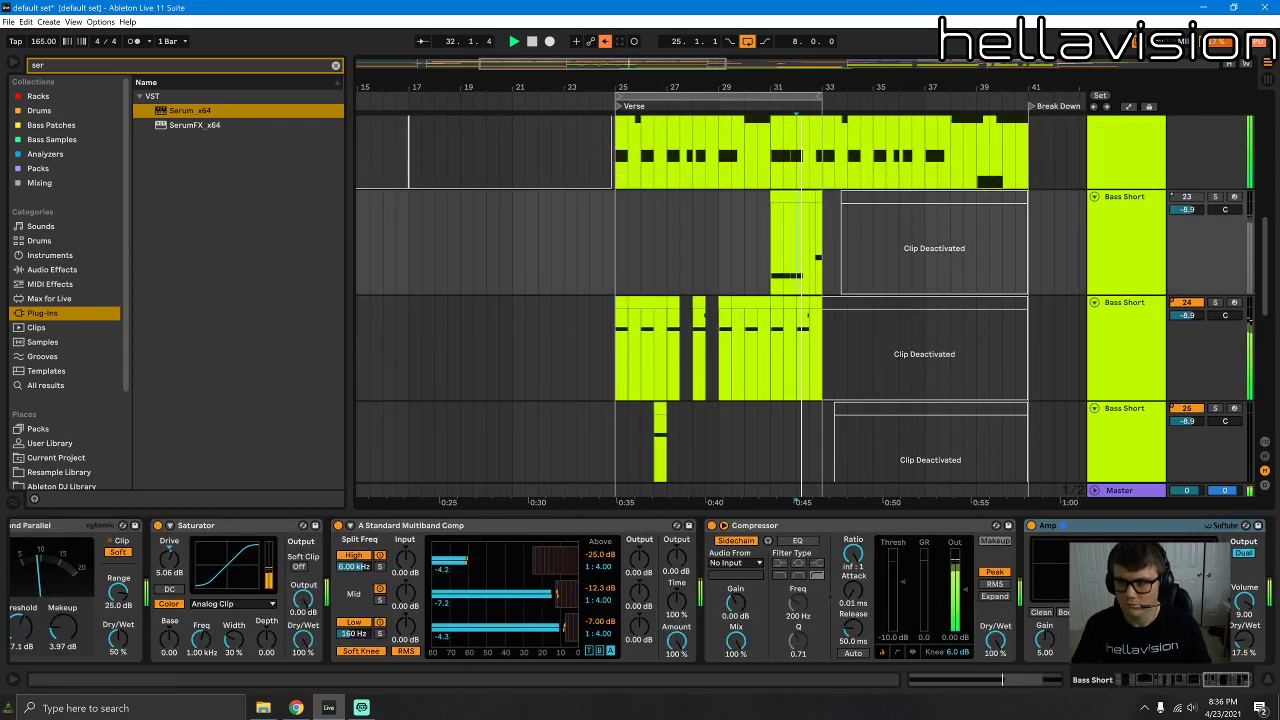
key(space)
Step: Split the Drum Rack clip at 31.1.1 and select the part covering bars 31 and 32
drag(1265, 286, 1265, 160)
click(757, 155)
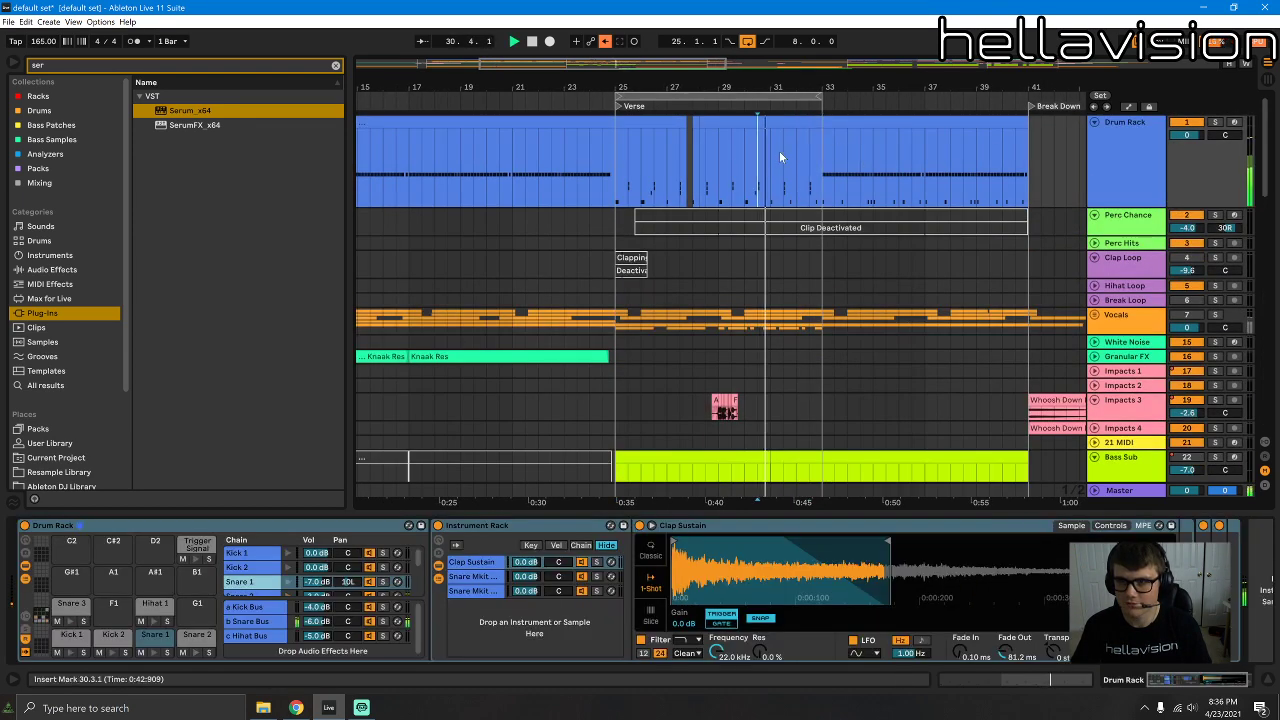
double_click(768, 150)
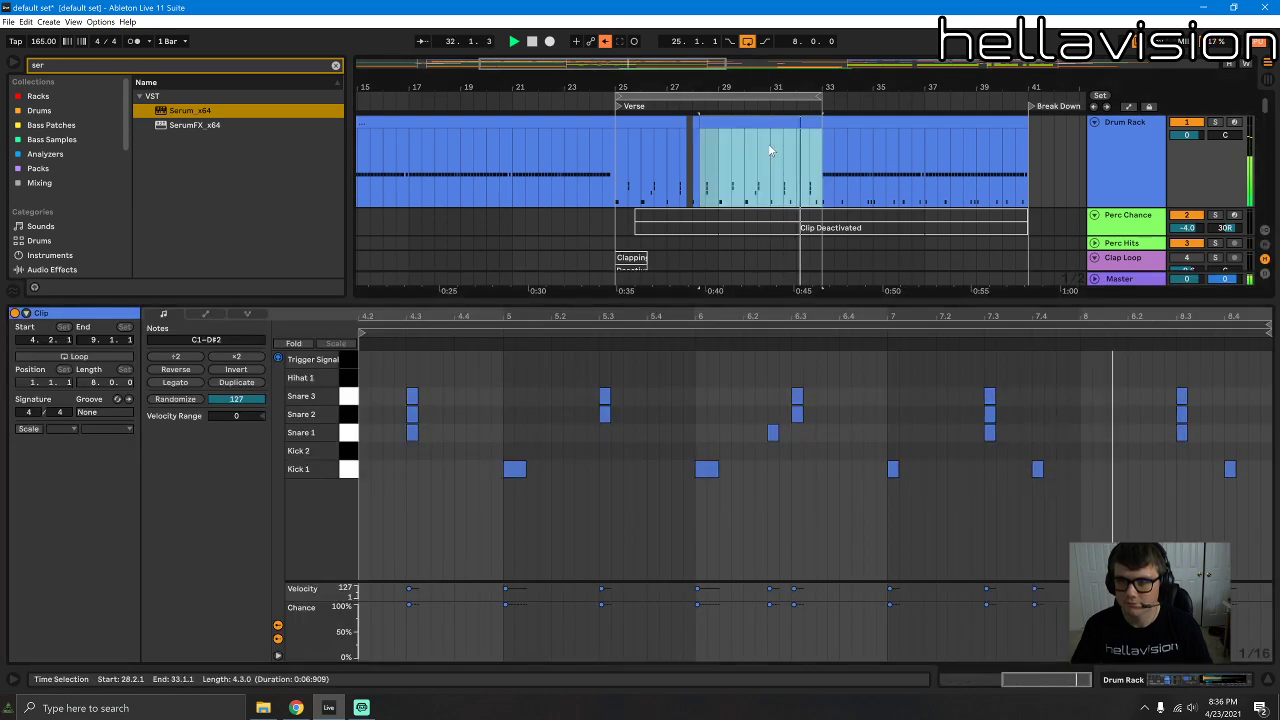
click(772, 152)
key(ctrl+e)
click(785, 121)
Step: Move the clip's two later Kick 1 notes to 8.1.1 and 8.4.2
click(866, 374)
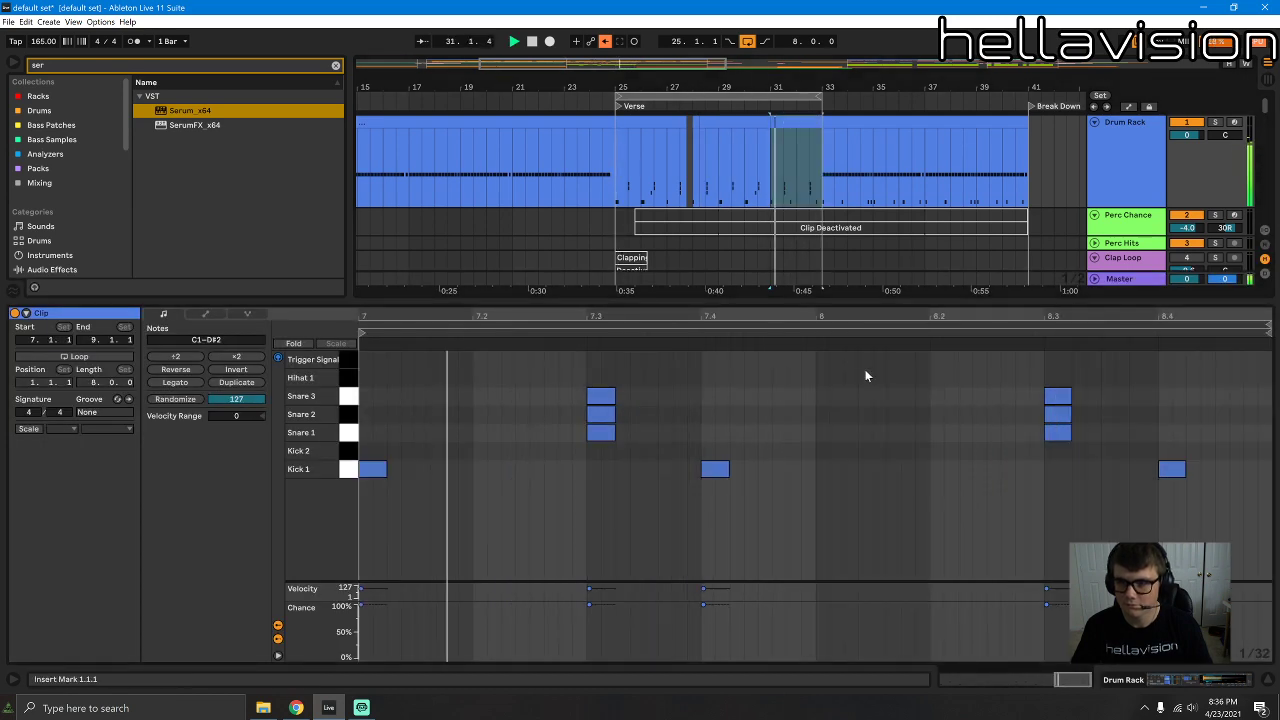
drag(702, 467, 829, 477)
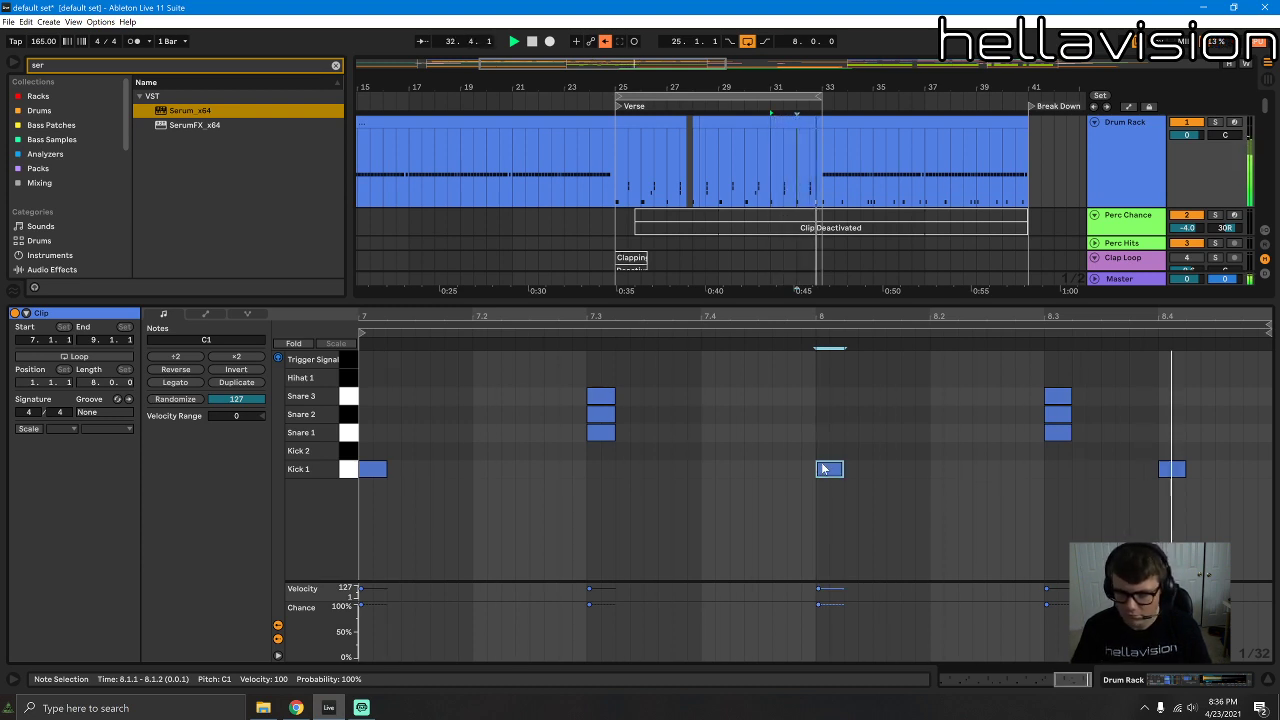
drag(1162, 470, 1211, 474)
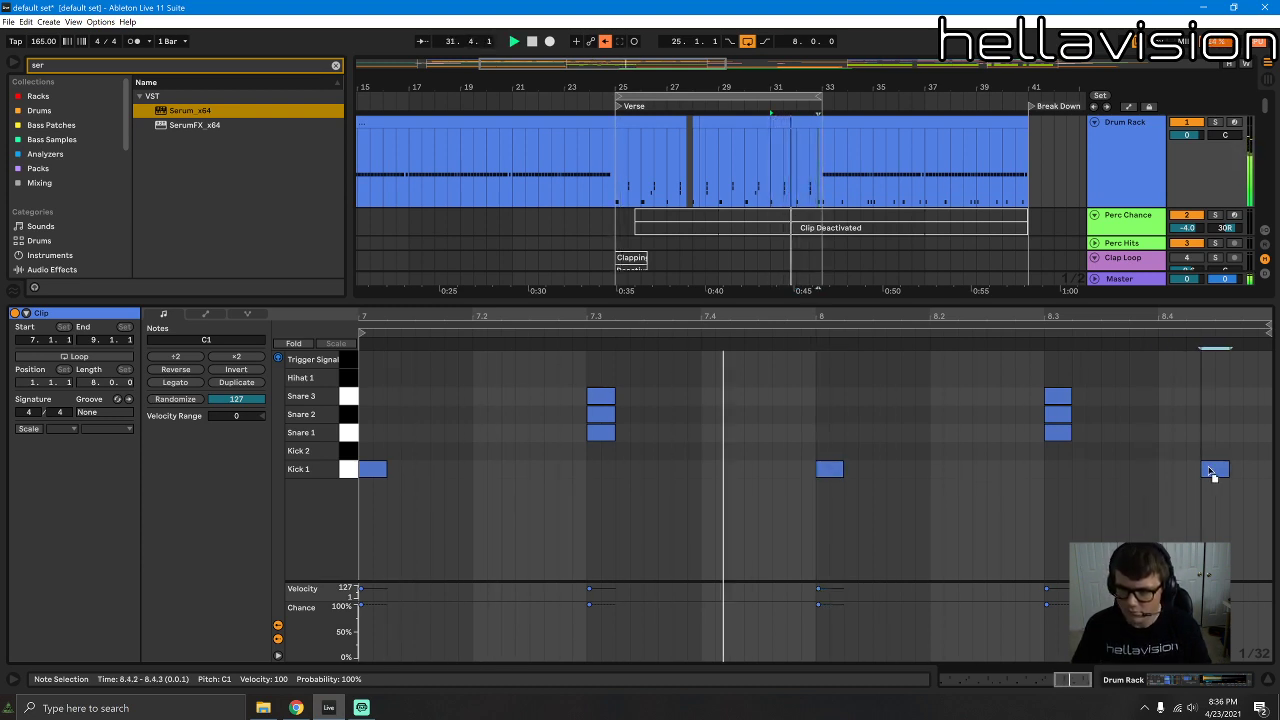
Step: Add four 1/32 Kick 1 notes from 7.4.3 leading into 8.1.1, undoing the extra subdivisions
click(808, 469)
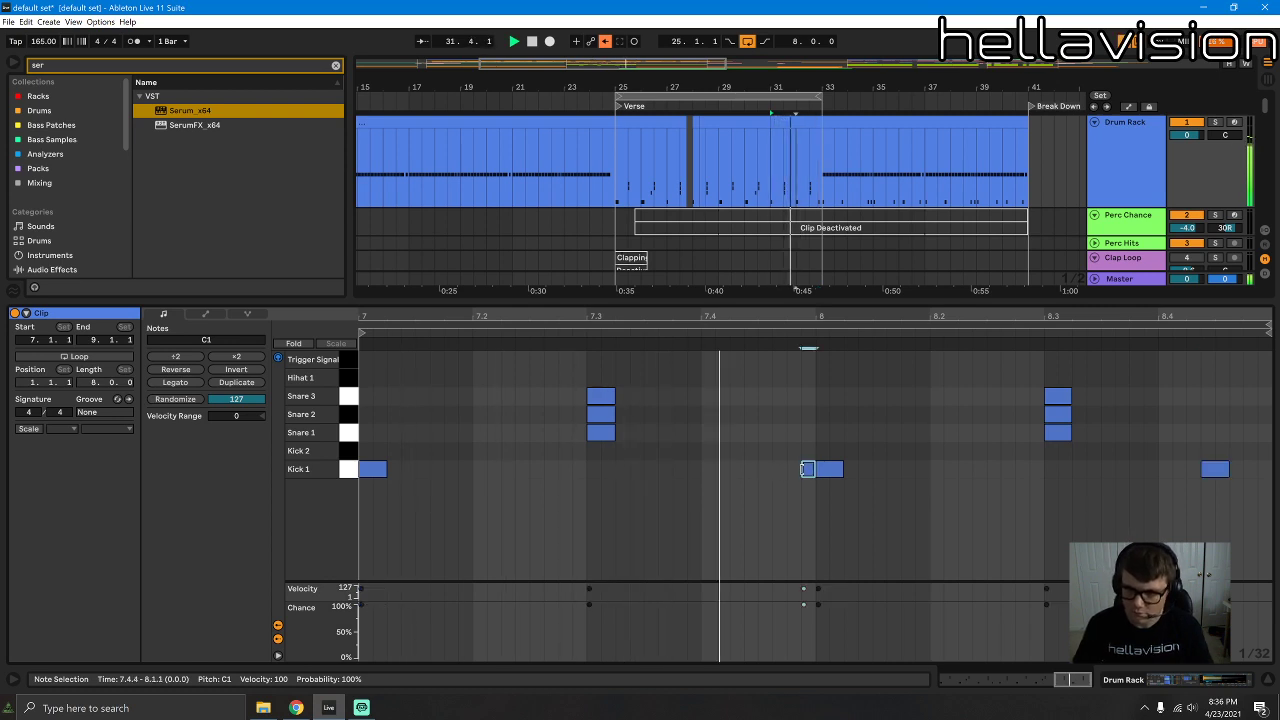
click(794, 469)
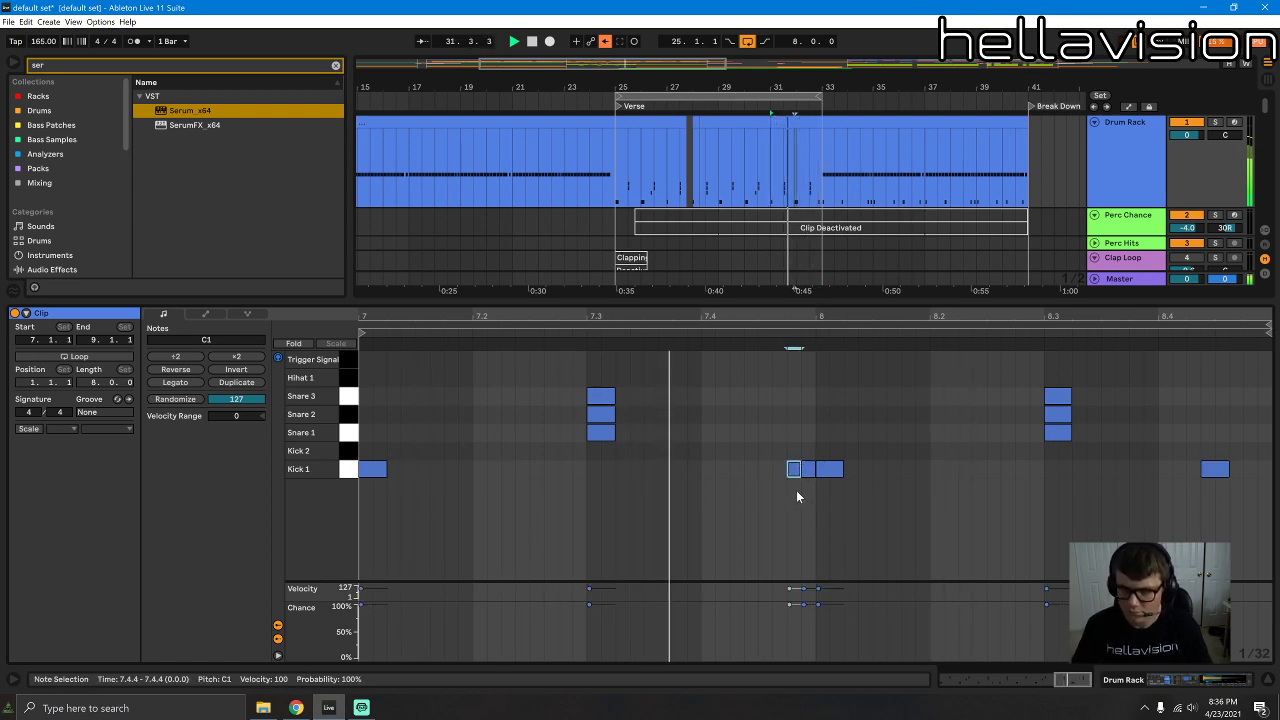
shift+click(808, 469)
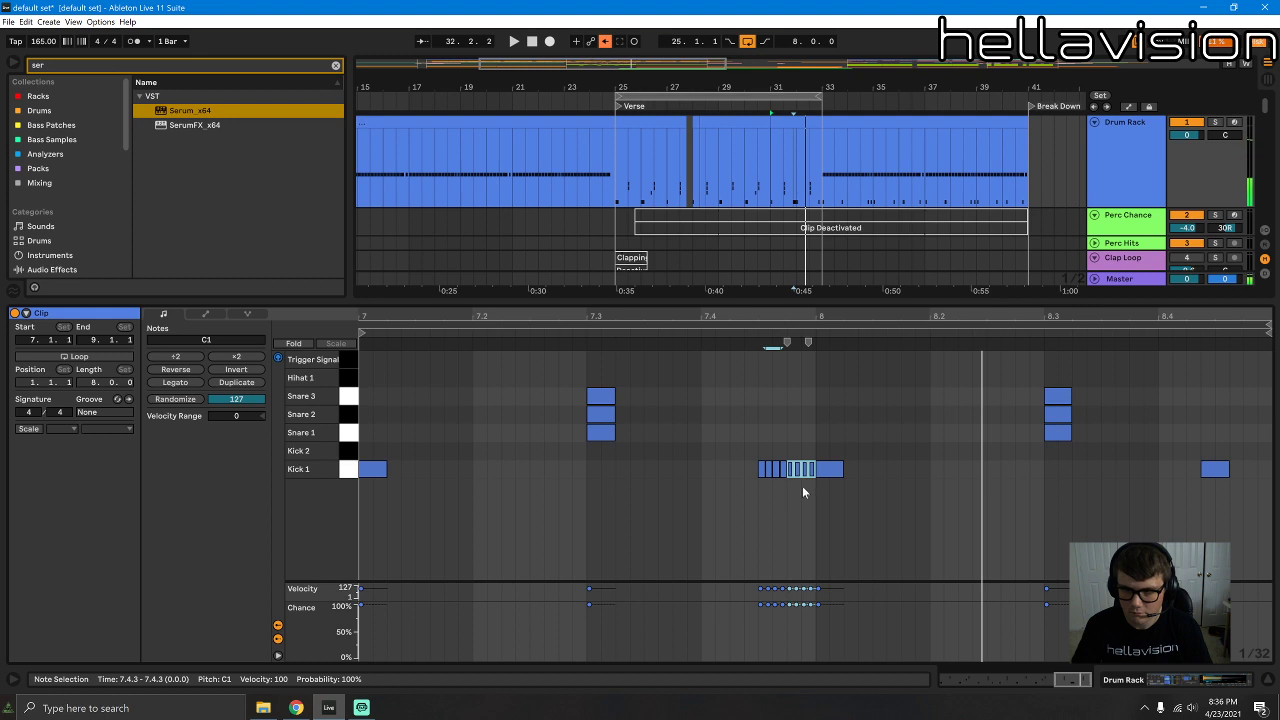
key(ctrl+z)
key(ctrl+z)
click(746, 329)
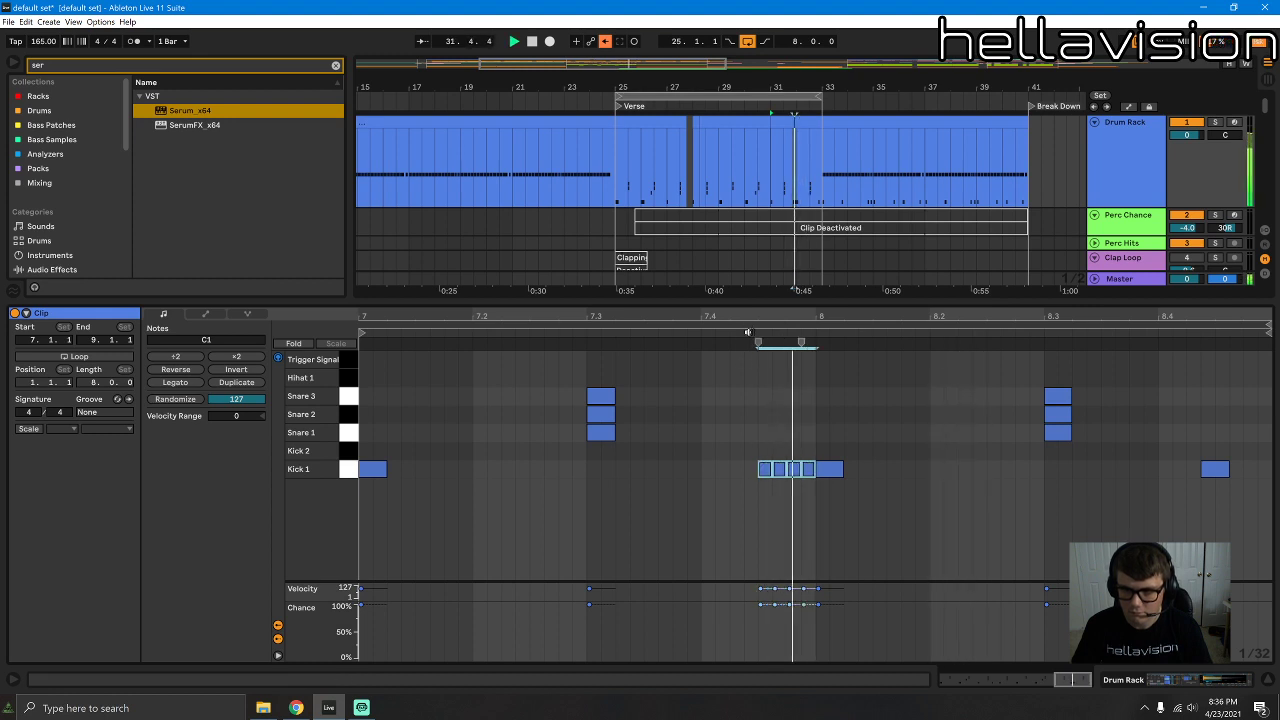
Step: Remove the first two notes of the four-note kick roll, replaying the pattern between the edits
key(space)
key(b)
click(782, 468)
click(749, 328)
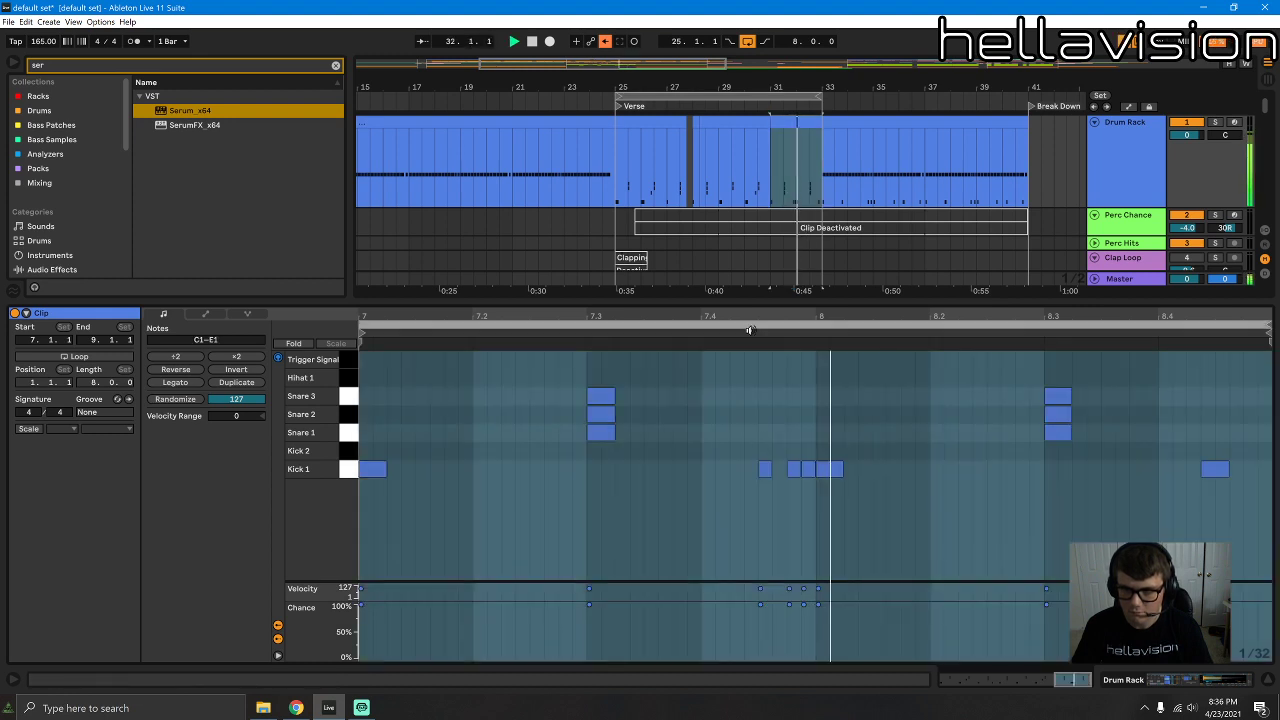
key(space)
click(766, 468)
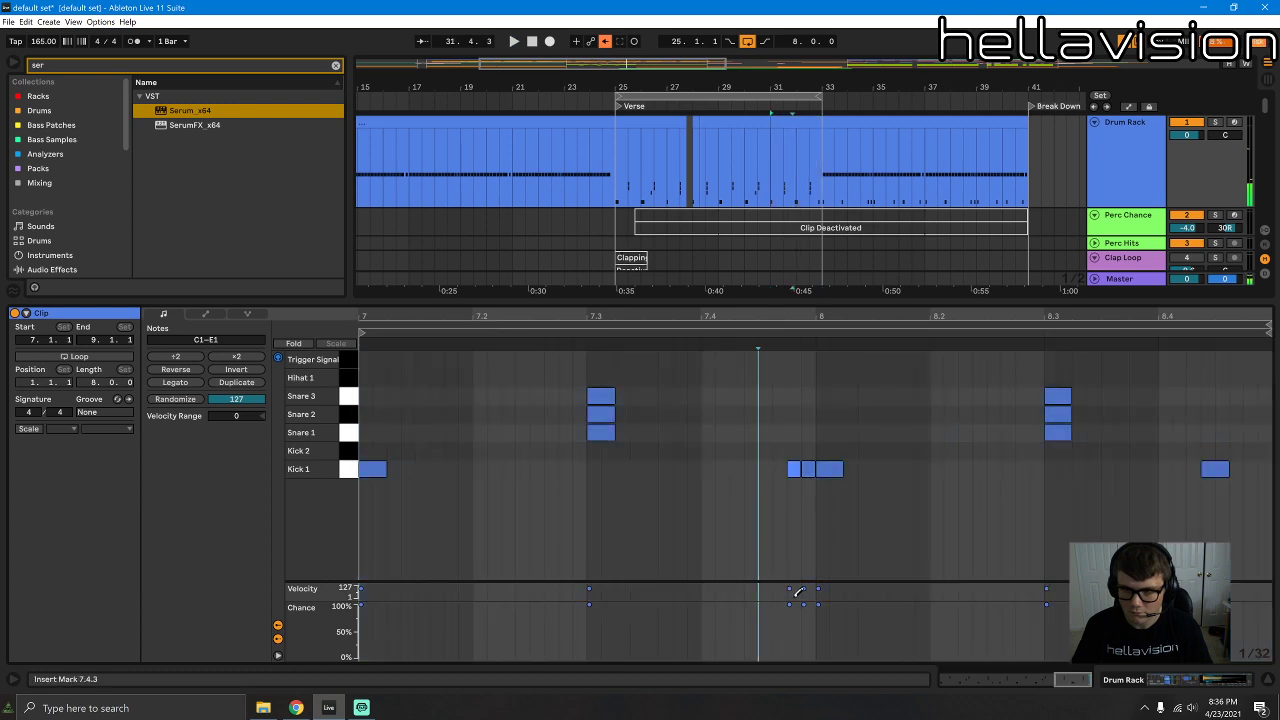
Step: Lower the two short pickup kicks before 8.1.1 to rising velocities of about 32 and 48, replaying between adjustments
mouse_move(793, 578)
mouse_down()
mouse_move(789, 506)
mouse_move(770, 464)
mouse_move(790, 499)
mouse_move(808, 502)
mouse_up()
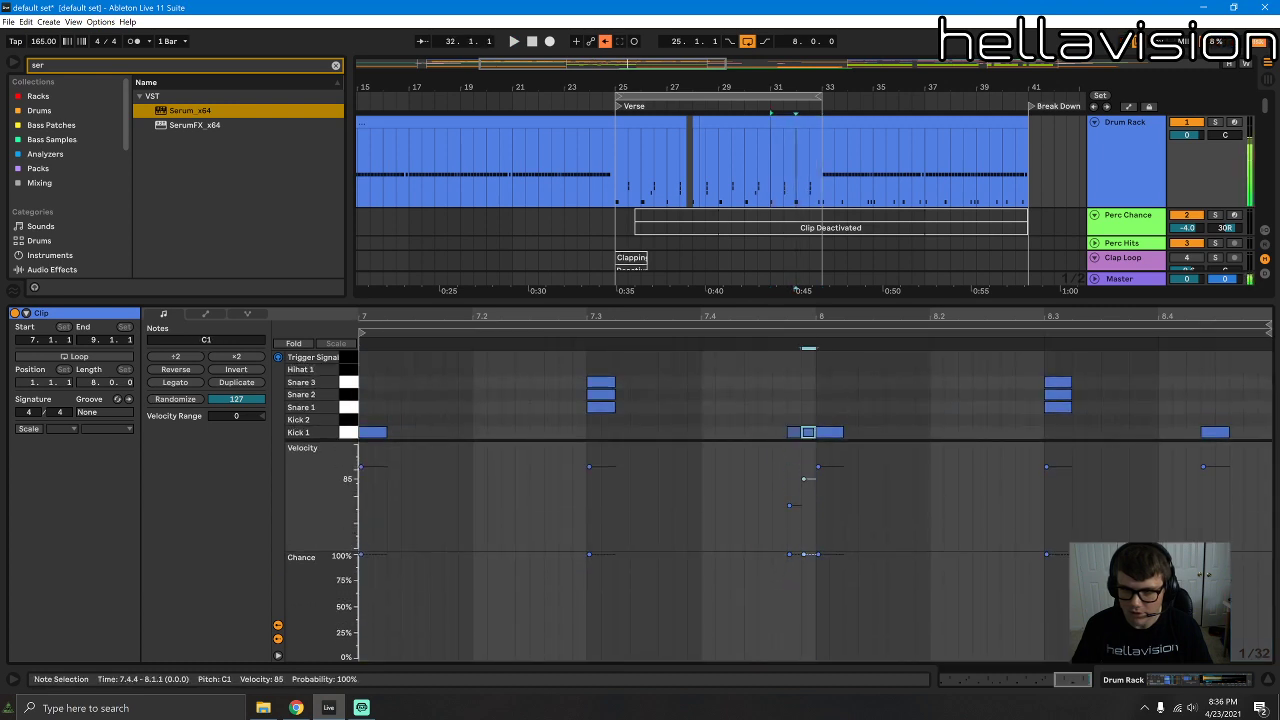
key(space)
click(779, 326)
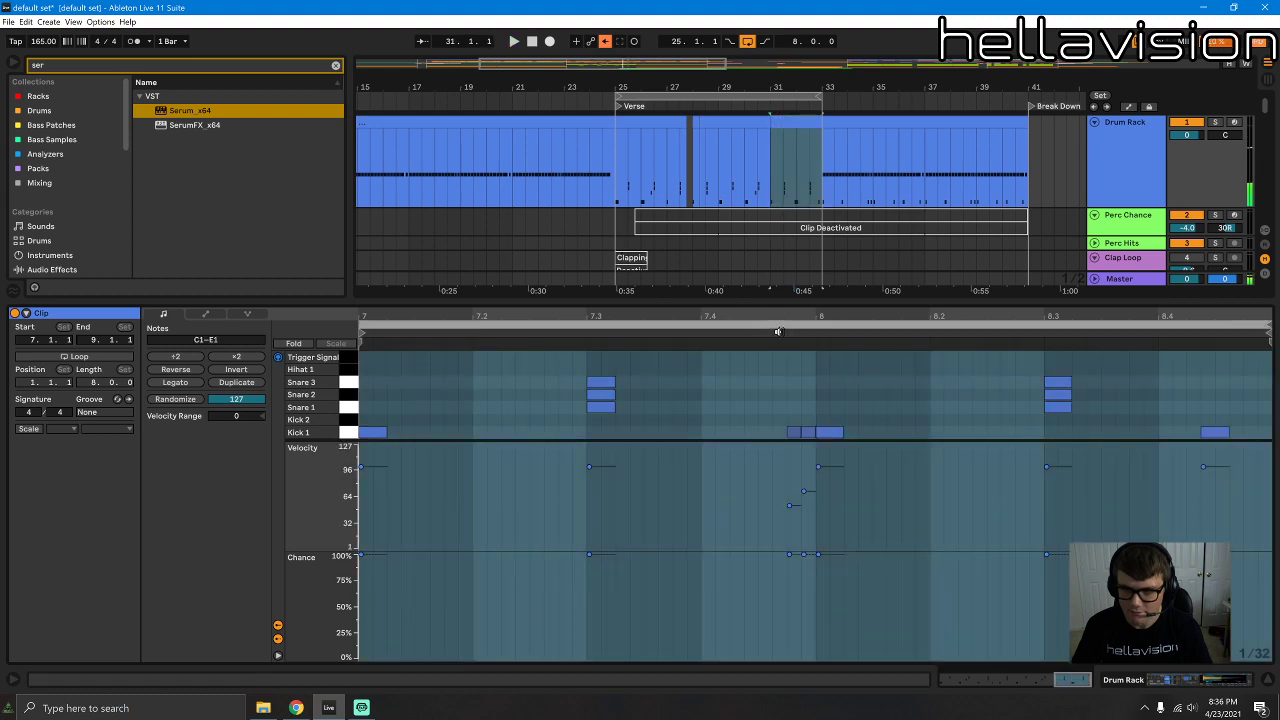
click(798, 537)
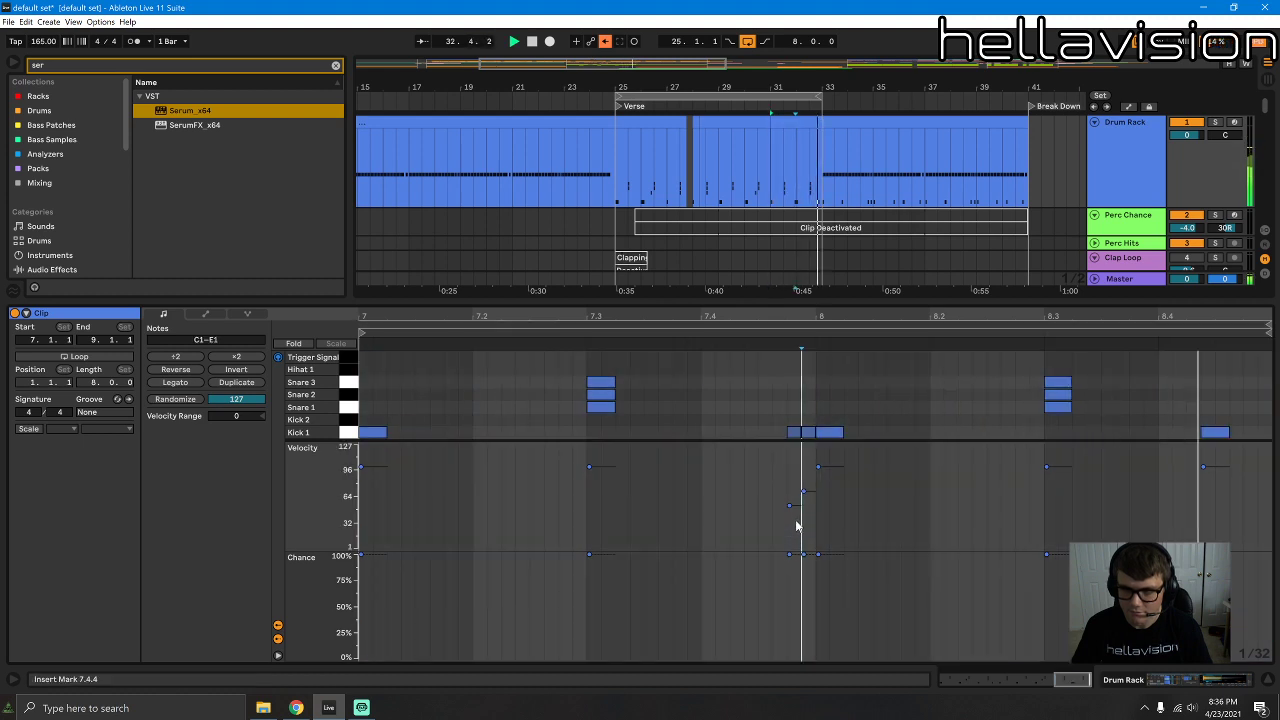
drag(797, 525, 797, 540)
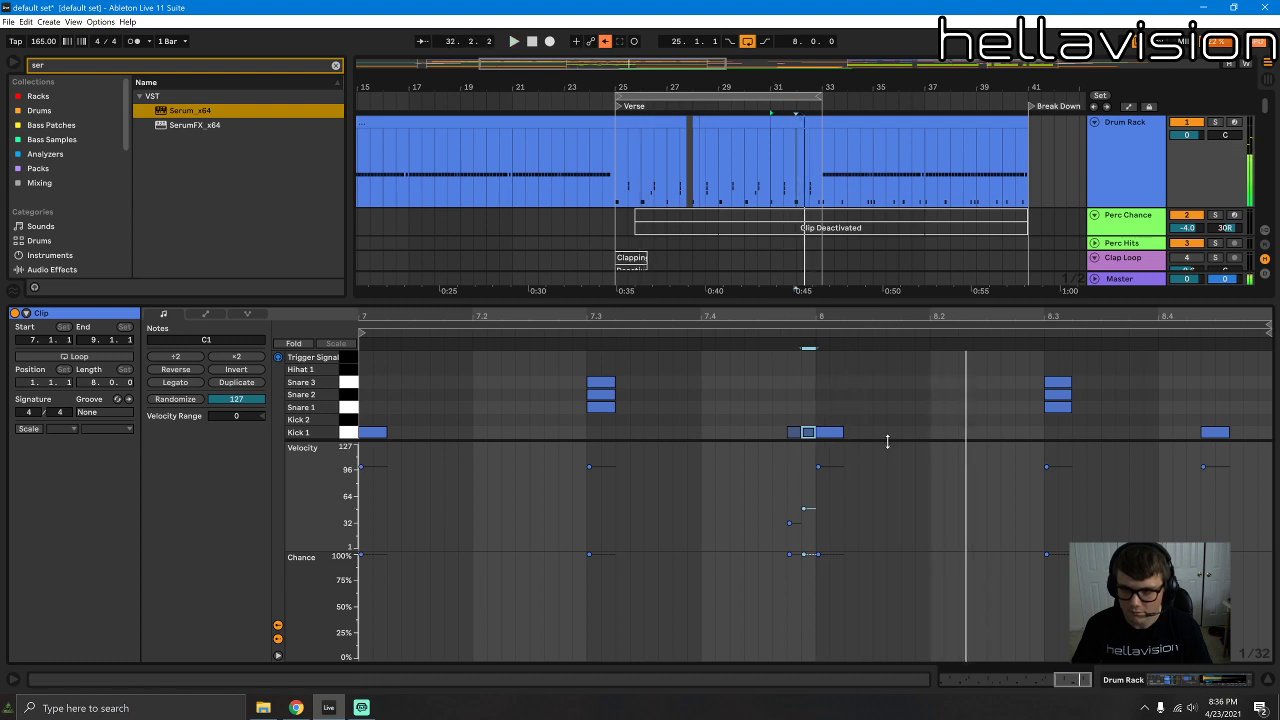
Step: Enlarge the note area of the drum clip and play the verse while reviewing the bass tracks in the arrangement
drag(886, 440, 880, 564)
click(774, 413)
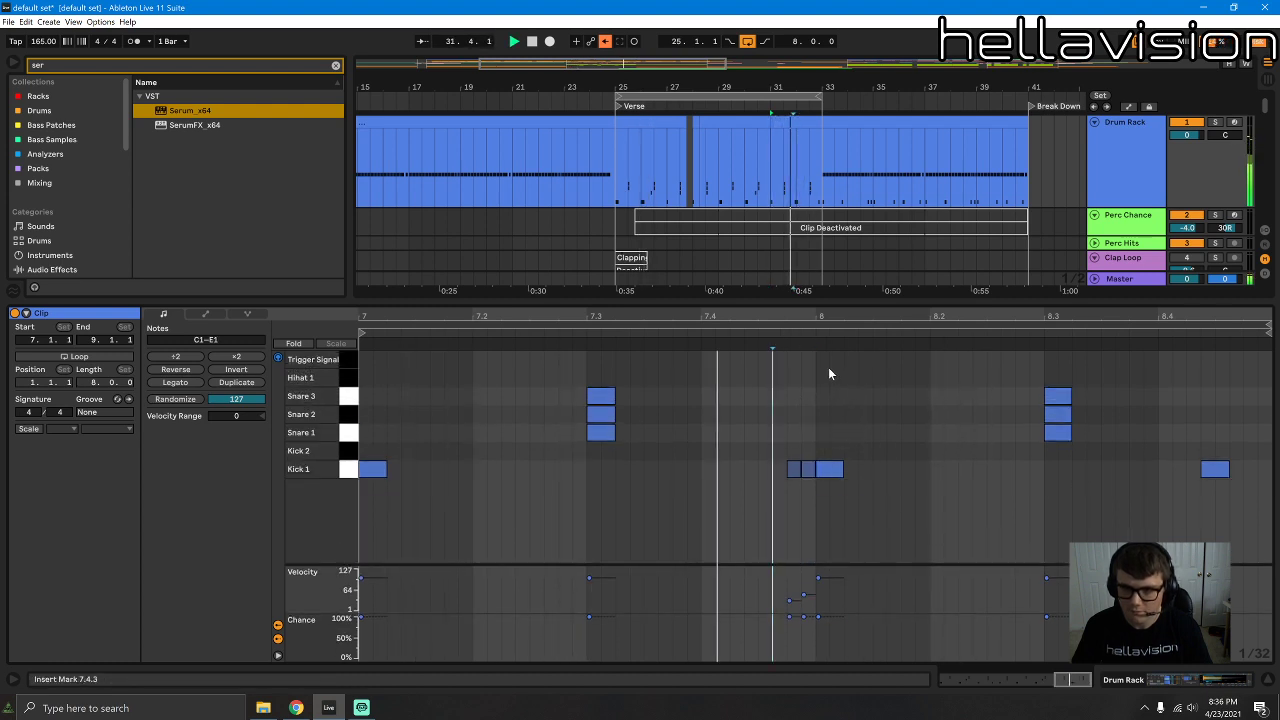
key(ctrl+alt+l)
scroll(723, 440, down, 8)
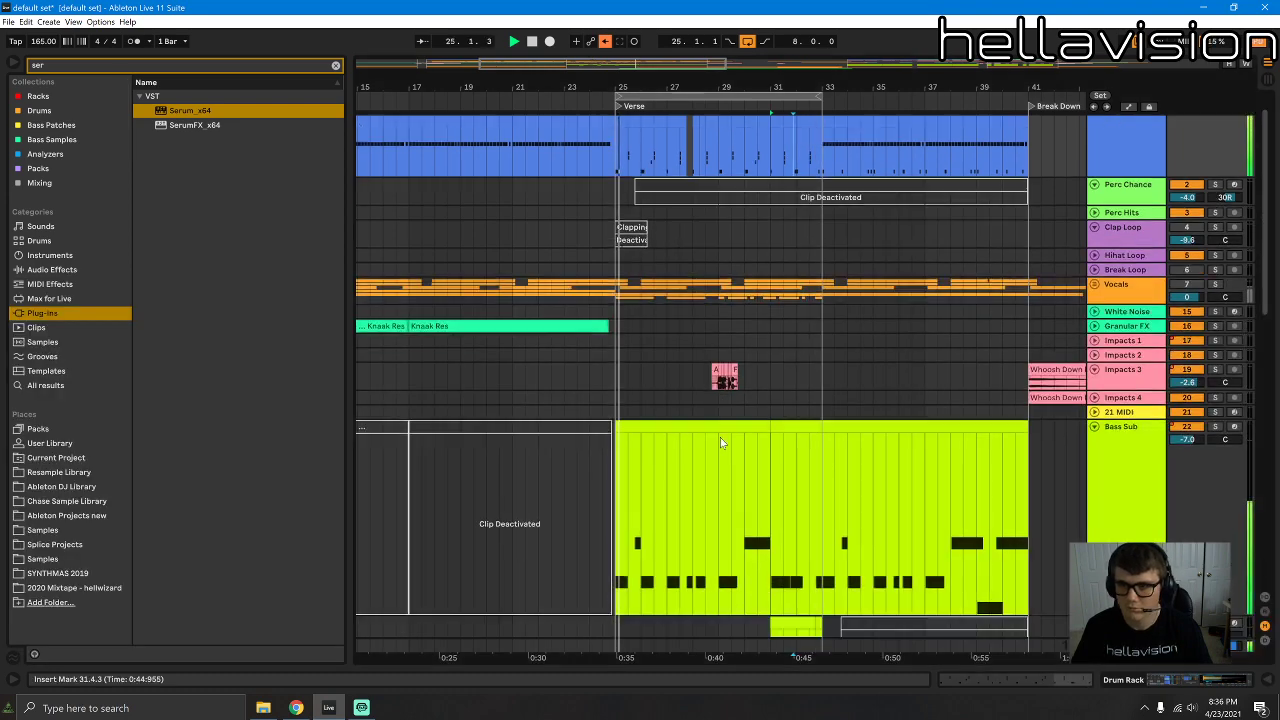
scroll(752, 437, down, 3)
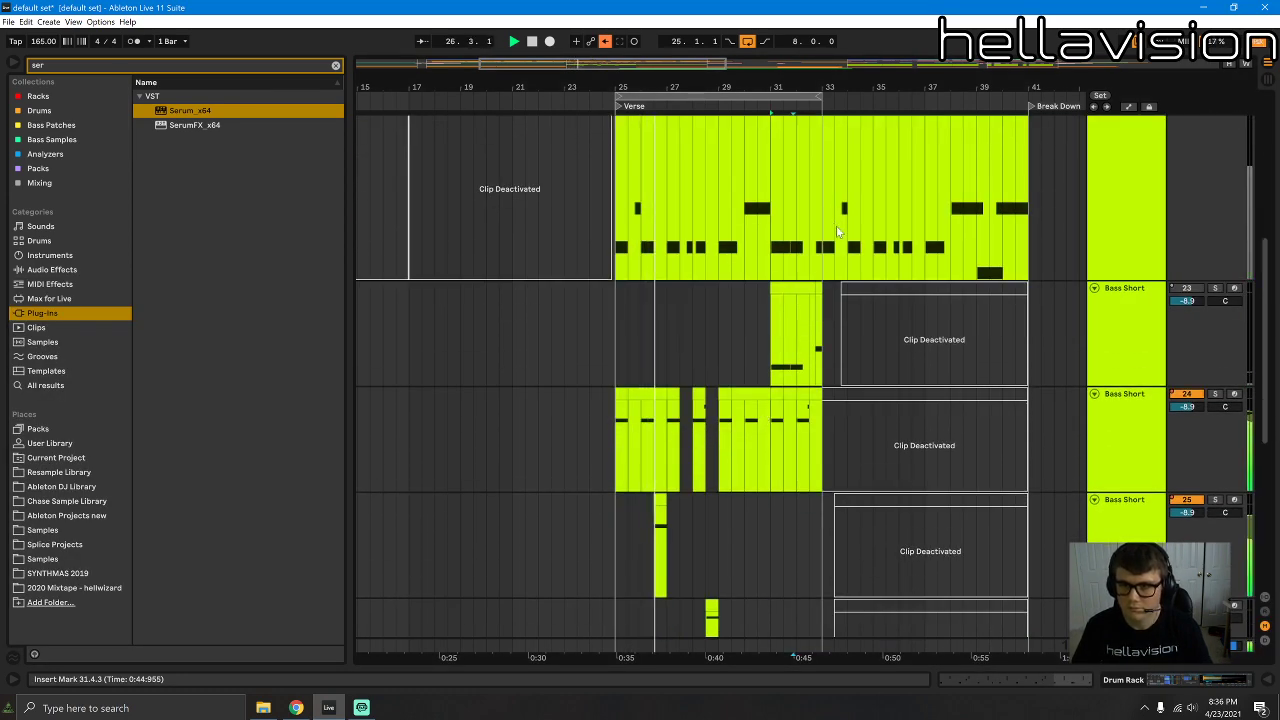
scroll(840, 320, up, 2)
scroll(845, 372, down, 2)
scroll(718, 249, up, 5)
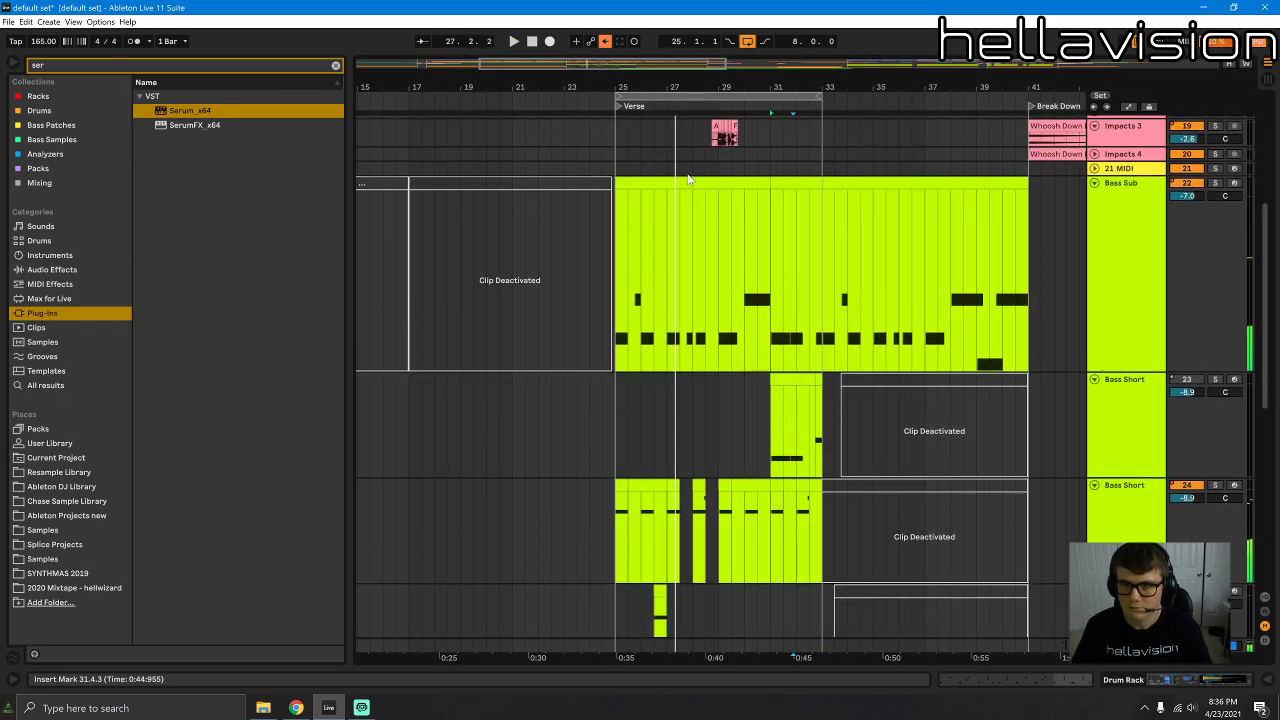
Step: Select the range 27.3.1 to 28.1.1 on the 21 MIDI track and replay the verse from there
key(space)
double_click(687, 168)
key(Delete)
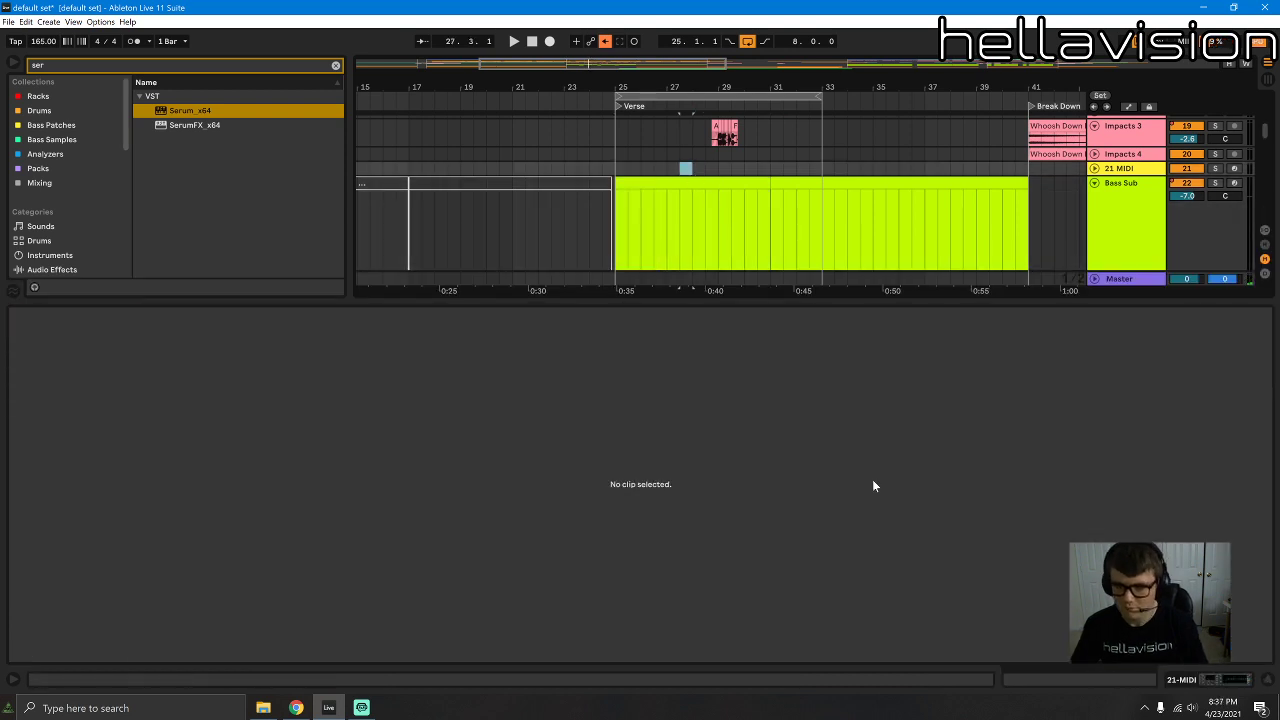
drag(776, 298, 776, 645)
key(space)
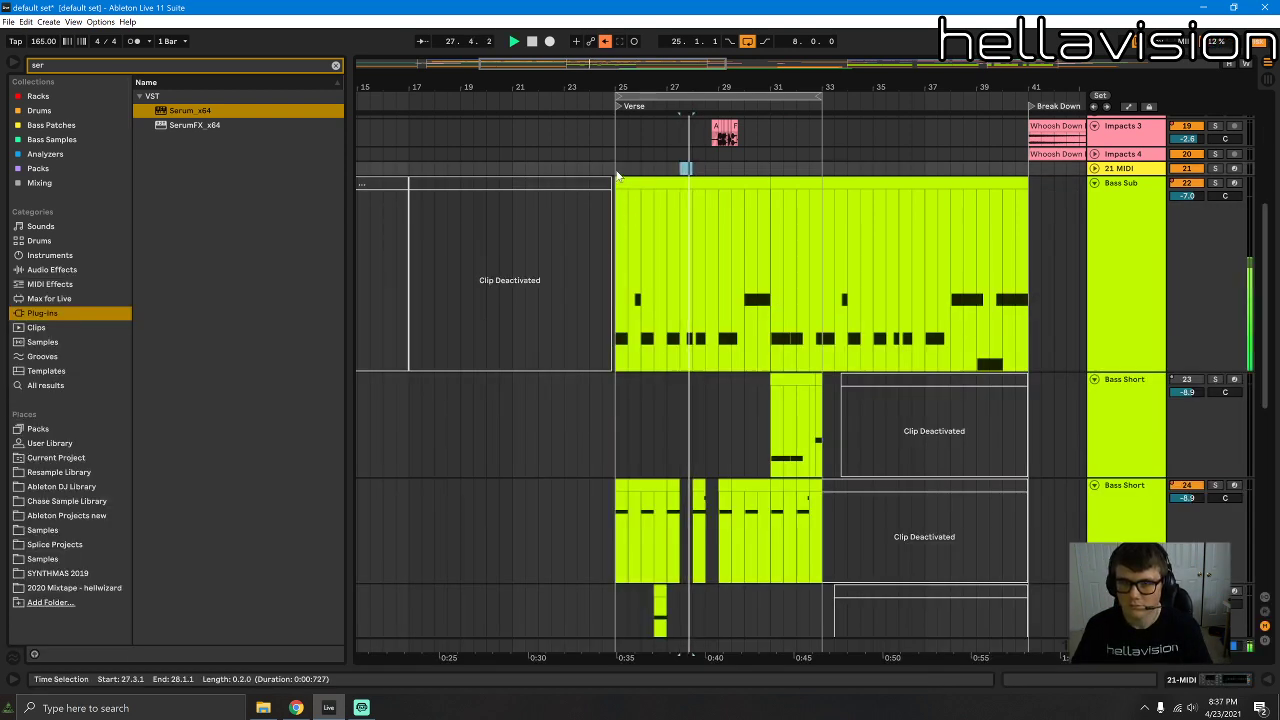
key(space)
Step: Delete the short D#0 note in beat 3.4 and the F#0 note at 1.4.1 from the verse's Bass Sub clip
double_click(714, 186)
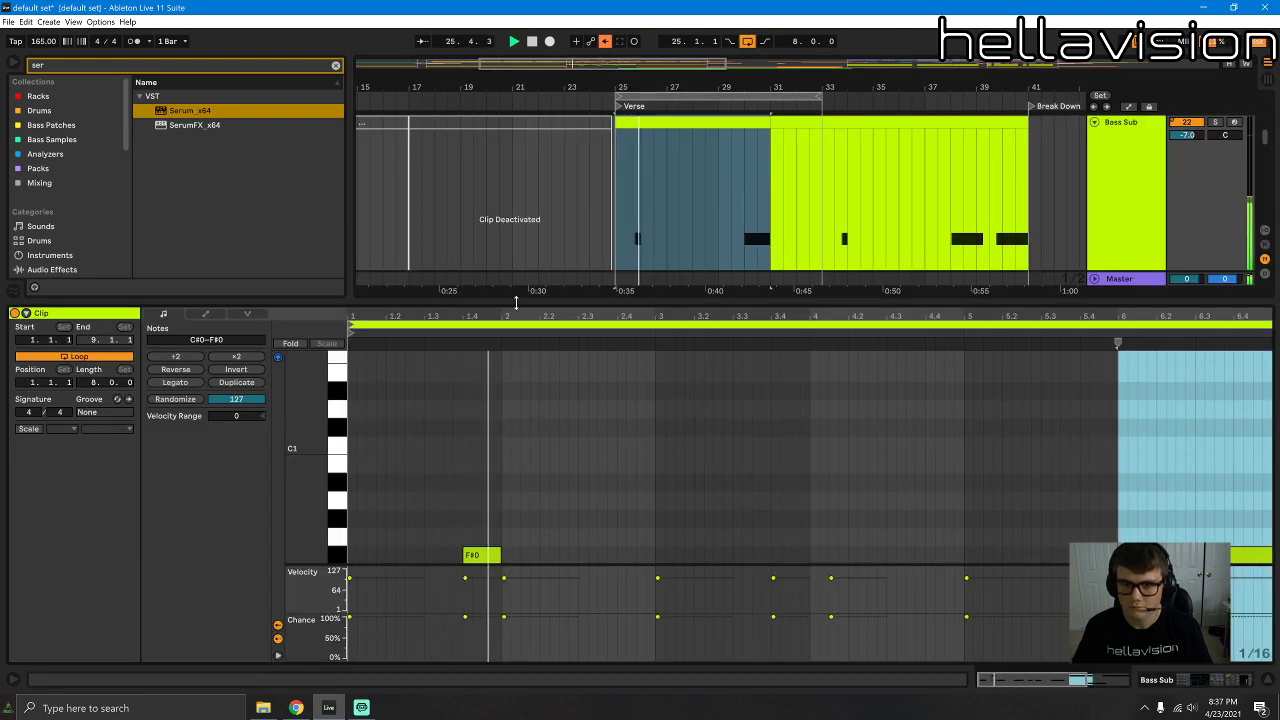
drag(517, 303, 525, 220)
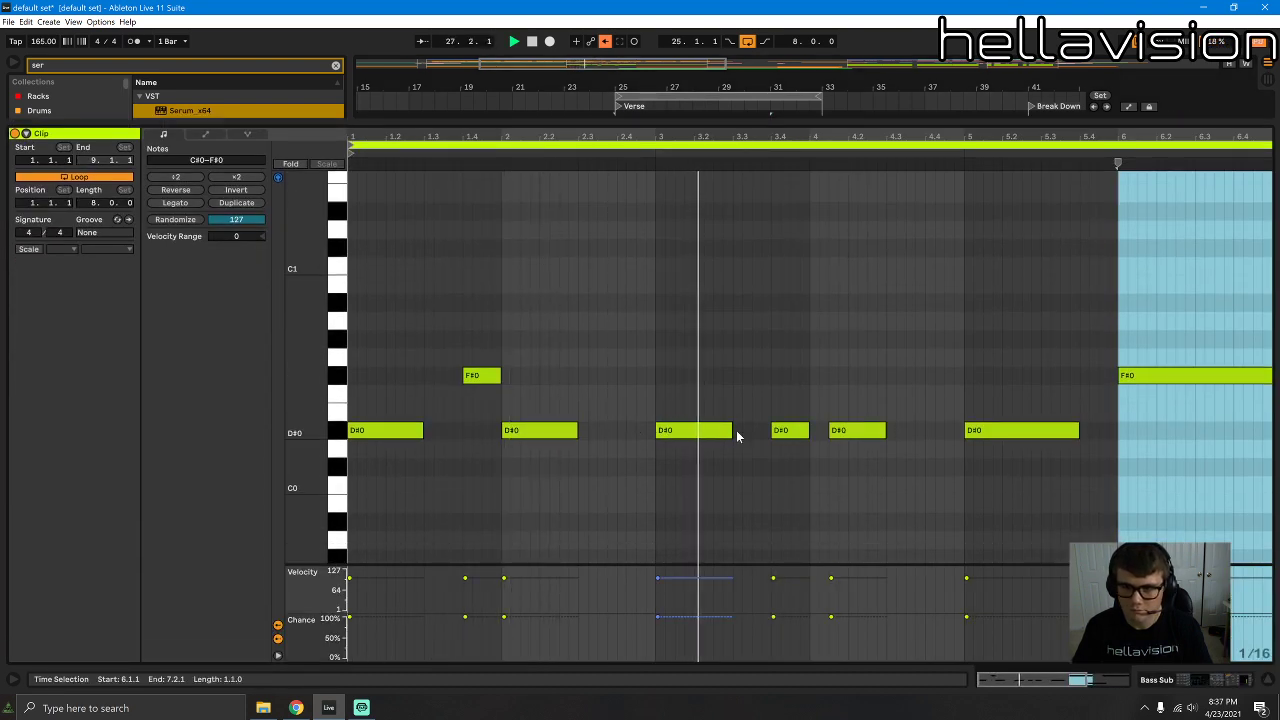
key(space)
drag(792, 434, 802, 440)
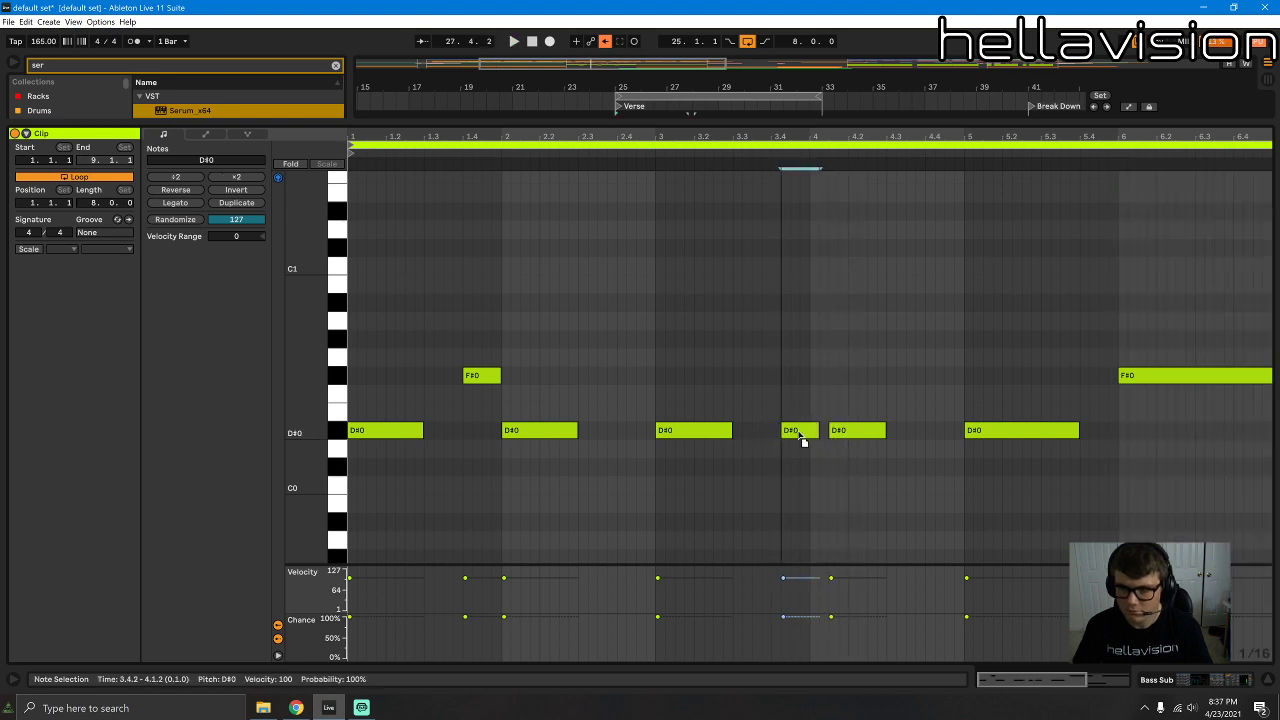
key(Delete)
key(space)
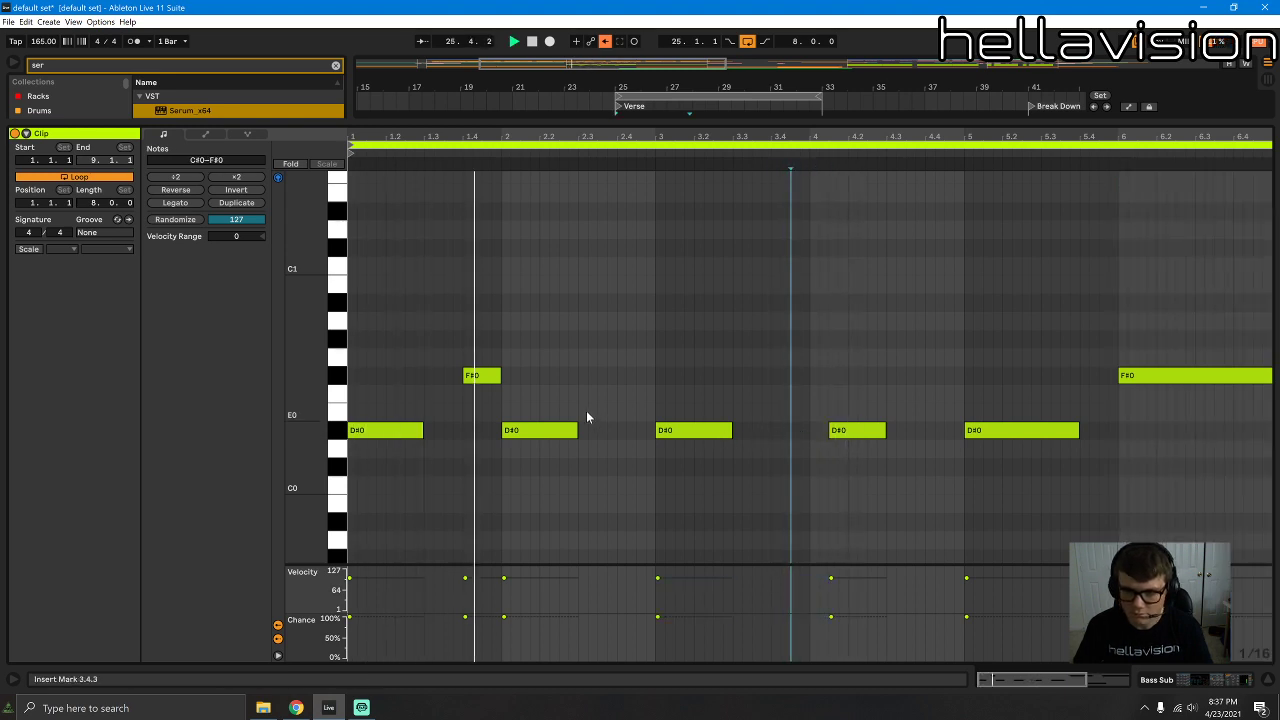
click(486, 376)
key(Delete)
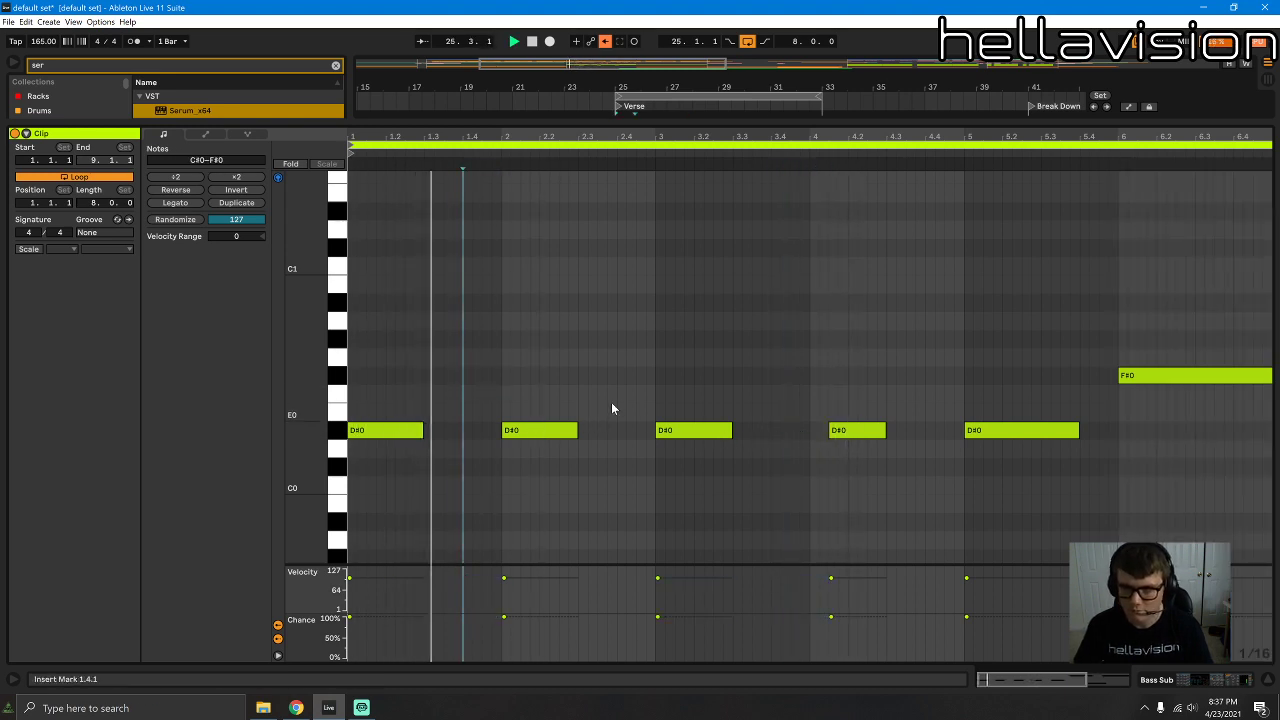
Step: Add a D#1 note from 2.3.1 to 3.1.1 and an F#0 note from 4.3.1 to 4.4.4 in the Bass Sub clip
double_click(585, 375)
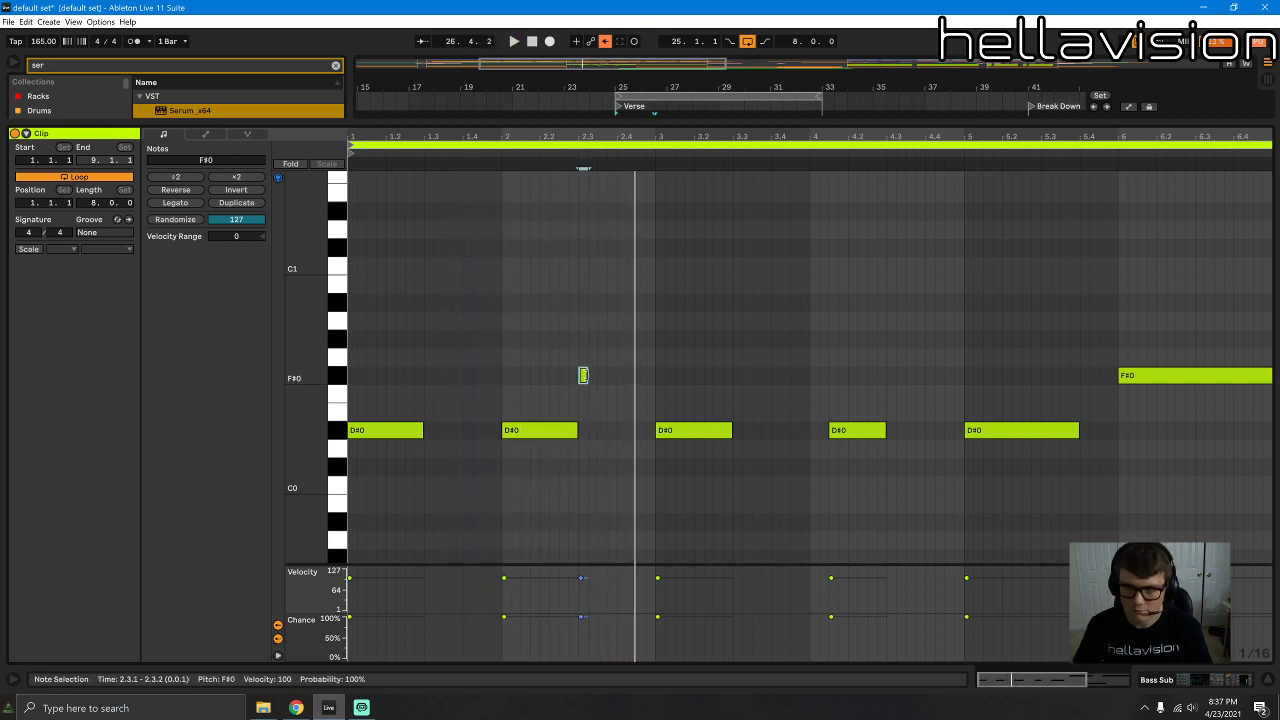
drag(590, 376, 613, 430)
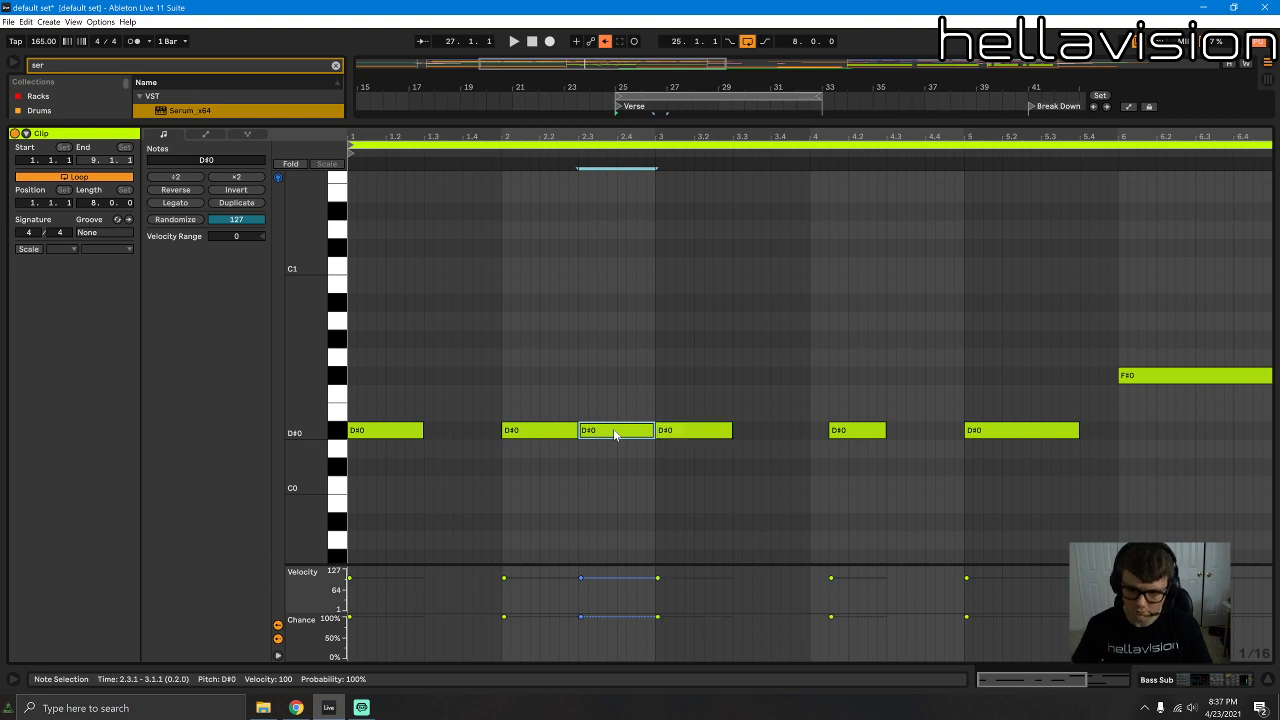
key(shift+Up)
click(543, 148)
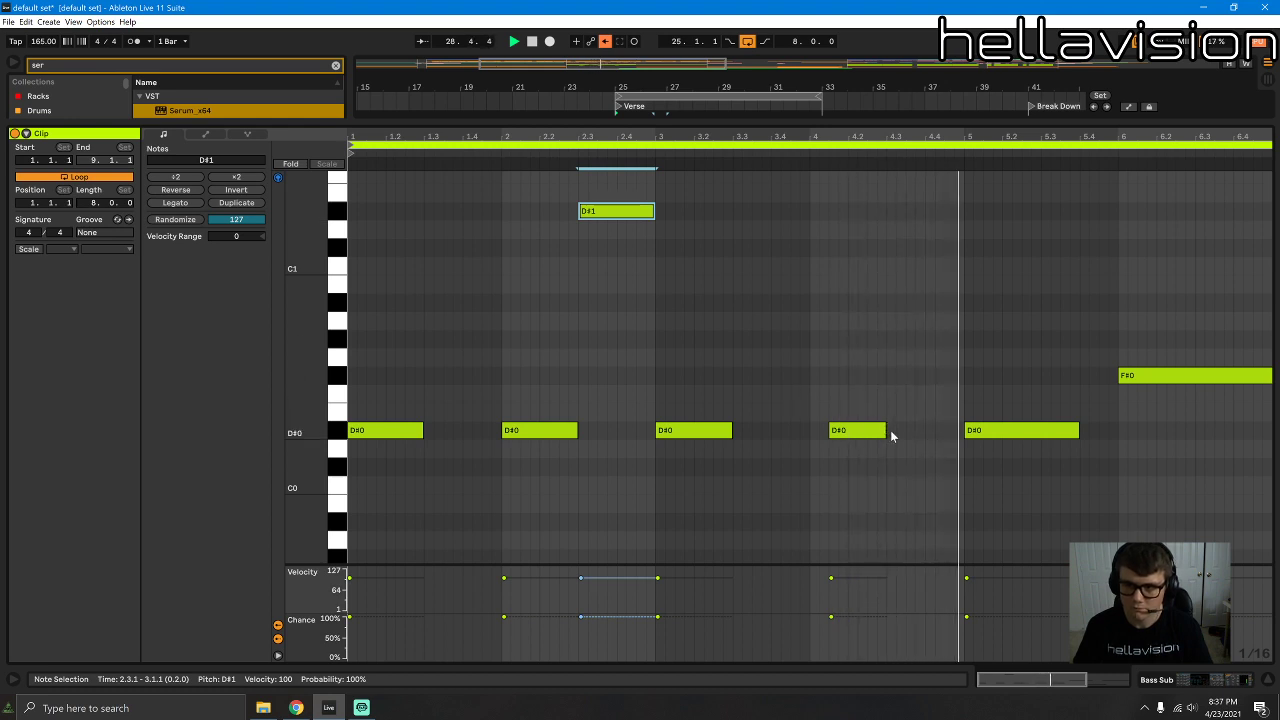
double_click(891, 378)
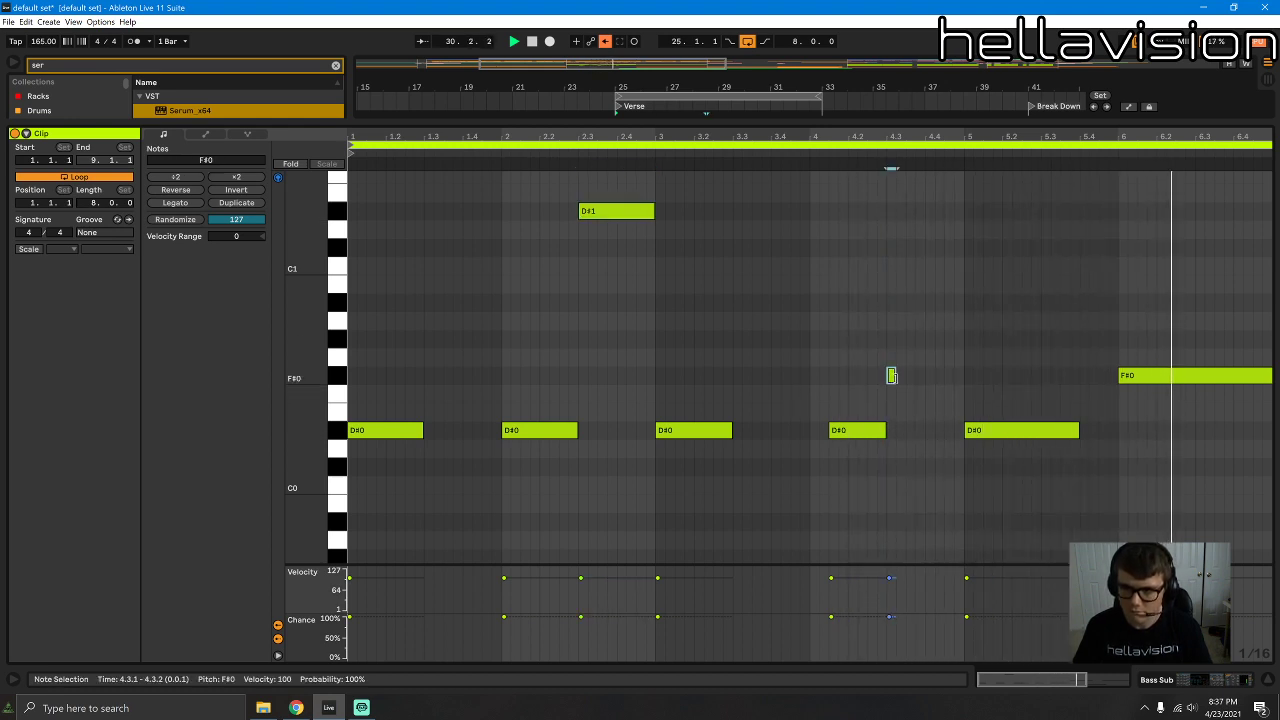
drag(891, 375, 951, 376)
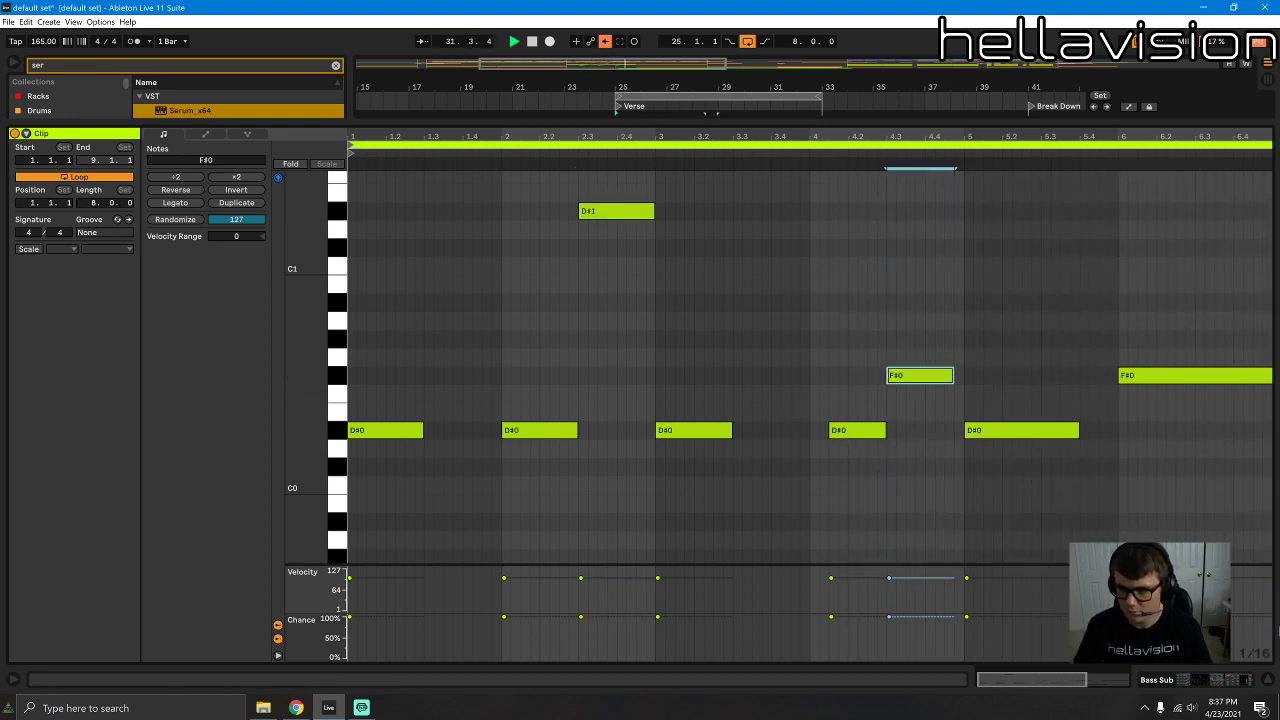
Step: Solo the Bass Sub track and add an EQ Eight after its Compressor
click(1230, 679)
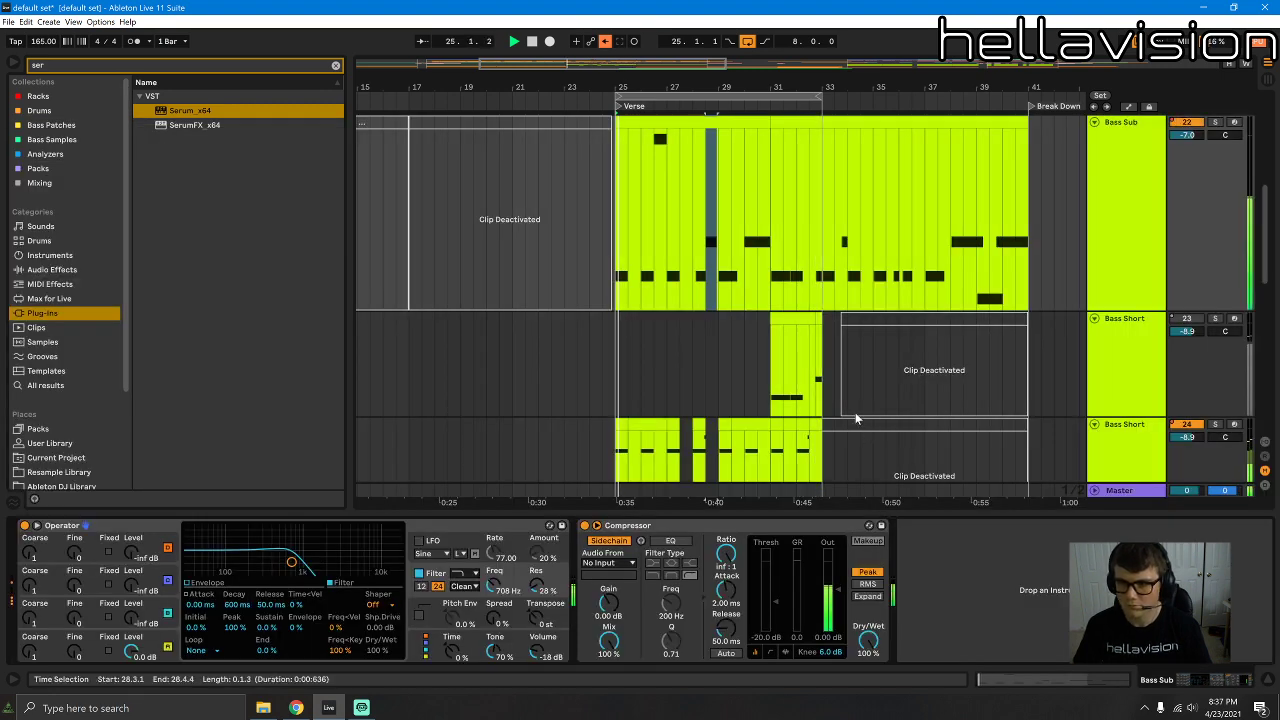
click(1215, 122)
click(104, 271)
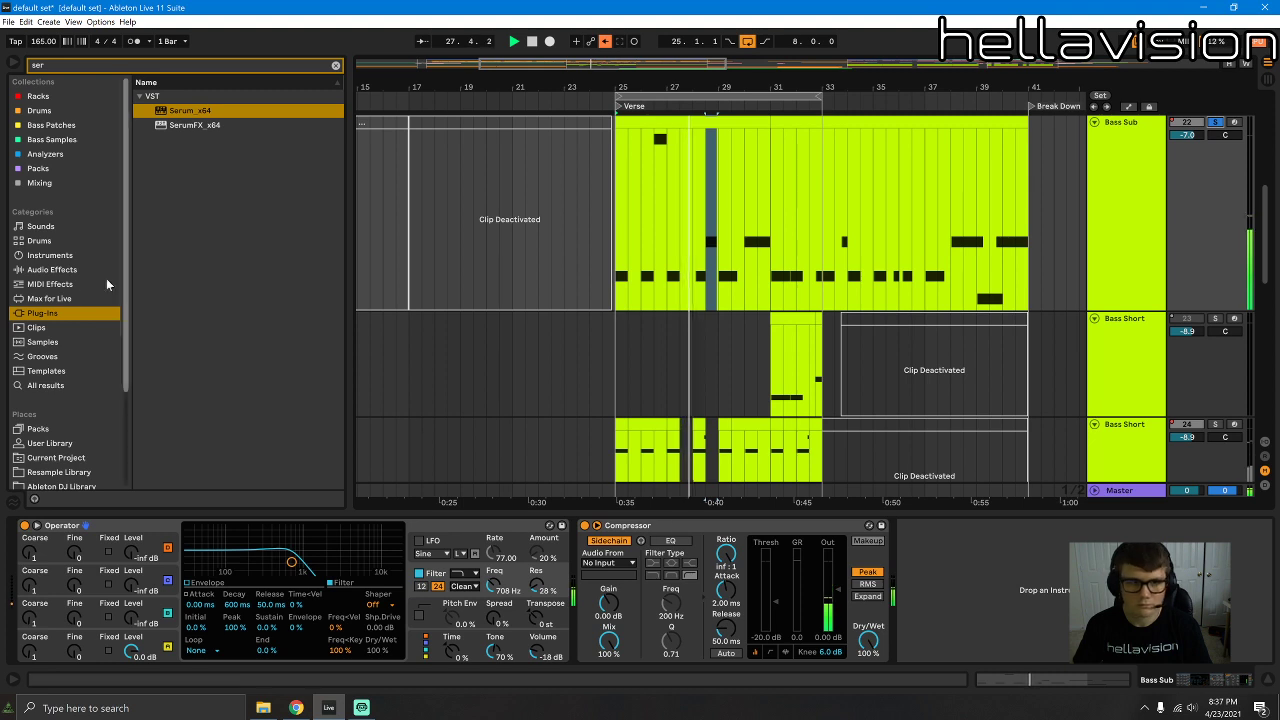
click(335, 67)
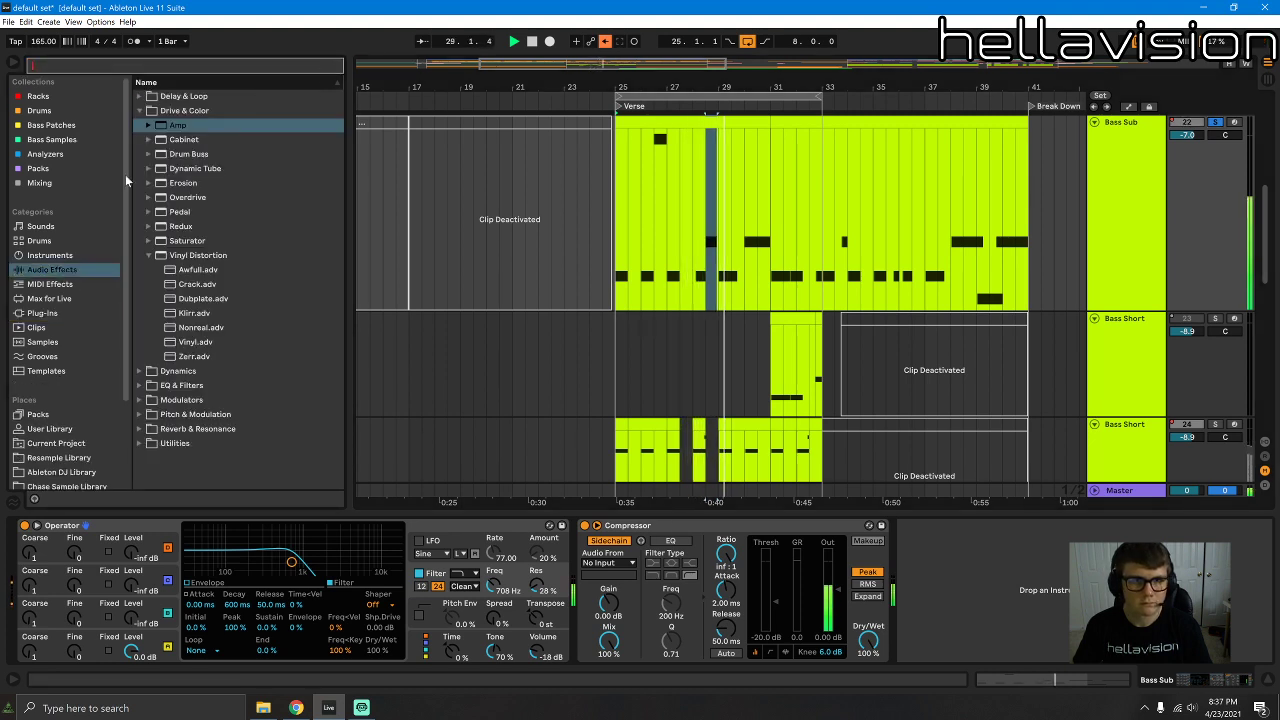
click(139, 111)
click(140, 140)
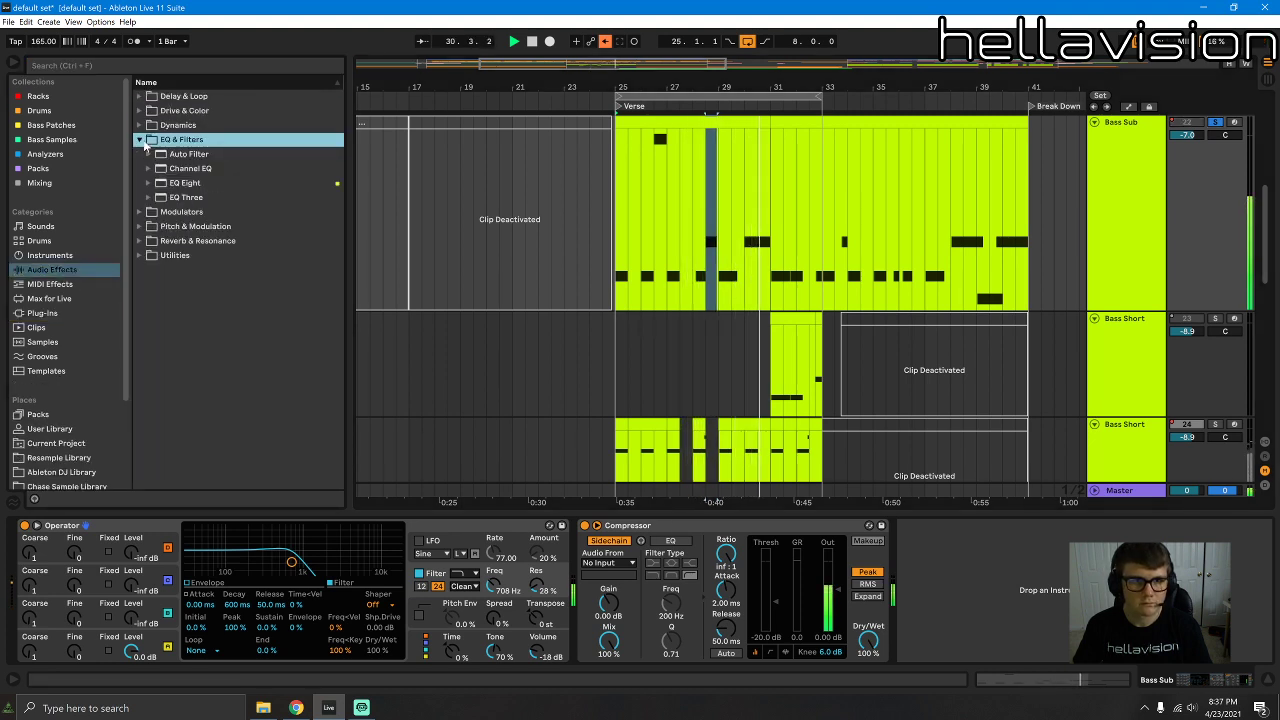
drag(180, 187, 1054, 538)
Step: Inspect the Bass Sub spectrum in the enlarged EQ Eight display and review the clip's notes
click(916, 526)
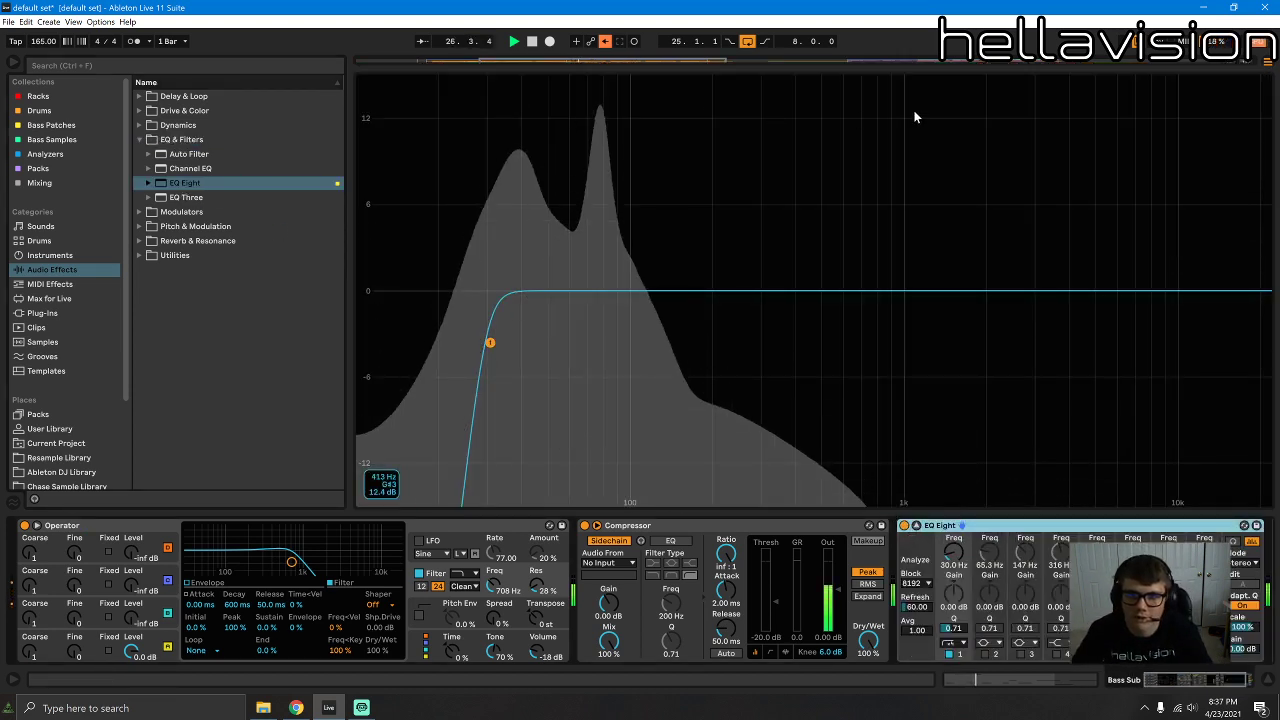
click(922, 63)
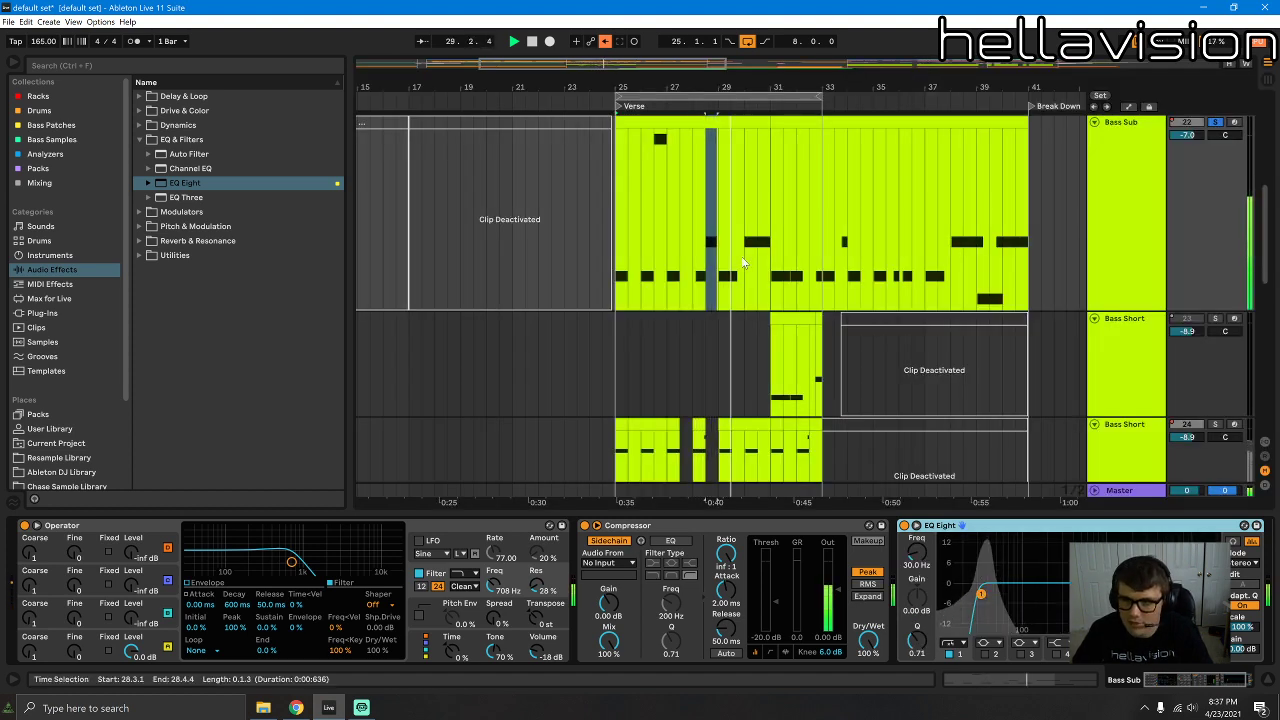
click(762, 119)
double_click(762, 119)
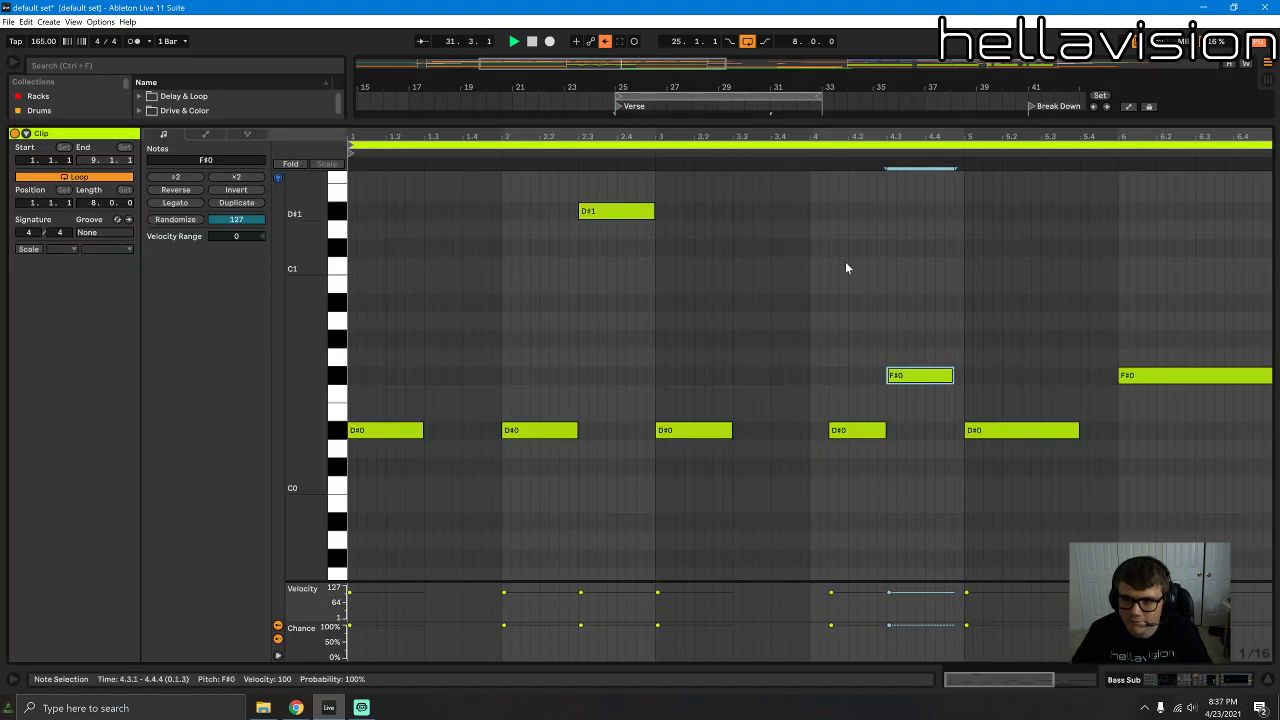
click(1167, 680)
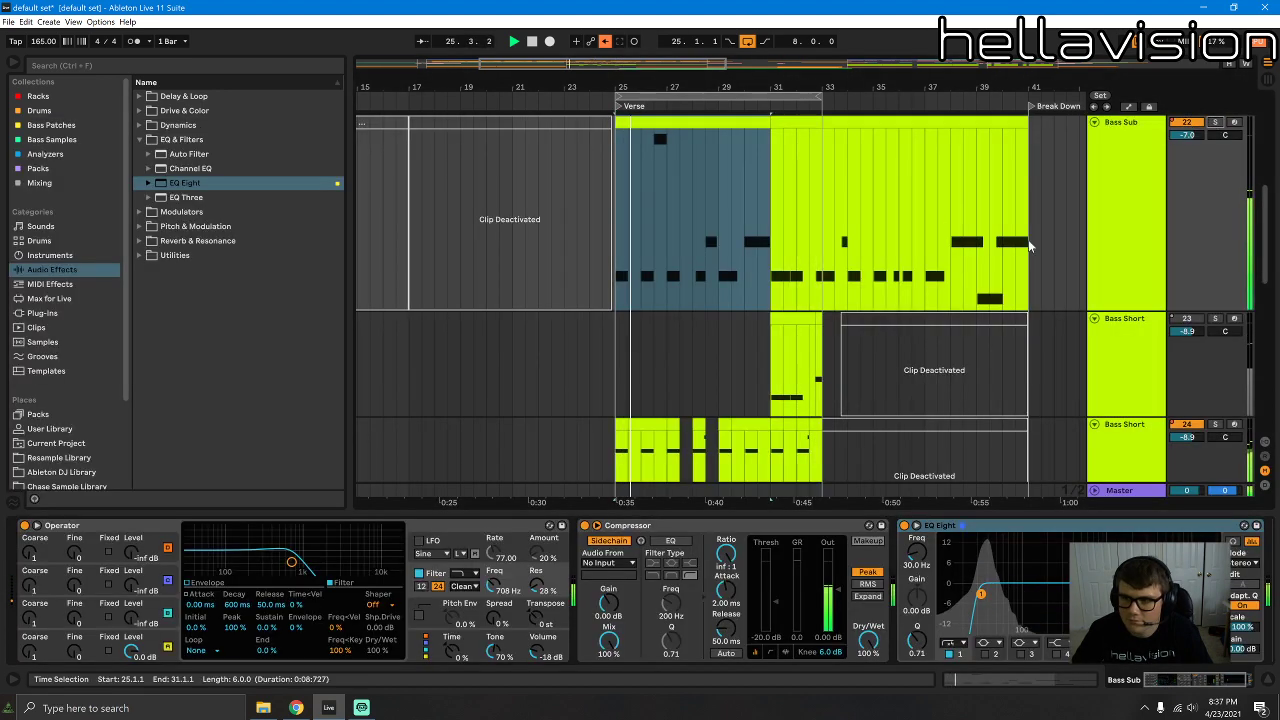
click(139, 139)
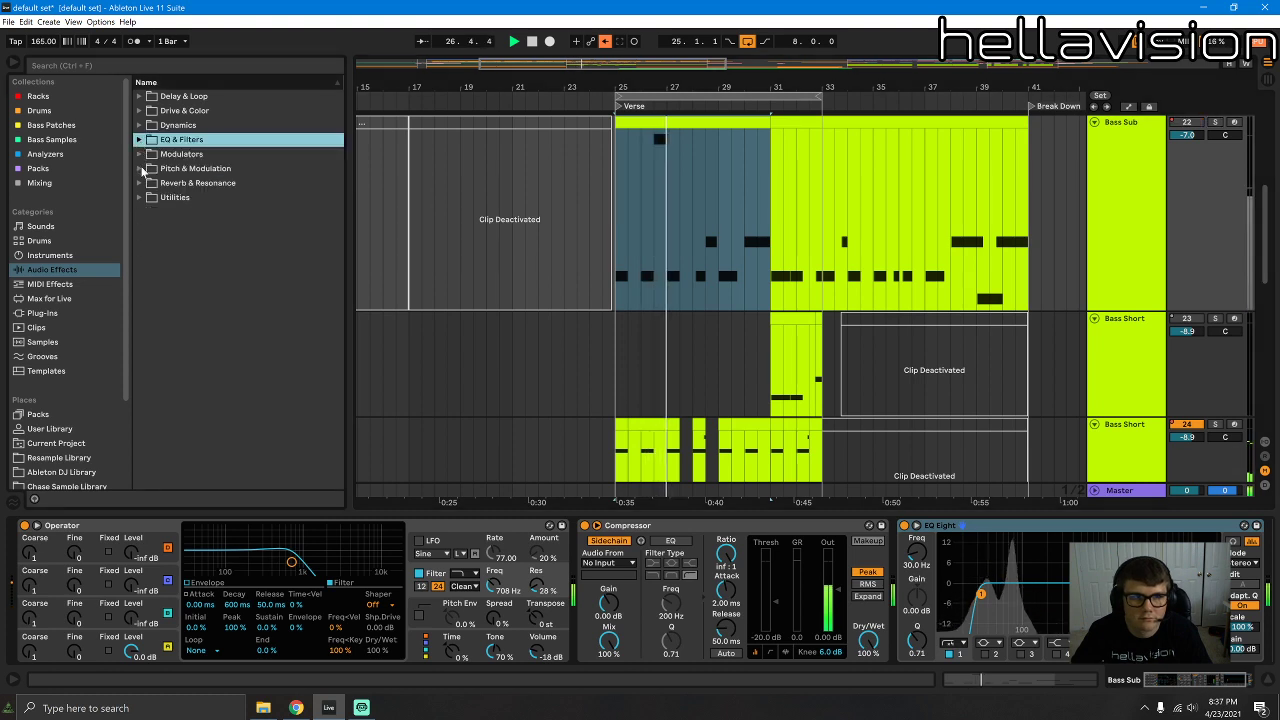
click(141, 155)
click(149, 170)
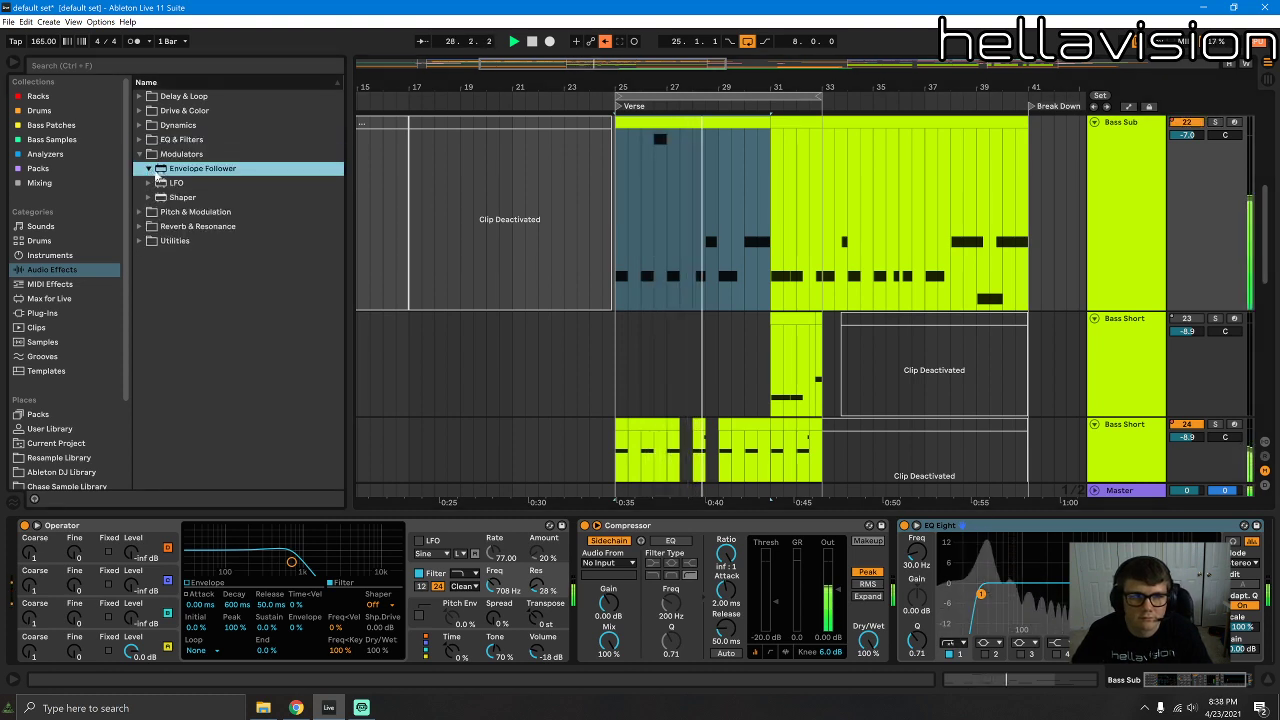
click(176, 184)
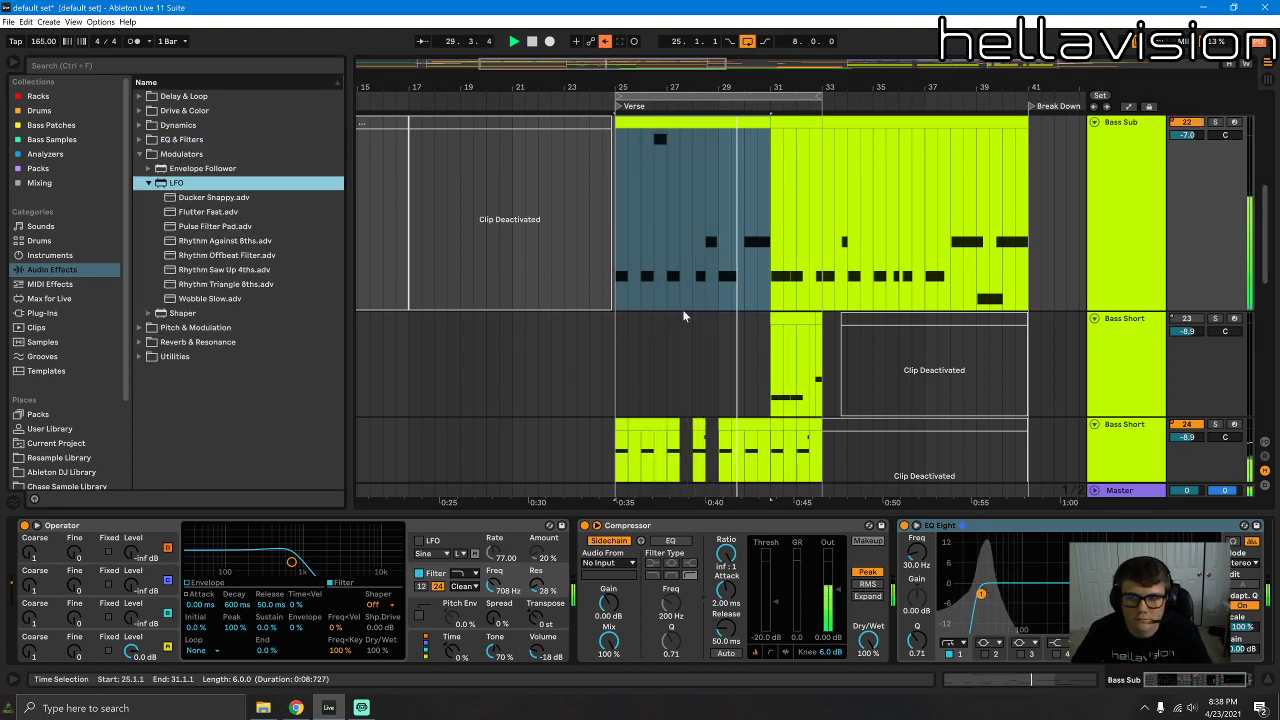
Step: Duplicate the Bass Short track that carries the main verse pattern from bar 25 to 33
drag(757, 519, 757, 620)
scroll(755, 425, up, 2)
click(755, 427)
scroll(745, 395, up, 4)
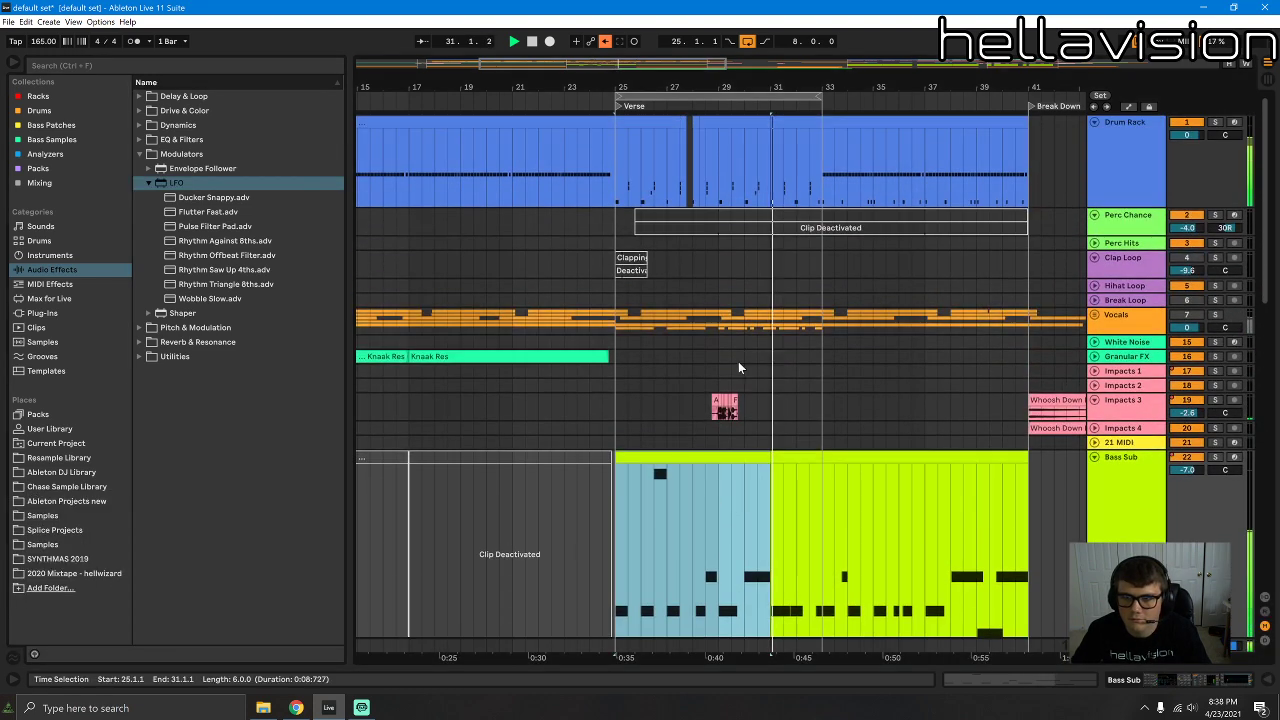
scroll(886, 326, down, 4)
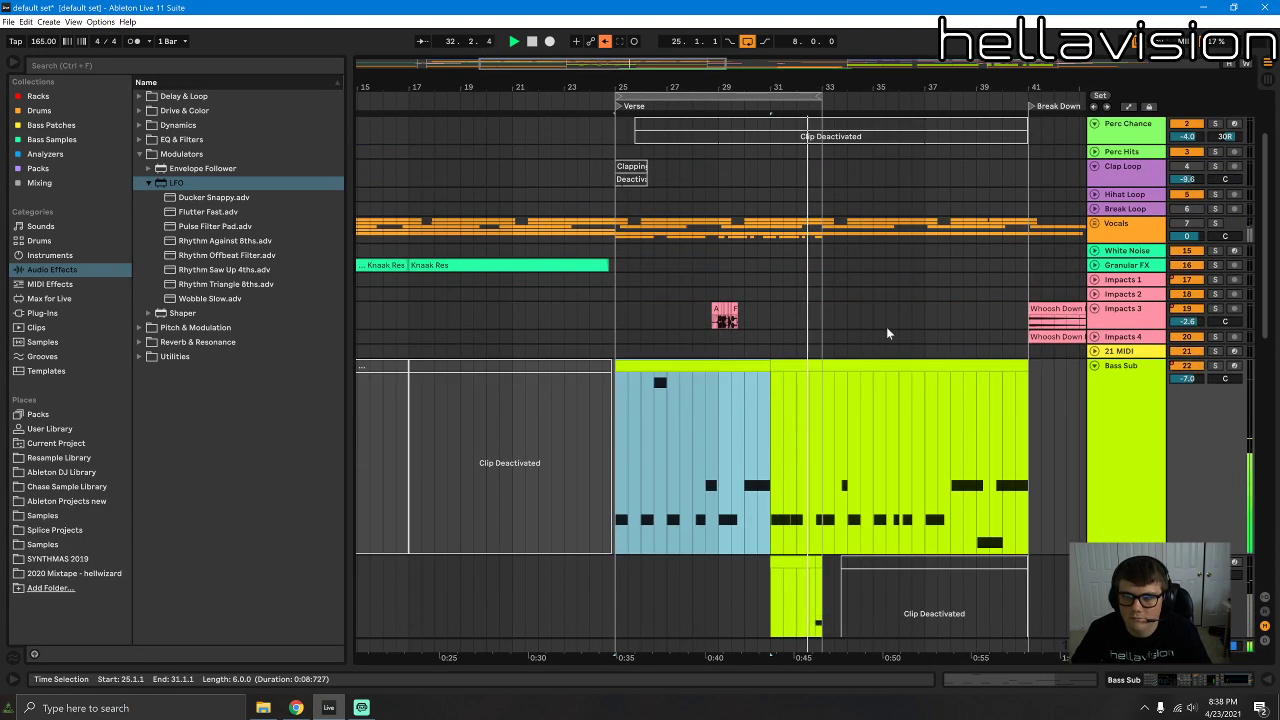
scroll(1180, 400, up, 5)
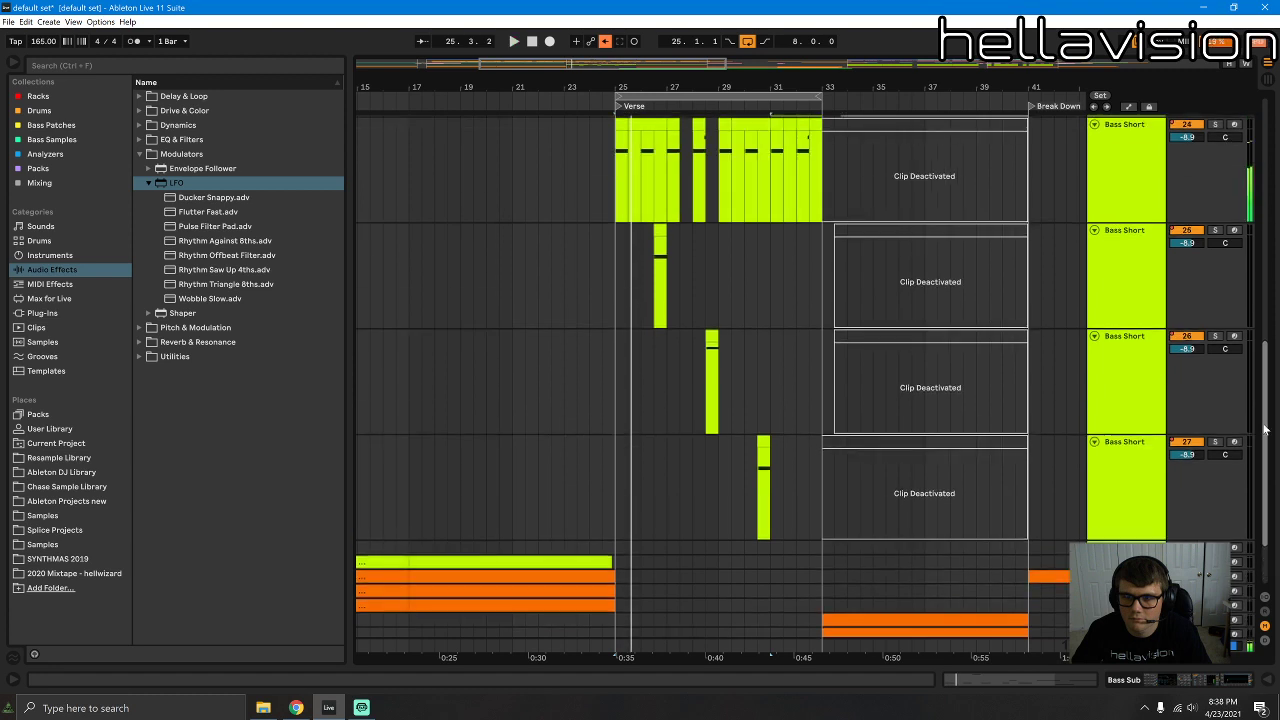
click(1143, 314)
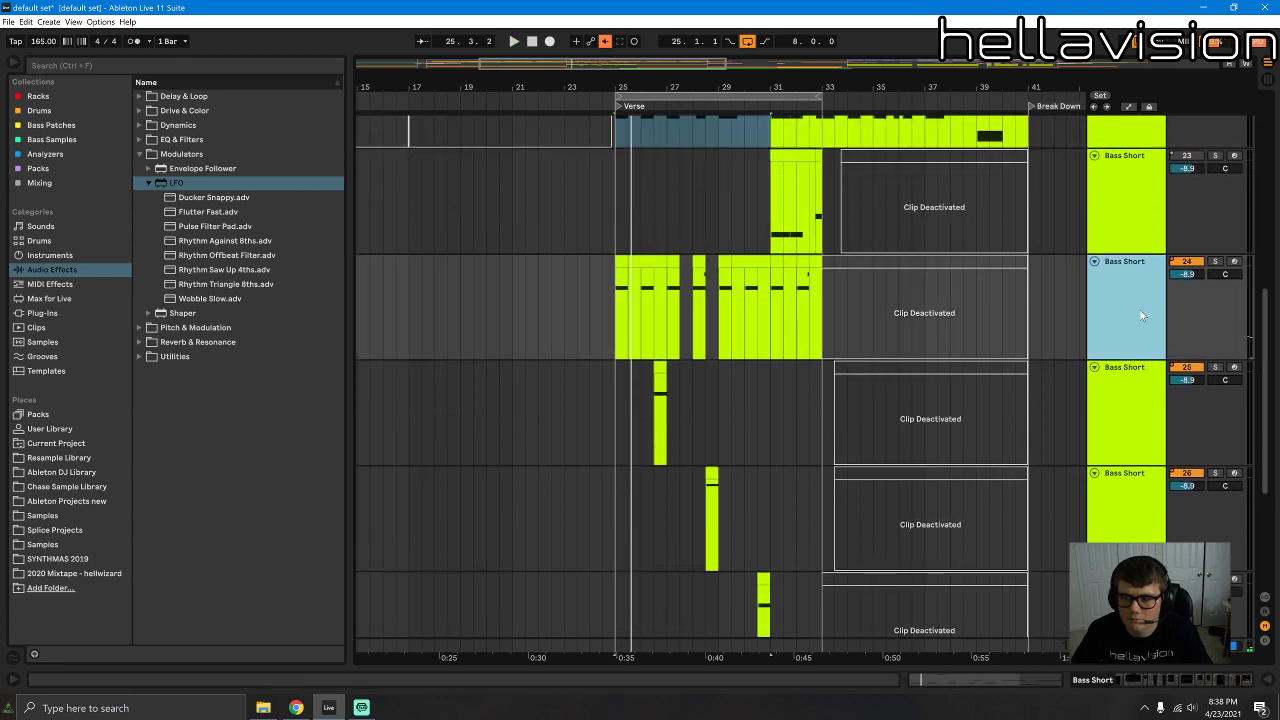
key(ctrl+d)
Step: Delete the duplicate's clips before bar 29 and the original's from bar 29 to mid-bar 35, and play from 29.1.1
click(612, 400)
drag(612, 400, 728, 372)
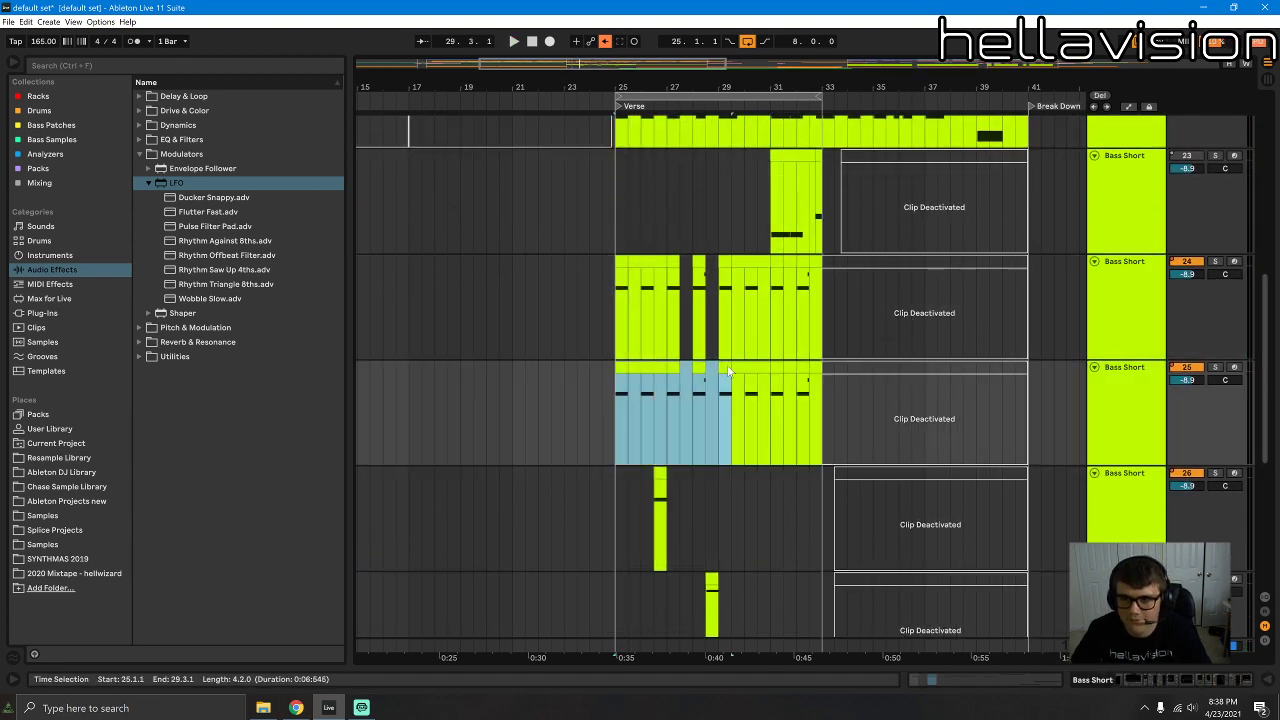
key(Delete)
drag(886, 304, 721, 285)
key(Delete)
drag(720, 386, 730, 386)
key(space)
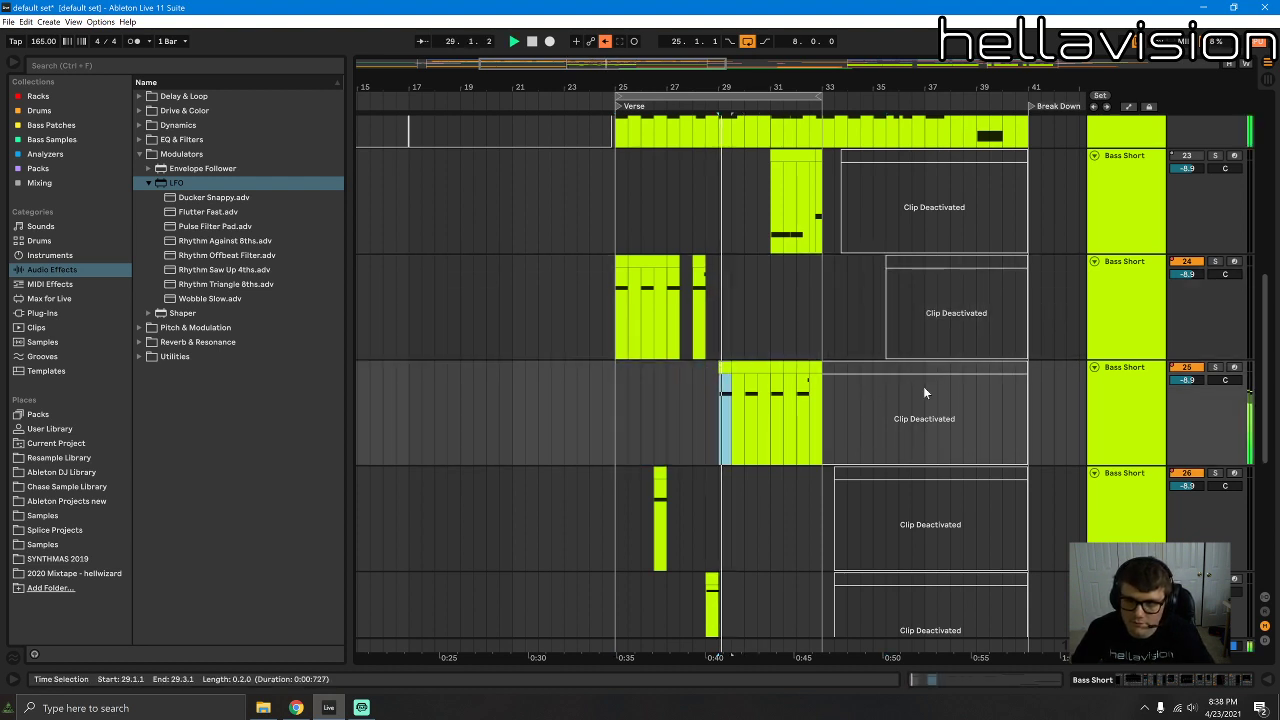
Step: Reshape LFO 1 in the duplicated Bass Short track's Serum so its peak falls earlier and lower
double_click(1130, 400)
click(48, 526)
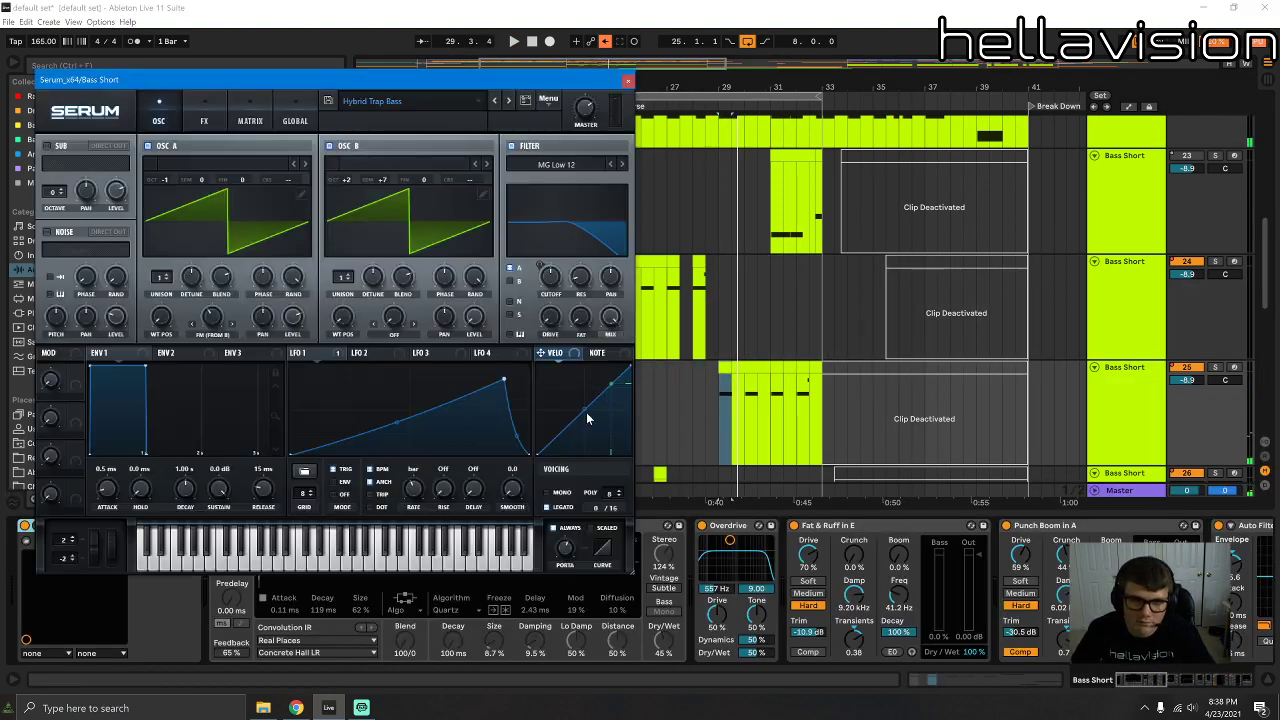
drag(503, 385, 349, 399)
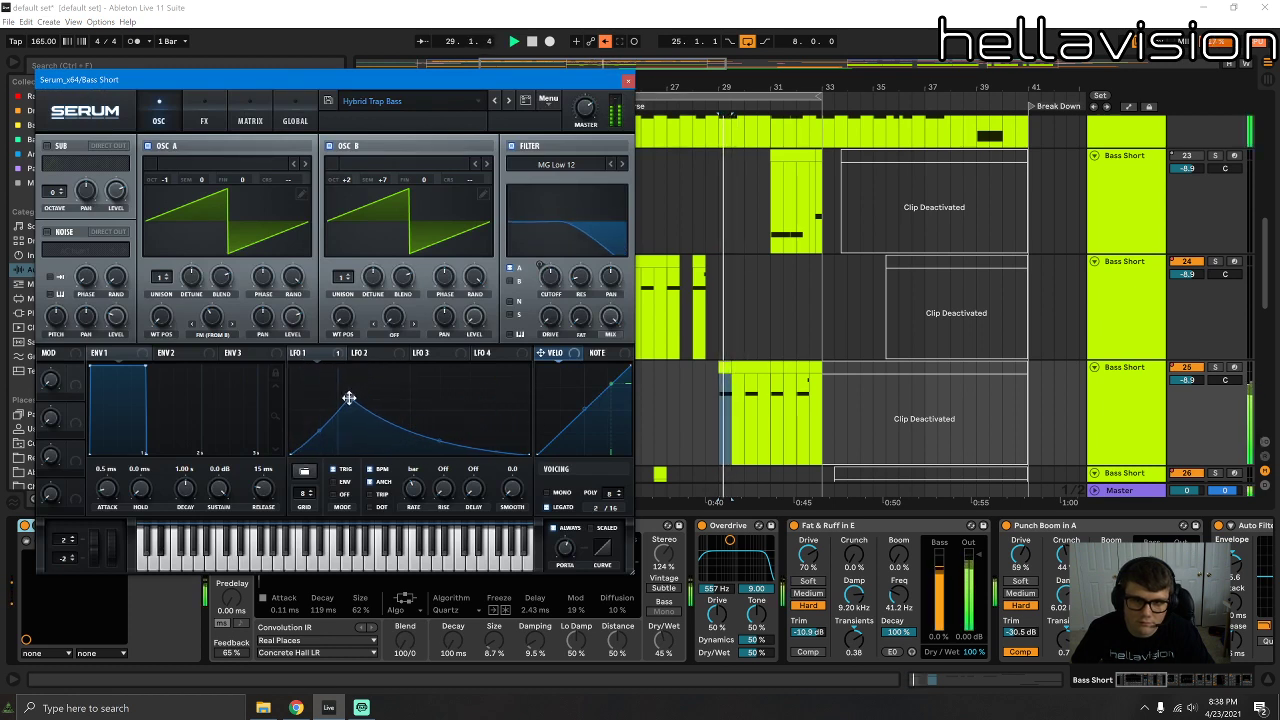
Step: Shift the LFO 1 peak later in the duplicated Bass Short's Serum and raise that track's volume to -6.5 dB
drag(554, 282, 546, 319)
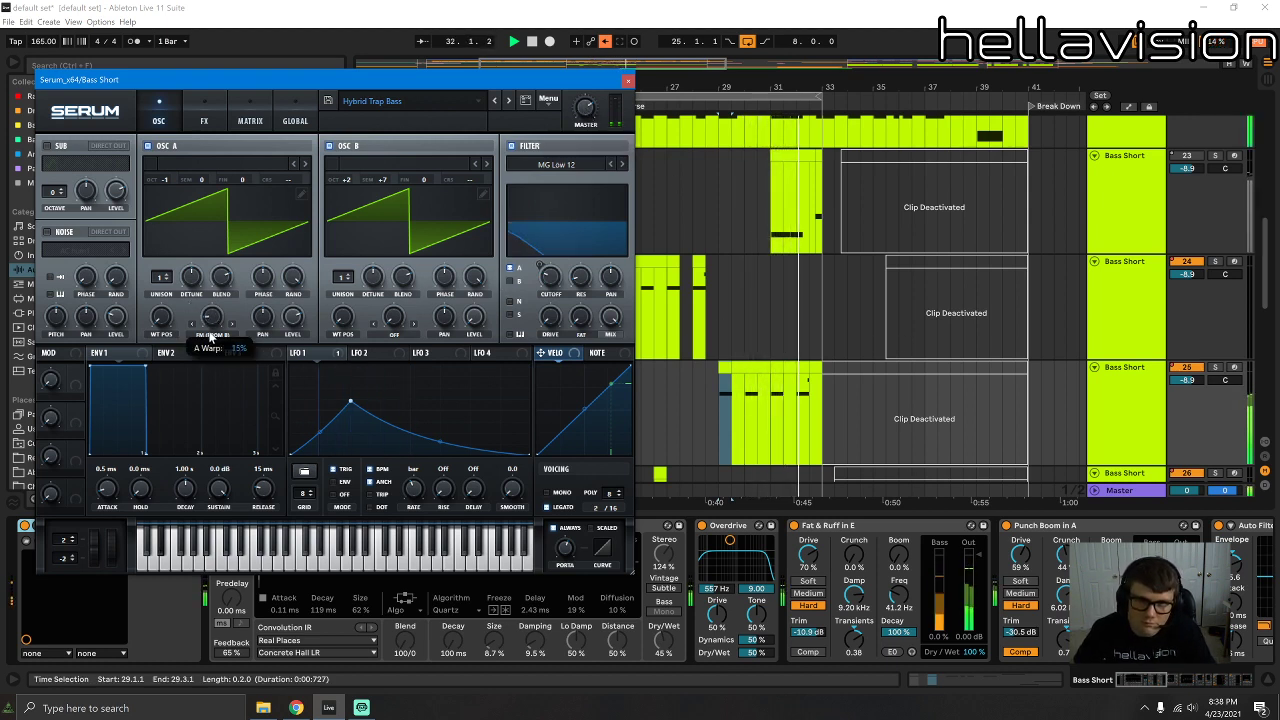
key(space)
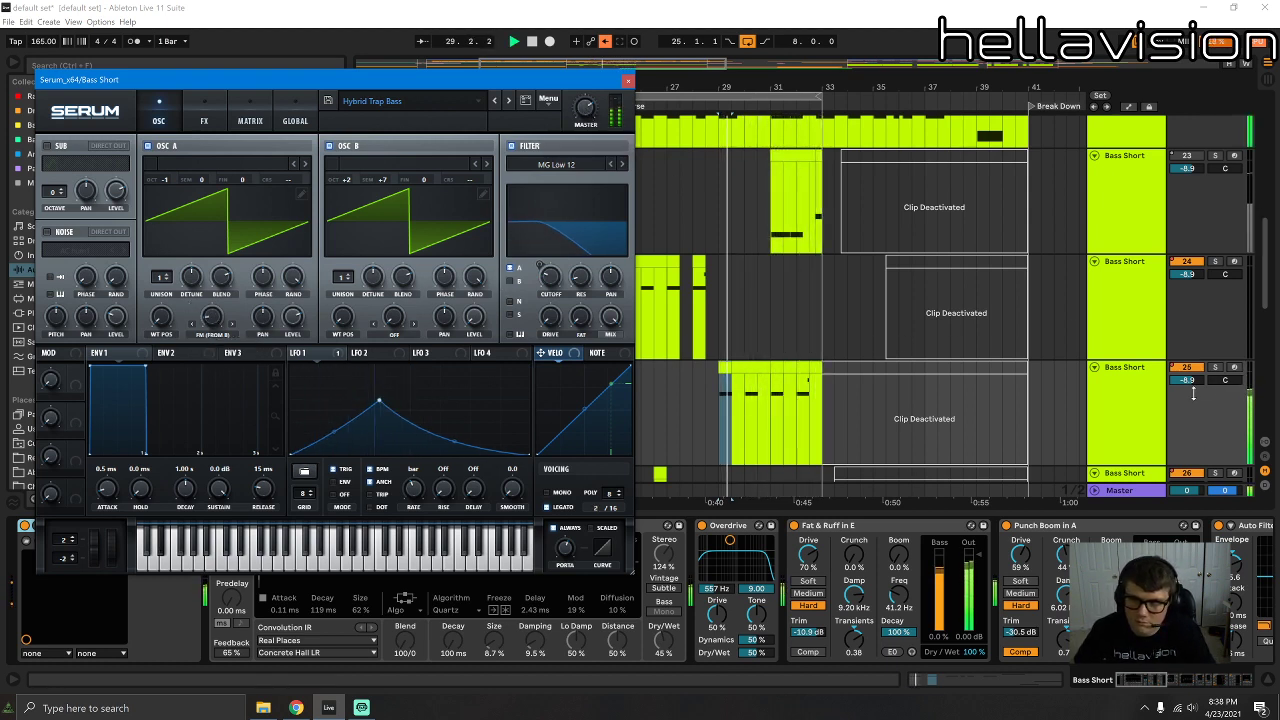
drag(1190, 383, 1190, 370)
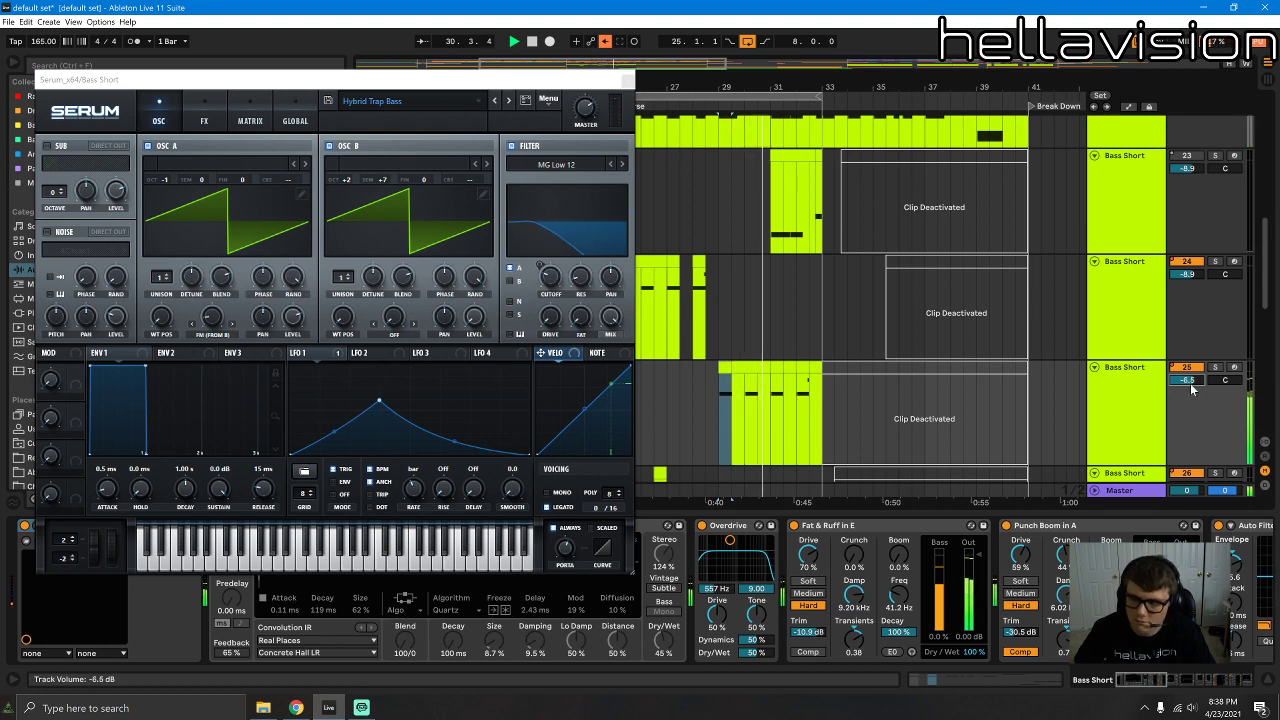
key(space)
key(space)
Step: Fine-tune oscillator A's FM (From B) warp in Serum while auditioning the verse, and close the plugin window
mouse_move(221, 325)
mouse_down()
mouse_move(234, 277)
mouse_move(213, 335)
mouse_up()
key(space)
key(space)
key(space)
key(space)
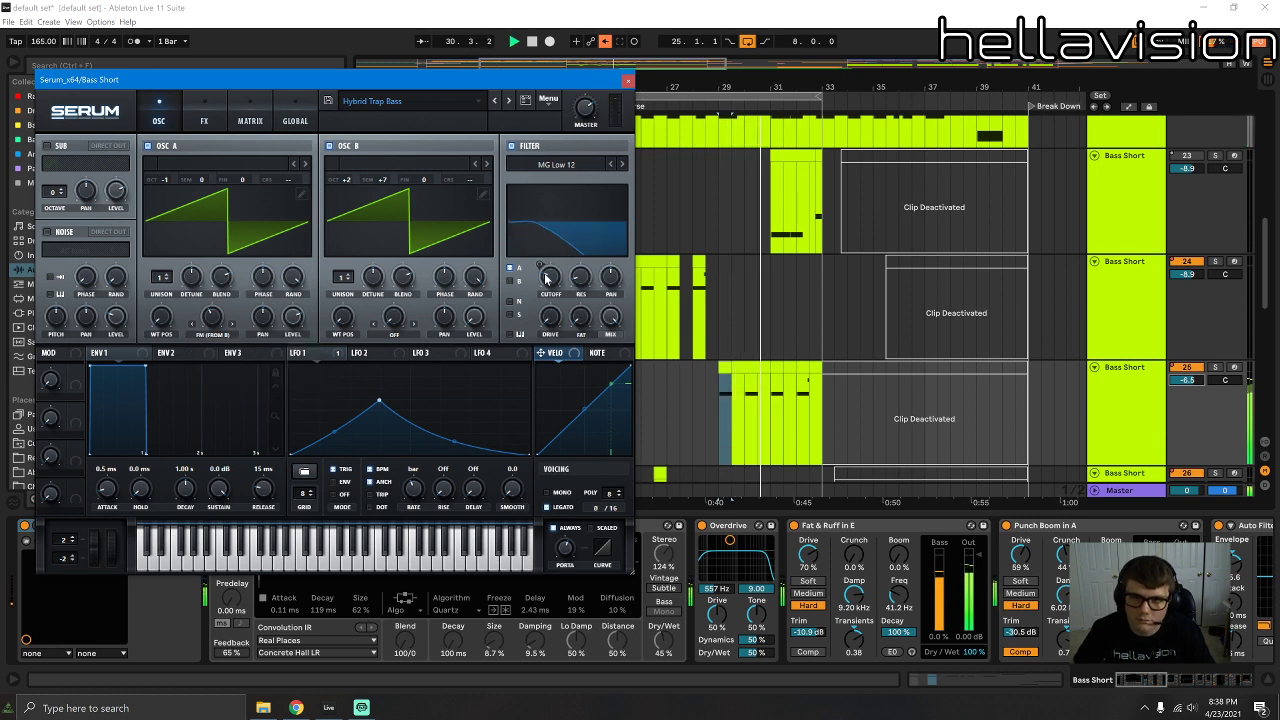
click(627, 80)
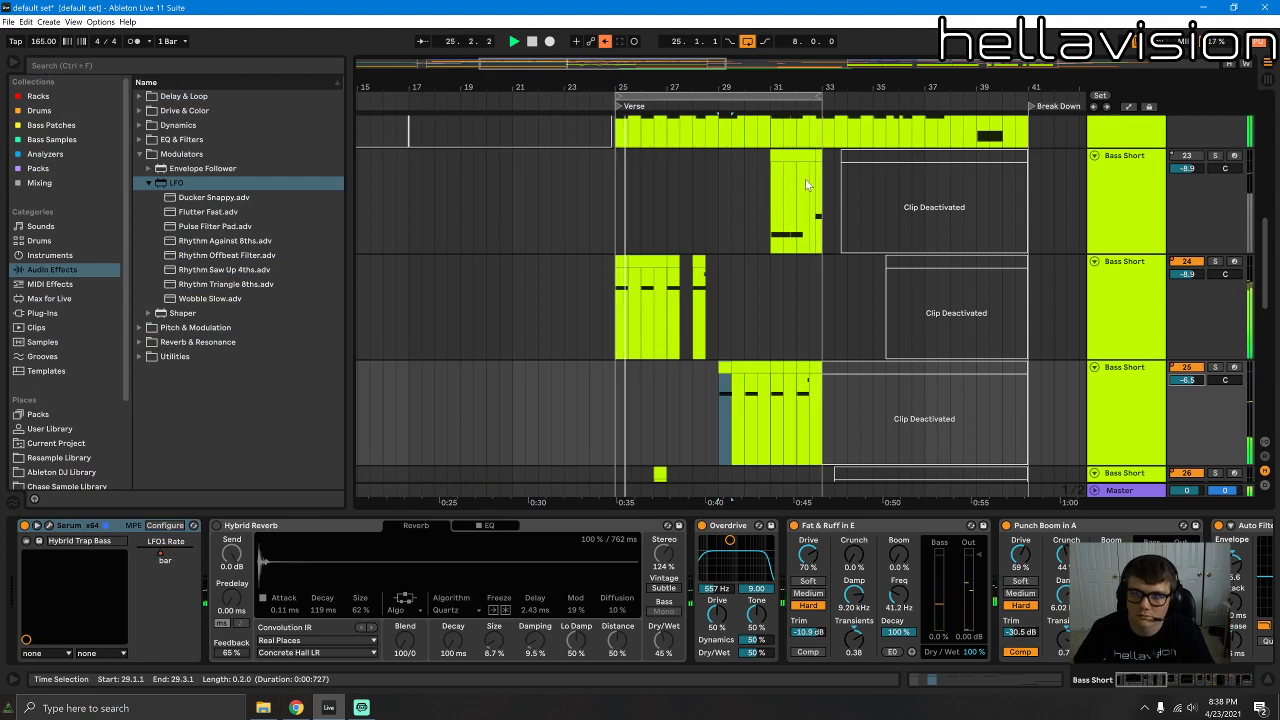
Step: Delete the Drum Rack section from 32.4.2 to 33.1.1 to leave a gap at the end of the loop
scroll(806, 185, up, 10)
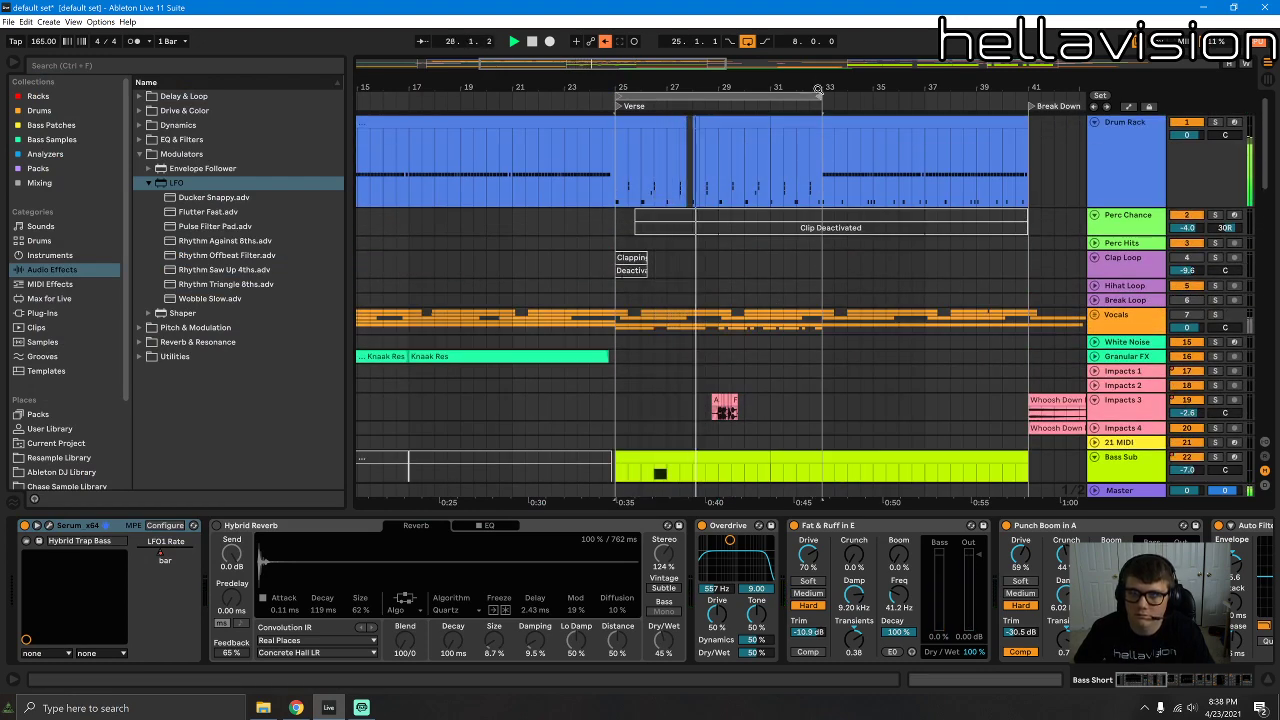
drag(818, 88, 858, 150)
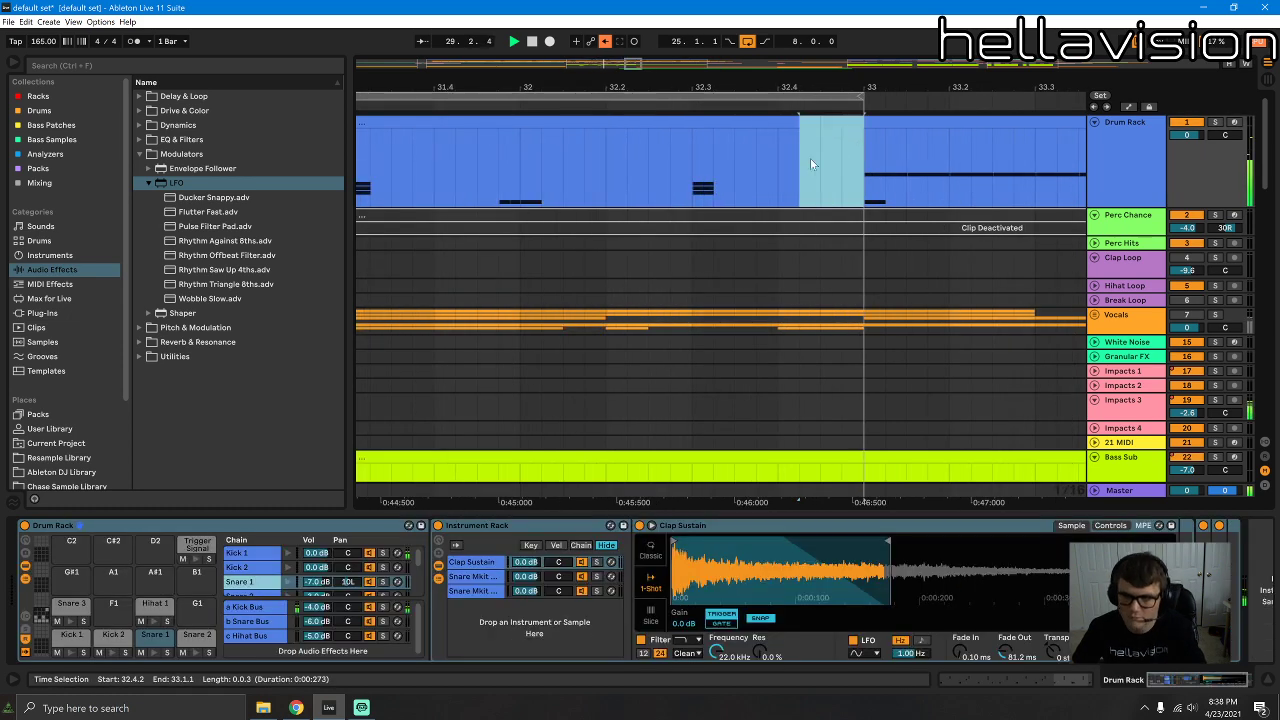
scroll(811, 160, down, 1)
drag(671, 82, 690, 35)
Step: Delete the empty half-bar segments between notes in the duplicated Bass Short from 29.3.1 onward, and select 32.3.1 to 33.1.1
scroll(665, 325, down, 7)
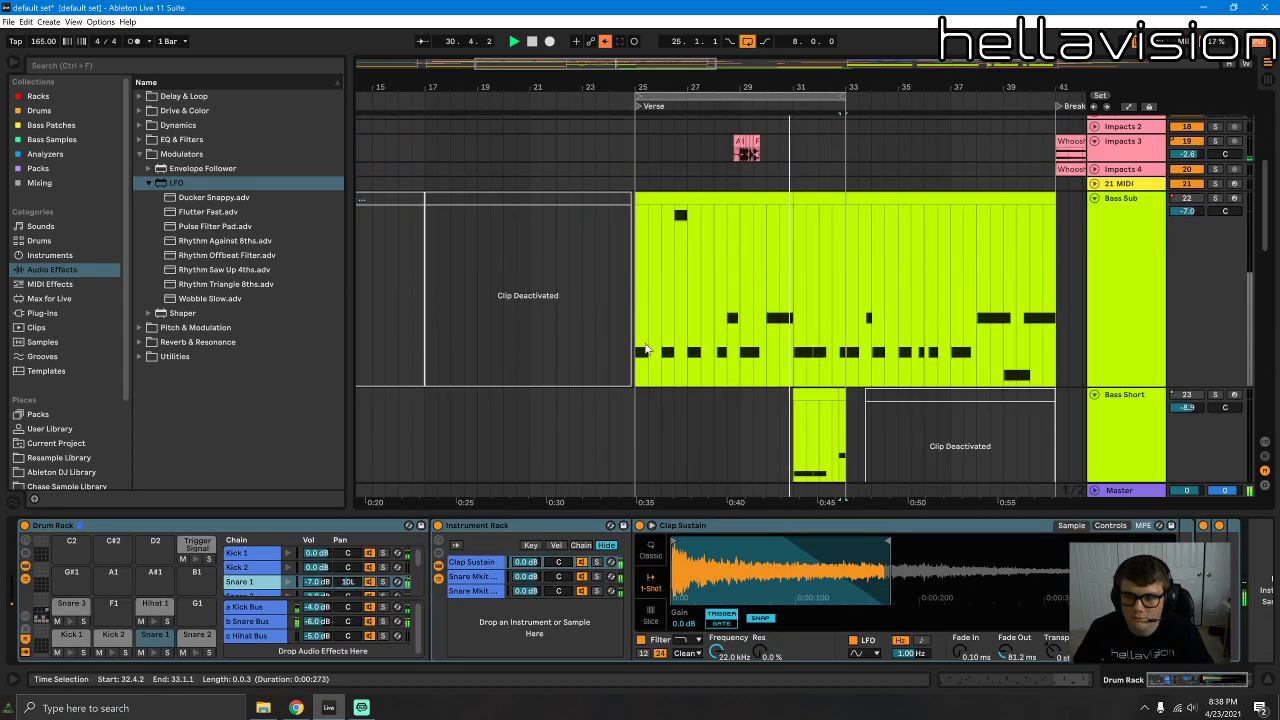
scroll(645, 350, down, 5)
click(758, 182)
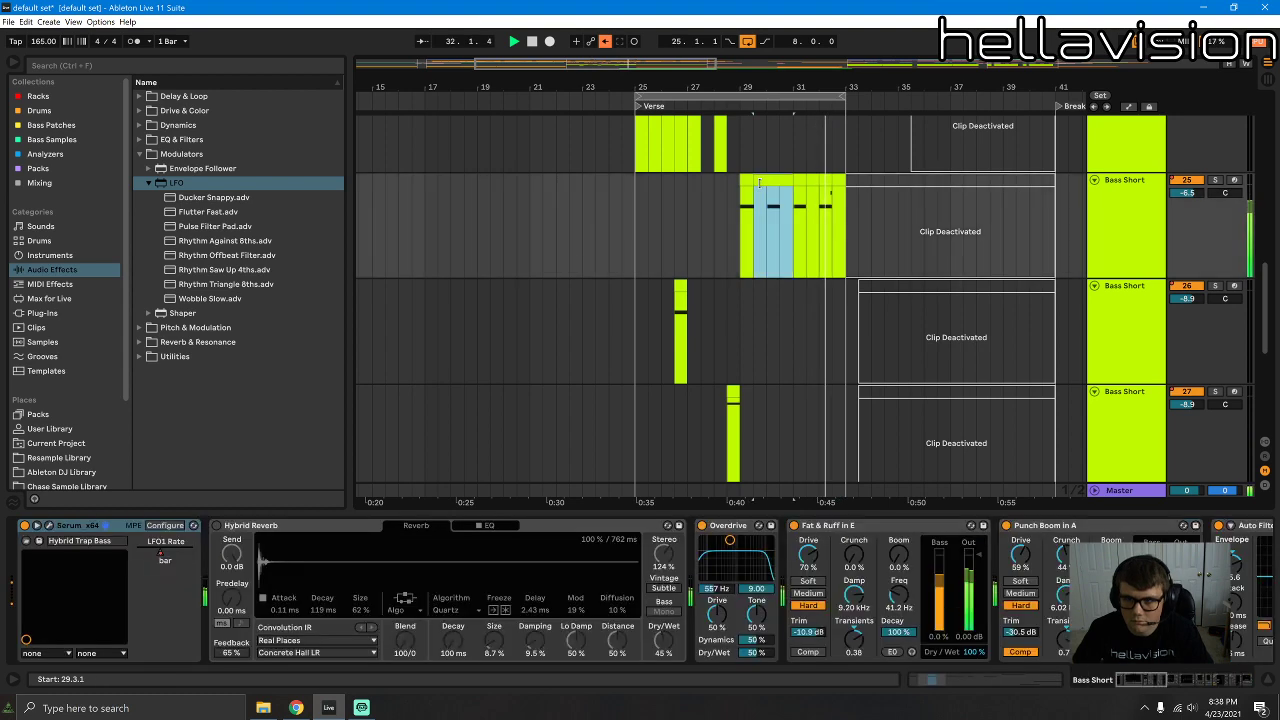
mouse_move(759, 182)
mouse_down()
mouse_move(789, 182)
mouse_move(777, 182)
mouse_up()
click(812, 183)
key(Delete)
click(841, 181)
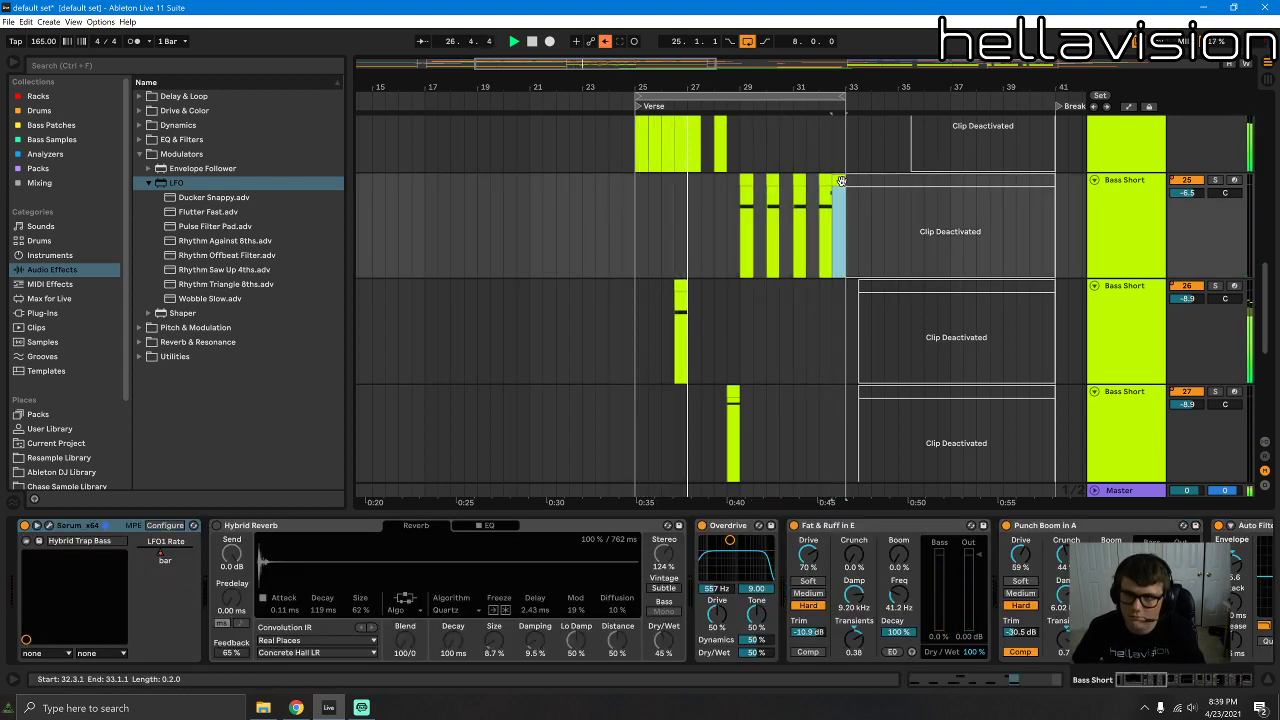
Step: Select the Perc Chance track, stop playback, and place the insert marker at 26.3.1 on the Clap Loop track
scroll(760, 300, up, 15)
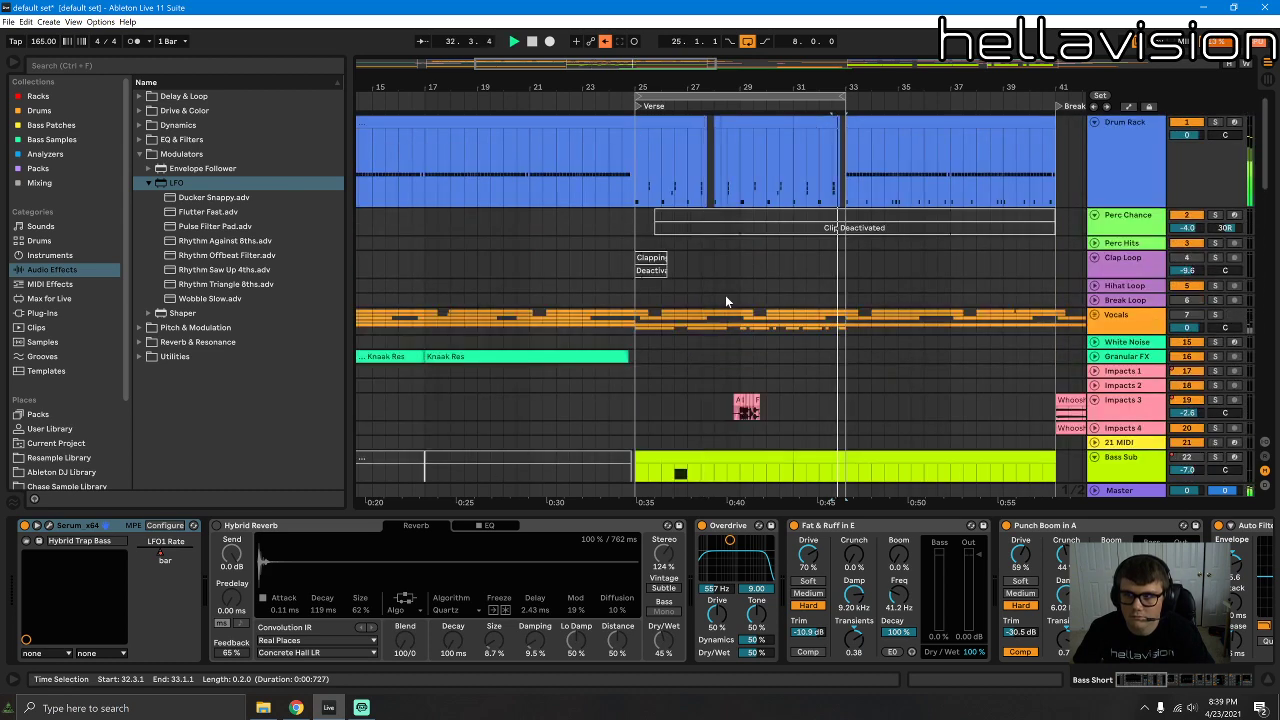
click(649, 222)
scroll(790, 263, down, 1)
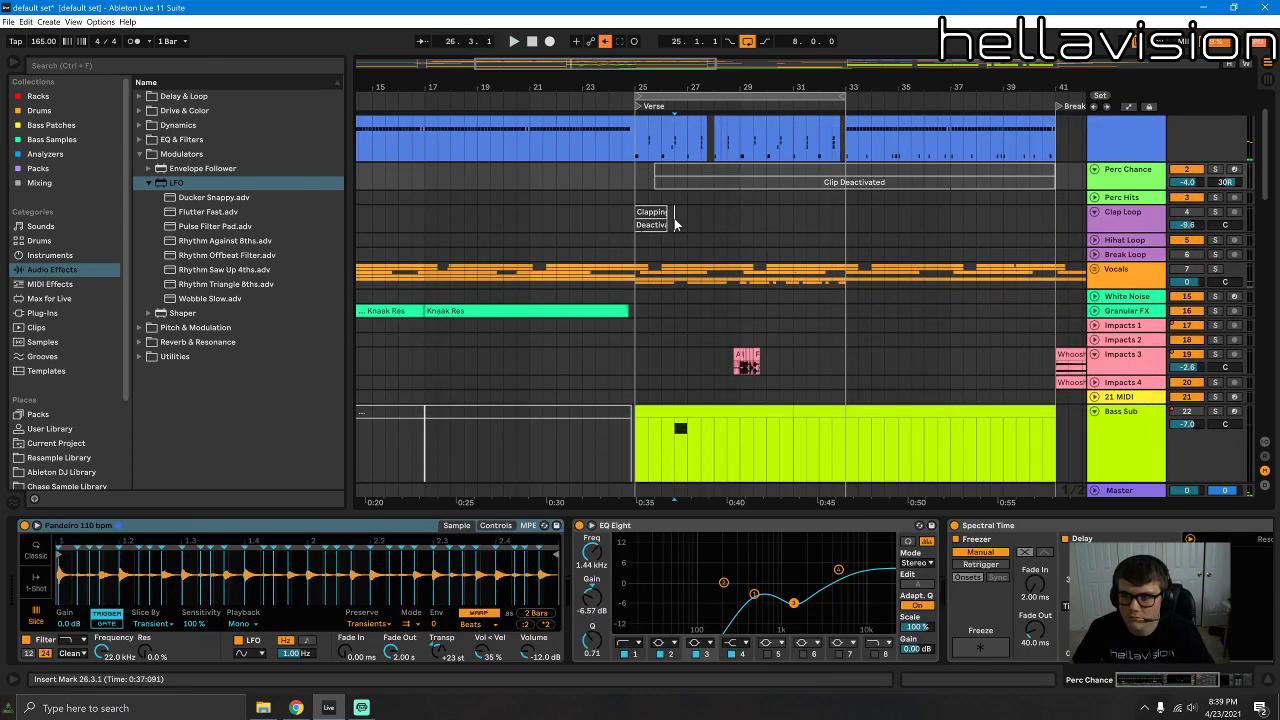
Step: Copy the one-bar group of FX clips at bar 29 on the Impacts 3 track to the Verse start at bar 25
click(657, 245)
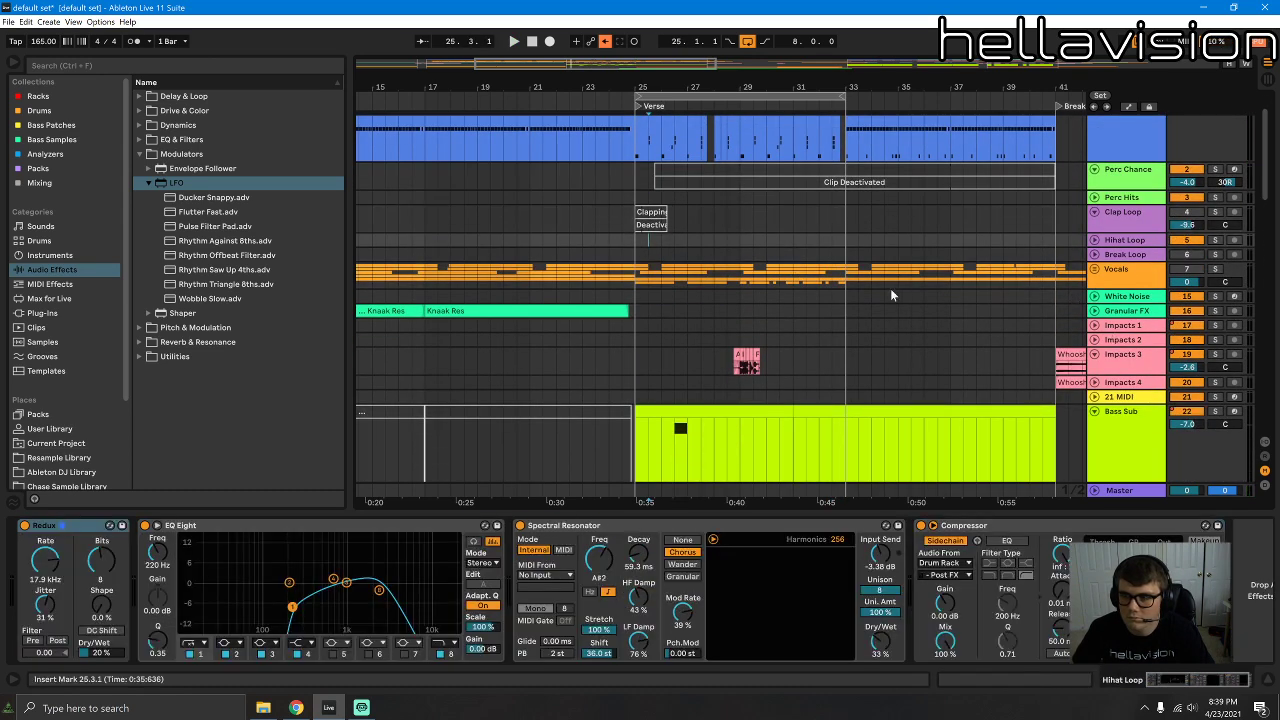
click(731, 358)
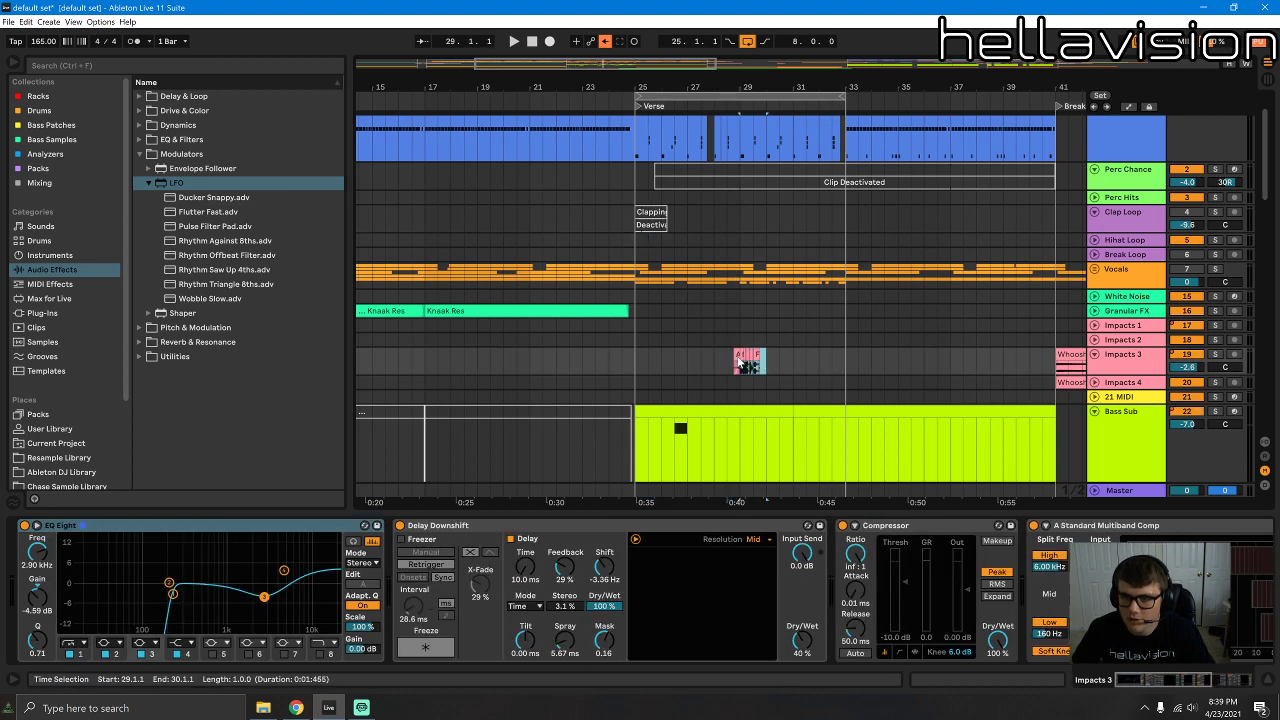
key(ctrl+c)
click(628, 365)
click(637, 366)
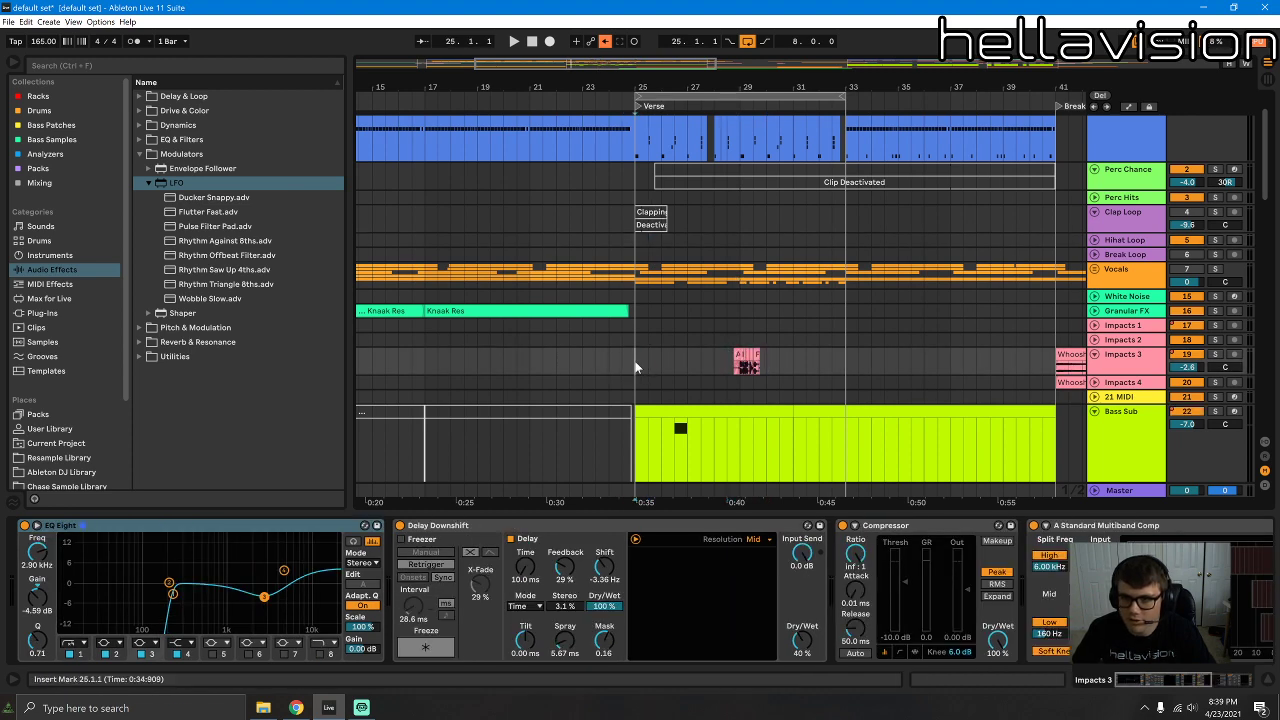
key(ctrl+v)
double_click(648, 358)
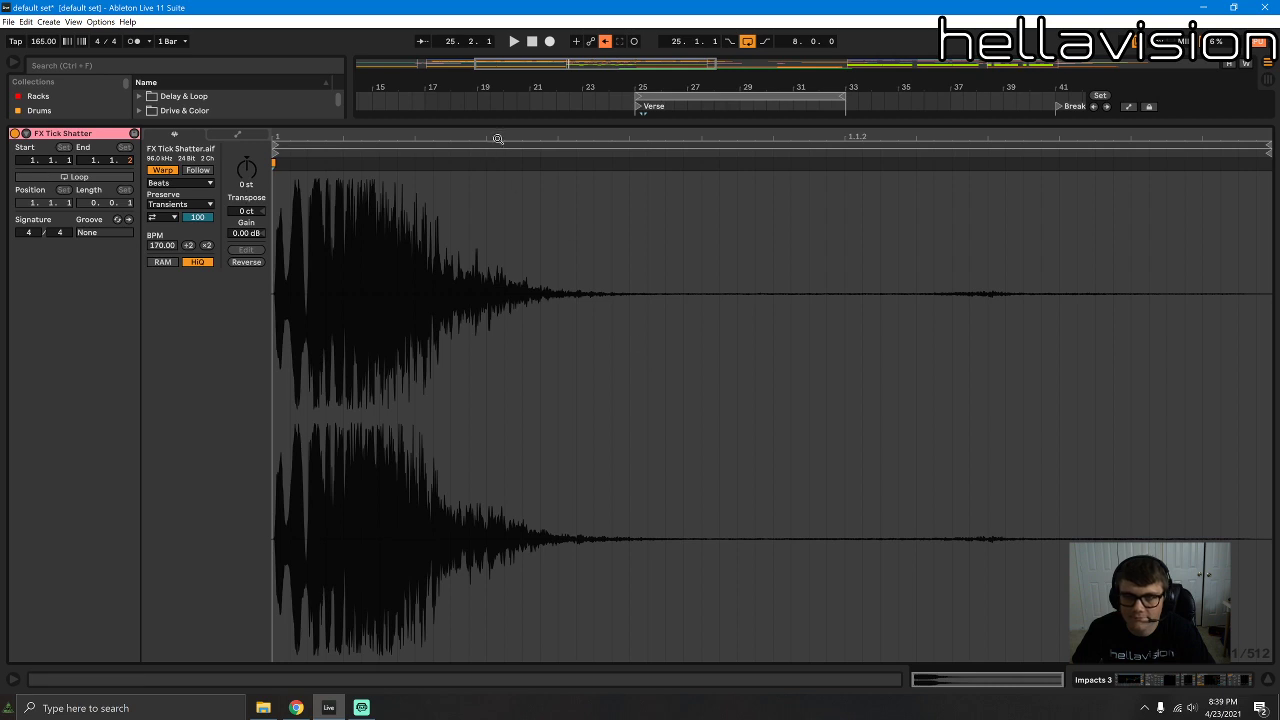
drag(685, 125, 667, 545)
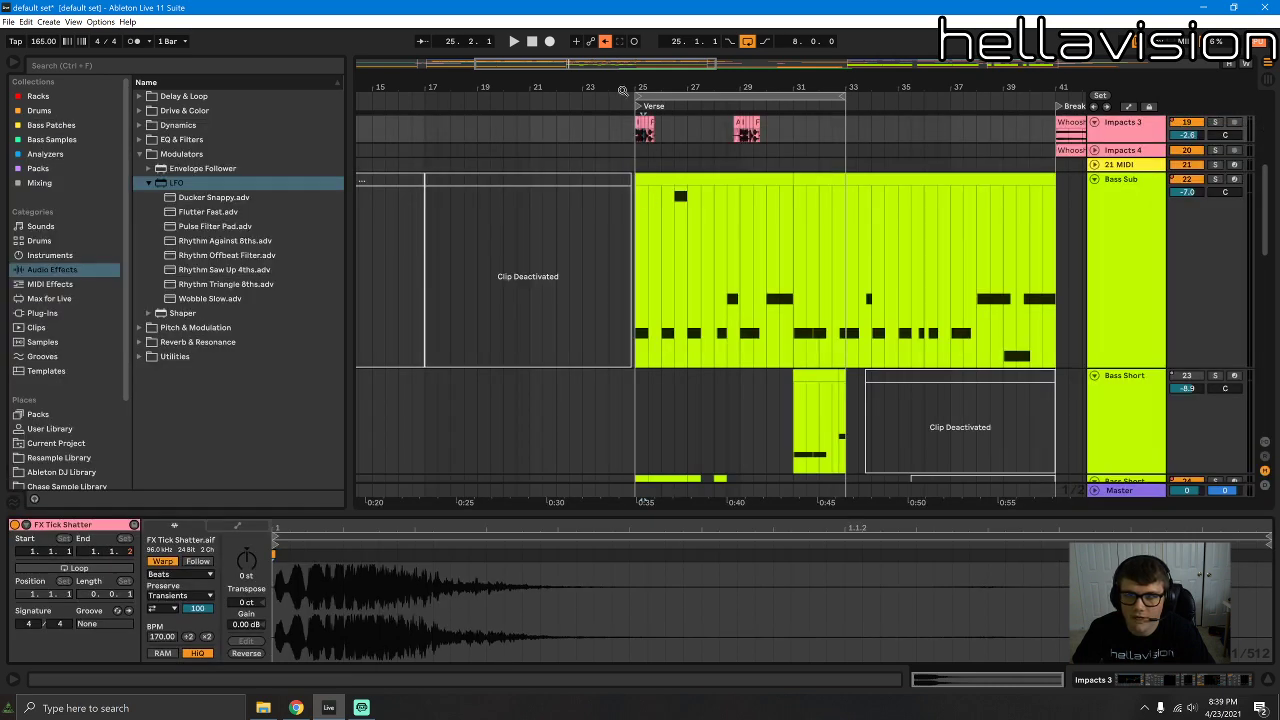
Step: Audition the pasted FX clips at bar 25 on Impacts 3, from FX Crunch Short to FX Tick Shatter
drag(624, 91, 626, 123)
click(626, 123)
key(space)
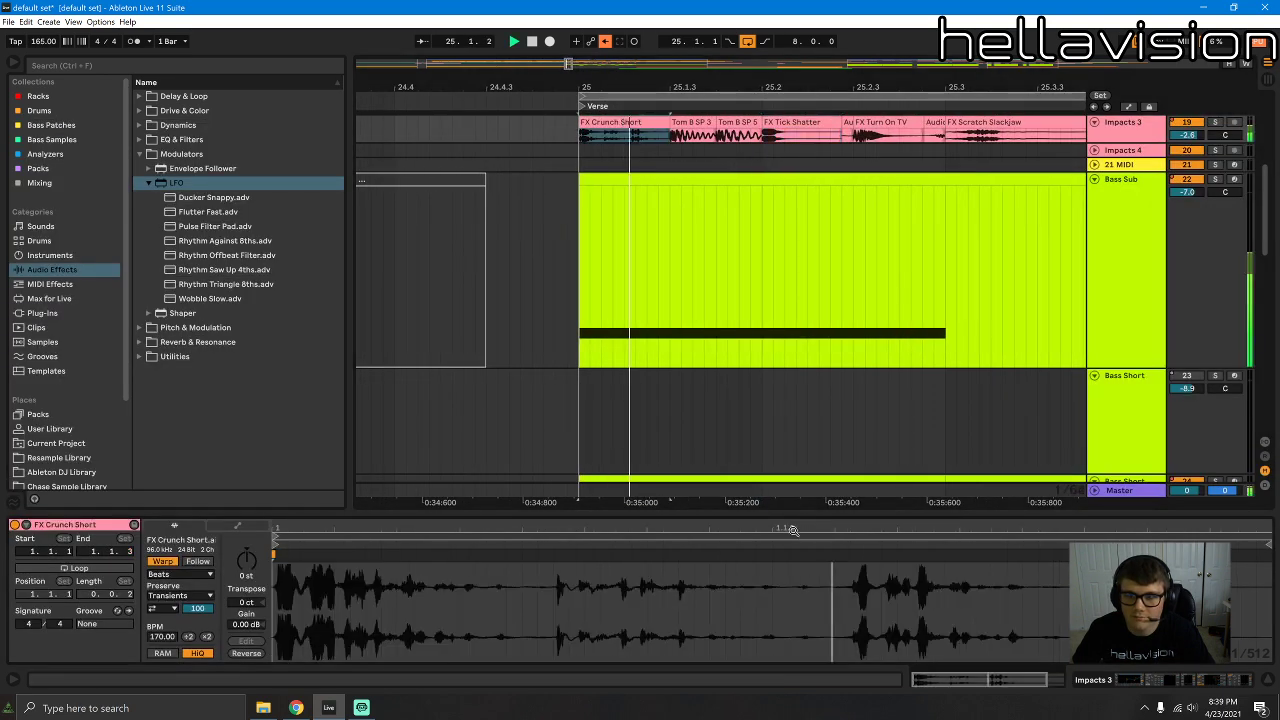
key(space)
key(space)
click(775, 123)
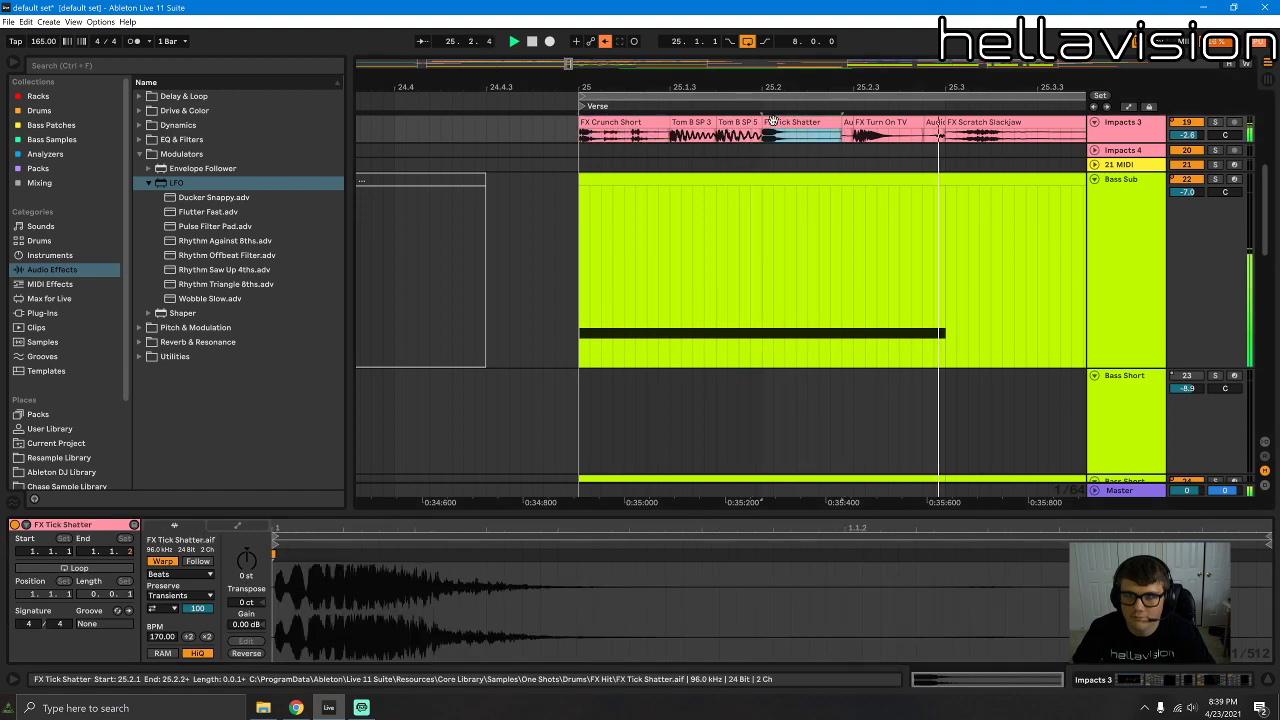
key(space)
key(space)
Step: Remove the crunch, tom and tick clips from the pasted group on Impacts 3 and place FX Scratch Slackjaw at 25.1.3
drag(834, 87, 785, 55)
drag(849, 122, 772, 159)
key(space)
key(space)
key(space)
key(space)
key(space)
key(space)
key(space)
key(space)
click(692, 160)
key(space)
key(space)
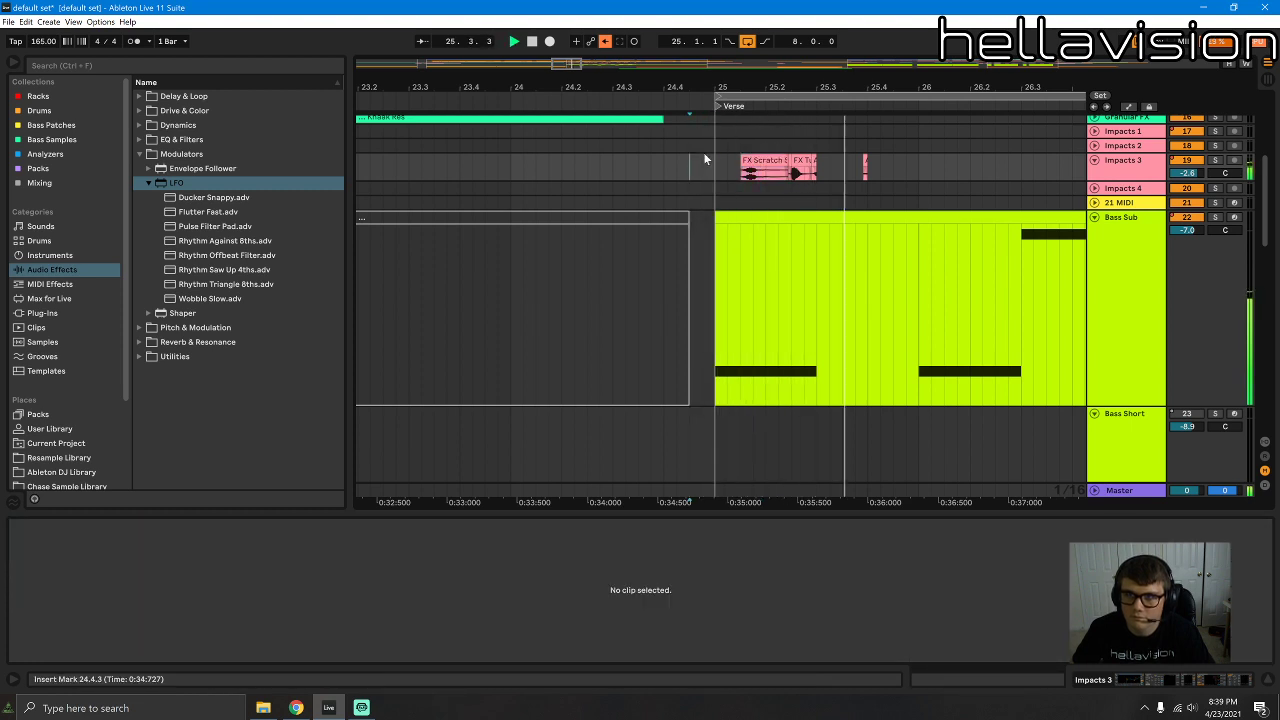
Step: Extend the short Audio clip at 25.4 on Impacts 3 to about one beat and audition it with the scratch clip
drag(866, 163, 905, 160)
key(space)
key(space)
click(768, 160)
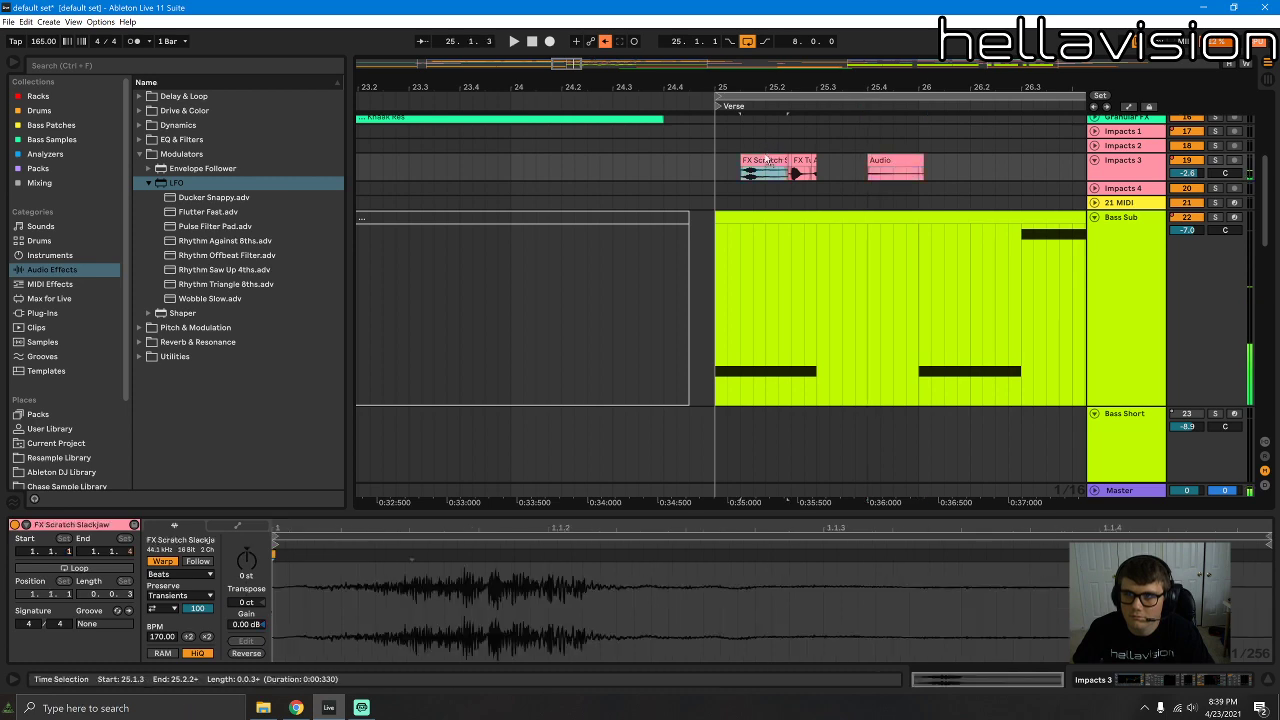
key(space)
key(space)
Step: Move the FX Turn On TV clip to 25.3.2 and transpose it up 17 semitones
drag(798, 159, 835, 161)
key(space)
key(space)
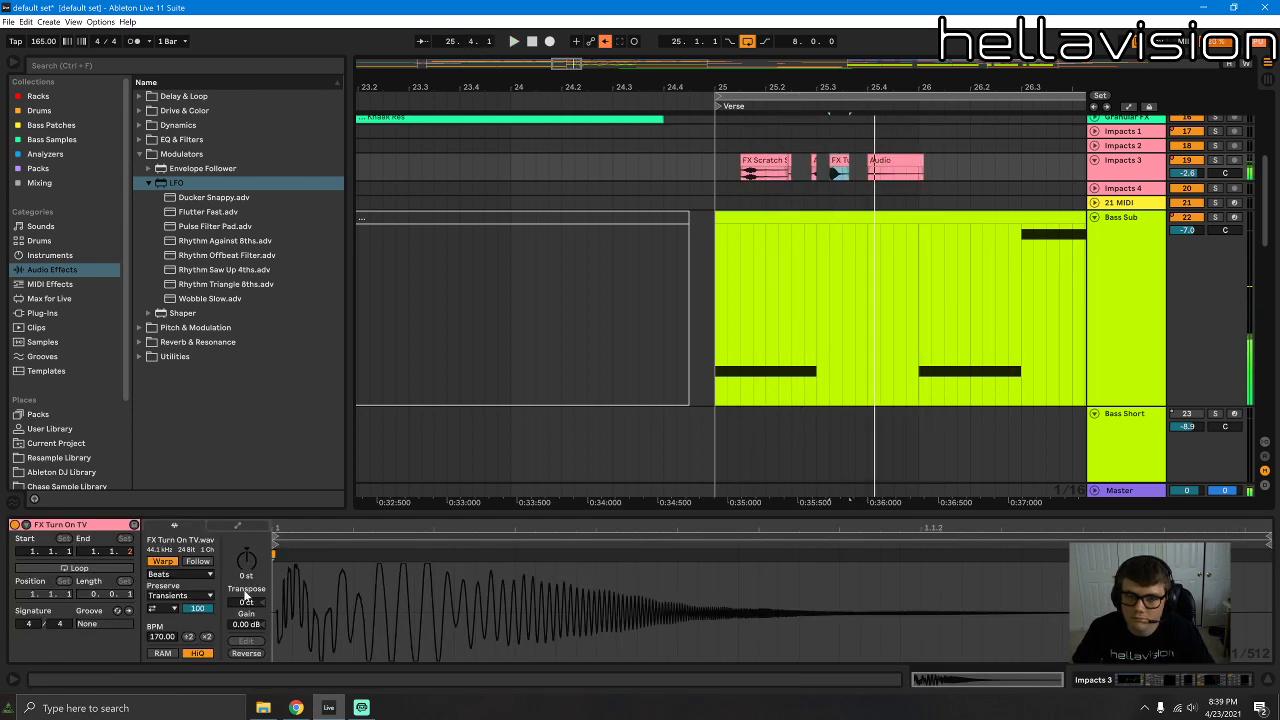
key(space)
key(space)
drag(247, 562, 247, 560)
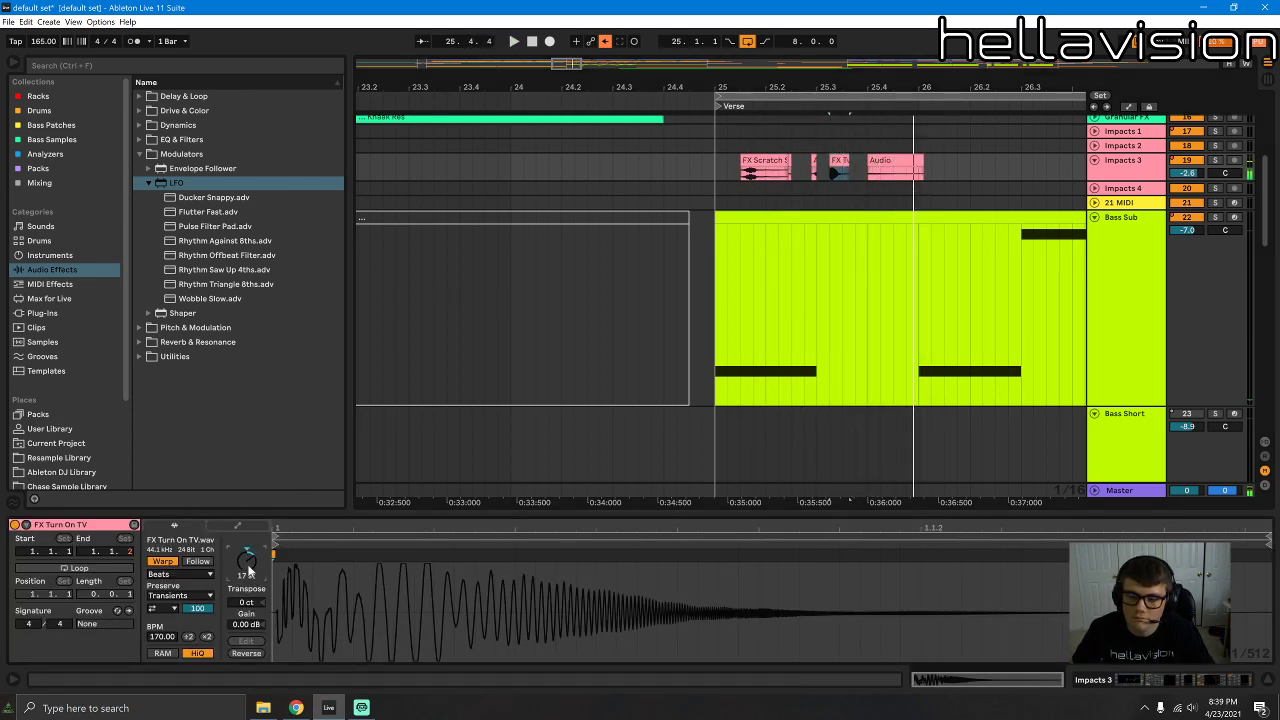
Step: Shift the FX Scratch Slackjaw clip to 25.2 and the FX Turn On TV clip to 25.3.3, and audition the timing
click(718, 149)
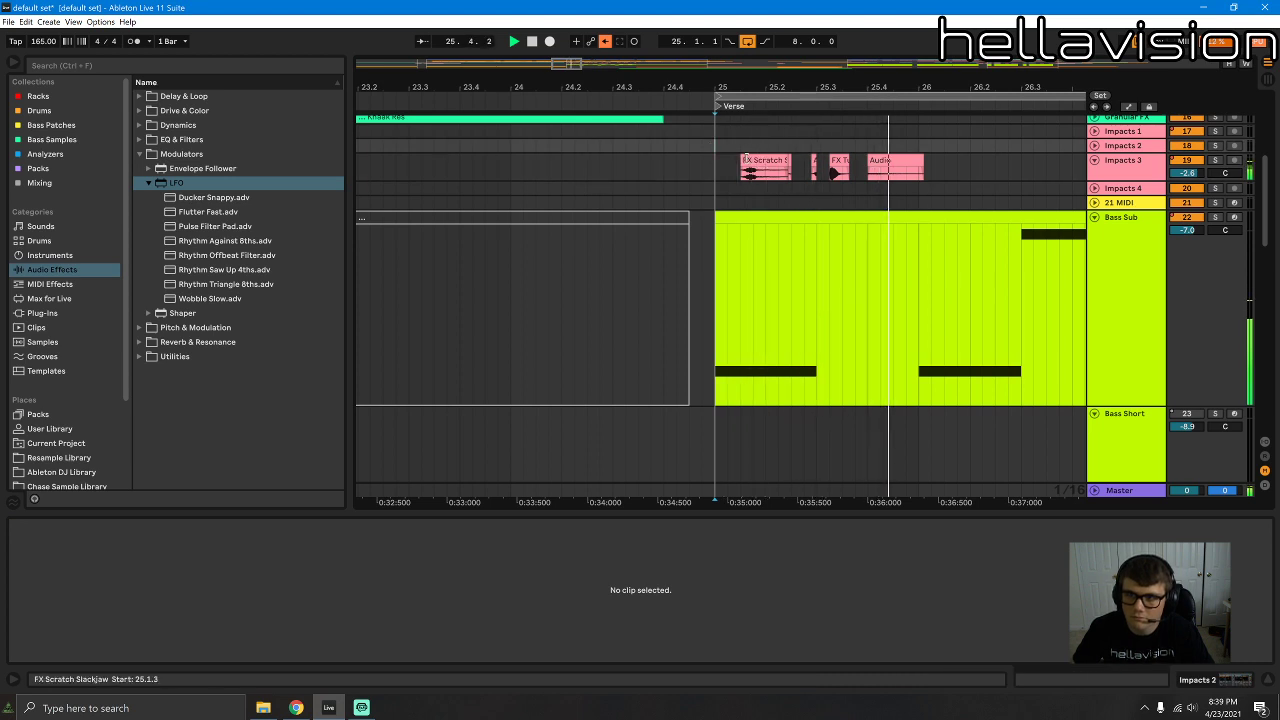
drag(745, 160, 850, 161)
key(space)
click(702, 158)
key(space)
key(space)
click(753, 163)
key(space)
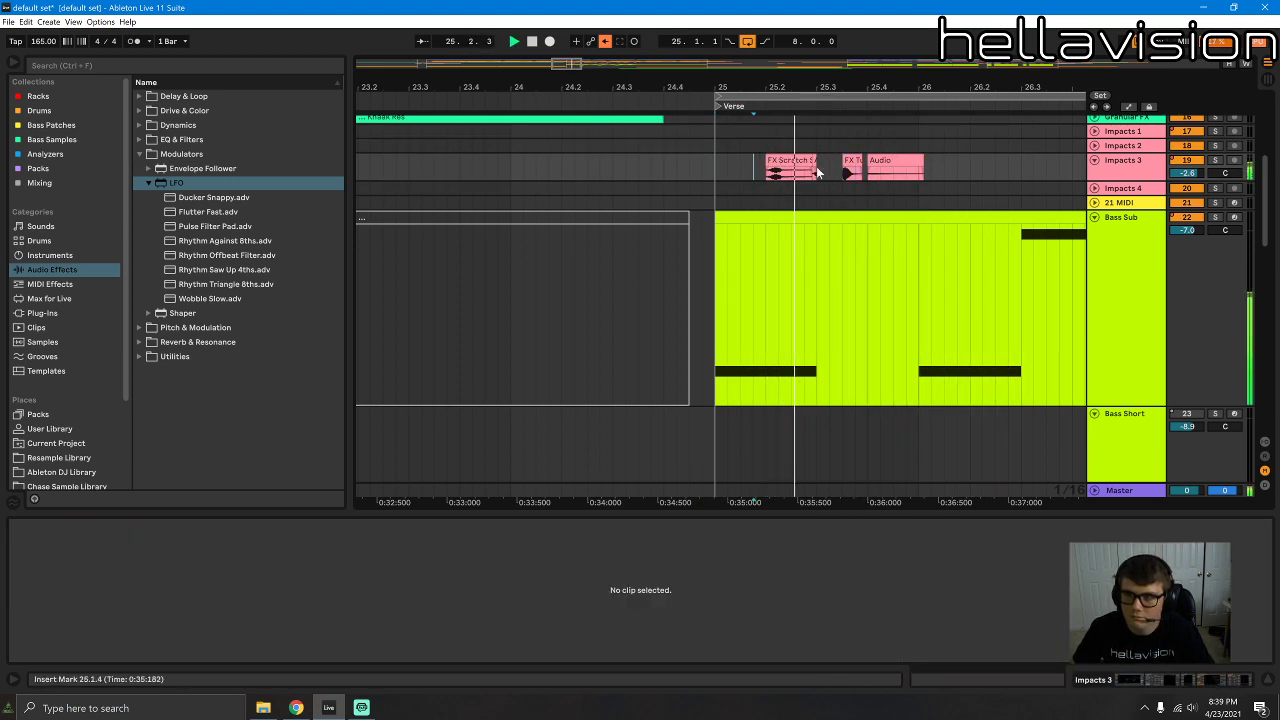
Step: Play back the rearranged FX and trim the Audio clip on Impacts 3 to end at bar 26
click(810, 167)
click(678, 167)
key(space)
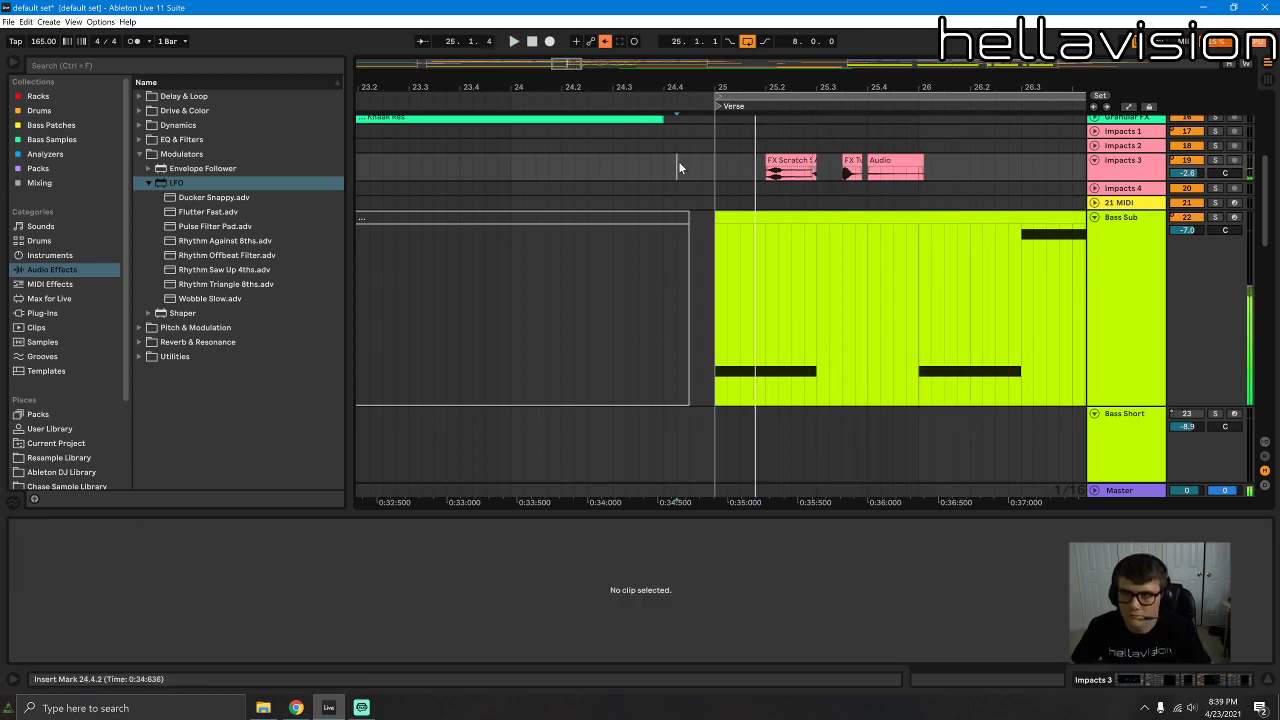
key(space)
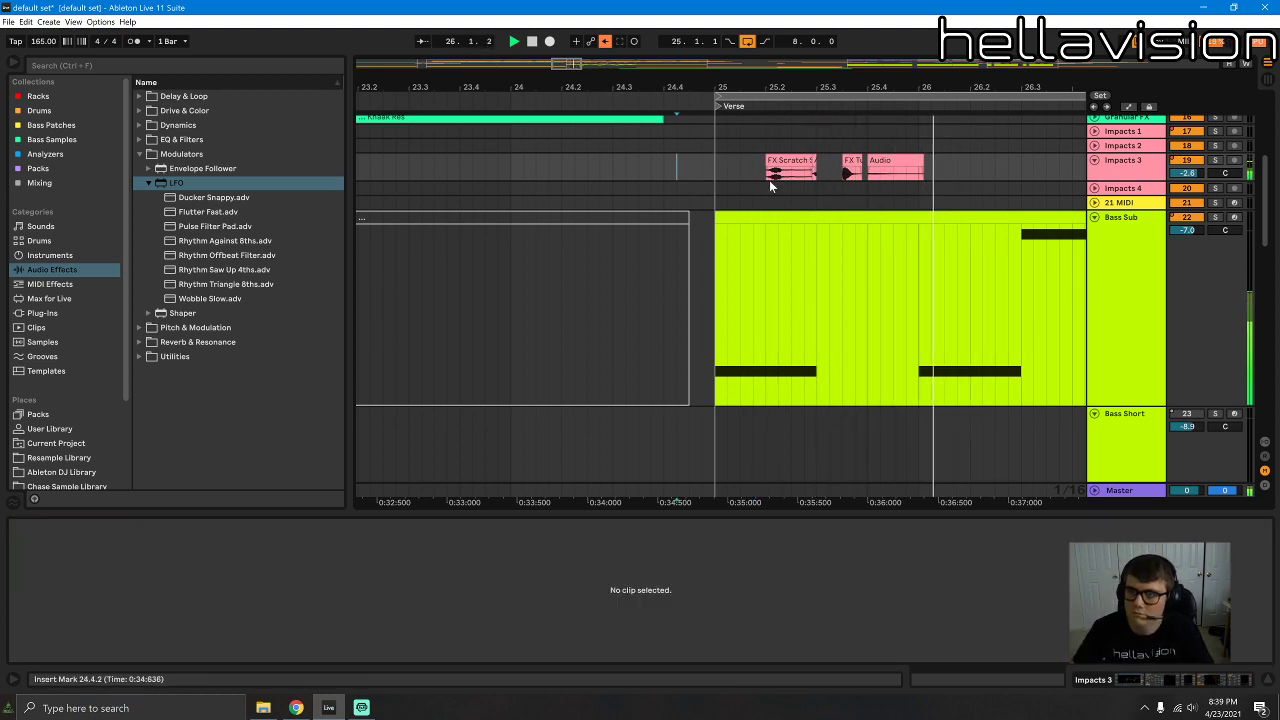
click(900, 165)
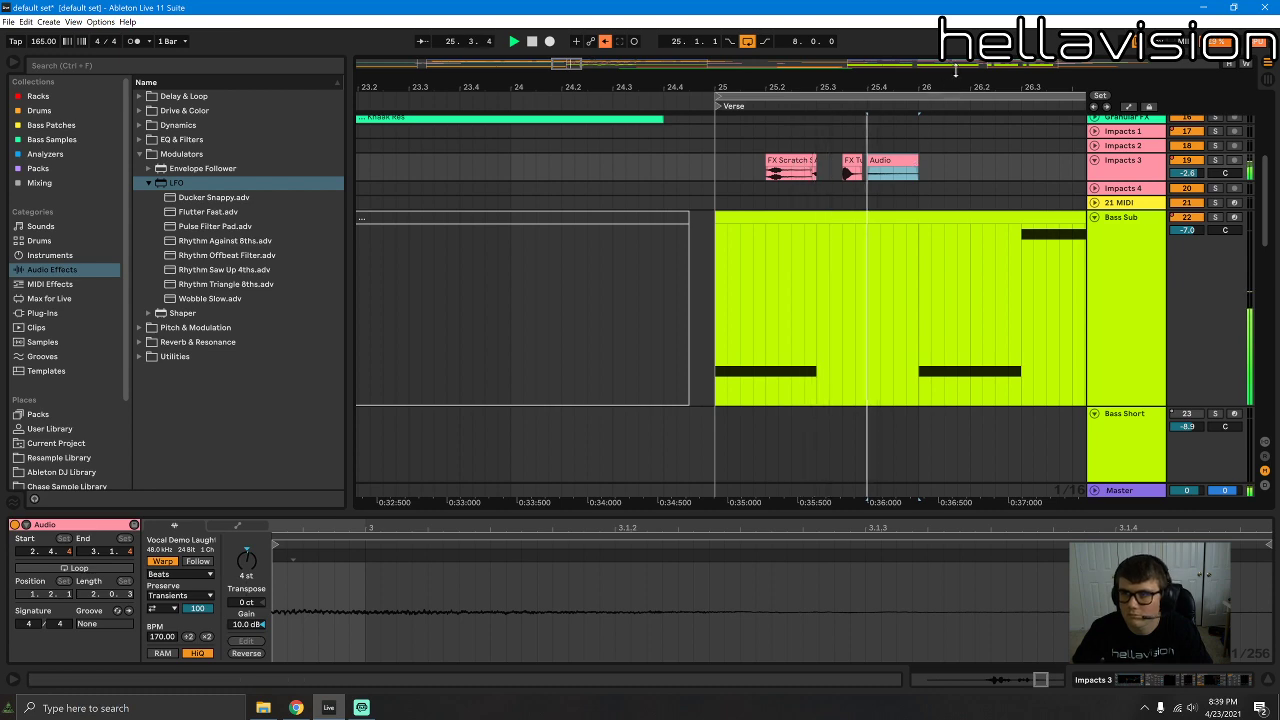
drag(650, 88, 650, 74)
key(space)
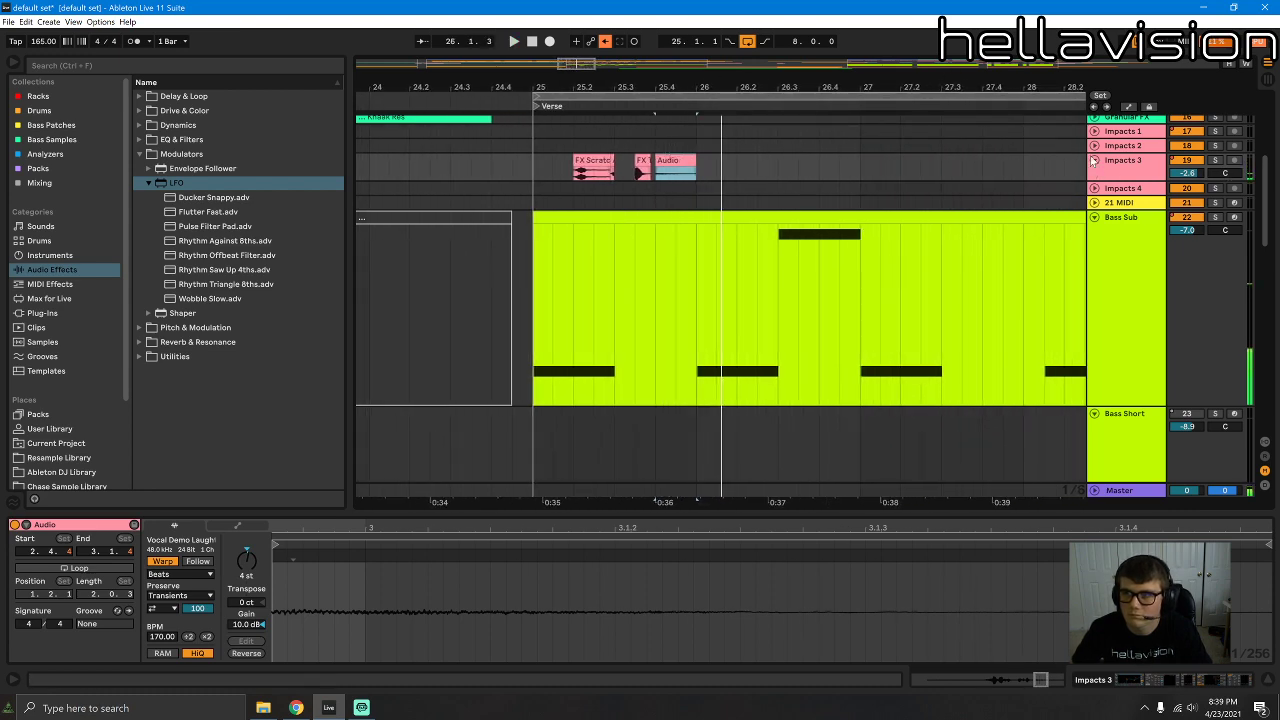
Step: Examine the Impacts 3 device chain during playback and browse the Dynamics audio effects
click(1094, 160)
key(shift+Tab)
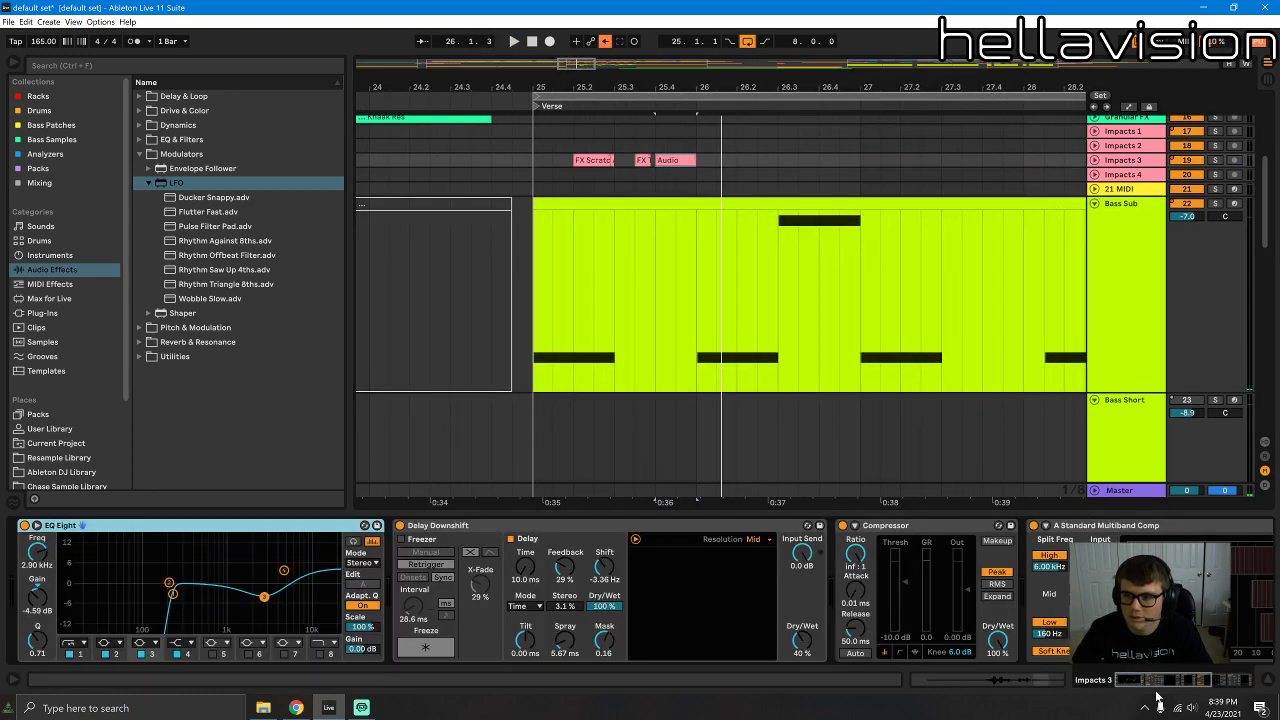
click(1237, 681)
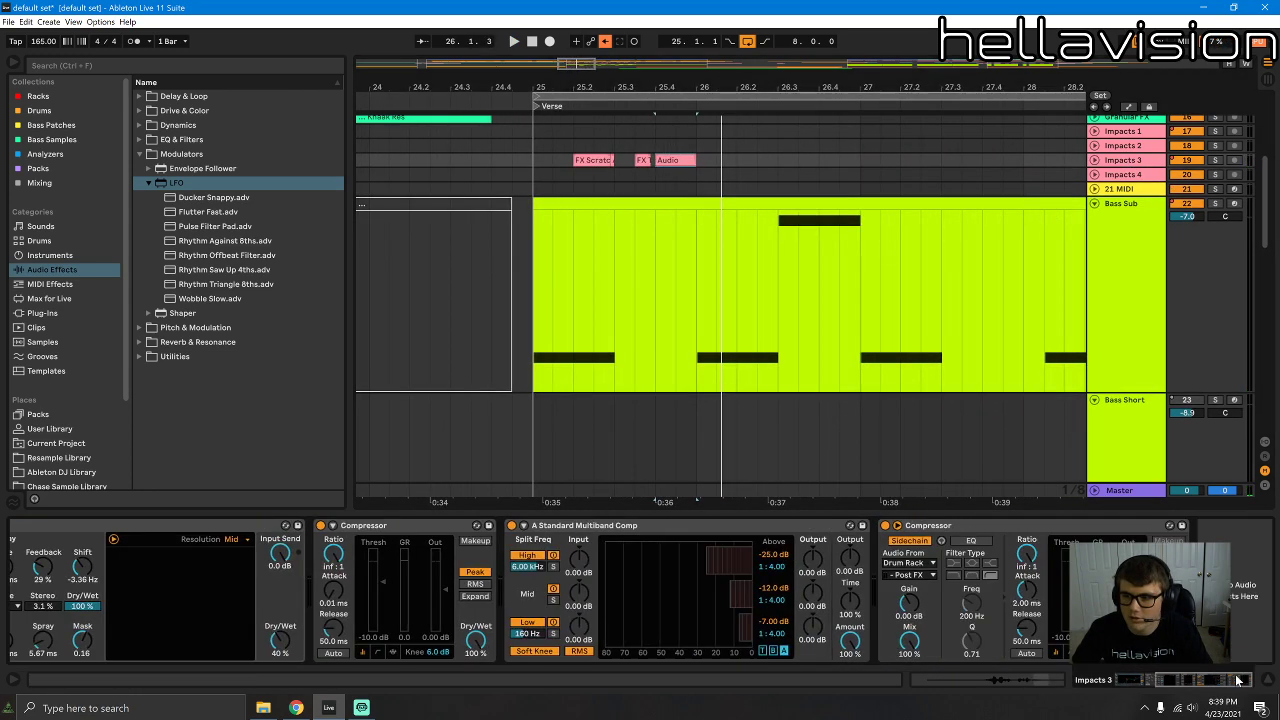
click(145, 156)
click(139, 125)
key(space)
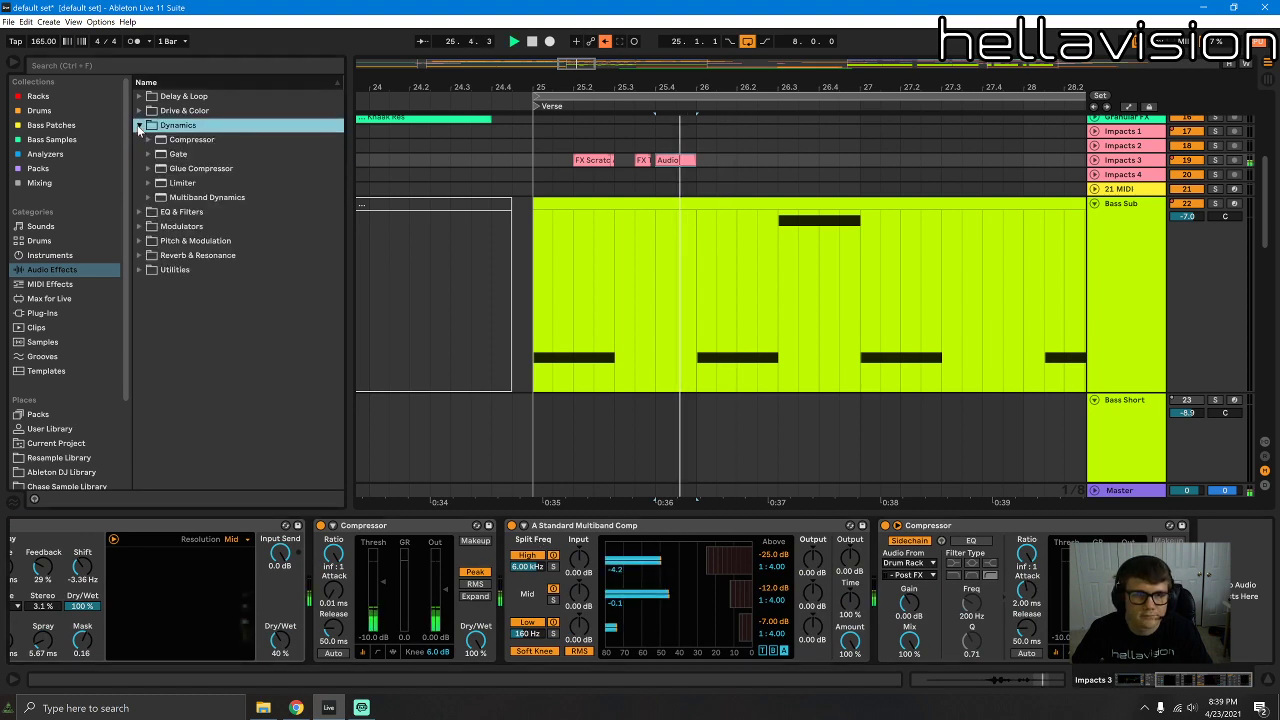
drag(1105, 168, 1065, 182)
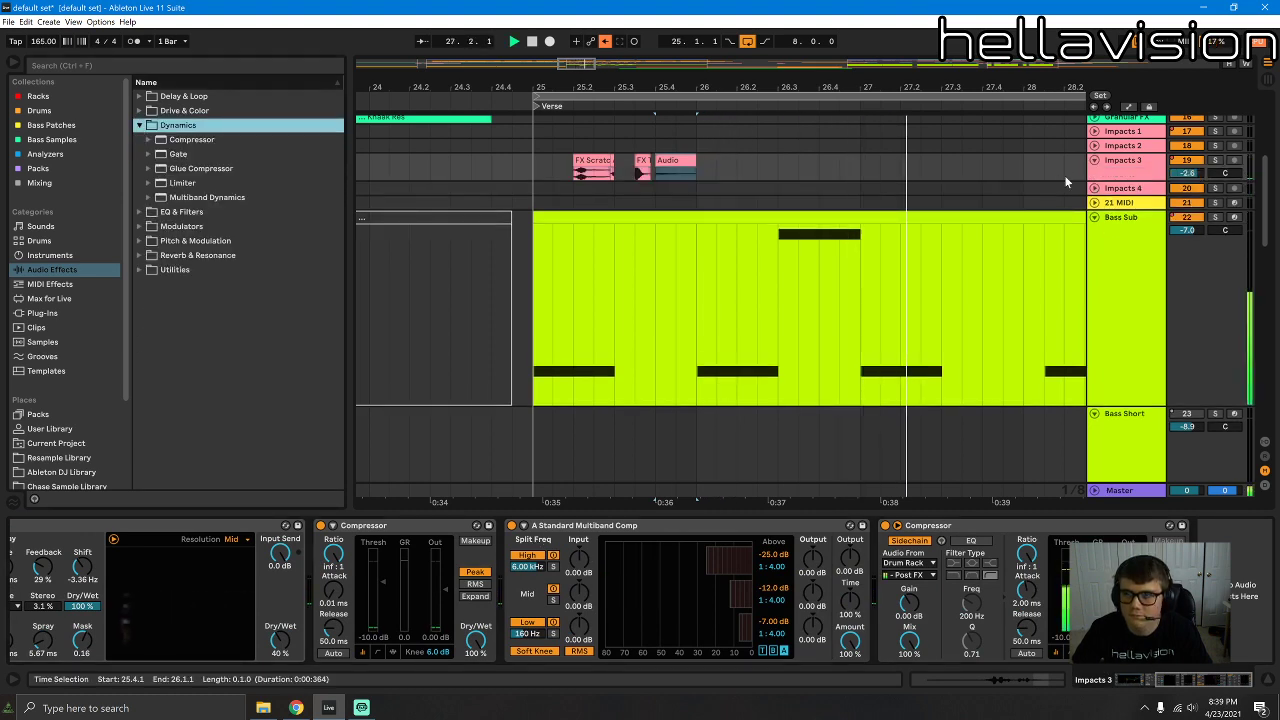
Step: Duplicate the two-bar section from bar 25 to bar 27 on Impacts 3 so it repeats at bar 27
click(521, 150)
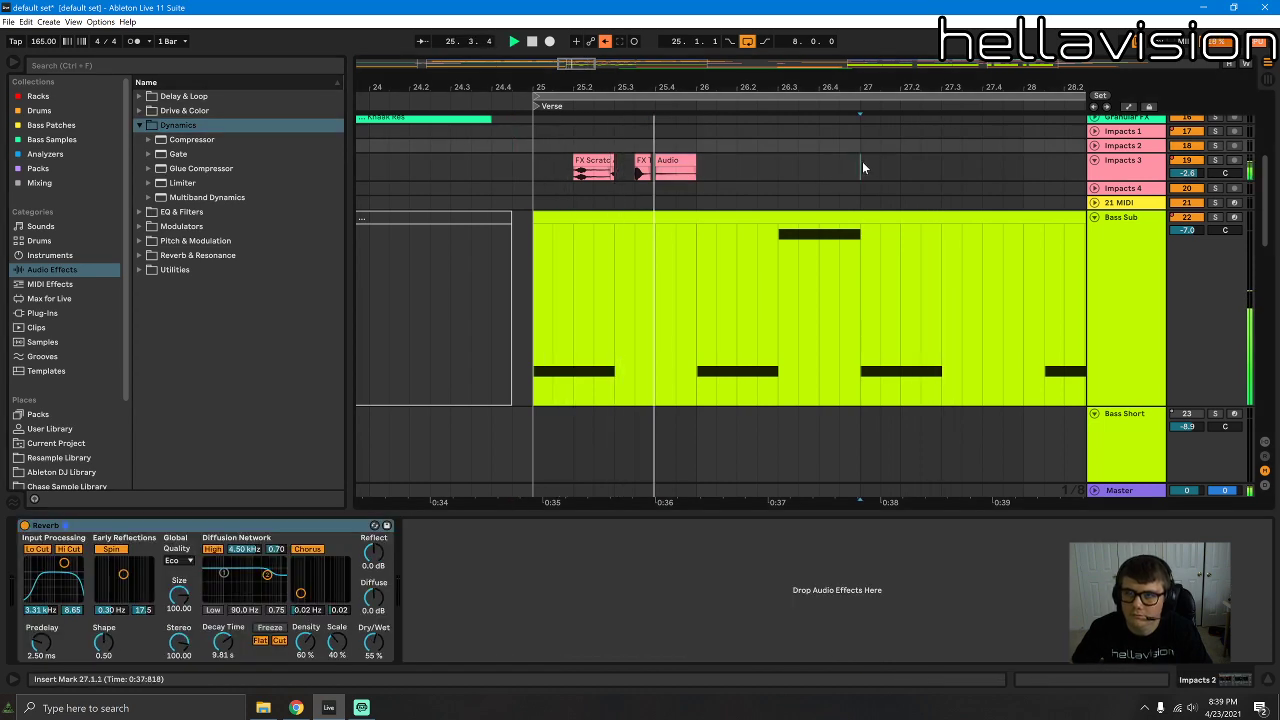
drag(862, 167, 566, 175)
key(ctrl+d)
key(space)
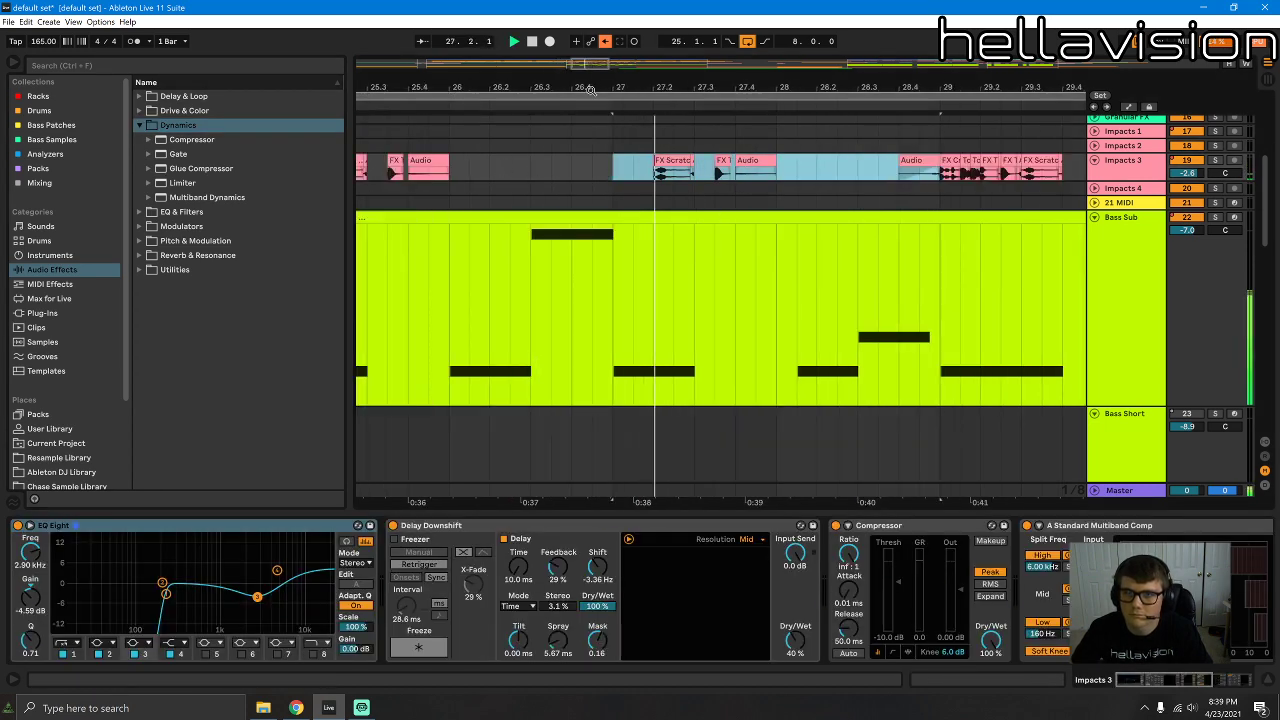
Step: Delete the Impacts 3 clips from 25.1.1 to 28.2.1 and play back the Verse without them
drag(694, 86, 694, 58)
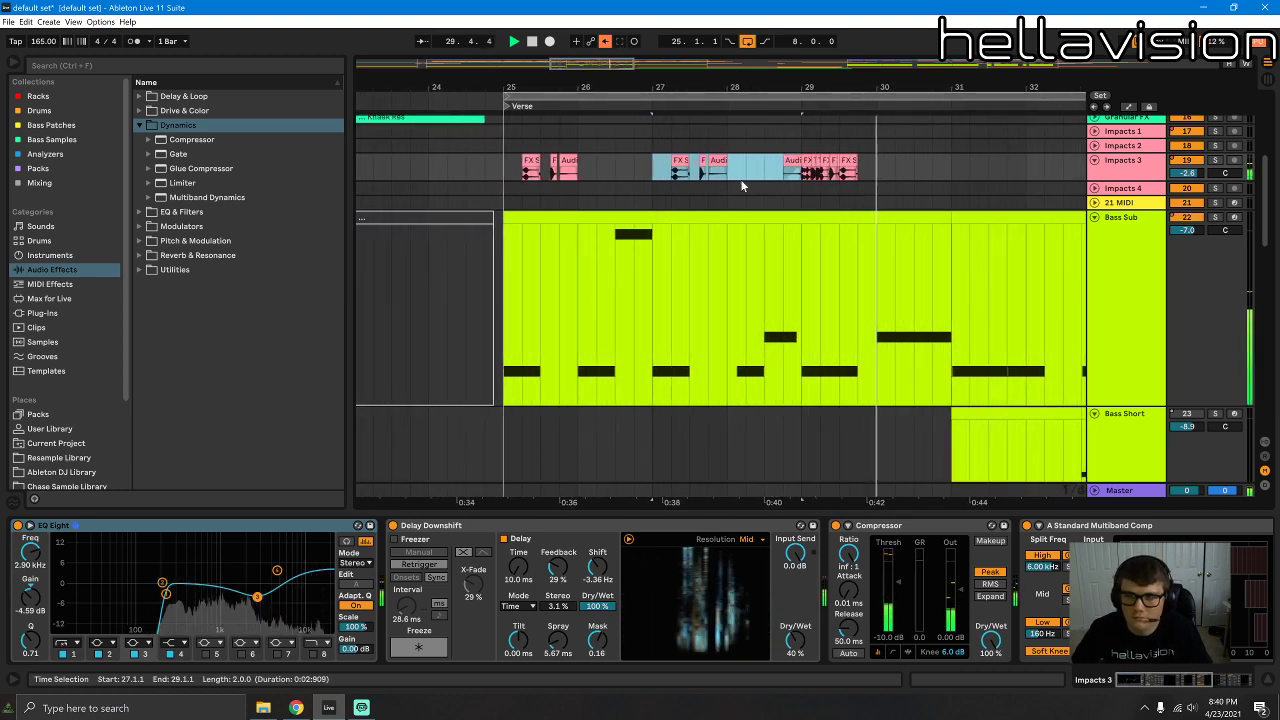
drag(752, 170, 509, 172)
key(Delete)
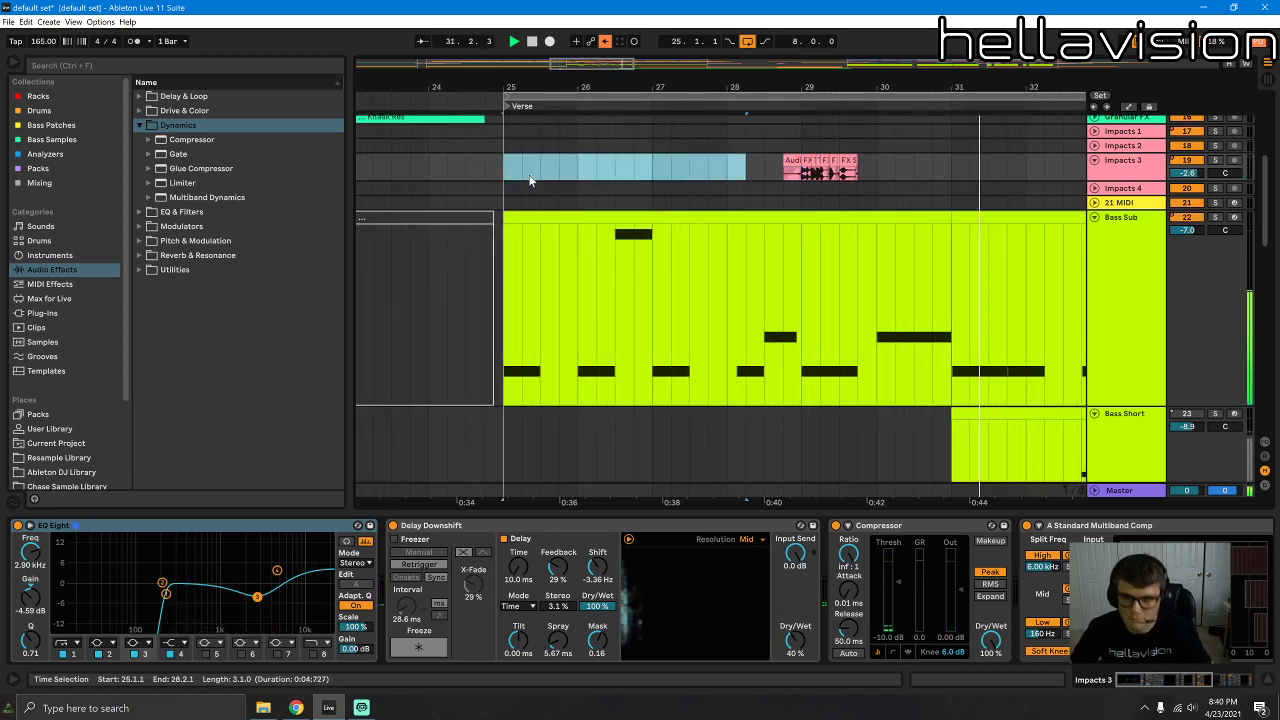
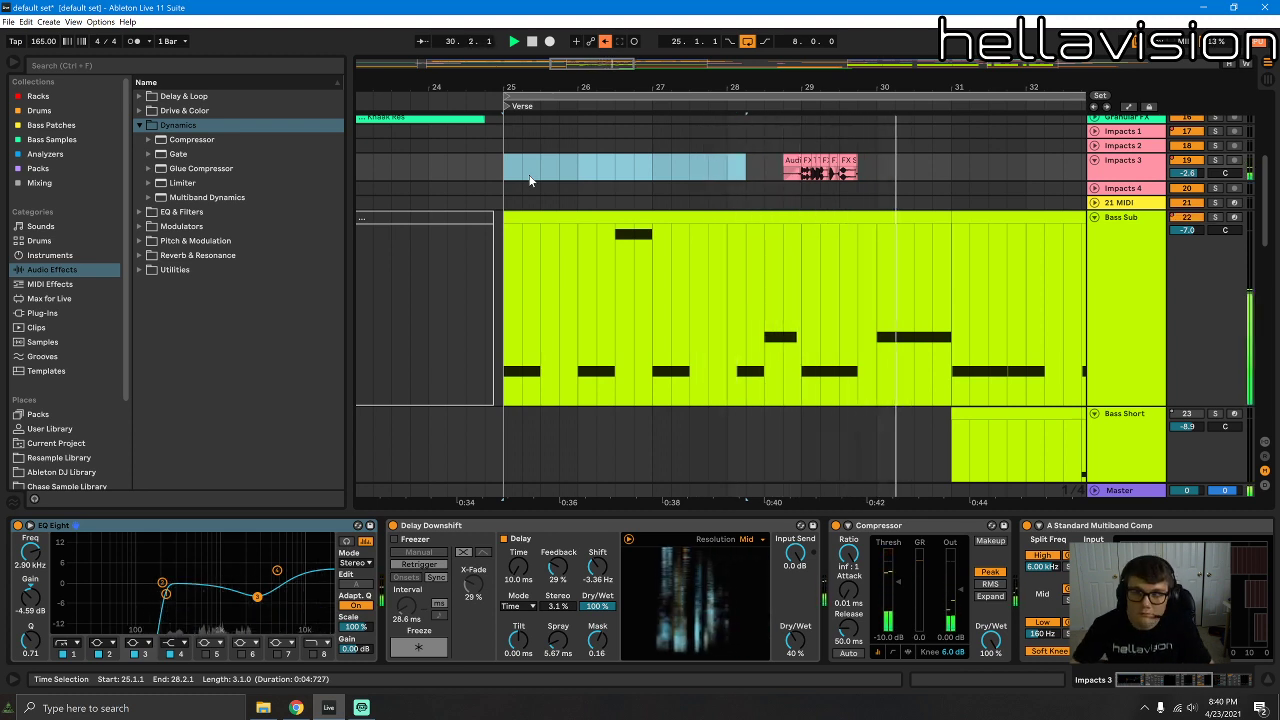
key(space)
Step: Show the full arrangement from start to Outro and collapse the Bass Sub and Bass Short tracks
scroll(547, 181, down, 5)
drag(1265, 190, 1209, 431)
double_click(798, 84)
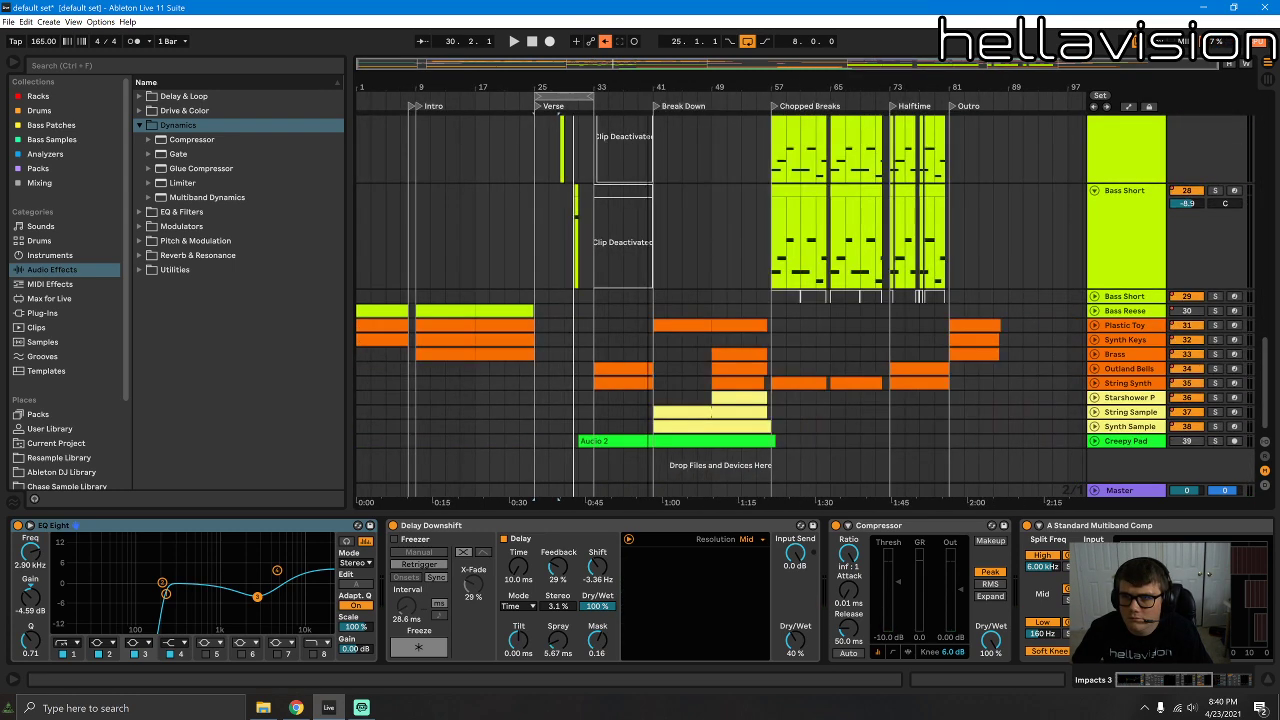
click(699, 351)
click(1115, 414)
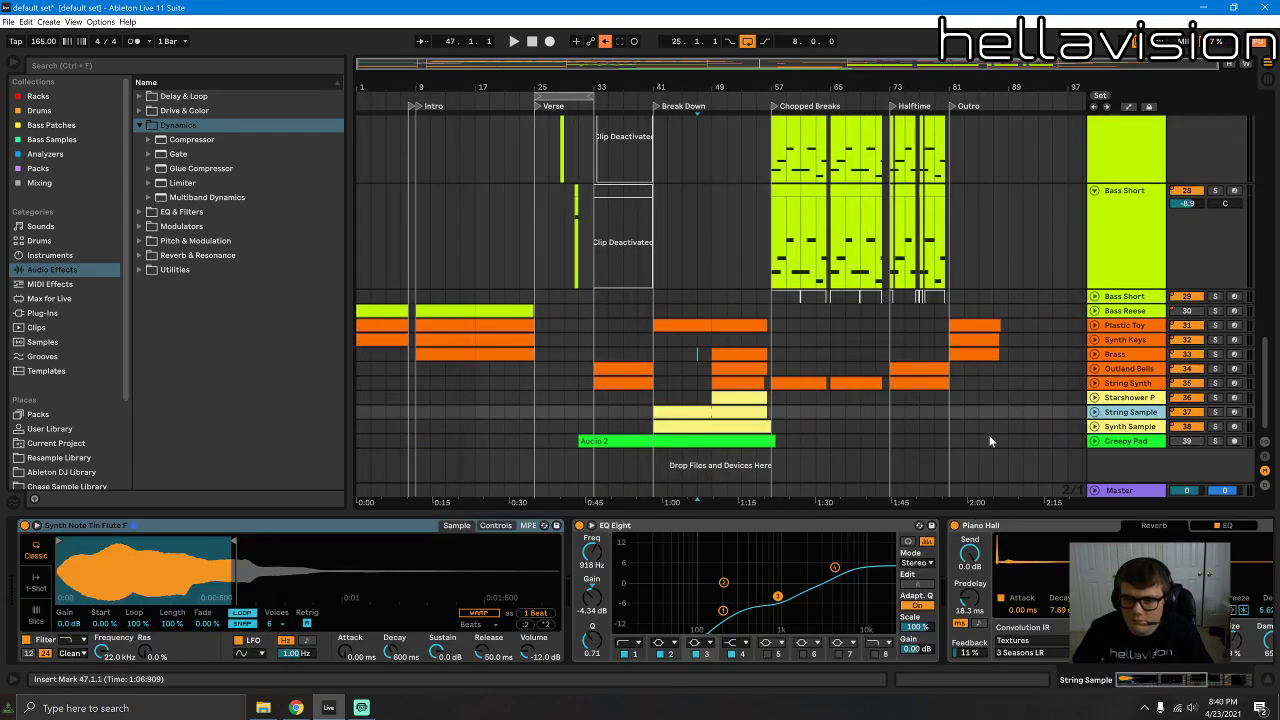
alt+scroll(982, 354, up, 8)
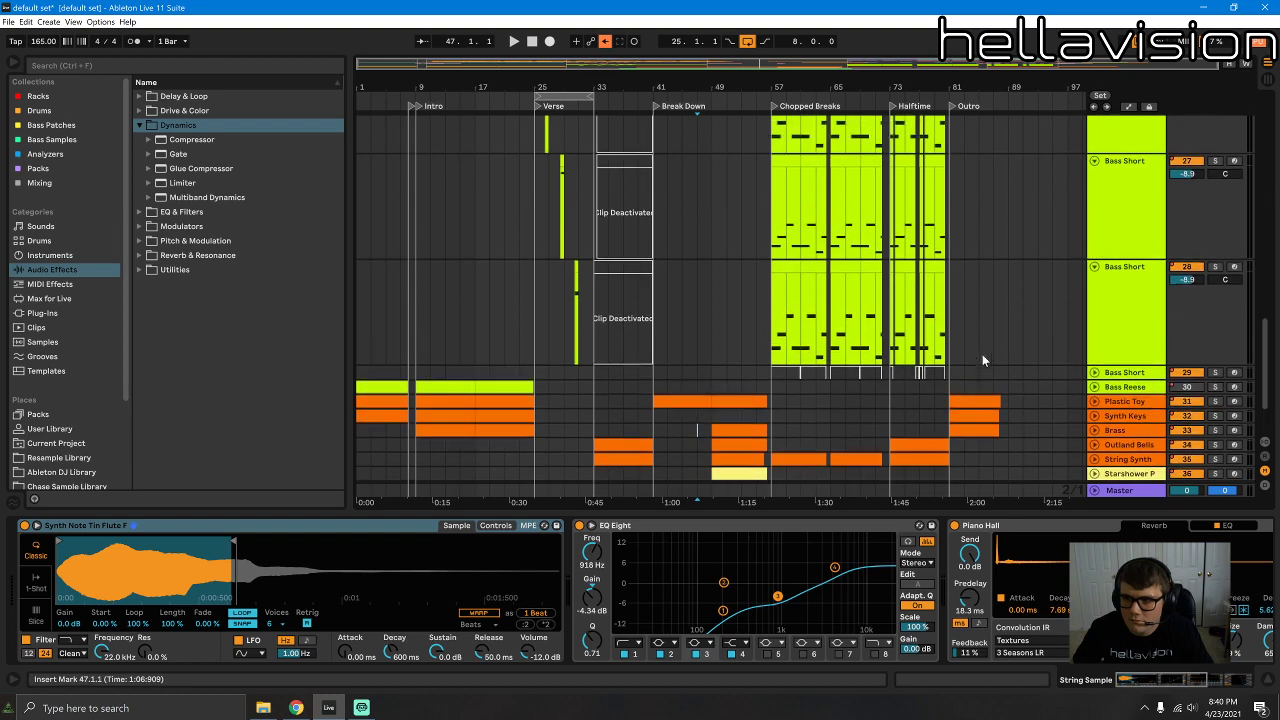
alt+scroll(964, 420, down, 8)
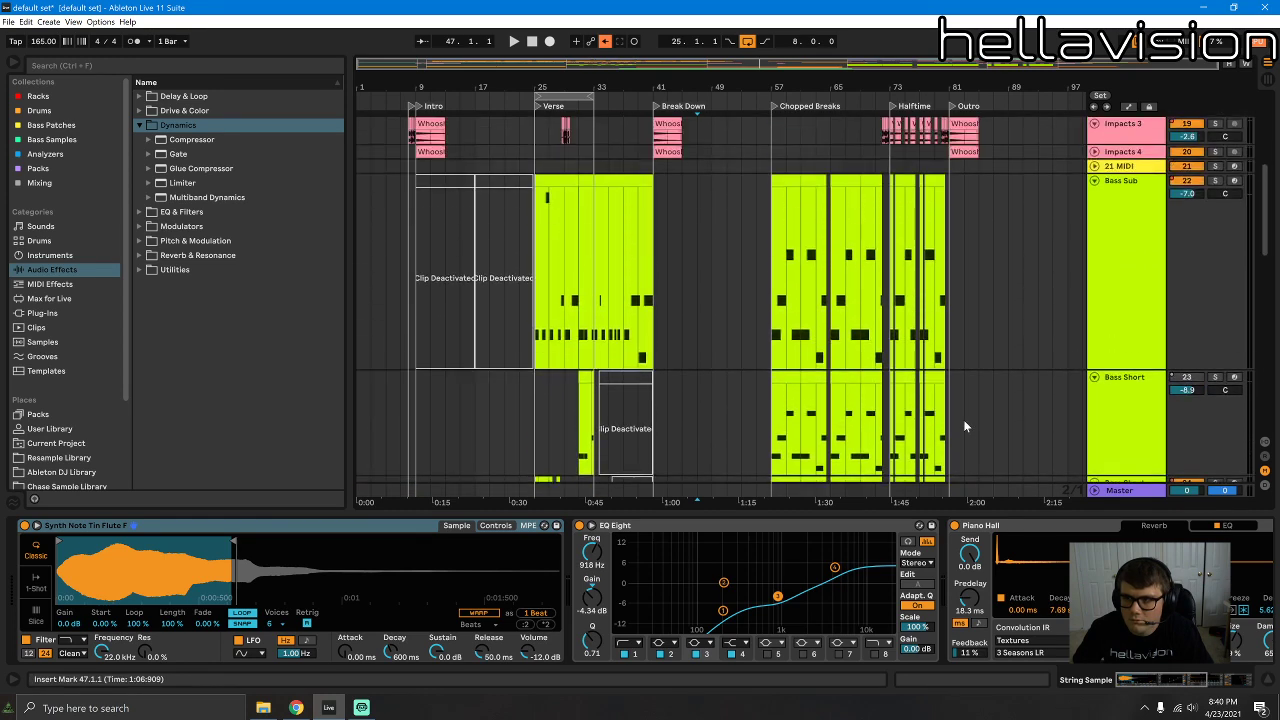
scroll(957, 337, up, 3)
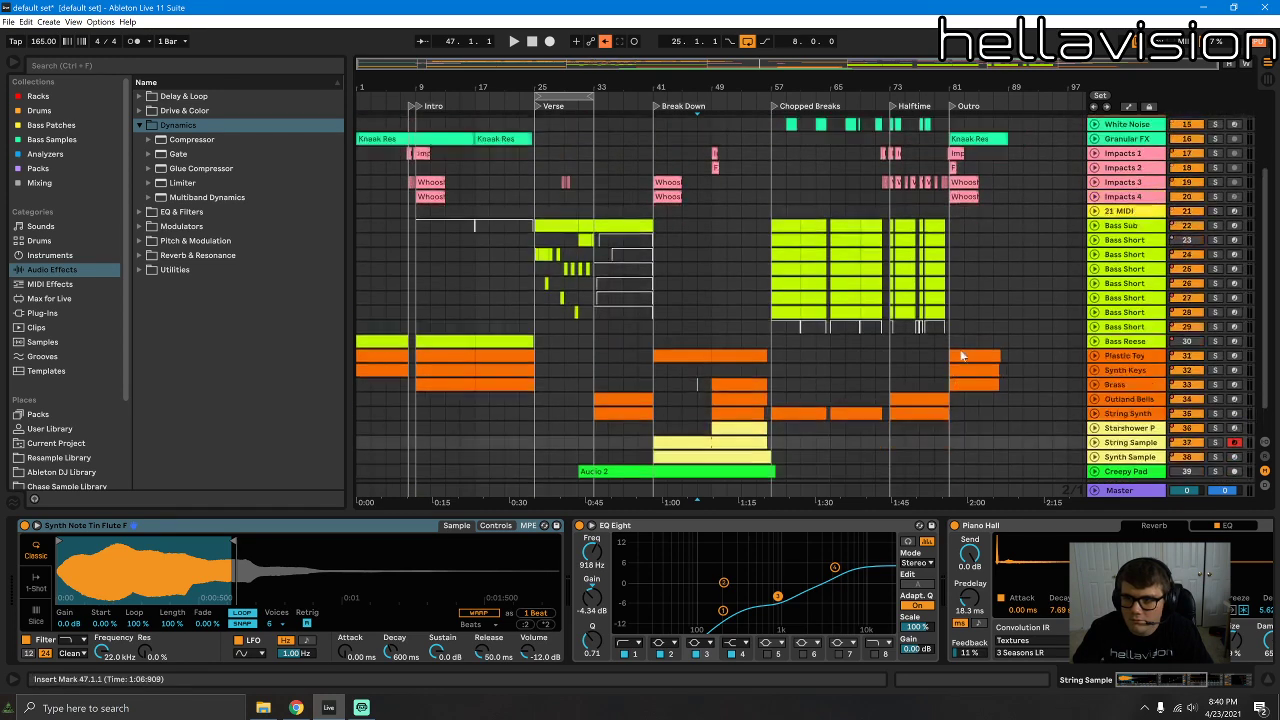
Step: Delete the Bass Short clips on tracks 24 to 28 in the Chopped Breaks and Halftime sections, keeping those on track 23
drag(962, 392, 769, 329)
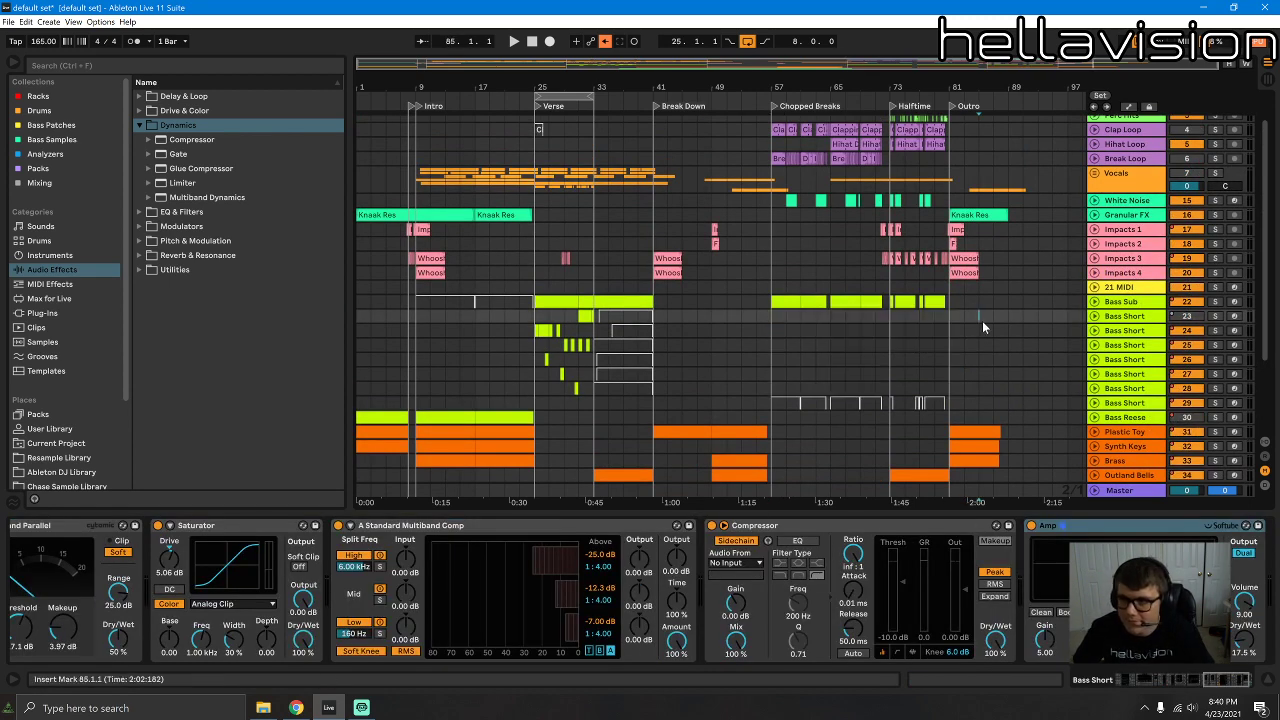
click(950, 393)
drag(950, 393, 771, 328)
click(900, 315)
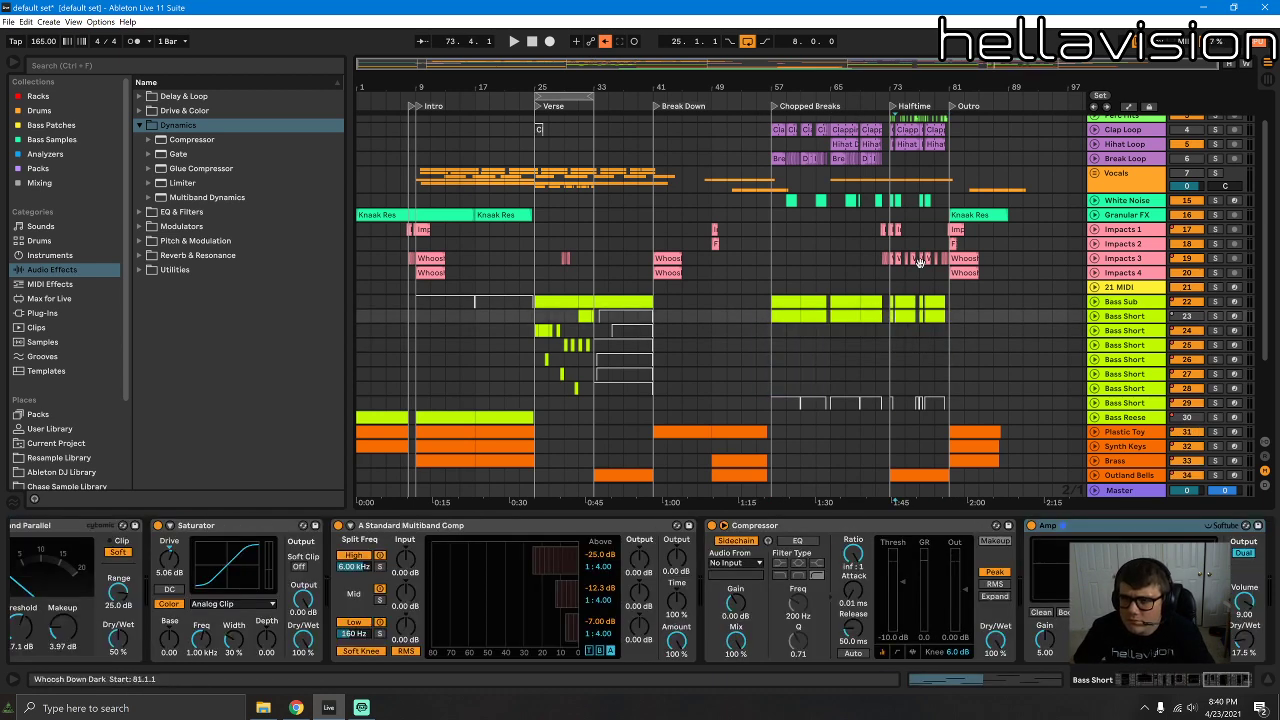
Step: Solo the String Synth track
scroll(871, 300, down, 5)
click(1150, 387)
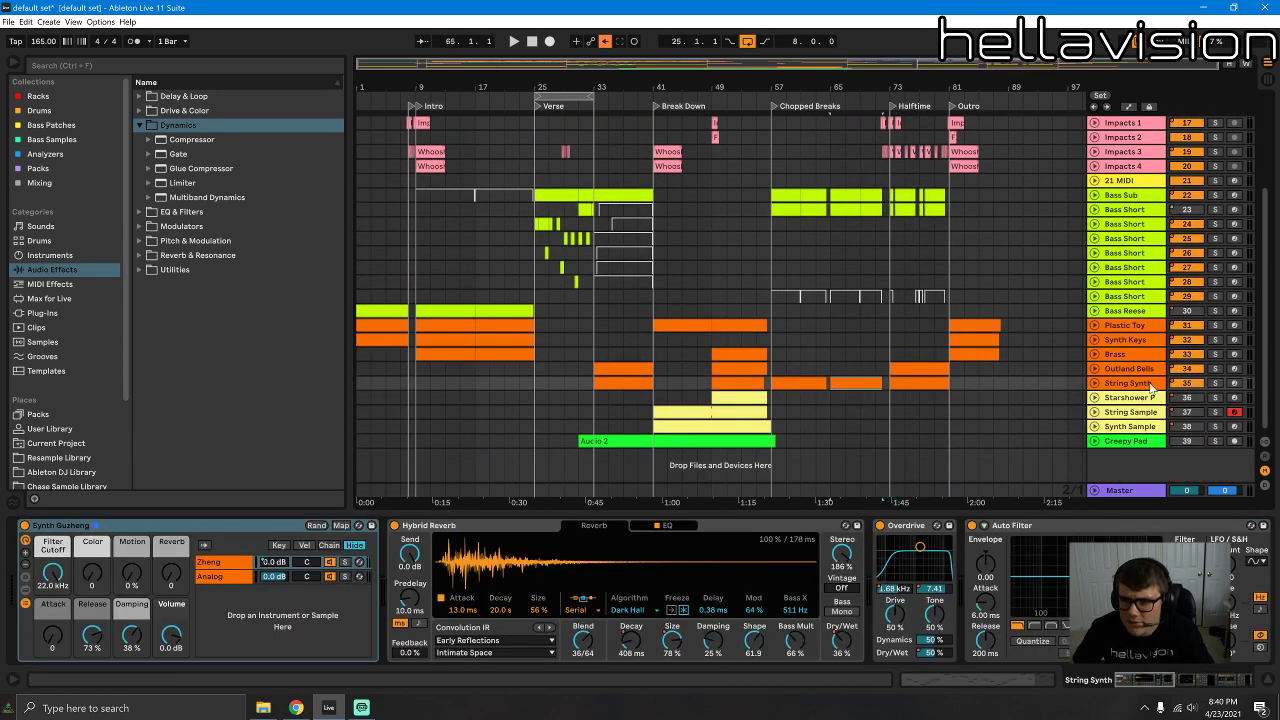
click(1216, 384)
click(668, 393)
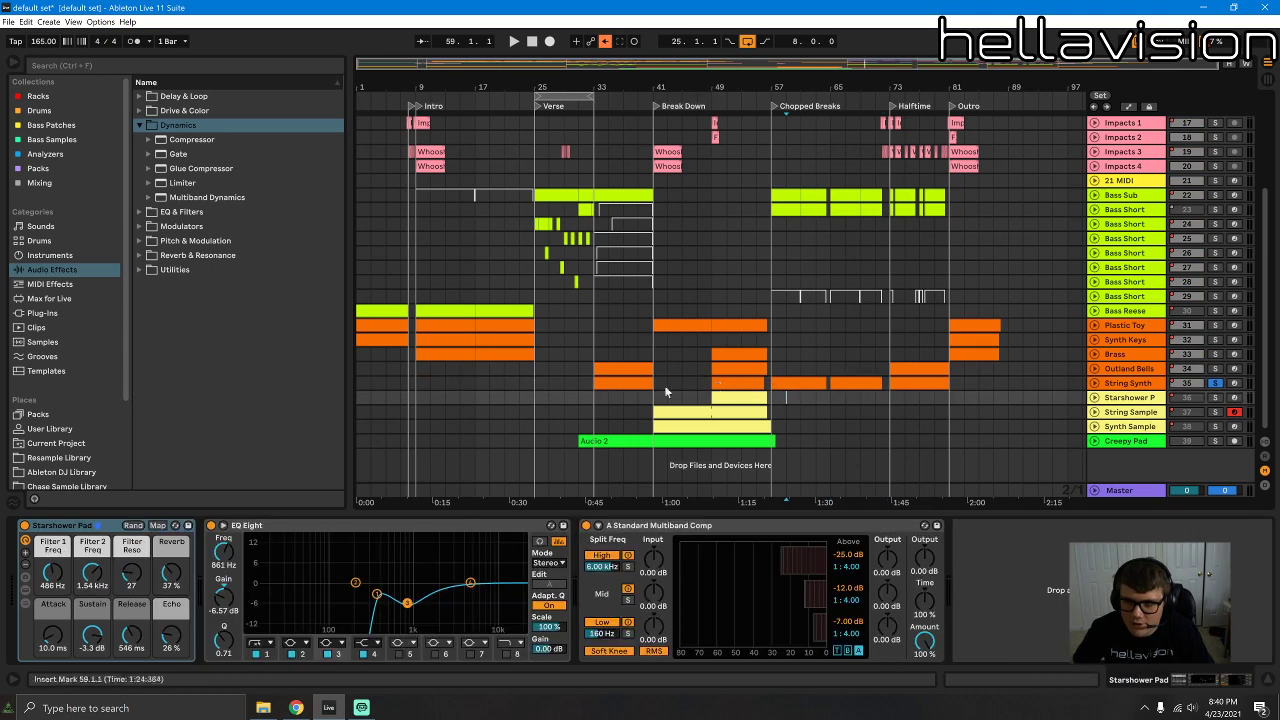
Step: Move the String Synth clip back from bar 33 to 25.1.1, unsolo the track and play back the Verse
drag(622, 382, 571, 383)
key(space)
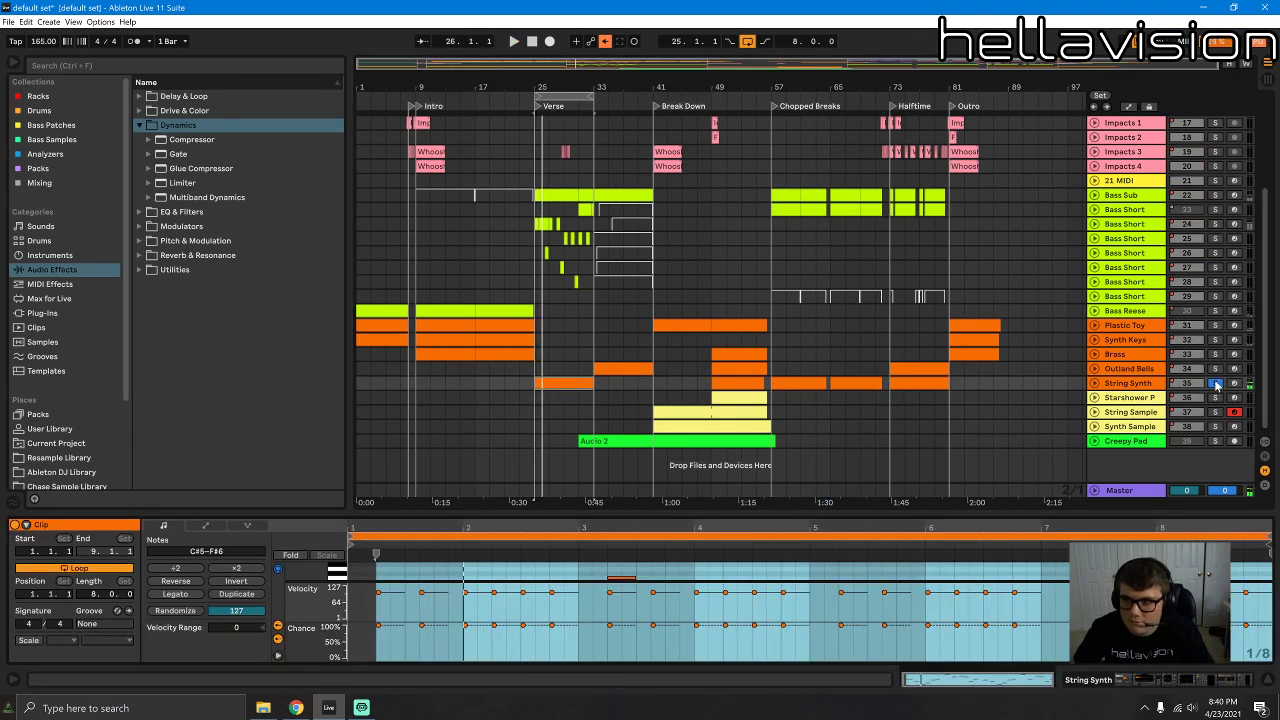
click(1216, 384)
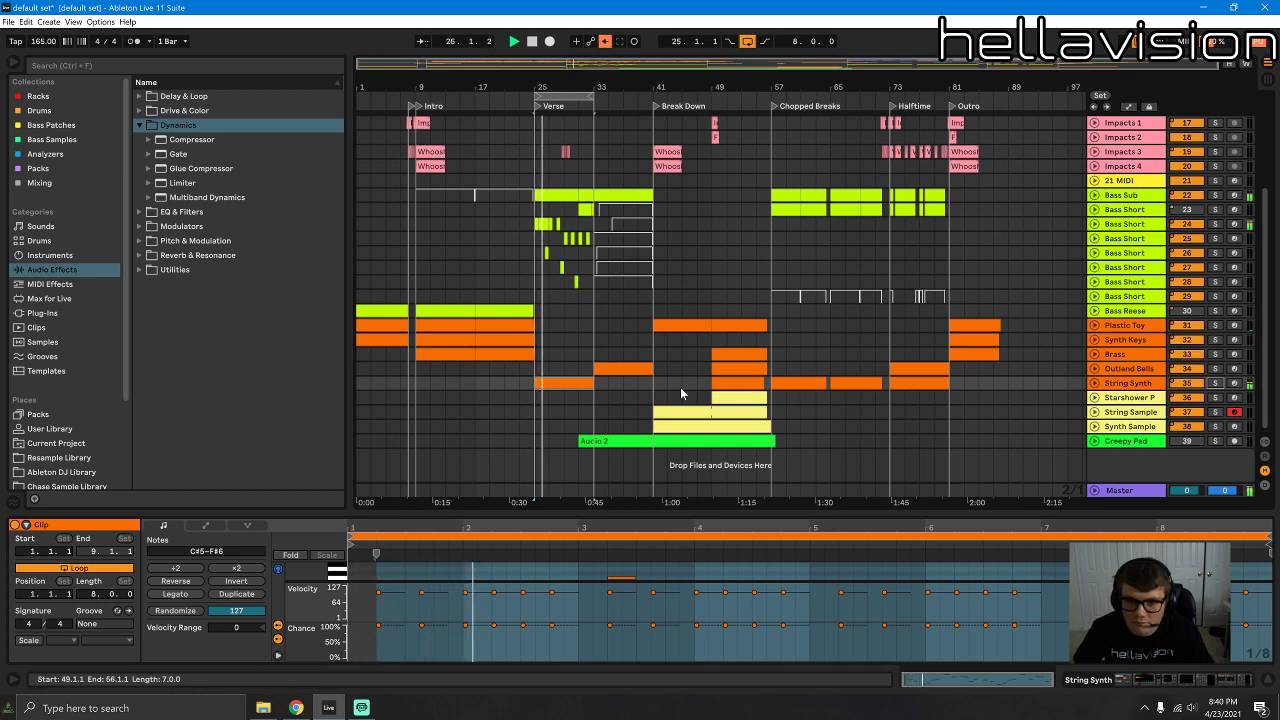
click(562, 380)
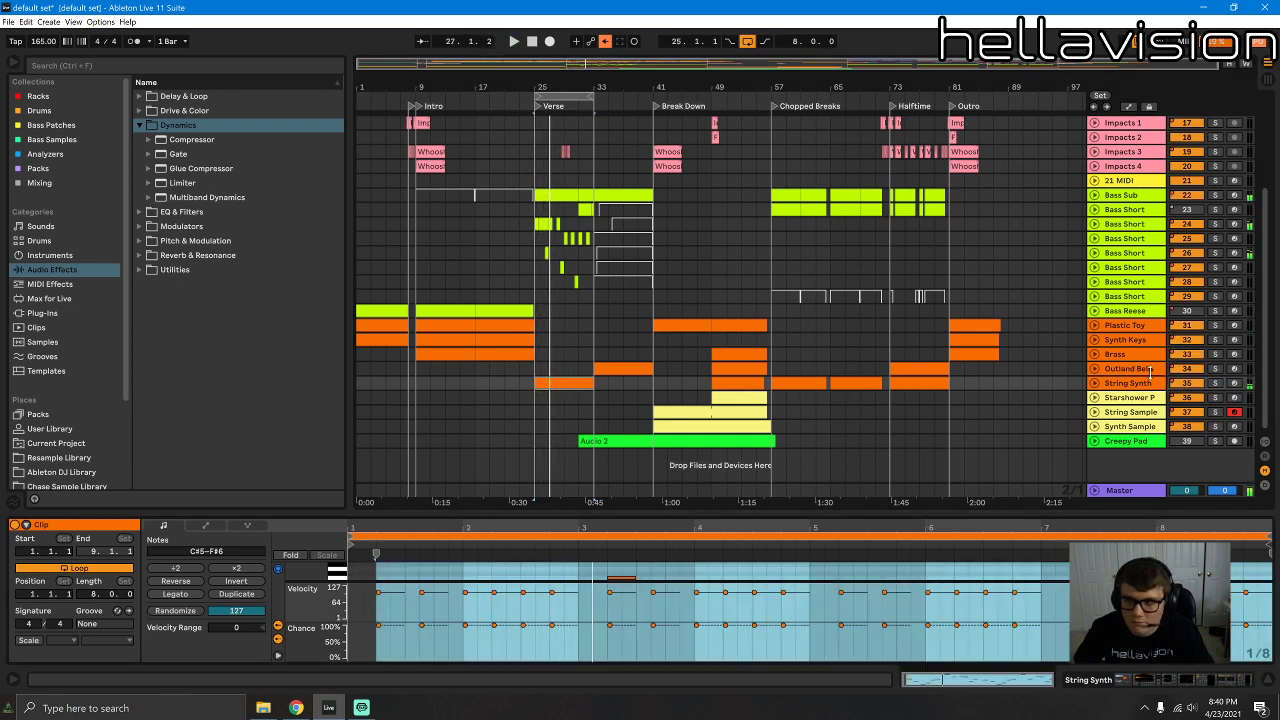
Step: Place Bass Sub below the first Bass Short track and group it with the next five Bass Short tracks as "Bass stuff"
click(1136, 209)
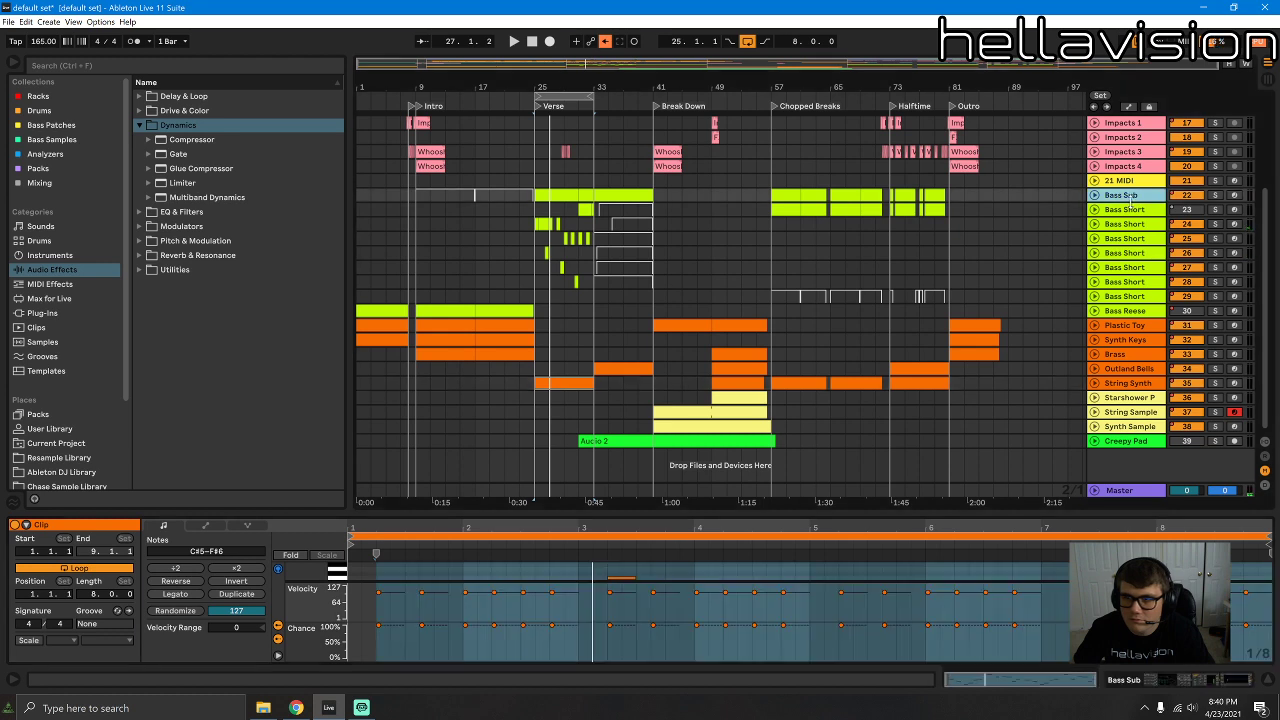
click(1126, 196)
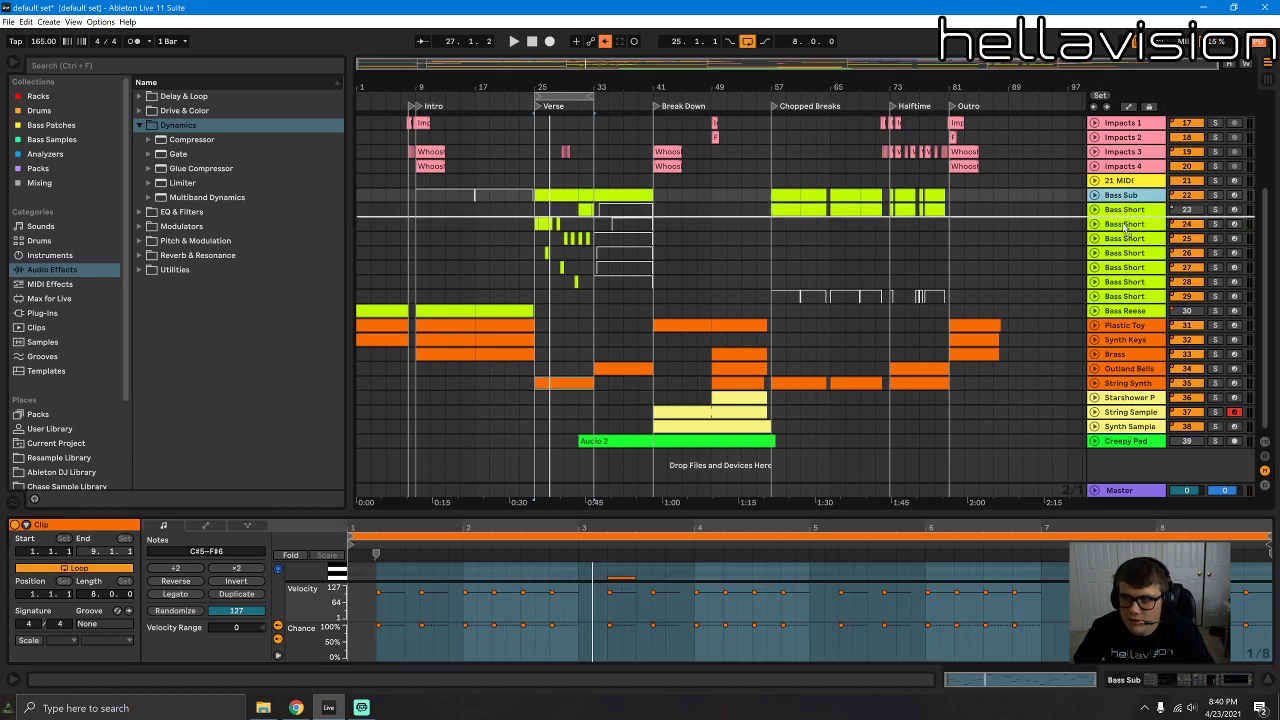
drag(1125, 221, 1127, 225)
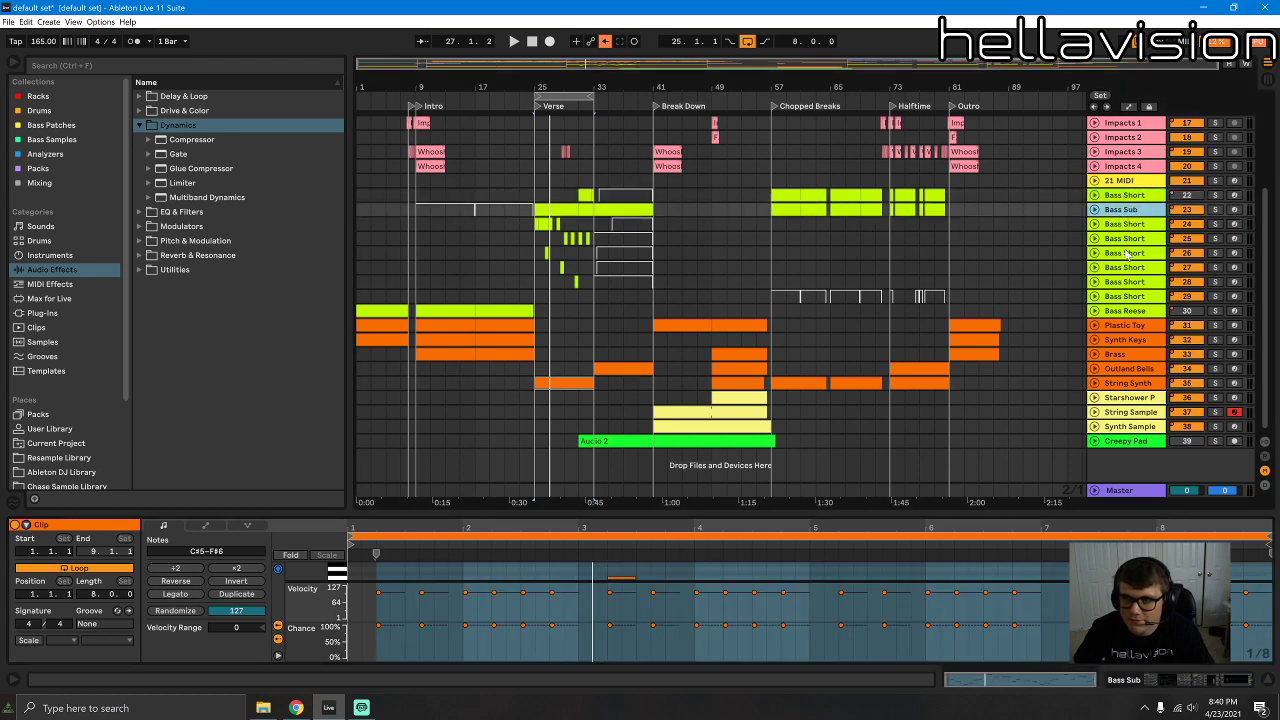
shift+click(1120, 283)
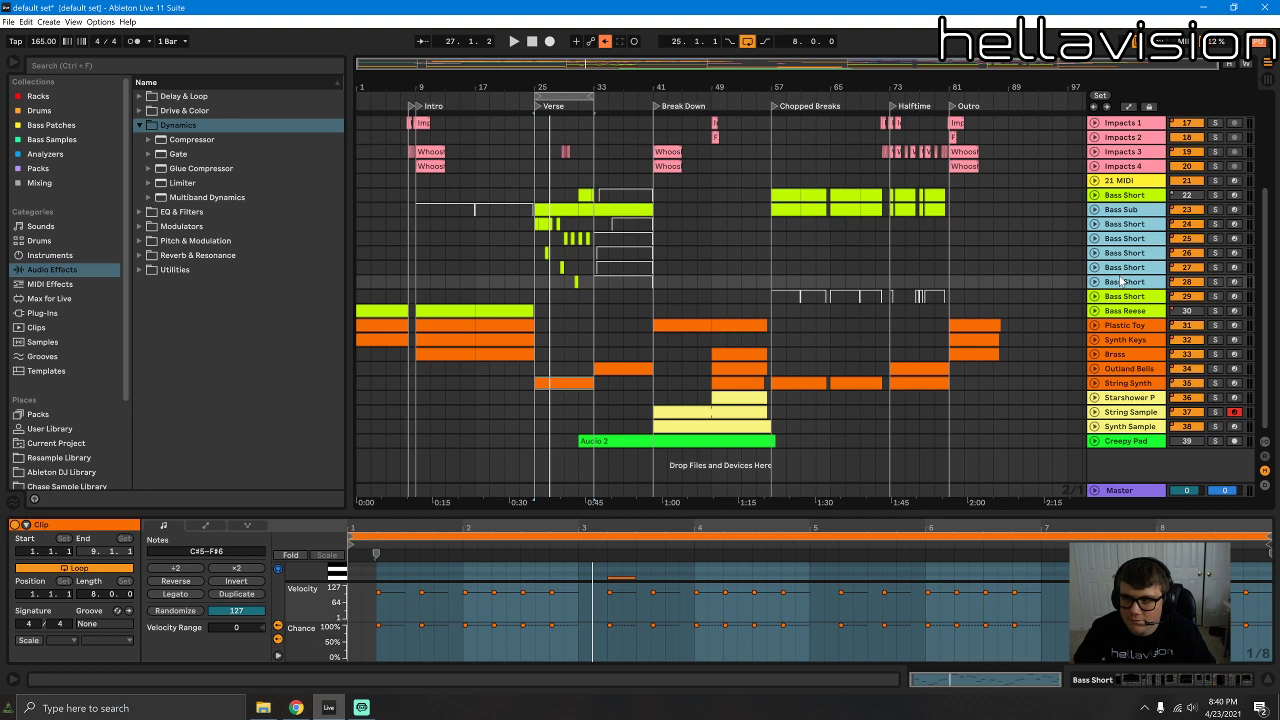
key(ctrl+g)
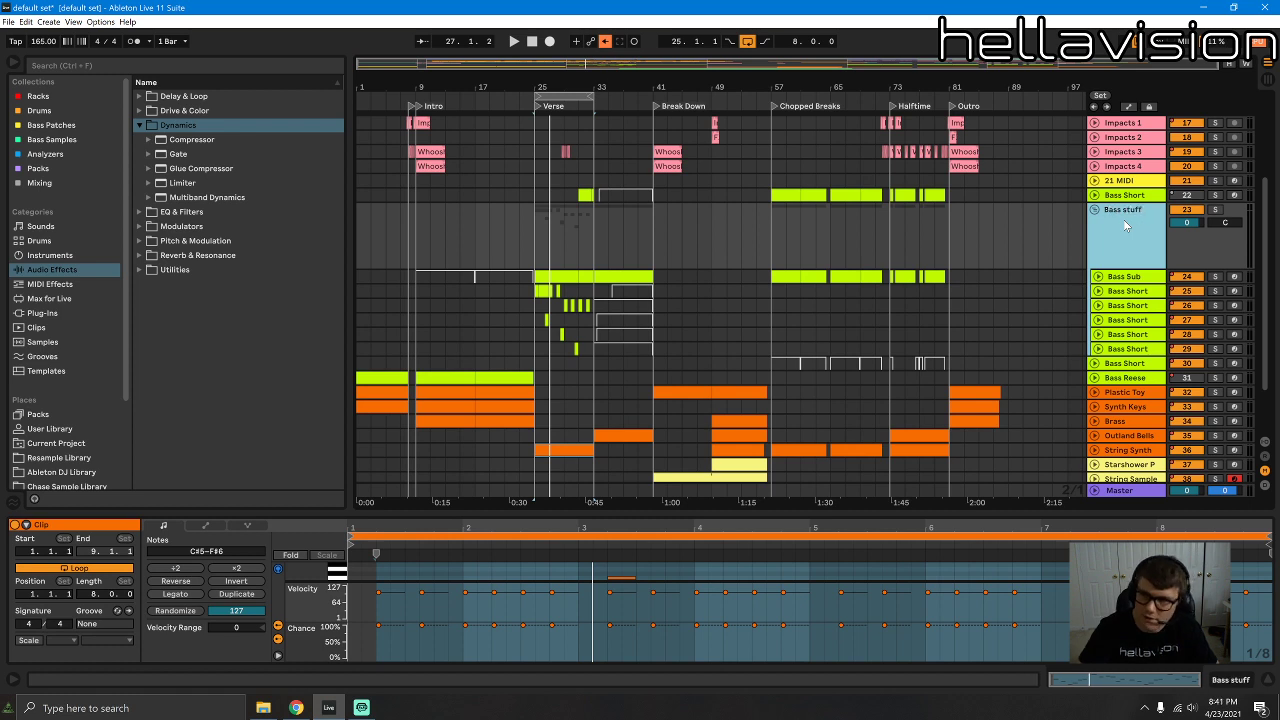
Step: Deactivate the Bass stuff group and play back the Verse
key(space)
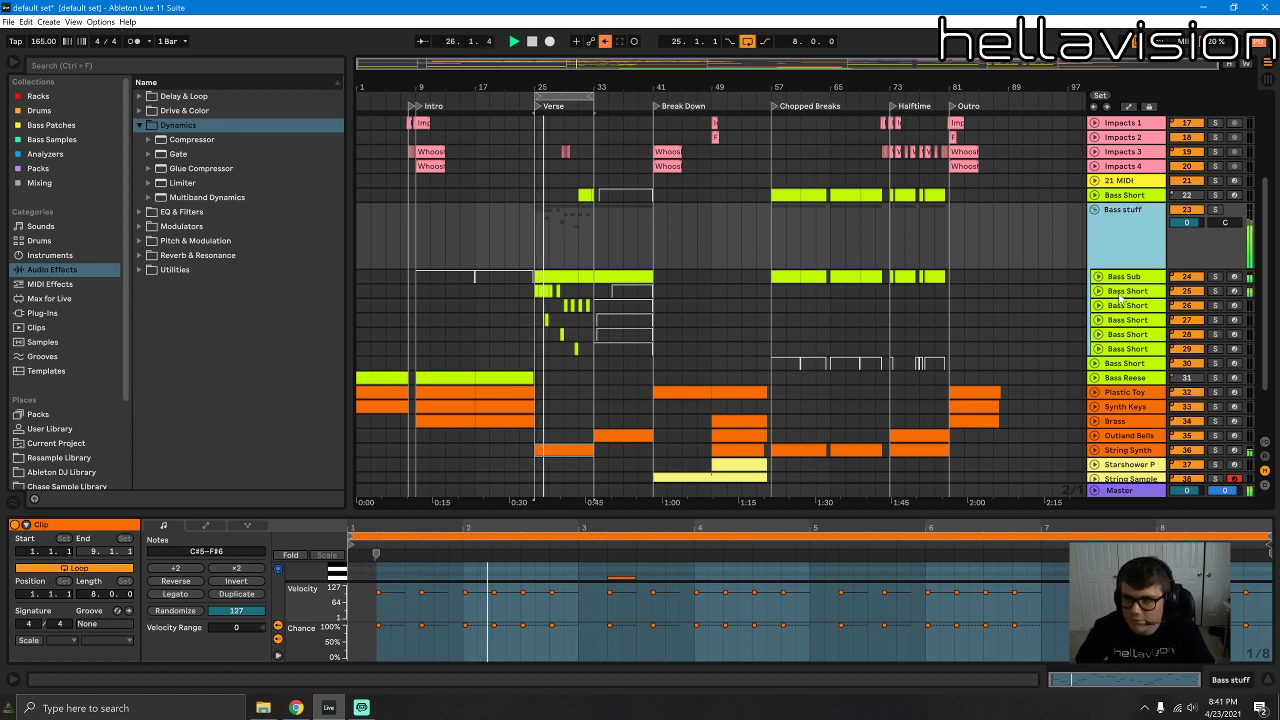
click(1133, 259)
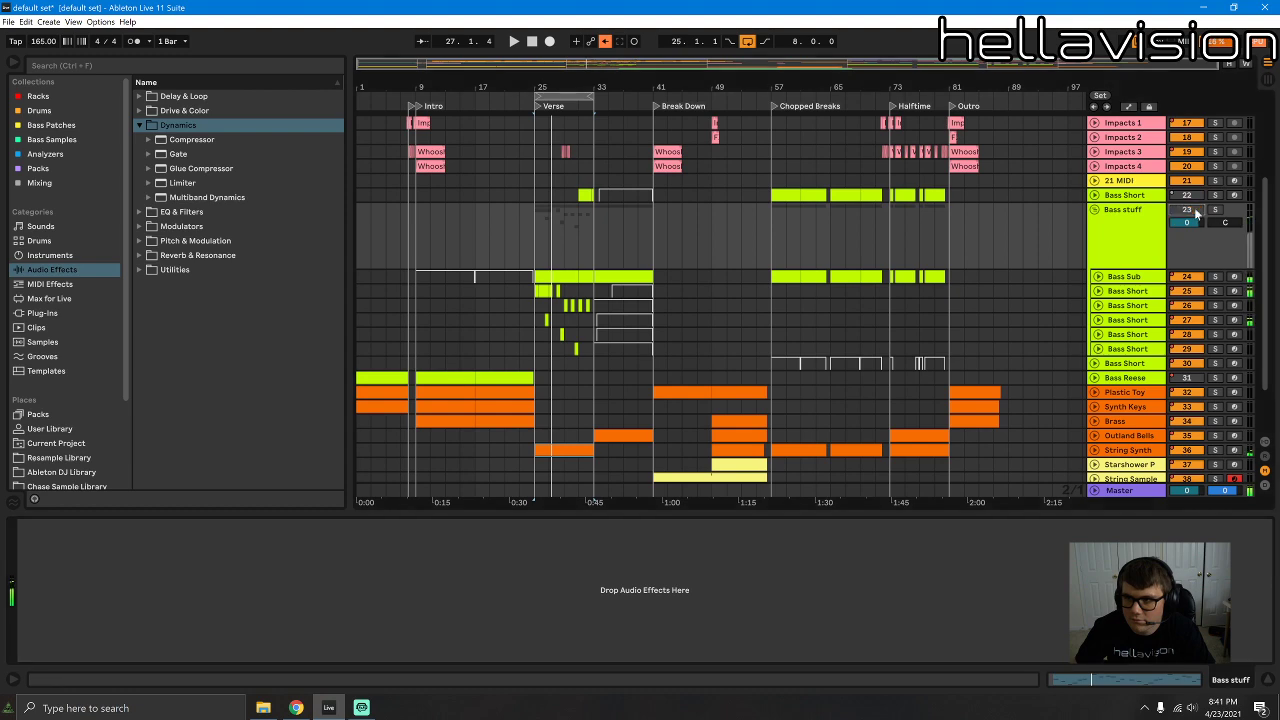
scroll(980, 310, down, 3)
key(space)
Step: Unfold the String Synth track and move its Halftime clip to the Verse at 25.1.1, playing it back in both places
click(1094, 383)
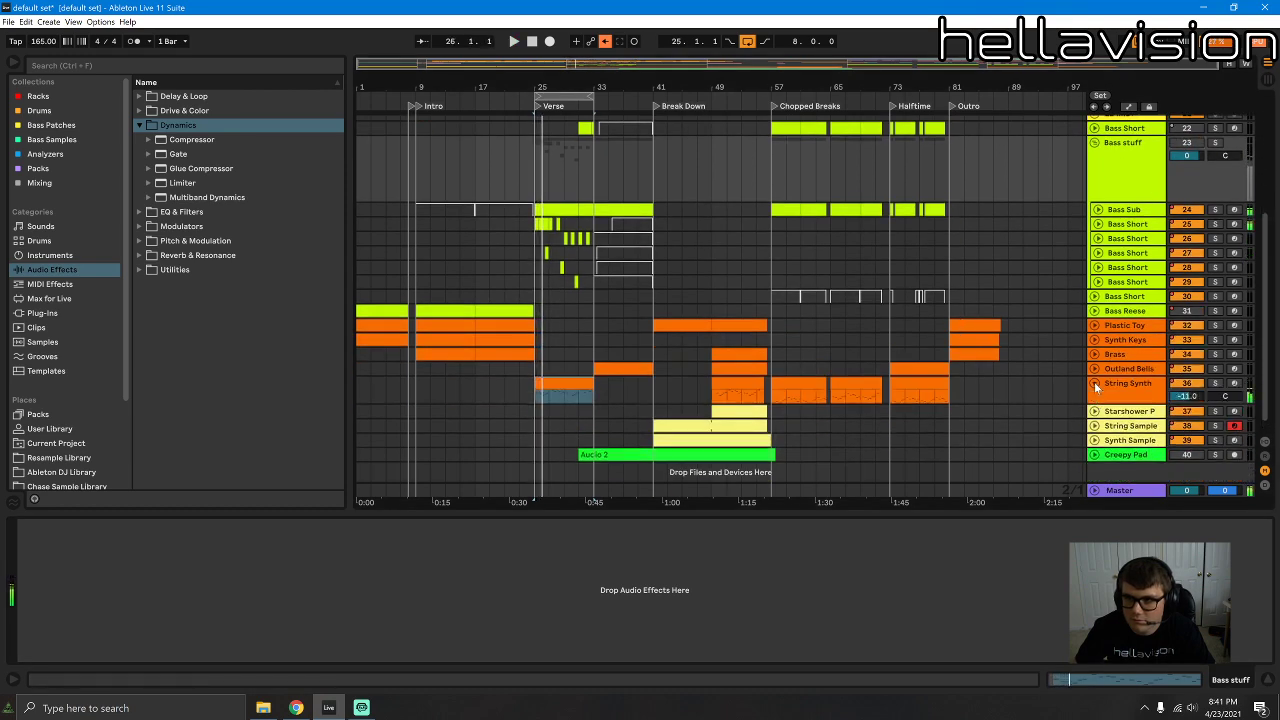
scroll(625, 312, down, 1)
click(900, 383)
key(space)
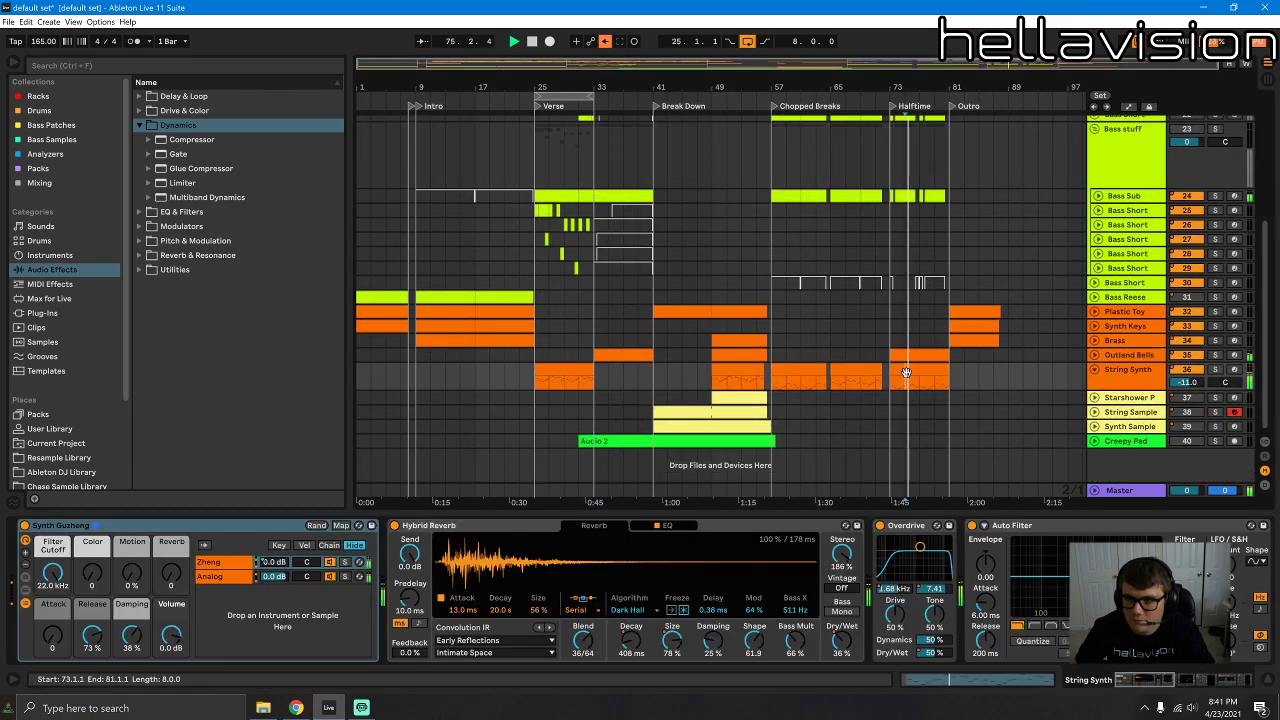
click(907, 370)
key(space)
drag(908, 370, 558, 380)
key(space)
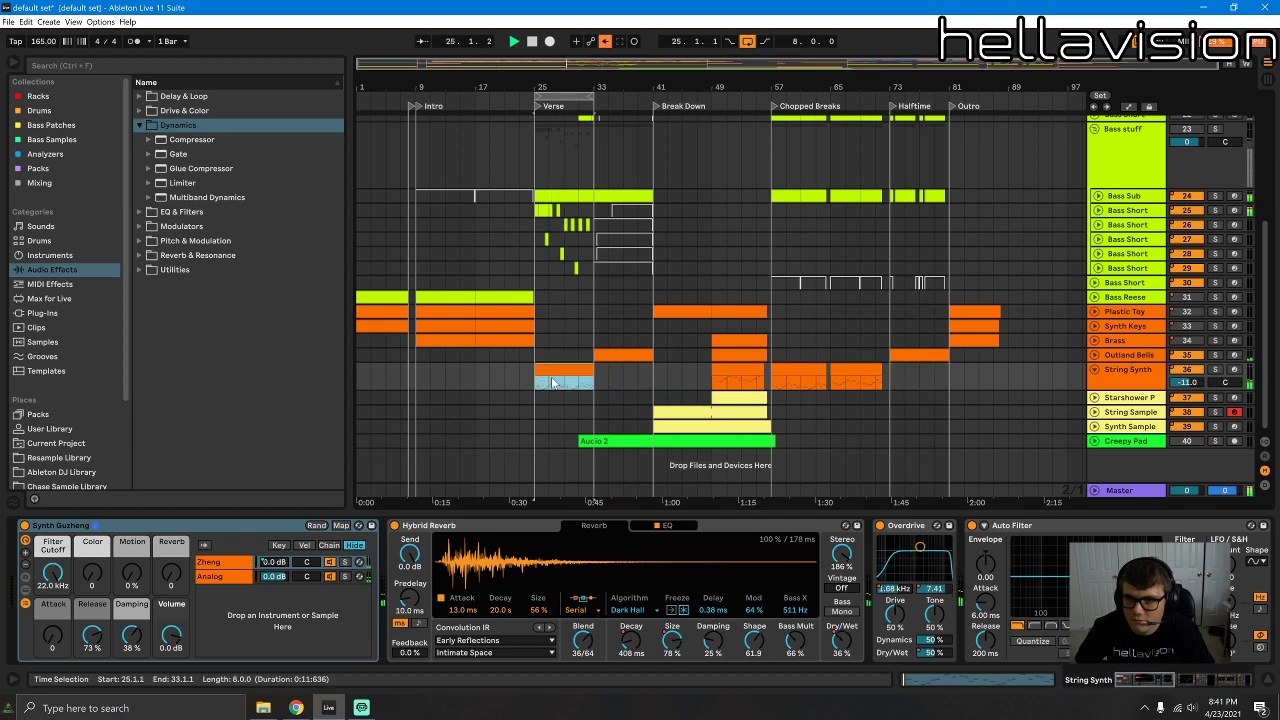
Step: Open the Verse String Synth clip in an enlarged note editor and select its A#3 notes
double_click(558, 371)
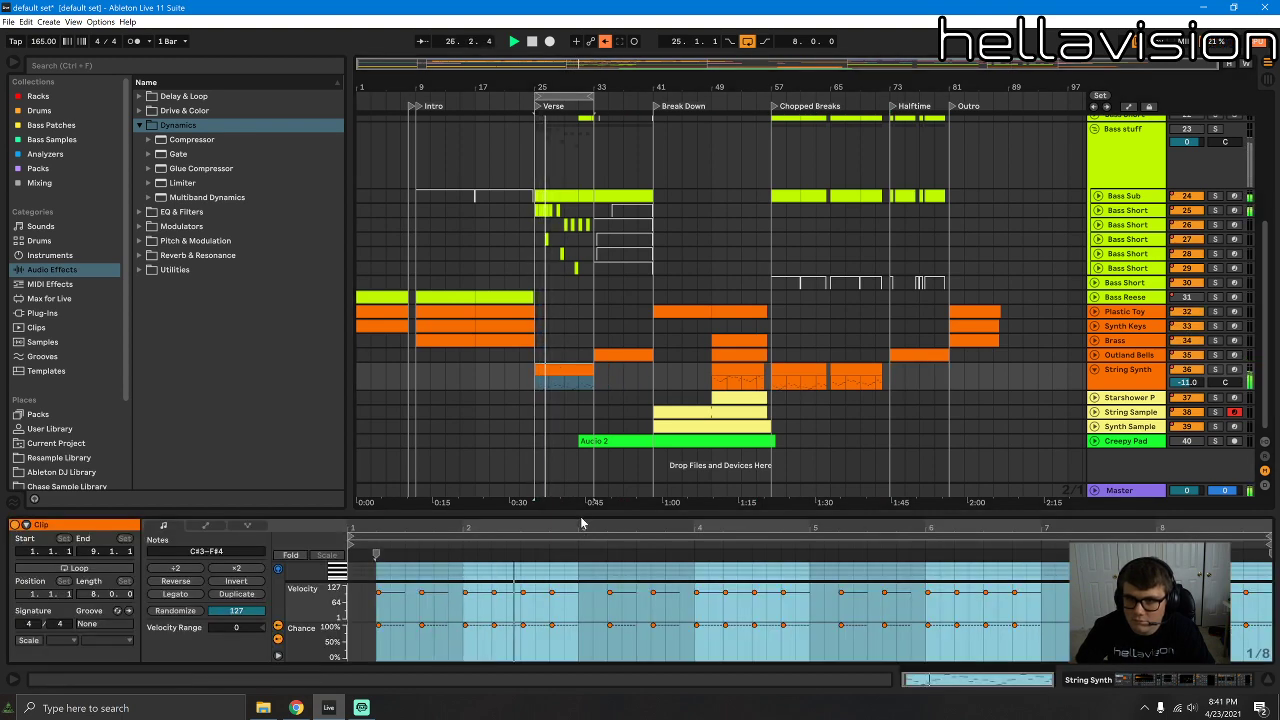
drag(589, 514, 588, 60)
click(337, 321)
drag(306, 325, 216, 323)
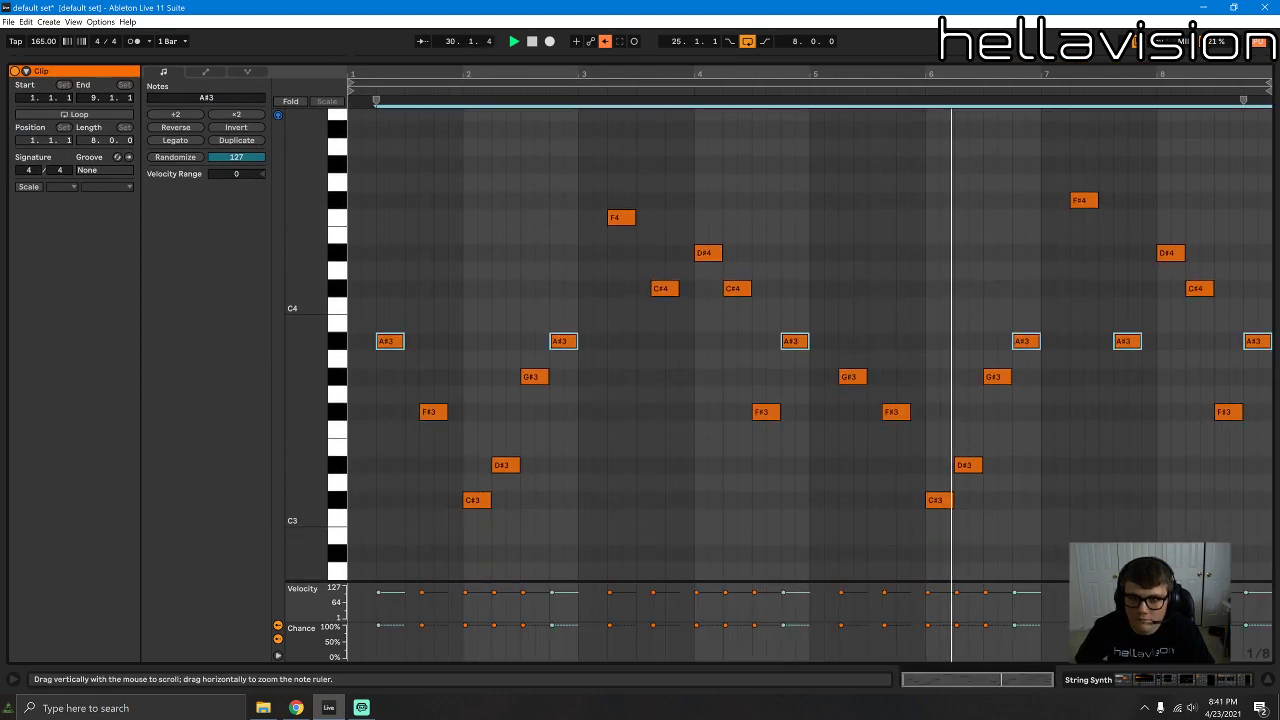
Step: Try a short A#3 note at 1.3.1 in place of the first A#3 and F#3, undoing the change to its length
click(390, 340)
click(412, 341)
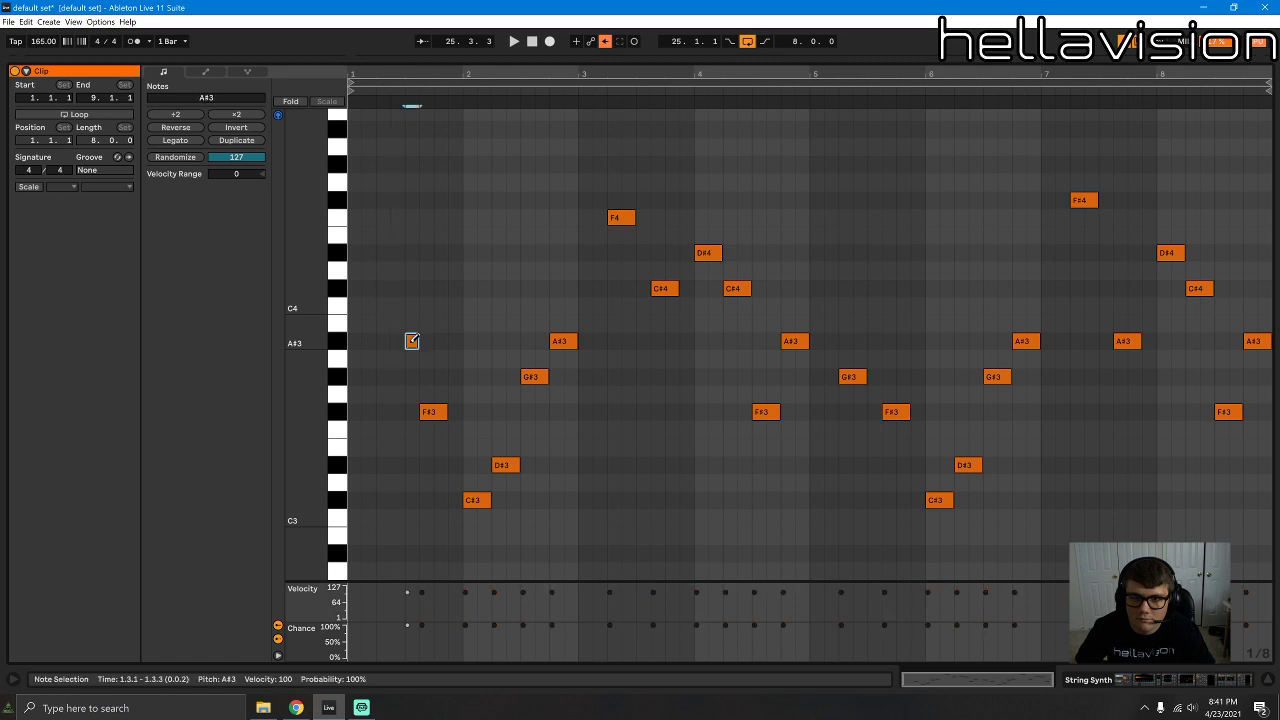
key(space)
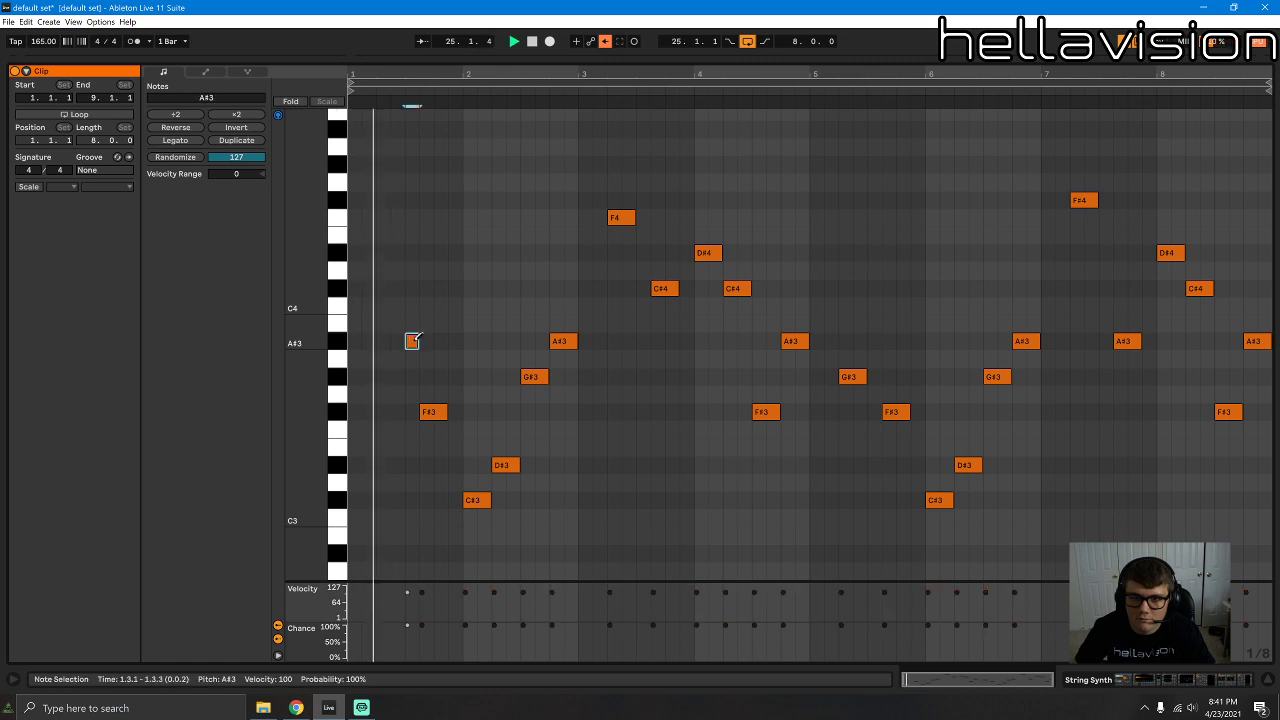
click(429, 406)
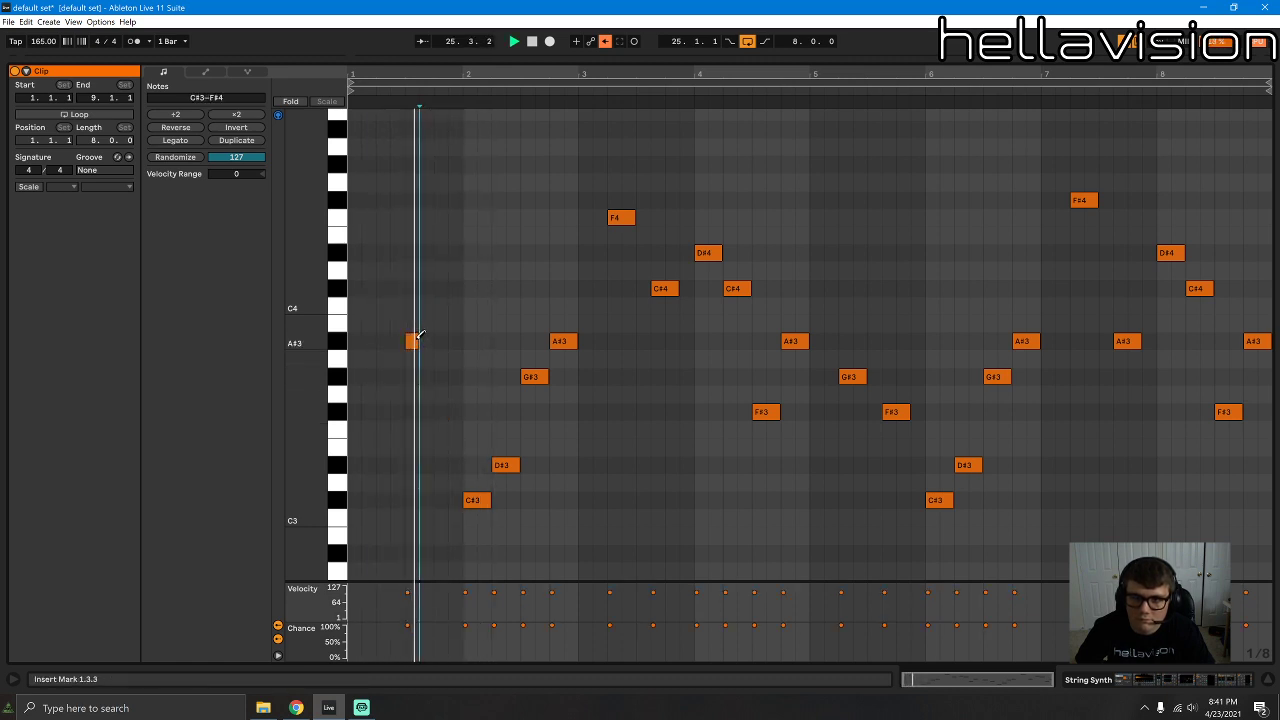
drag(418, 341, 434, 341)
key(ctrl+z)
key(space)
key(space)
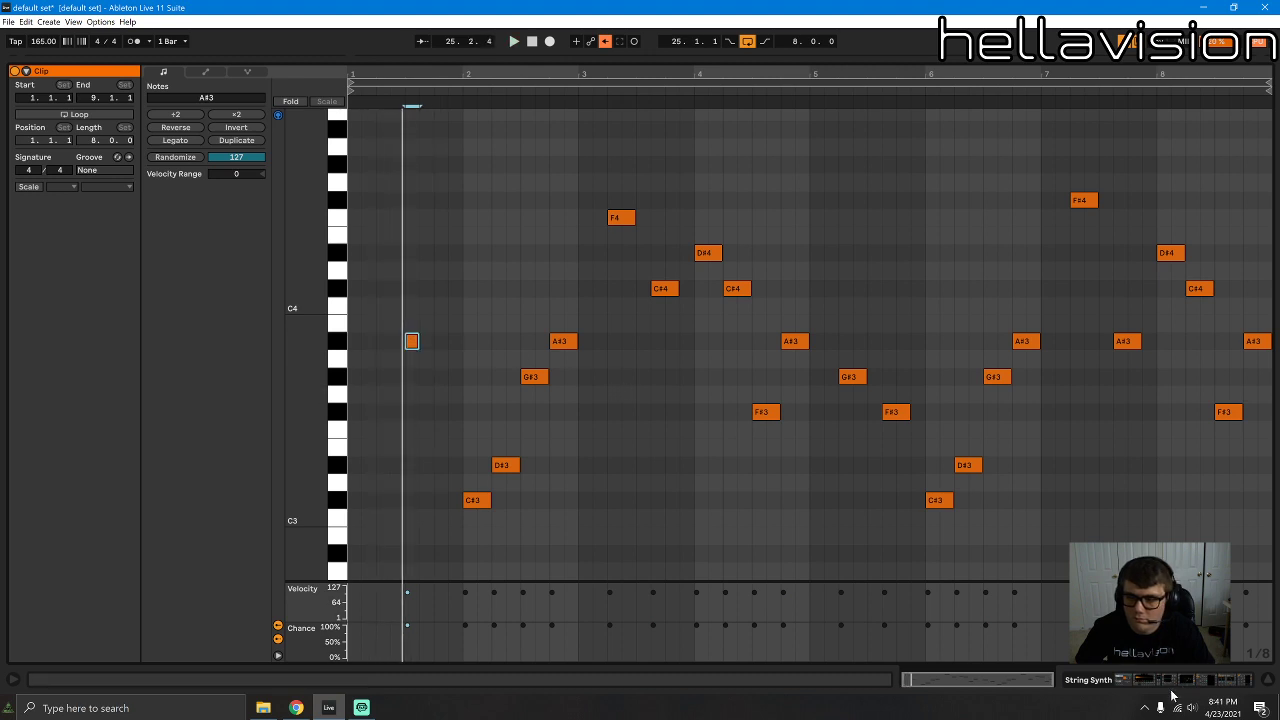
Step: Solo the String Synth track and reopen its Verse clip in the note editor
click(1167, 683)
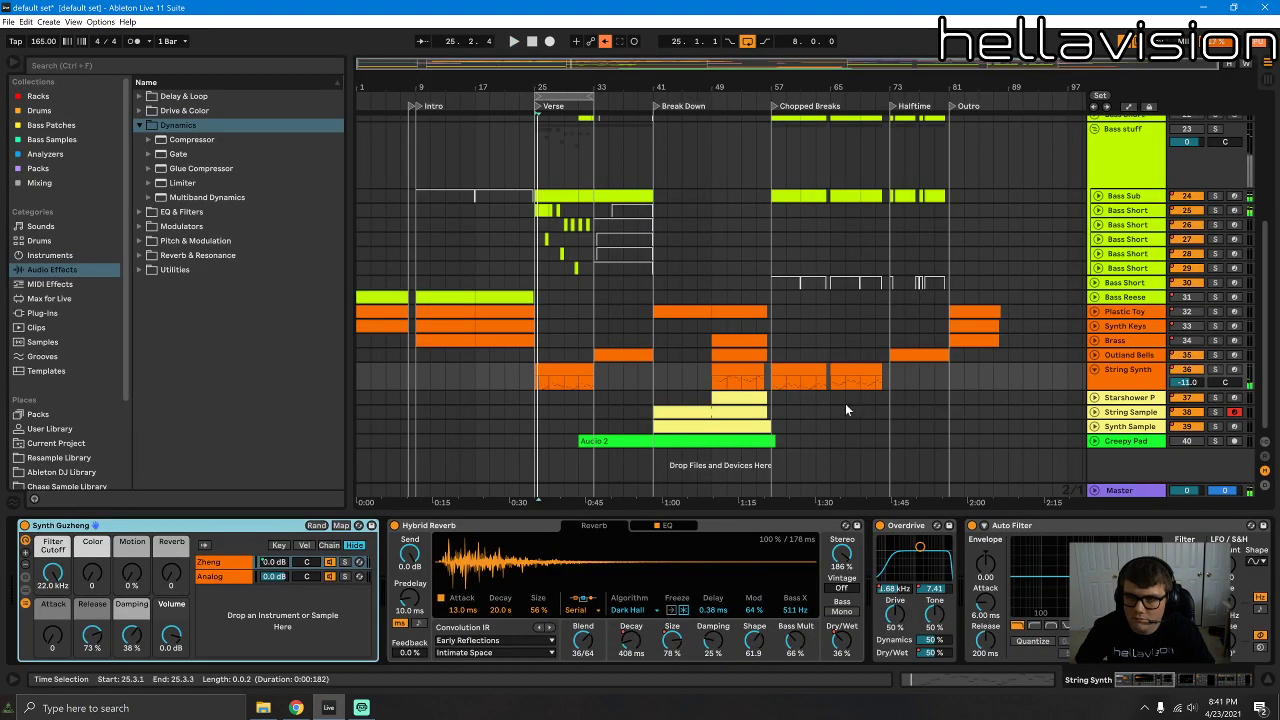
click(1217, 372)
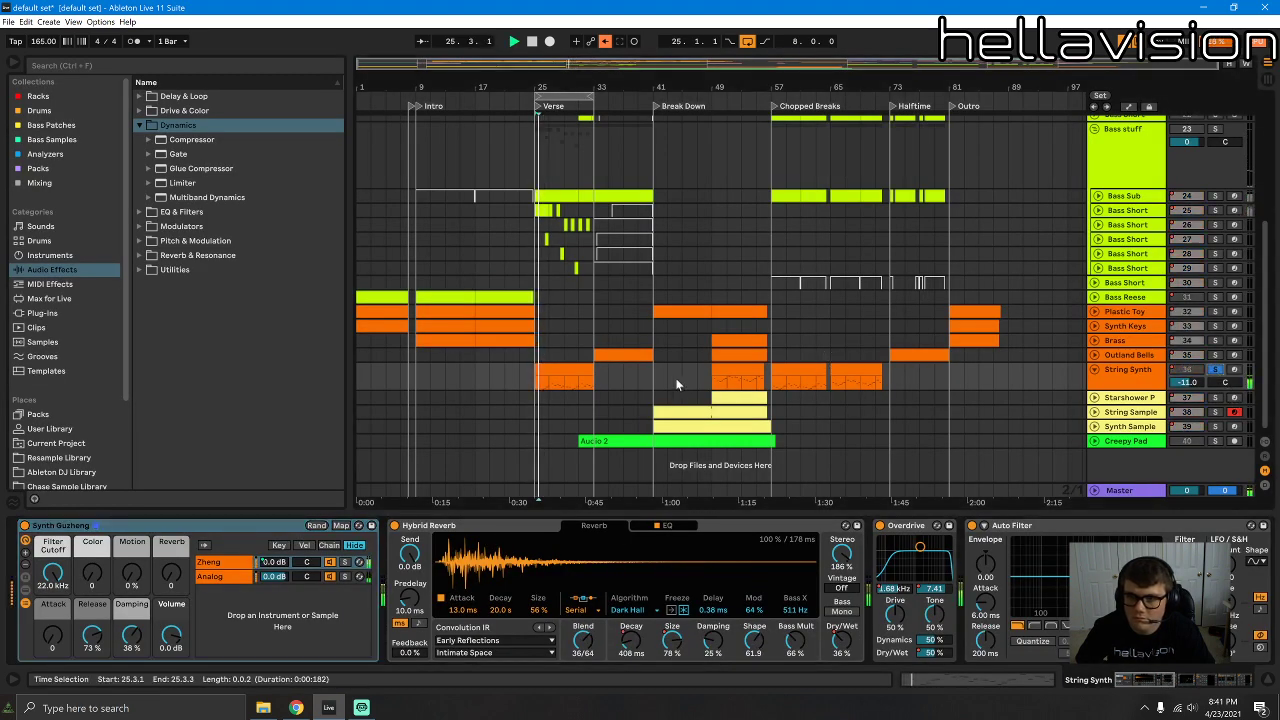
double_click(562, 372)
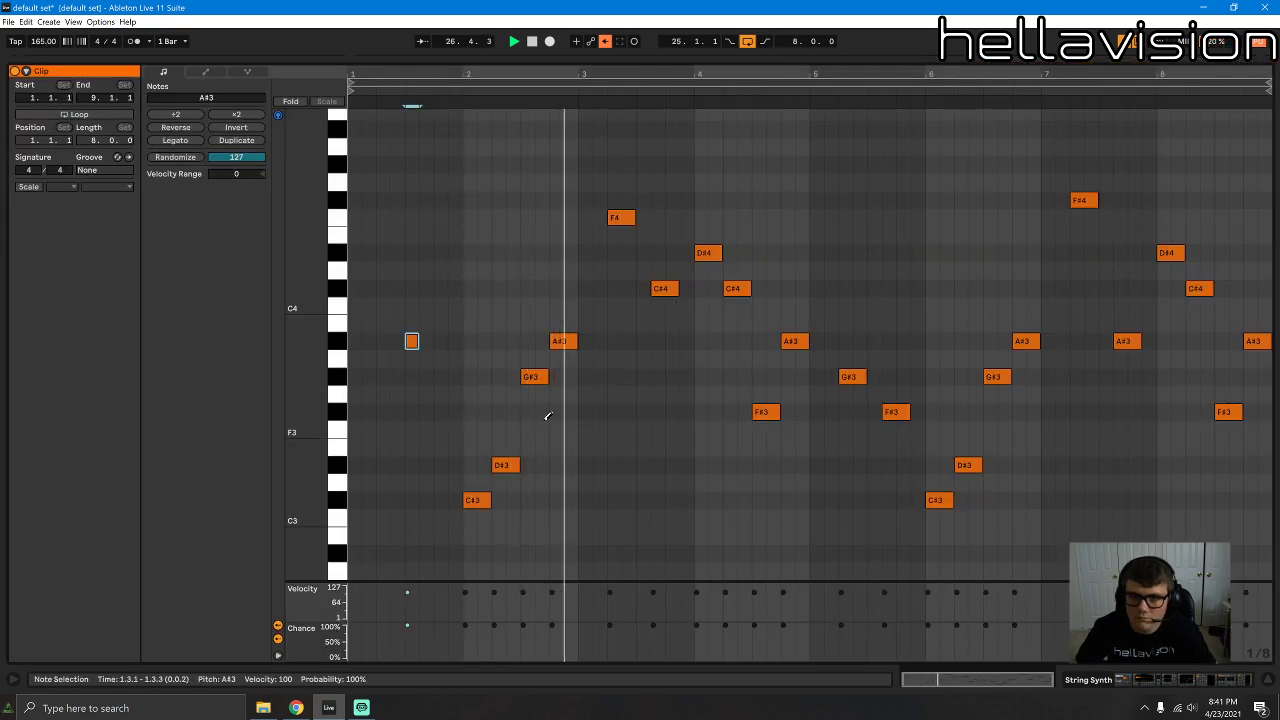
Step: Try other short opening notes in bar 1, replacing the A#3 with C3 and B2 notes
key(ctrl+a)
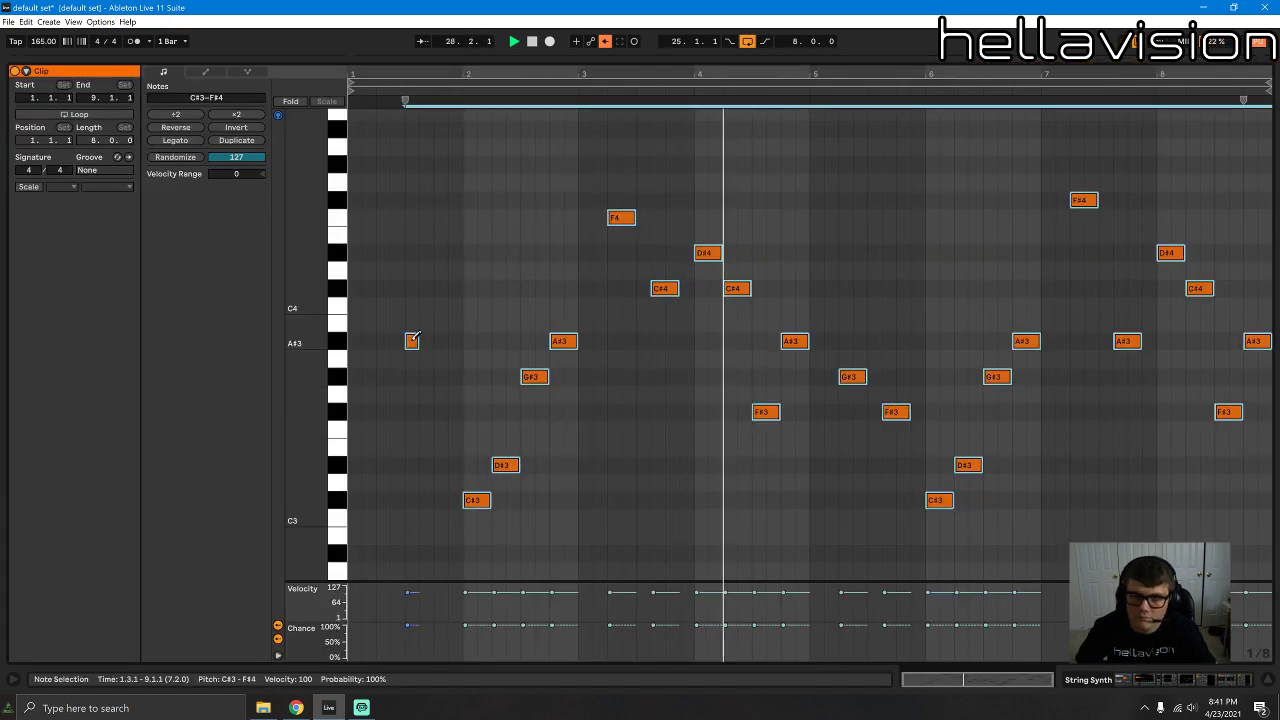
double_click(410, 341)
double_click(354, 341)
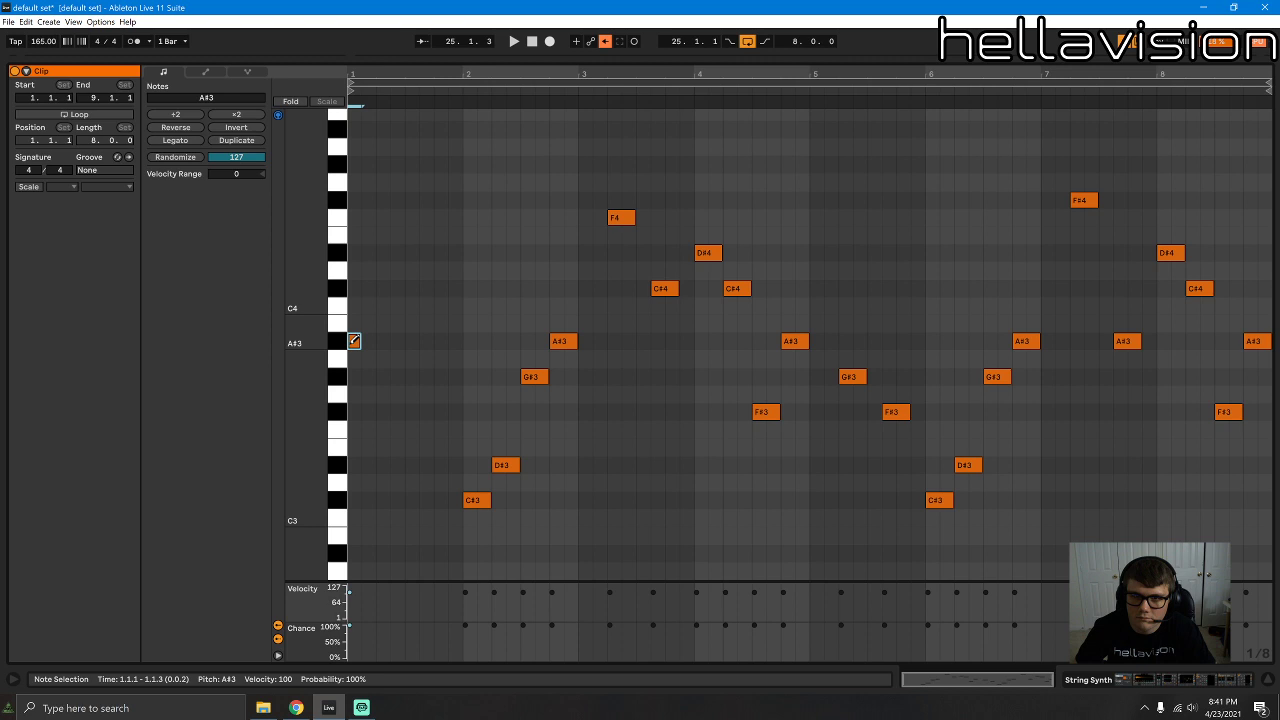
click(408, 517)
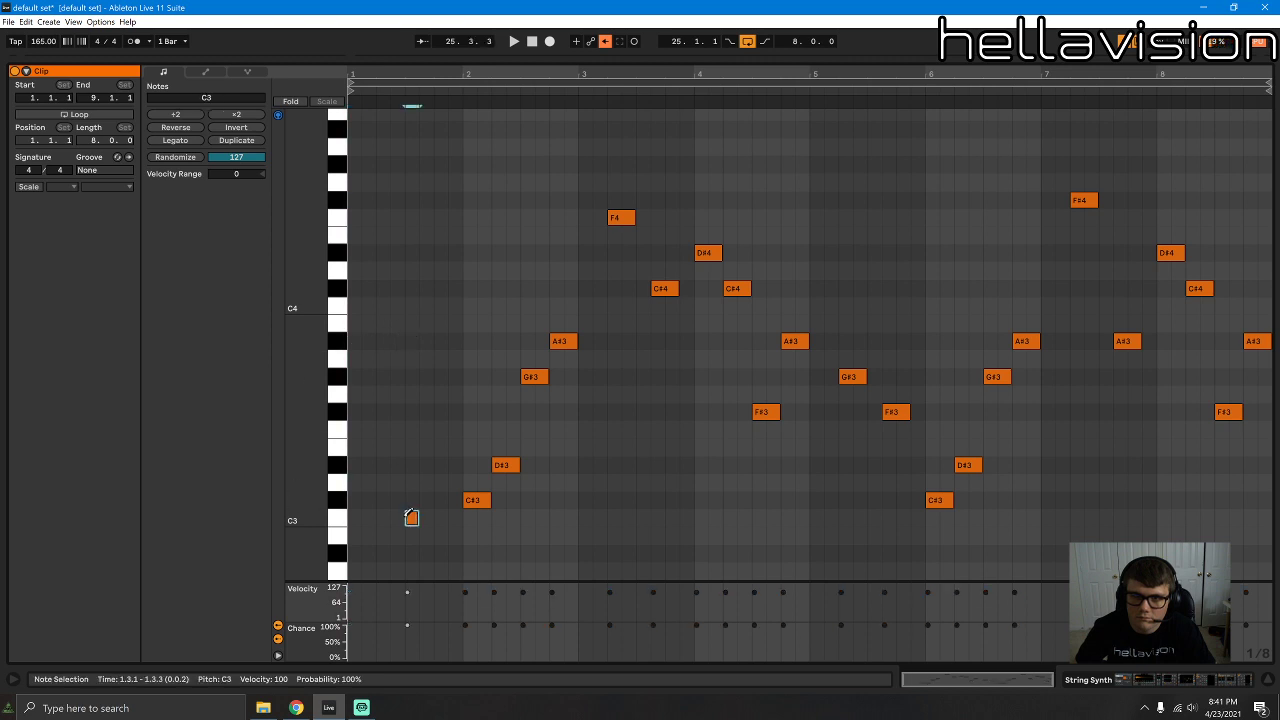
click(410, 517)
click(366, 537)
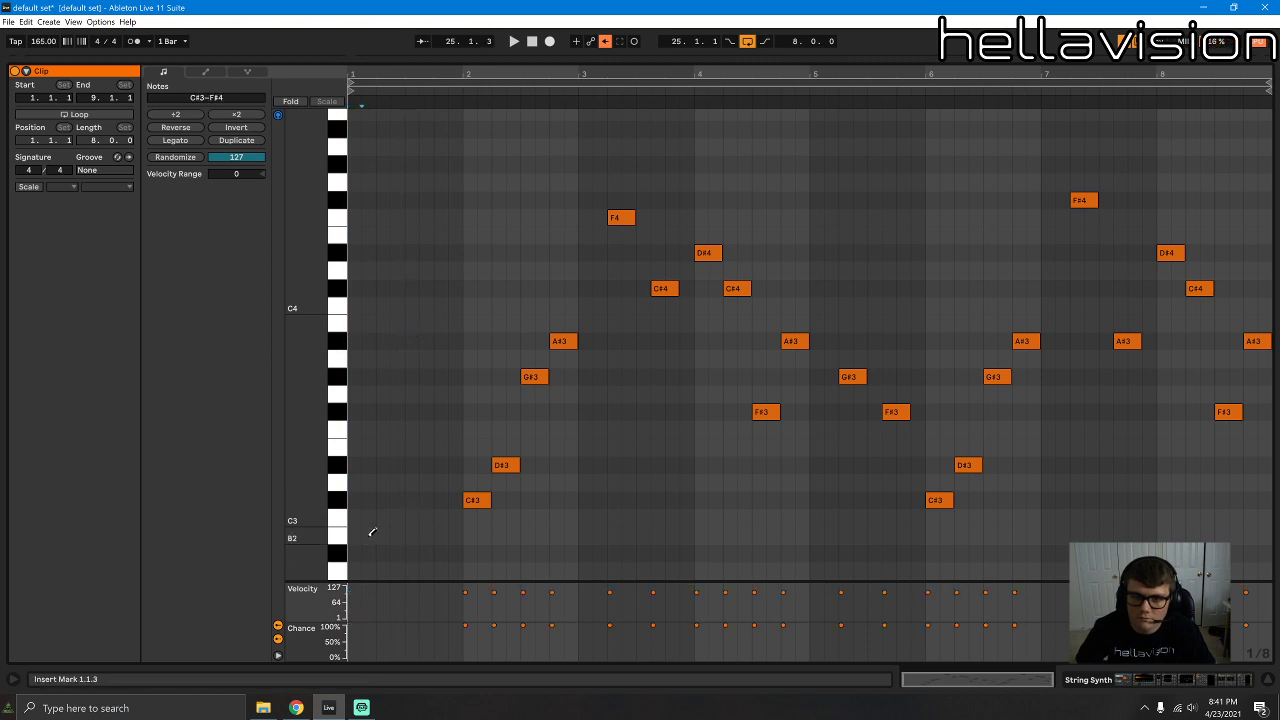
Step: Delete all notes in the clip, enter short B2 notes at 1.1.1, 1.3.1 and 2.1.1, and play them back
key(ctrl+a)
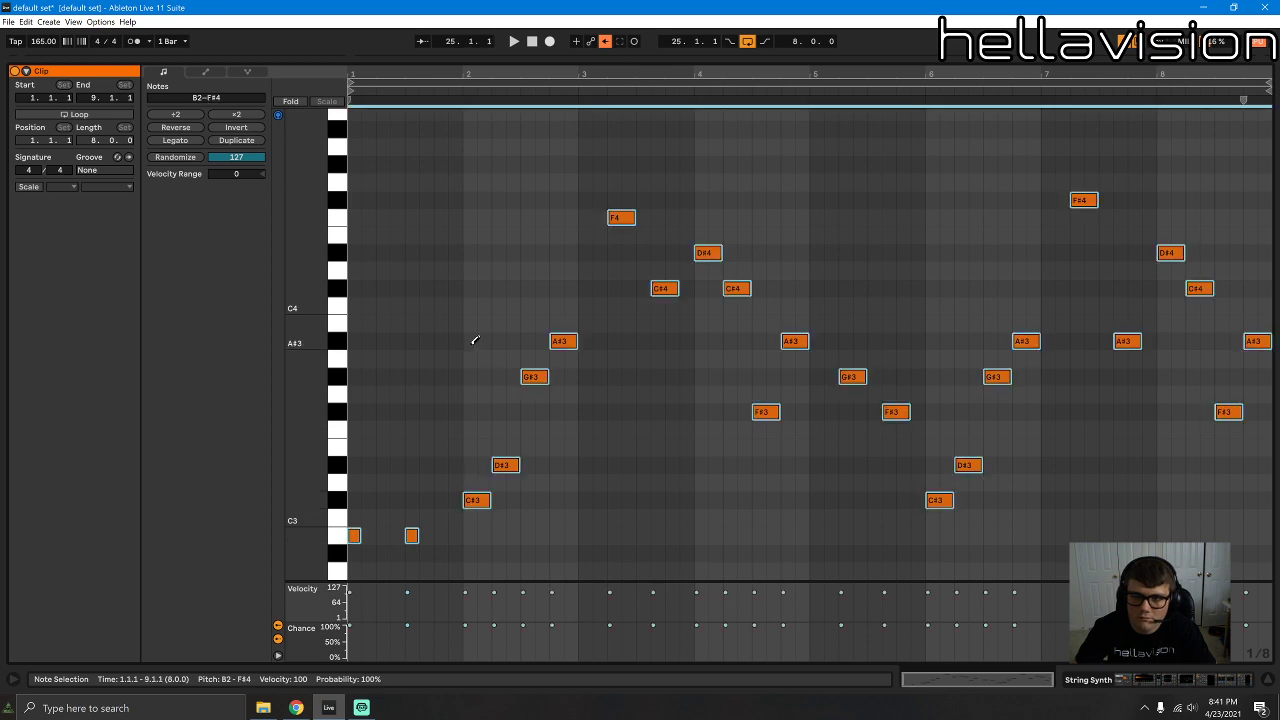
key(Delete)
click(354, 535)
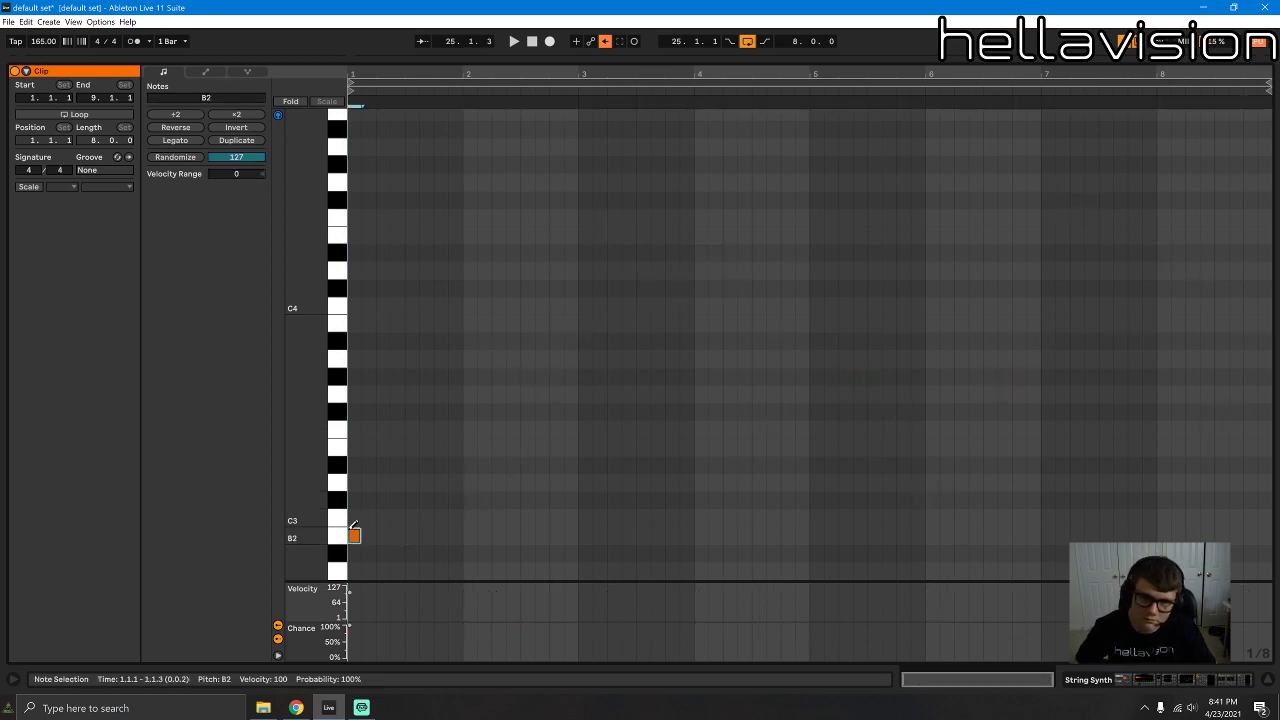
click(427, 535)
click(470, 535)
key(space)
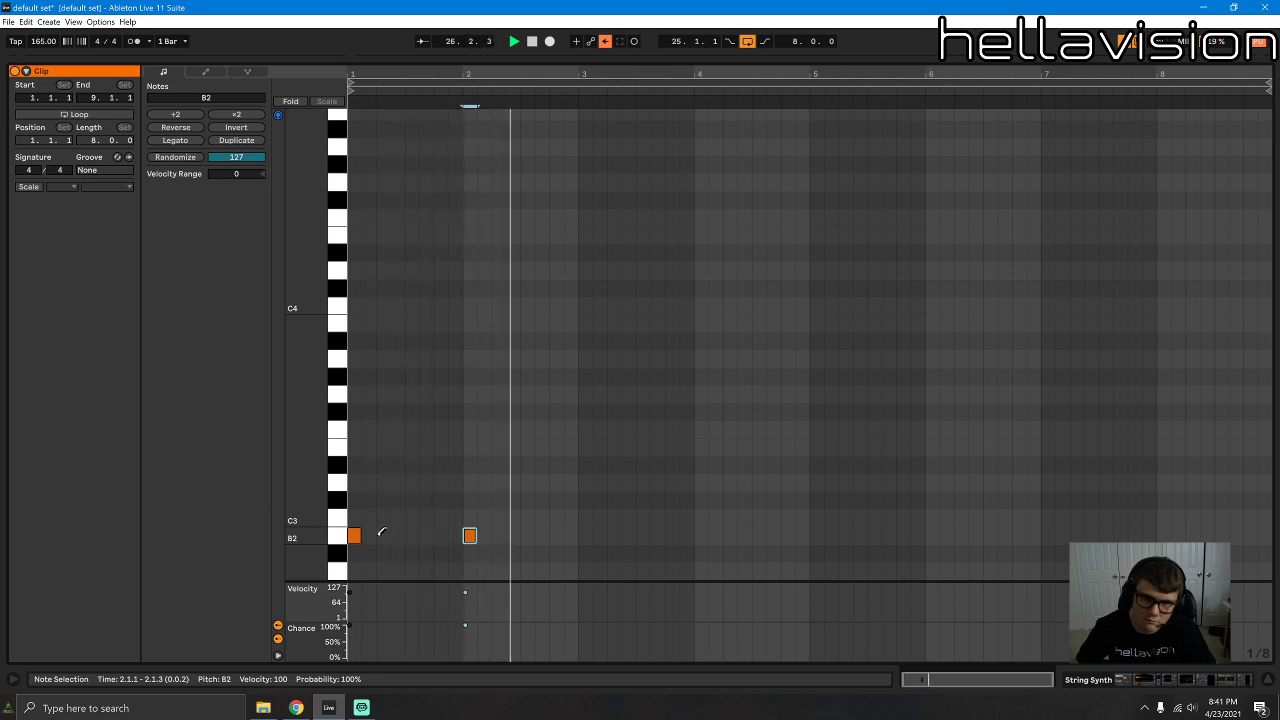
click(355, 534)
click(411, 534)
key(space)
key(space)
key(space)
click(353, 534)
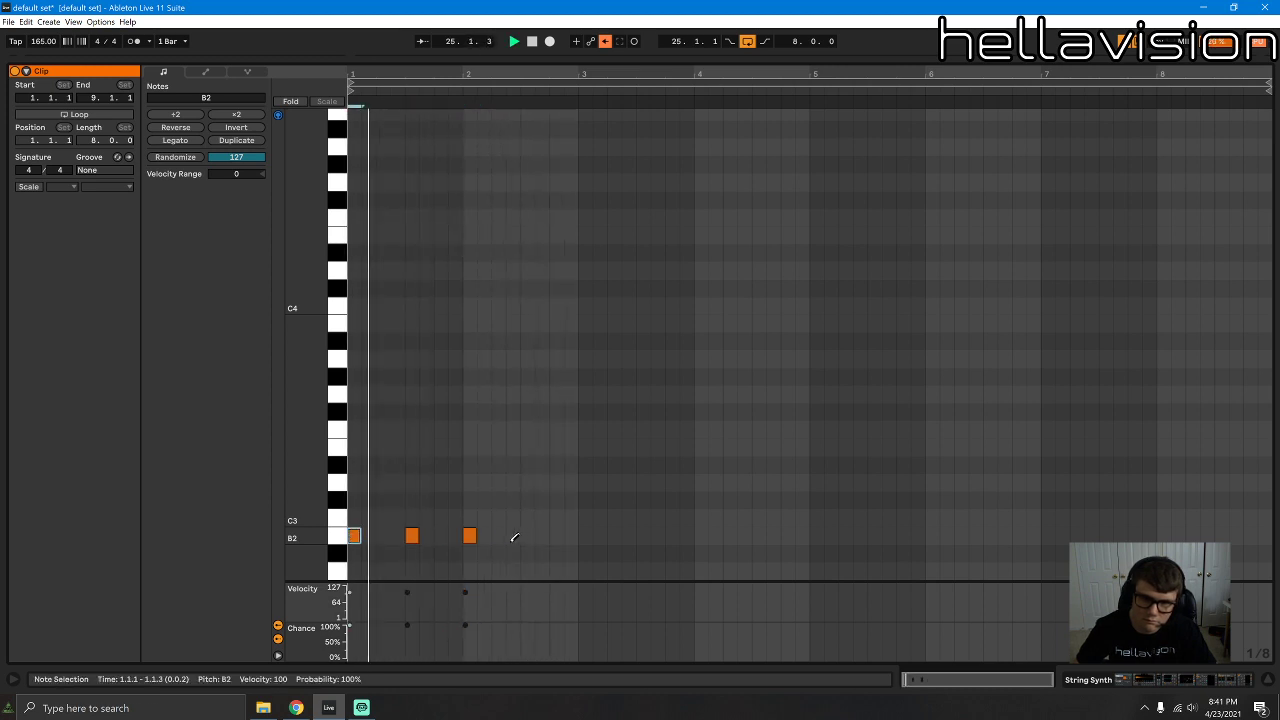
Step: Add a short B2 note at 2.3.1 and a D#3 note at 2.4.3 during playback
click(528, 535)
click(570, 482)
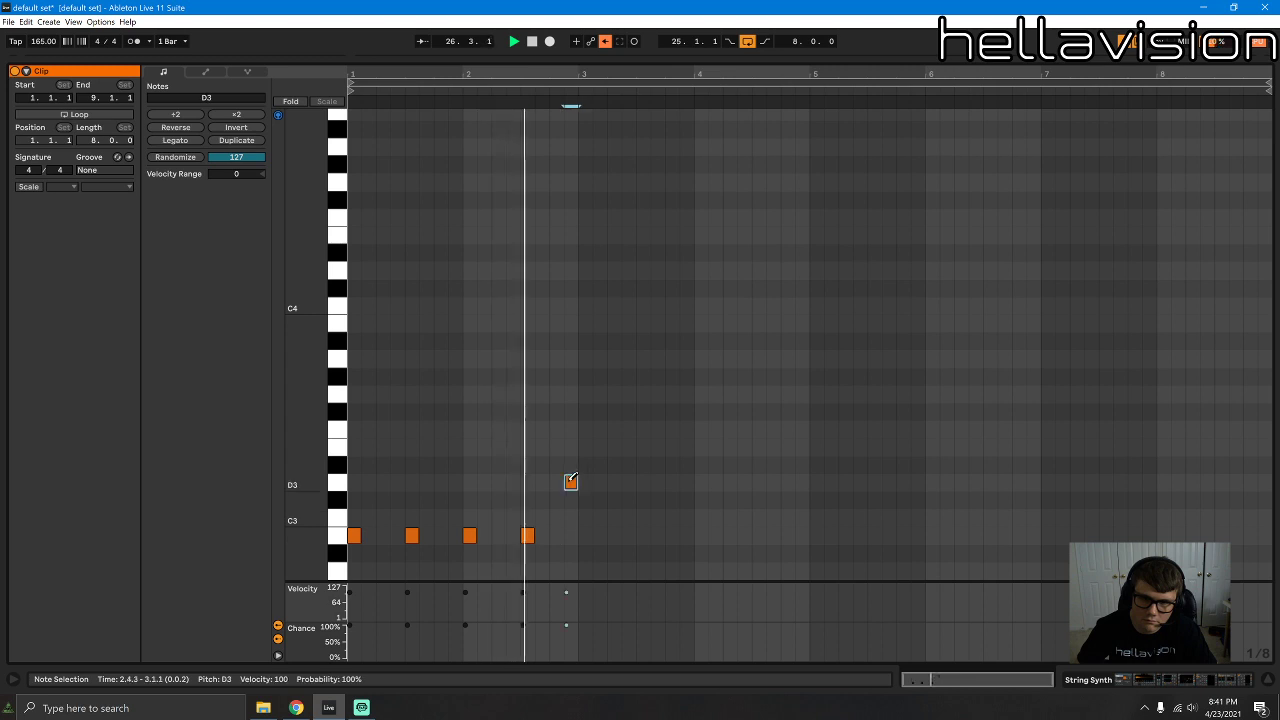
click(570, 482)
key(space)
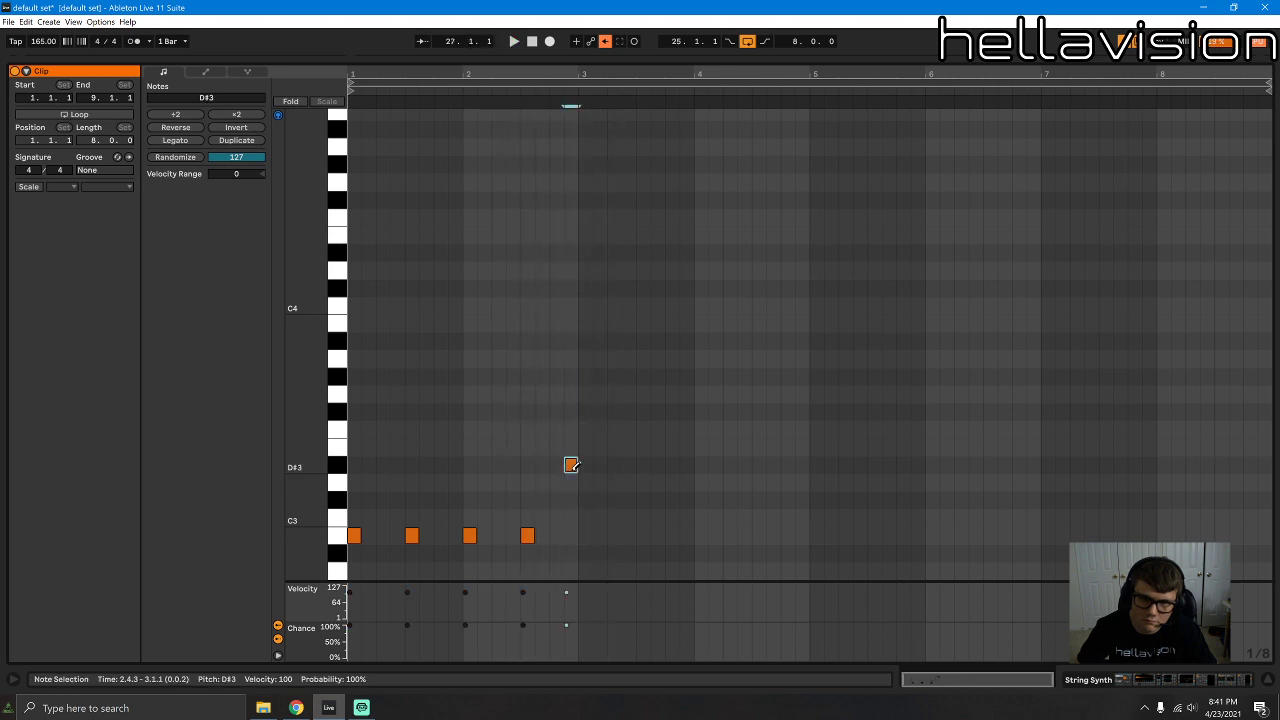
Step: Replace the pattern with short notes: C#3 at 1.1.1, D#3 at 1.2.3 and 2.3.1, and E3 at 1.4.1 and 1.4.3
click(355, 500)
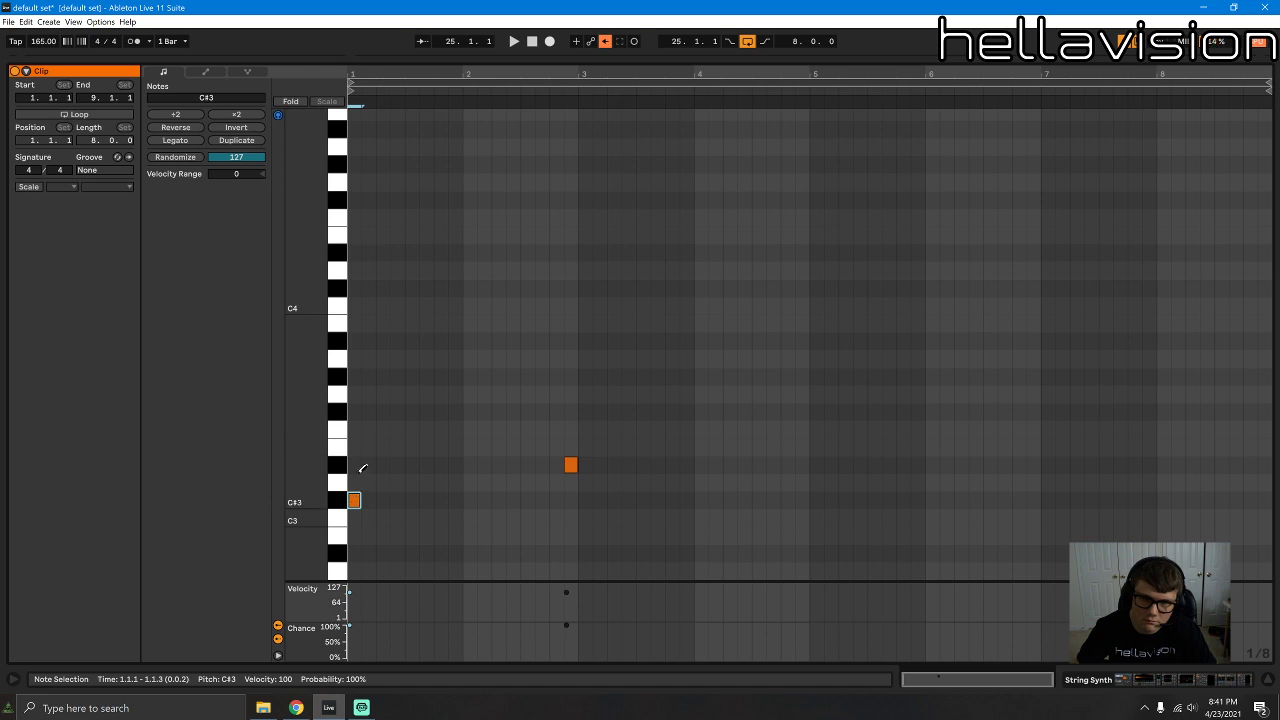
key(space)
click(397, 465)
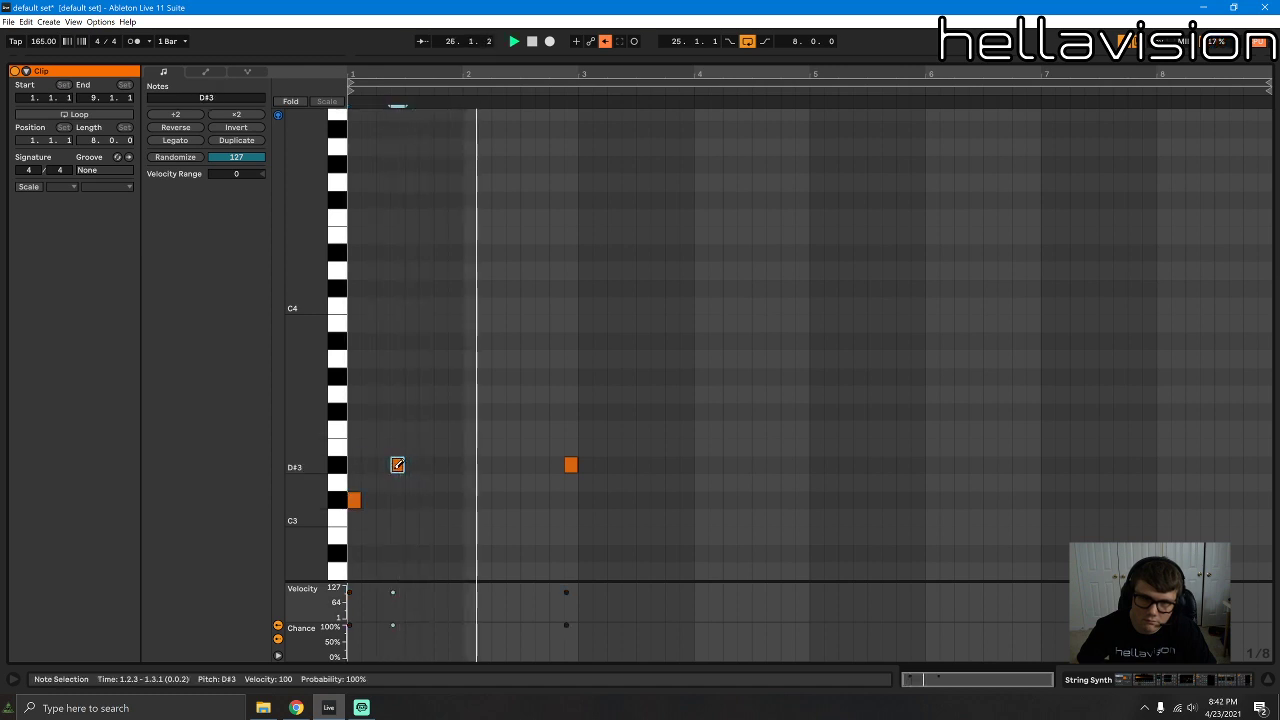
click(570, 465)
click(528, 465)
click(453, 447)
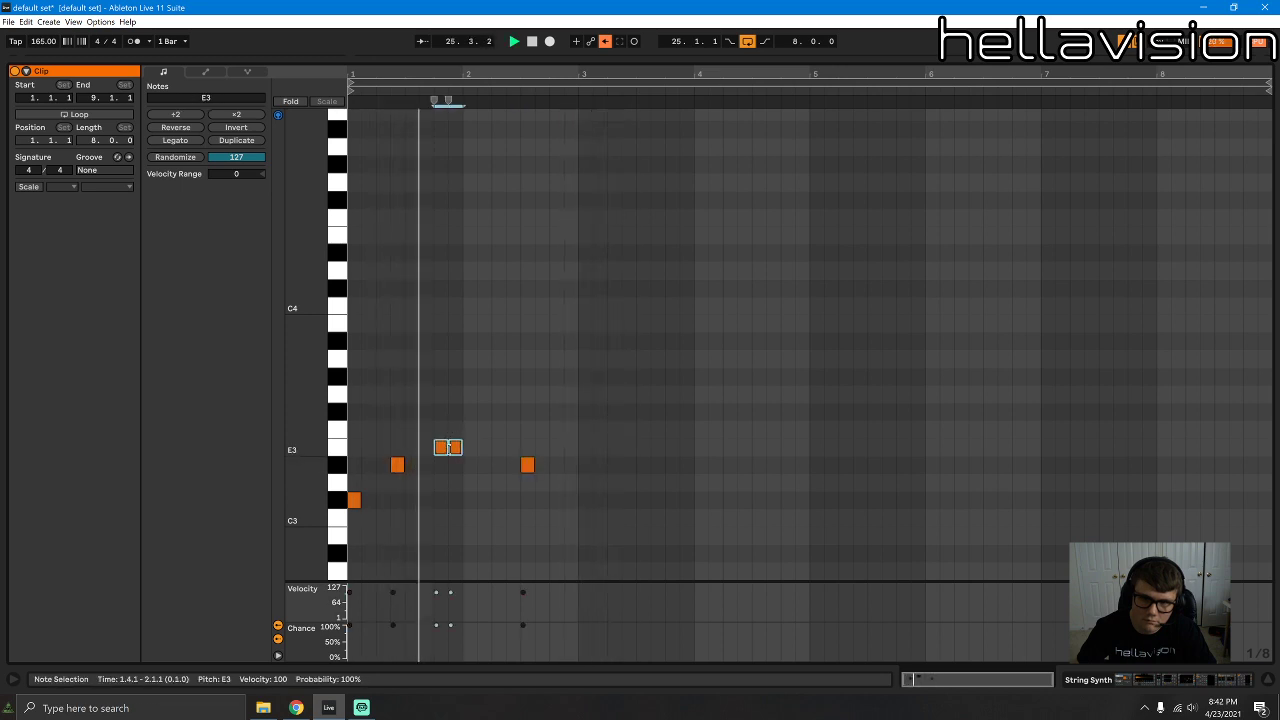
Step: Replace the two short E3 notes at the end of bar 1 with a single E3 at 2.1.3 and play it back
click(453, 447)
key(space)
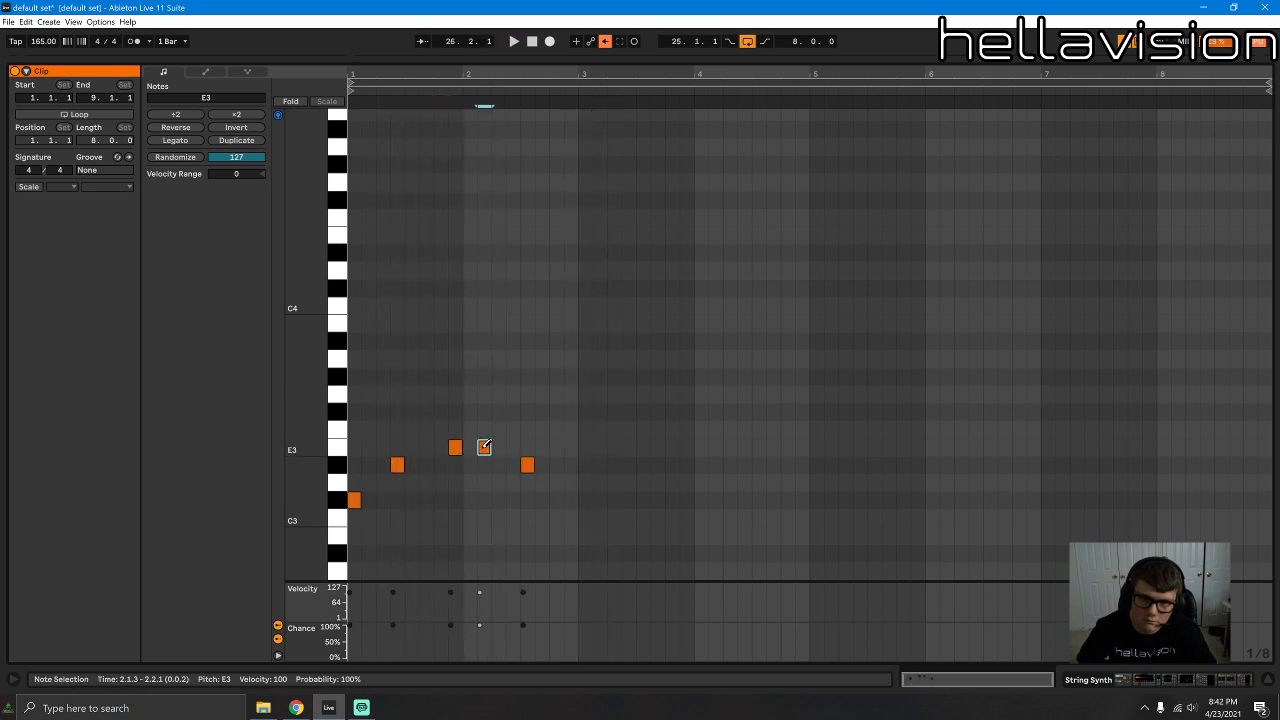
key(space)
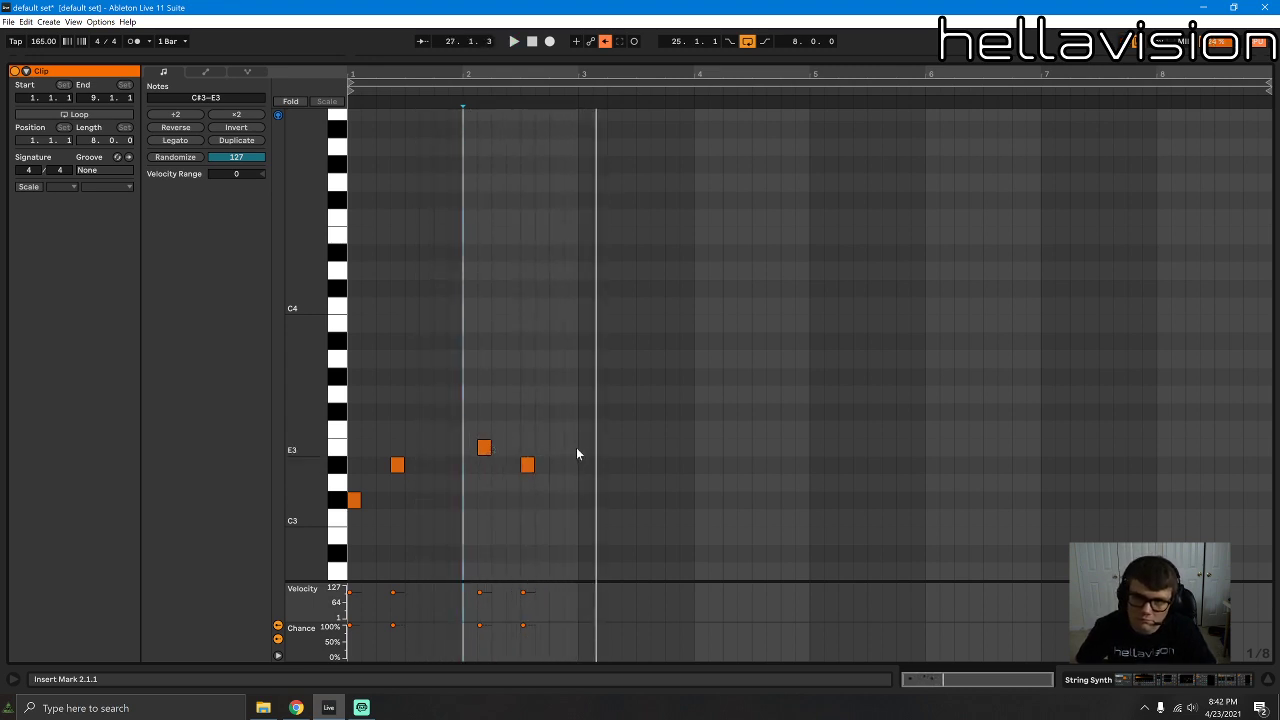
key(space)
Step: Duplicate the two-bar melody three times to fill the eight-bar String Synth clip
drag(575, 448, 395, 505)
key(ctrl+d)
key(ctrl+d)
key(ctrl+d)
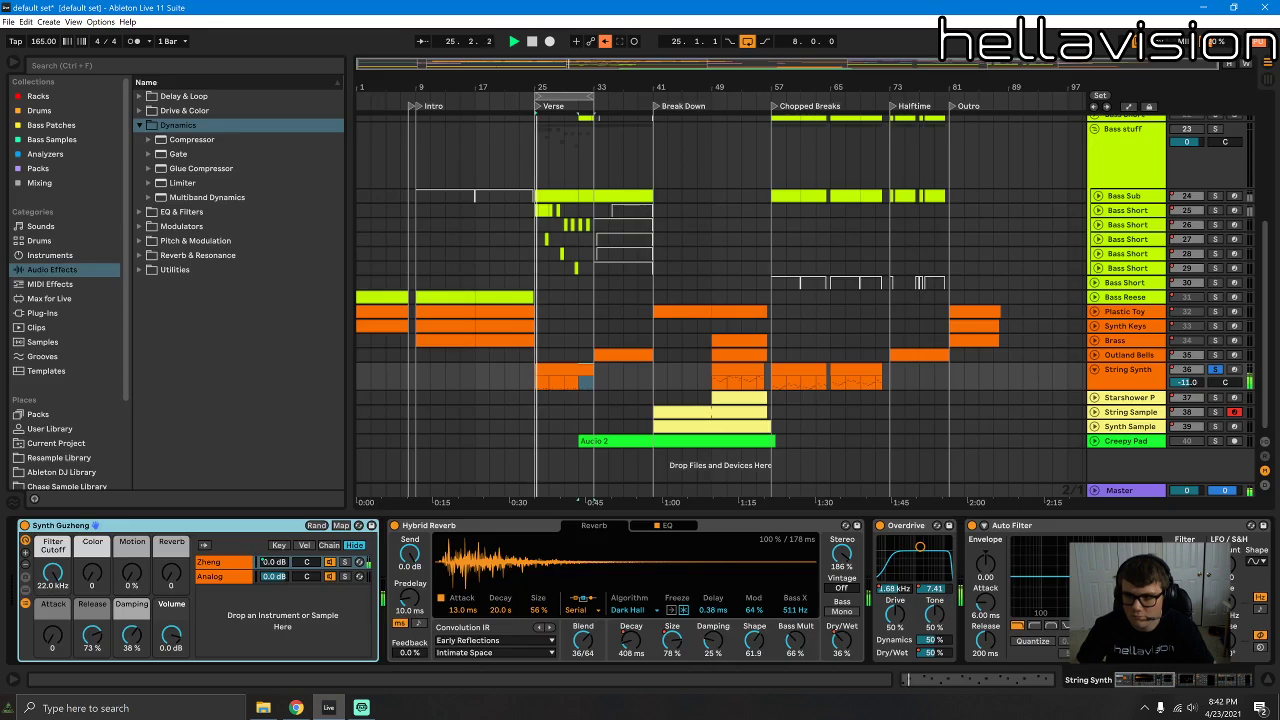
Step: Unfold and solo the Drum Rack track at 1.0 dB and select its Verse section from 25.1.1 to 33.1.1
scroll(983, 331, up, 6)
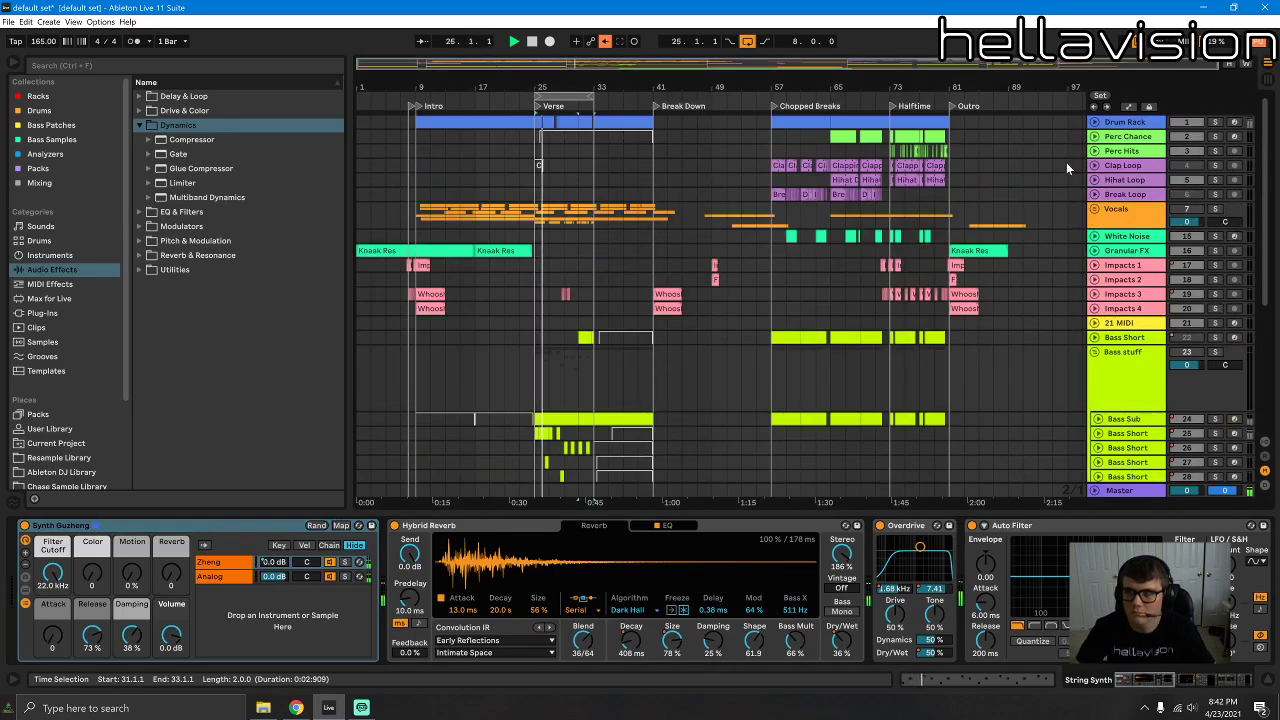
click(1094, 124)
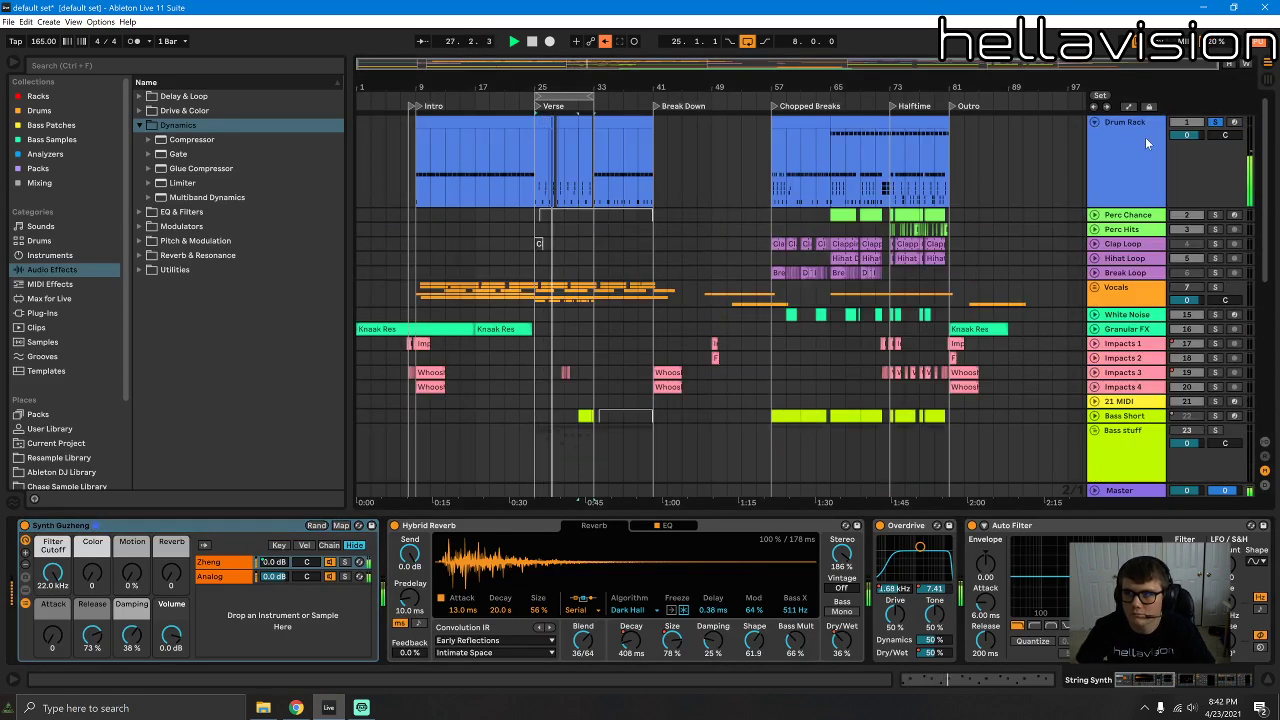
click(549, 130)
click(547, 123)
click(587, 123)
click(599, 123)
click(593, 135)
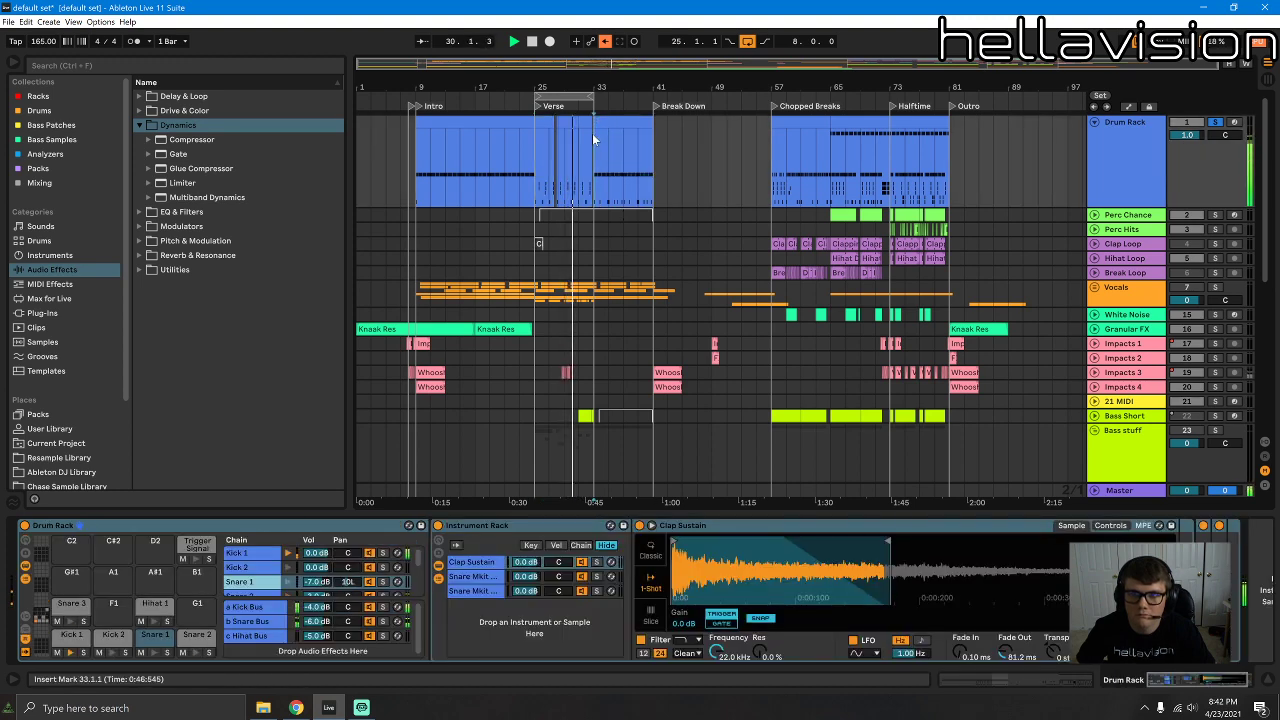
drag(593, 138, 531, 125)
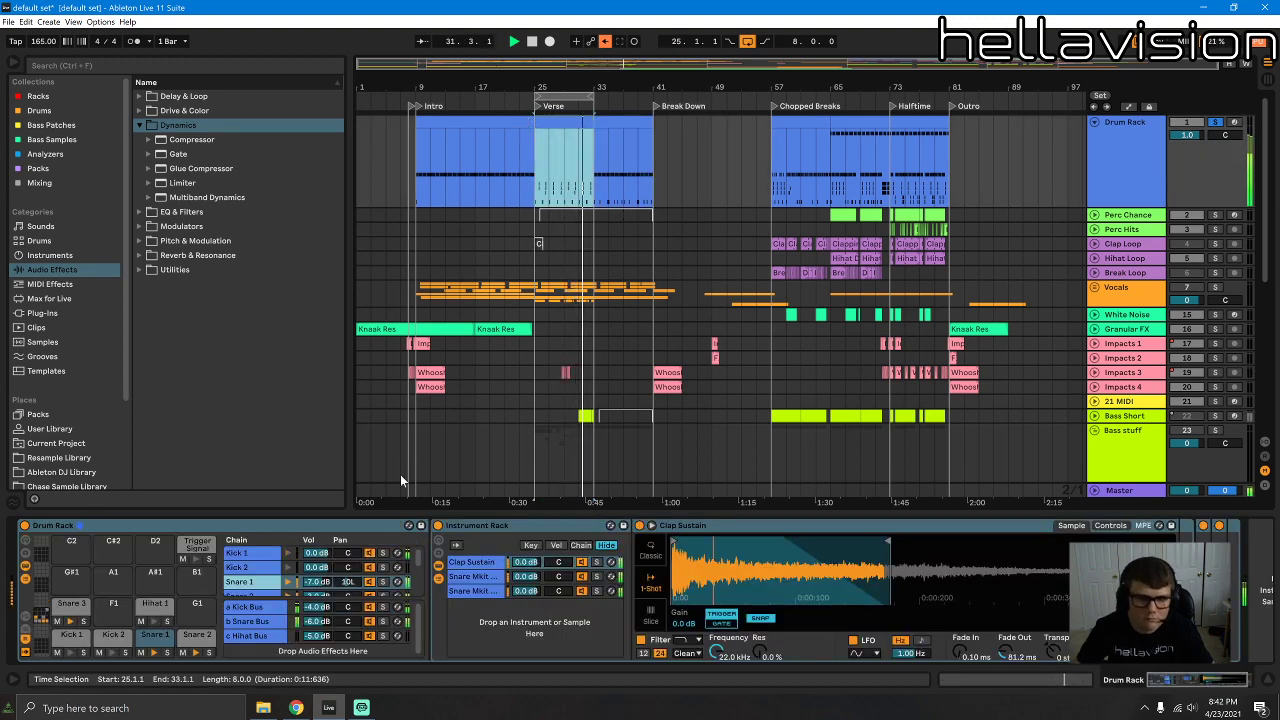
Step: Show the Snare 1 pad's device chain and unfold its Instrument Rack, Drum Buss and EQ Eight
double_click(494, 527)
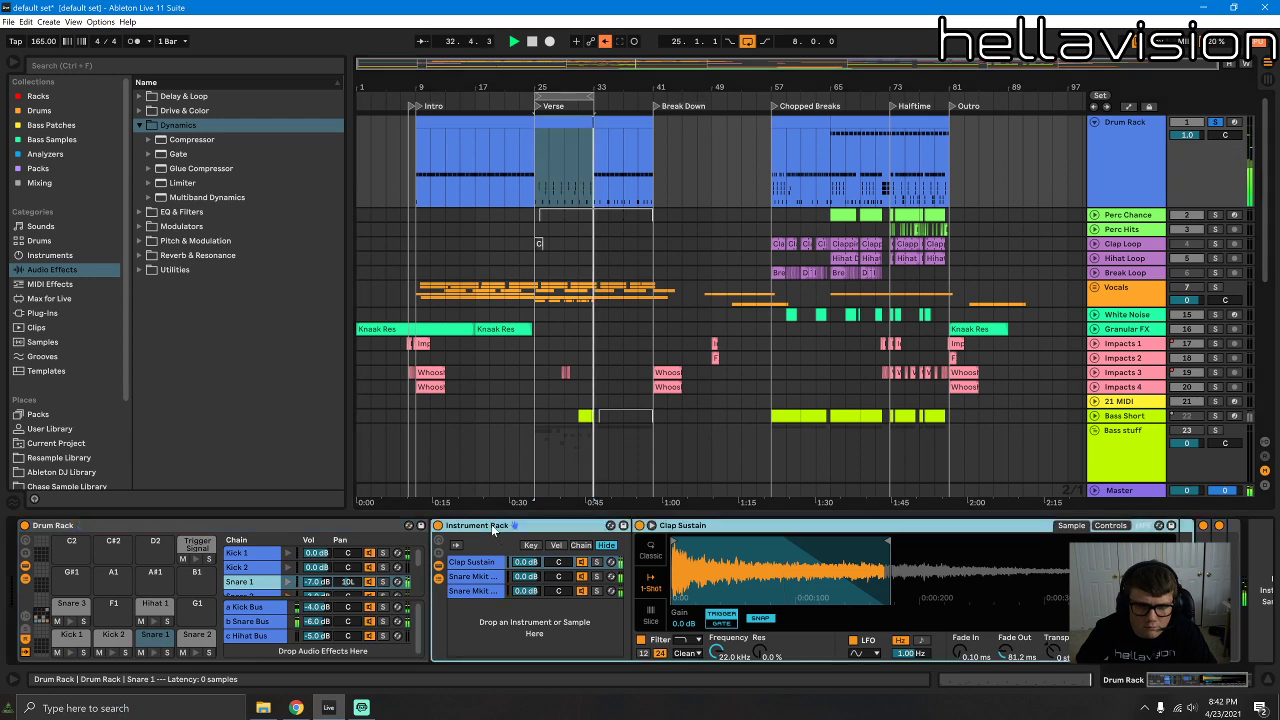
double_click(154, 644)
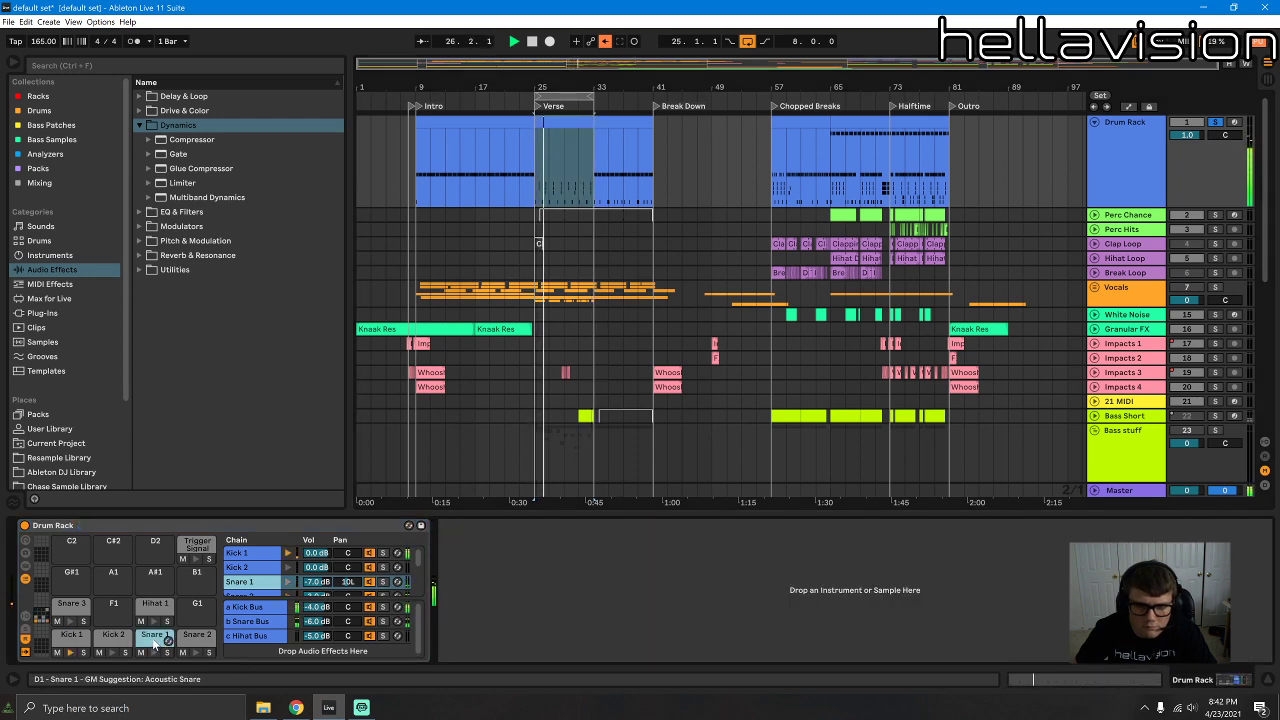
double_click(154, 644)
click(472, 610)
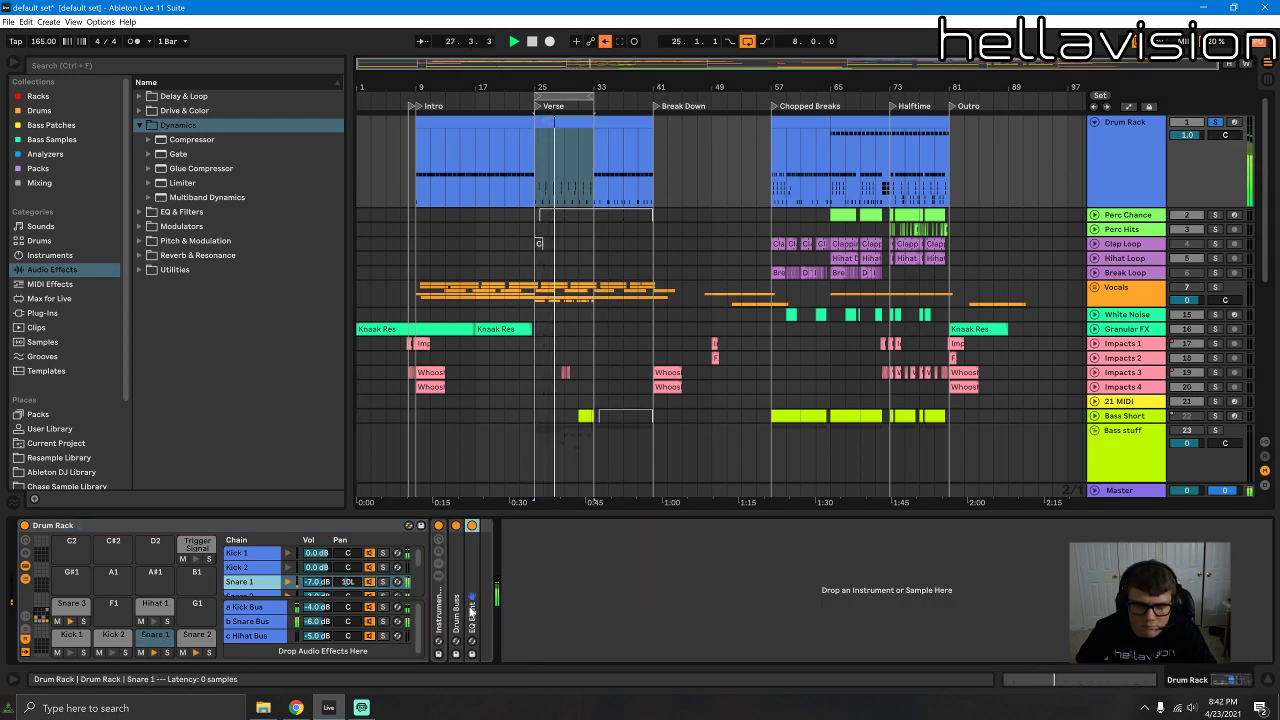
double_click(472, 610)
double_click(455, 610)
double_click(438, 613)
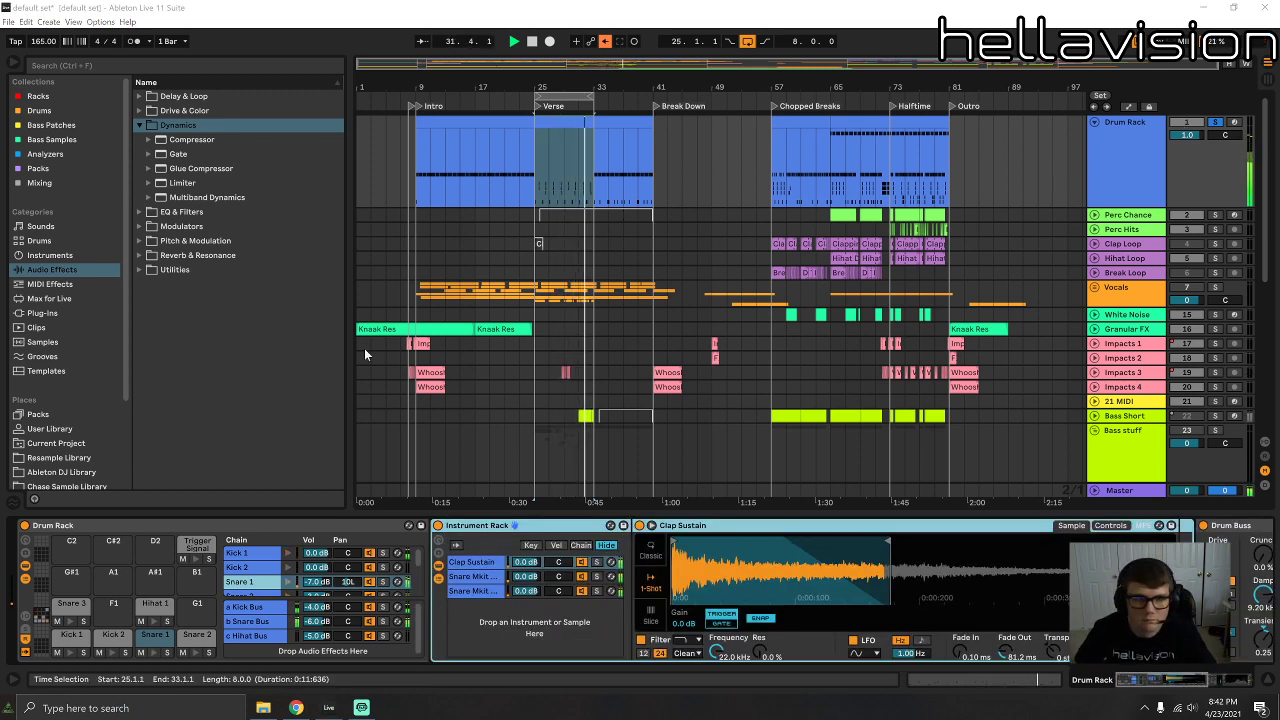
Step: Add a default Hybrid Reverb after Clap Sustain in the Snare 1 chain and set Stereo to 119% and Dry/Wet to 83%
click(61, 285)
click(65, 272)
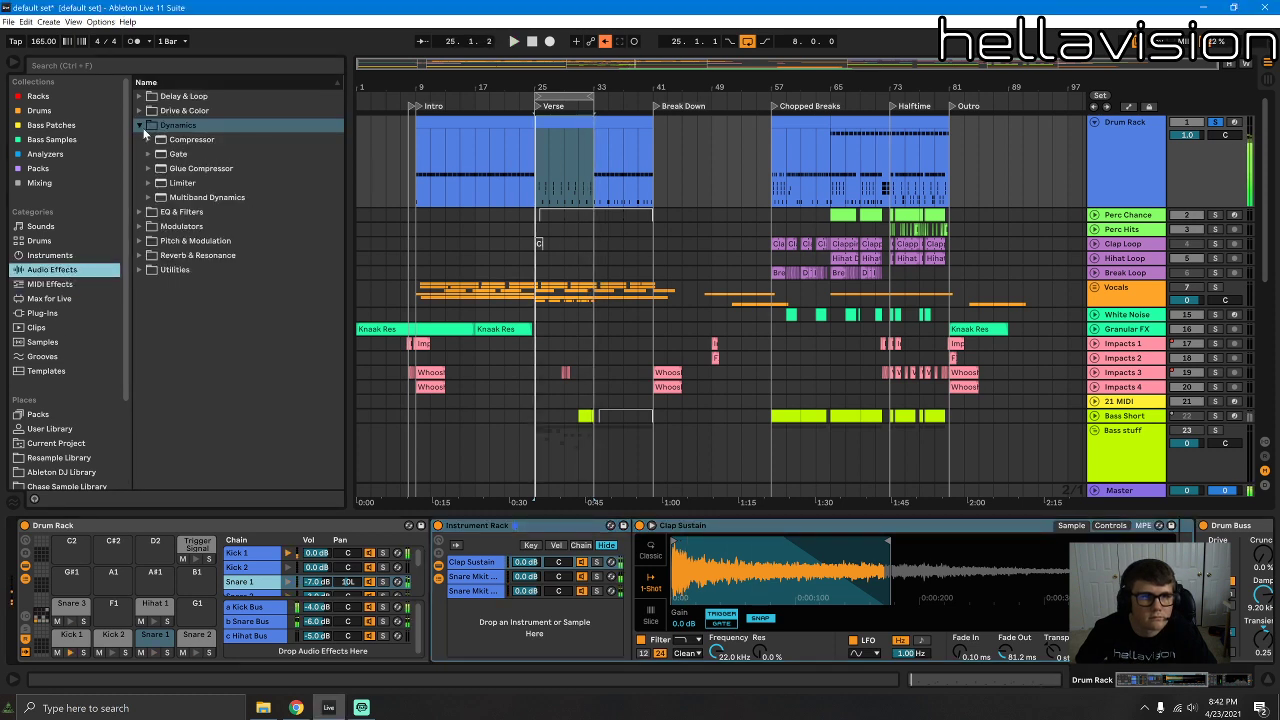
click(140, 126)
click(141, 183)
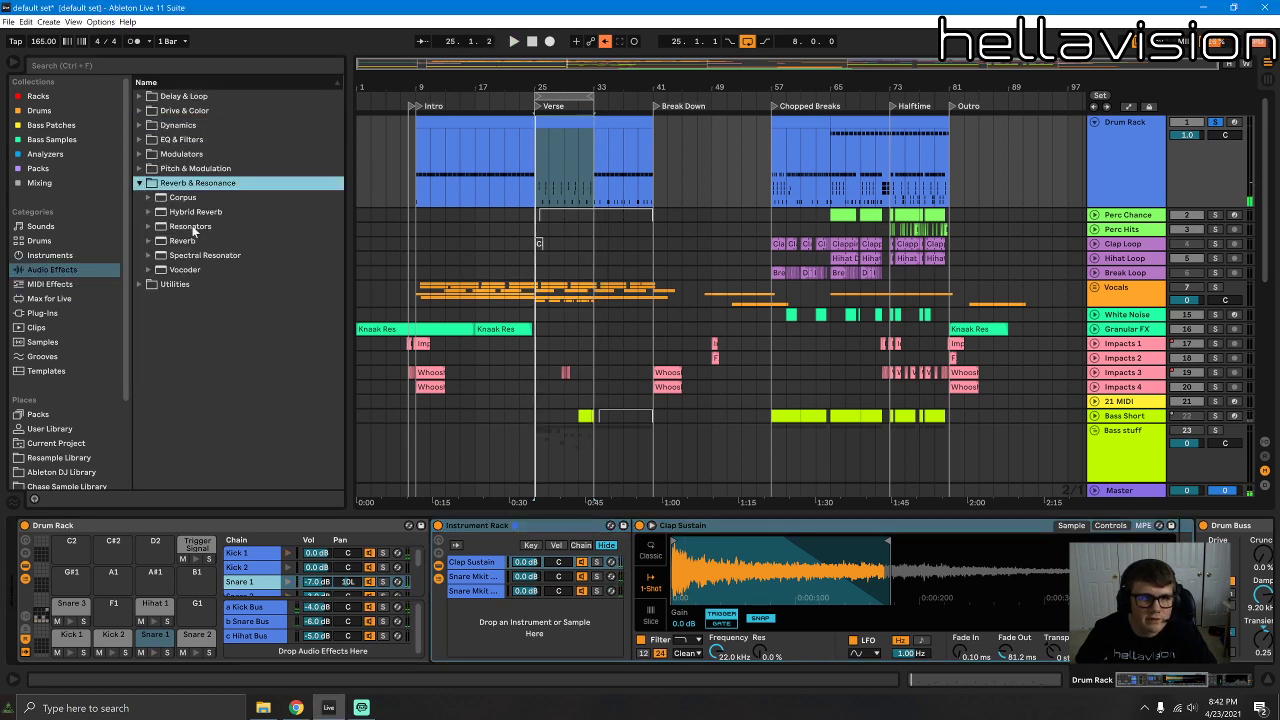
click(183, 213)
click(148, 212)
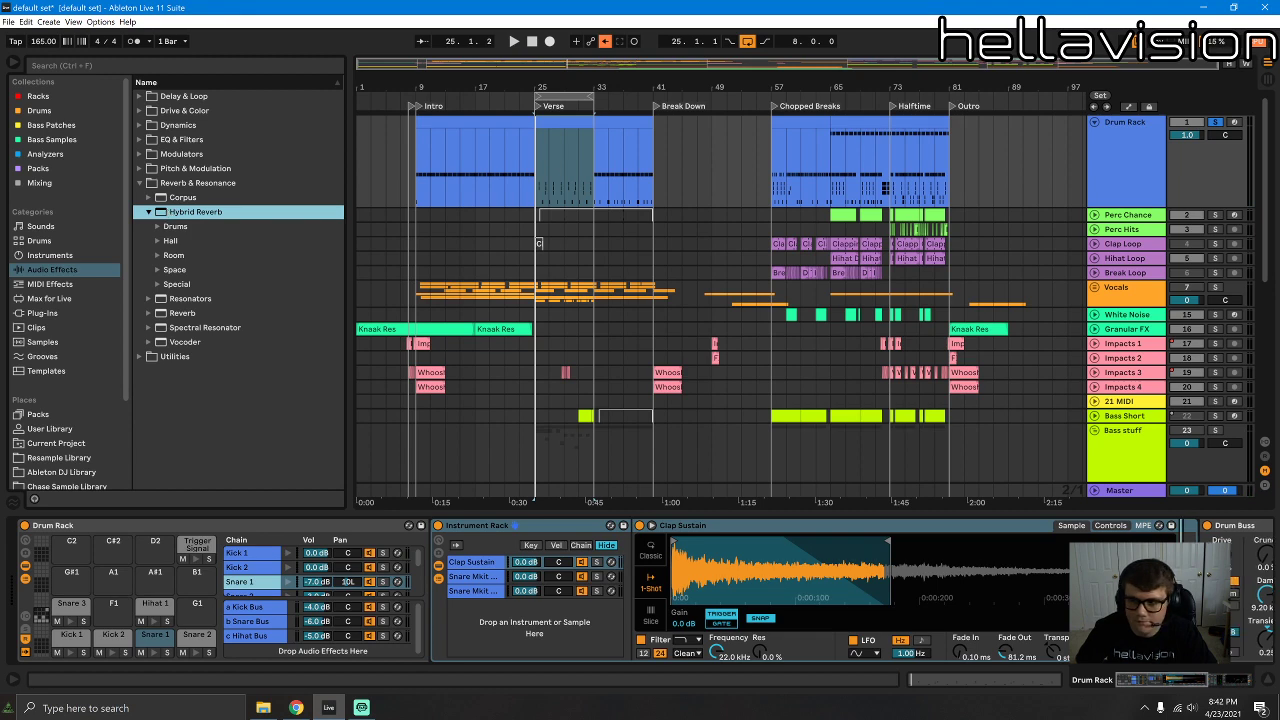
key(Return)
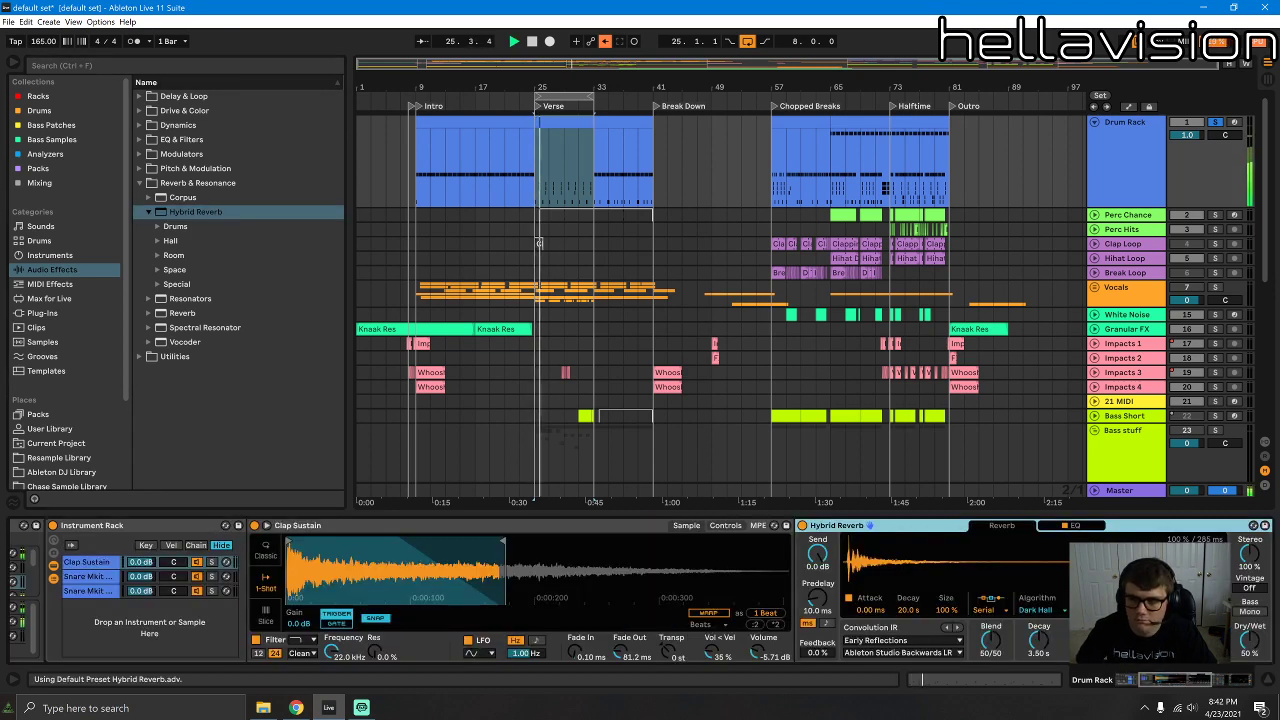
scroll(900, 620, down, 4)
drag(861, 640, 861, 607)
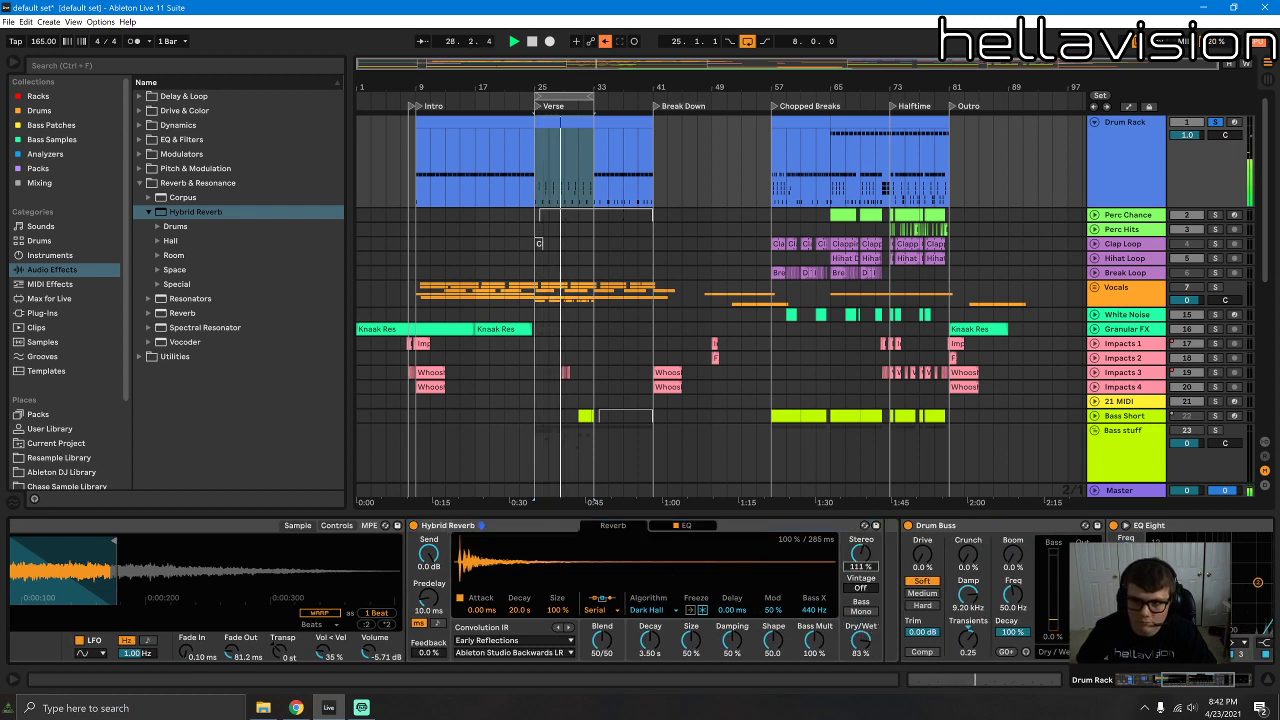
Step: Open the Verse drum clip and edit the Snare 1 hit around 3.3.1 in Draw mode
double_click(563, 126)
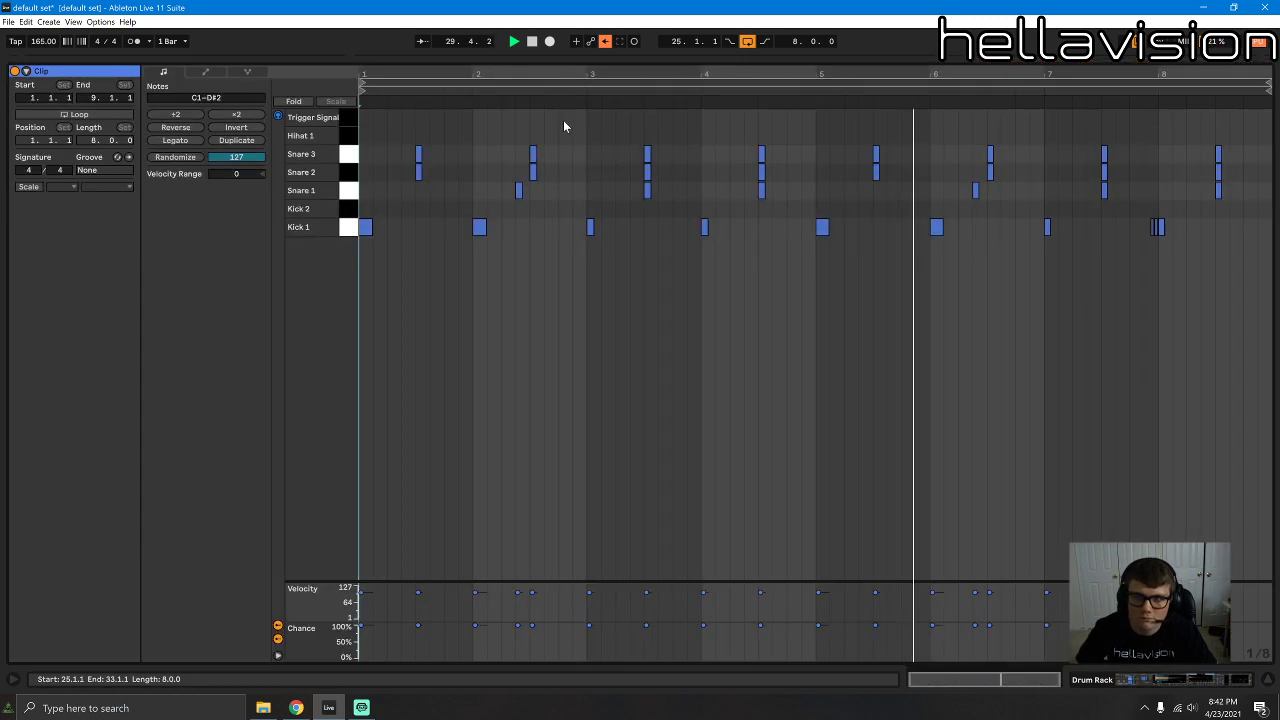
click(563, 126)
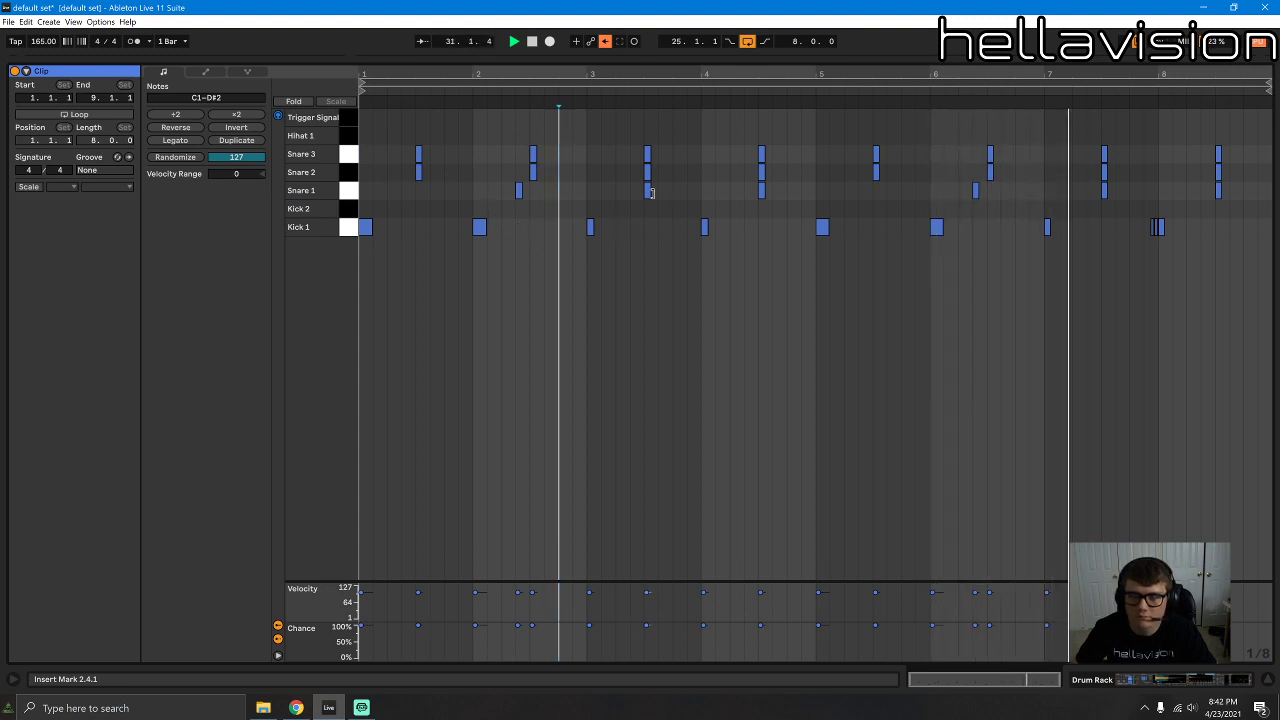
key(space)
key(b)
mouse_move(638, 191)
mouse_down()
mouse_move(681, 190)
mouse_move(655, 191)
mouse_up()
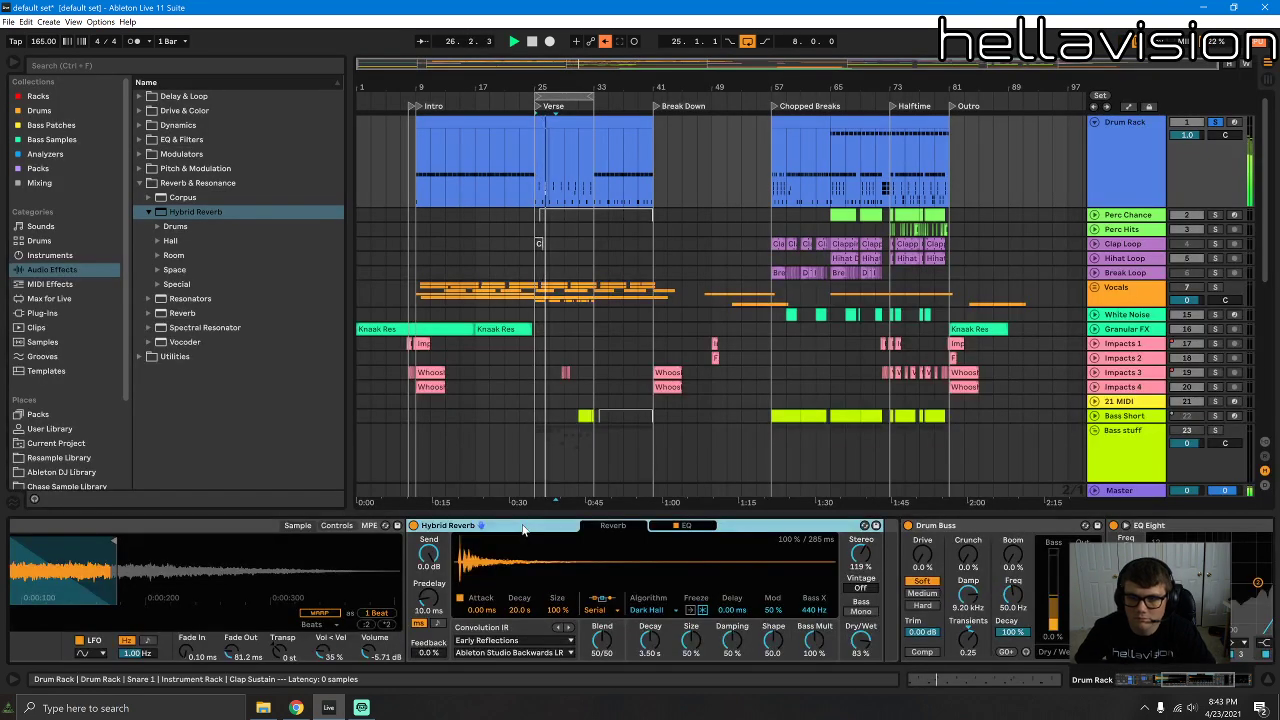
Step: Remove the Hybrid Reverb from Snare 1 and add one after Snare Strong in Snare 2, with 30% Stereo and 18% Dry/Wet
scroll(687, 575, left, 6)
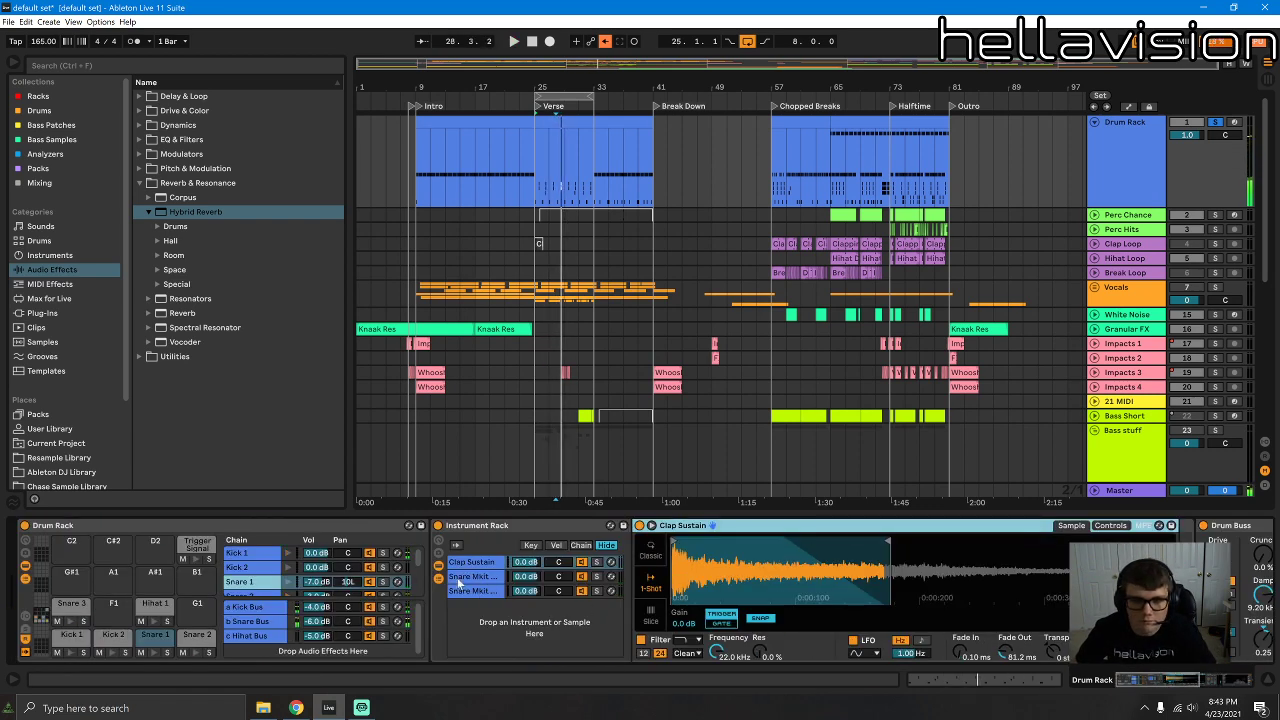
click(242, 569)
scroll(250, 574, down, 1)
click(246, 579)
click(246, 569)
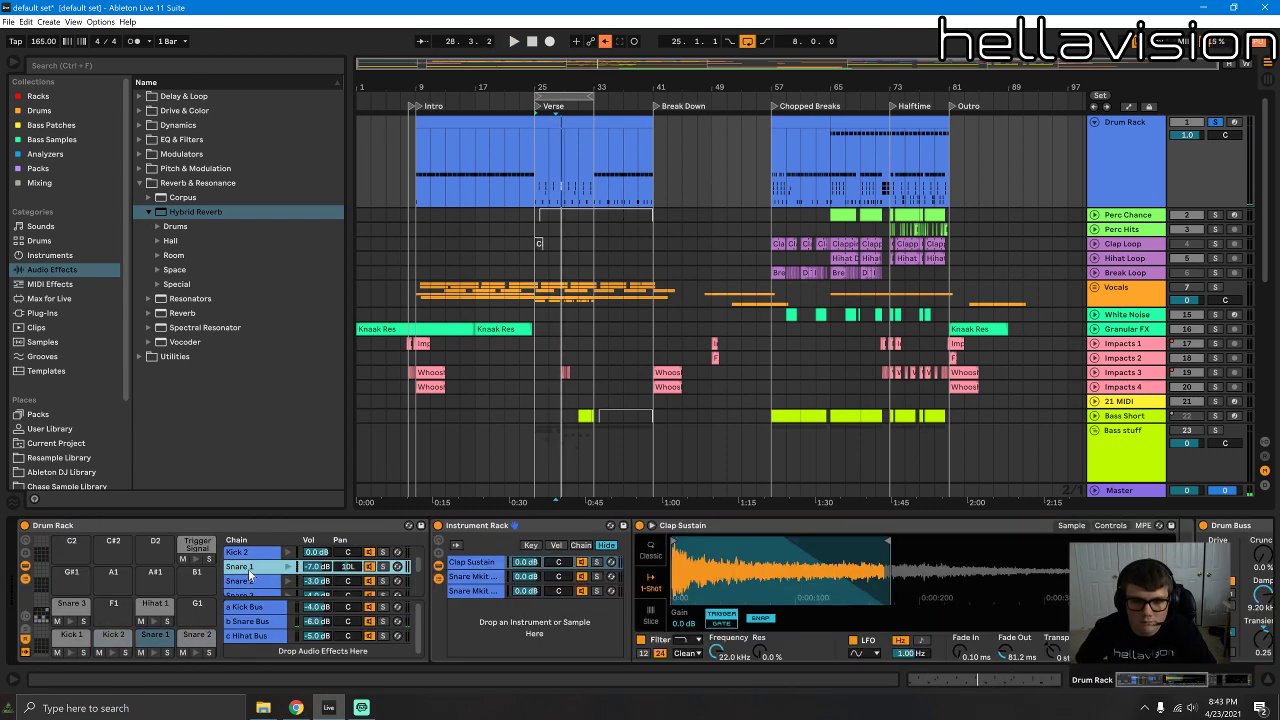
click(248, 582)
click(191, 214)
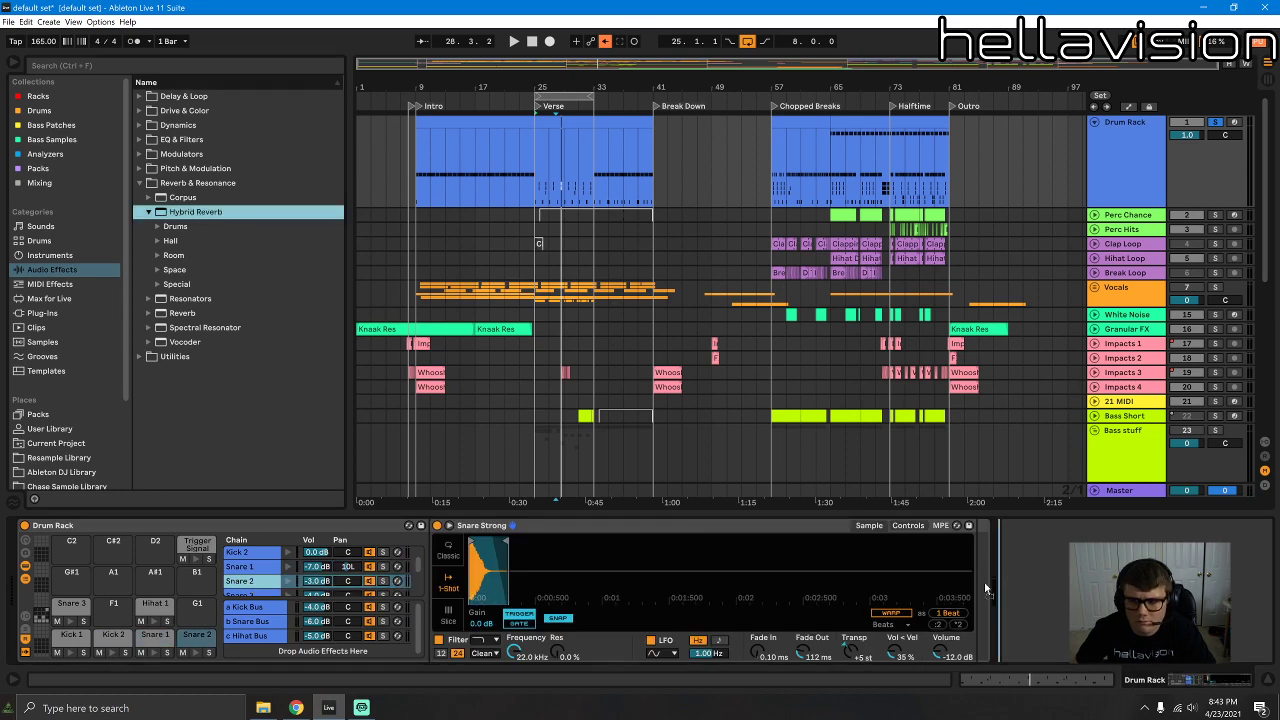
drag(976, 597, 977, 602)
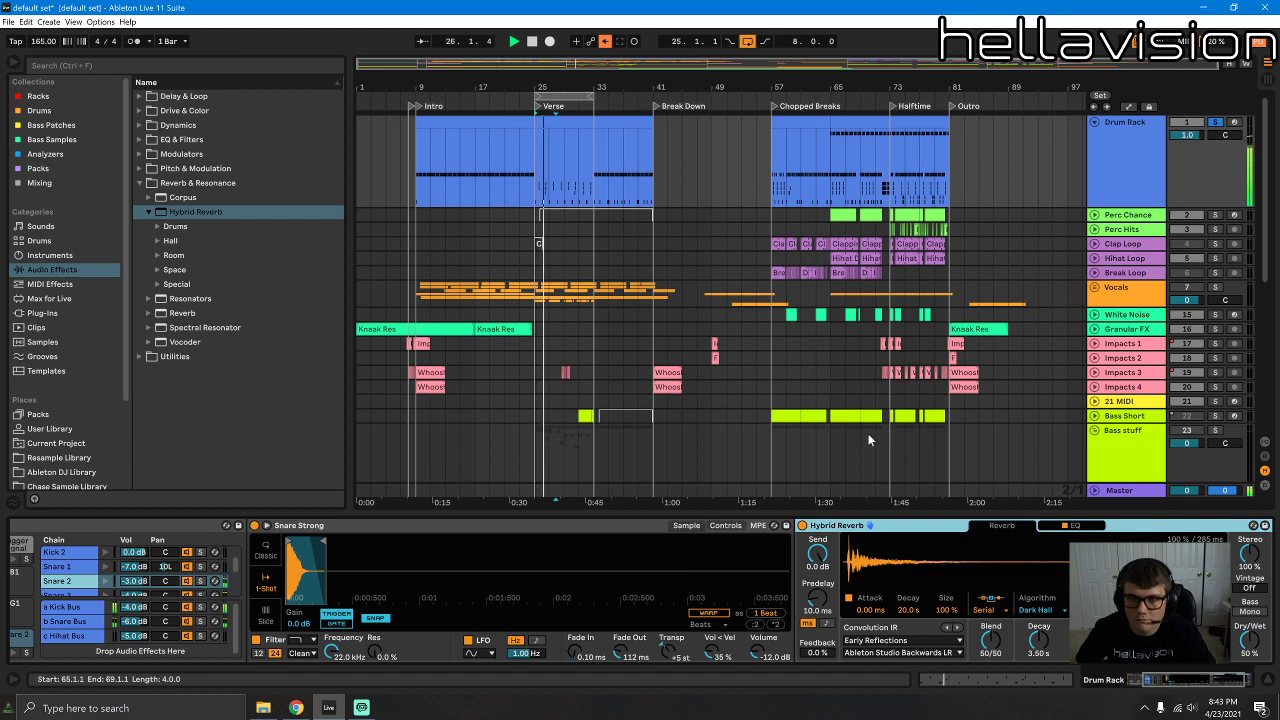
drag(1249, 640, 1249, 700)
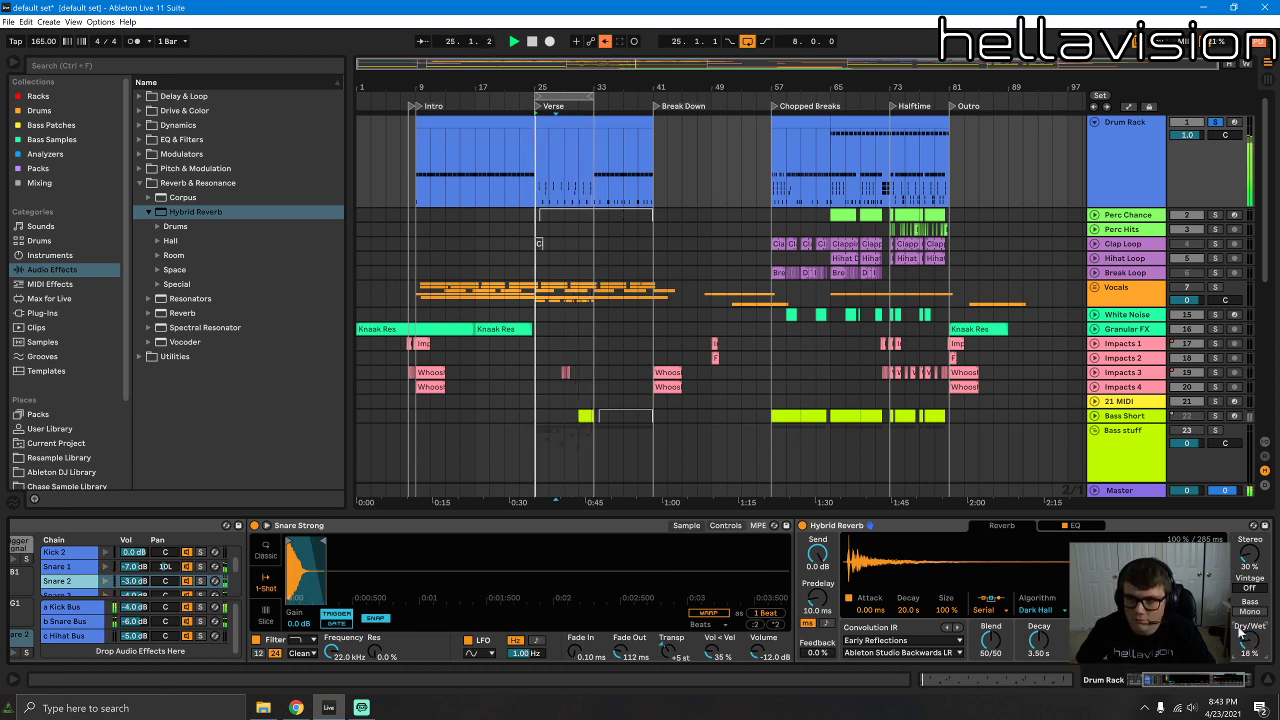
Step: Select and play the Verse loop, and open the String Synth clip in the Verse for editing
click(566, 97)
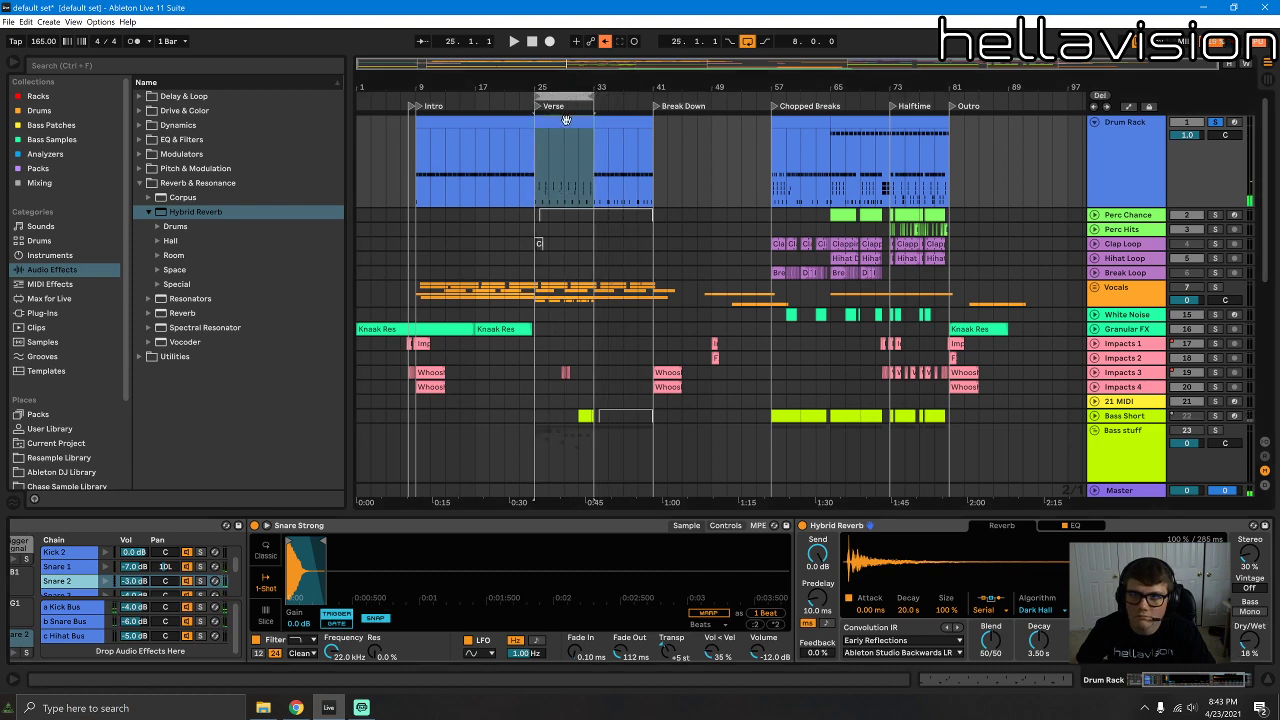
key(space)
scroll(576, 380, down, 5)
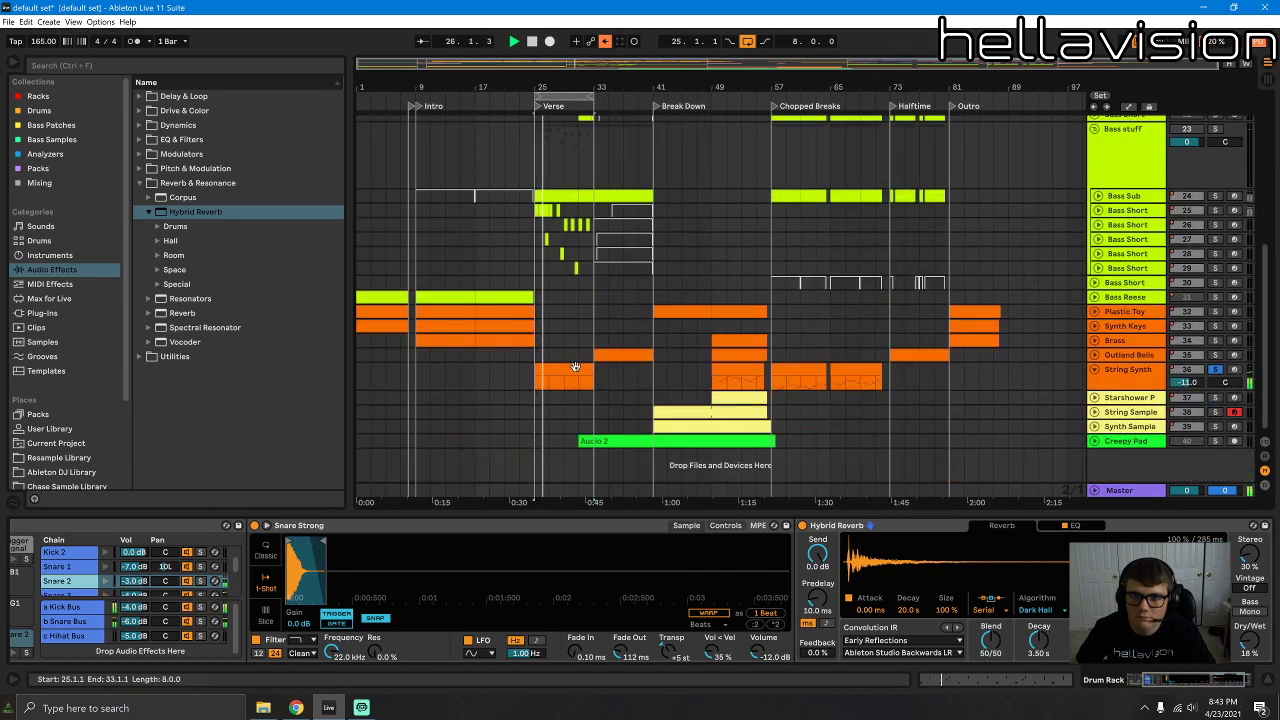
double_click(563, 366)
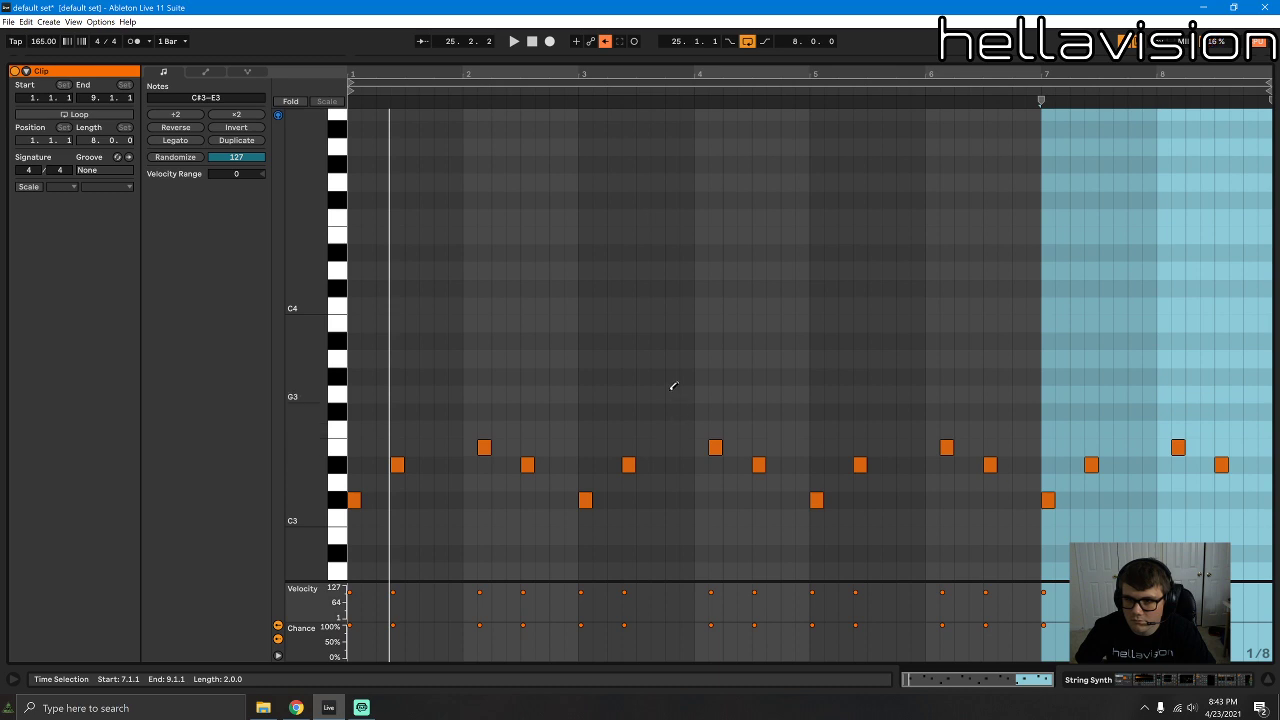
Step: Try extra short notes at 4.4.1 in the String Synth clip, including F3 and A#2
click(672, 389)
click(672, 390)
click(758, 430)
click(758, 430)
click(788, 431)
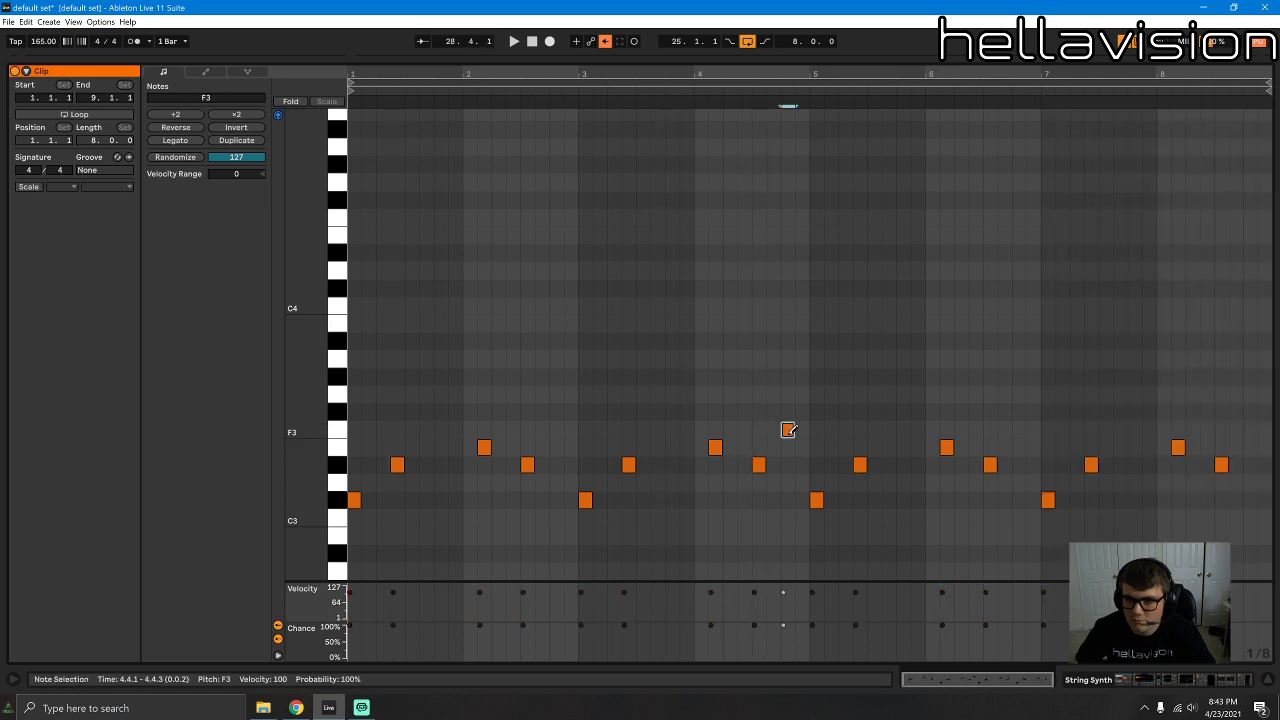
click(788, 412)
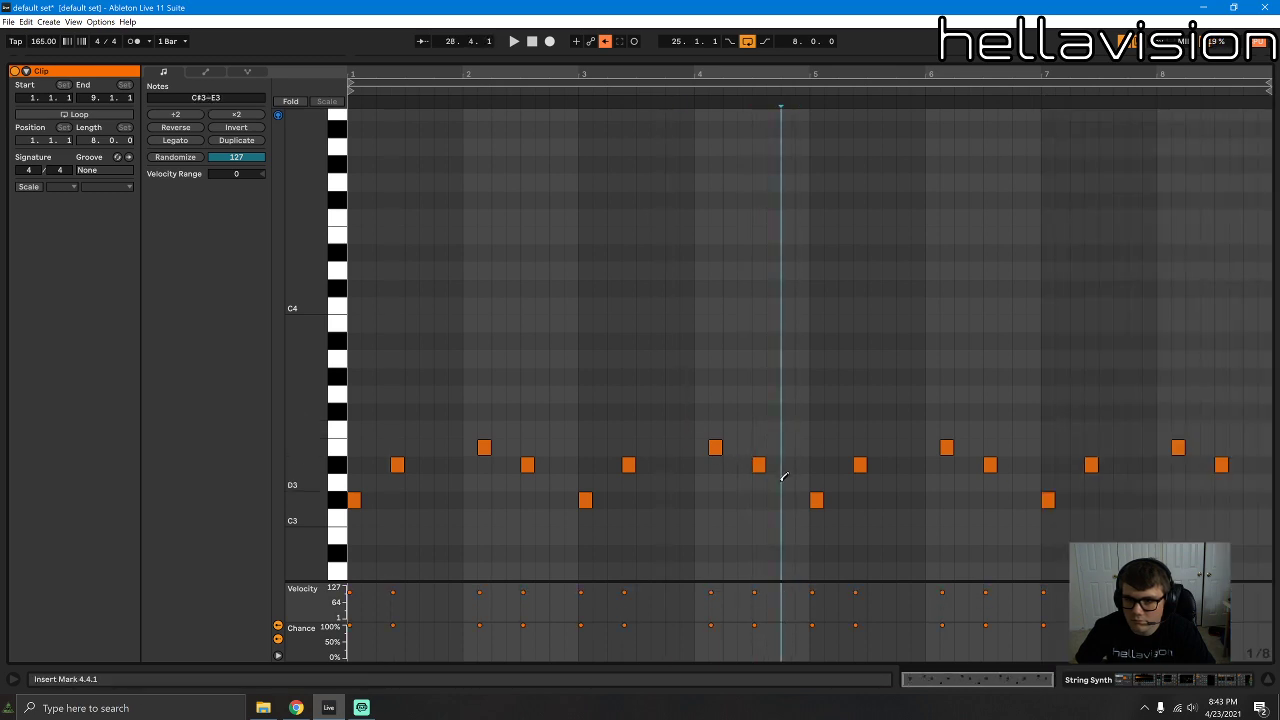
click(787, 518)
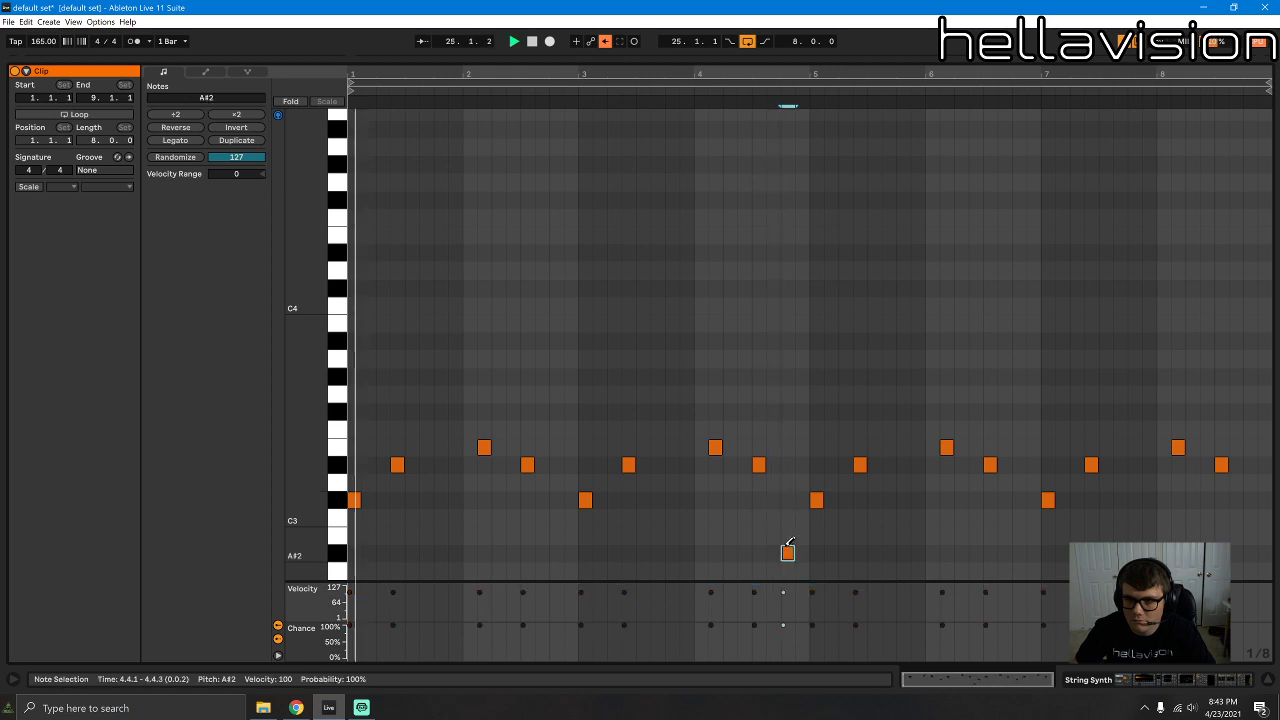
click(788, 550)
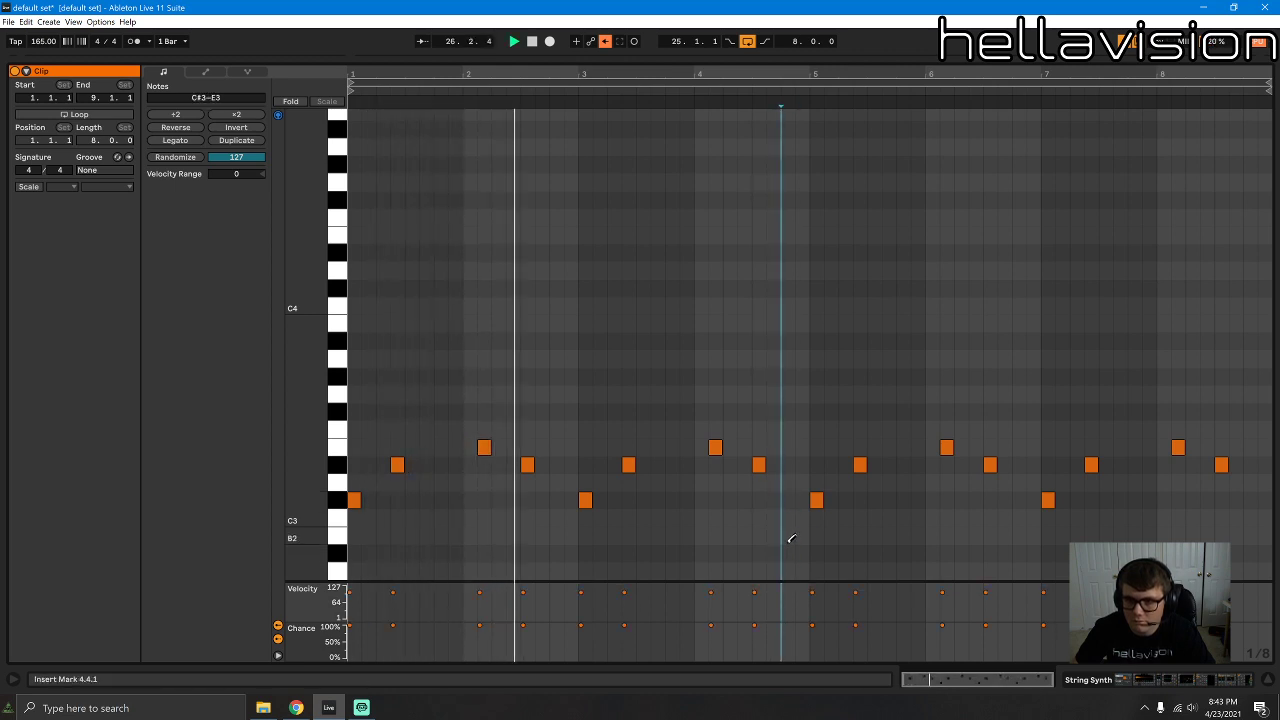
Step: Try the melody without the C#3 at 3.1.1, restore that note, and add another short C#3 at 3.2.1
click(587, 497)
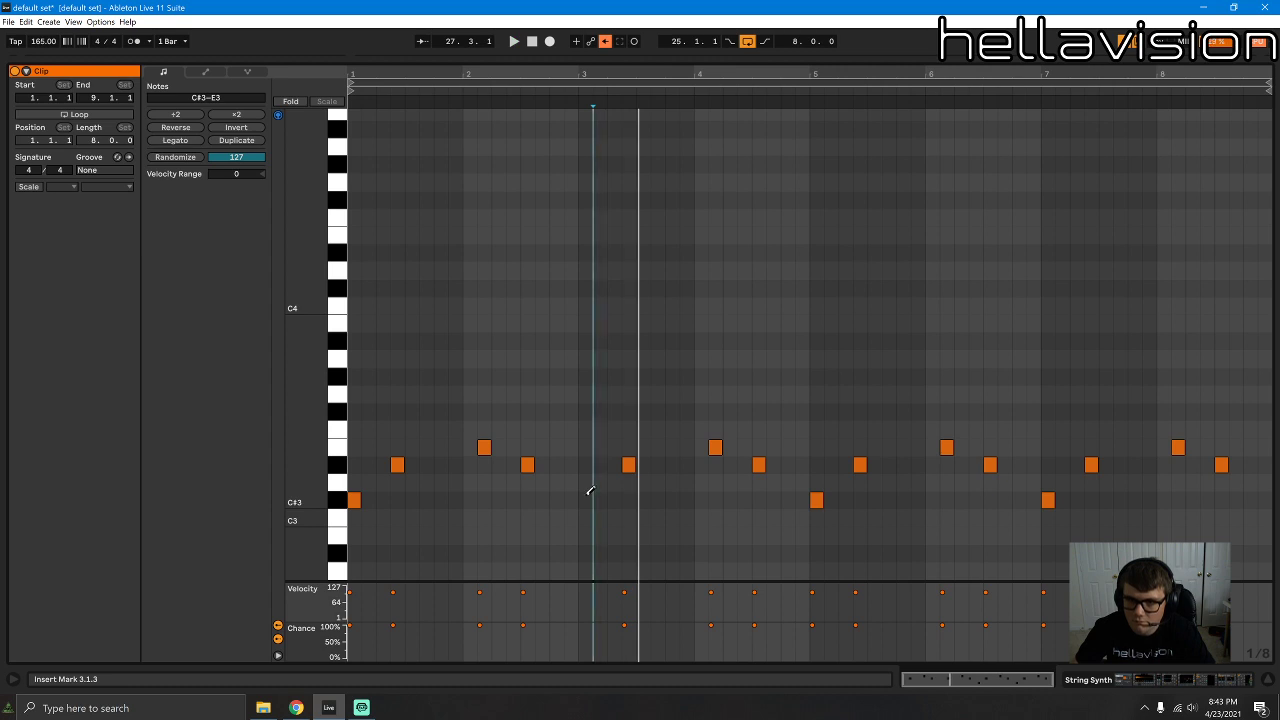
key(space)
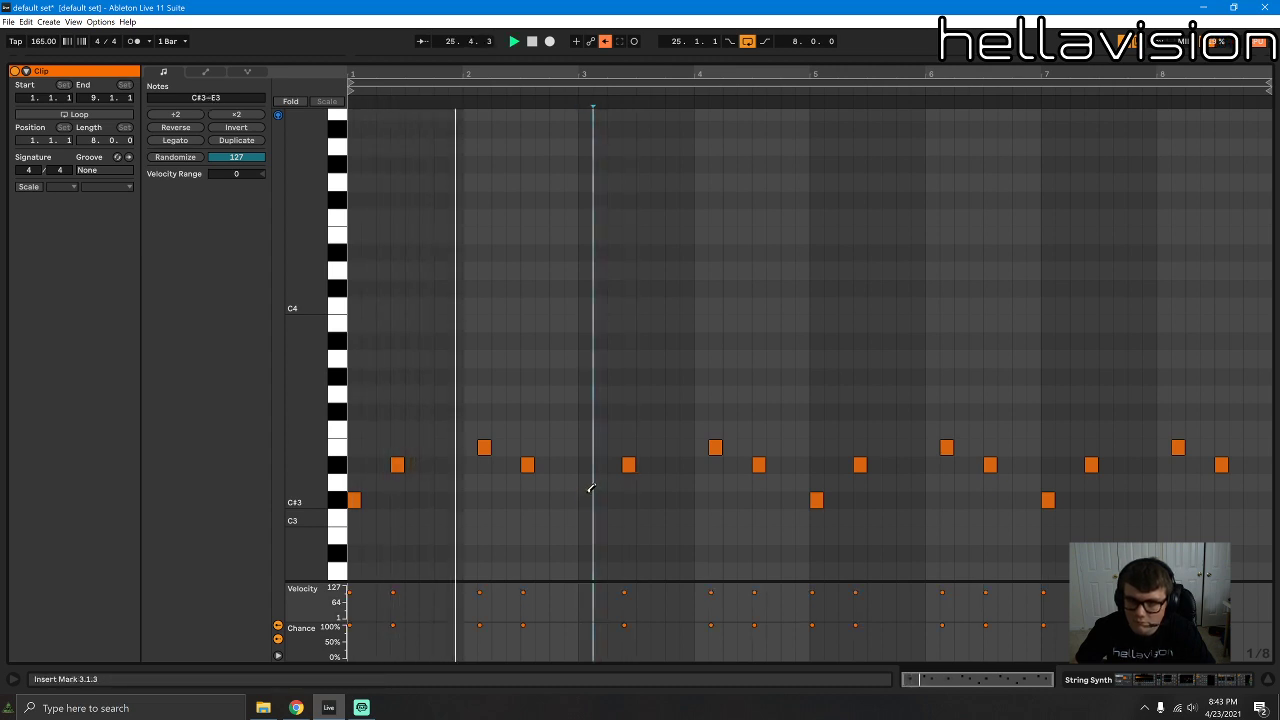
click(589, 492)
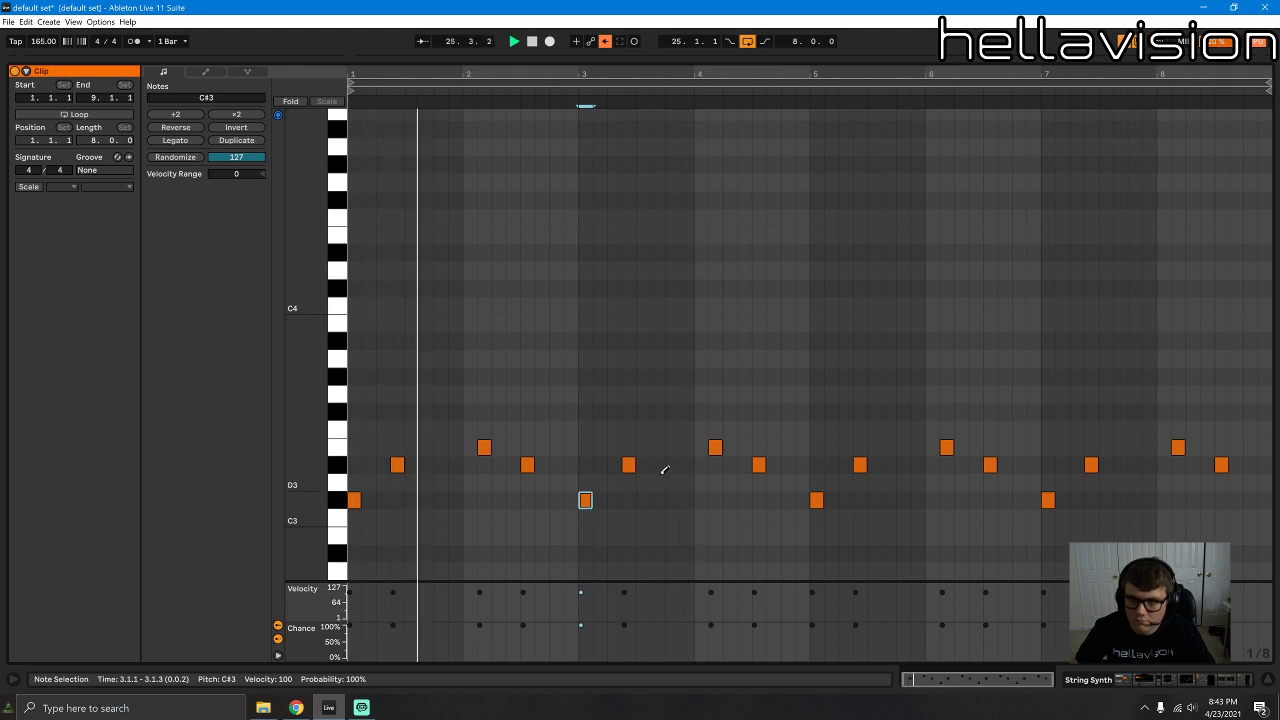
click(614, 499)
mouse_move(614, 499)
mouse_down()
mouse_move(600, 497)
mouse_move(617, 493)
mouse_up()
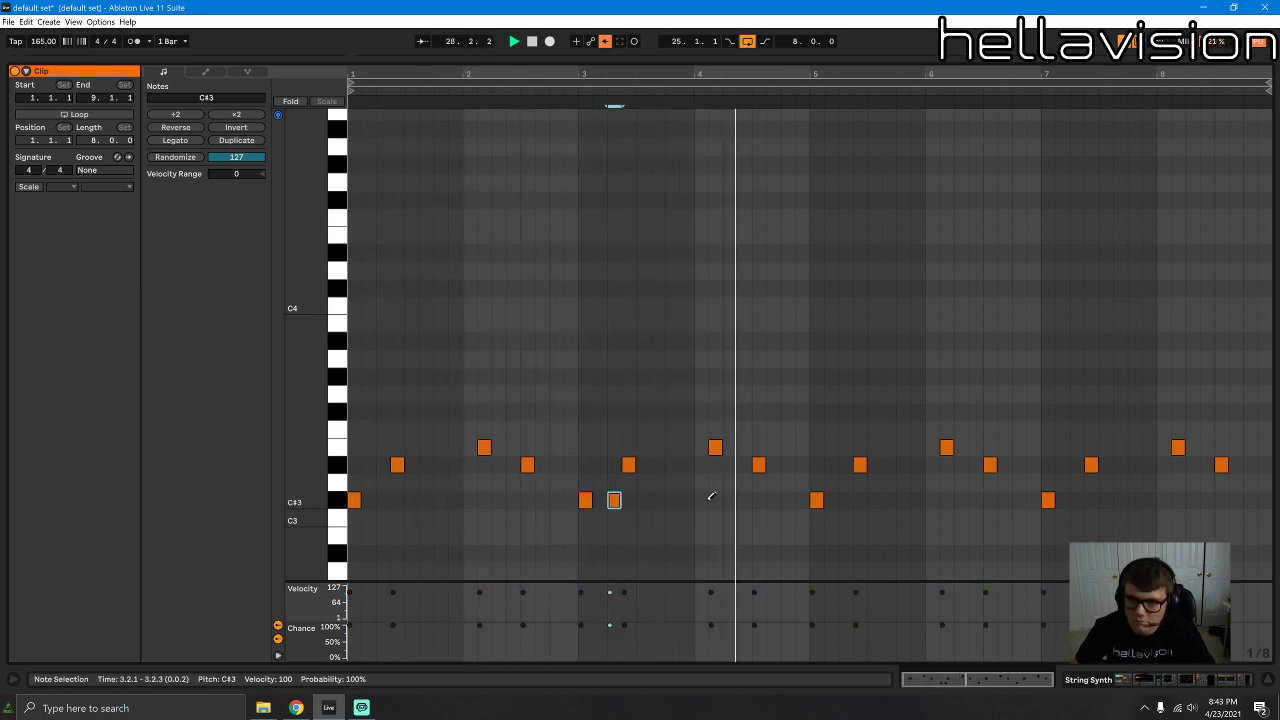
Step: Delete the C#3 at 3.2.1 in the String Synth clip and try short G3 and D3 notes at 5.4.1
click(614, 499)
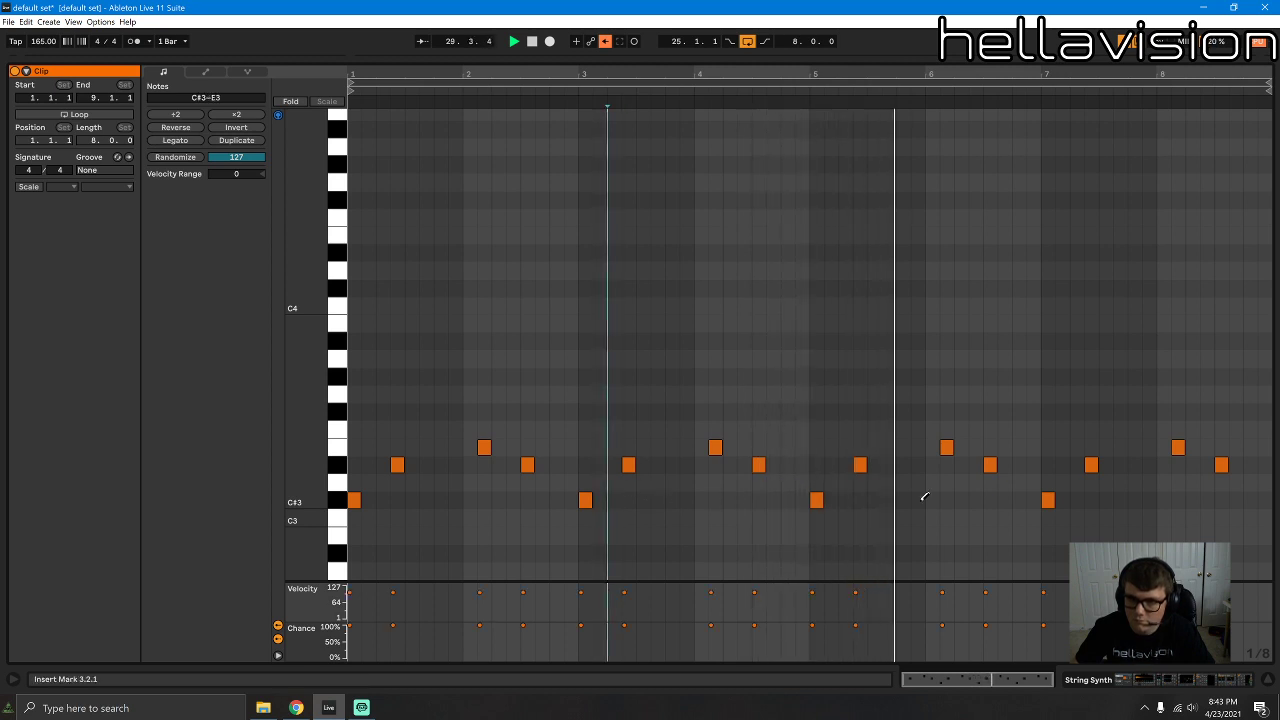
click(918, 411)
click(901, 393)
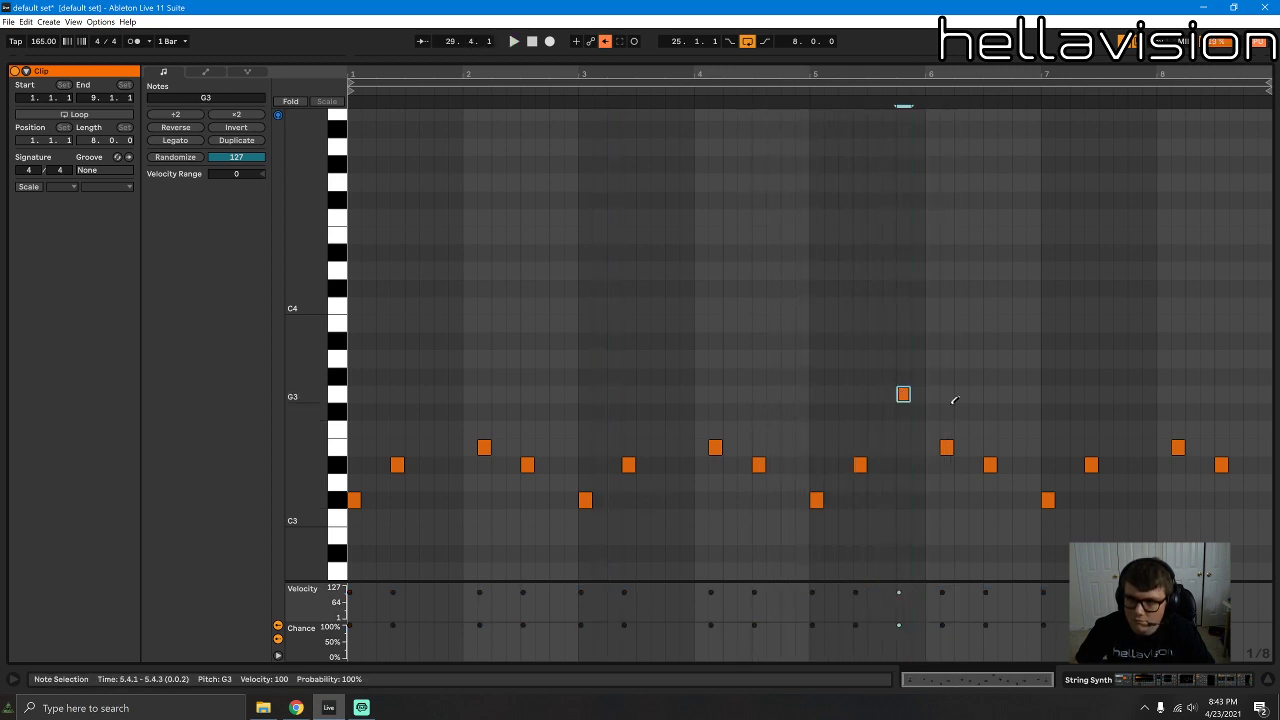
click(891, 395)
click(903, 395)
click(903, 479)
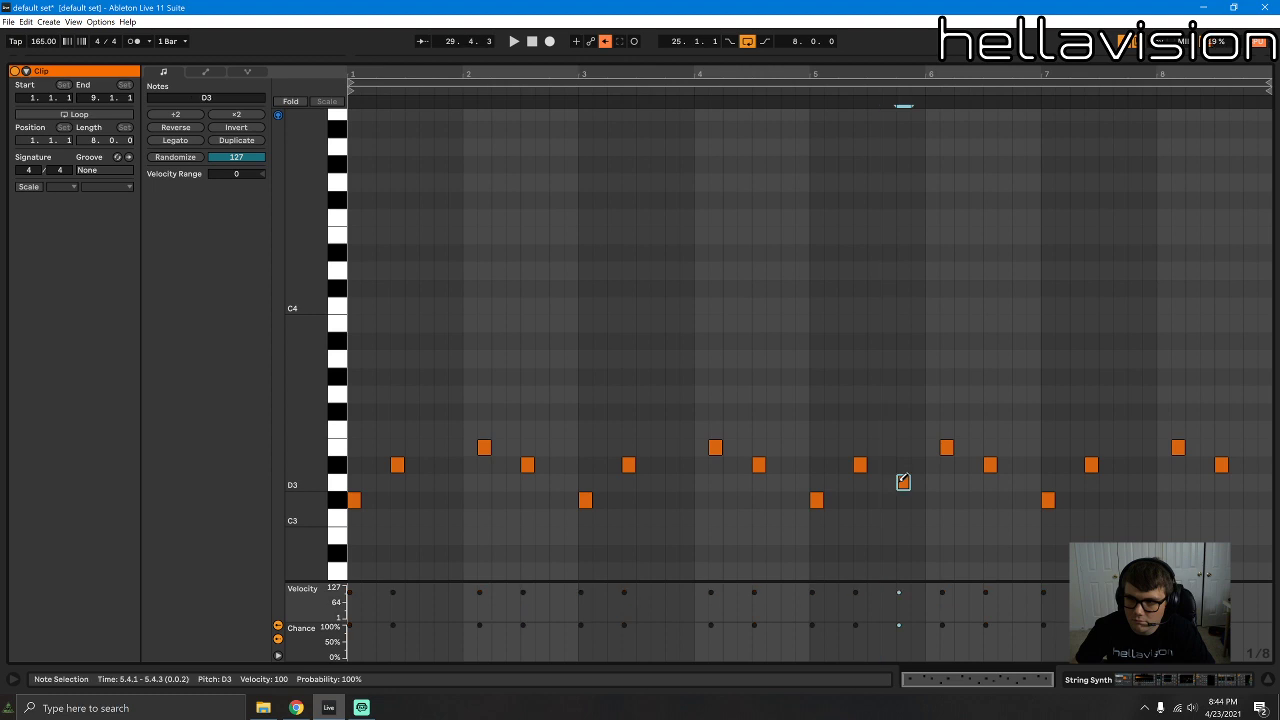
click(903, 479)
Step: Add a short B2 at 8.4.1 and a short A3 at 7.2.1, and play the end of the melody
click(1250, 355)
click(1251, 355)
click(1250, 535)
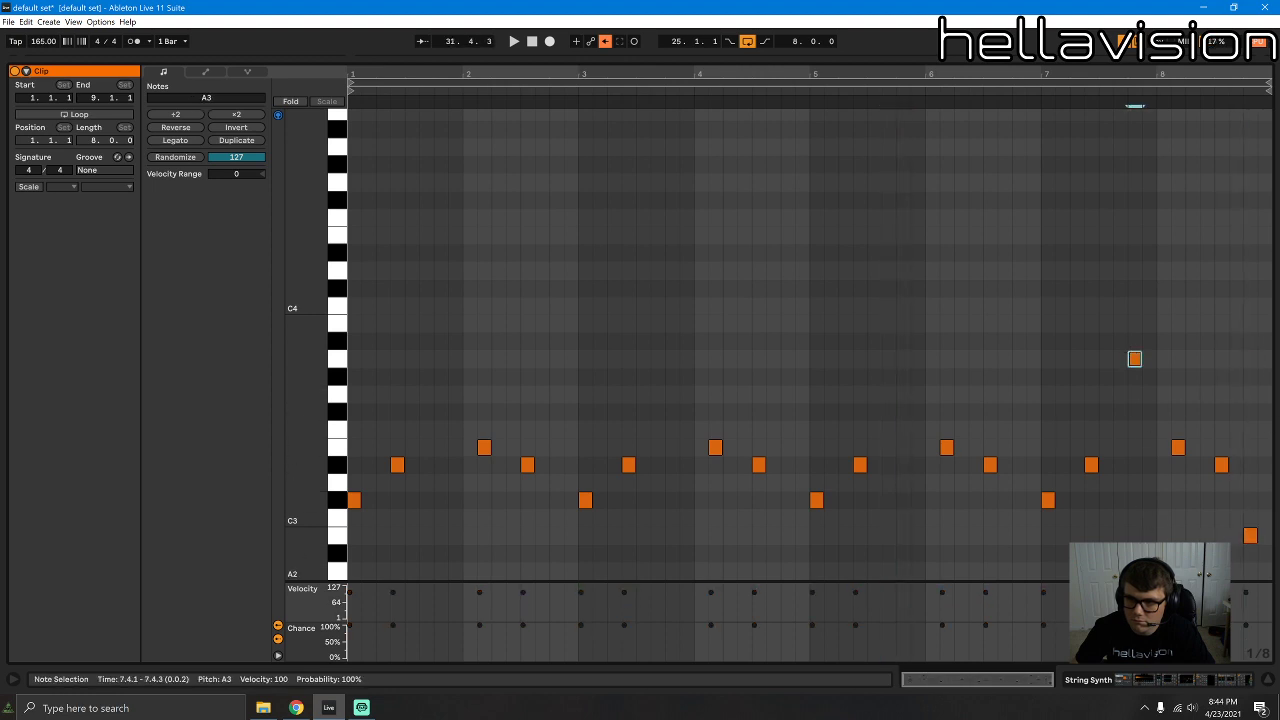
click(1076, 357)
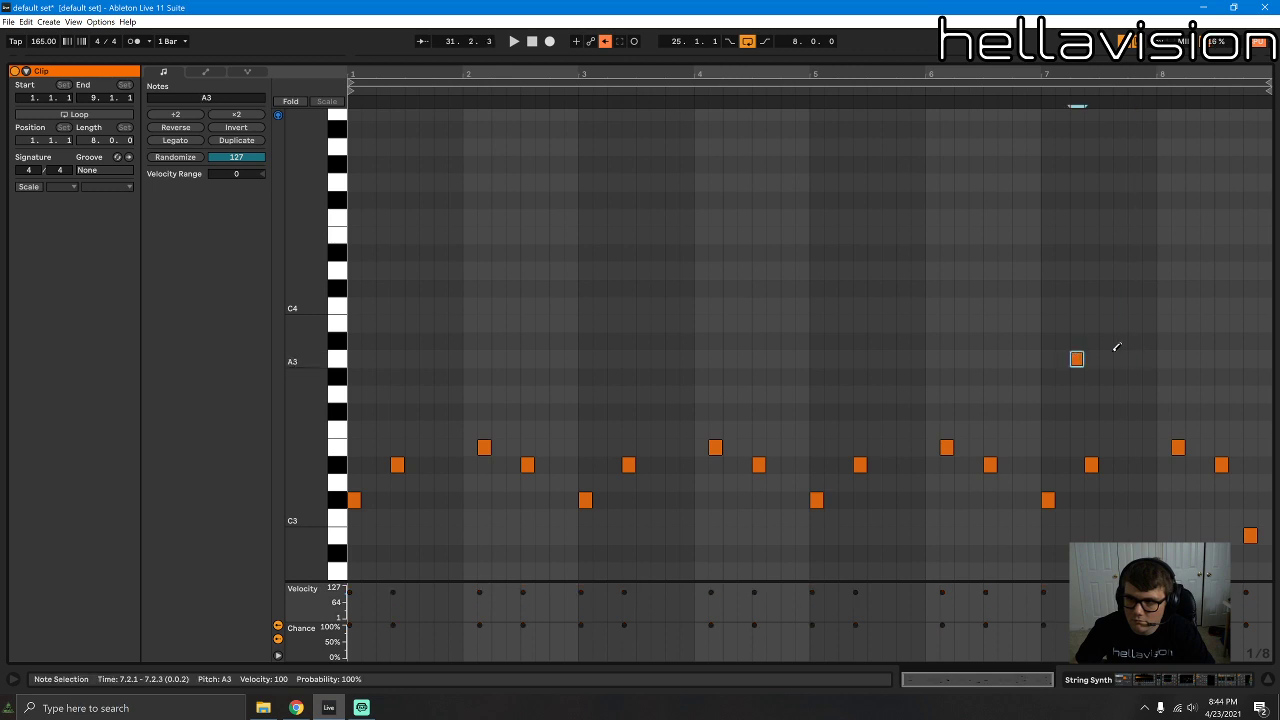
click(1036, 85)
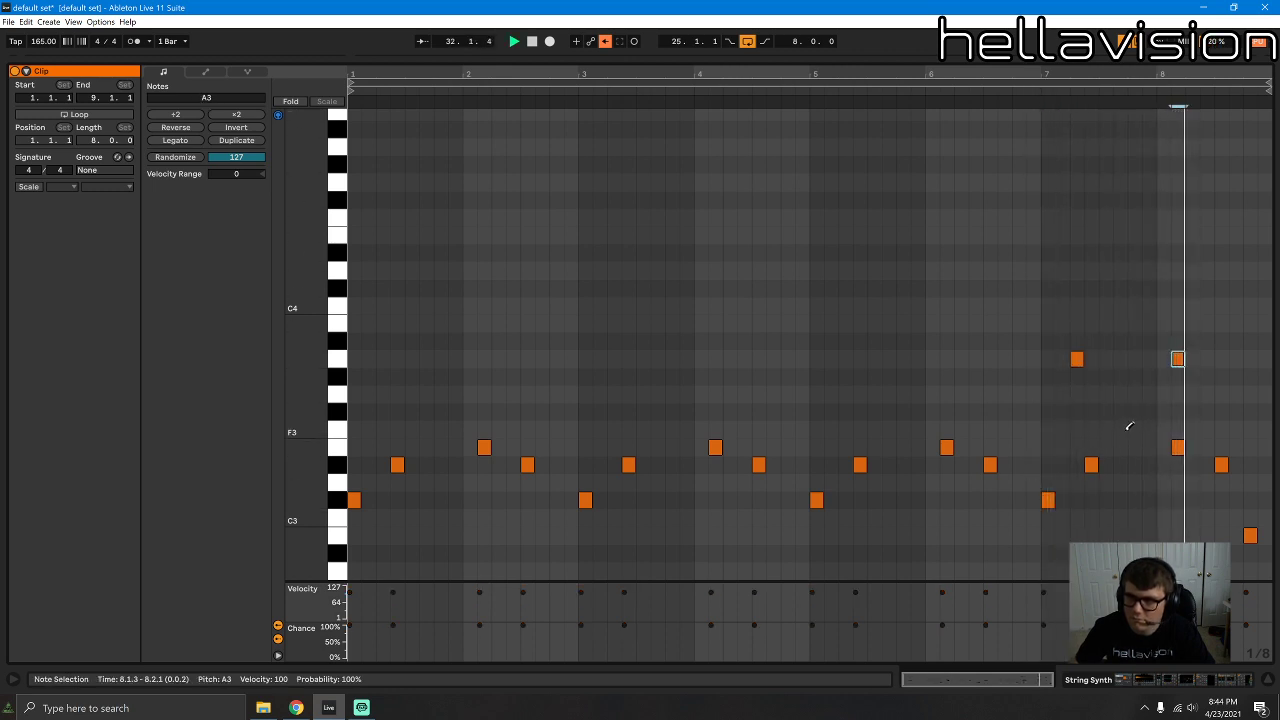
Step: Replace the E3 at 8.1.3 with an A3, add a short E3 at 8.2.3, and play the result
click(1179, 448)
key(space)
click(1207, 446)
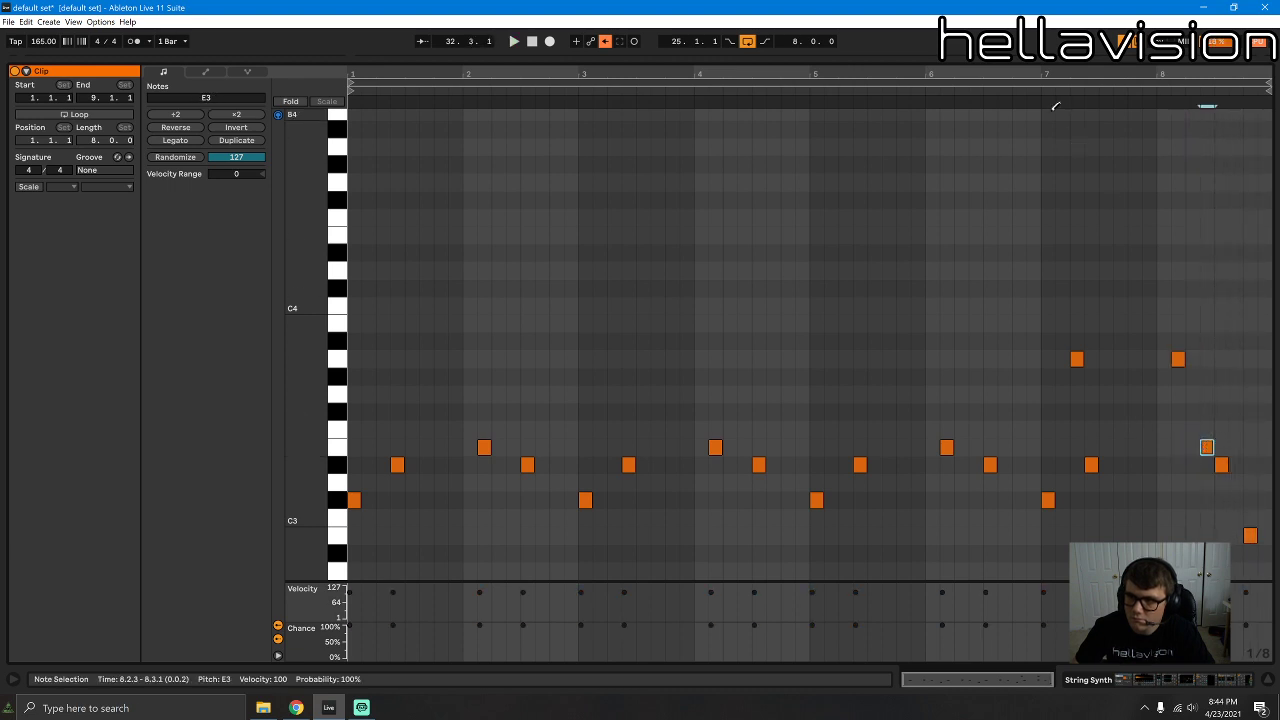
click(1030, 106)
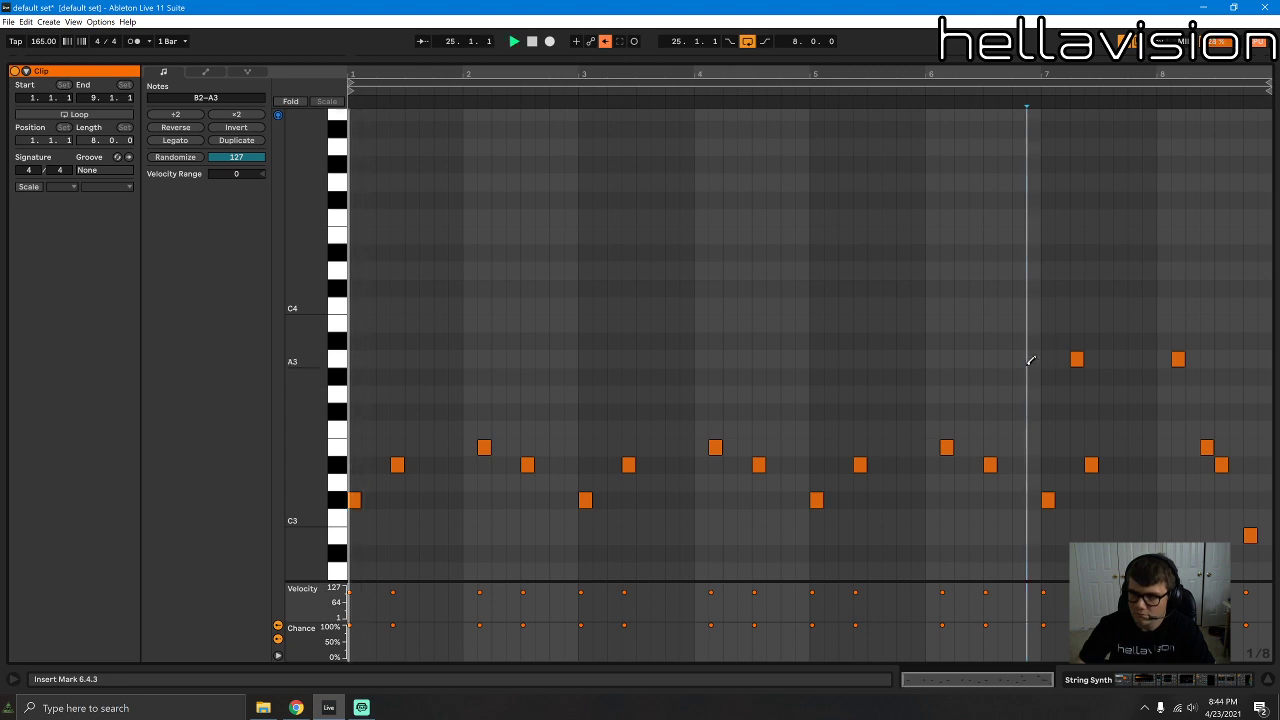
Step: Try a short A3 at 3.2.1 in the String Synth melody
click(612, 358)
click(613, 358)
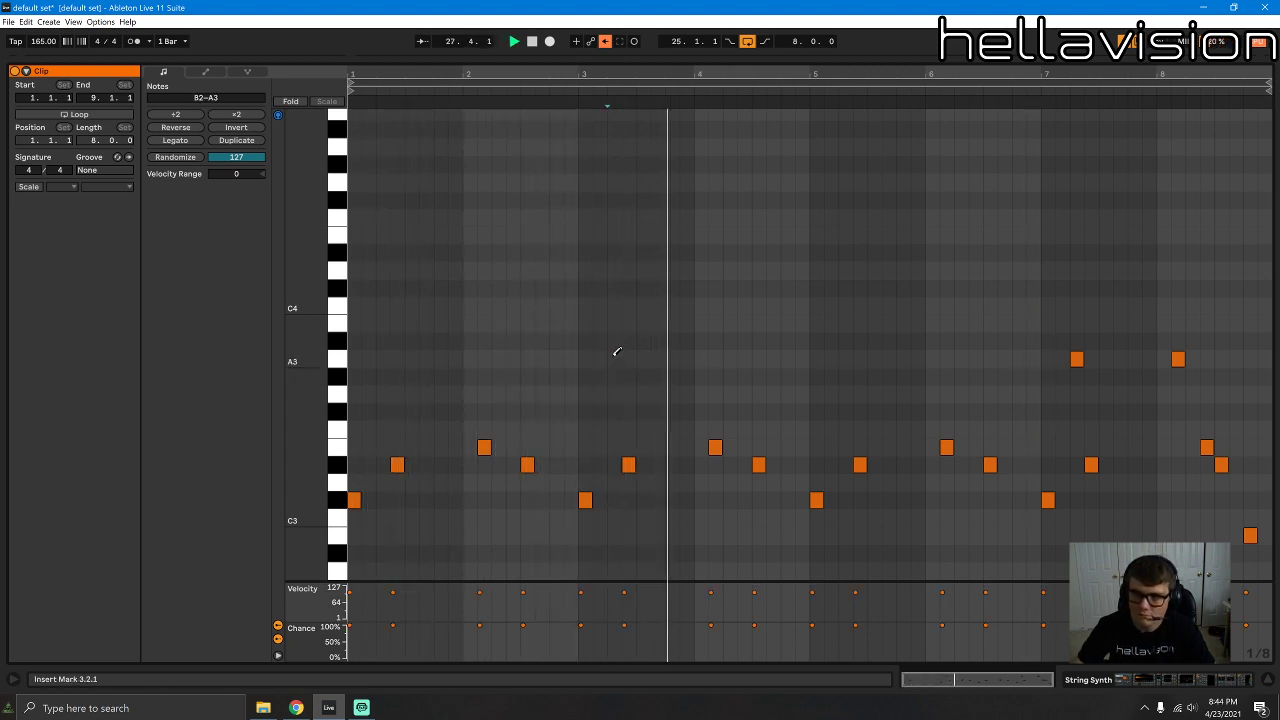
click(614, 358)
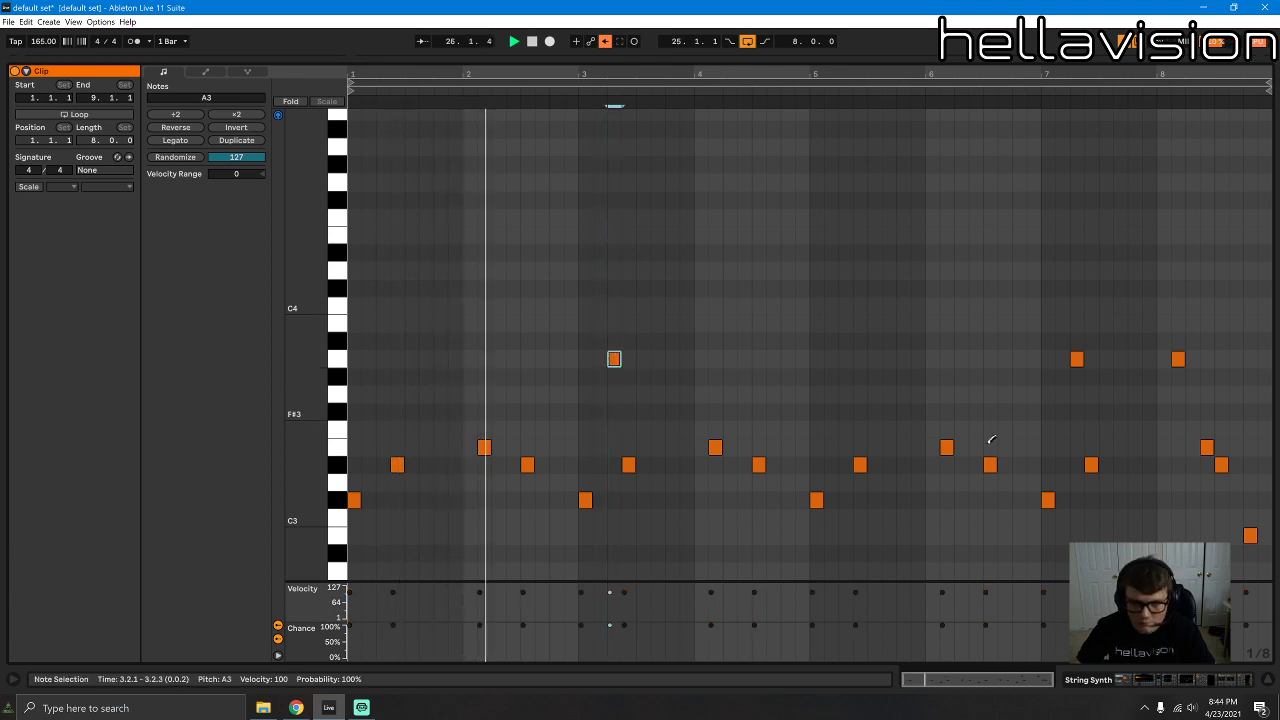
click(1142, 680)
scroll(678, 338, up, 2)
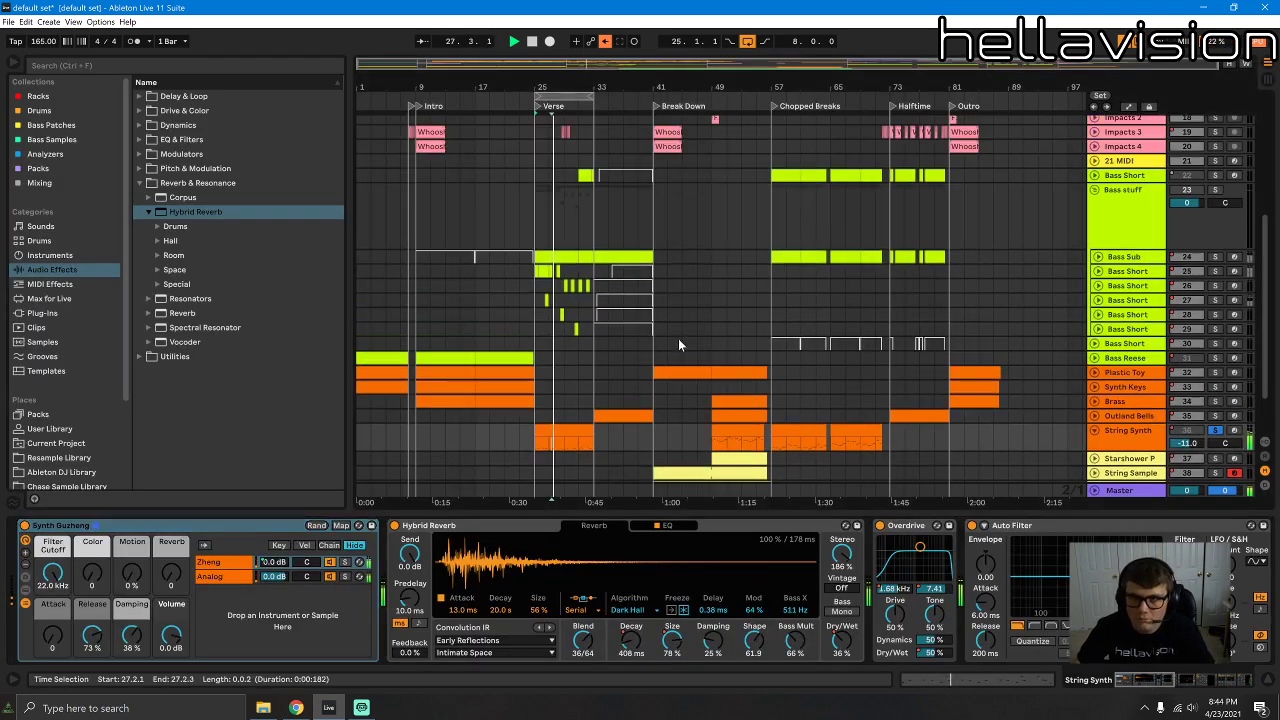
scroll(678, 344, up, 4)
scroll(606, 368, down, 6)
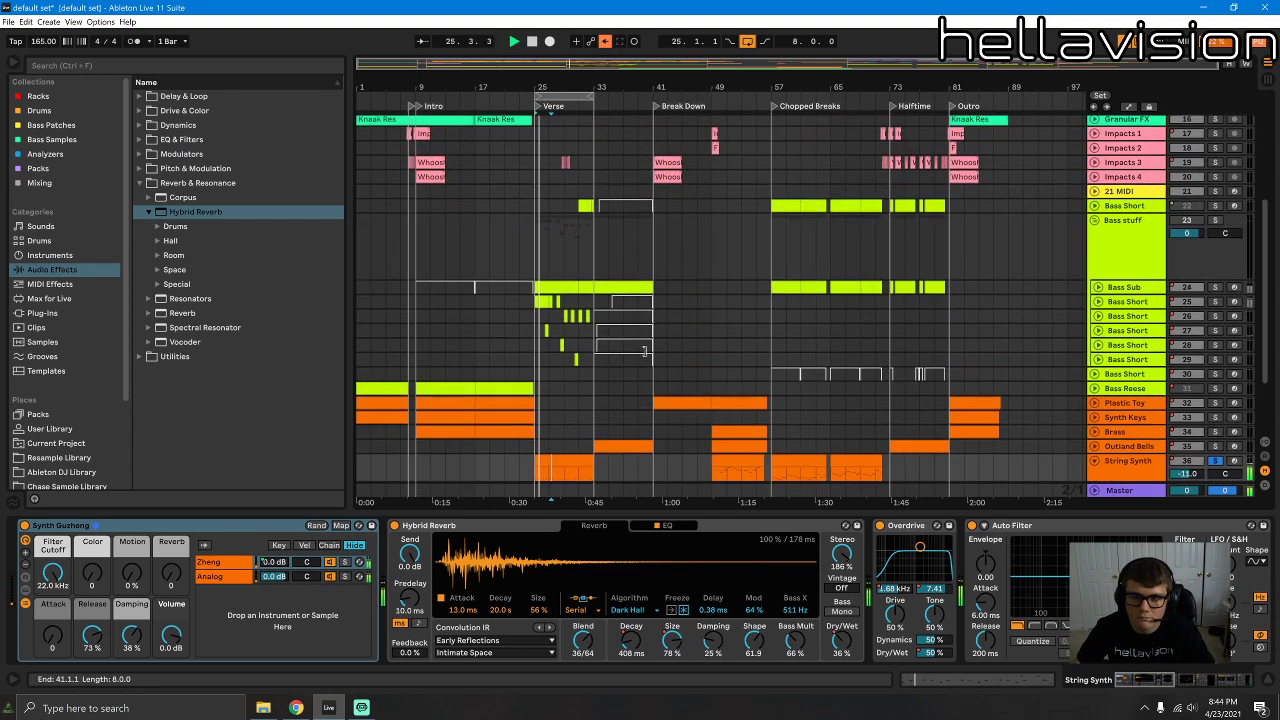
double_click(549, 370)
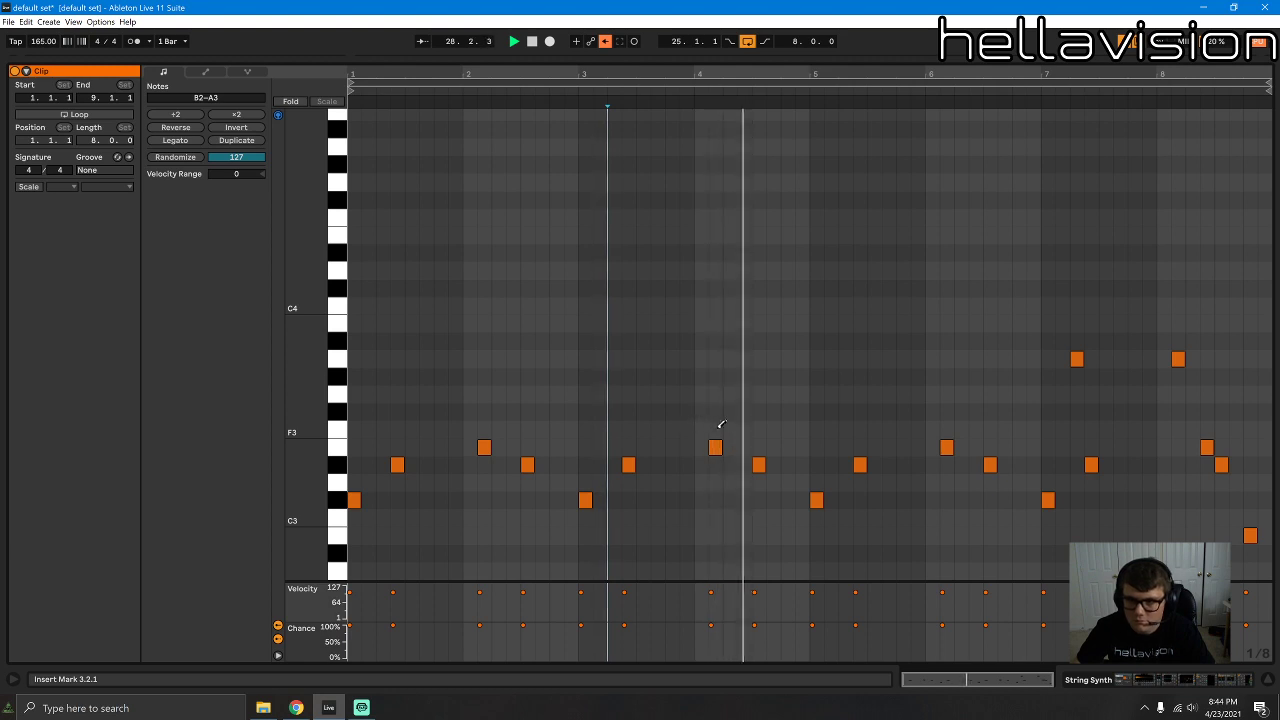
Step: Add a short A3 at 5.1.3 in the String Synth clip and play the melody from just before bar 5
key(space)
click(787, 482)
click(787, 482)
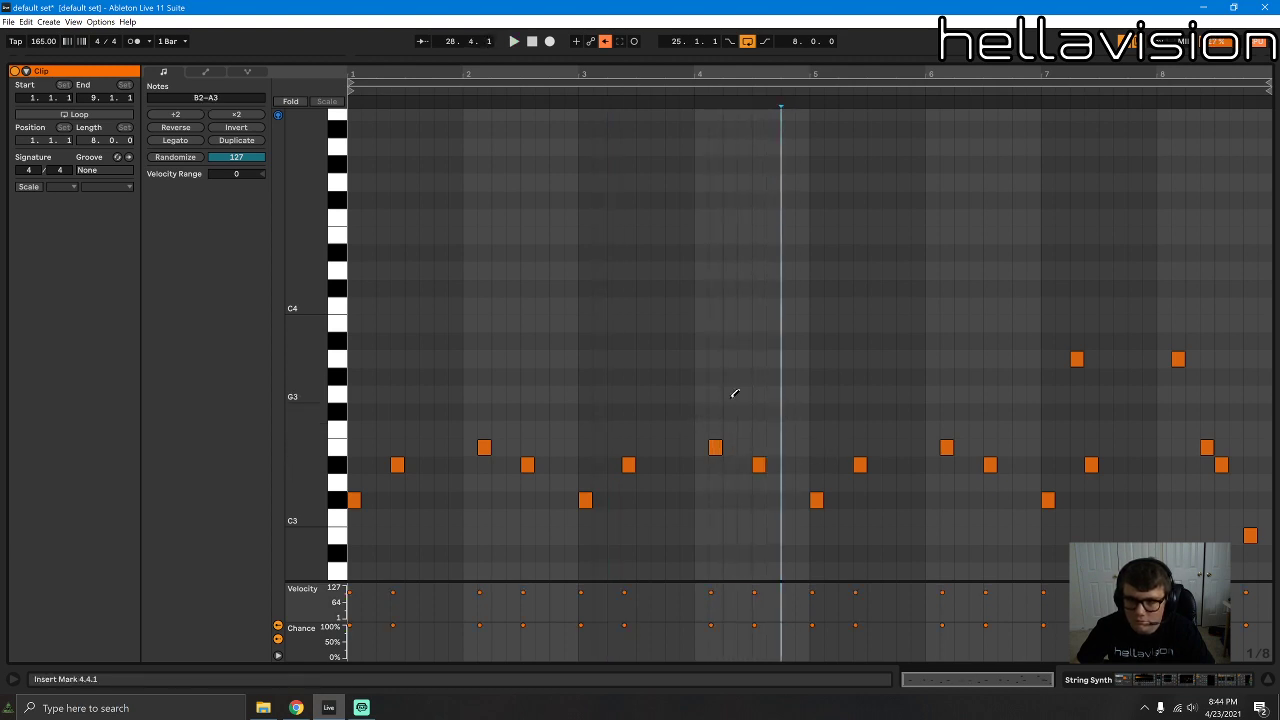
click(845, 358)
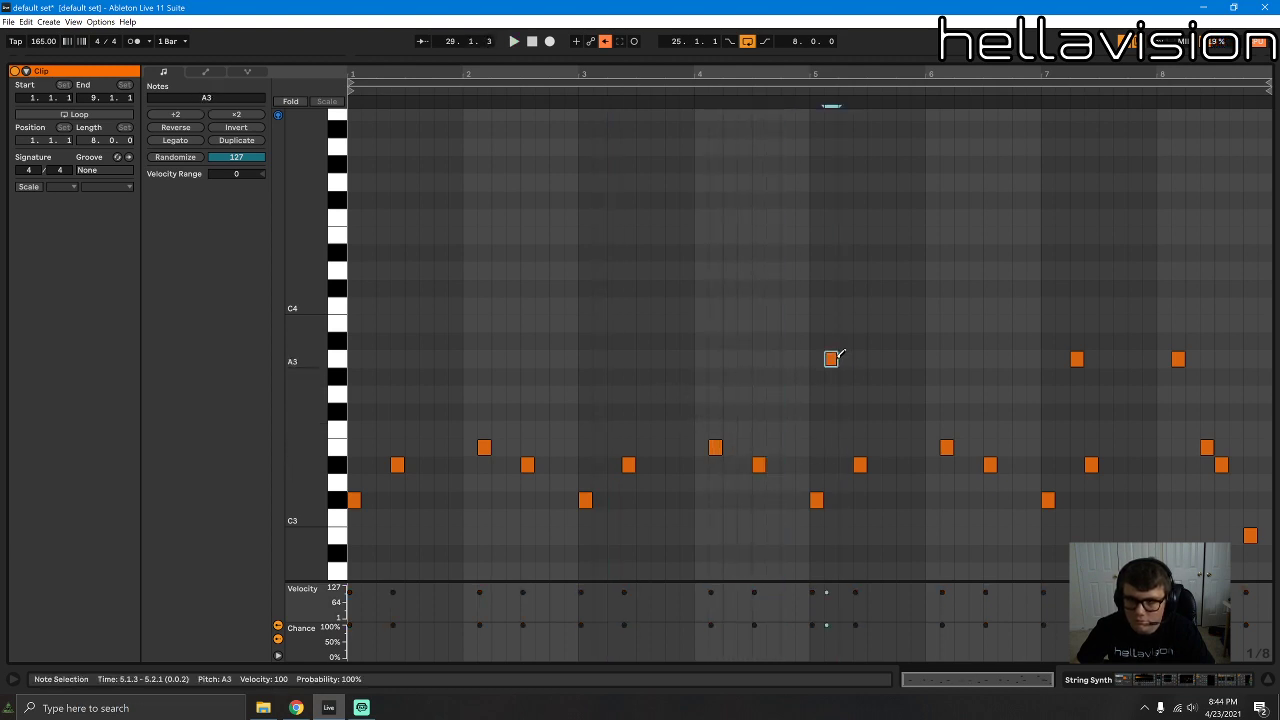
click(797, 91)
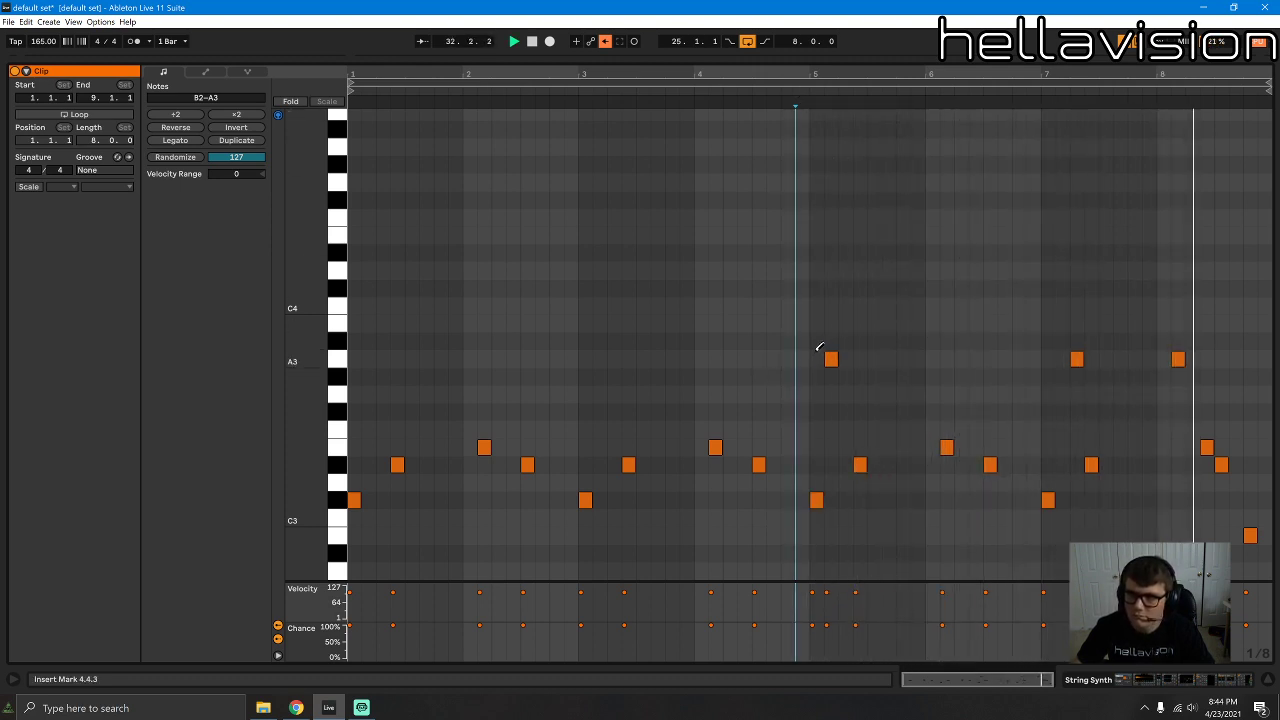
Step: Open the Verse drum clip and draw Hihat 1 notes across its eight bars, clearing the stray Trigger Signal notes
click(1223, 682)
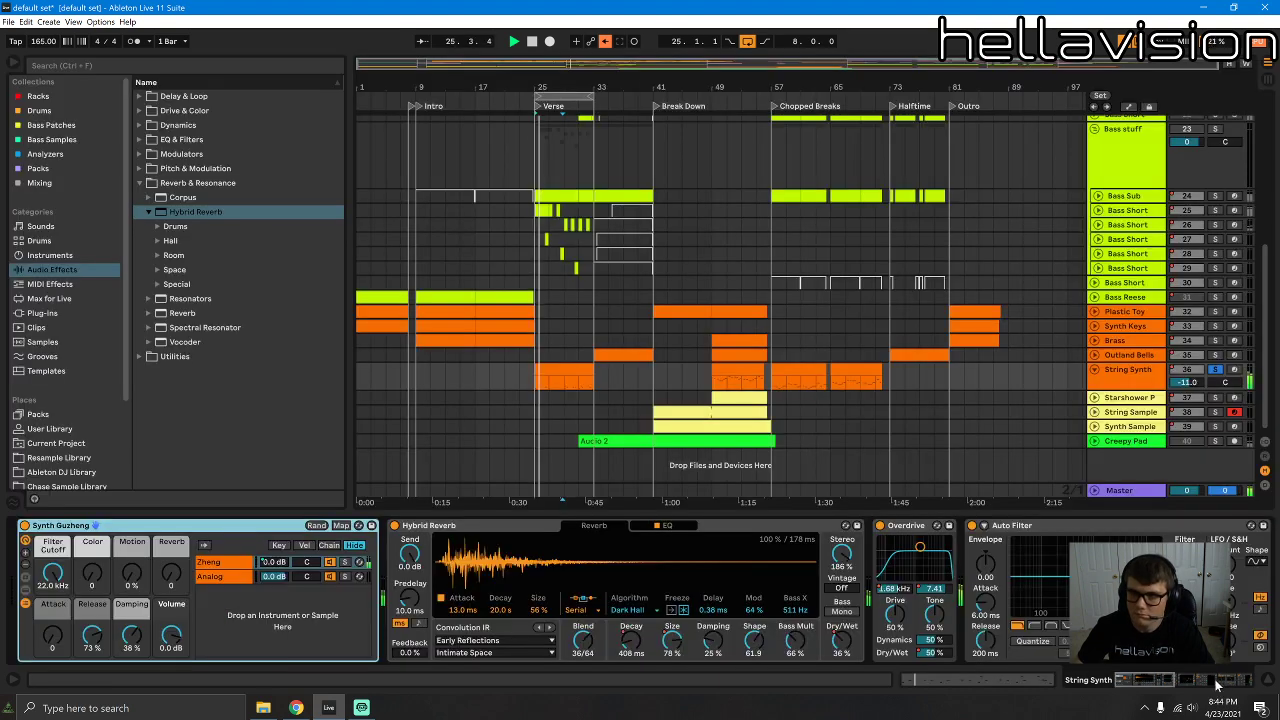
scroll(698, 247, up, 5)
double_click(579, 134)
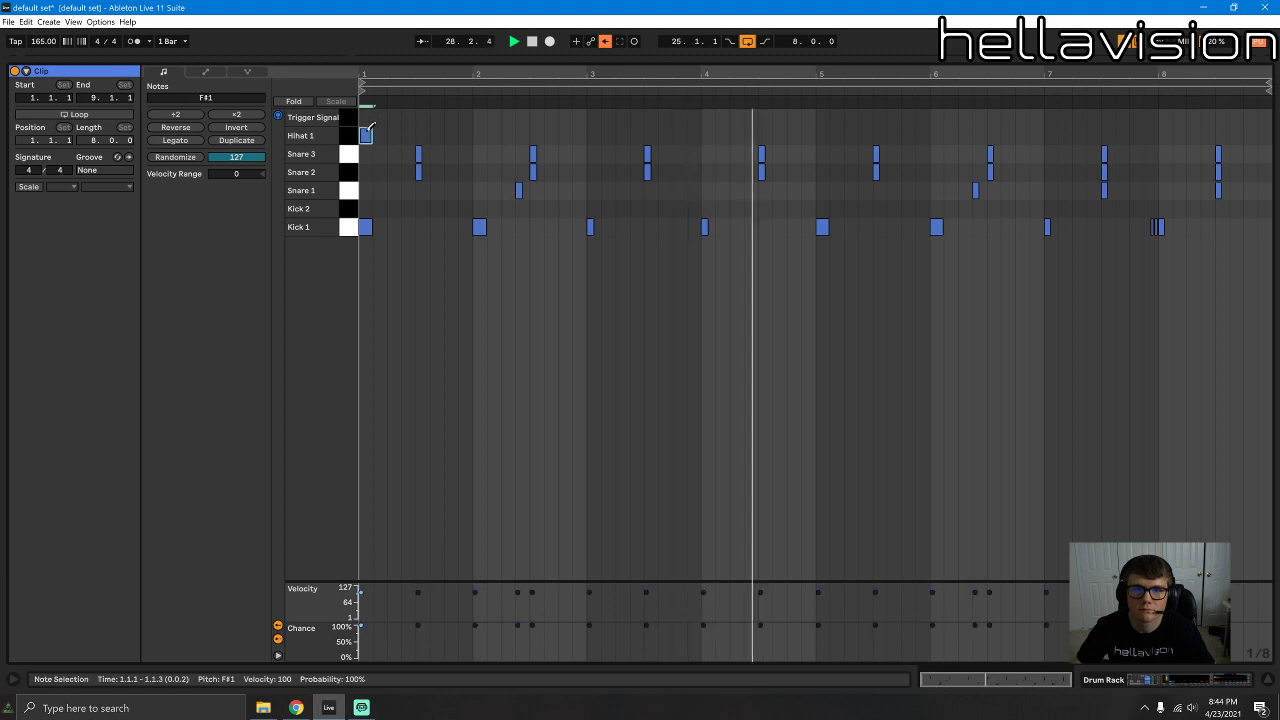
drag(363, 128, 1246, 127)
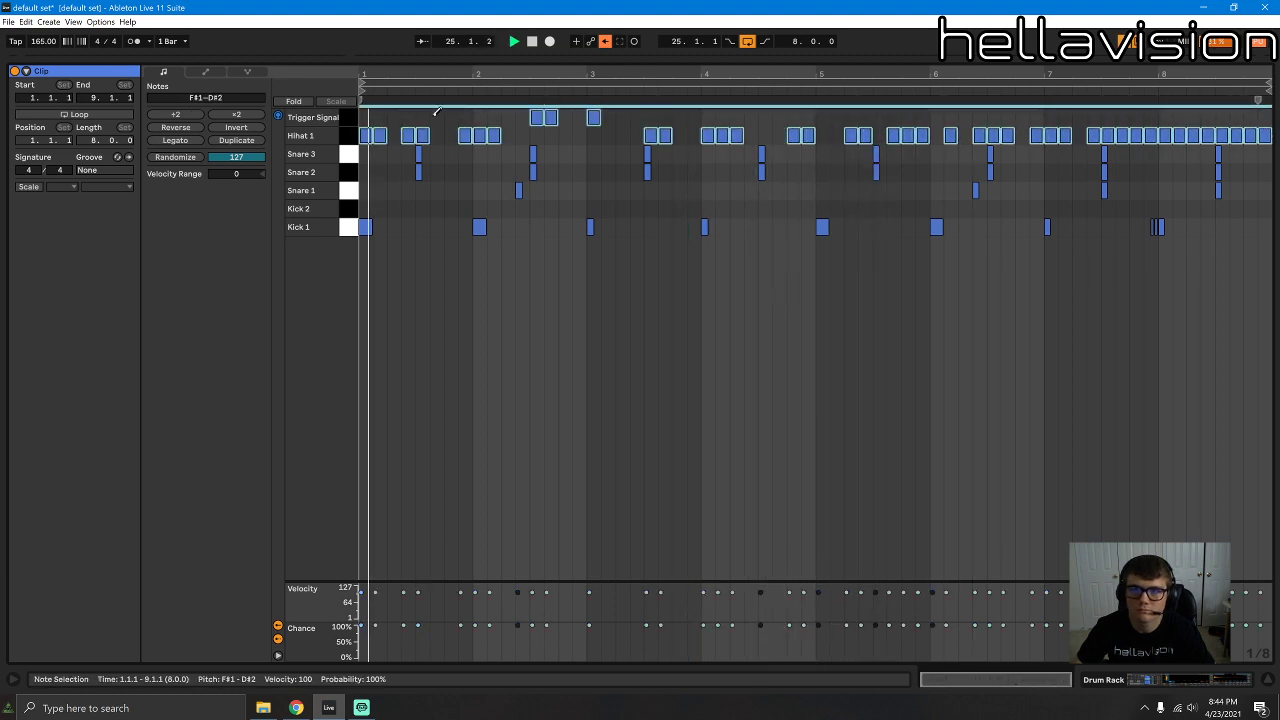
drag(536, 115, 642, 111)
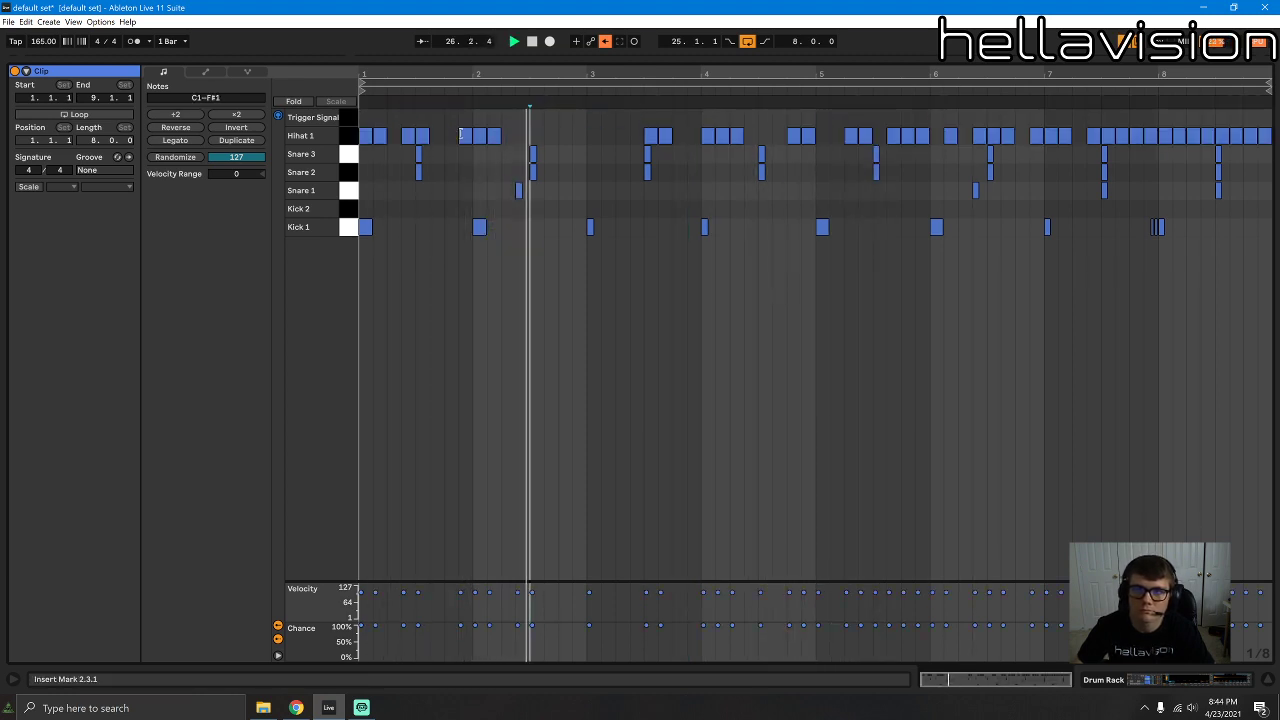
Step: Thin out the opening hi-hats, keeping Hihat 1 notes only at 1.2.1, 1.4.1 and 1.4.3 in the first two bars
click(408, 135)
key(space)
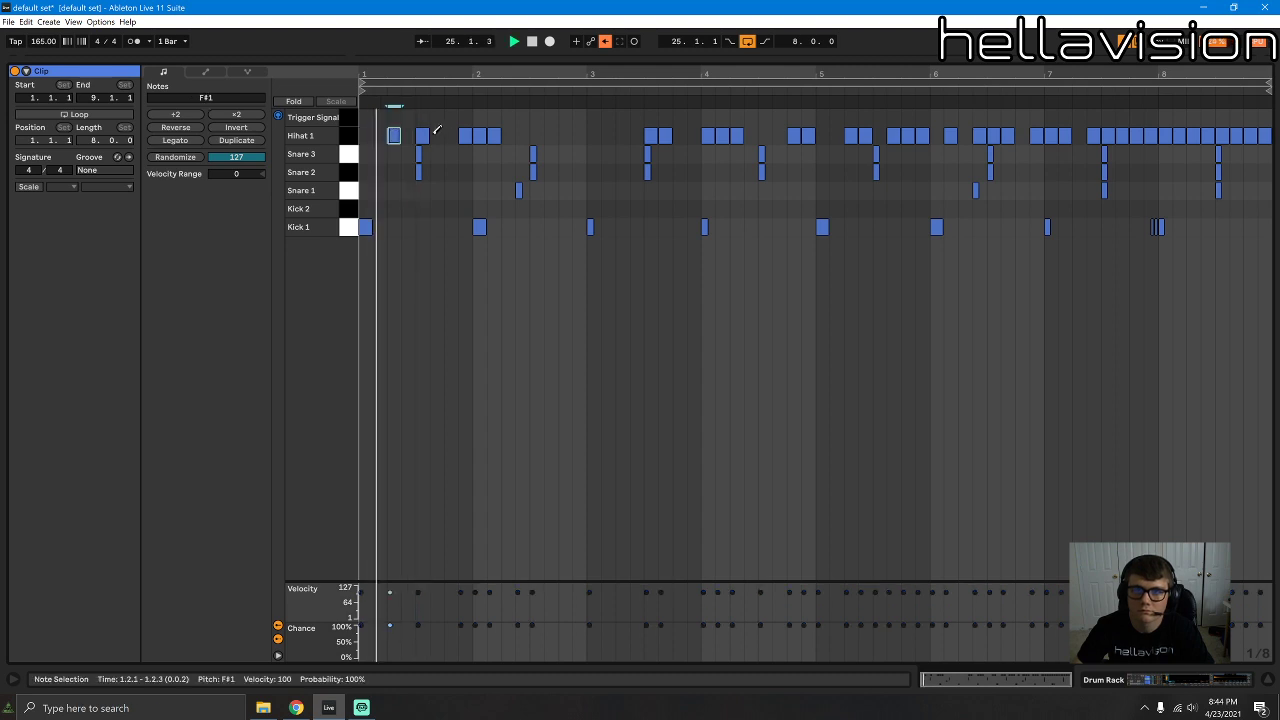
drag(436, 130, 503, 132)
key(space)
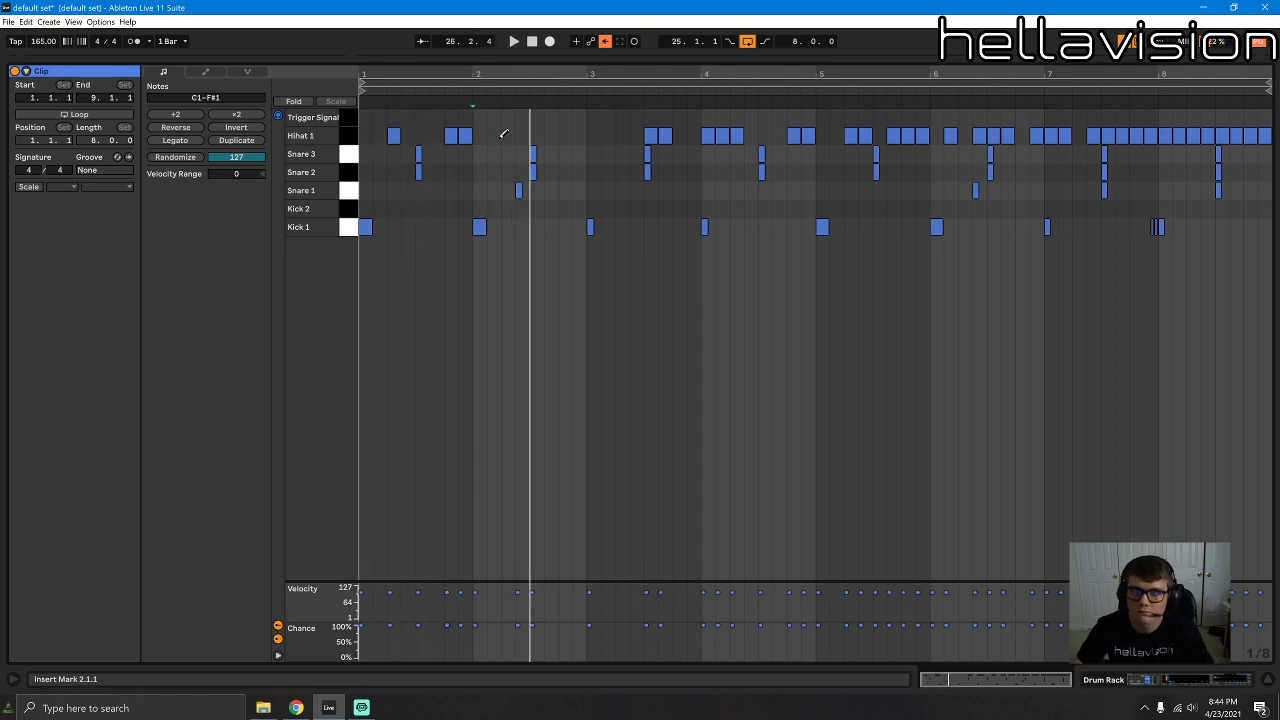
key(space)
Step: Add Hihat 1 notes at 2.2.1 and 2.4.1, and replay the loop
click(509, 133)
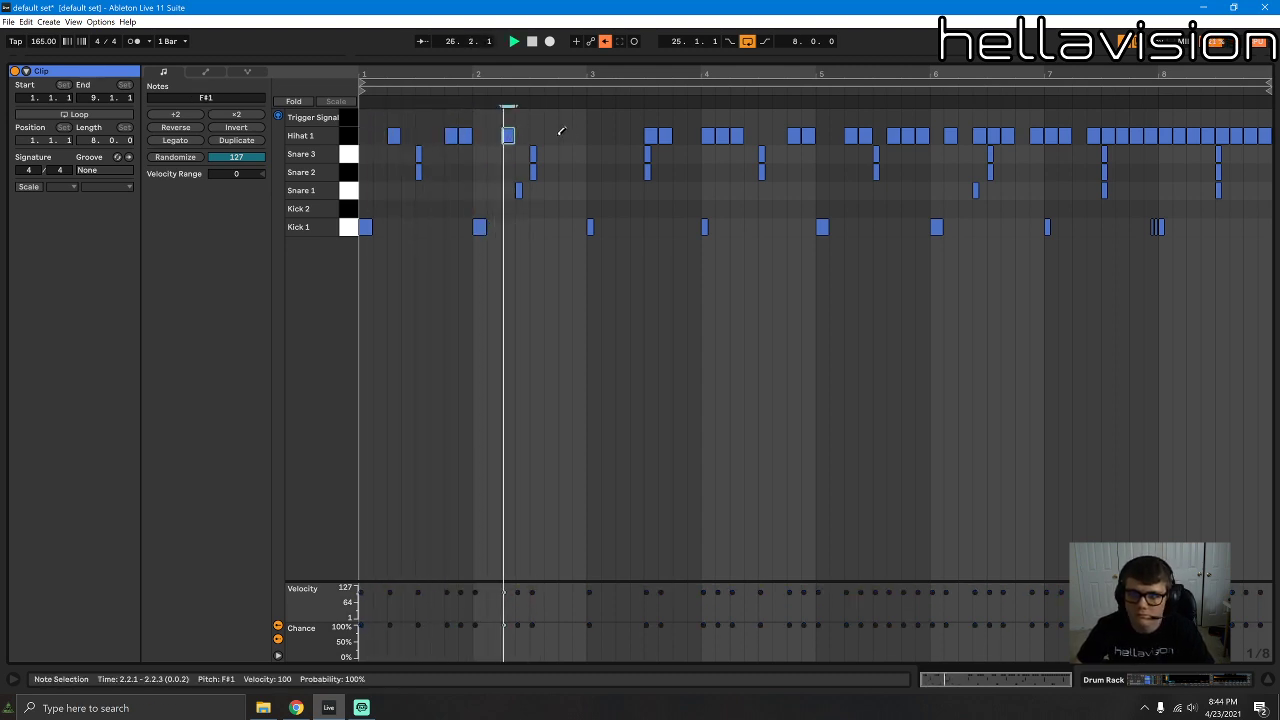
click(566, 133)
click(610, 134)
click(611, 134)
key(space)
key(space)
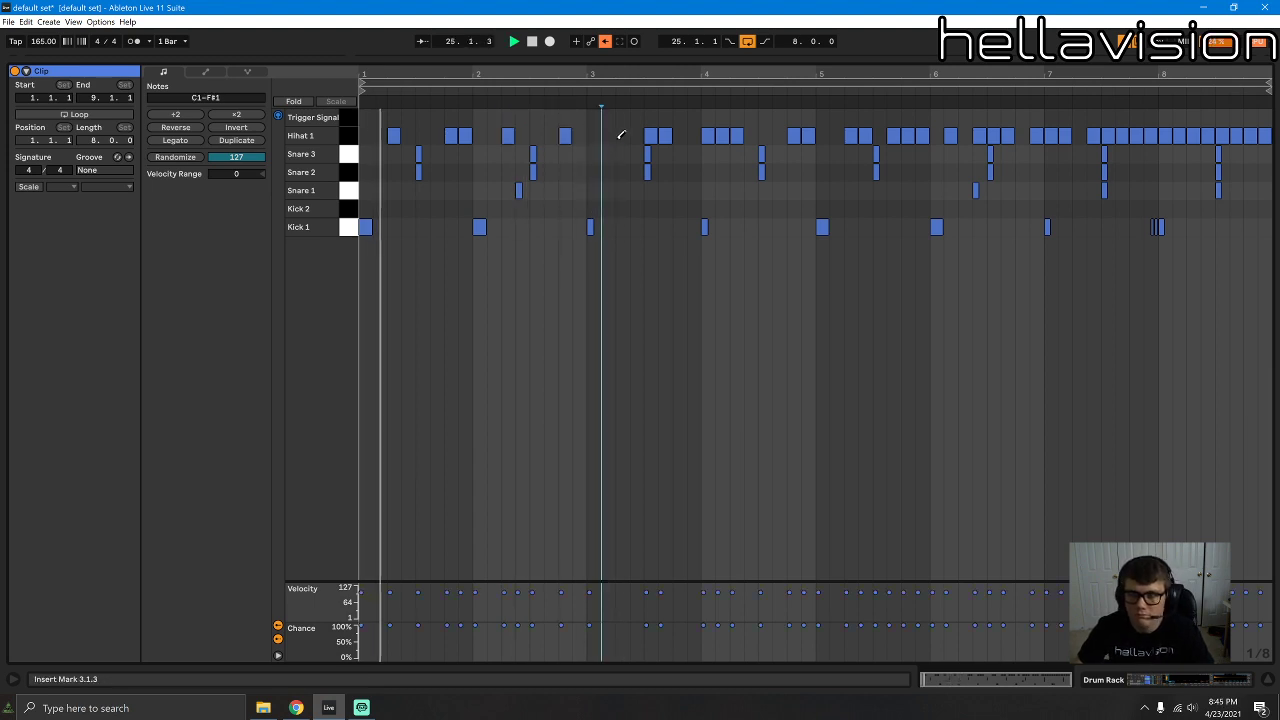
Step: Add Hihat 1 notes at 3.2.1 and 3.2.3, splitting the second into two half-length hits
click(622, 135)
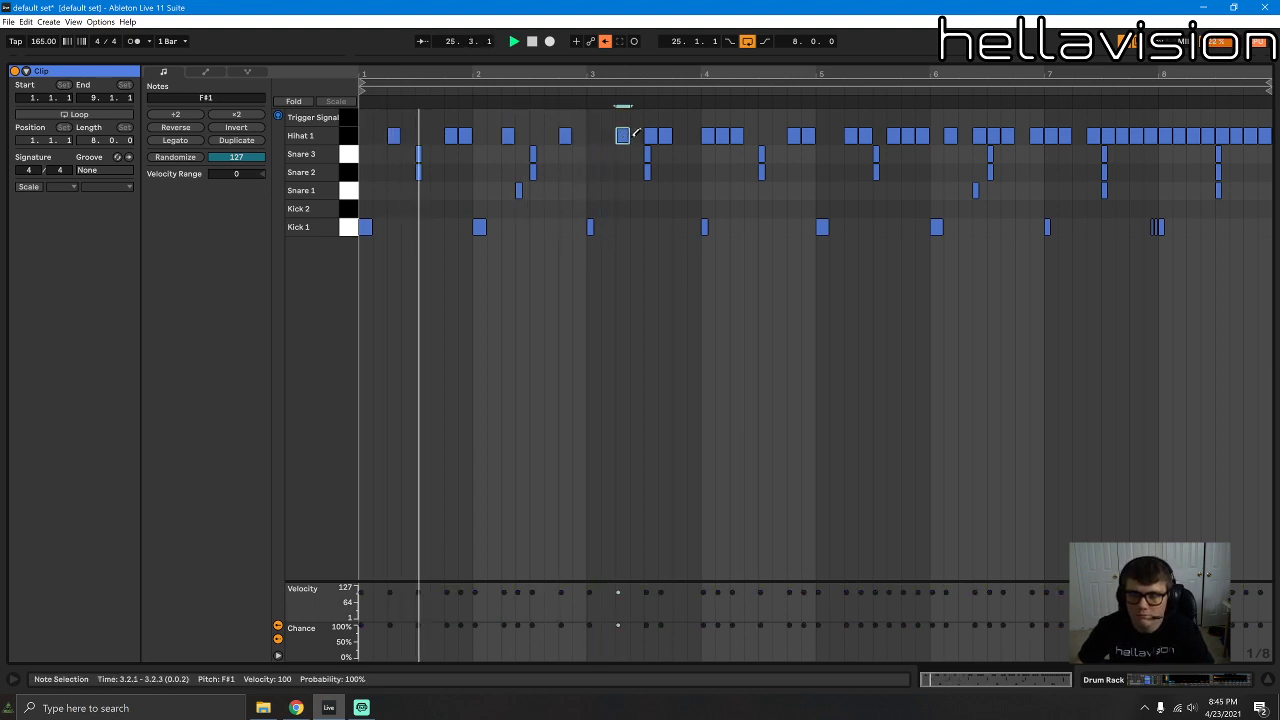
click(172, 115)
key(ctrl+d)
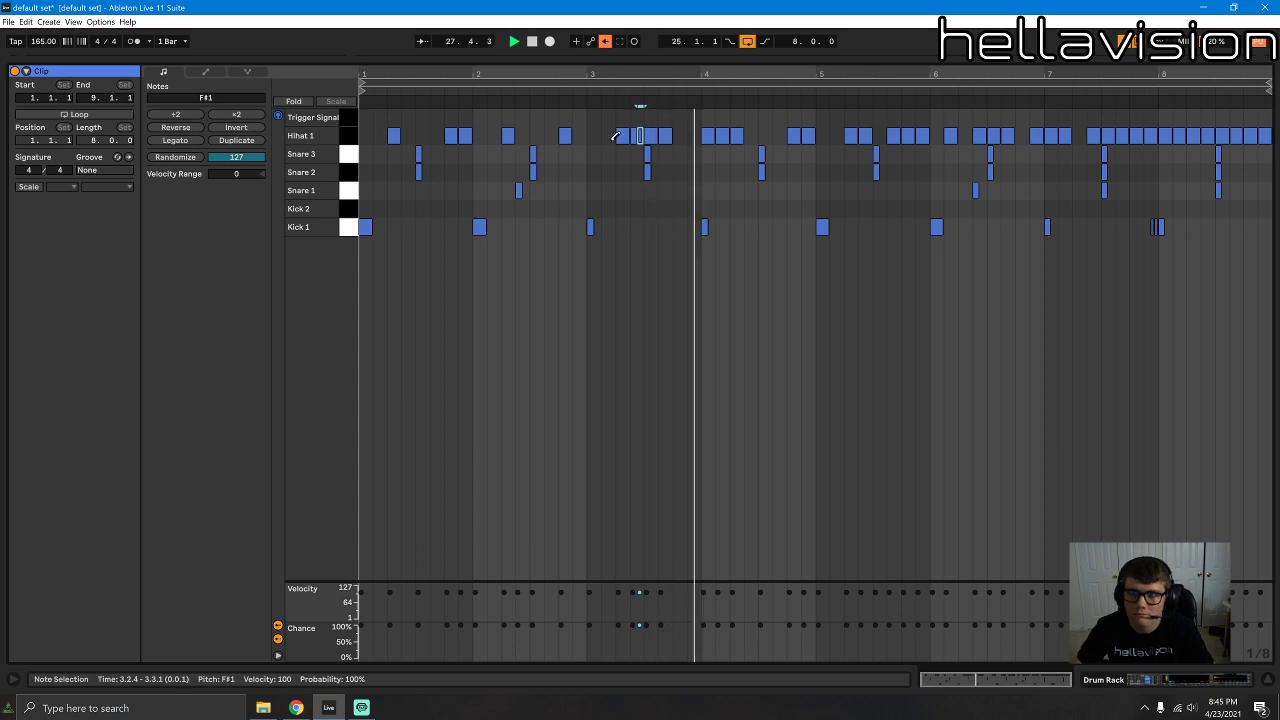
key(space)
key(space)
Step: Remove the hi-hat at 3.3.1 and fill 3.3.3 to 4.1.1 with a roll of half-length Hihat 1 notes
drag(651, 134, 689, 134)
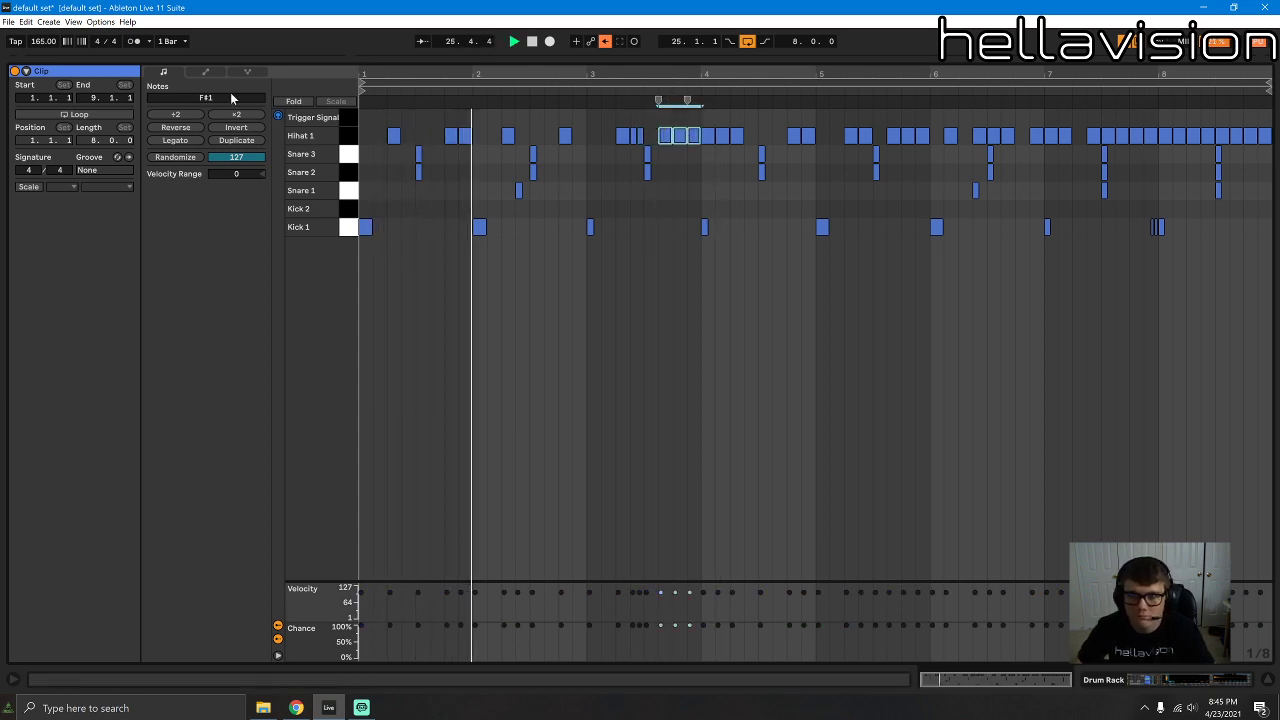
click(169, 110)
key(ctrl+d)
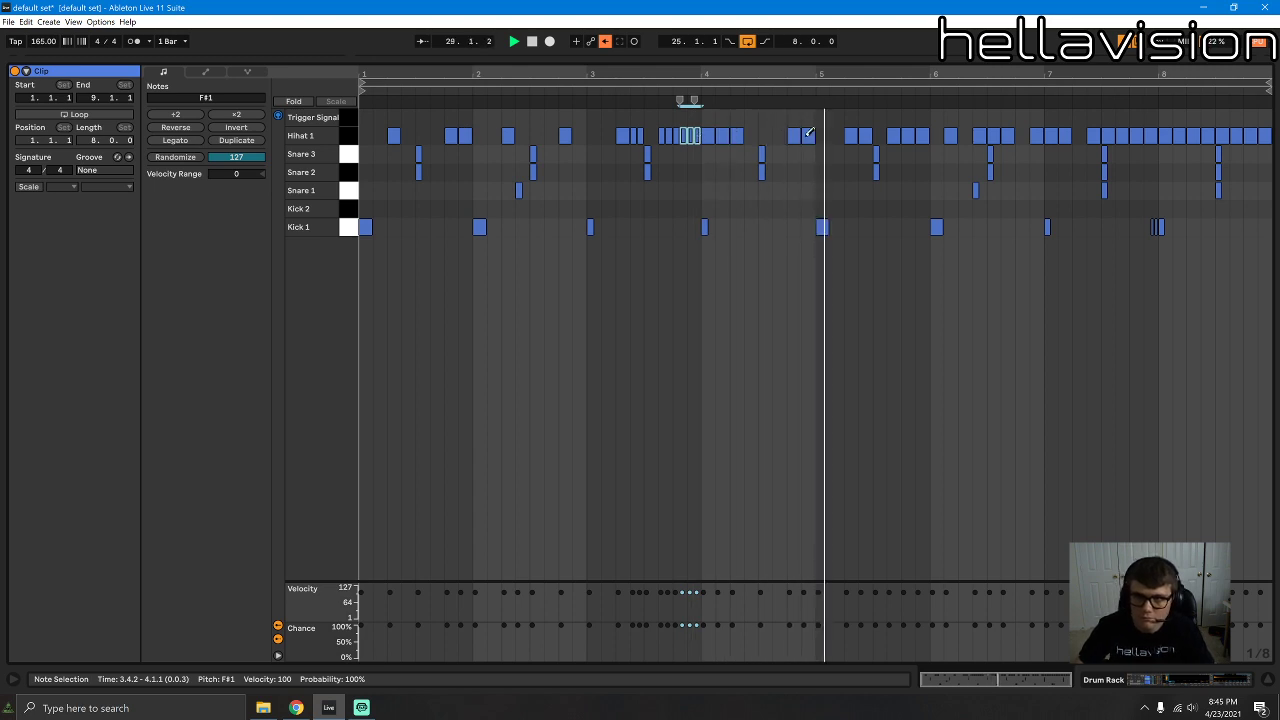
Step: Split the hi-hats at 6.3.3, 7.4.1 and 8.4.3 into half-length pairs, removing those at 7.4.3 and 8.4.1
click(910, 133)
click(1010, 136)
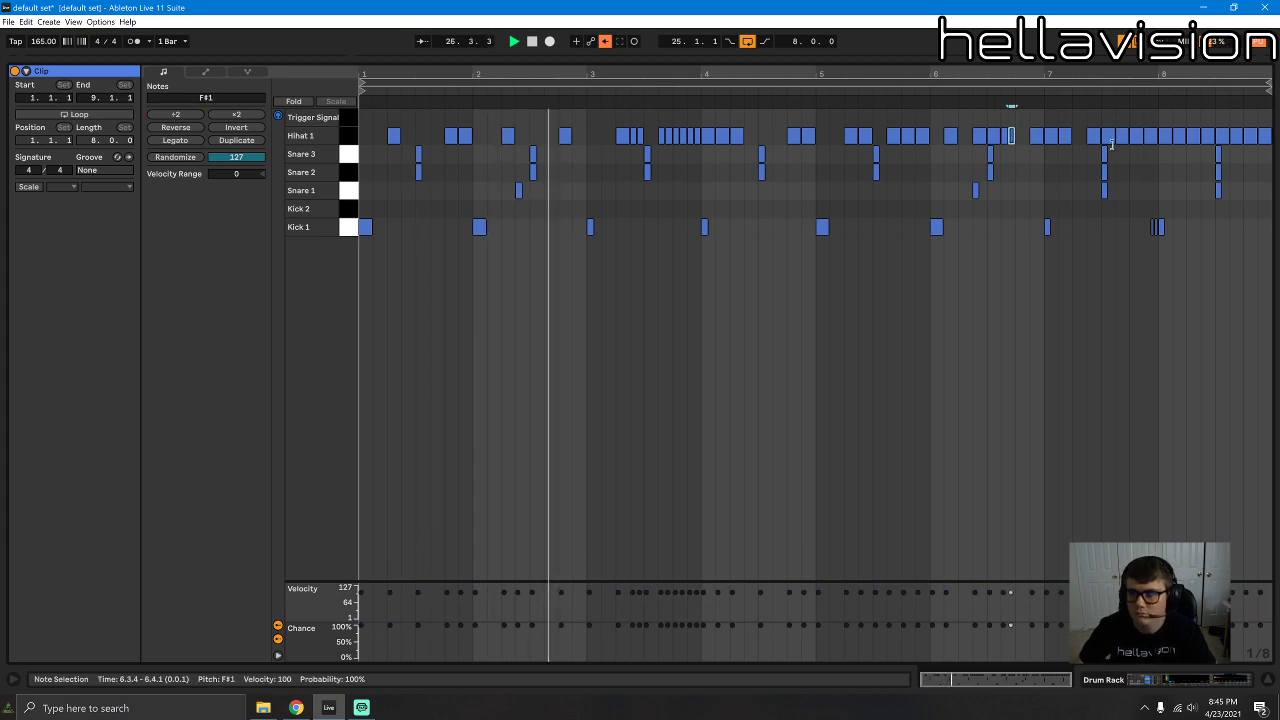
click(1152, 134)
click(1142, 135)
drag(1144, 134, 1152, 134)
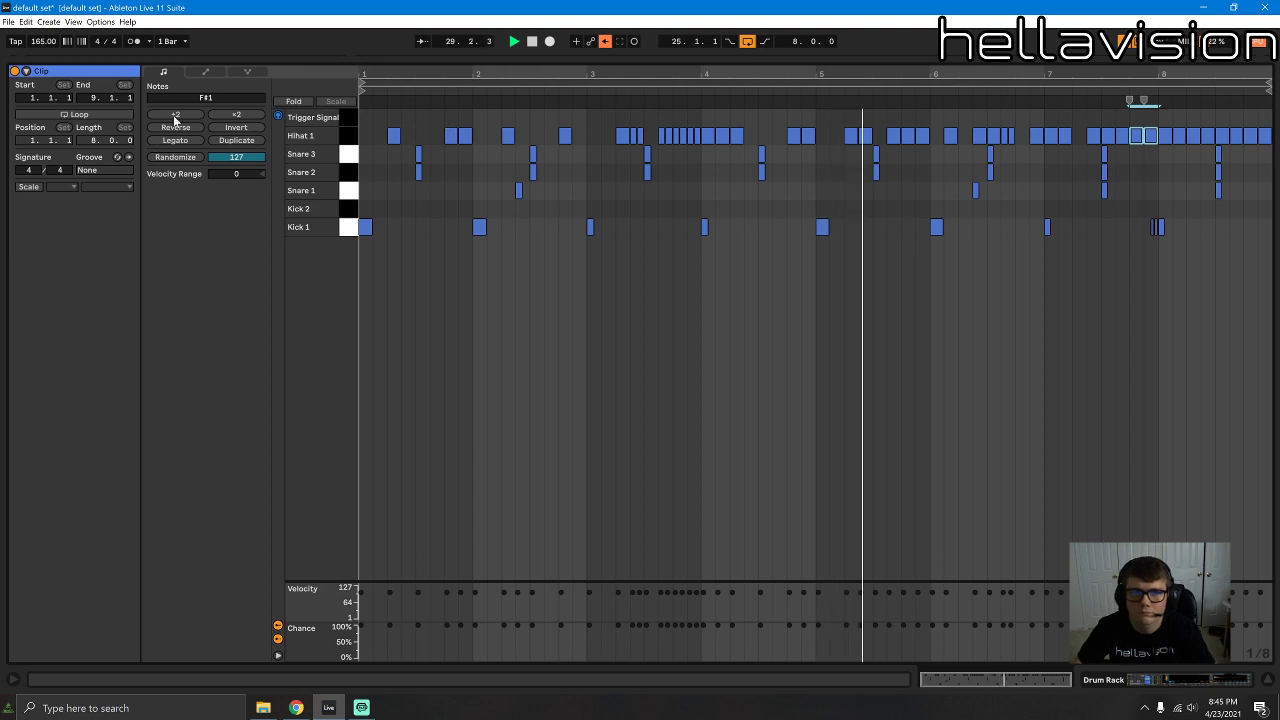
click(175, 114)
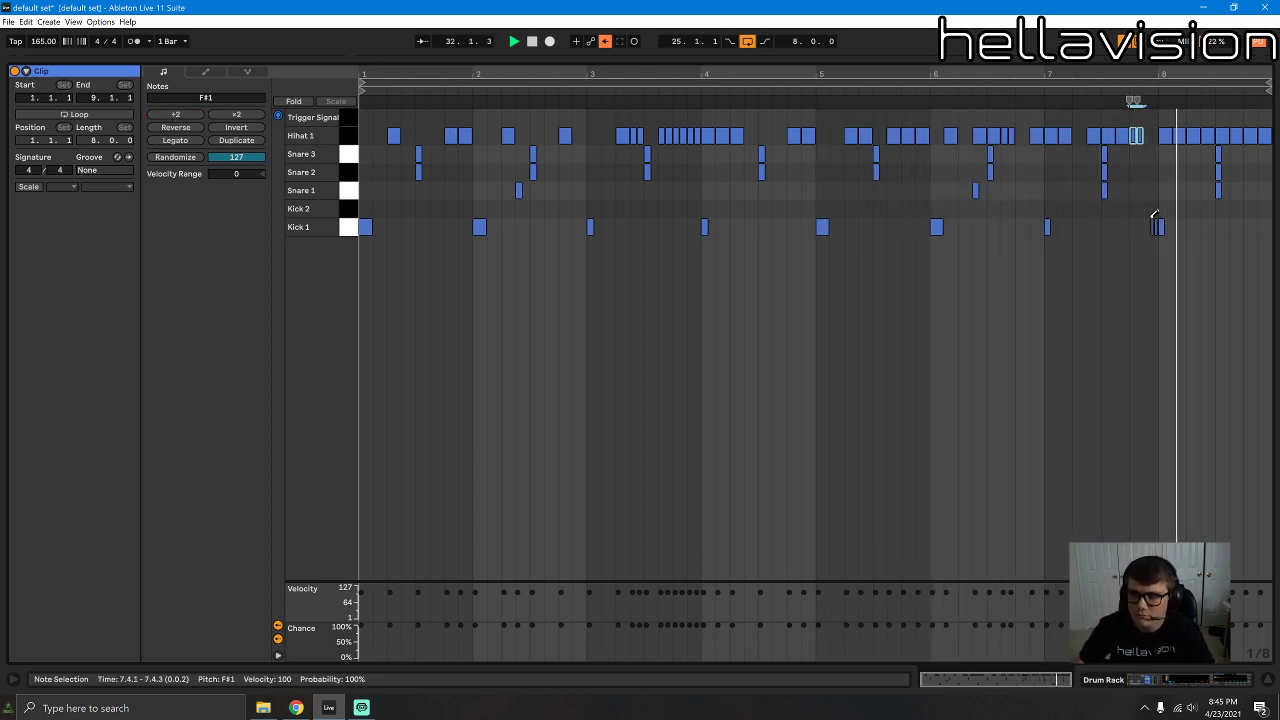
click(1260, 134)
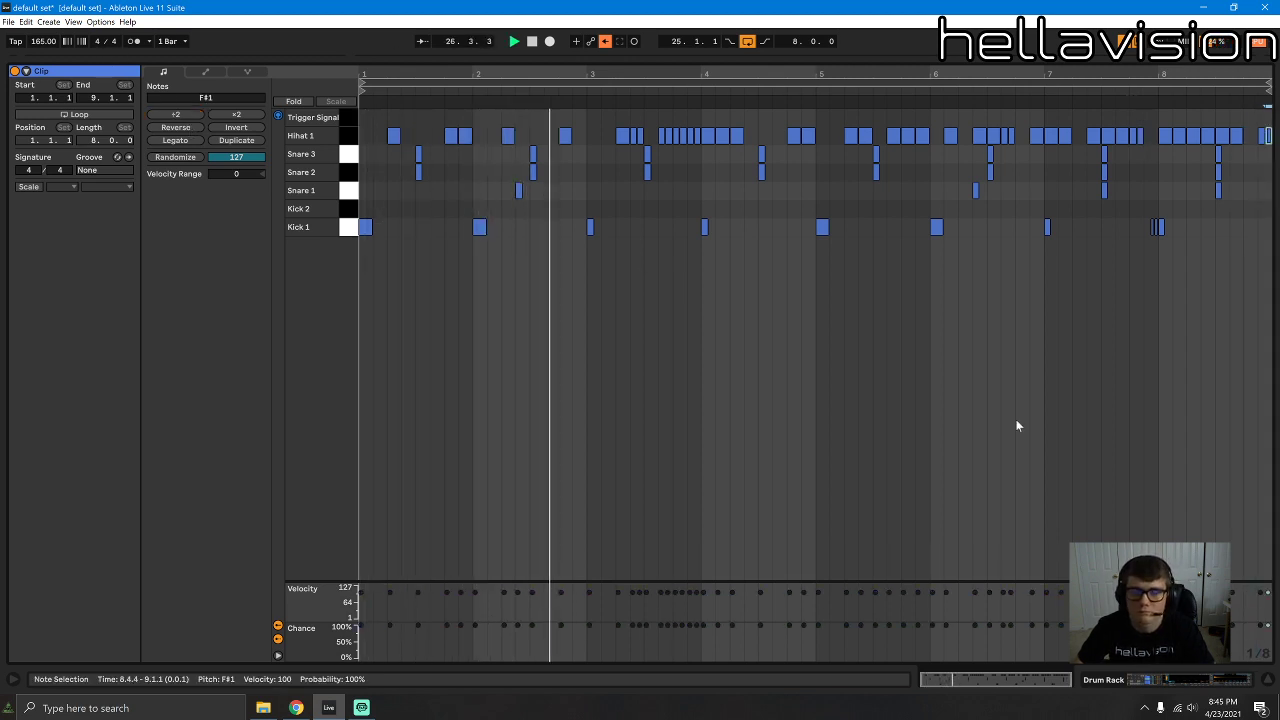
Step: Solo the Outland Bells track in the arrangement and move its clip from bar 33 to the start of the Verse at bar 25
click(1189, 682)
scroll(722, 345, down, 1)
key(space)
scroll(722, 344, down, 5)
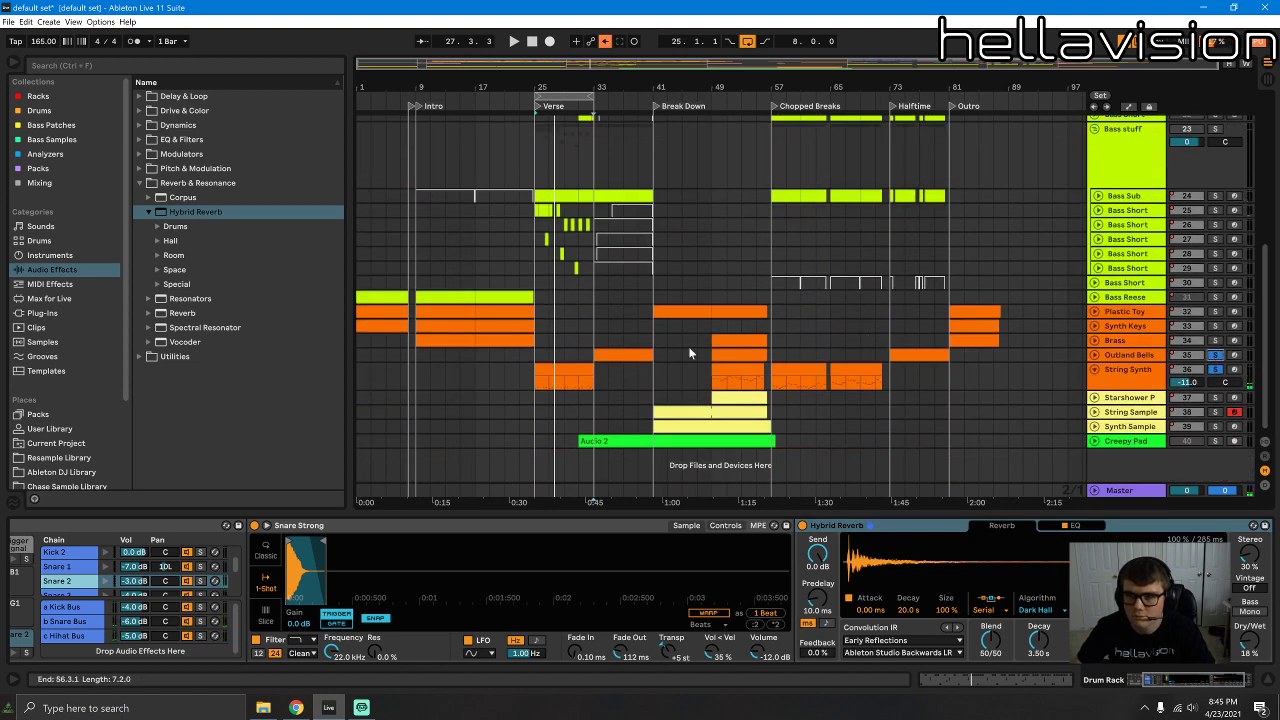
click(613, 353)
key(space)
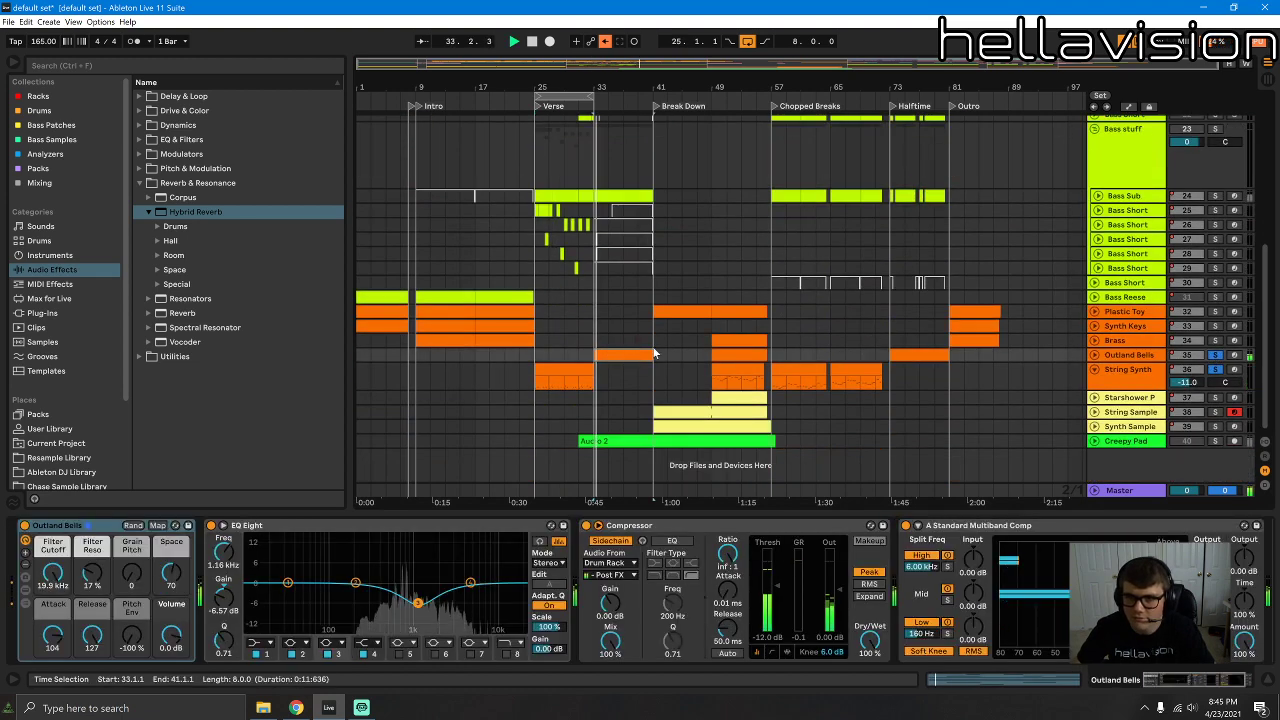
drag(609, 355, 545, 356)
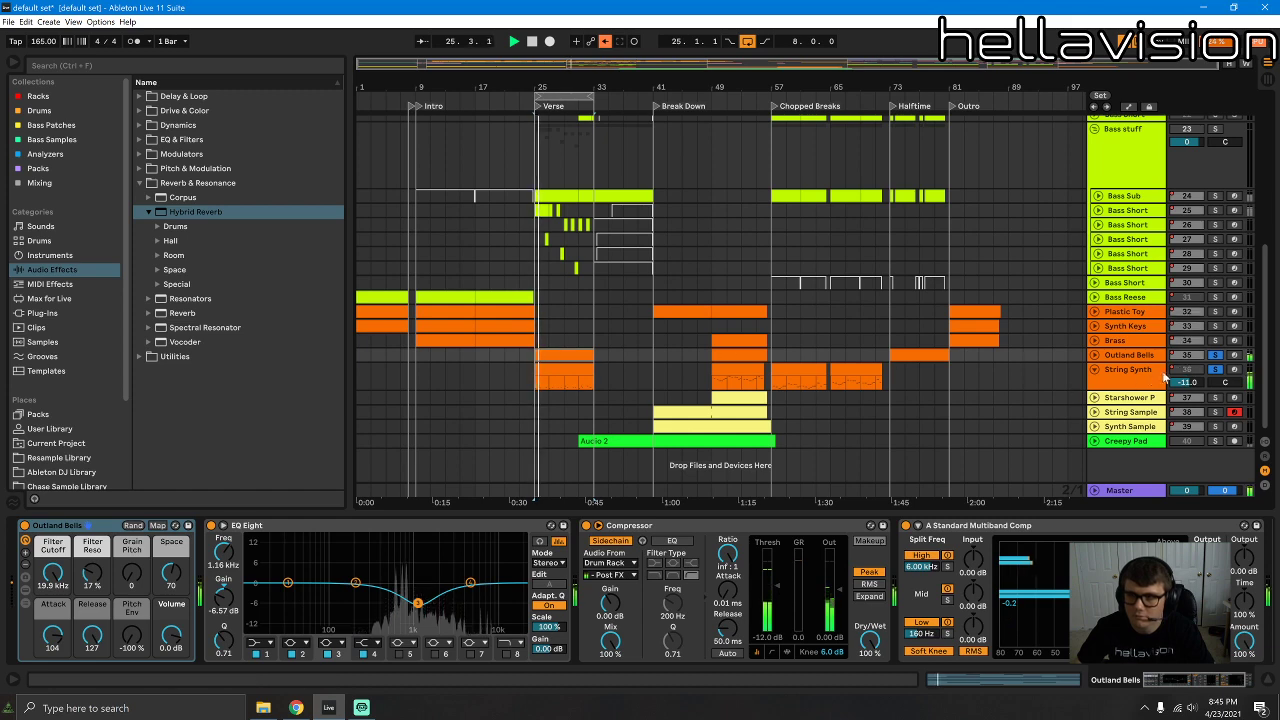
Step: Examine the notes of the Verse's Outland Bells clip during playback, including its Note Expression view, and return to the track's devices
double_click(589, 385)
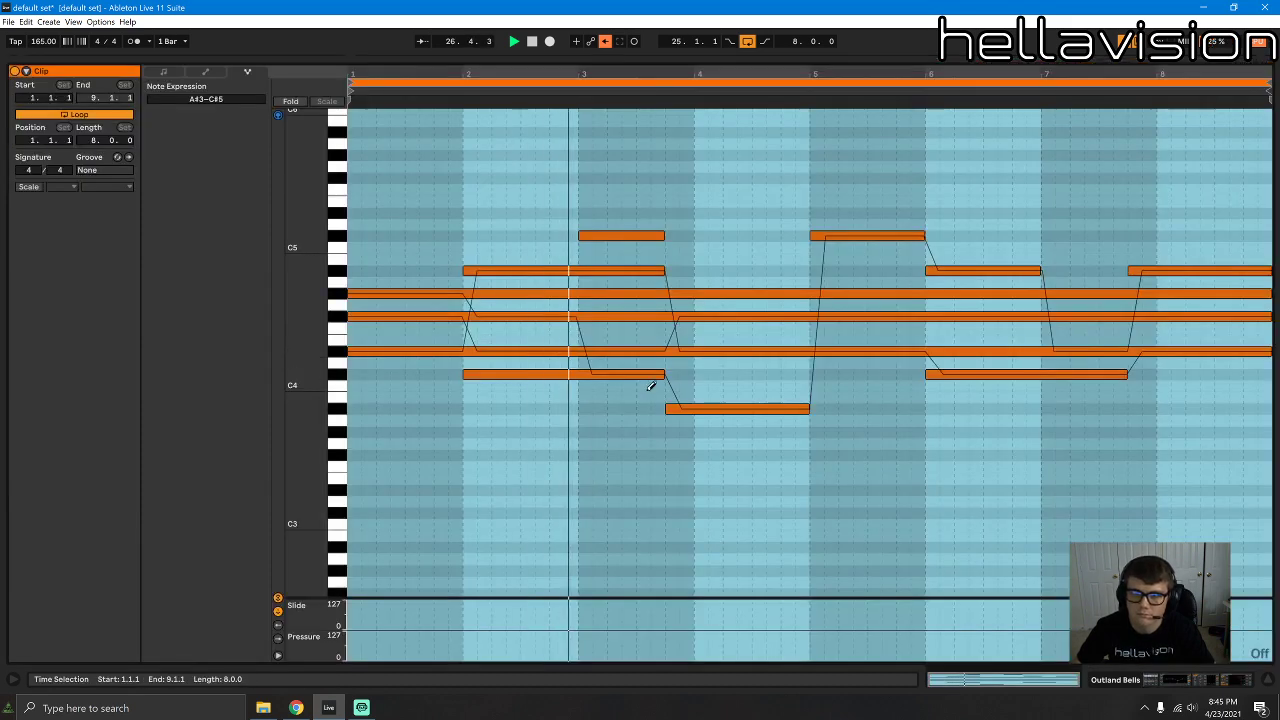
click(477, 274)
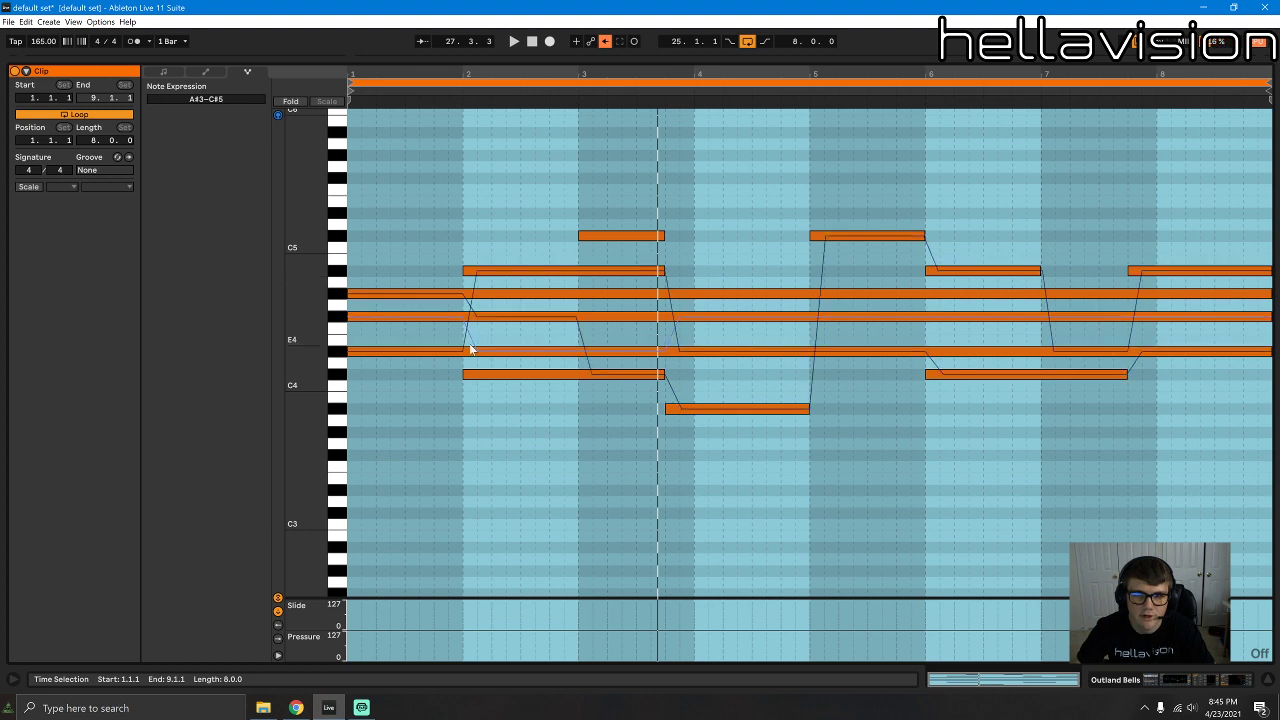
click(188, 99)
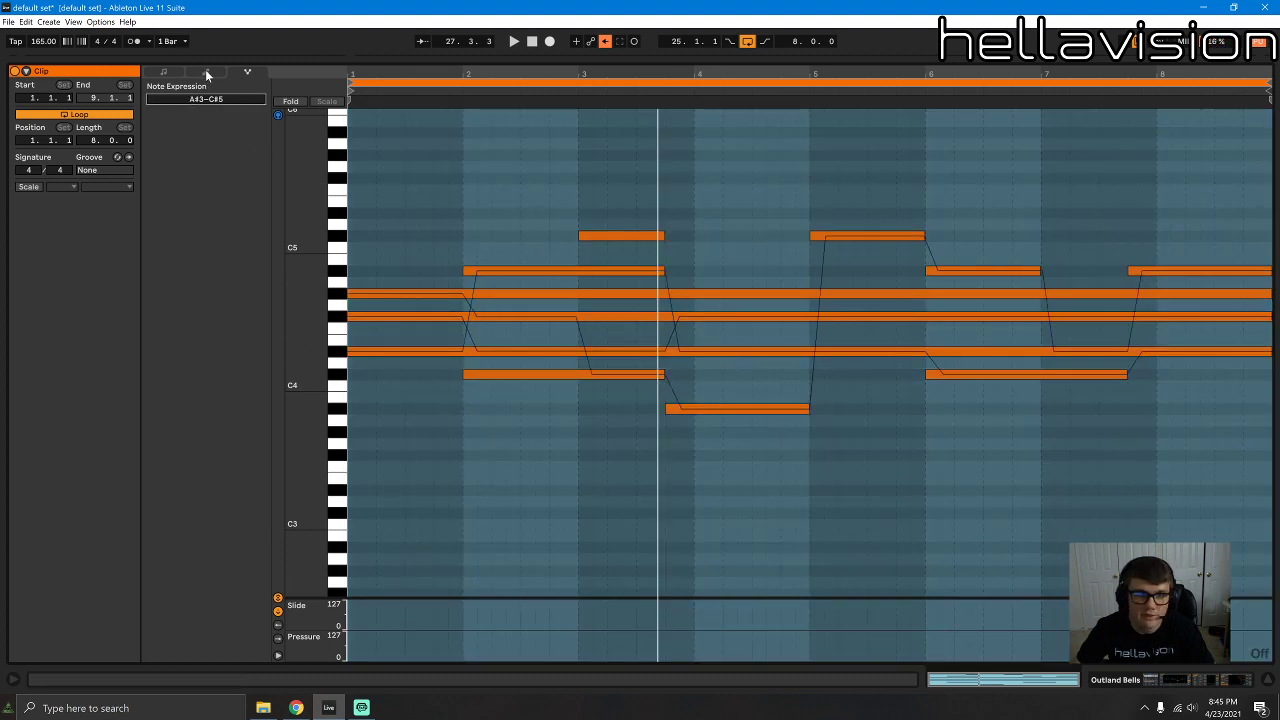
click(207, 73)
click(163, 73)
key(space)
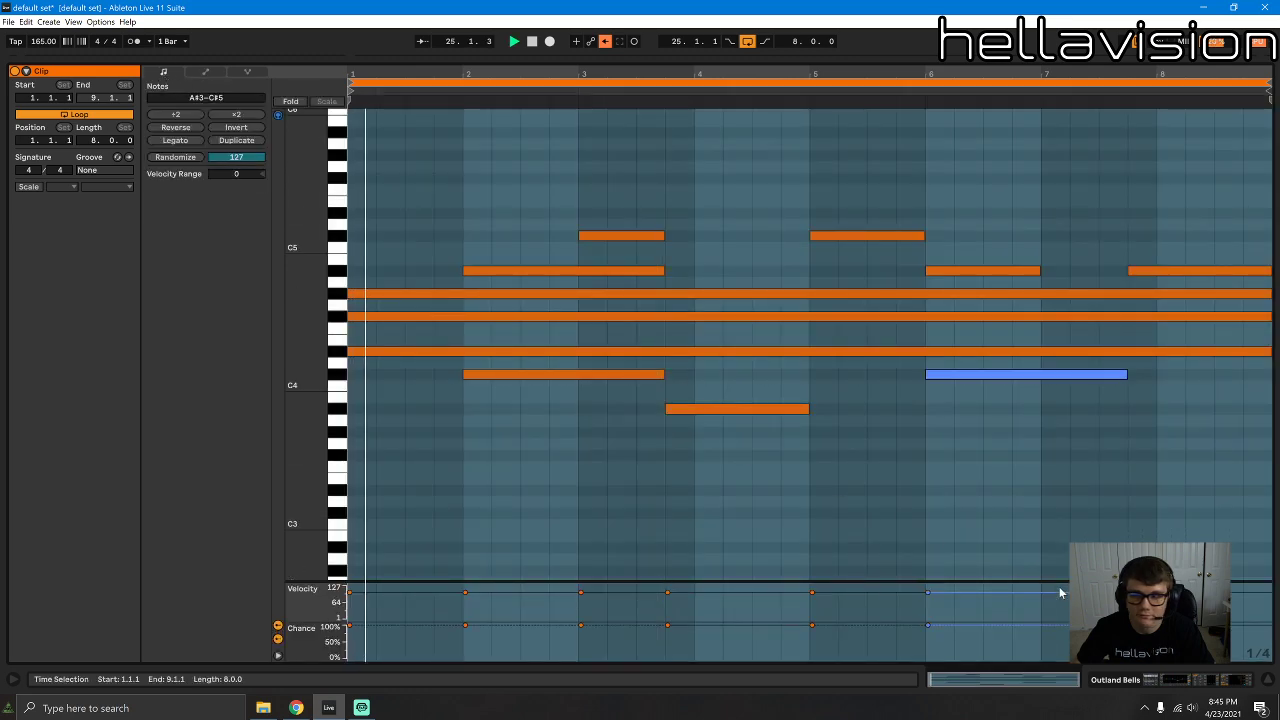
click(1210, 684)
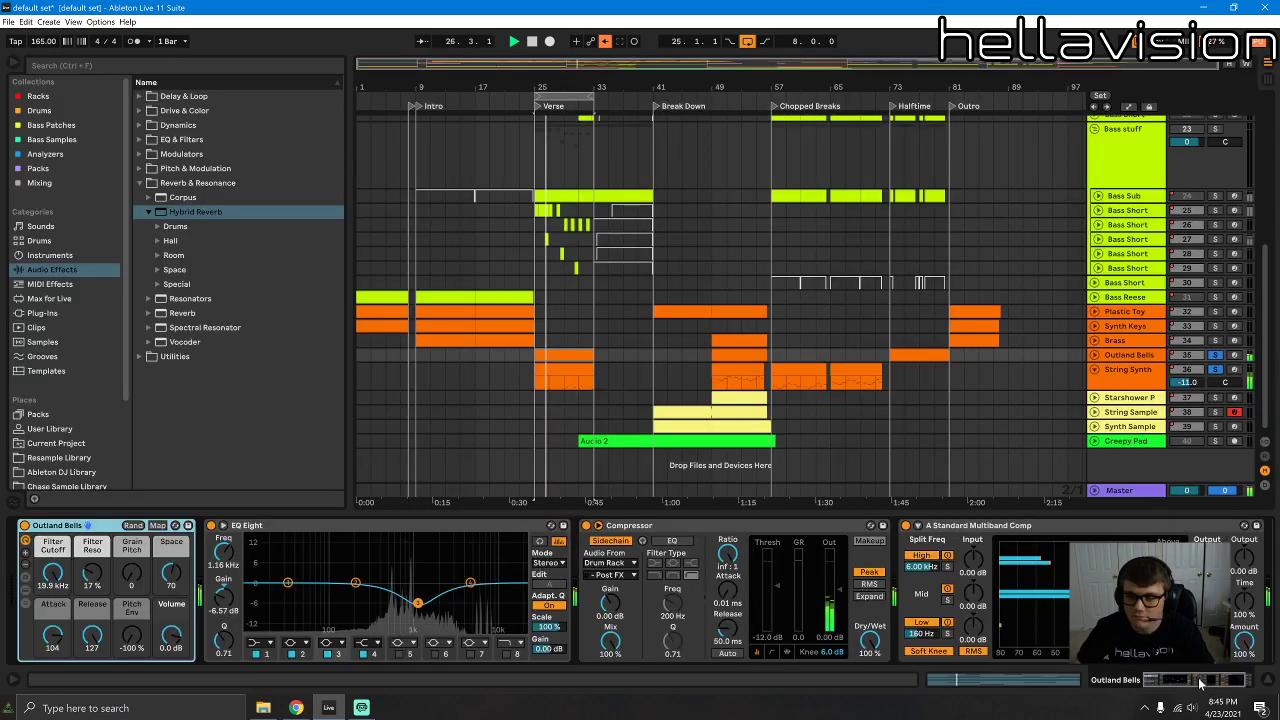
Step: Unfold the Outland Bells track in the arrangement and set its volume to -2.6 dB
click(1094, 355)
click(1094, 355)
click(1094, 355)
drag(1189, 370, 1189, 356)
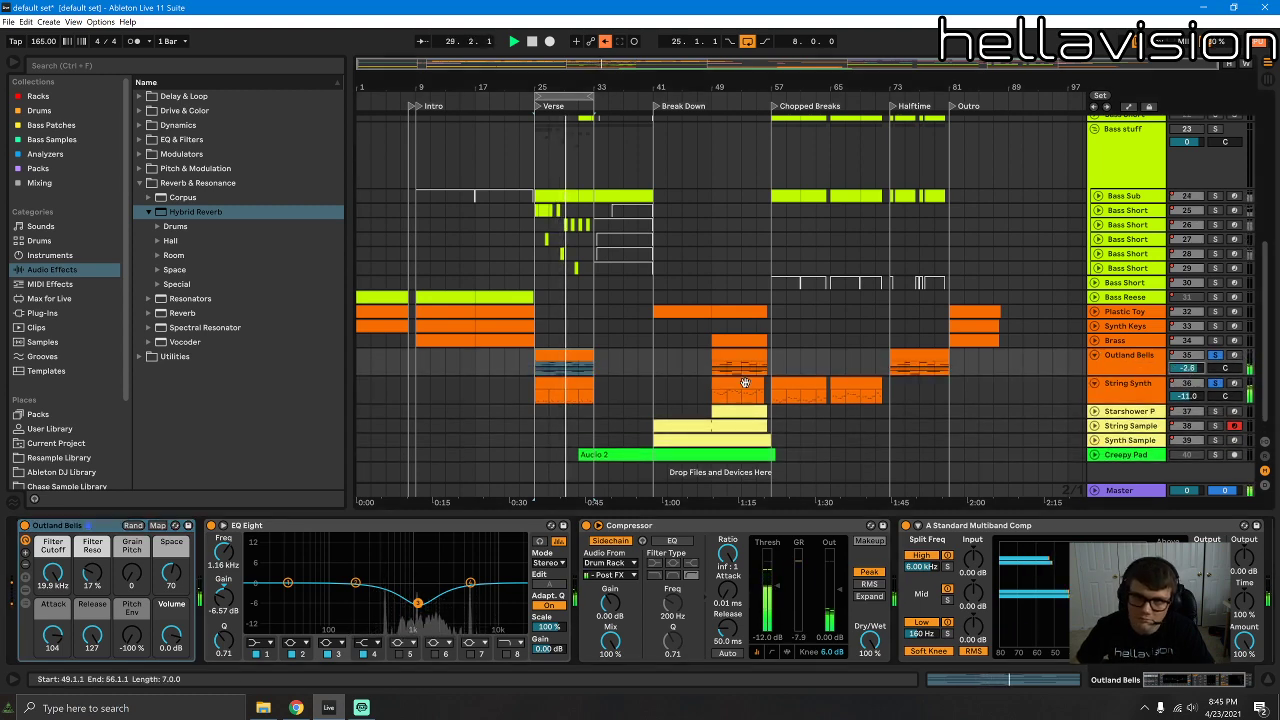
scroll(568, 326, down, 1)
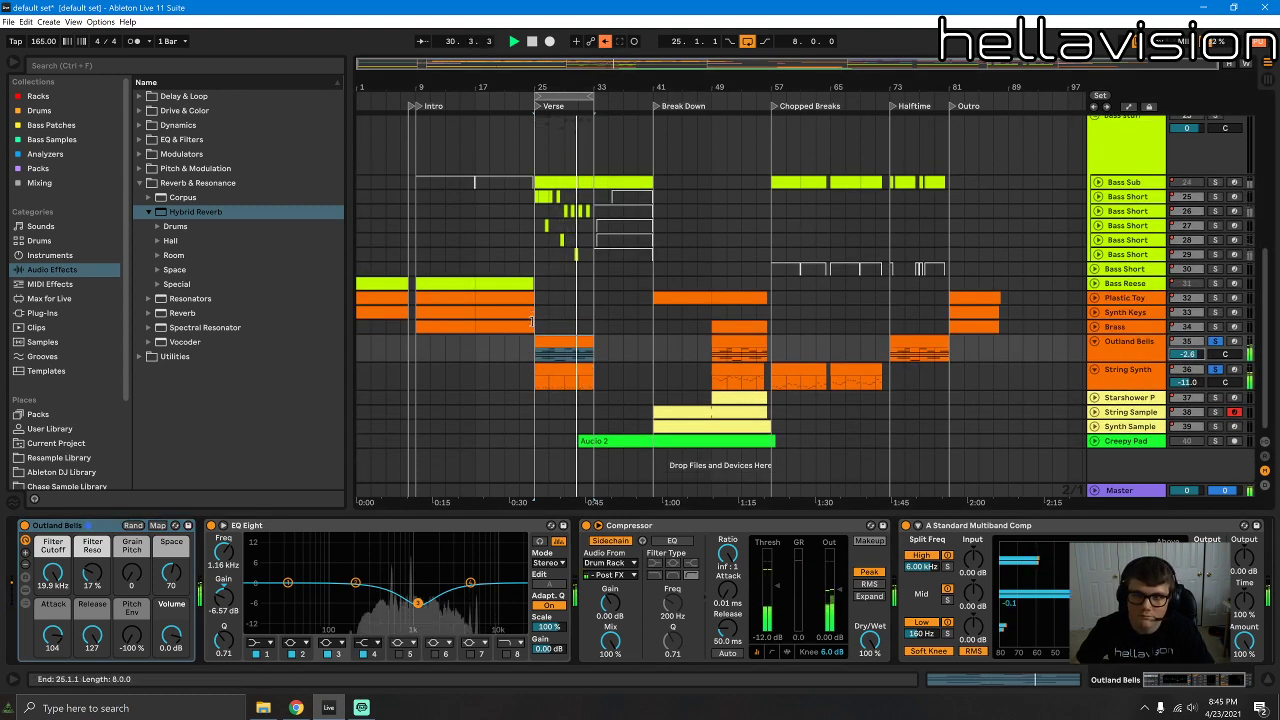
Step: Loop the arrangement over the Outland Bells clip in the Verse, bars 25 to 33
click(536, 327)
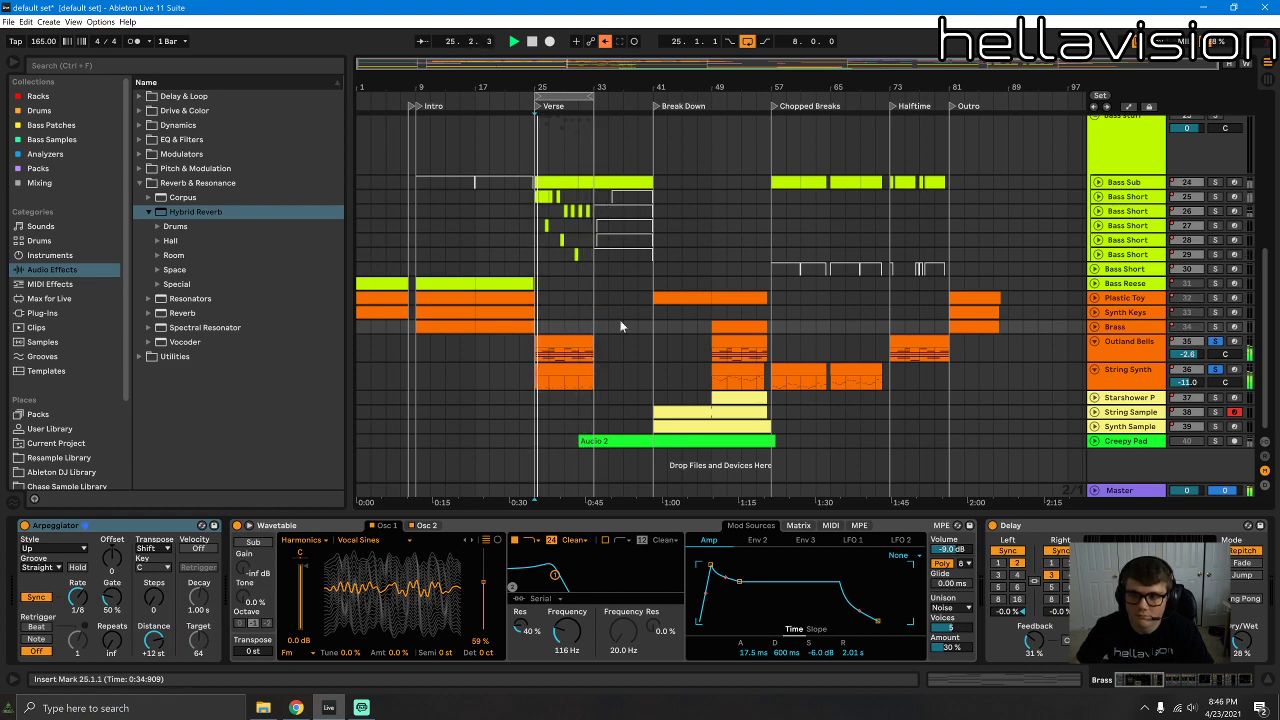
click(1135, 347)
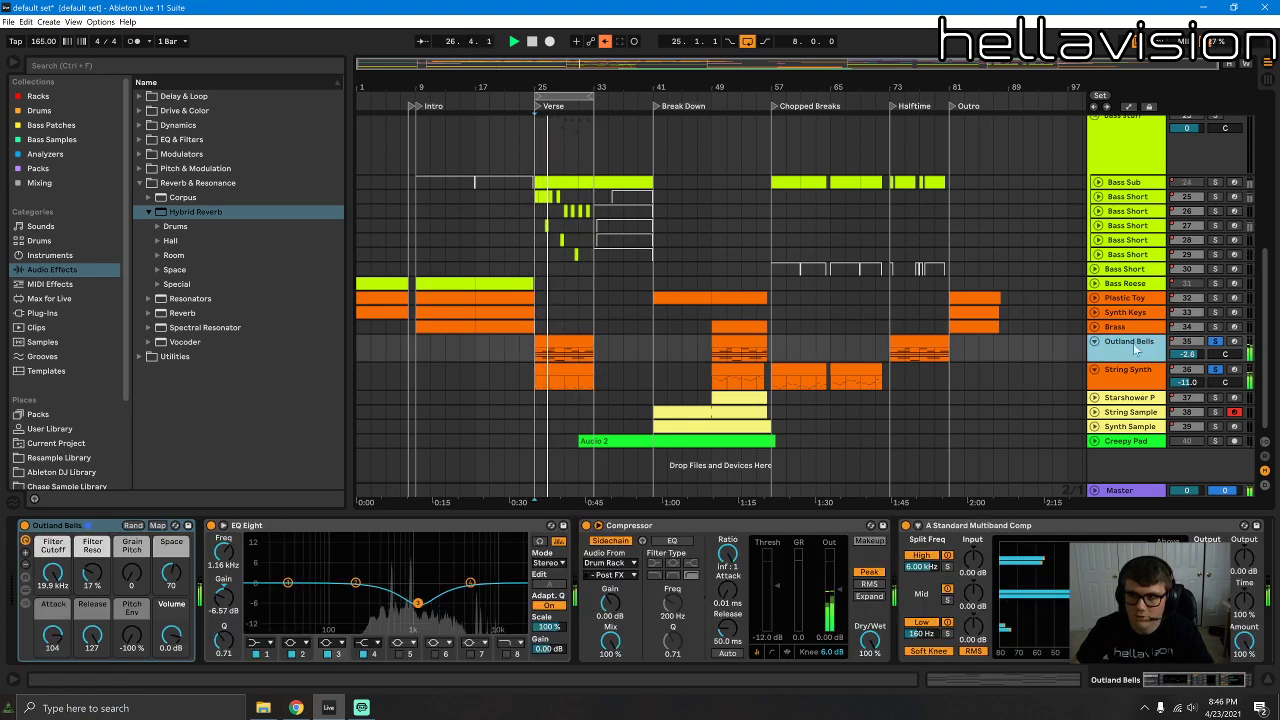
click(576, 342)
key(ctrl+l)
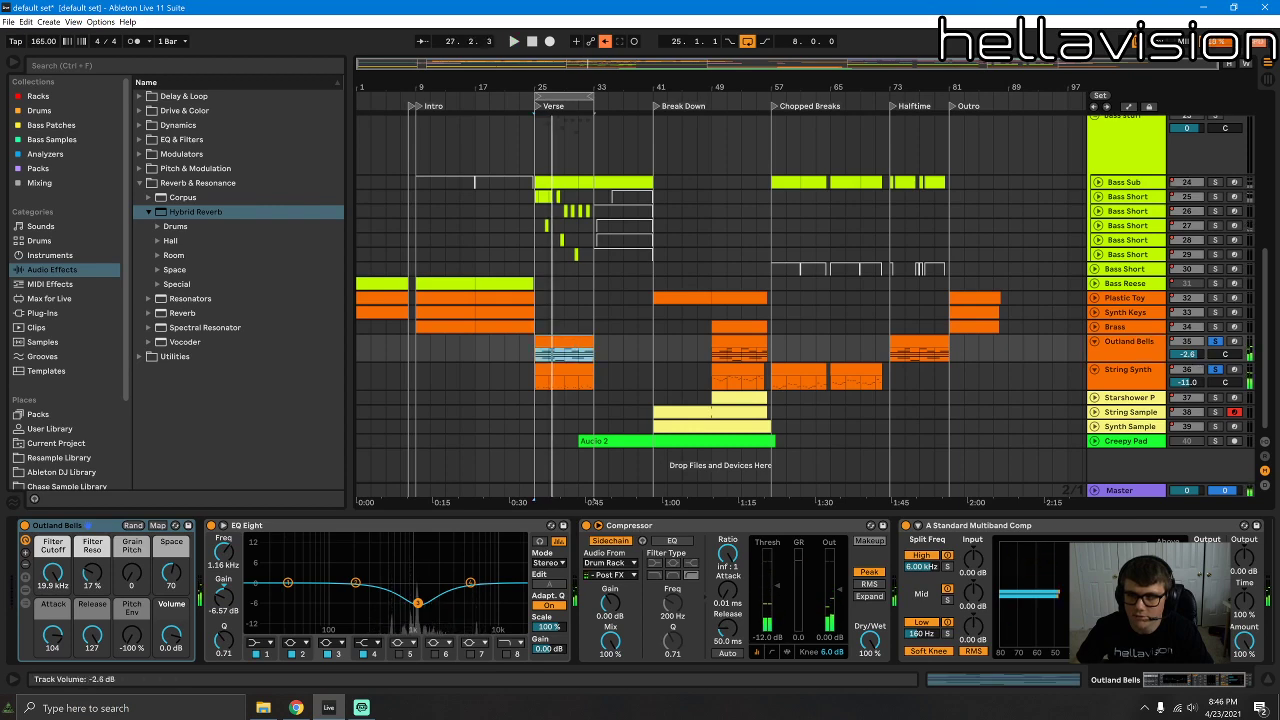
Step: Stop the Verse playback, select the Drum Rack clip at bar 25 and show its track's devices
scroll(566, 257, up, 10)
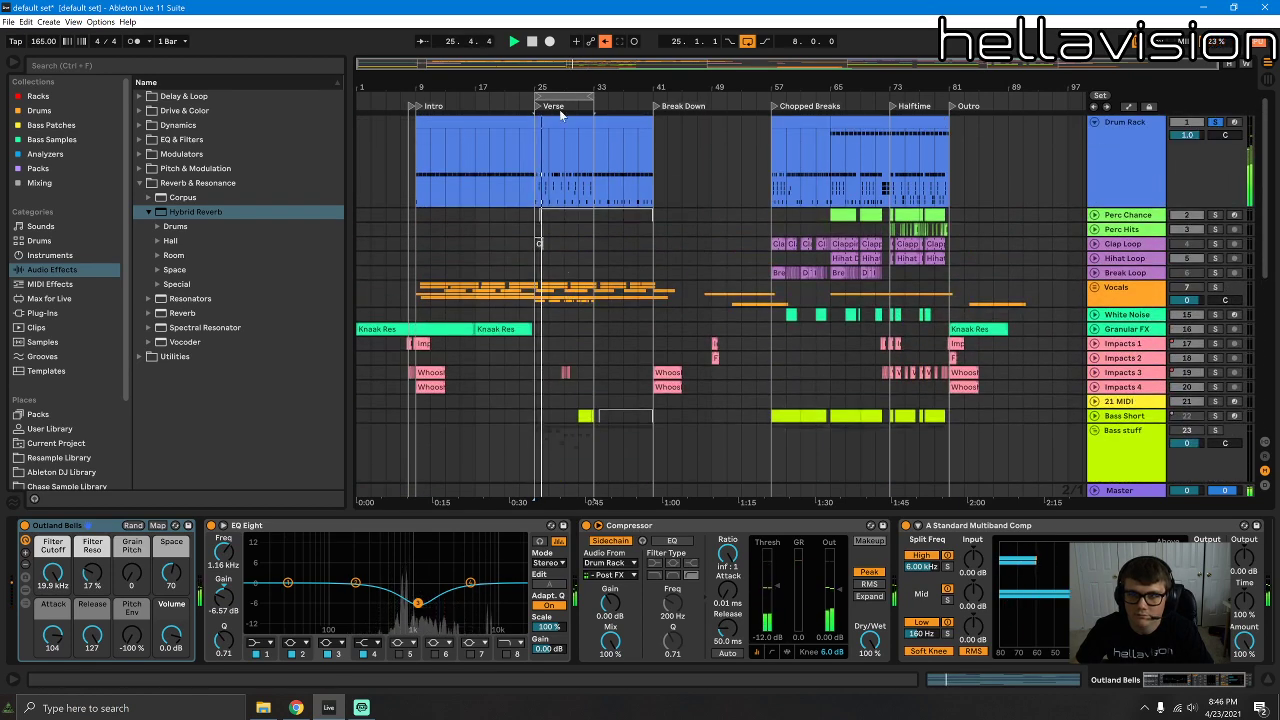
scroll(566, 257, up, 3)
scroll(725, 250, up, 3)
scroll(725, 250, down, 12)
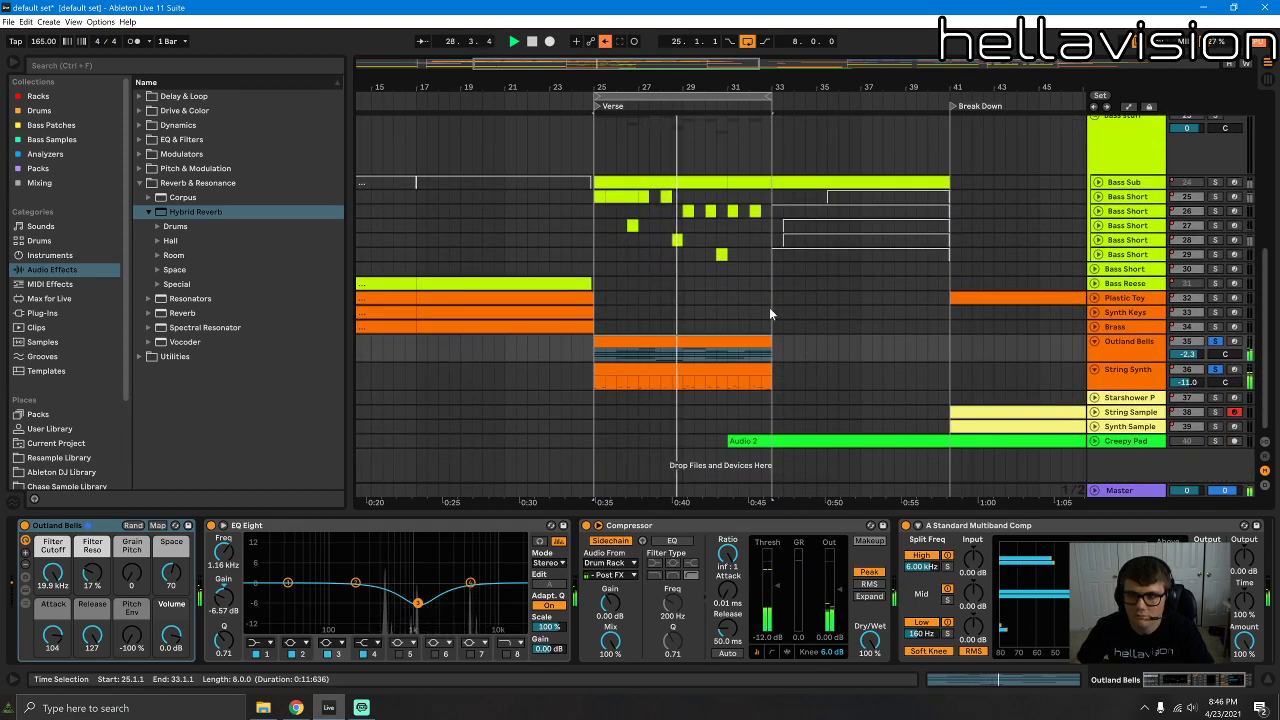
scroll(758, 325, up, 3)
scroll(755, 326, up, 2)
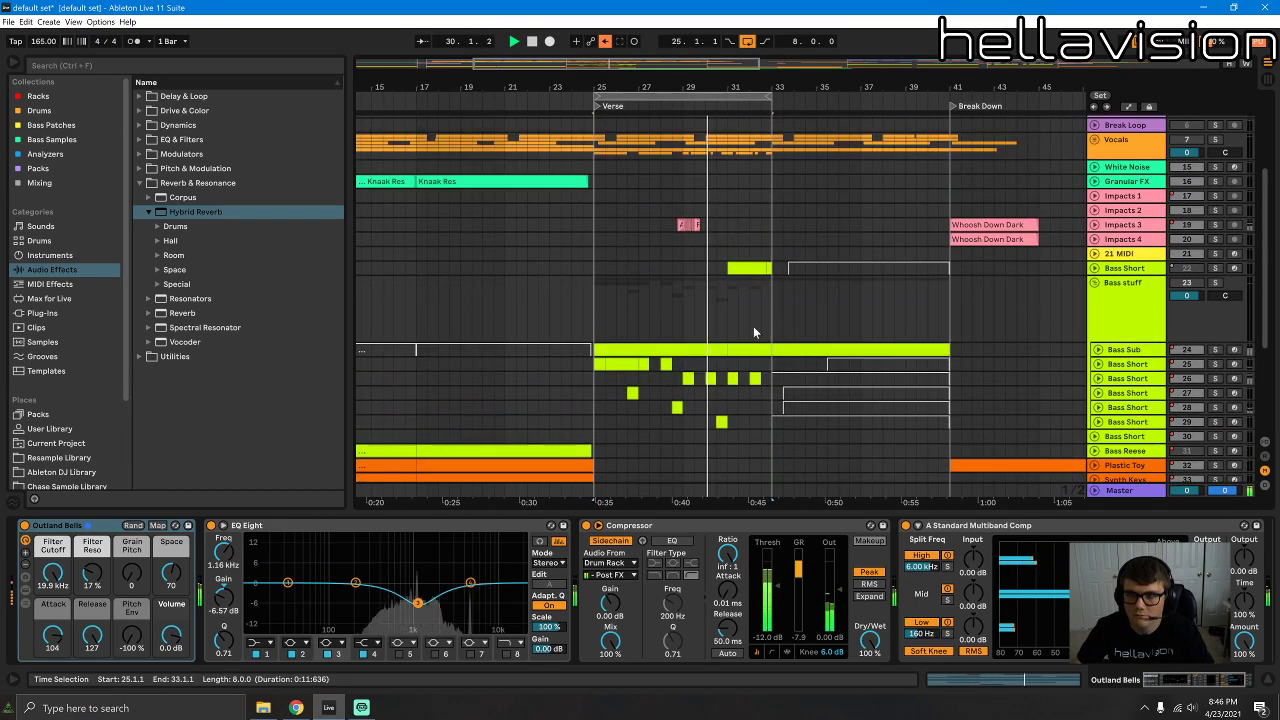
scroll(752, 326, down, 3)
scroll(740, 326, up, 5)
scroll(720, 325, up, 2)
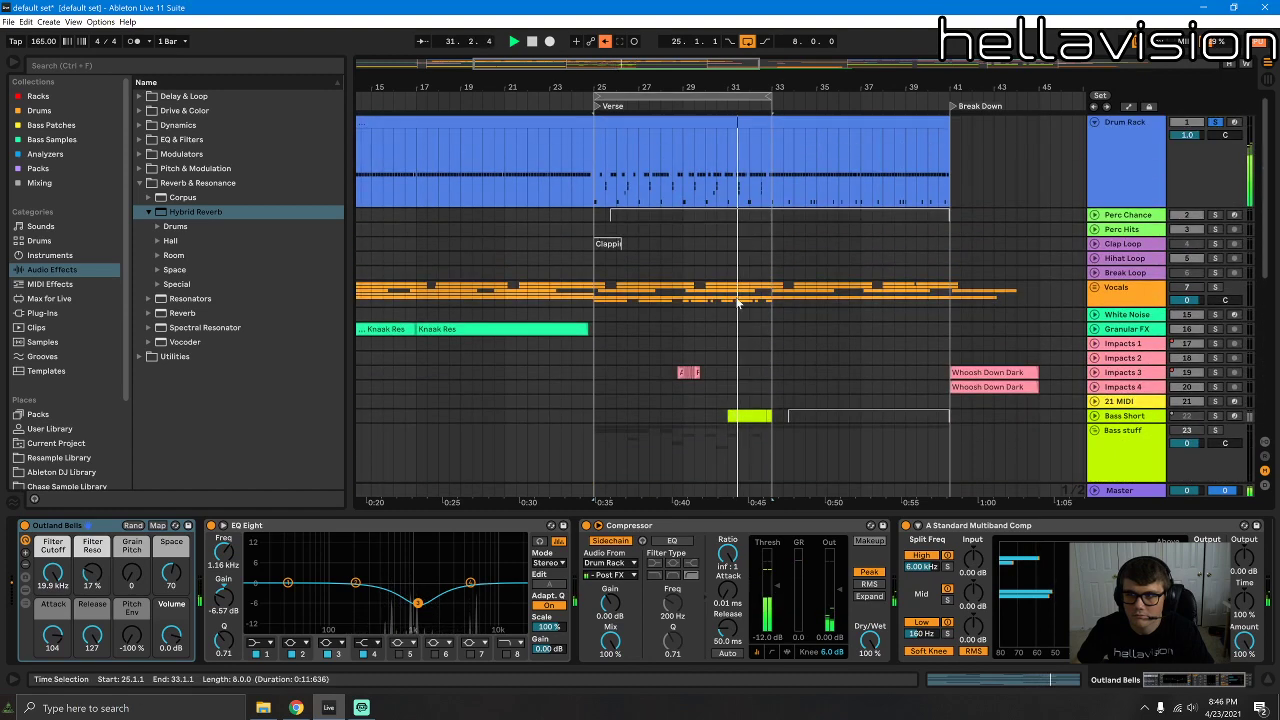
key(space)
double_click(728, 145)
click(1219, 686)
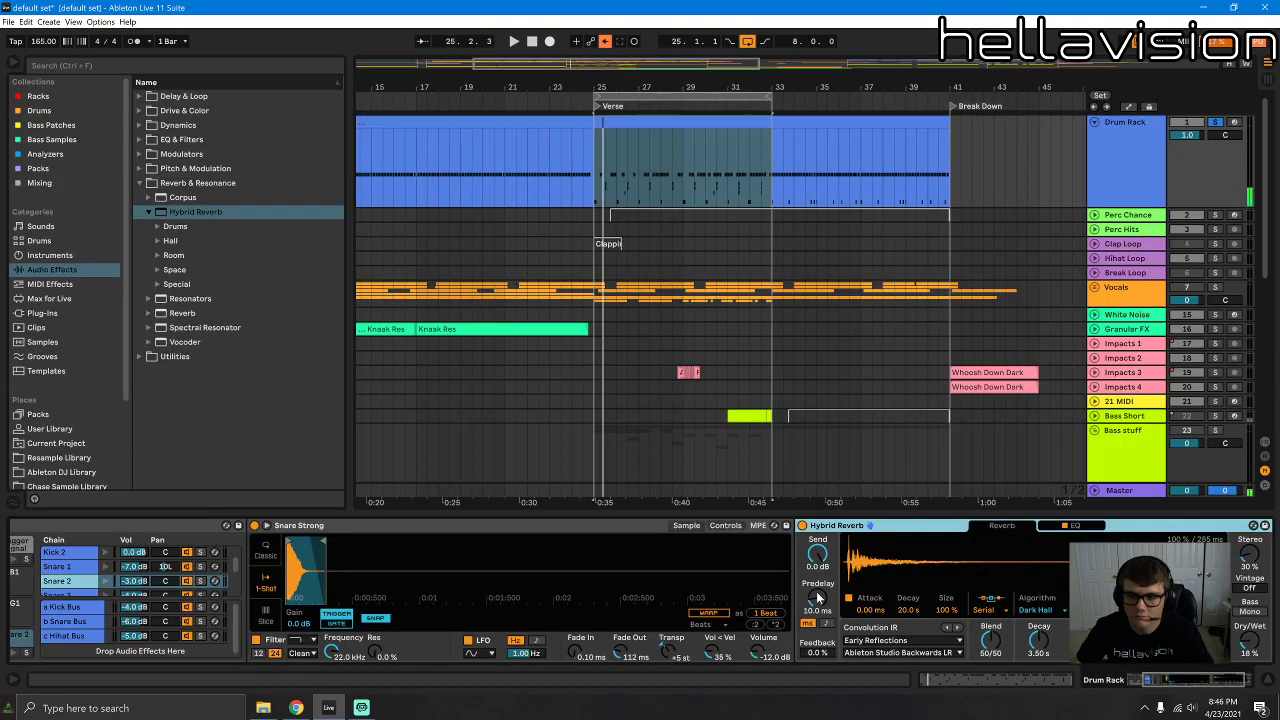
Step: Search the browser for "snare" across all results and audition a few of the listed samples
click(40, 357)
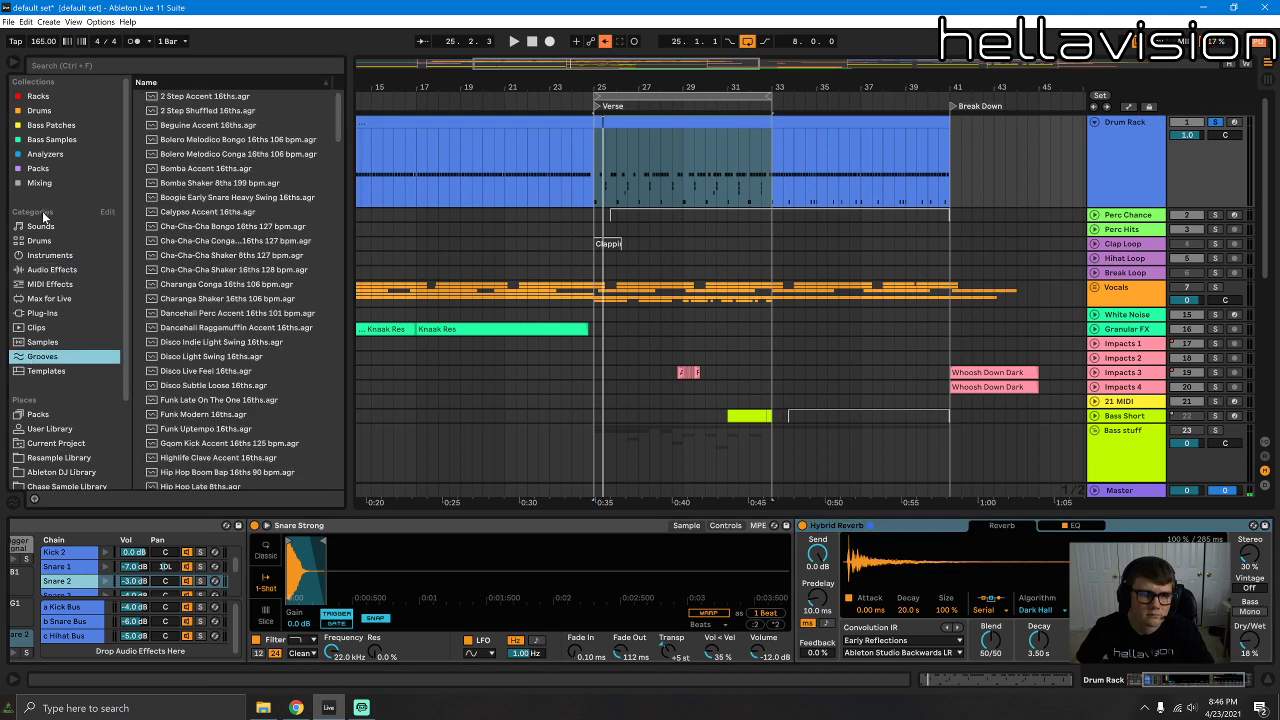
text(snare)
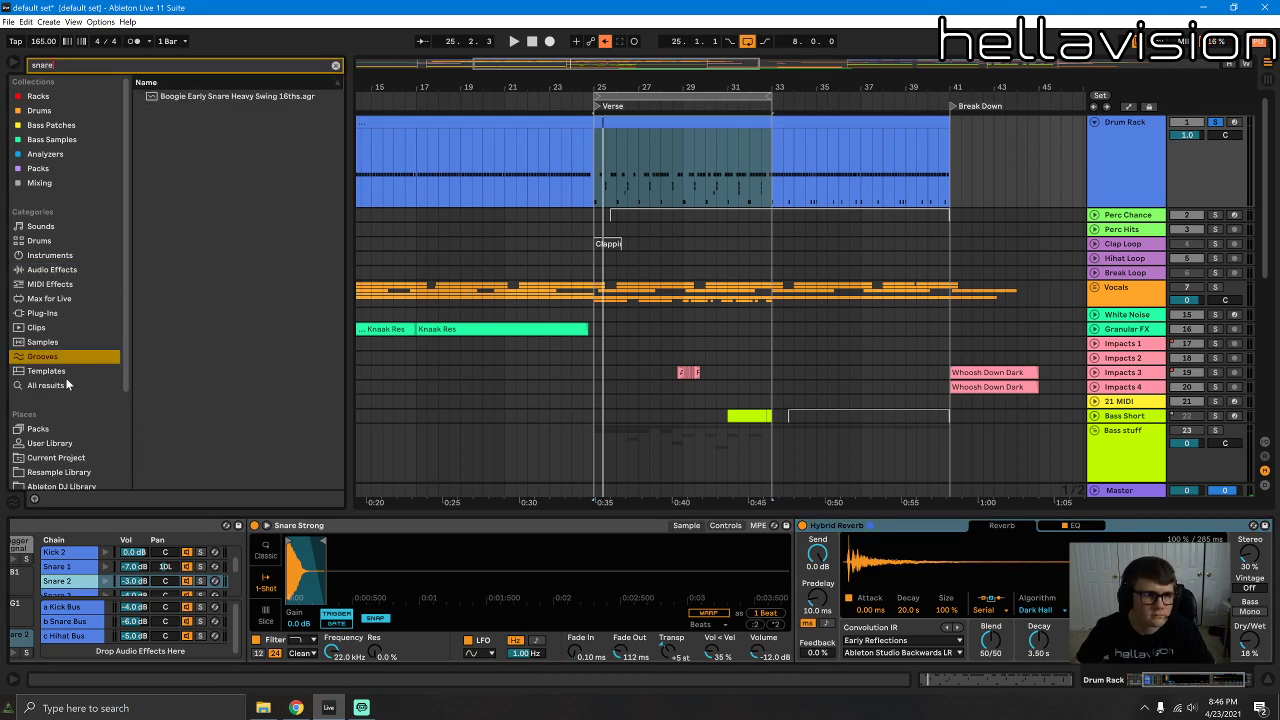
click(46, 385)
click(260, 314)
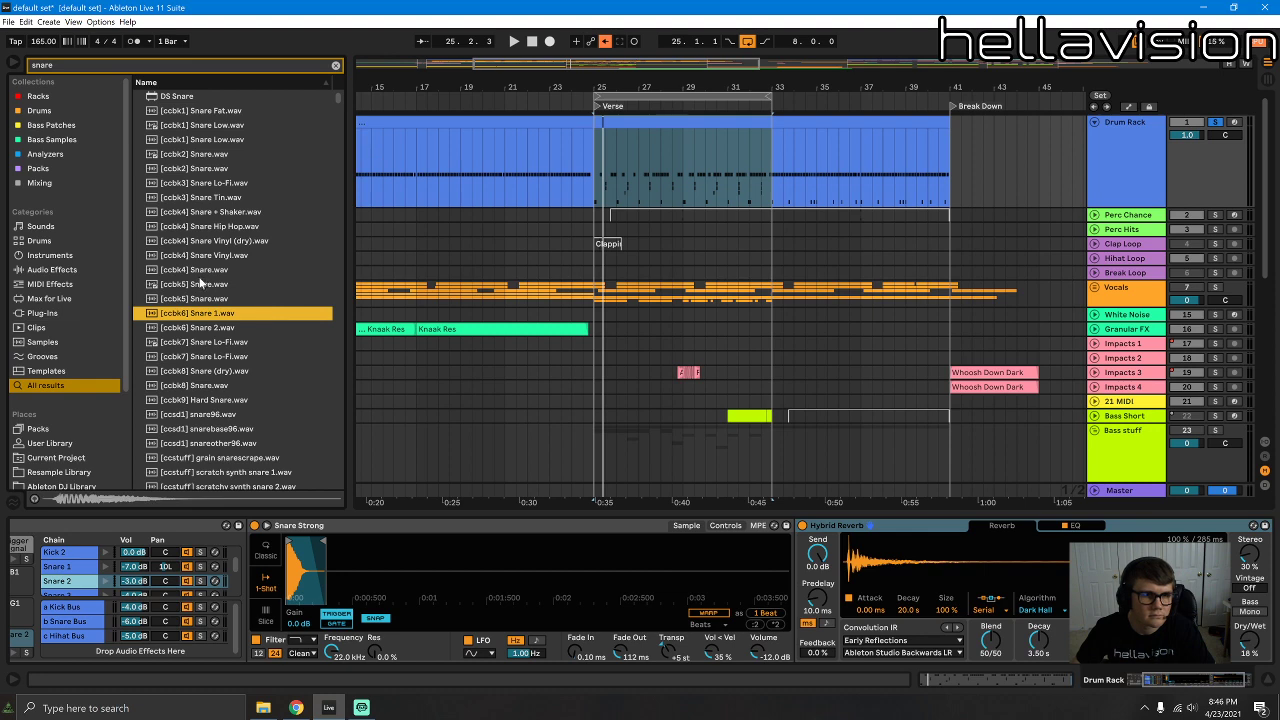
click(200, 284)
click(177, 97)
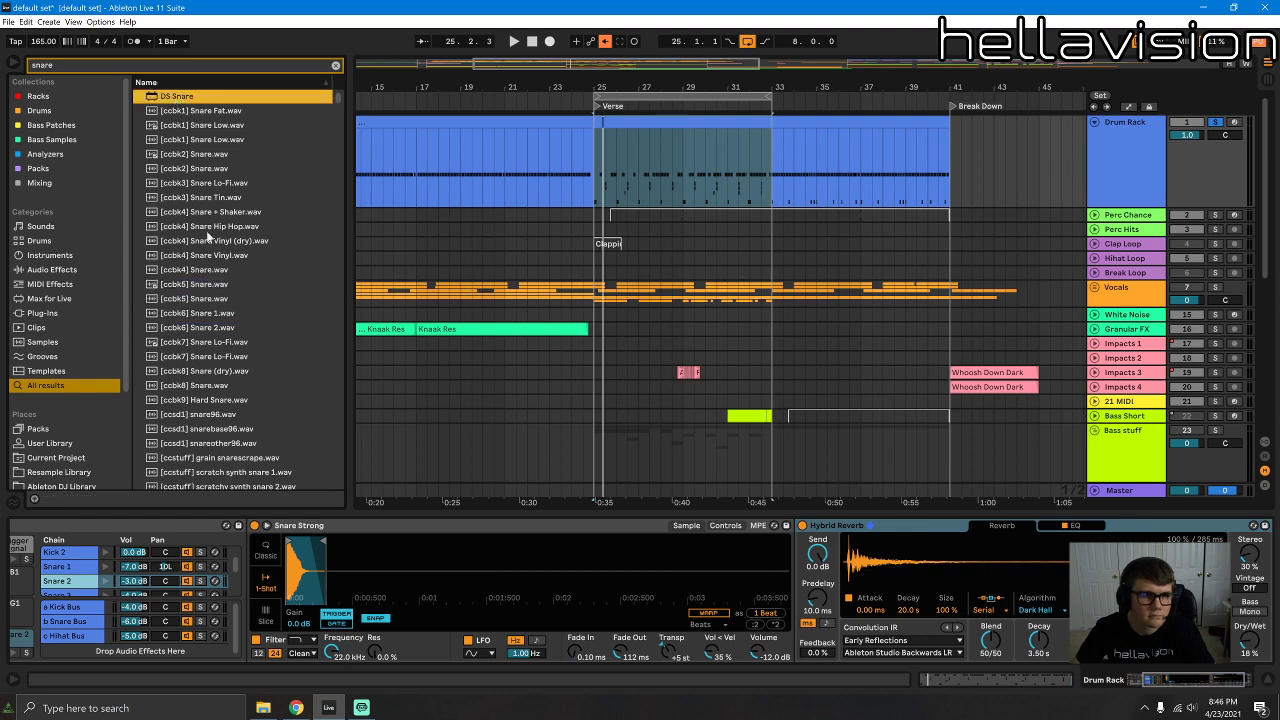
click(249, 414)
drag(338, 98, 338, 155)
Step: Audition the JAY_DEE_vol_01 kit_08 snare and kit_10 snare_disk samples to find an additional snare
click(270, 286)
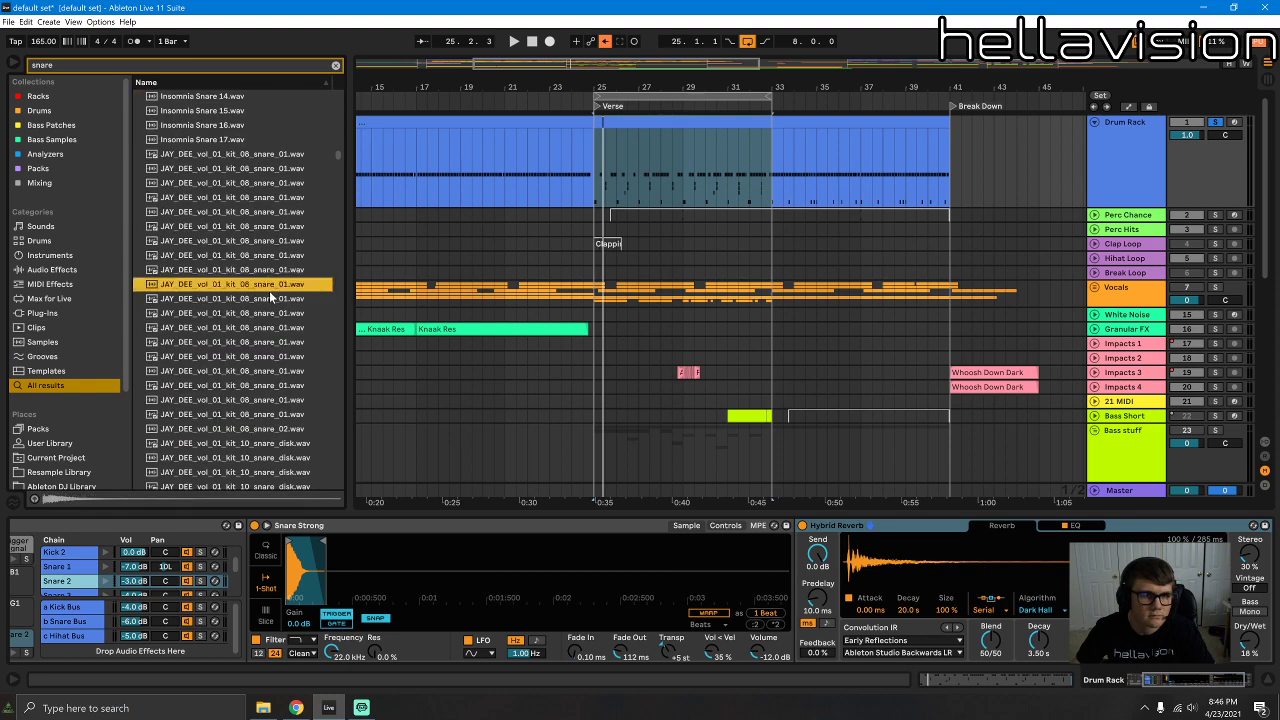
click(212, 314)
click(208, 285)
click(227, 184)
click(229, 154)
click(261, 226)
click(246, 373)
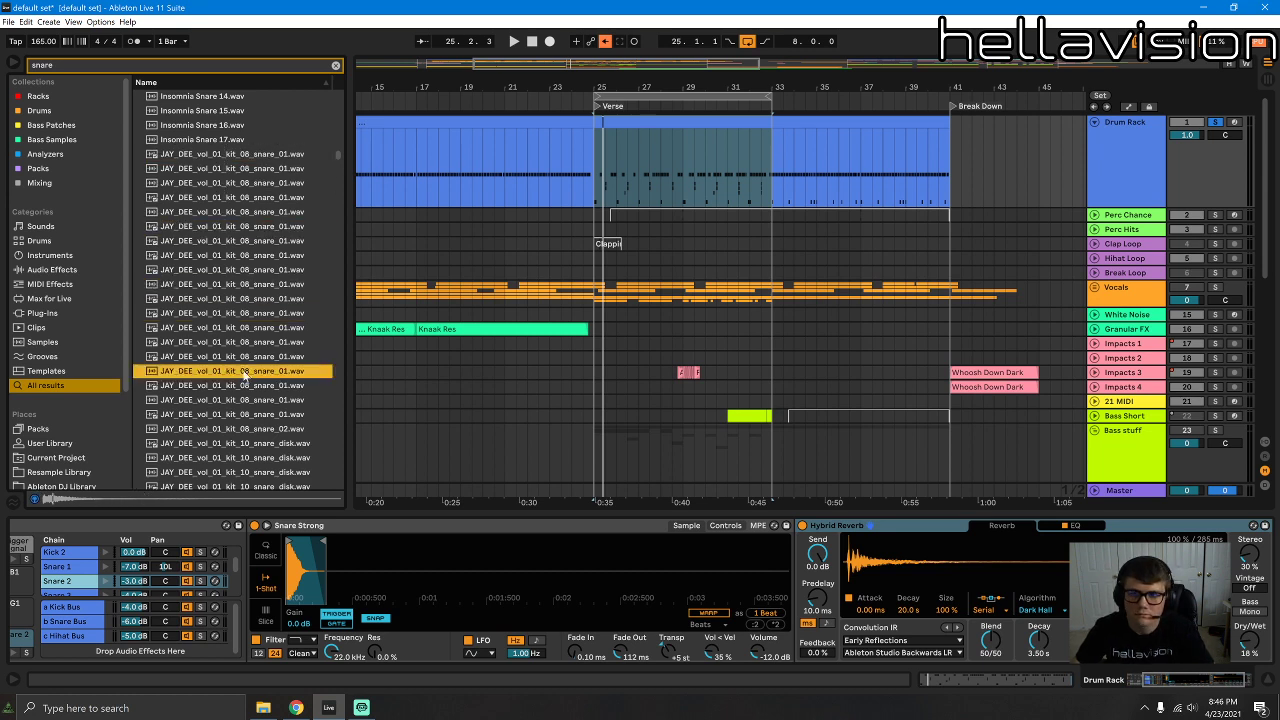
click(246, 433)
scroll(252, 470, down, 2)
click(262, 424)
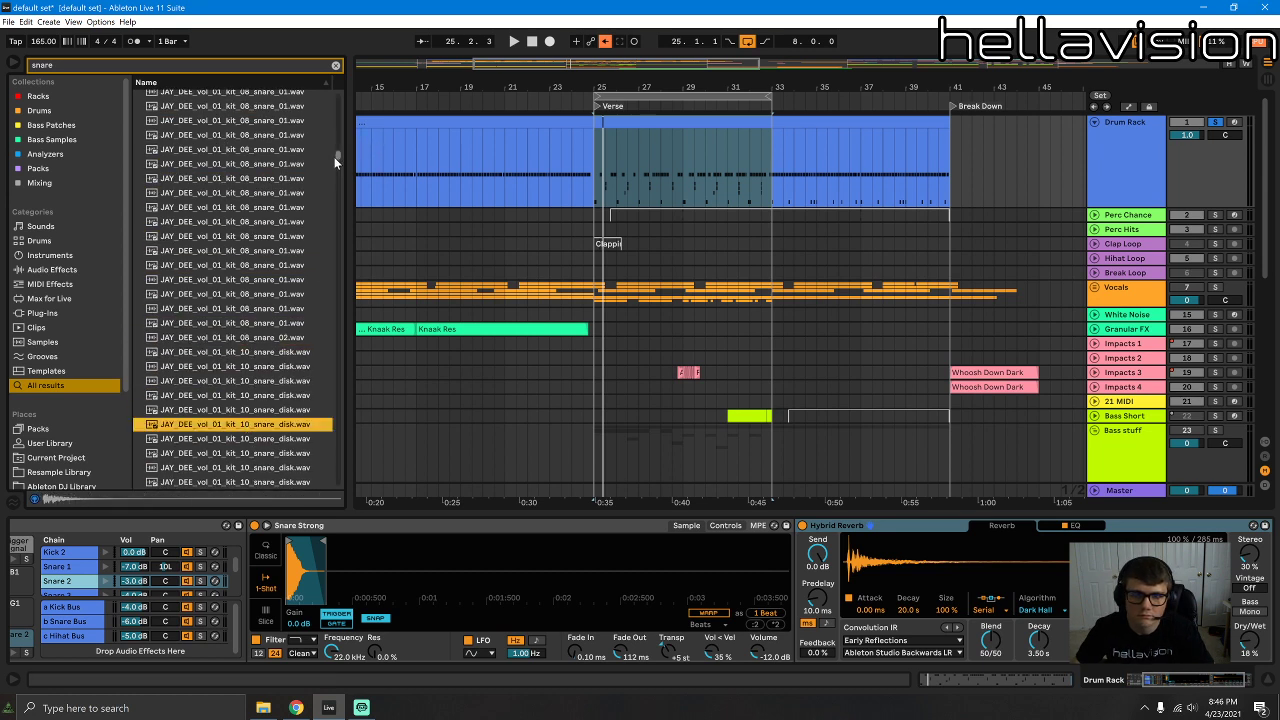
click(248, 438)
click(252, 426)
click(252, 440)
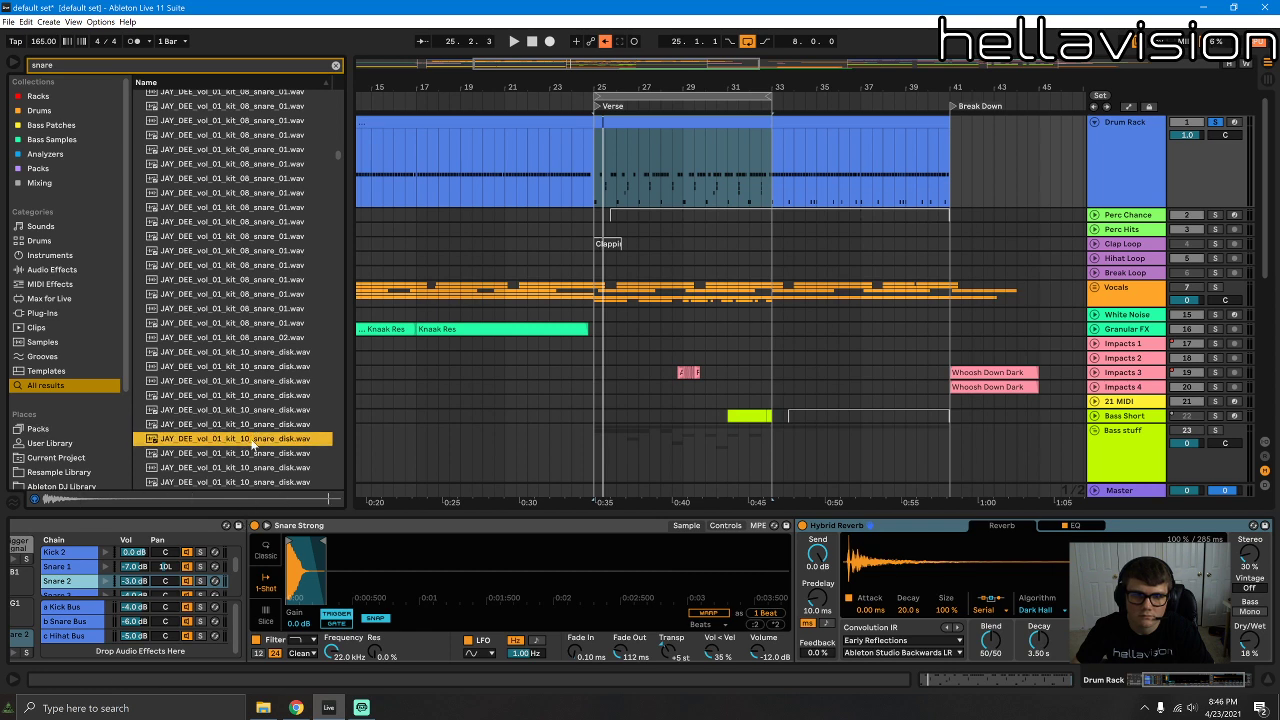
Step: Load JAY_DEE_vol_01_kit_10_snare_disk.wav onto the empty D2 pad of the Drum Rack
double_click(1134, 177)
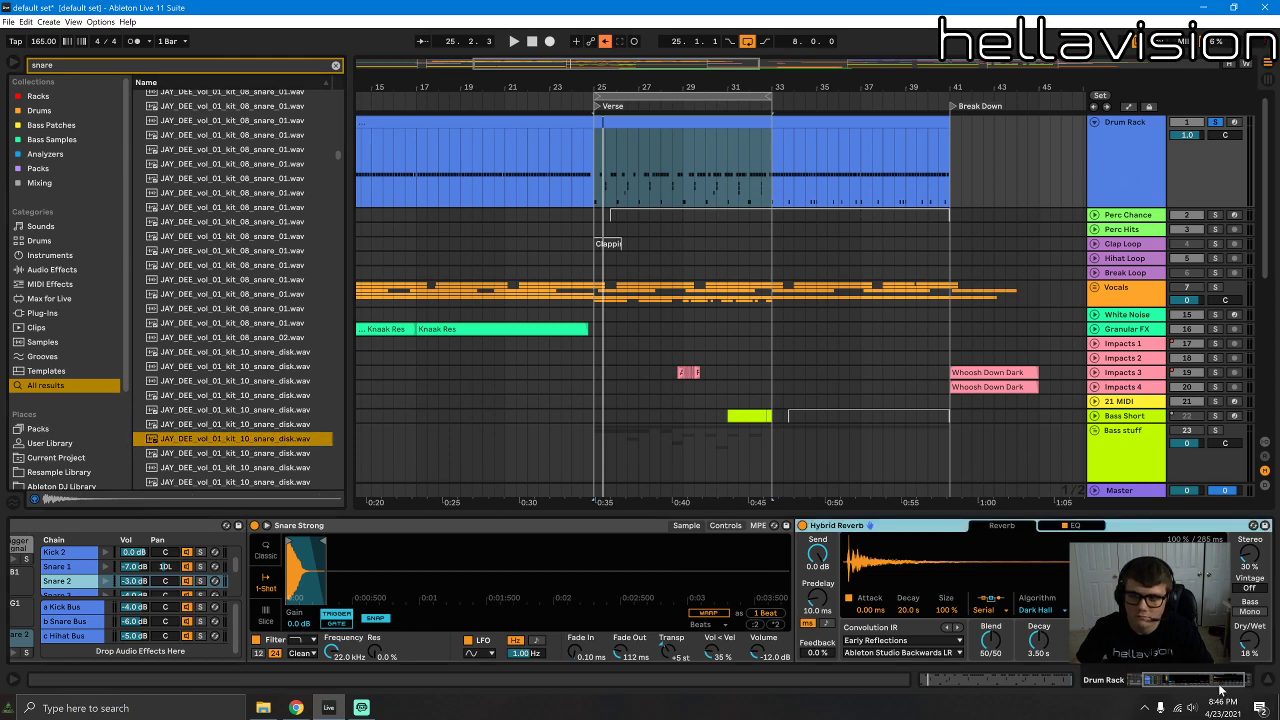
drag(1219, 685, 1179, 684)
drag(257, 441, 152, 549)
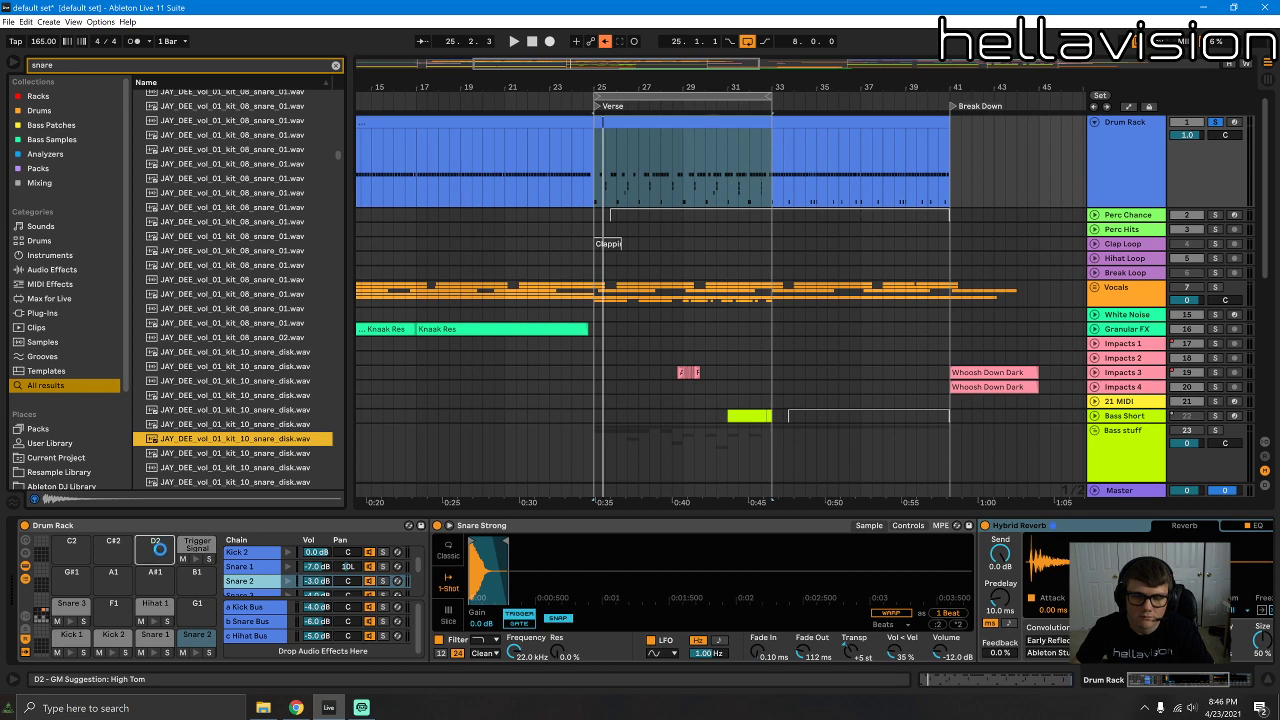
Step: Add JAY_DEE snare notes at 2.1.3 and 4.1.3 in the Verse drum clip, removing the hi-hat at 4.1.3
double_click(663, 123)
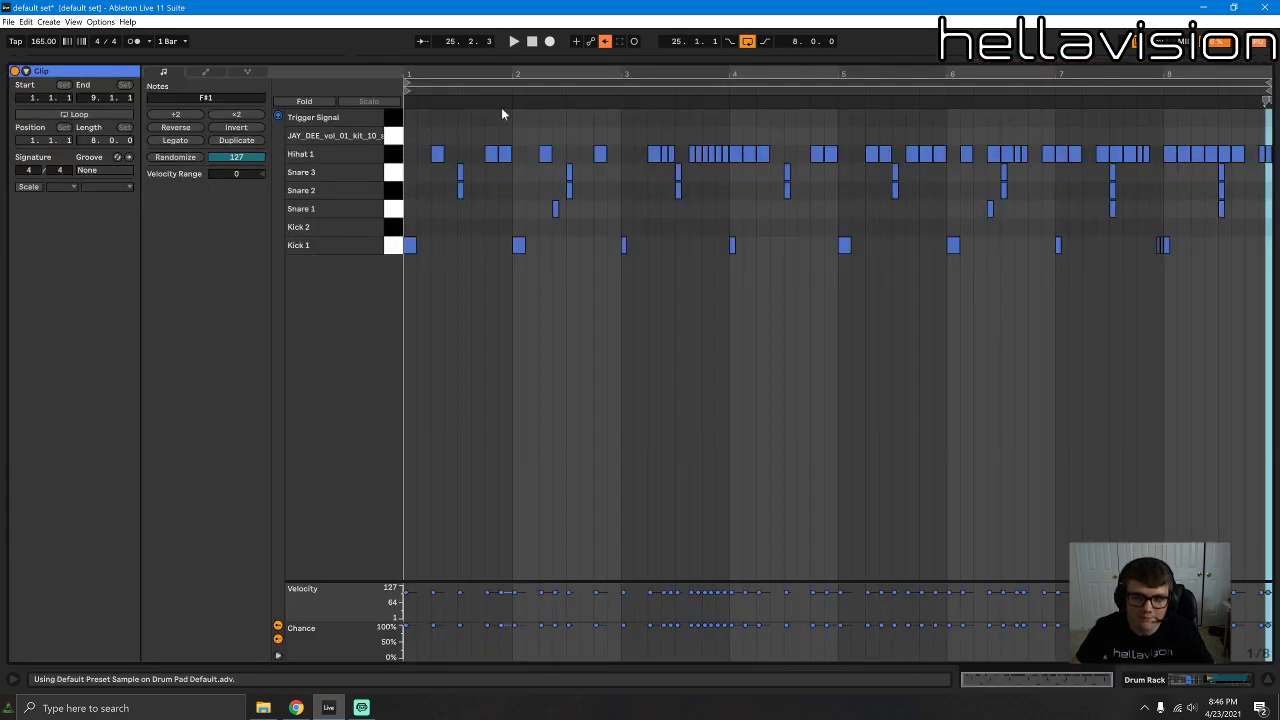
key(space)
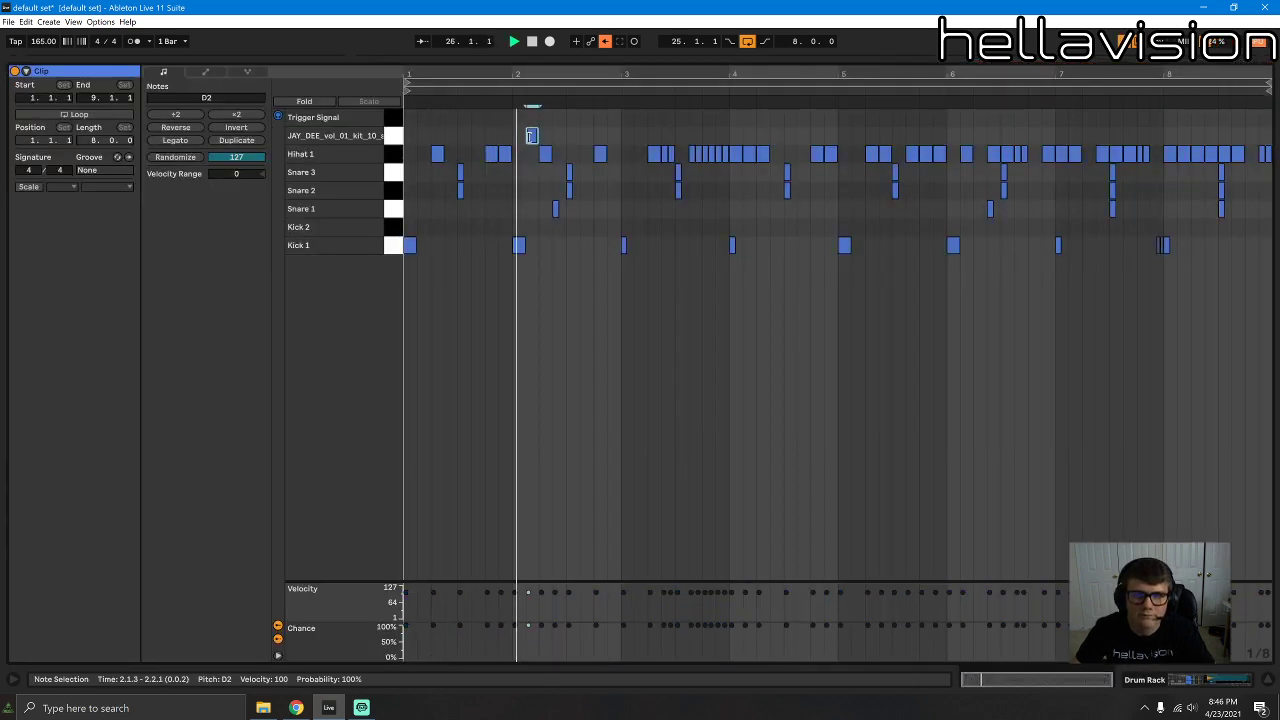
double_click(532, 135)
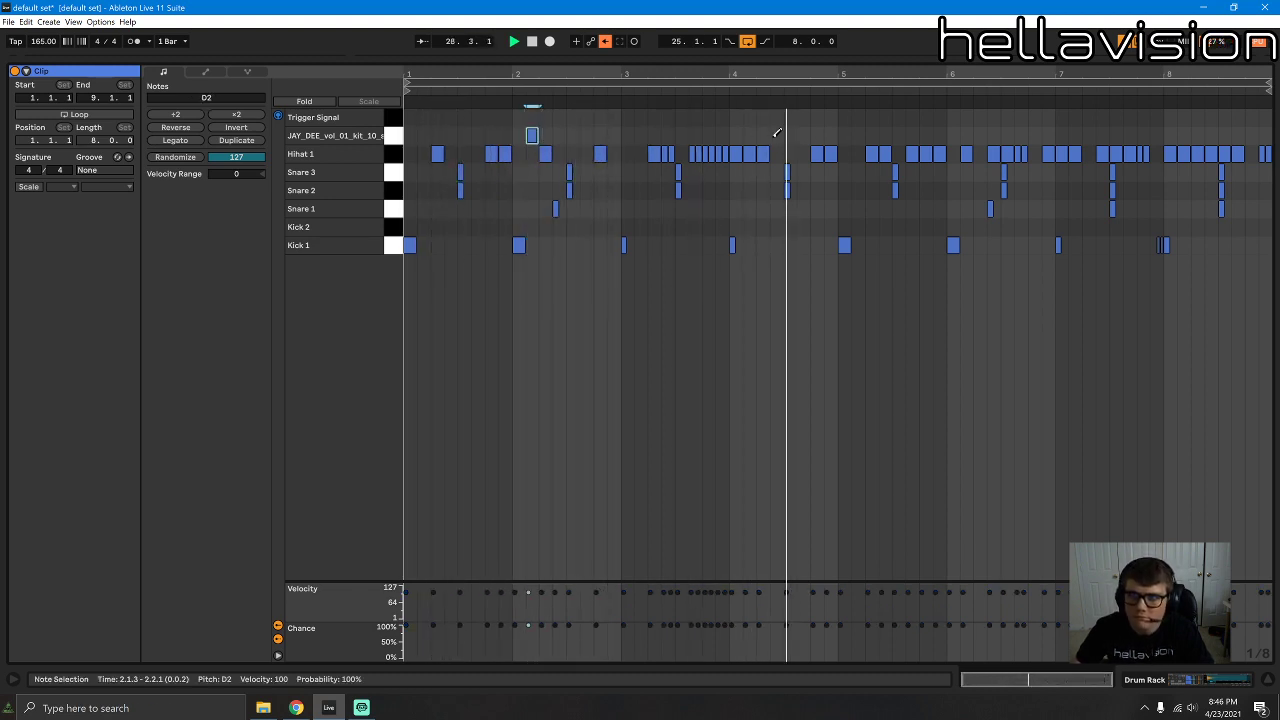
click(755, 158)
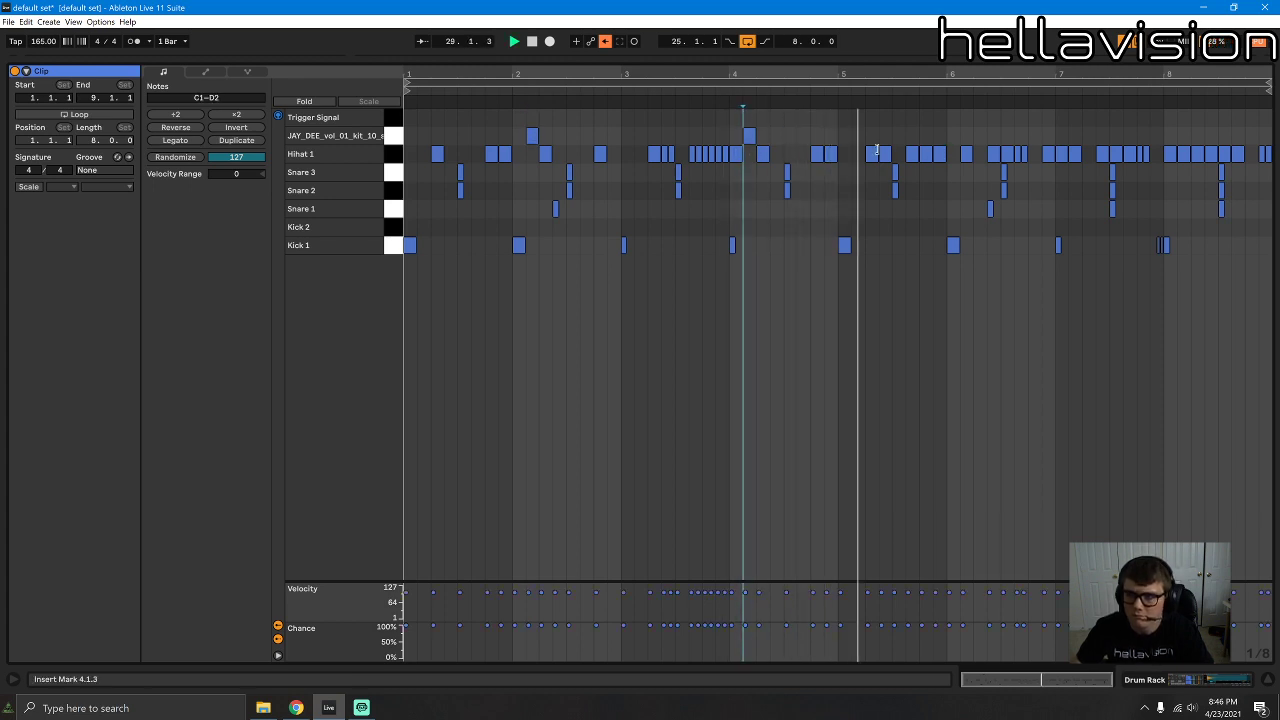
key(space)
Step: Add JAY_DEE snare notes at 6.2.1 and 8.4.1 in the drum clip and play the pattern
click(967, 134)
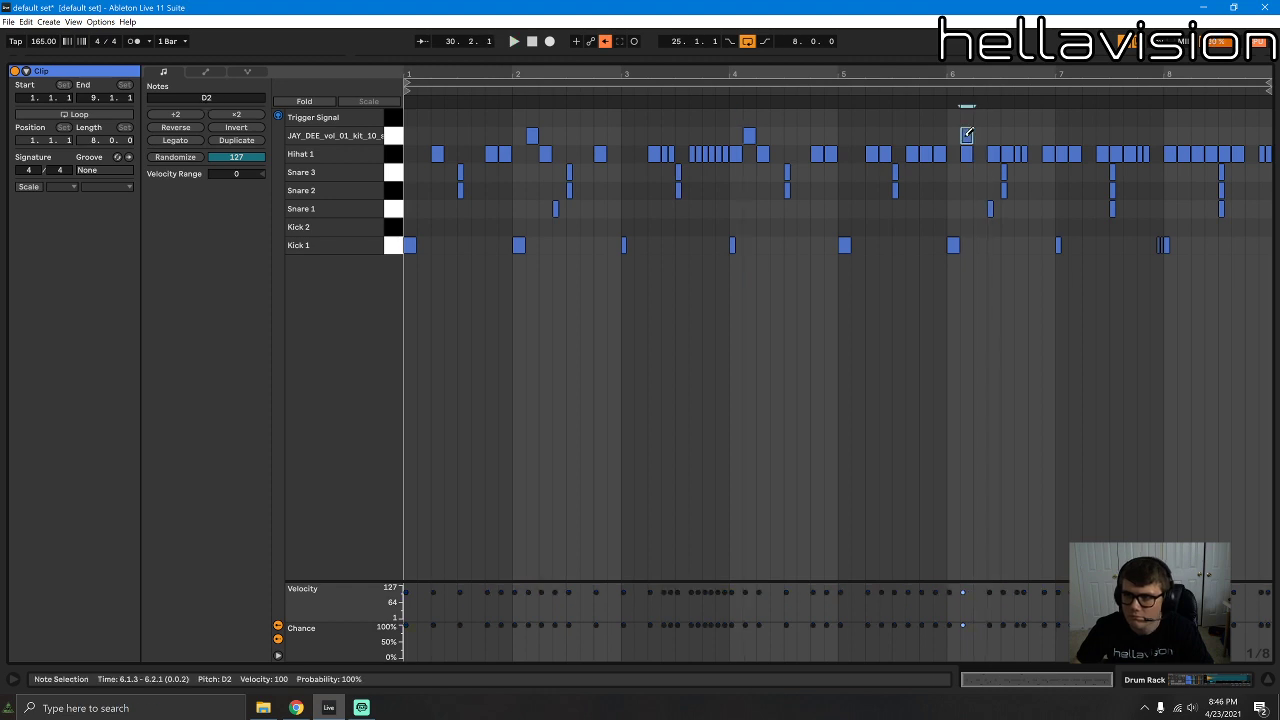
drag(967, 134, 979, 134)
key(ctrl+a)
click(933, 92)
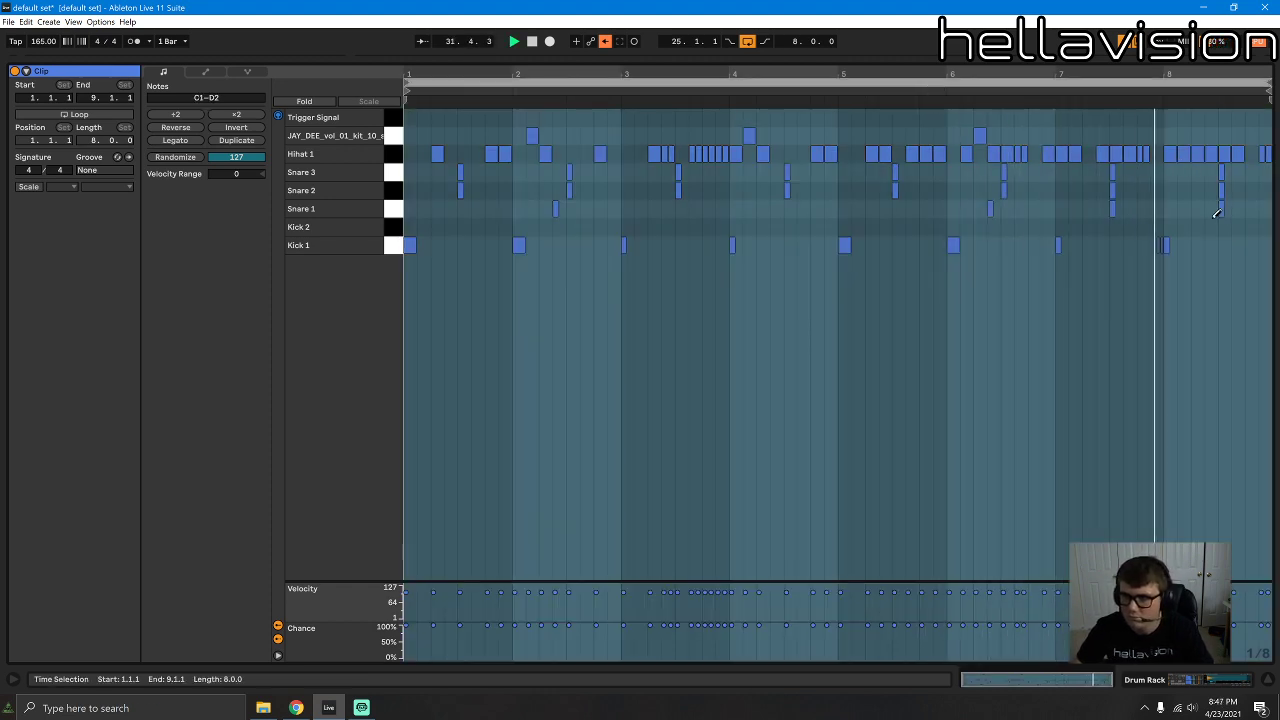
click(1251, 135)
key(space)
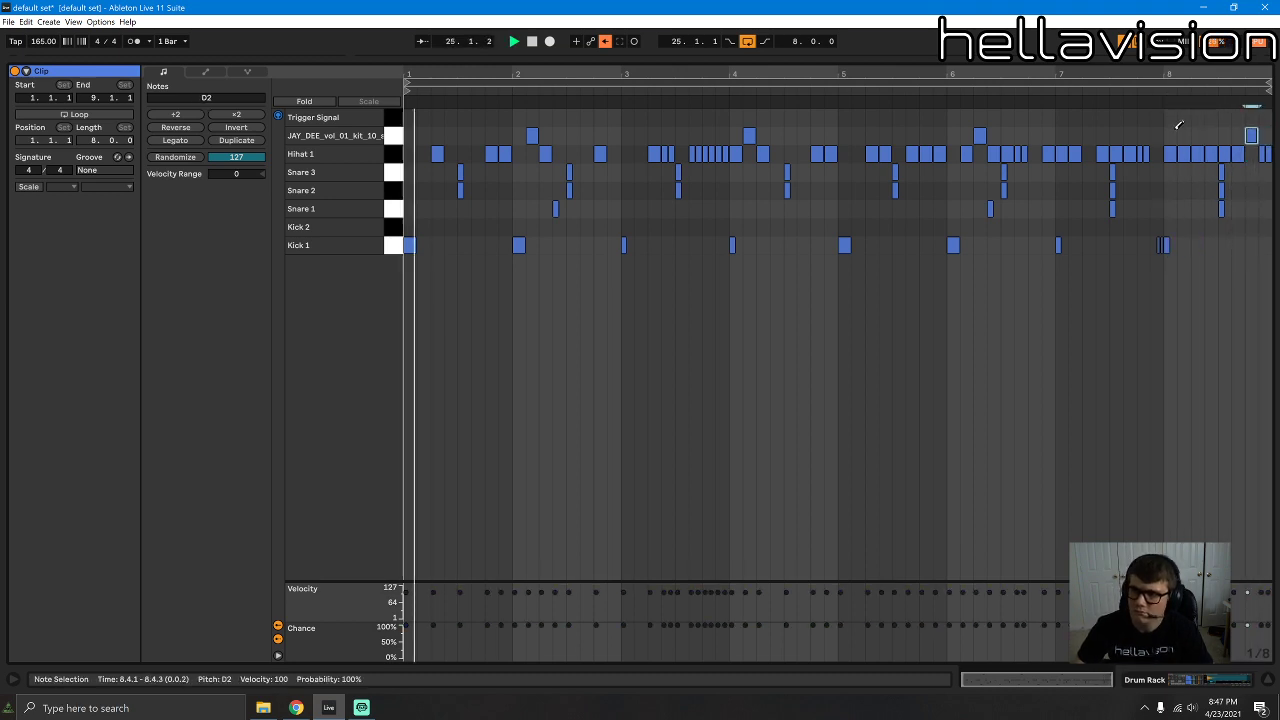
Step: Return to the arrangement and audition more snare samples, including Snare 3, Snare Classic Canvas and the Snare ClikDub series
key(Tab)
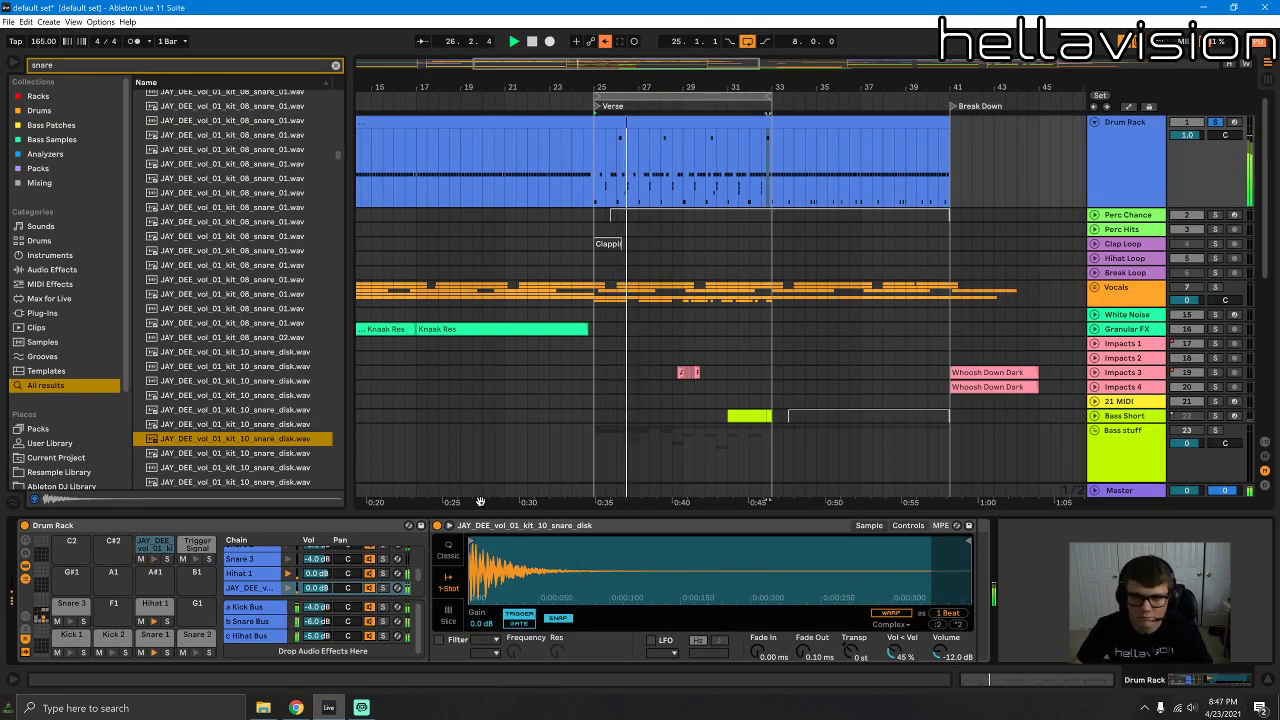
scroll(253, 420, down, 3)
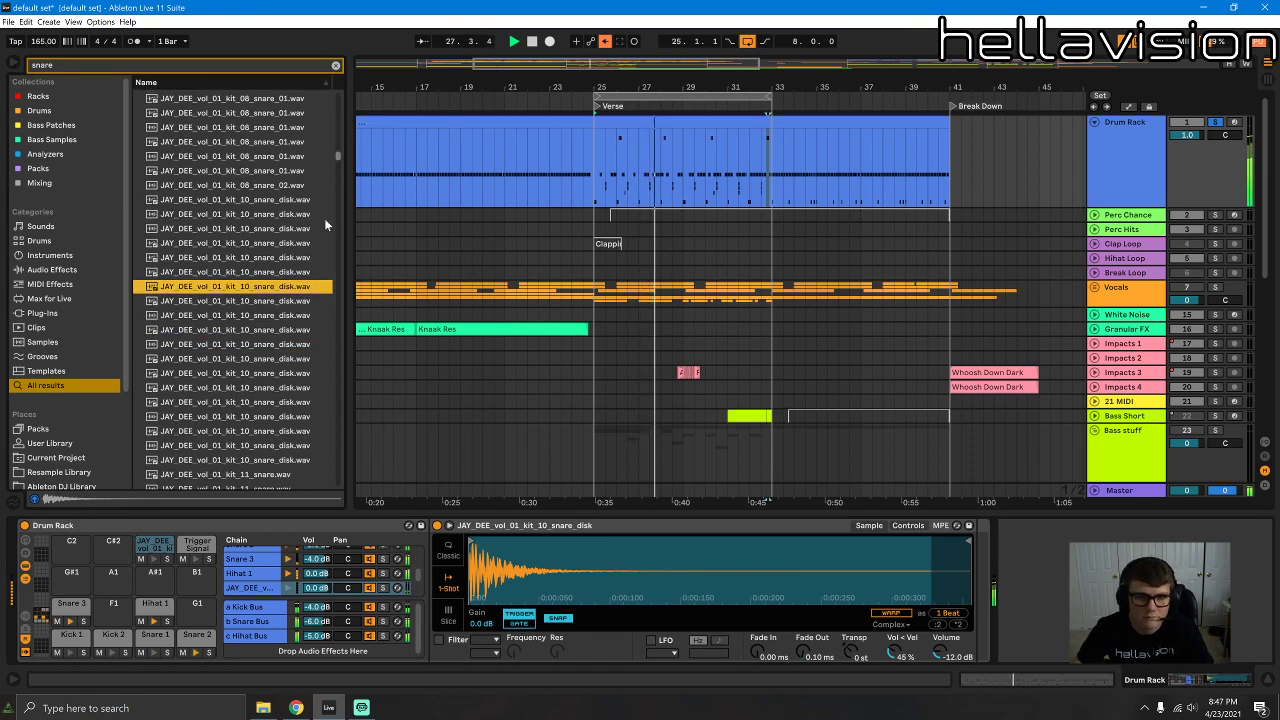
scroll(324, 225, down, 10)
click(233, 366)
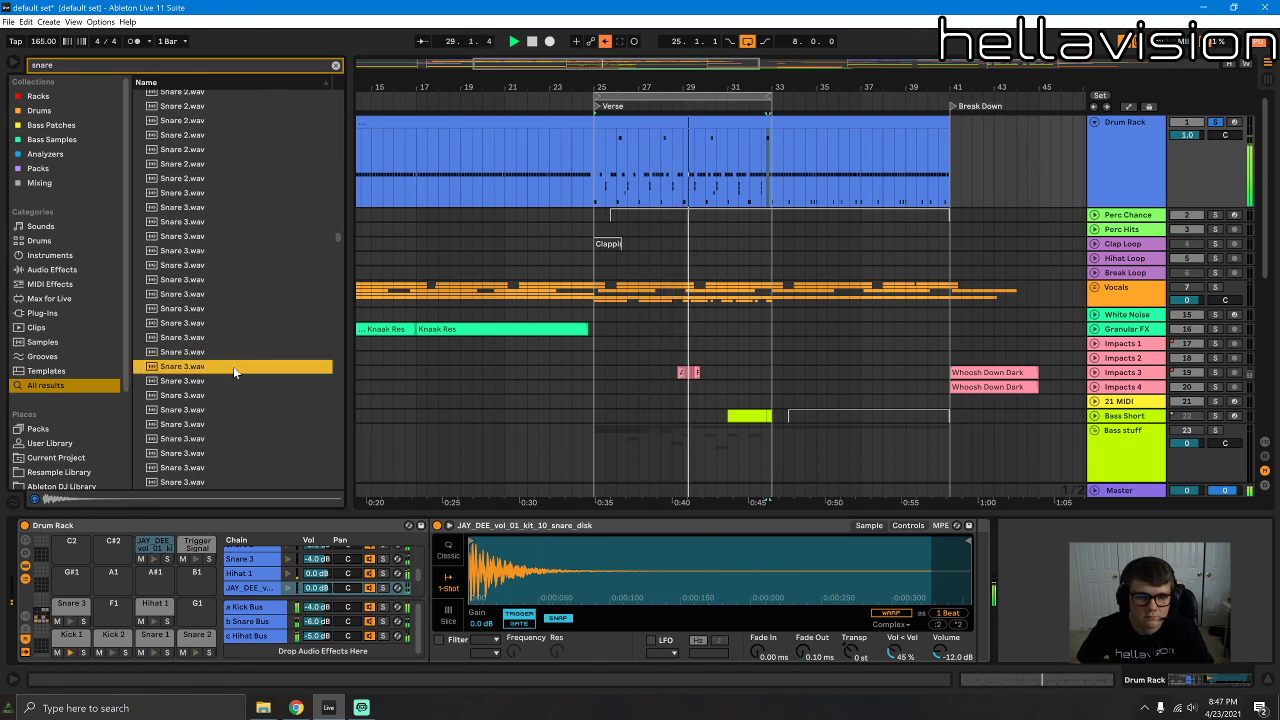
scroll(335, 242, down, 5)
click(250, 298)
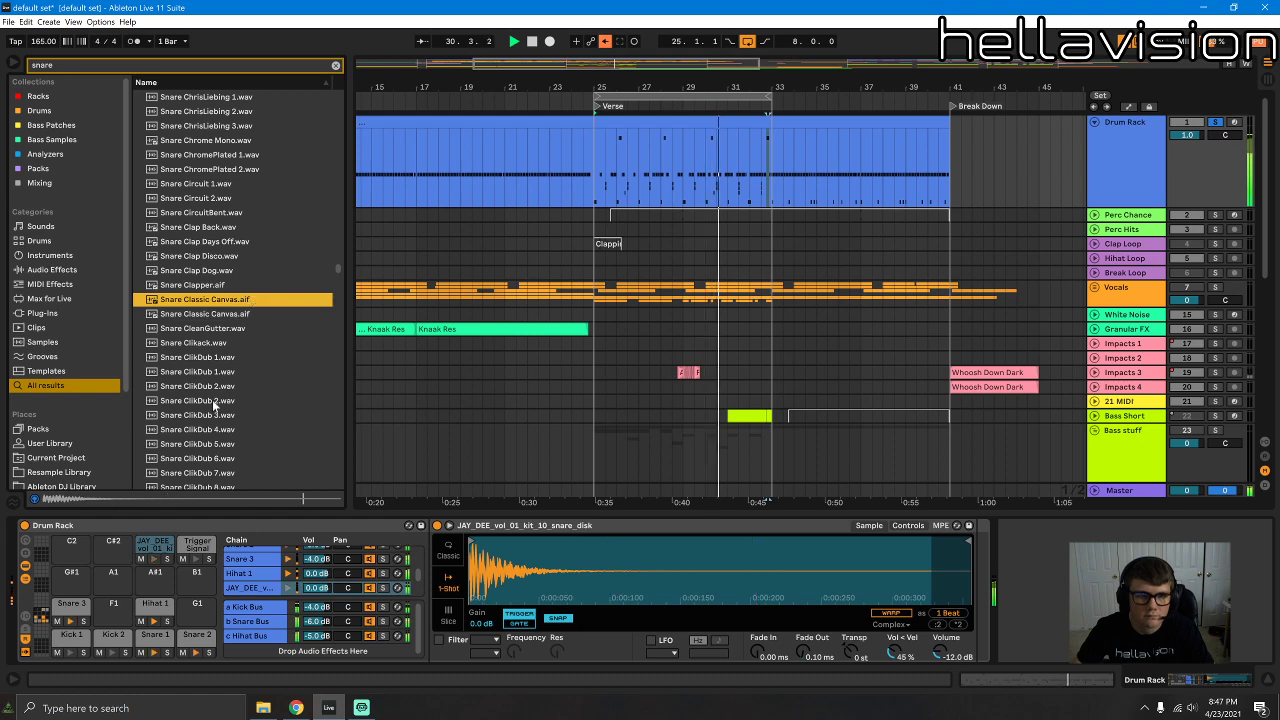
click(213, 402)
click(218, 473)
Step: Launch the Splice desktop app to look for further snare samples
click(158, 708)
text(s)
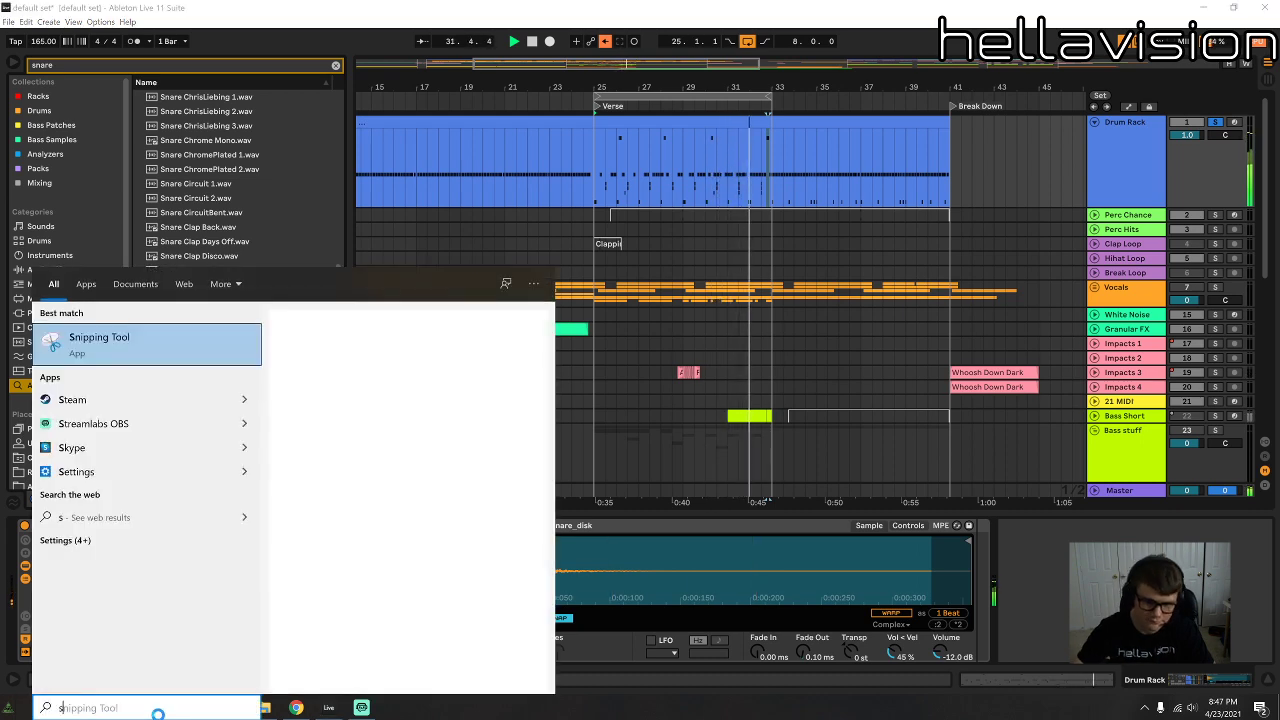
text(plic)
key(Return)
click(158, 712)
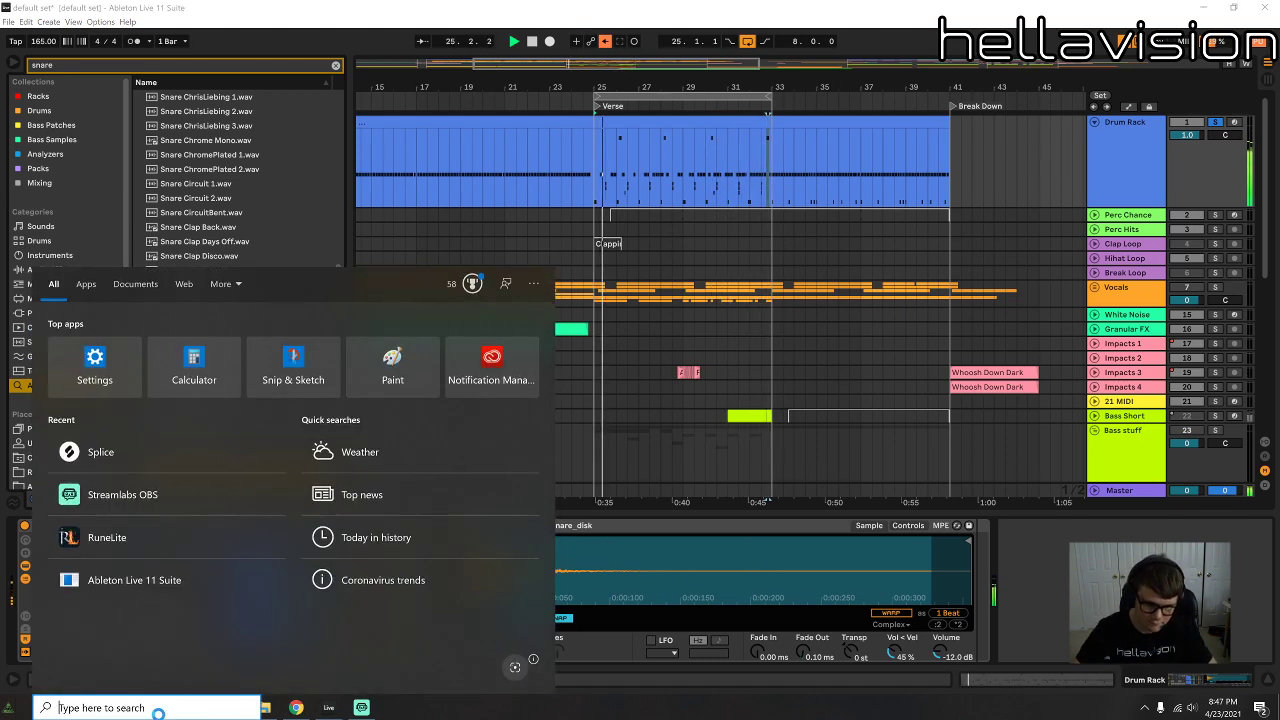
text(splic)
key(Return)
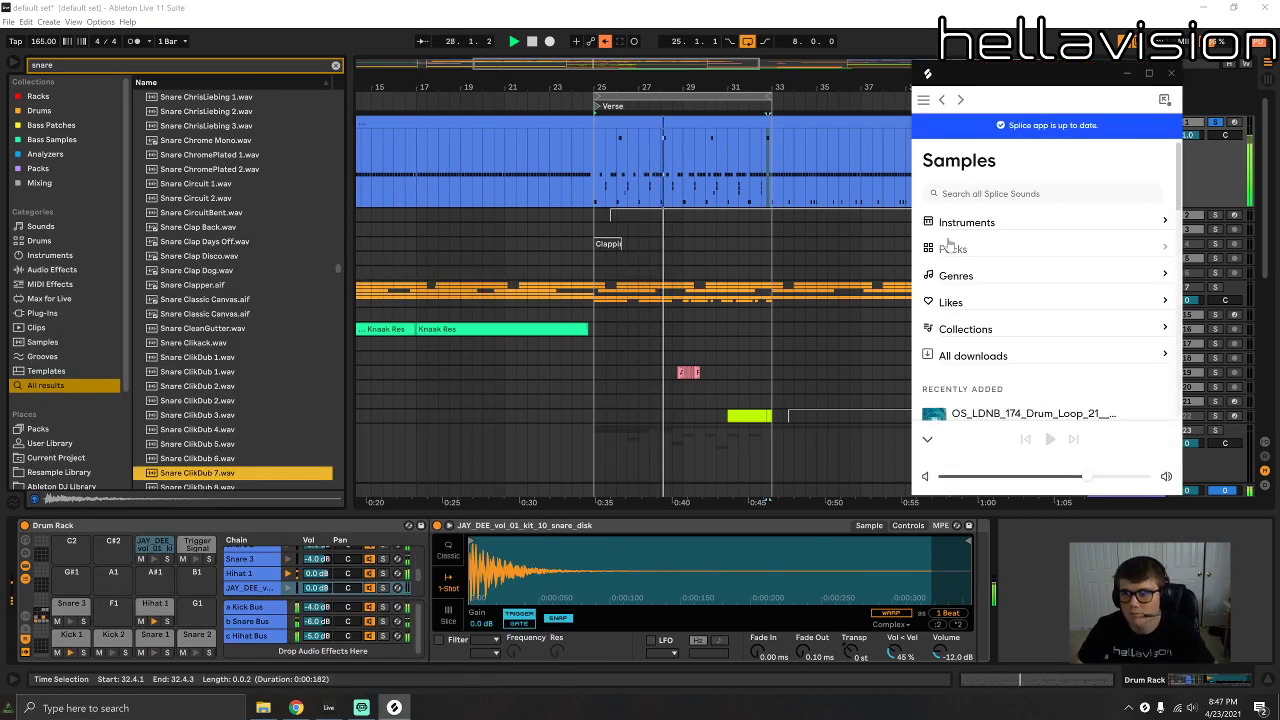
Step: Browse Splice's recently added samples, auditioning OS_LDNB_Snare_2.wav and the OS_LDNB_174_Drum_Loop_2 loop
scroll(970, 236, down, 2)
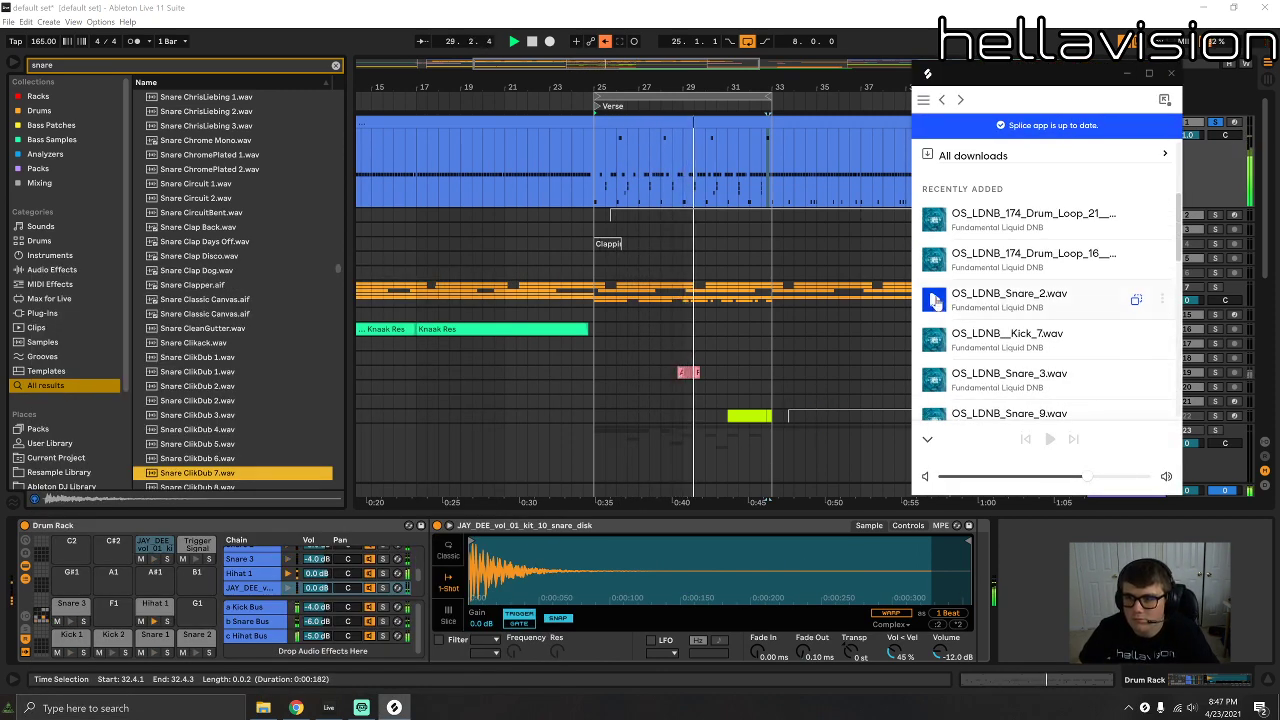
click(933, 300)
scroll(934, 270, down, 2)
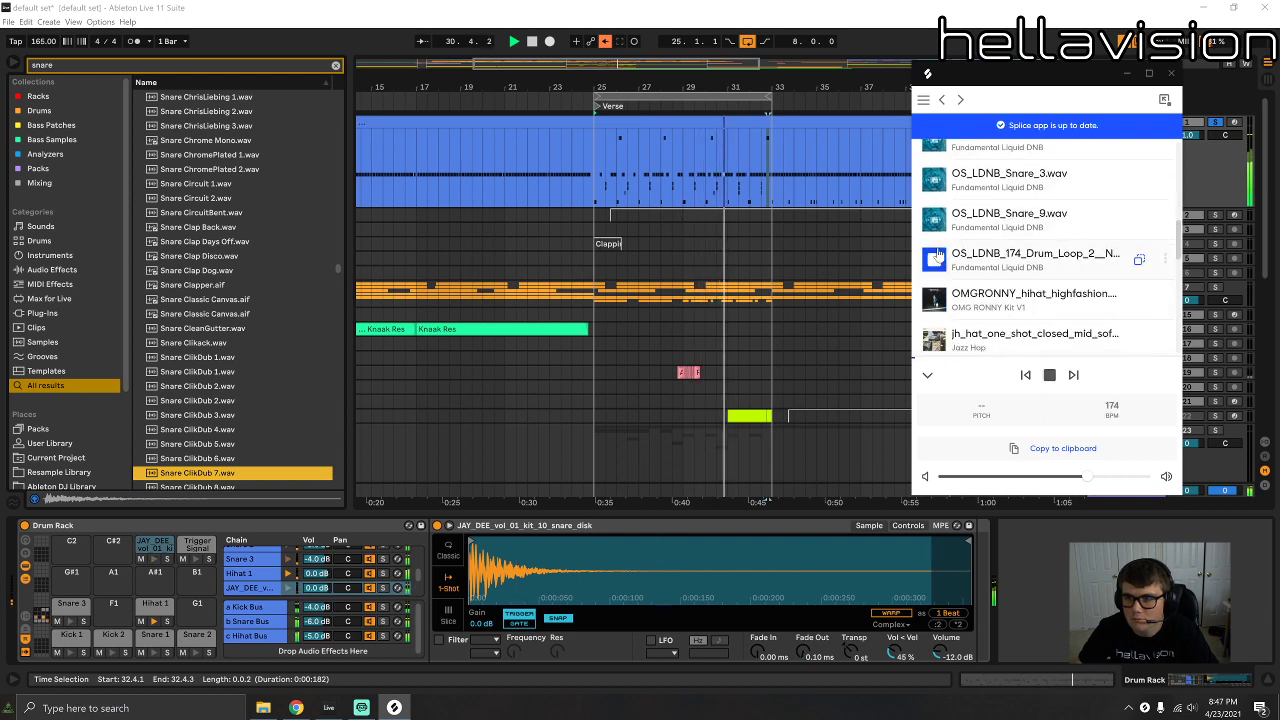
click(935, 258)
scroll(937, 300, down, 1)
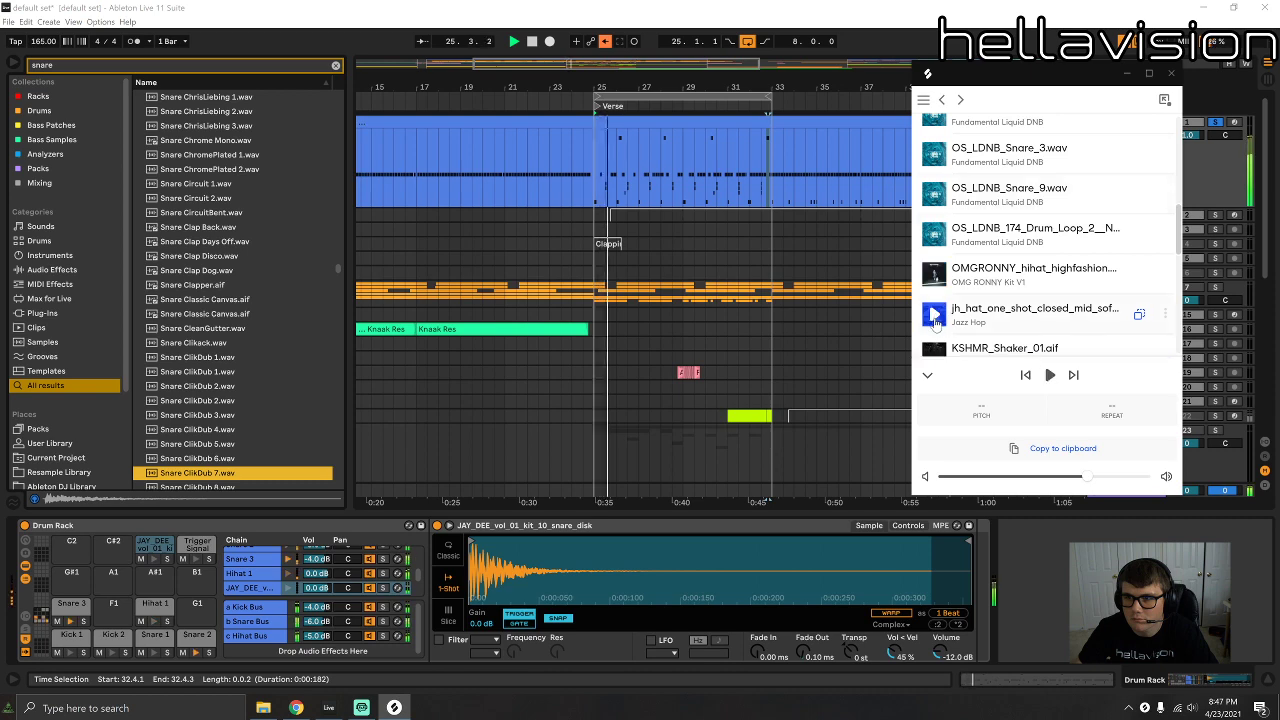
scroll(933, 284, down, 2)
scroll(936, 304, down, 1)
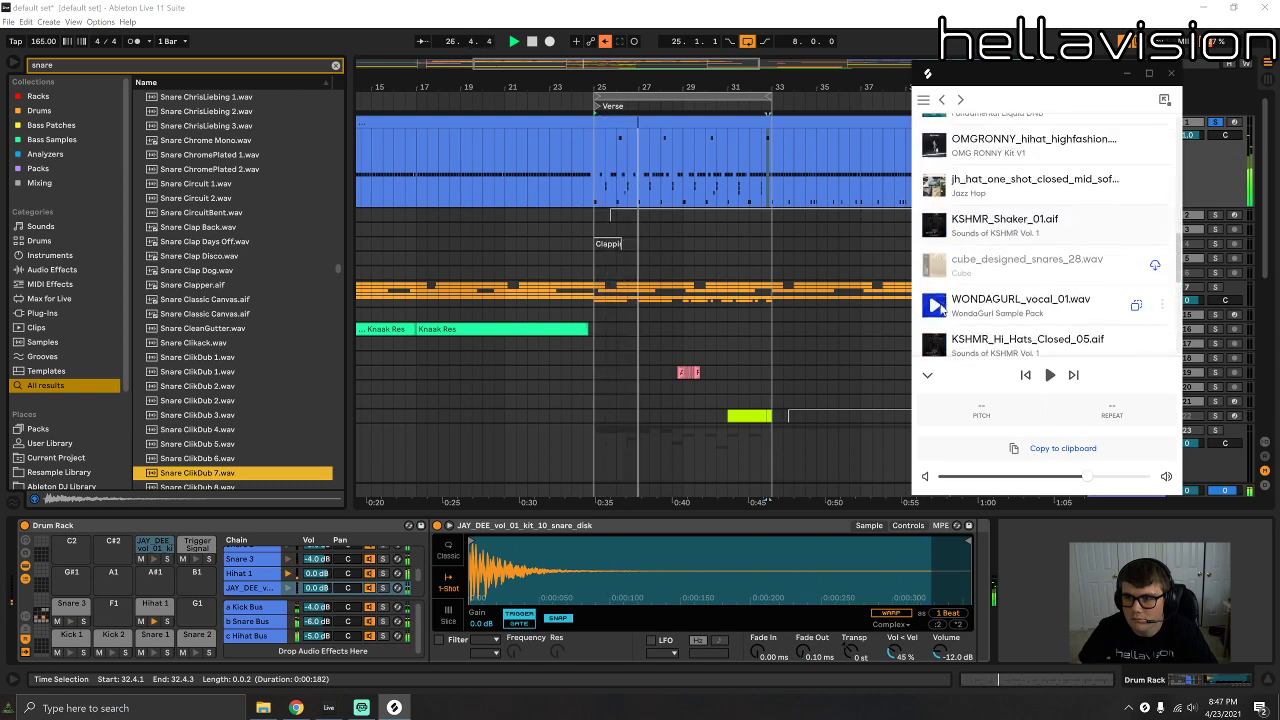
Step: Search the Splice sounds for "snare" and audition V_RIOT_snare_standard_11.wav and BRLY_ALVE_snare_jackus.wav
scroll(940, 303, up, 8)
click(1012, 167)
text(snare)
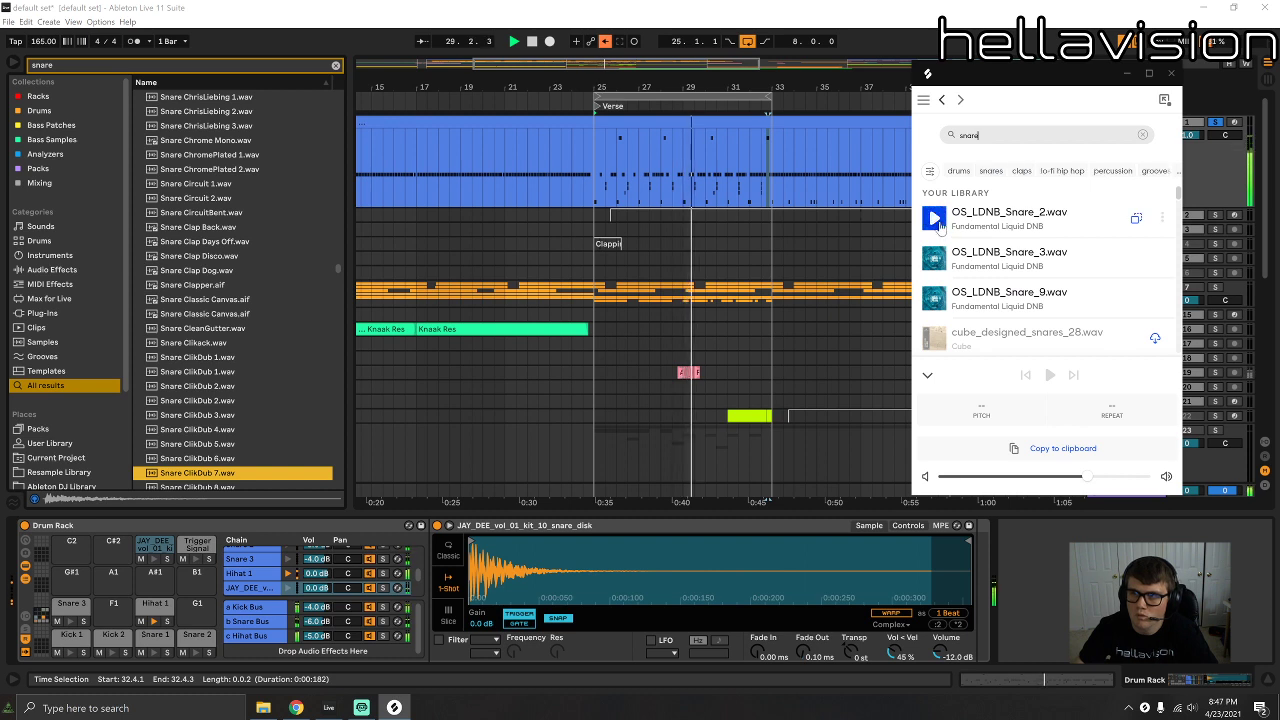
scroll(940, 230, down, 1)
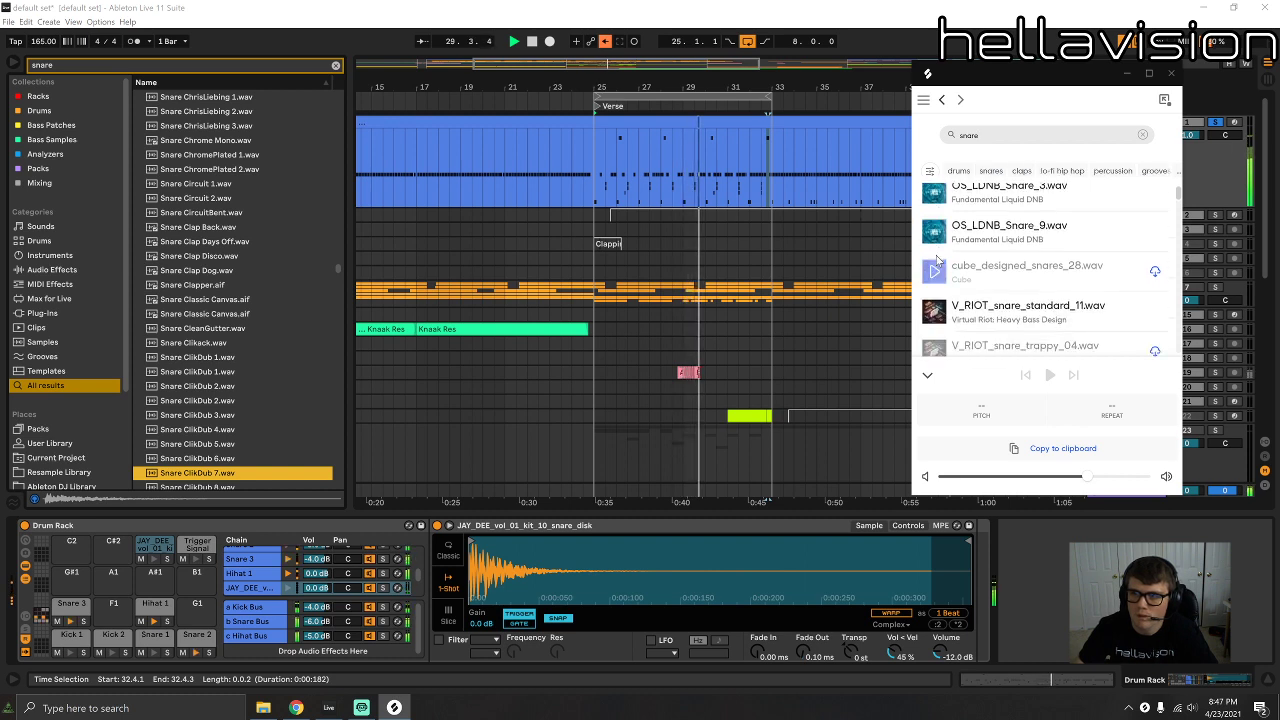
scroll(943, 268, down, 2)
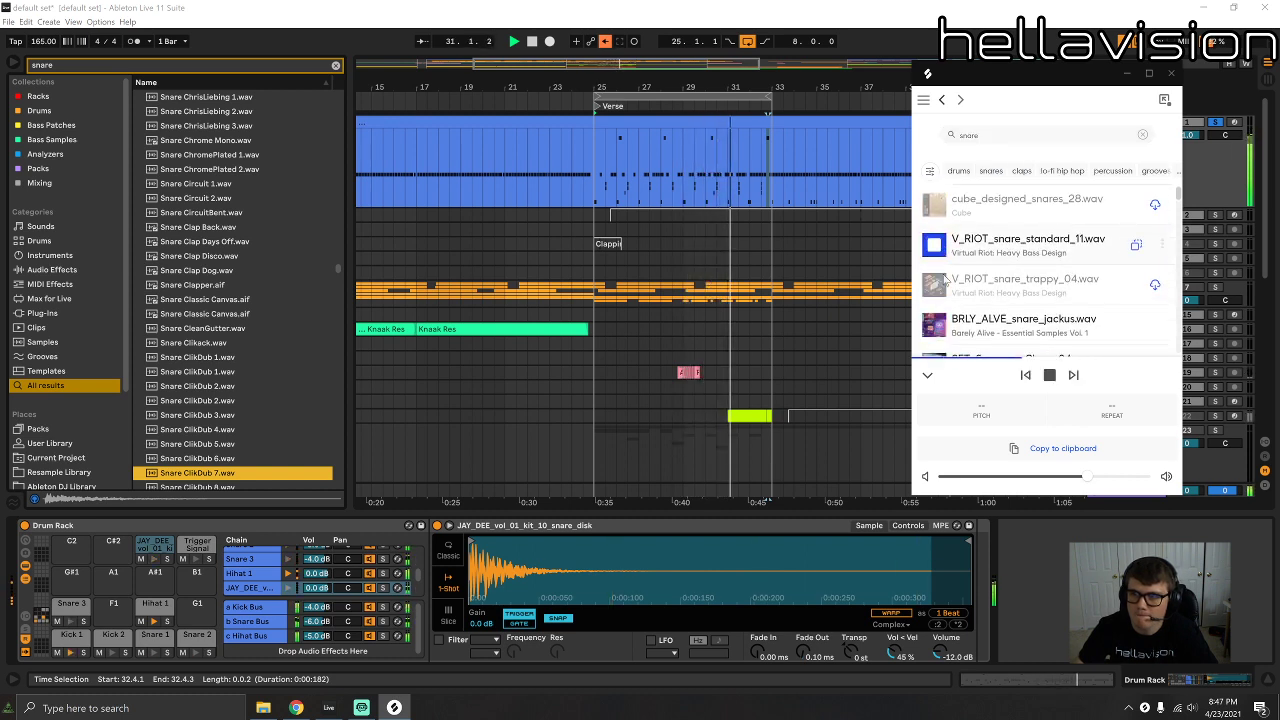
click(944, 318)
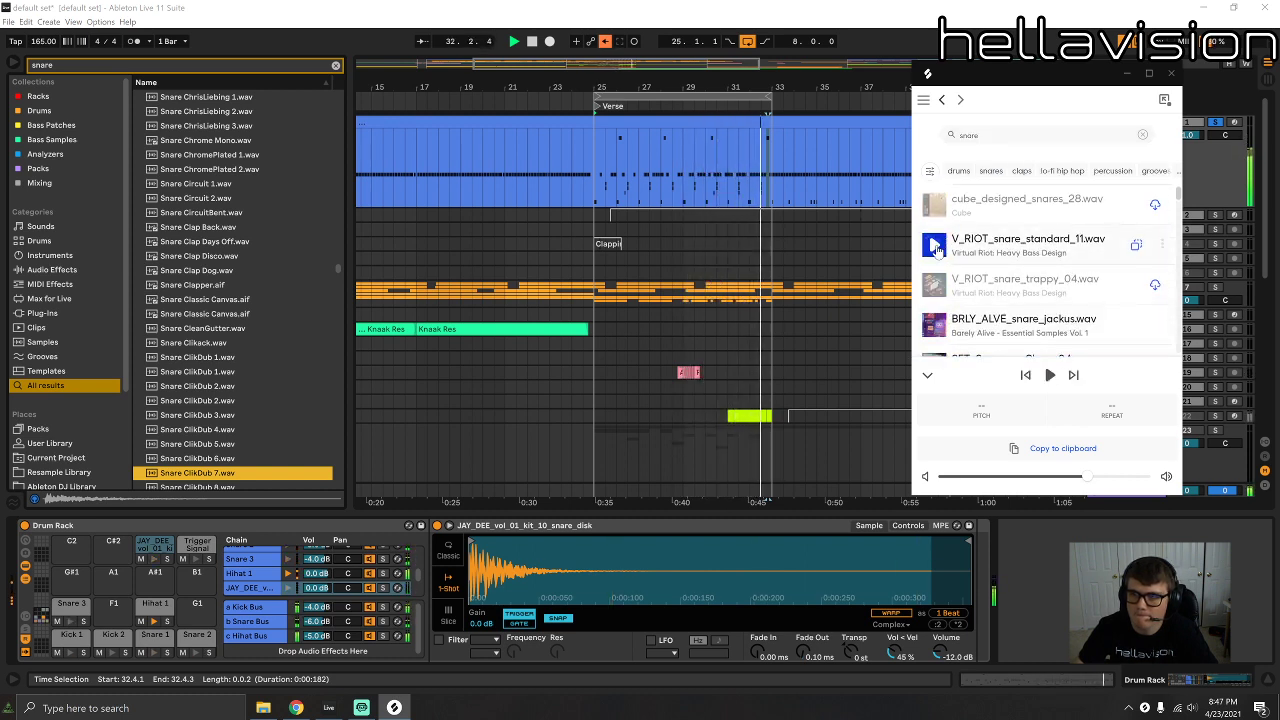
Step: Audition the SFT_Snares___Claps_04, LSI2_Snare_01 and RKU_JC_FB2_SNARE_clappy samples in the snare results
scroll(932, 248, down, 2)
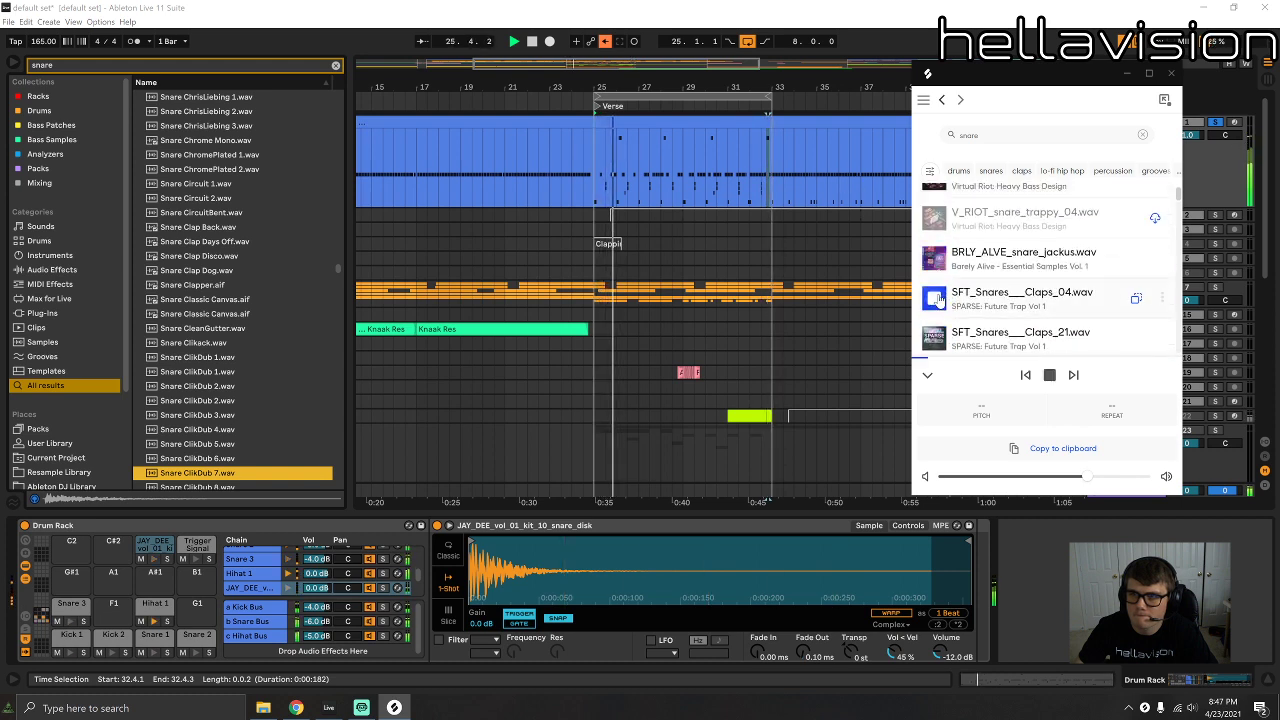
scroll(940, 298, down, 3)
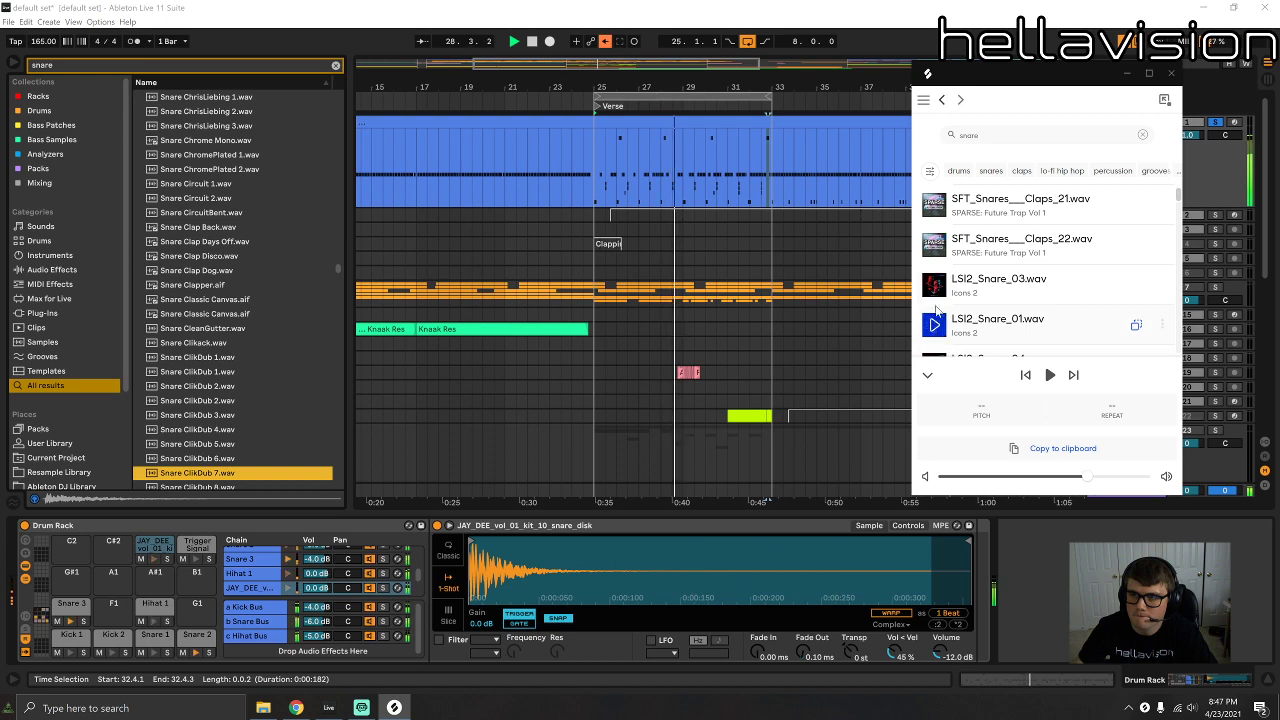
scroll(940, 299, down, 2)
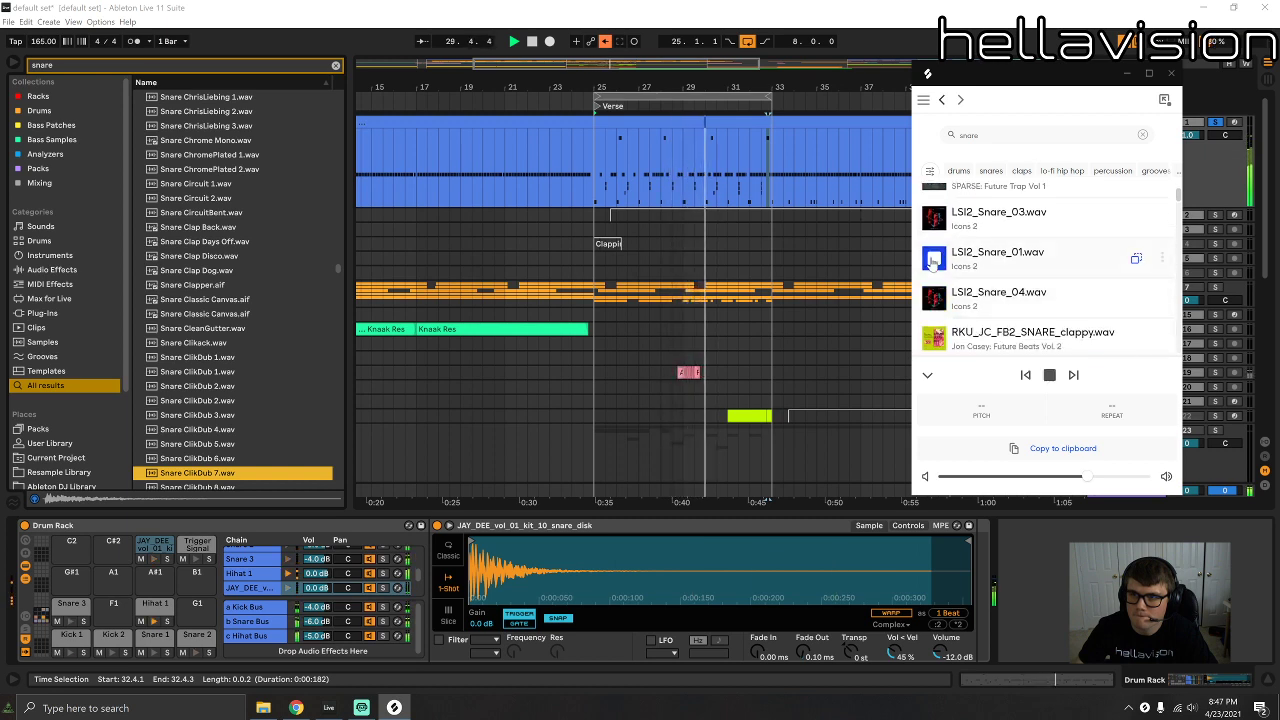
click(935, 260)
scroll(936, 265, down, 1)
click(936, 274)
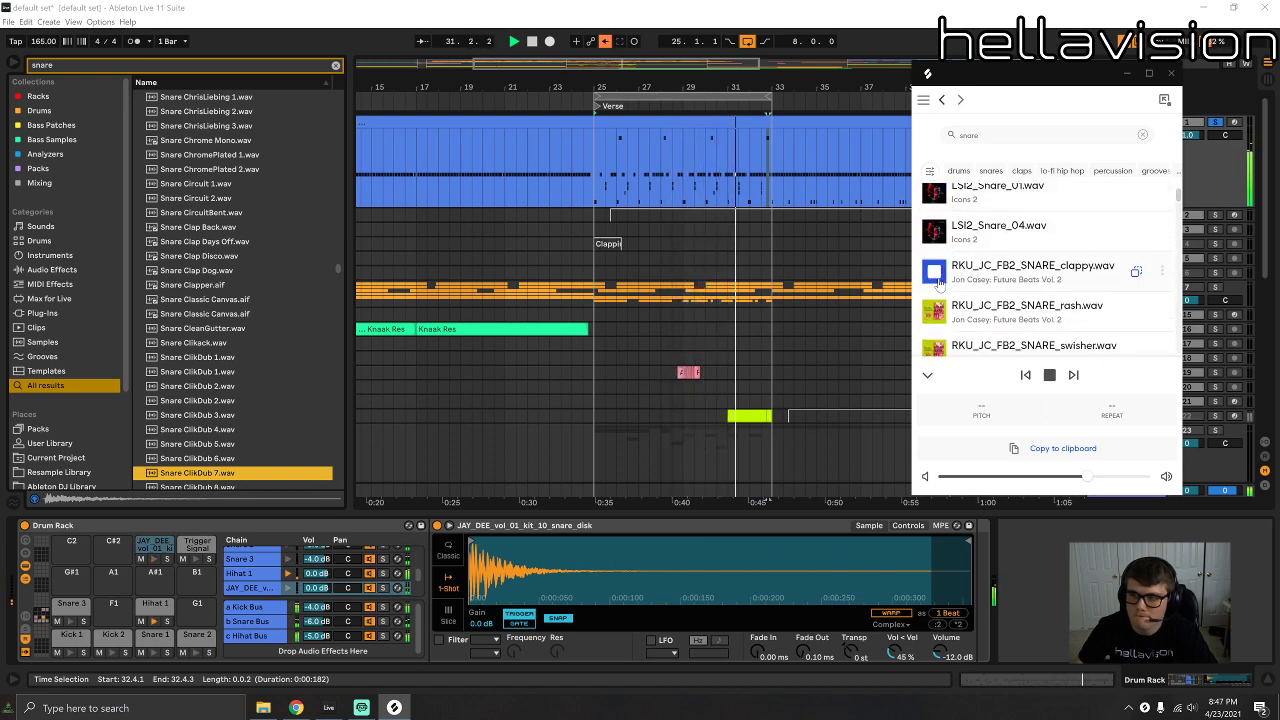
Step: Audition the RKU_JC_FB2_SNARE swisher, high_up and reality samples from Jon Casey: Future Beats Vol. 2
scroll(938, 298, down, 1)
click(936, 326)
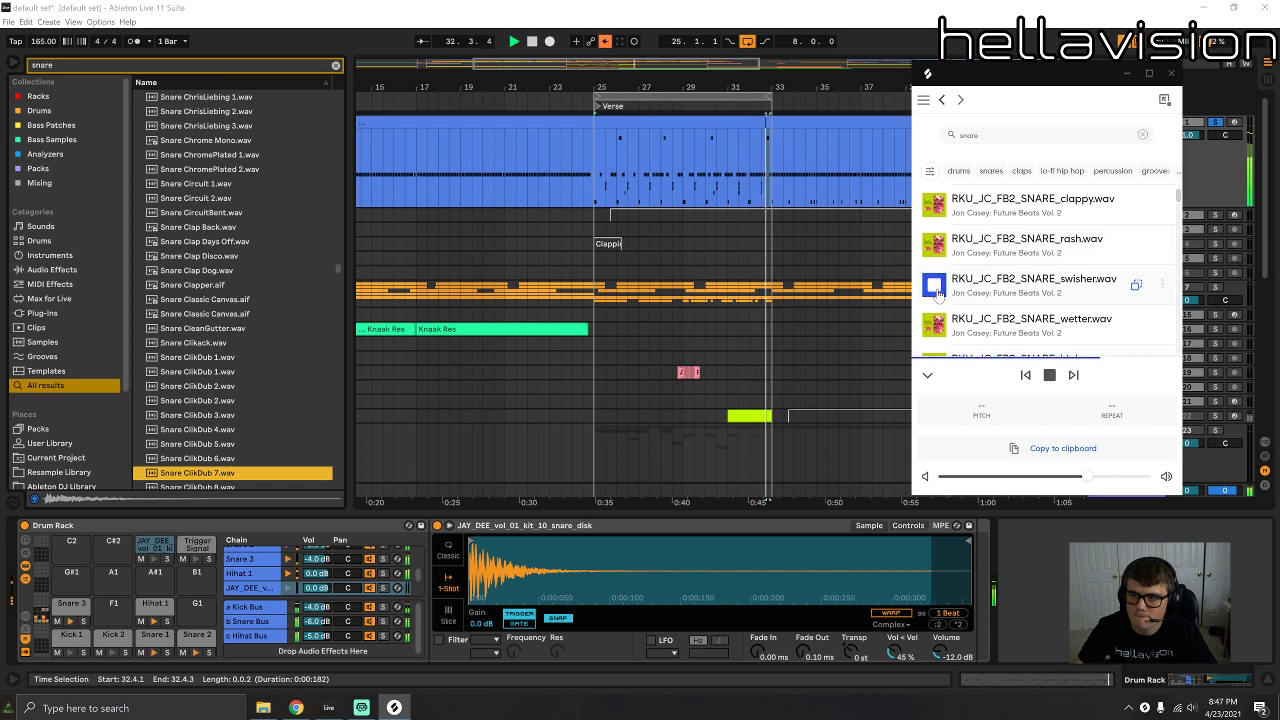
scroll(938, 328, down, 2)
click(933, 236)
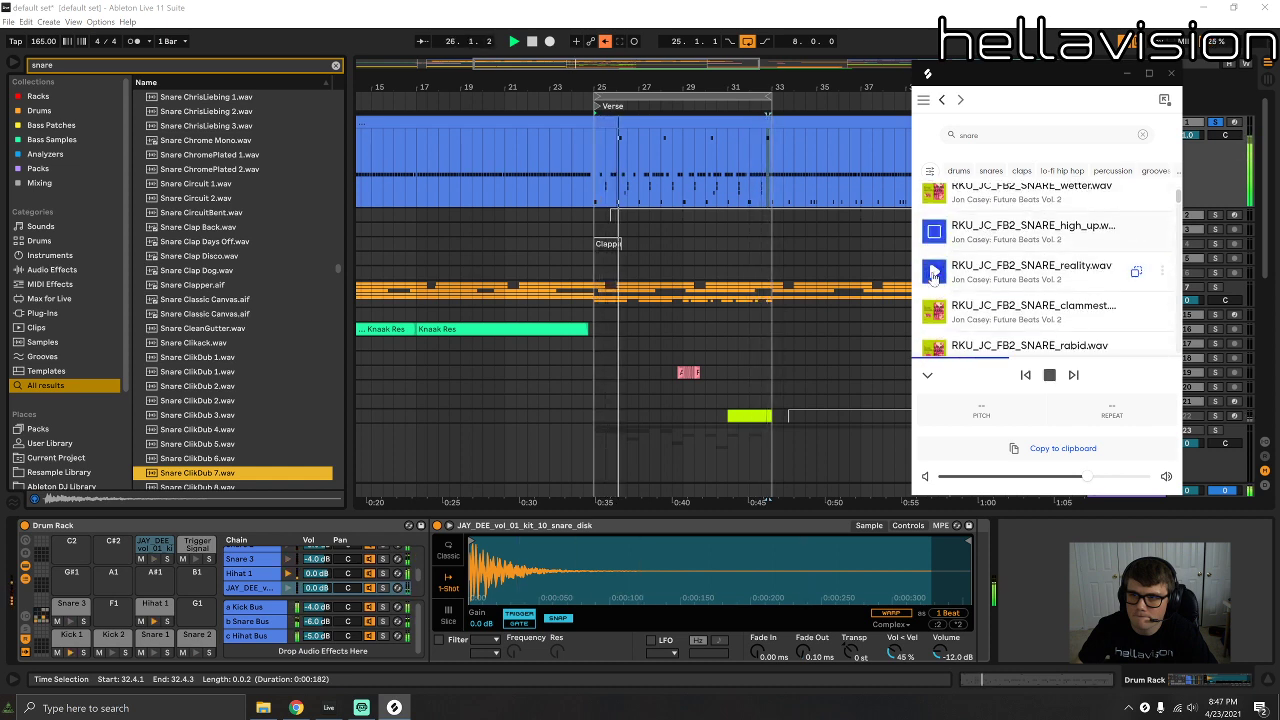
click(934, 274)
scroll(935, 290, down, 1)
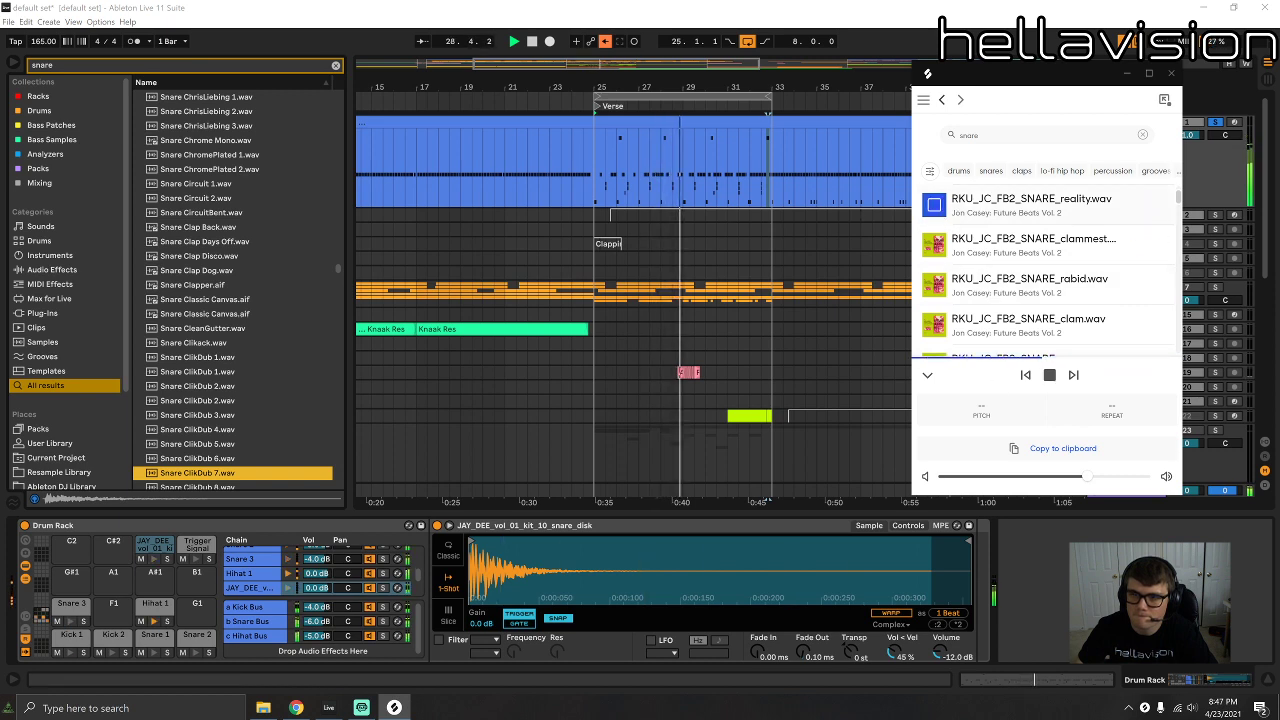
Step: Try layering RKU_JC_FB2_SNARE_reality.wav as a new chain in the Snare 1 pad's Instrument Rack, and remove it again
click(1184, 678)
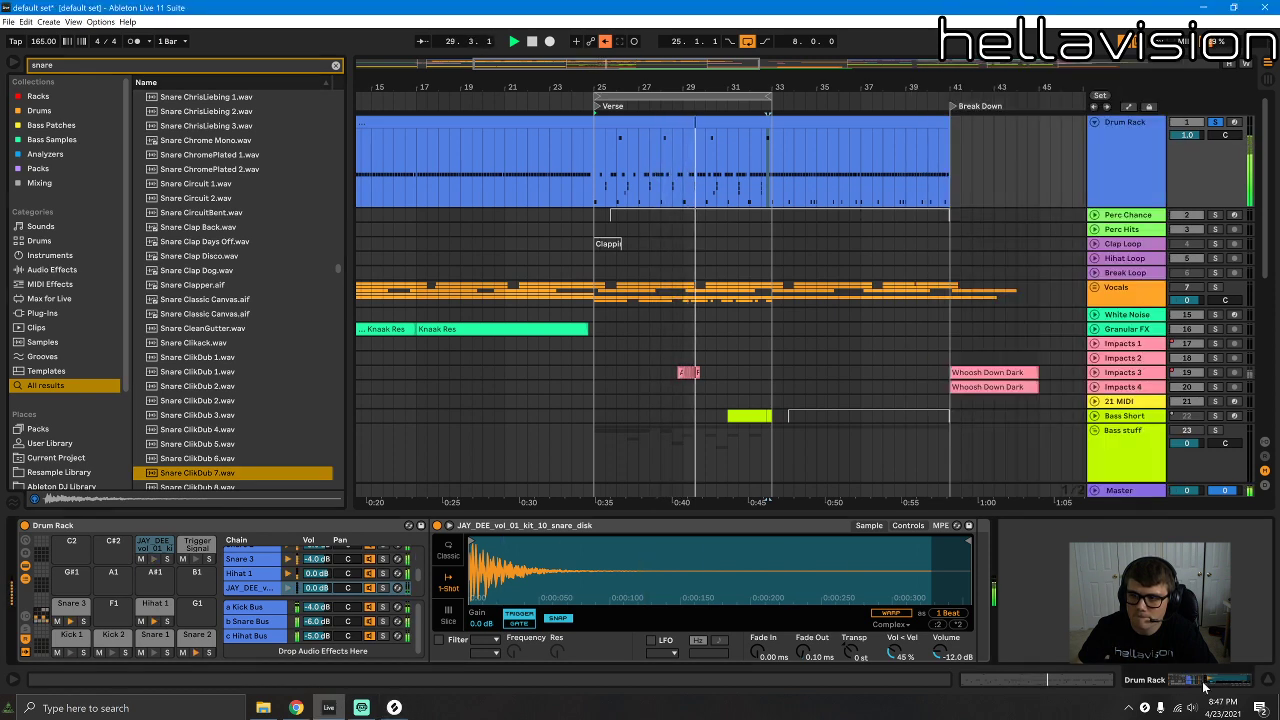
click(196, 636)
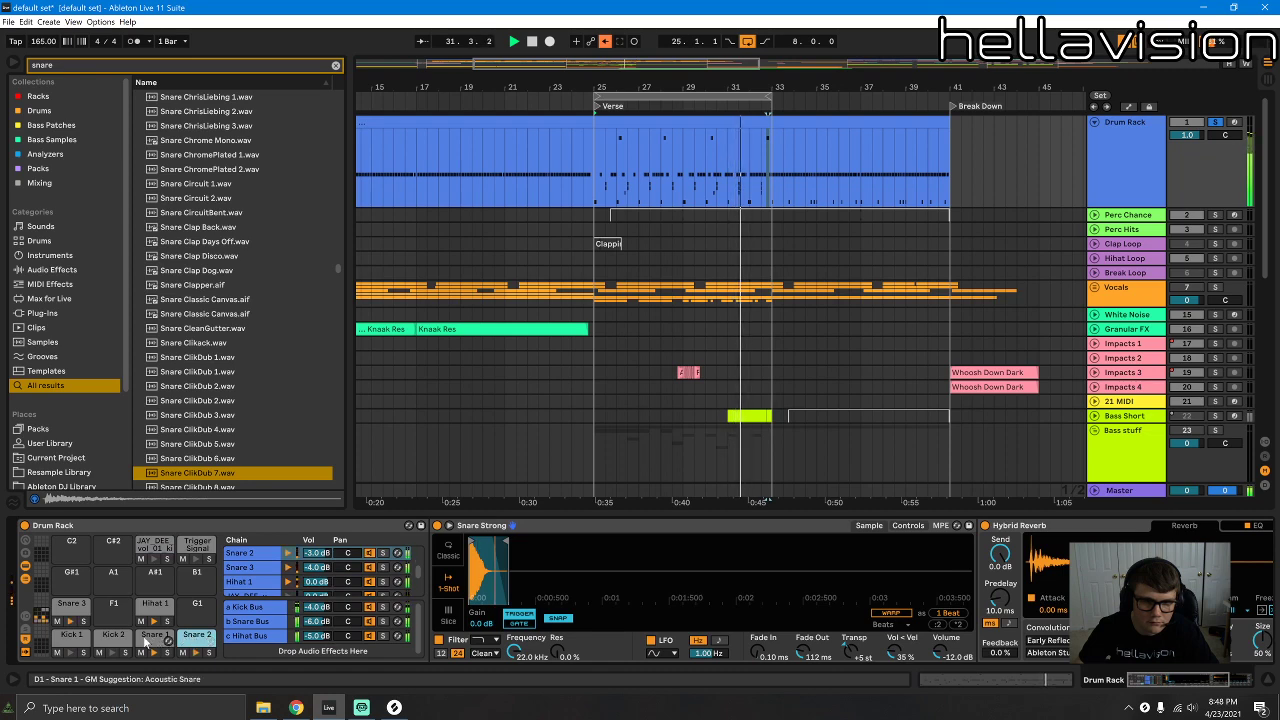
click(150, 638)
click(394, 707)
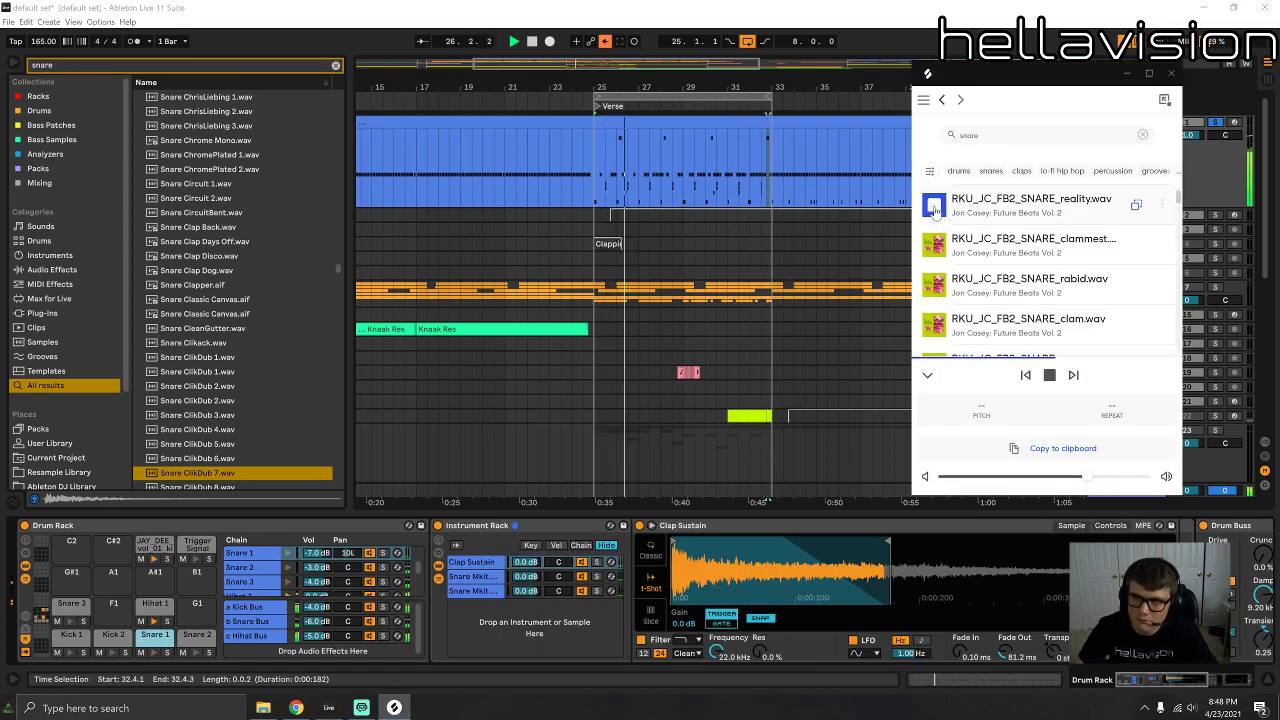
drag(934, 208, 528, 611)
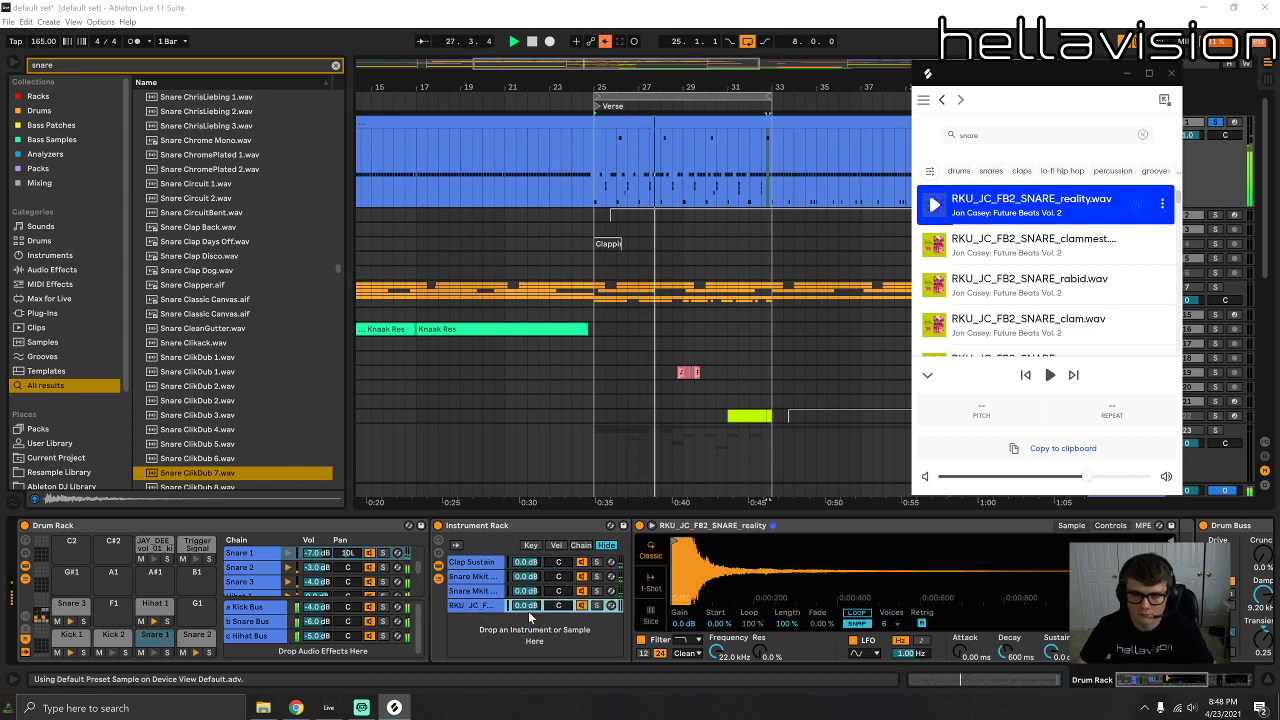
click(470, 608)
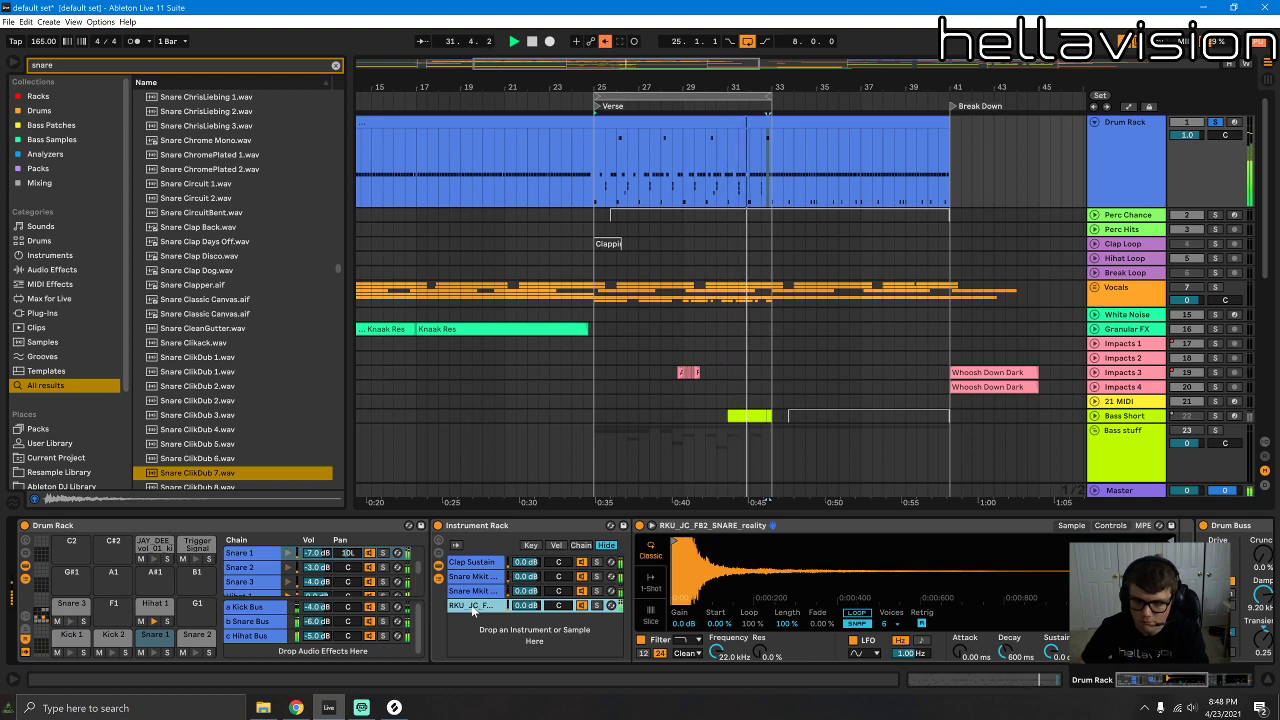
click(476, 580)
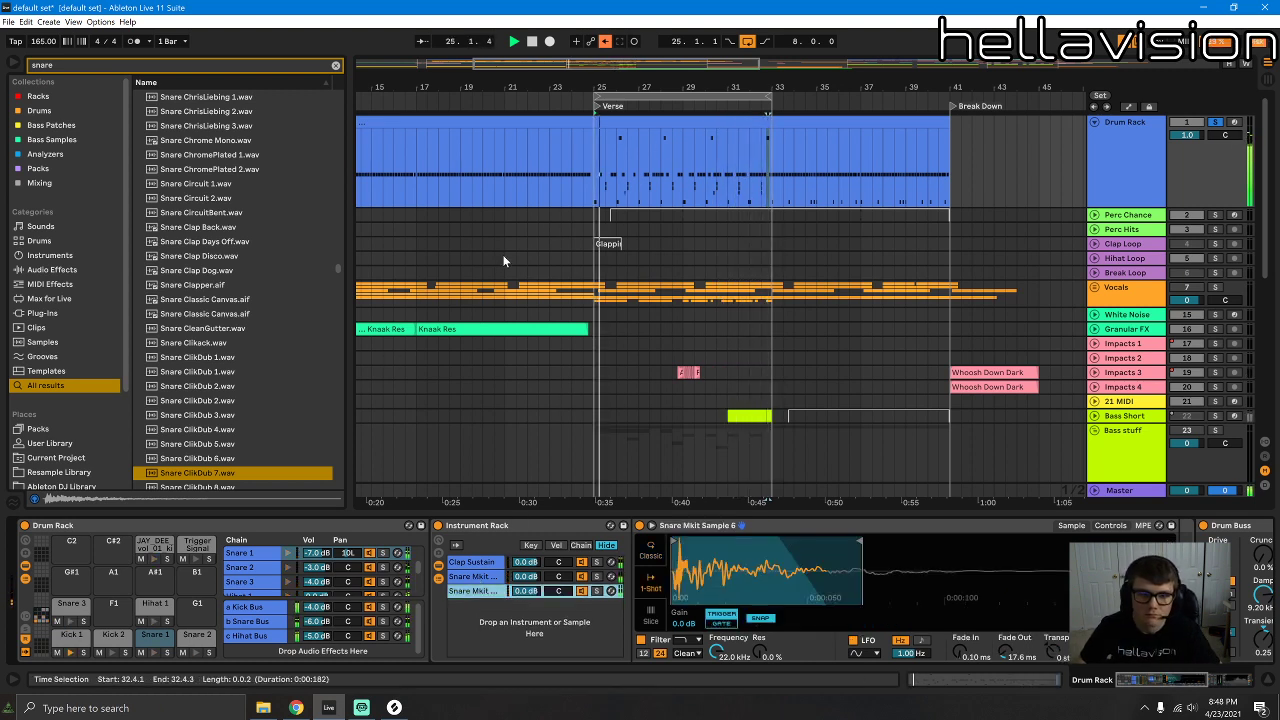
Step: Group the Snare 2 pad's Snare Strong instrument into an Instrument Rack and add RKU_JC_FB2_SNARE_reality.wav from Splice as a second chain
click(205, 640)
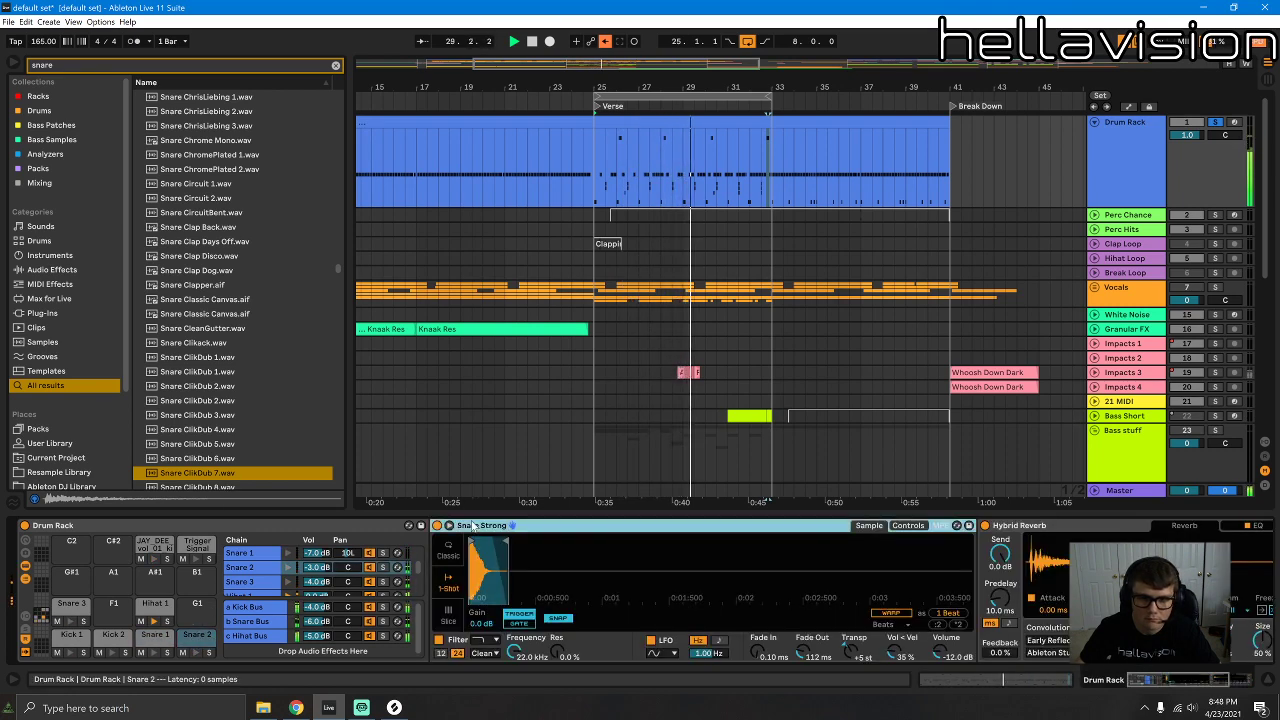
right_click(476, 526)
click(522, 416)
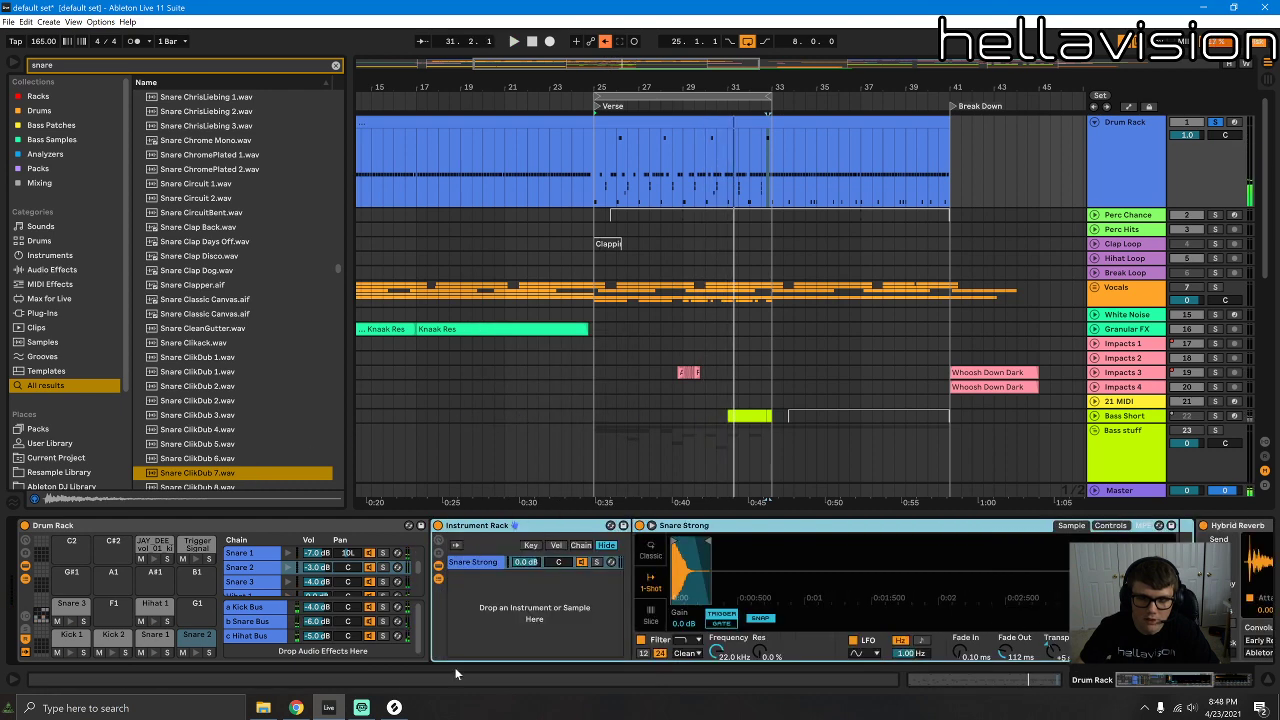
click(394, 707)
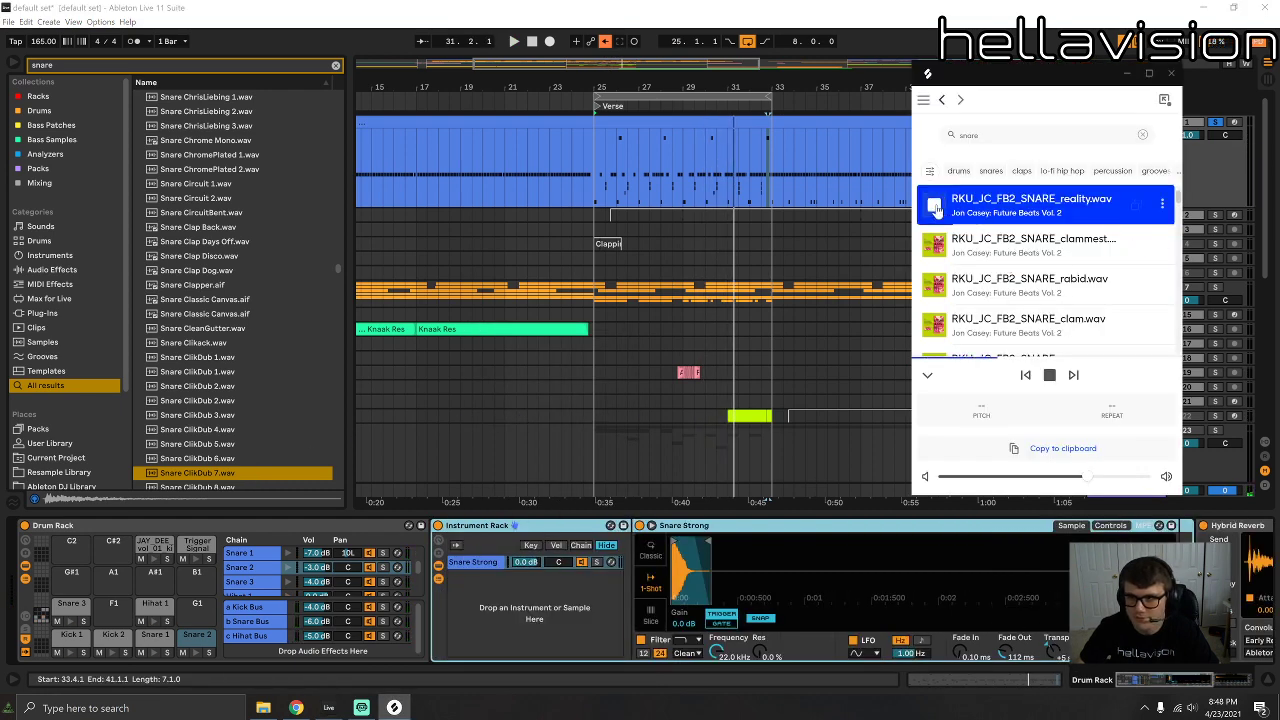
drag(540, 576, 517, 590)
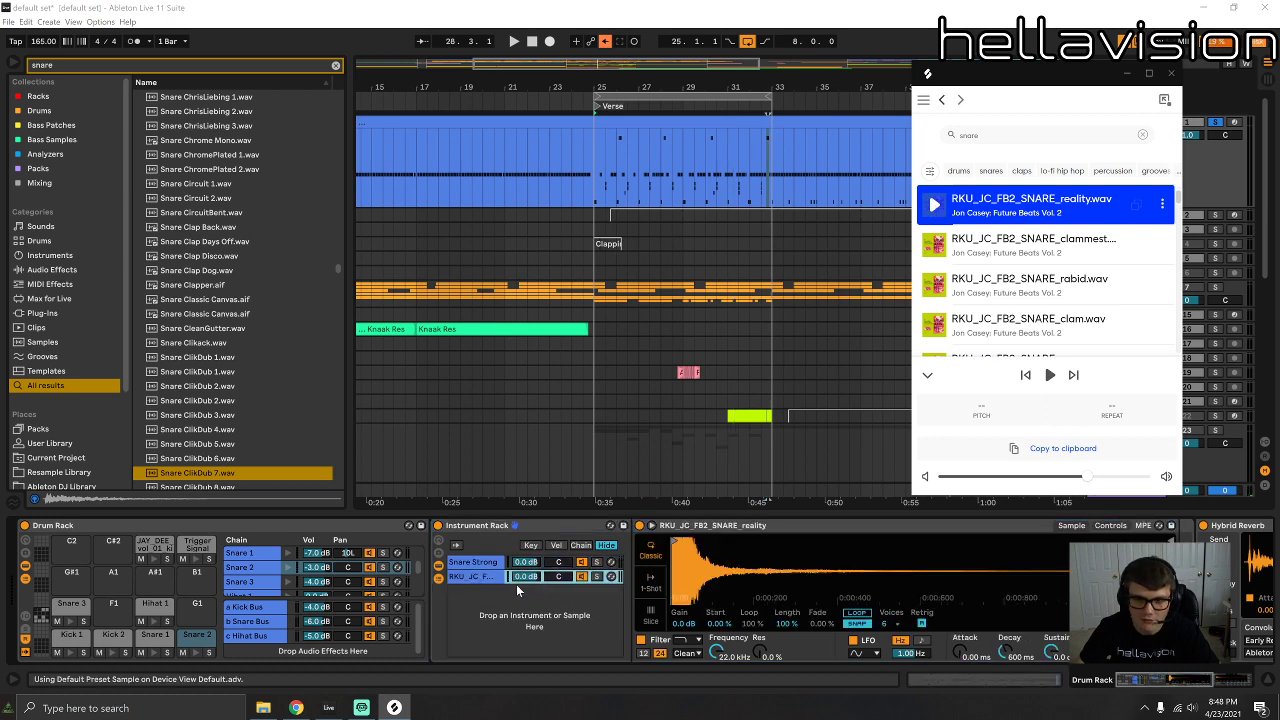
Step: Set the RKU_JC_FB2_SNARE_reality chain to 3.5 dB and its sample to 1-Shot playback with a 68.9 ms fade-in
click(455, 563)
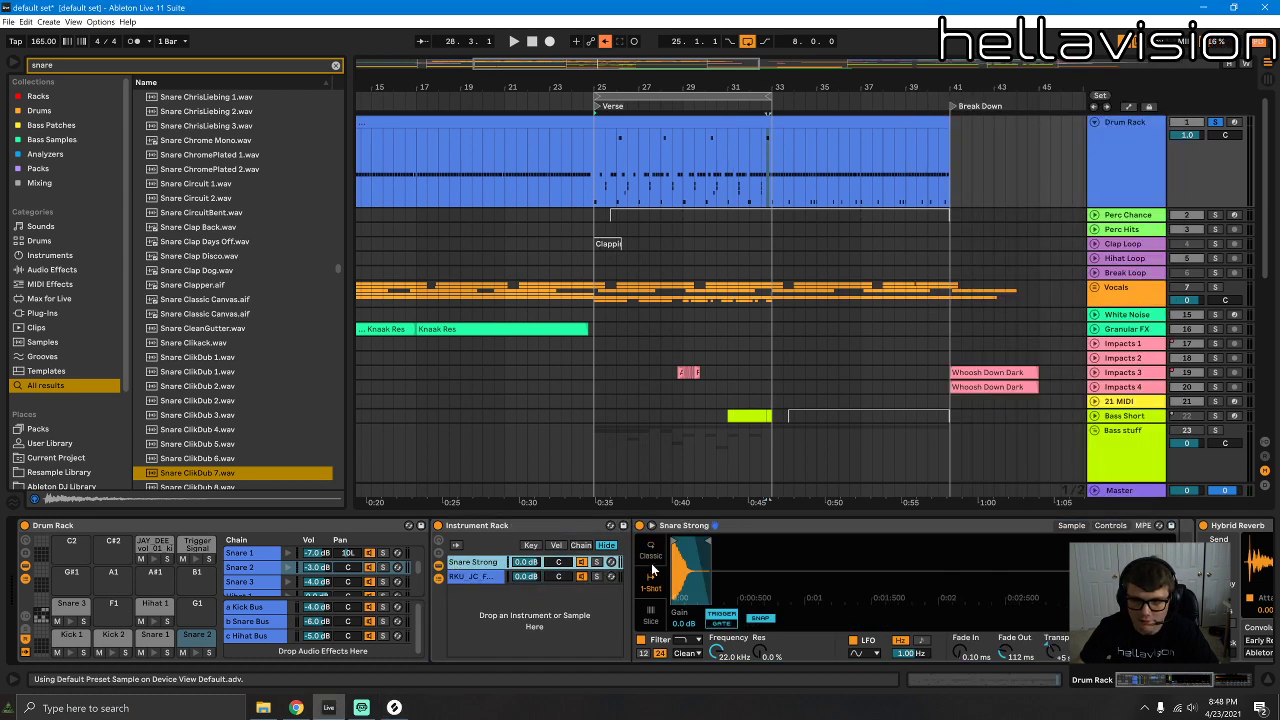
key(space)
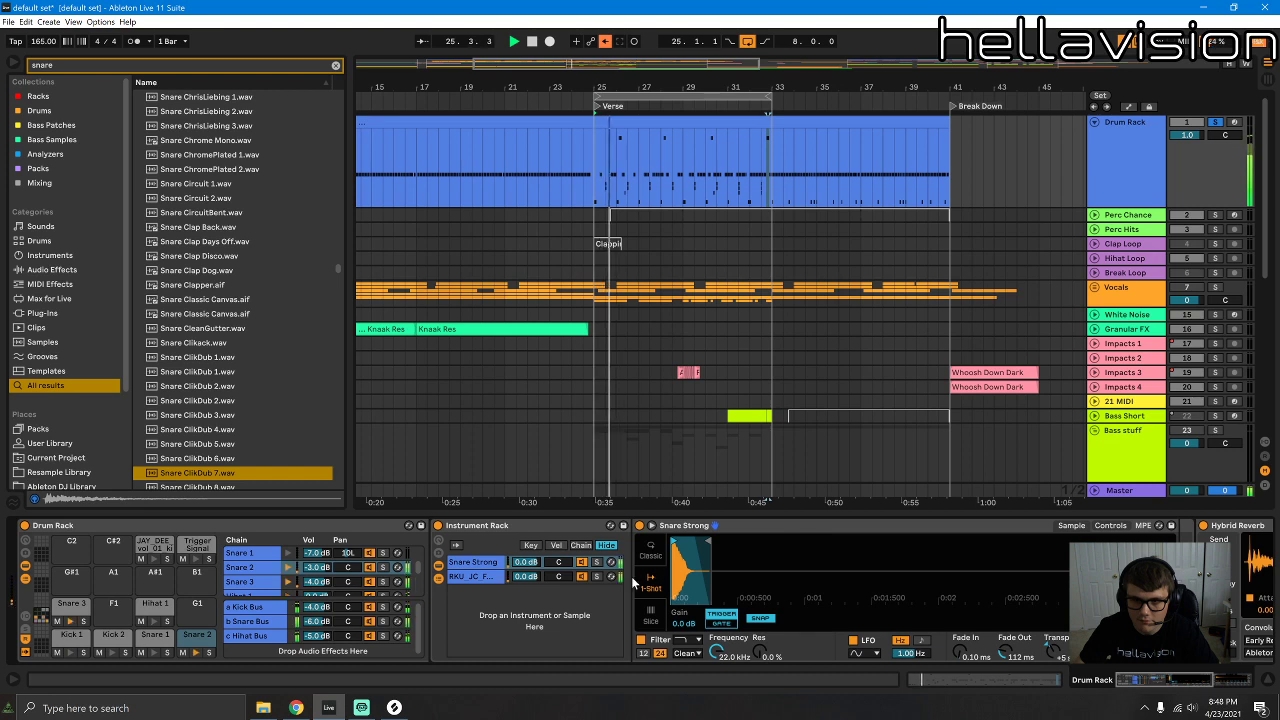
click(589, 579)
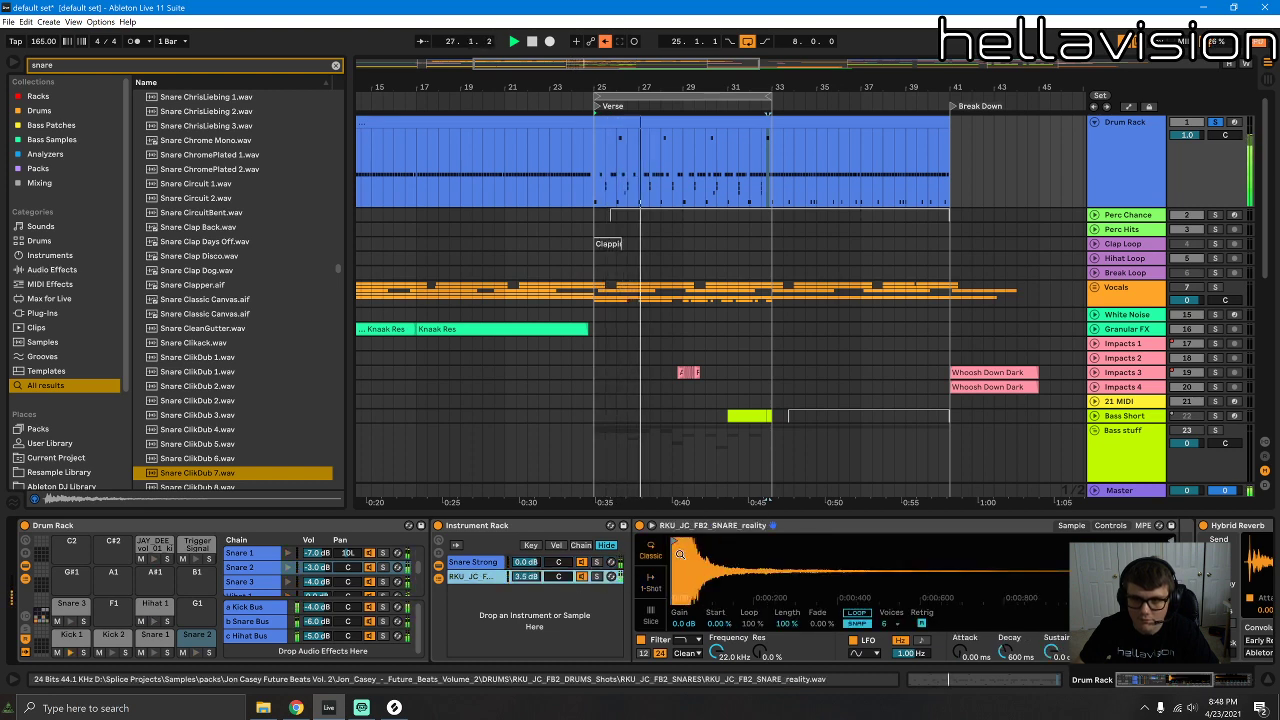
click(651, 588)
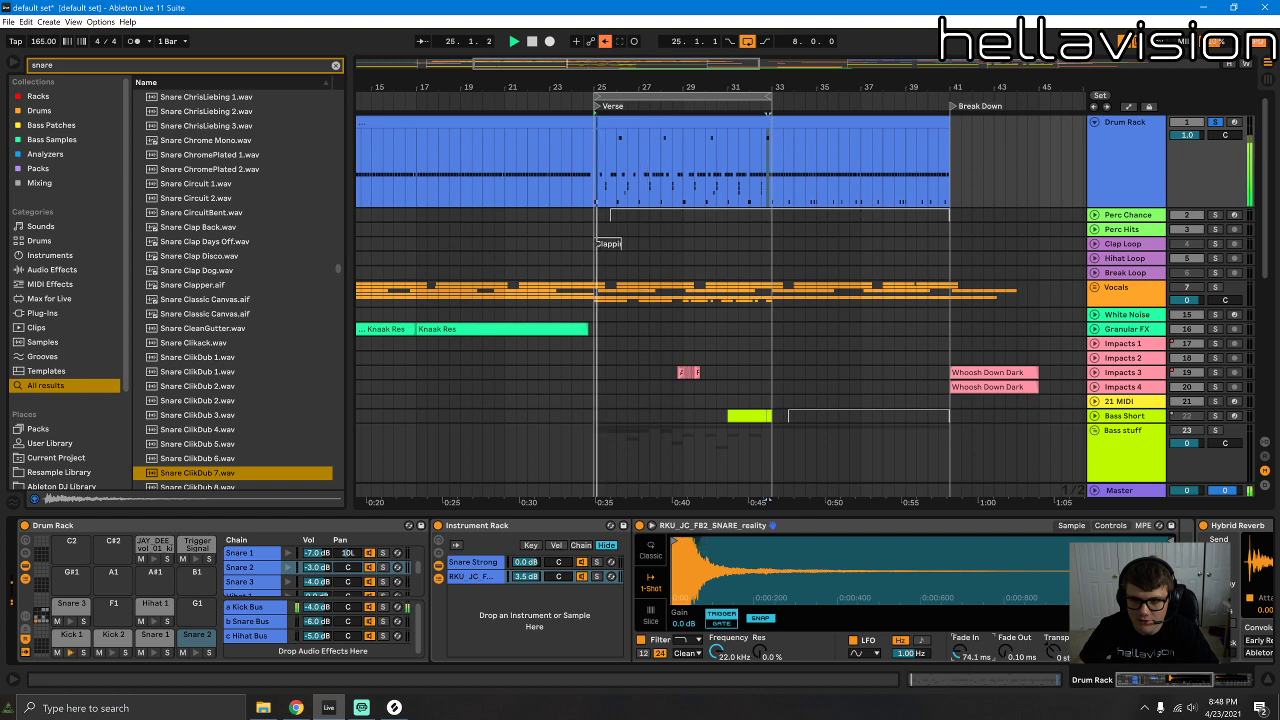
drag(1054, 651, 1054, 622)
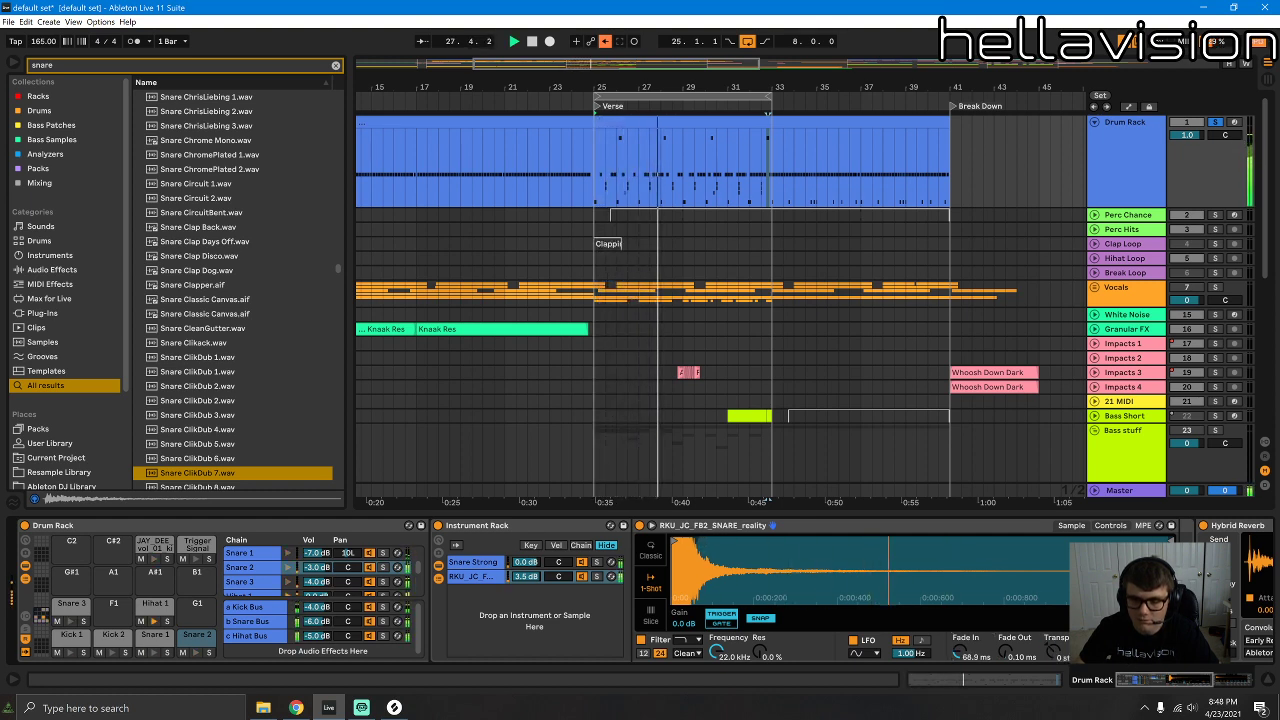
Step: Try adding a Spectral Resonator audio effect after RKU_JC_FB2_SNARE_reality in the Snare 2 pad's Instrument Rack
click(336, 66)
click(72, 272)
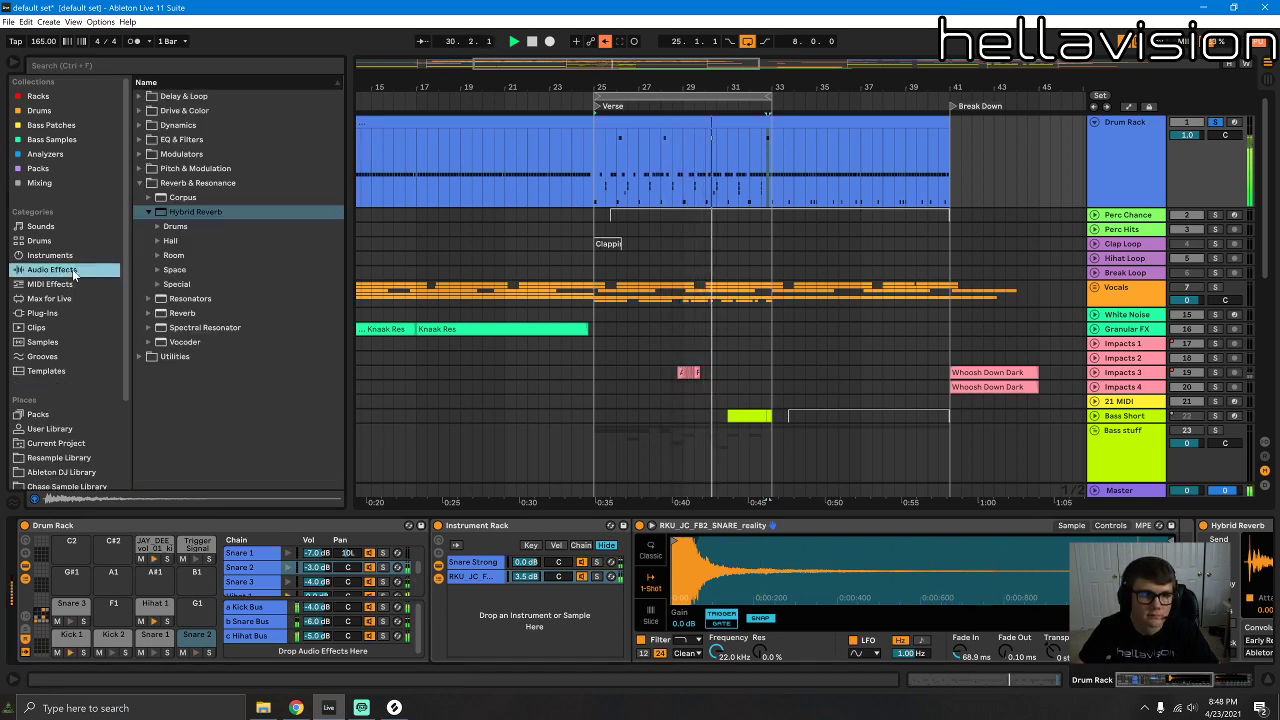
click(148, 212)
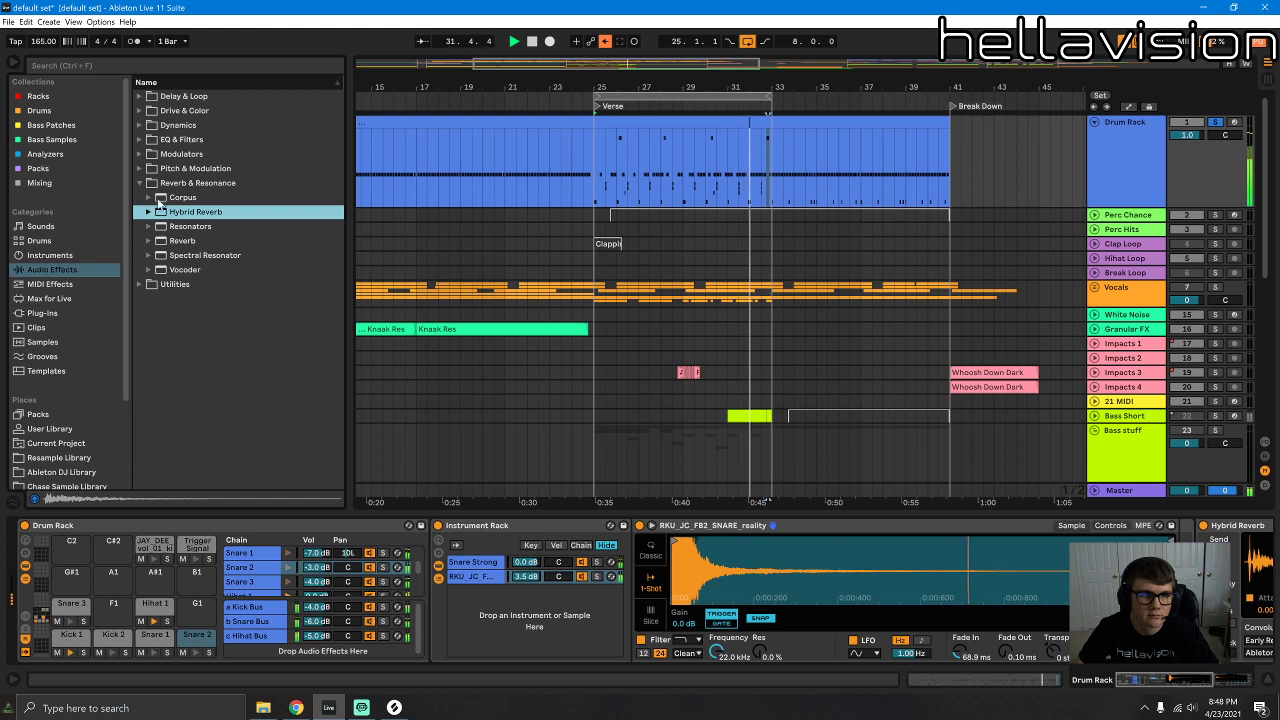
click(161, 197)
drag(158, 257, 463, 334)
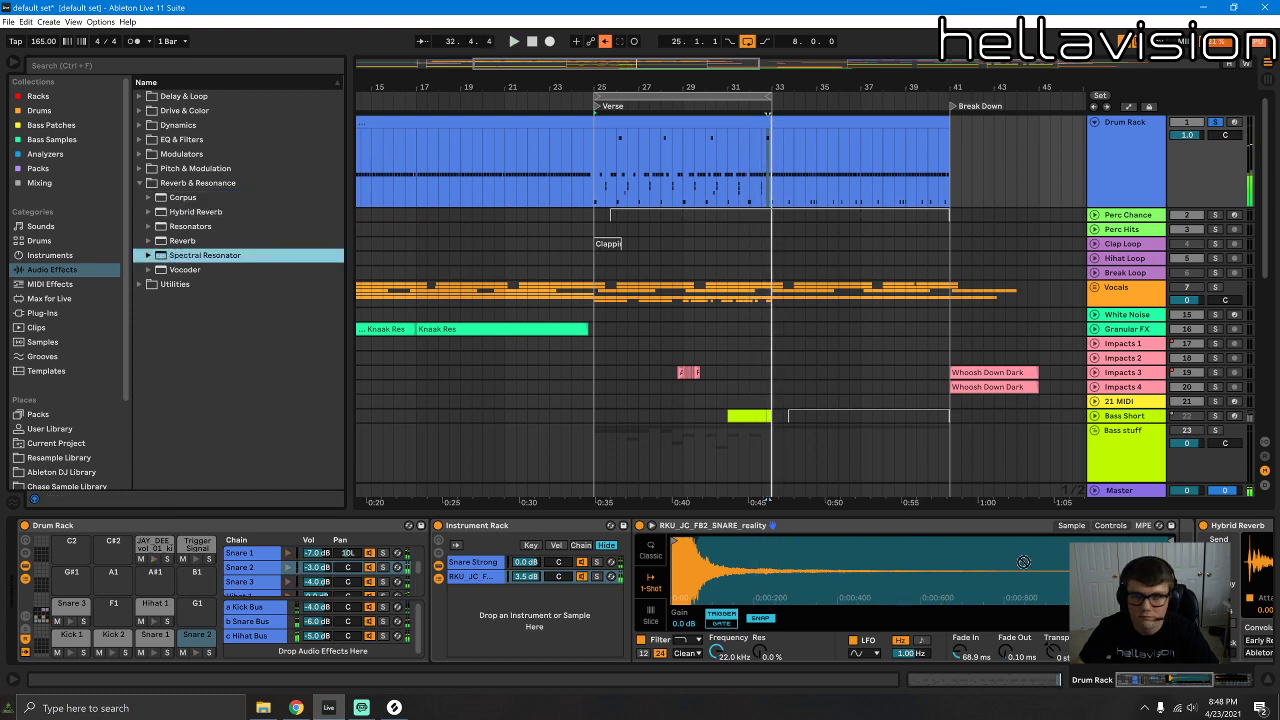
drag(1023, 562, 1188, 590)
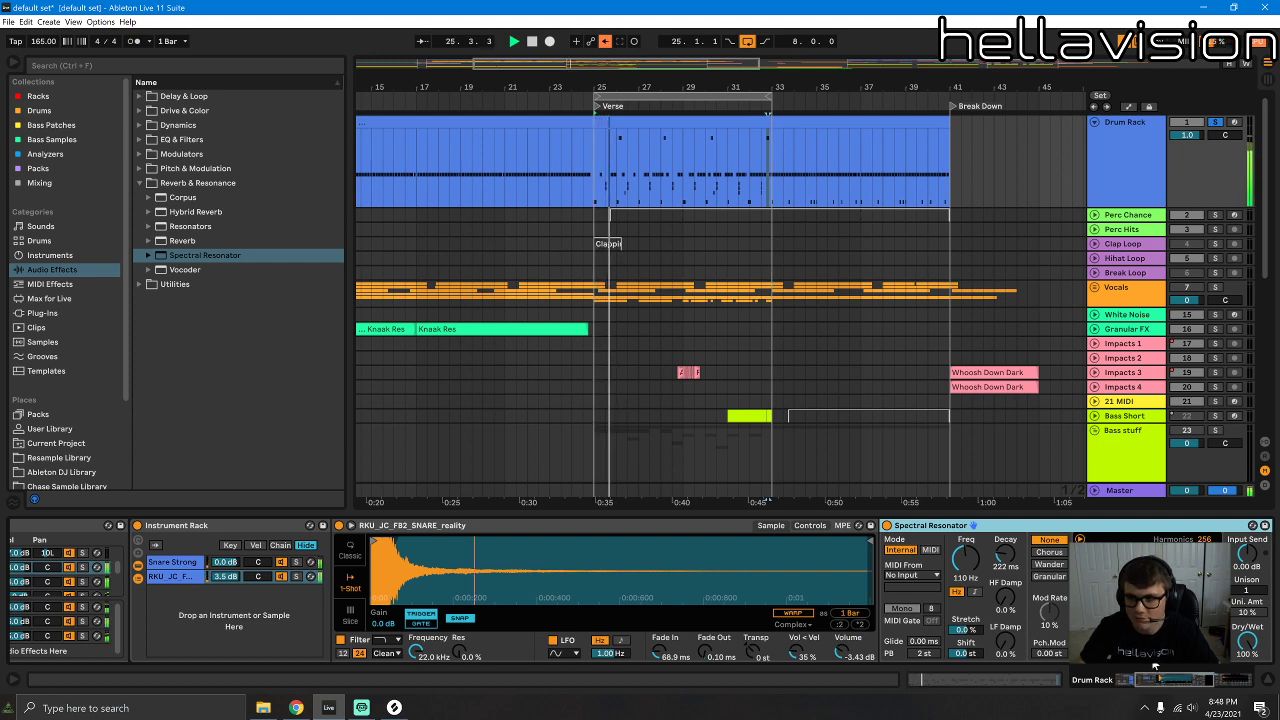
Step: Try Spectral Resonator with Freq 349 Hz, Input Send -4.57 dB and Dry/Wet 48% on the snare layer, and delete the device
mouse_move(1247, 645)
mouse_down()
mouse_move(1247, 668)
mouse_move(1247, 648)
mouse_up()
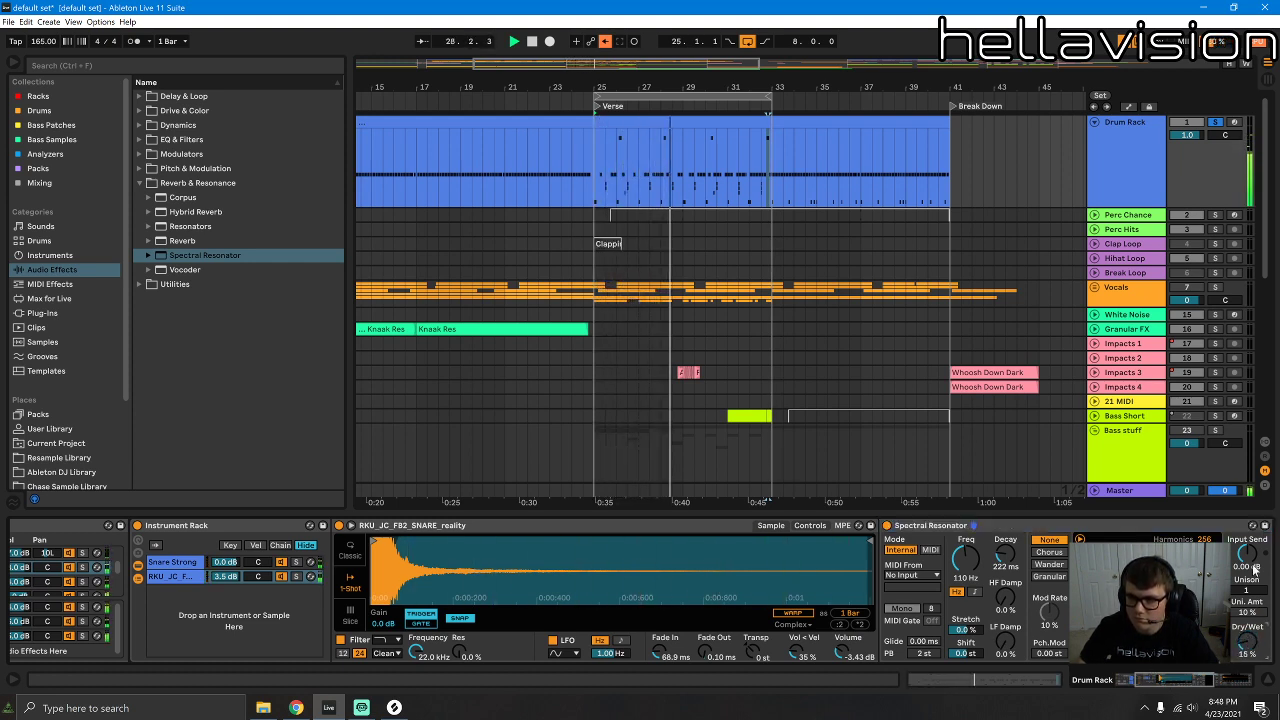
drag(1247, 554, 1253, 566)
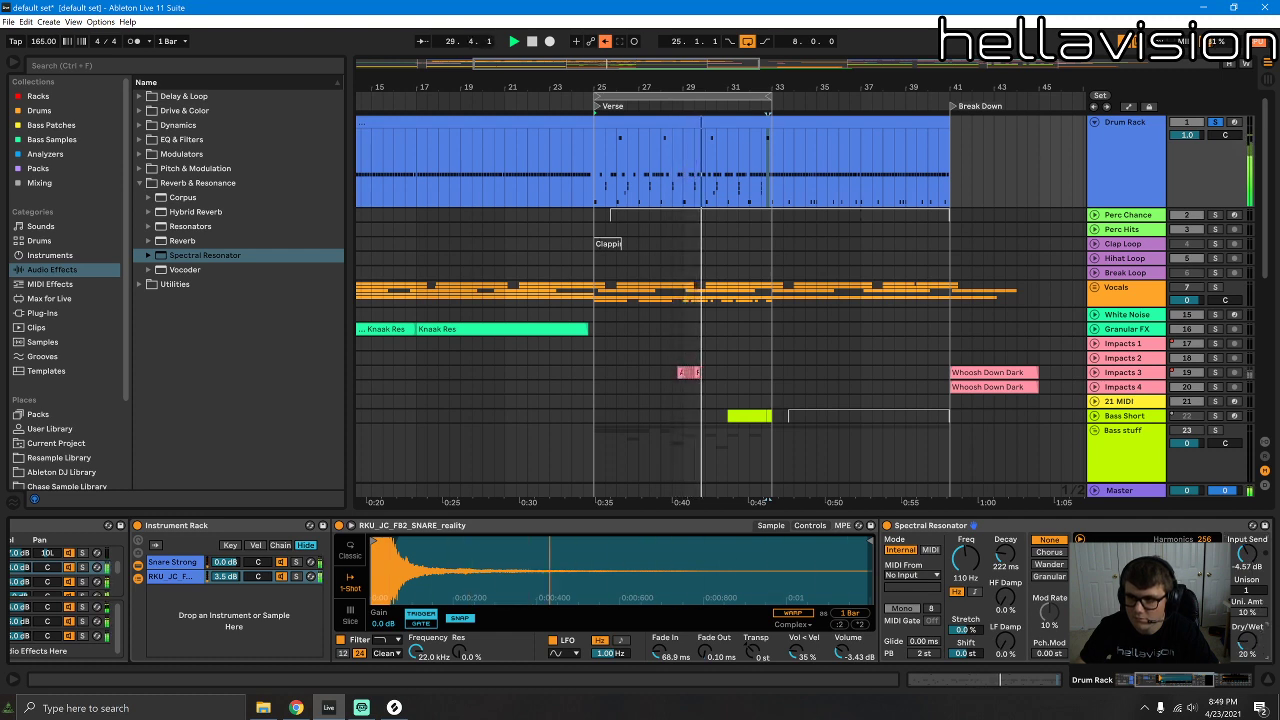
drag(1247, 643, 1247, 600)
mouse_move(965, 559)
mouse_down()
mouse_move(965, 530)
mouse_move(967, 582)
mouse_up()
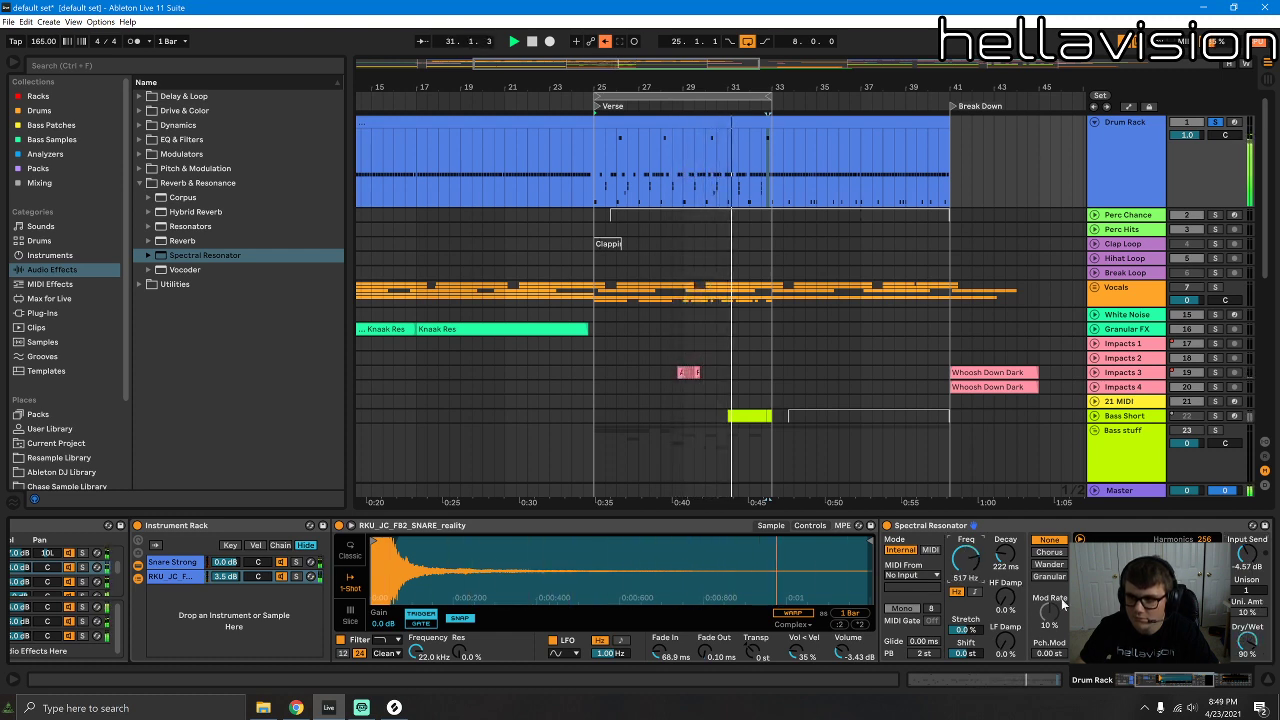
drag(1247, 643, 1247, 653)
drag(967, 560, 967, 572)
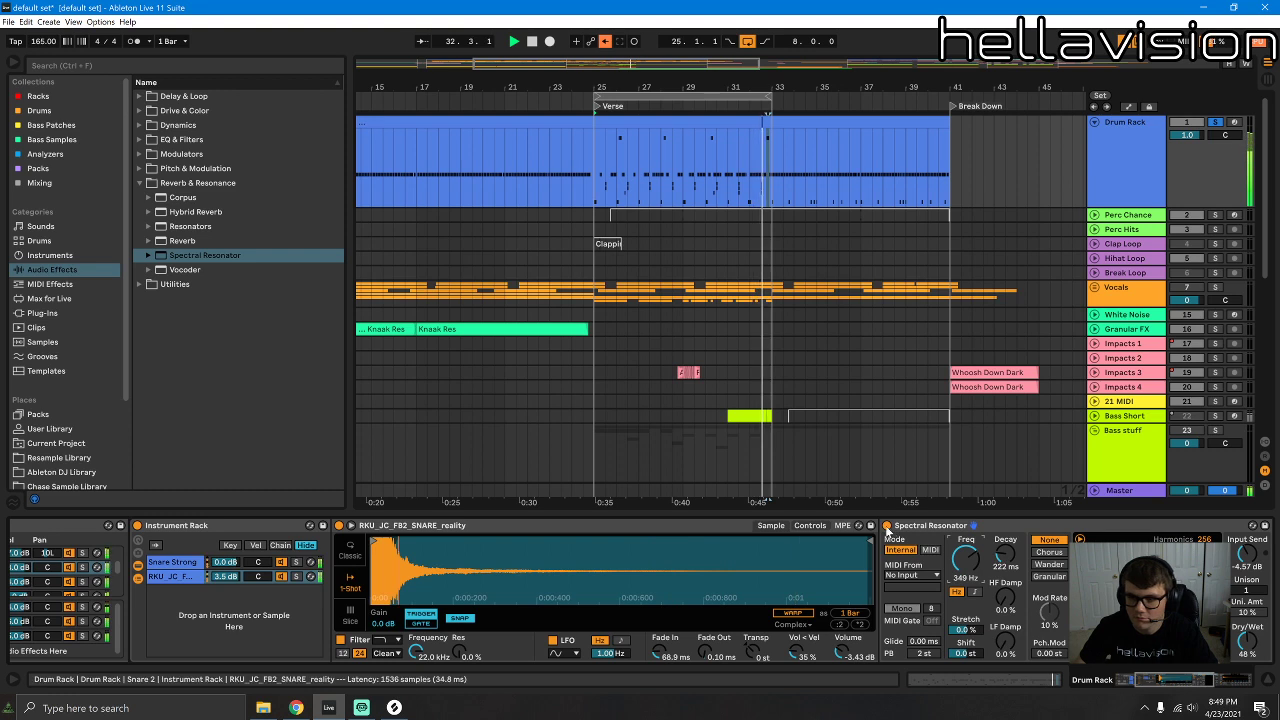
click(926, 527)
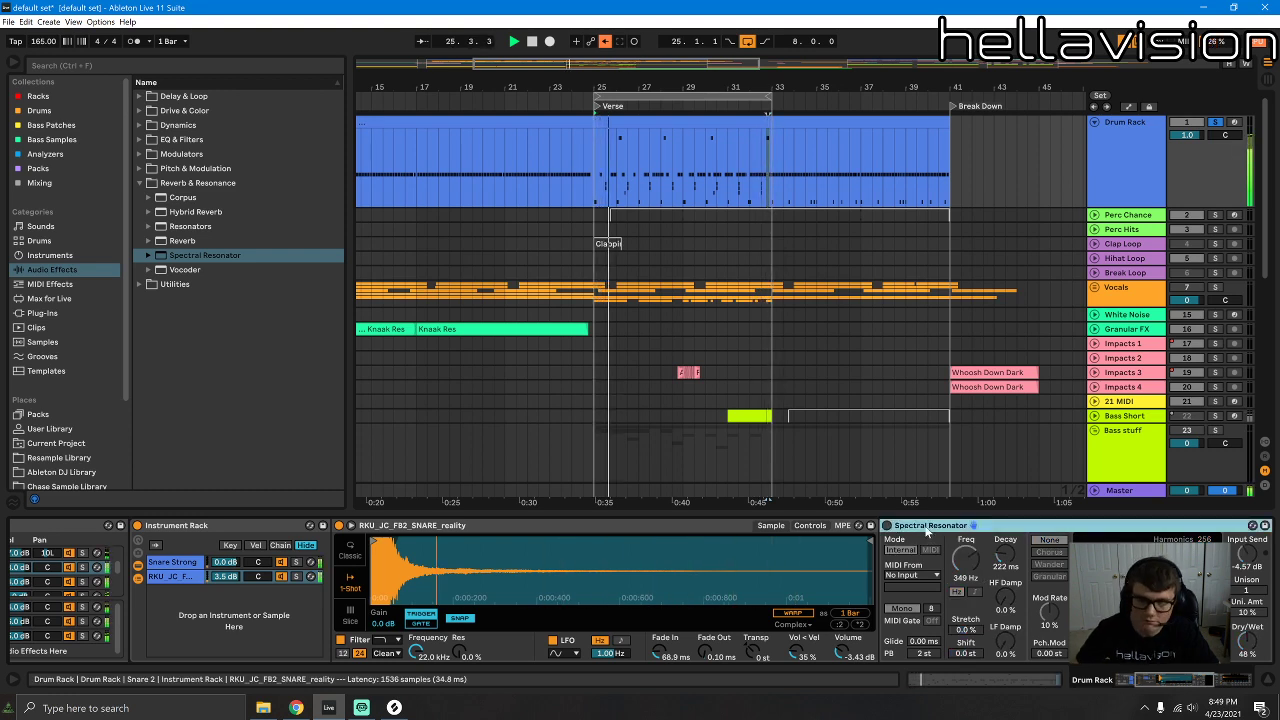
key(Delete)
Step: Unsolo the Drum Rack track and play the full mix from the start of the Verse at bar 25
click(591, 125)
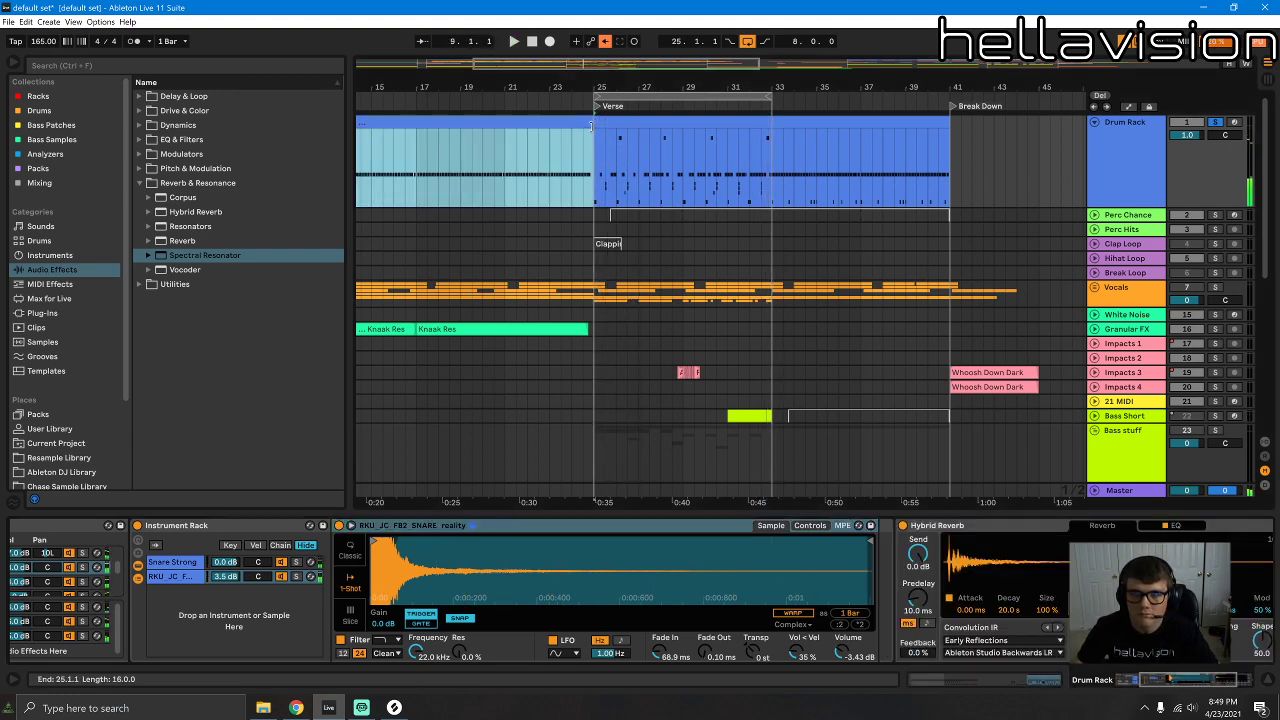
click(1215, 122)
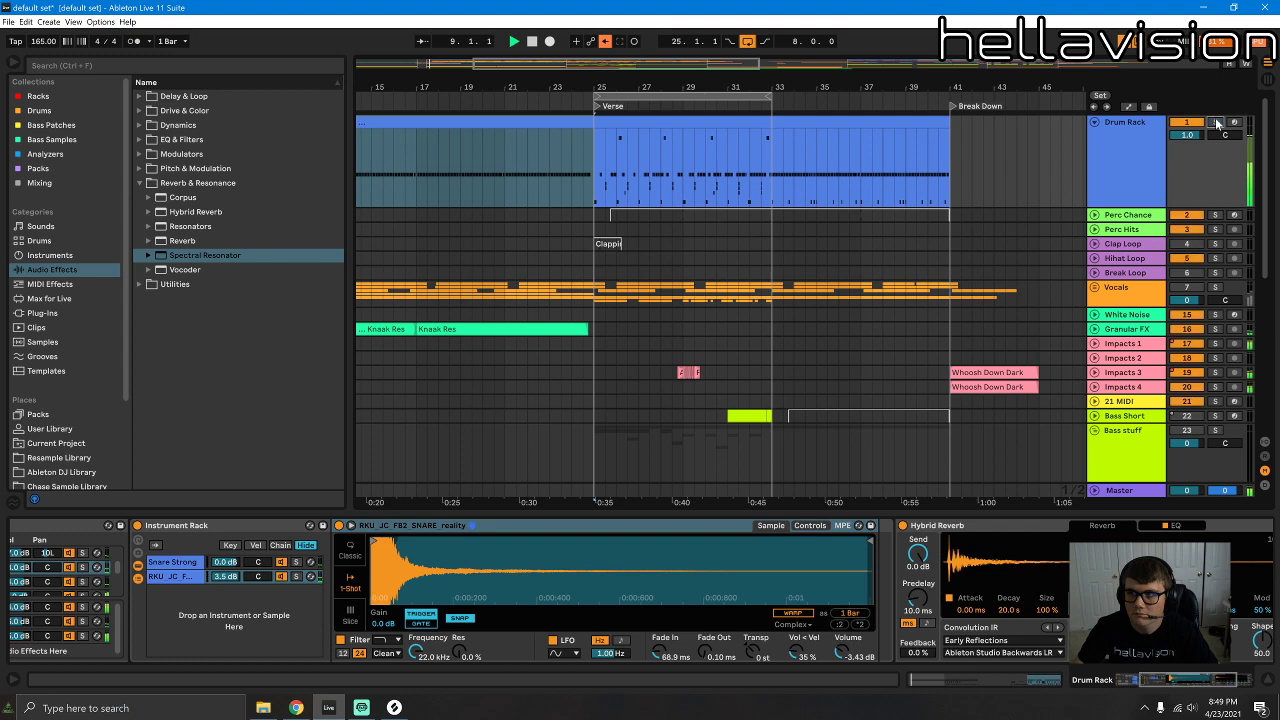
click(597, 176)
key(space)
Step: Examine the Verse's bass, vocal, Outland Bells and String Synth tracks while playing the full mix
scroll(732, 275, down, 10)
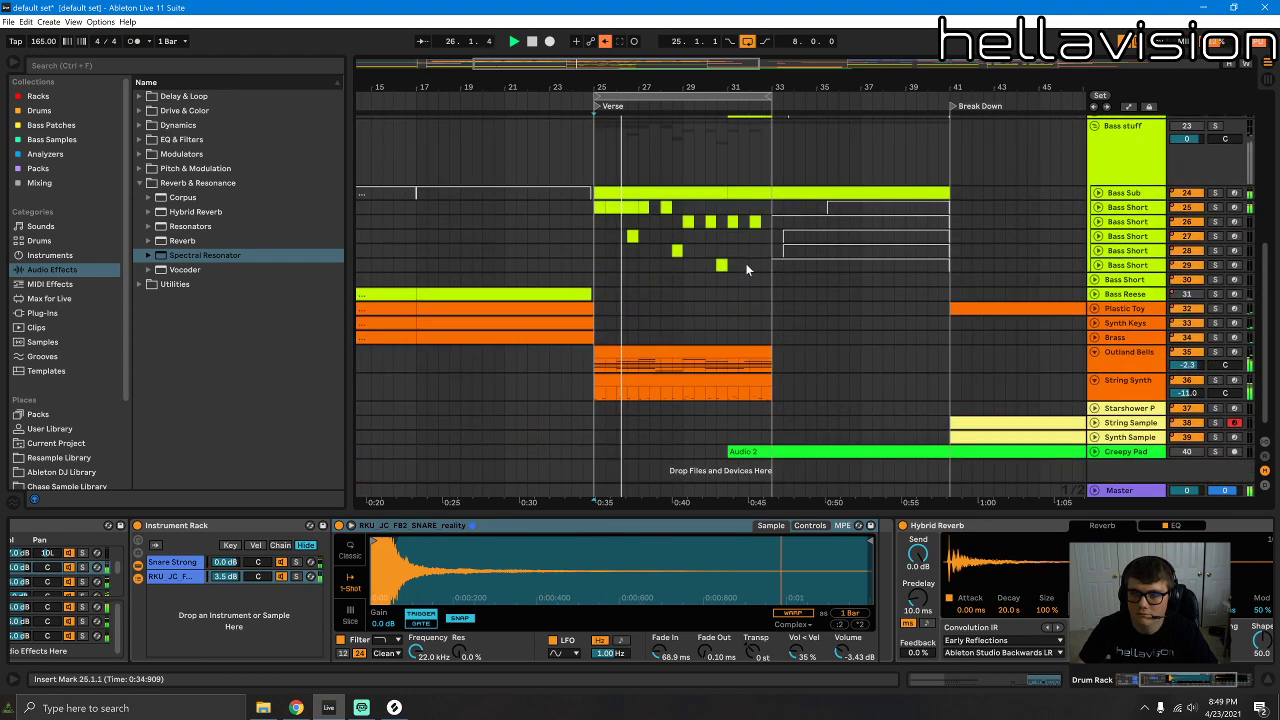
scroll(910, 328, up, 5)
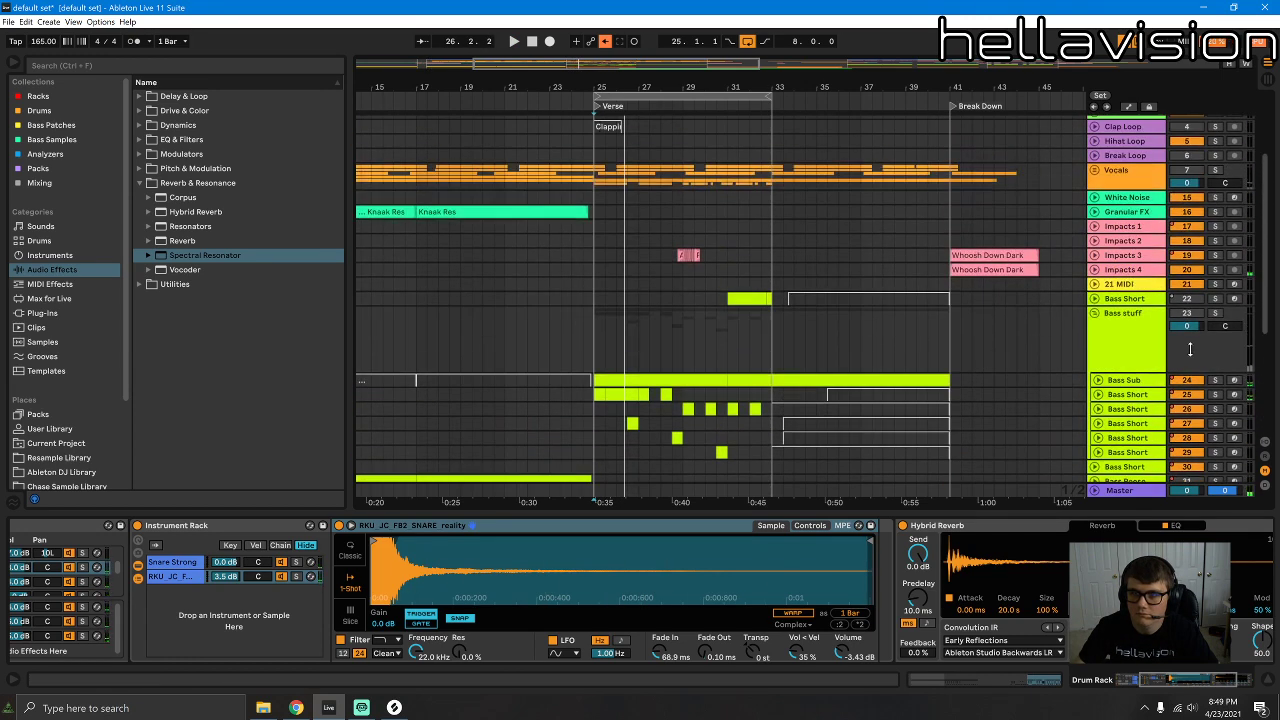
scroll(922, 284, down, 3)
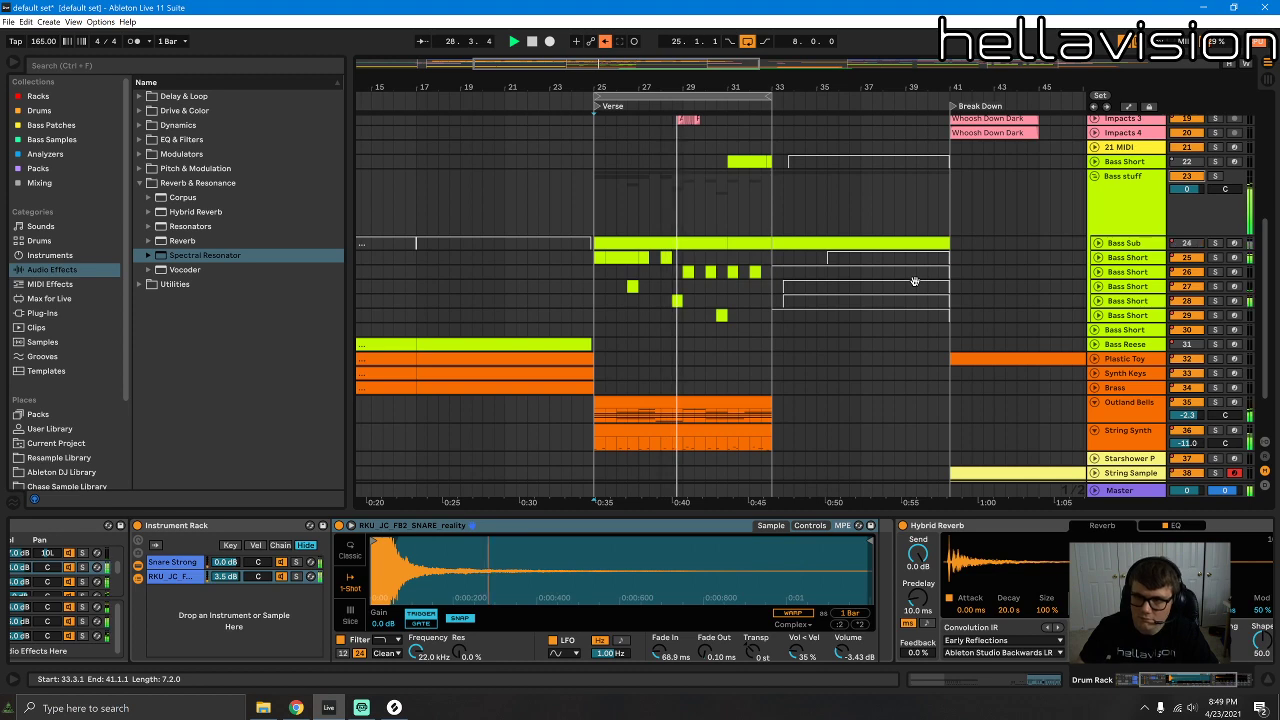
scroll(913, 281, up, 6)
scroll(850, 292, down, 4)
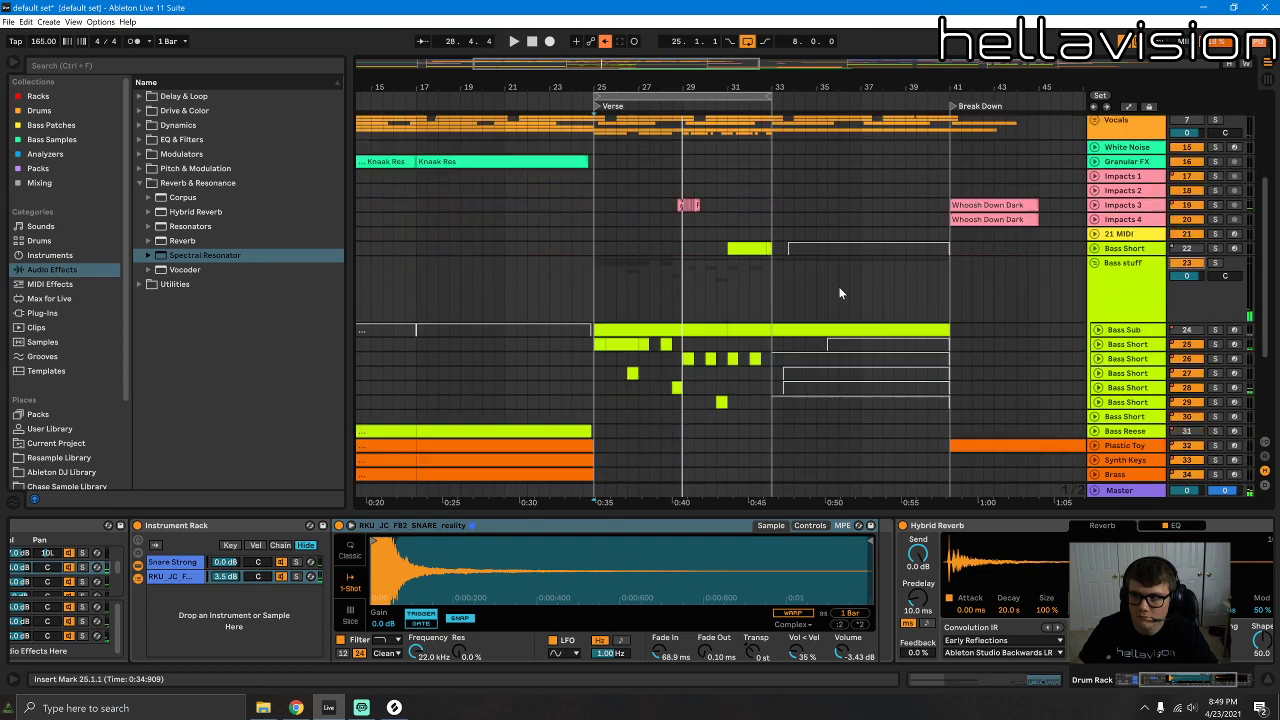
scroll(1116, 203, up, 2)
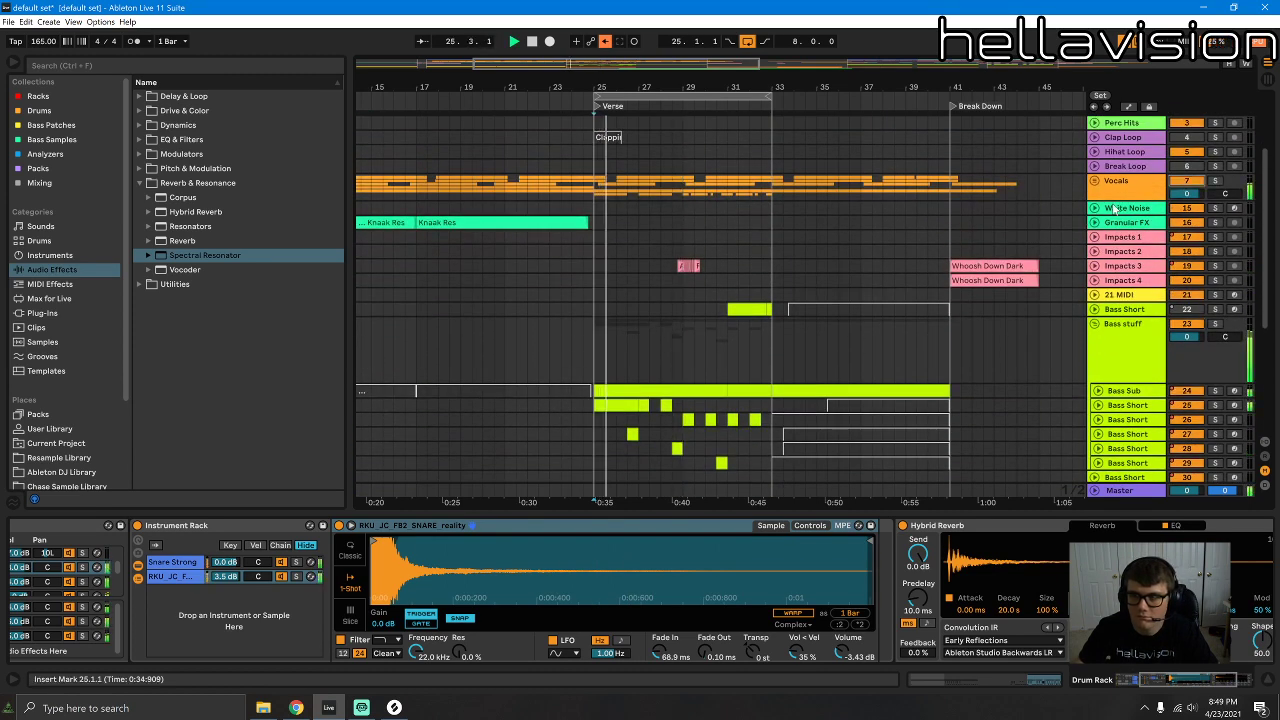
click(1095, 181)
scroll(1097, 183, down, 12)
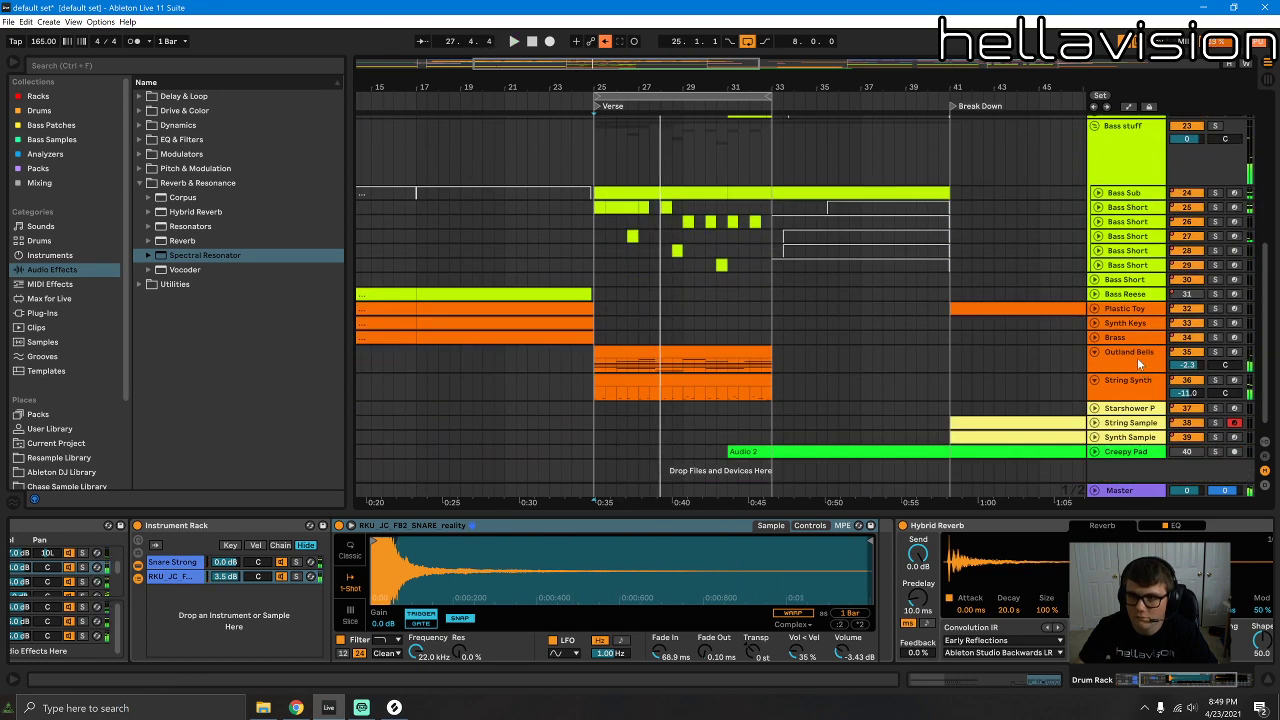
click(1137, 357)
click(1133, 381)
scroll(1059, 340, up, 5)
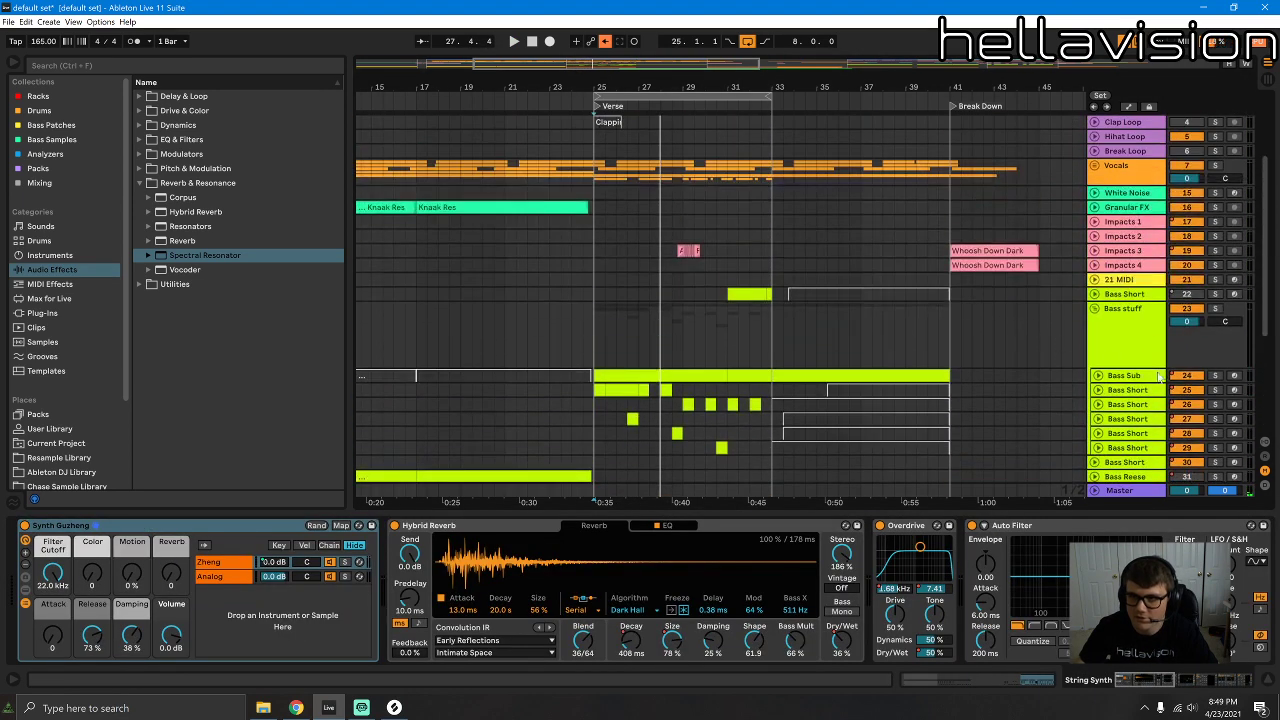
key(space)
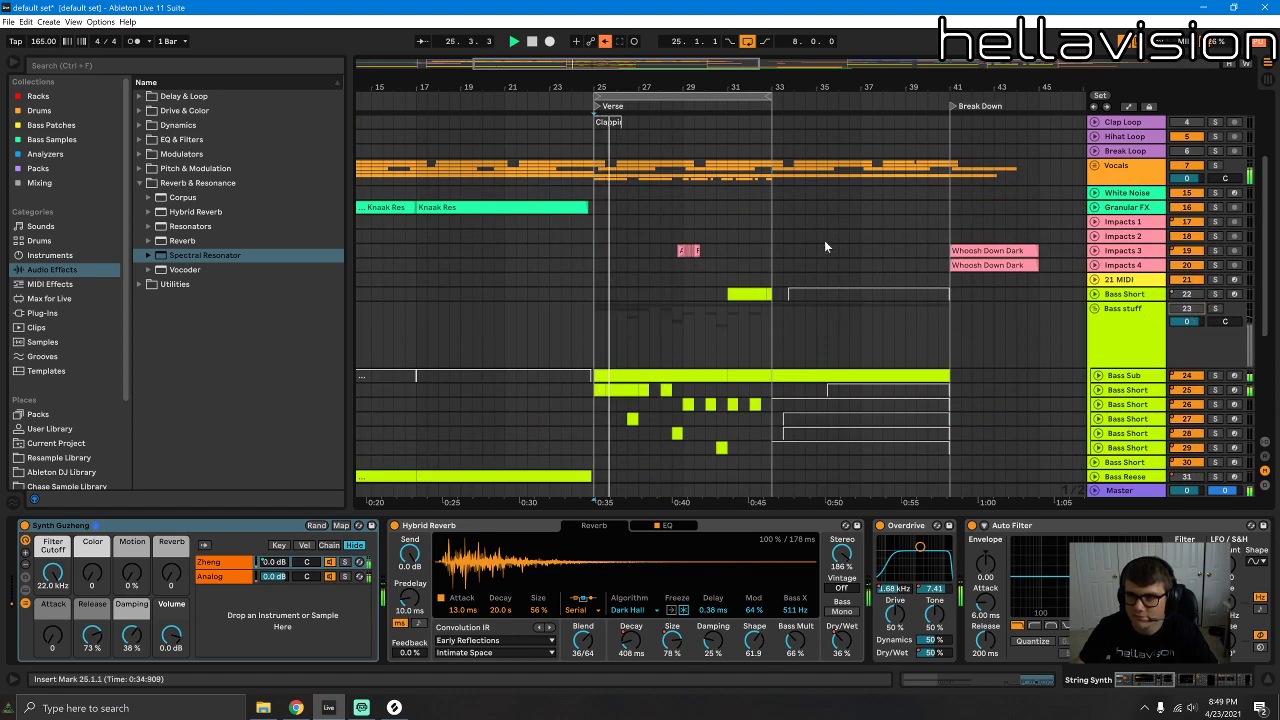
Step: Unfold the Vocals group and set its volume to -3.3 dB
scroll(827, 237, down, 3)
scroll(1107, 260, up, 5)
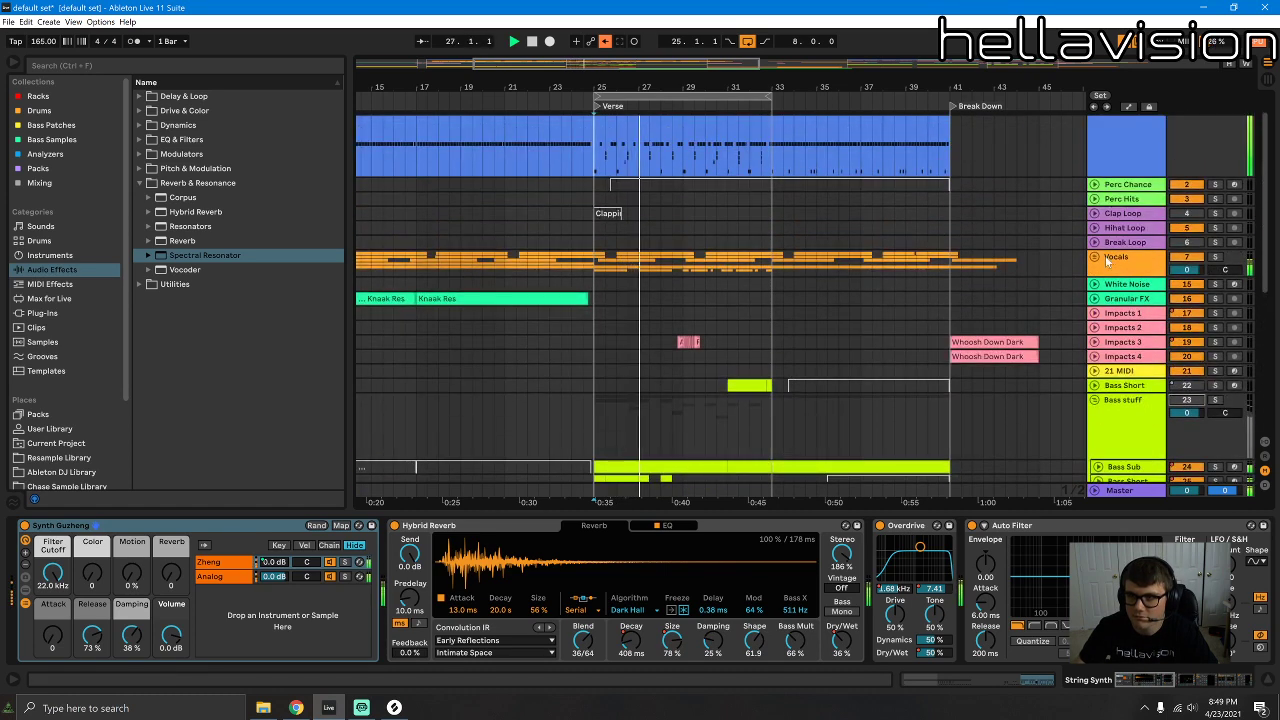
click(1095, 257)
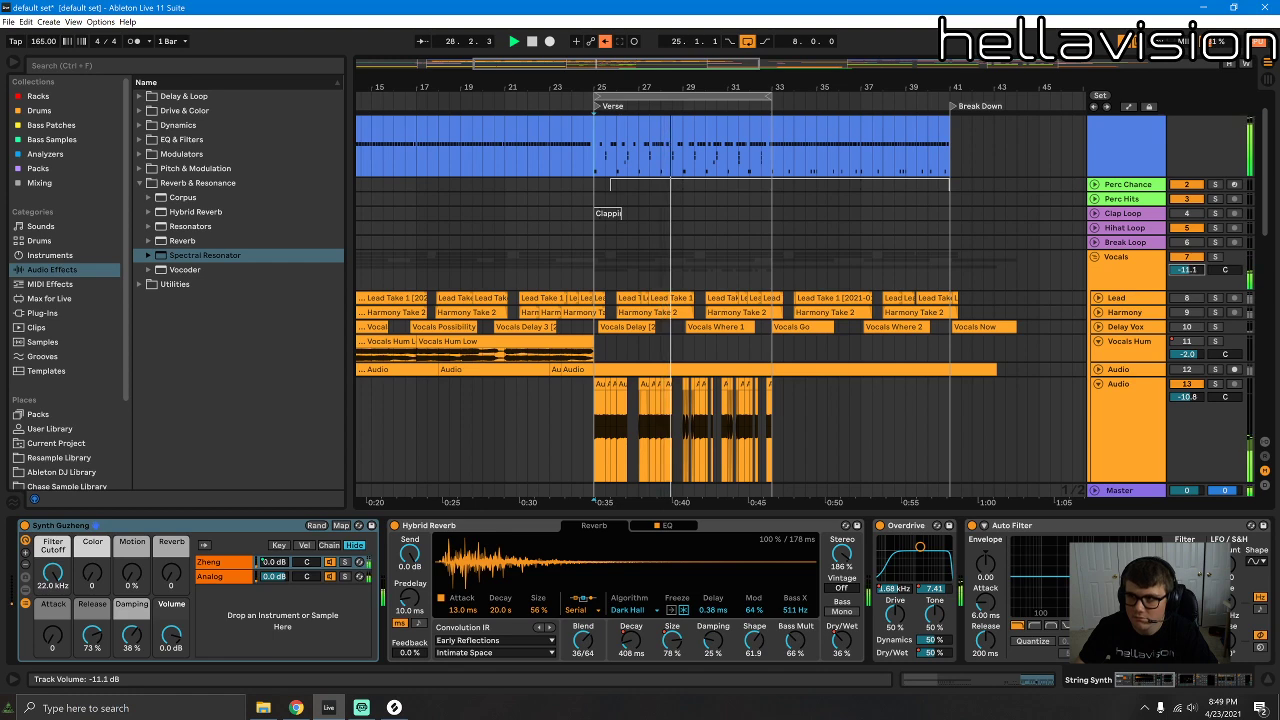
drag(1187, 269, 1187, 255)
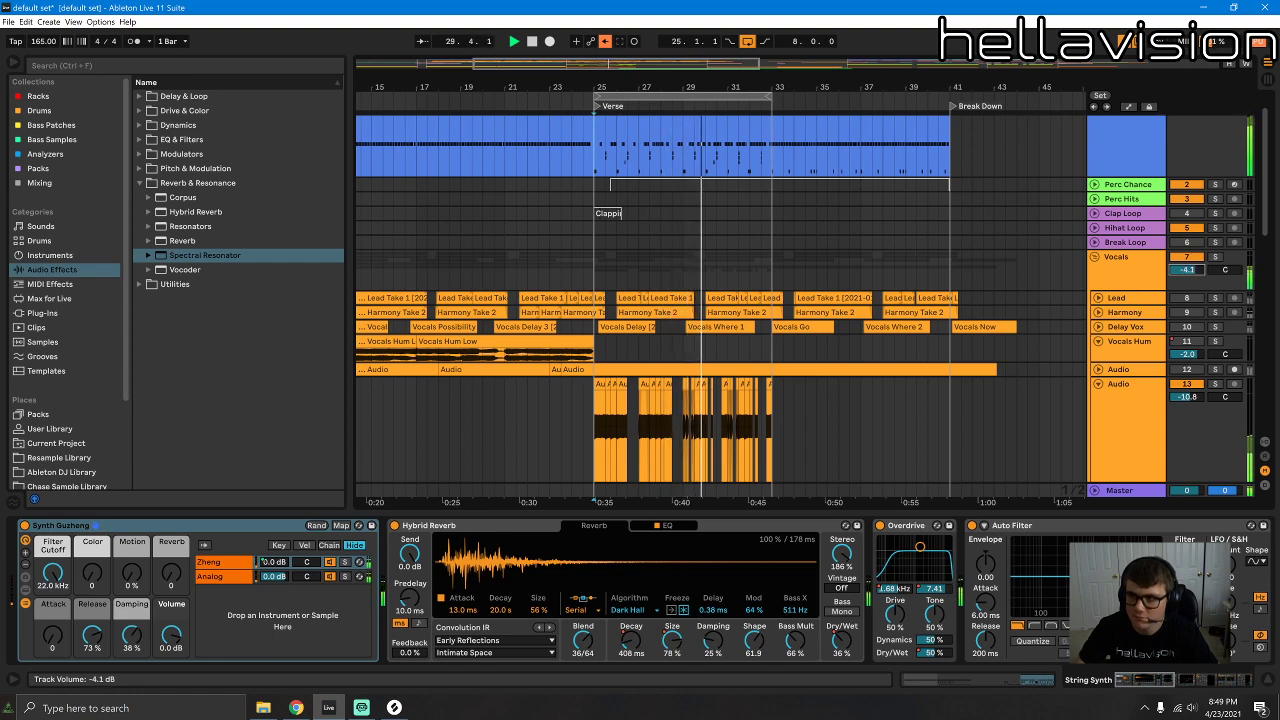
Step: Rebalance the String Synth track's volume and lower the Outland Bells track to -14.3 dB during Verse playback
scroll(1025, 250, down, 15)
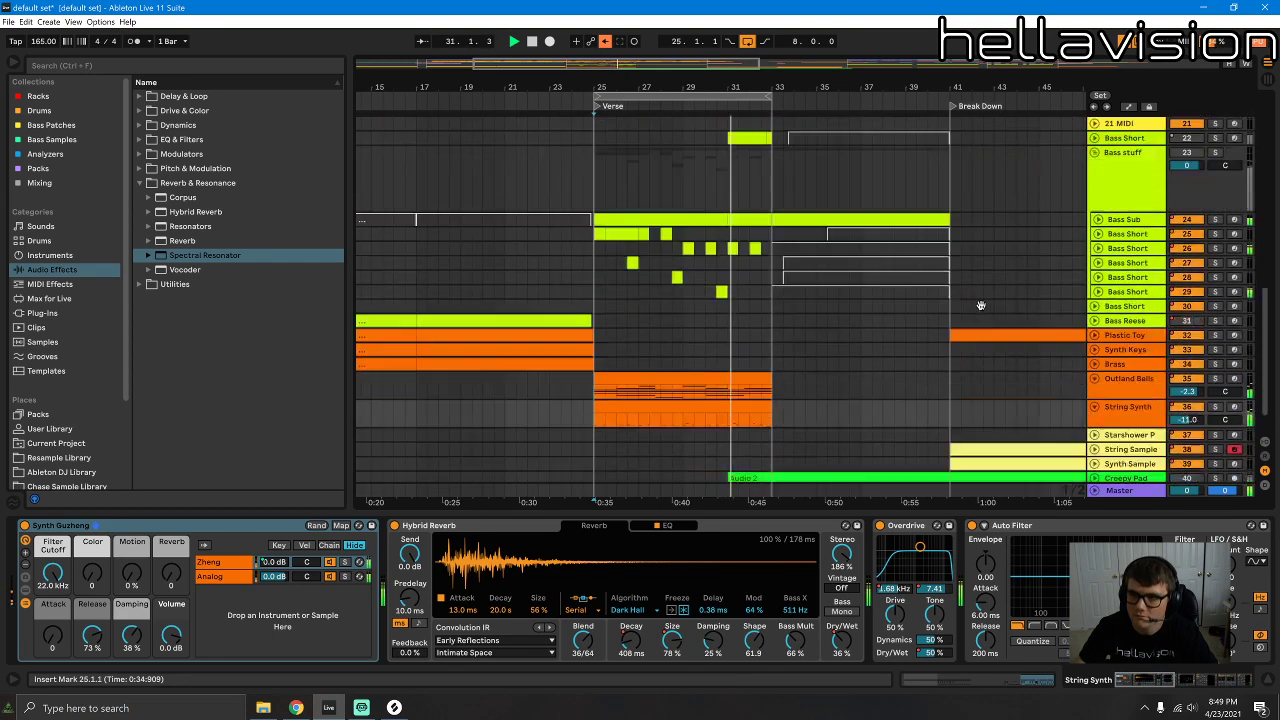
double_click(1146, 372)
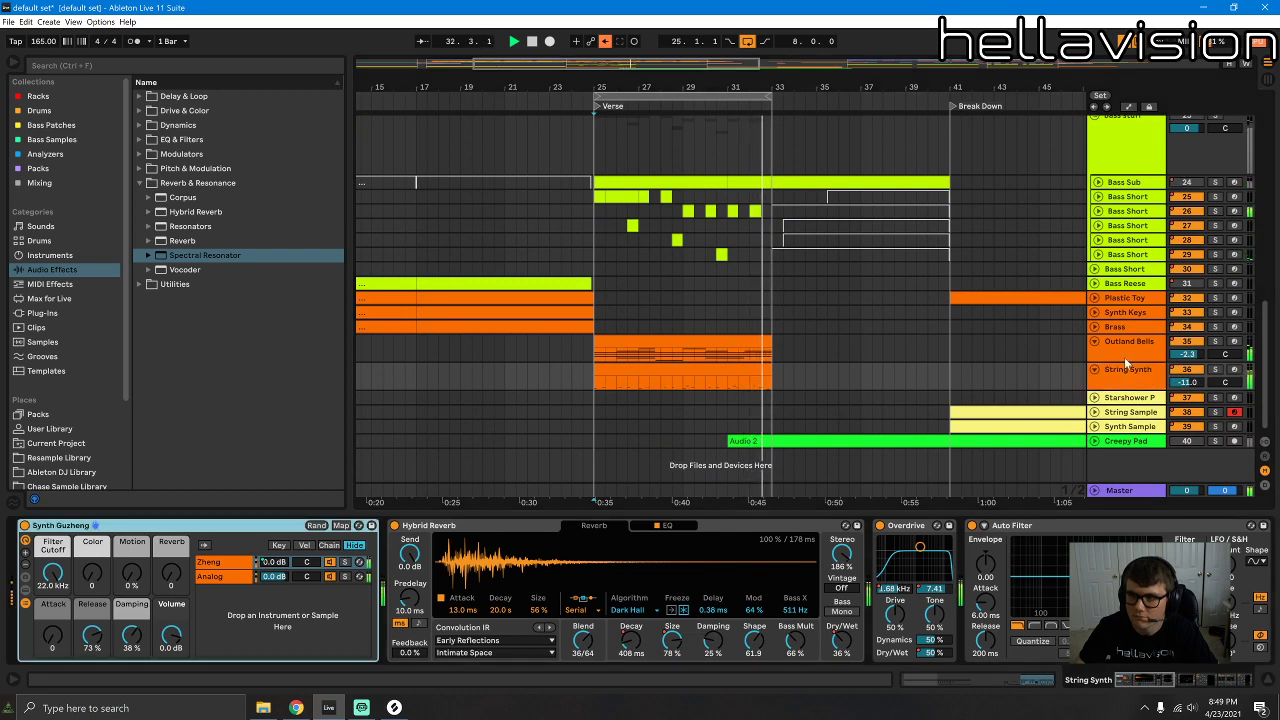
key(space)
drag(1184, 383, 1186, 394)
key(space)
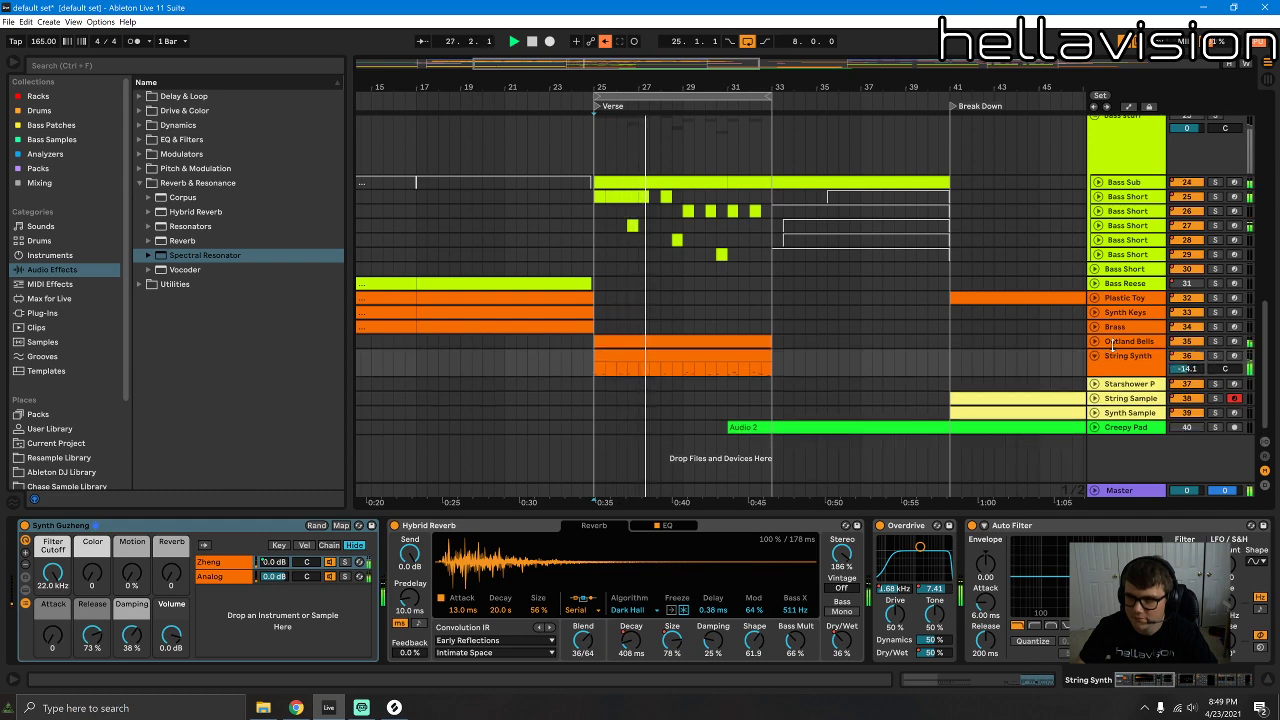
double_click(1112, 345)
drag(1187, 354, 1187, 398)
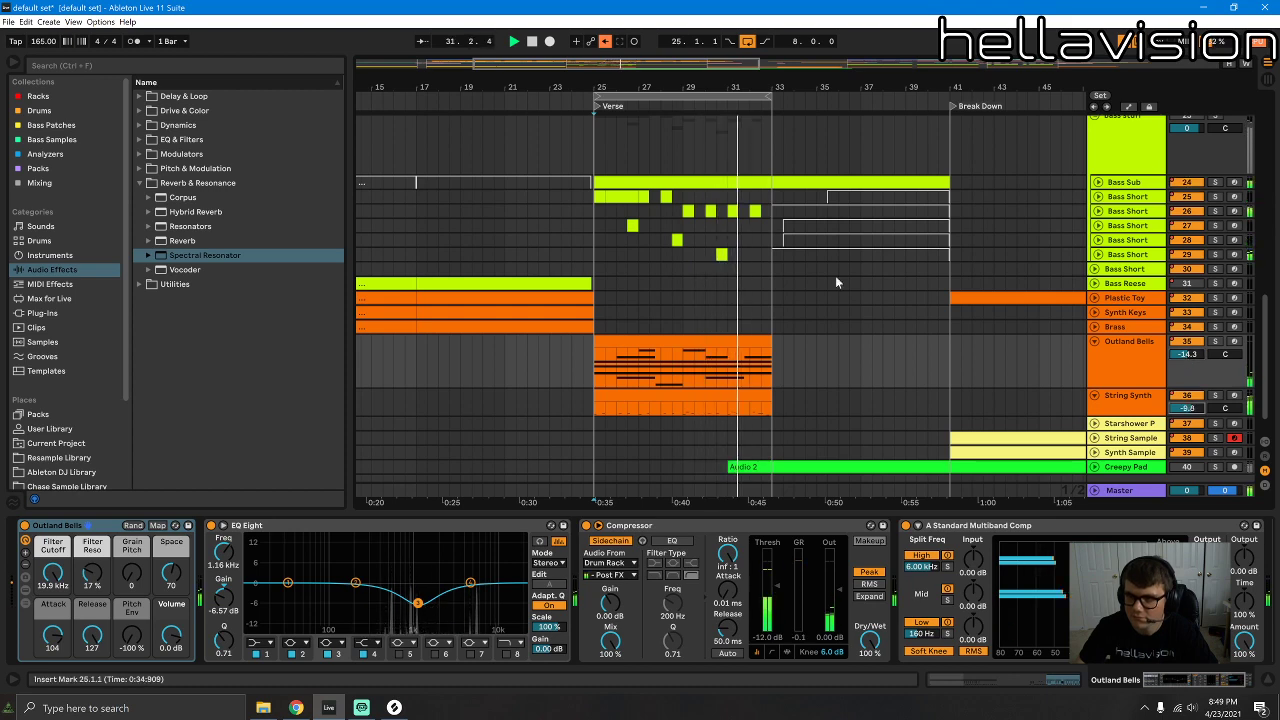
Step: Select the chopped Audio track 13 in the Vocals group and raise its volume to -0.5 dB
scroll(835, 275, up, 5)
scroll(724, 258, up, 7)
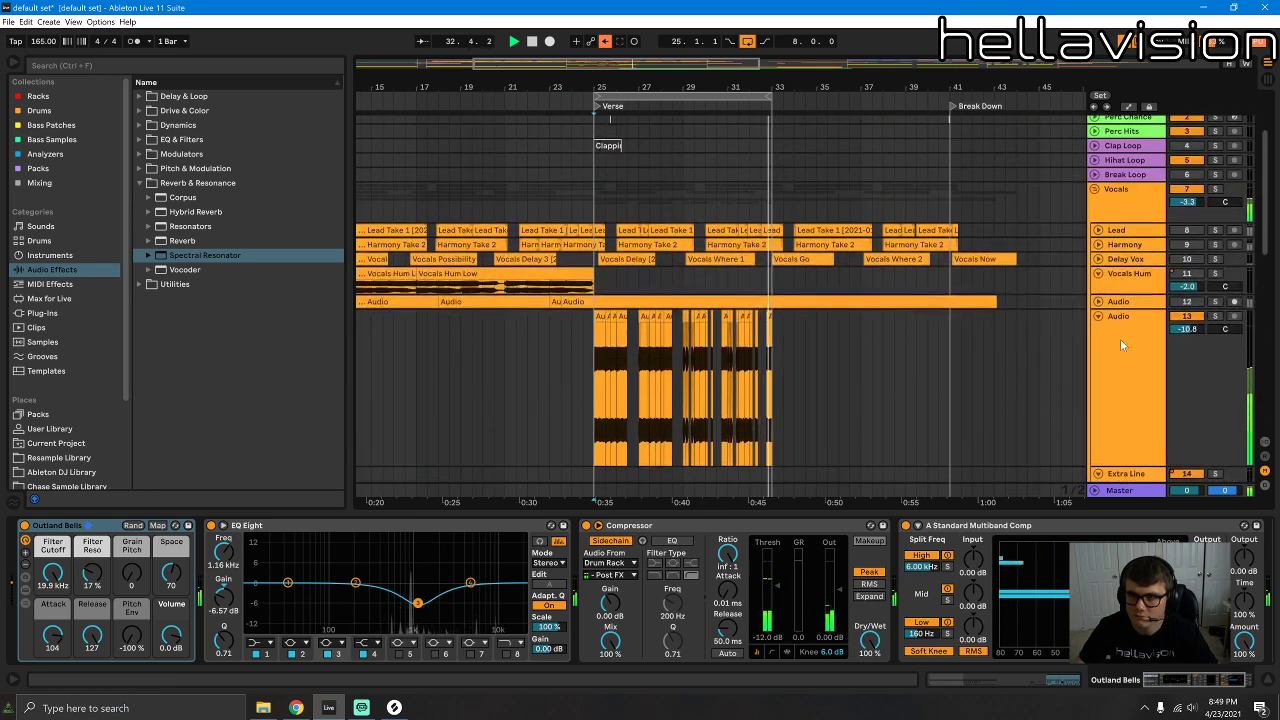
click(1128, 338)
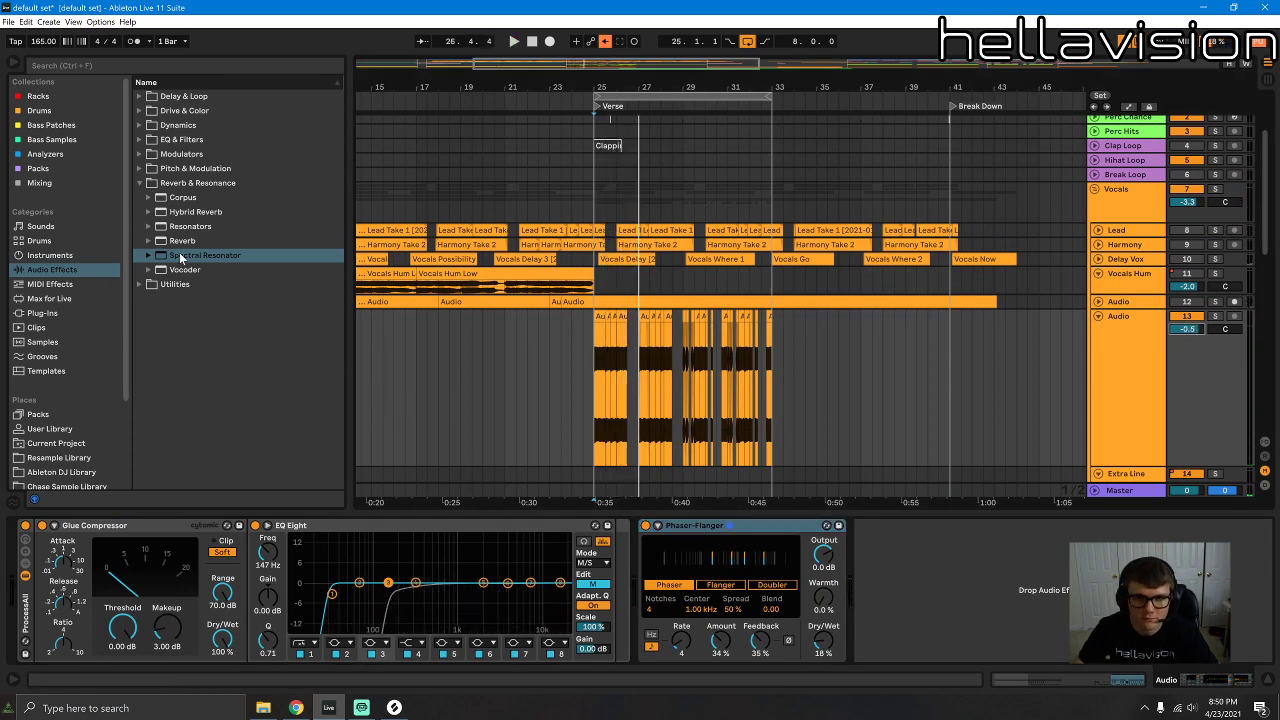
Step: Try adding Spectral Resonator after Phaser-Flanger on the chopped vocal track, undo it and collapse the Reverb & Resonance effects folder
drag(181, 259, 925, 587)
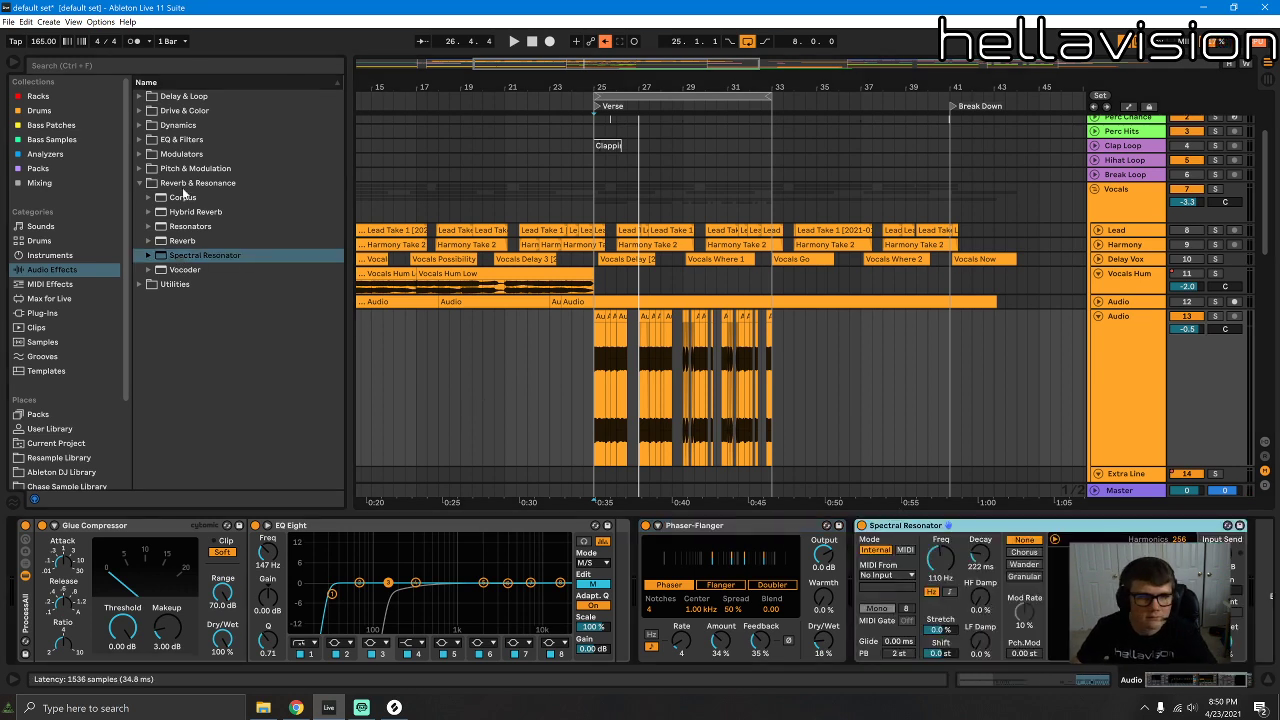
key(ctrl+z)
click(140, 183)
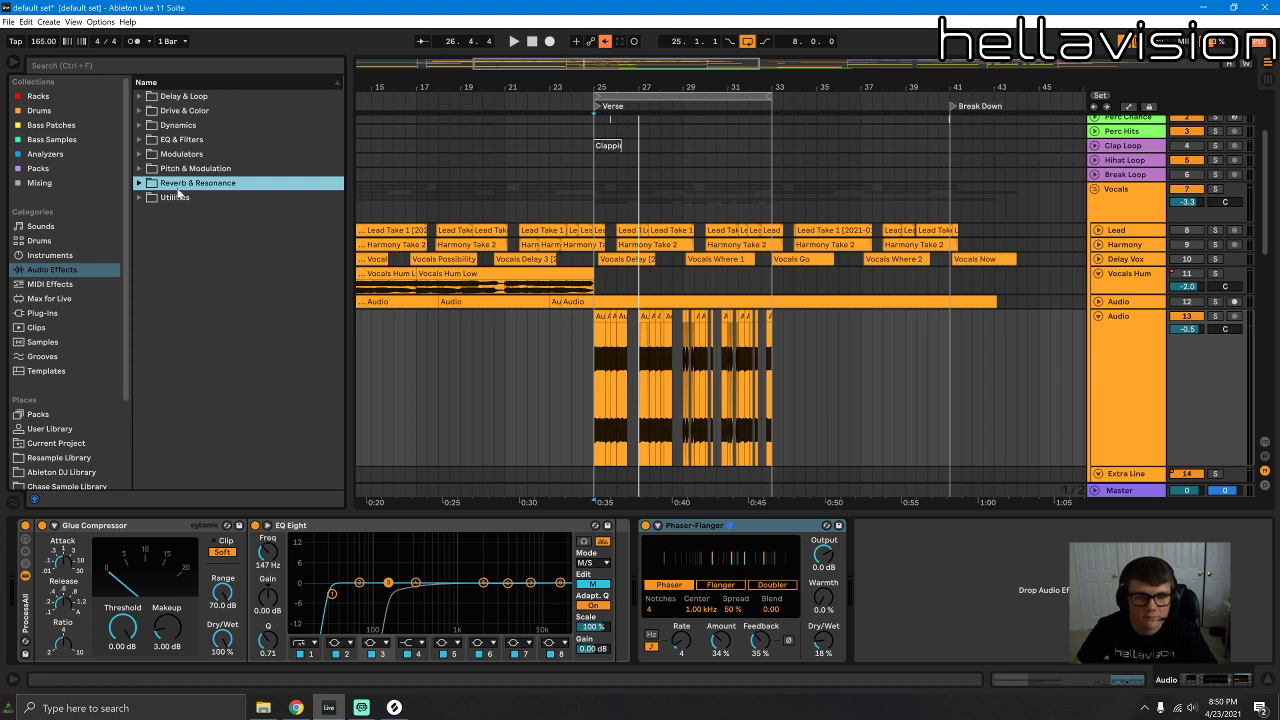
Step: Add a second Phaser-Flanger at the end of the chopped vocal track's device chain and switch it to Doubler mode
click(139, 168)
click(178, 227)
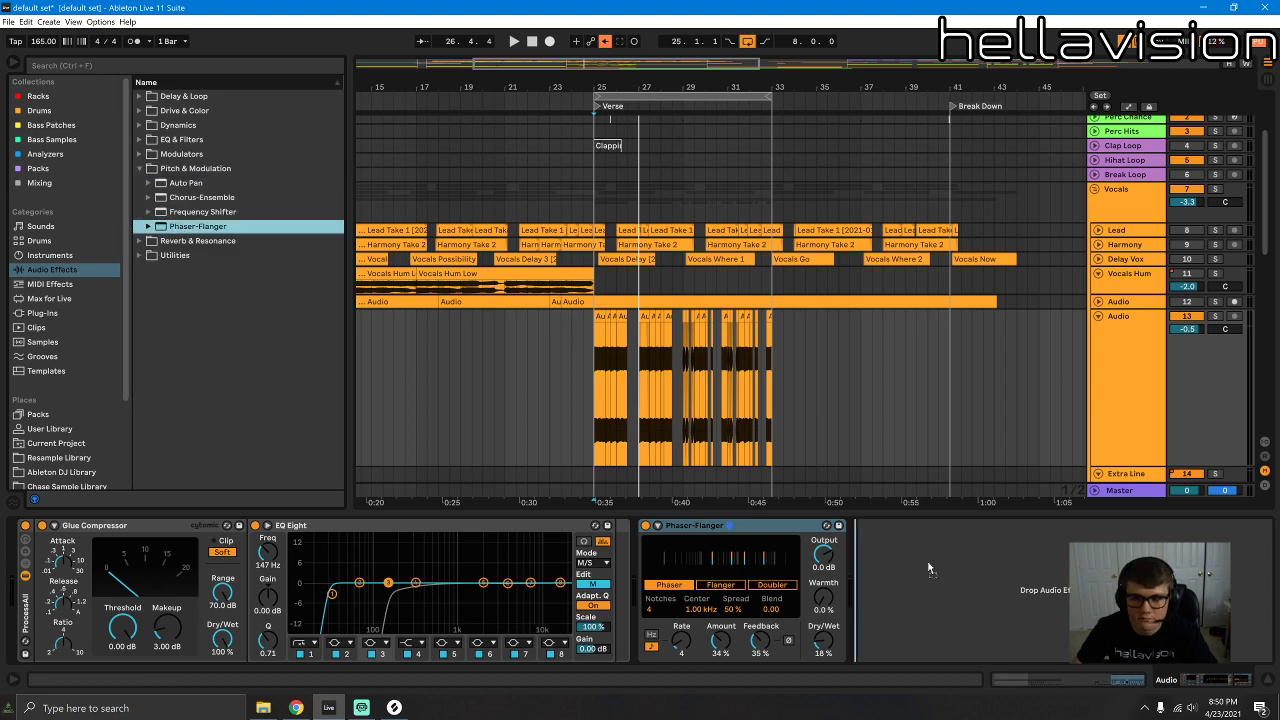
drag(950, 580, 1035, 600)
click(990, 585)
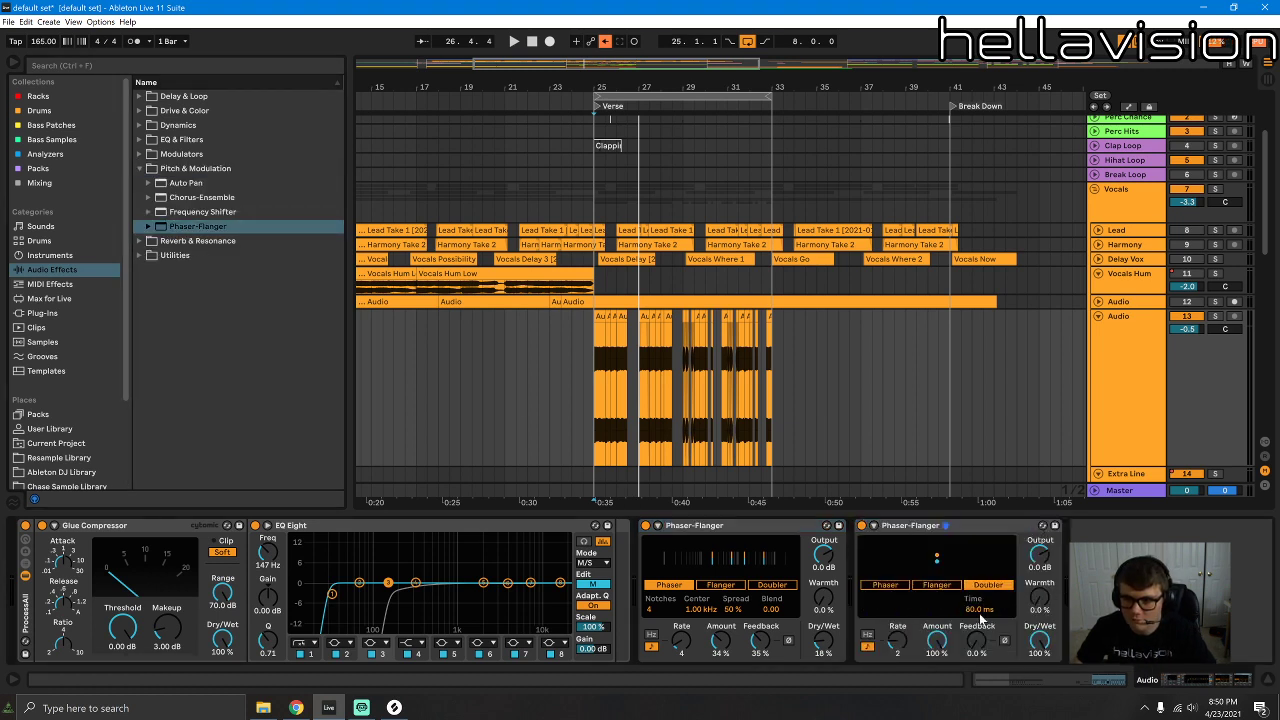
Step: During playback, set the Doubler's Amount to 21%, Dry/Wet to 66% and Rate to 1.5, and the chopped vocal track's volume to 0.4 dB
key(space)
drag(937, 637, 930, 645)
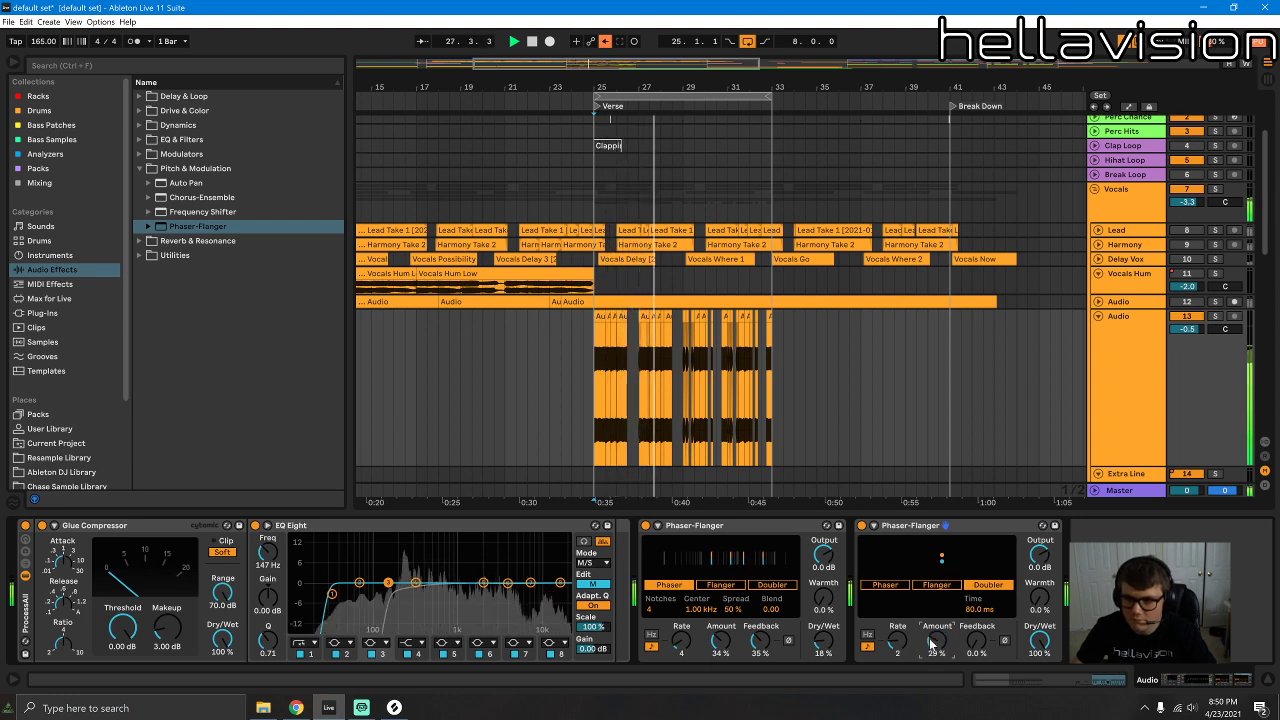
drag(1040, 641, 1040, 676)
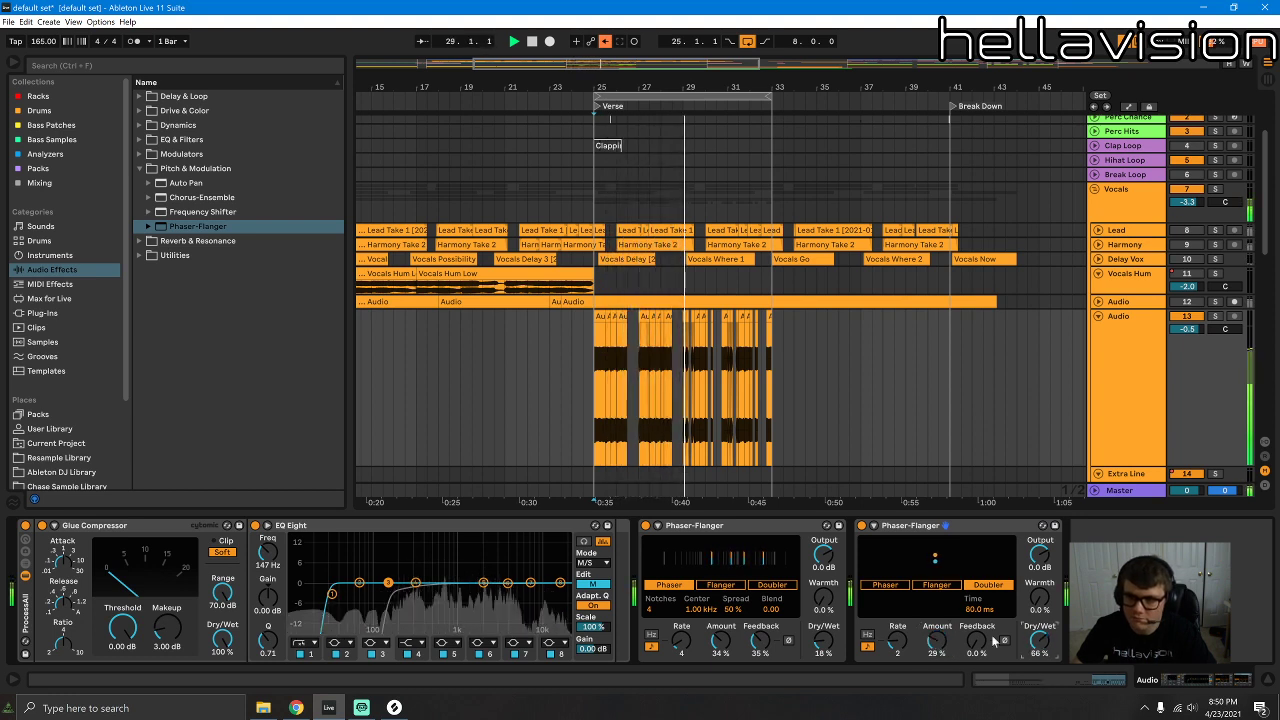
drag(897, 641, 897, 612)
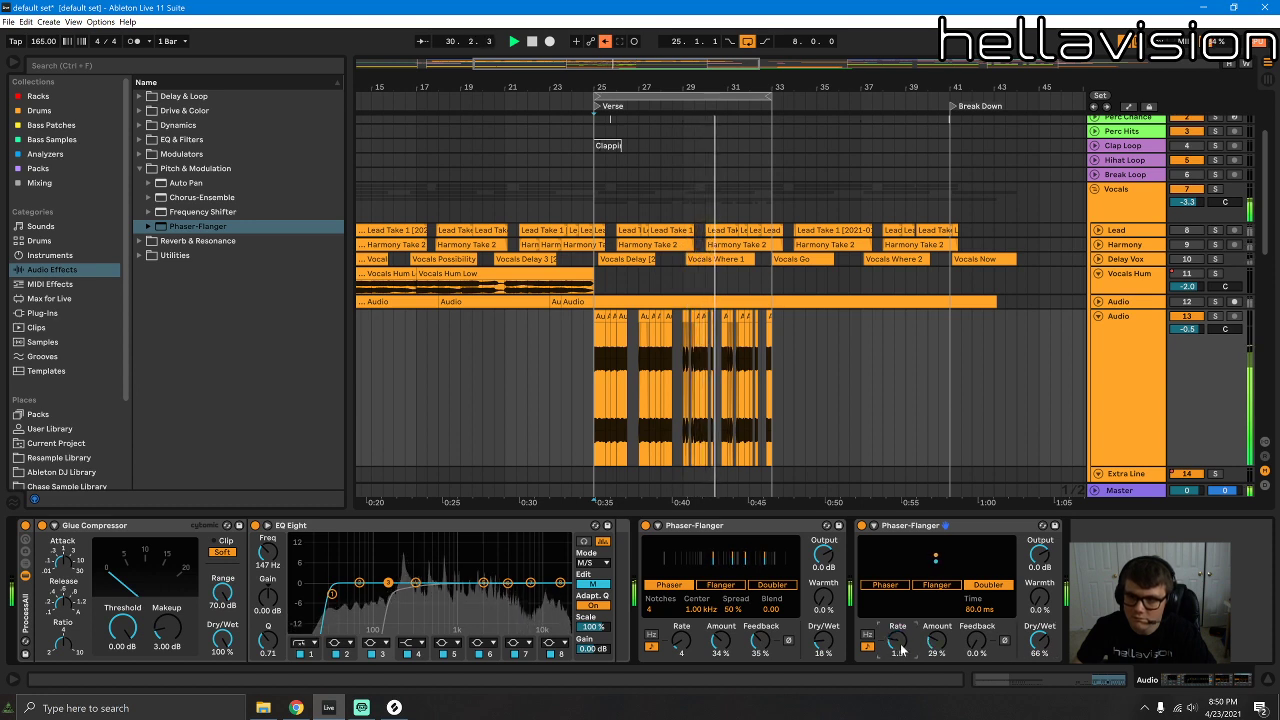
drag(1184, 329, 1175, 336)
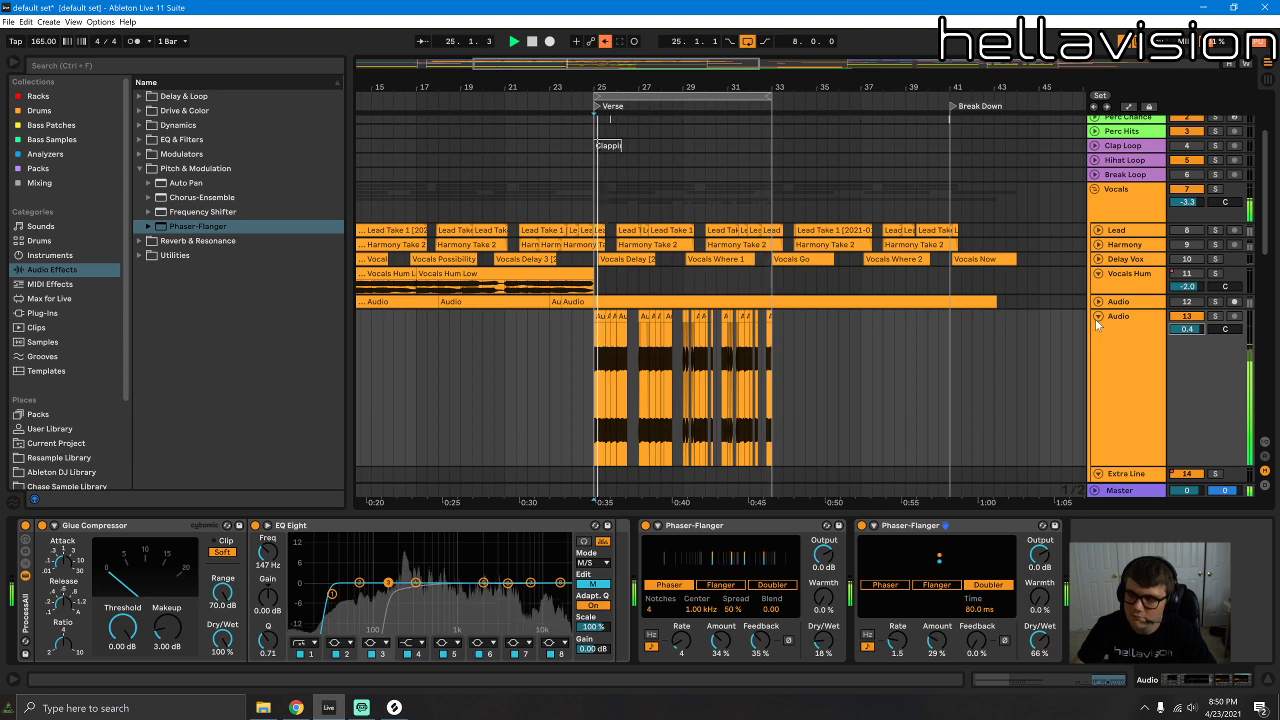
drag(937, 643, 937, 655)
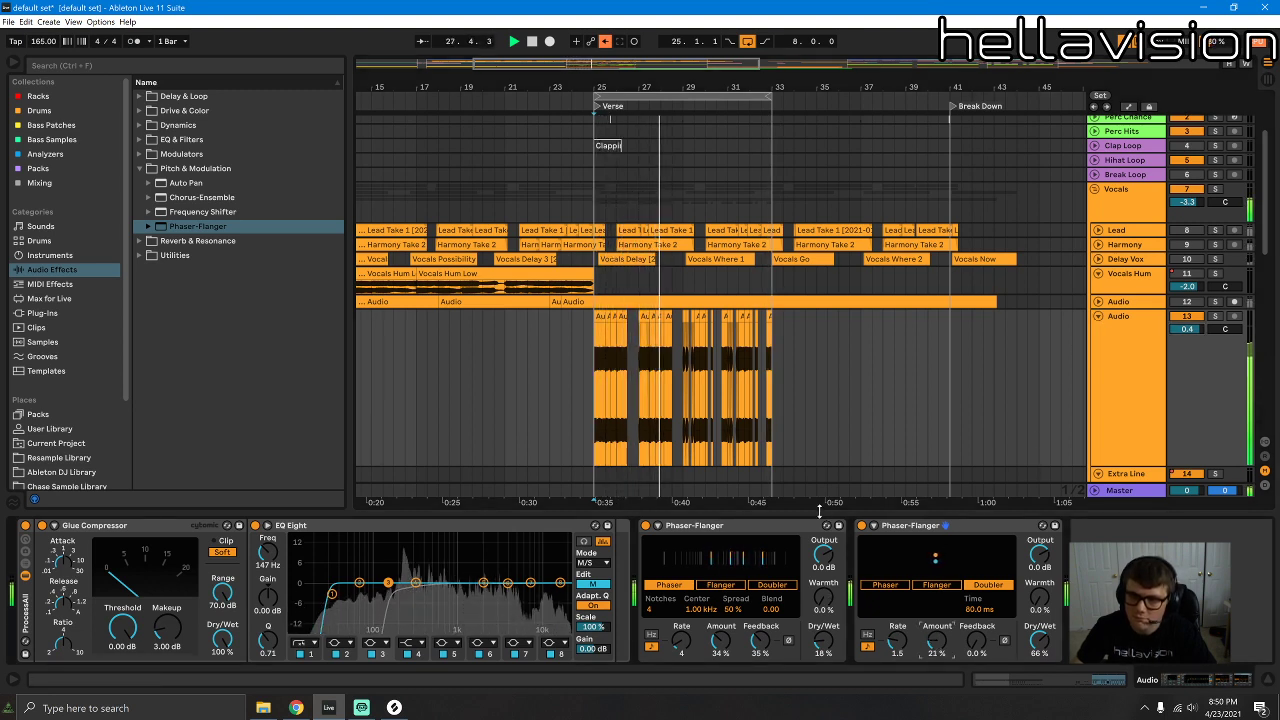
click(821, 553)
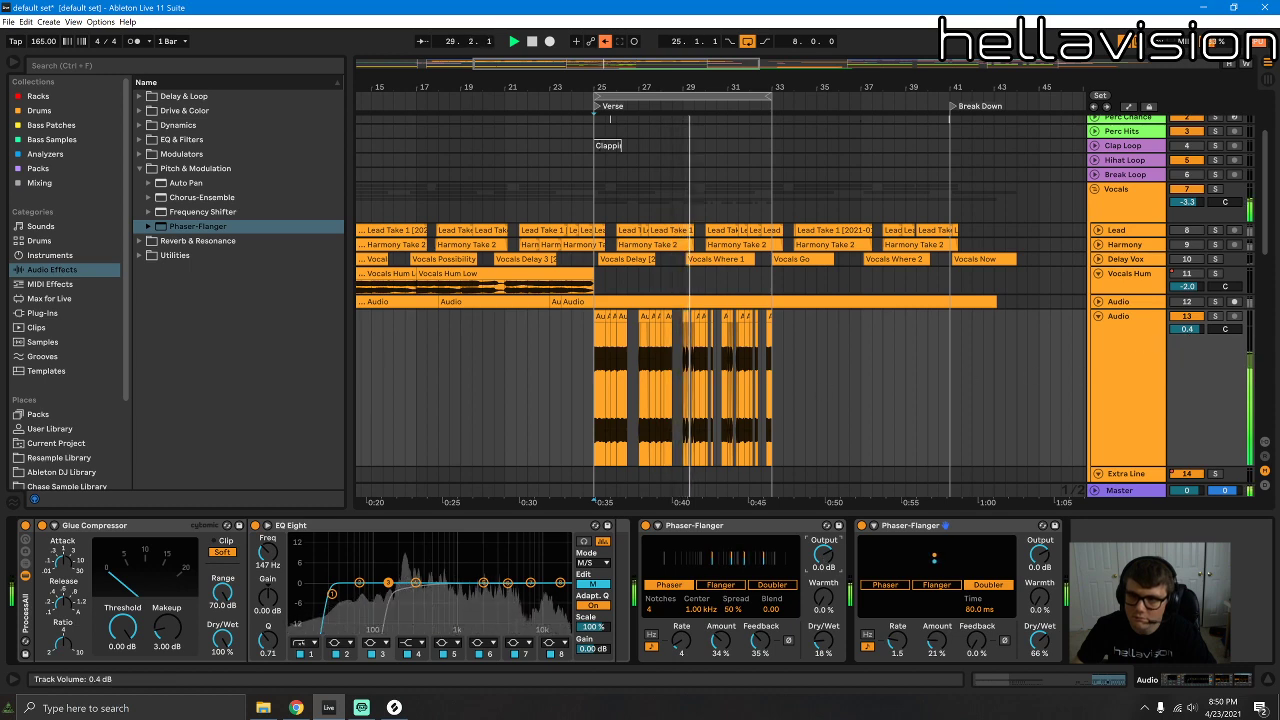
Step: Collapse the tracks inside the Vocals group, fold the Bass stuff group and place the insert marker at bar 25
scroll(825, 348, down, 12)
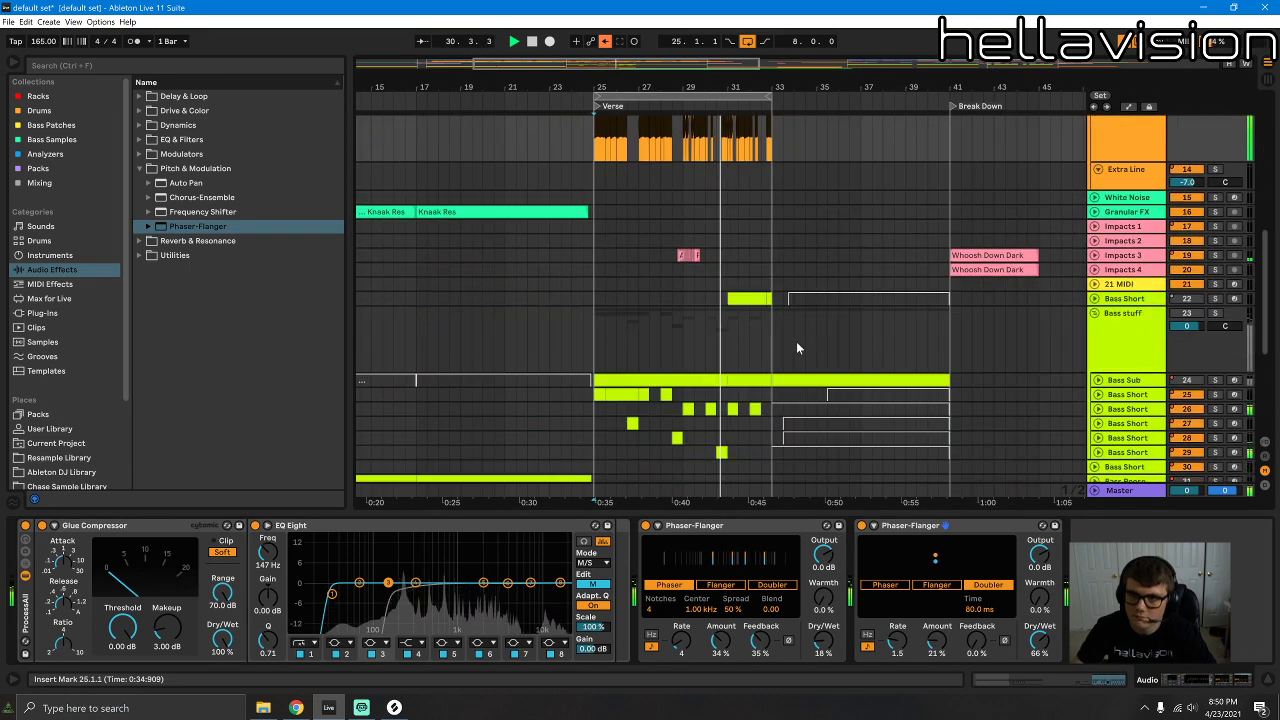
scroll(886, 377, up, 10)
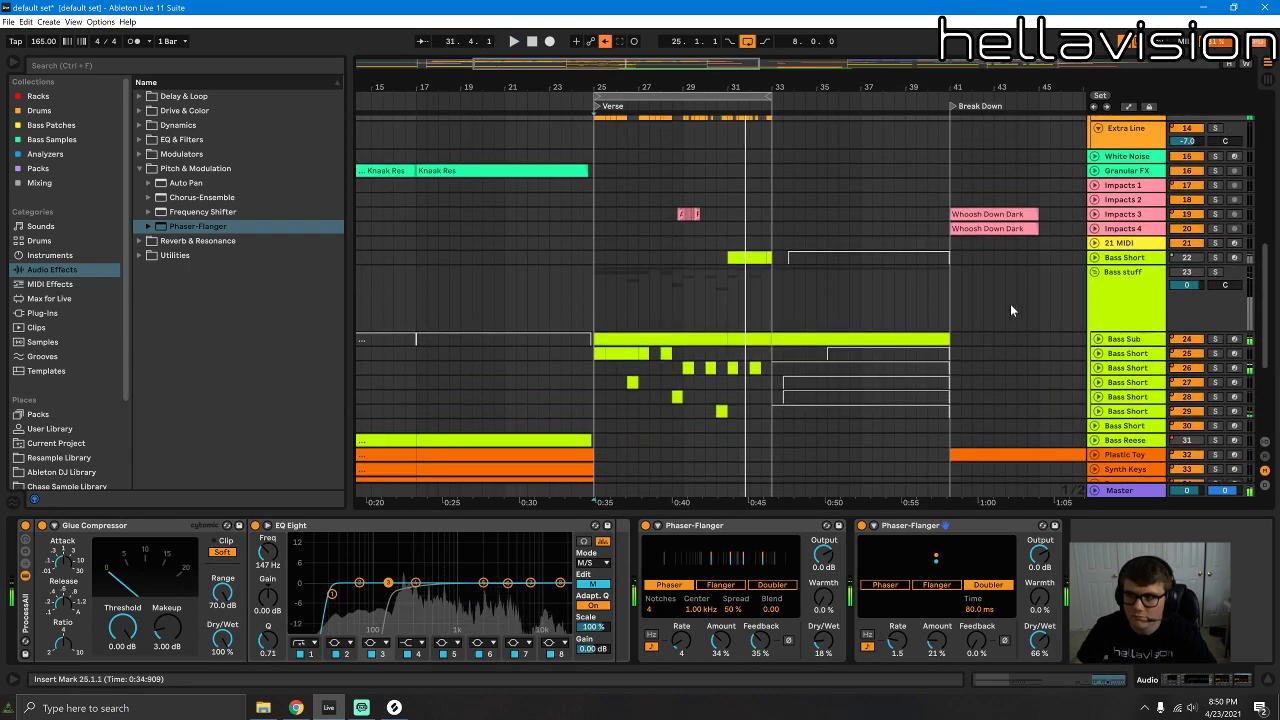
scroll(1076, 343, down, 8)
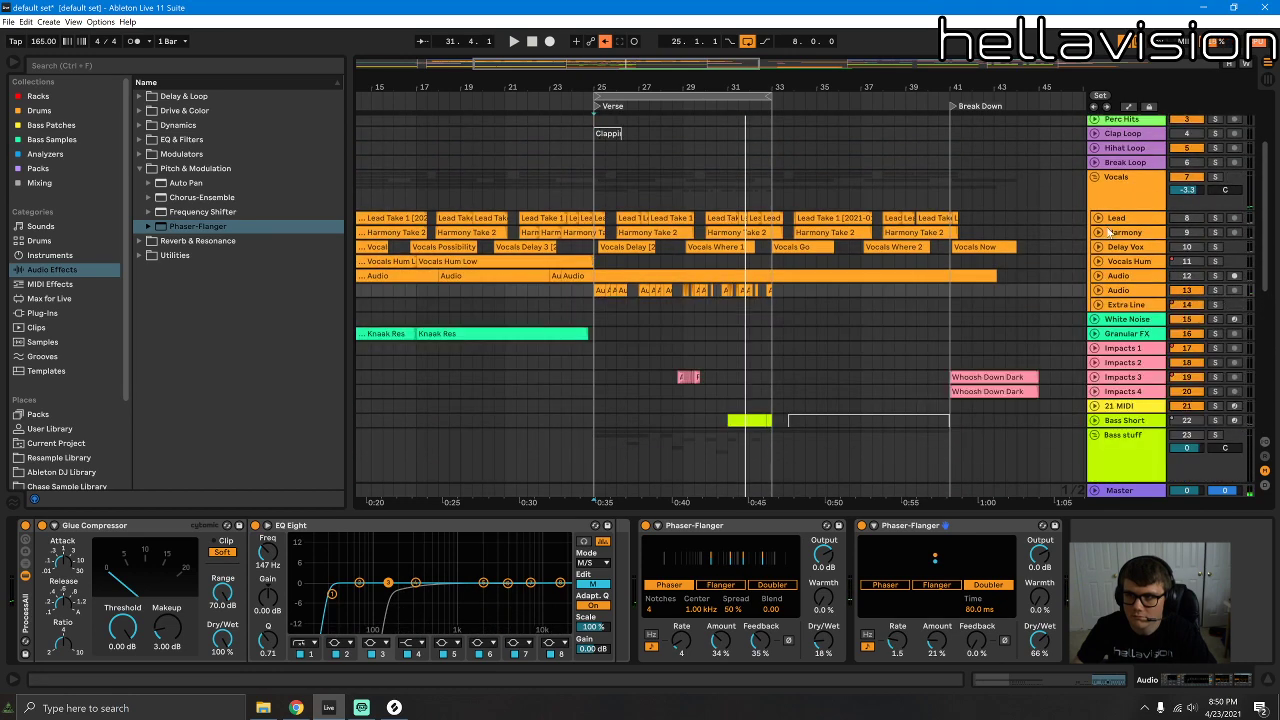
click(1108, 218)
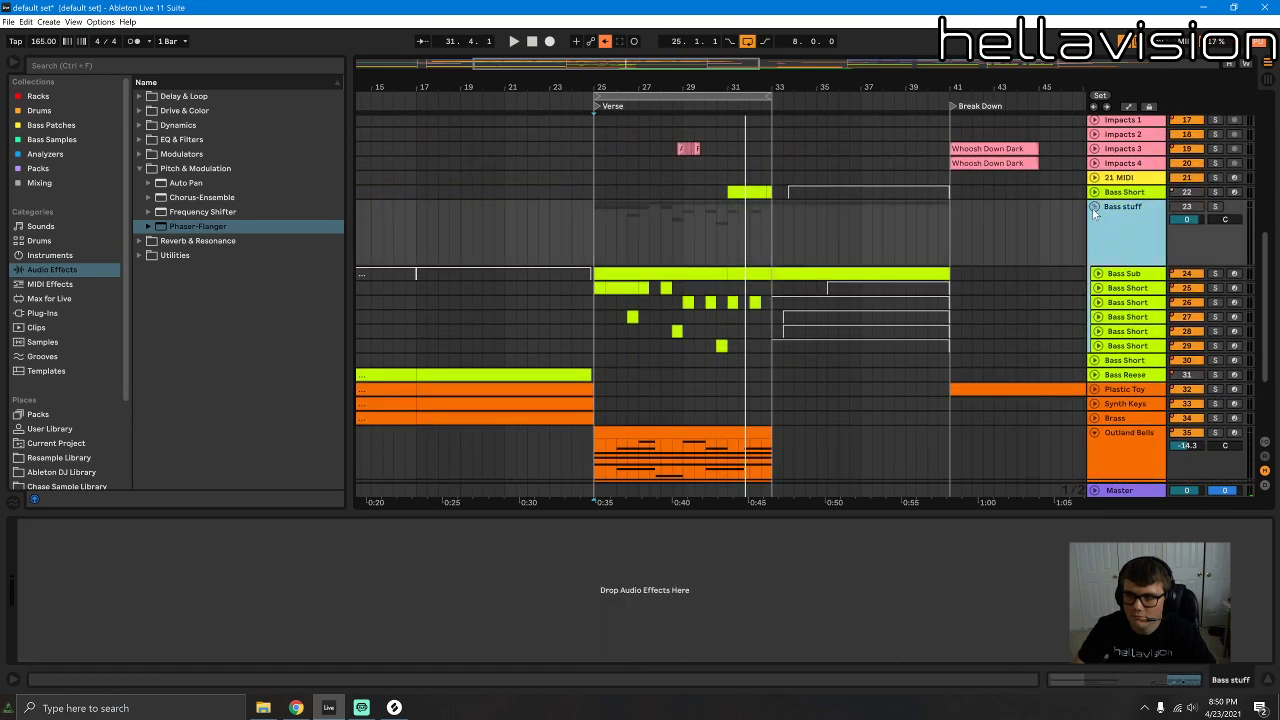
click(1094, 206)
click(605, 233)
Step: Switch to Streamlabs OBS to check the recording, and return to Ableton Live
click(361, 708)
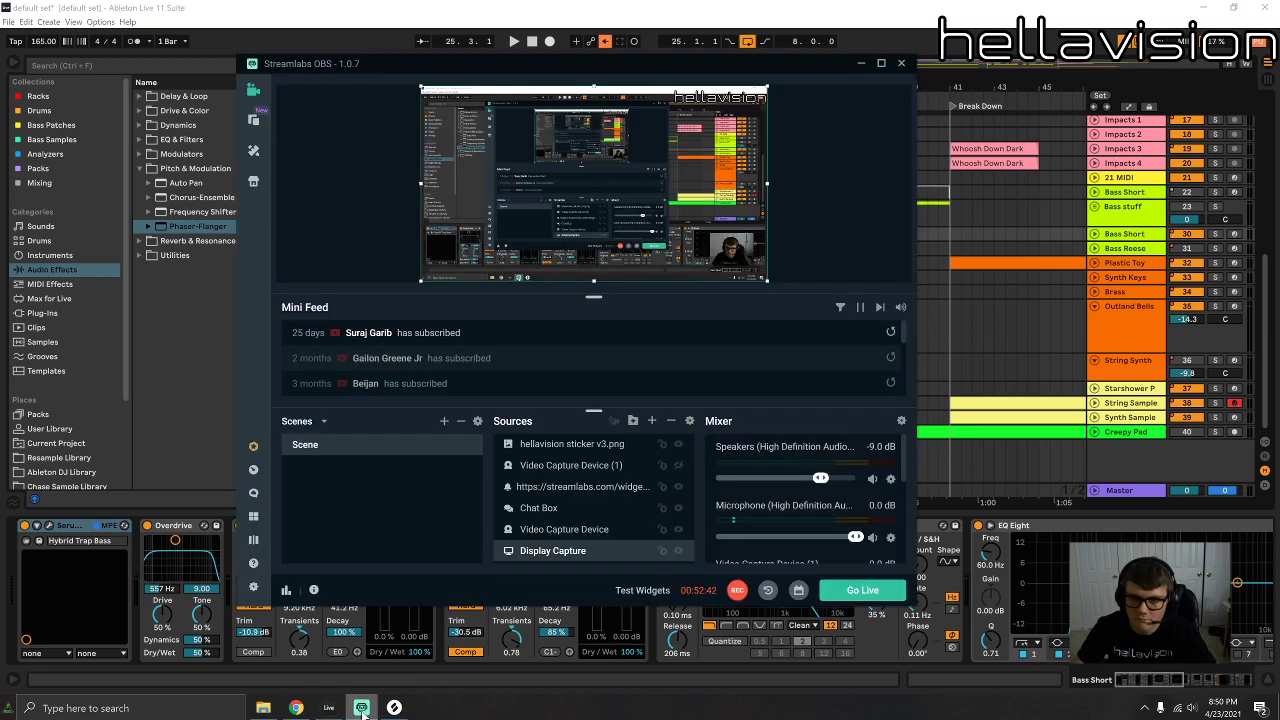
click(361, 708)
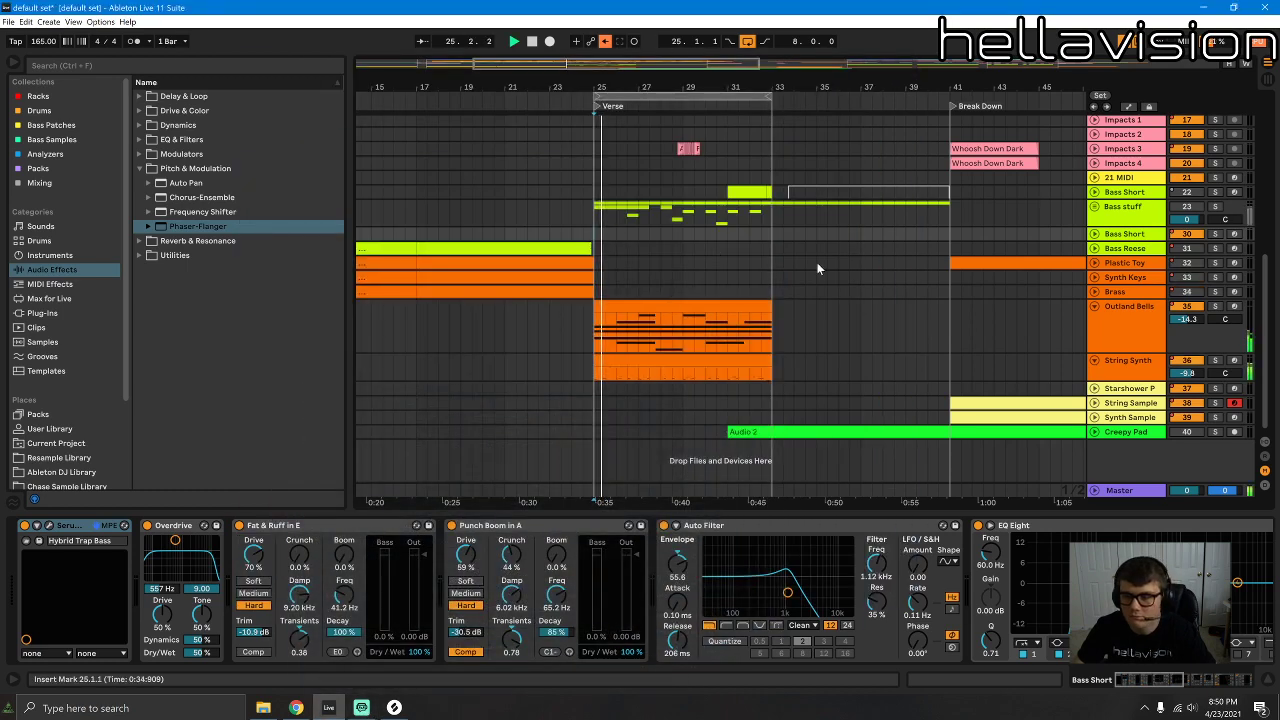
Step: Show the Outland Bells and Vocals device chains during Verse playback and fold the Vocals group
click(1097, 343)
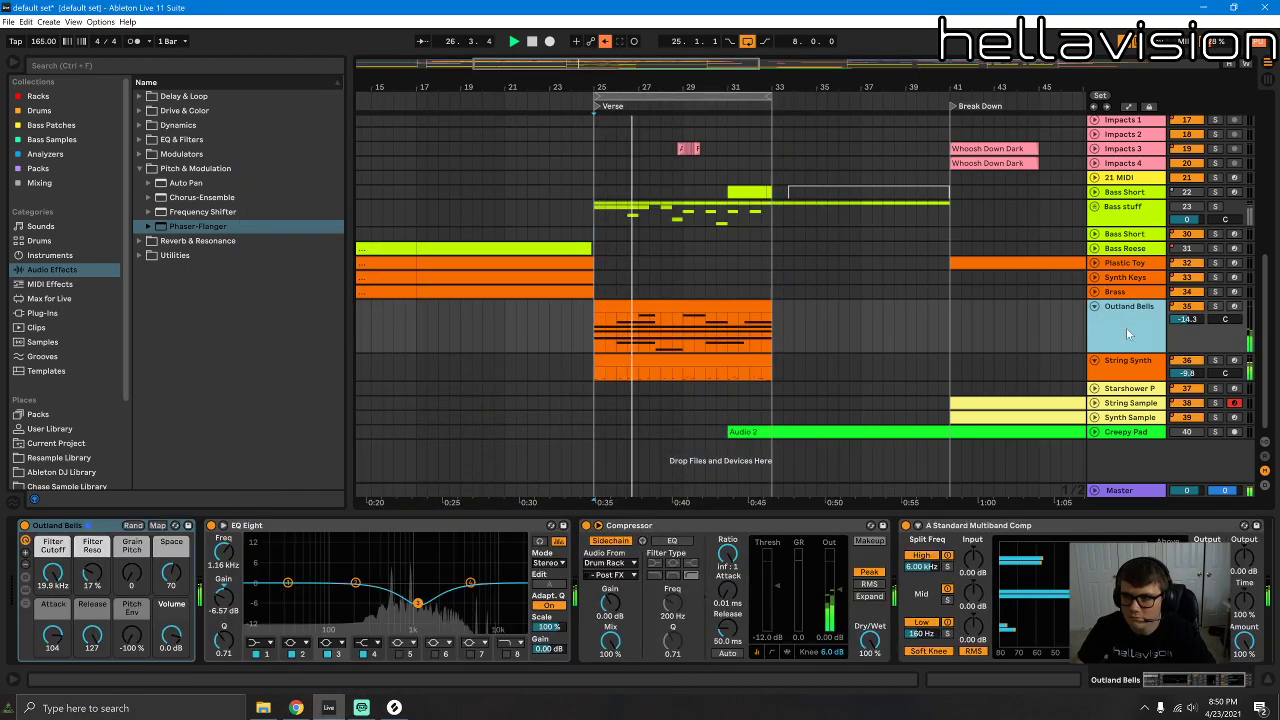
scroll(1121, 316, up, 5)
scroll(1120, 321, up, 2)
click(1124, 303)
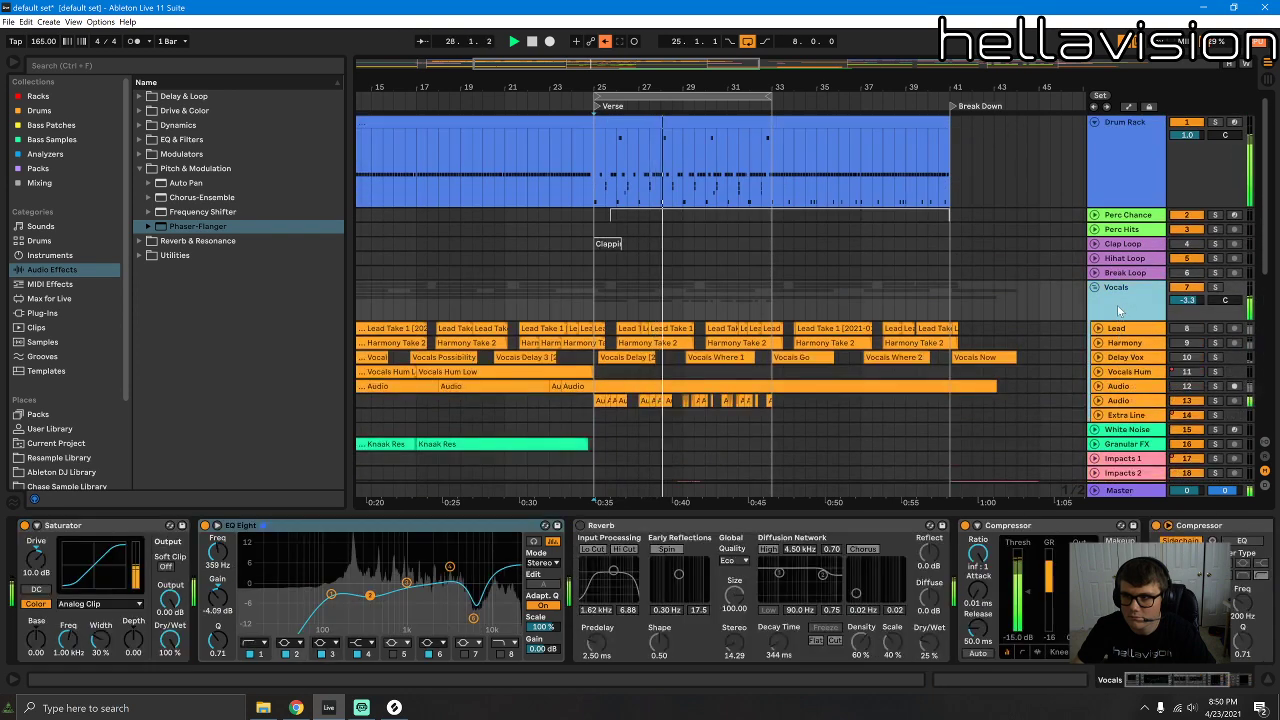
scroll(1124, 310, down, 7)
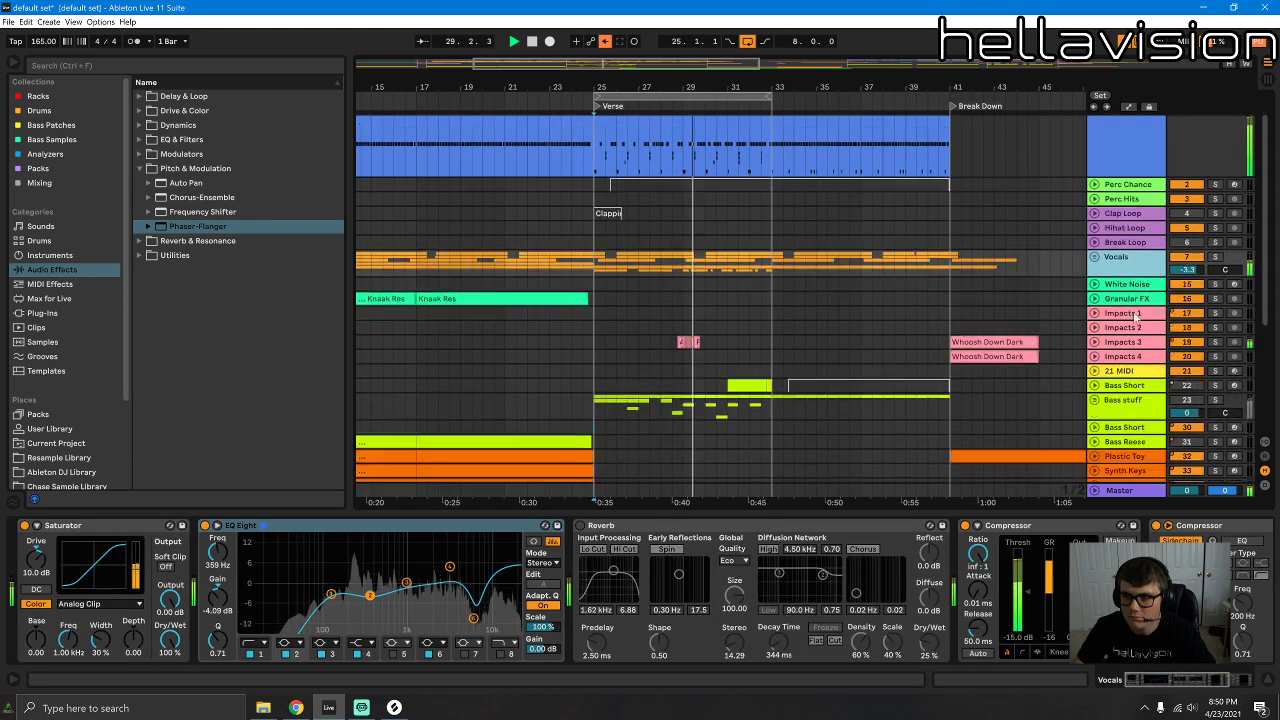
Step: Insert a MIDI track below Outland Bells and list the available plug-ins in the browser
right_click(1123, 347)
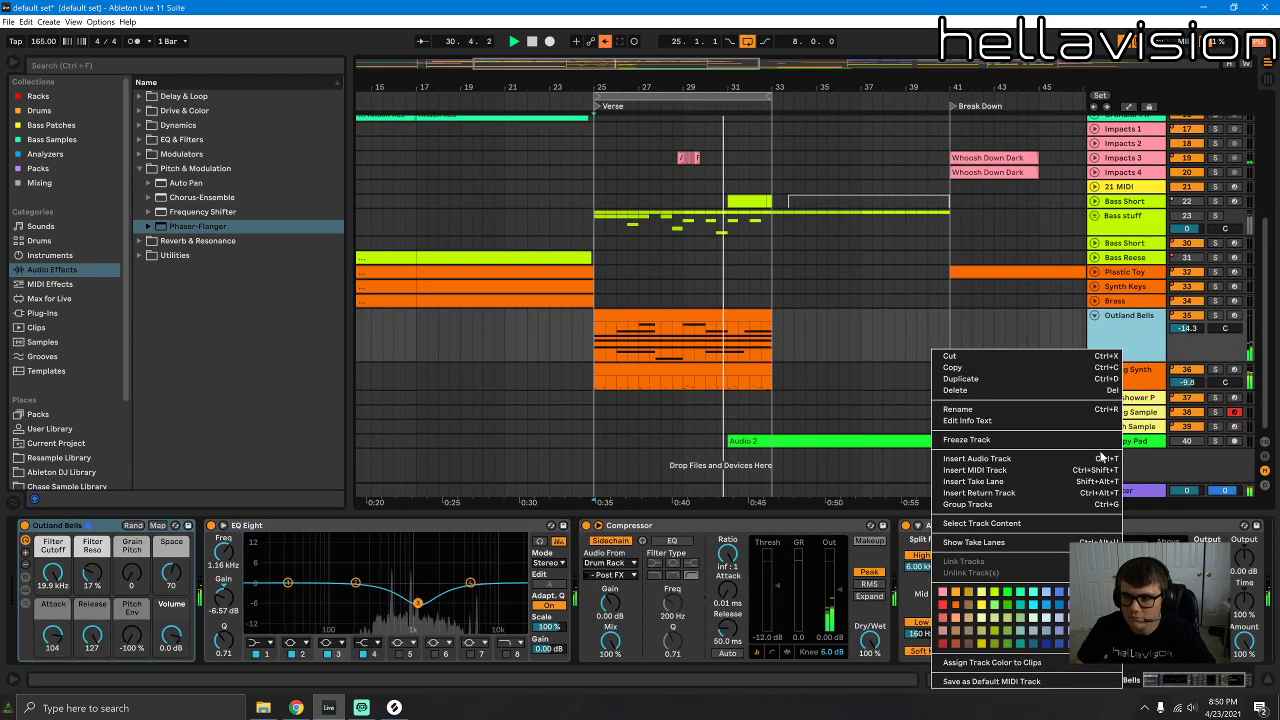
click(988, 472)
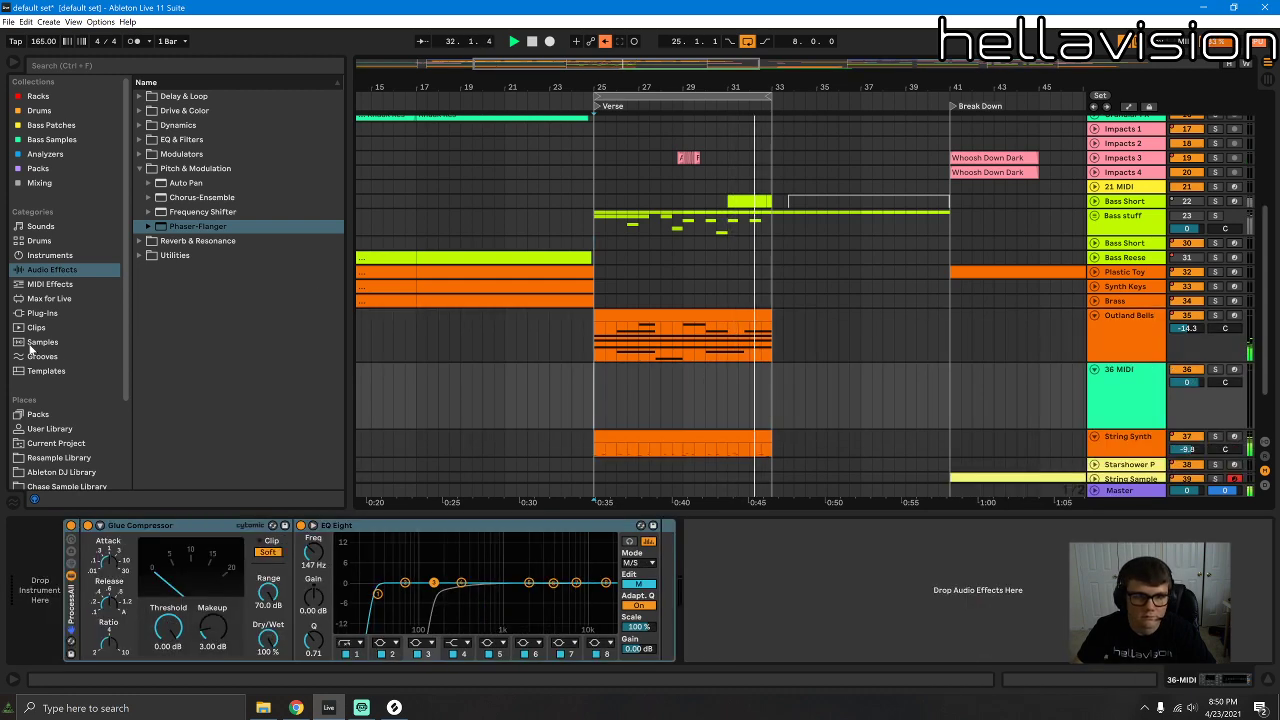
click(43, 313)
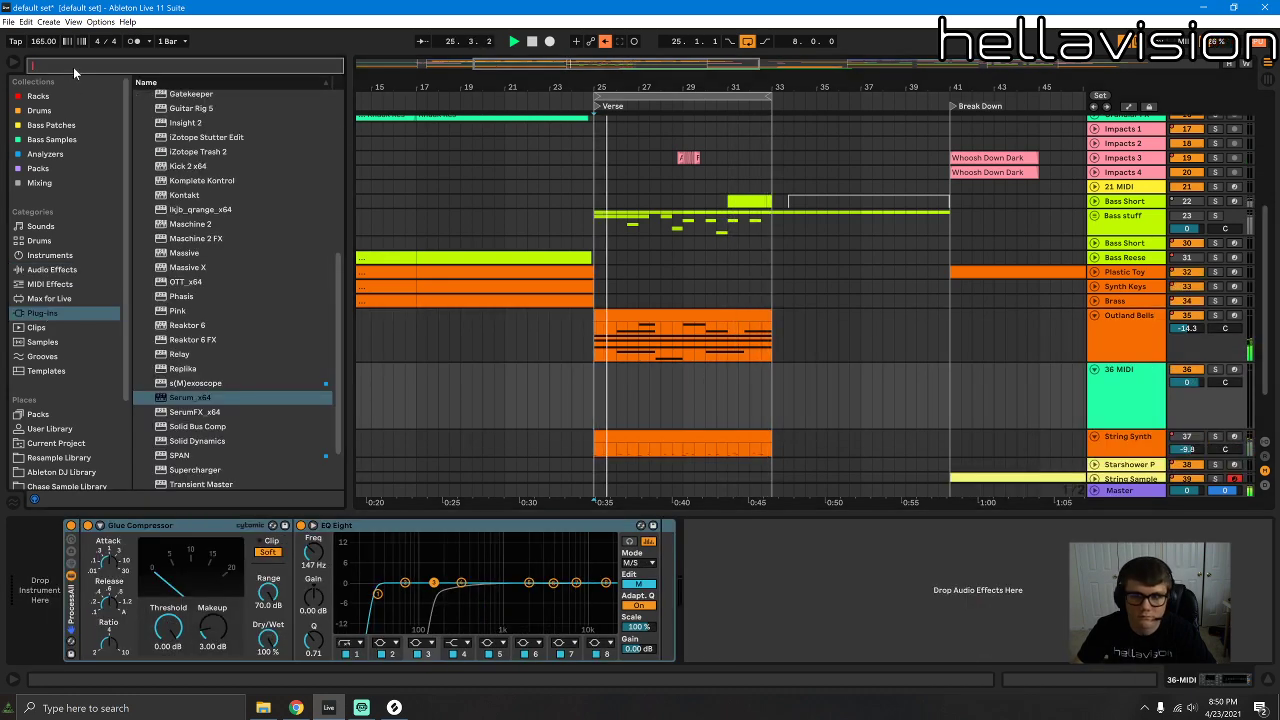
Step: Unfold the Bass stuff group, move the Bass Sub track out above the group and play the Verse
scroll(1073, 255, up, 2)
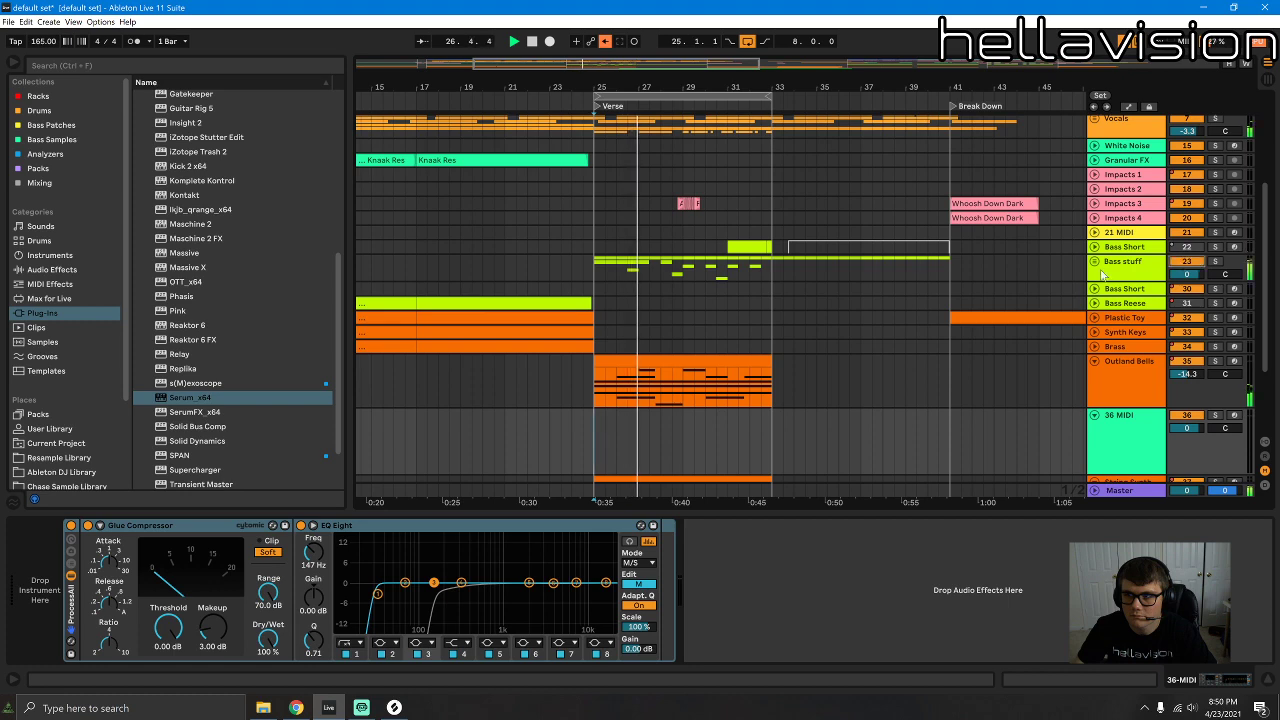
key(space)
click(1097, 269)
click(1094, 262)
scroll(855, 286, down, 3)
click(771, 339)
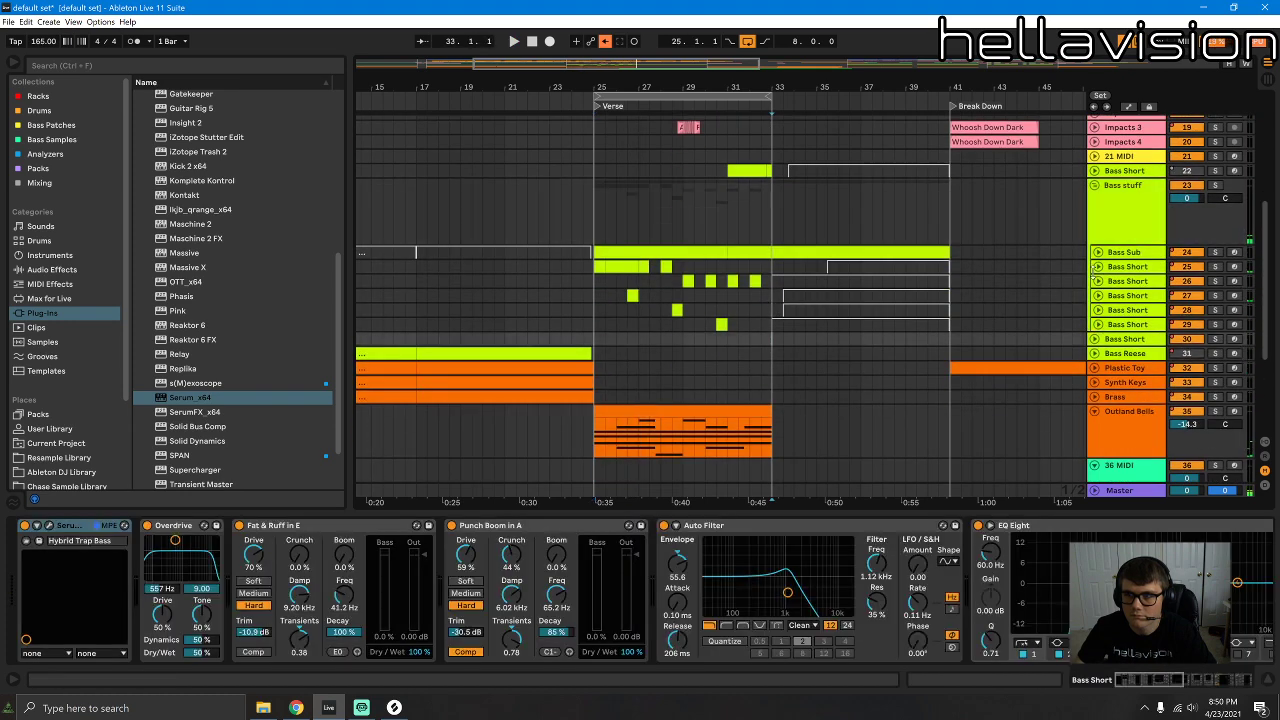
drag(1122, 252, 1116, 186)
drag(694, 193, 694, 190)
key(space)
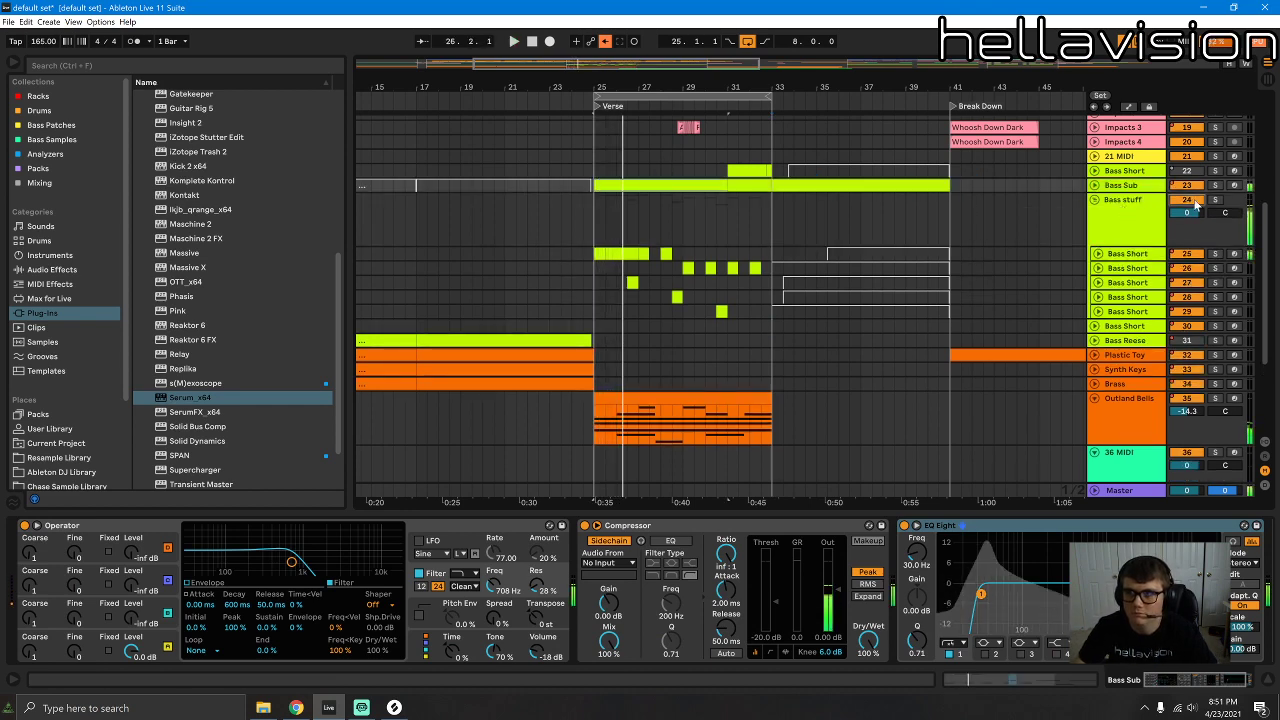
Step: Fold the Bass stuff group, unfold the Bass Sub track and set its volume to -5.4 dB
click(1095, 199)
click(1095, 185)
drag(1194, 198, 1194, 208)
scroll(806, 332, up, 2)
Step: Open the Bass Sub clip's notes and delete the F#0 notes at 4.3 and the start of bar 6
double_click(672, 285)
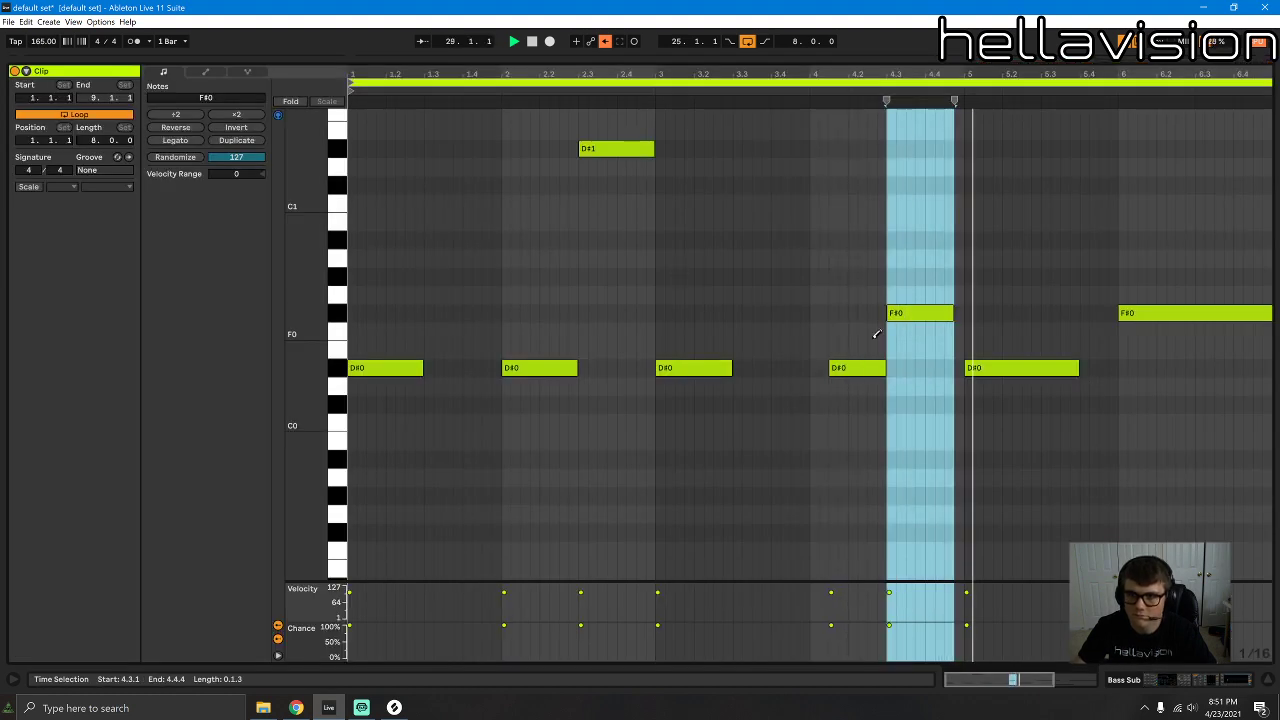
click(898, 313)
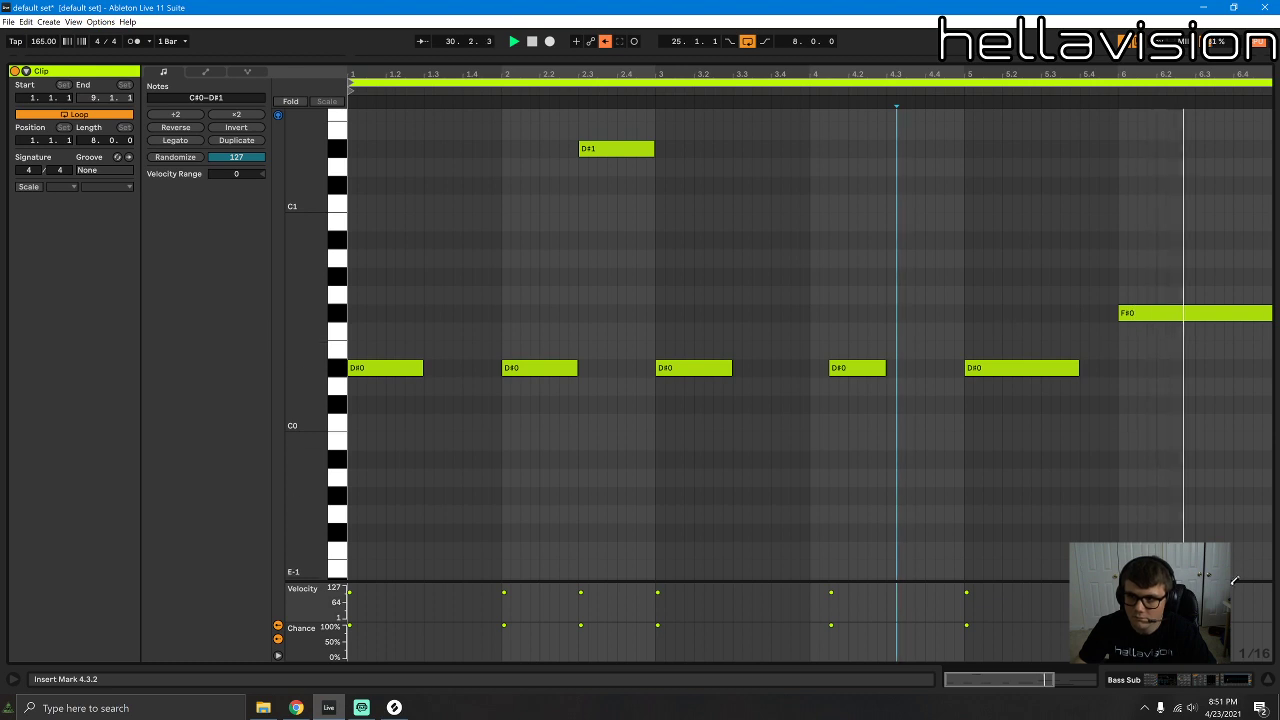
click(1128, 313)
key(space)
Step: Draw a two-beat D#0 note at the start of bar 6 and a short D#0 note near that bar's end
click(1132, 367)
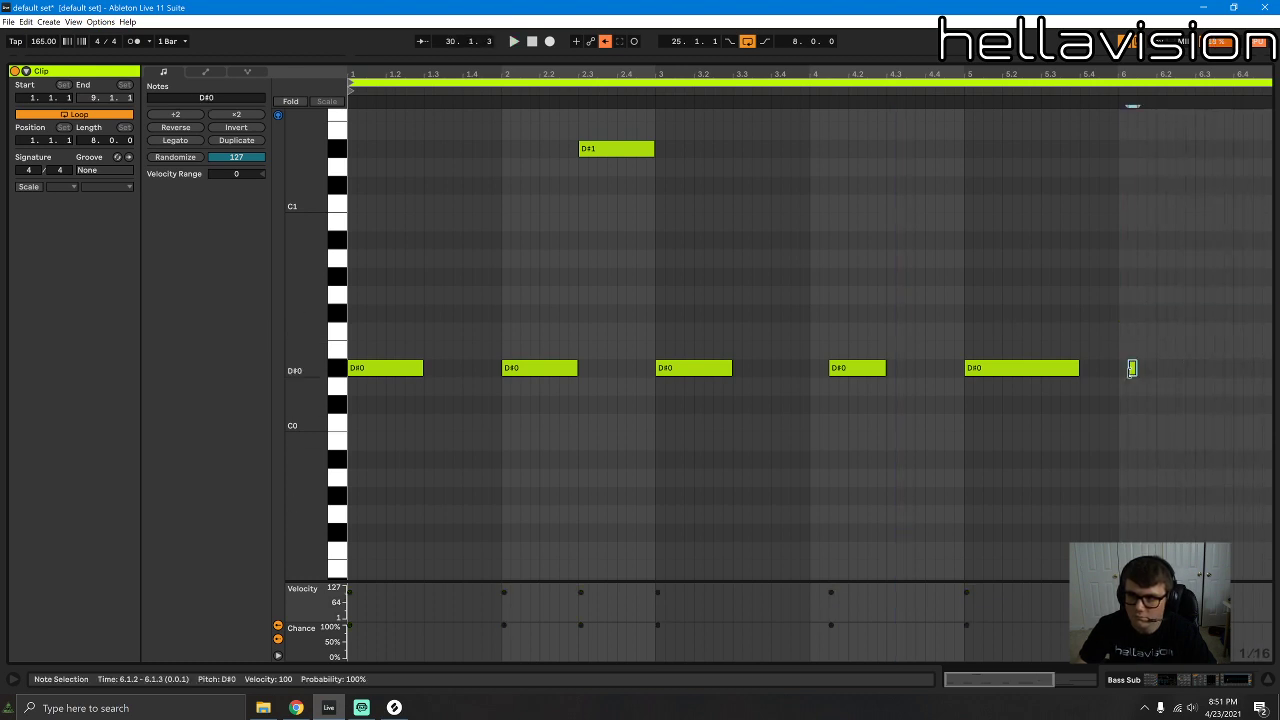
click(1132, 367)
click(1123, 367)
drag(1127, 368, 1194, 370)
key(space)
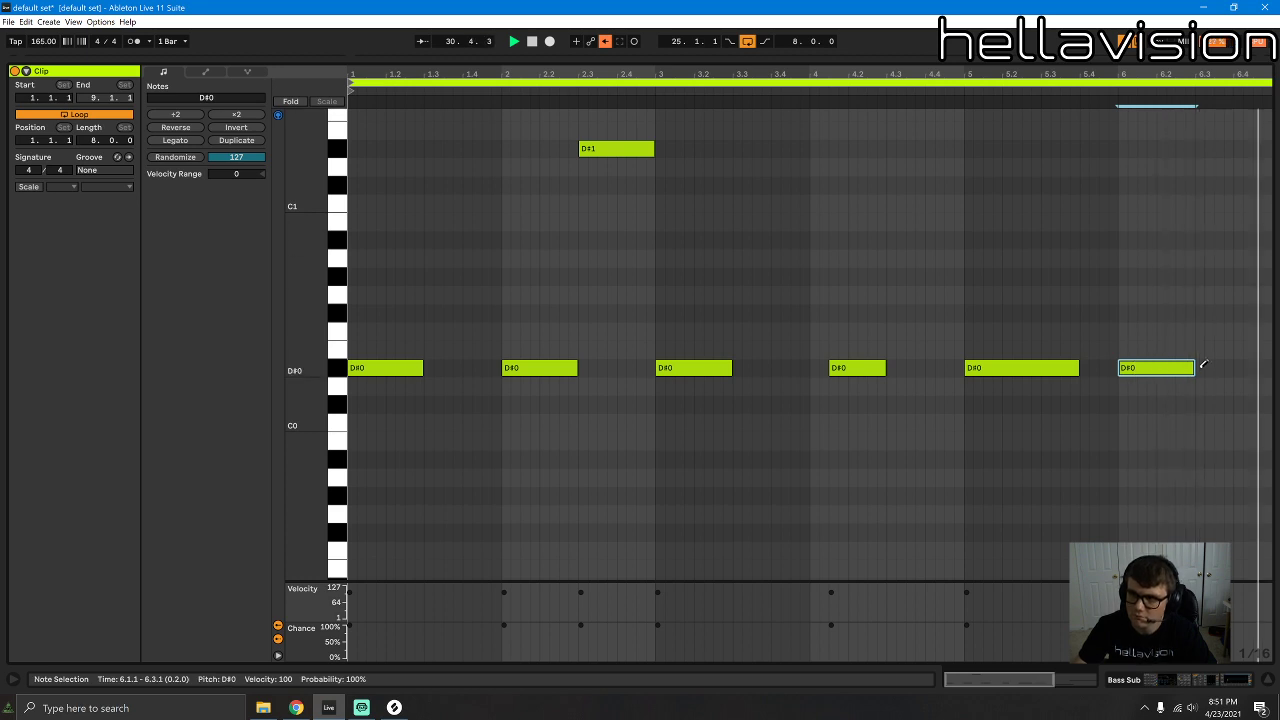
drag(1231, 372, 1262, 372)
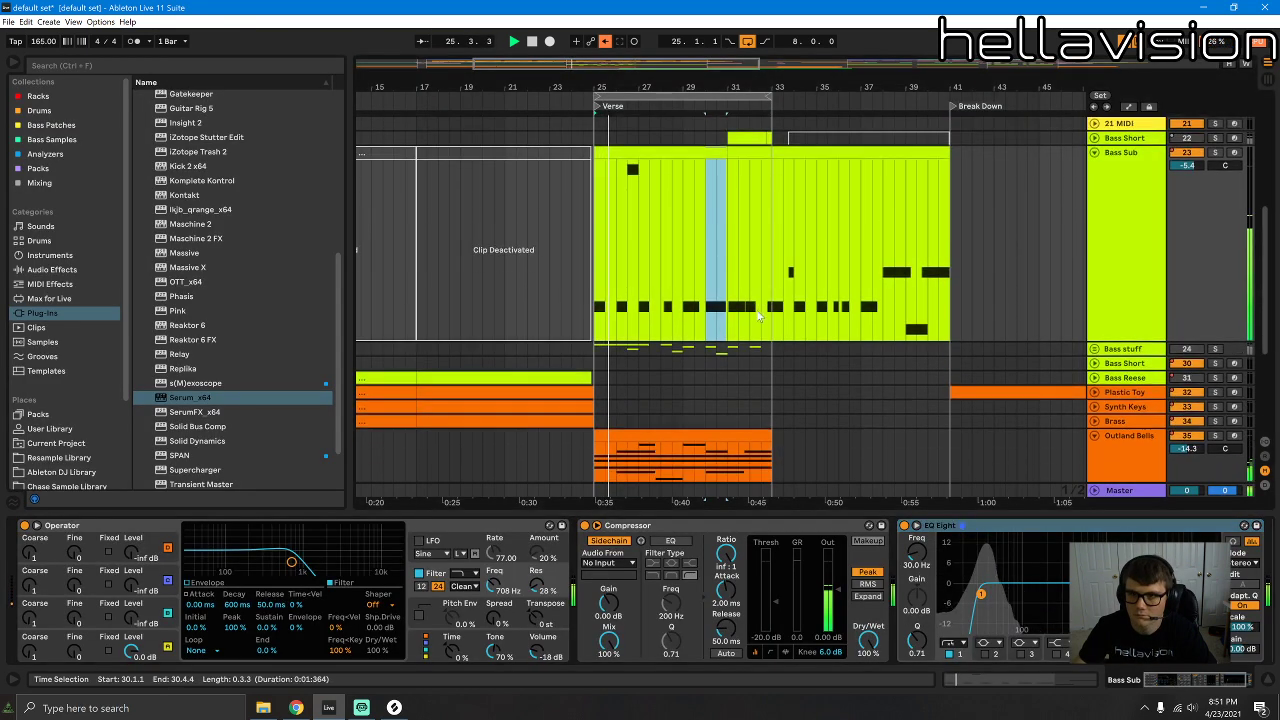
click(1127, 378)
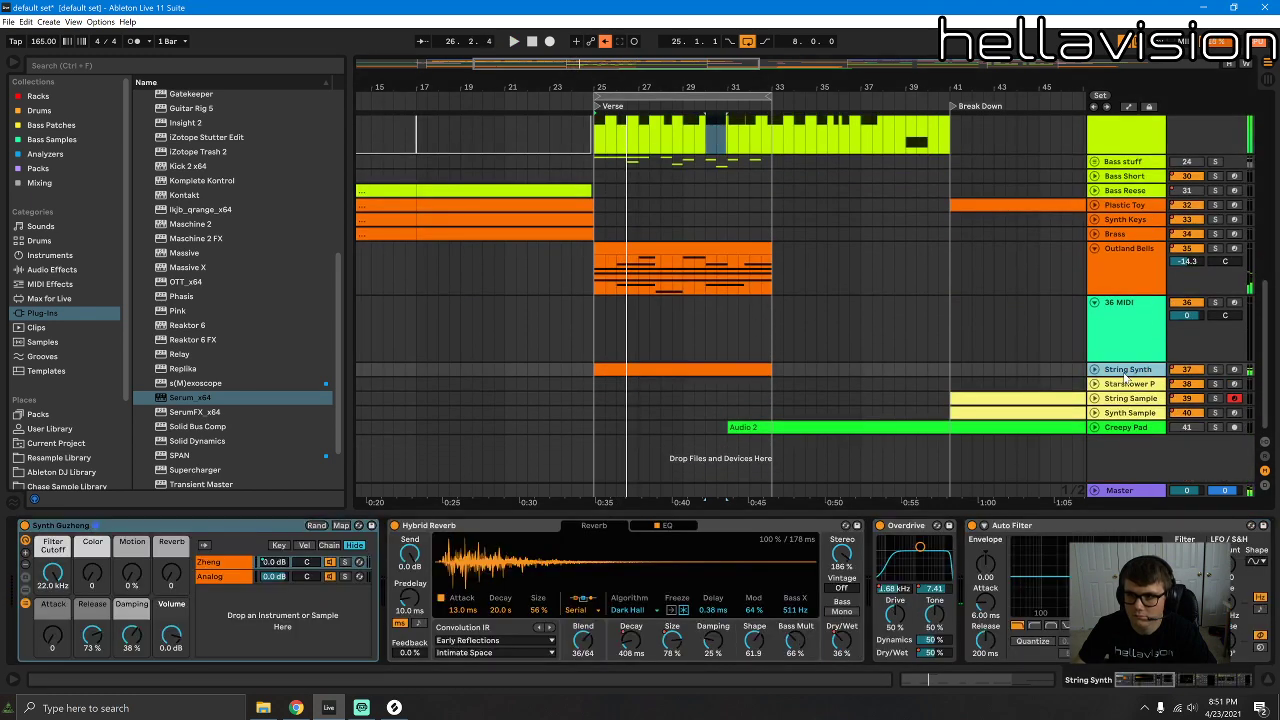
drag(1164, 684, 1238, 684)
key(space)
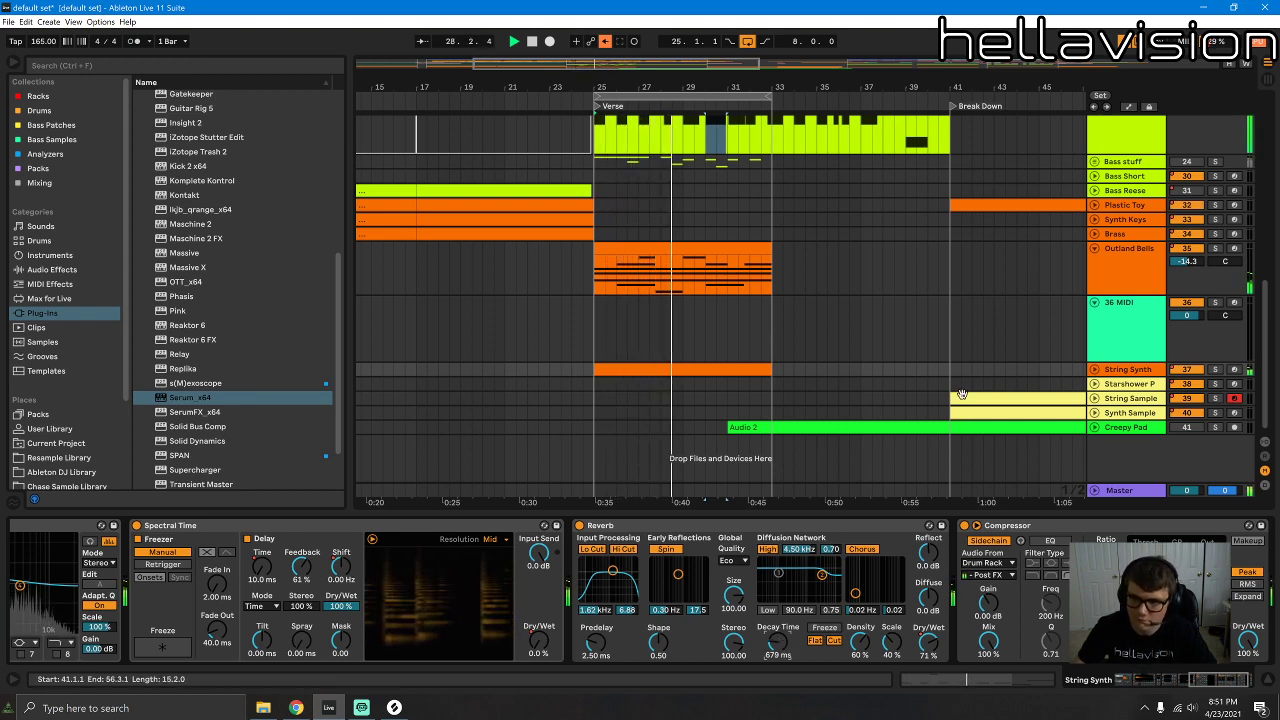
drag(1147, 373, 1187, 370)
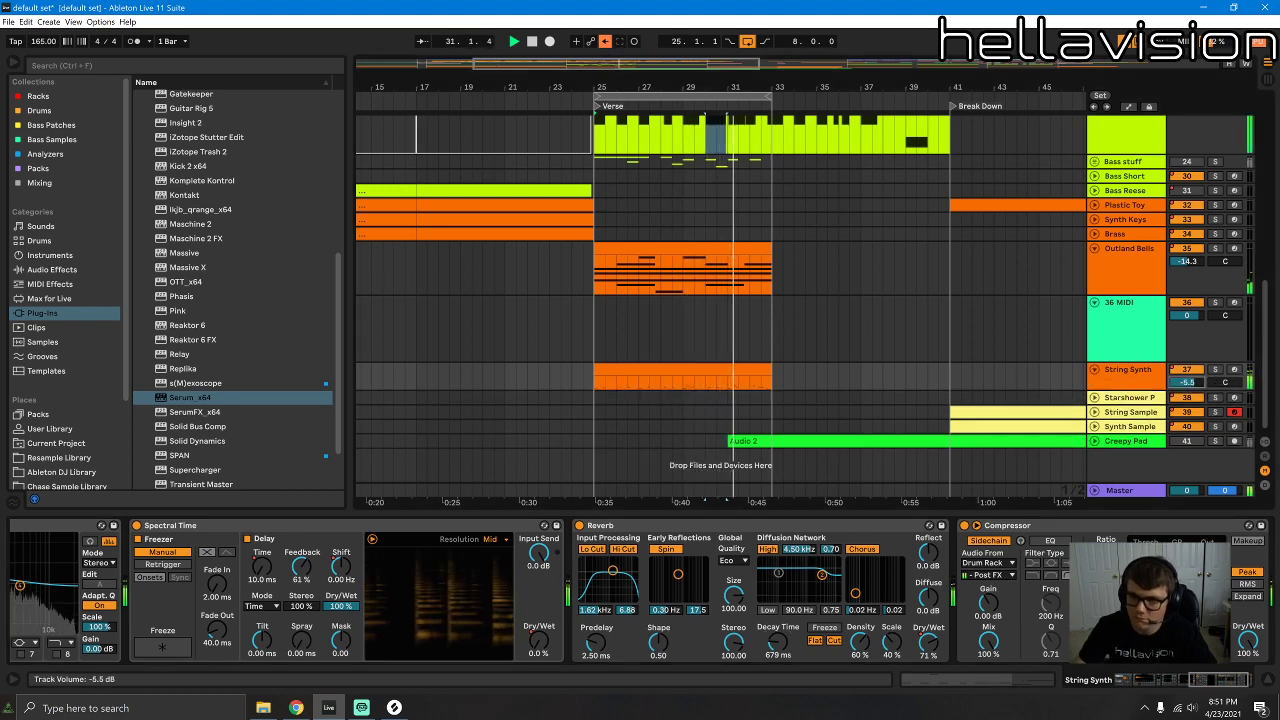
Step: Select the Vocals group, review its device chain during Verse playback and unfold the group
scroll(862, 326, up, 4)
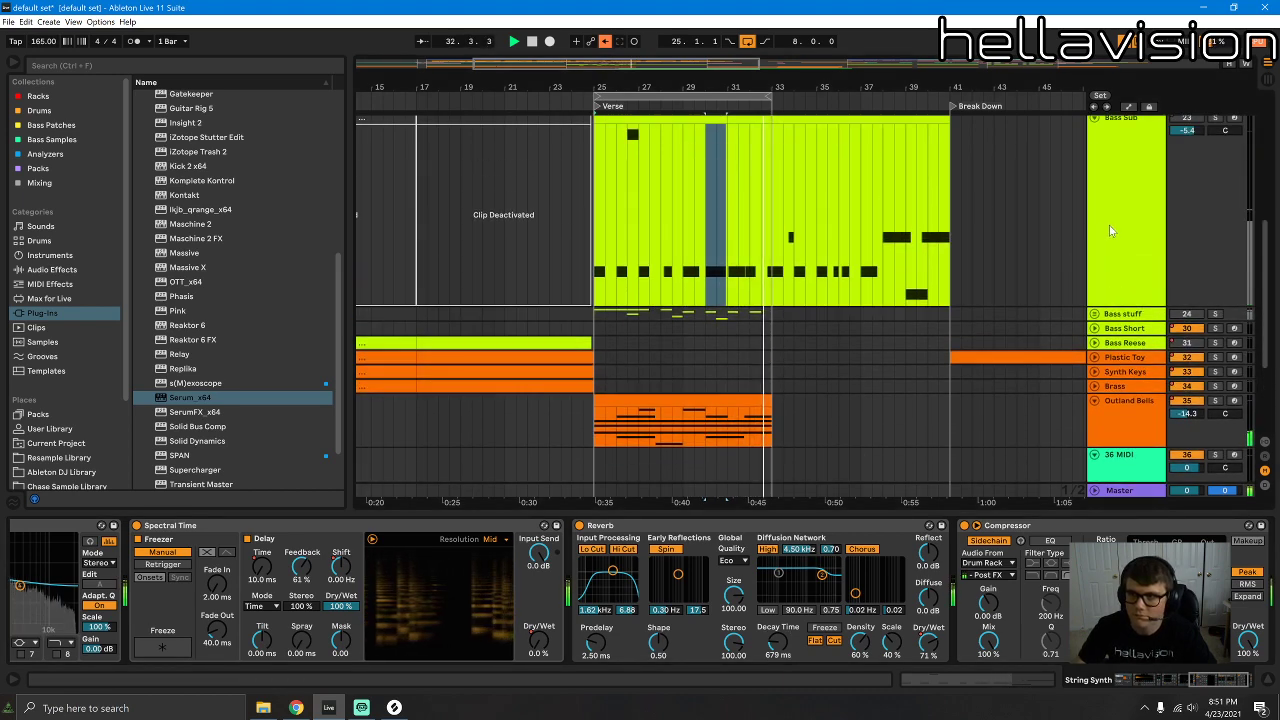
click(1109, 225)
scroll(1030, 332, up, 5)
click(1125, 288)
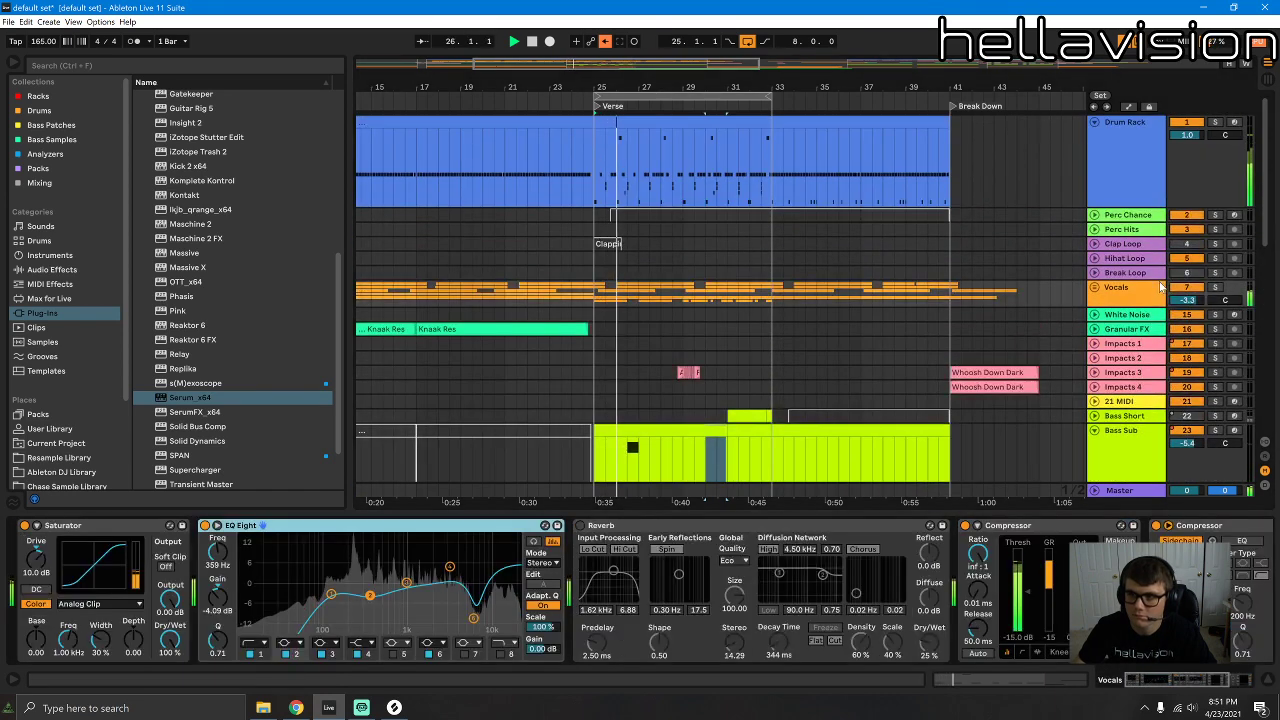
mouse_move(1169, 683)
mouse_down()
mouse_move(1192, 684)
mouse_move(1176, 684)
mouse_up()
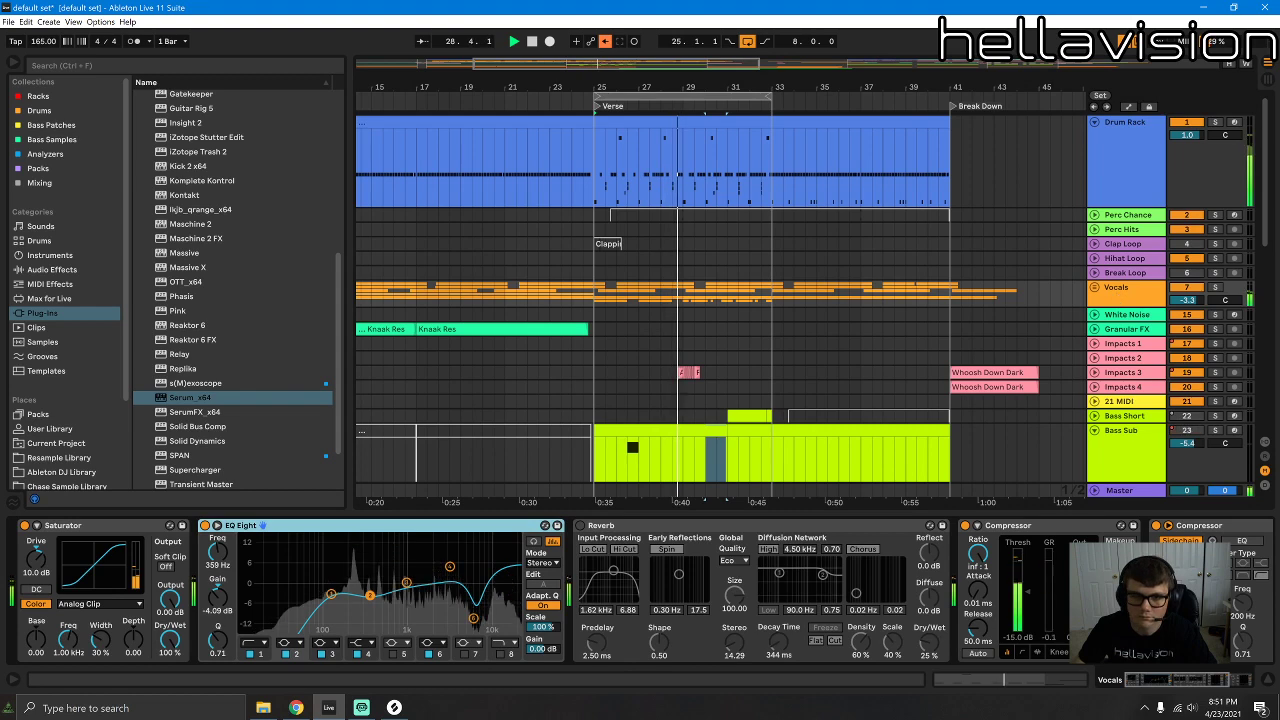
click(1094, 287)
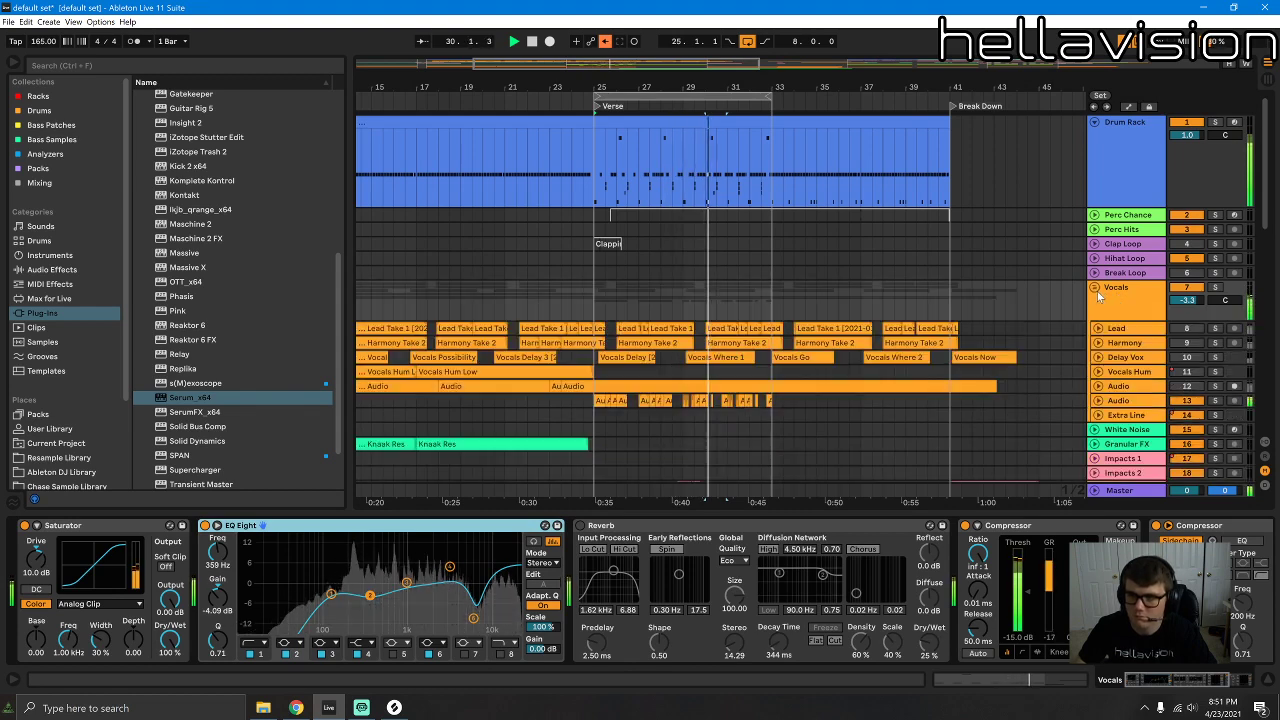
Step: Review the device chains of the tracks in the Vocals group and switch off the vocal-chop Audio track's second Phaser-Flanger
click(1124, 343)
click(1120, 329)
scroll(1133, 385, down, 1)
click(1138, 344)
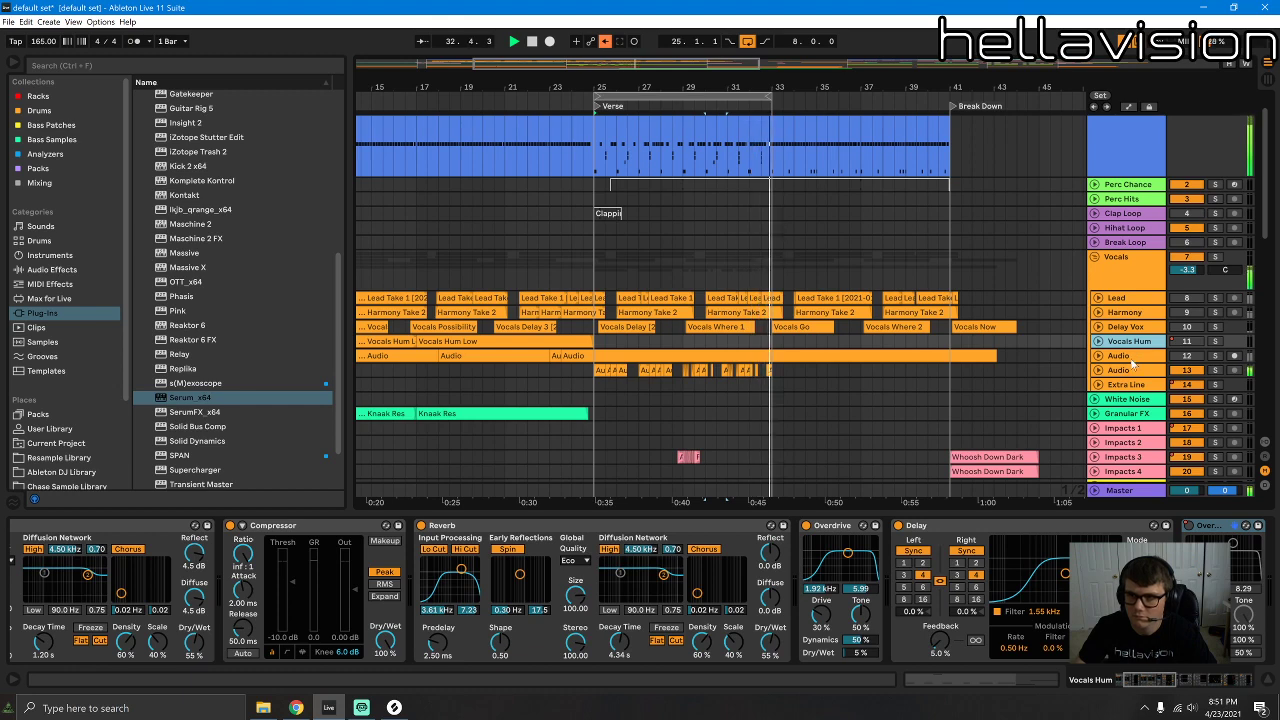
click(1133, 362)
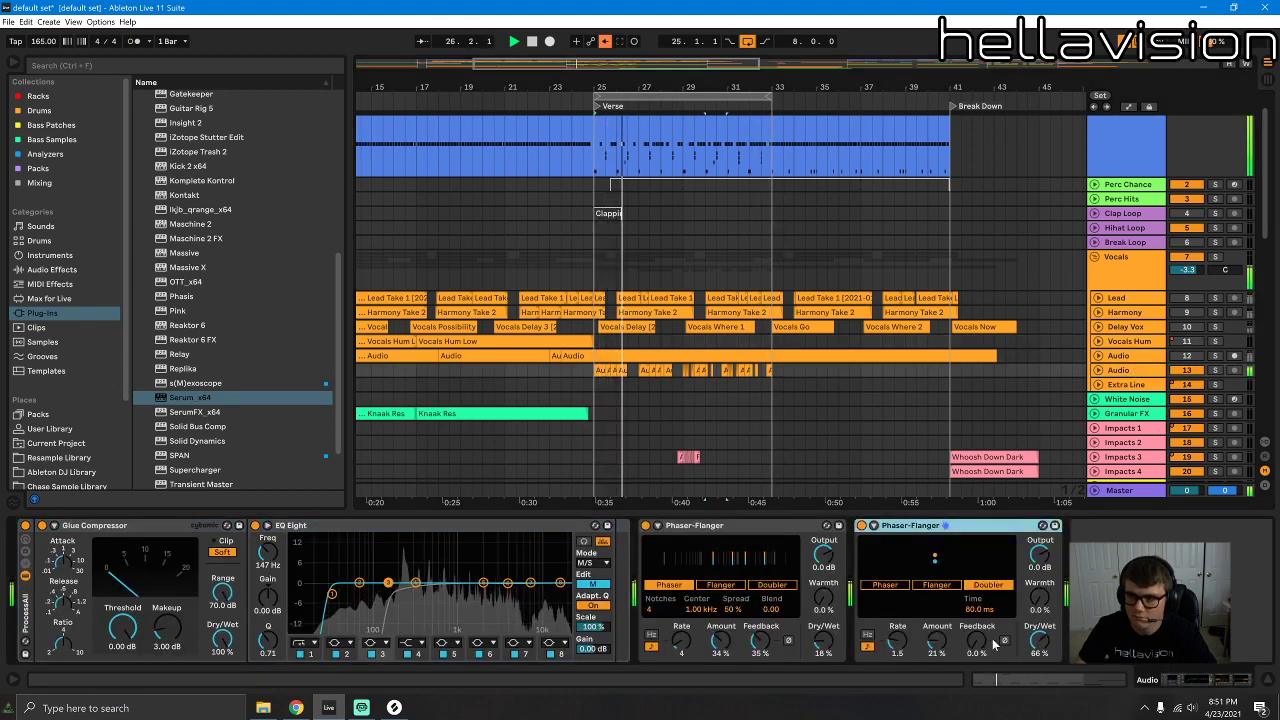
click(861, 525)
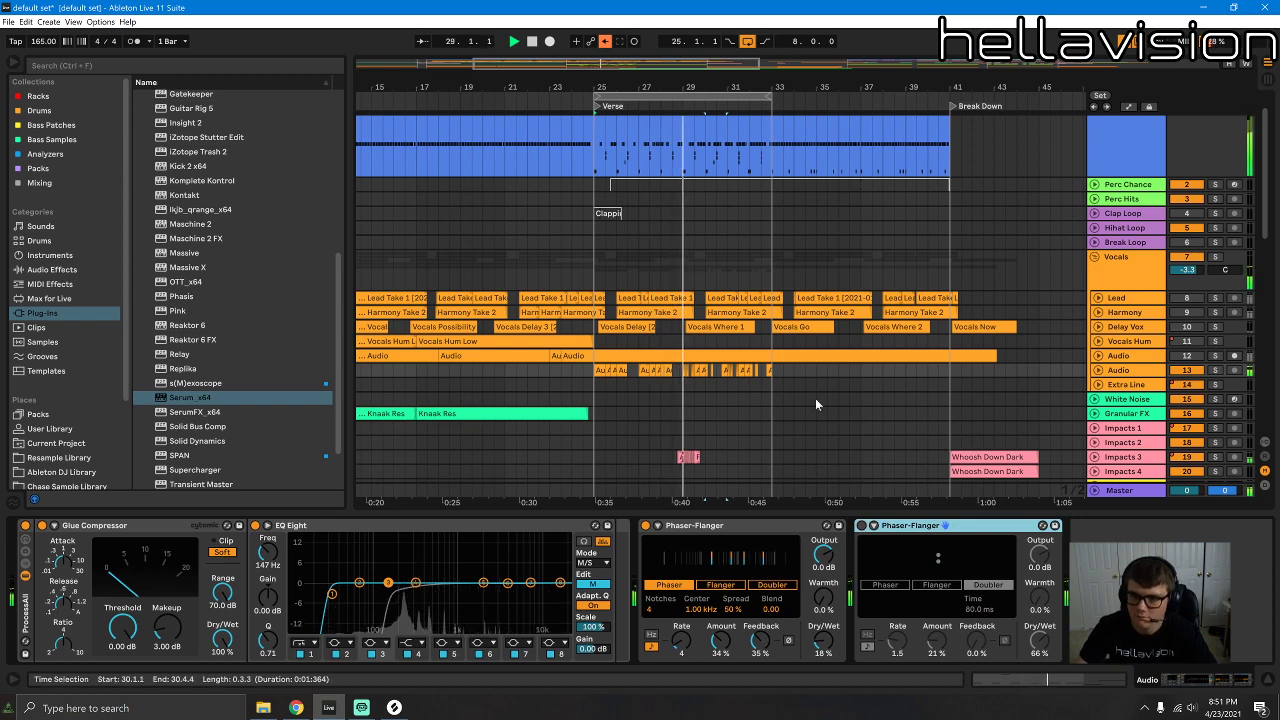
Step: Unfold the Bass stuff group, duplicate its last Bass Short track and clear the clip from the copy
scroll(815, 398, down, 15)
scroll(820, 360, down, 3)
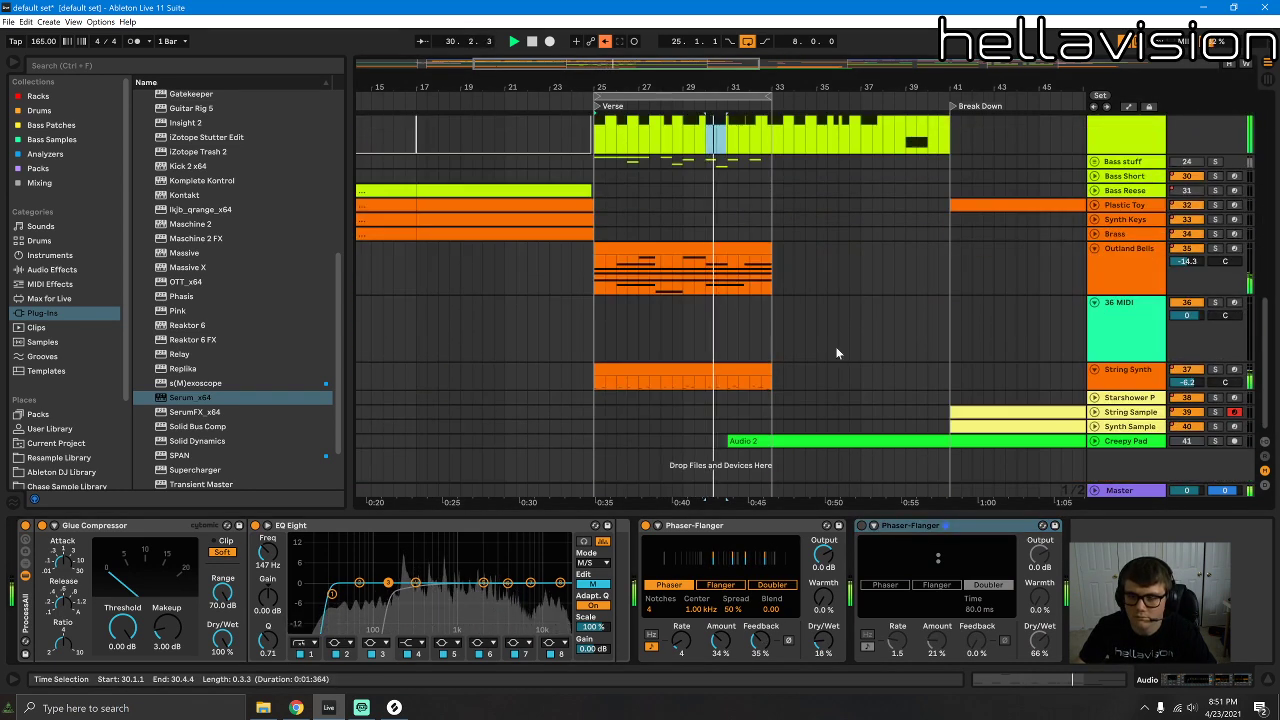
scroll(795, 358, up, 5)
scroll(794, 355, up, 5)
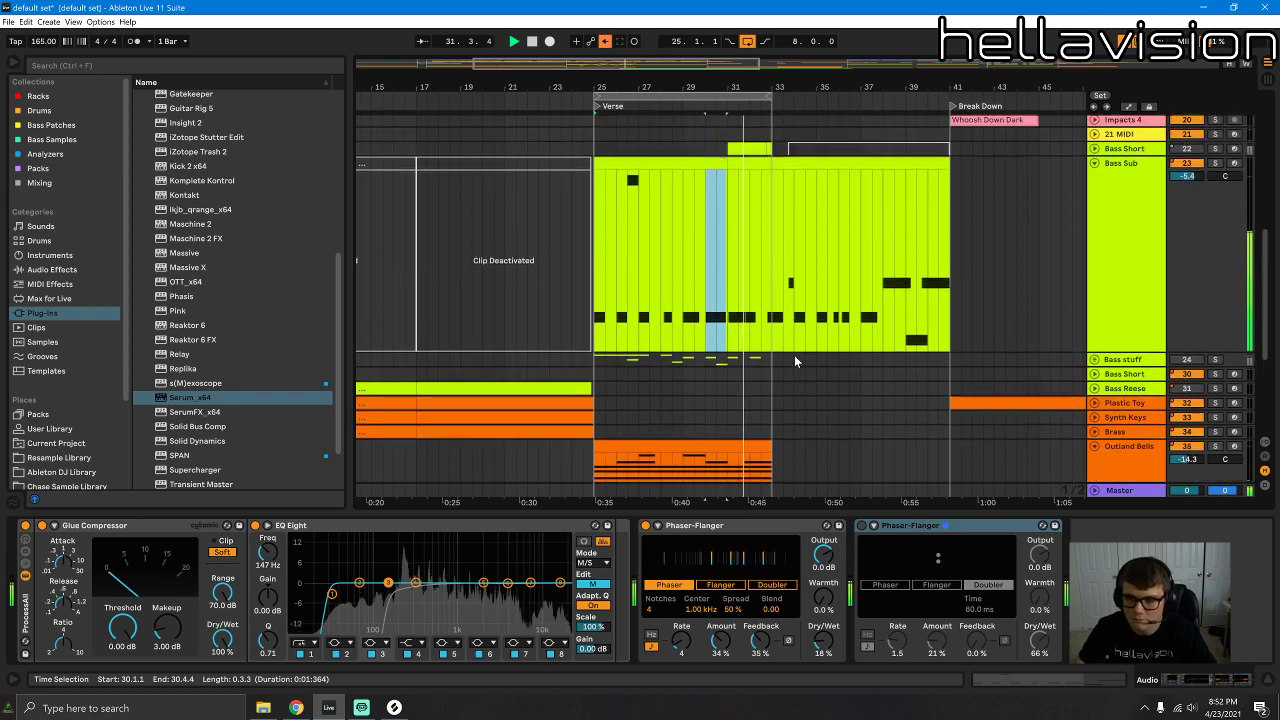
scroll(787, 348, up, 3)
scroll(781, 320, down, 9)
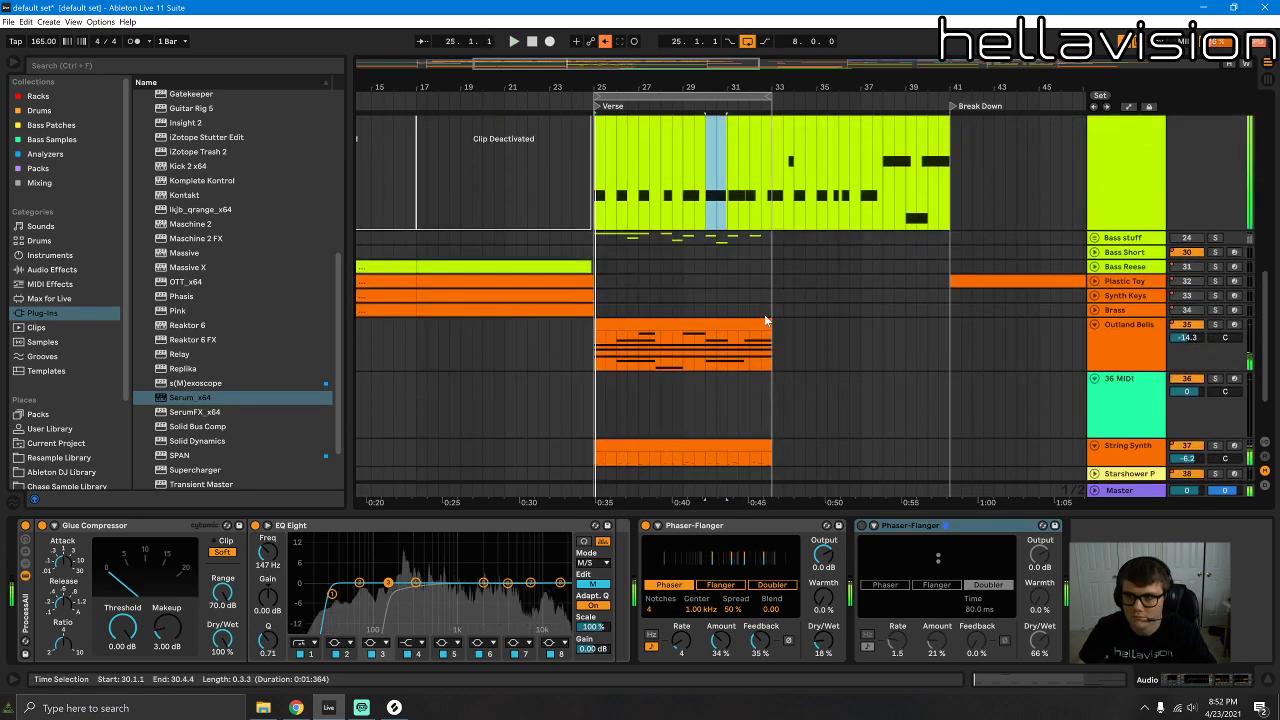
scroll(772, 323, up, 2)
click(1094, 283)
scroll(793, 302, down, 2)
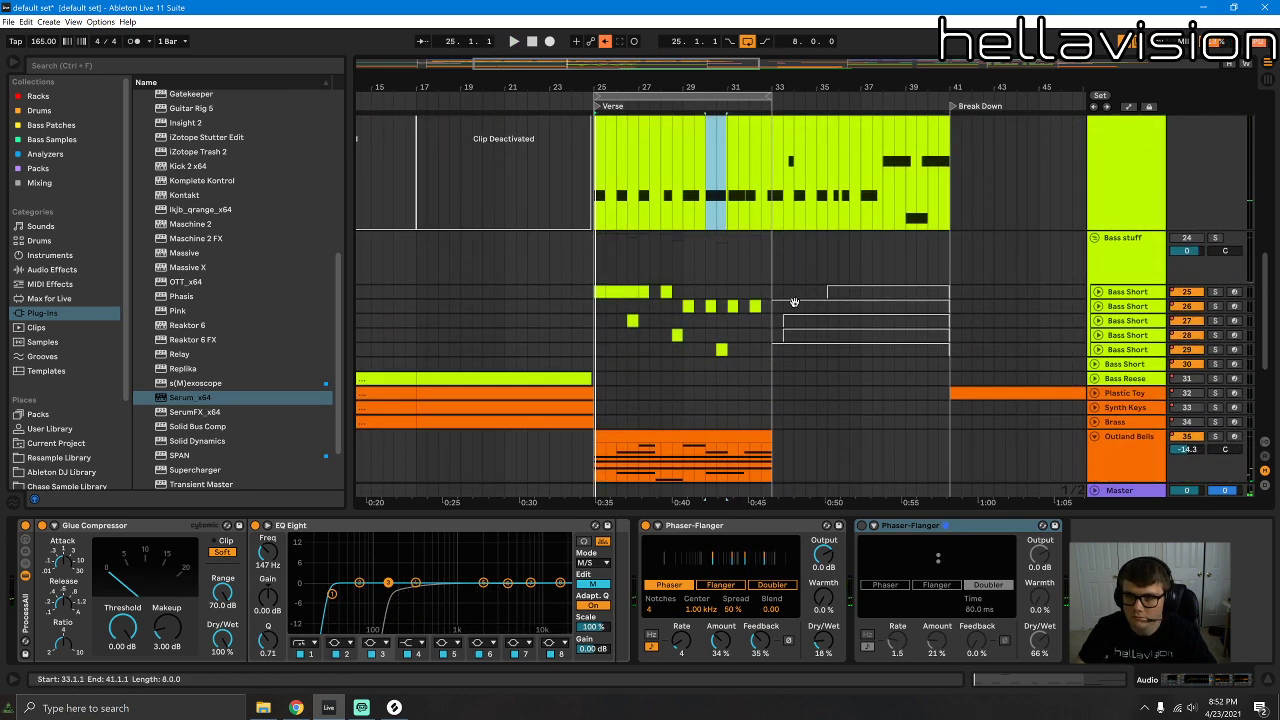
click(721, 349)
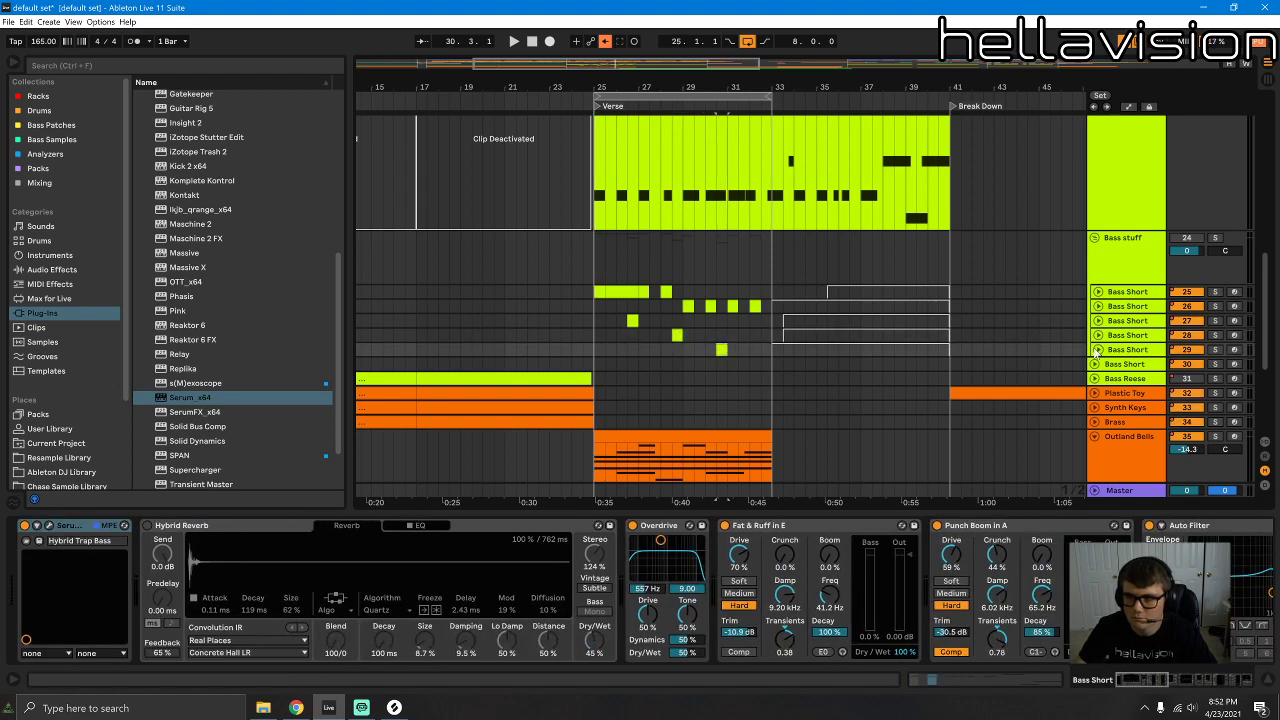
key(ctrl+d)
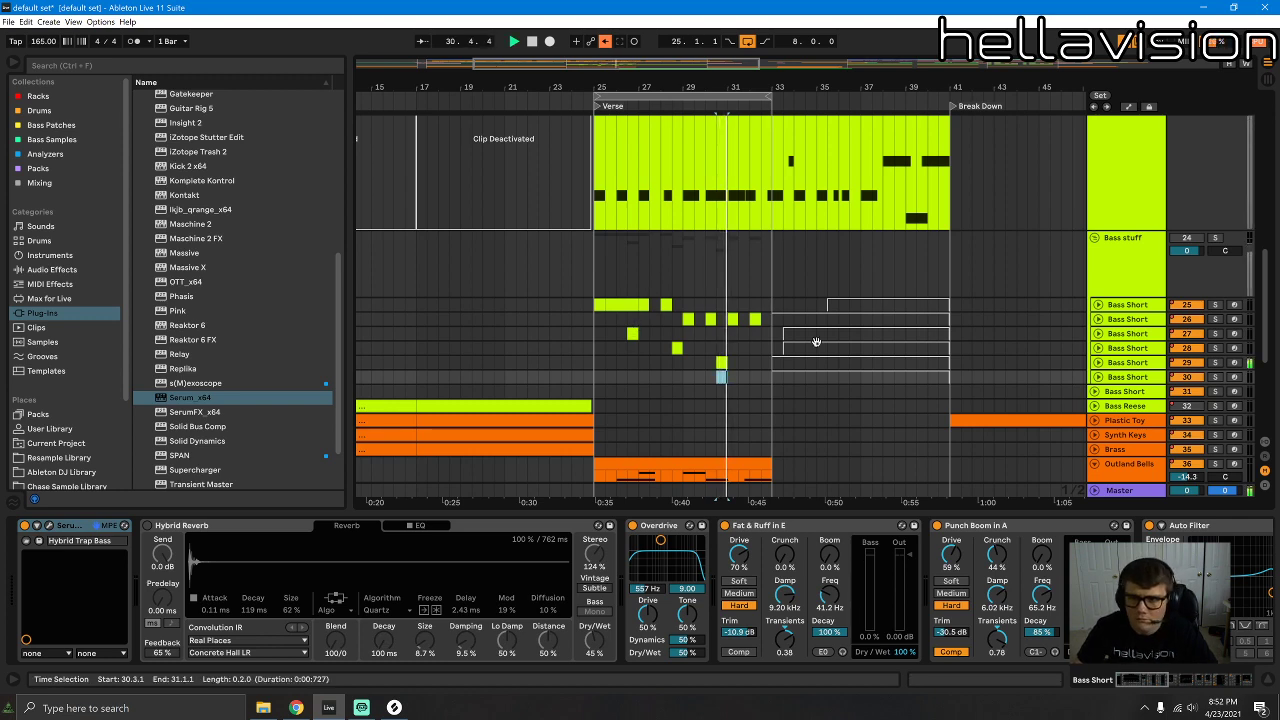
Step: Unfold the Audio track that holds the Verse's vocal chops
scroll(778, 256, up, 10)
scroll(778, 256, up, 8)
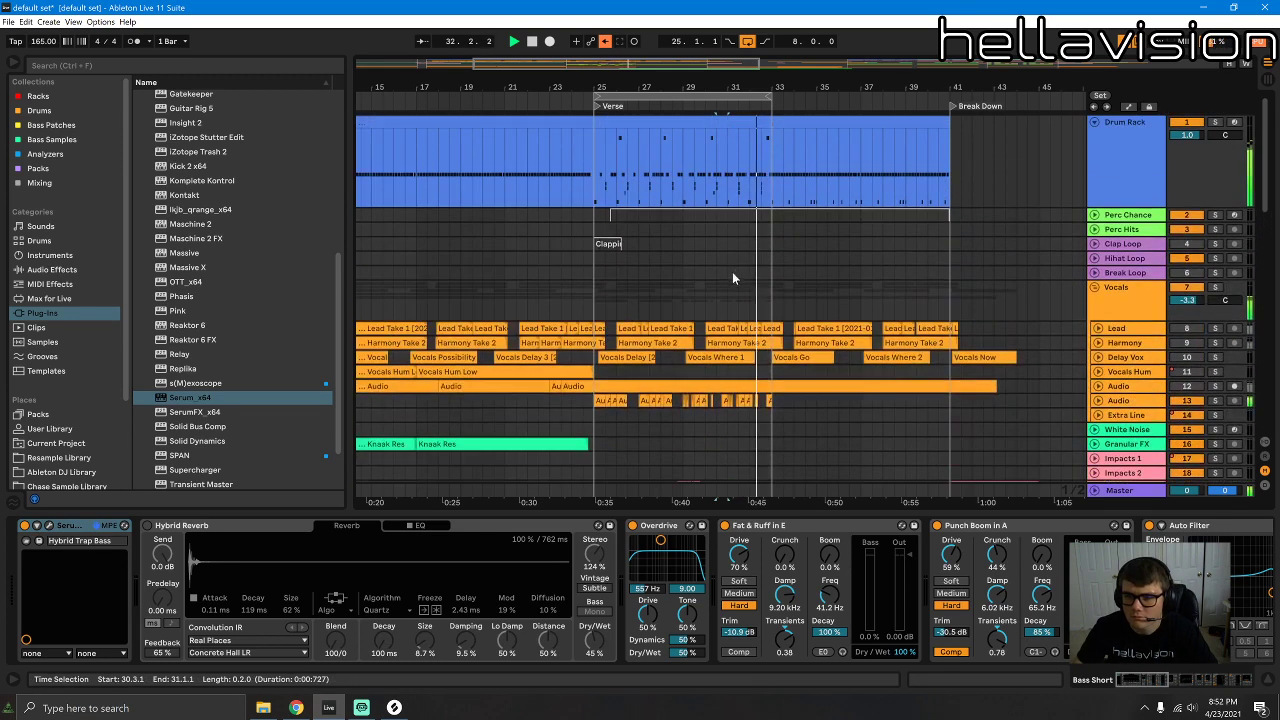
scroll(716, 258, down, 9)
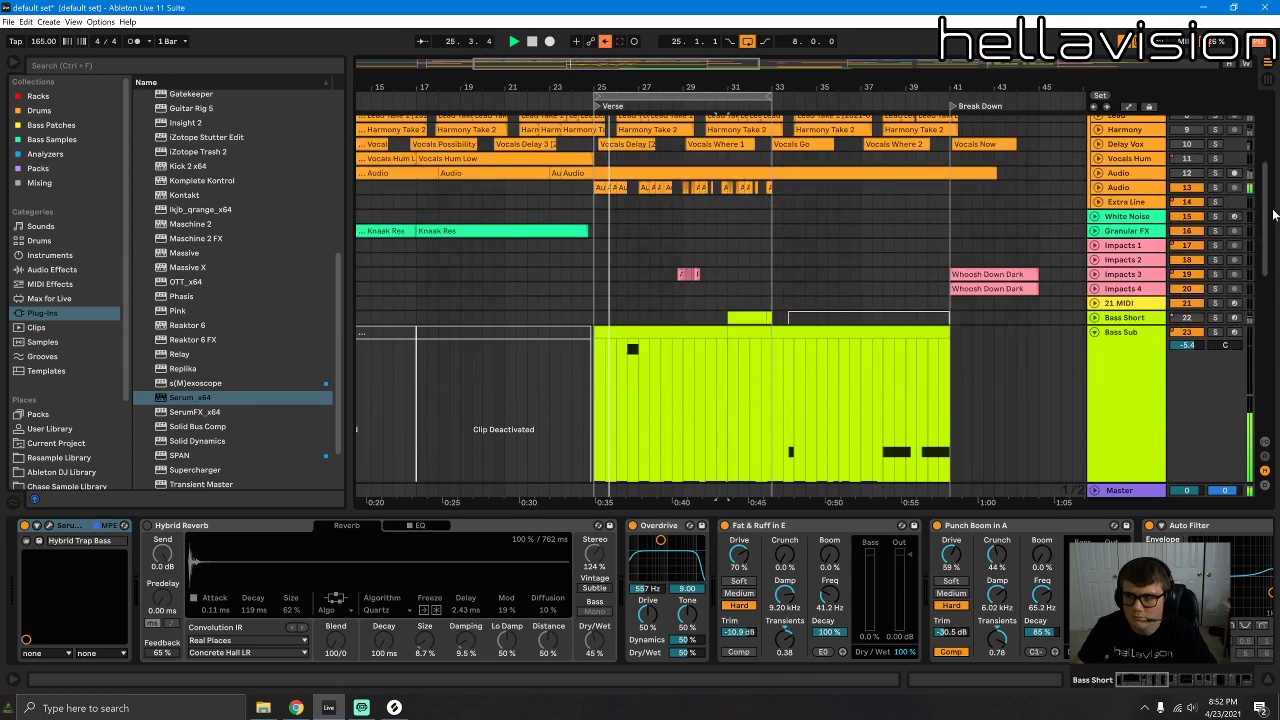
drag(1267, 225, 1259, 194)
click(1098, 305)
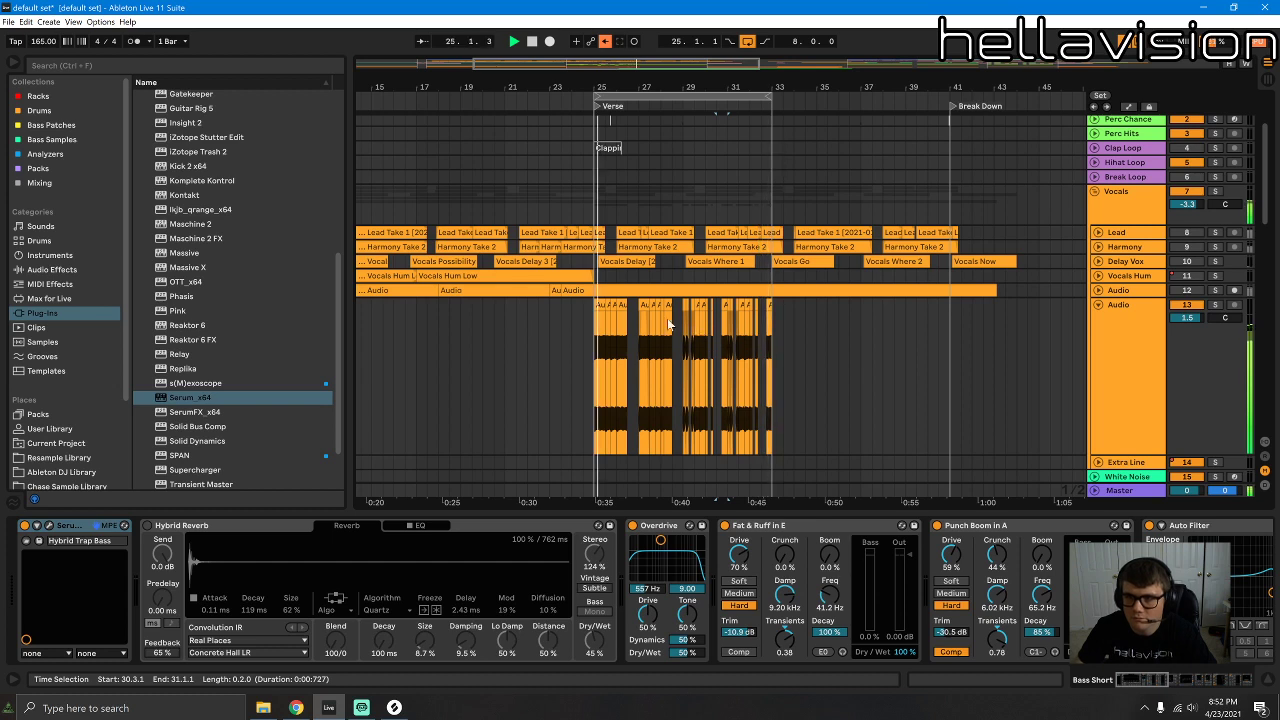
Step: Loop the Halftime section from bar 73 to 81 and examine which tracks play there, from percussion down to synths
drag(619, 100, 497, 103)
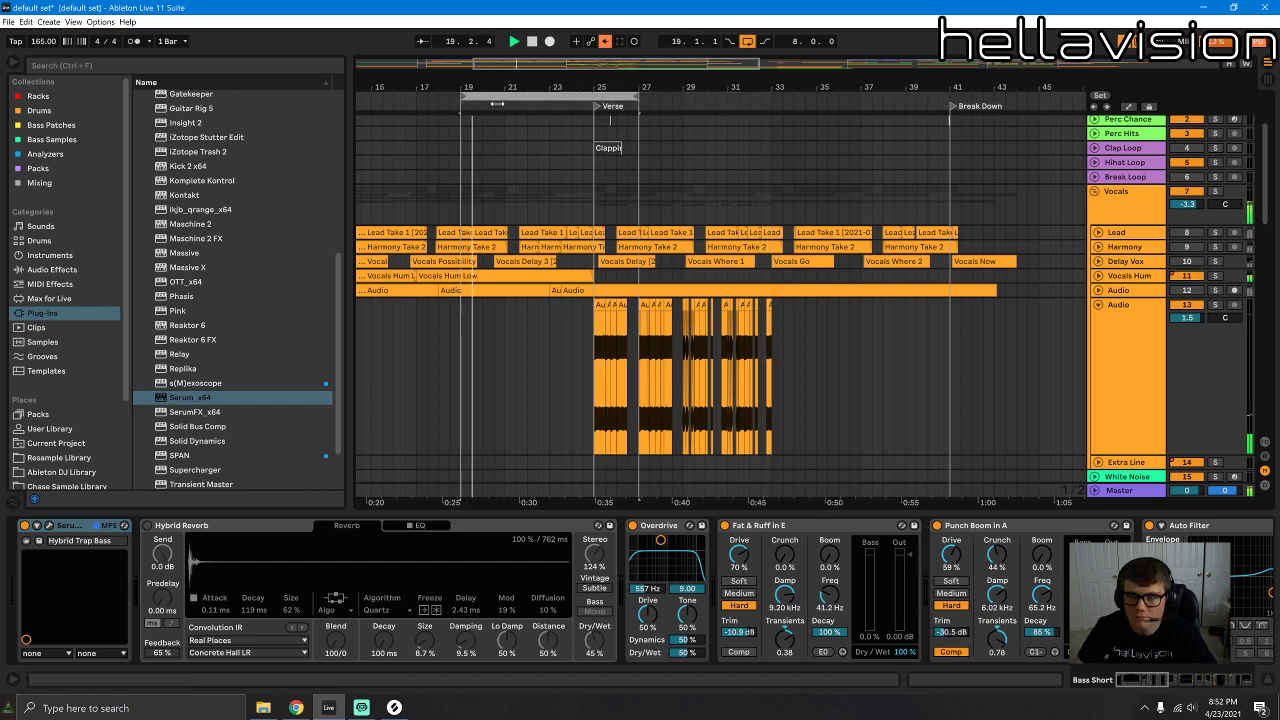
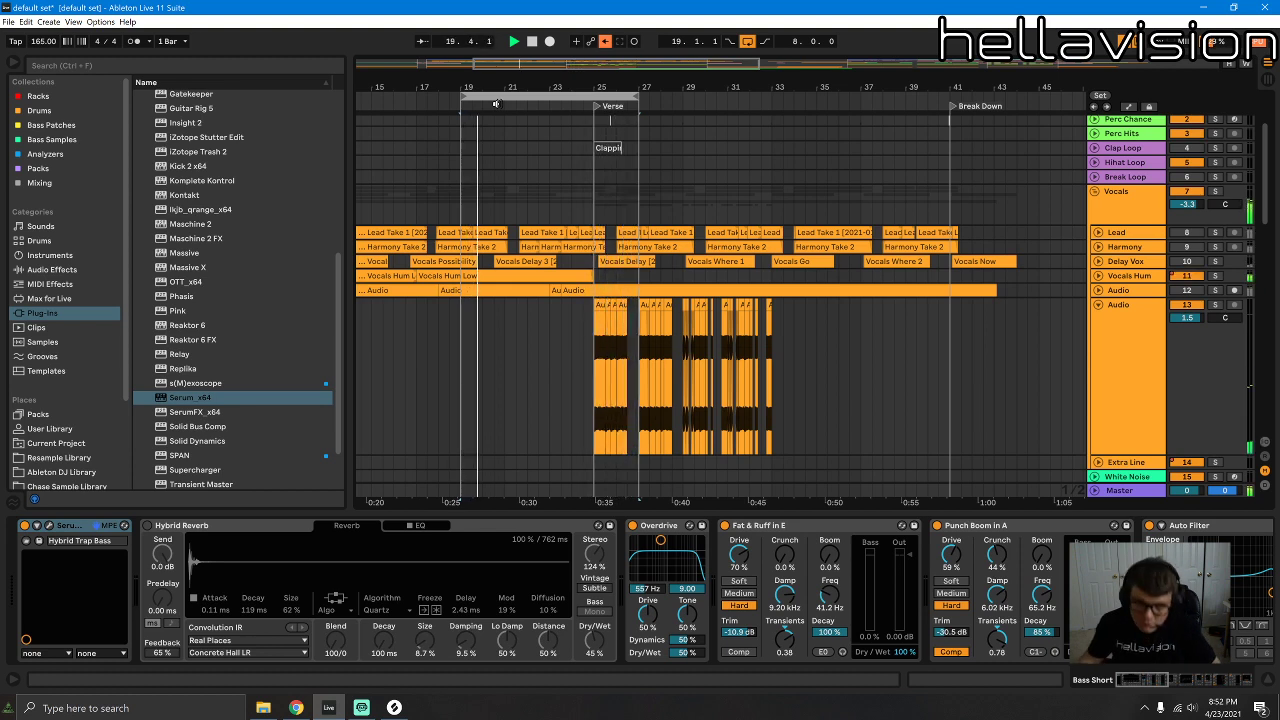
drag(542, 98, 660, 114)
drag(664, 87, 907, 112)
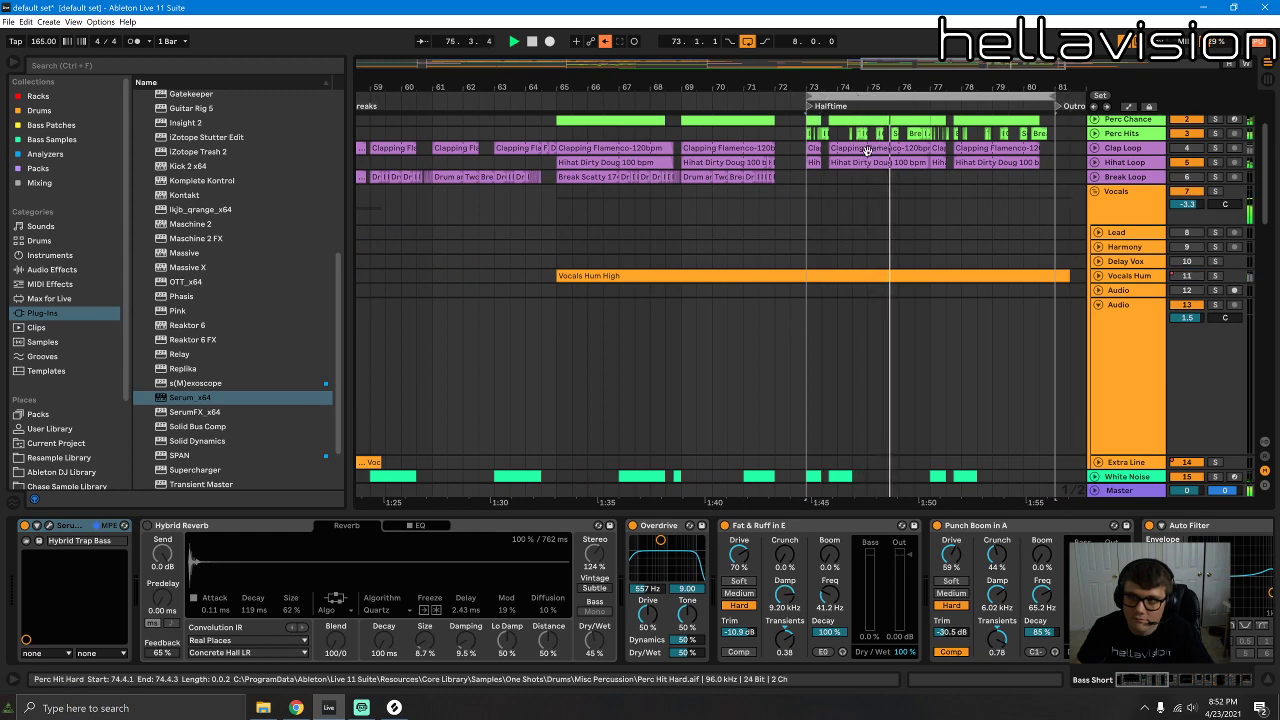
scroll(867, 150, down, 15)
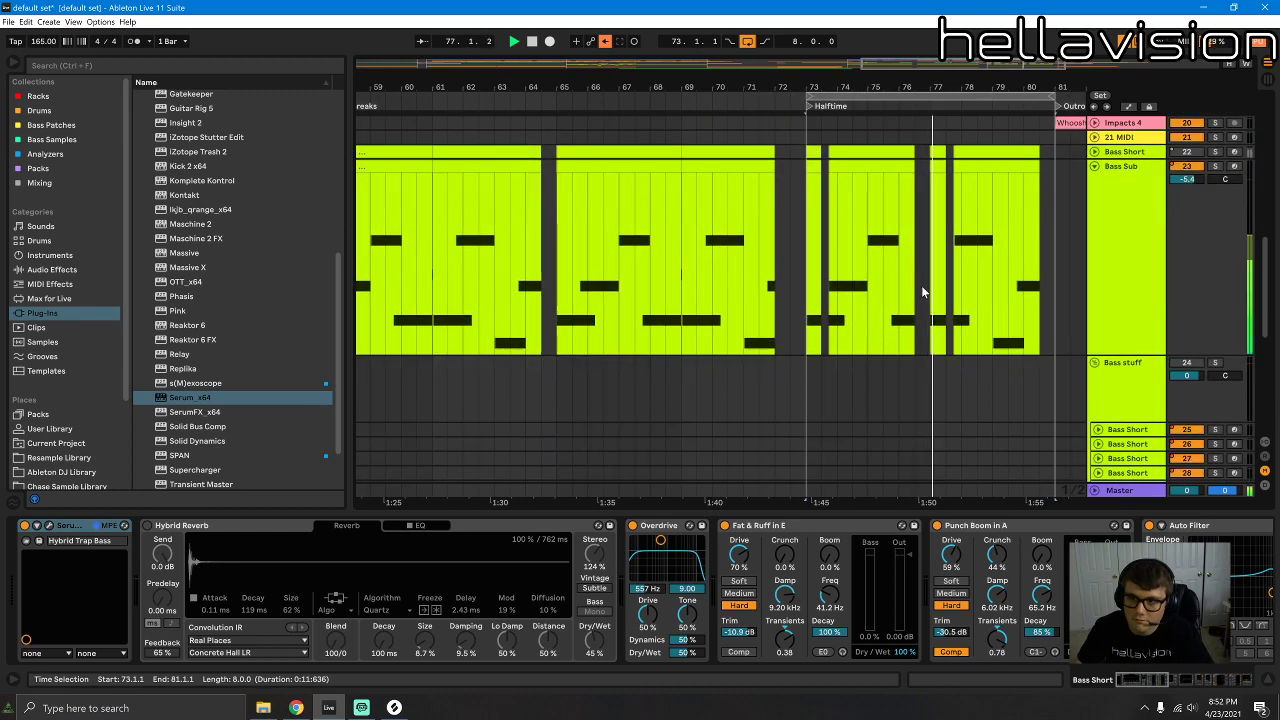
scroll(960, 315, down, 3)
drag(1265, 320, 1264, 382)
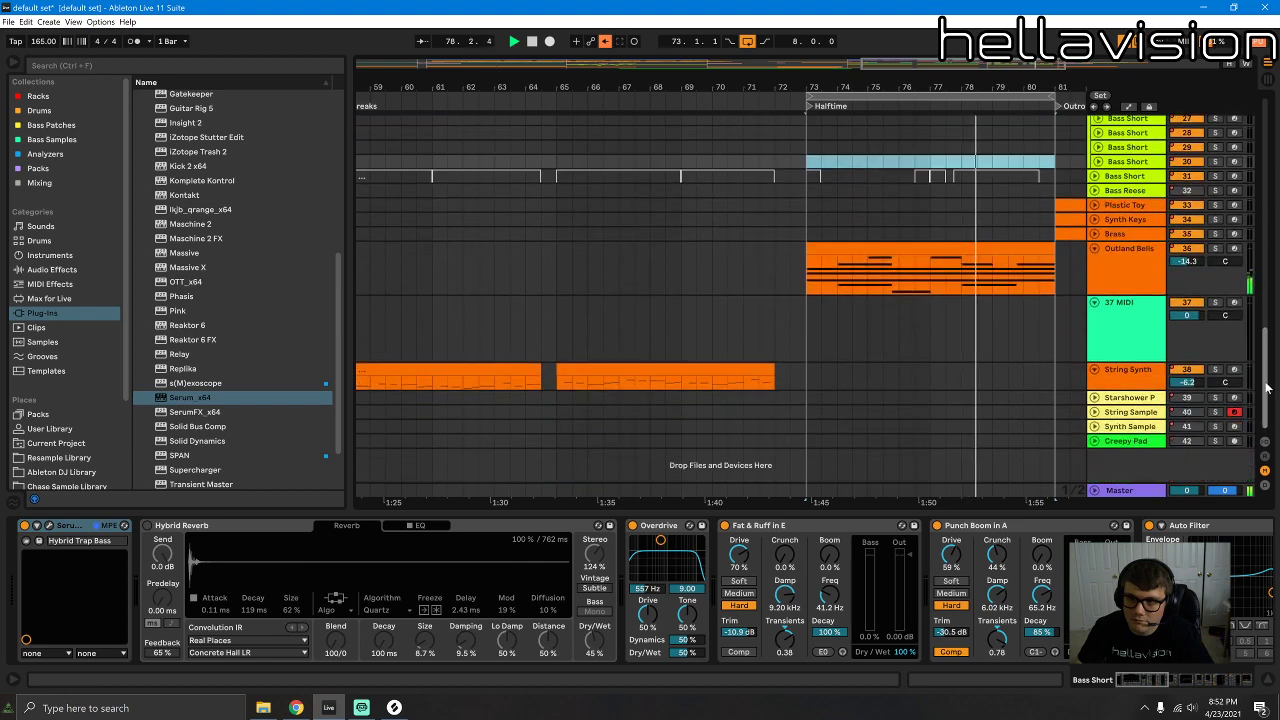
scroll(1079, 314, up, 3)
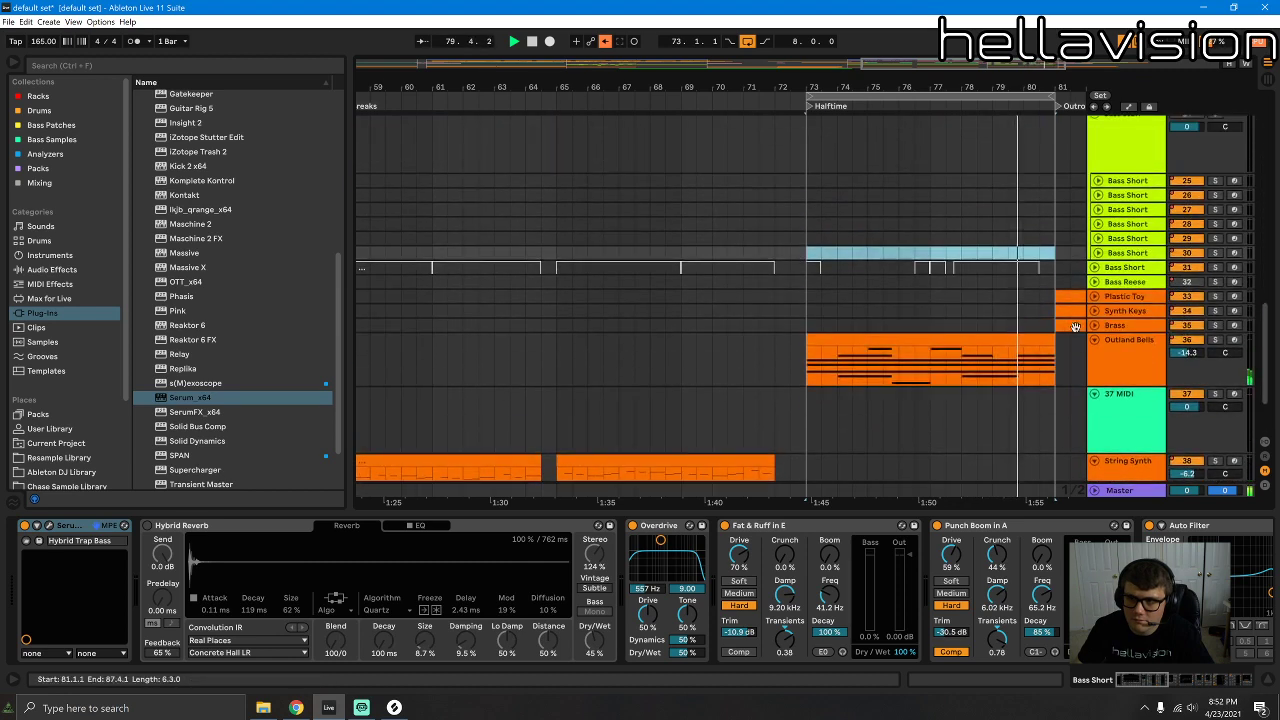
scroll(1075, 327, up, 10)
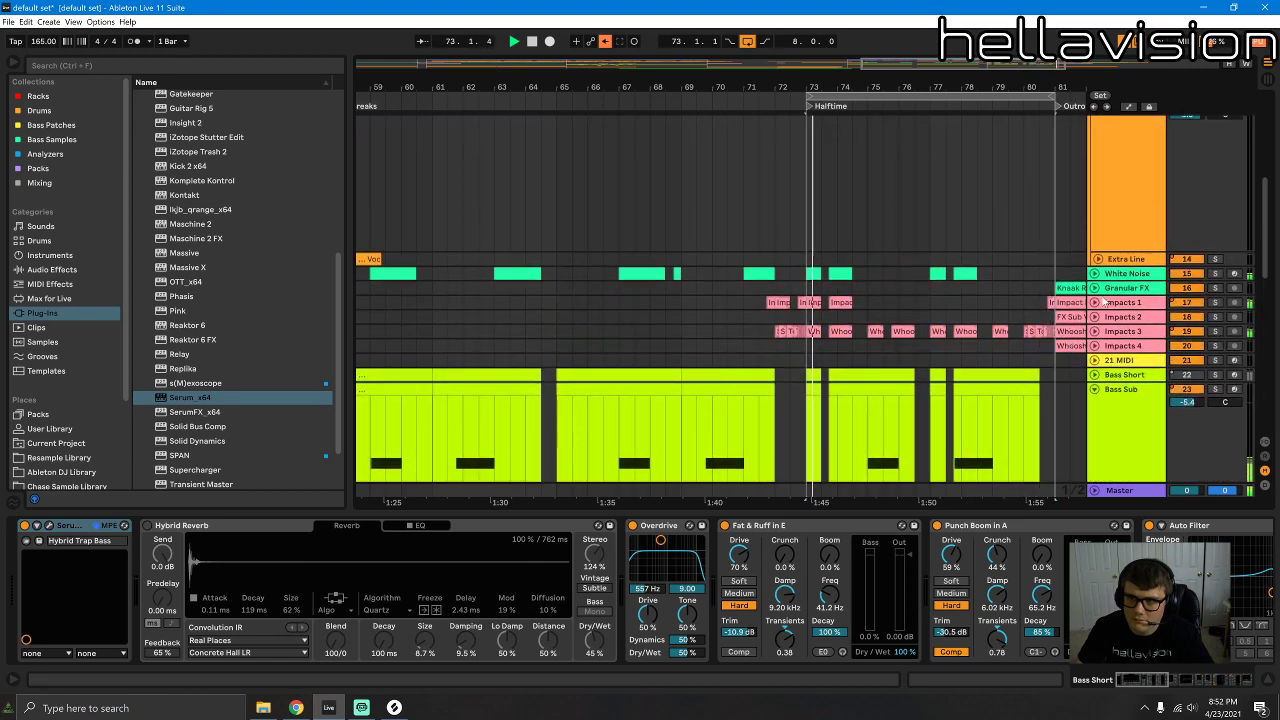
scroll(1023, 270, down, 3)
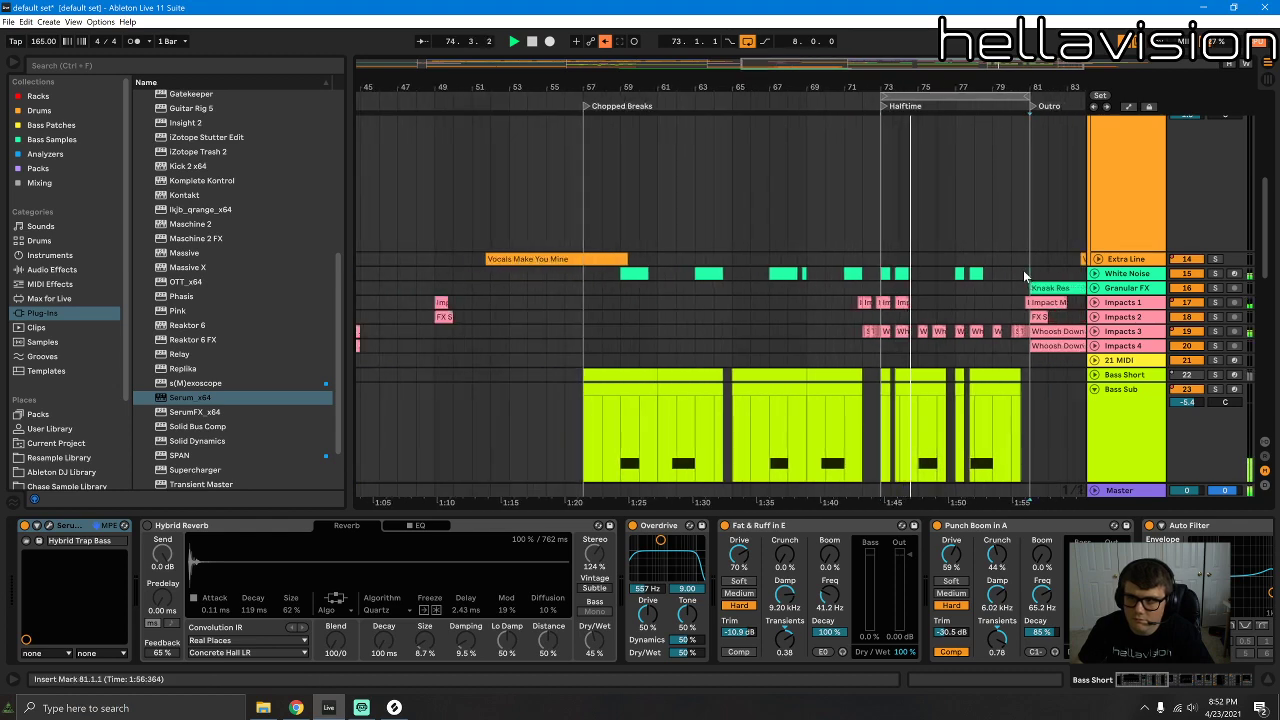
Step: Copy the White Noise clips from Halftime bars 73 to 81 to the start of the Verse at bar 25 and unfold the track
drag(1027, 273, 882, 273)
drag(778, 87, 975, 90)
click(595, 273)
key(ctrl+v)
key(space)
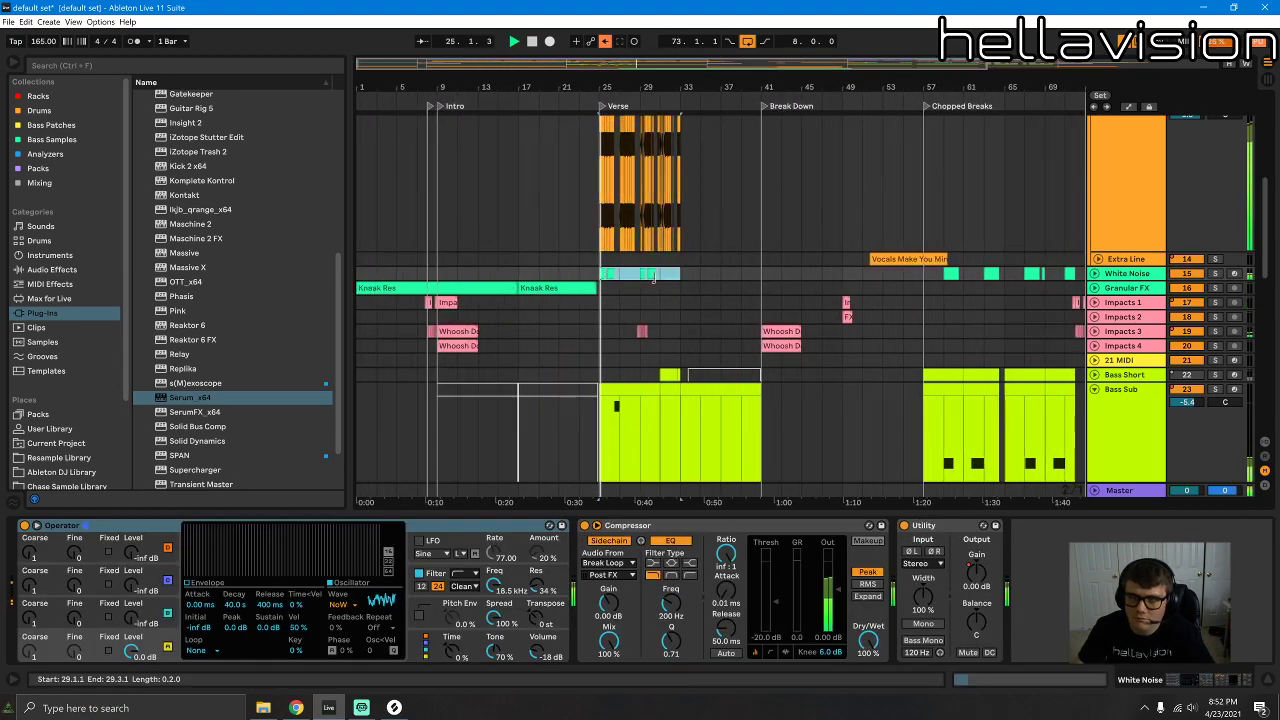
click(1096, 274)
key(space)
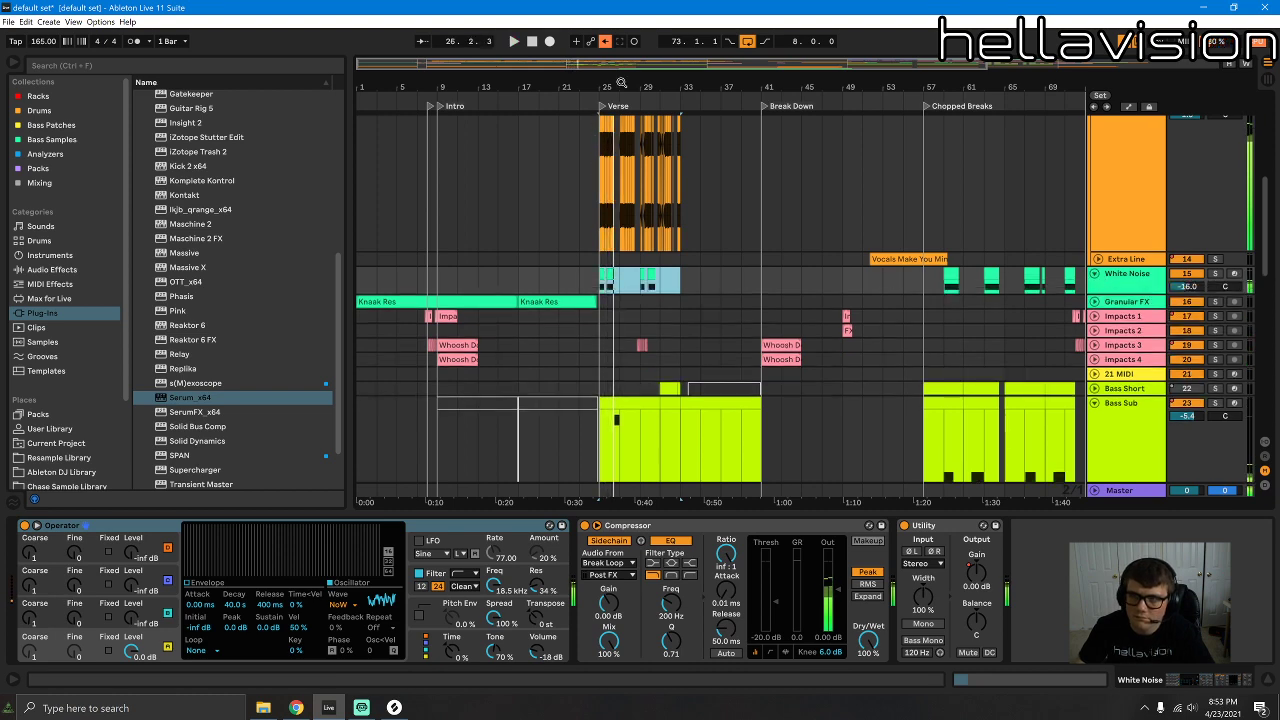
Step: Delete the second White Noise clip in the Verse, which starts near the end of bar 25
key(space)
drag(619, 83, 518, 286)
click(680, 285)
click(640, 273)
key(Delete)
key(space)
Step: Duplicate the White Noise content of bar 25 into bars 26 to 28, undoing the extra repeats beyond bar 28
click(534, 274)
click(612, 282)
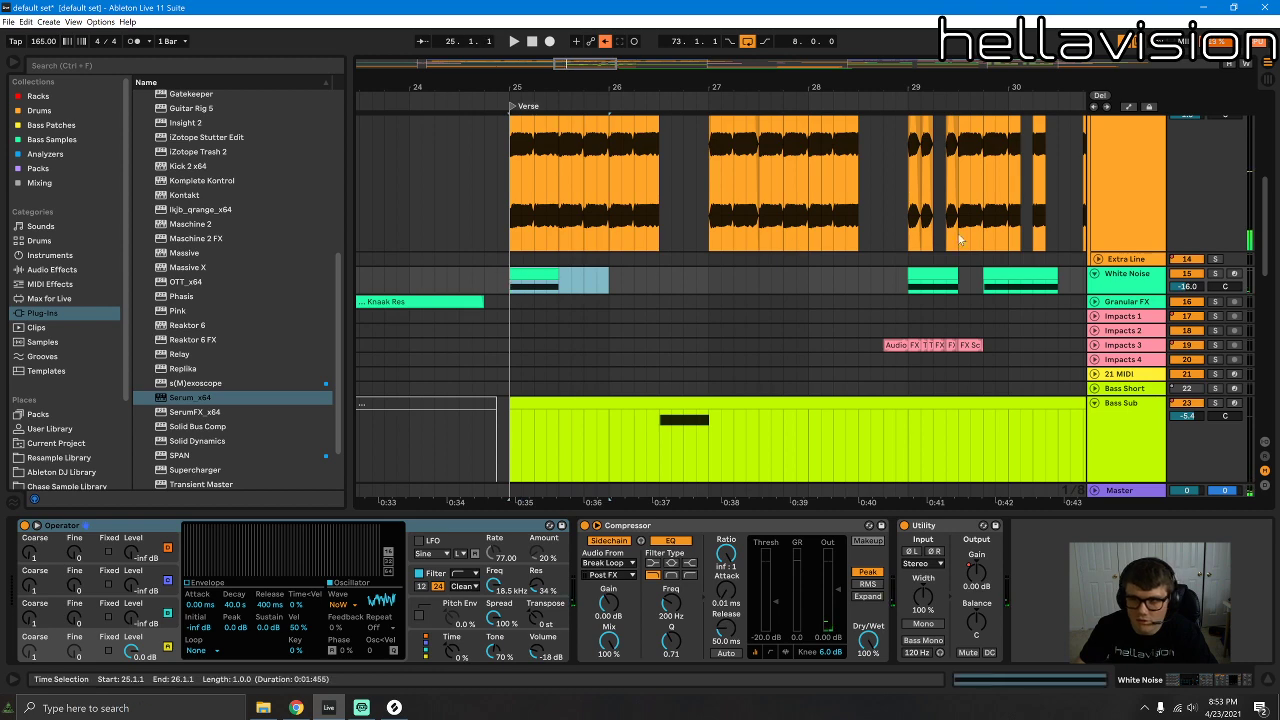
key(ctrl+d)
key(ctrl+d)
key(ctrl+d)
key(ctrl+d)
key(ctrl+d)
key(ctrl+d)
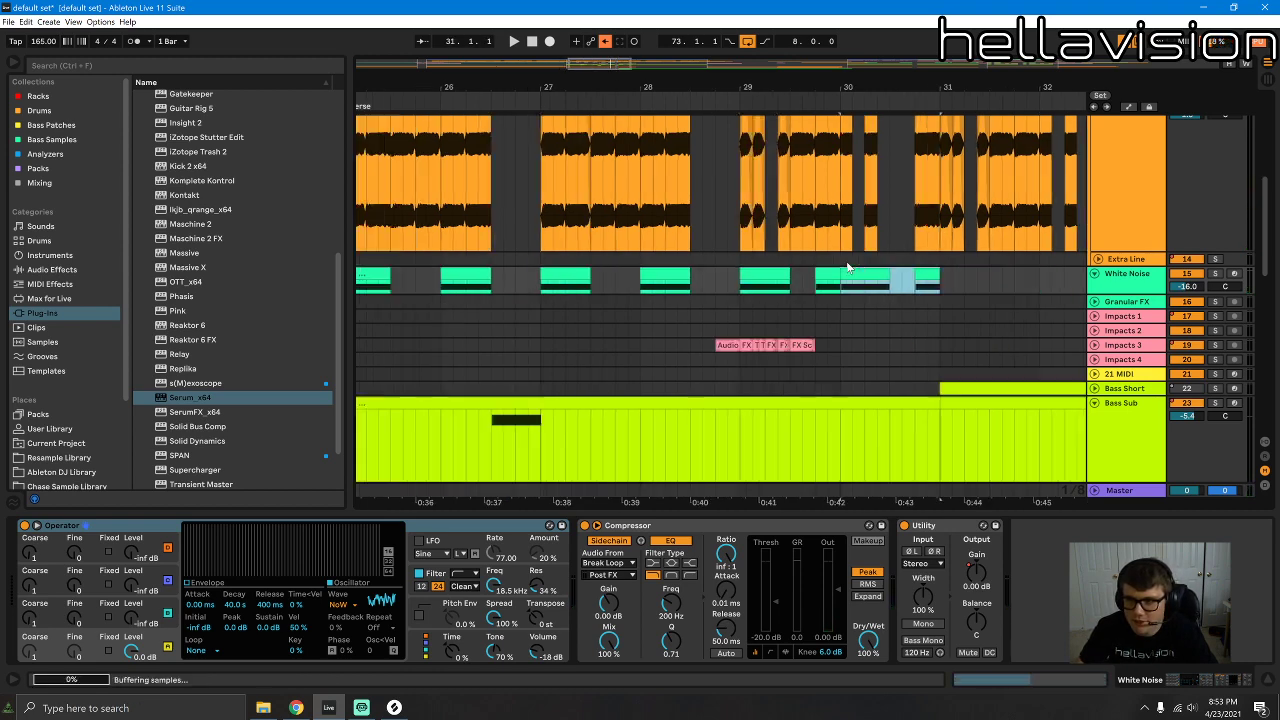
key(ctrl+z)
key(ctrl+z)
key(ctrl+z)
Step: Duplicate the four-bar White Noise pattern of bars 25 to 28 into bars 29 to 32
drag(714, 93, 723, 62)
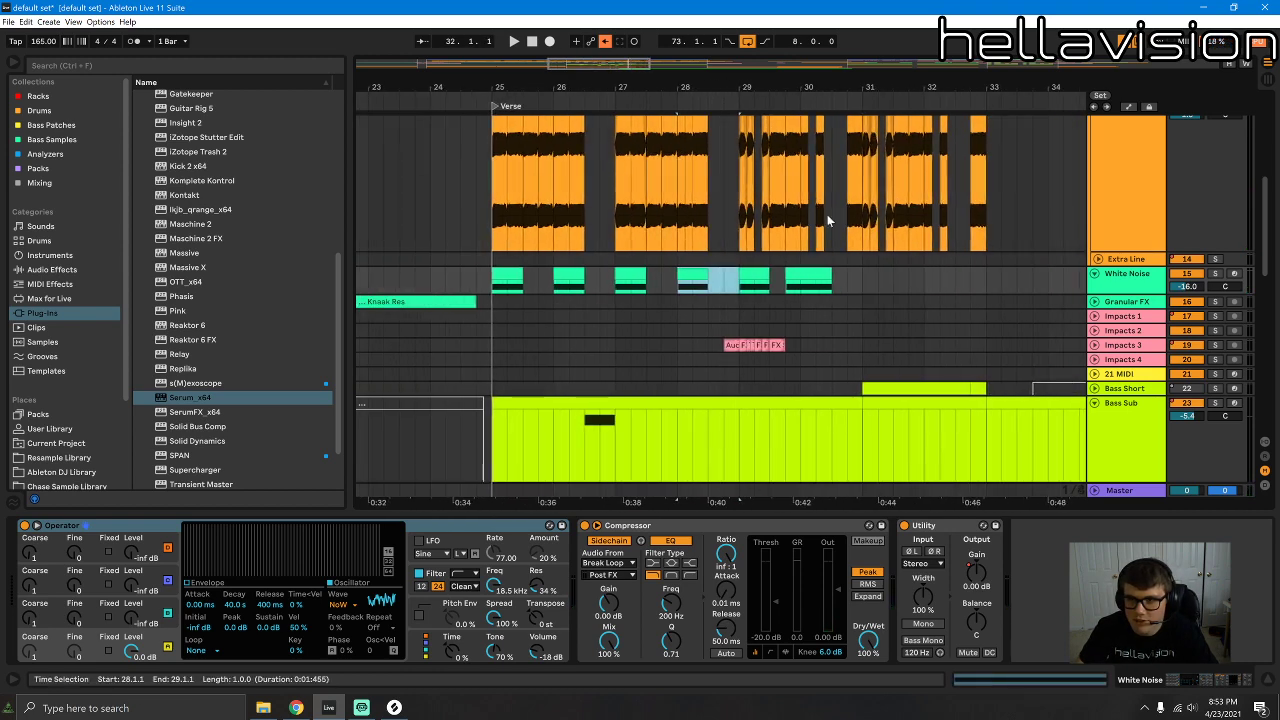
drag(847, 278, 497, 285)
key(ctrl+d)
Step: Play the Verse from 24.4.1 and lower the White Noise track's volume to -22.0 dB
click(476, 279)
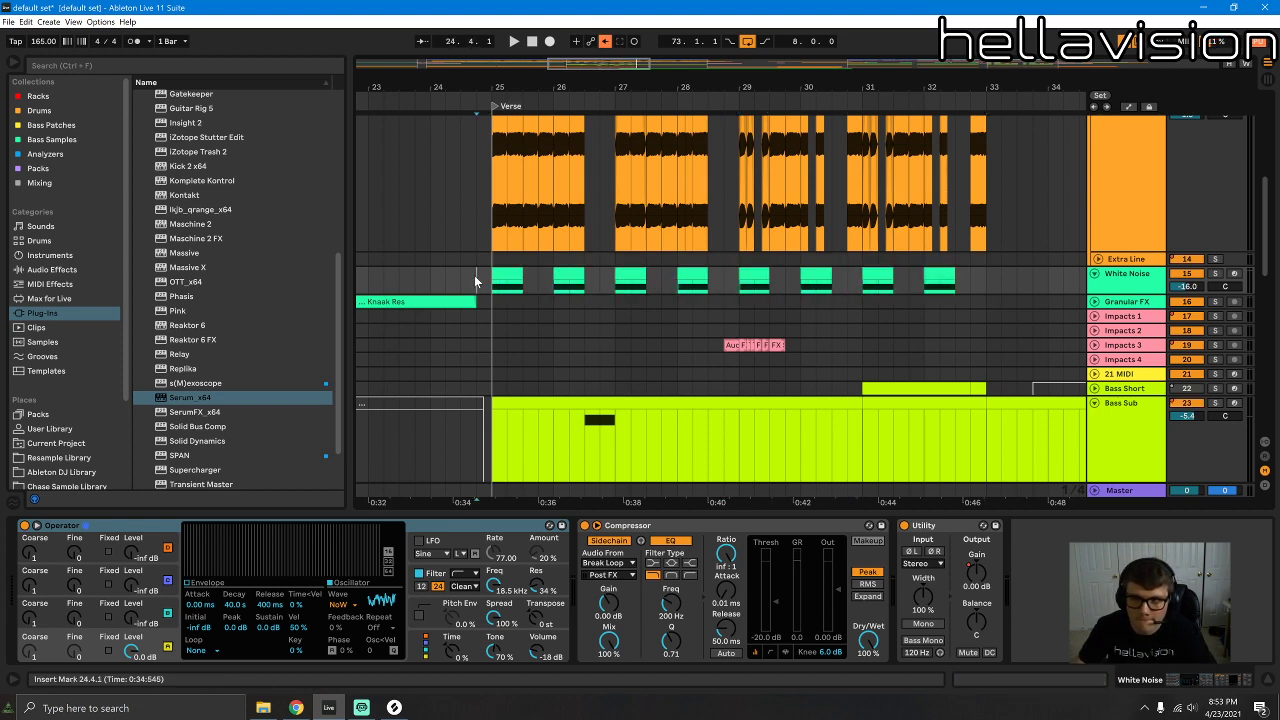
key(space)
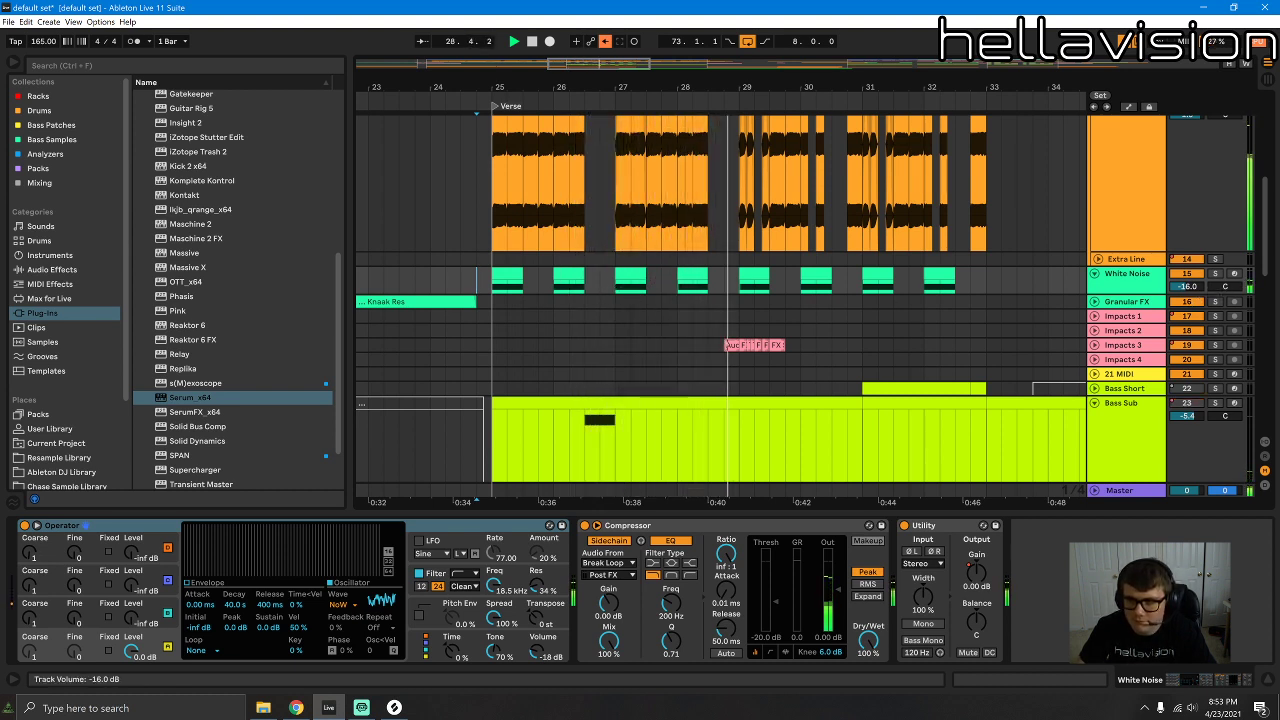
drag(1187, 286, 1187, 298)
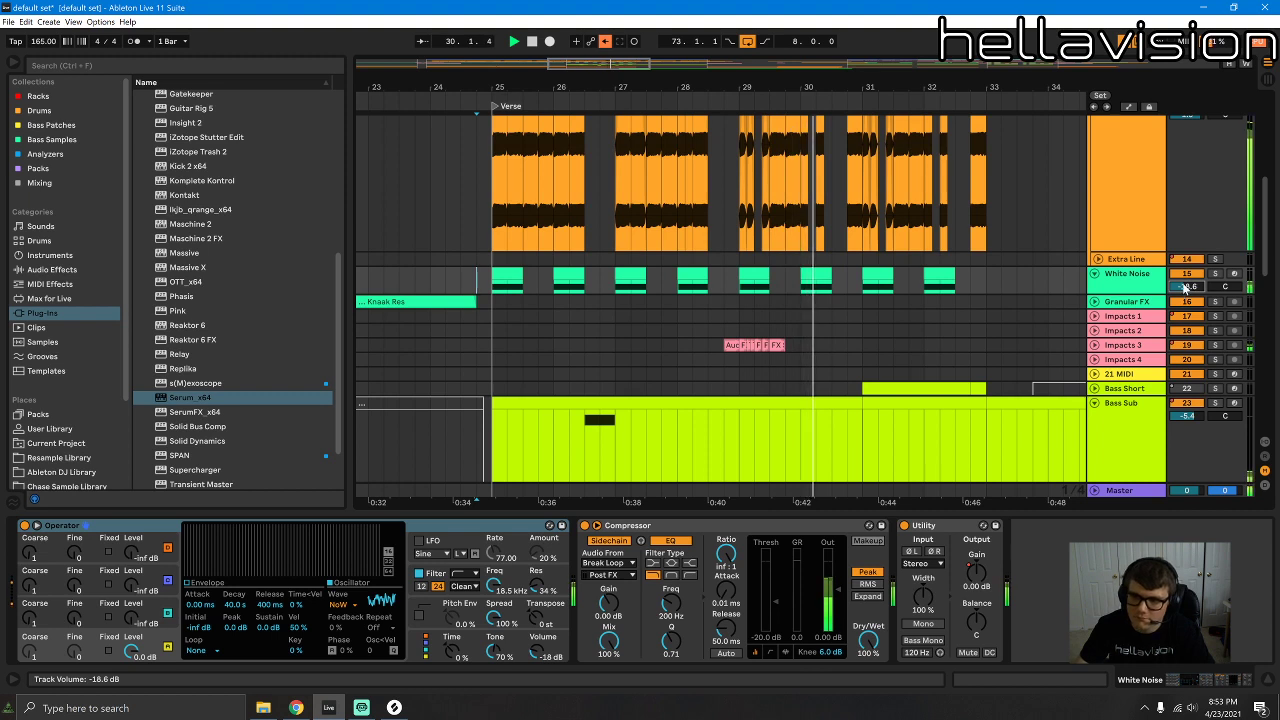
drag(1182, 284, 1182, 292)
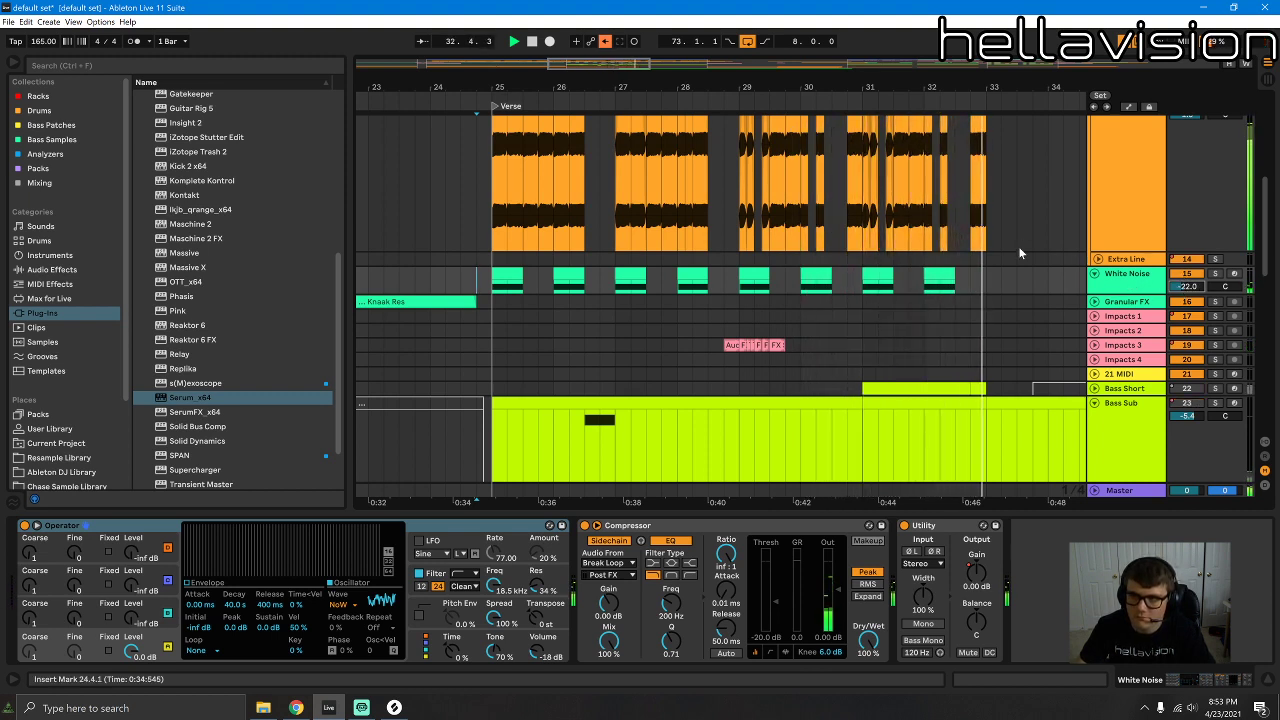
key(space)
click(482, 260)
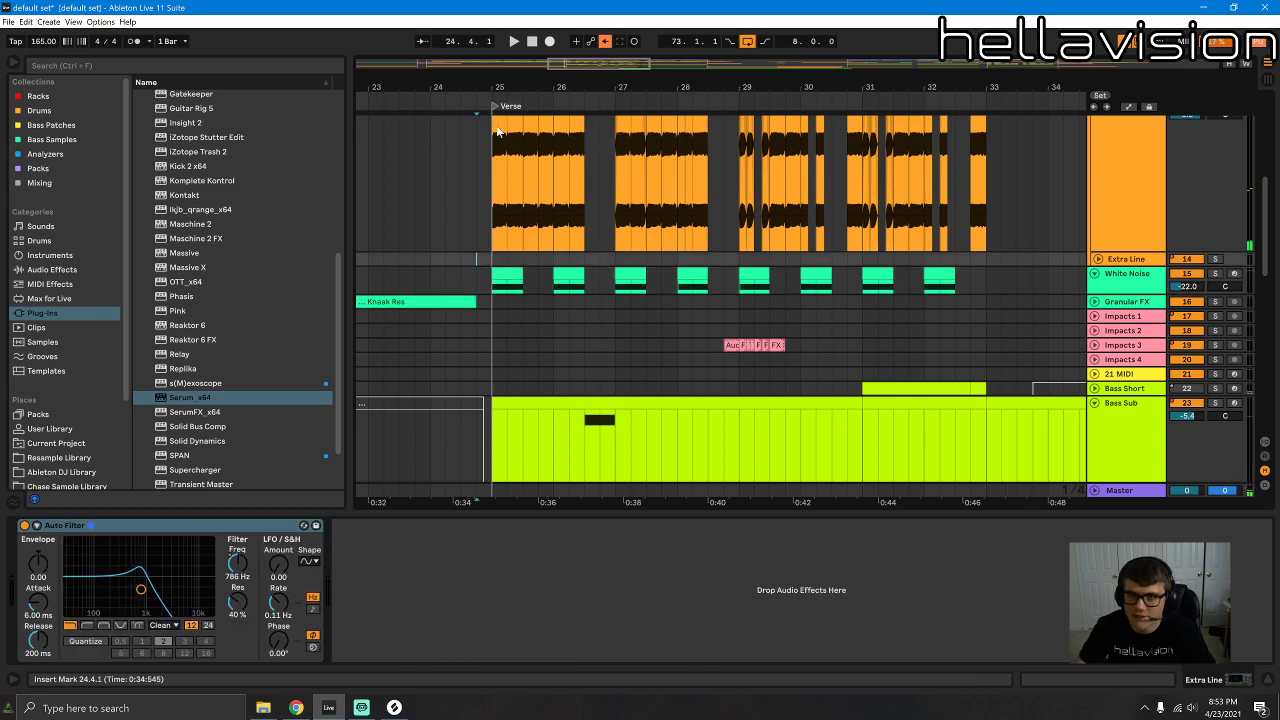
Step: Set the loop to the Verse's first eight bars, from bar 25 to 33
scroll(506, 130, down, 5)
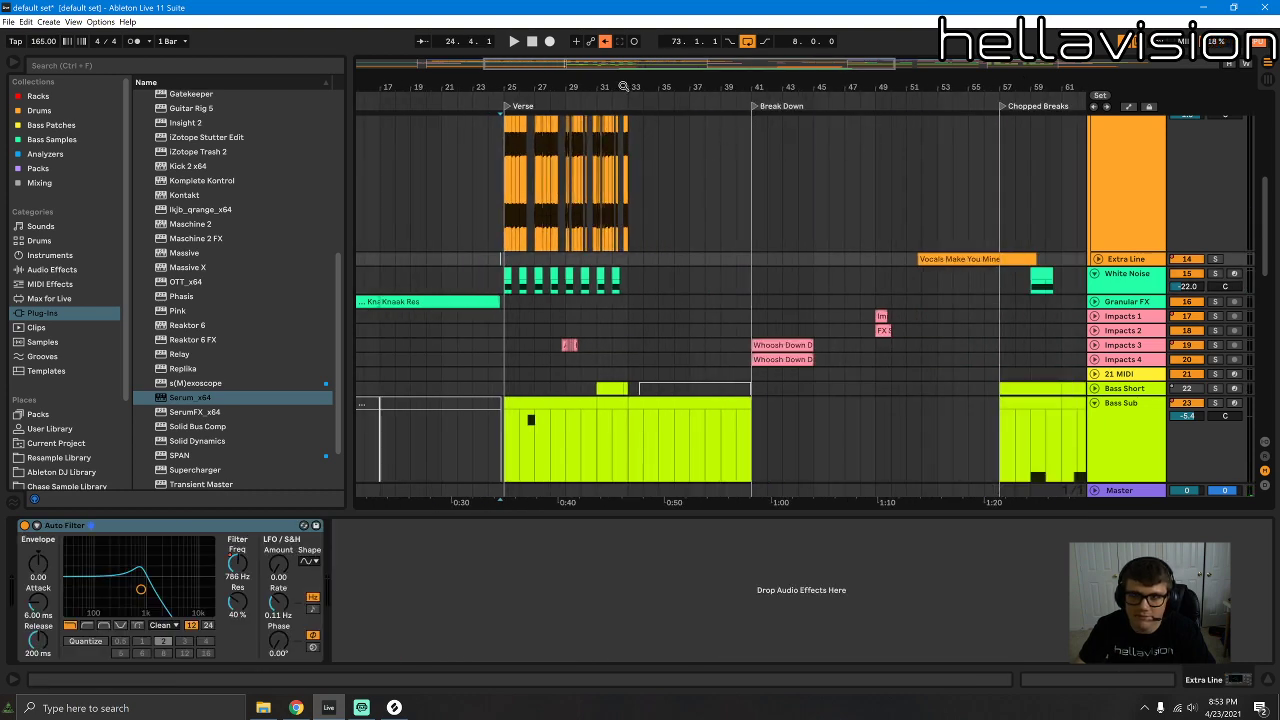
drag(623, 87, 648, 83)
drag(930, 95, 553, 73)
key(z)
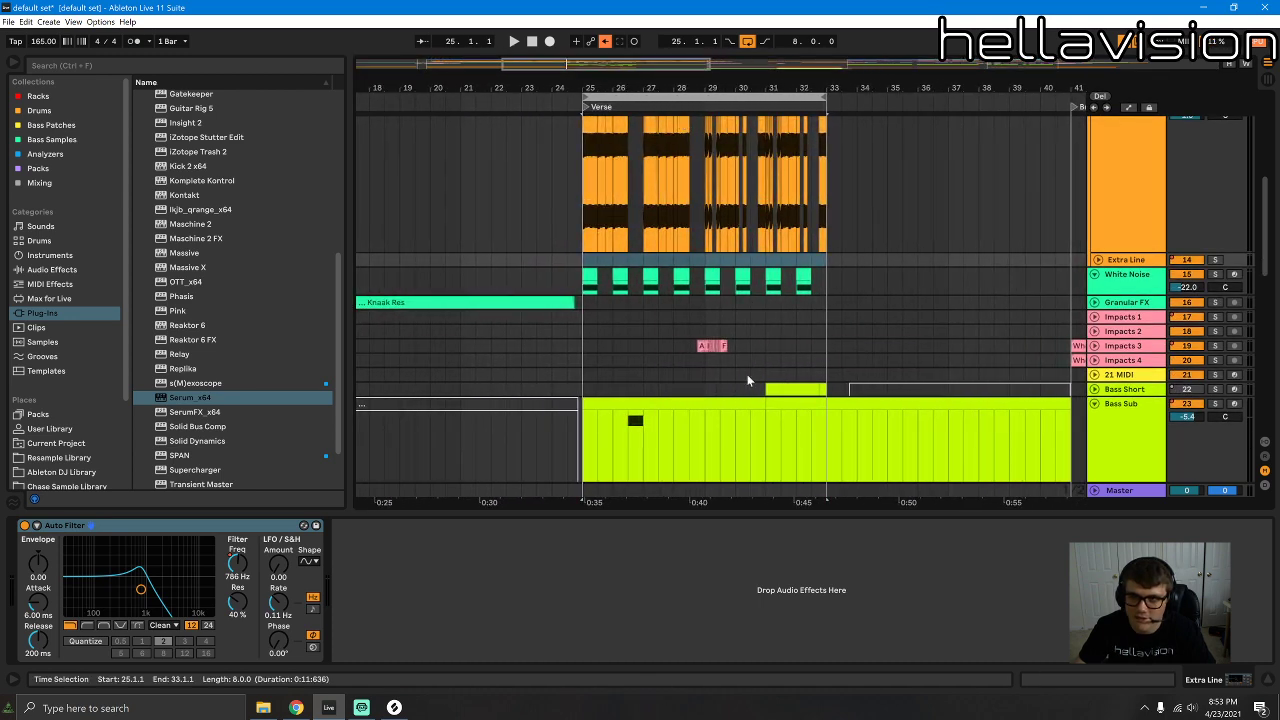
Step: Unfold the Creepy Pad track, move its Audio 2 clip earlier to start at 21.3.1 and audition it soloed
scroll(747, 374, down, 10)
click(571, 361)
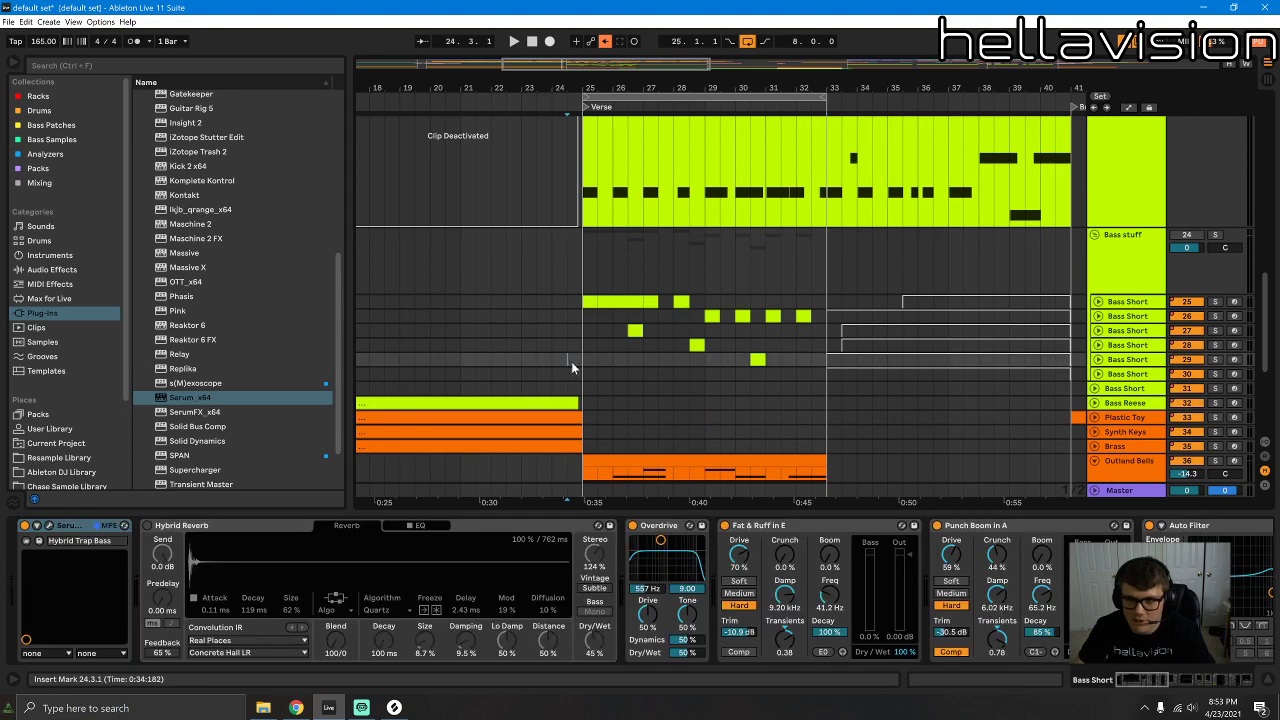
scroll(615, 368, down, 6)
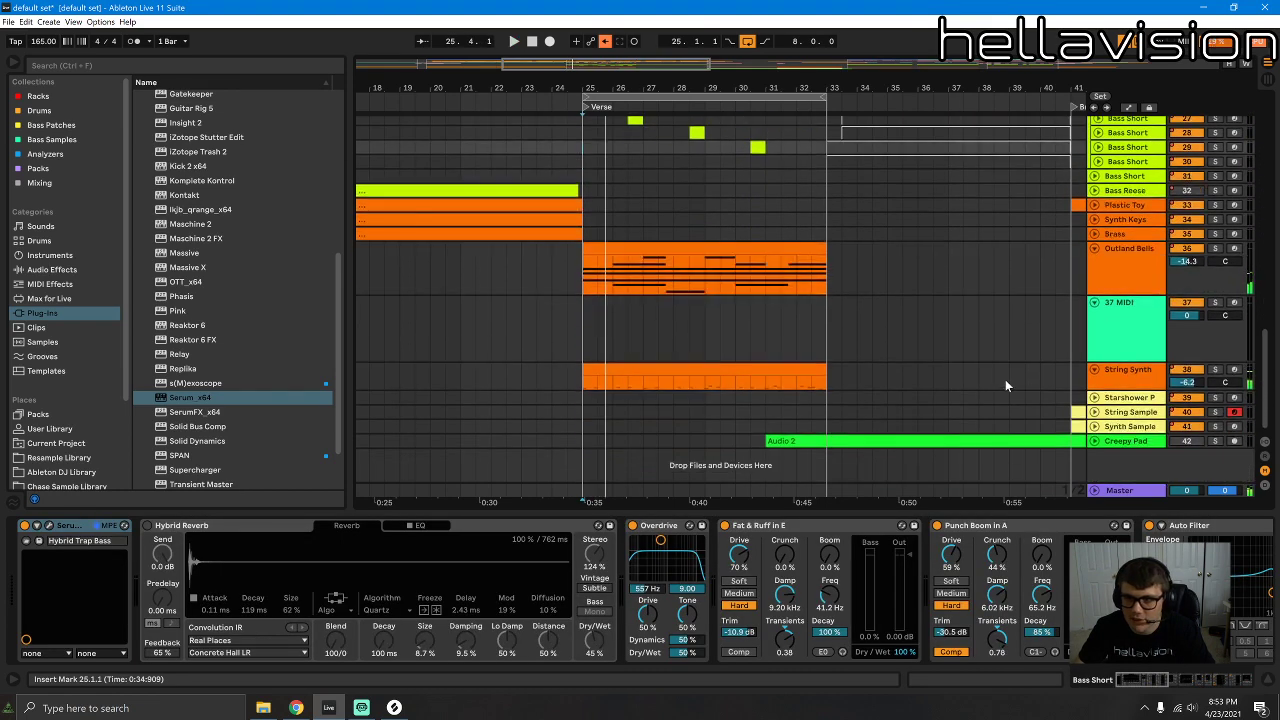
click(1095, 442)
scroll(886, 446, down, 1)
drag(817, 363, 598, 364)
drag(701, 372, 476, 379)
key(space)
key(space)
key(space)
click(697, 379)
click(498, 361)
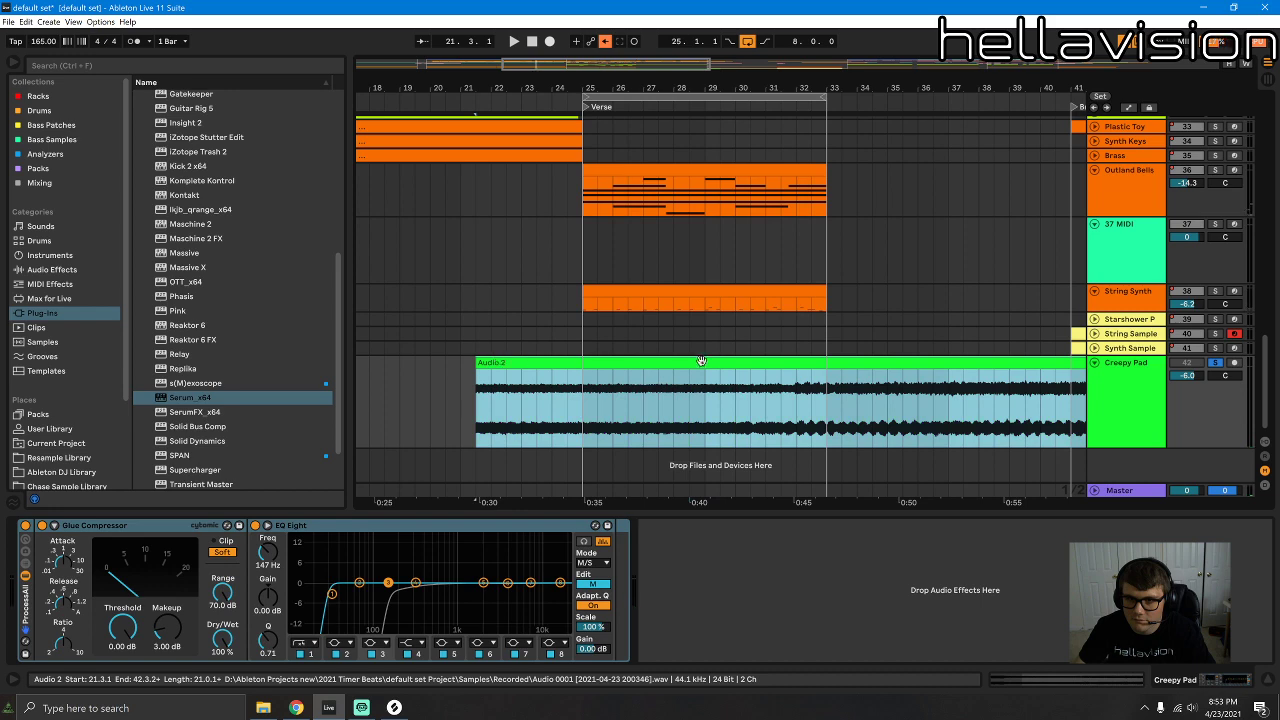
Step: Move the Creepy Pad's Audio 2 clip earlier so it ends at 33.3.2, and play the full mix from 25.1.1
drag(951, 362, 629, 390)
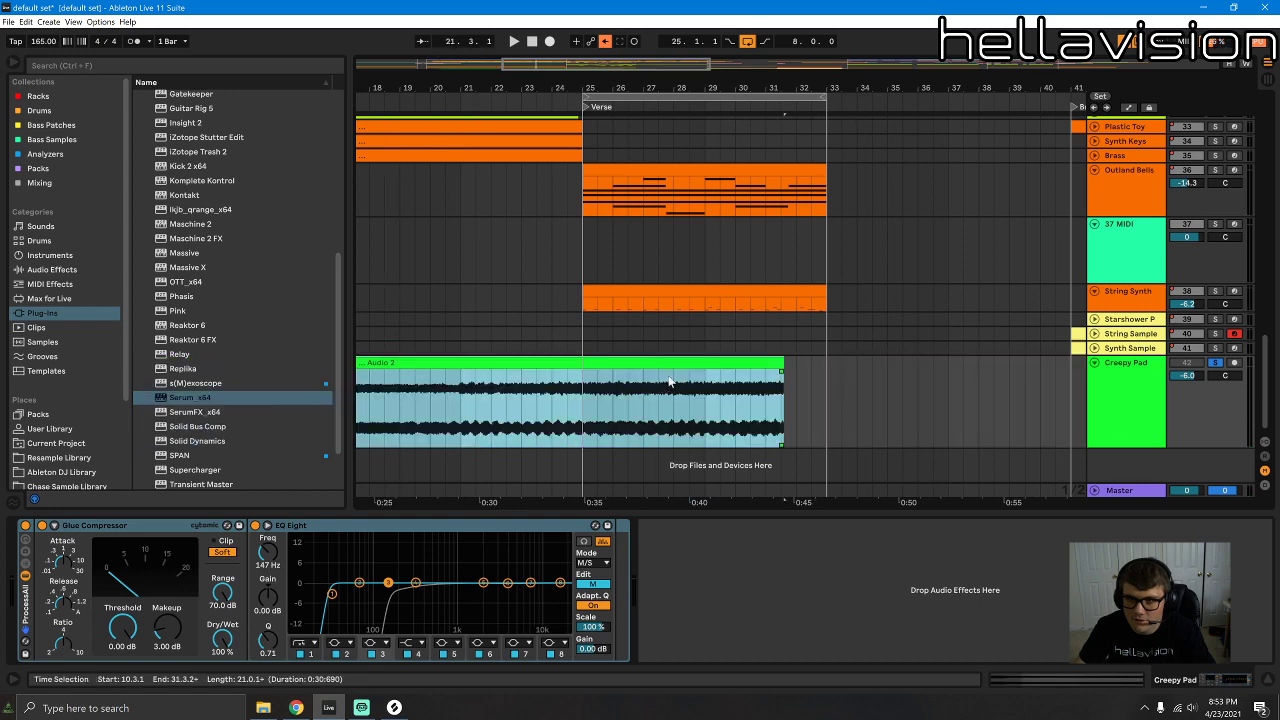
drag(691, 364, 754, 374)
key(space)
click(587, 396)
key(space)
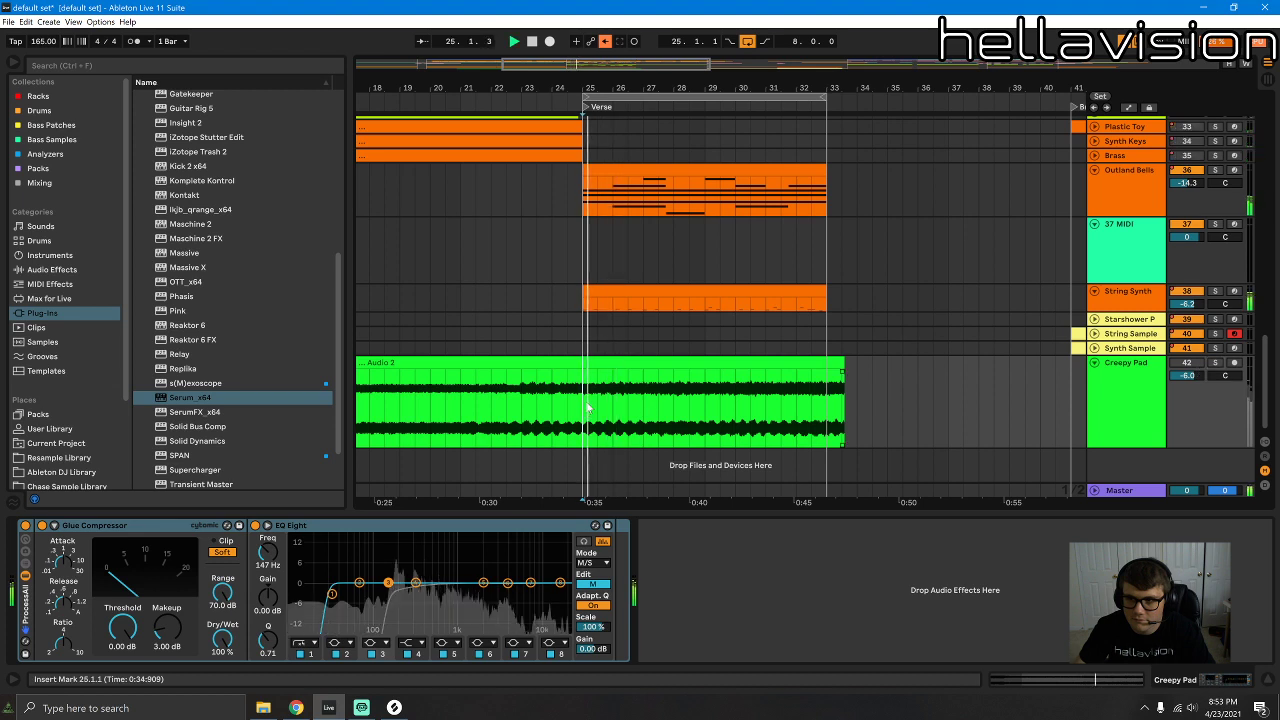
Step: Trim the end of the Creepy Pad's Audio 2 clip back to bar 33 while auditioning the Verse
drag(668, 88, 668, 62)
click(1188, 365)
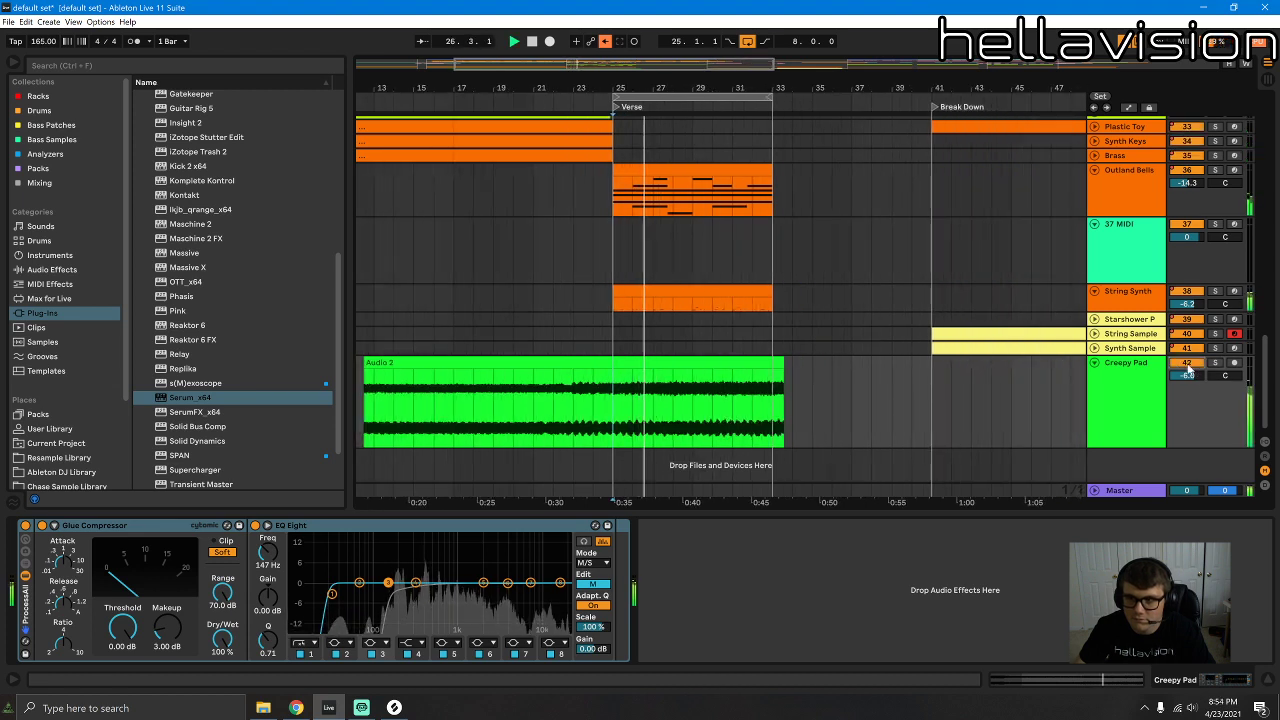
key(space)
key(space)
click(778, 364)
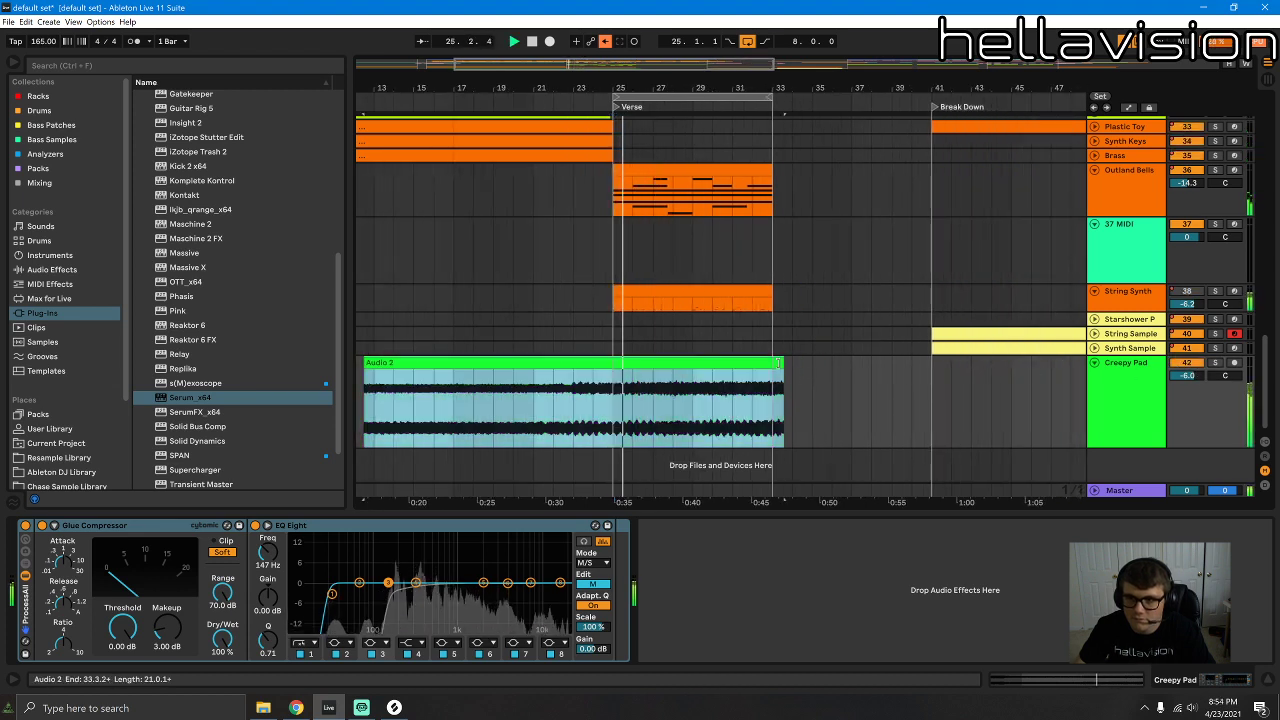
drag(778, 364, 772, 364)
Step: Set the Creepy Pad track's volume to -8.8 dB and trim its clip's start to bar 25 with a long fade-in
drag(690, 88, 690, 62)
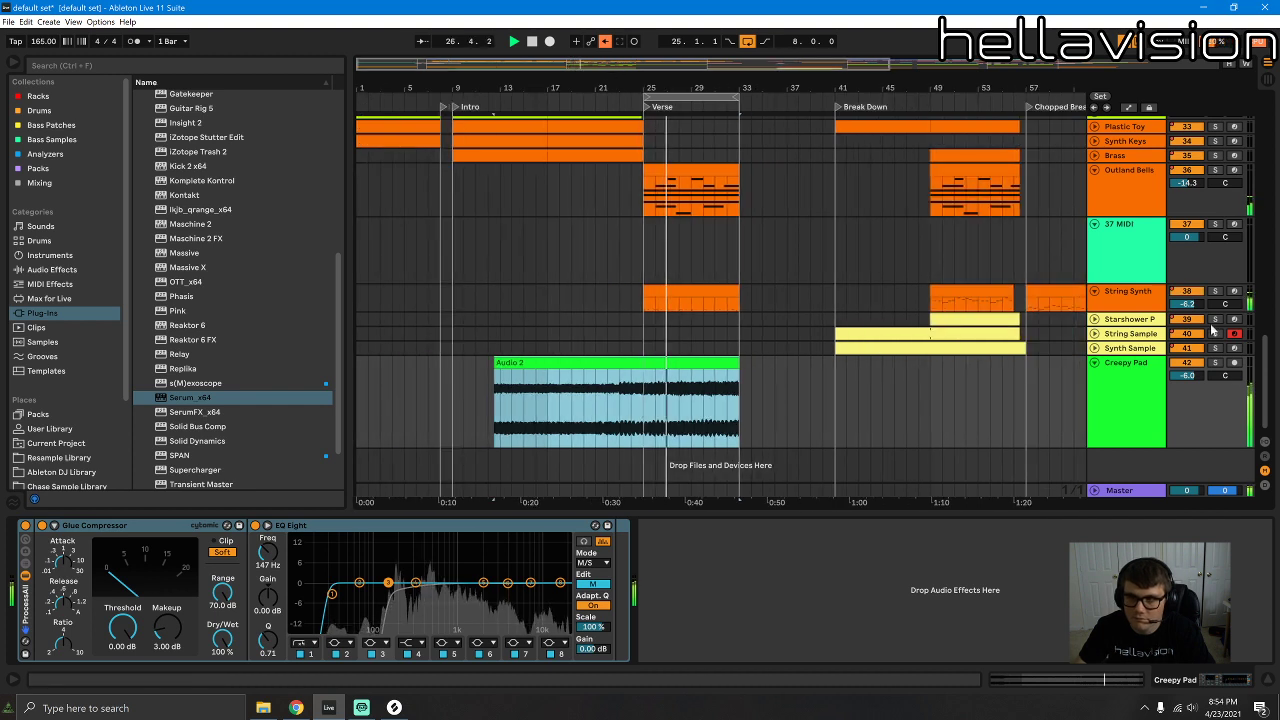
drag(1200, 378, 1200, 390)
drag(495, 365, 713, 373)
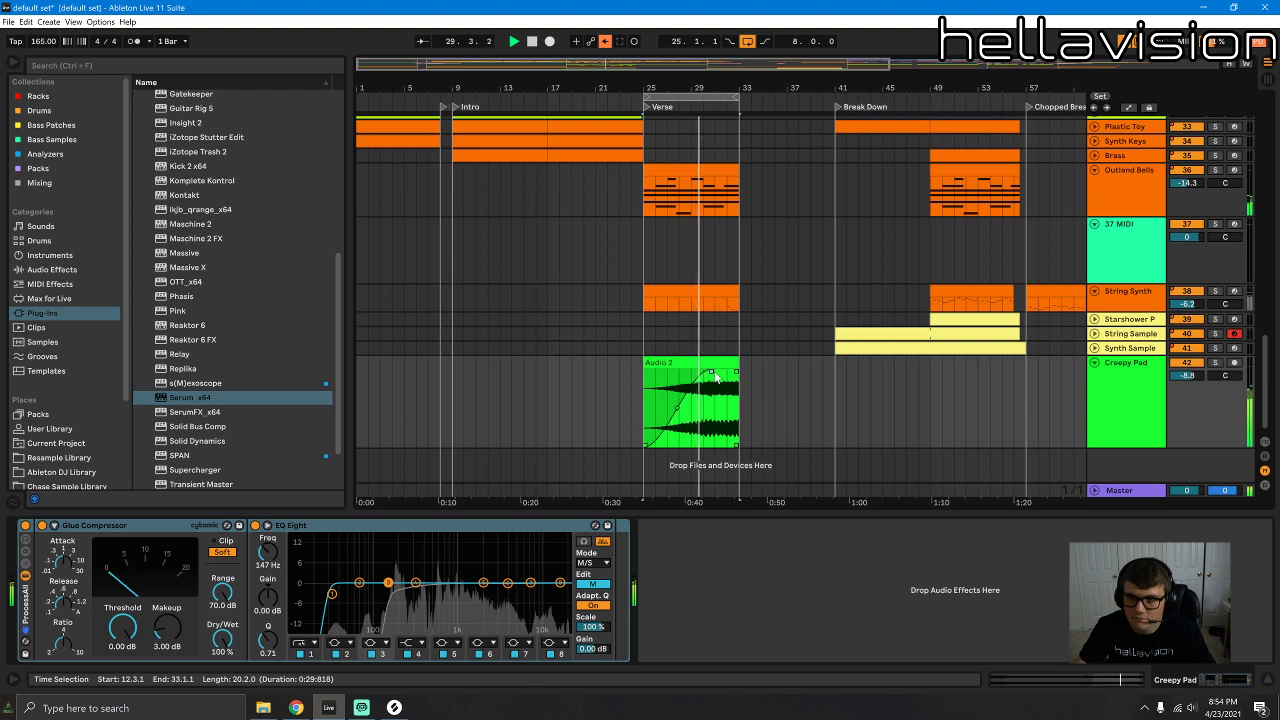
Step: Rename the Creepy Pad track as Riser and stop playback
click(1132, 389)
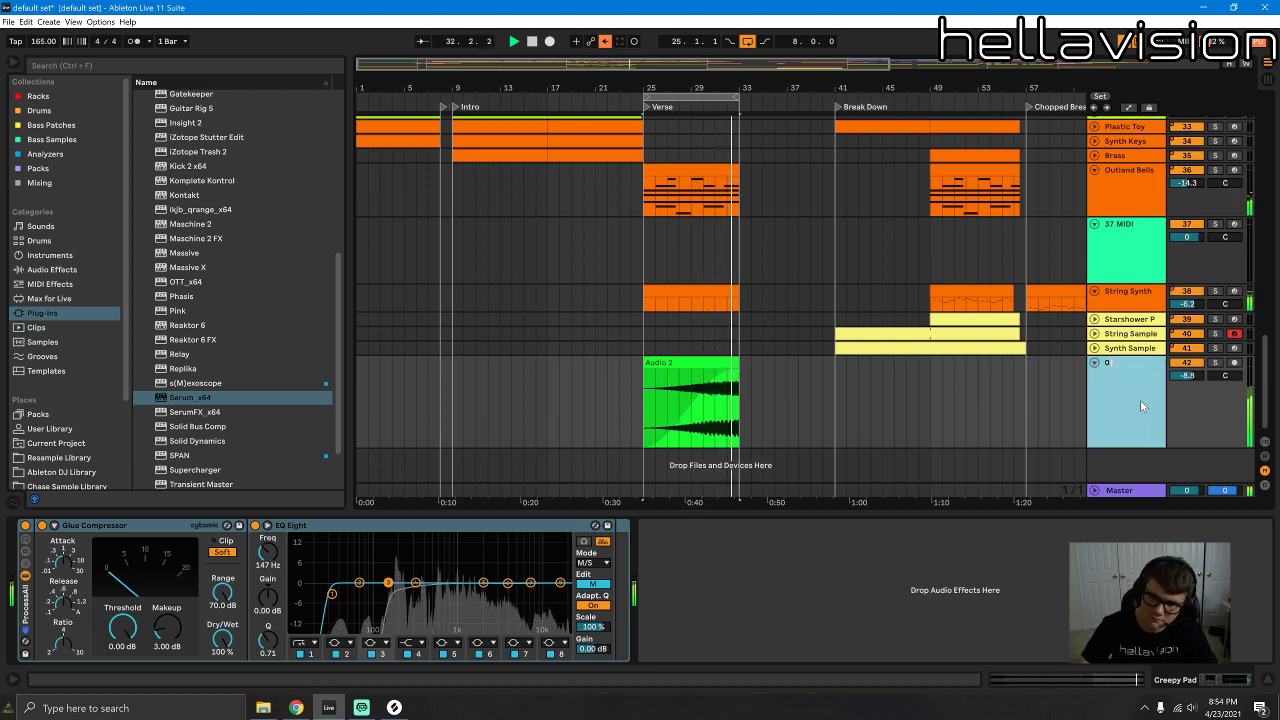
key(BackSpace)
key(BackSpace)
key(BackSpace)
text(Riser)
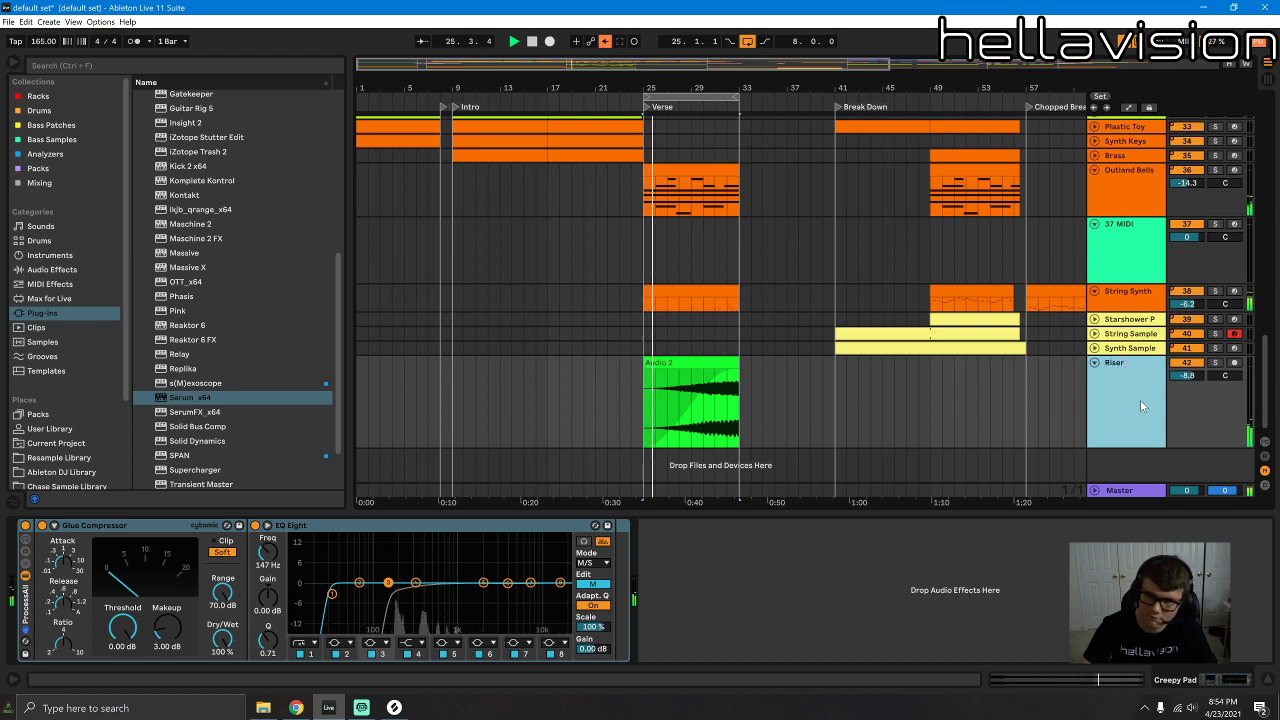
key(Return)
key(space)
Step: Play the Verse and examine the notes of its eight-bar Drum Rack clip
click(866, 393)
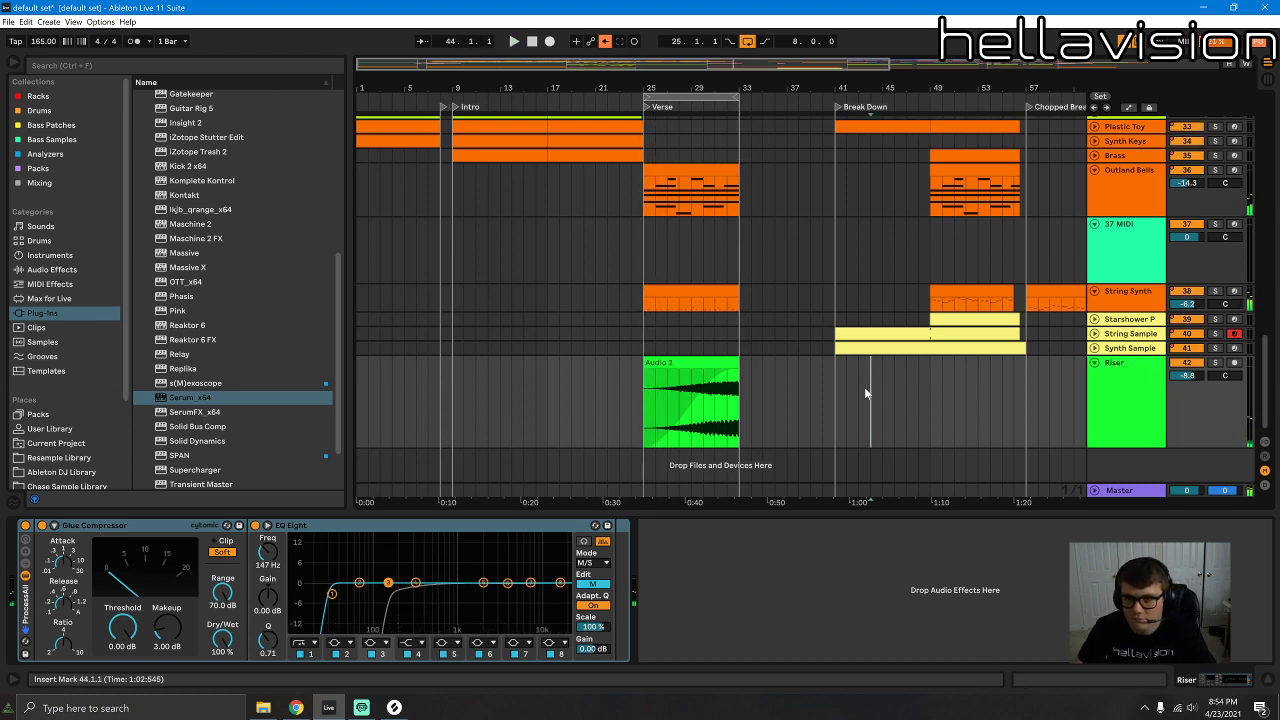
scroll(1252, 400, up, 3)
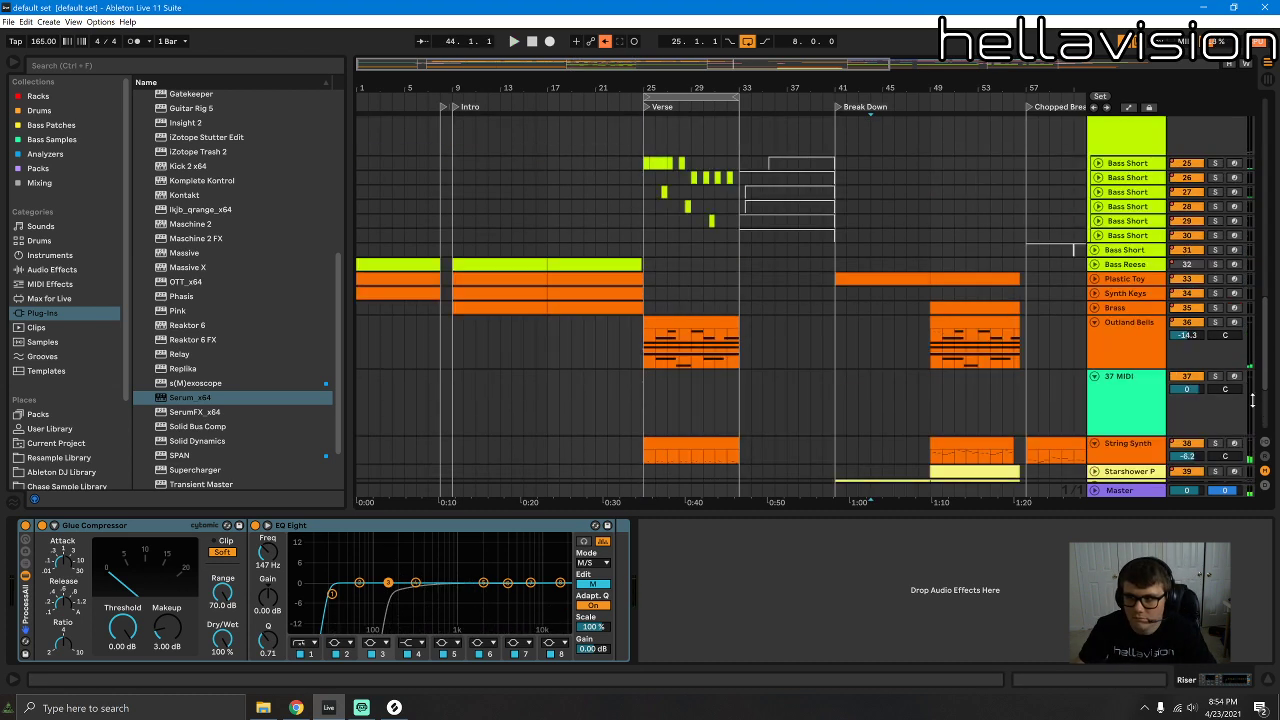
drag(1268, 372, 1258, 128)
click(652, 117)
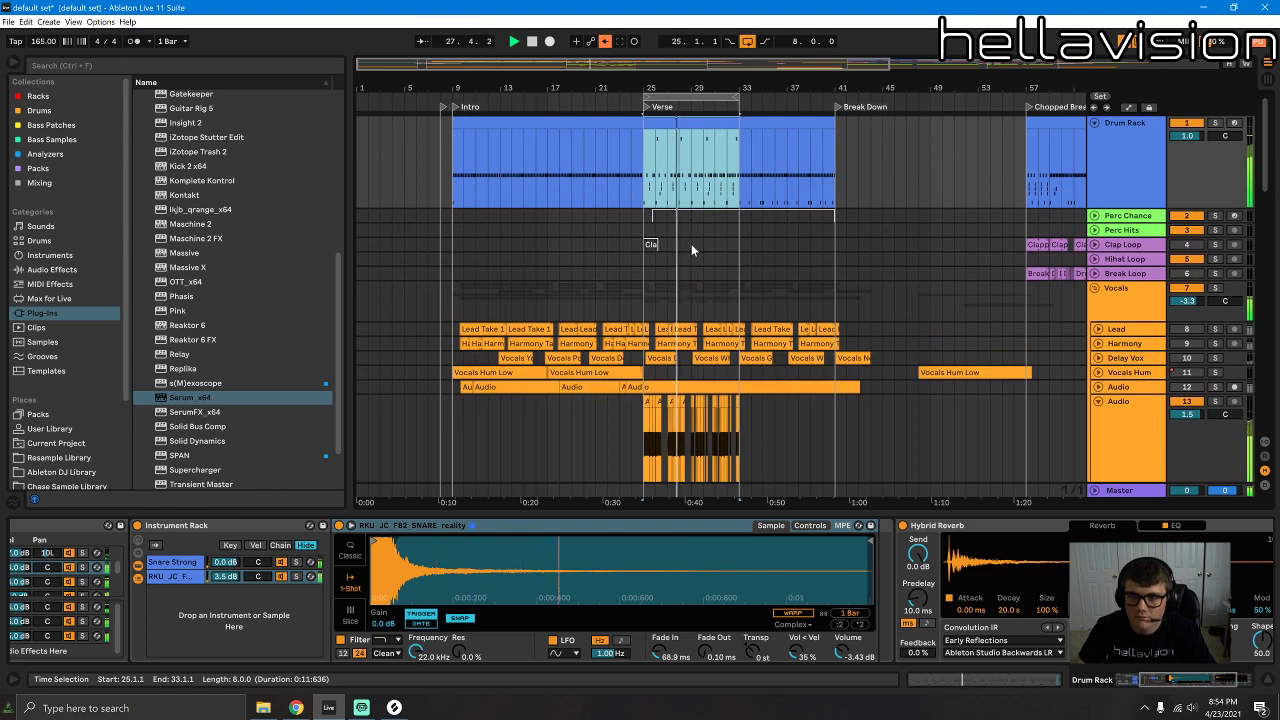
double_click(712, 122)
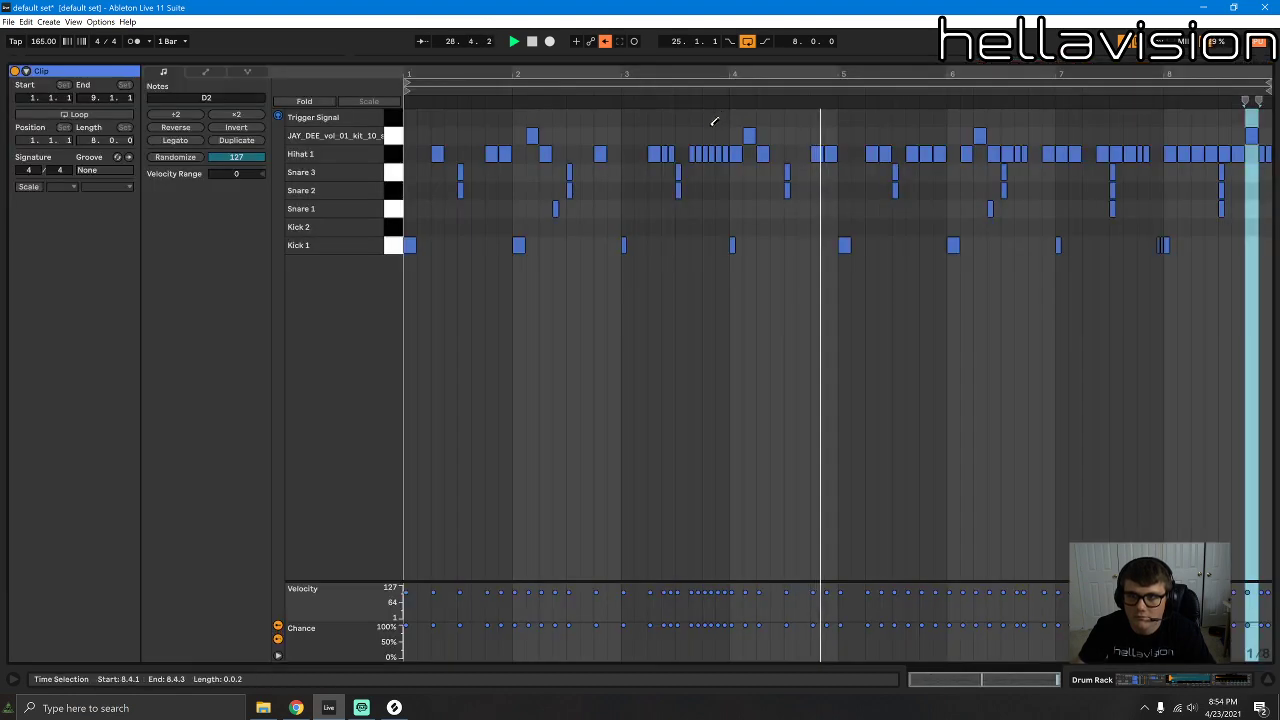
click(1200, 679)
drag(1264, 180, 1261, 510)
key(space)
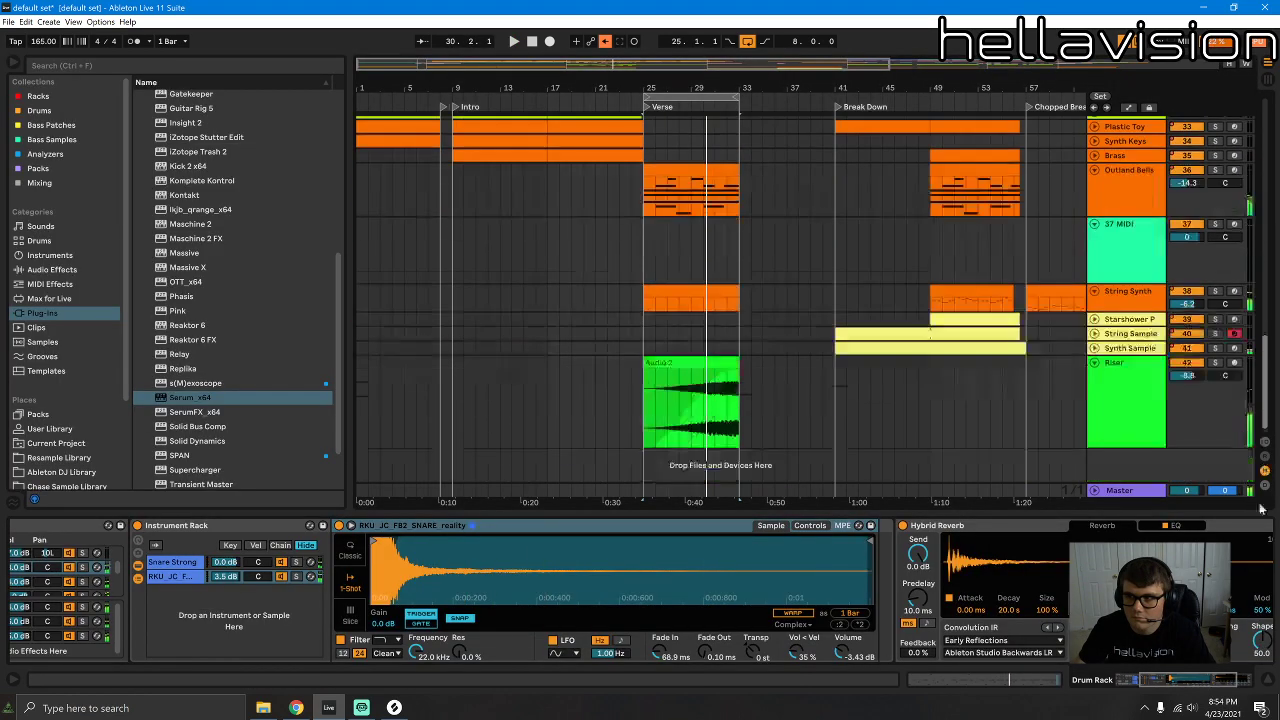
Step: Raise the low-cut frequency of the Riser track's EQ Eight to 153 Hz and audition it
click(1117, 395)
drag(331, 595, 386, 595)
key(space)
click(698, 426)
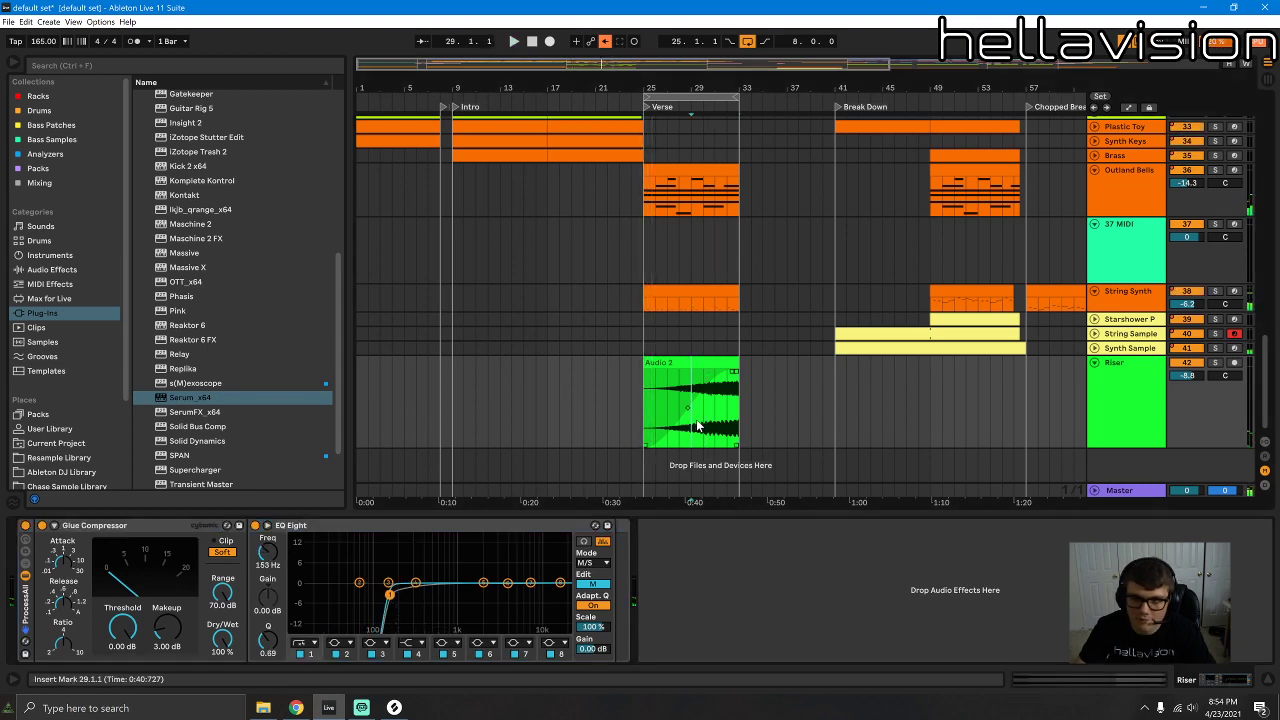
Step: Lower the Riser track's volume to -17.6 dB and bend its clip's fade-in curve so it rises more slowly
drag(1182, 375, 1147, 374)
key(space)
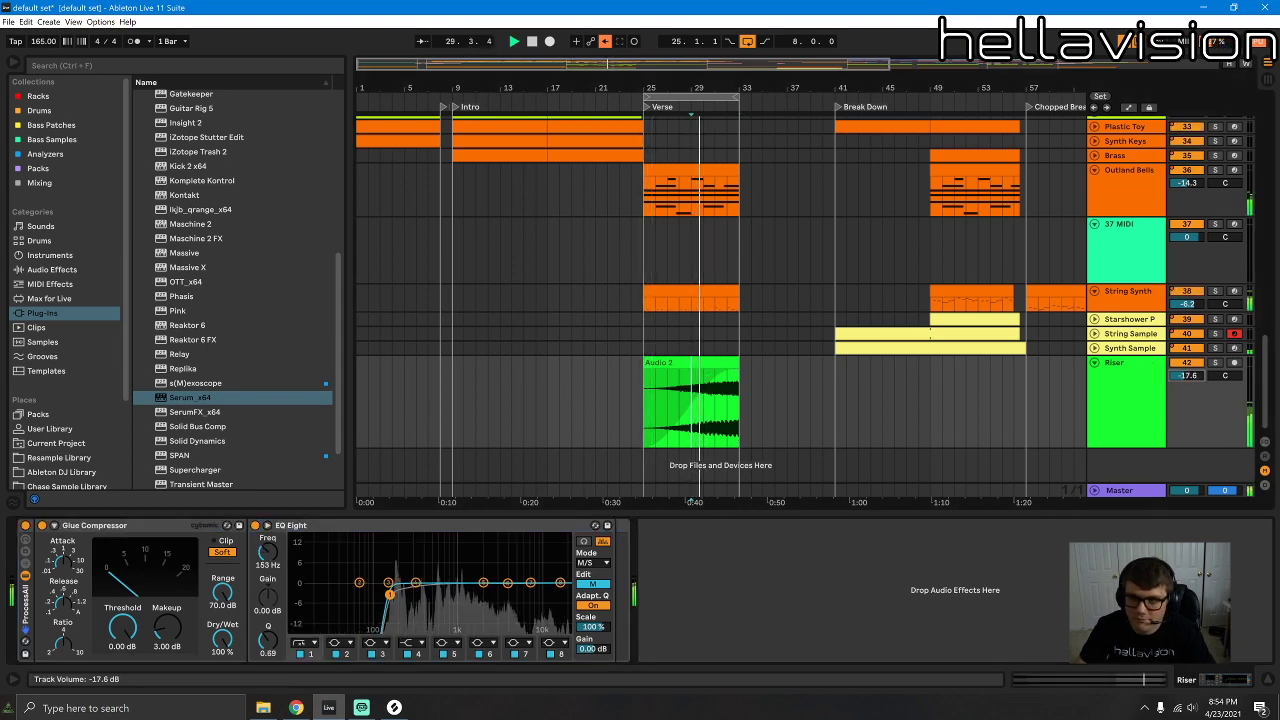
click(723, 426)
mouse_move(689, 409)
mouse_down()
mouse_move(752, 441)
mouse_move(680, 426)
mouse_up()
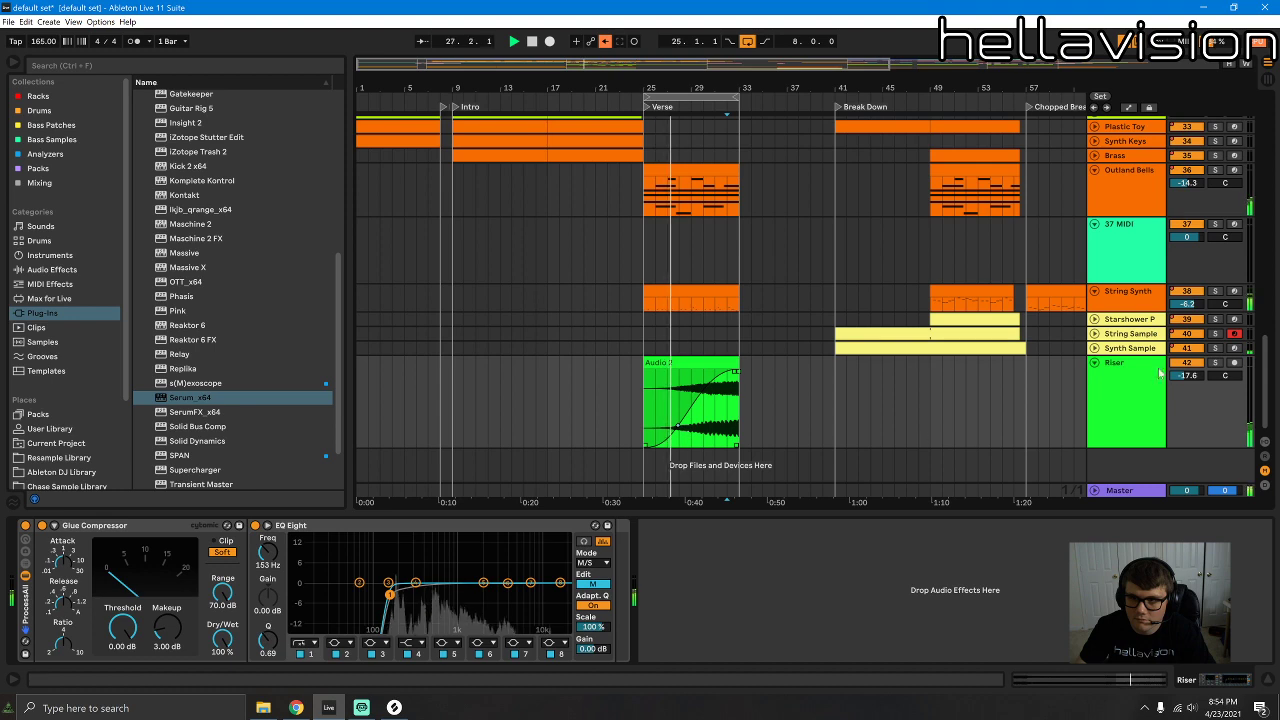
Step: Open the String Synth's Verse clip of bars 25 to 33 for note editing
scroll(877, 339, up, 10)
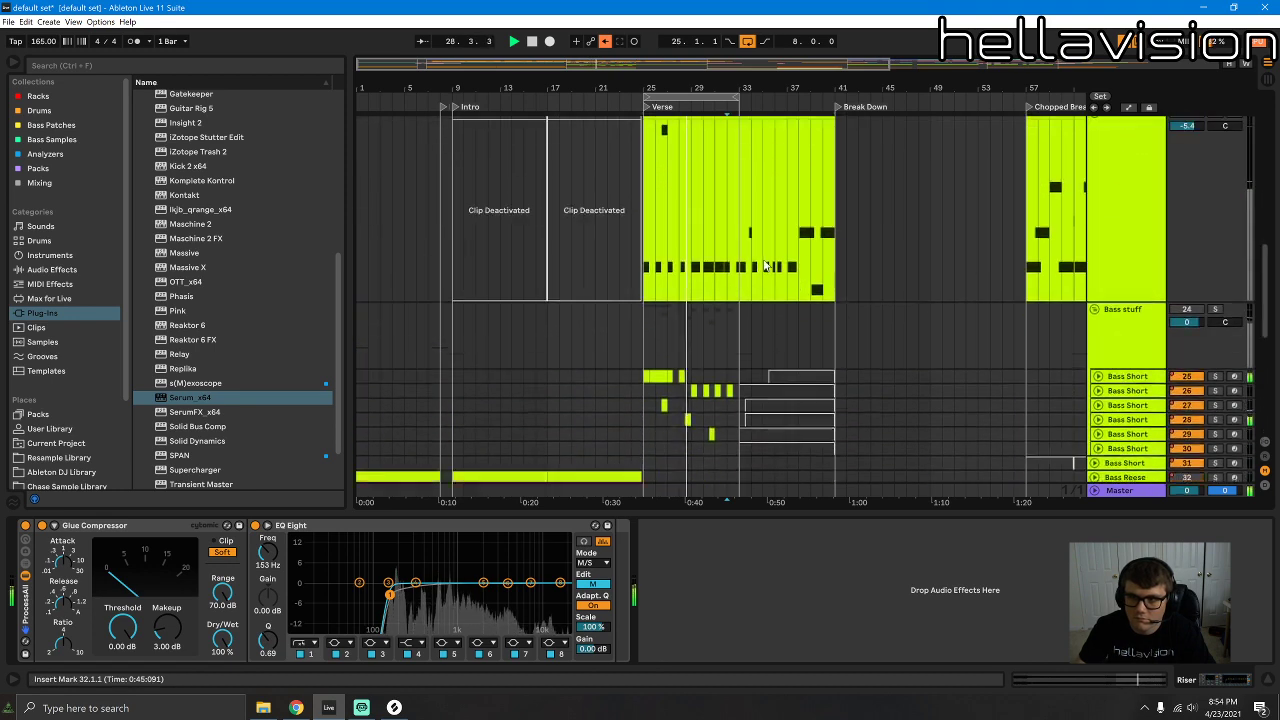
scroll(760, 268, down, 5)
key(space)
click(700, 312)
scroll(698, 350, down, 2)
click(689, 336)
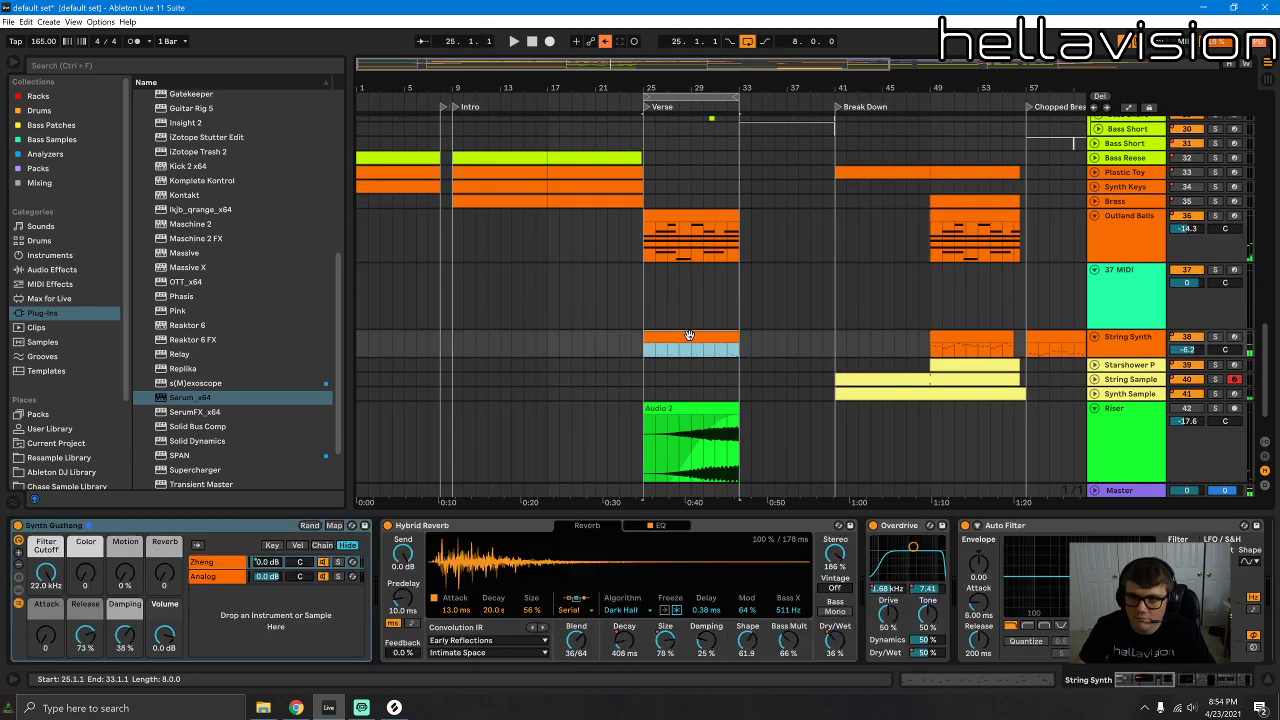
key(ctrl+d)
click(717, 339)
double_click(694, 337)
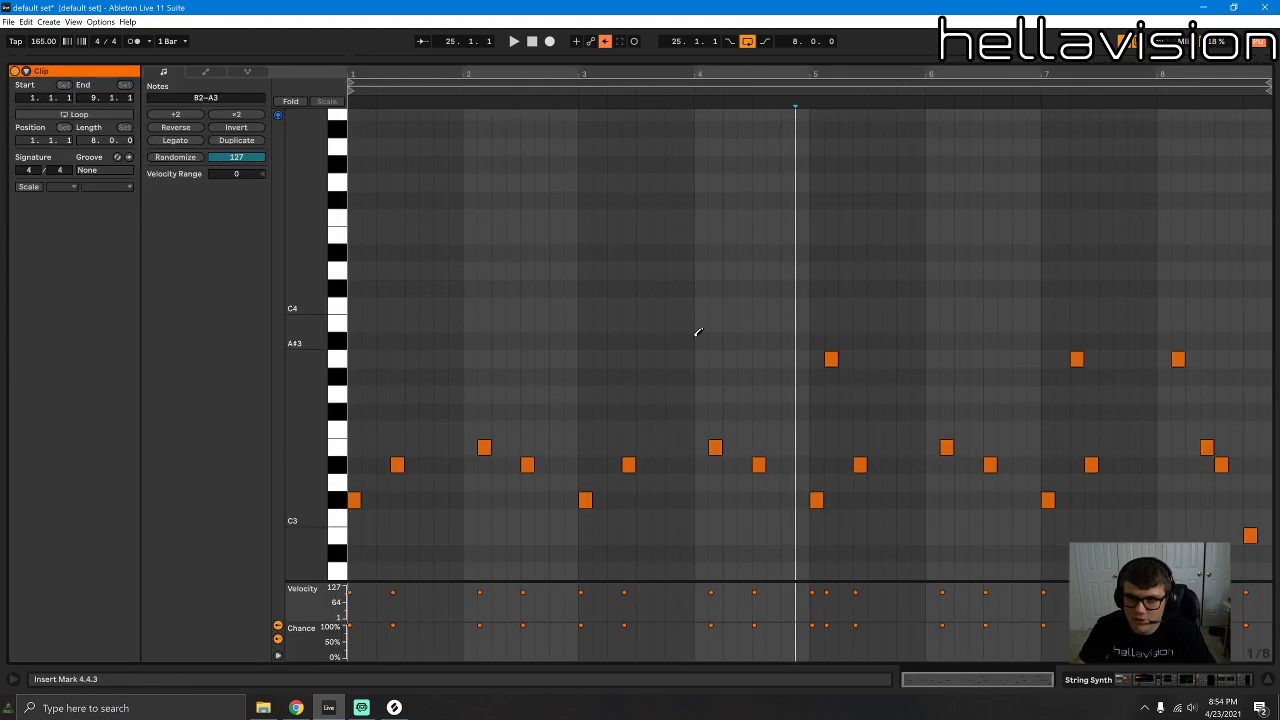
Step: Try inverting all the notes in the String Synth clip, and restore their original order
key(ctrl+a)
key(ctrl+v)
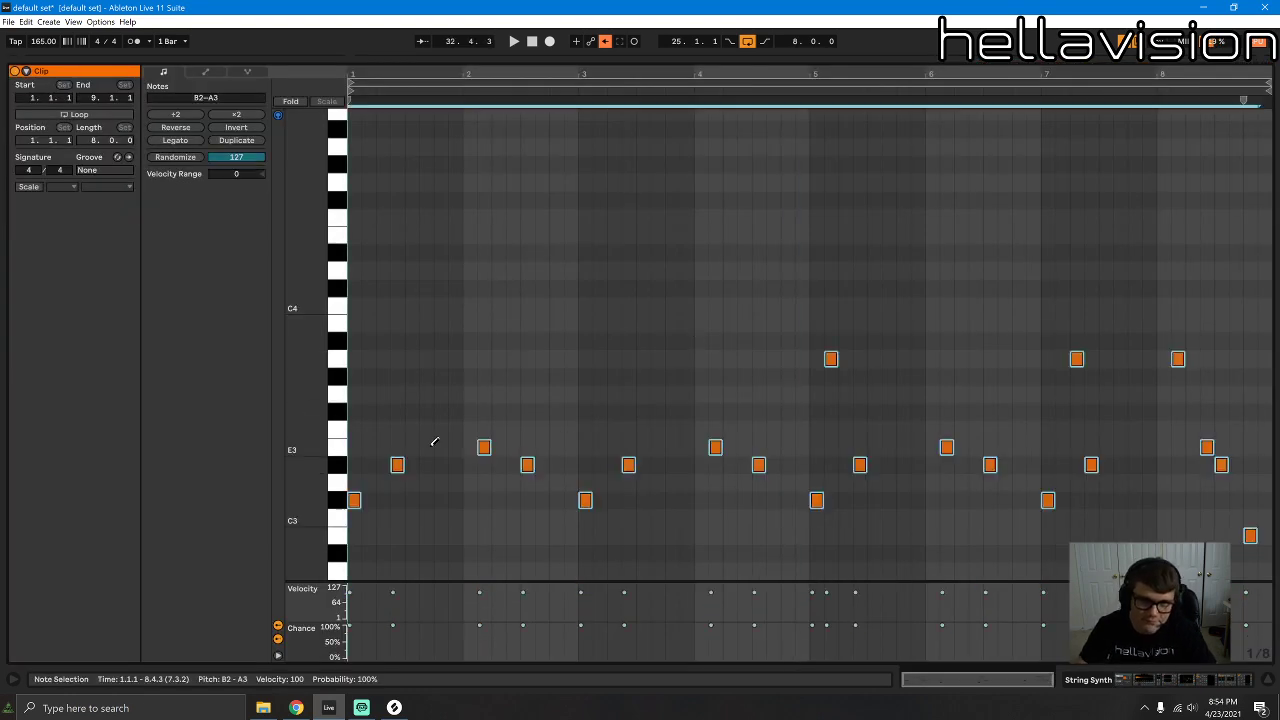
click(237, 128)
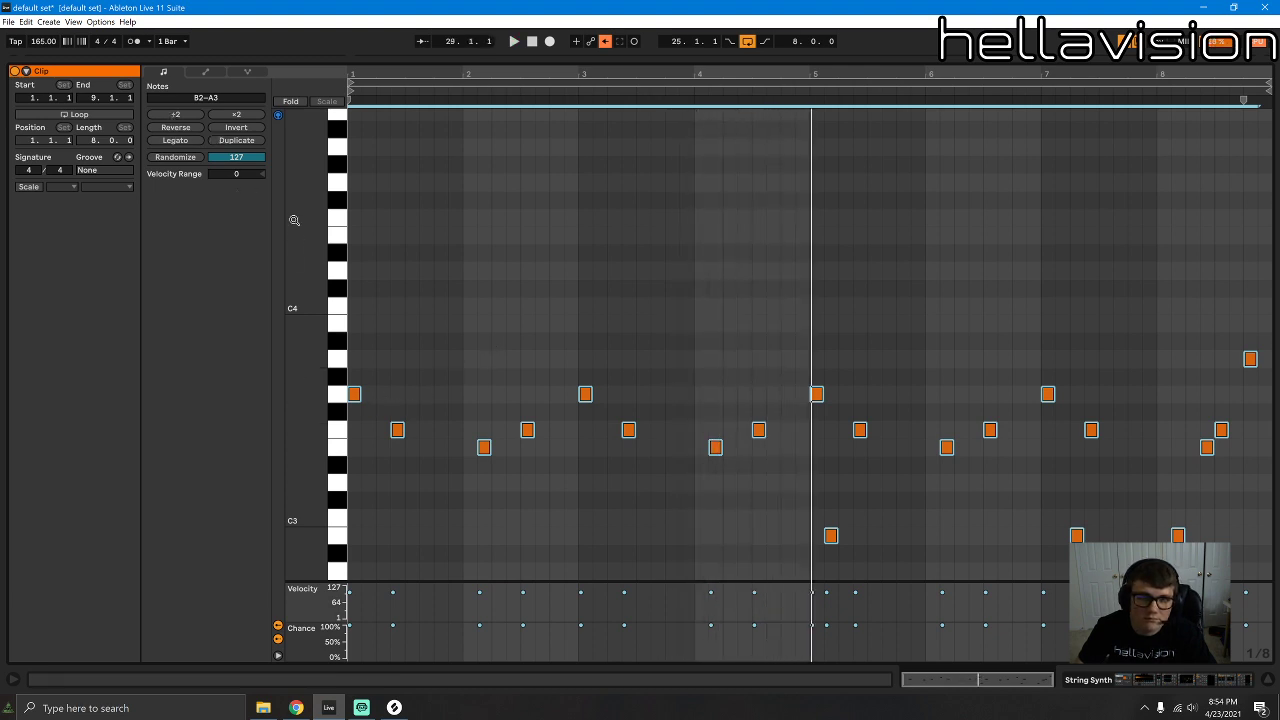
click(222, 128)
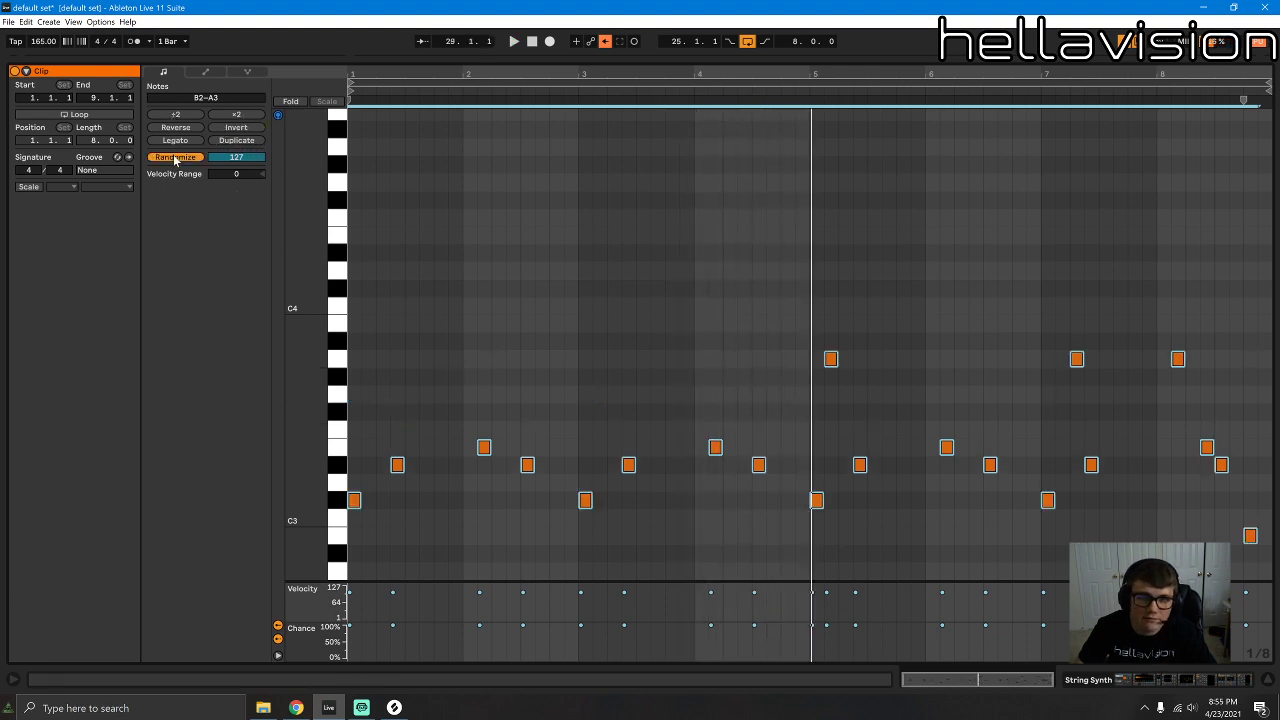
Step: Randomize the velocities of all String Synth notes with a 127 range and try an extra B3 note at 3.1.3
click(175, 157)
click(175, 157)
click(599, 323)
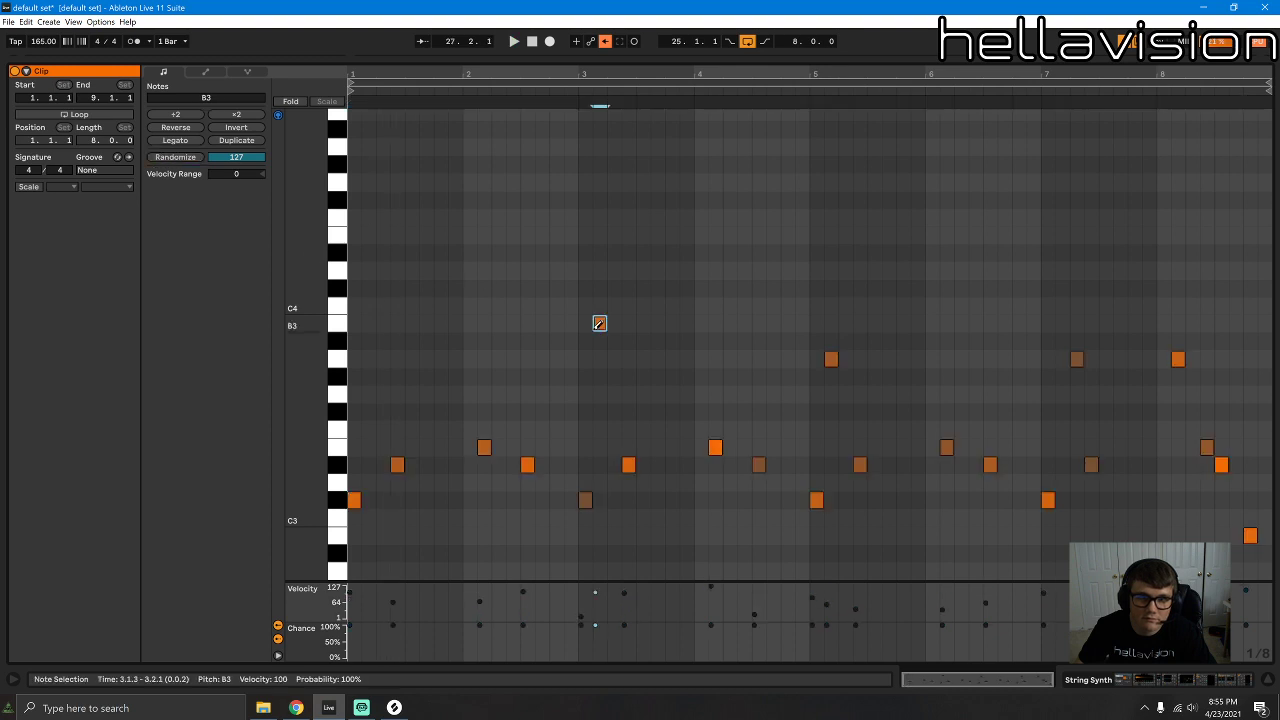
key(ctrl+a)
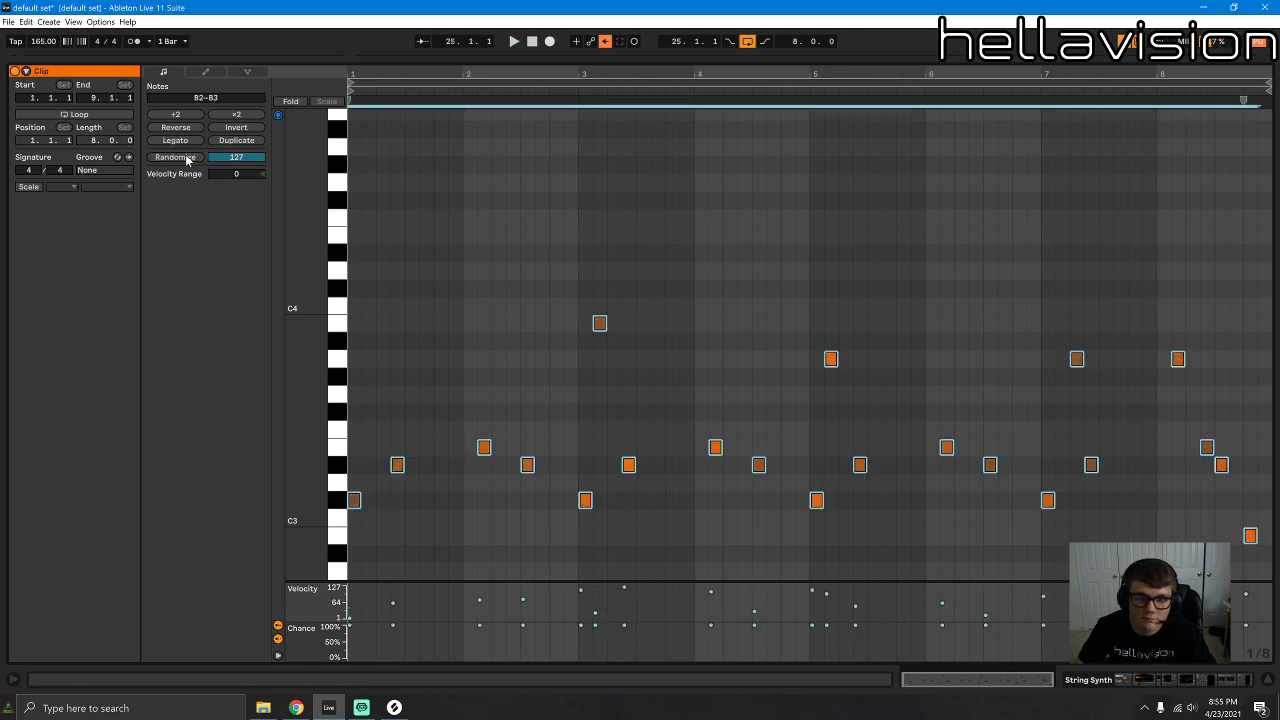
click(186, 158)
click(599, 322)
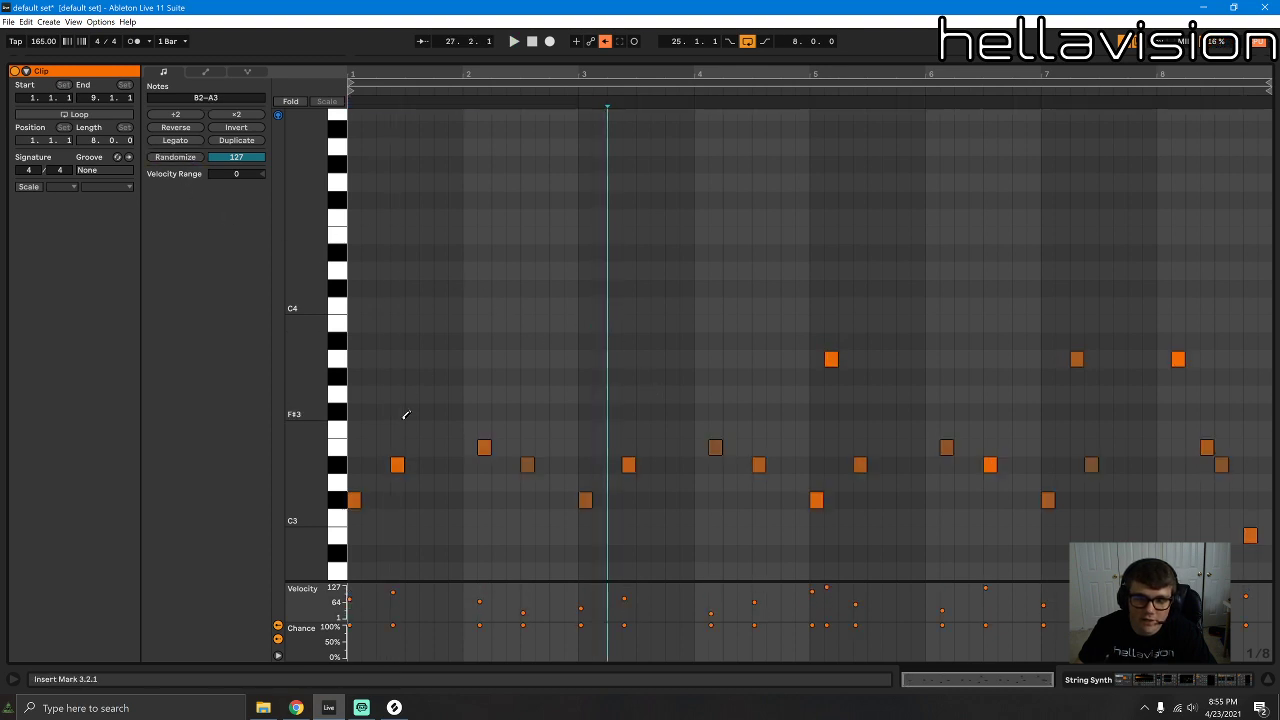
Step: Try extra B2 notes in the first bar of the String Synth clip, including one at 1.4.1, and audition them
click(397, 535)
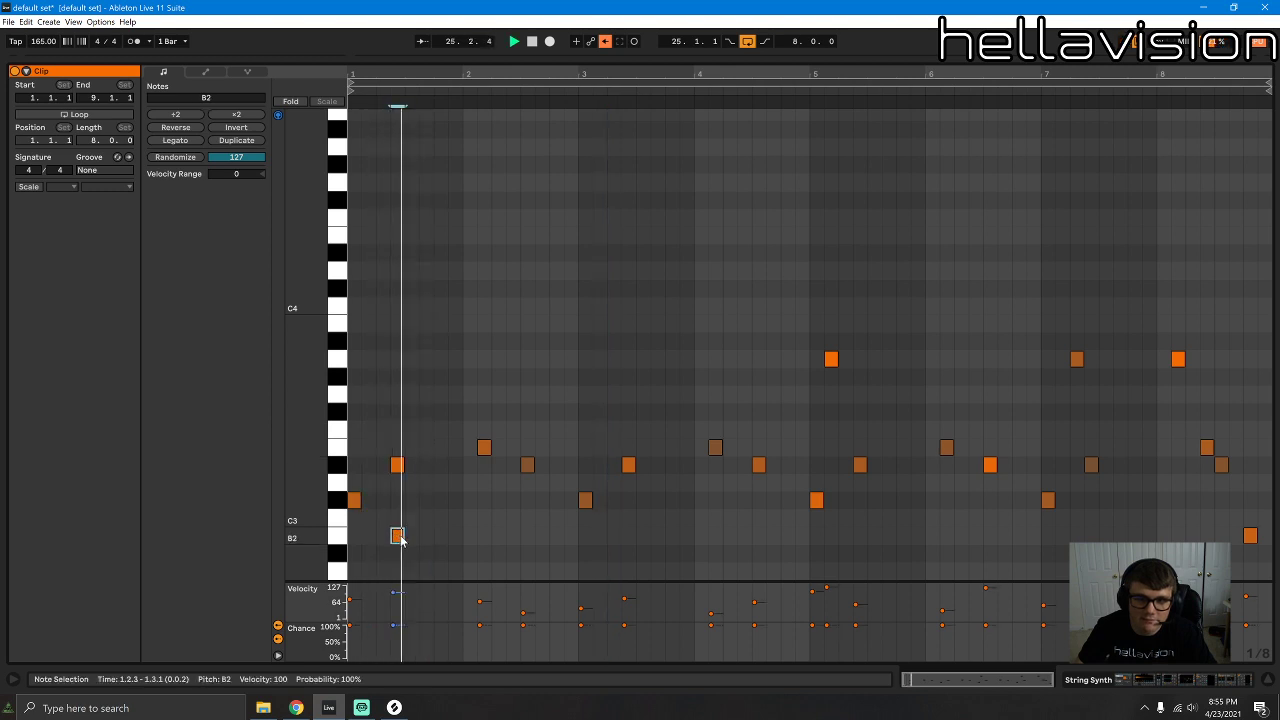
drag(399, 538, 447, 531)
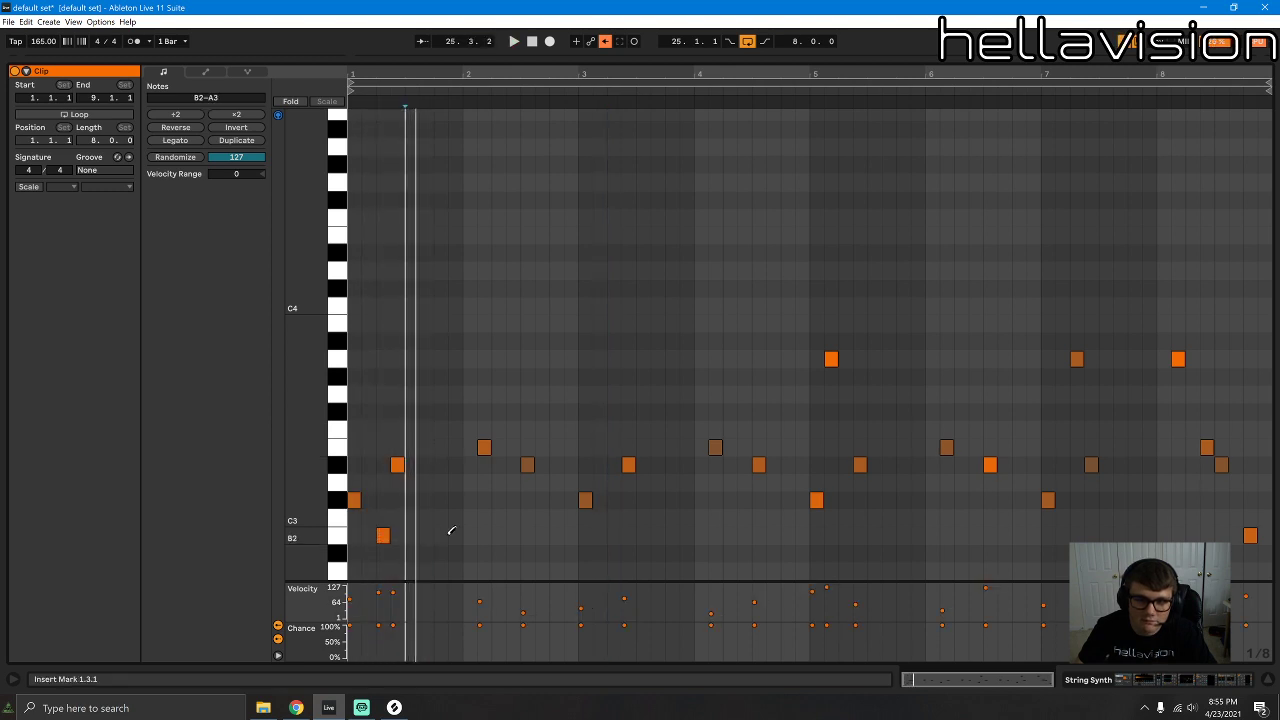
key(space)
key(space)
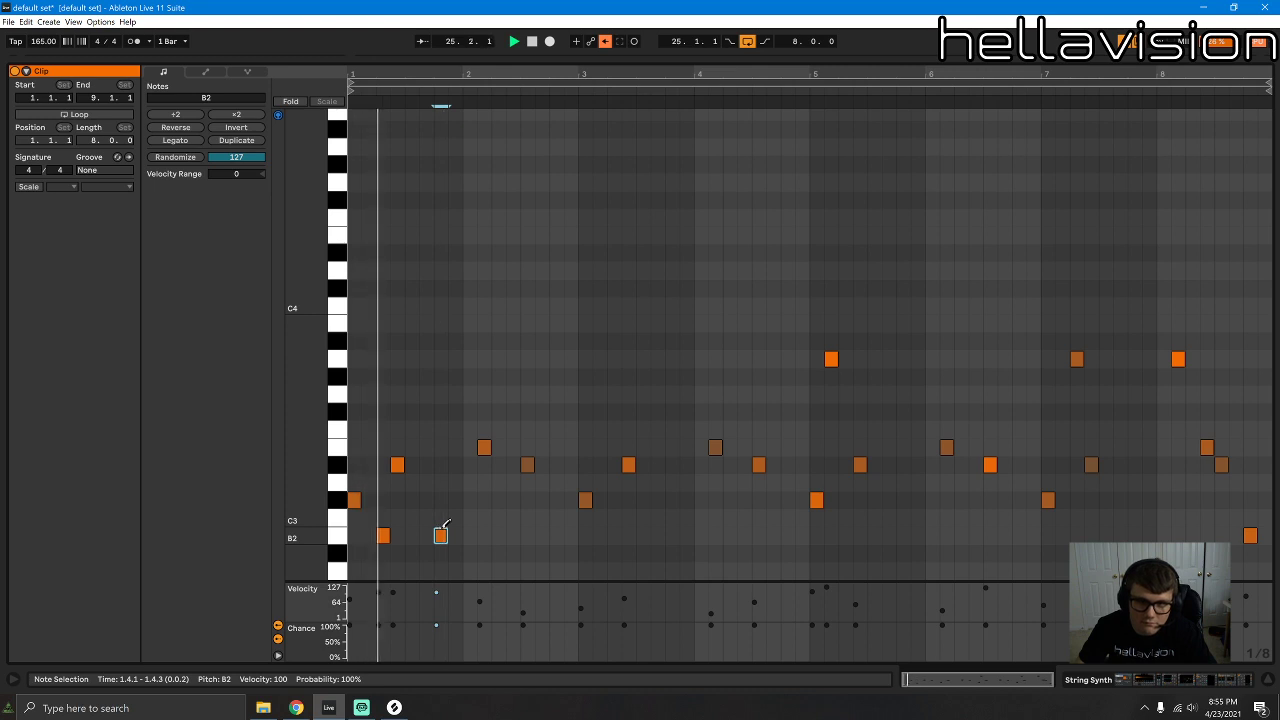
Step: Replace all of the String Synth clip's notes with an A#2 at 2.2.1 and an E3 at 2.3.3
key(ctrl+a)
key(Delete)
click(355, 481)
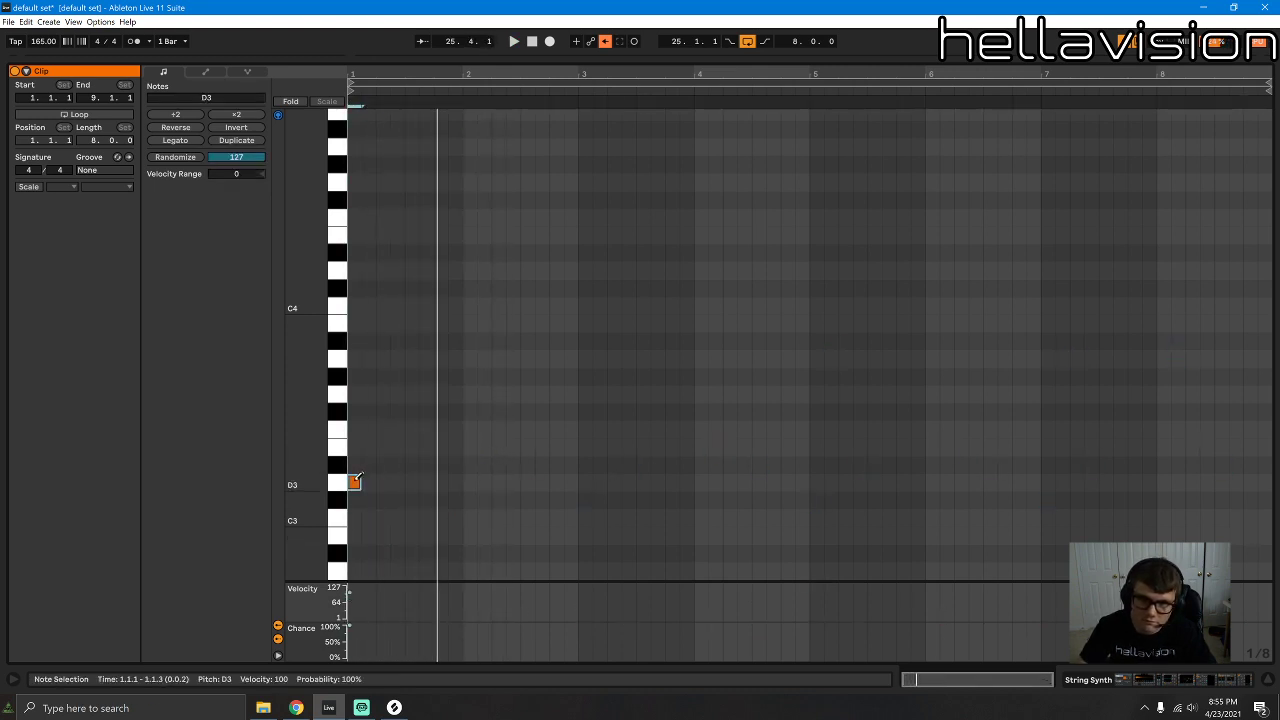
key(Up)
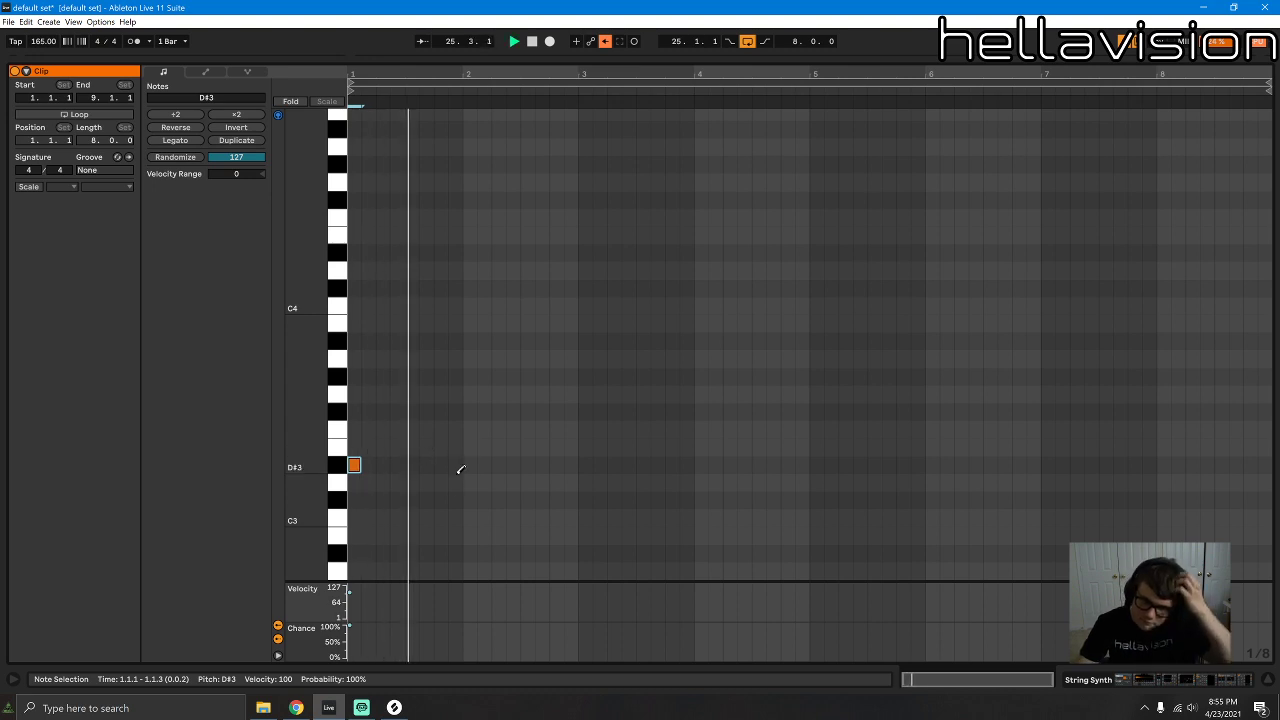
click(400, 548)
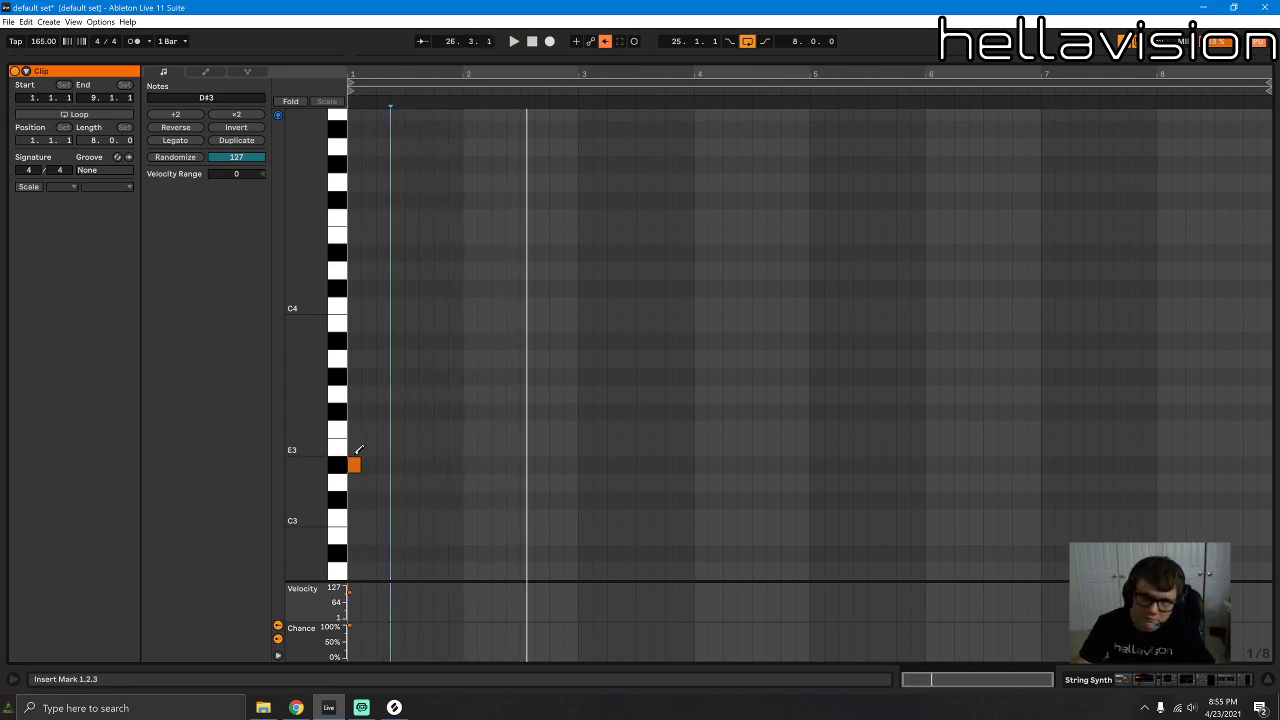
drag(355, 464, 541, 448)
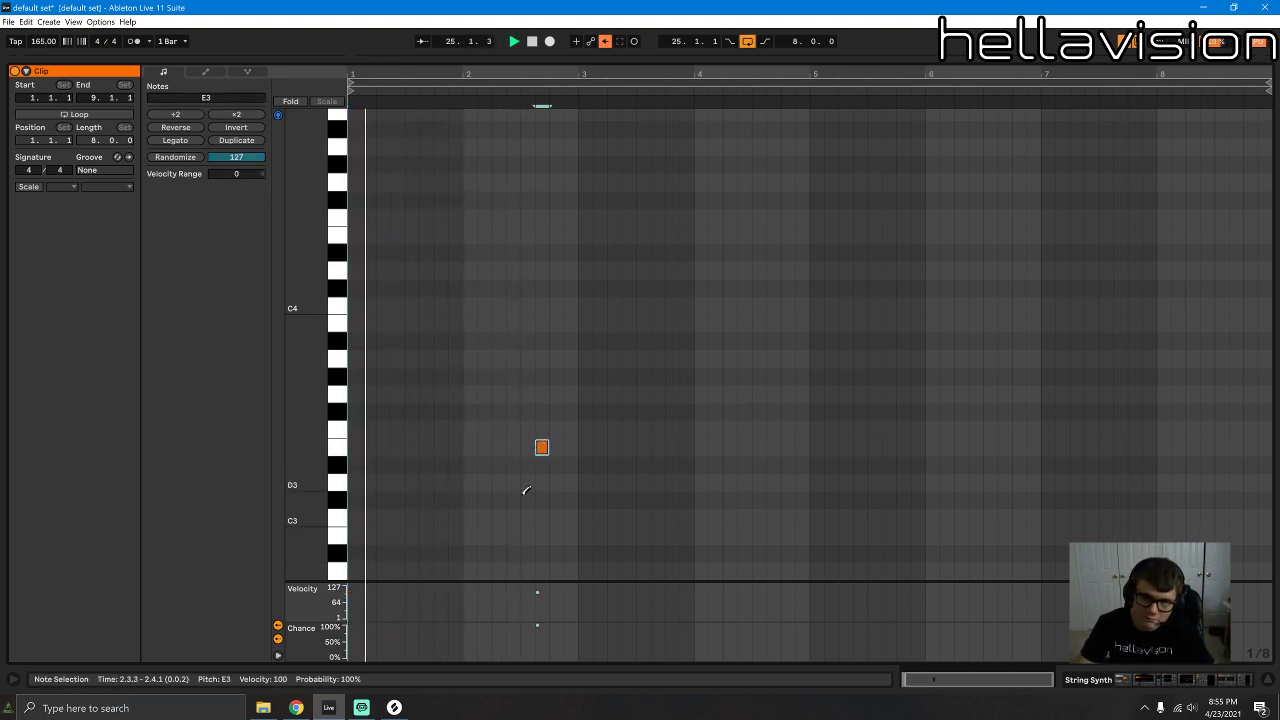
click(499, 553)
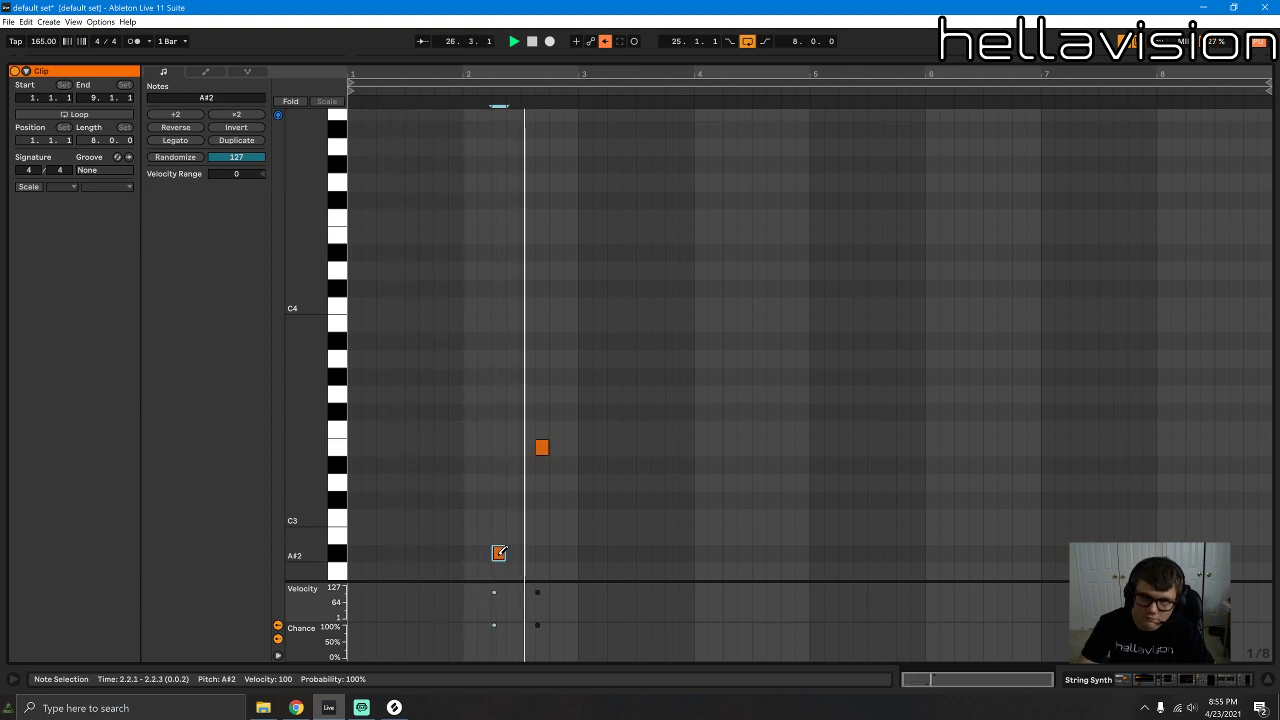
Step: Duplicate the A#2 and E3 note pair from bar 2 into bar 4 of the clip and play it back
key(space)
click(690, 447)
mouse_move(571, 444)
mouse_down()
mouse_move(332, 538)
mouse_move(343, 565)
mouse_up()
key(ctrl+d)
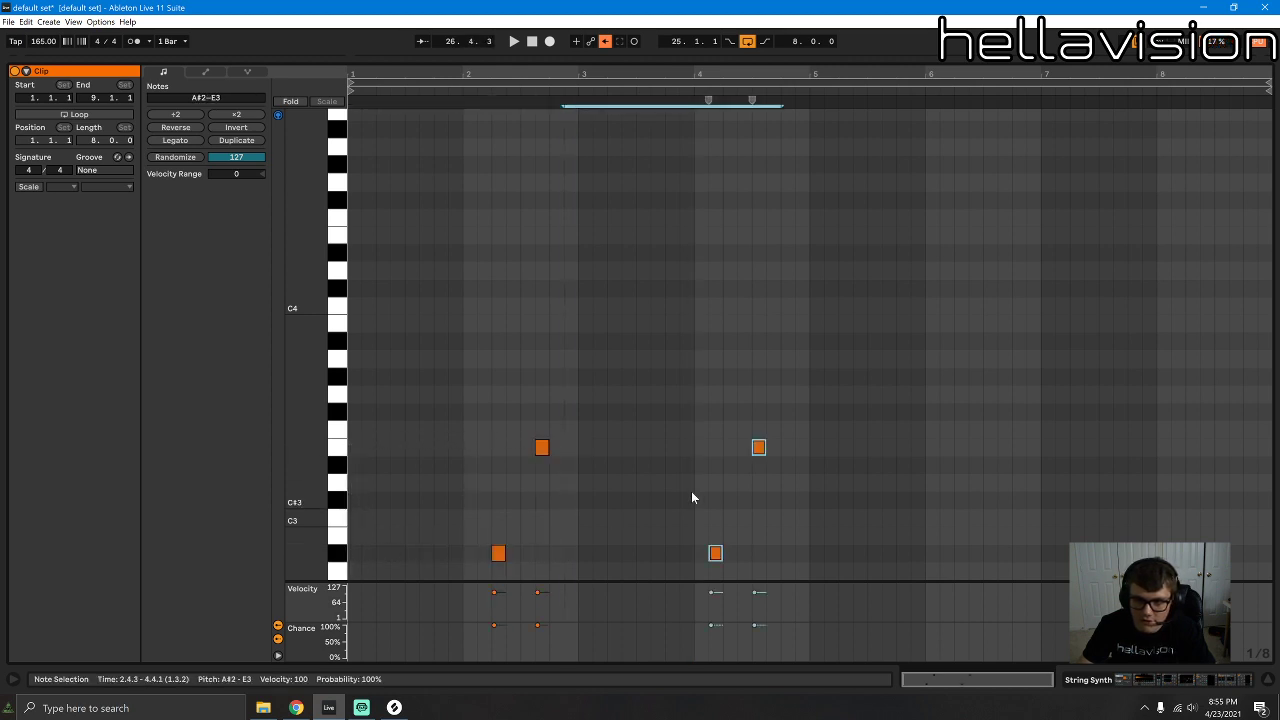
key(space)
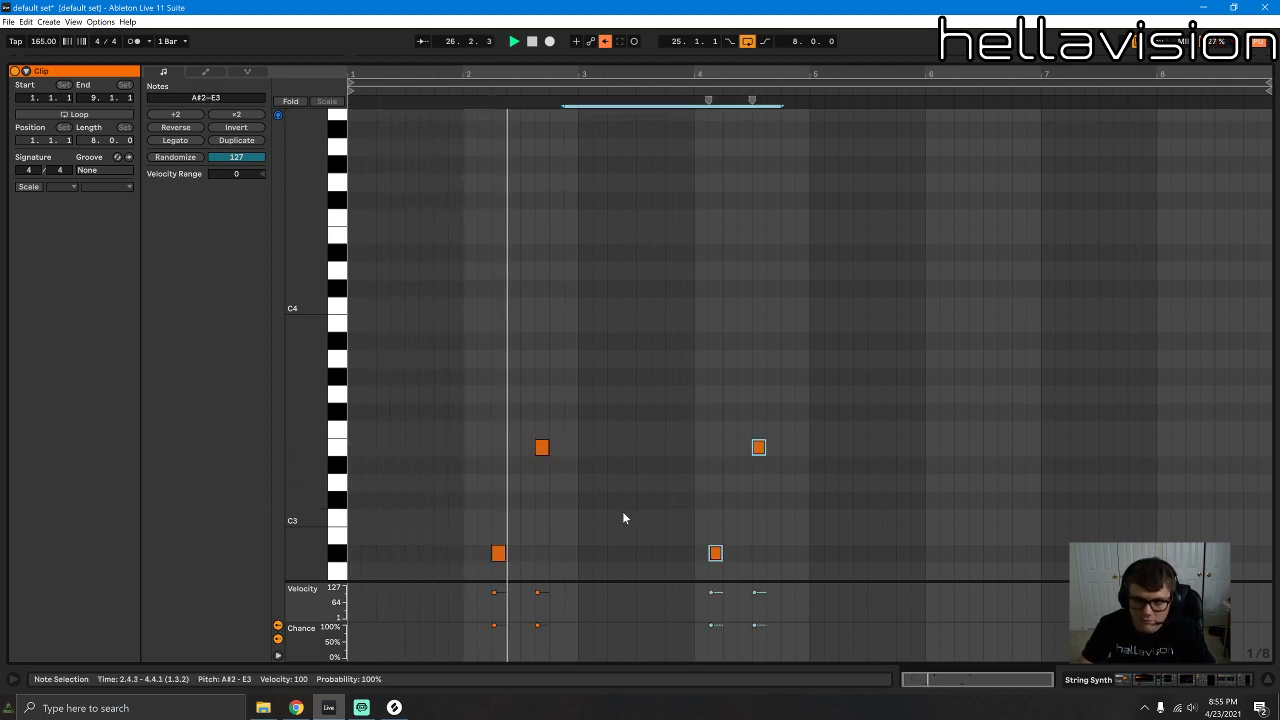
Step: Move bar 4's A#2 to 4.2.1 and its E3 to 4.4.1, and add a G#3 at 4.3.1
click(765, 510)
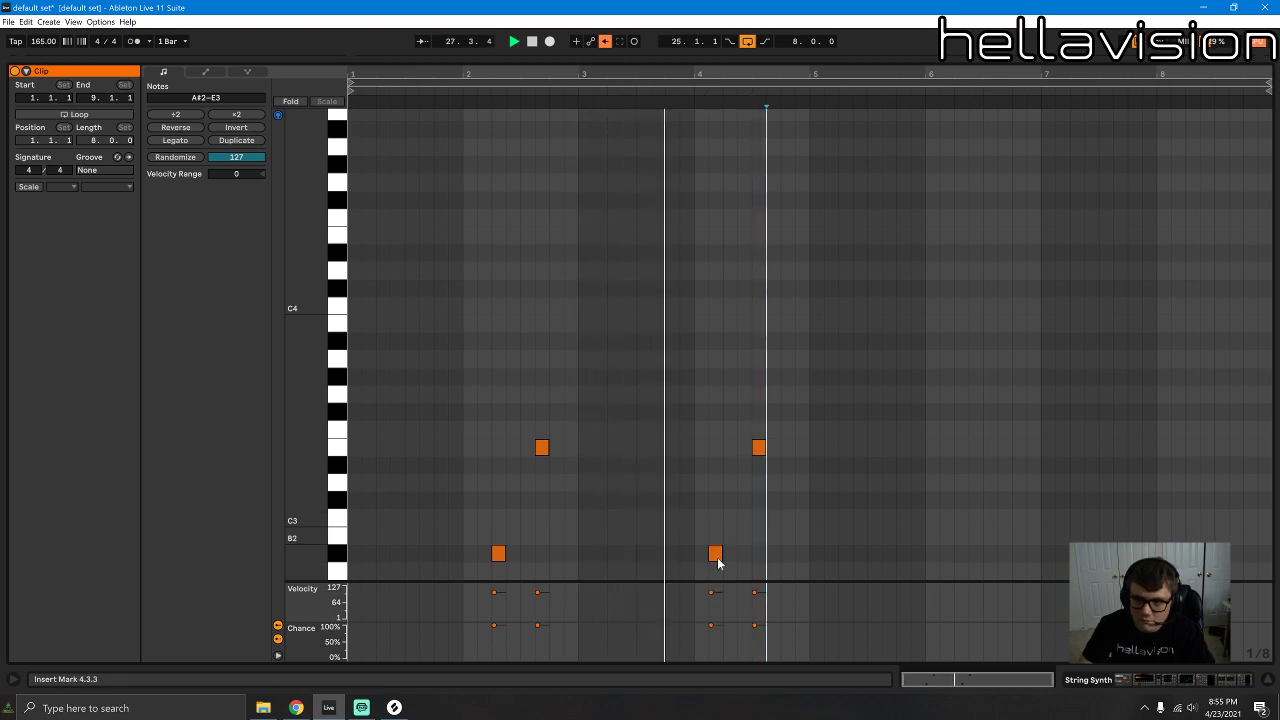
mouse_move(716, 556)
mouse_down()
mouse_move(733, 467)
mouse_move(729, 552)
mouse_up()
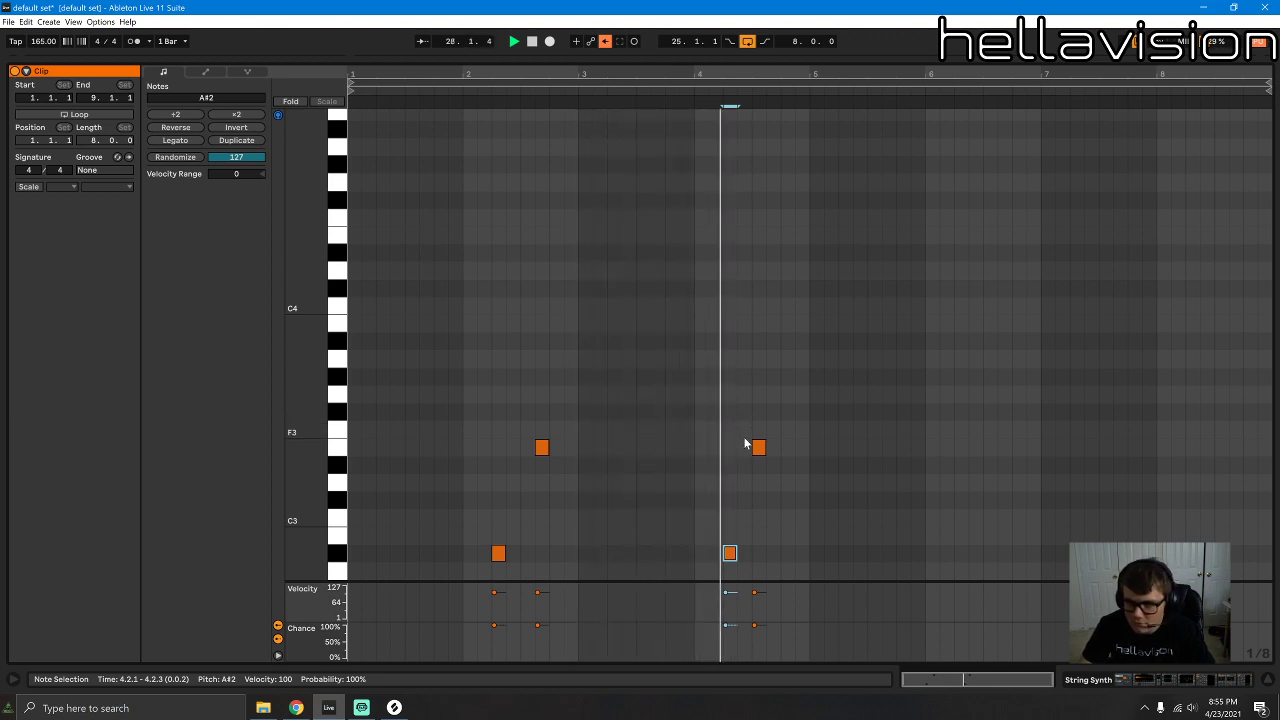
drag(755, 447, 795, 453)
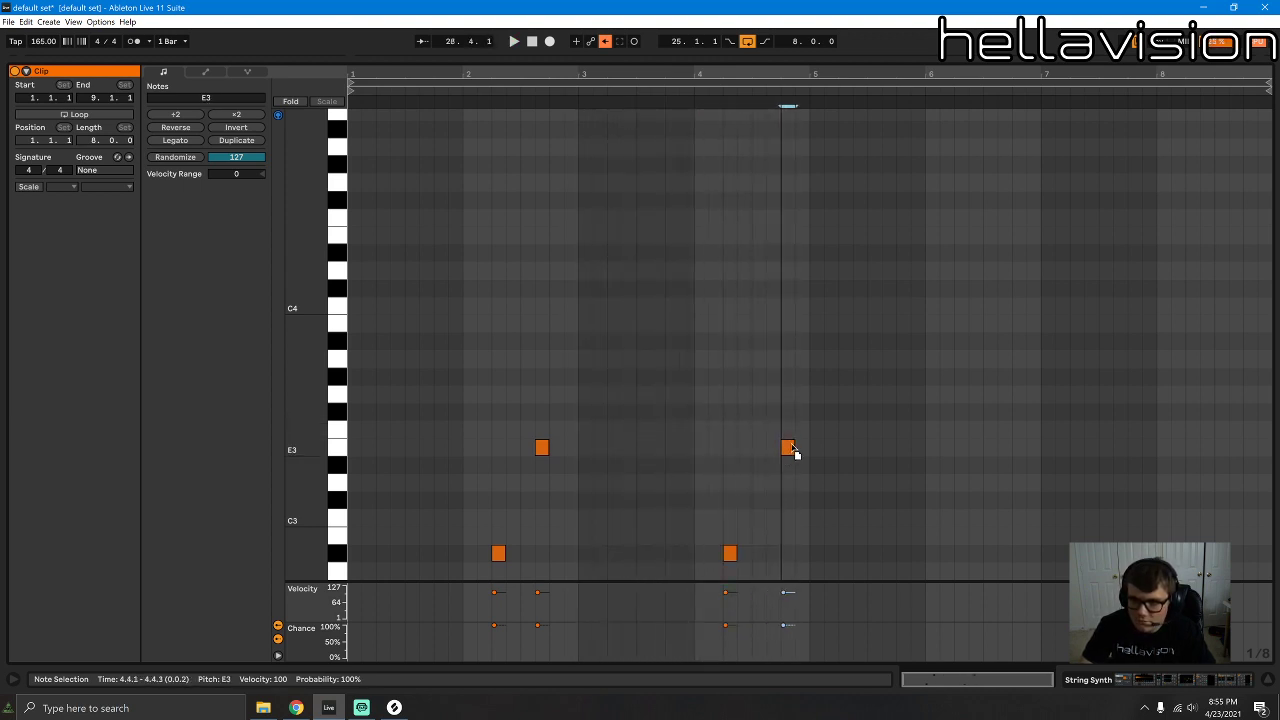
double_click(759, 376)
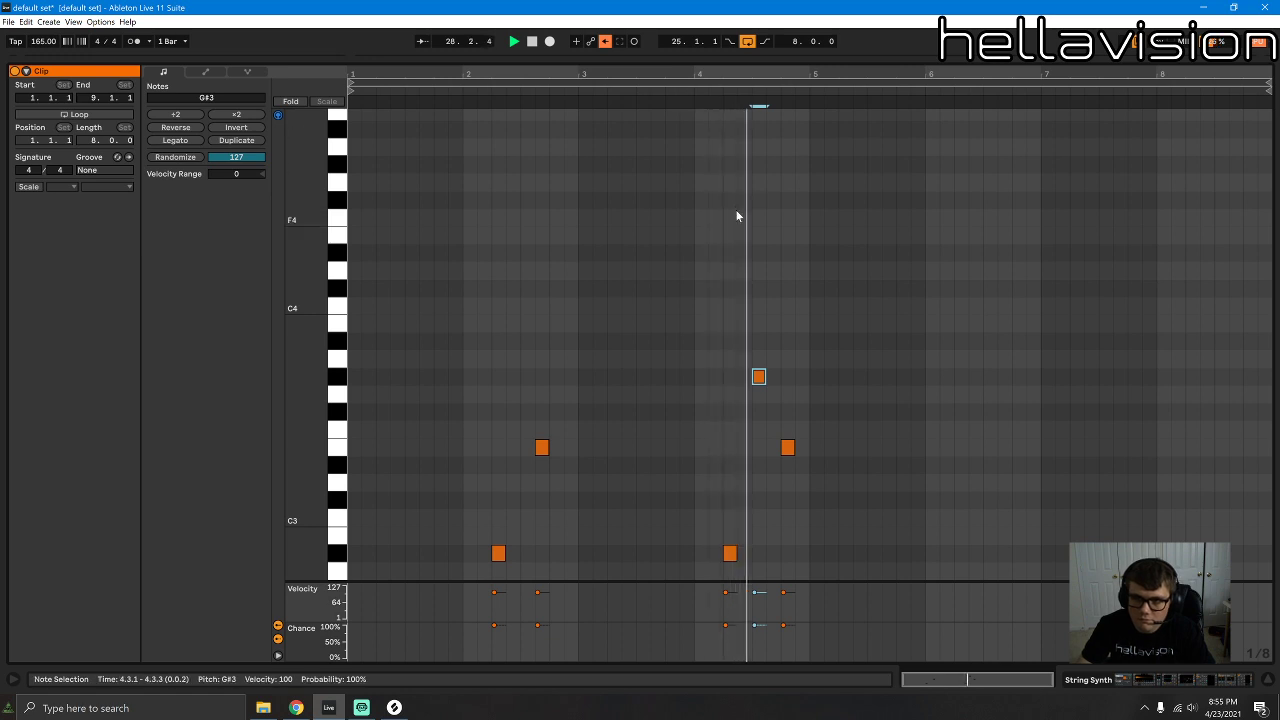
Step: Duplicate the notes of the clip's first four bars into bars 5 to 8 and listen to the pattern
drag(807, 371, 356, 583)
key(ctrl+d)
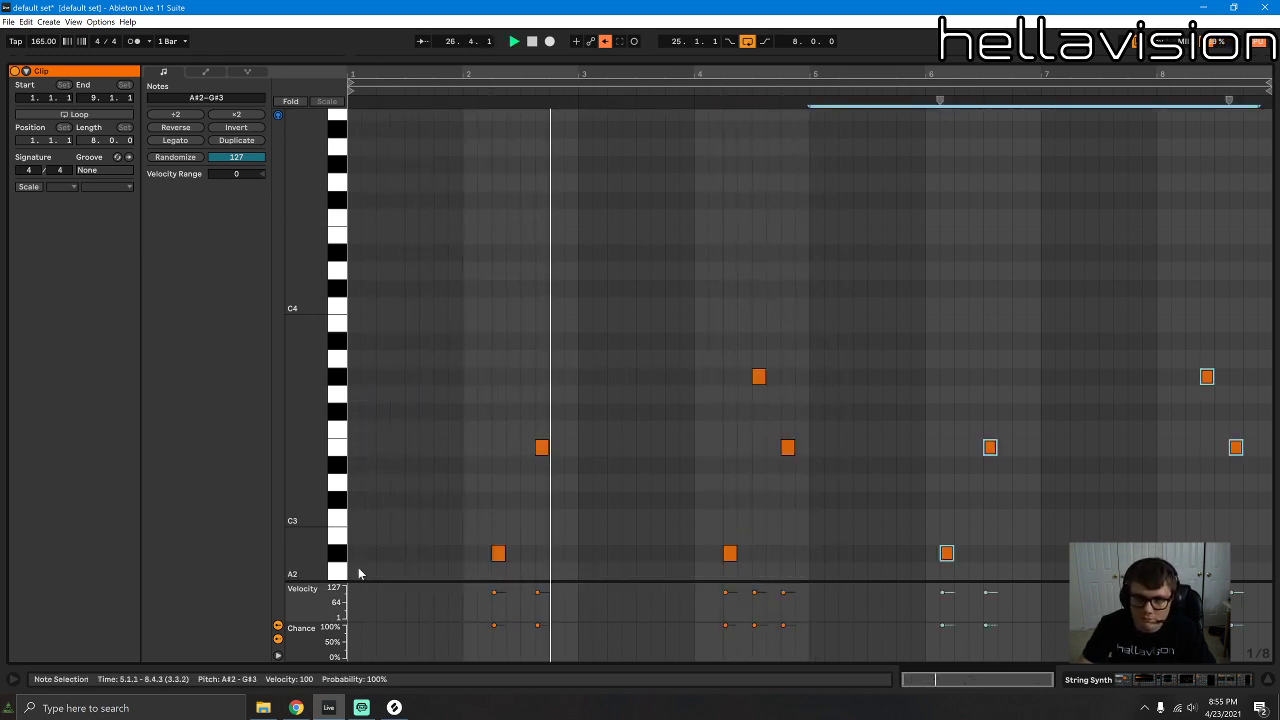
key(space)
Step: Replace the E3 at 2.3.3 with an A#3 and try an F#3 and a B2 at 2.4.3
click(540, 434)
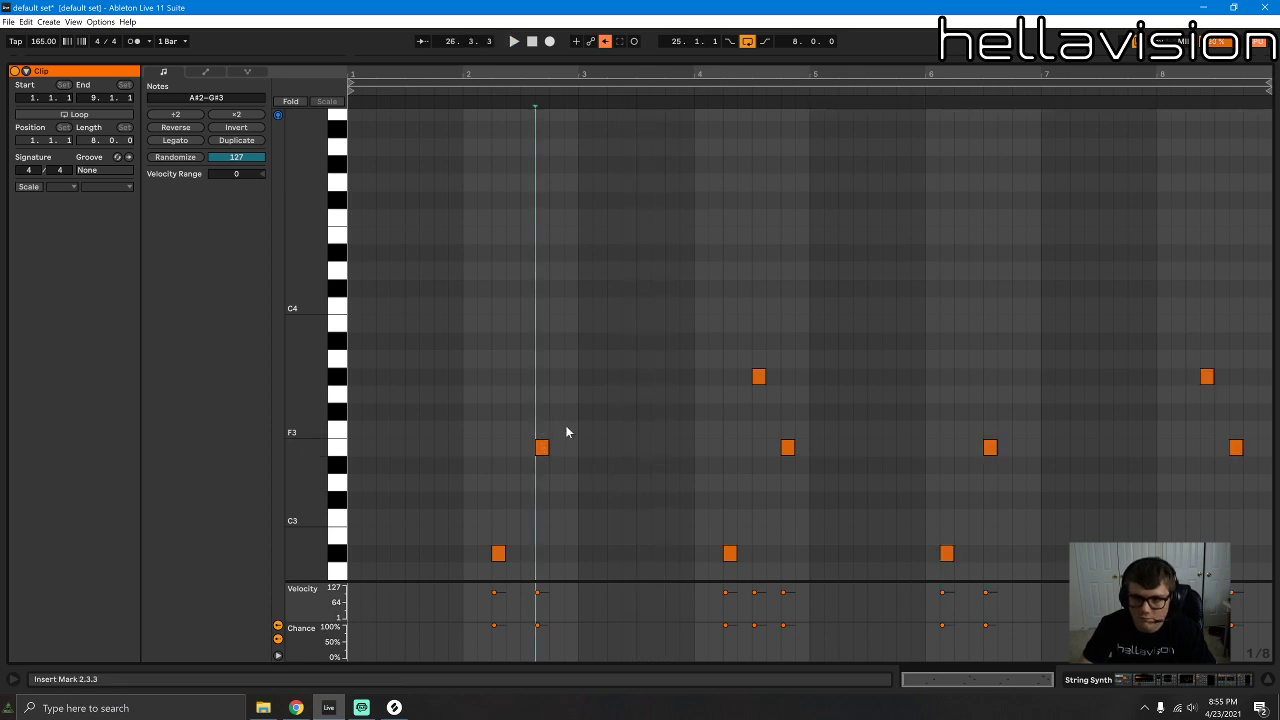
key(b)
click(571, 413)
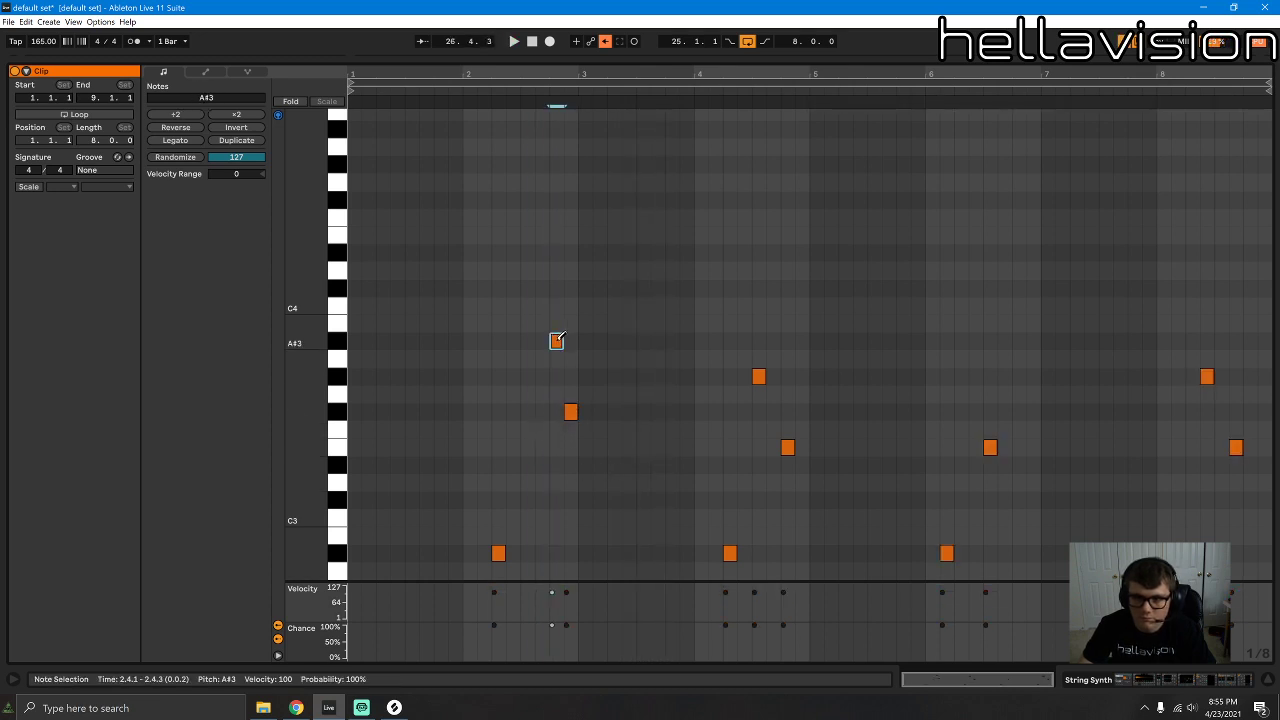
click(542, 341)
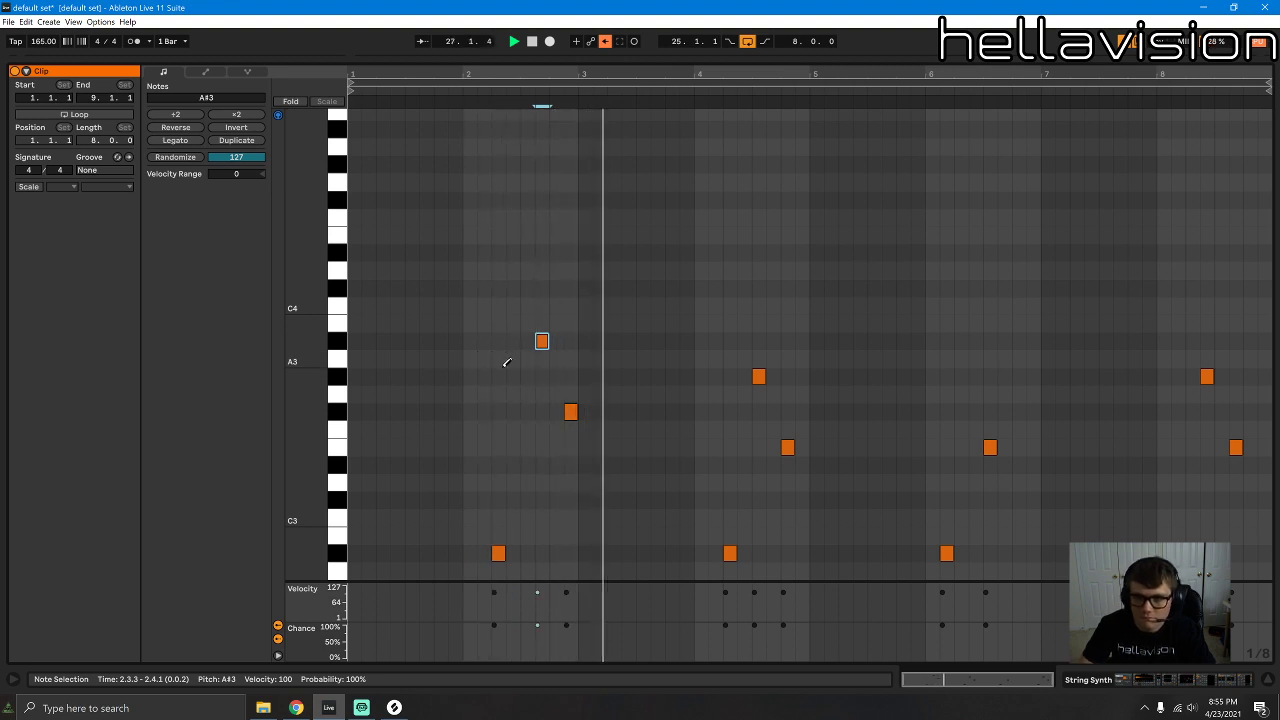
drag(571, 412, 571, 535)
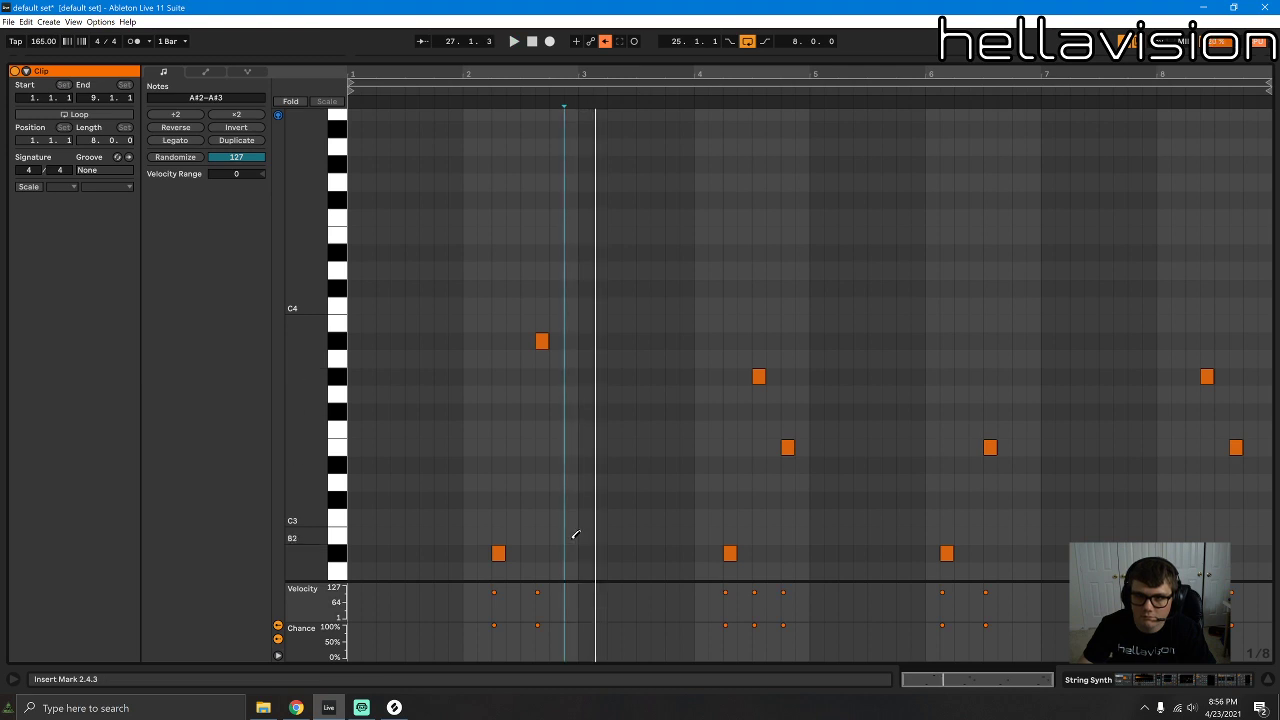
key(space)
key(space)
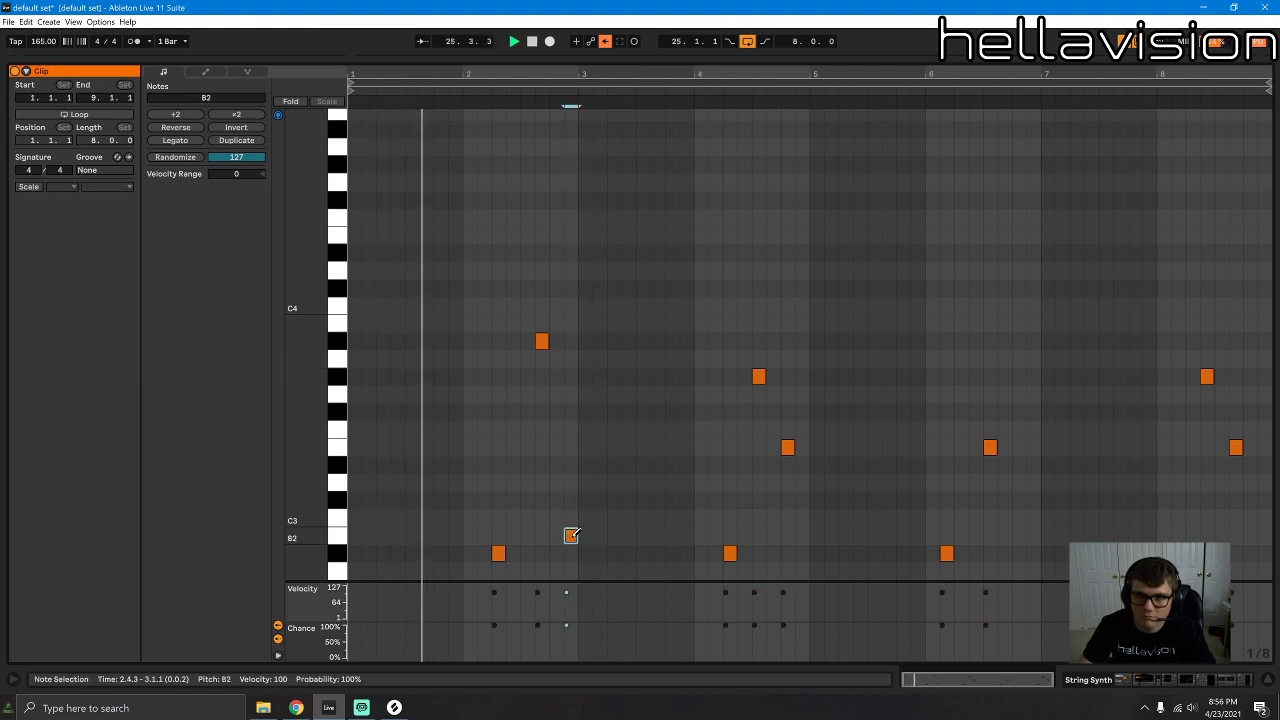
Step: Delete the B2 at 2.4.3 and the A#3 at 2.3.3, and play the clip again
key(Delete)
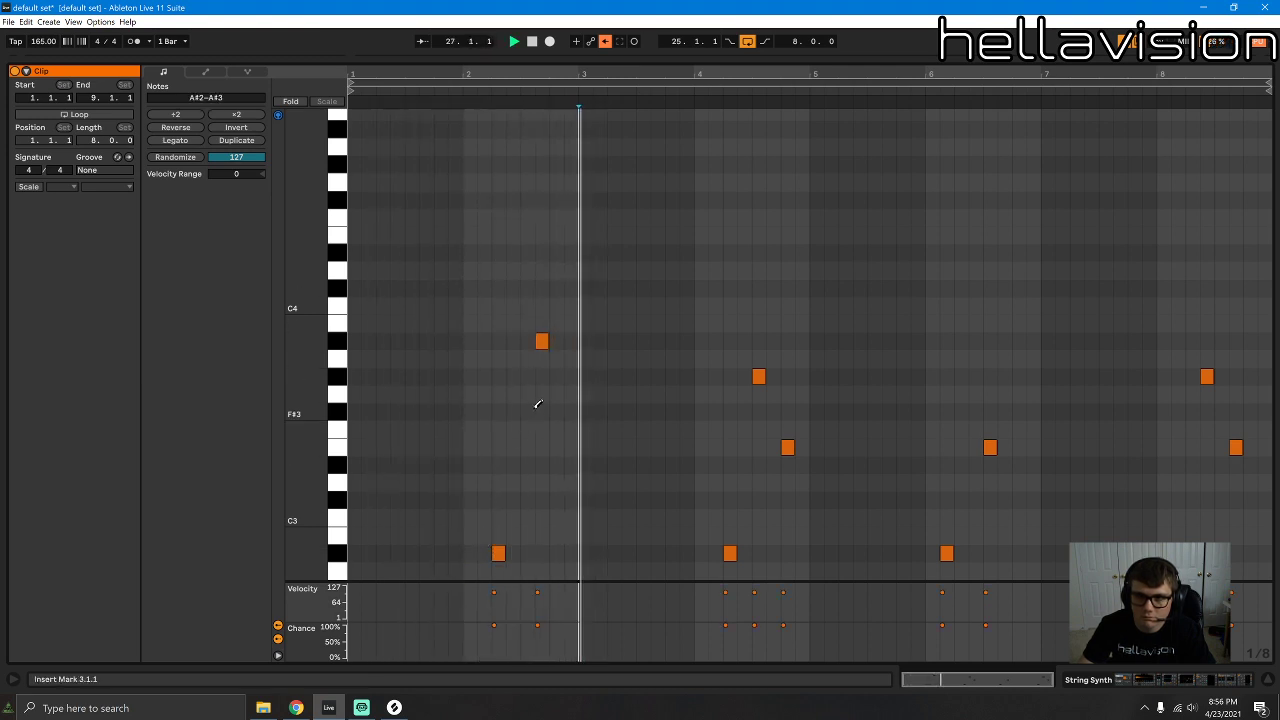
click(542, 341)
key(space)
key(Delete)
click(536, 548)
key(space)
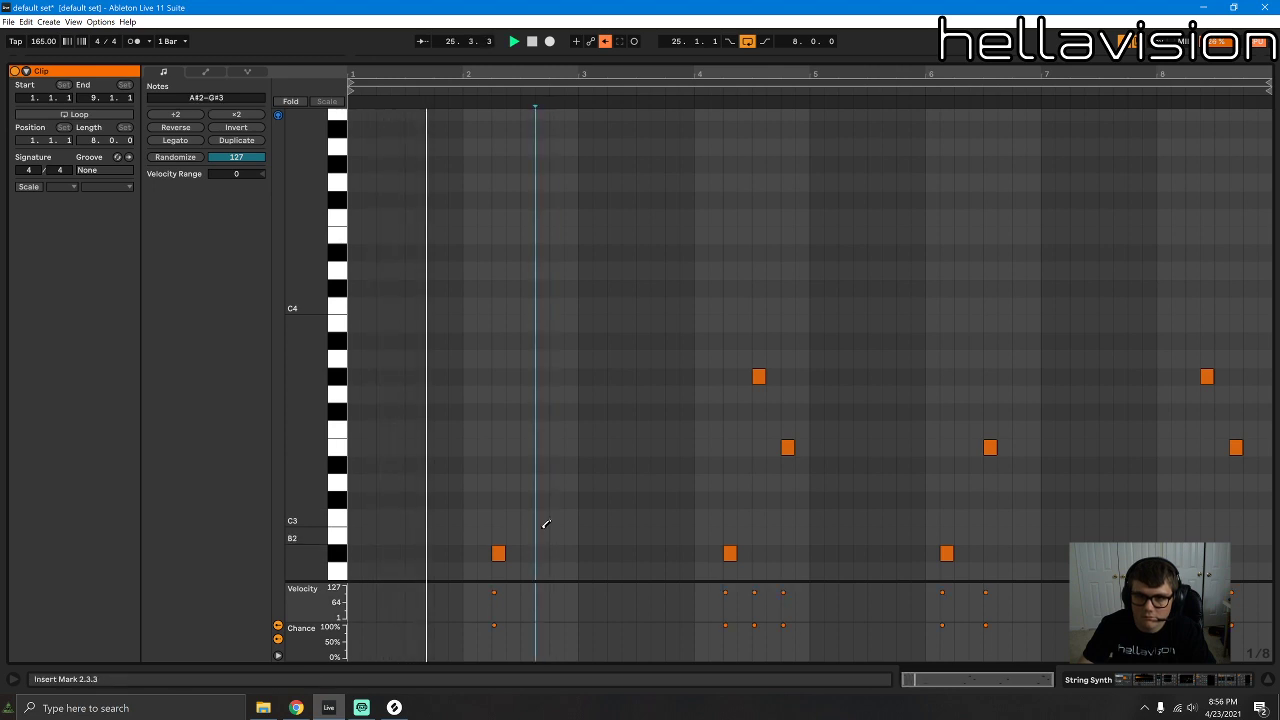
Step: Replace the A#2 in bar 2 with an F#3 at 2.3.1 and a C#3 at 2.4.3
drag(503, 551, 557, 464)
click(503, 464)
key(space)
click(497, 466)
click(497, 466)
click(540, 464)
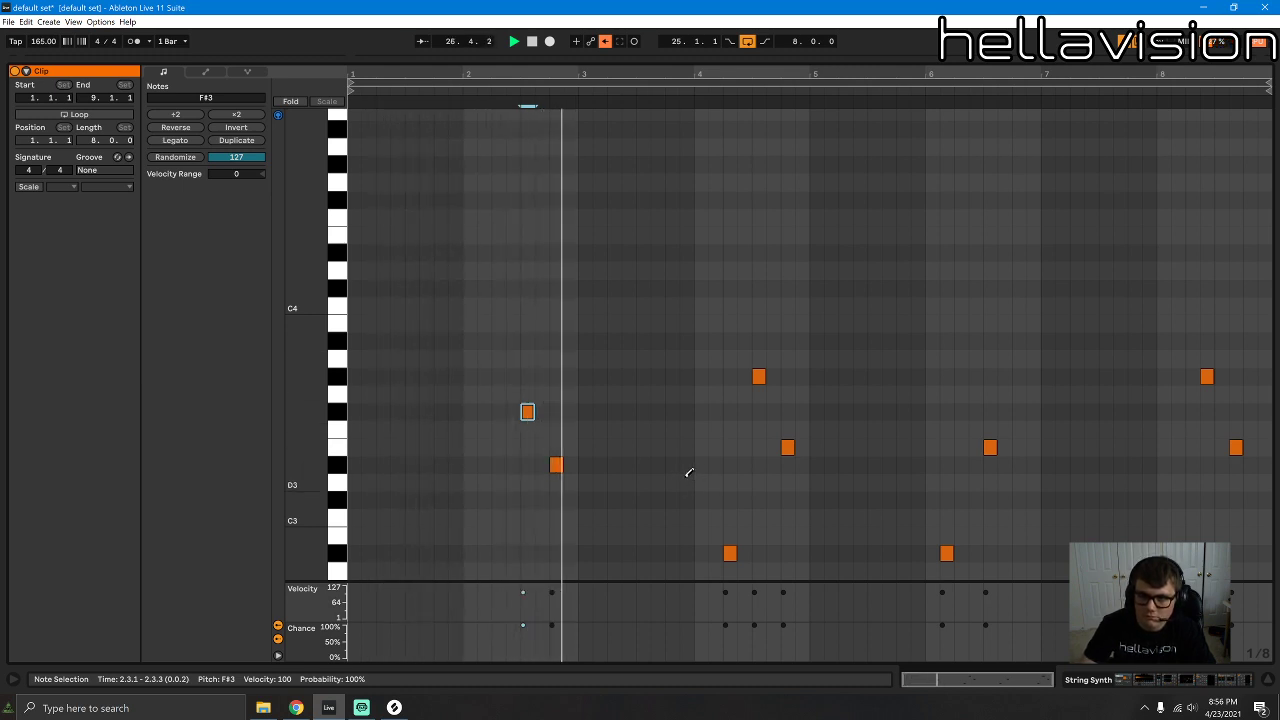
click(587, 498)
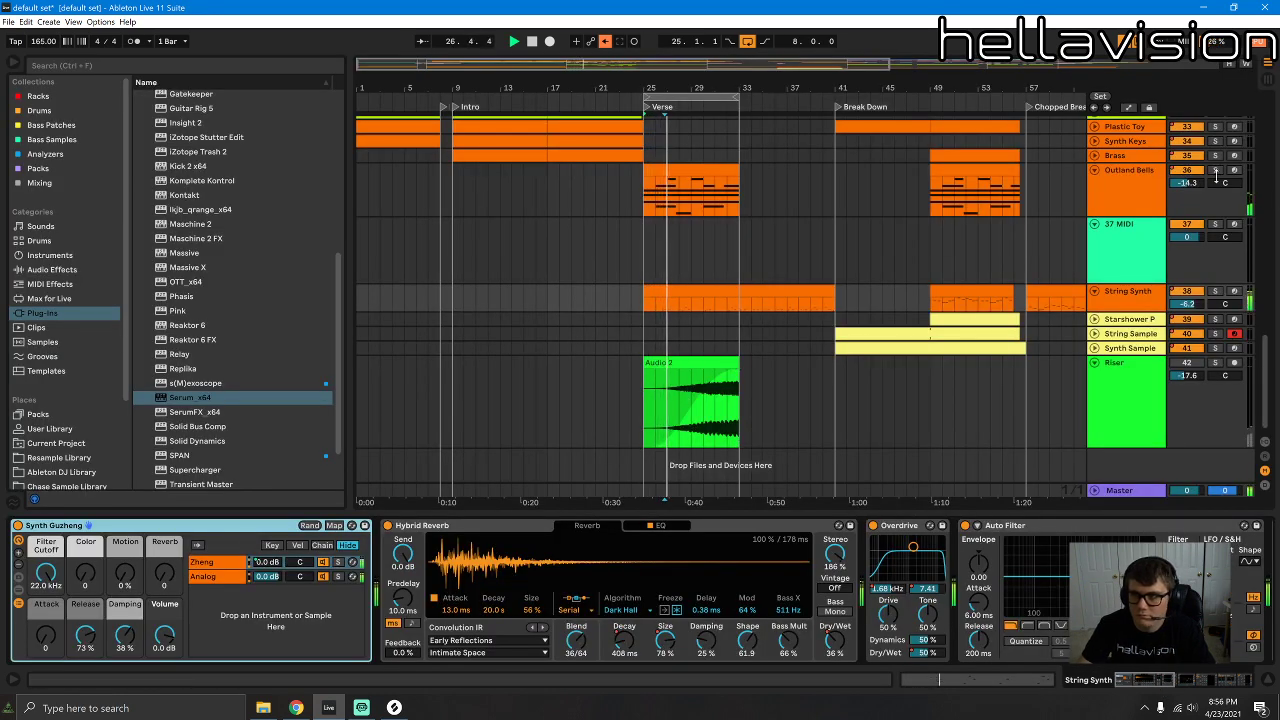
Step: Solo the Outland Bells track for a listen and reopen the String Synth clip in the Verse
click(1215, 170)
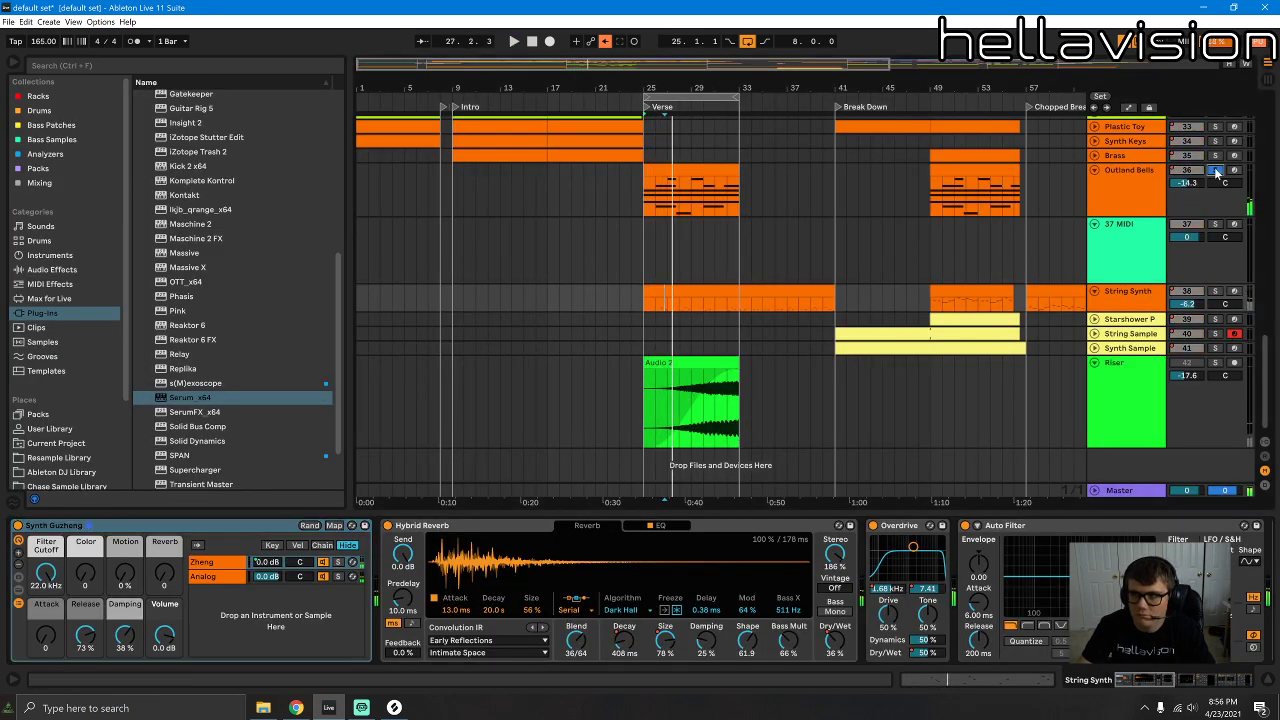
click(657, 293)
key(space)
double_click(663, 290)
key(space)
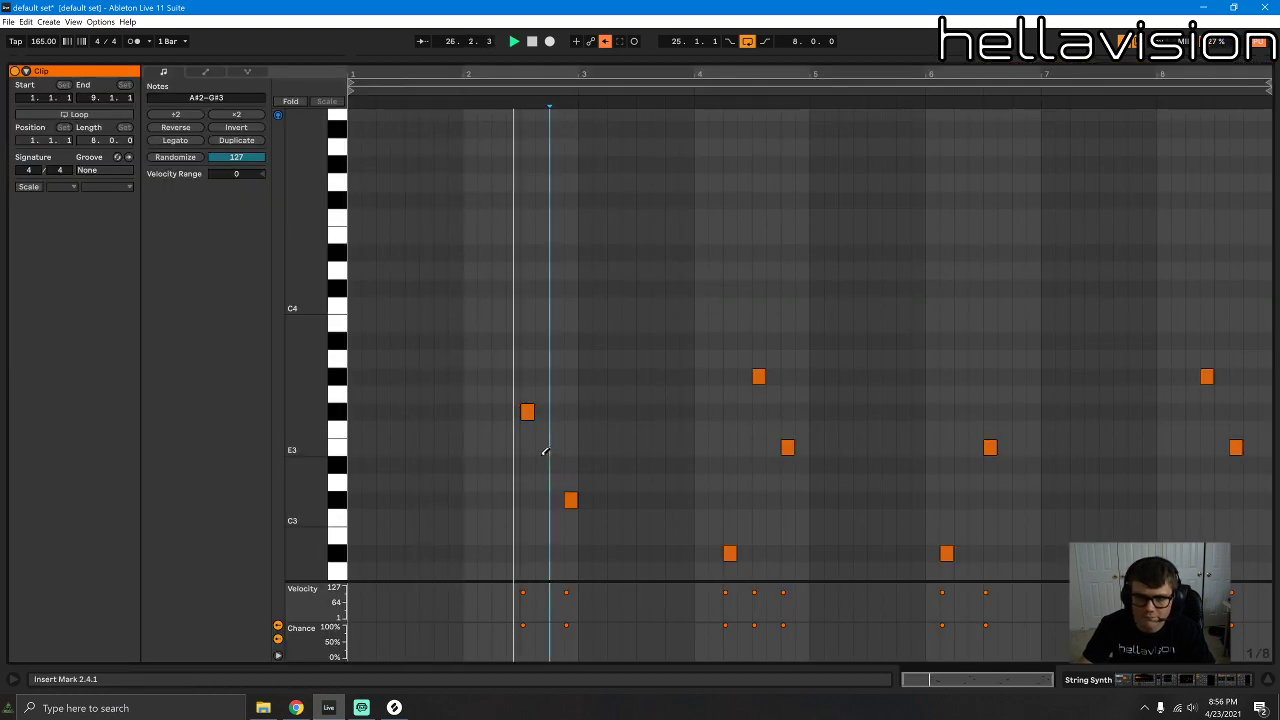
Step: Remove the C#3 at 2.4.3 and add a G#3 at 1.2.3 after trying a C#3 there
key(space)
click(573, 497)
click(397, 500)
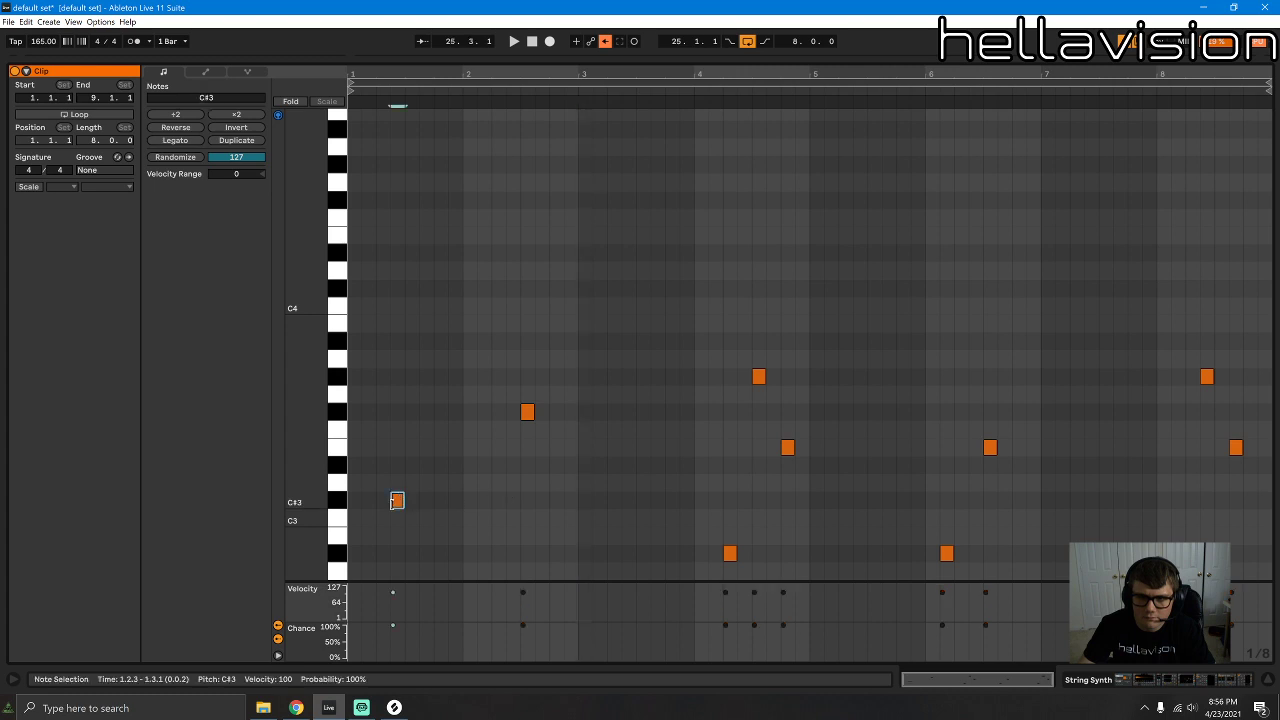
click(397, 500)
click(399, 374)
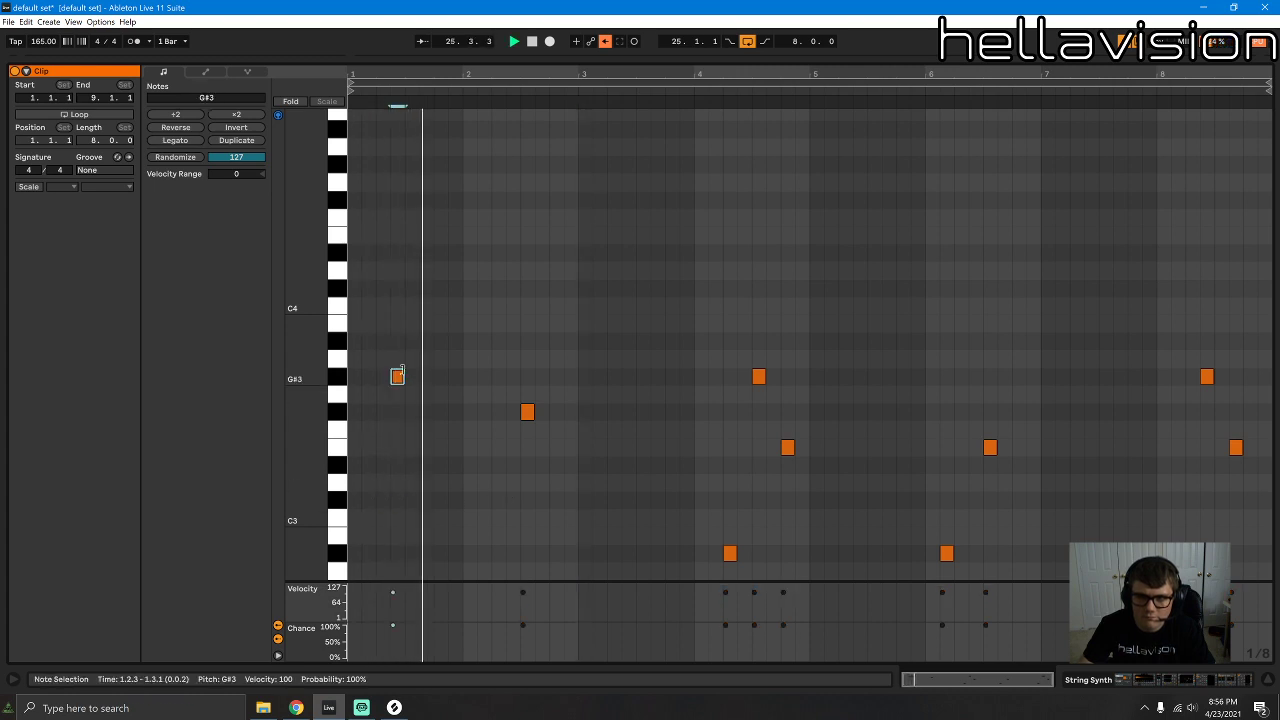
key(space)
Step: Transpose all of the String Synth clip's notes down one octave and play them back
key(ctrl+a)
key(shift+Down)
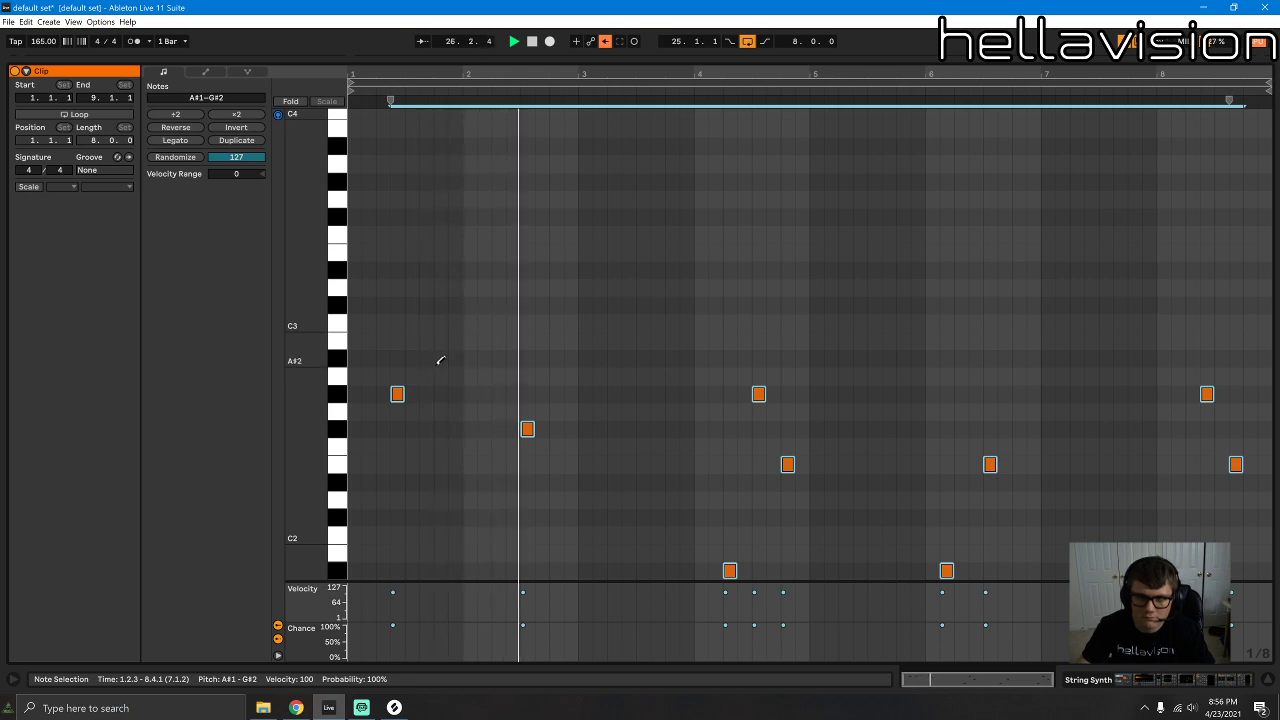
key(space)
Step: Try F#2, E2 and D2 in place of the G#2 at 1.2.3, and leave that position empty
click(399, 394)
click(397, 429)
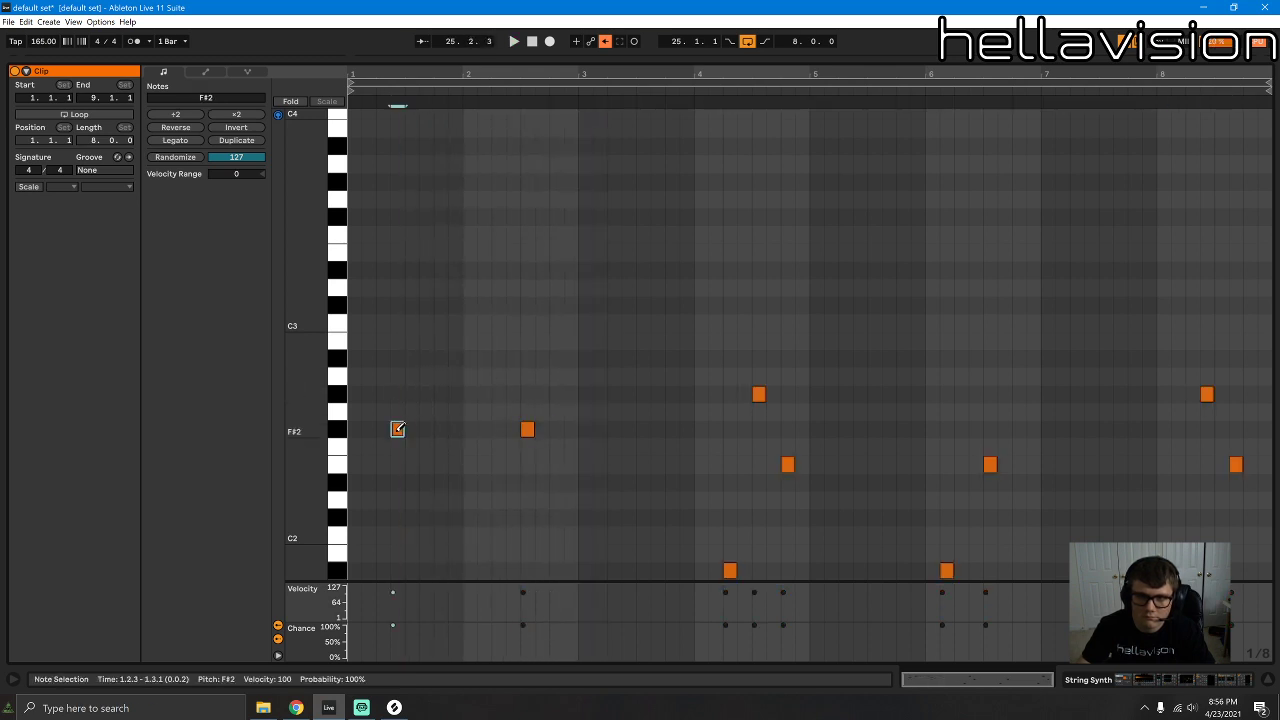
key(space)
click(397, 430)
key(space)
click(396, 464)
click(397, 463)
click(396, 499)
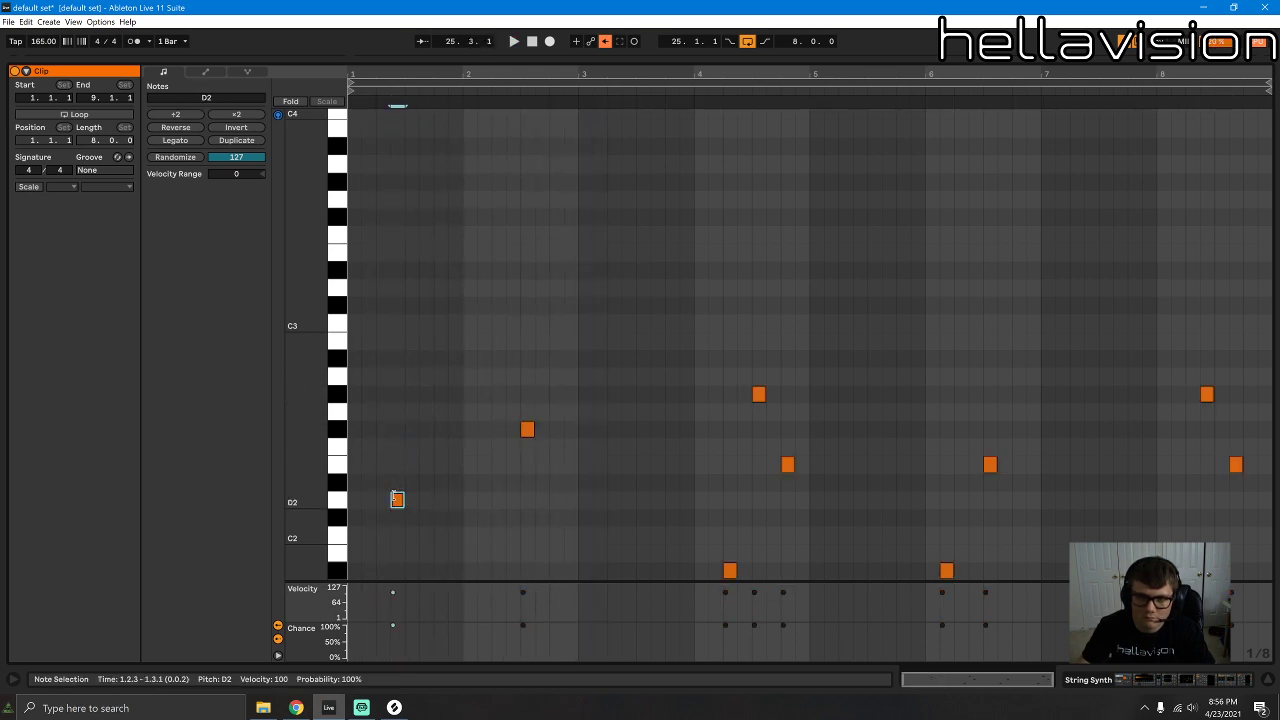
click(398, 500)
key(space)
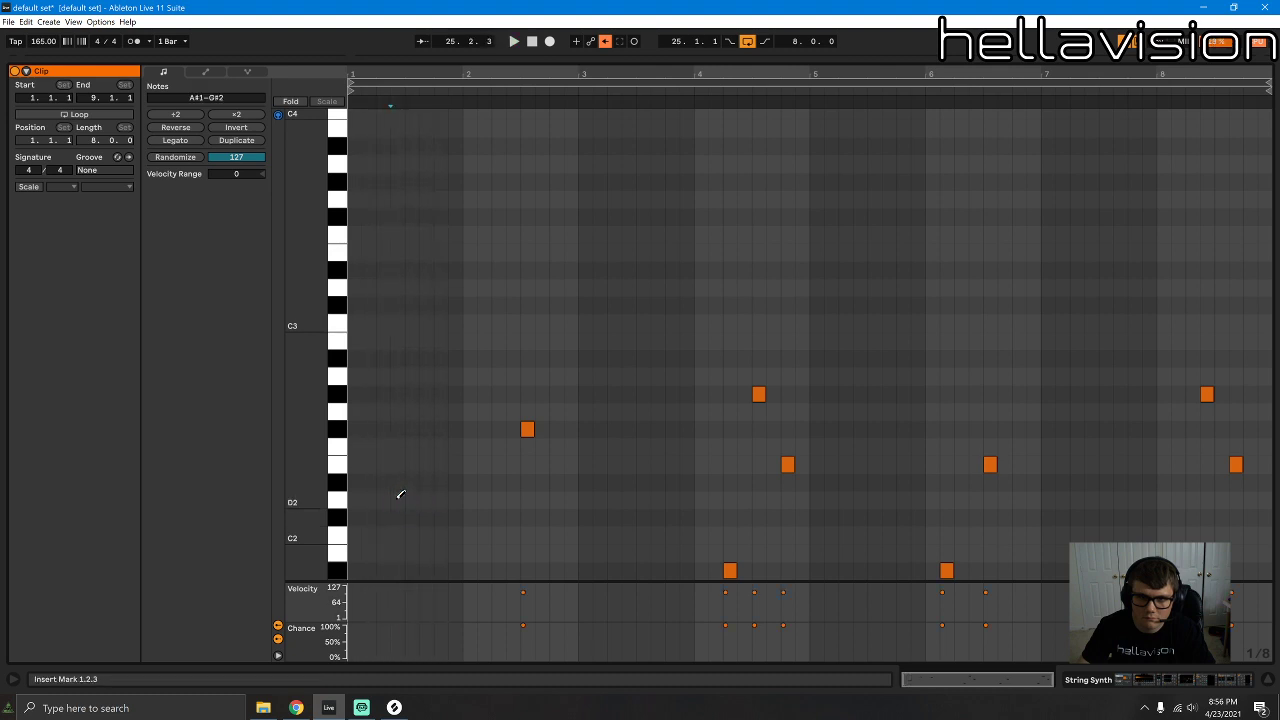
Step: Add a D#1 at 1.2.3 lasting until 2.1.1, and delete the F#2 at 2.3.1
click(402, 480)
key(shift+Down)
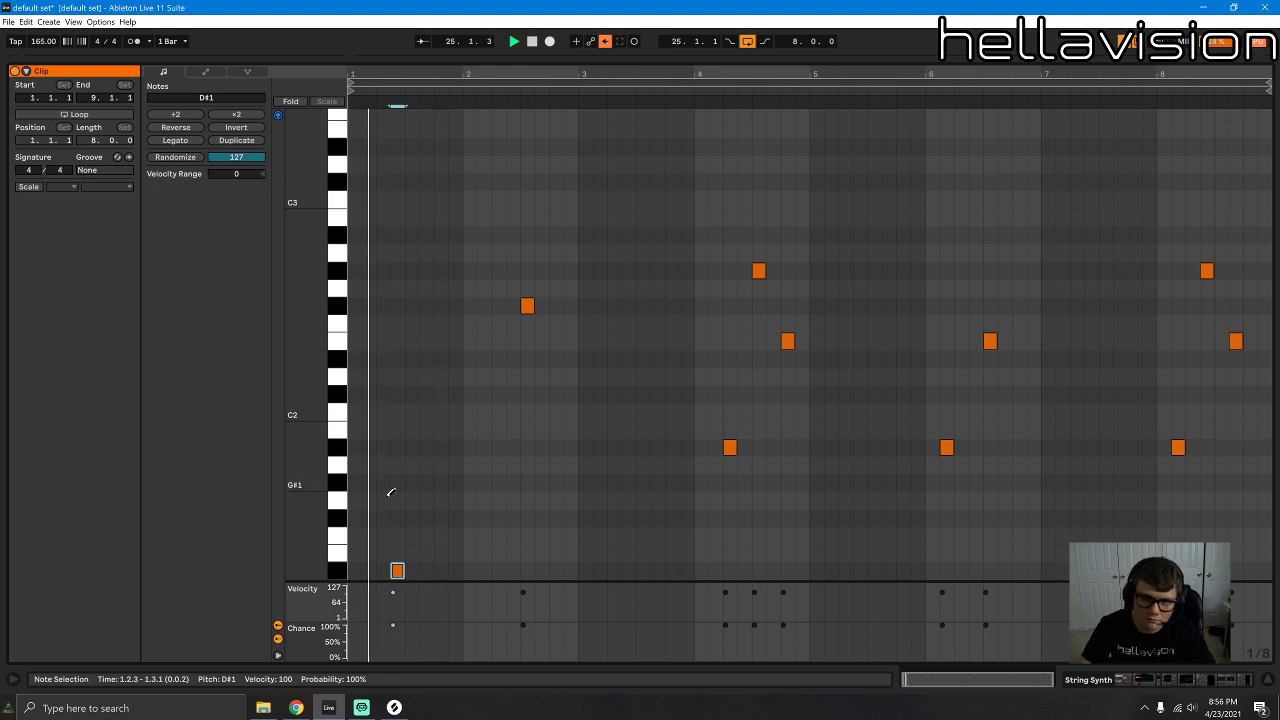
drag(403, 570, 462, 570)
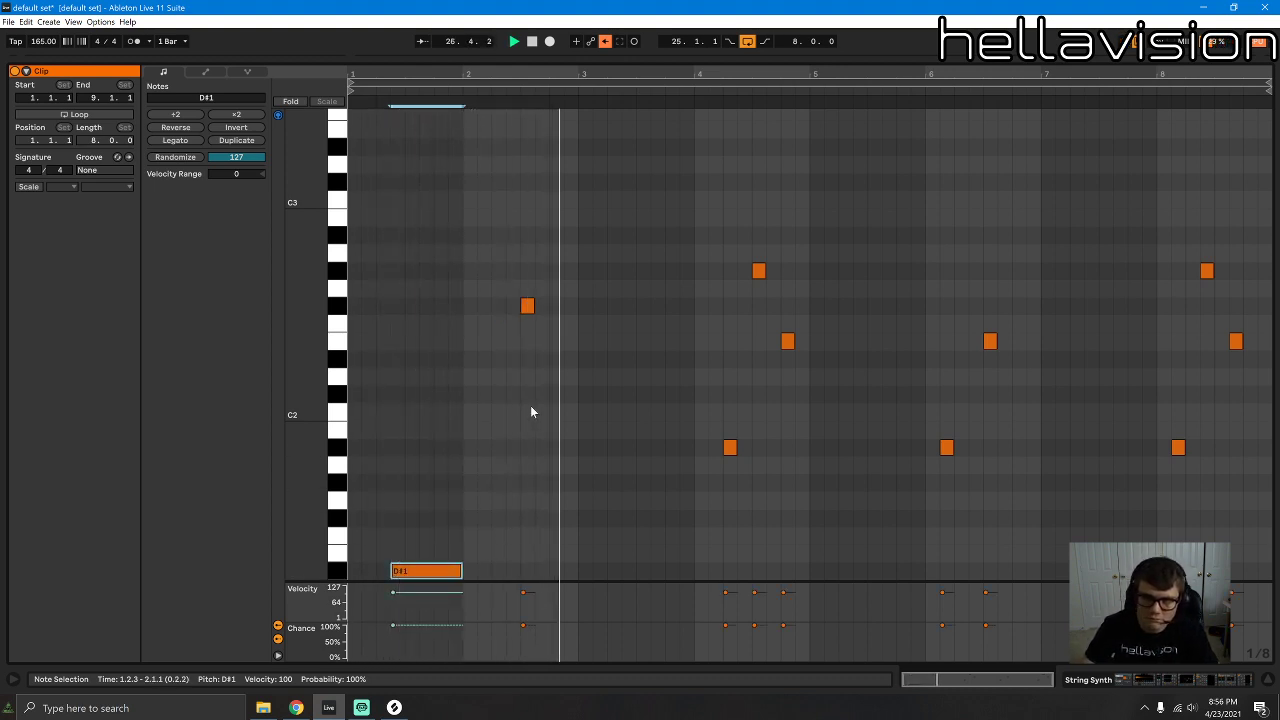
double_click(528, 307)
Step: Select bars 25 to 33 of the String Synth track in the arrangement and fold the tall Audio track 13
click(1207, 682)
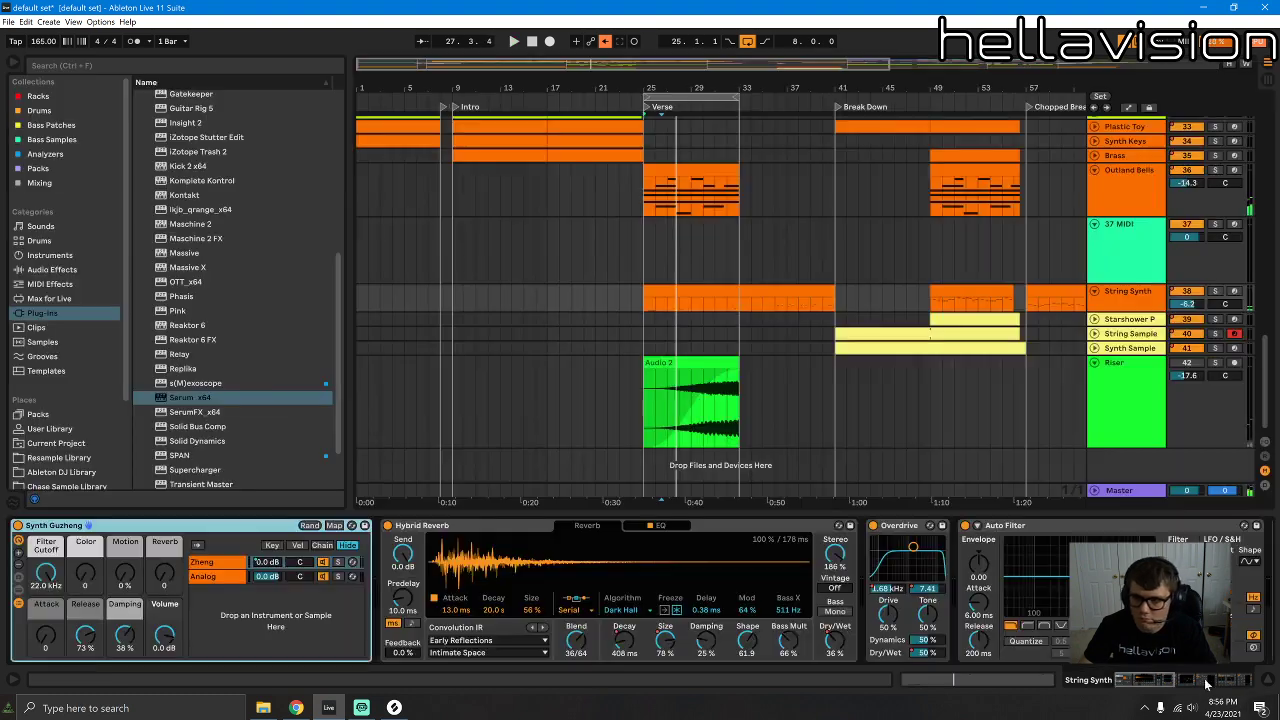
drag(782, 290, 682, 290)
scroll(703, 369, up, 2)
scroll(703, 367, up, 10)
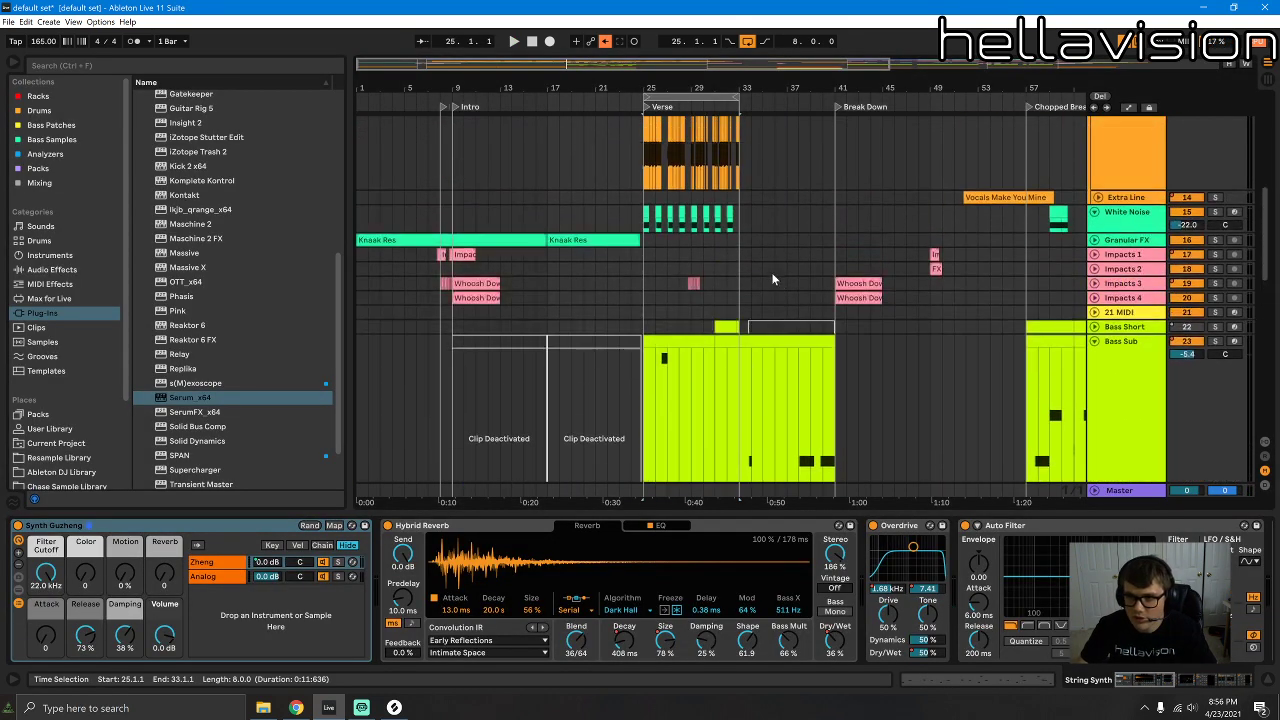
scroll(747, 277, up, 4)
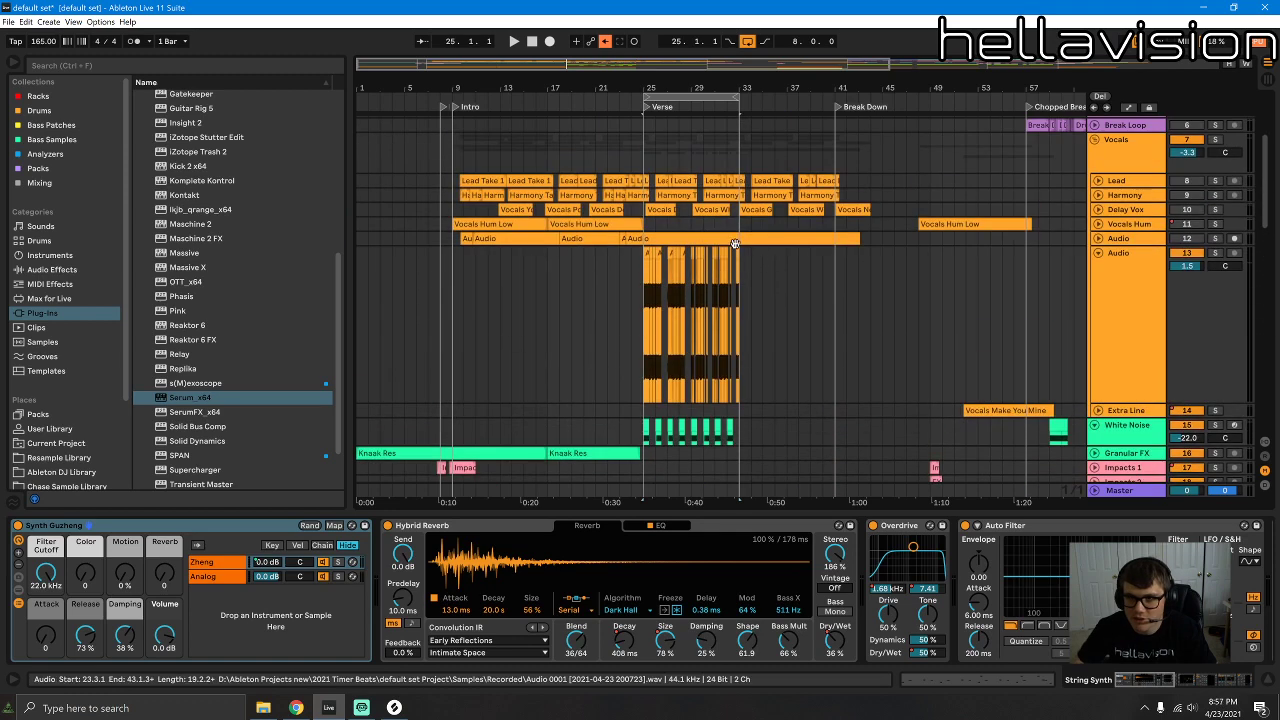
click(1098, 254)
Step: Solo the Bass stuff group and play the Verse loop
scroll(745, 298, down, 10)
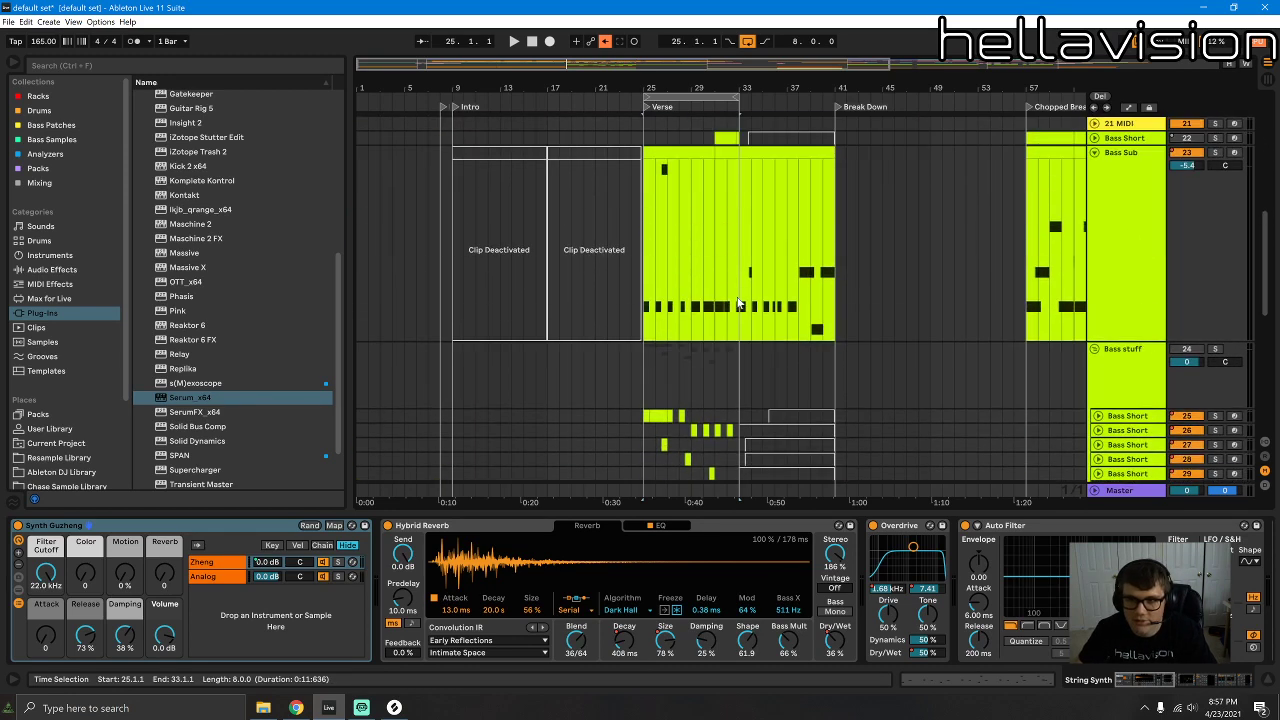
scroll(949, 355, down, 2)
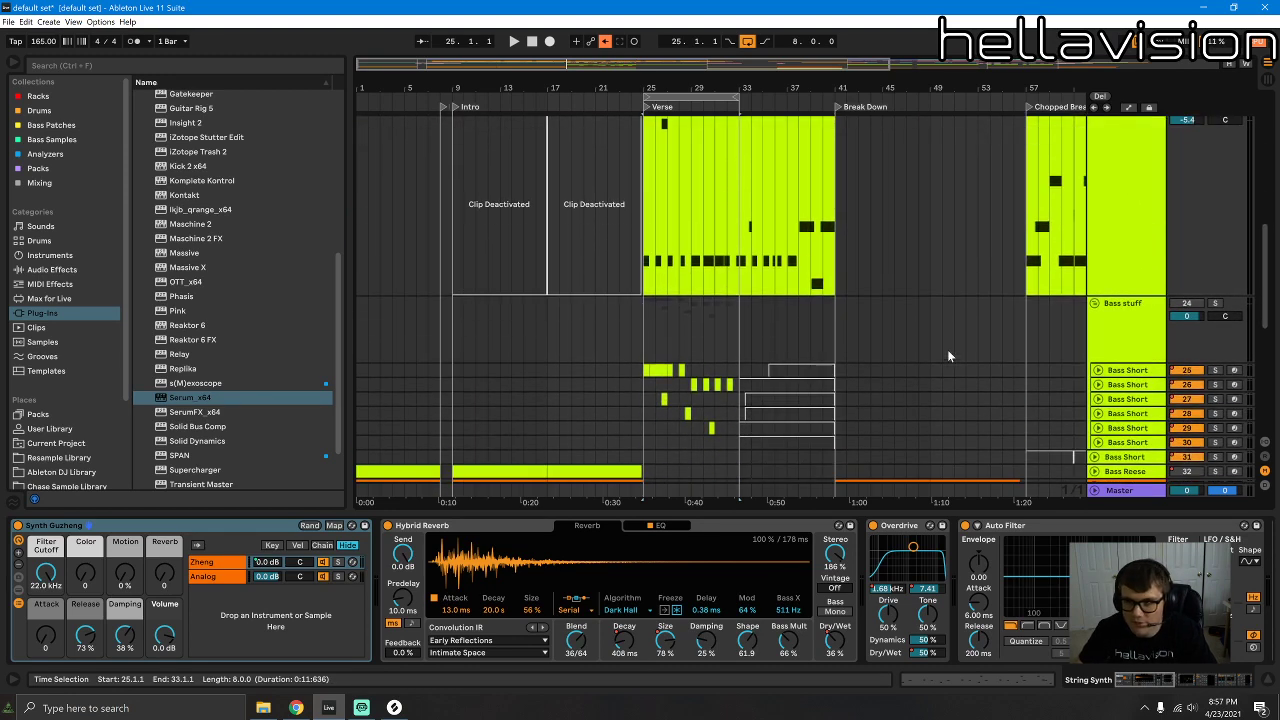
click(1214, 305)
scroll(1268, 342, down, 7)
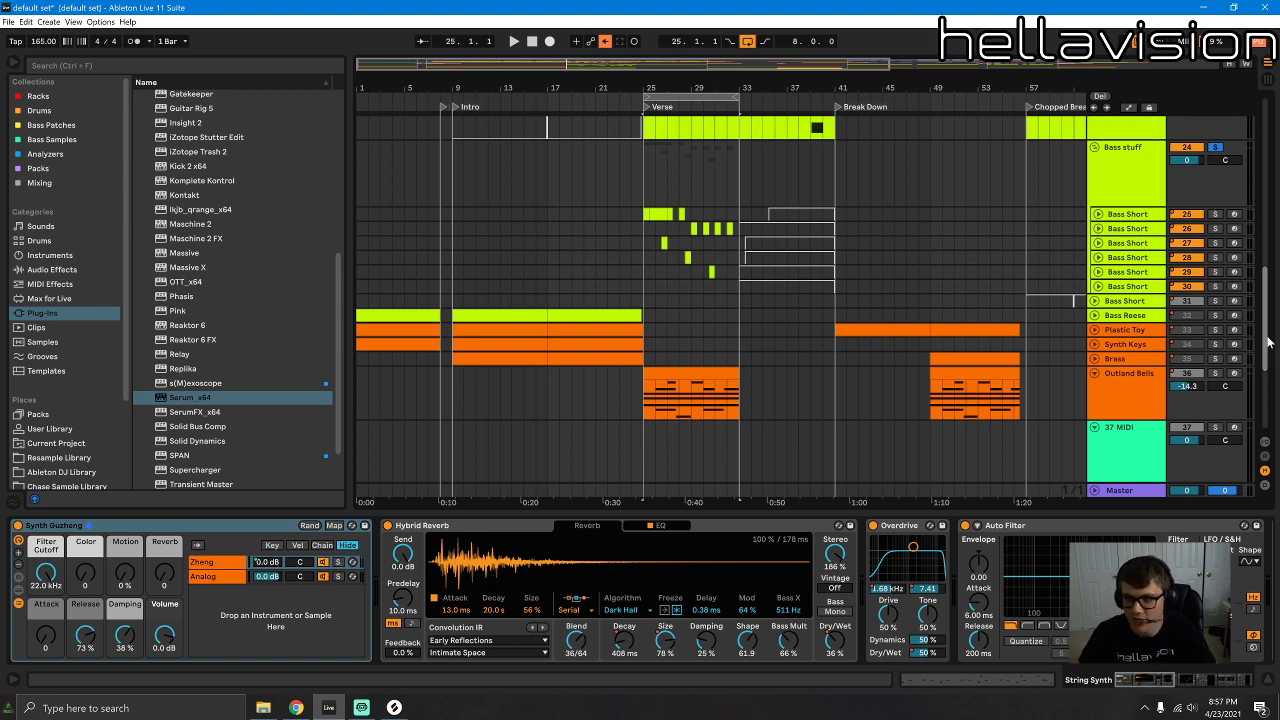
scroll(758, 300, up, 7)
key(space)
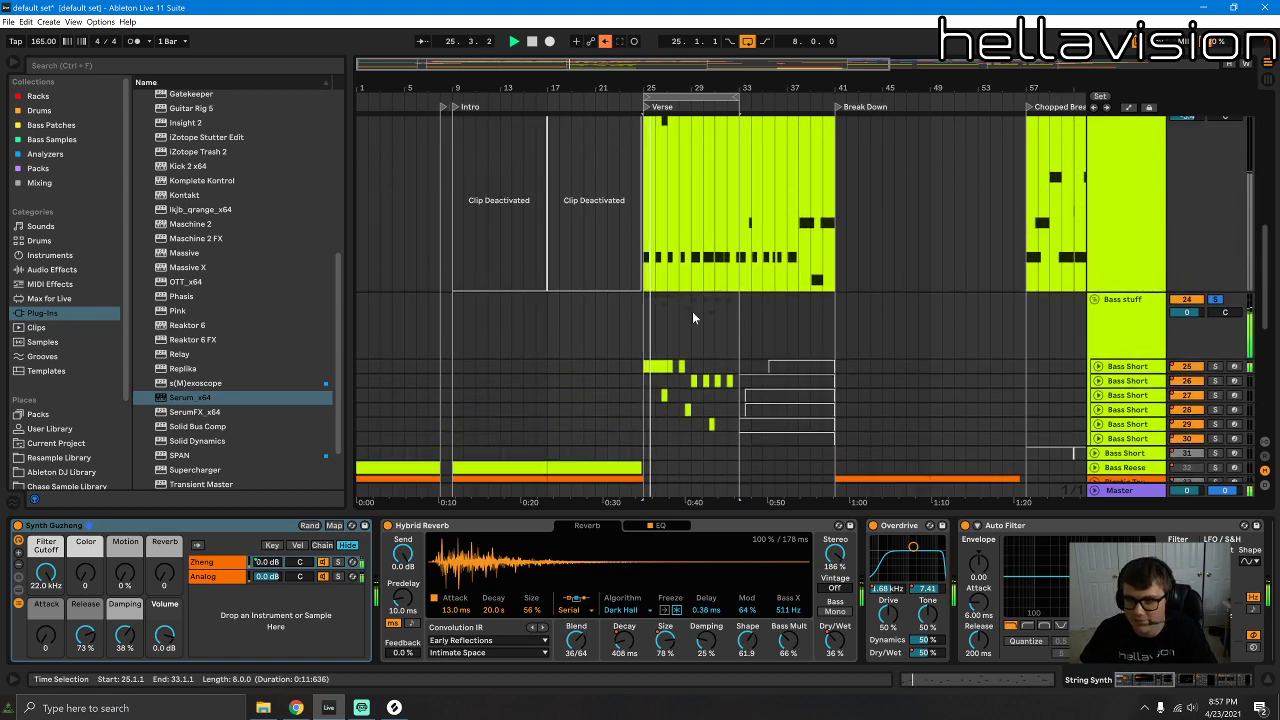
Step: Solo the Drum Rack and the Vocals group alongside Bass stuff, and check the Verse loop across all tracks
scroll(692, 311, up, 15)
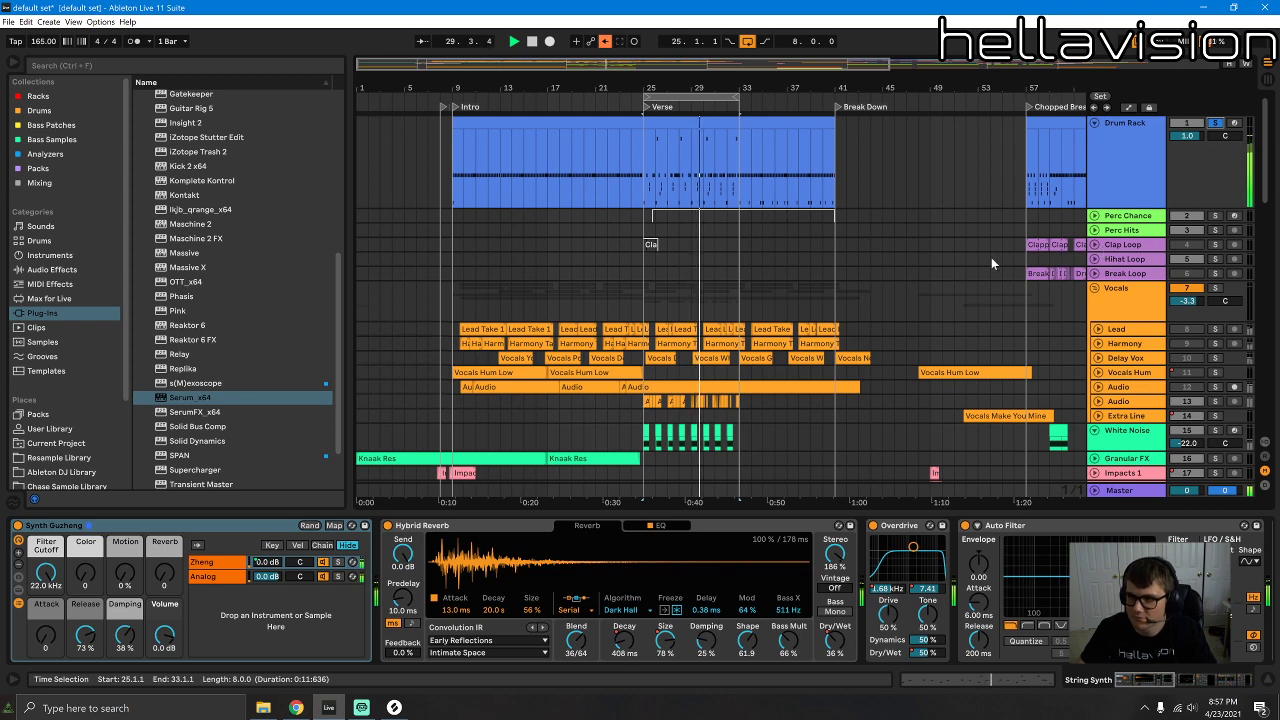
scroll(1104, 252, down, 2)
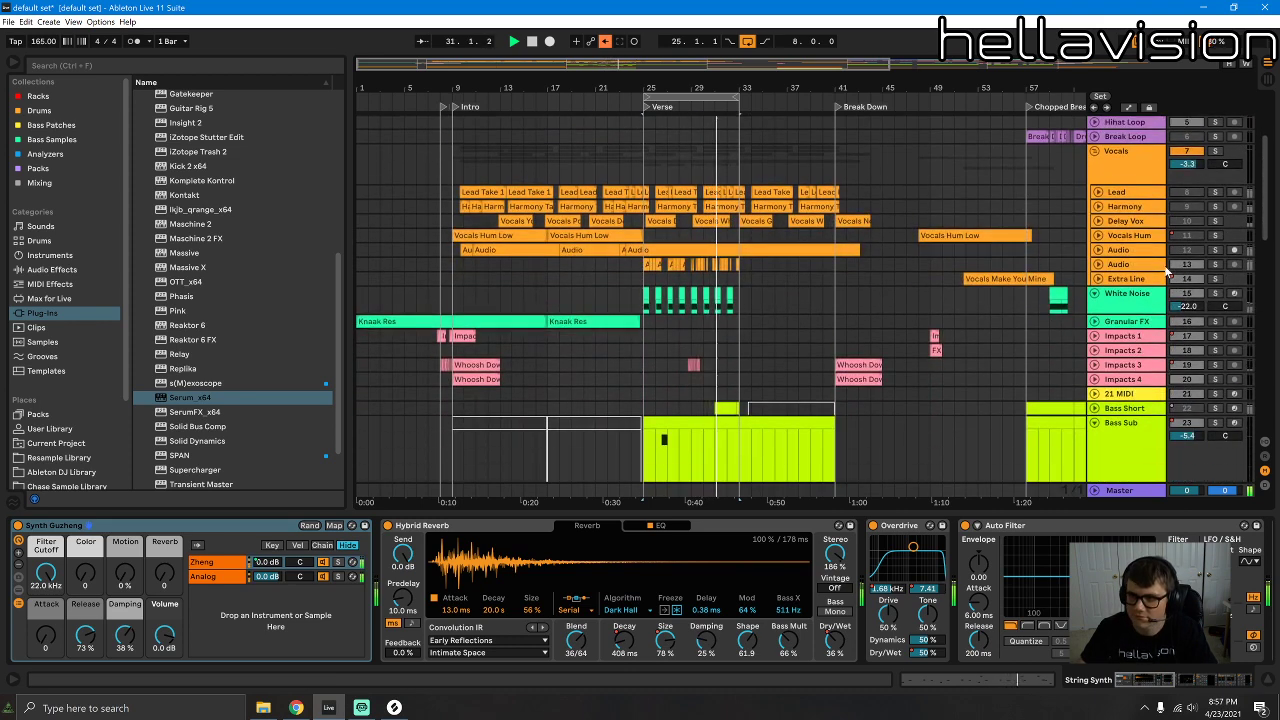
scroll(1180, 236, down, 1)
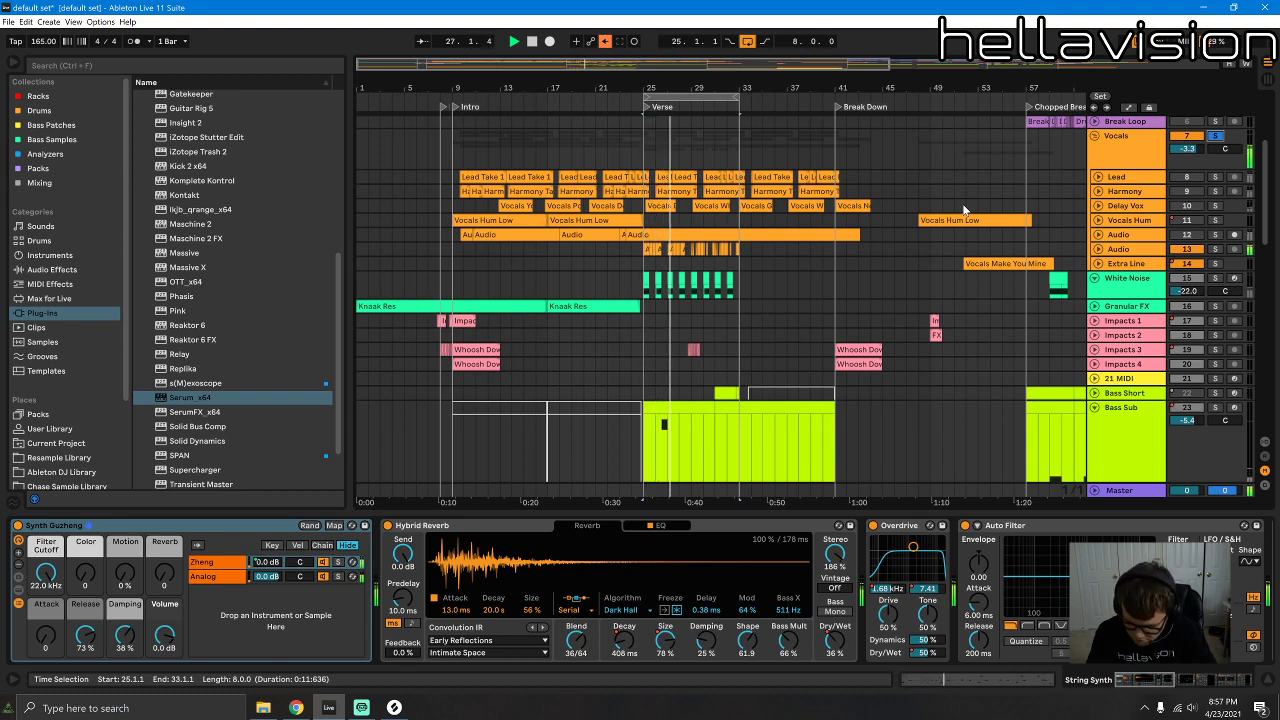
scroll(924, 304, down, 10)
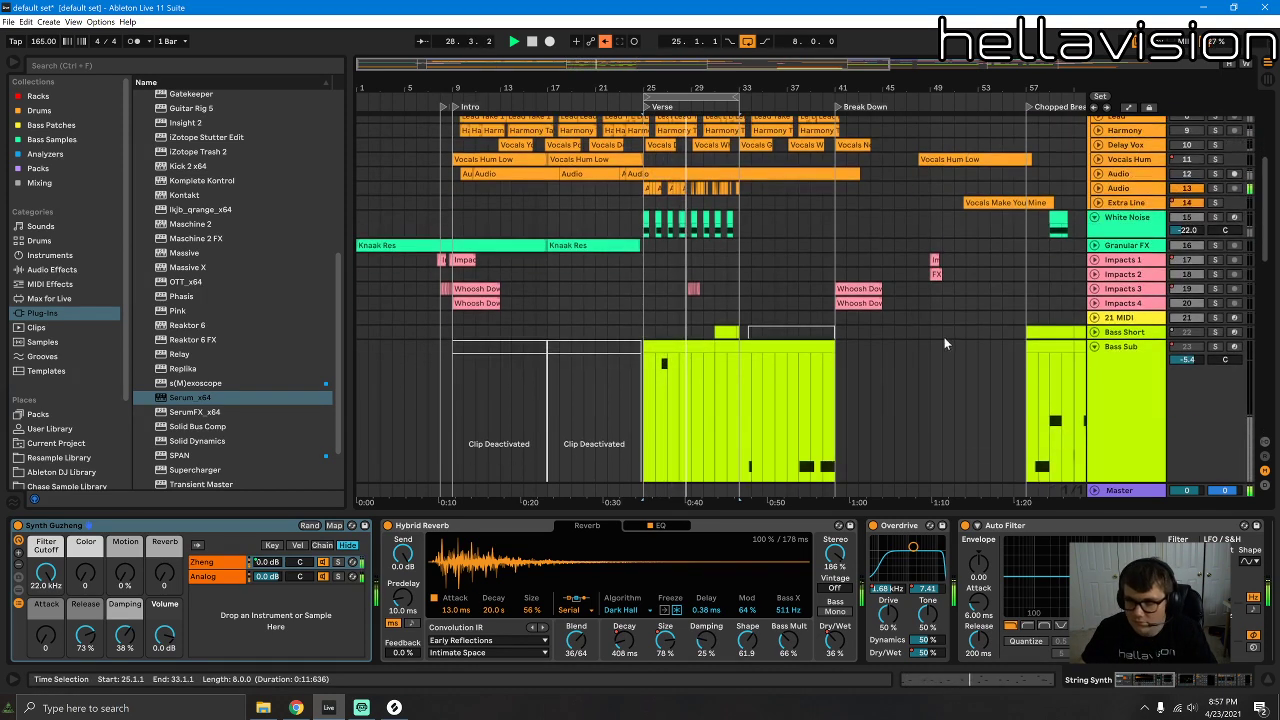
scroll(835, 313, down, 15)
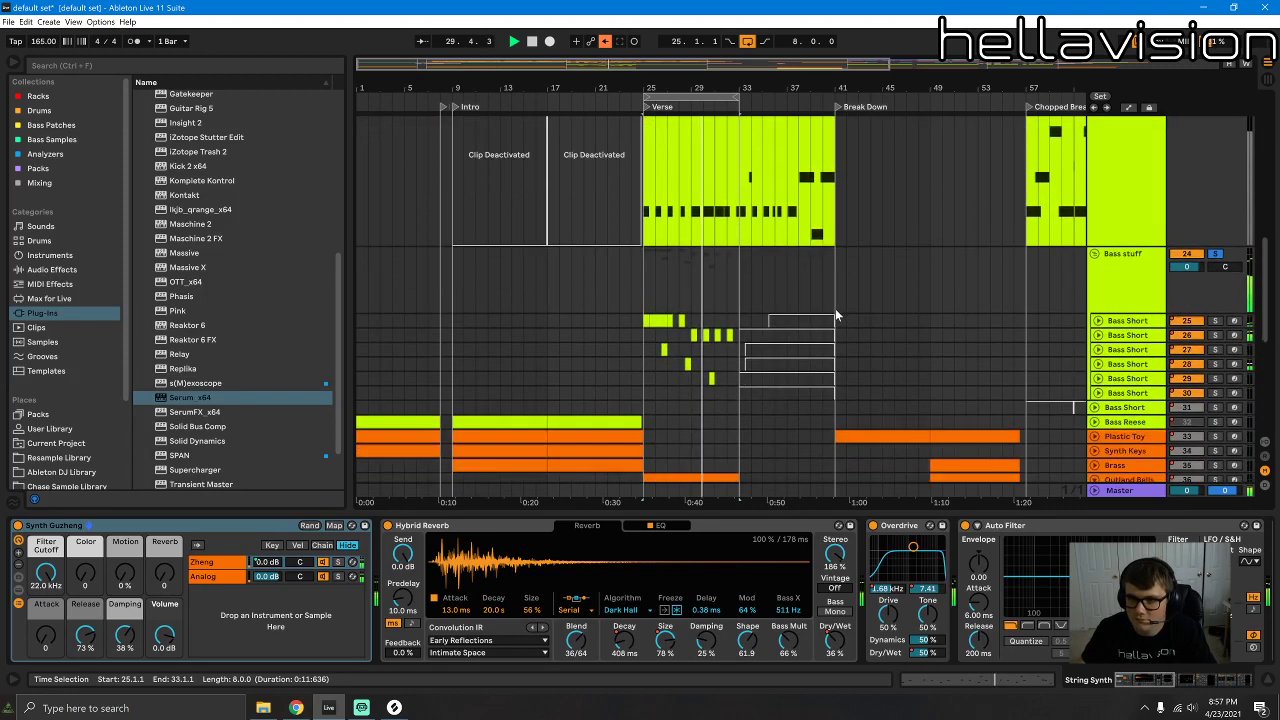
scroll(815, 303, down, 4)
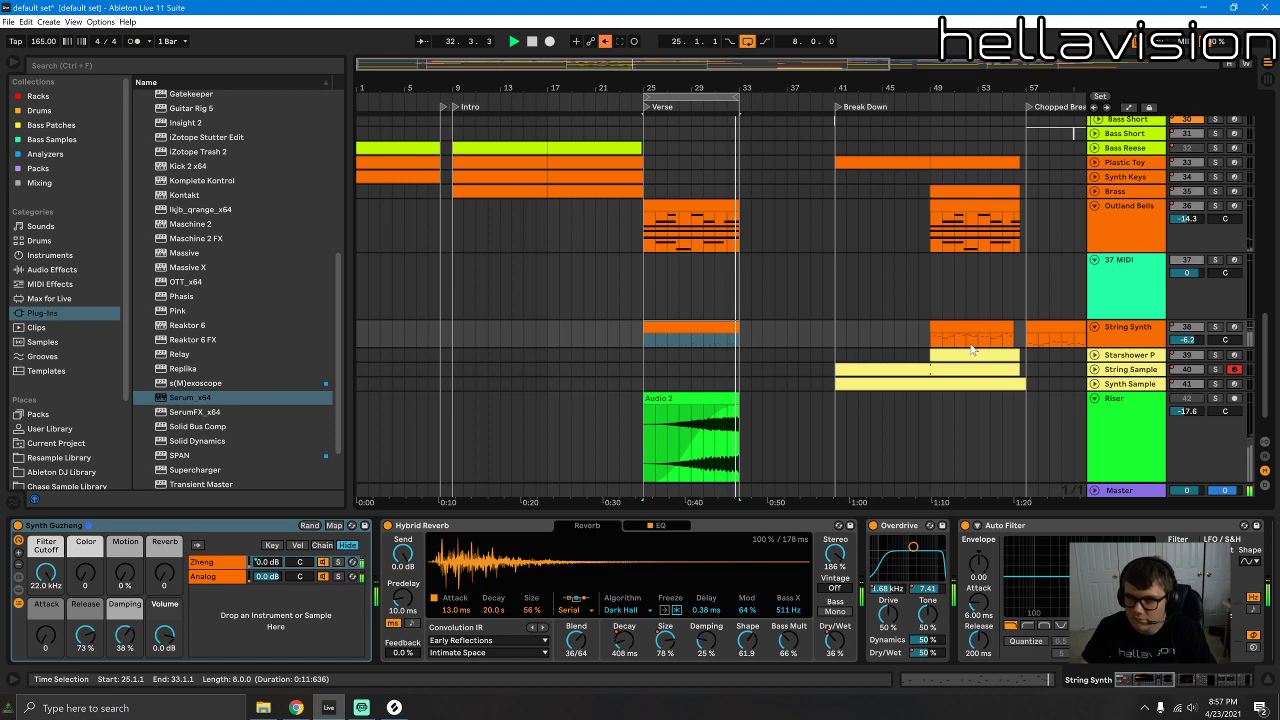
Step: Stop playback, save the set and select the Verse's loop range from bar 25 to 33
click(727, 286)
scroll(669, 400, up, 6)
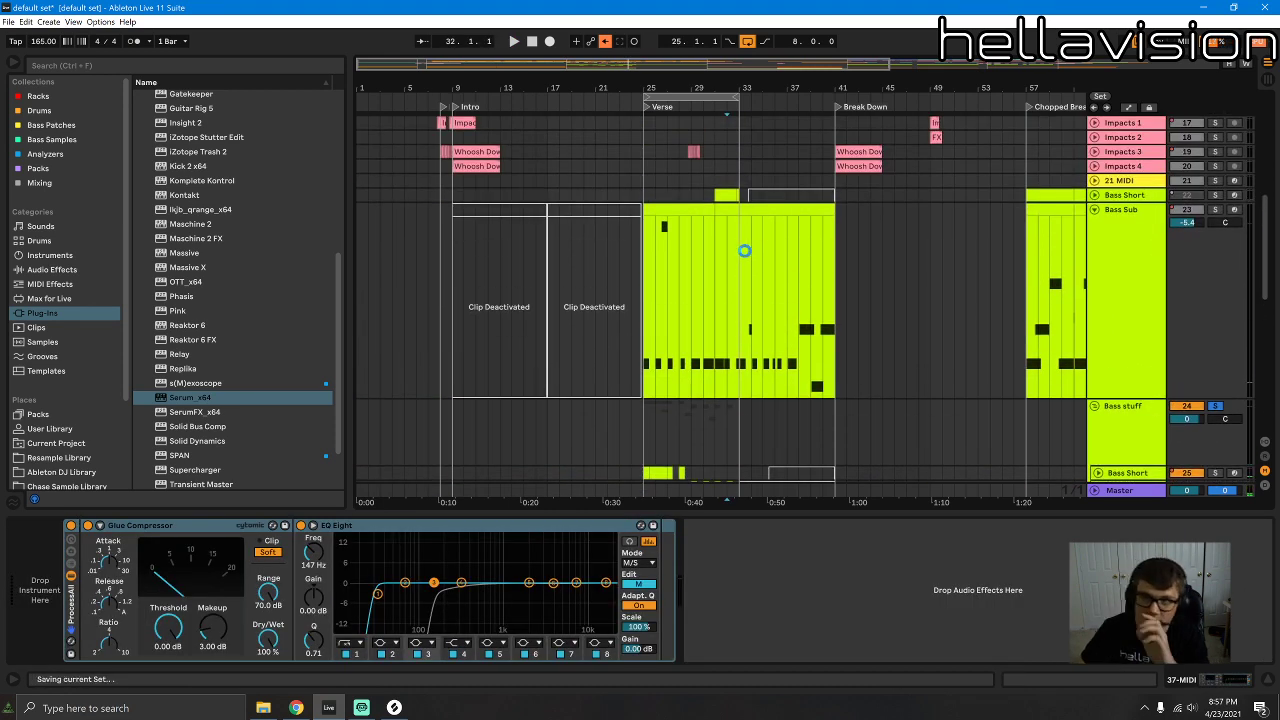
scroll(745, 245, up, 8)
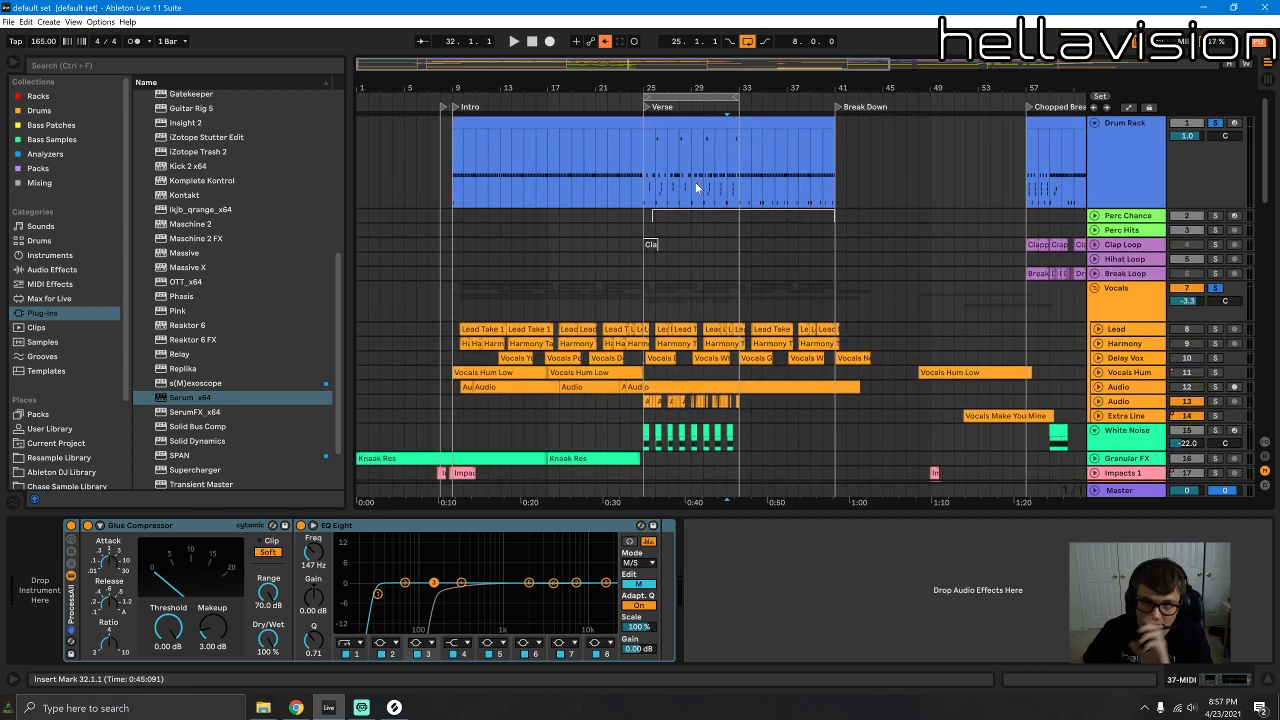
click(679, 94)
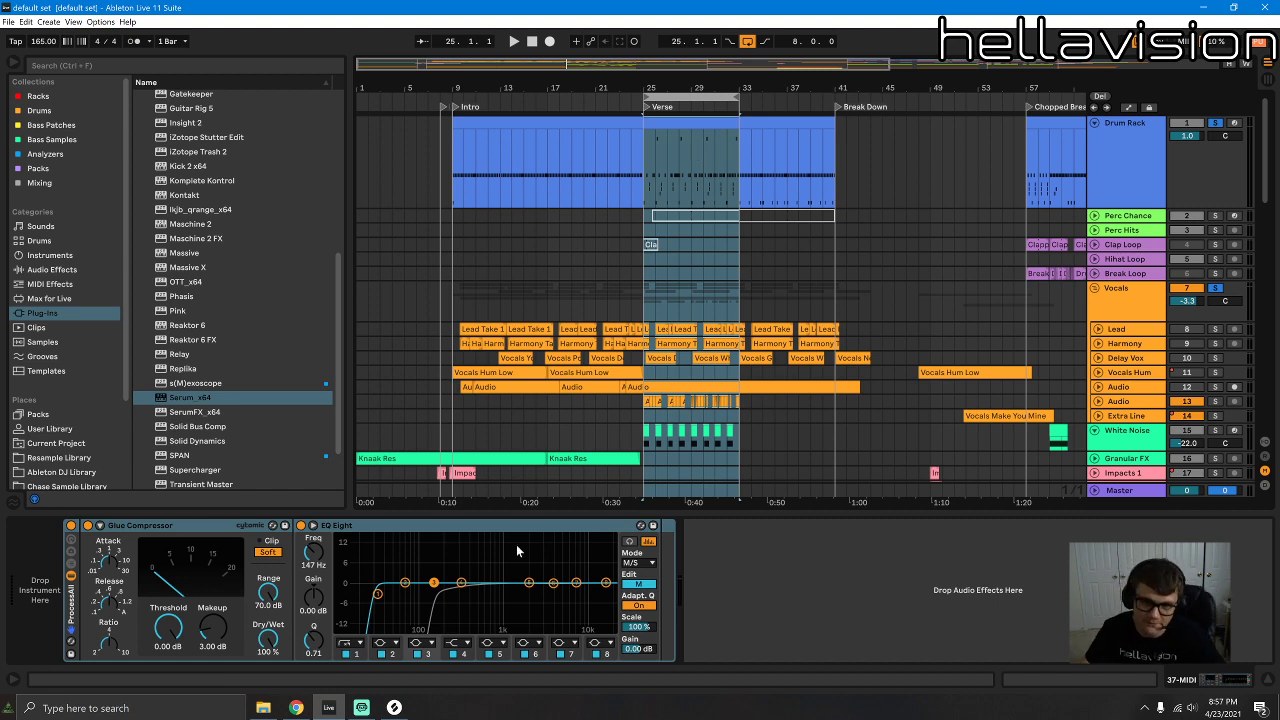
click(394, 708)
click(362, 708)
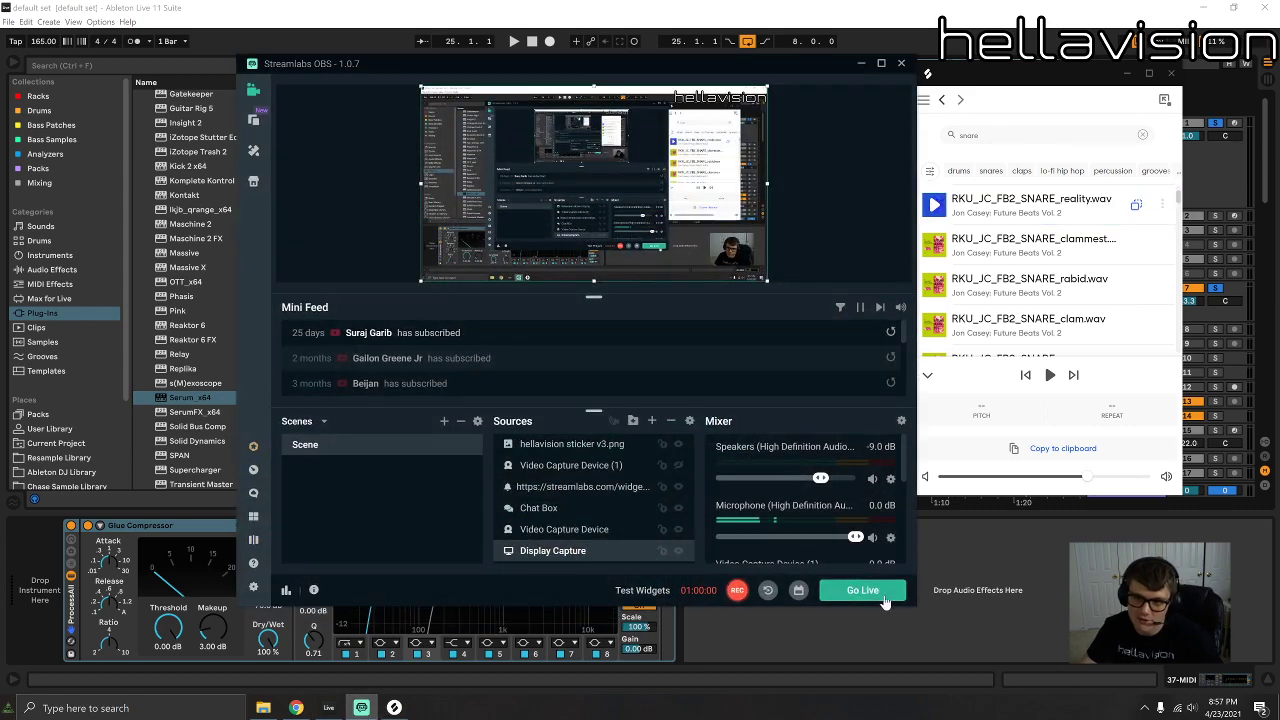